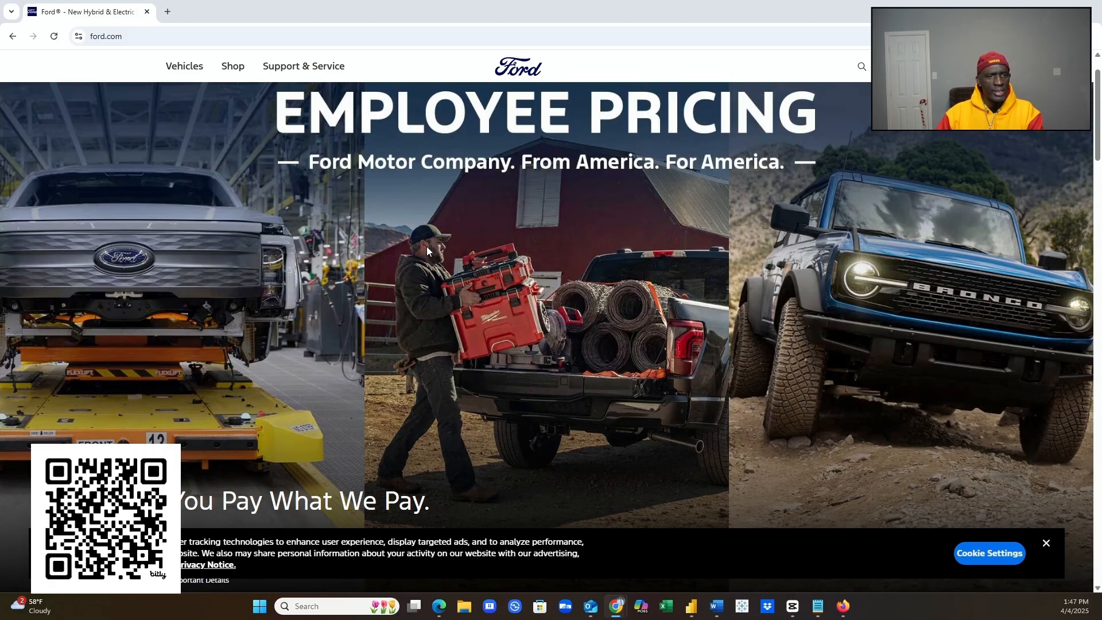
- Look through the Ford homepage's employee pricing banner, Ranger and Detroit Lions promotions, shopping links and power choices
scroll(480, 257, "down", 3)
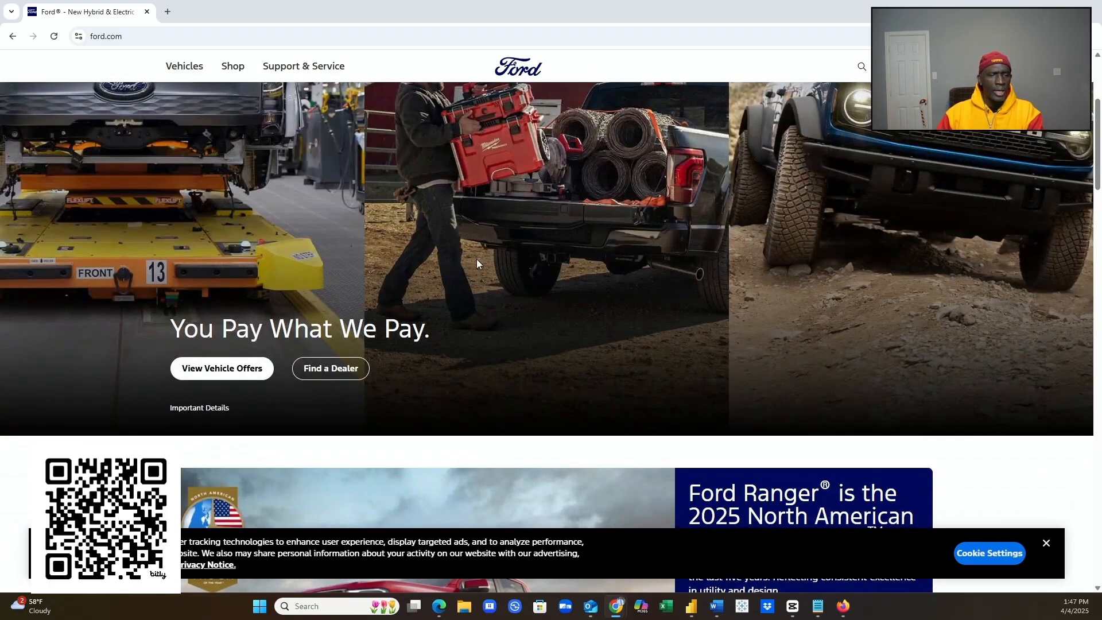
scroll(476, 259, "down", 2)
scroll(477, 262, "down", 4)
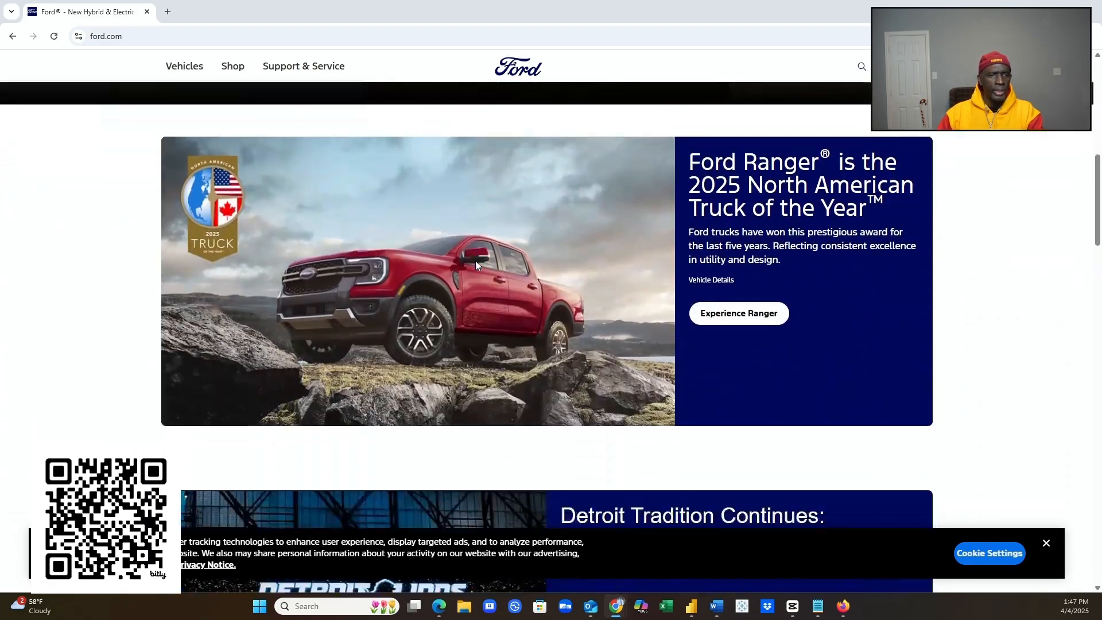
scroll(474, 260, "down", 5)
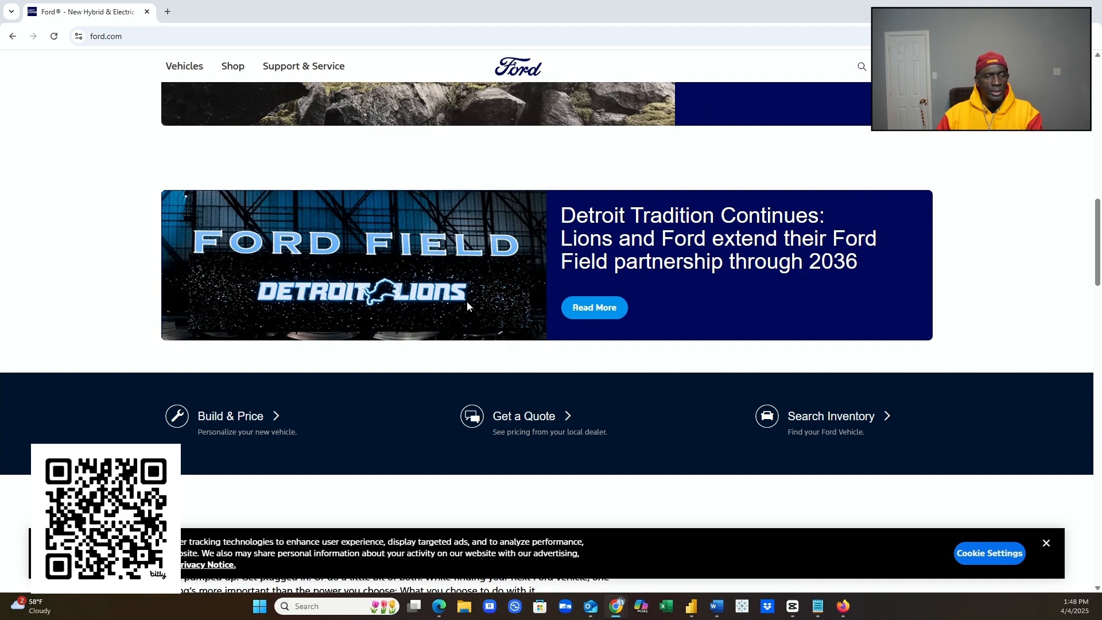
scroll(467, 302, "down", 1)
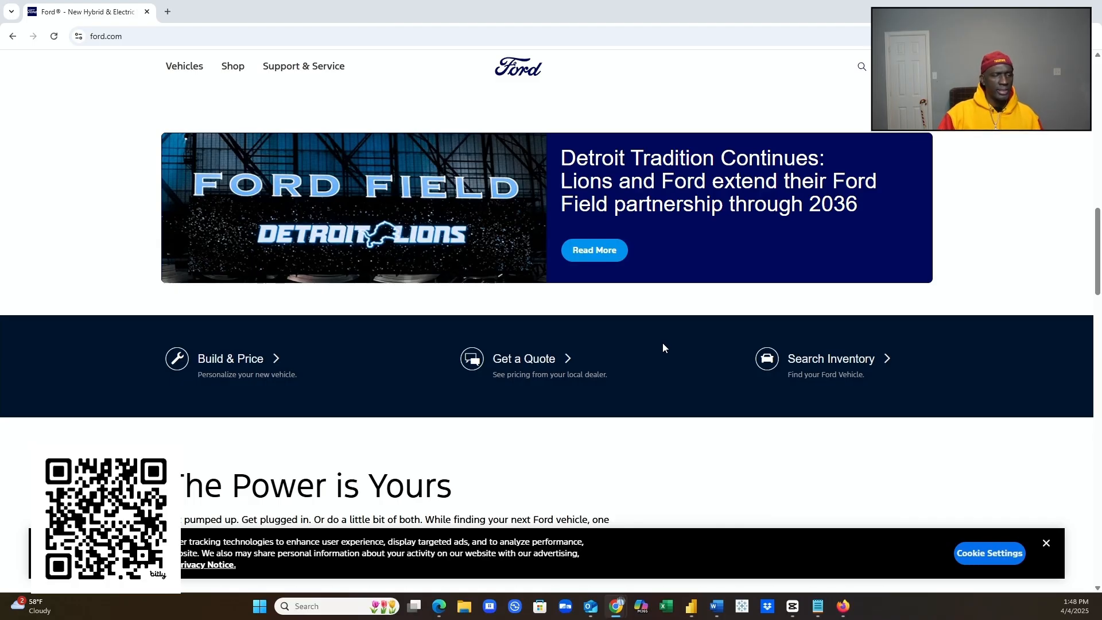
scroll(770, 403, "down", 4)
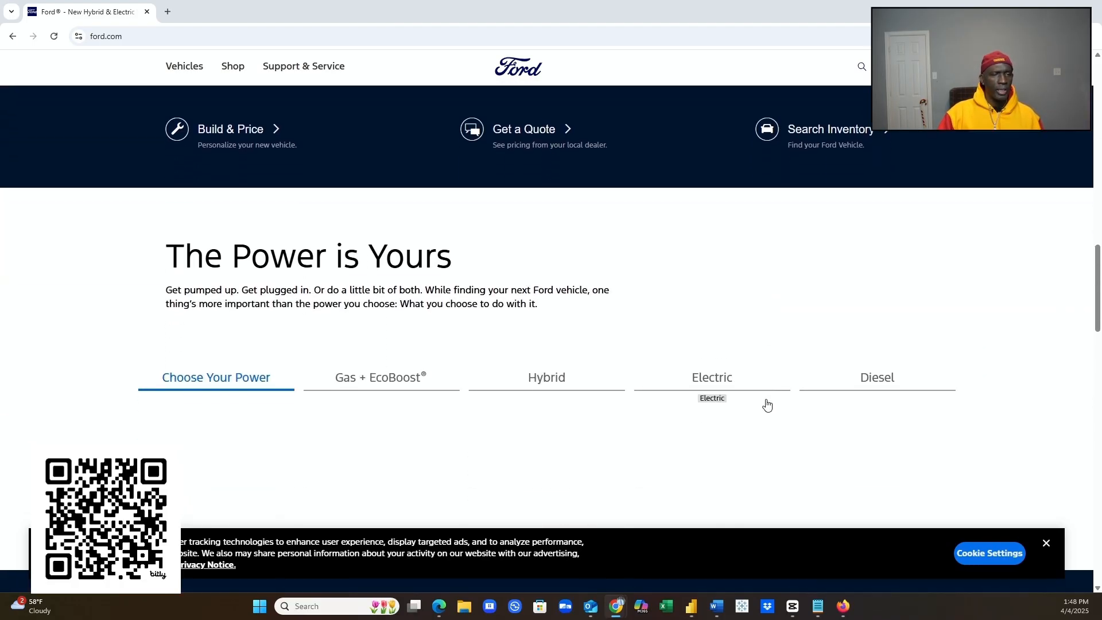
scroll(766, 405, "down", 2)
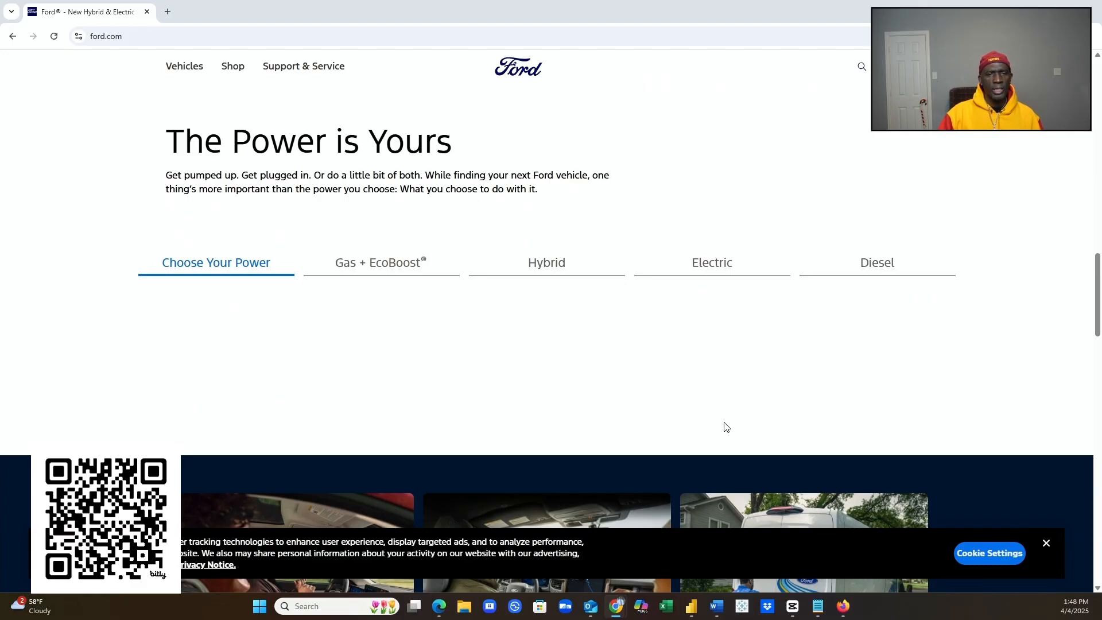
scroll(724, 428, "down", 1)
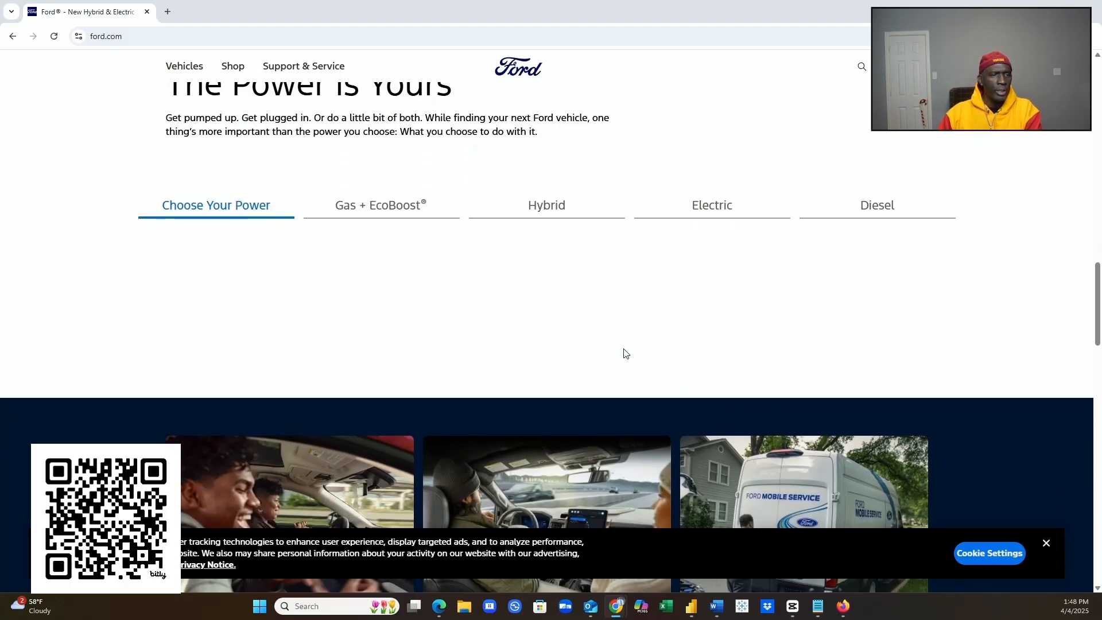
scroll(566, 337, "down", 1)
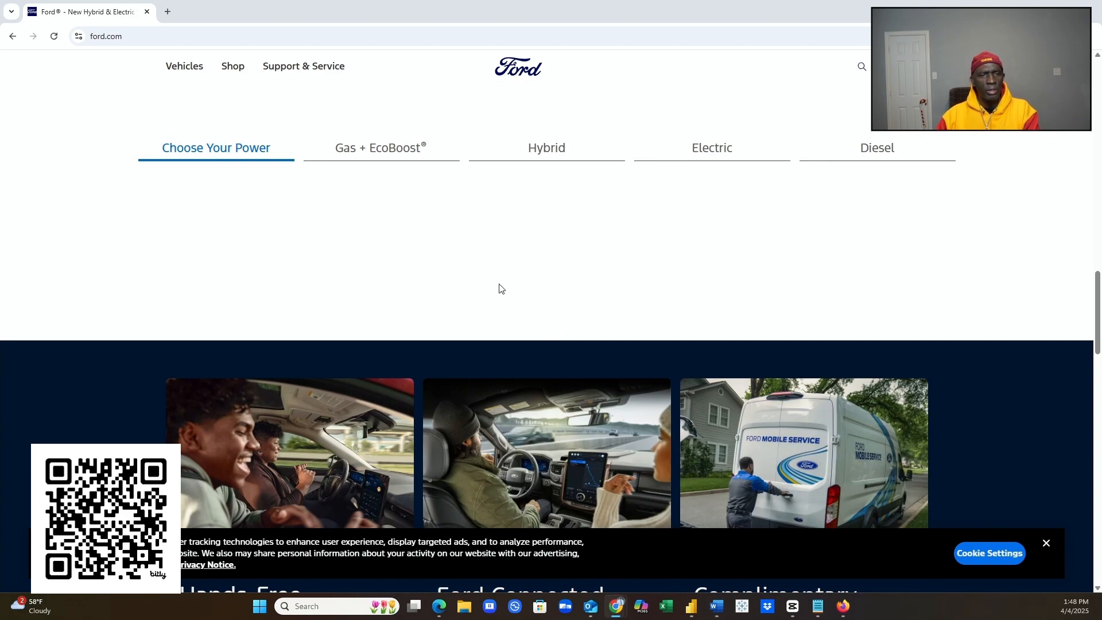
- Look through the homepage's connected and mobile service features, the Mustang, Bronco and F-150 cards, and the footer links
scroll(601, 327, "down", 3)
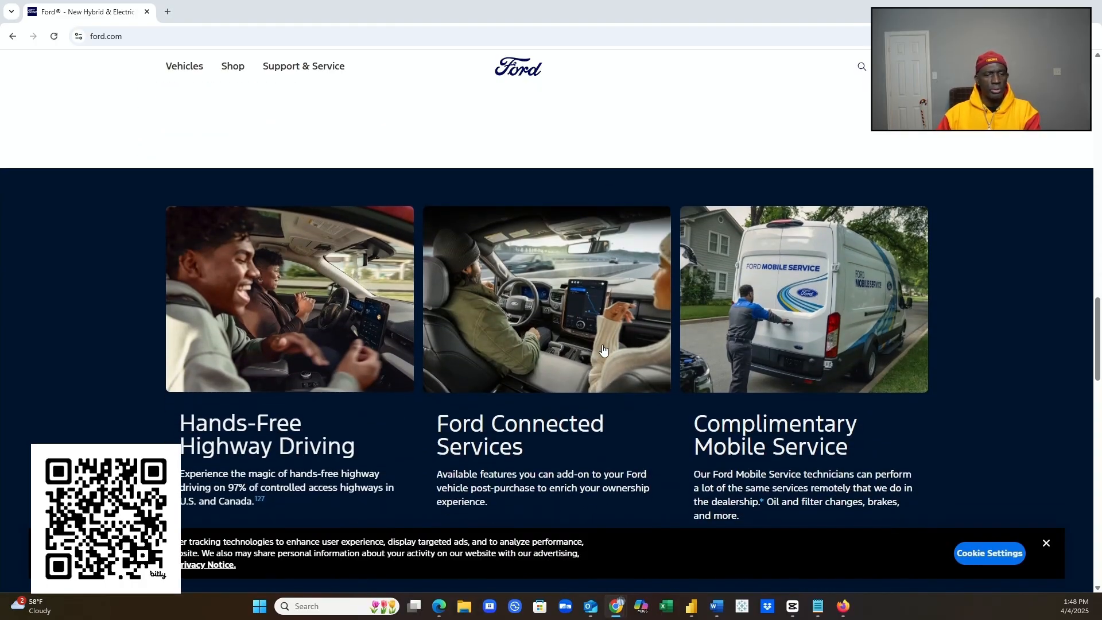
scroll(597, 353, "down", 3)
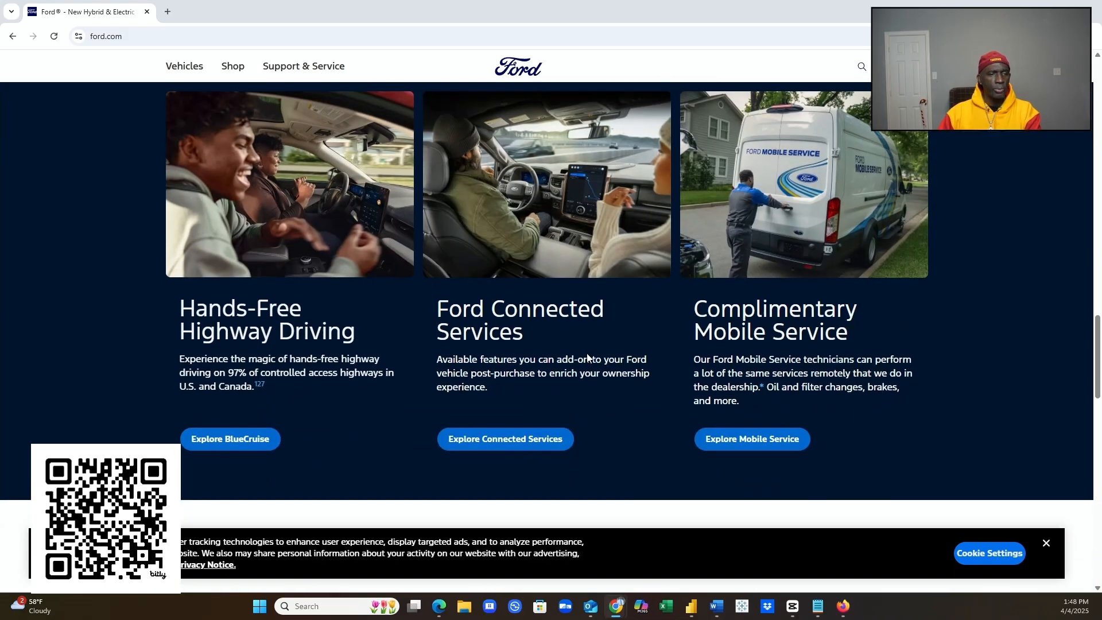
scroll(587, 354, "down", 3)
scroll(586, 354, "down", 2)
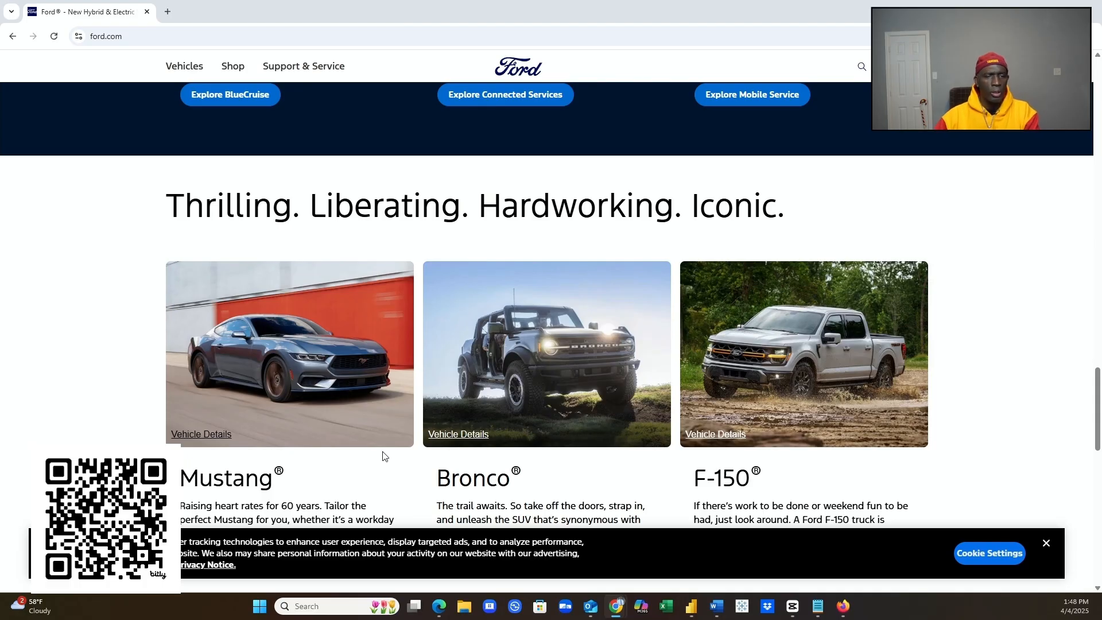
scroll(574, 466, "down", 2)
scroll(576, 470, "down", 1)
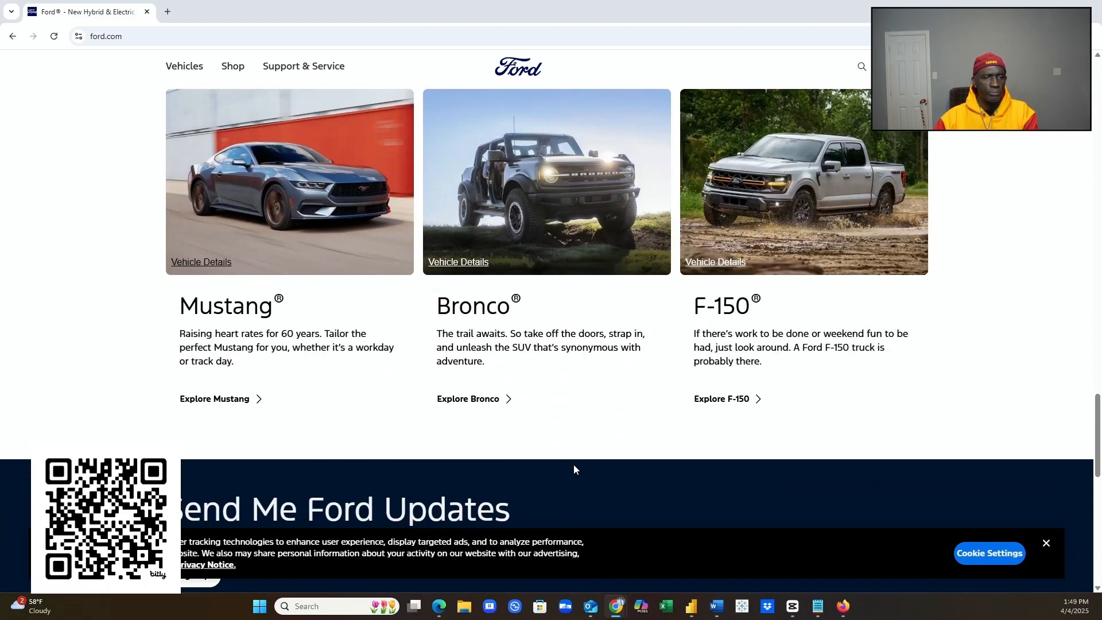
scroll(512, 413, "up", 1)
scroll(512, 435, "down", 3)
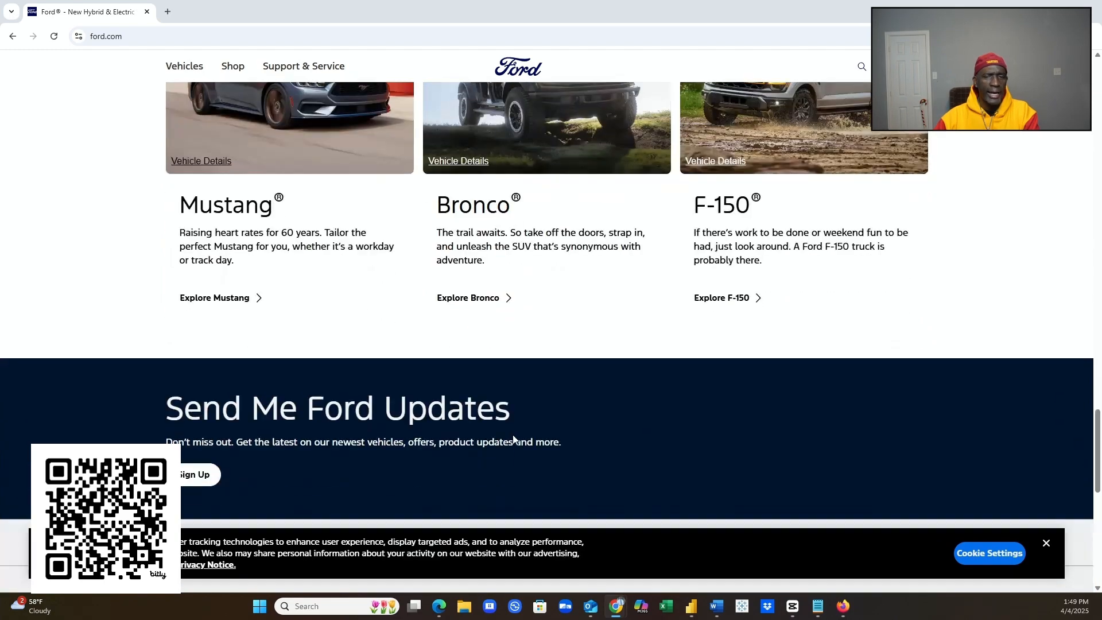
scroll(511, 440, "down", 4)
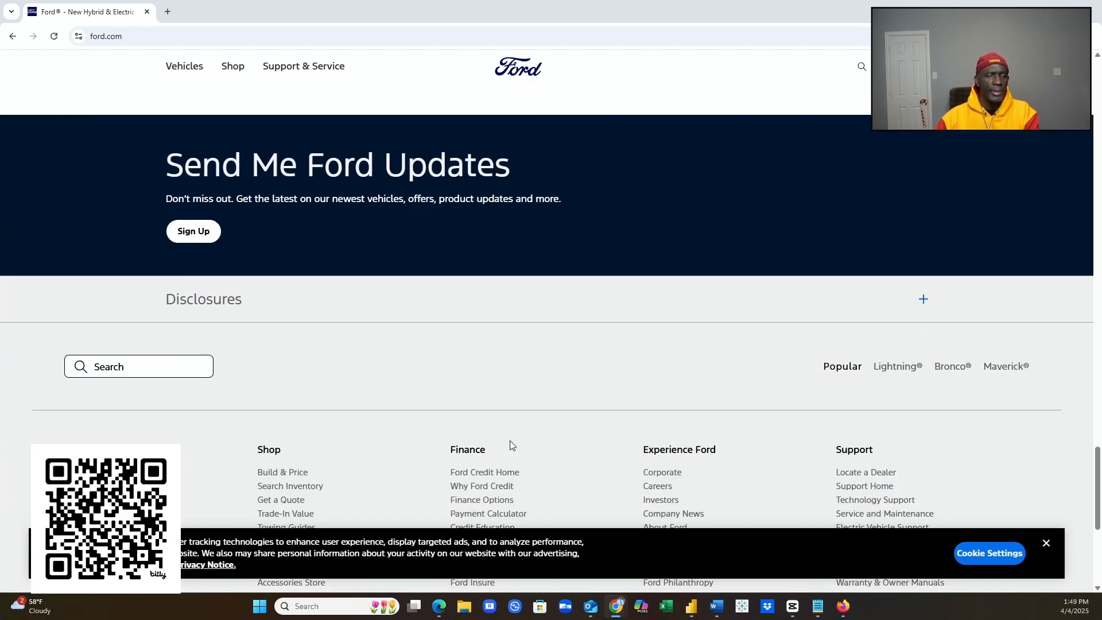
- Return to the homepage's featured vehicles and open the Mustang page
scroll(510, 440, "up", 5)
scroll(499, 441, "up", 2)
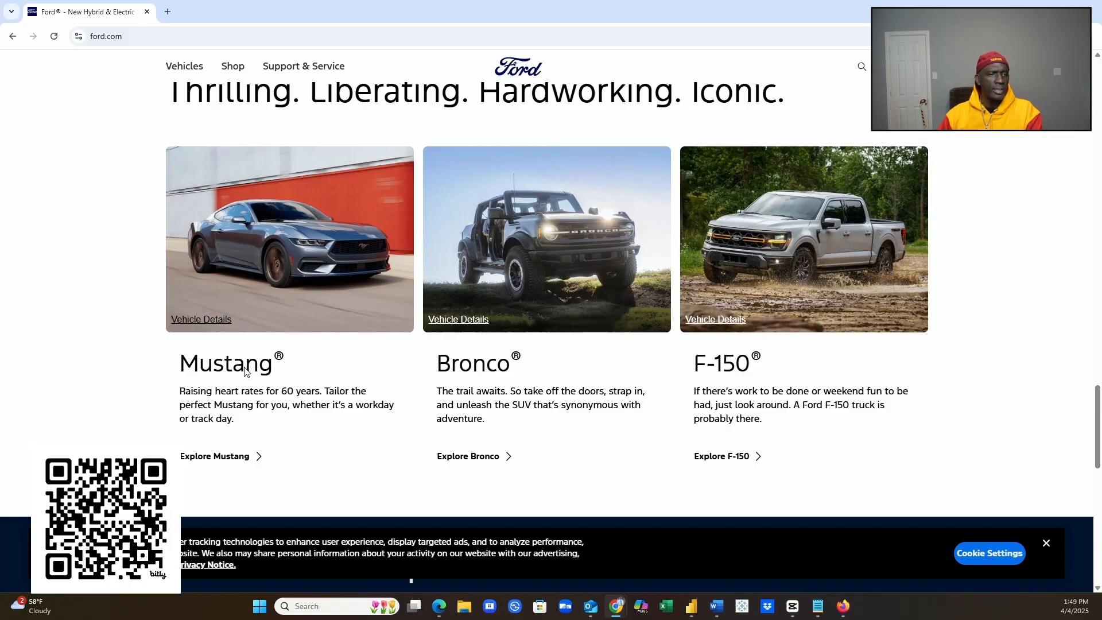
left_click(216, 462)
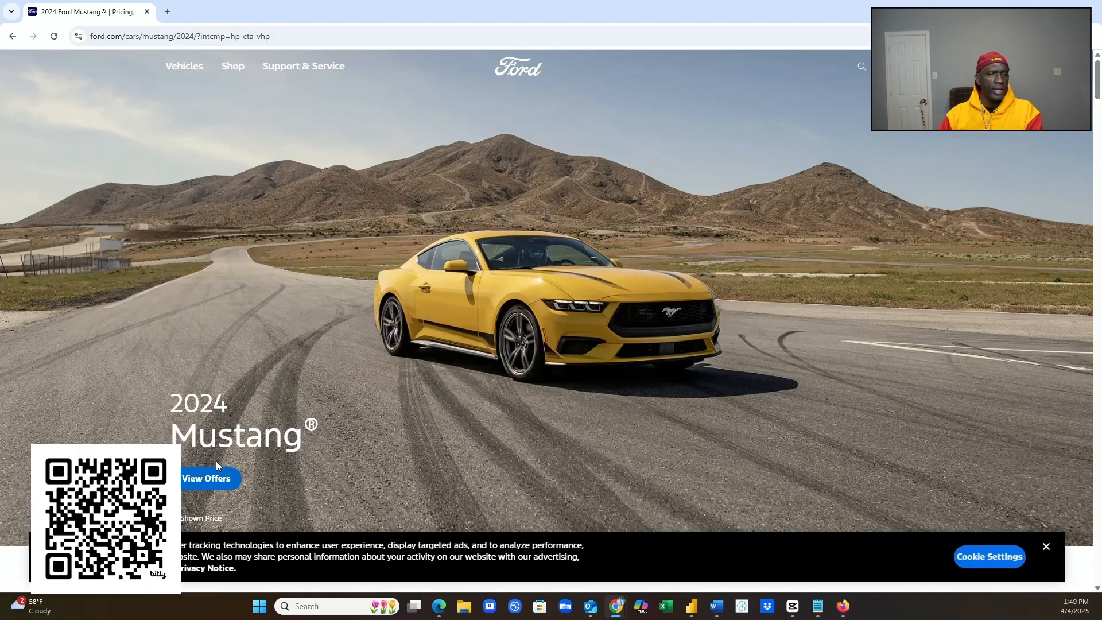
- Examine the 2024 Mustang page's starting price, lease offer, employee pricing section and lineup introduction
scroll(407, 445, "down", 4)
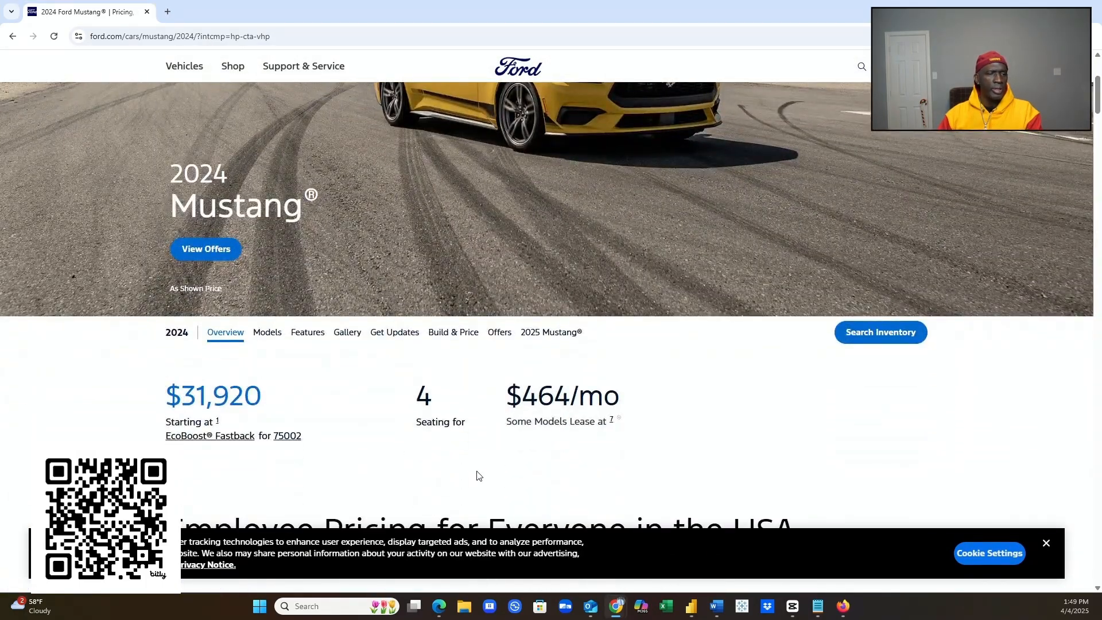
scroll(477, 476, "down", 2)
scroll(569, 471, "down", 4)
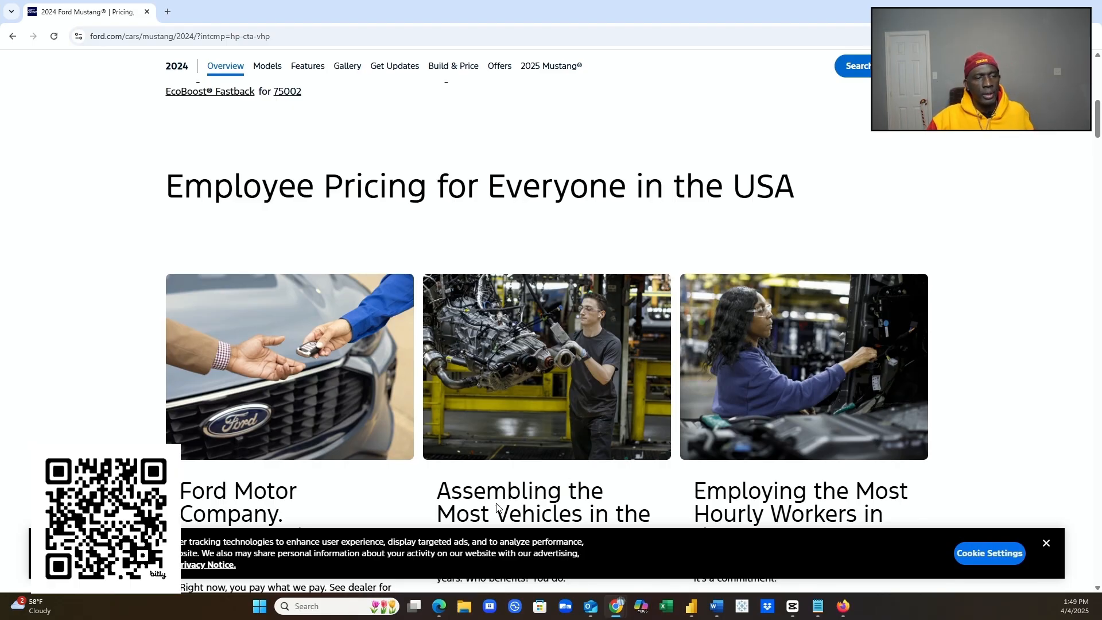
scroll(504, 467, "down", 3)
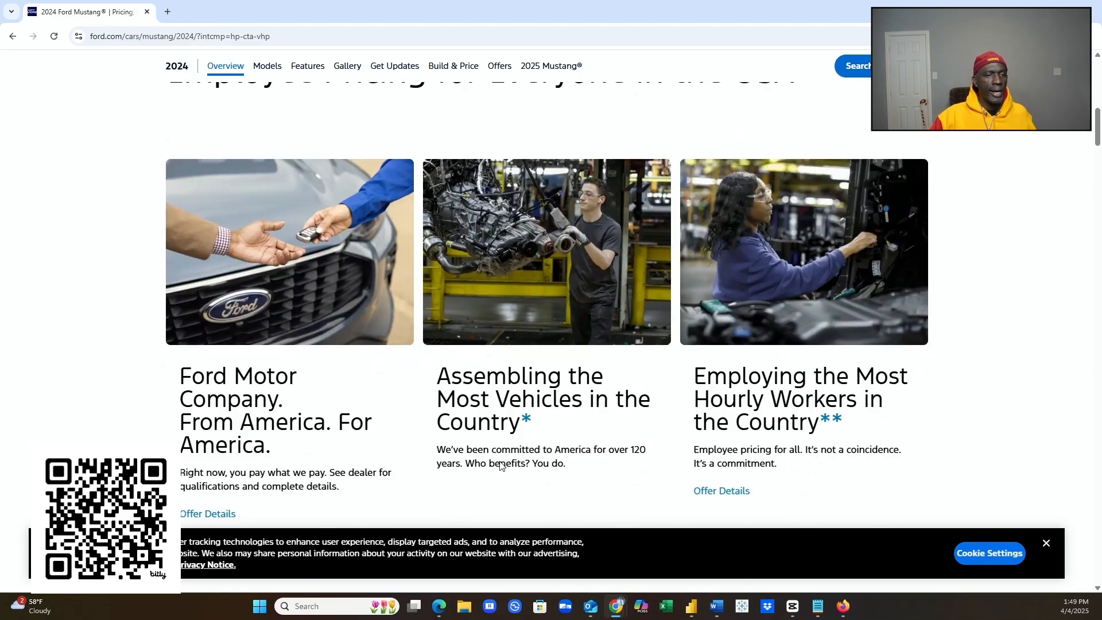
scroll(499, 464, "down", 4)
scroll(491, 458, "down", 2)
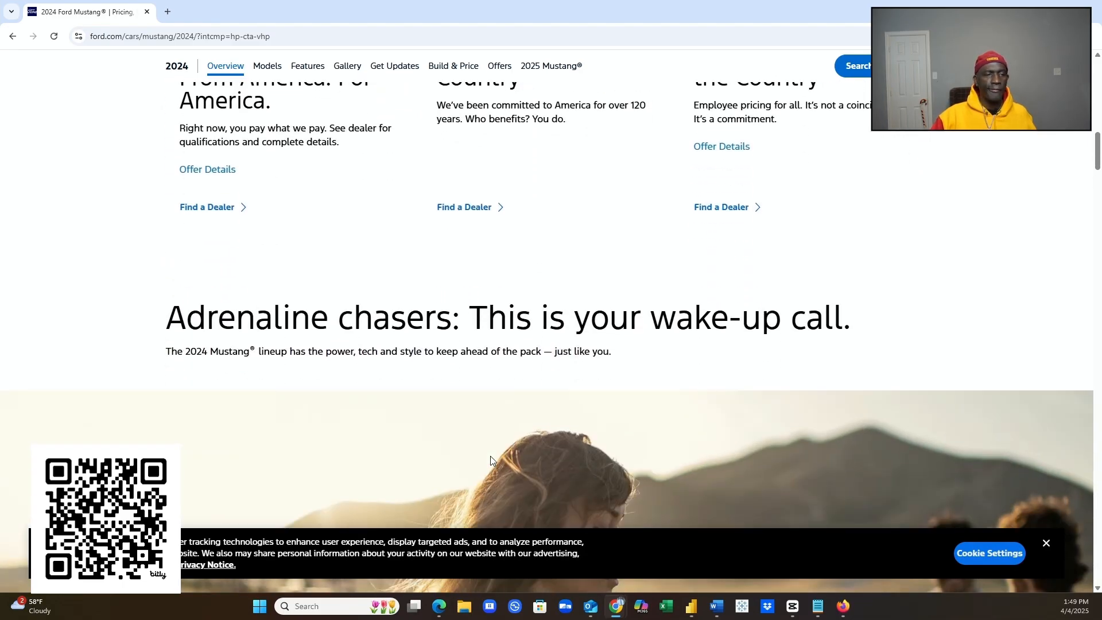
scroll(491, 459, "down", 2)
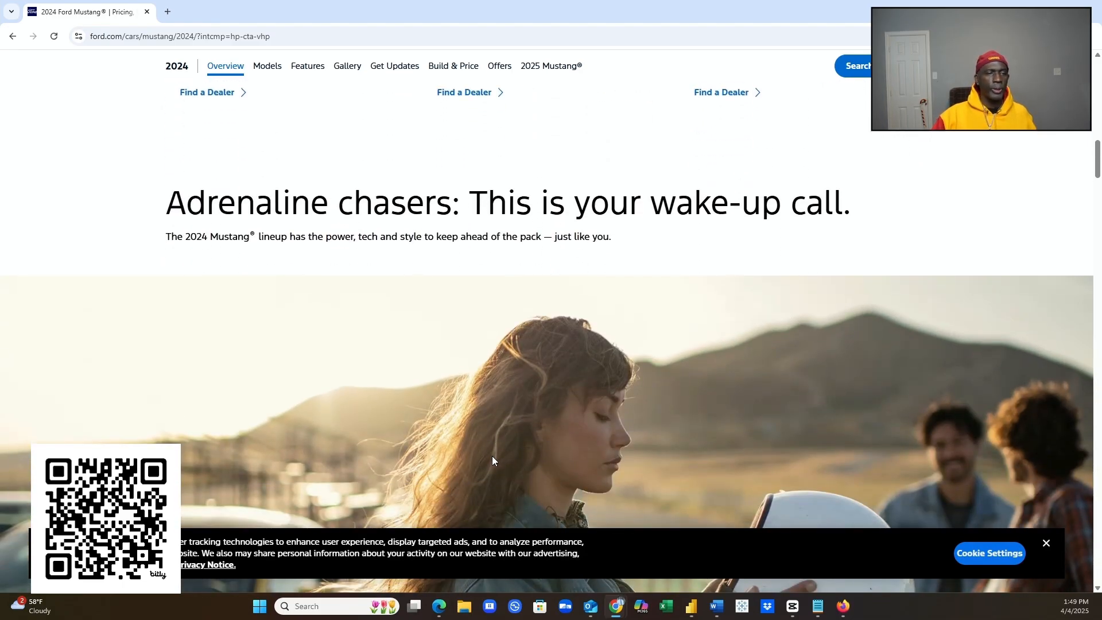
scroll(484, 459, "down", 3)
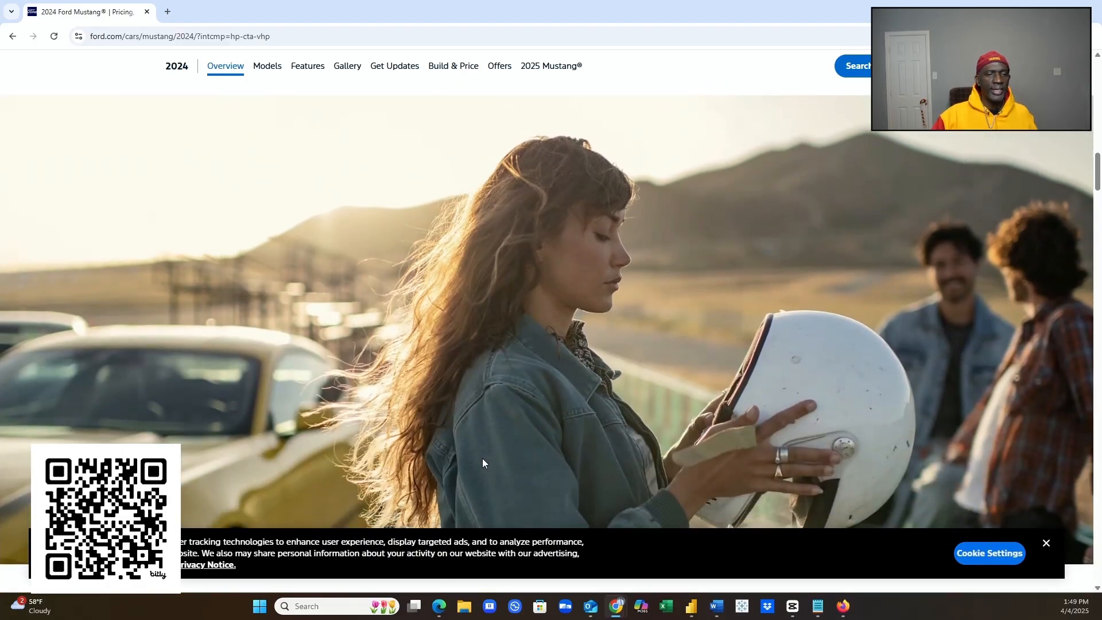
- Review the 2024 Mustang models list with its starting prices and the GT Premium Fastback details
scroll(482, 459, "down", 2)
scroll(462, 466, "down", 1)
scroll(461, 467, "down", 3)
scroll(460, 470, "down", 1)
scroll(459, 469, "down", 2)
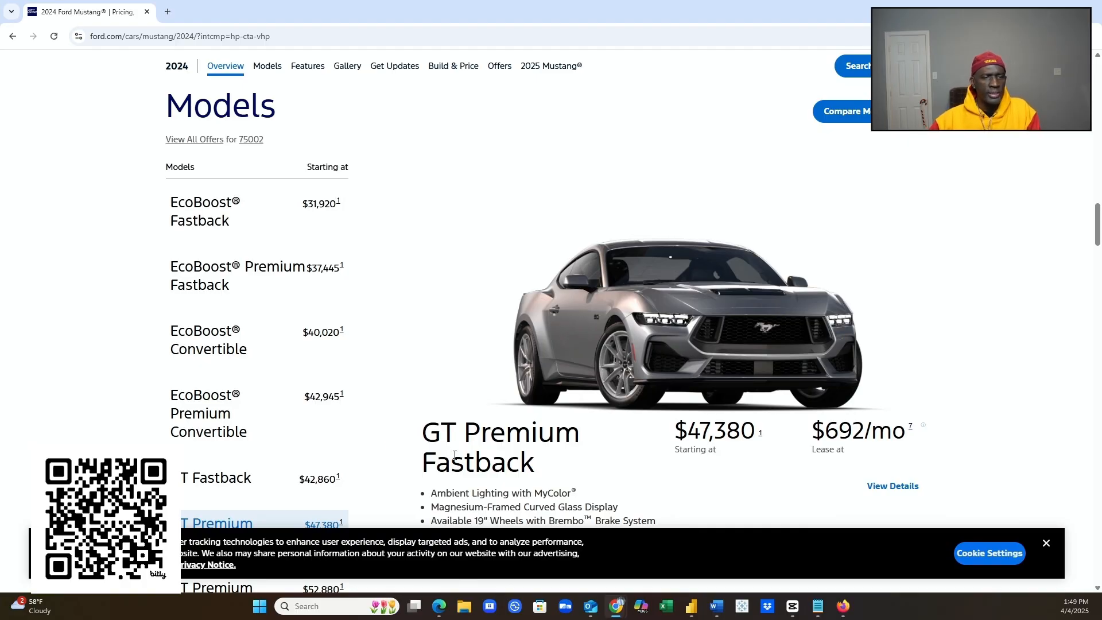
scroll(459, 457, "down", 3)
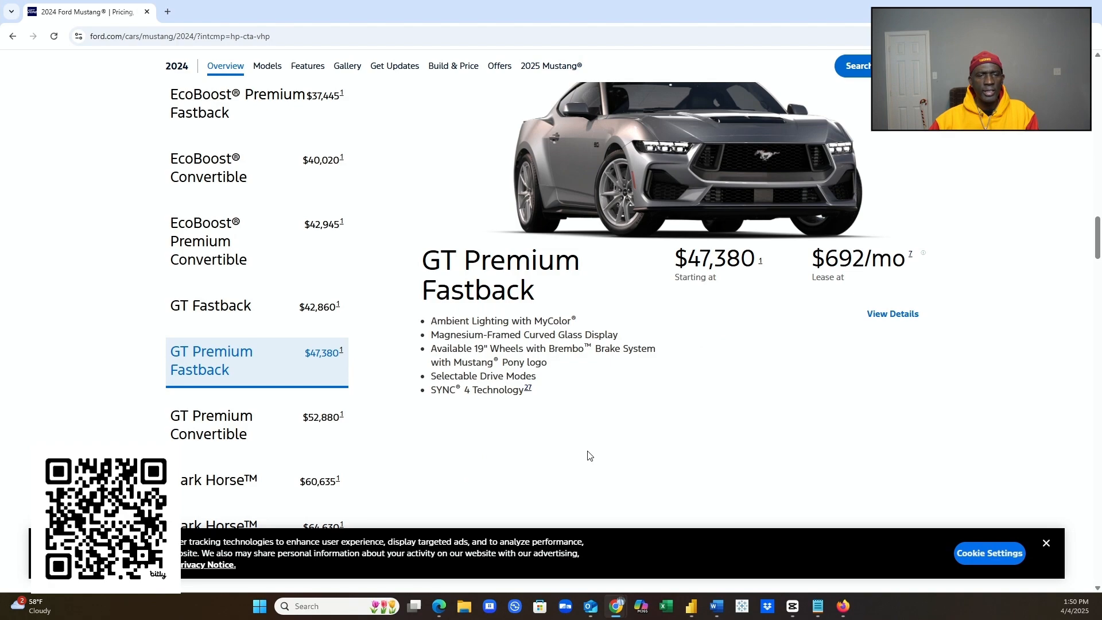
scroll(586, 455, "down", 2)
scroll(586, 455, "down", 5)
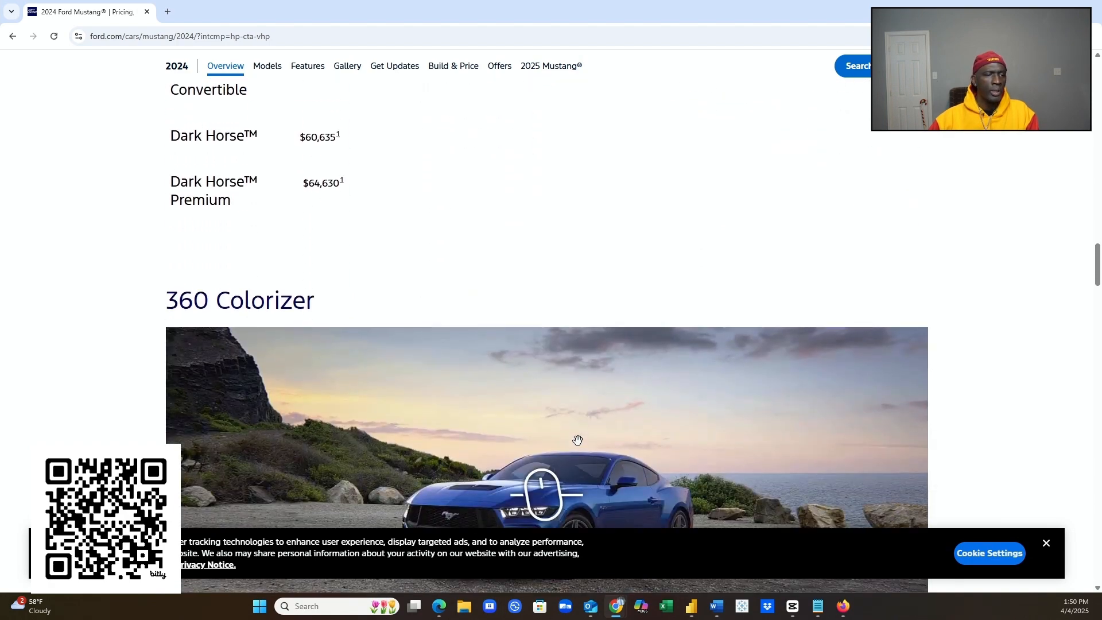
- Examine the Mustang page's 360 Colorizer with its exterior colour options and the Performance section
scroll(578, 441, "down", 1)
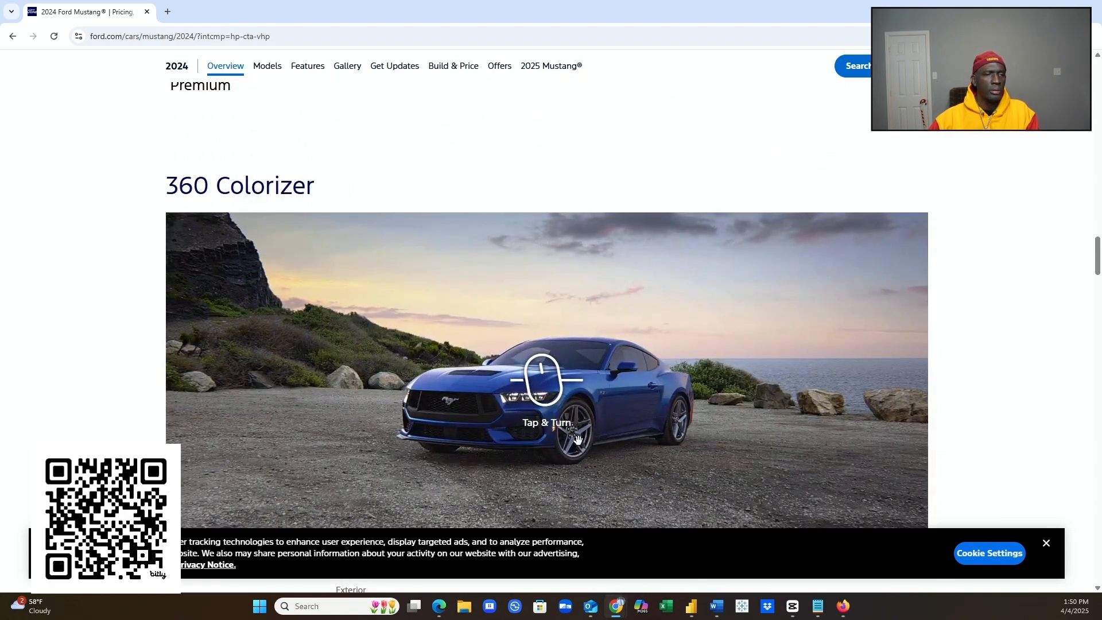
scroll(577, 440, "down", 5)
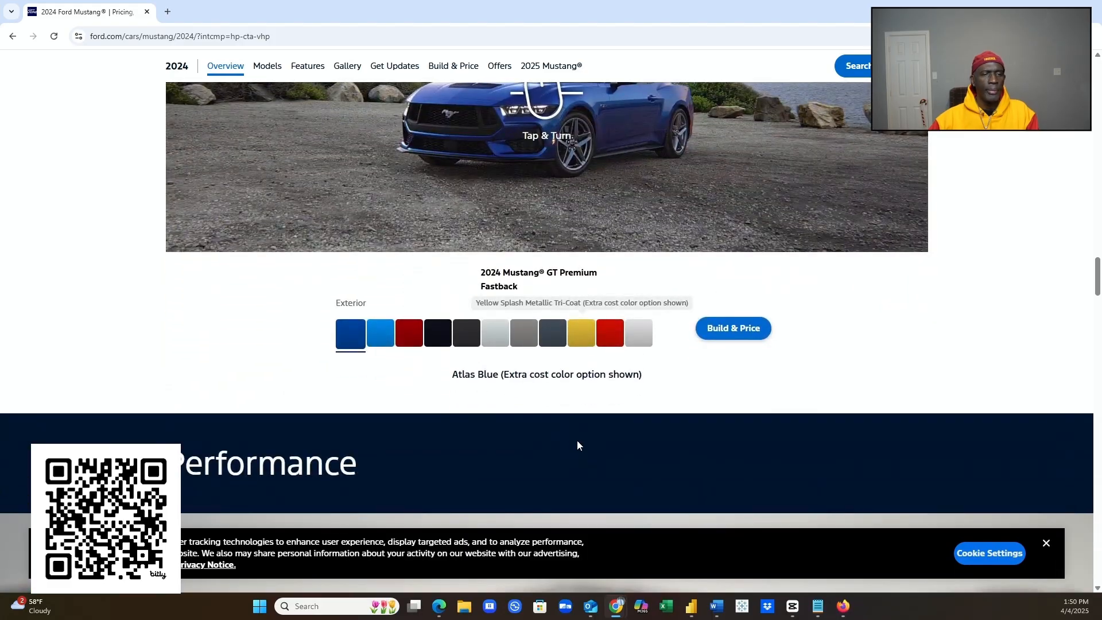
scroll(577, 440, "down", 5)
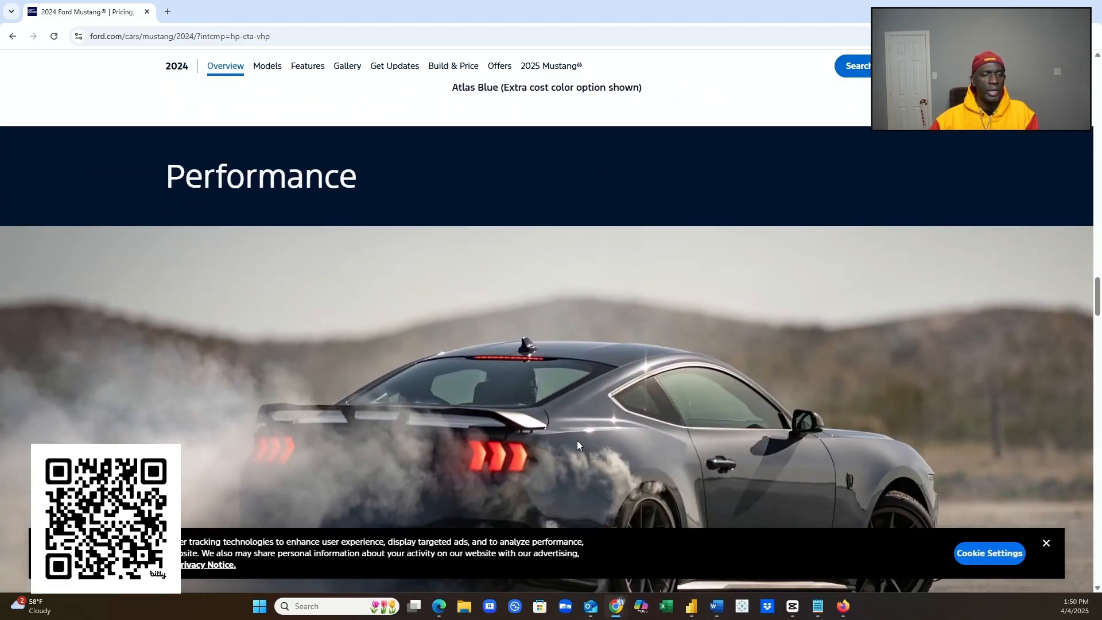
scroll(577, 445, "down", 5)
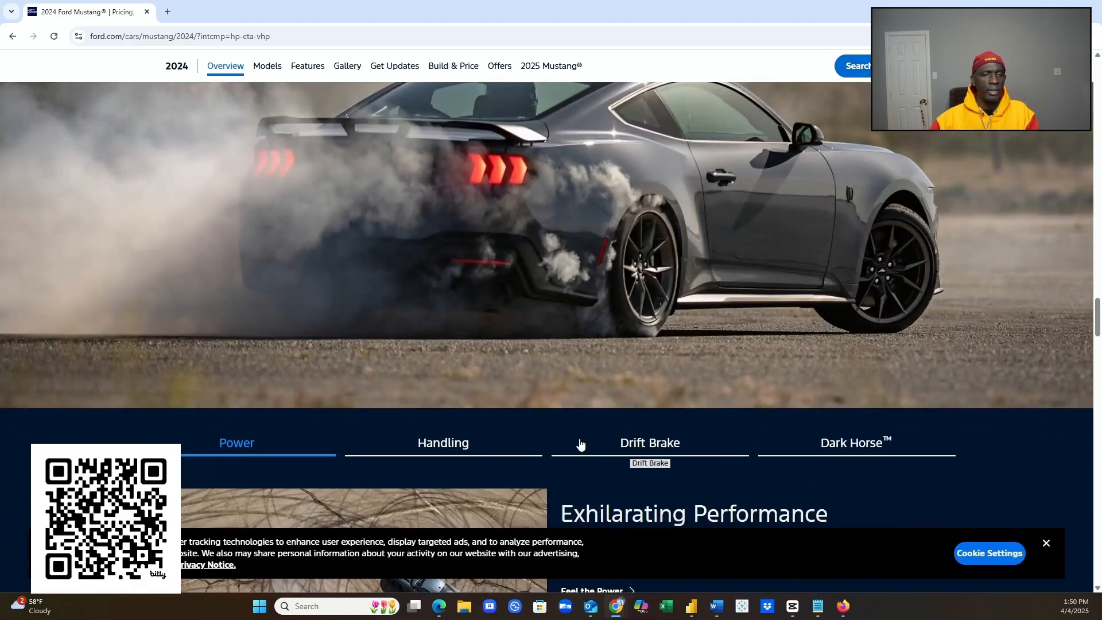
scroll(581, 439, "down", 4)
scroll(582, 440, "down", 6)
scroll(586, 439, "down", 4)
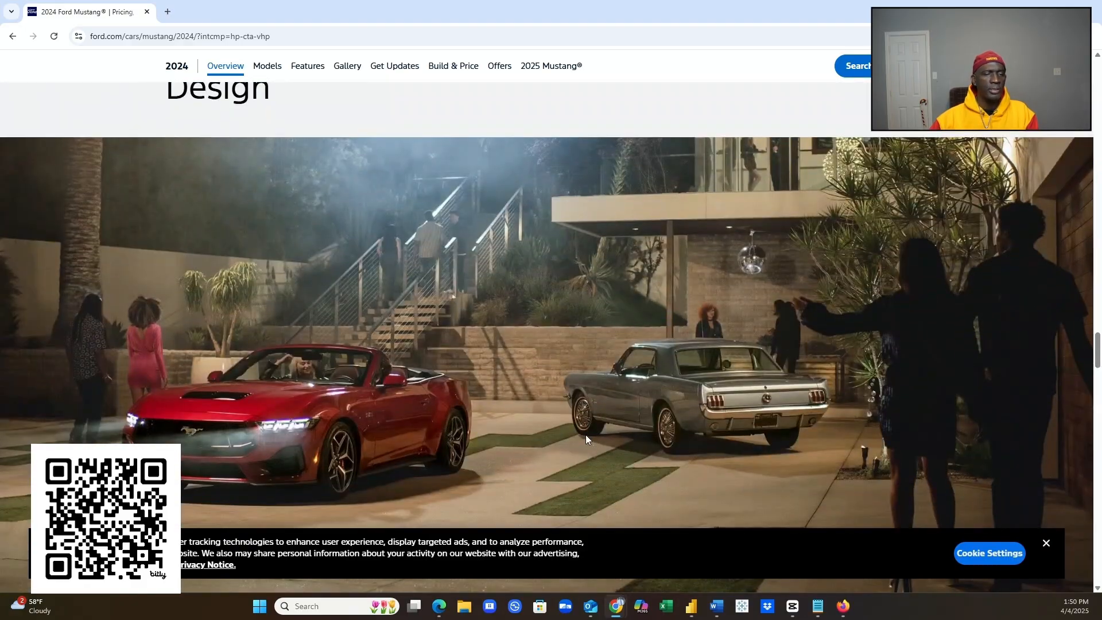
- Examine the Mustang page's Design section and its Packages and Accessories information
scroll(587, 432, "down", 2)
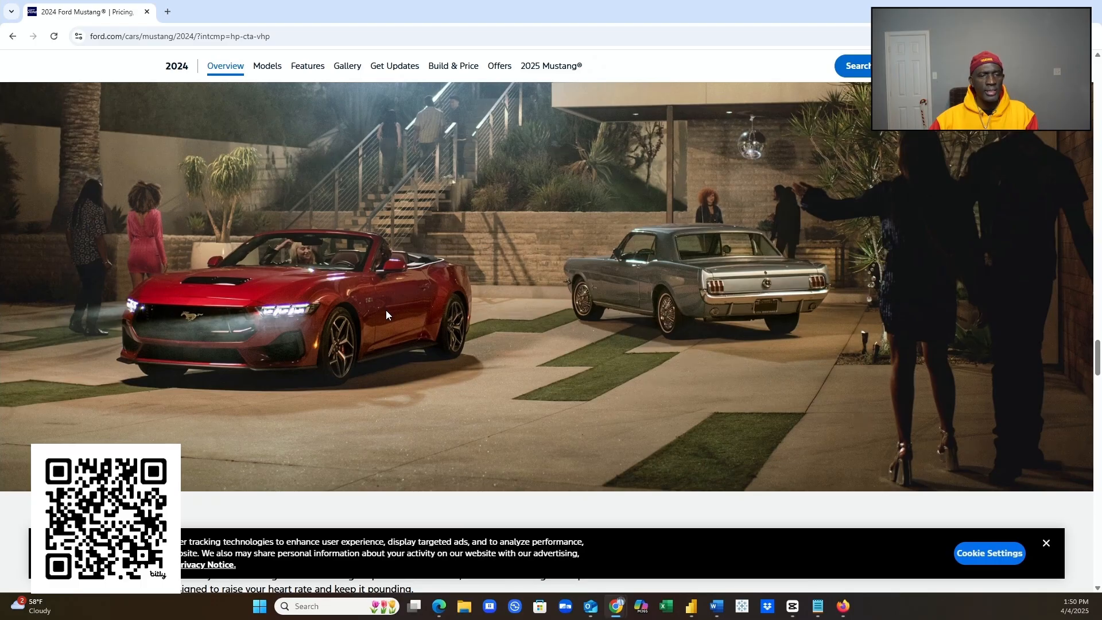
scroll(476, 349, "down", 2)
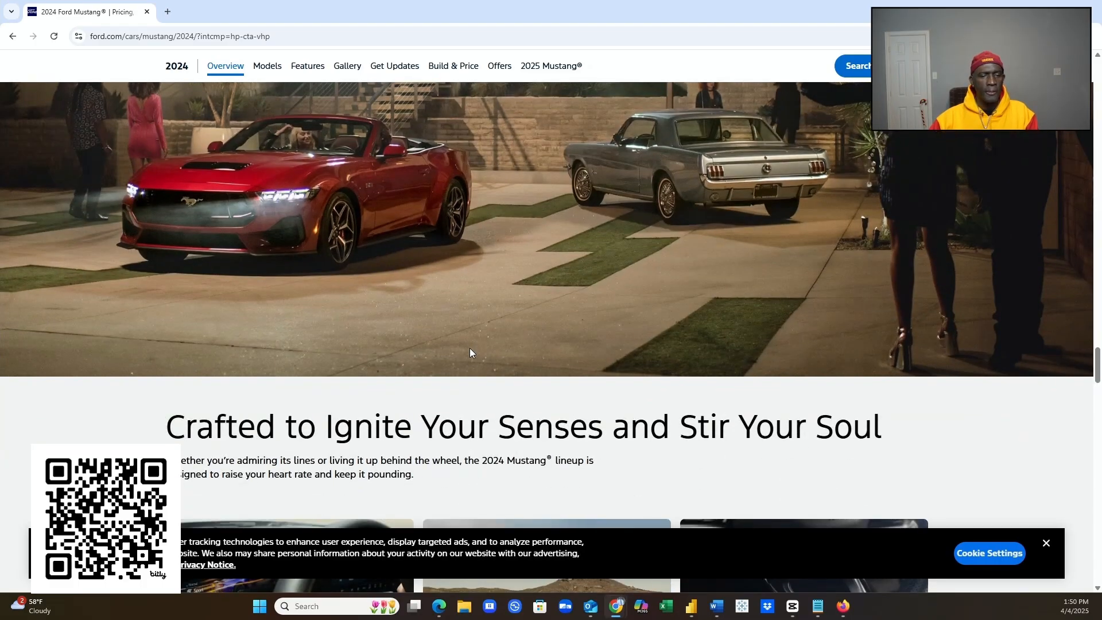
scroll(470, 349, "down", 6)
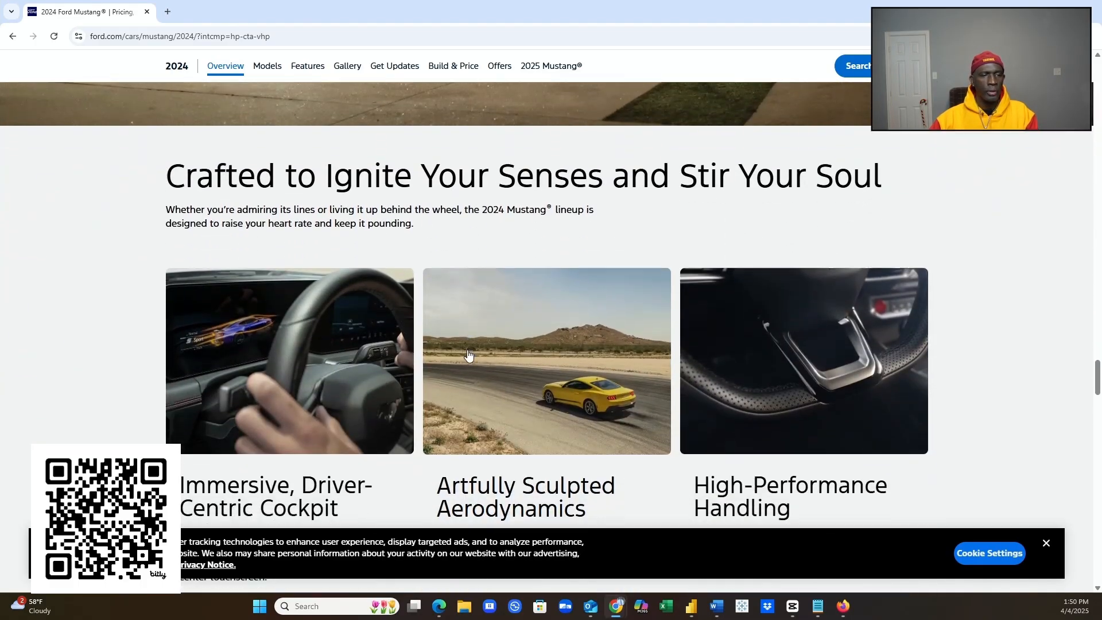
scroll(468, 354, "up", 2)
scroll(469, 354, "down", 9)
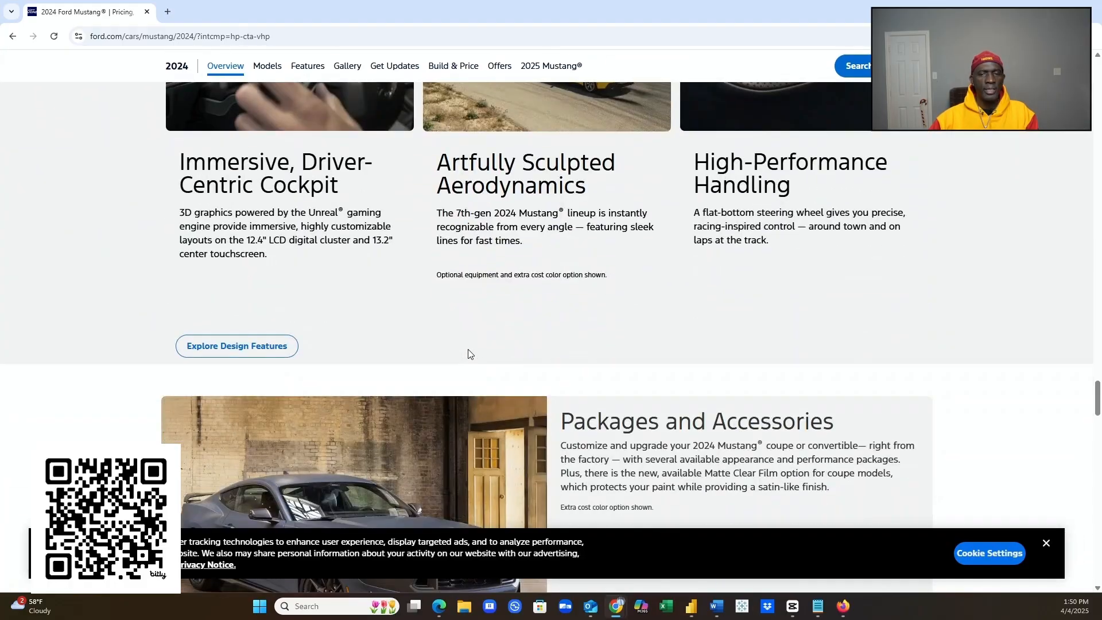
scroll(469, 353, "down", 1)
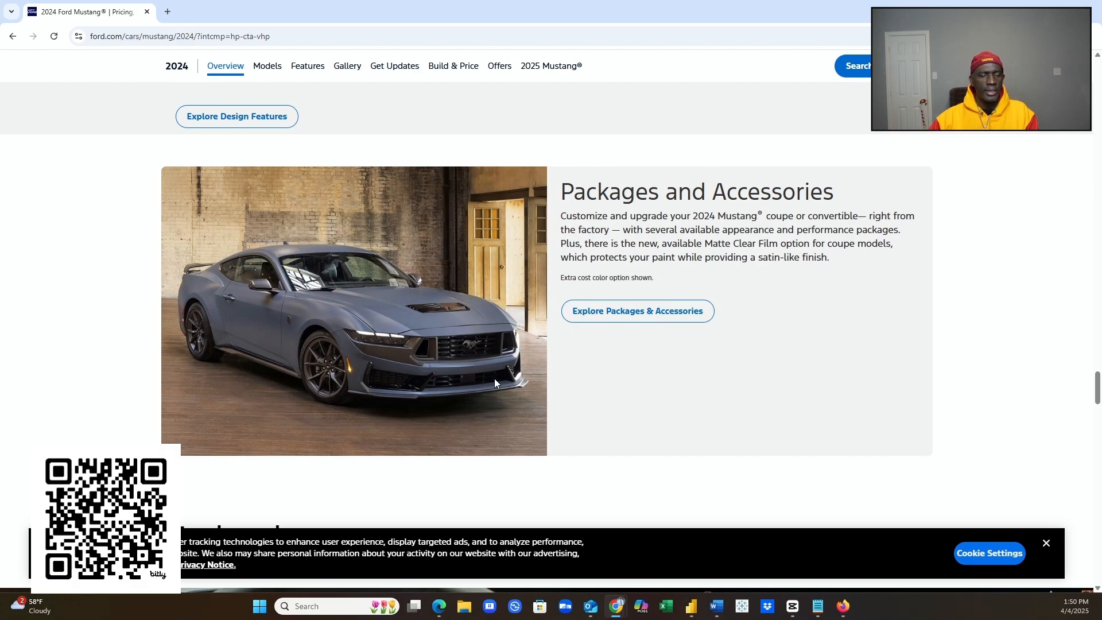
- Examine the Mustang page's technology features, gallery, owner experiences and sign-up for updates
scroll(494, 378, "down", 8)
scroll(494, 377, "down", 15)
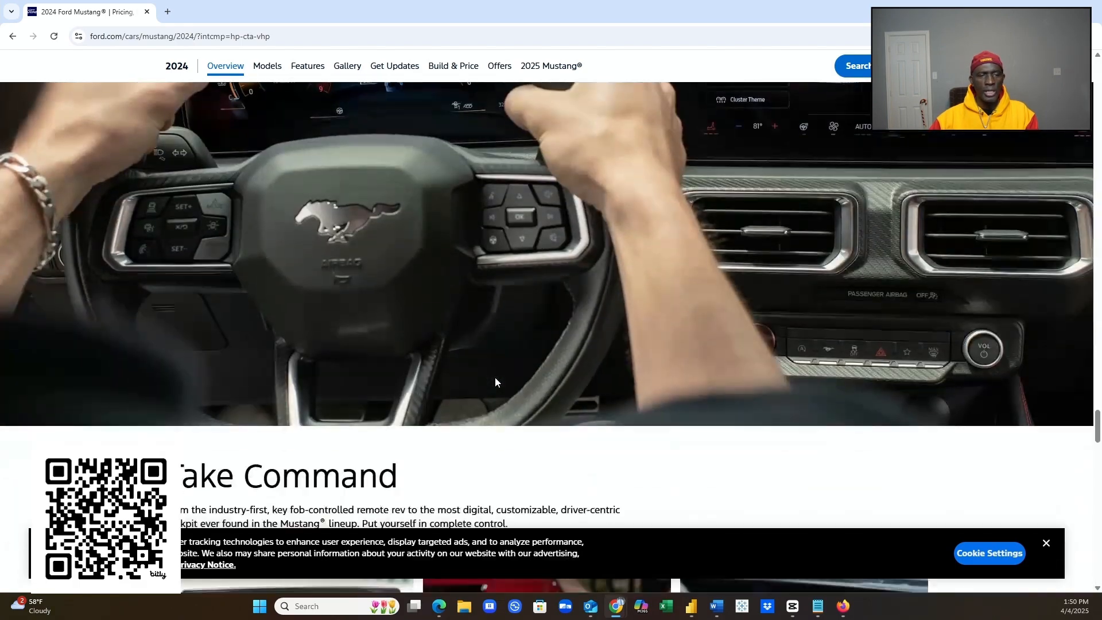
scroll(492, 379, "down", 7)
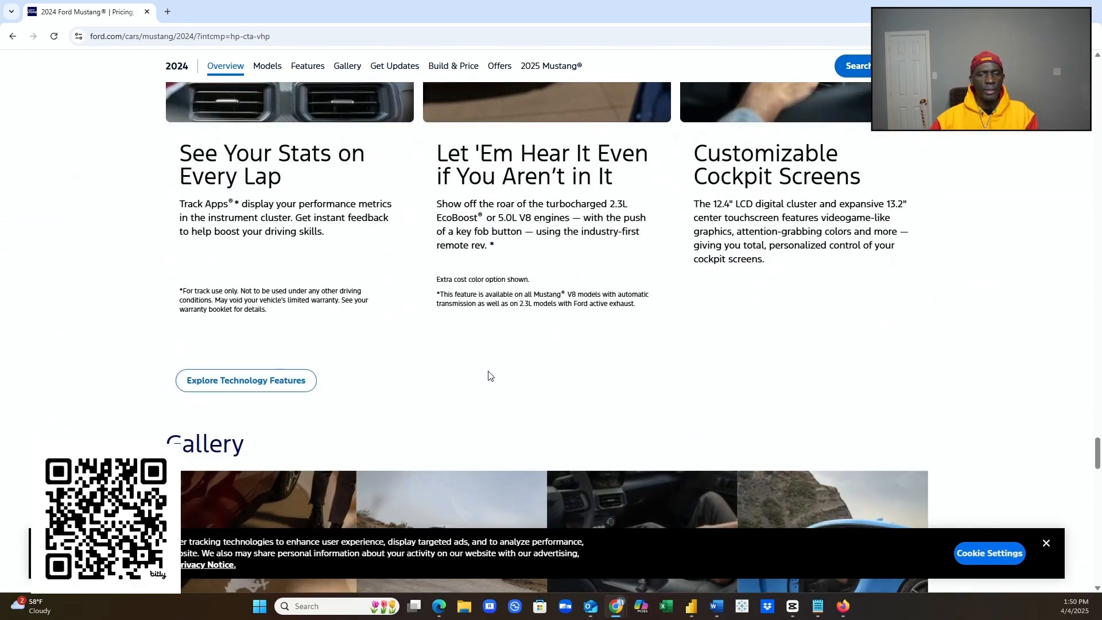
scroll(497, 377, "down", 13)
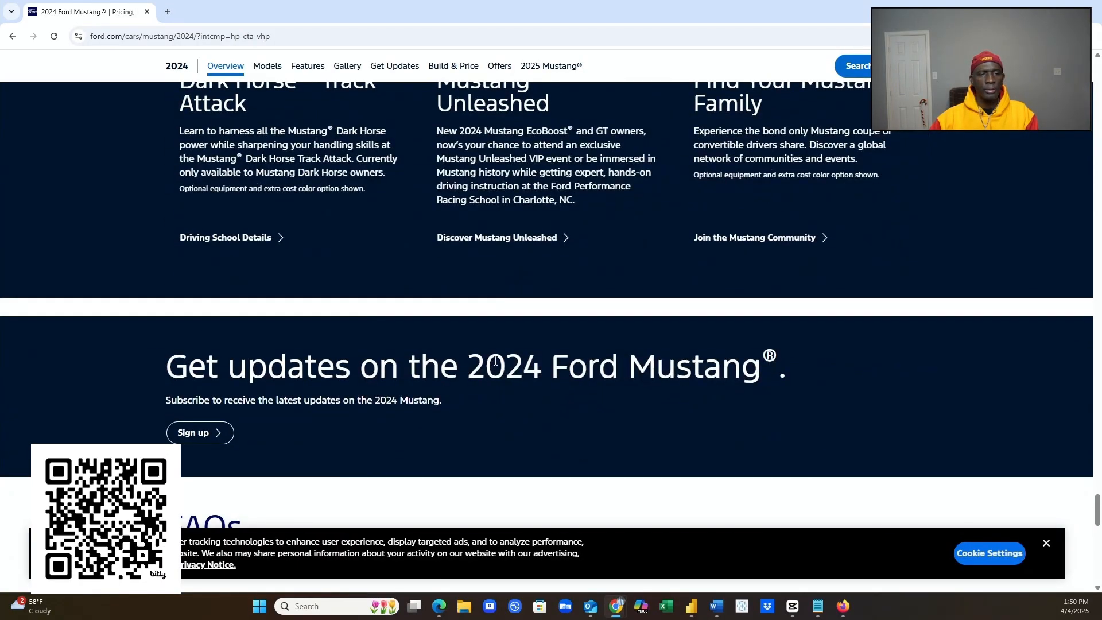
- Look back over the Mustang page's Design section and 360 Colorizer
scroll(495, 362, "up", 20)
scroll(471, 406, "up", 18)
scroll(450, 443, "down", 4)
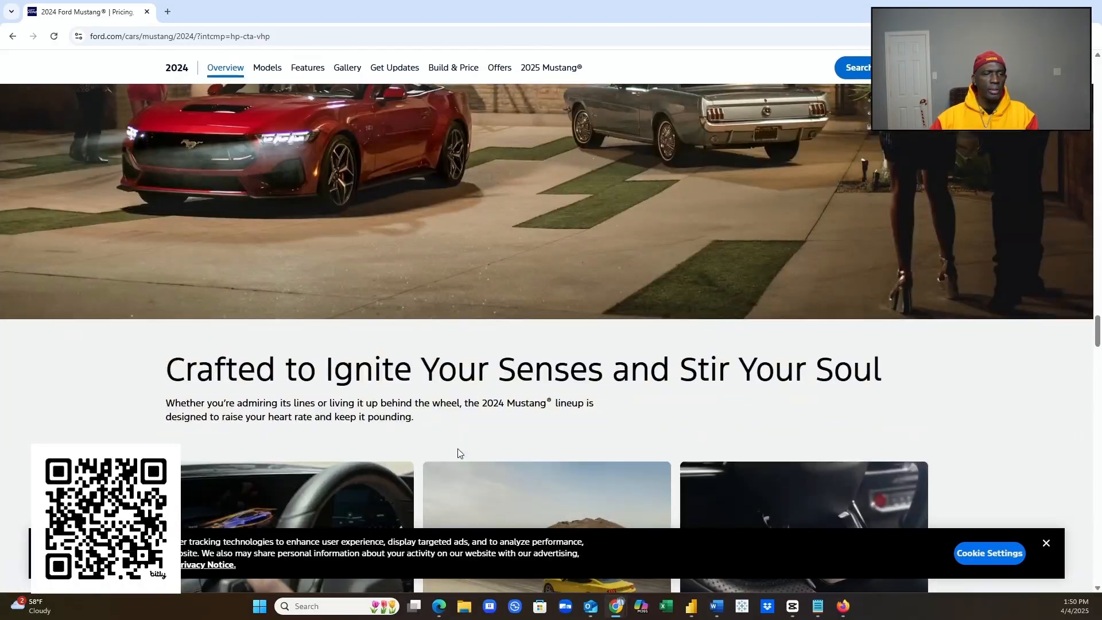
scroll(458, 453, "down", 5)
scroll(458, 453, "up", 7)
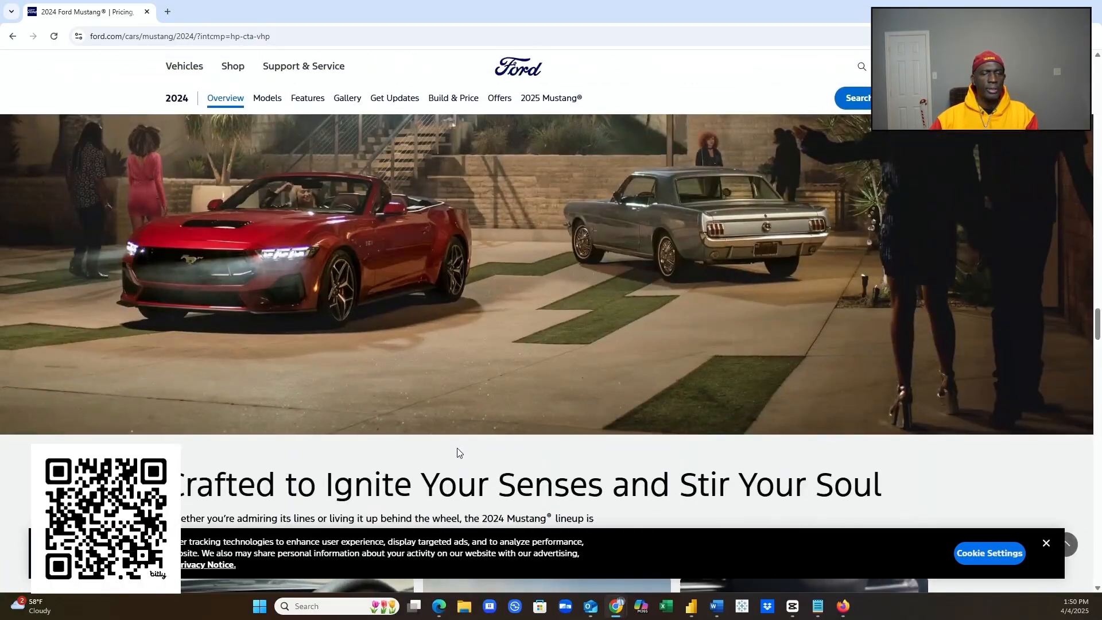
scroll(458, 453, "down", 20)
scroll(402, 516, "up", 12)
scroll(392, 560, "up", 15)
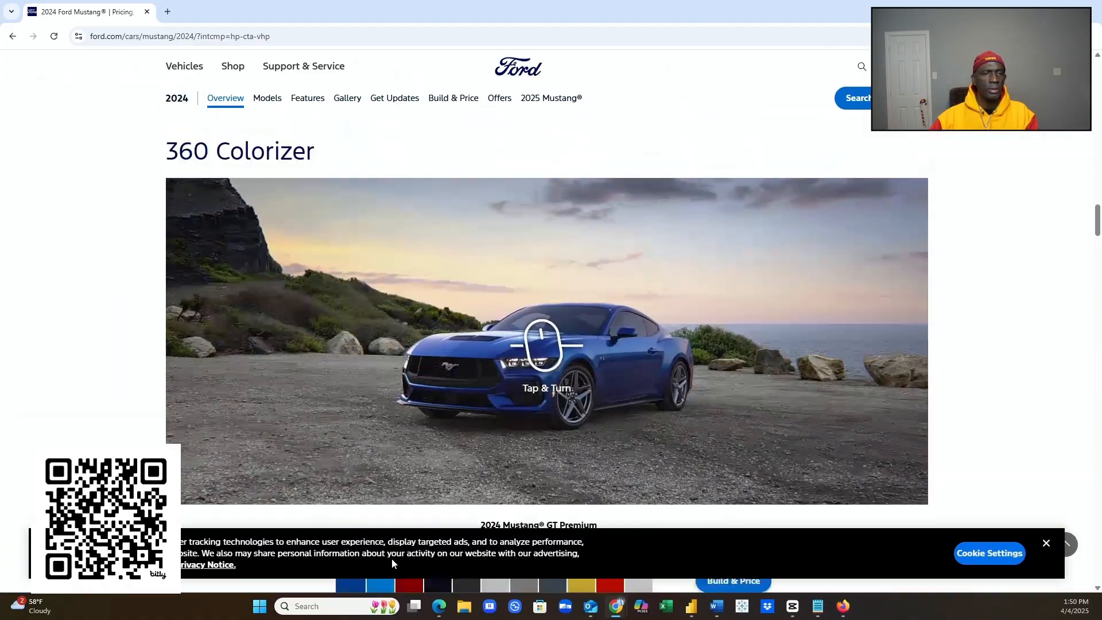
- Return from the Mustang page to the Ford homepage and open the Bronco page
scroll(387, 560, "up", 20)
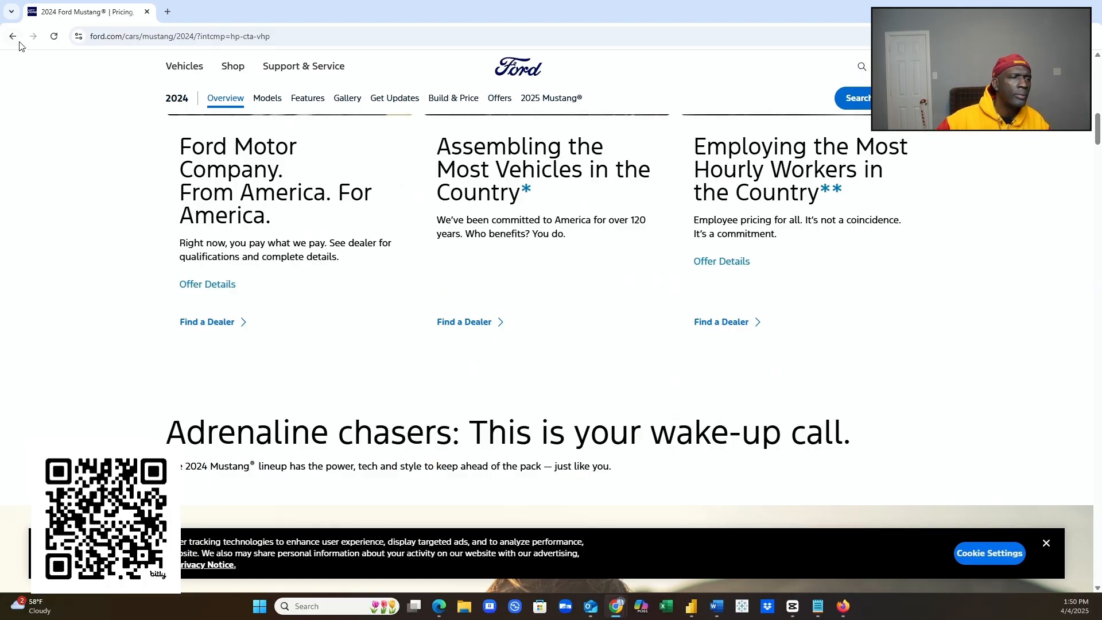
left_click(17, 38)
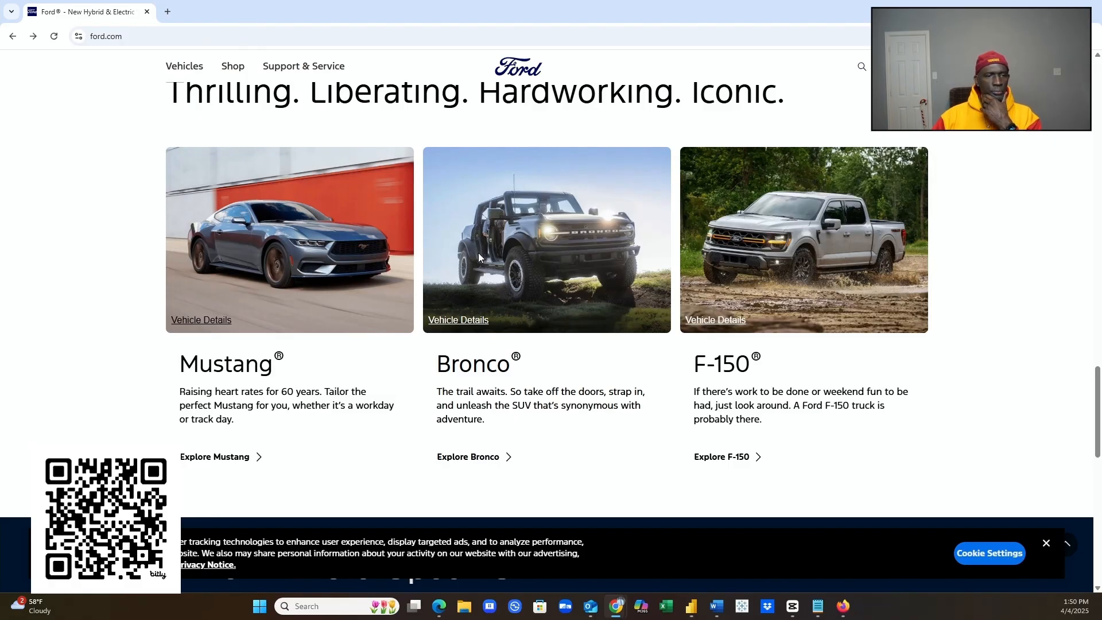
left_click(485, 463)
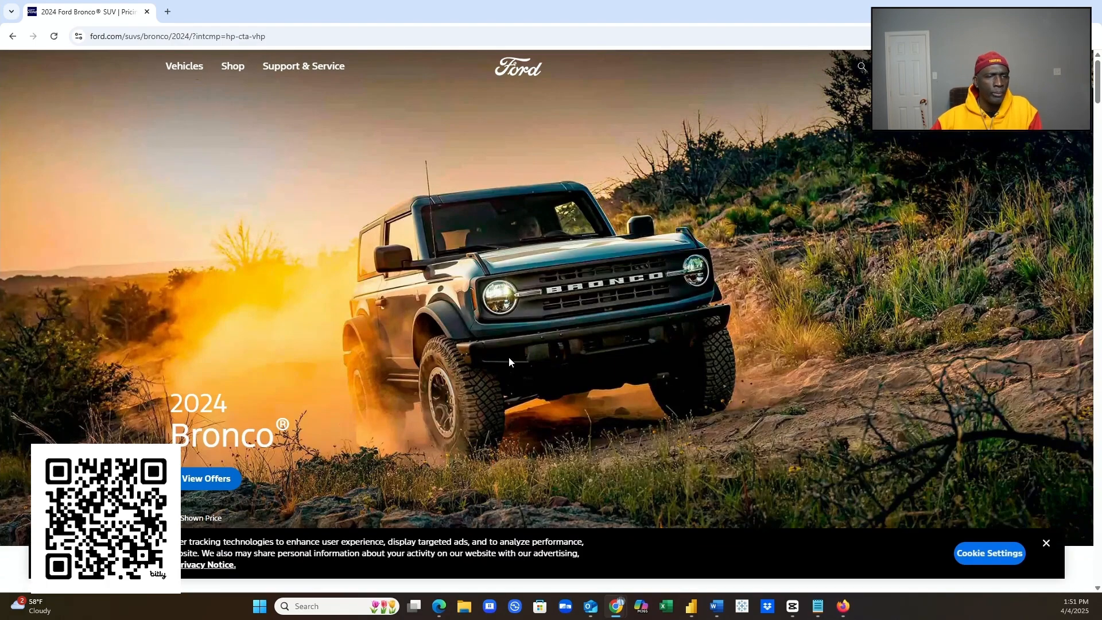
- Examine the 2024 Bronco page's starting price, horsepower, drive modes, lease offer and employee pricing section
scroll(503, 360, "down", 3)
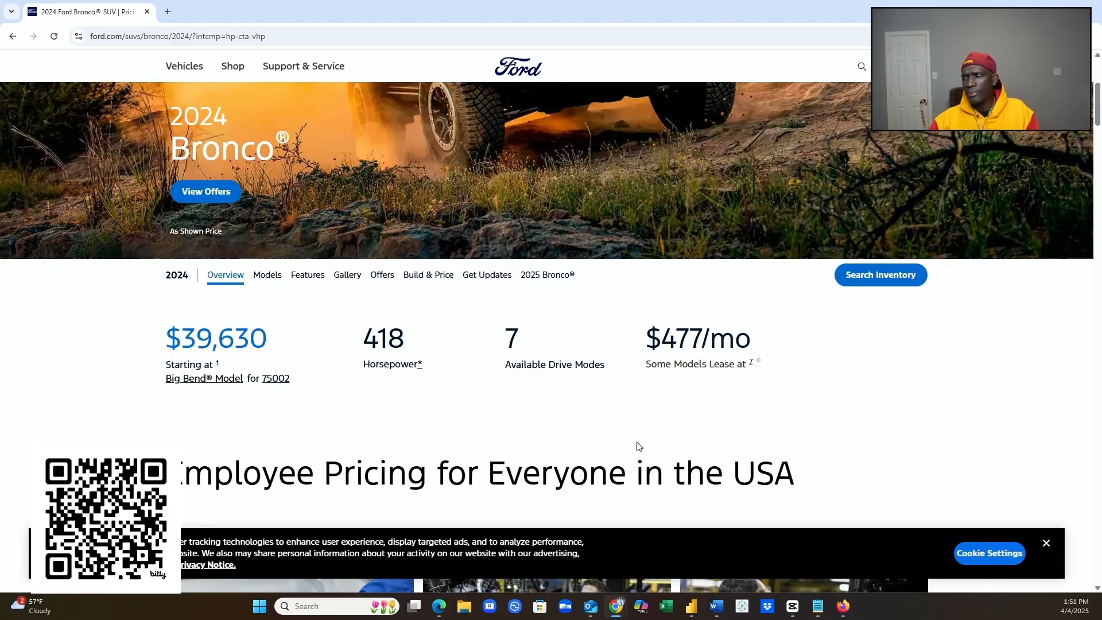
scroll(667, 442, "down", 1)
scroll(666, 443, "down", 5)
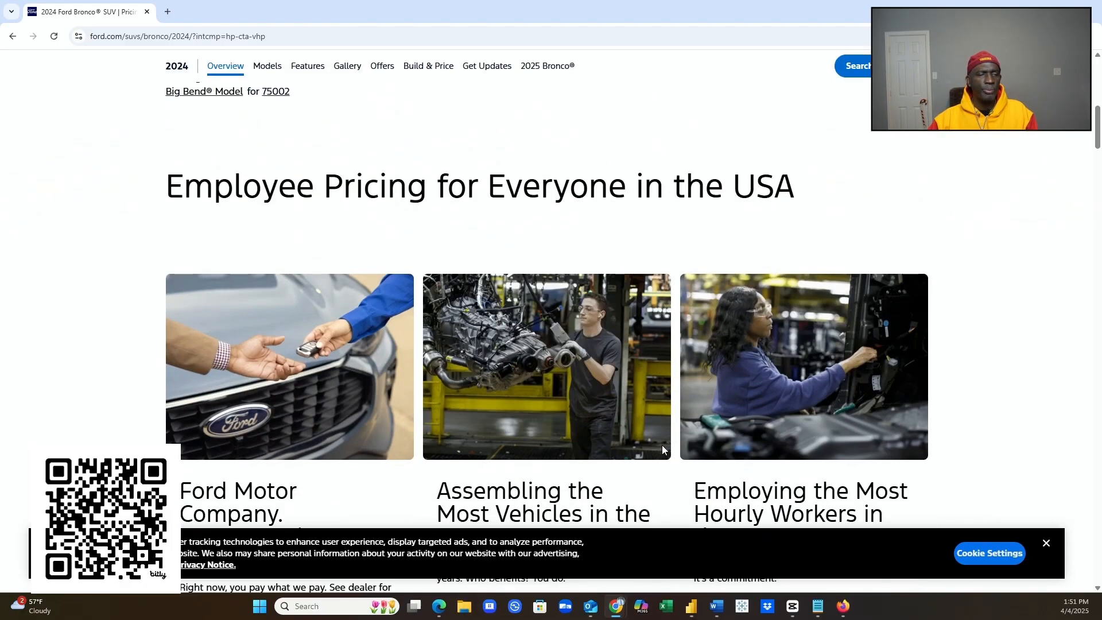
scroll(662, 447, "down", 5)
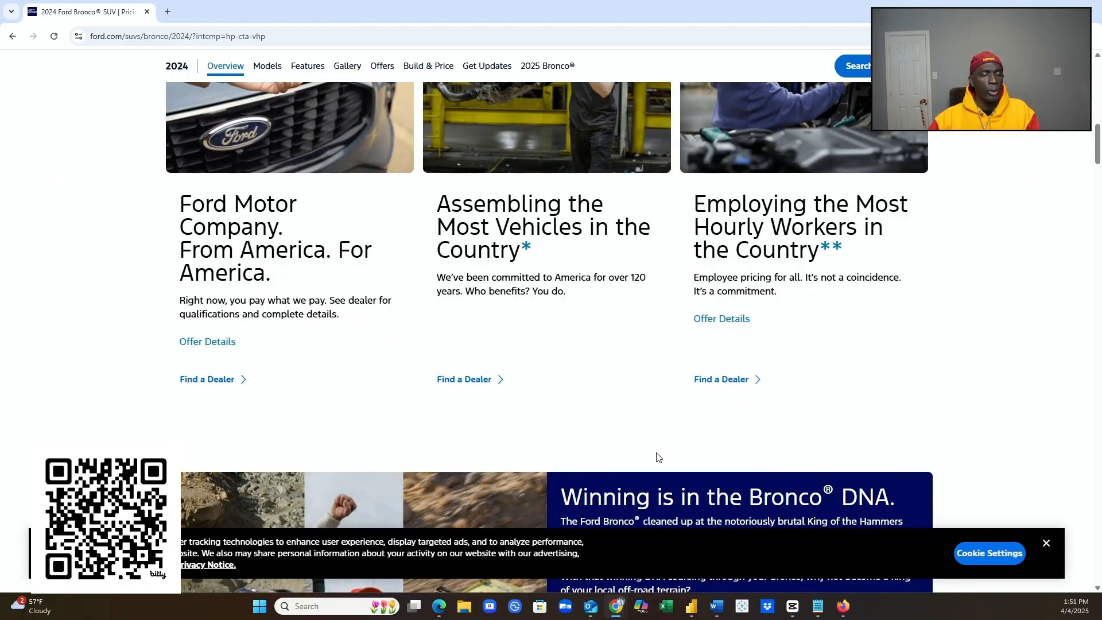
scroll(660, 456, "up", 2)
scroll(656, 459, "up", 5)
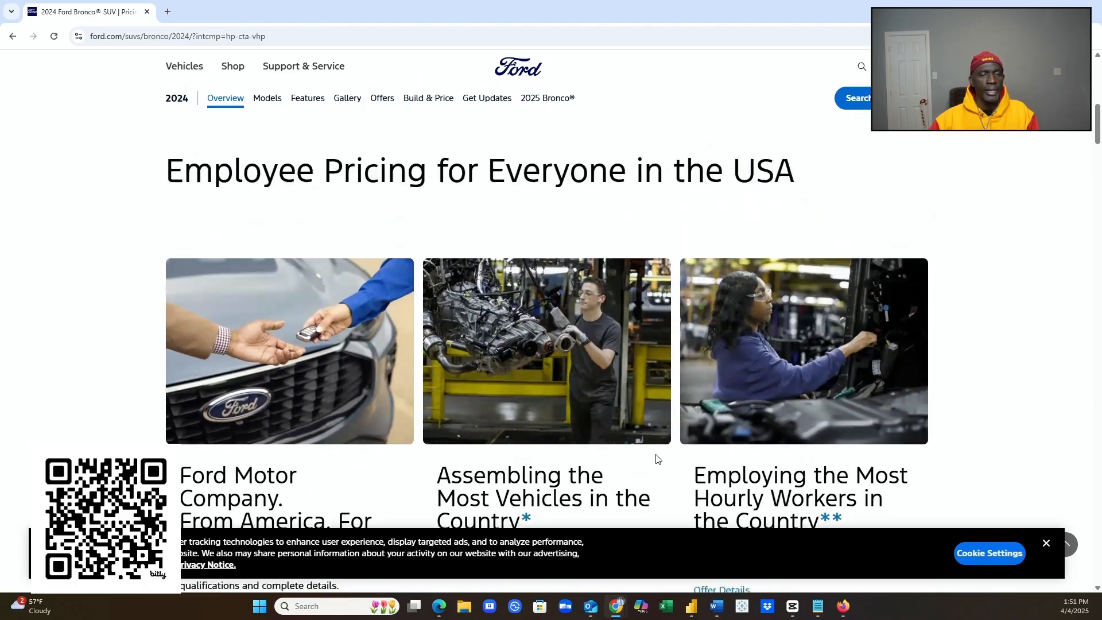
scroll(656, 460, "down", 2)
scroll(654, 458, "down", 2)
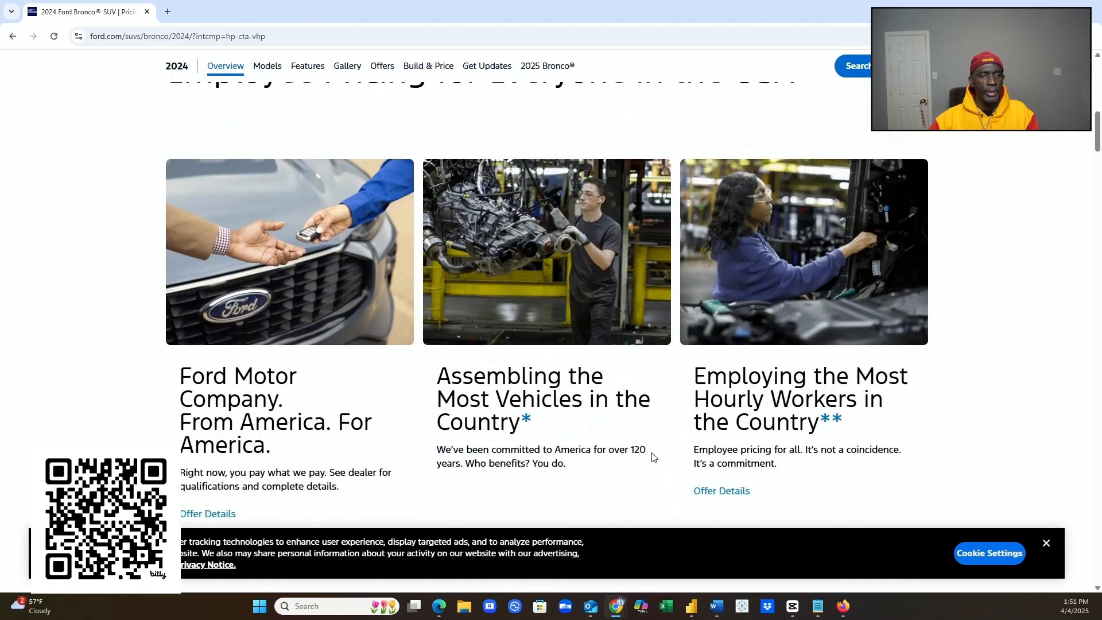
scroll(648, 463, "down", 2)
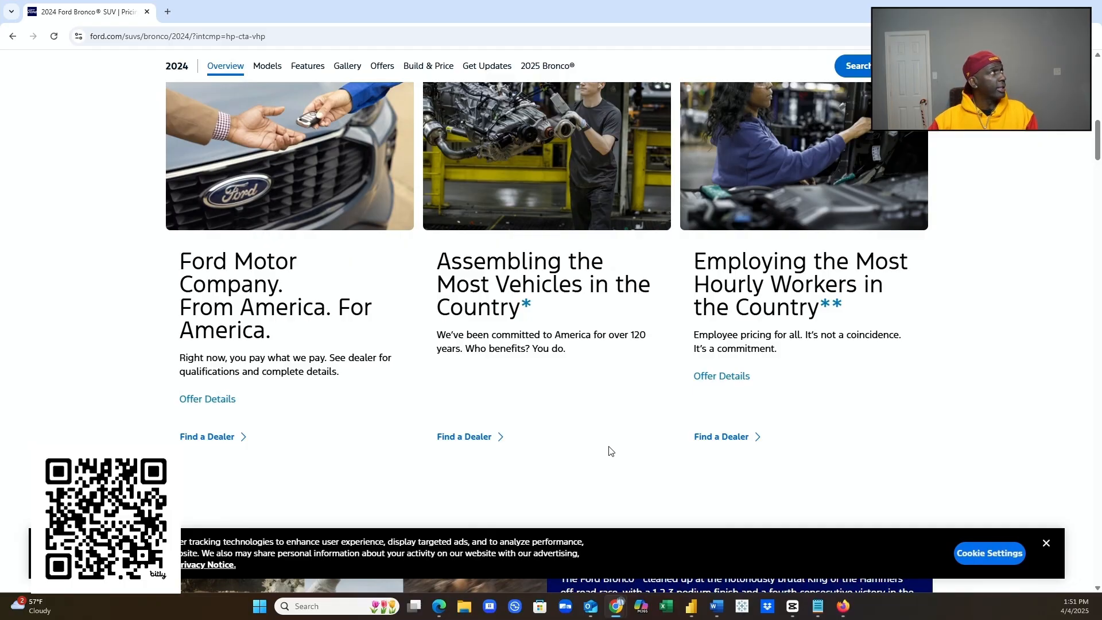
- Read the Bronco page's King of the Hammers racing feature and its trail capability introduction
scroll(610, 465, "down", 5)
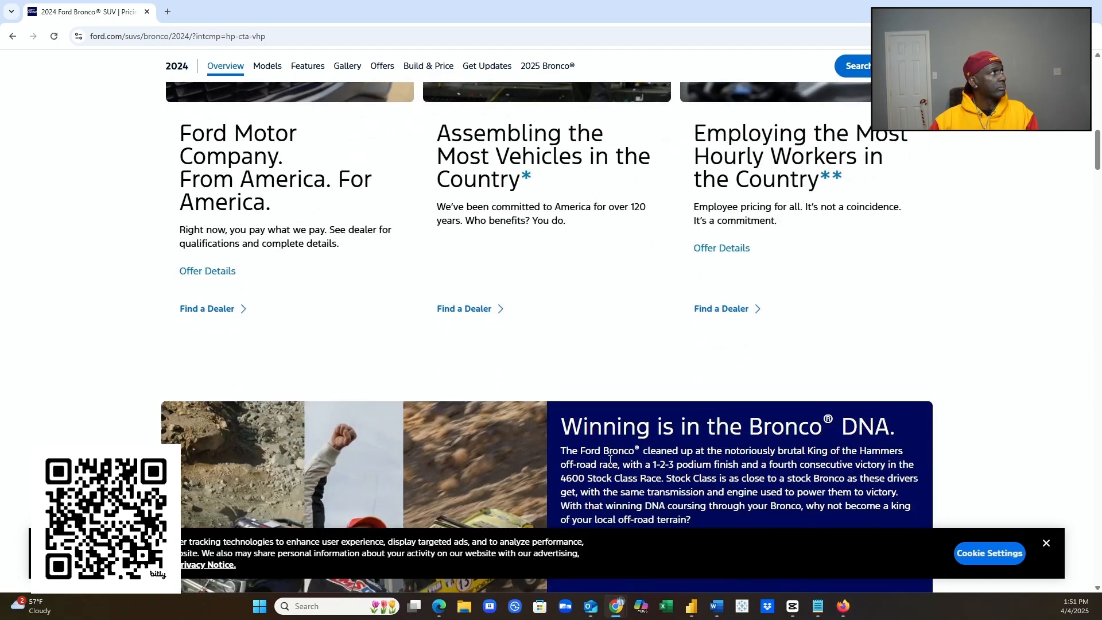
scroll(607, 465, "down", 5)
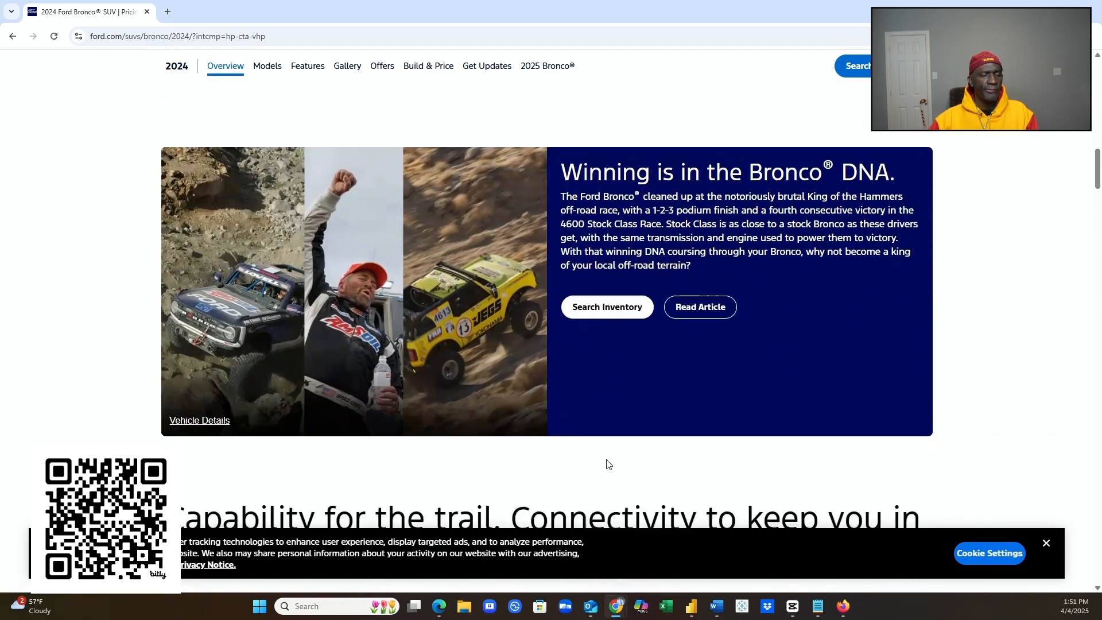
scroll(608, 464, "down", 5)
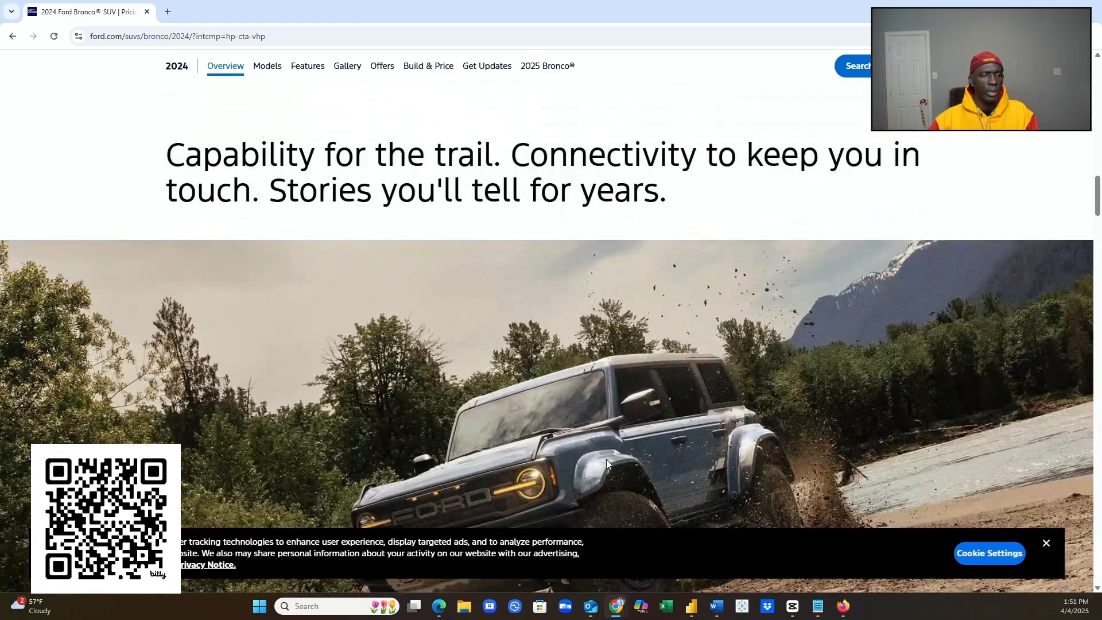
- Review the 2024 Bronco models list with its starting prices and the Outer Banks details
scroll(606, 463, "down", 8)
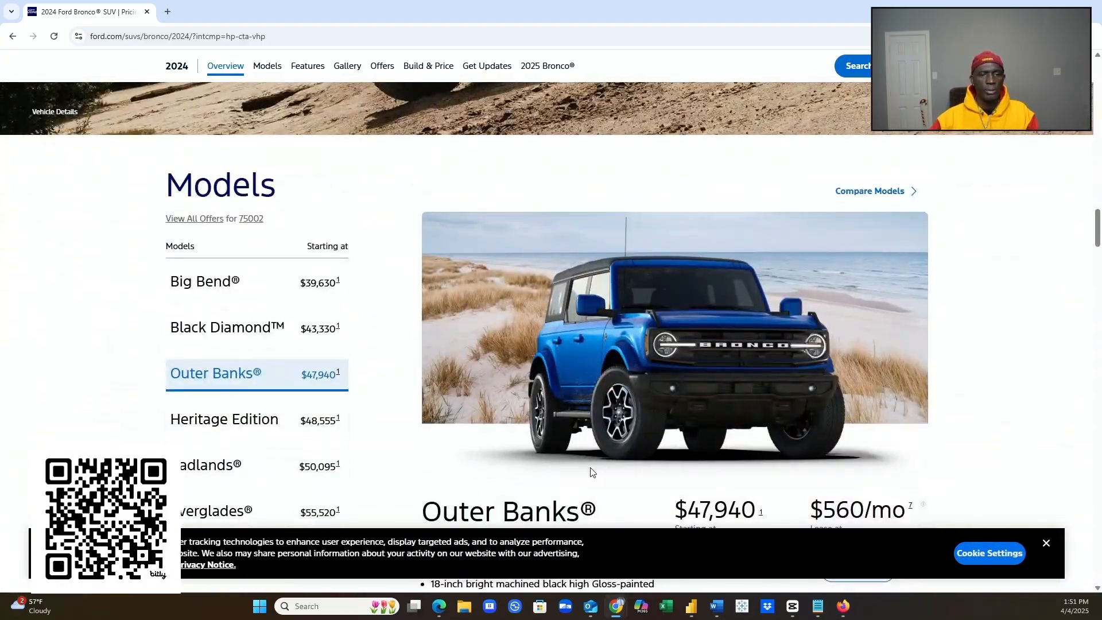
scroll(597, 470, "down", 2)
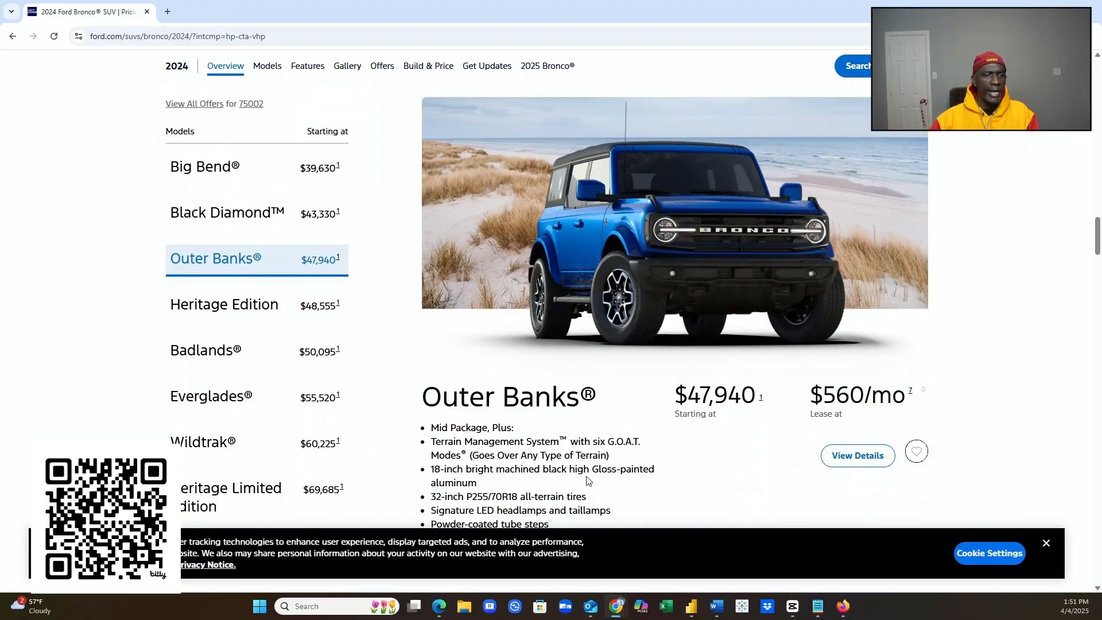
scroll(588, 481, "down", 2)
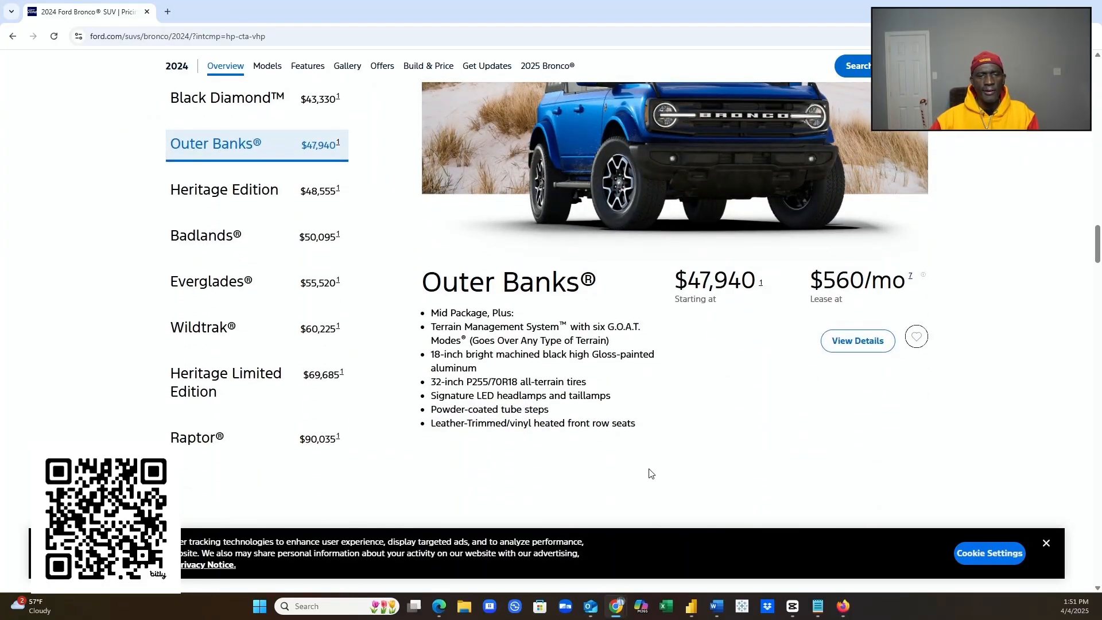
scroll(654, 474, "down", 2)
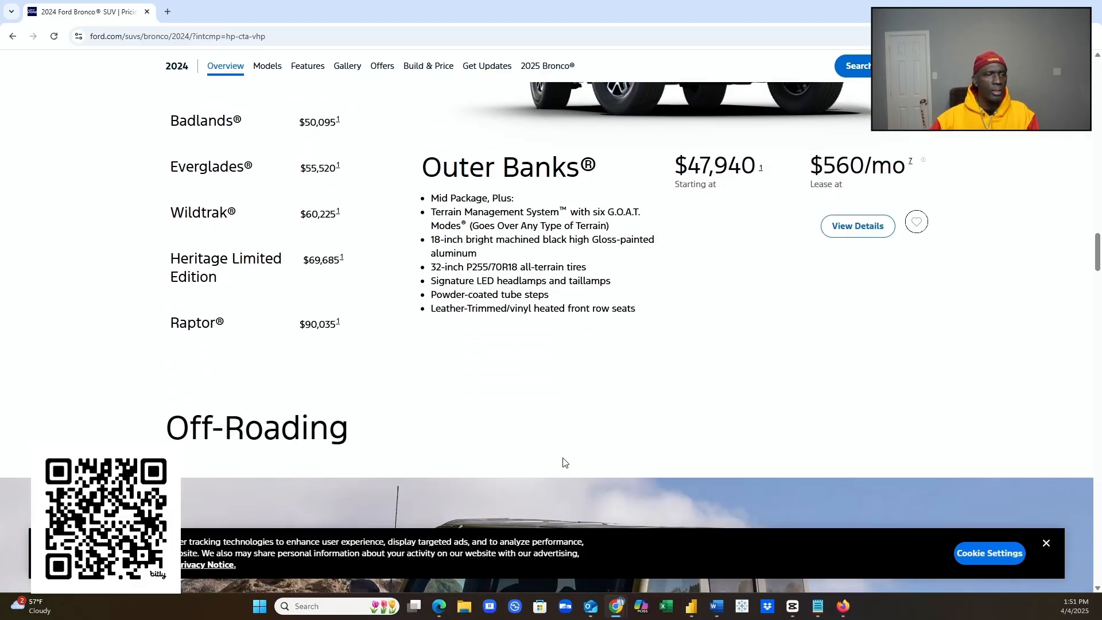
scroll(563, 458, "up", 1)
scroll(555, 453, "up", 2)
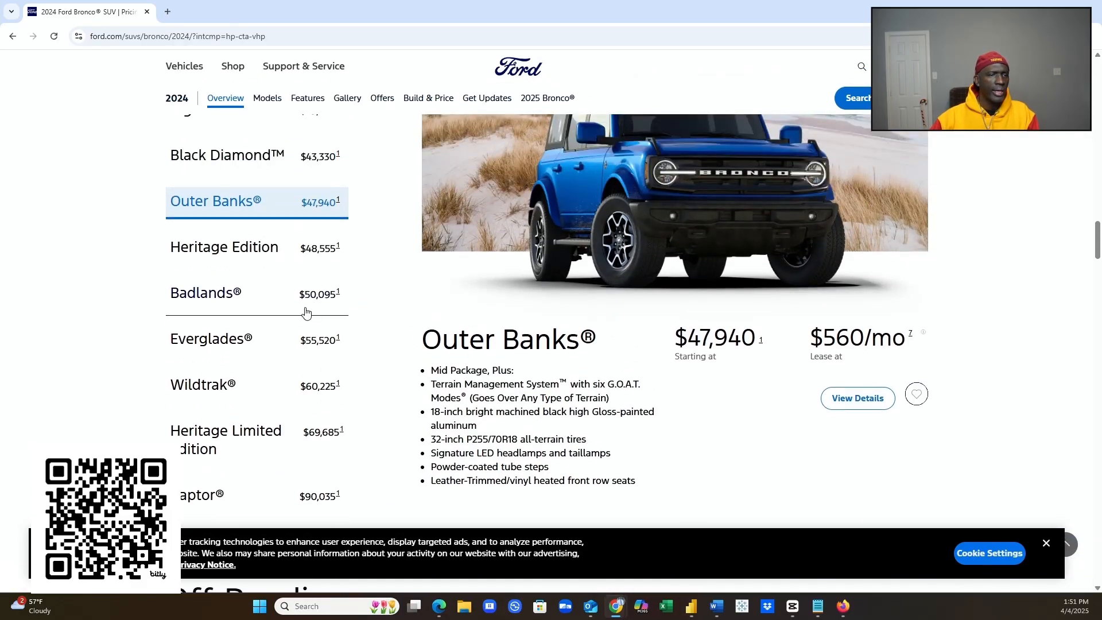
- Compare the Heritage Edition with the Outer Banks in the Bronco models list, ending on the Heritage Edition
left_click(258, 251)
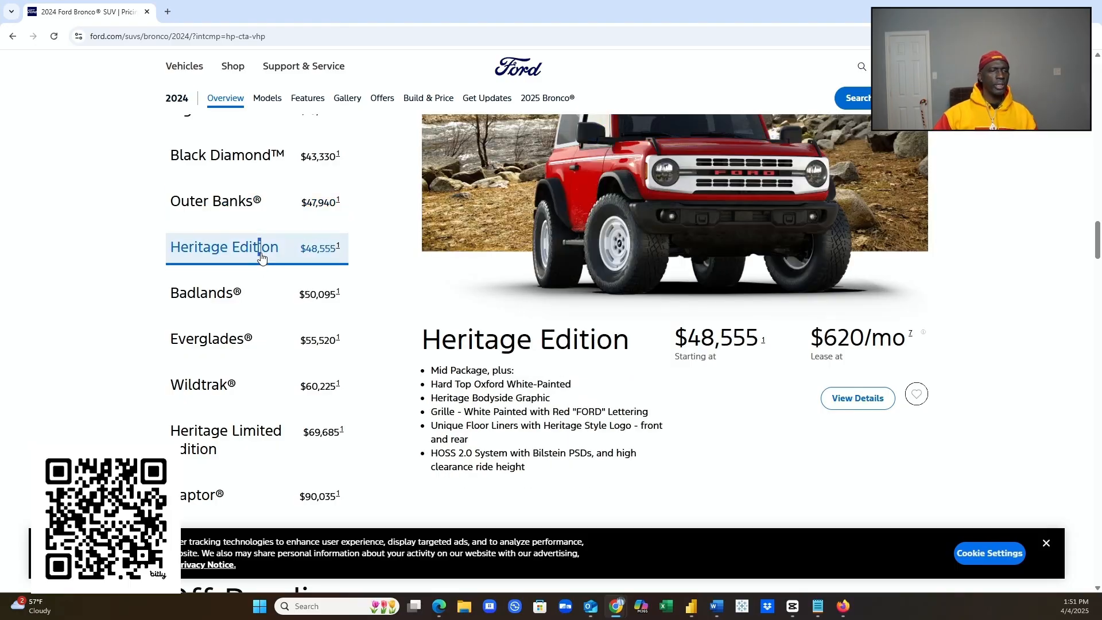
left_click(241, 214)
scroll(263, 284, "up", 1)
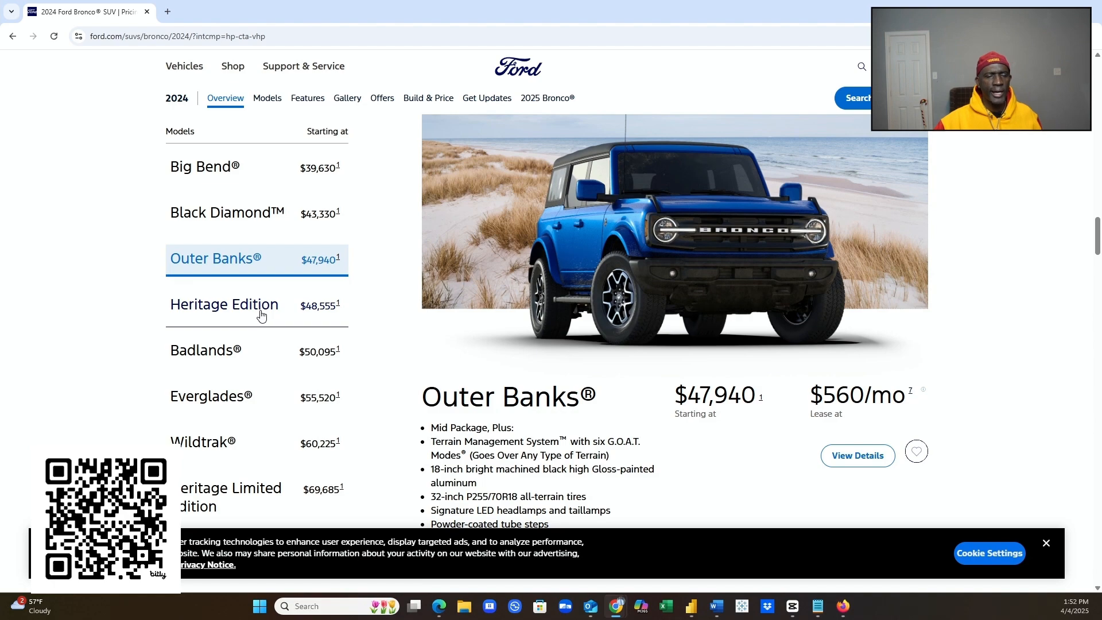
left_click(261, 315)
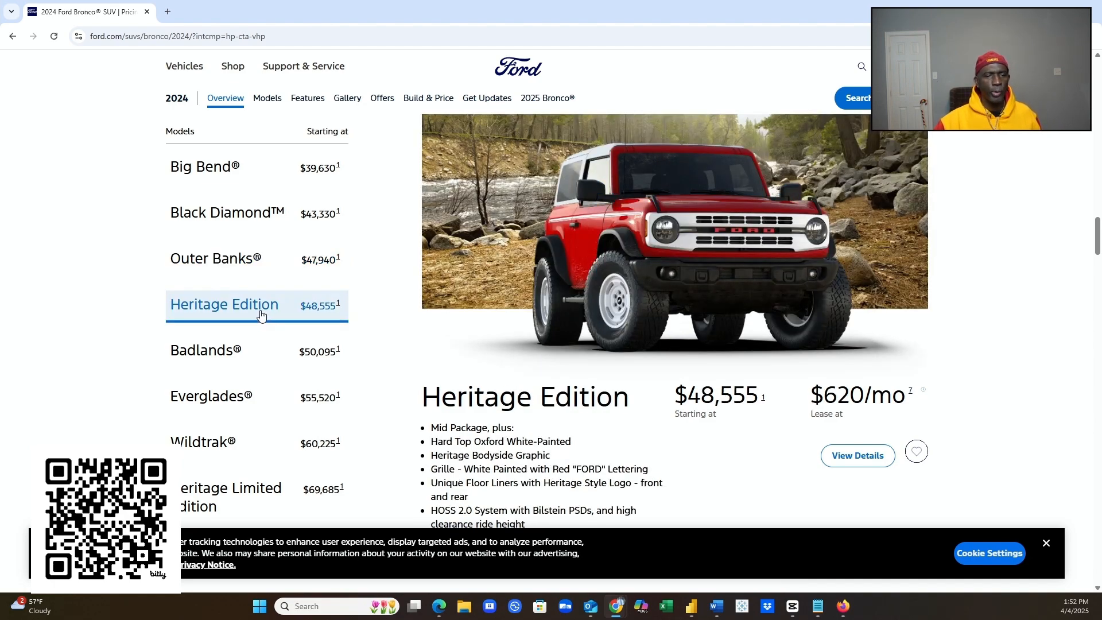
- View the Badlands, Everglades, Wildtrak and Heritage Limited Edition details one after another in the Bronco models list
left_click(230, 361)
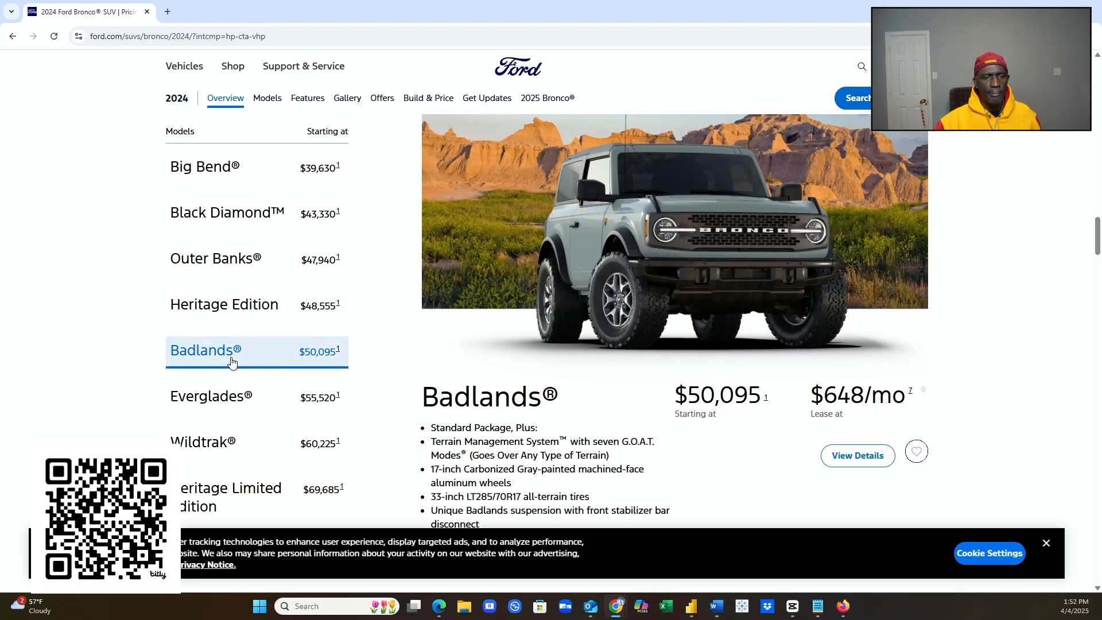
scroll(265, 395, "down", 1)
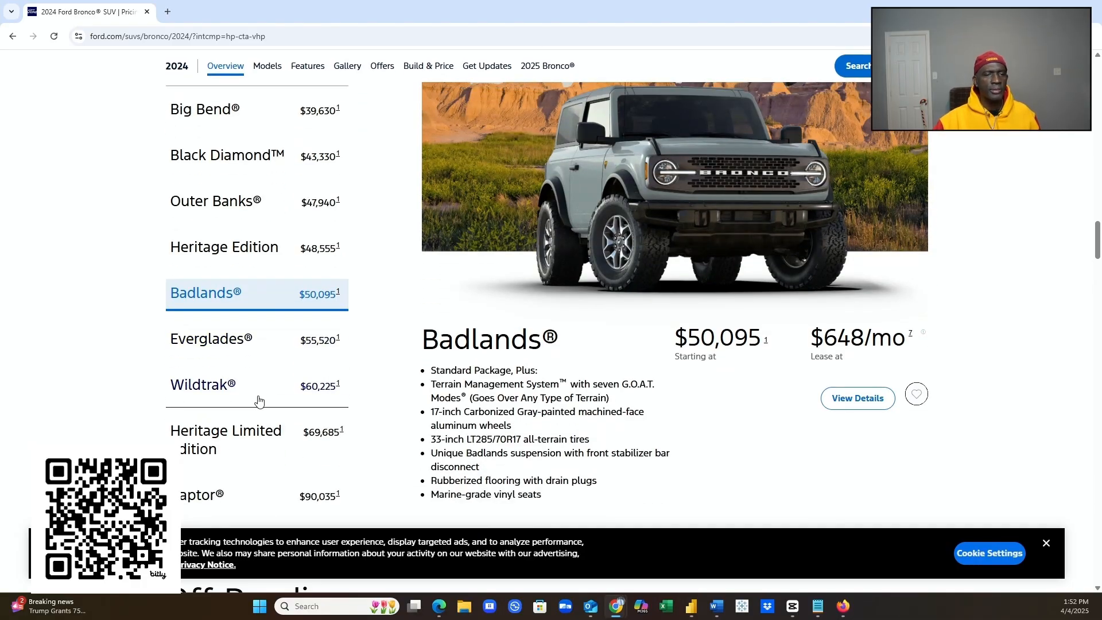
left_click(221, 355)
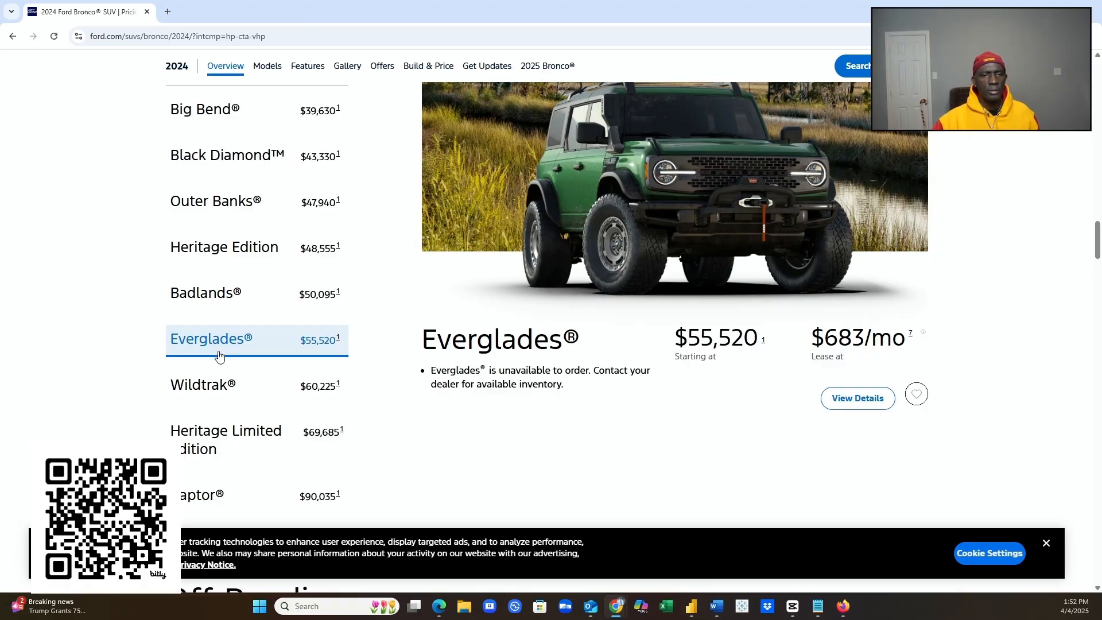
left_click(222, 393)
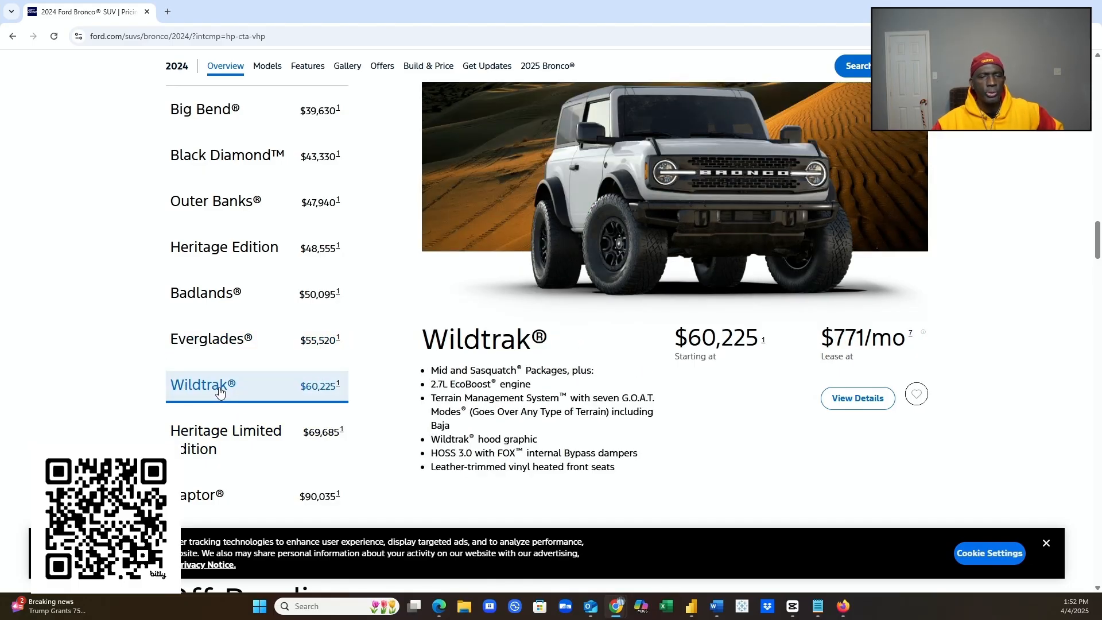
left_click(212, 444)
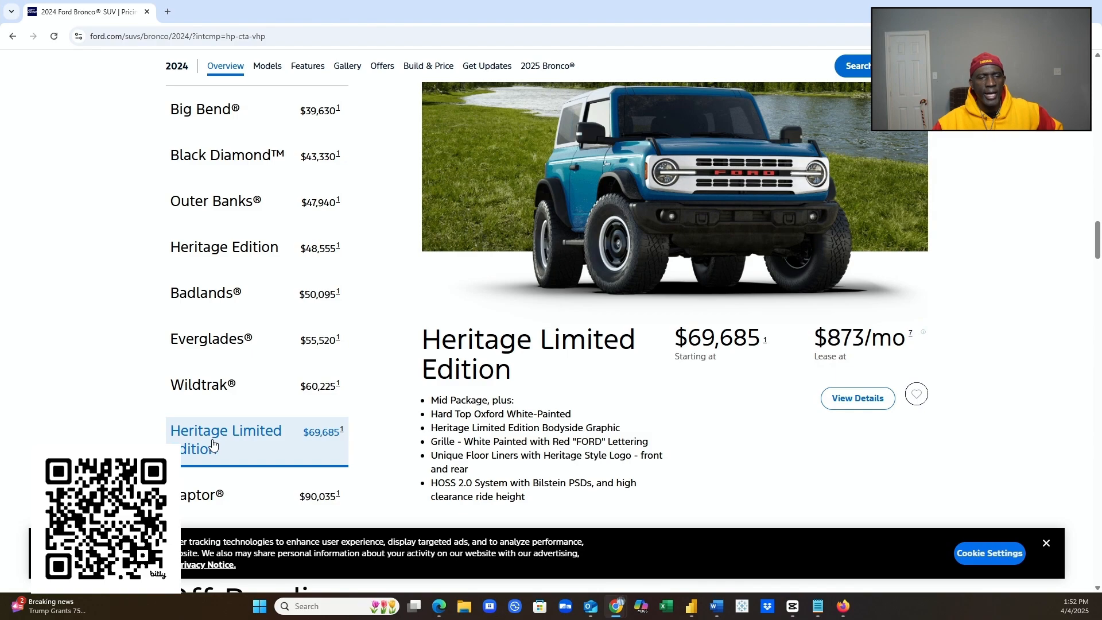
- Show the Raptor in the Bronco models list and review its image, pricing and equipment
scroll(198, 459, "down", 2)
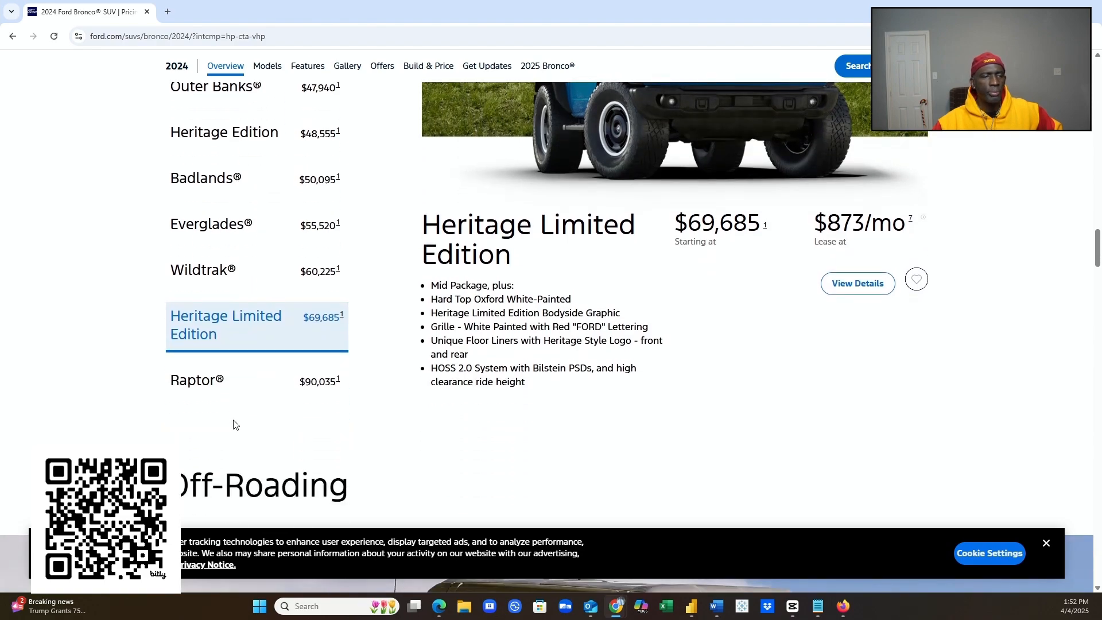
left_click(196, 392)
scroll(343, 404, "up", 2)
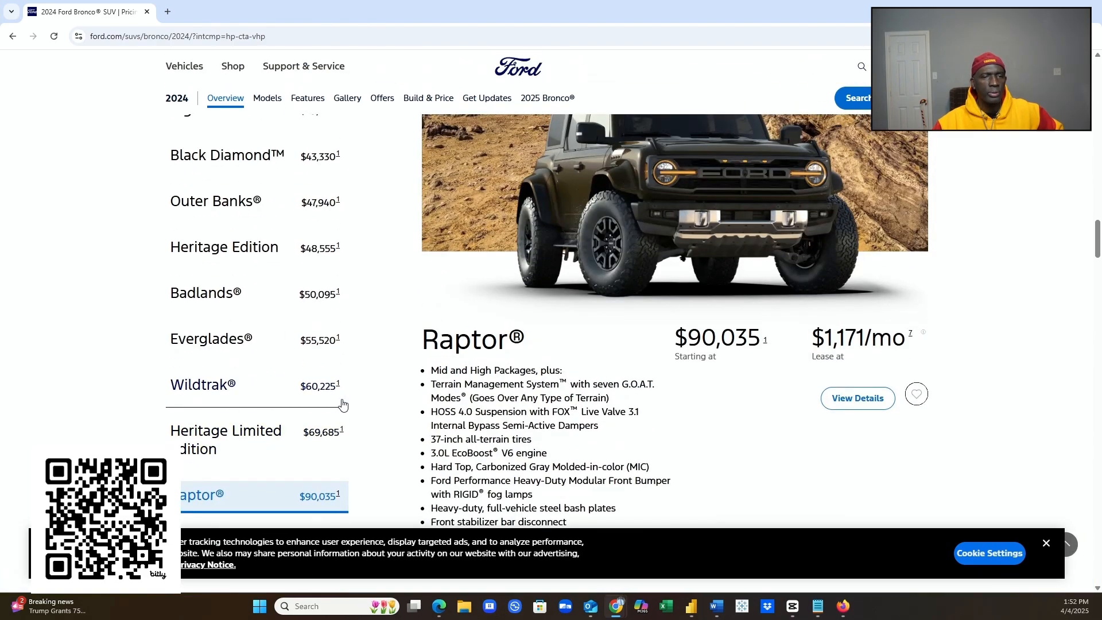
scroll(342, 405, "up", 1)
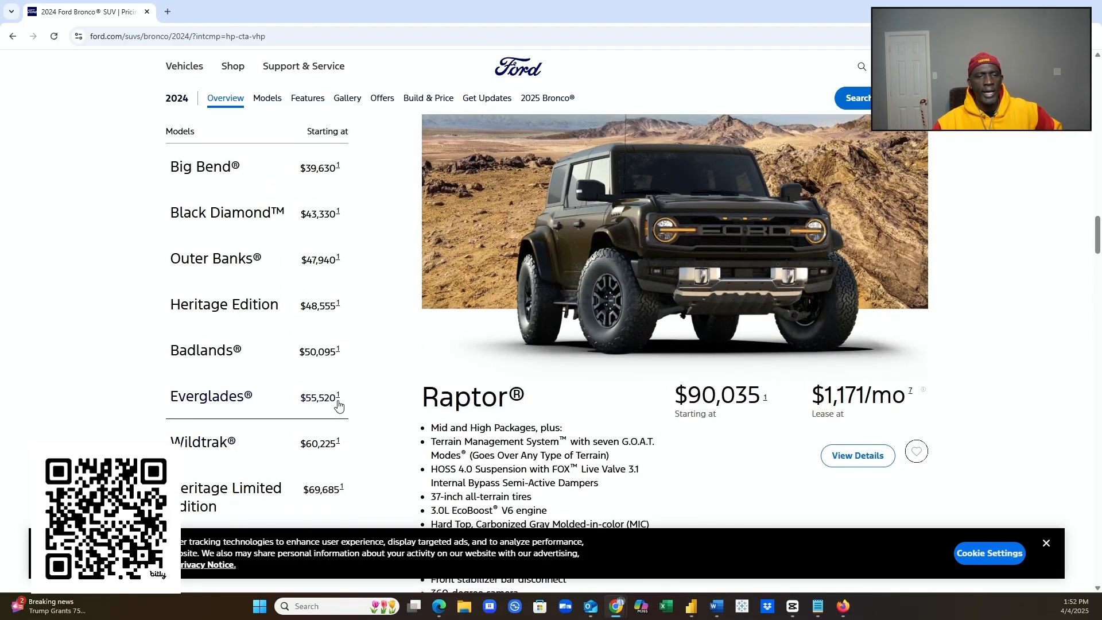
scroll(360, 347, "down", 2)
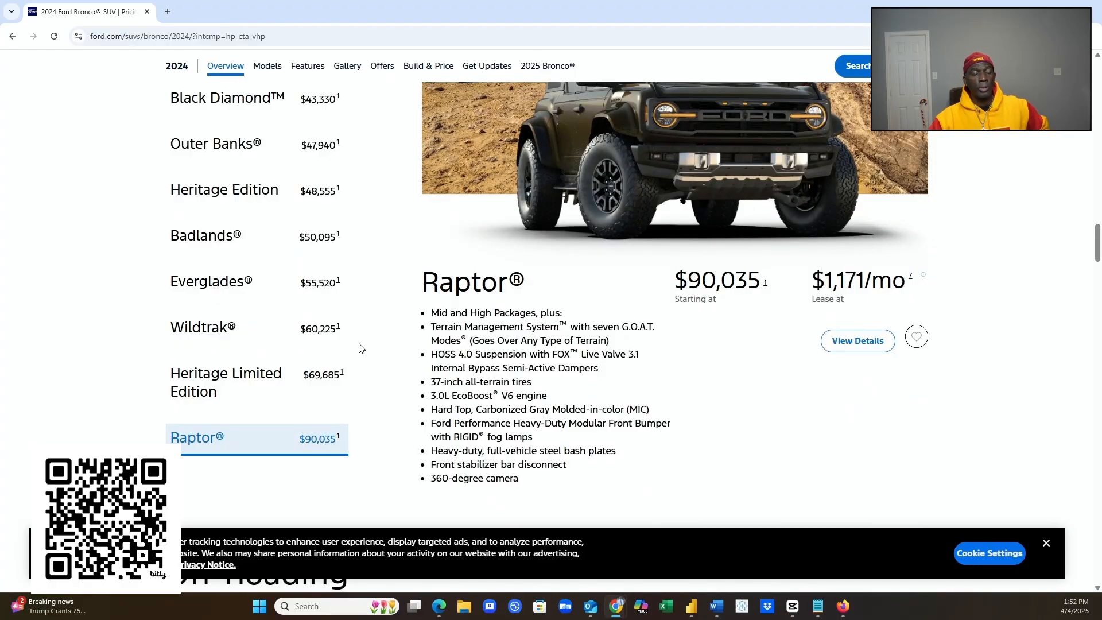
- Review the 2024 Bronco models list and Raptor details once more, continuing down to the Off-Roading section
scroll(360, 347, "up", 2)
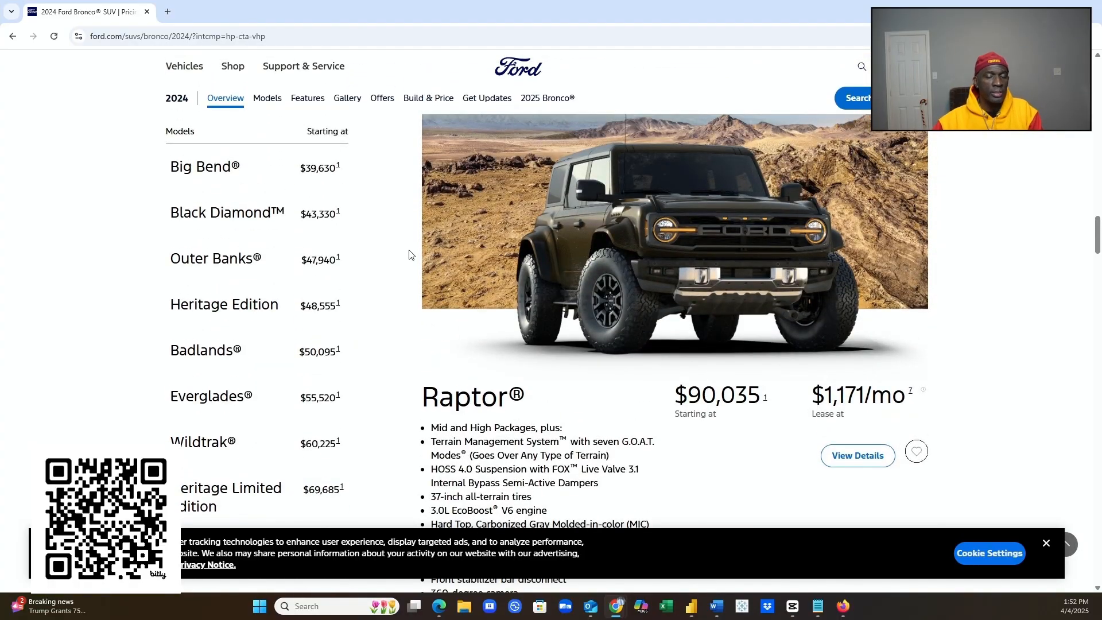
scroll(446, 232, "up", 3)
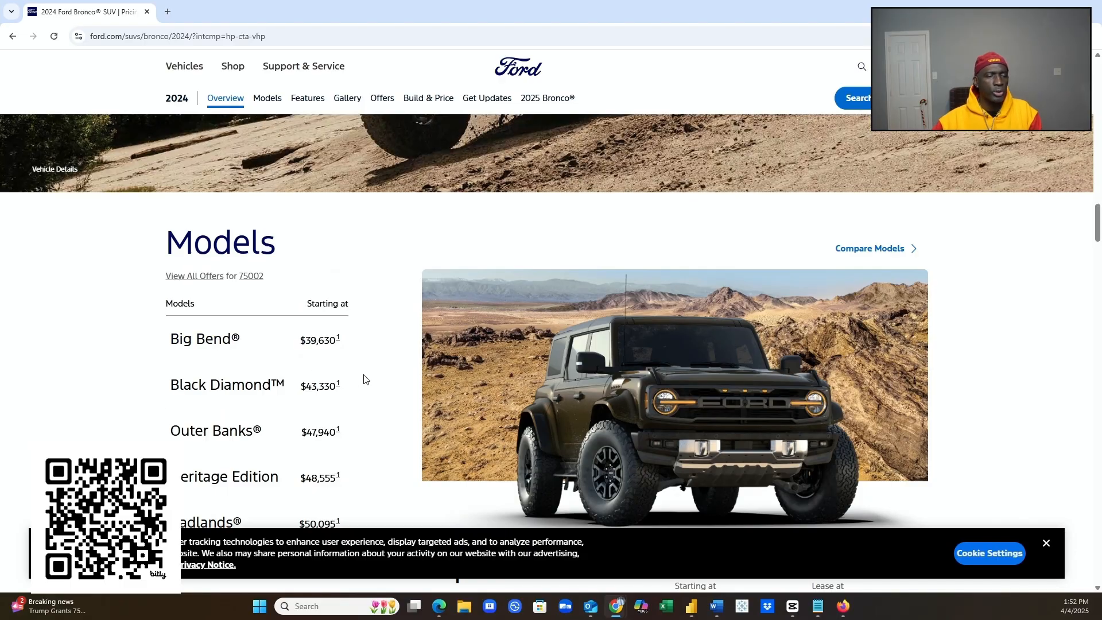
scroll(352, 384, "down", 1)
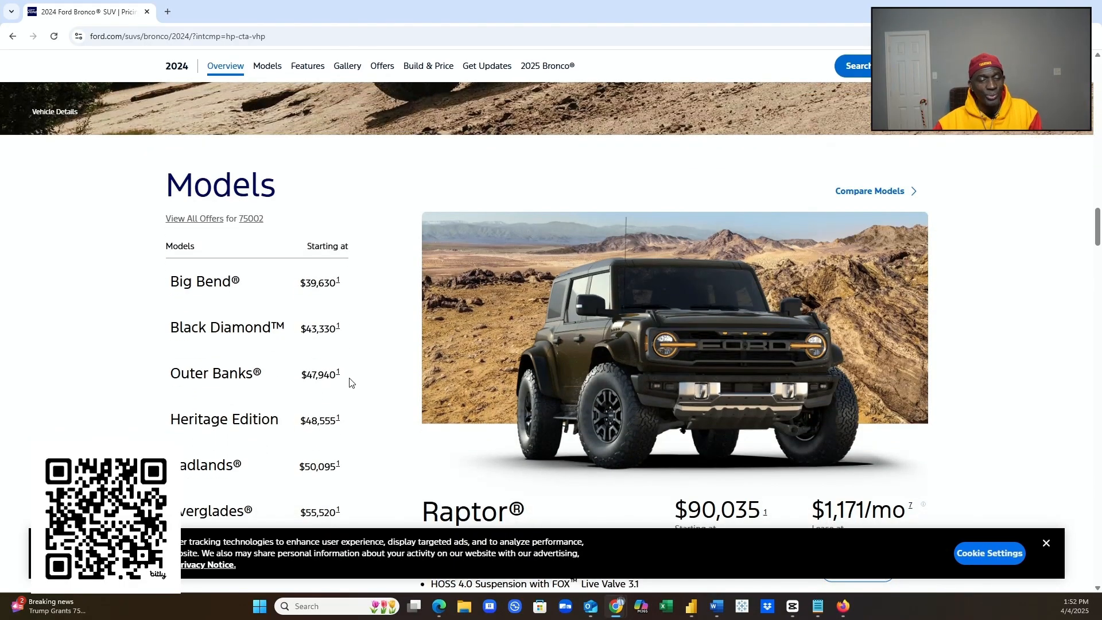
scroll(352, 384, "down", 2)
scroll(351, 385, "down", 2)
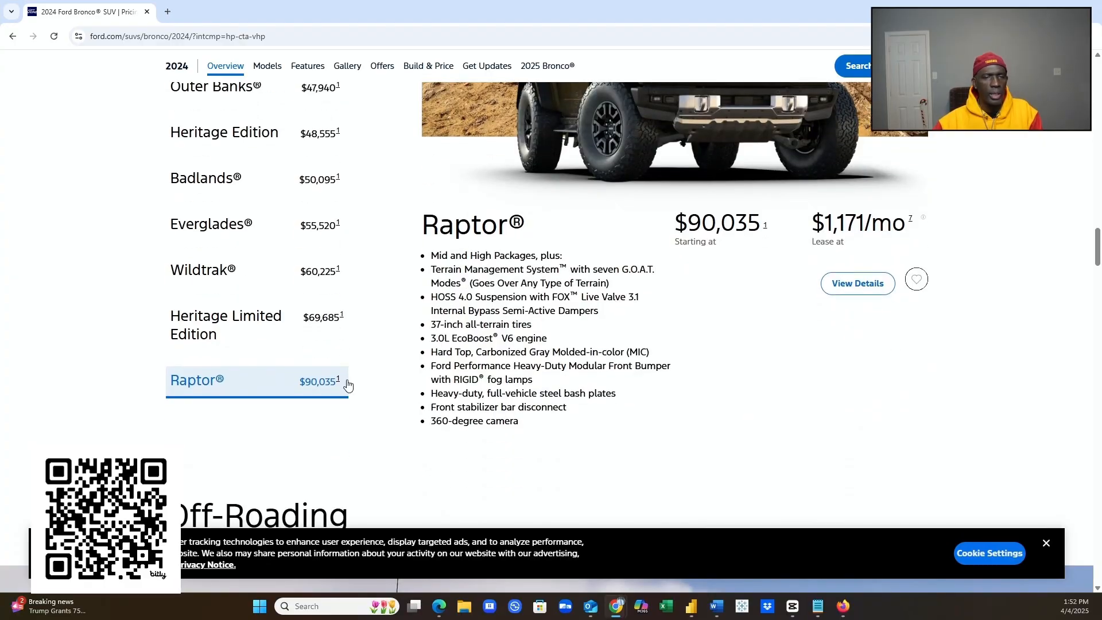
scroll(341, 387, "down", 2)
scroll(340, 383, "down", 4)
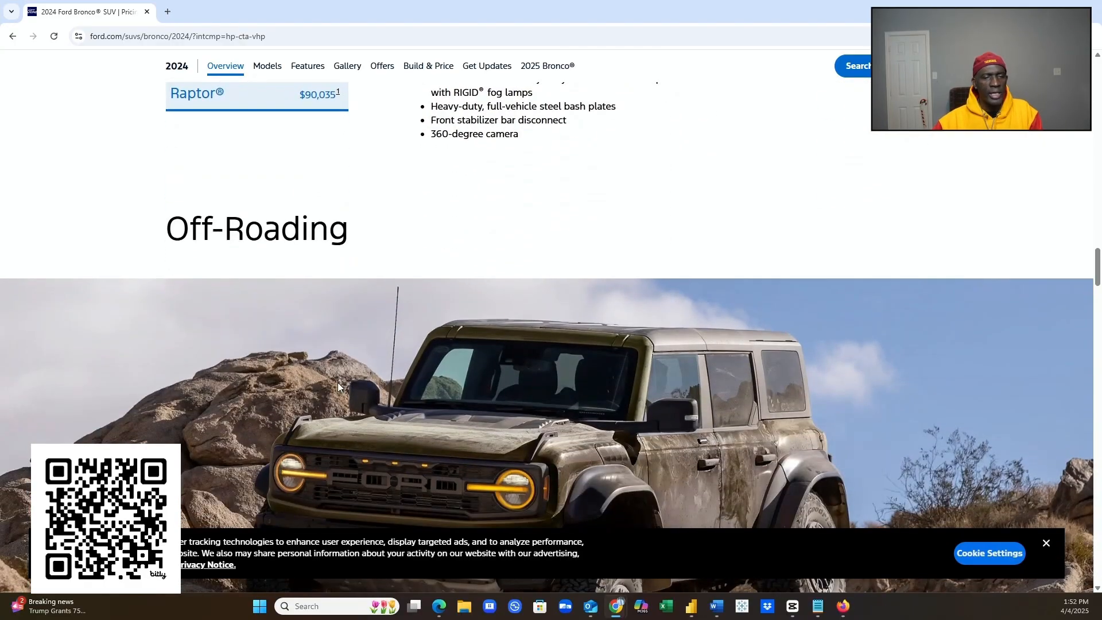
scroll(338, 382, "down", 1)
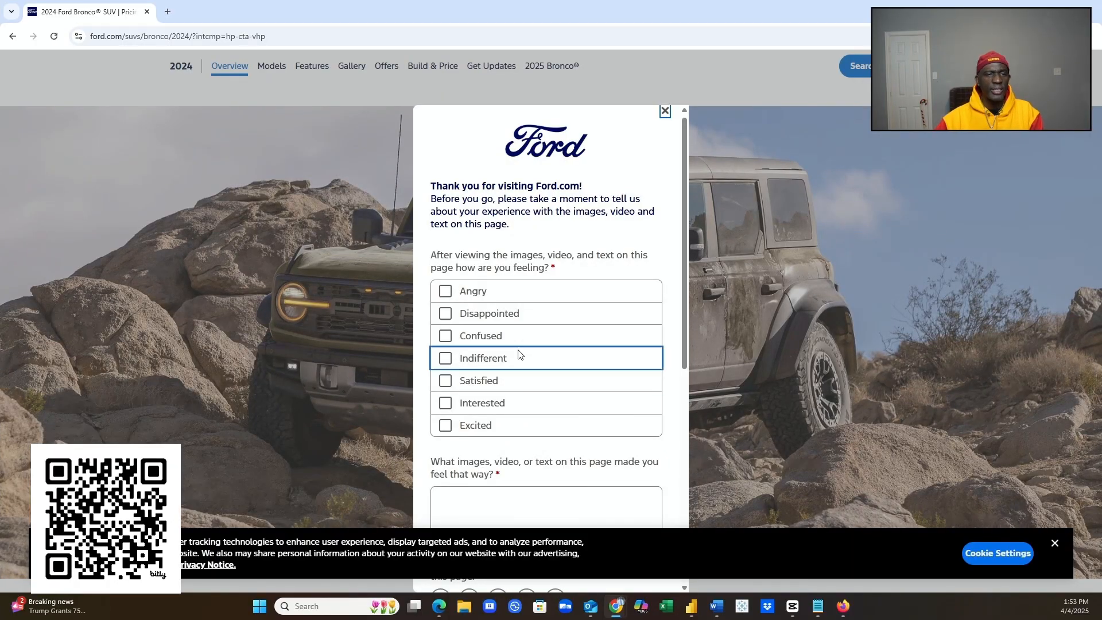
- Dismiss the visitor feedback survey without answering and return from the Bronco page to the Ford homepage
left_click(665, 115)
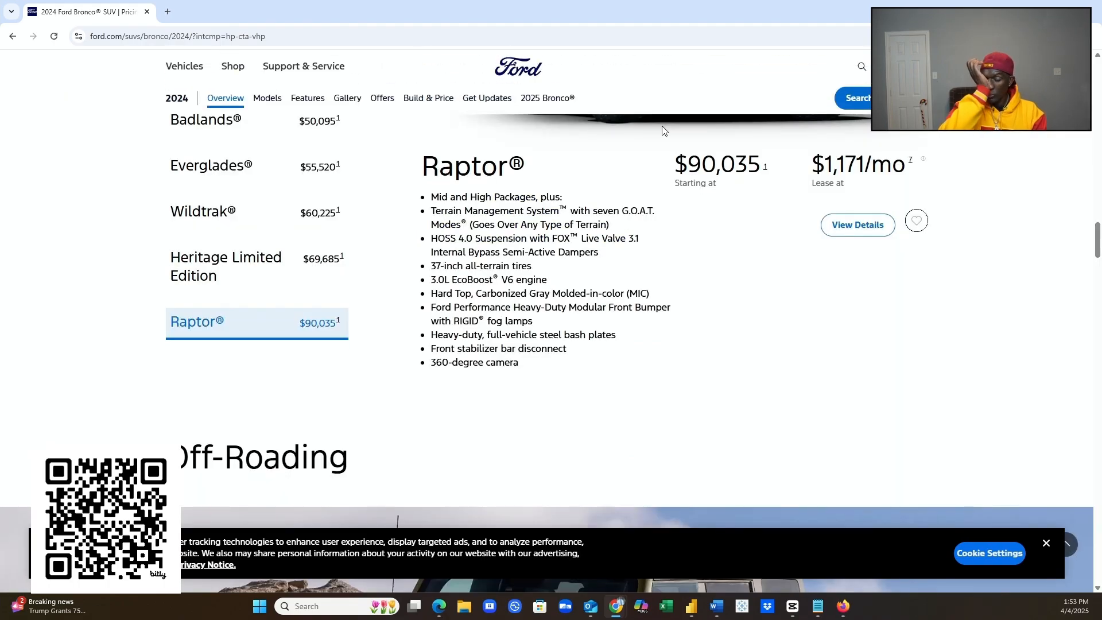
scroll(603, 165, "up", 17)
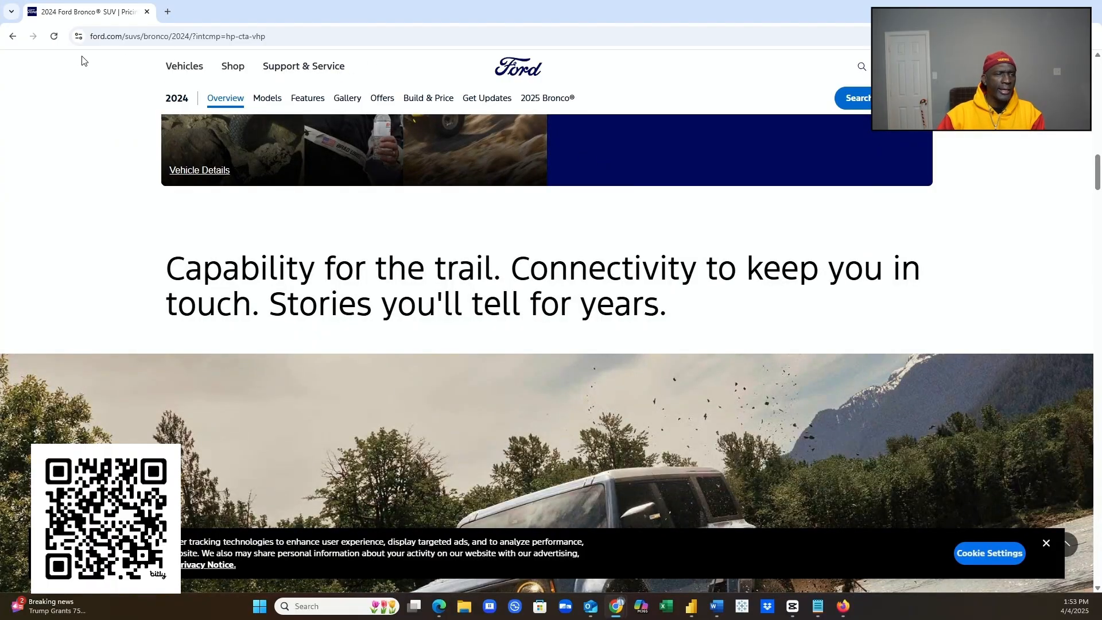
left_click(13, 37)
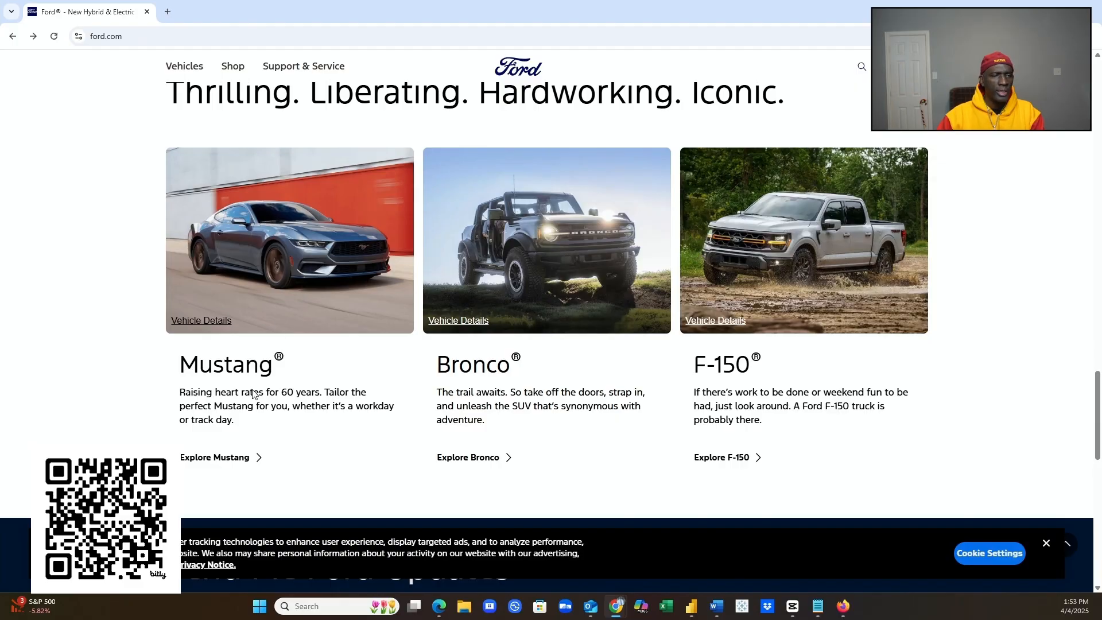
- Open the Mustang page from the homepage's vehicle cards and go to its models list with starting prices
left_click(233, 460)
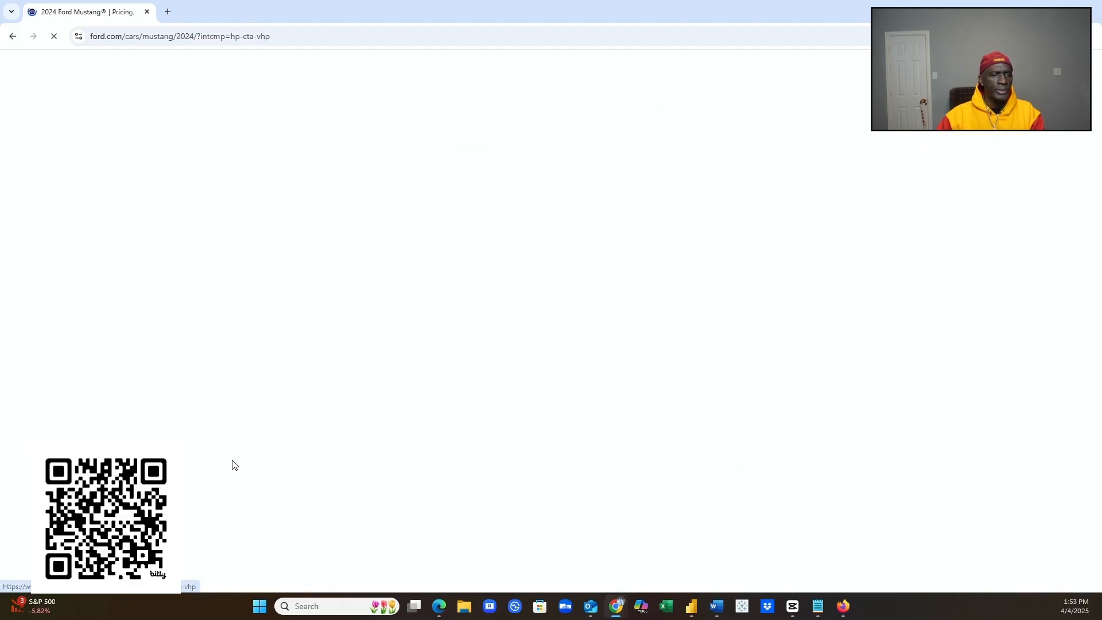
scroll(283, 395, "down", 4)
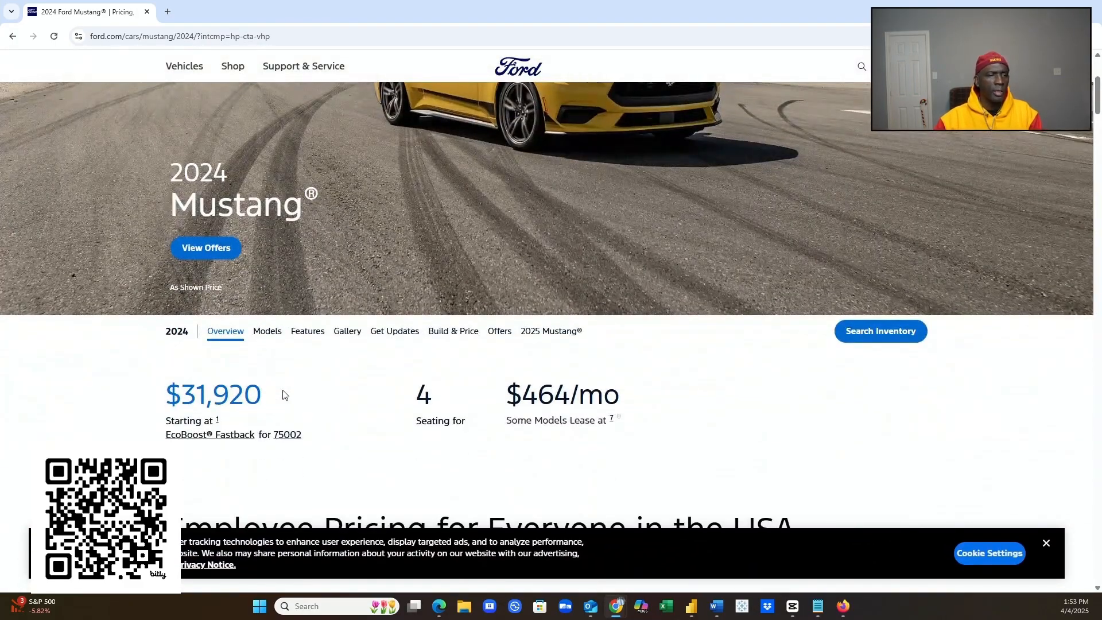
scroll(283, 394, "down", 3)
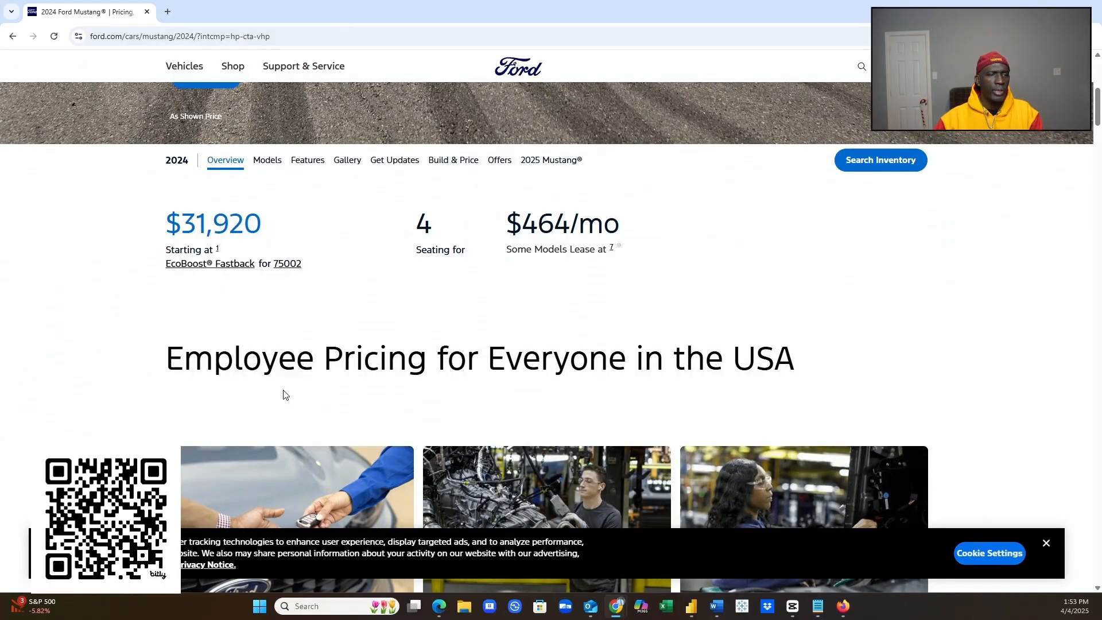
scroll(284, 393, "down", 9)
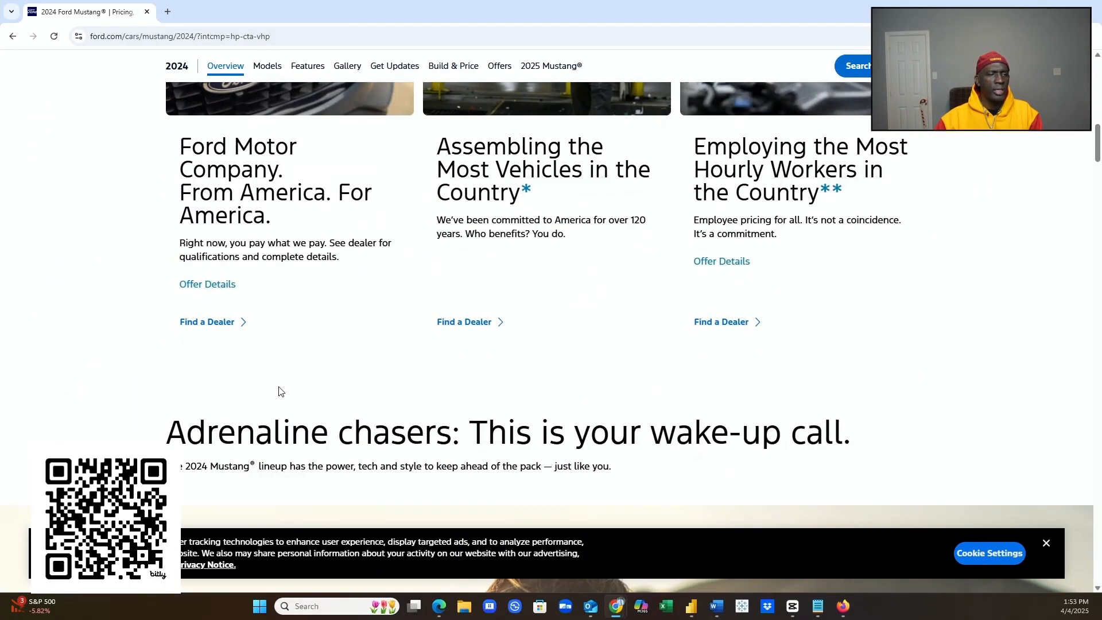
scroll(284, 387, "down", 13)
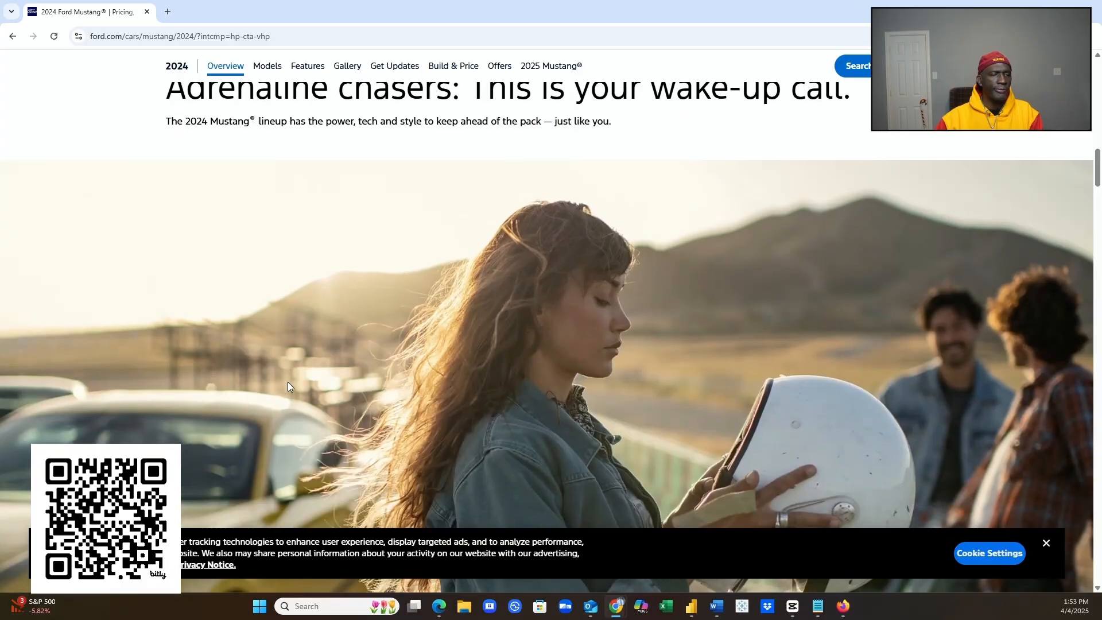
scroll(288, 386, "down", 2)
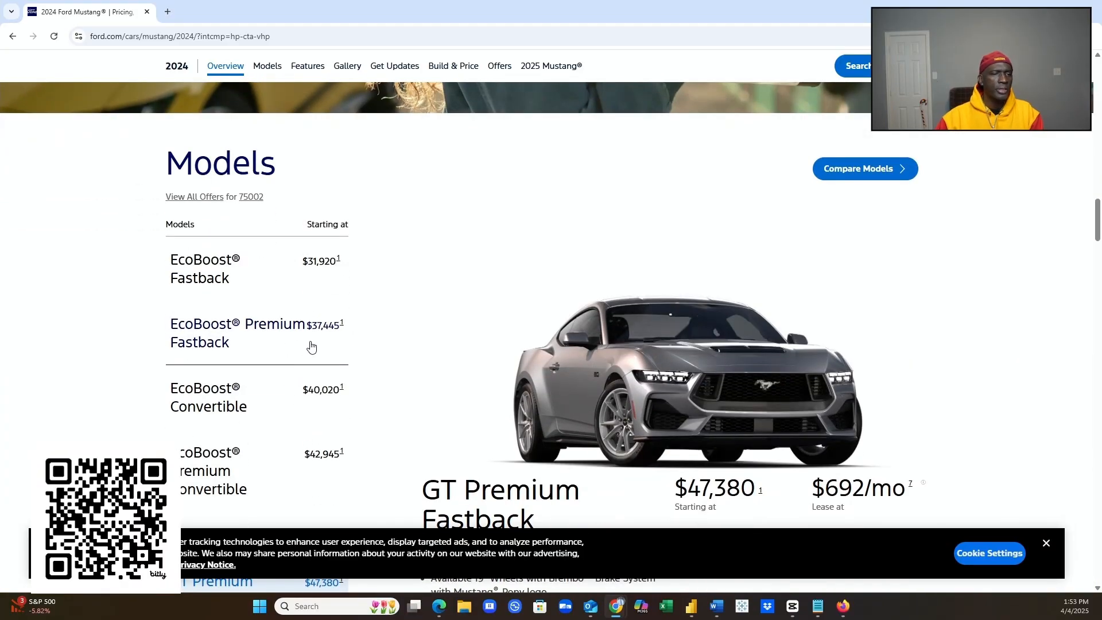
scroll(342, 339, "down", 2)
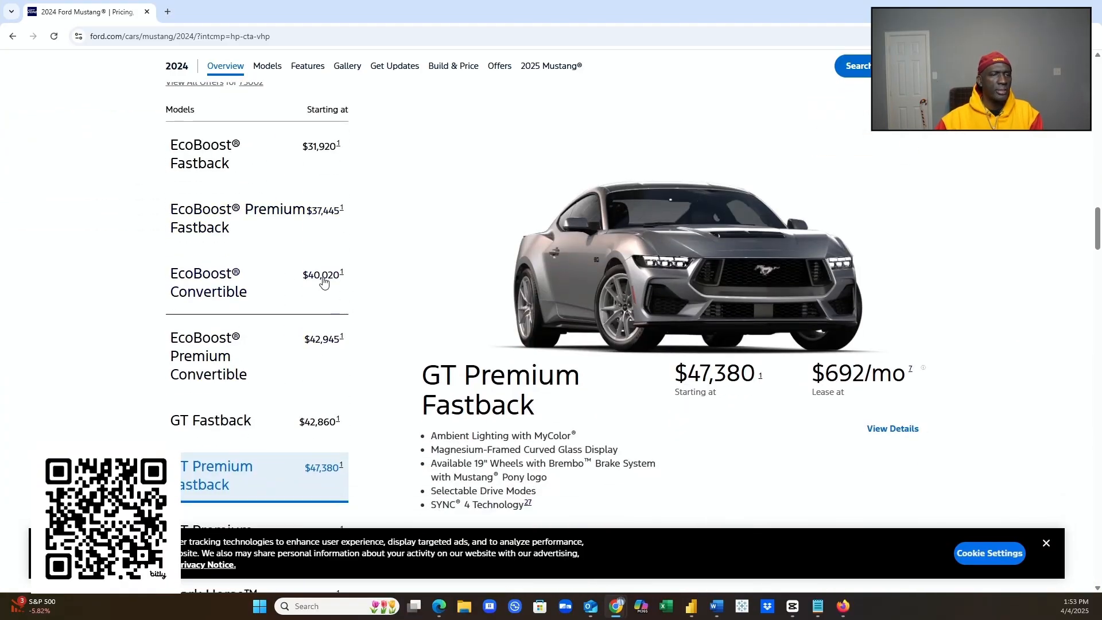
- View the EcoBoost Fastback, EcoBoost Premium Fastback, EcoBoost Convertible and EcoBoost Premium Convertible details one after another in the Mustang models list
left_click(215, 168)
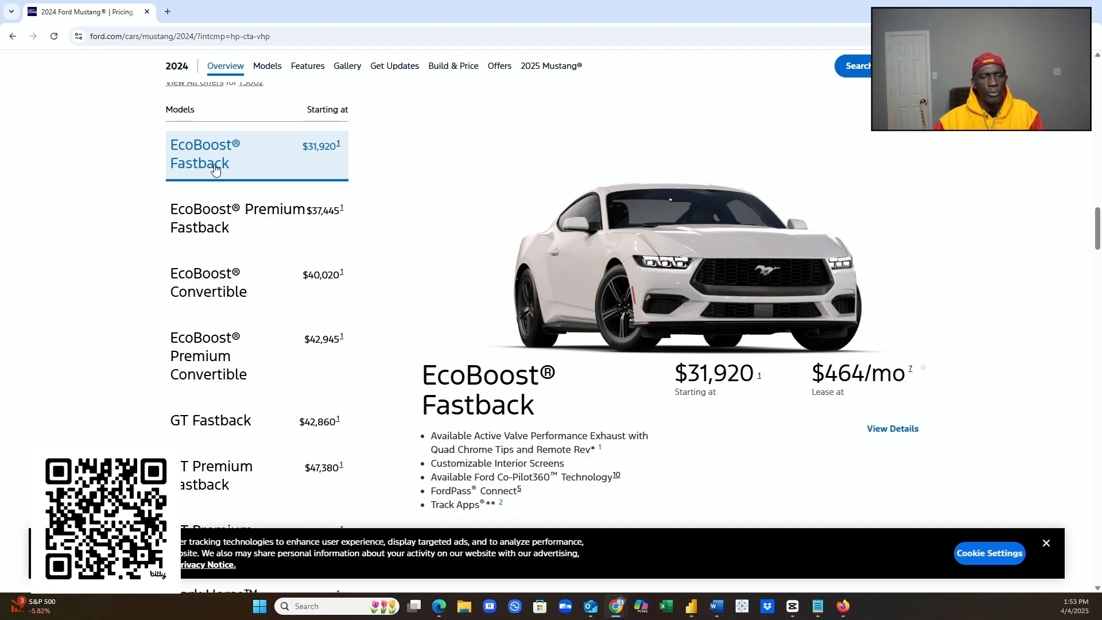
left_click(202, 223)
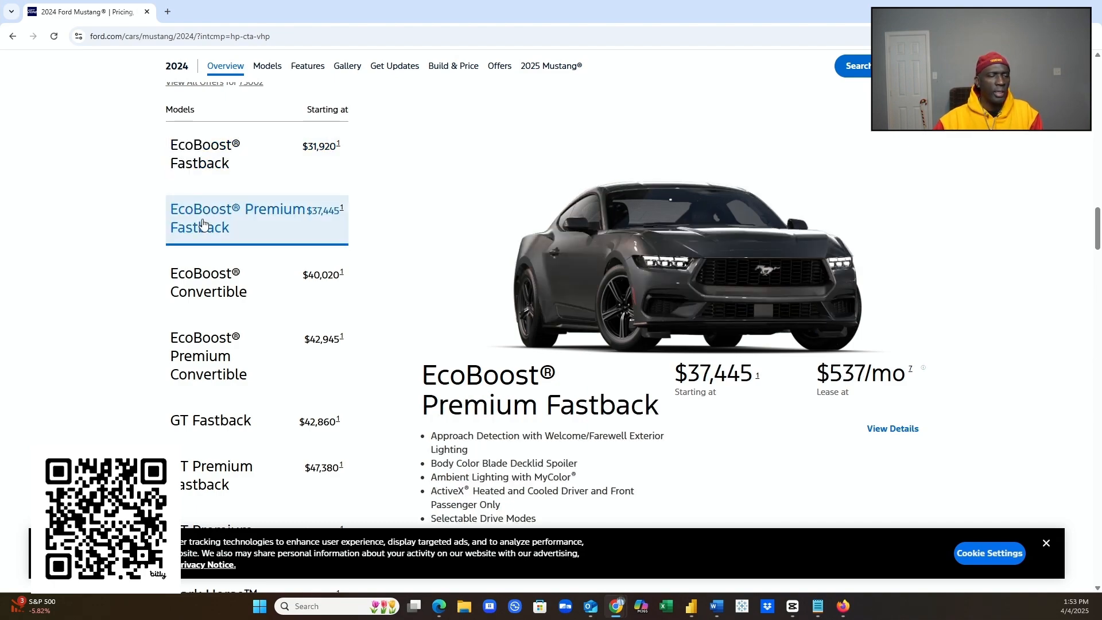
left_click(212, 299)
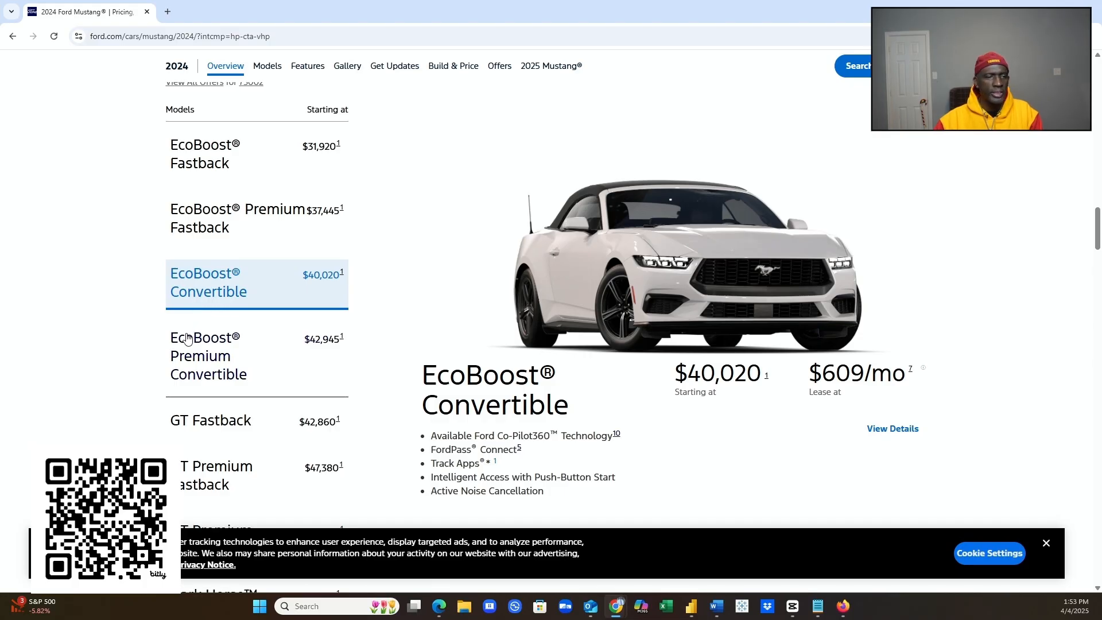
left_click(210, 357)
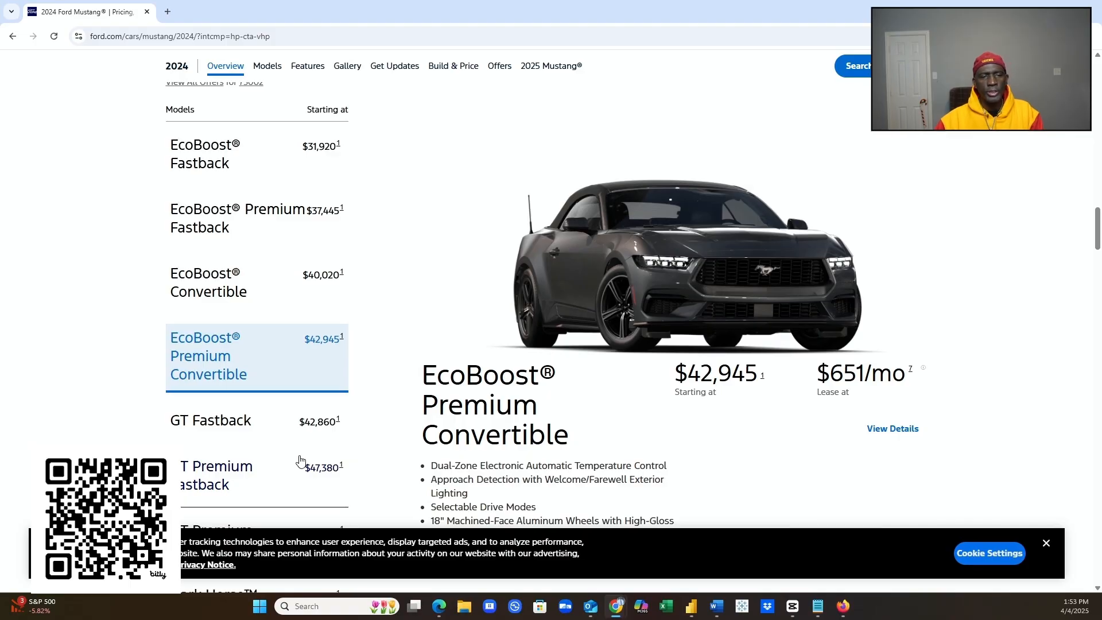
- Show the GT Fastback in the Mustang models list and review its image, pricing and equipment
scroll(286, 460, "down", 2)
left_click(228, 321)
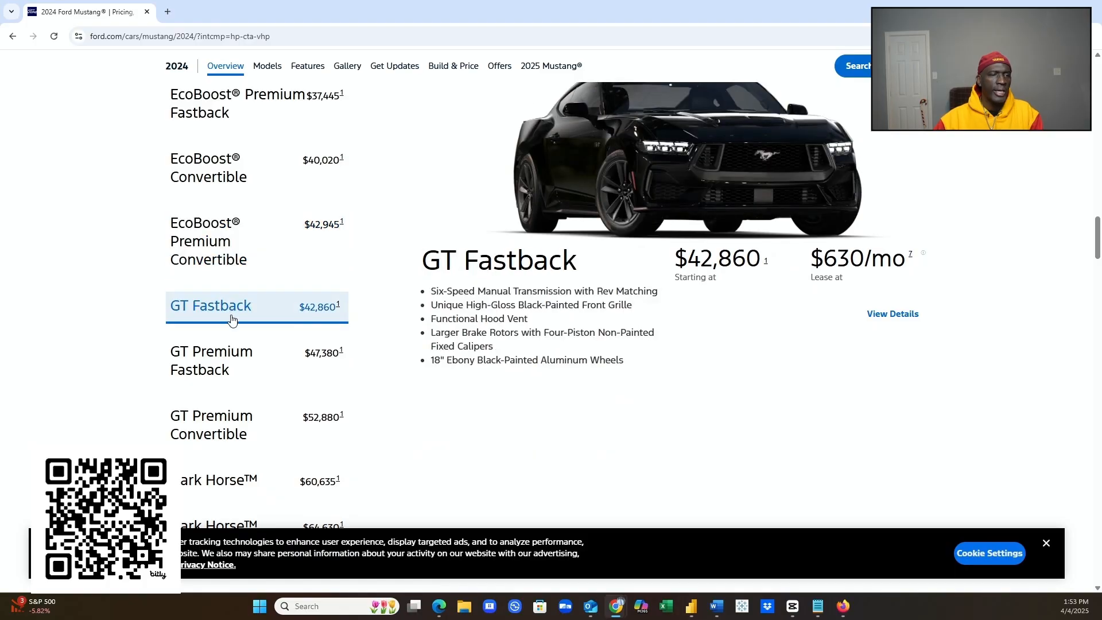
scroll(230, 322, "down", 2)
scroll(229, 313, "up", 2)
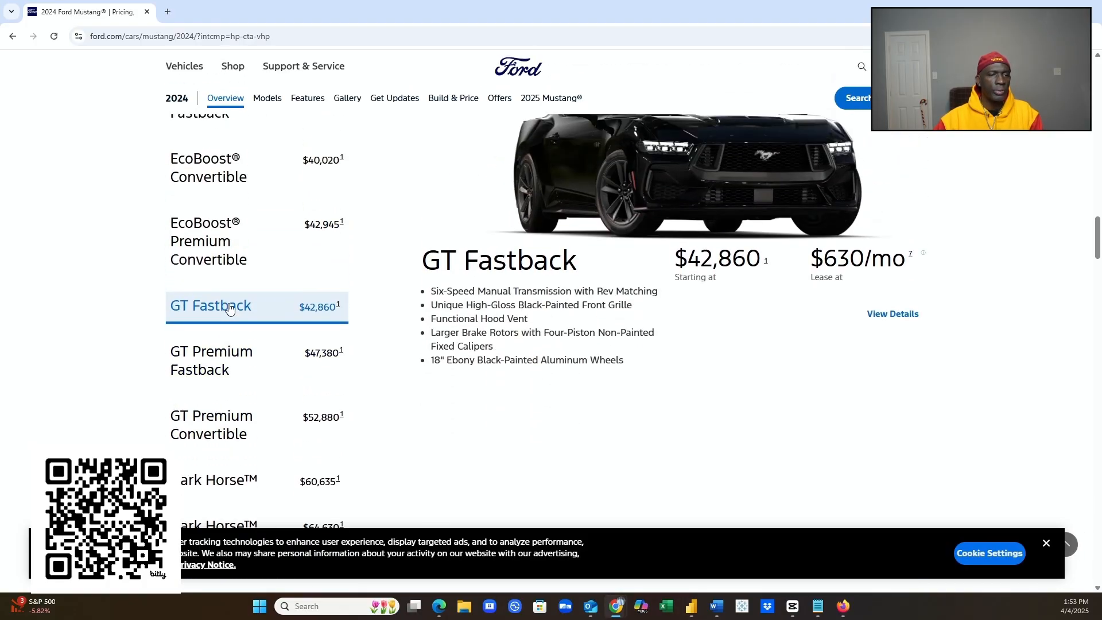
scroll(229, 308, "up", 1)
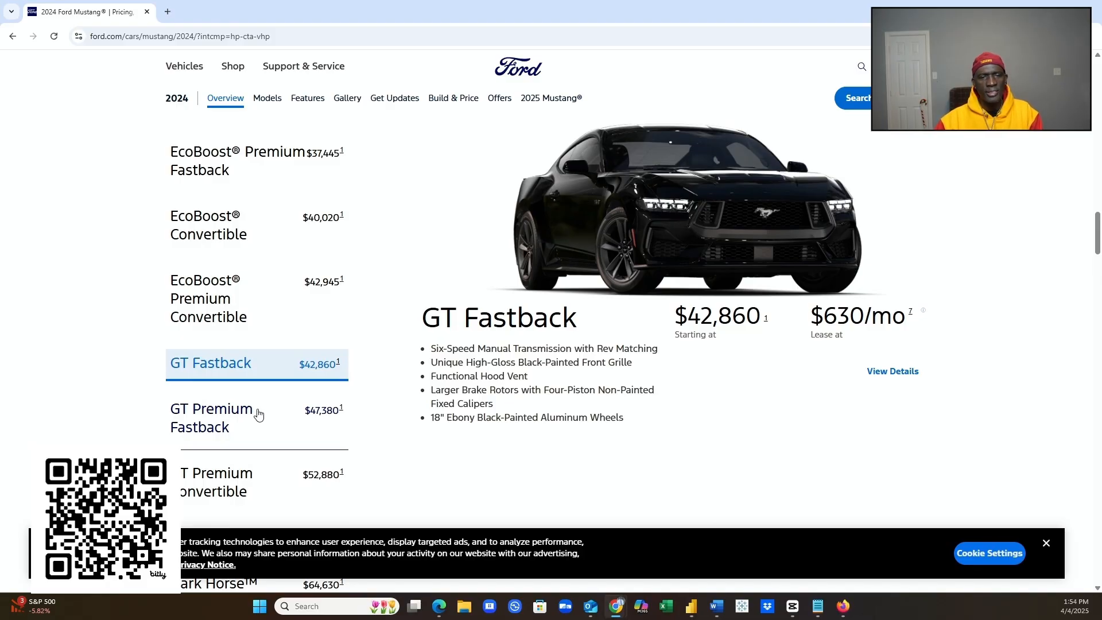
scroll(215, 364, "down", 1)
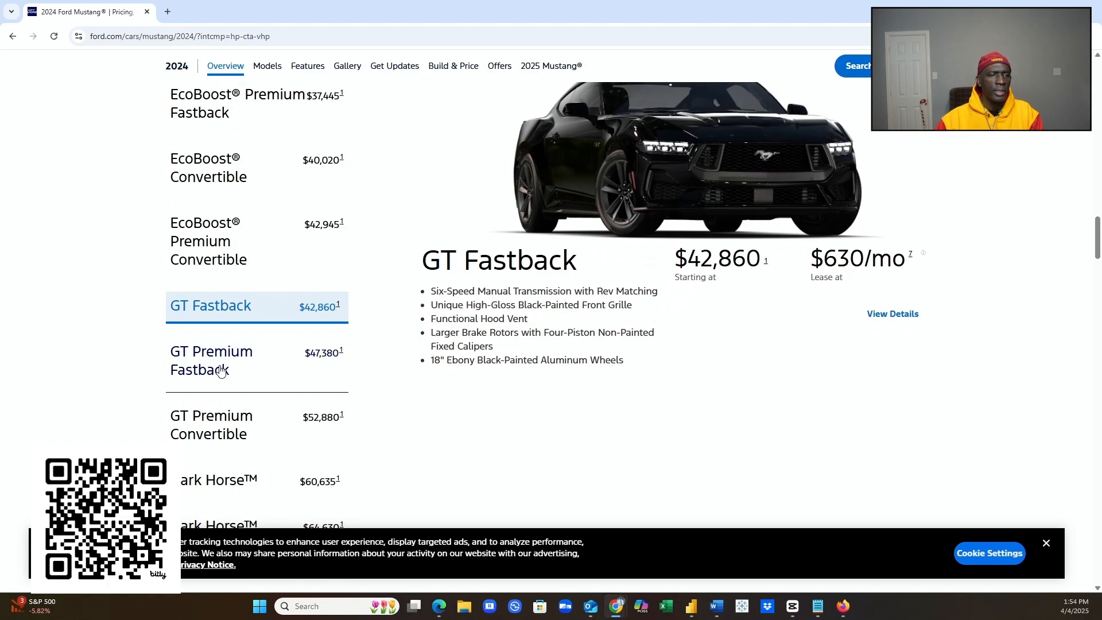
- View the GT Premium Fastback and the GT Premium Convertible details in the Mustang models list
left_click(219, 370)
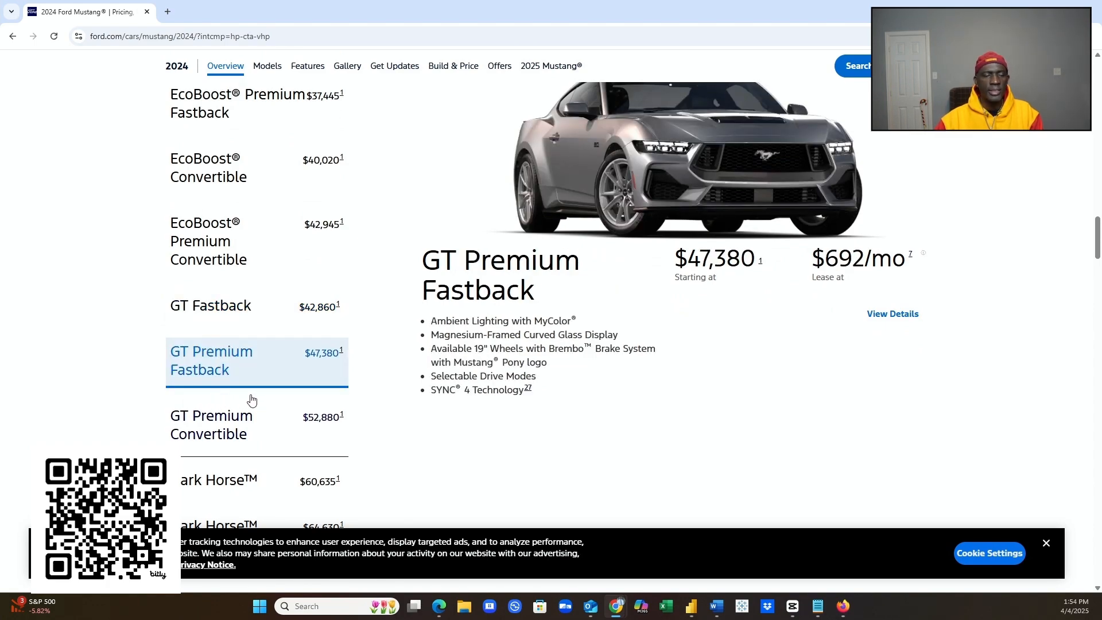
scroll(250, 400, "down", 2)
left_click(210, 315)
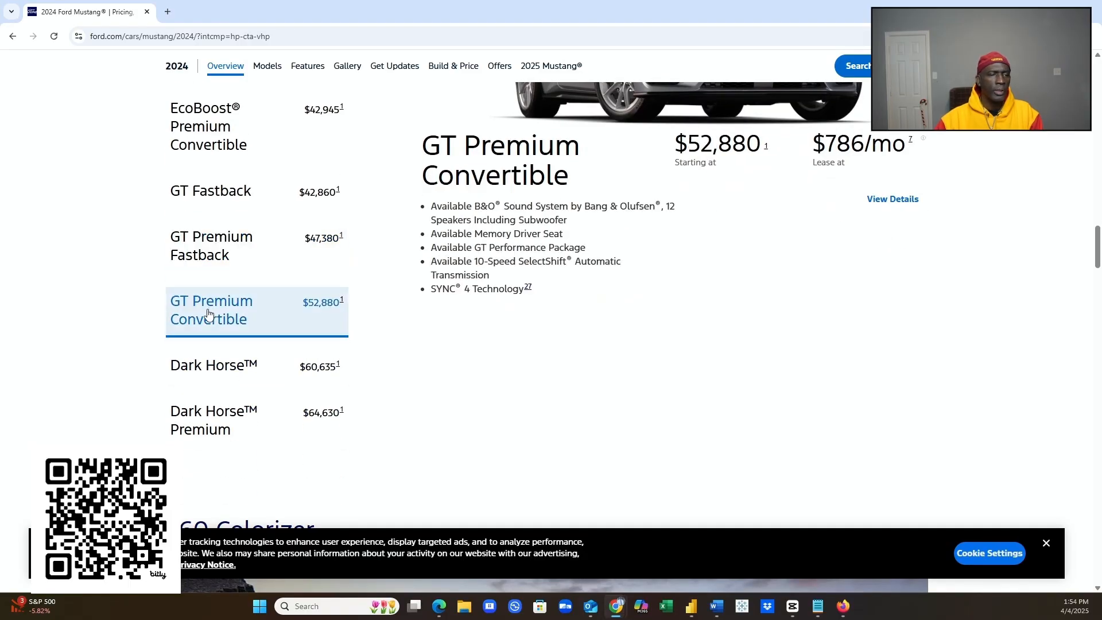
scroll(218, 347, "up", 4)
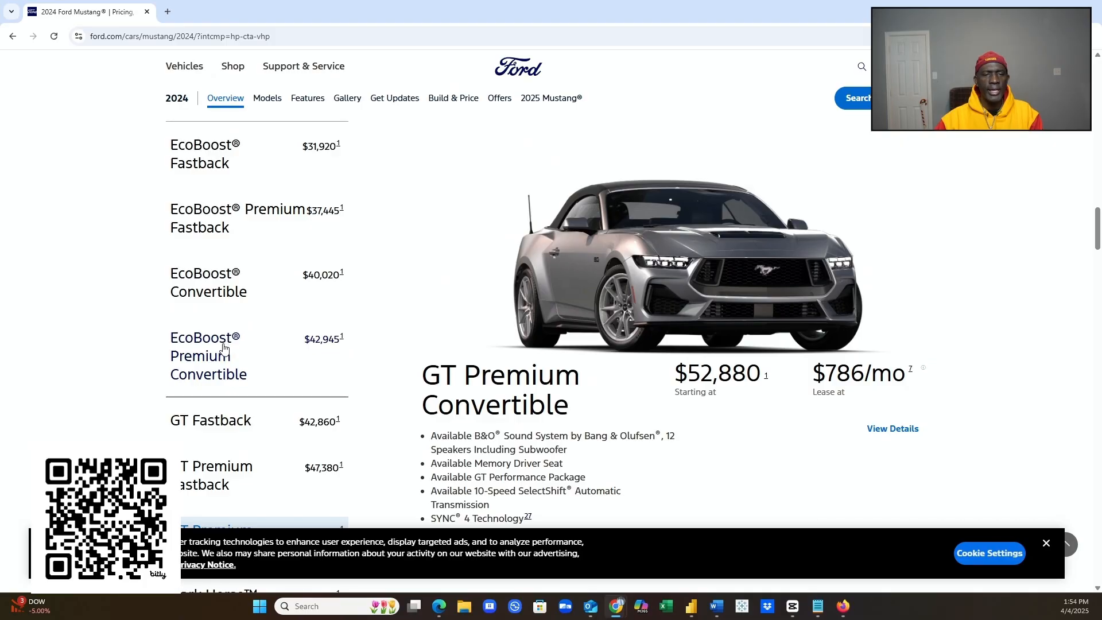
scroll(223, 351, "down", 2)
scroll(212, 359, "down", 1)
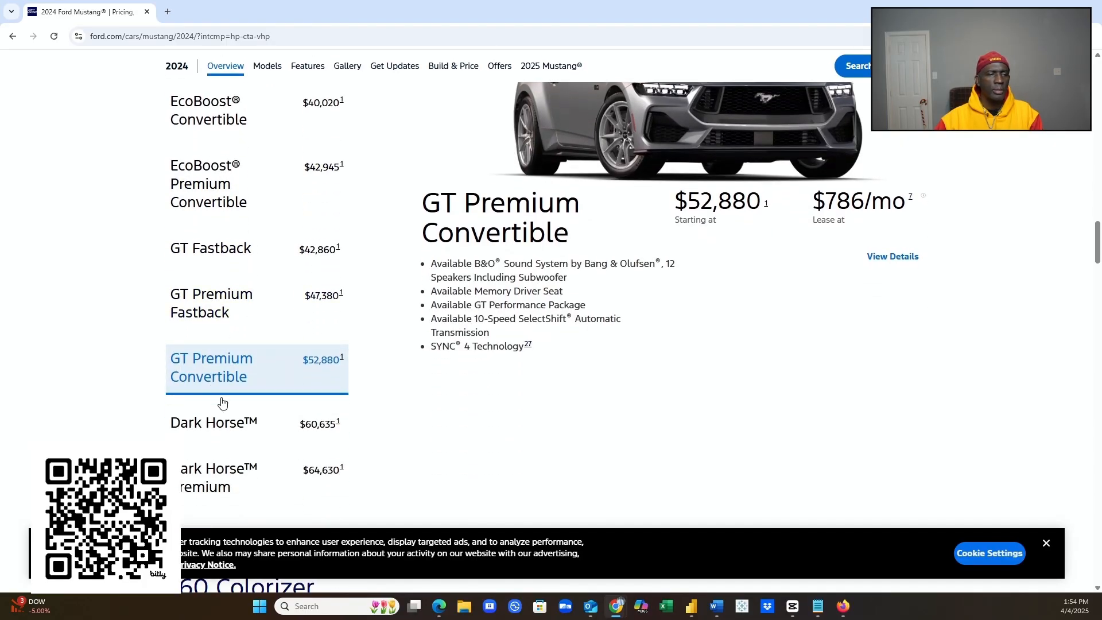
- Compare the Dark Horse with the Dark Horse Premium in the Mustang models list, ending on the Dark Horse Premium
left_click(231, 425)
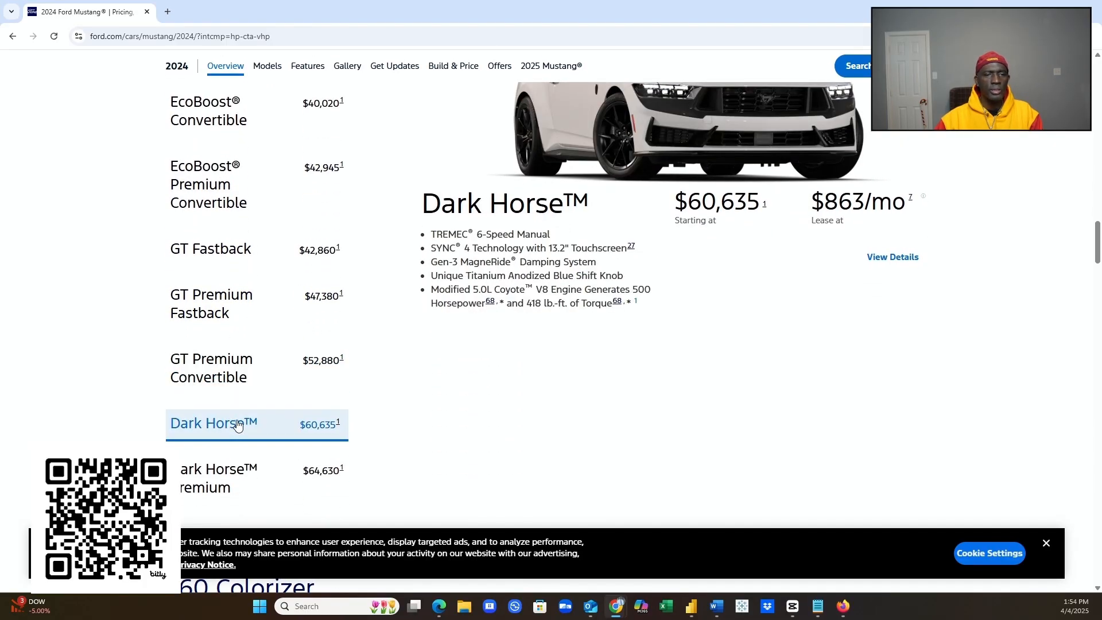
scroll(238, 425, "up", 3)
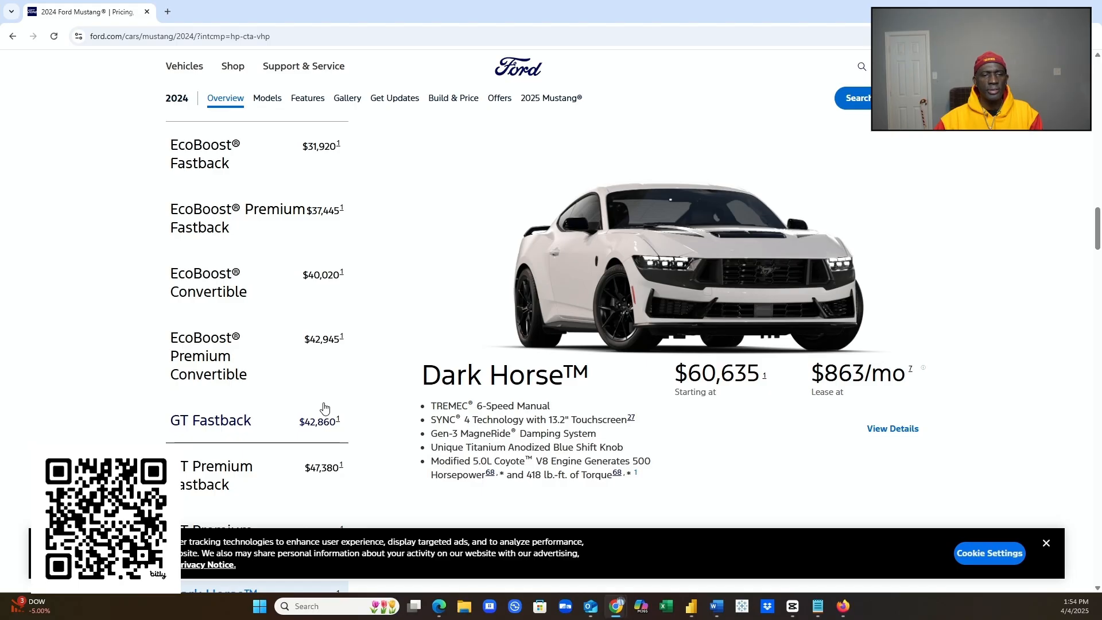
scroll(322, 408, "down", 3)
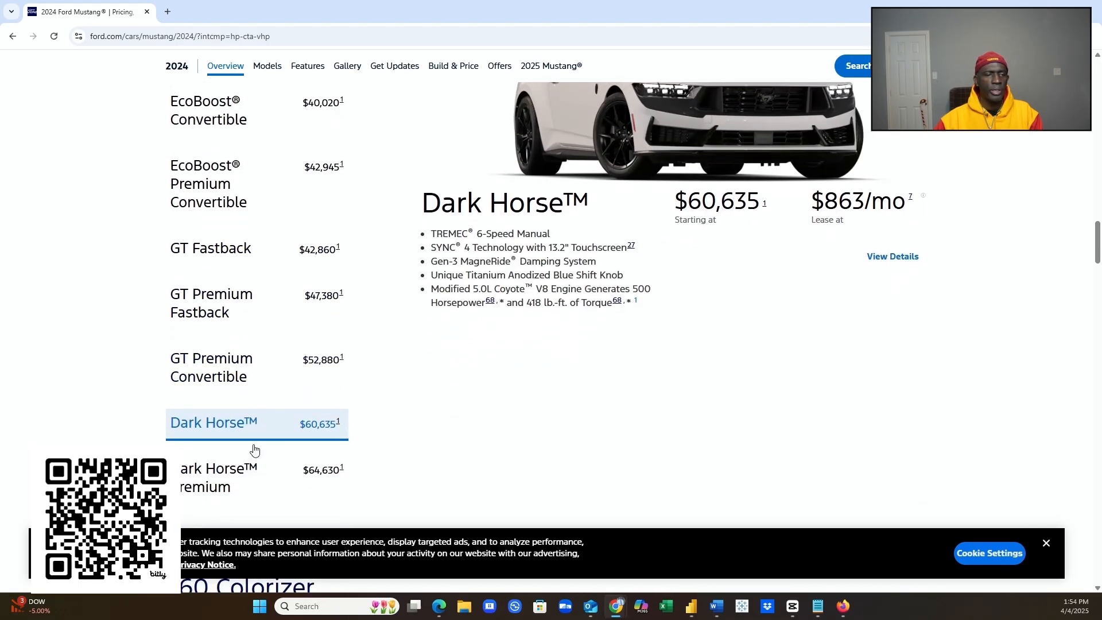
left_click(235, 485)
scroll(404, 475, "up", 3)
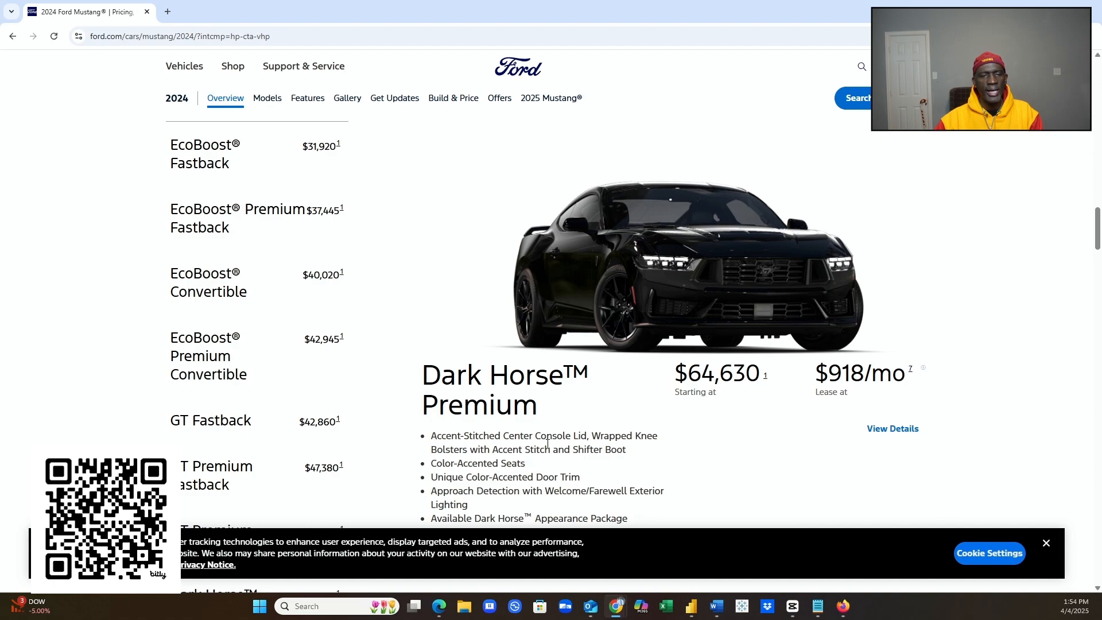
- Leave the Mustang page and return to the Mustang, Bronco and F-150 cards on the Ford homepage
scroll(500, 410, "up", 4)
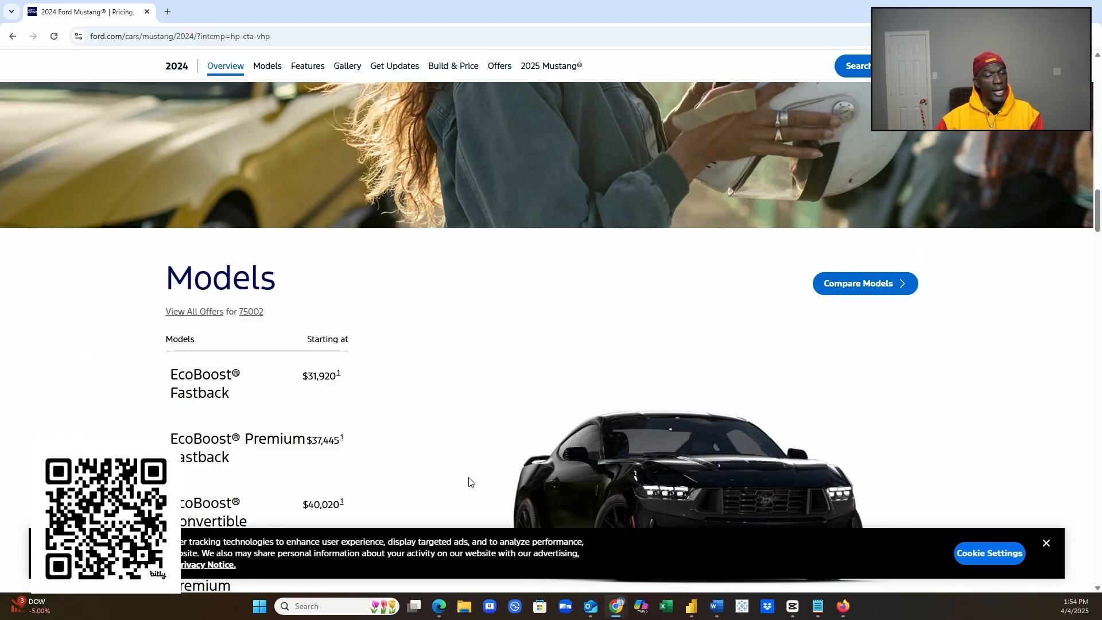
scroll(384, 399, "up", 8)
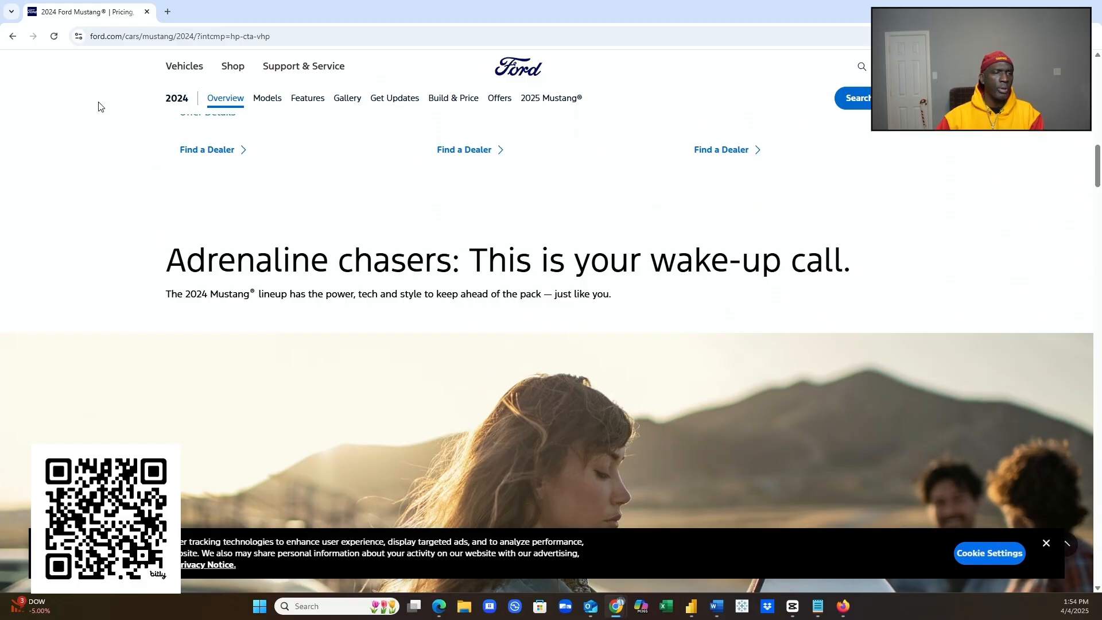
left_click(13, 37)
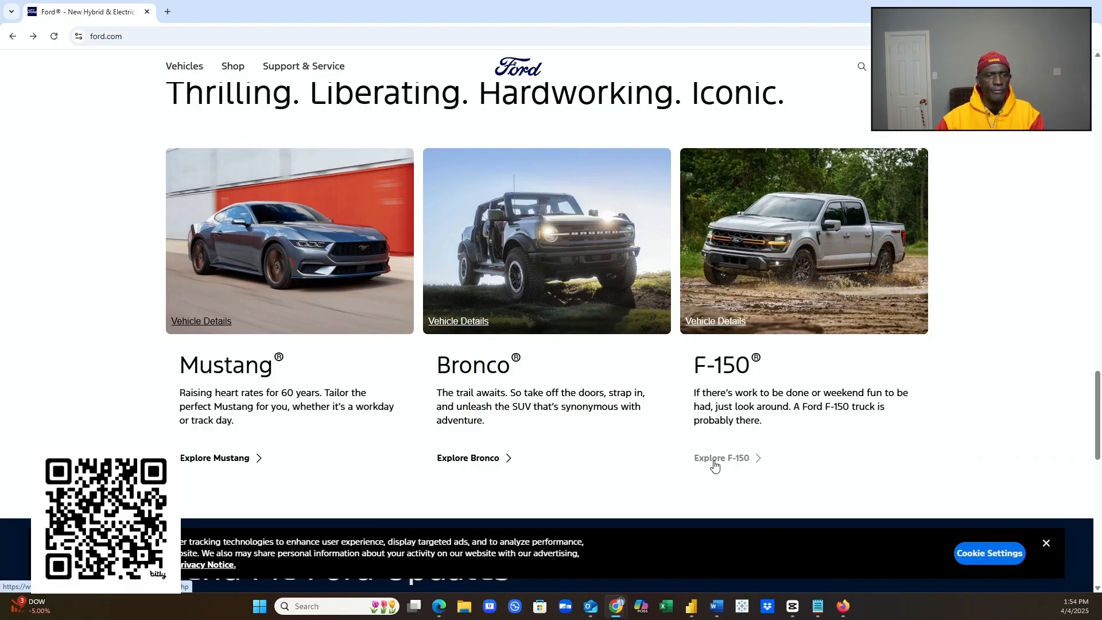
- Open the 2024 F-150 page from the homepage and review its pricing highlights and employee pricing content down to the models list
left_click(746, 463)
scroll(749, 461, "down", 5)
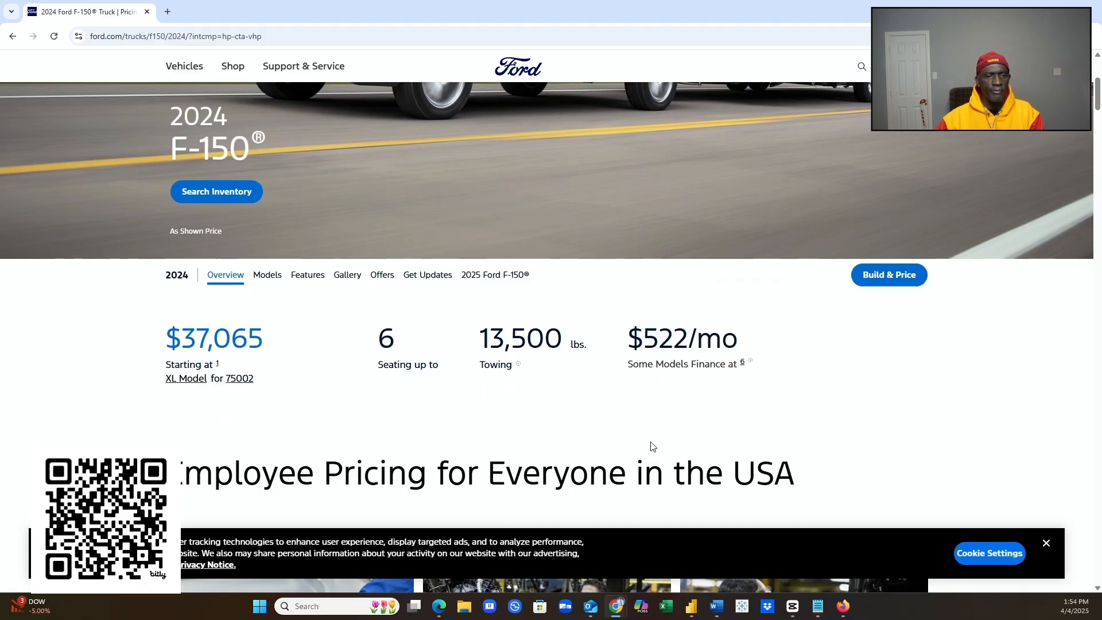
scroll(651, 446, "down", 5)
scroll(648, 436, "down", 4)
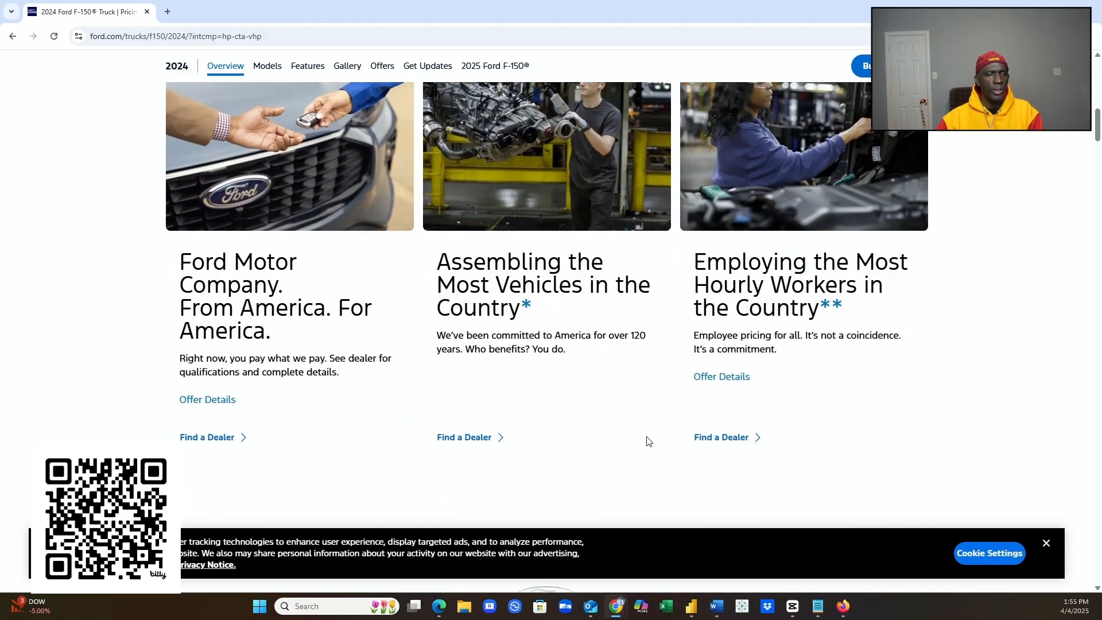
scroll(647, 440, "down", 2)
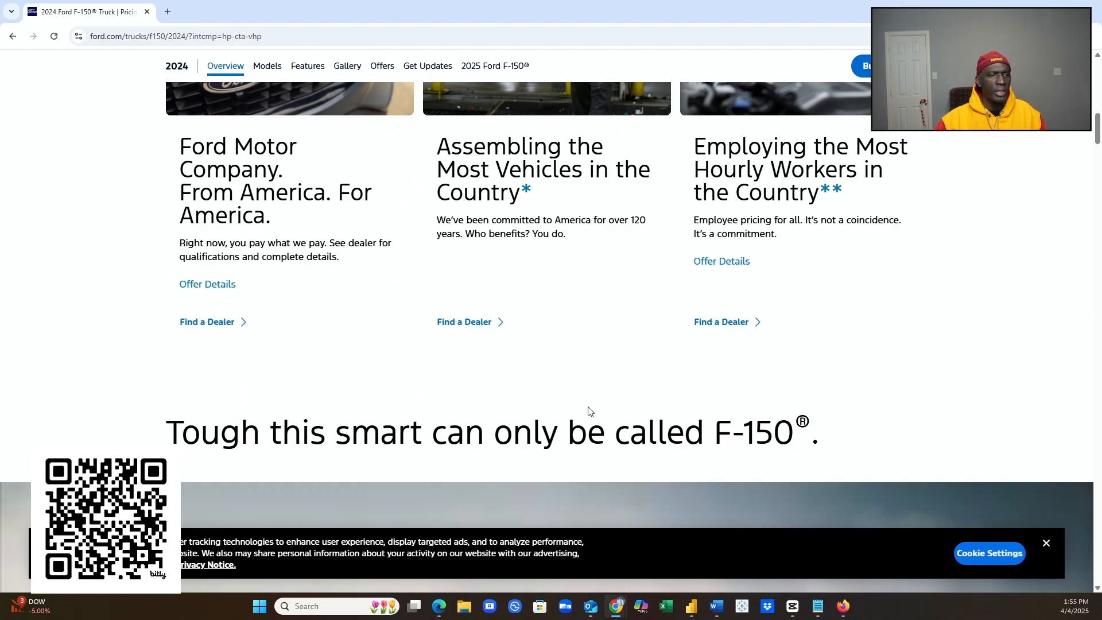
scroll(537, 356, "down", 6)
scroll(534, 355, "down", 12)
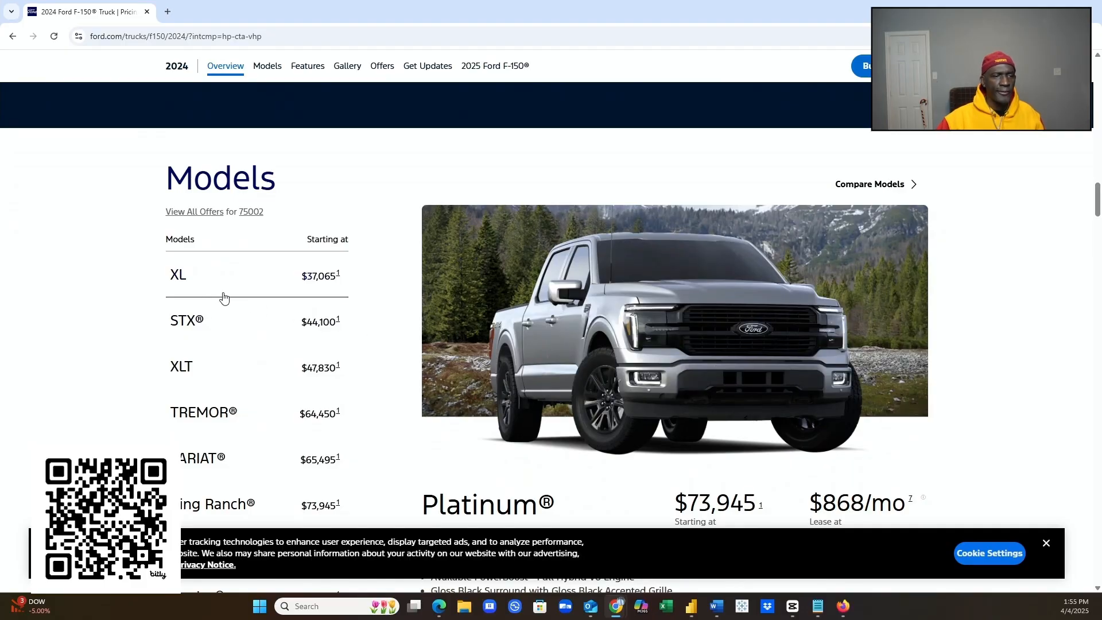
- View the XL, STX and XLT details in turn in the F-150 models list
left_click(180, 277)
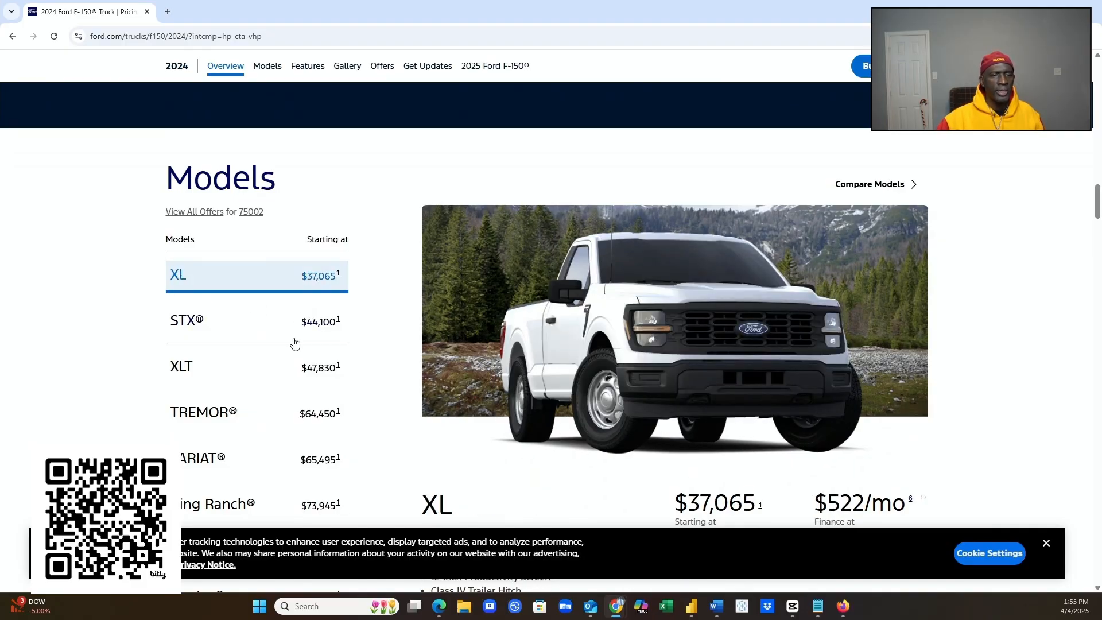
scroll(290, 344, "down", 2)
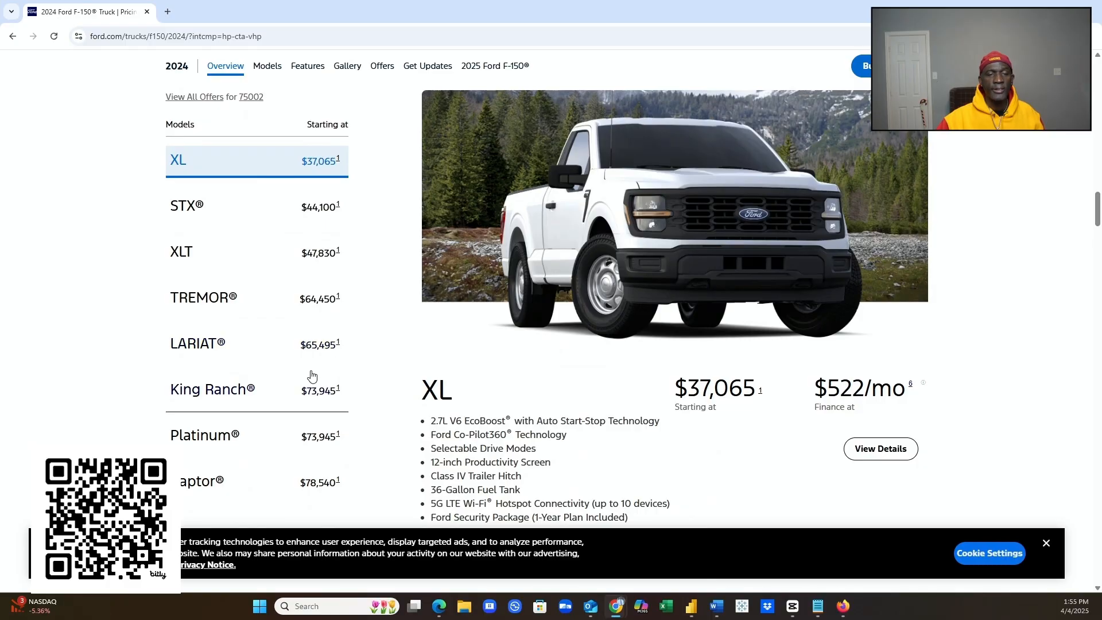
left_click(189, 217)
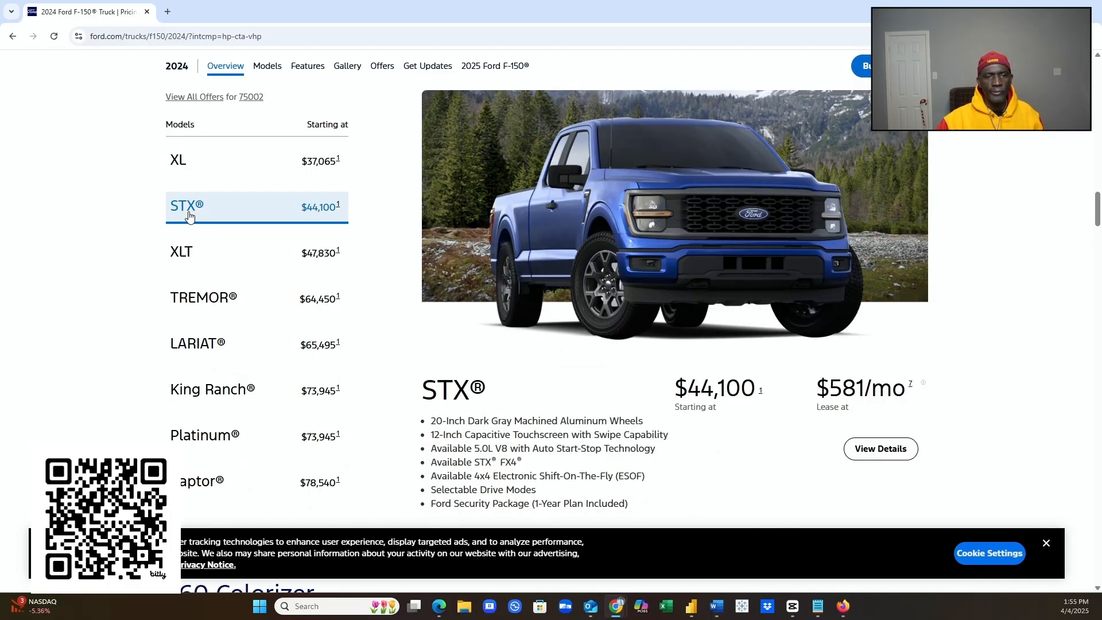
left_click(184, 257)
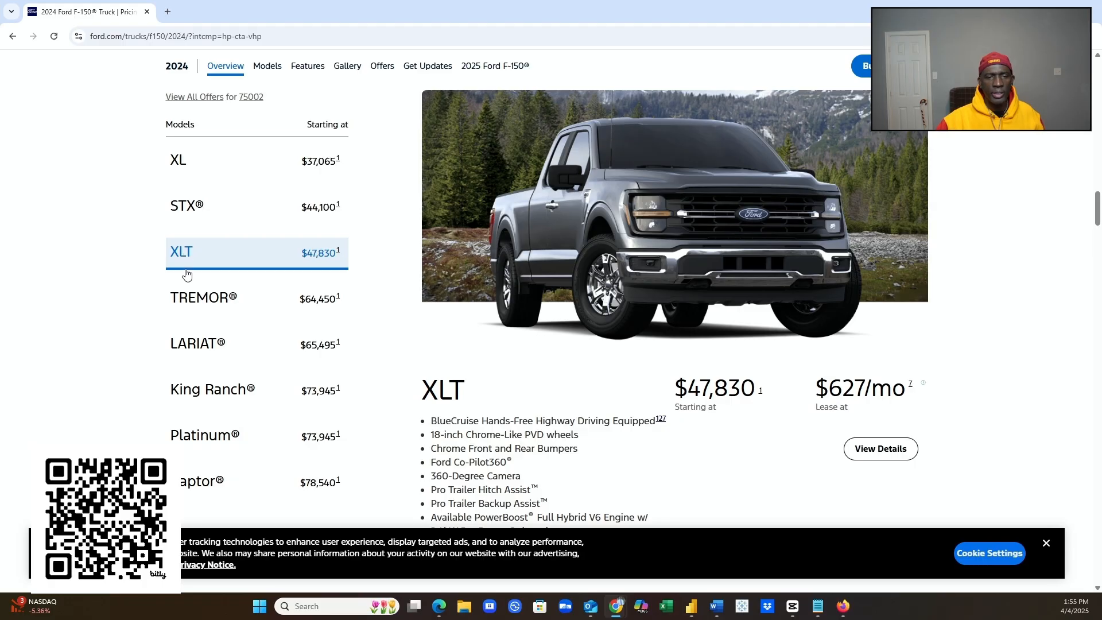
- View the TREMOR, LARIAT, King Ranch and Platinum details in turn in the F-150 models list
left_click(204, 303)
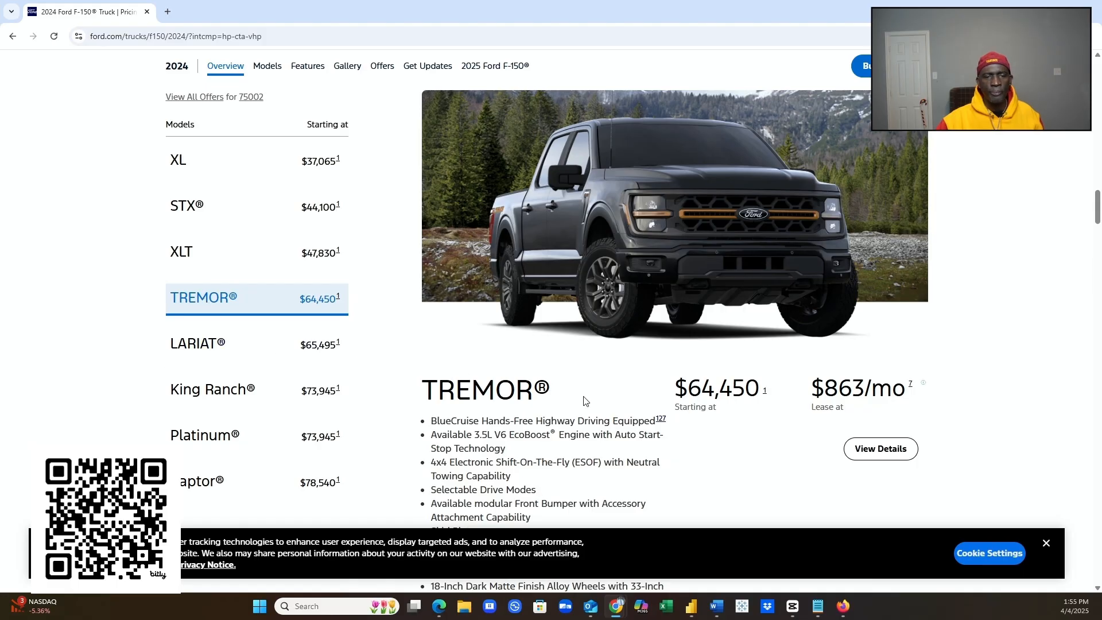
left_click(201, 352)
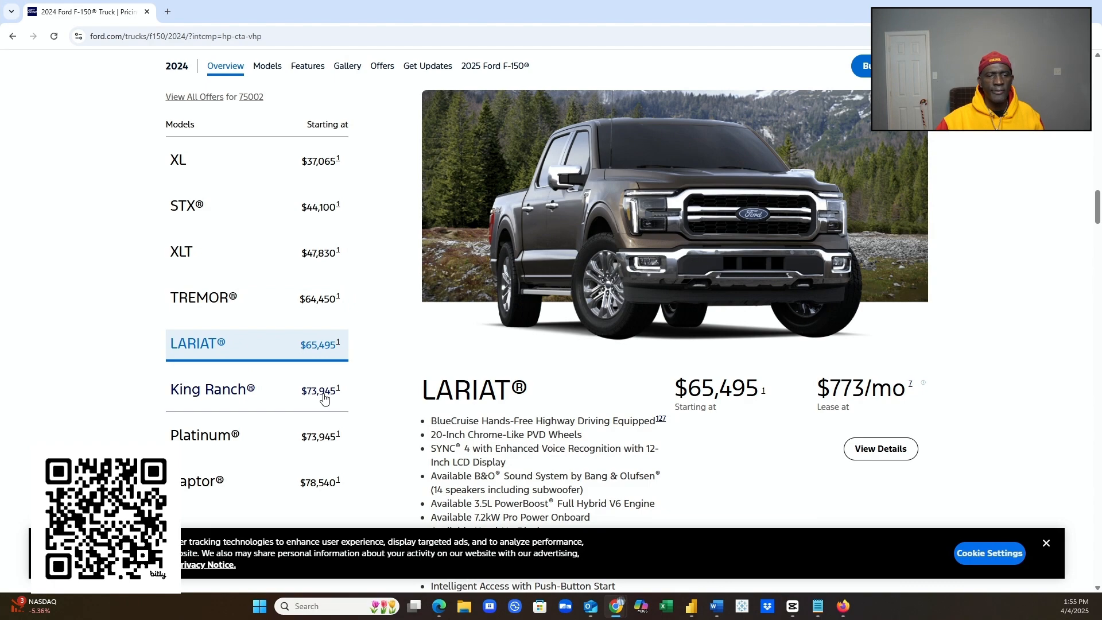
scroll(318, 398, "down", 2)
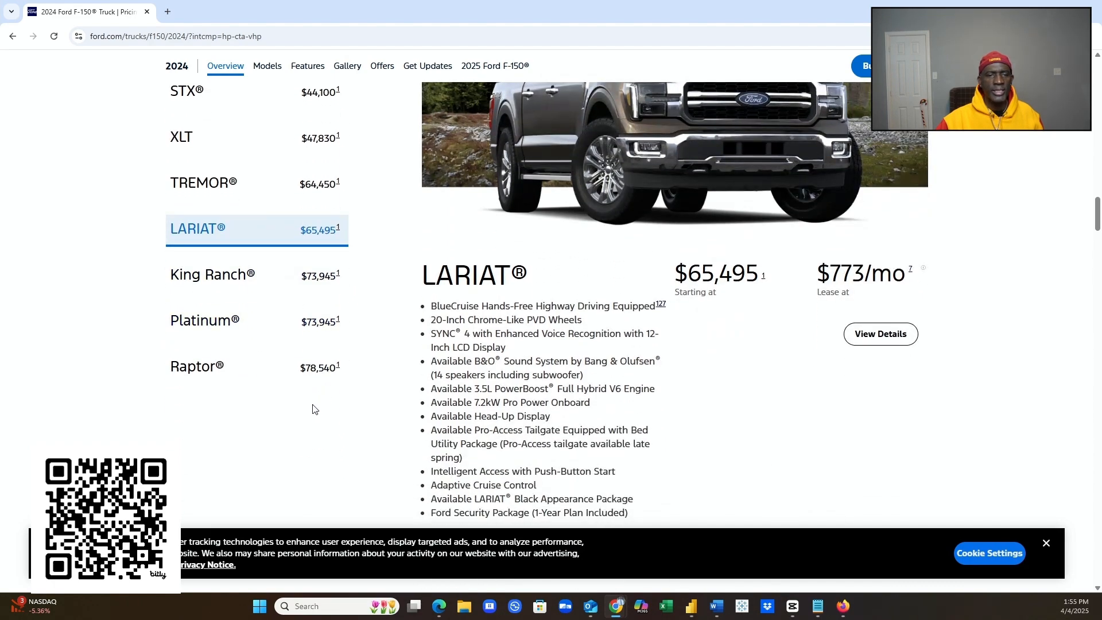
left_click(234, 276)
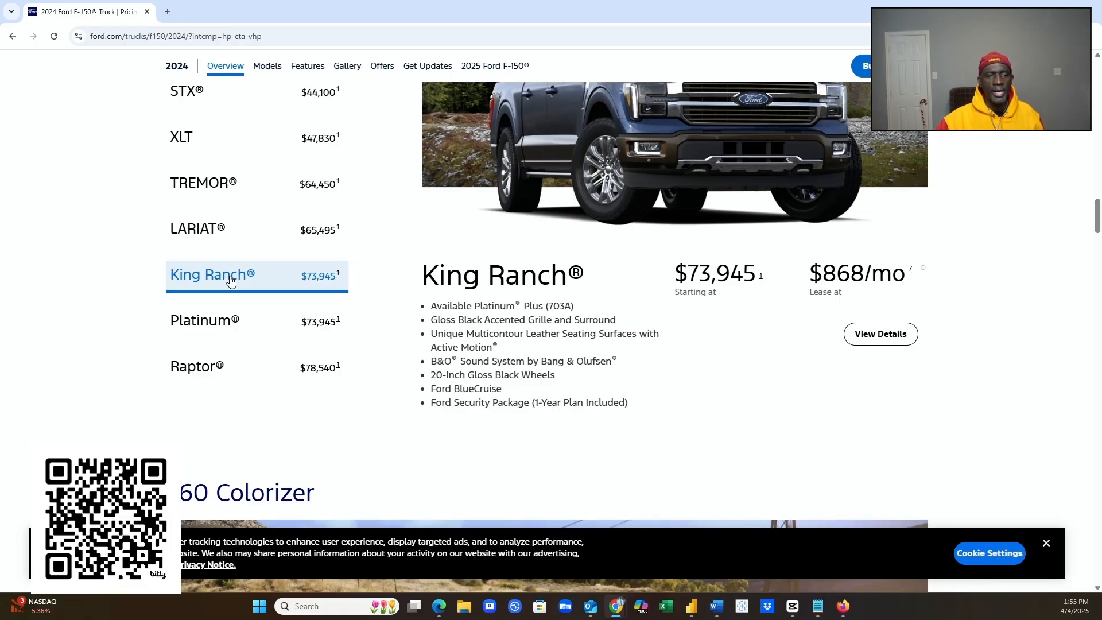
left_click(225, 328)
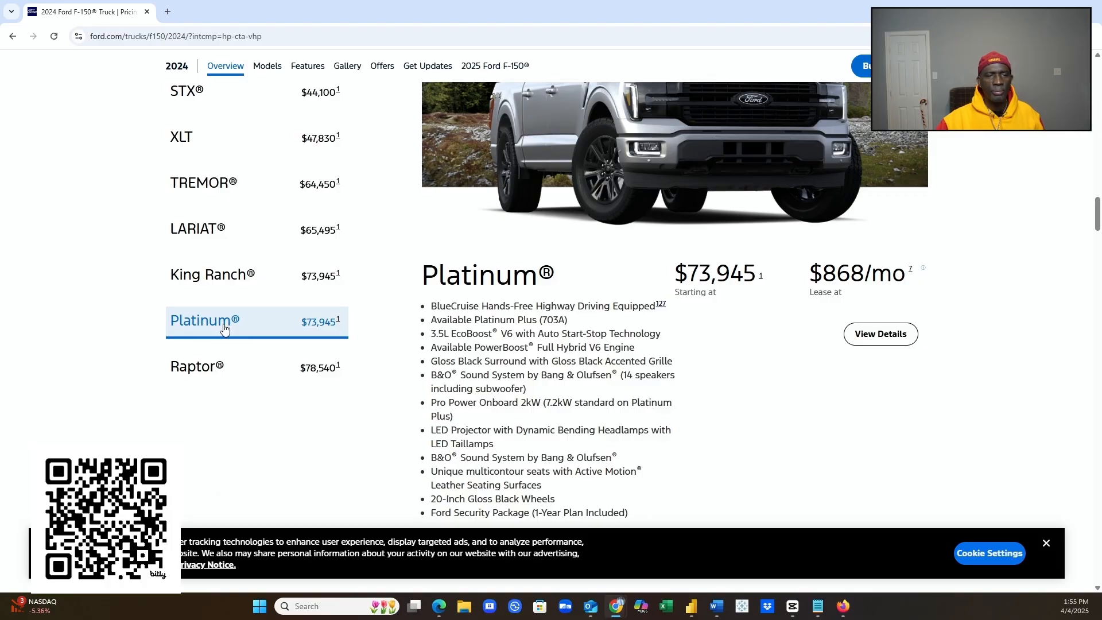
scroll(226, 329, "up", 2)
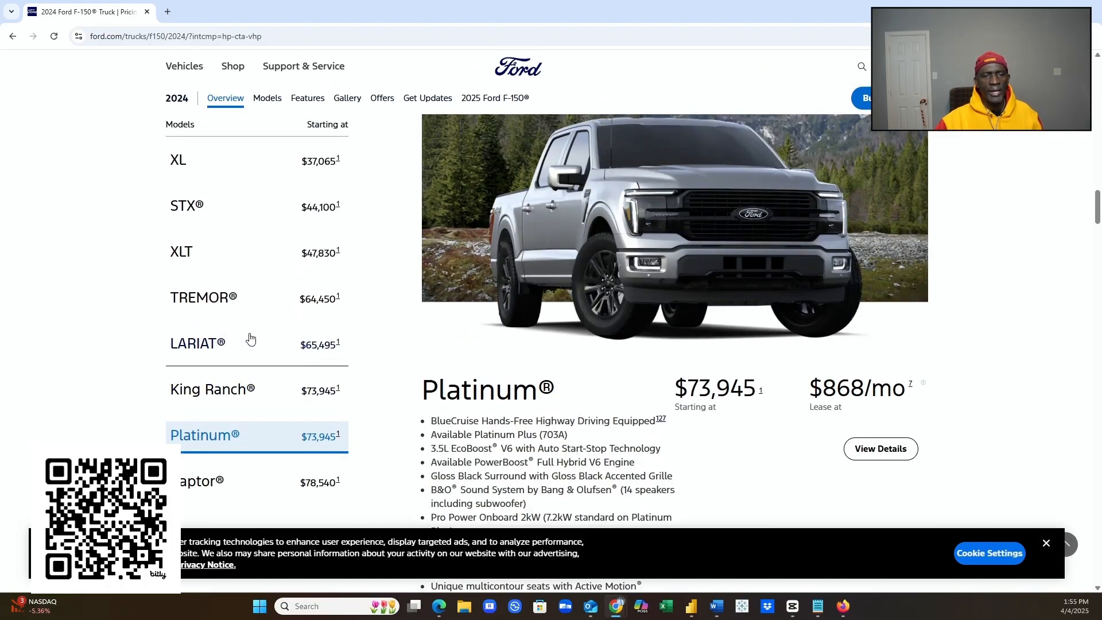
scroll(247, 340, "down", 2)
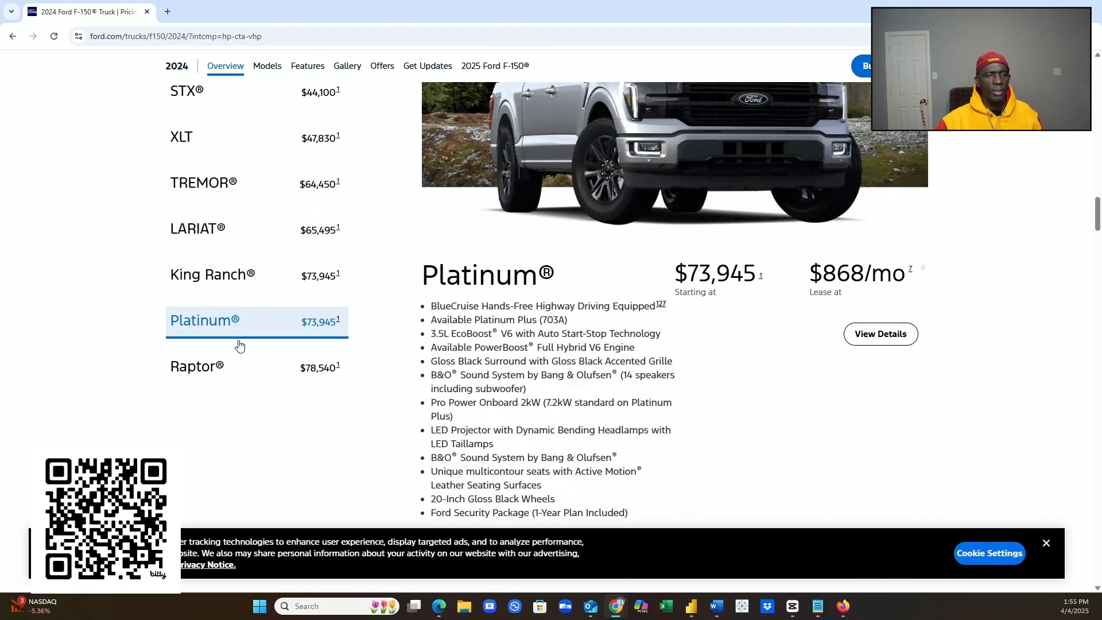
- Show the Raptor in the F-150 models list and review its image, pricing and equipment
left_click(212, 370)
scroll(312, 374, "up", 2)
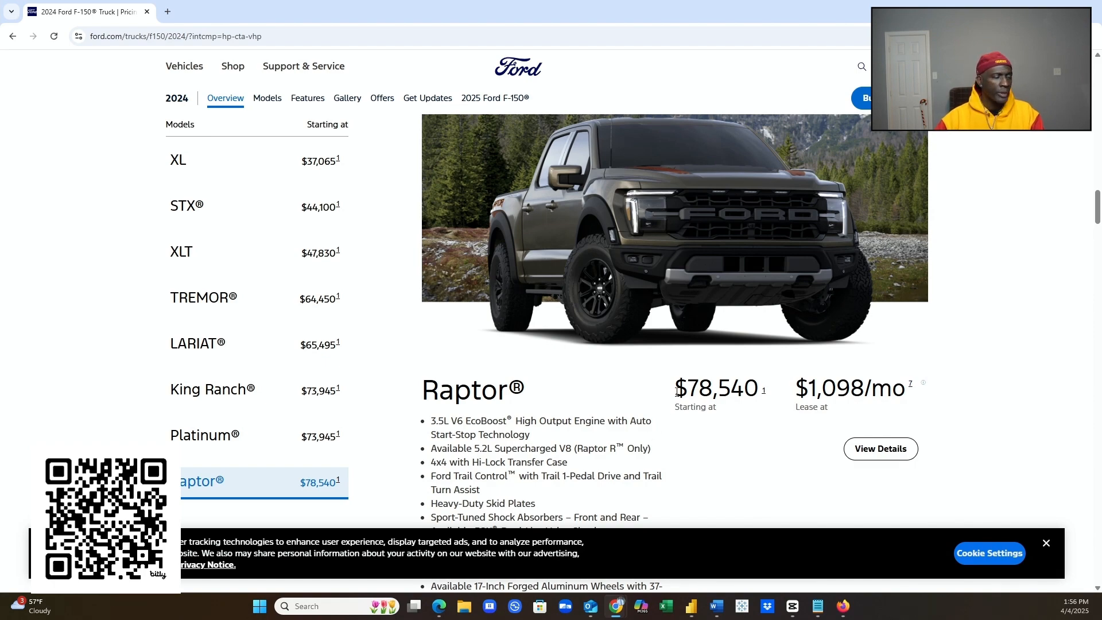
scroll(753, 380, "up", 4)
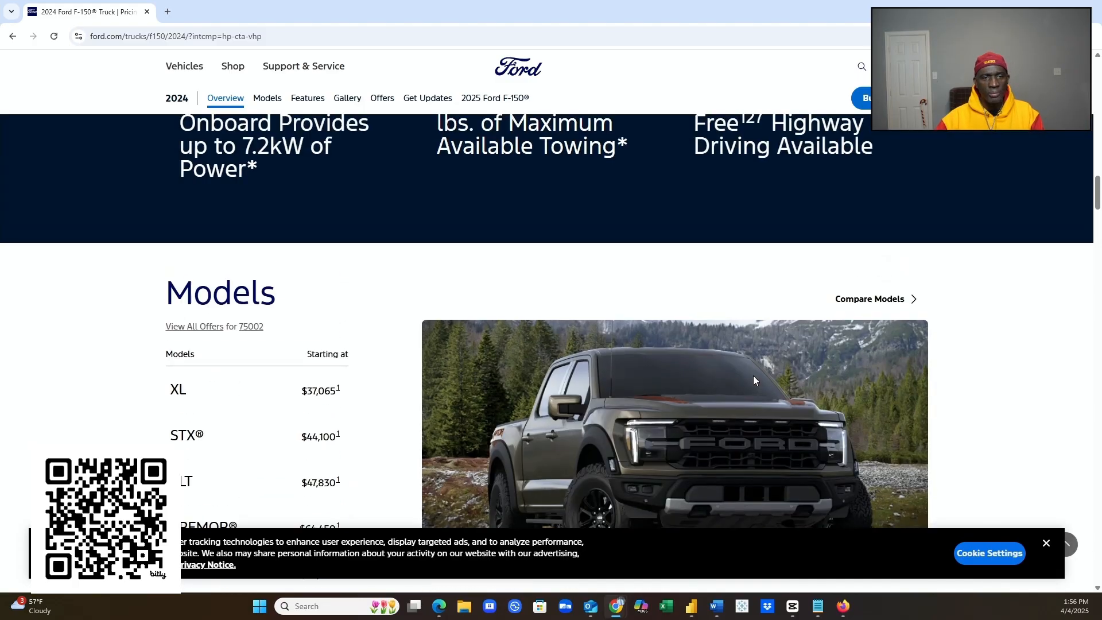
scroll(754, 380, "down", 5)
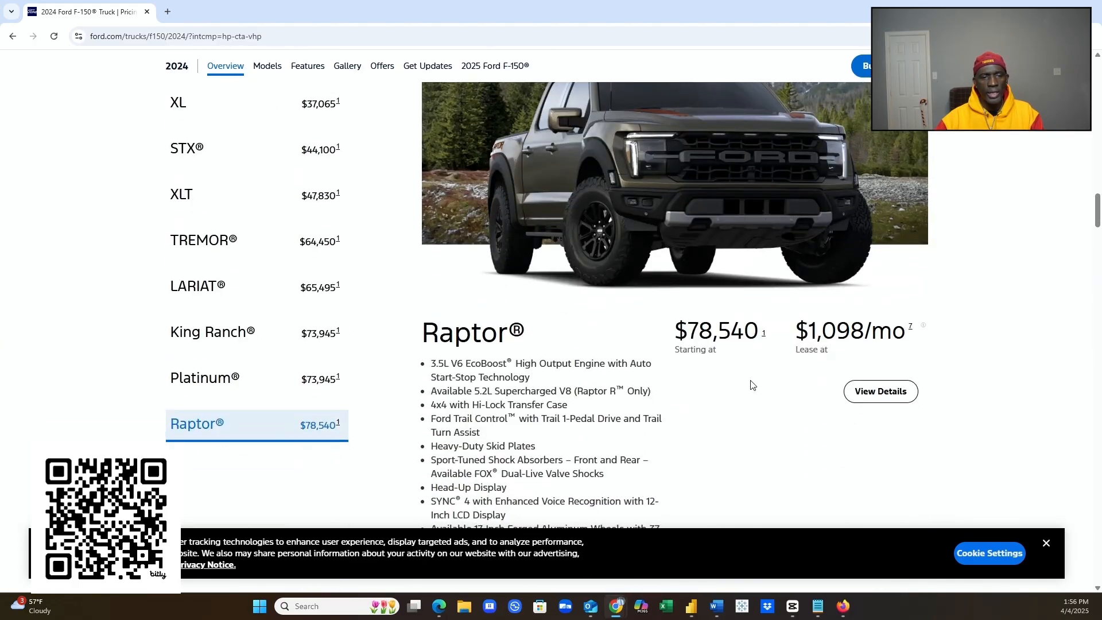
scroll(753, 385, "down", 1)
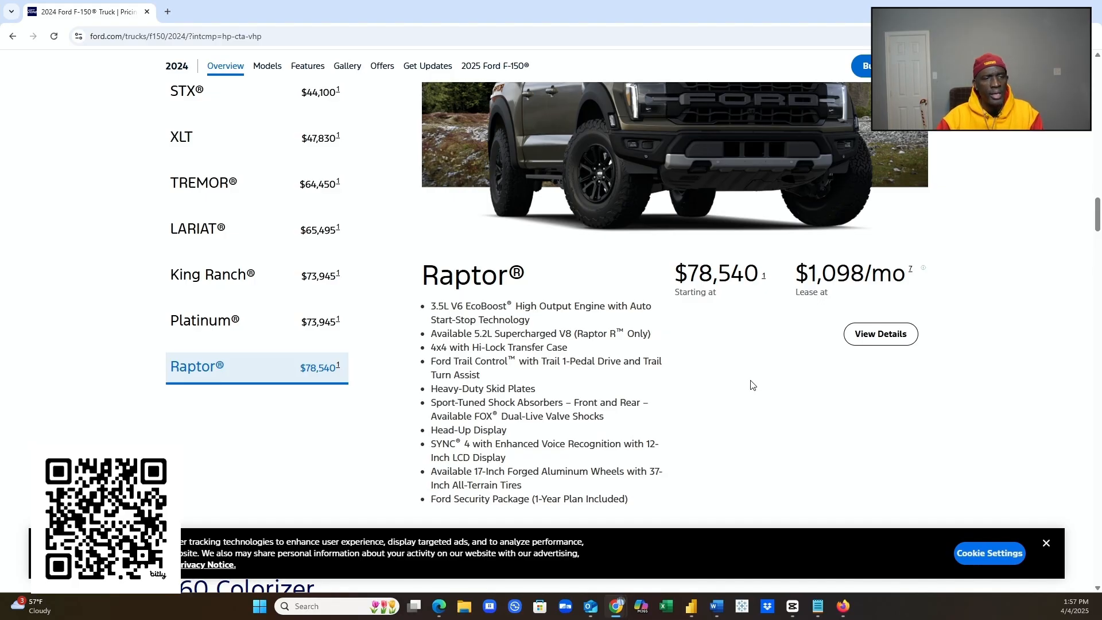
scroll(701, 290, "up", 2)
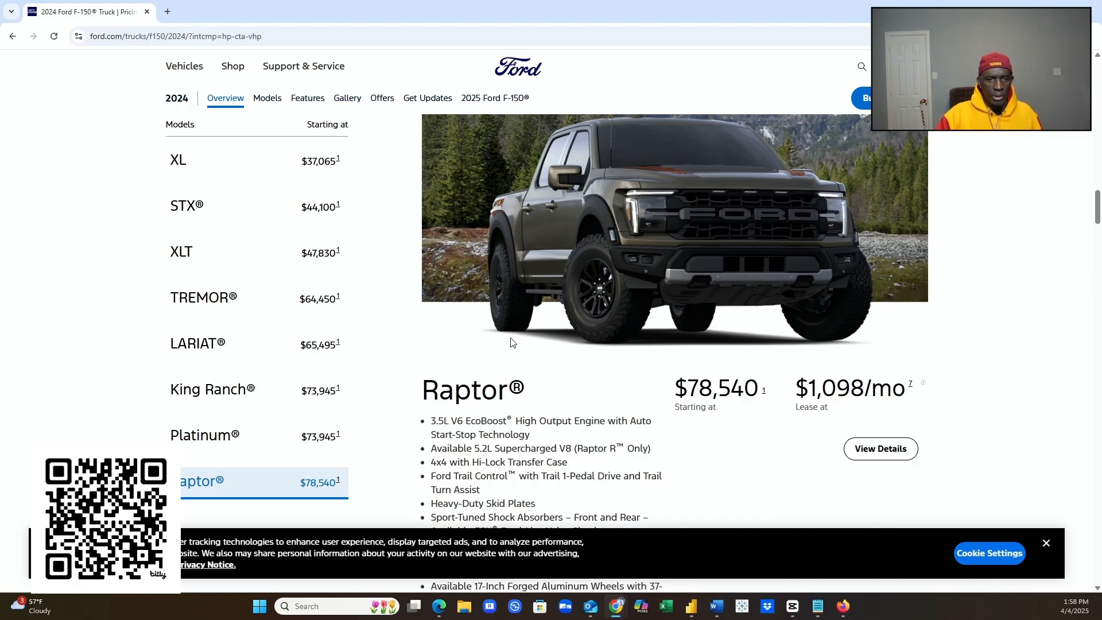
- Return to the start of the F-150 page and open Build & Price for the 2024 F-150
scroll(542, 370, "up", 6)
scroll(539, 370, "up", 10)
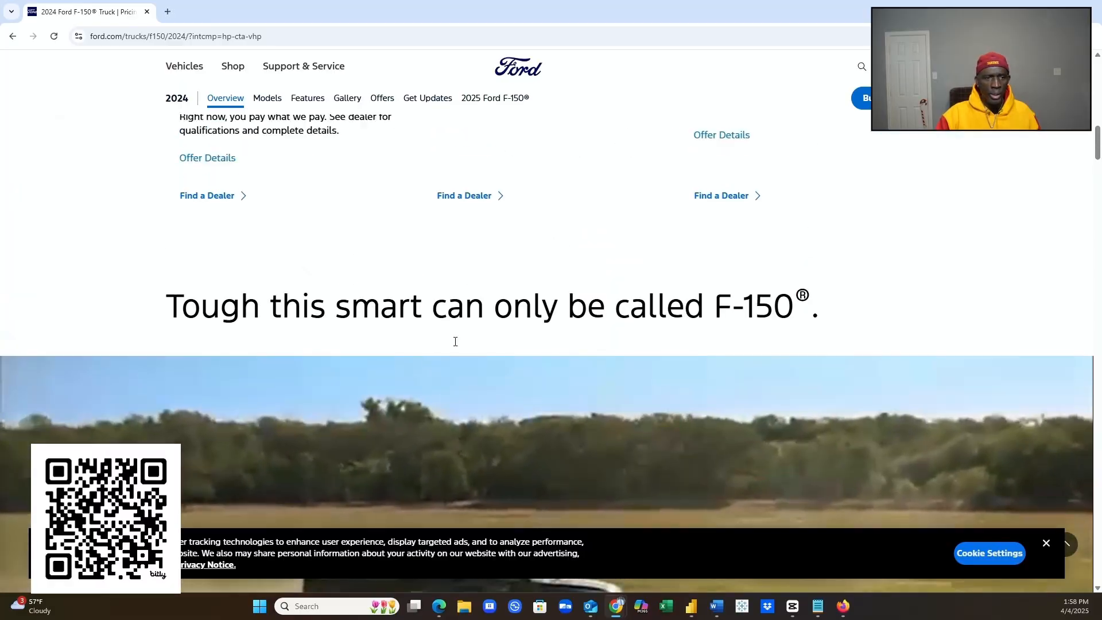
scroll(399, 298, "up", 7)
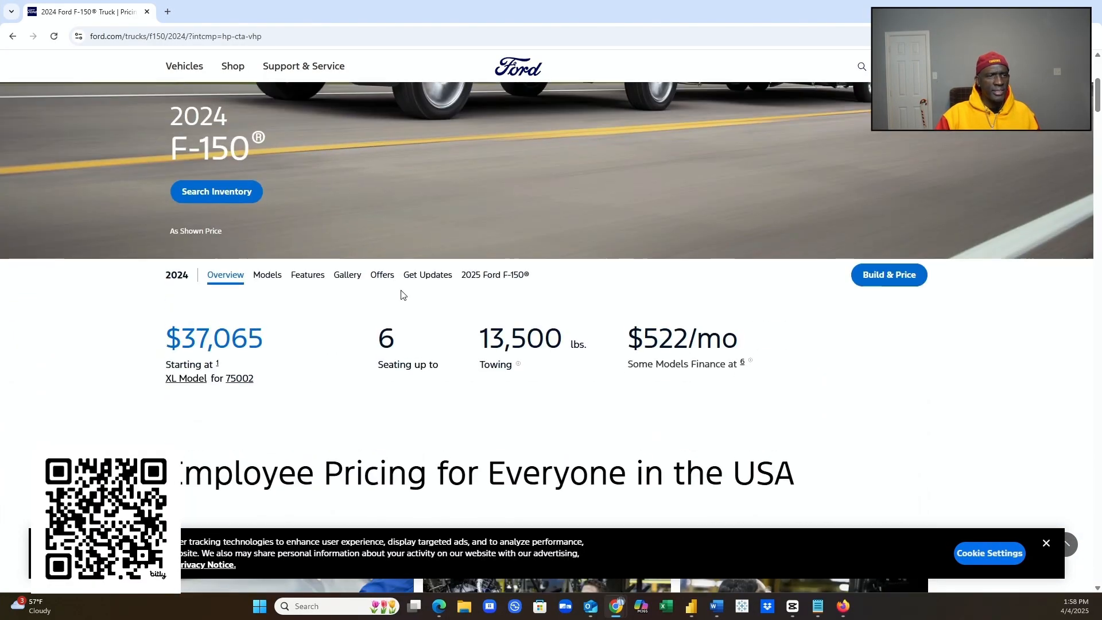
scroll(361, 290, "up", 5)
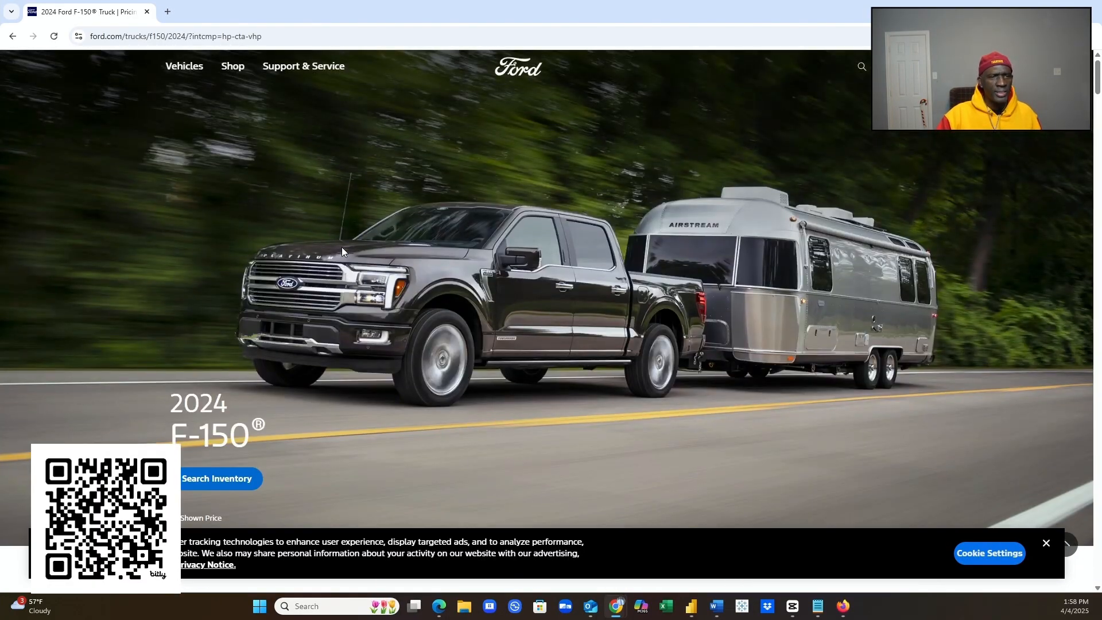
left_click(236, 68)
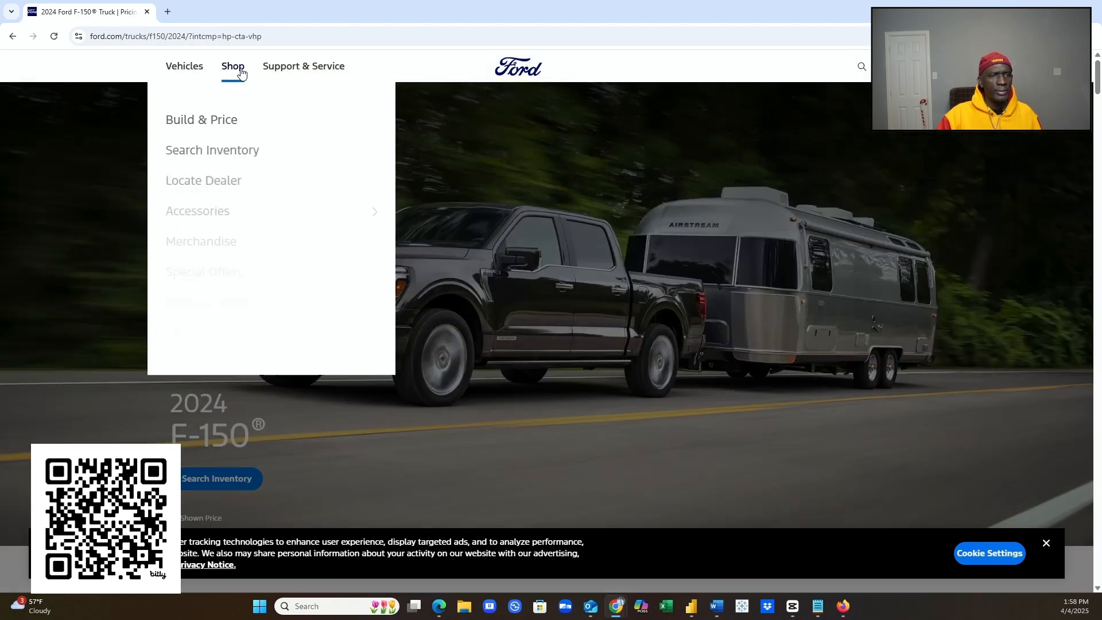
left_click(234, 127)
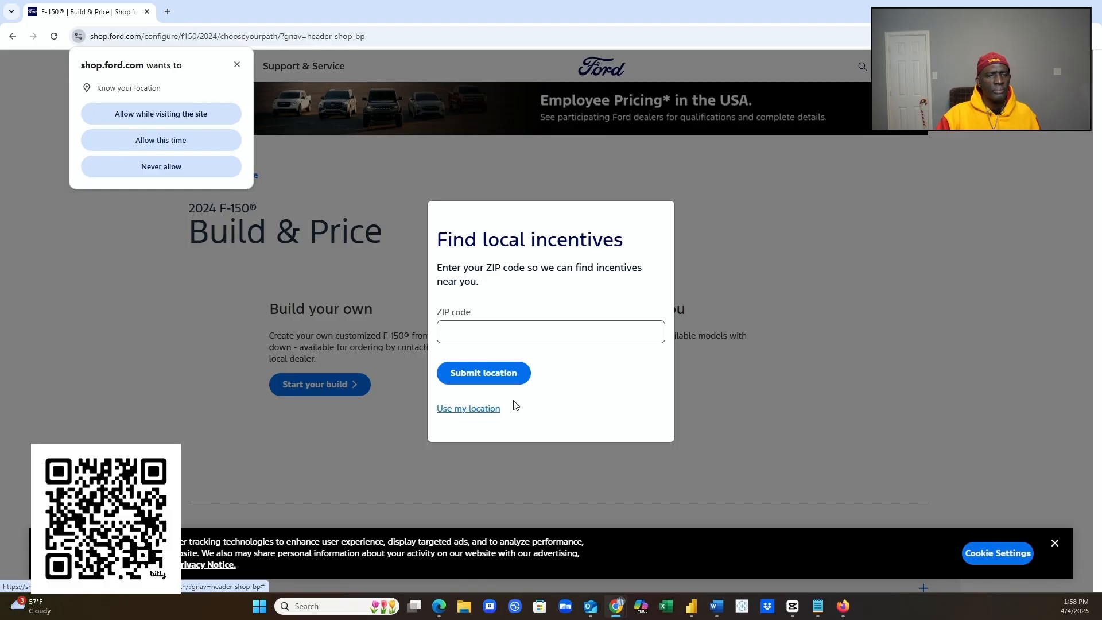
- Try to find local incentives using the current location, dismiss the location request and go back to the F-150 page
left_click(482, 409)
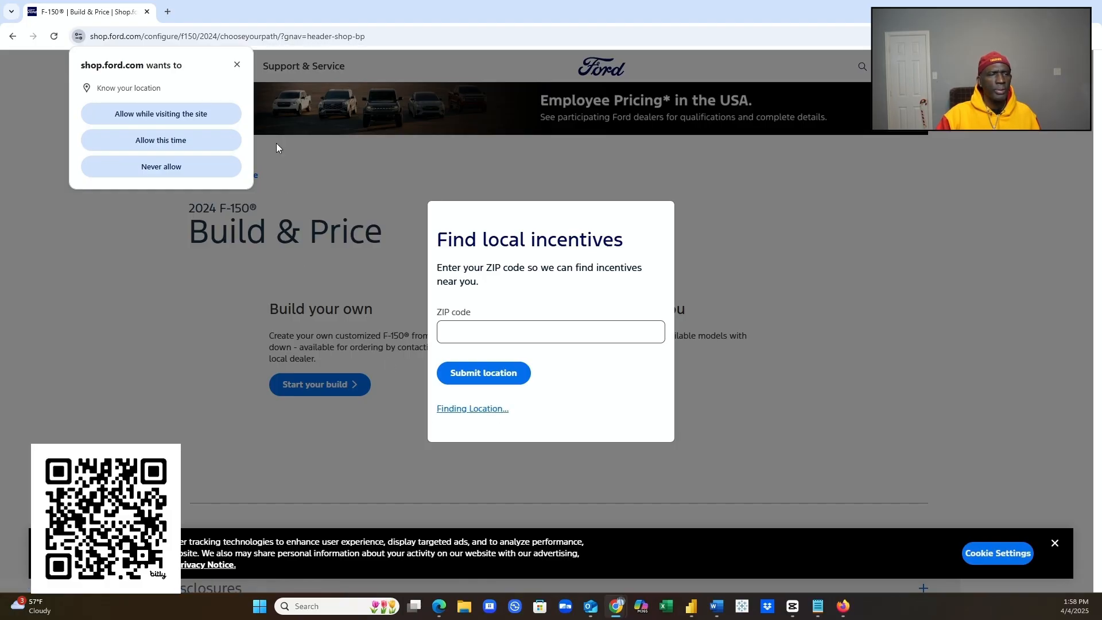
left_click(237, 65)
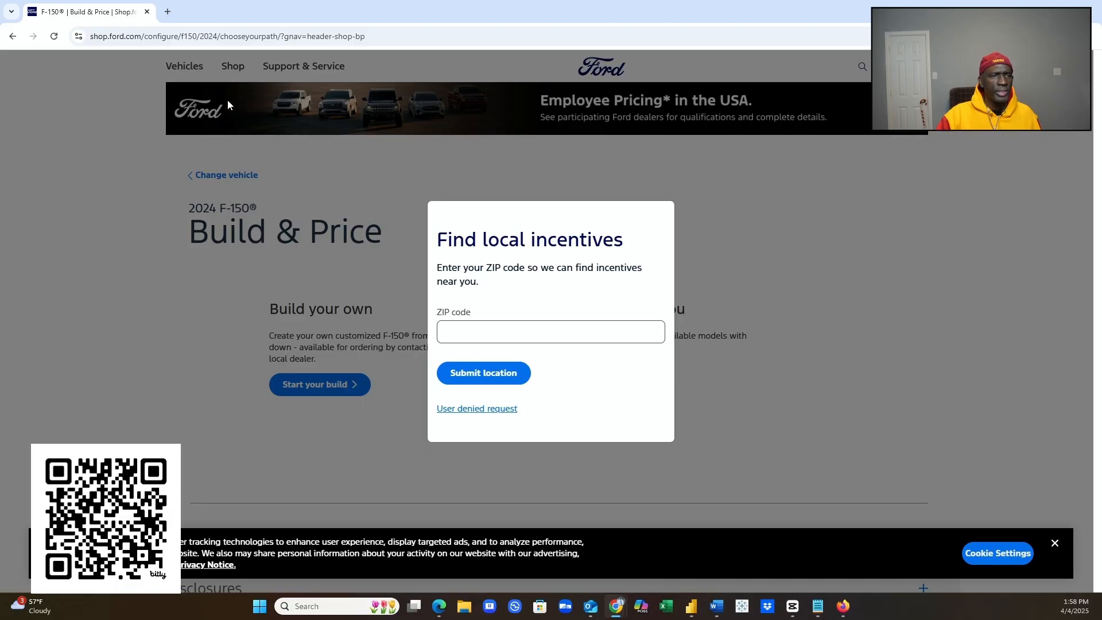
left_click(13, 36)
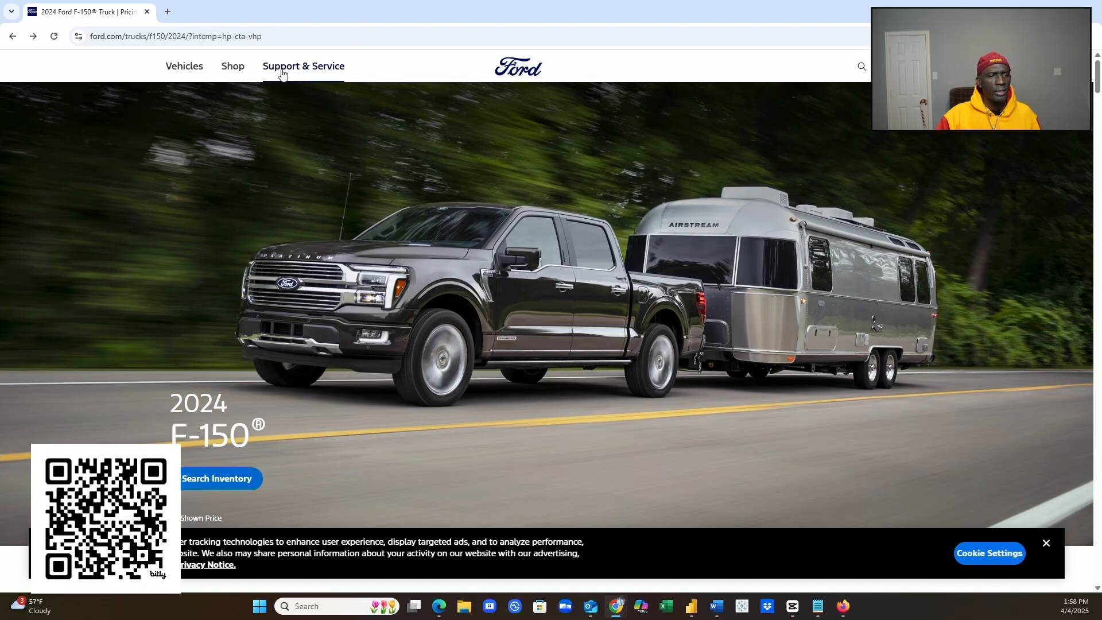
- Open Ford's Support Home page and review its Support Topics and Additional Support sections
left_click(282, 72)
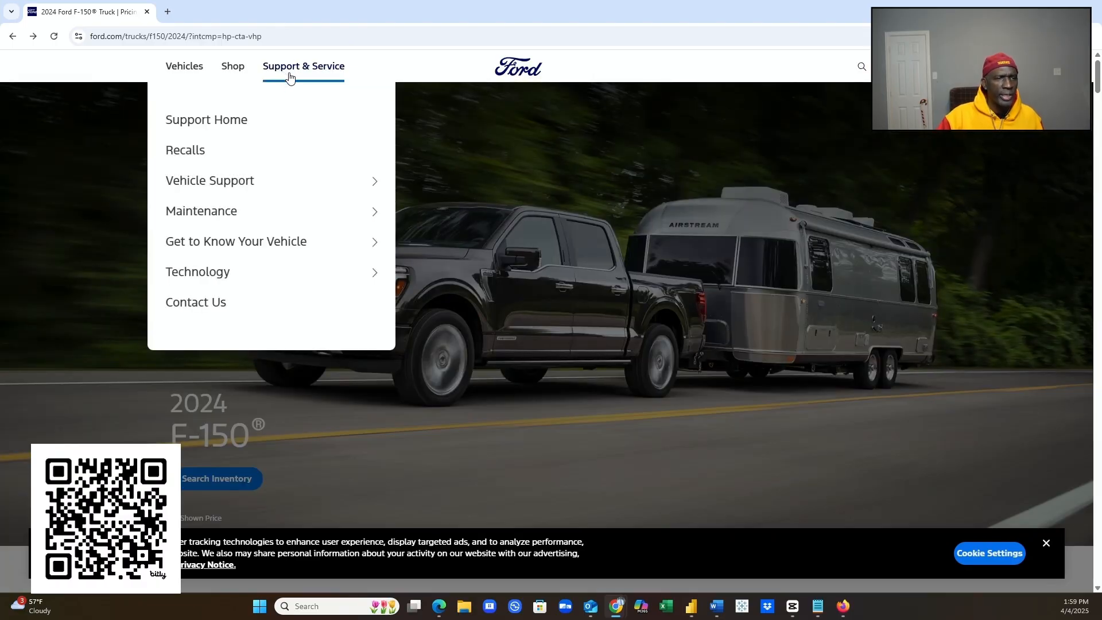
left_click(232, 119)
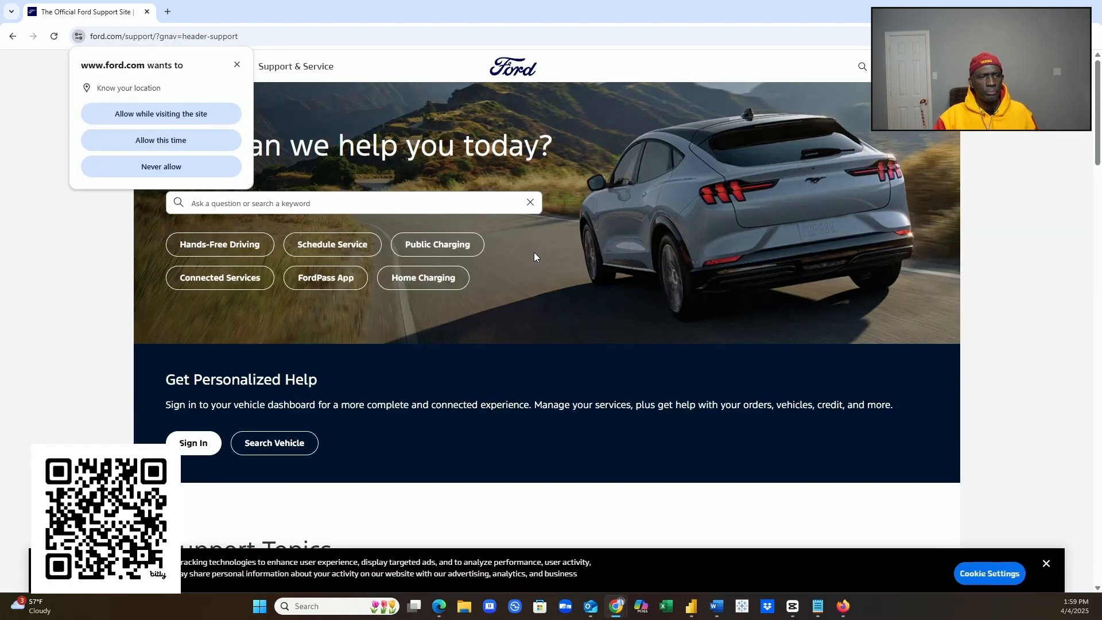
scroll(584, 313, "down", 4)
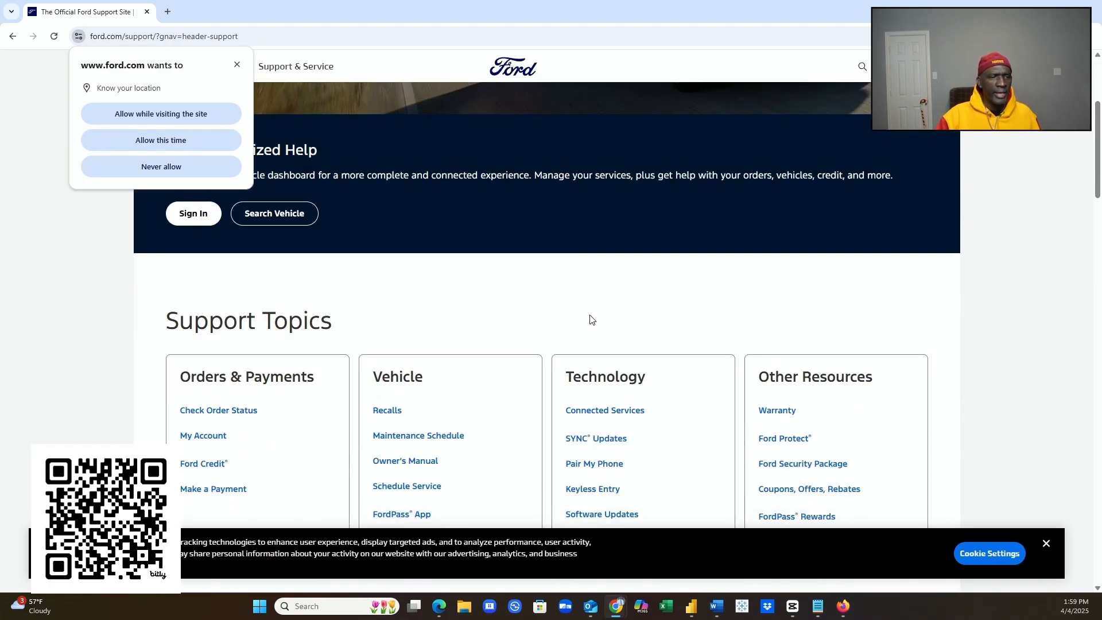
scroll(593, 321, "down", 2)
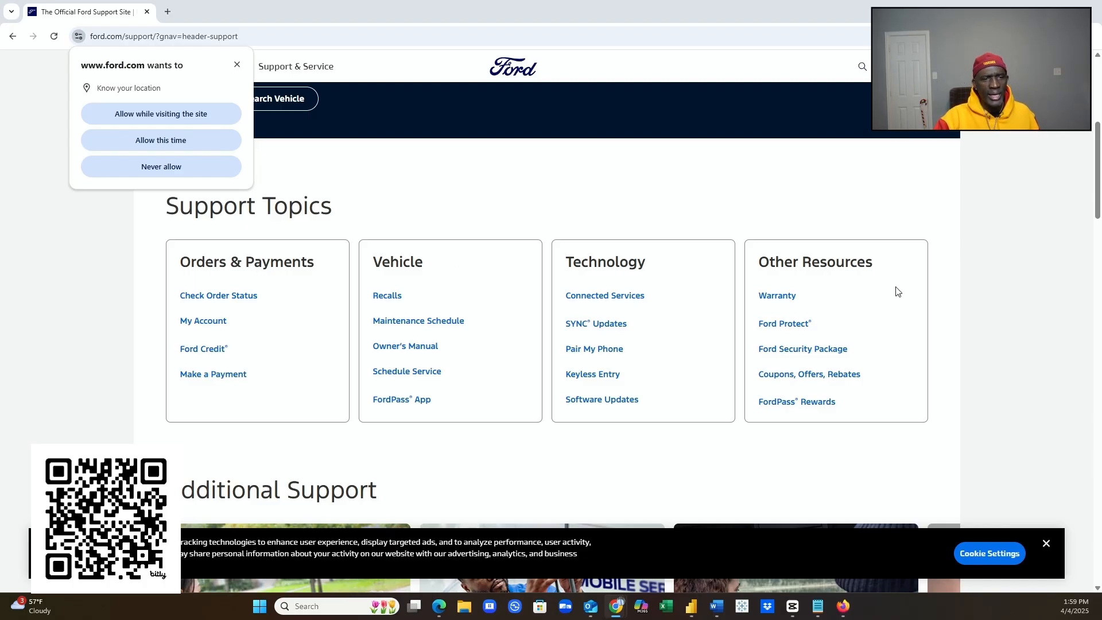
scroll(838, 277, "down", 5)
scroll(833, 282, "down", 3)
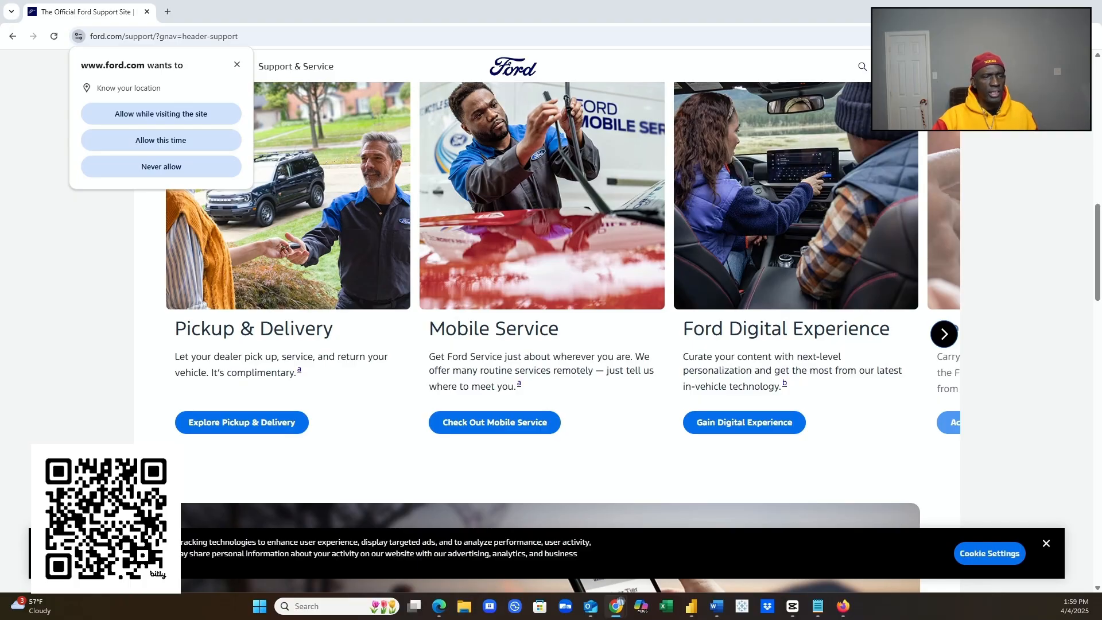
scroll(485, 352, "down", 2)
scroll(482, 352, "down", 10)
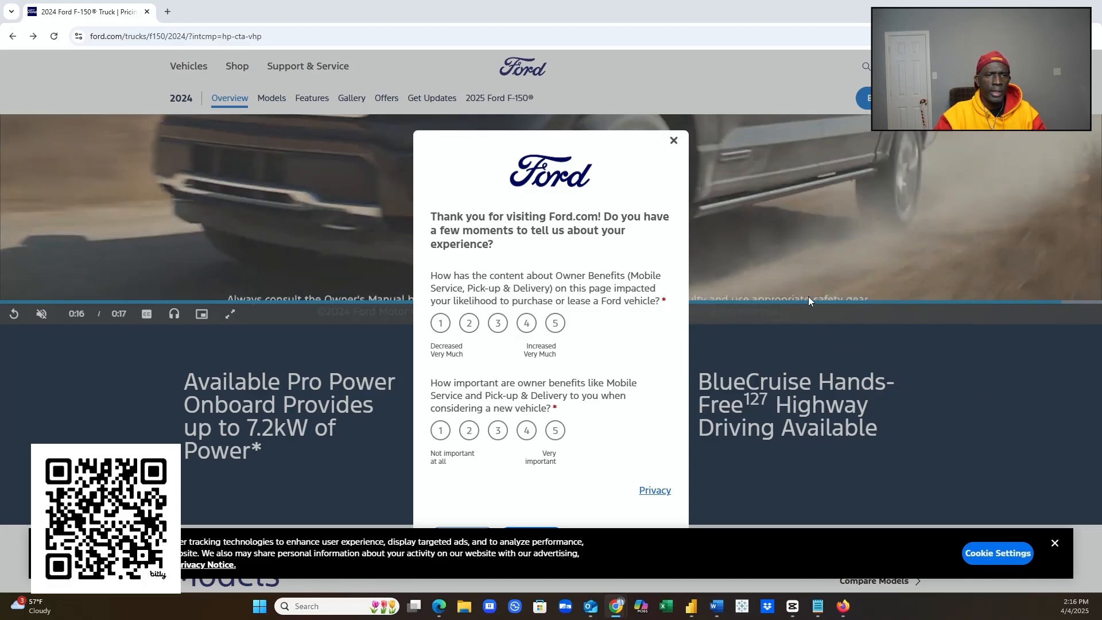
- Dismiss the visitor feedback survey shown over the F-150 page
left_click(673, 140)
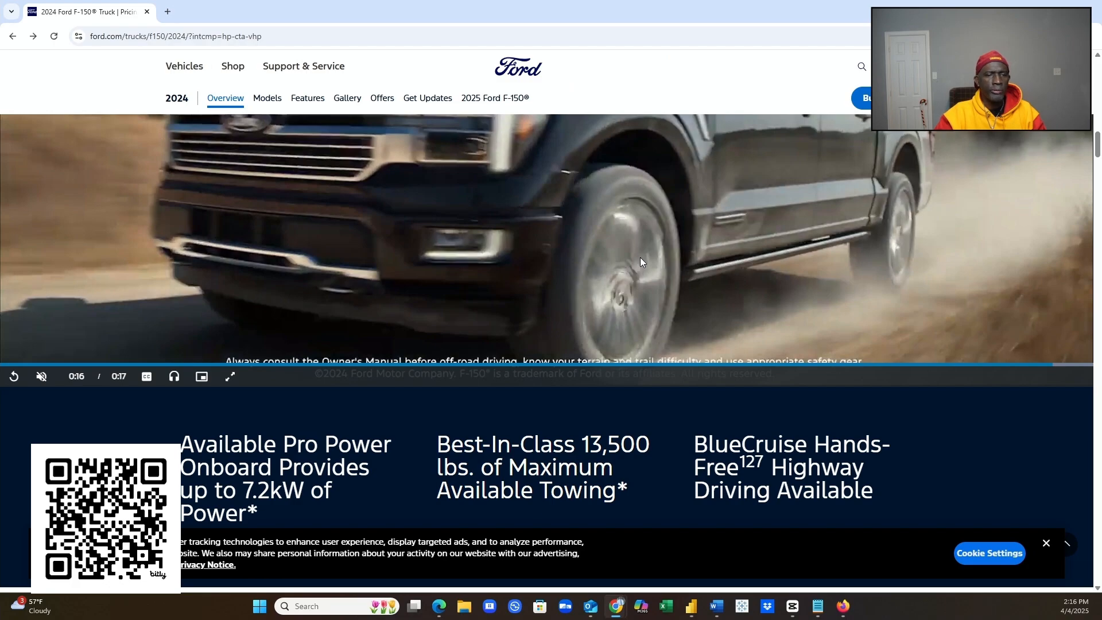
- Review the 2024 F-150 overview page from its highlights and 360 Colorizer through the gallery and awards to the footer links
scroll(724, 256, "down", 8)
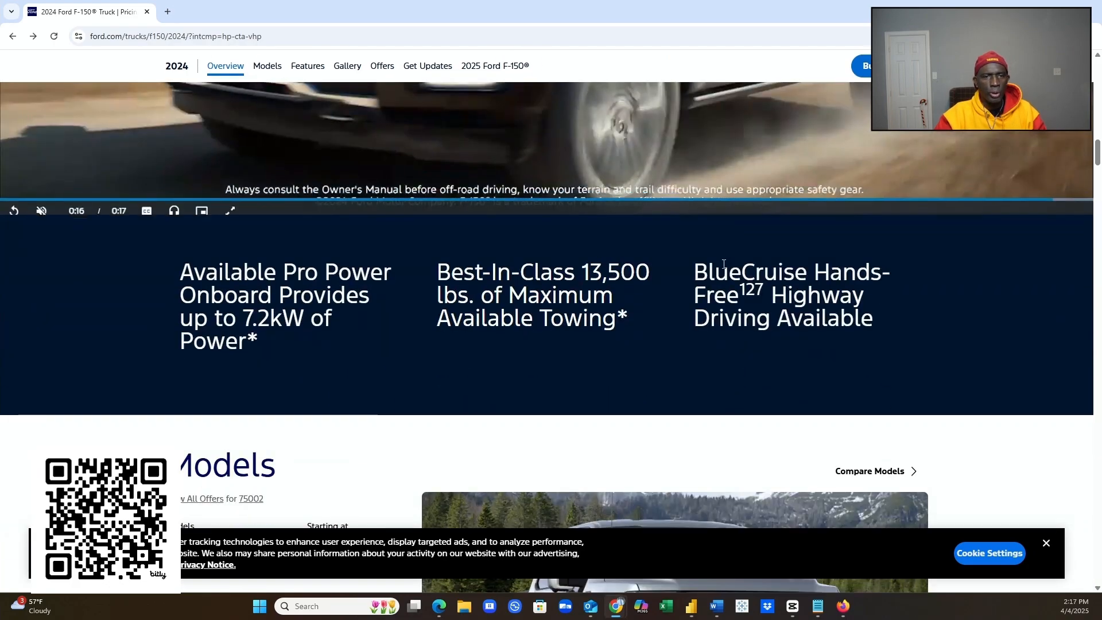
scroll(721, 268, "down", 20)
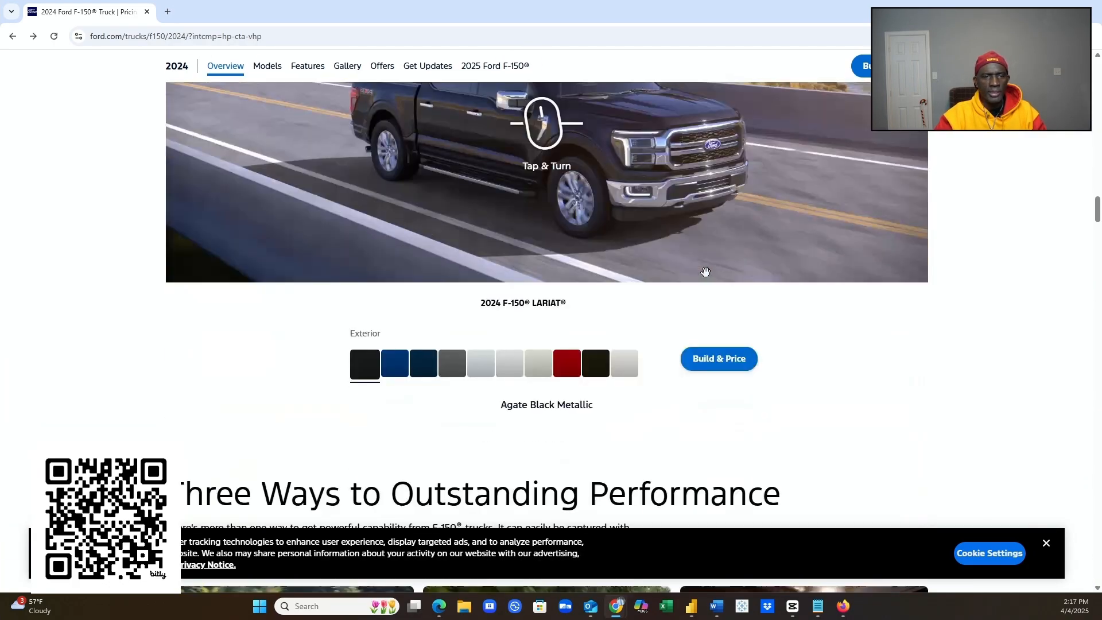
scroll(702, 275, "down", 6)
scroll(711, 270, "up", 20)
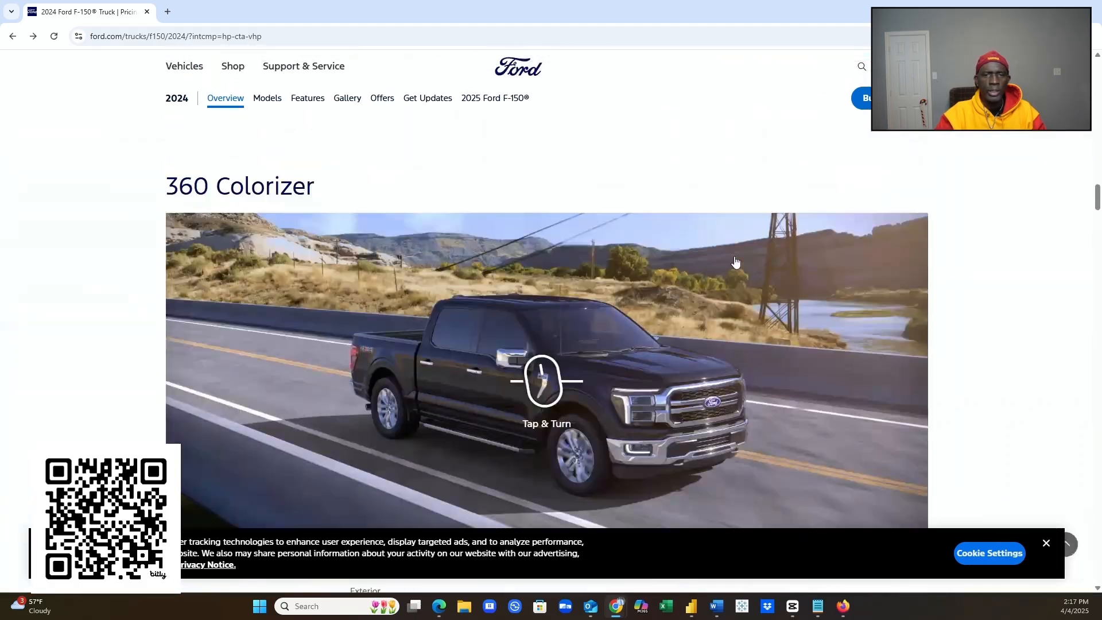
scroll(733, 257, "up", 10)
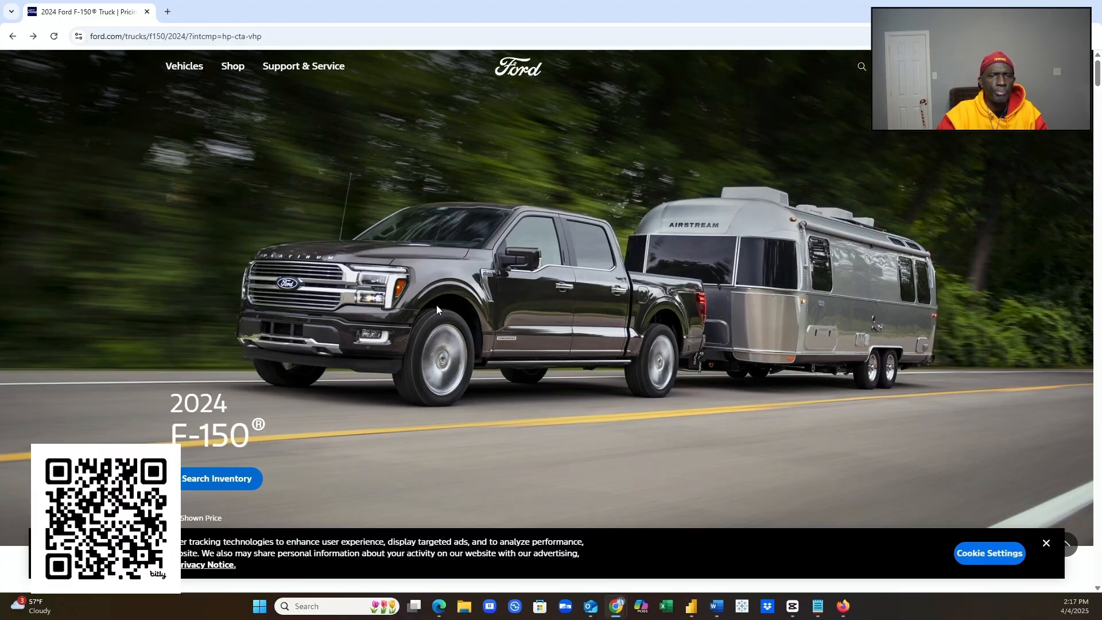
scroll(560, 332, "down", 20)
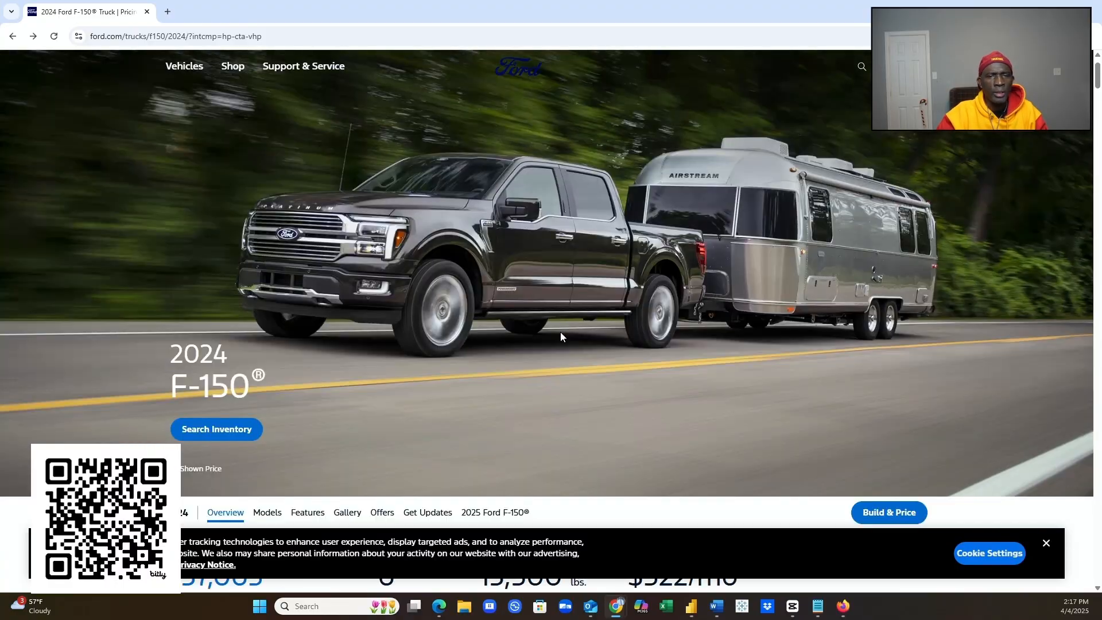
scroll(586, 322, "down", 20)
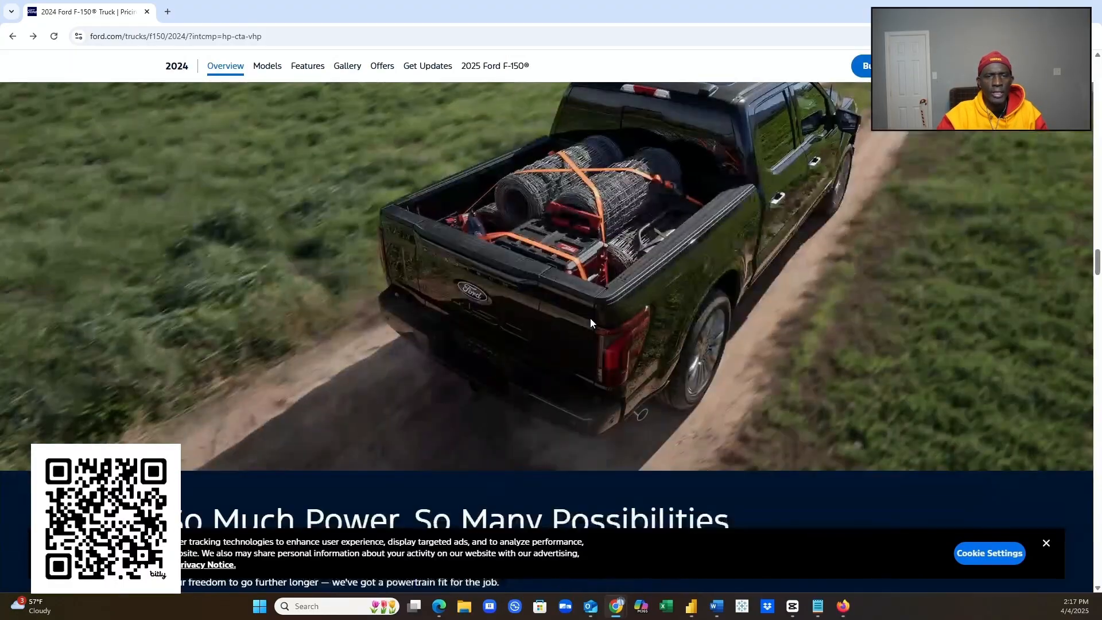
scroll(585, 316, "down", 20)
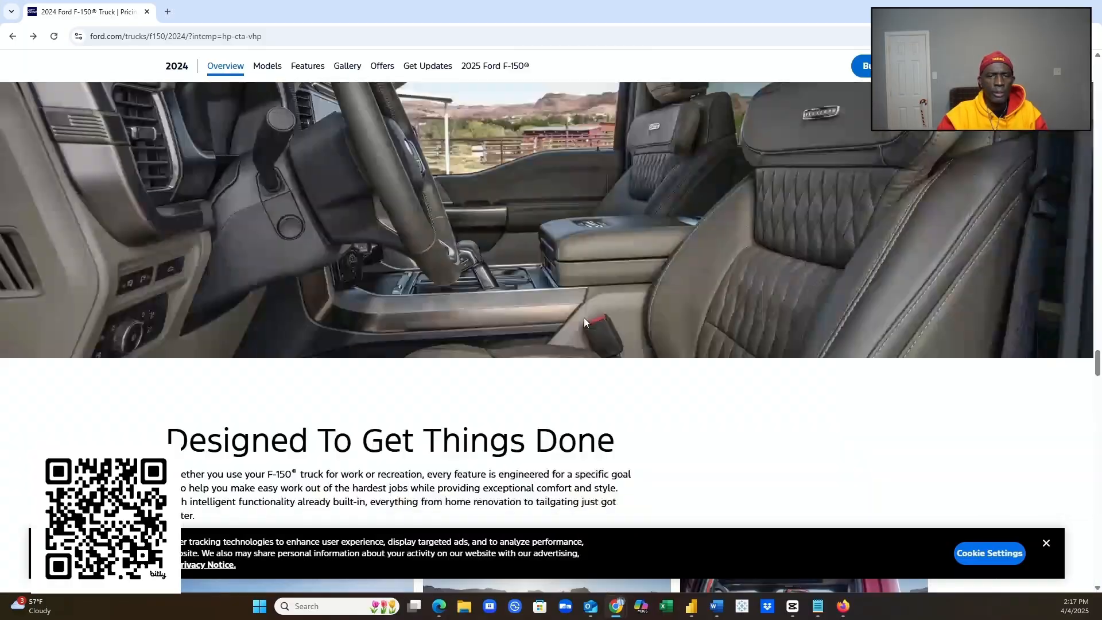
scroll(553, 337, "down", 20)
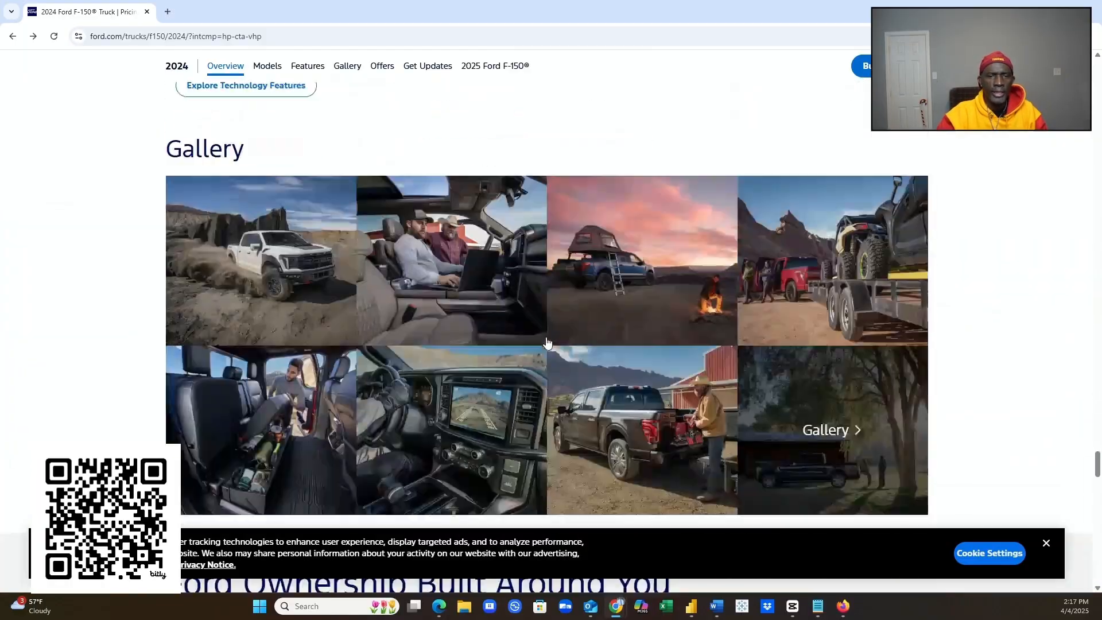
scroll(536, 366, "down", 15)
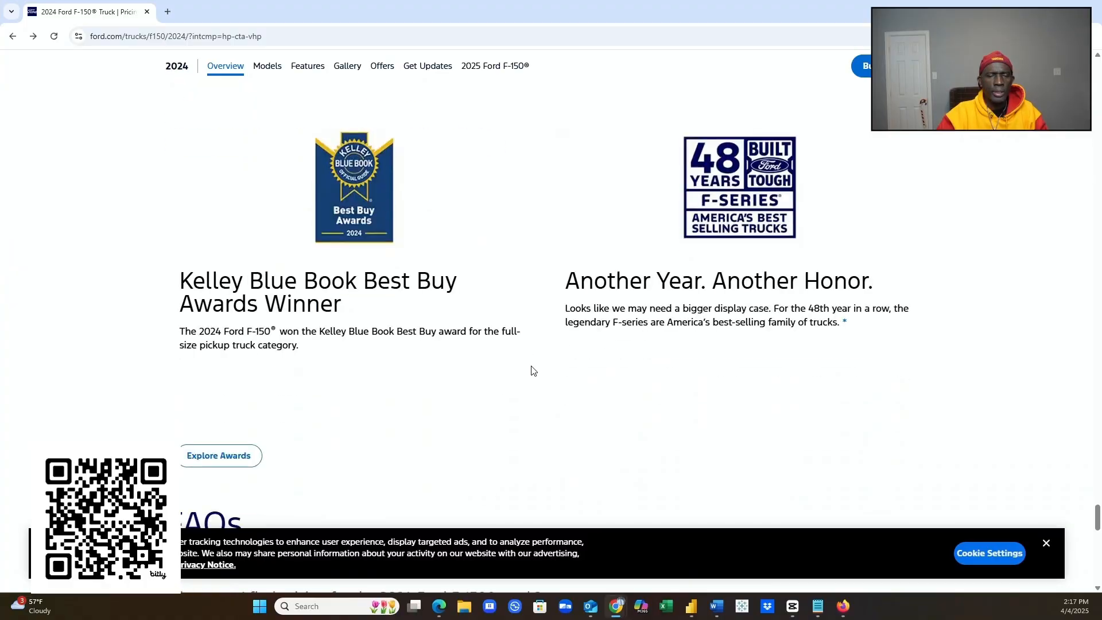
scroll(525, 383, "down", 4)
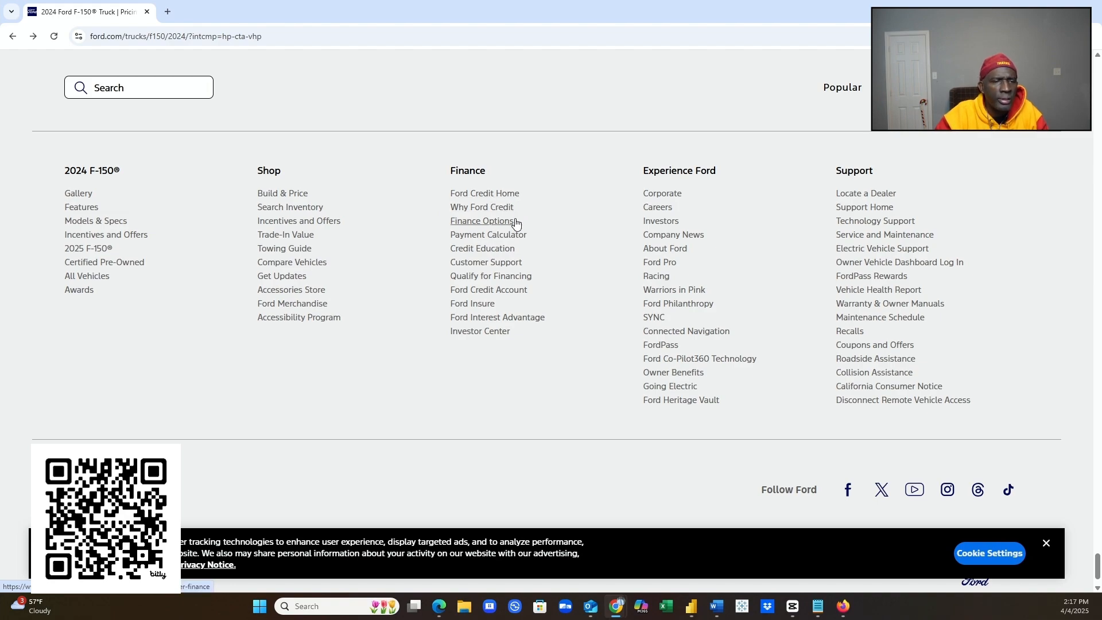
- Open the Ford Credit Investor Center from the footer's Finance links and review its investor topic cards
left_click(480, 331)
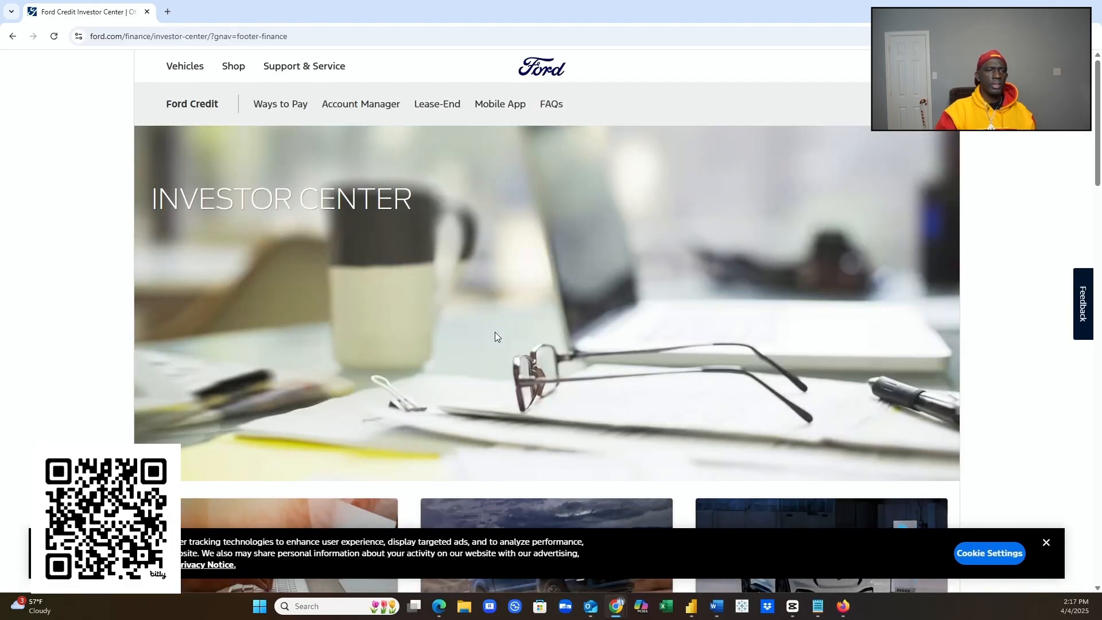
scroll(497, 325, "down", 3)
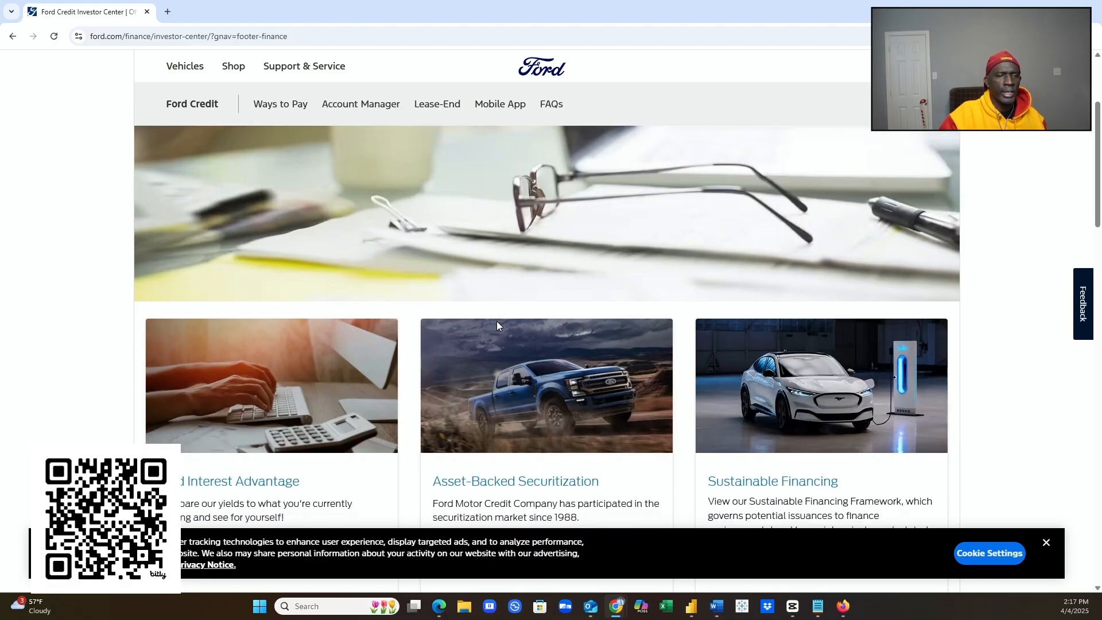
scroll(497, 326, "down", 1)
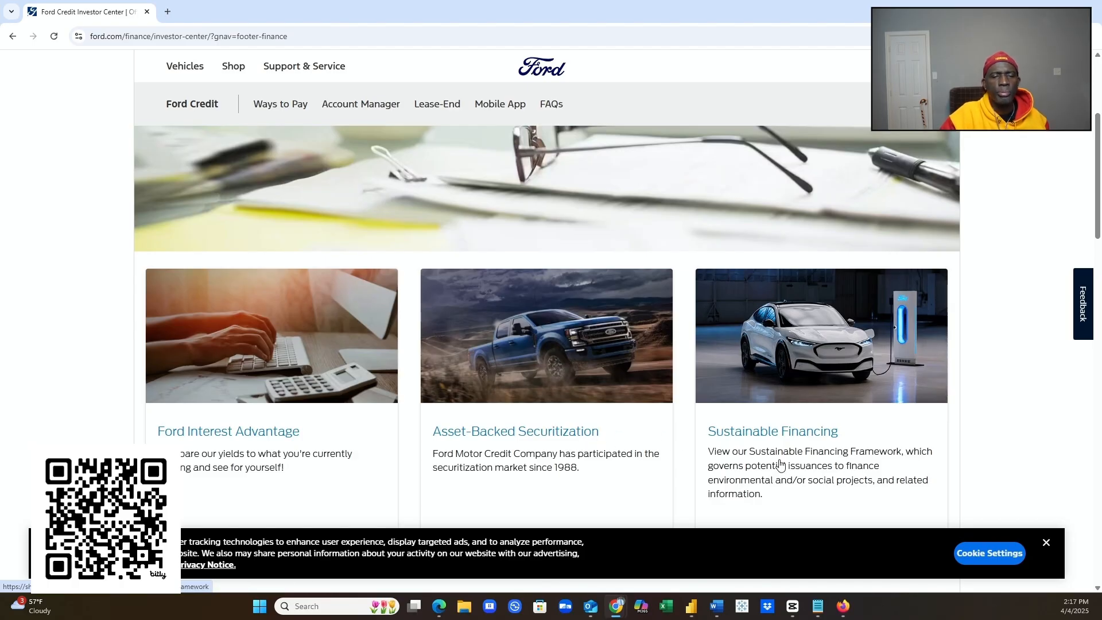
scroll(779, 463, "down", 5)
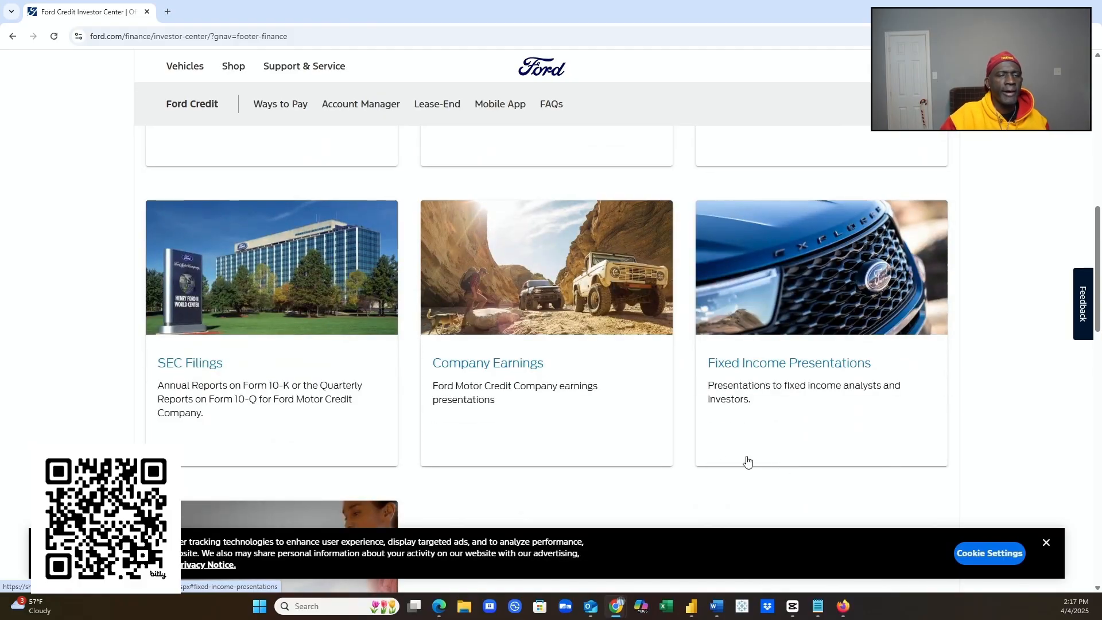
- Open Company Earnings from the Investor Center and look through the site map and footer of the shareholder page
left_click(498, 374)
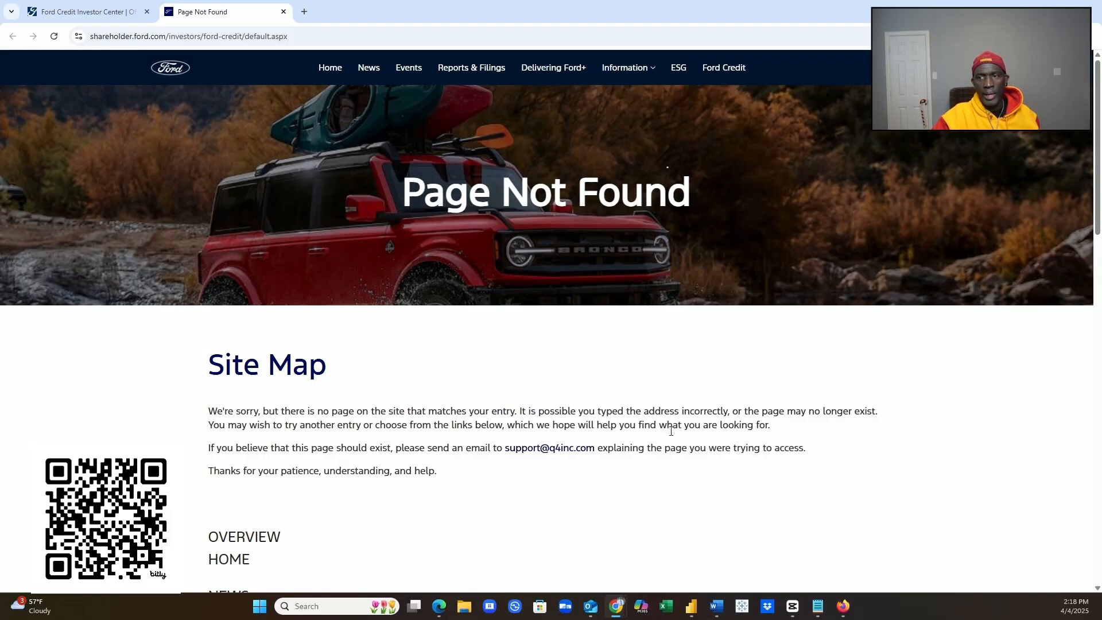
scroll(496, 465, "down", 3)
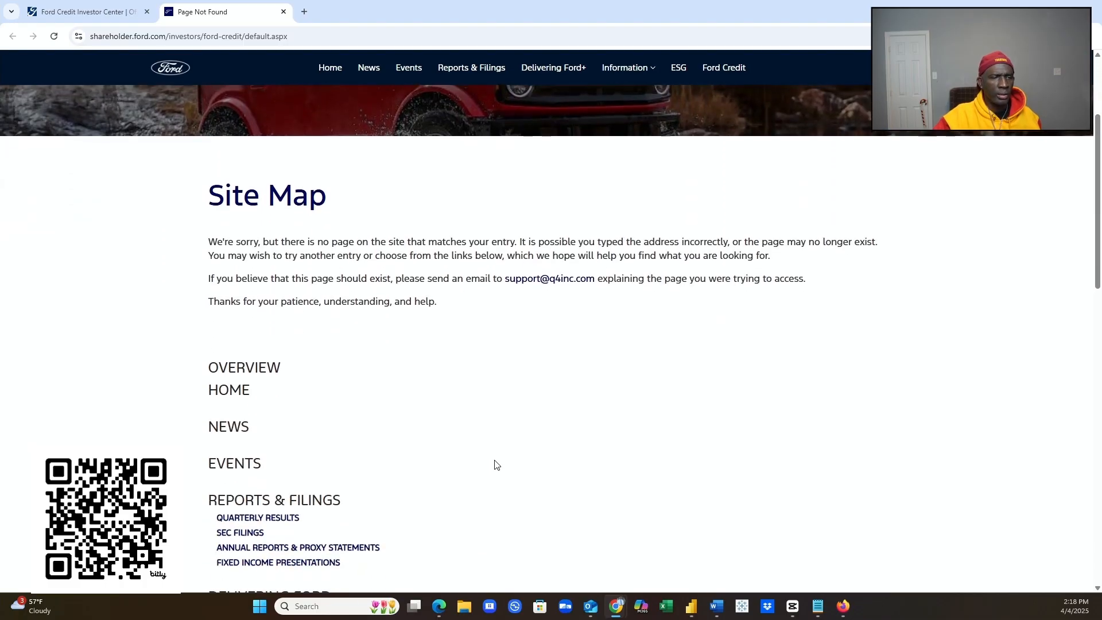
scroll(497, 465, "down", 3)
scroll(494, 461, "down", 6)
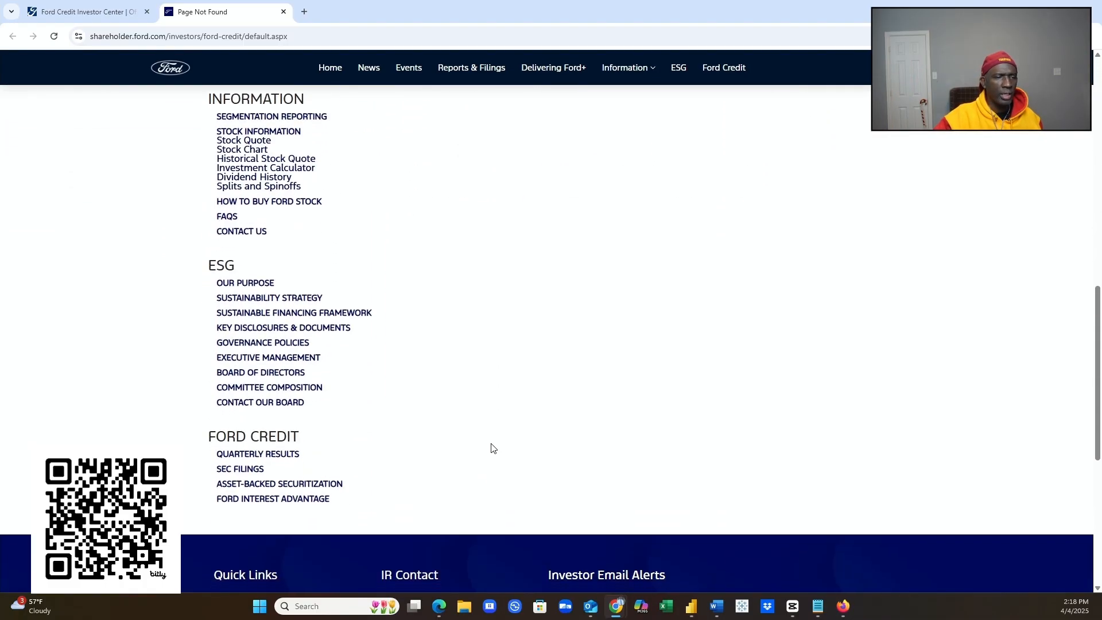
scroll(491, 445, "up", 12)
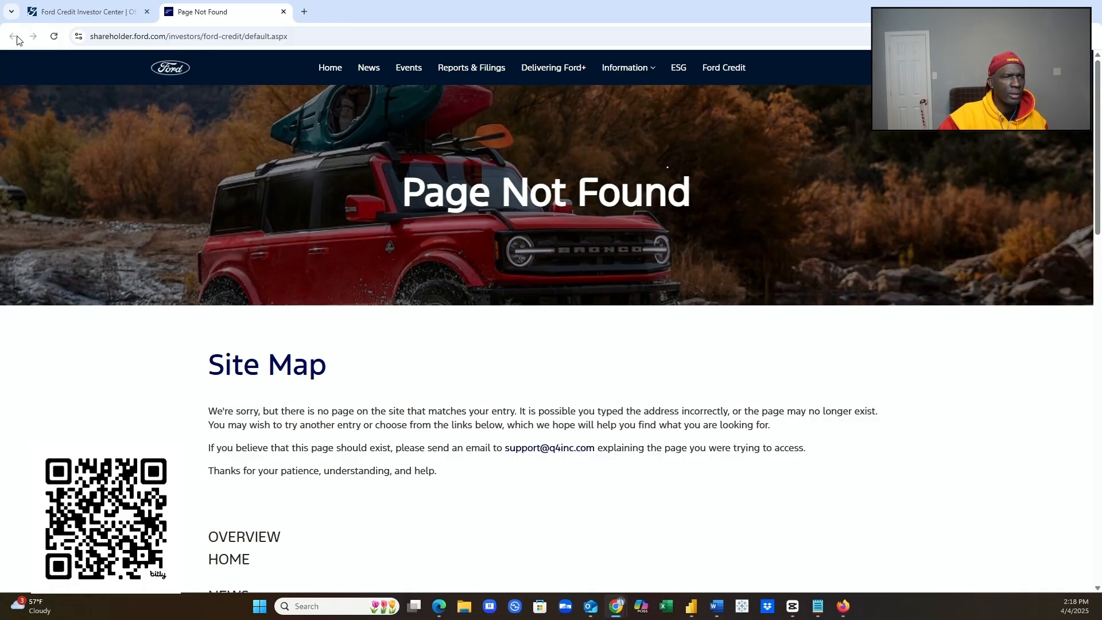
scroll(329, 342, "down", 15)
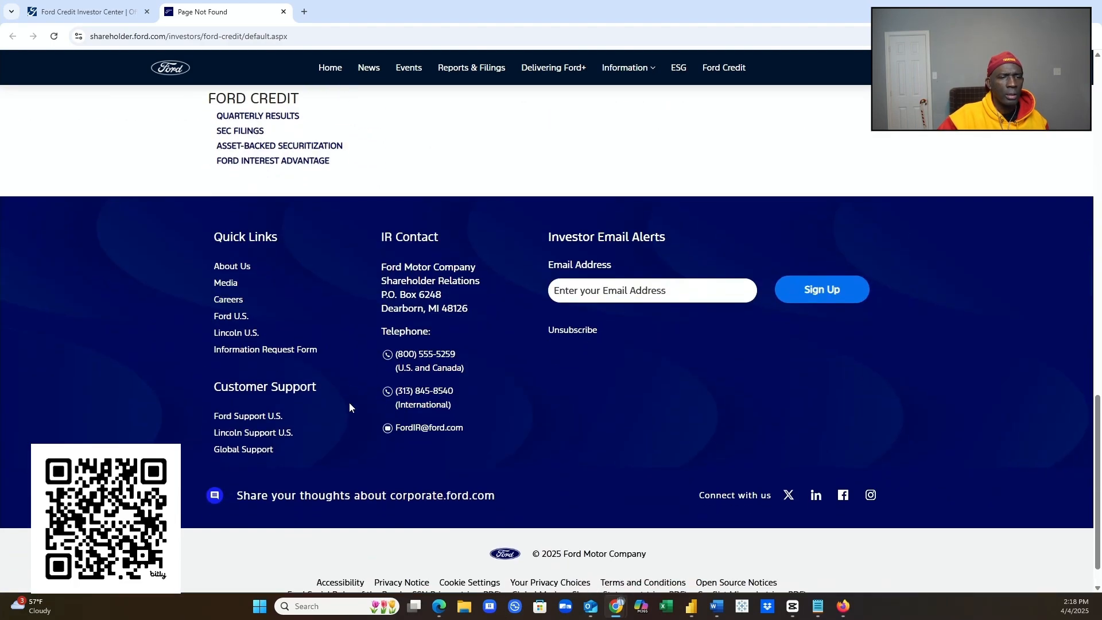
scroll(361, 402, "up", 15)
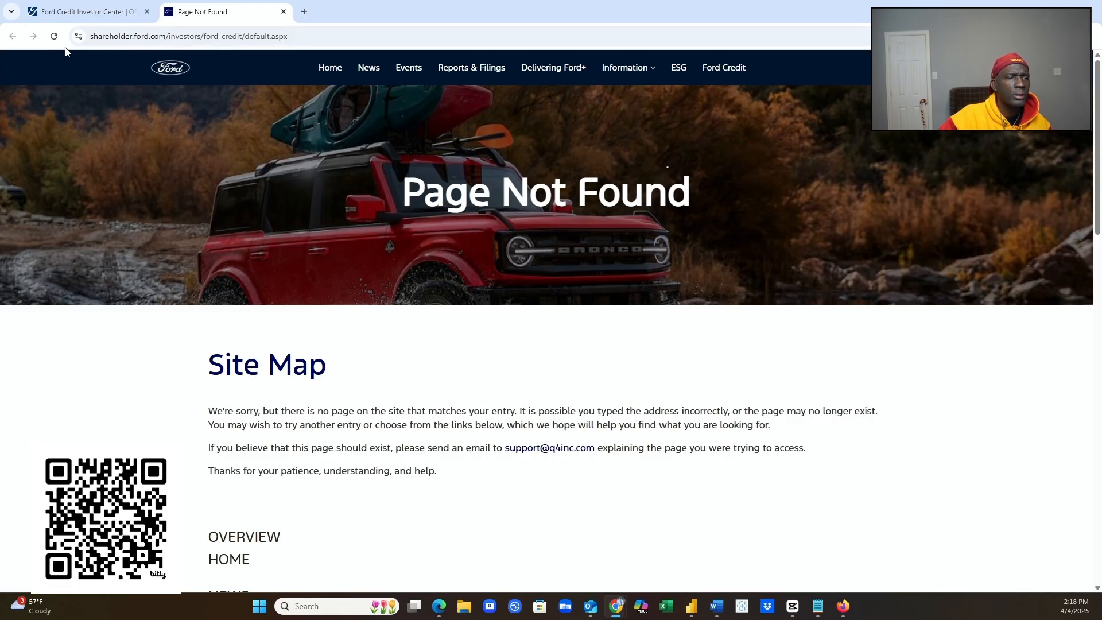
- Go to the shareholder site's Home page and review its resource cards, Video Gallery and footer contact section
left_click(123, 35)
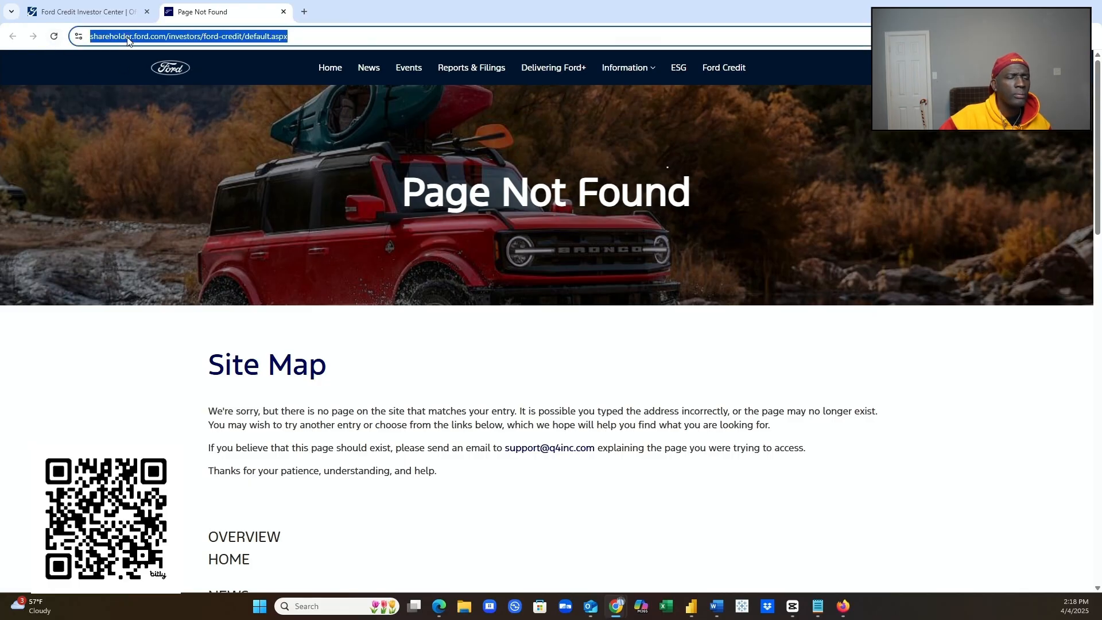
left_click(330, 68)
scroll(458, 331, "down", 6)
scroll(458, 331, "down", 15)
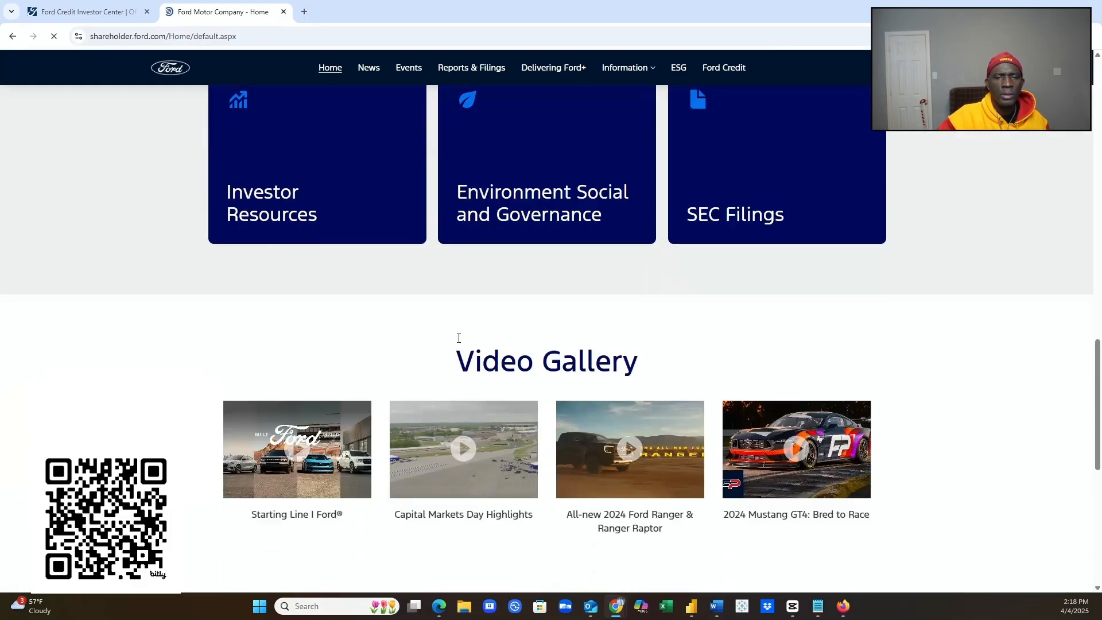
scroll(457, 385, "up", 5)
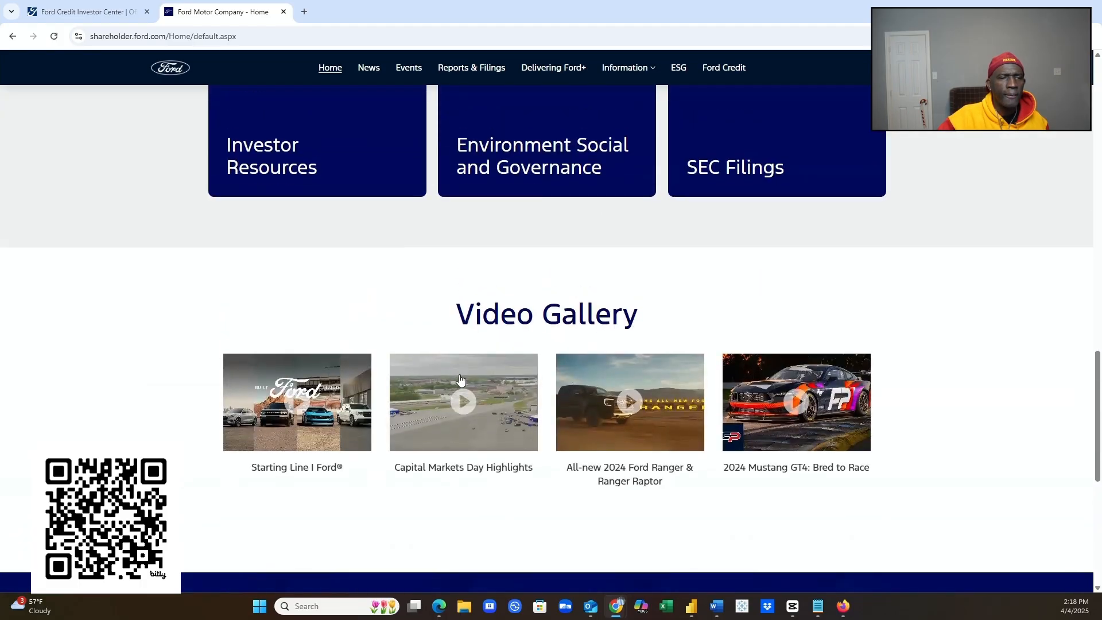
scroll(453, 388, "down", 5)
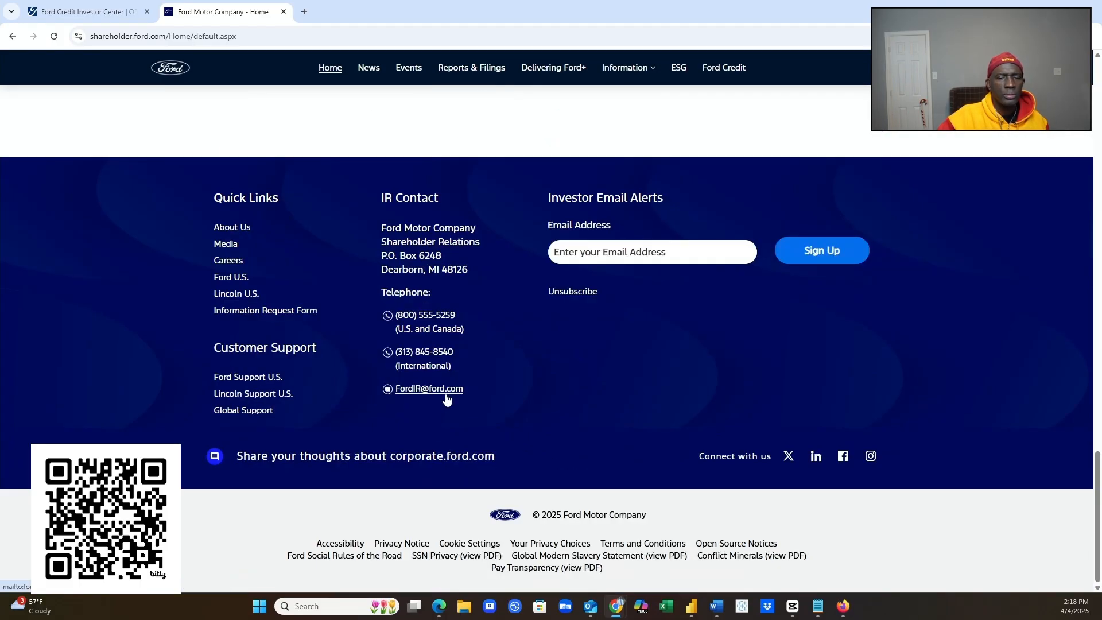
scroll(402, 275, "up", 6)
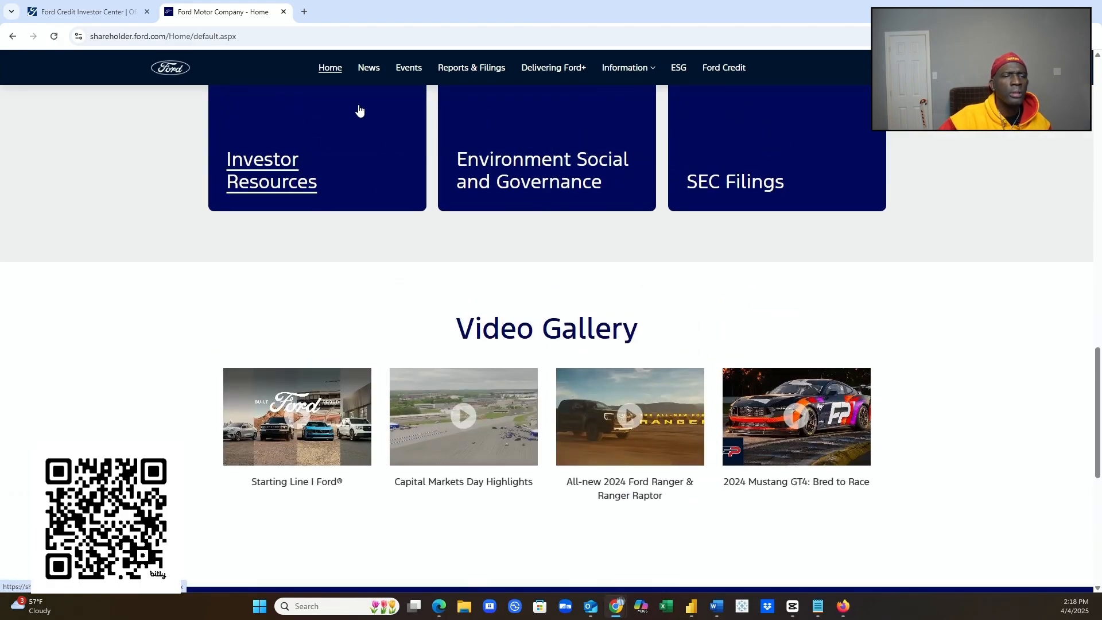
- Open Reports & Filings on the shareholder site and filter the 2025 SEC filings to Annual Filings
left_click(454, 69)
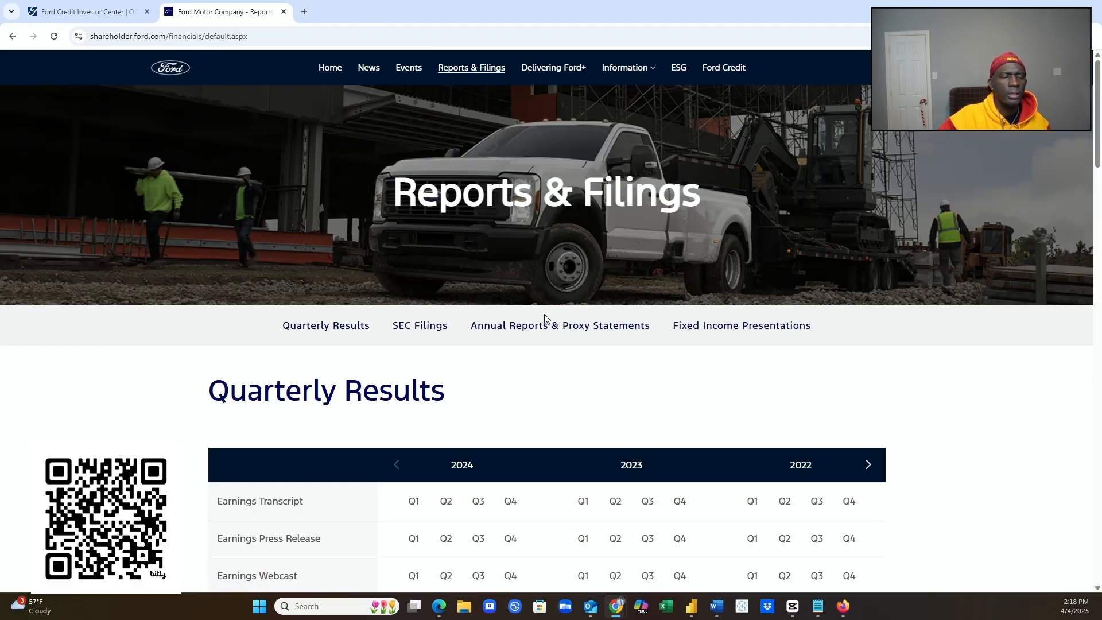
scroll(438, 433, "down", 8)
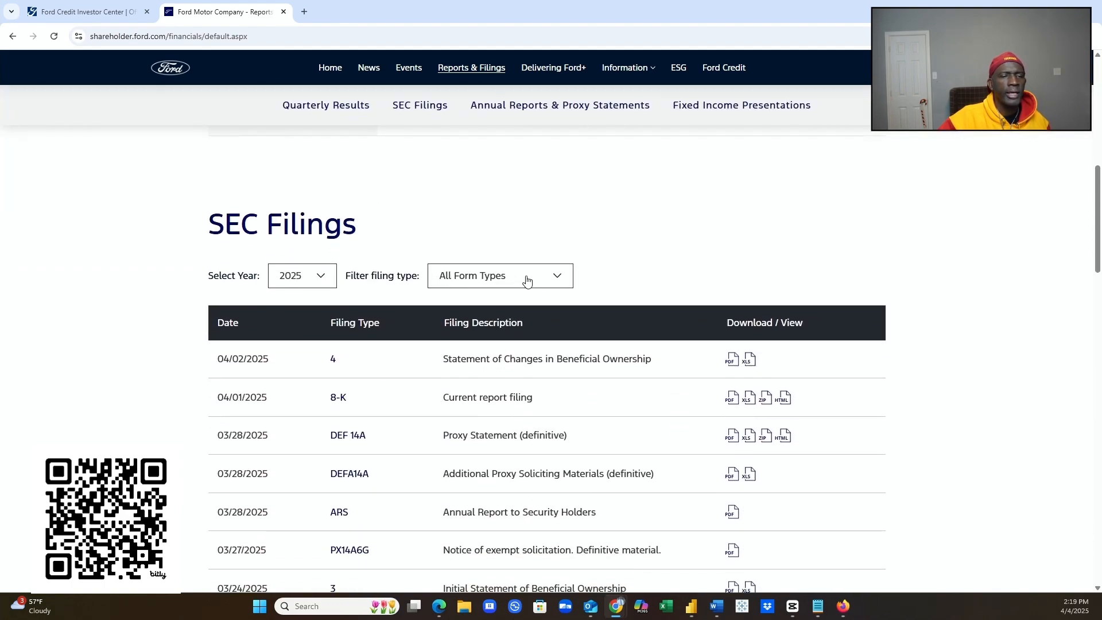
left_click(557, 281)
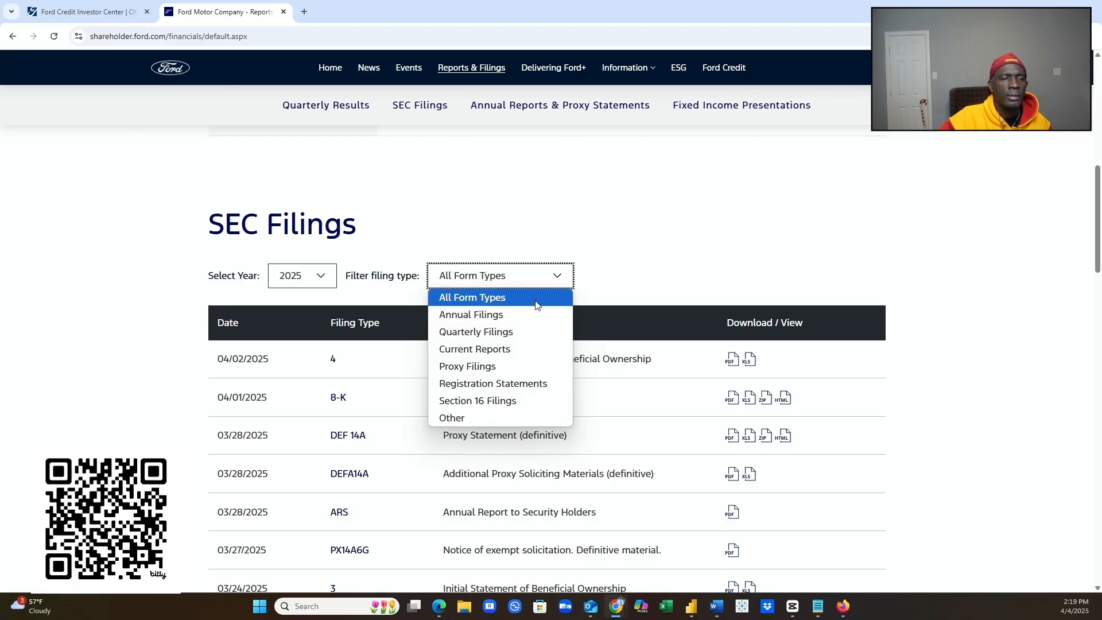
left_click(523, 314)
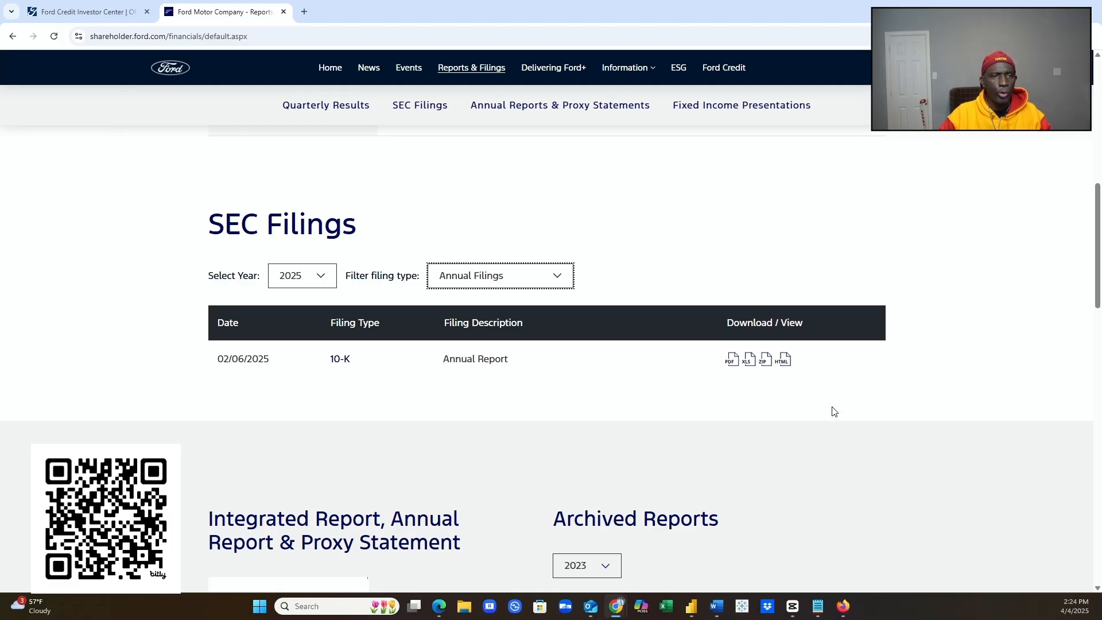
- Review the annual report downloads, Archived Reports and Fixed Income Presentations on the Reports & Filings page
scroll(831, 409, "down", 1)
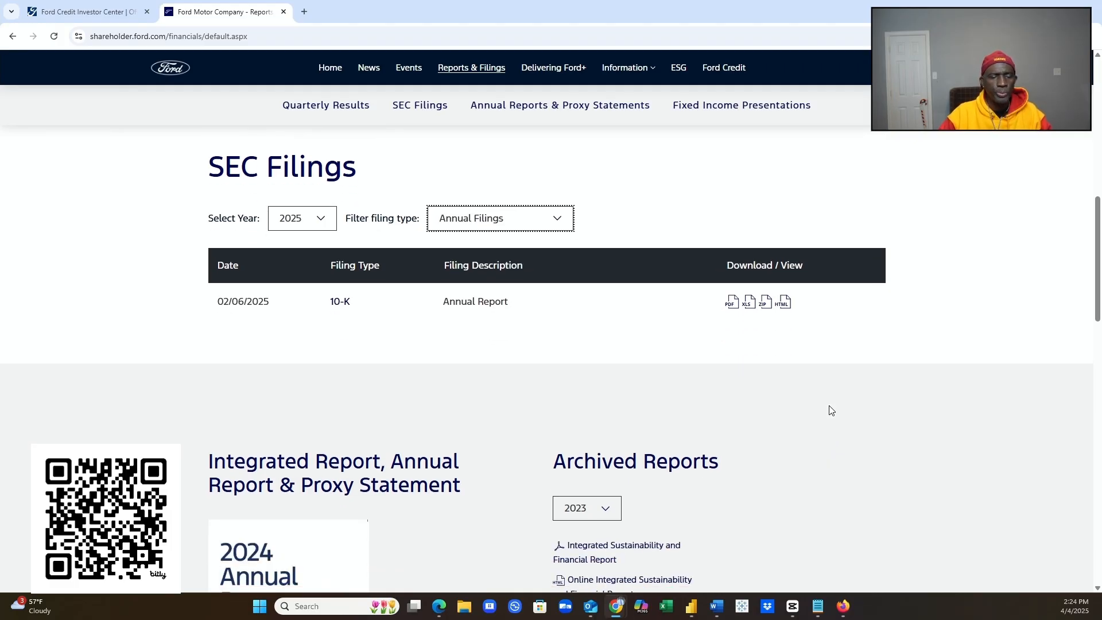
scroll(829, 410, "down", 6)
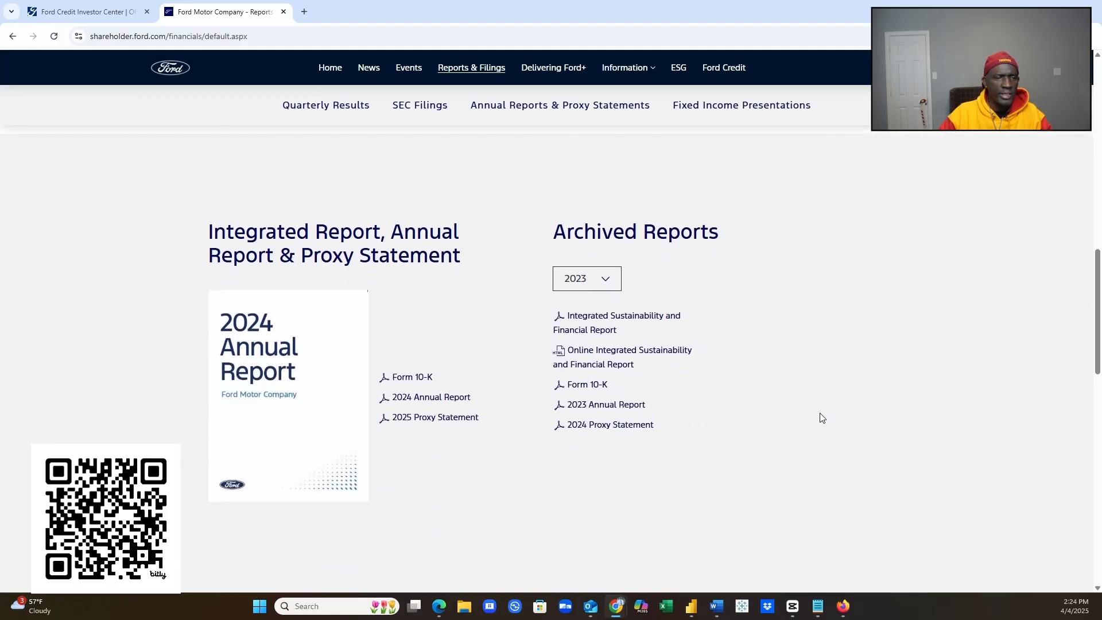
scroll(821, 418, "down", 1)
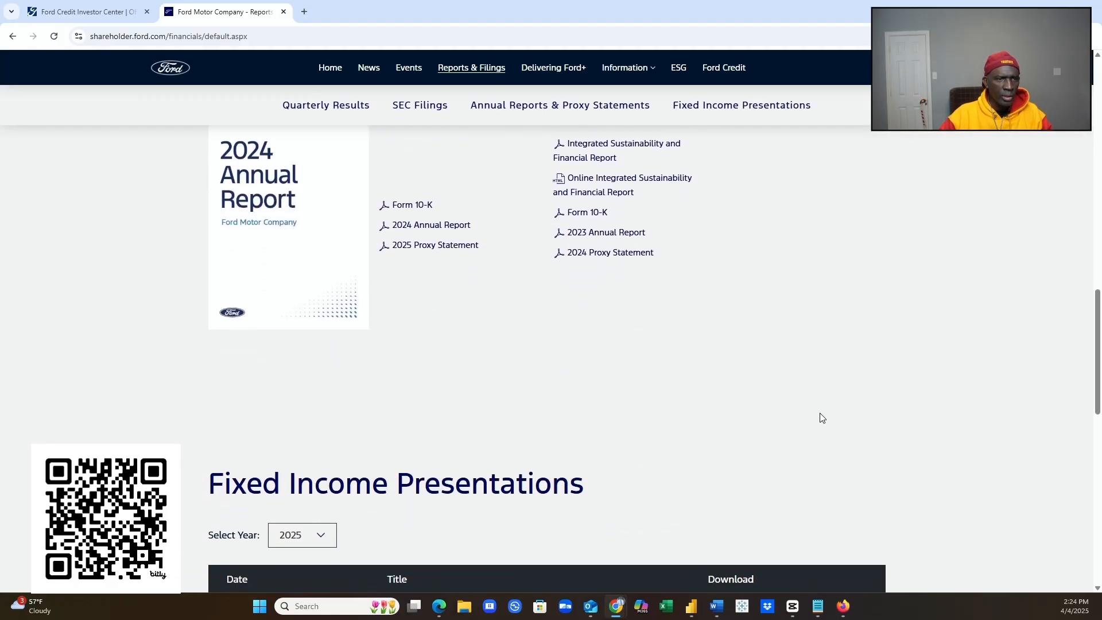
scroll(818, 419, "down", 3)
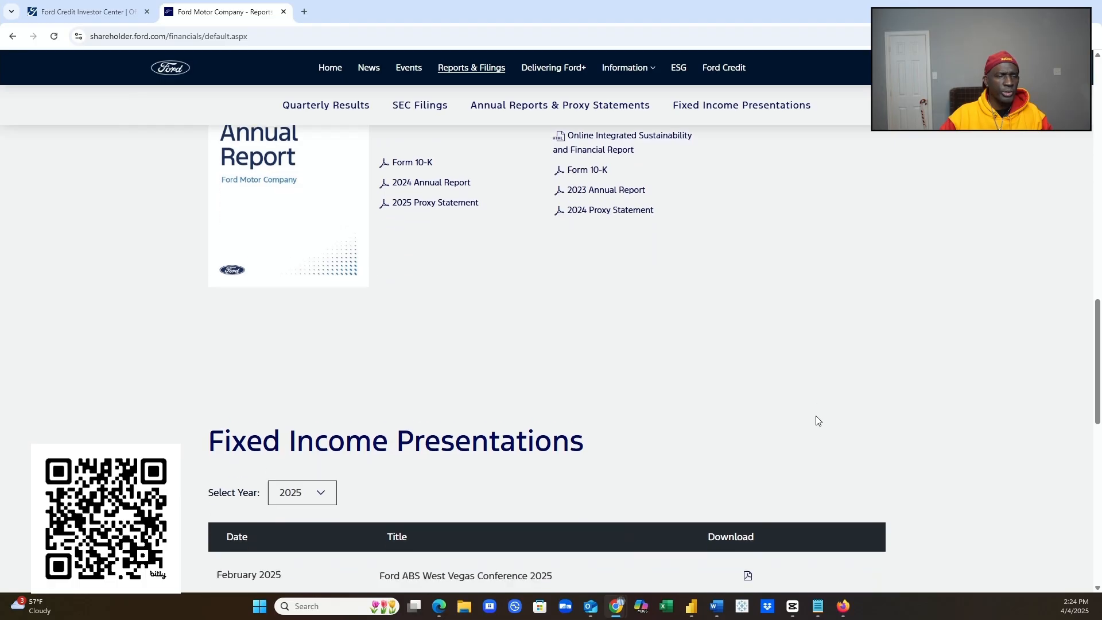
scroll(817, 423, "down", 2)
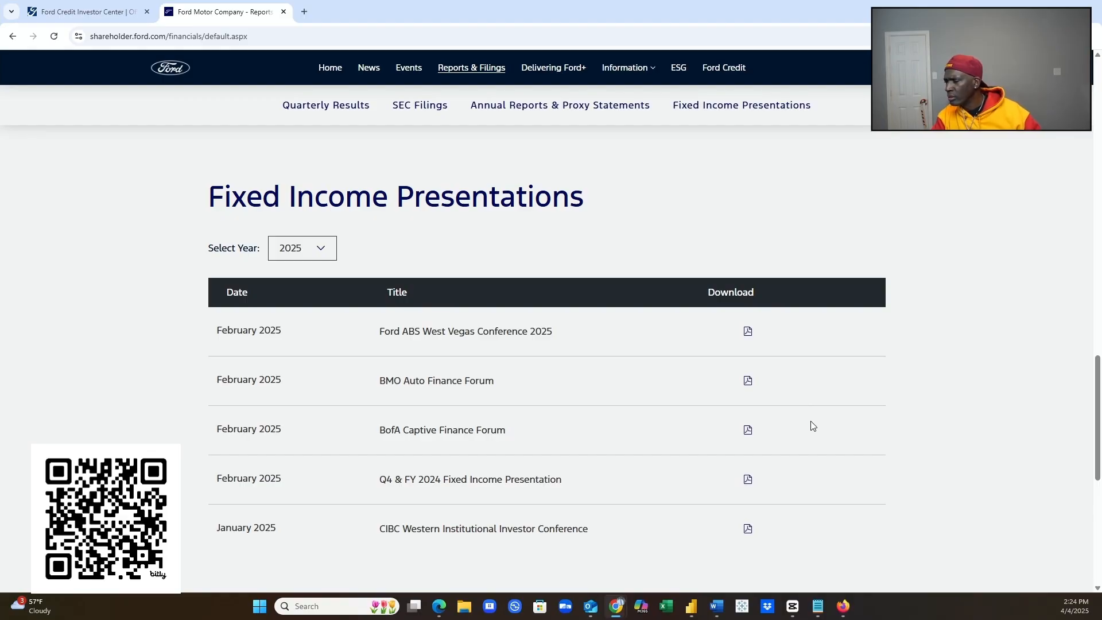
scroll(812, 418, "down", 5)
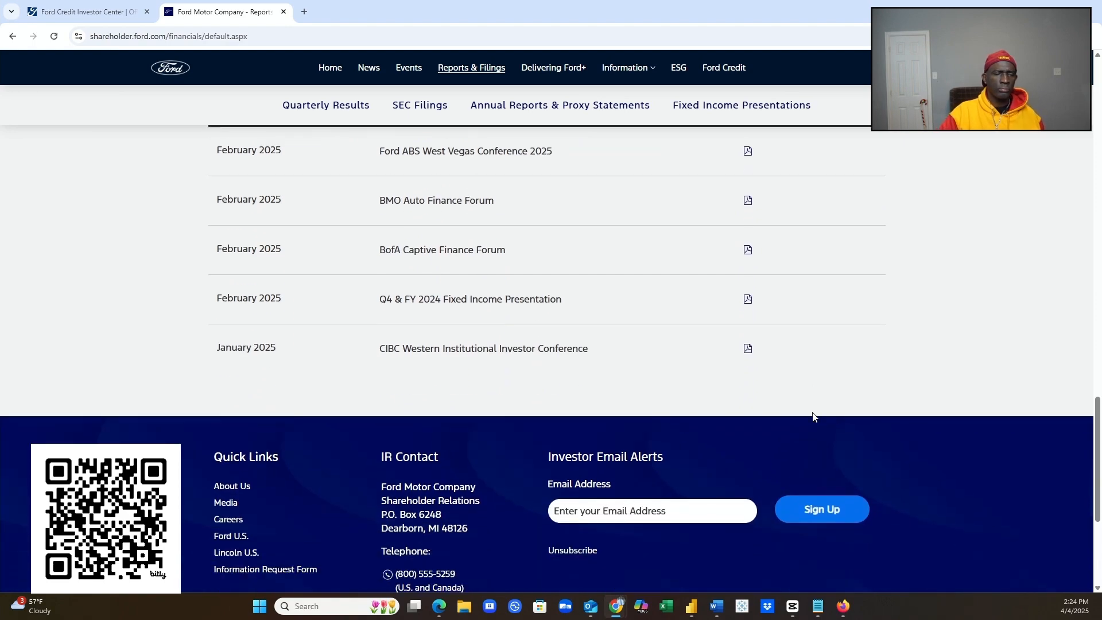
- Examine the Fixed Income Presentations list and the footer's quick links, contact details and email alerts on the Reports & Filings page
scroll(812, 414, "down", 2)
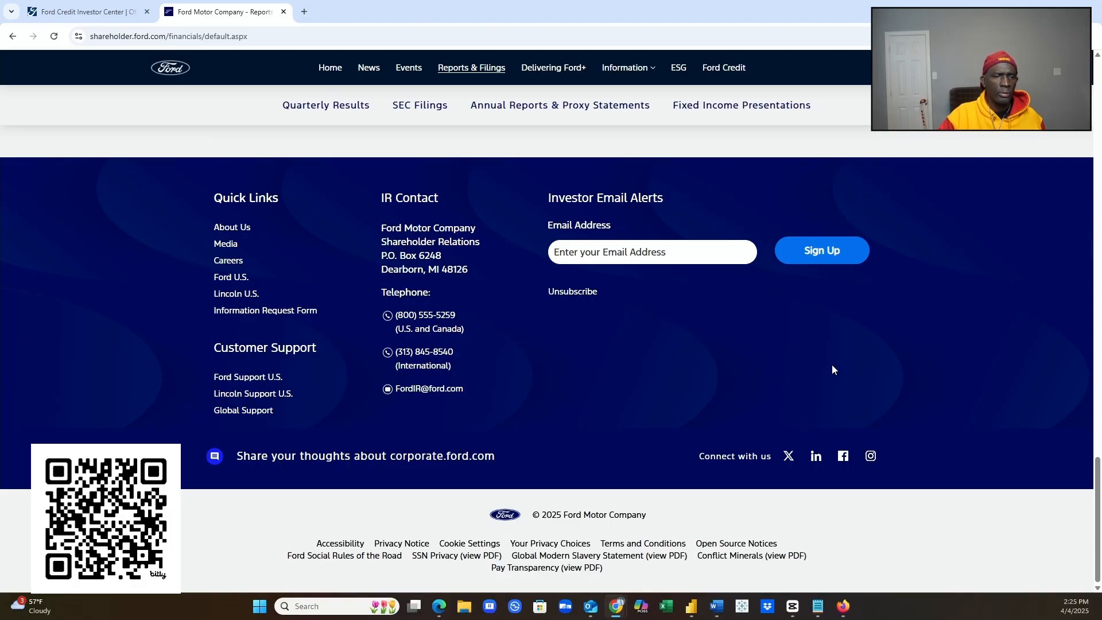
scroll(747, 397, "up", 2)
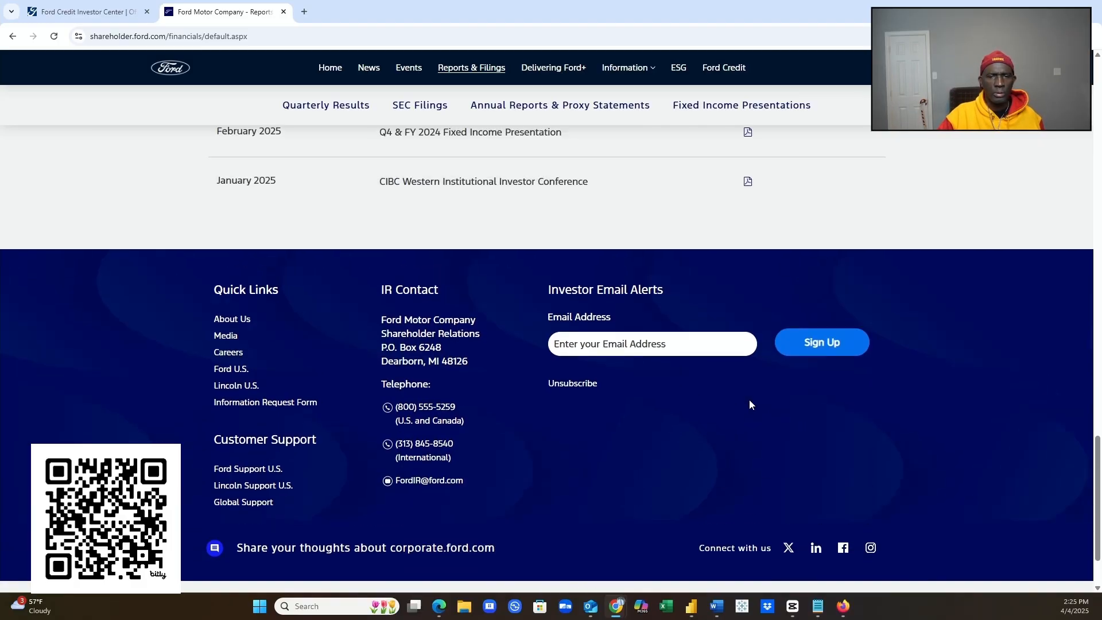
scroll(750, 402, "down", 2)
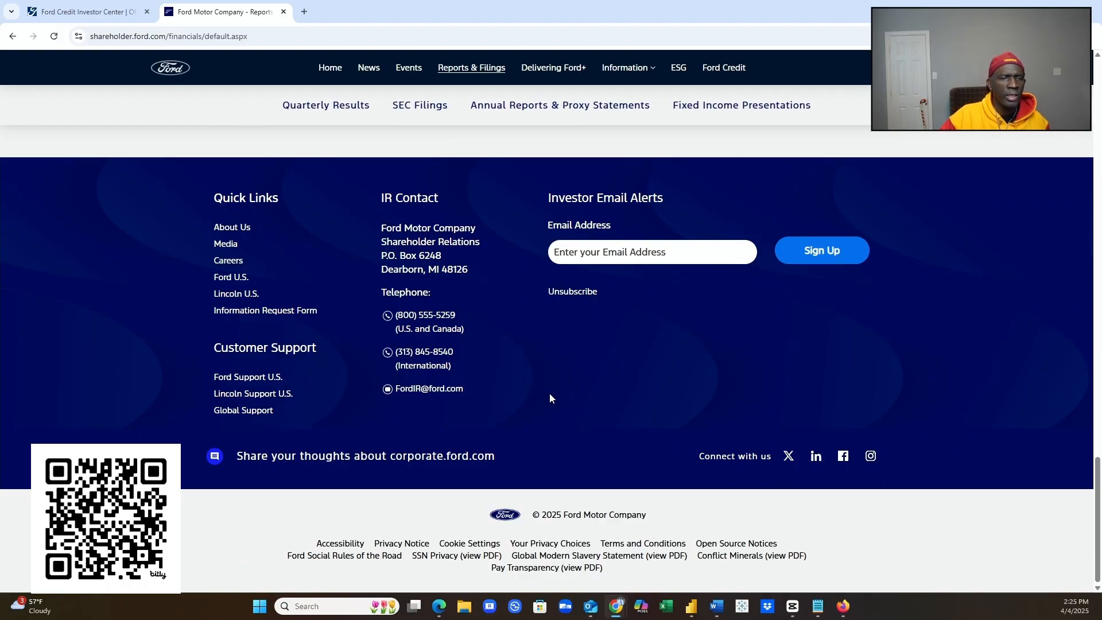
scroll(549, 394, "up", 7)
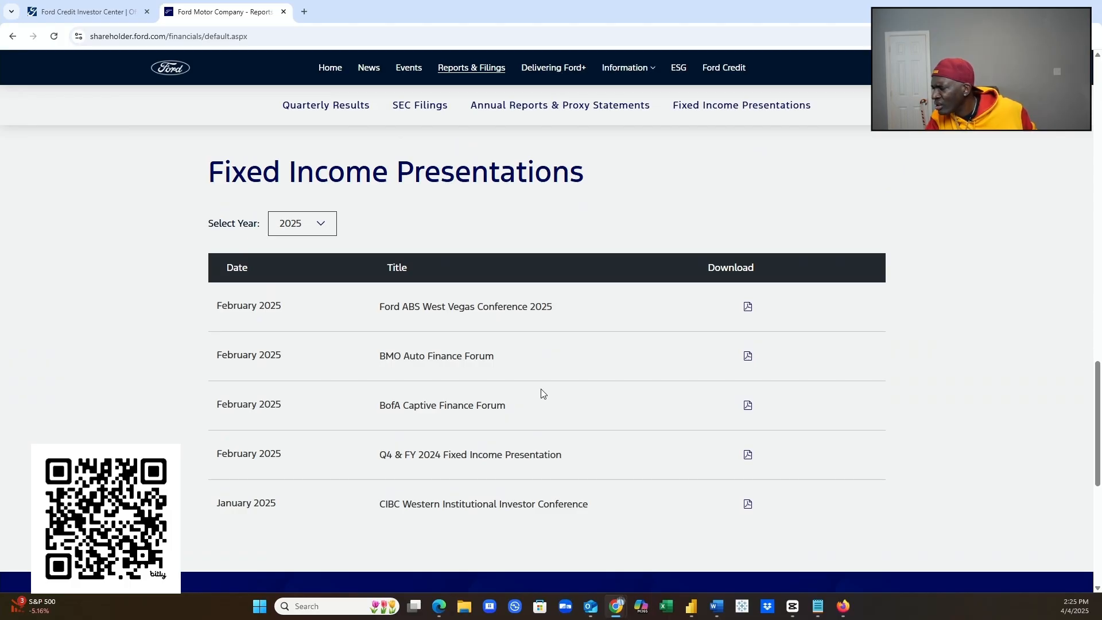
scroll(538, 370, "down", 6)
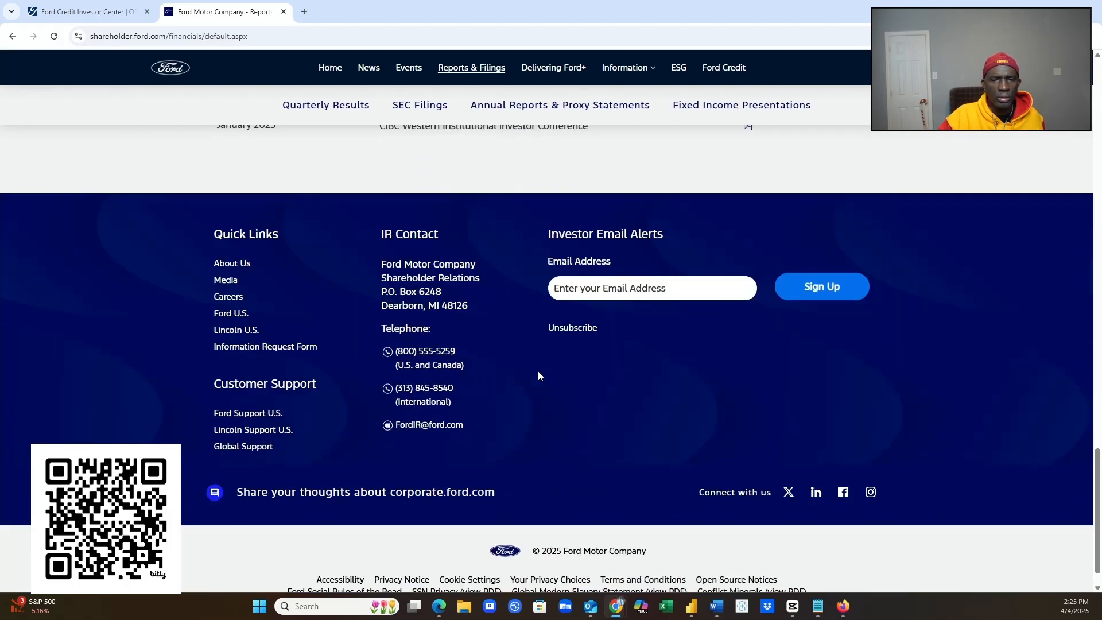
scroll(538, 370, "up", 8)
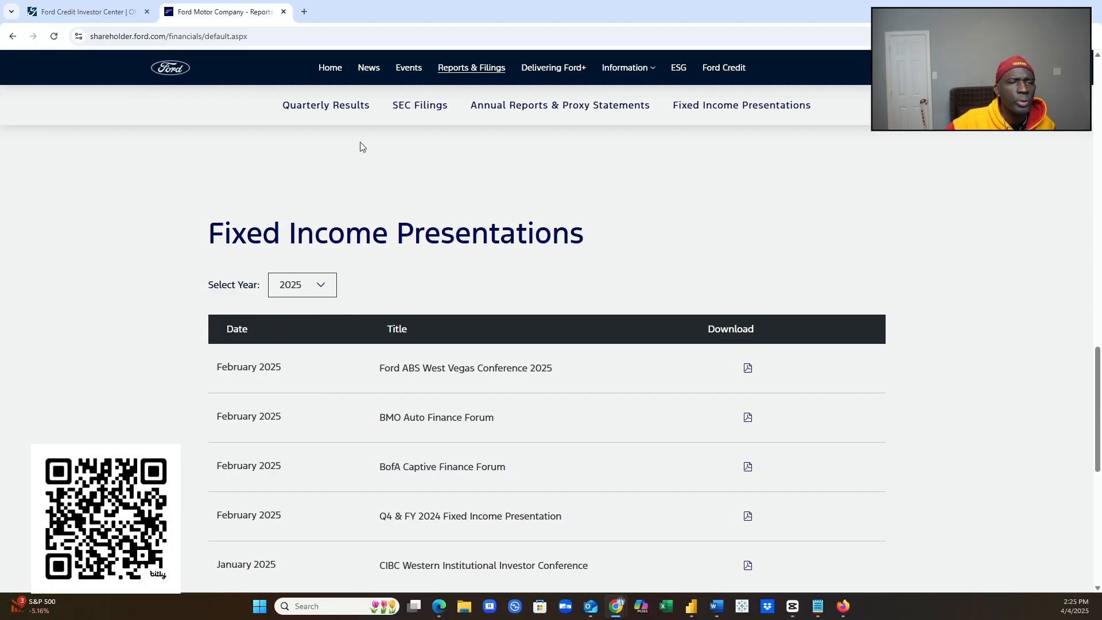
- Go to the SEC Filings section and open the Form 10-K PDF listed beside the 2024 Annual Report
left_click(422, 109)
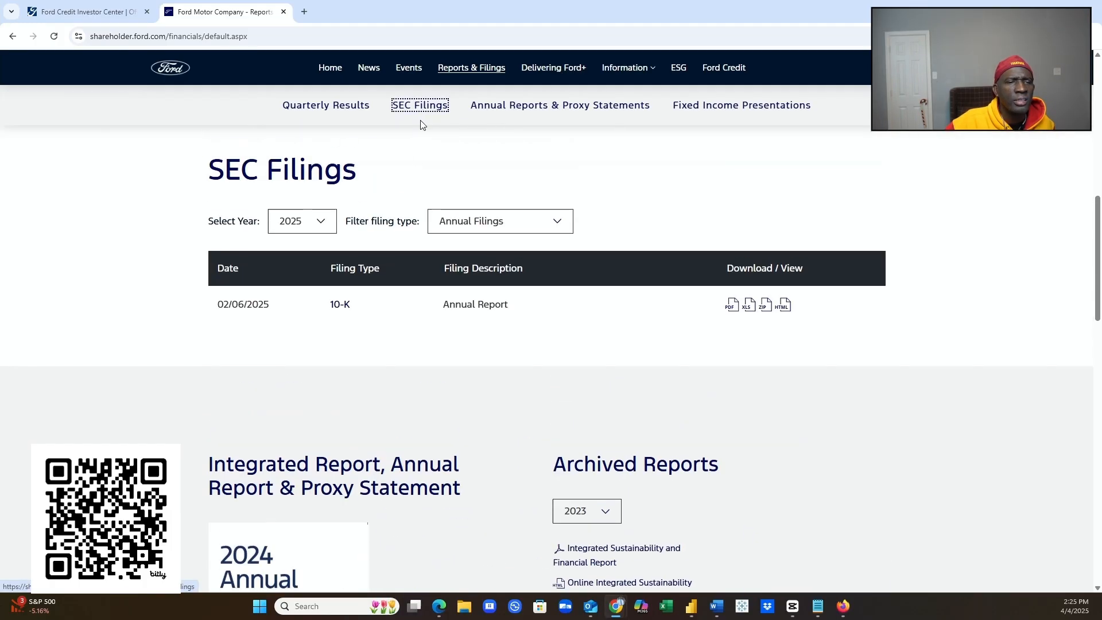
scroll(432, 246, "down", 3)
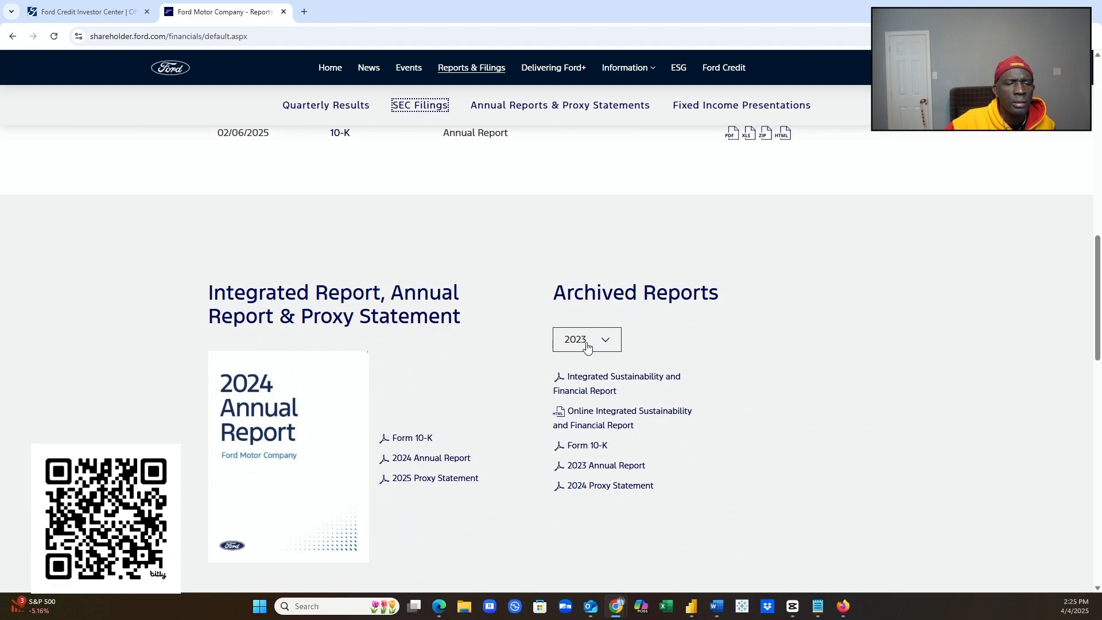
left_click(351, 445)
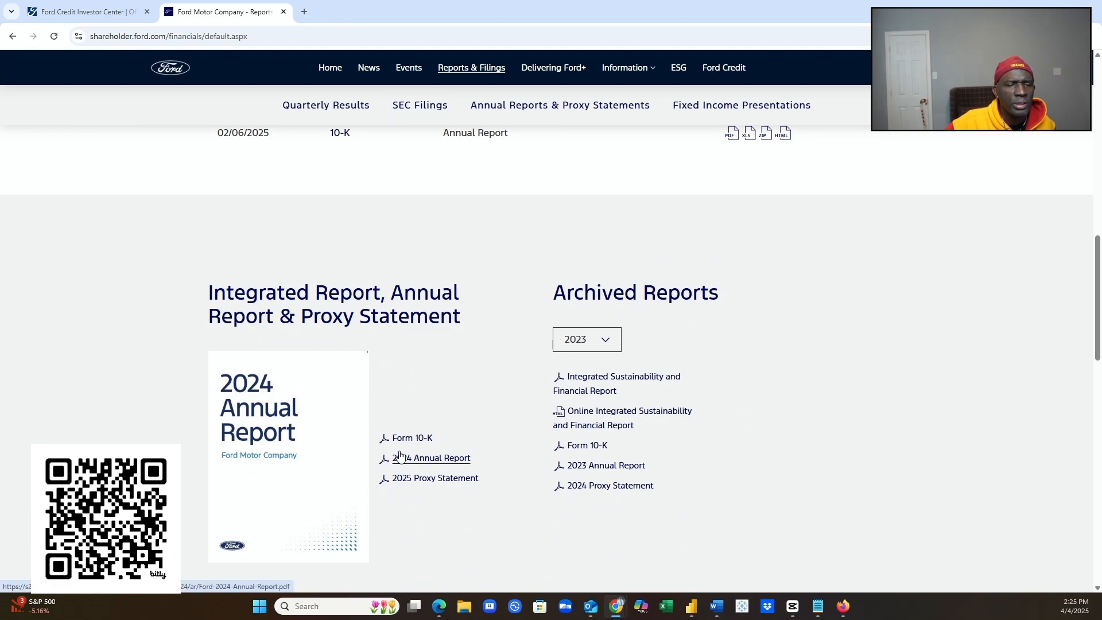
scroll(400, 456, "down", 2)
left_click(421, 327)
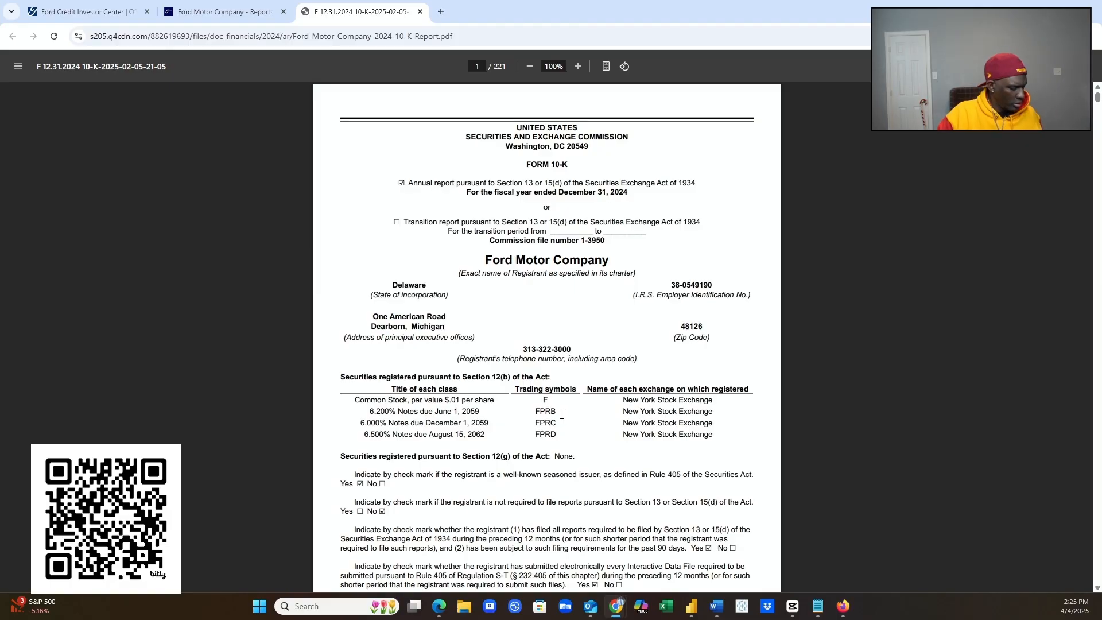
- Enlarge the Form 10-K to 201% and read its cover pages, including the outstanding shares and documents incorporated by reference
scroll(766, 560, "down", 3, "ctrl")
scroll(749, 536, "down", 5)
scroll(749, 536, "up", 6, "ctrl")
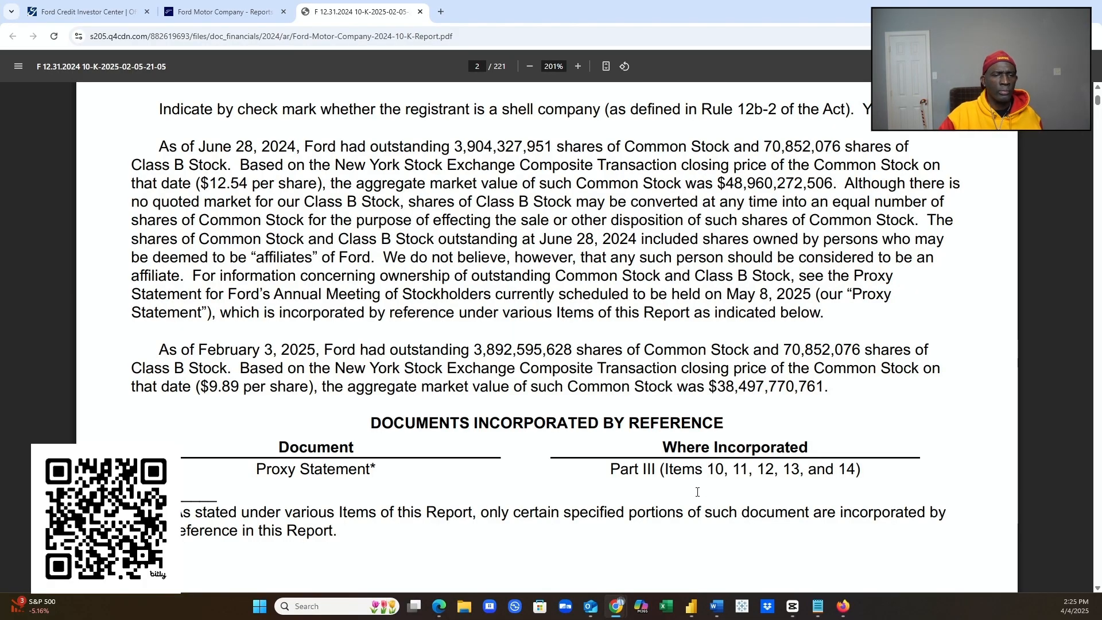
scroll(585, 488, "down", 3)
- Review the Form 10-K's table of contents from Part I through the financial statements and Schedule II
scroll(575, 475, "down", 8)
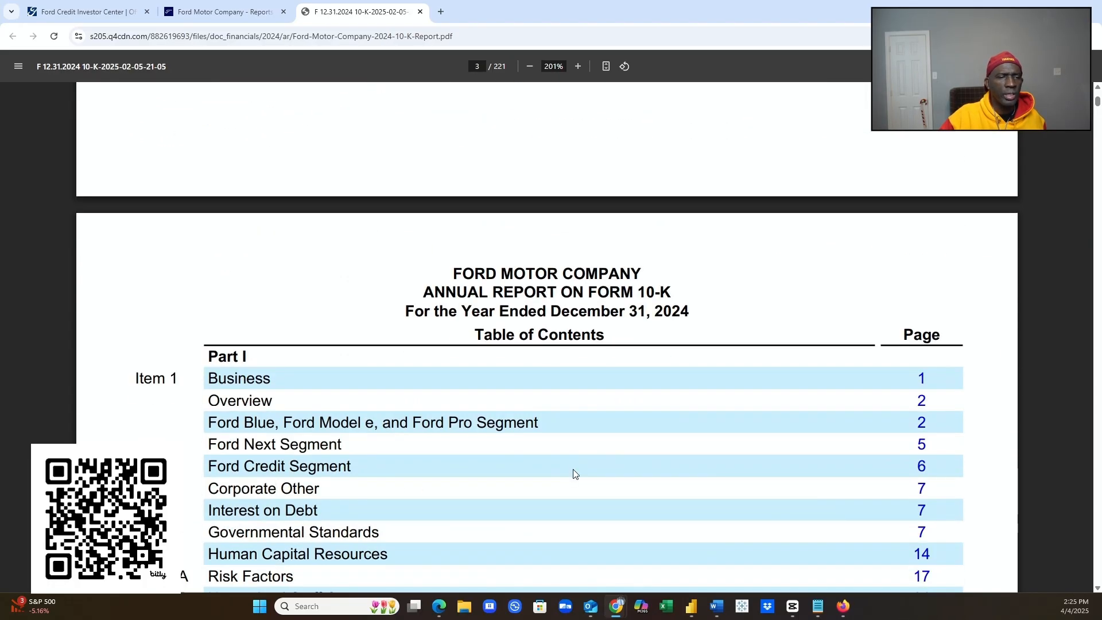
scroll(575, 473, "down", 2)
scroll(574, 470, "down", 1)
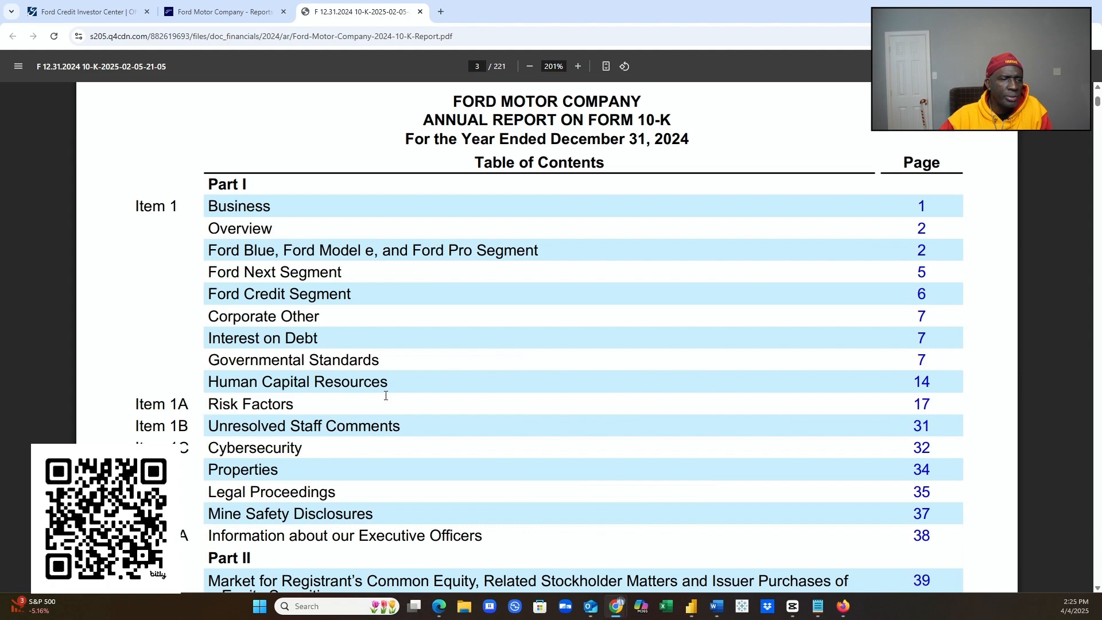
scroll(387, 396, "down", 2)
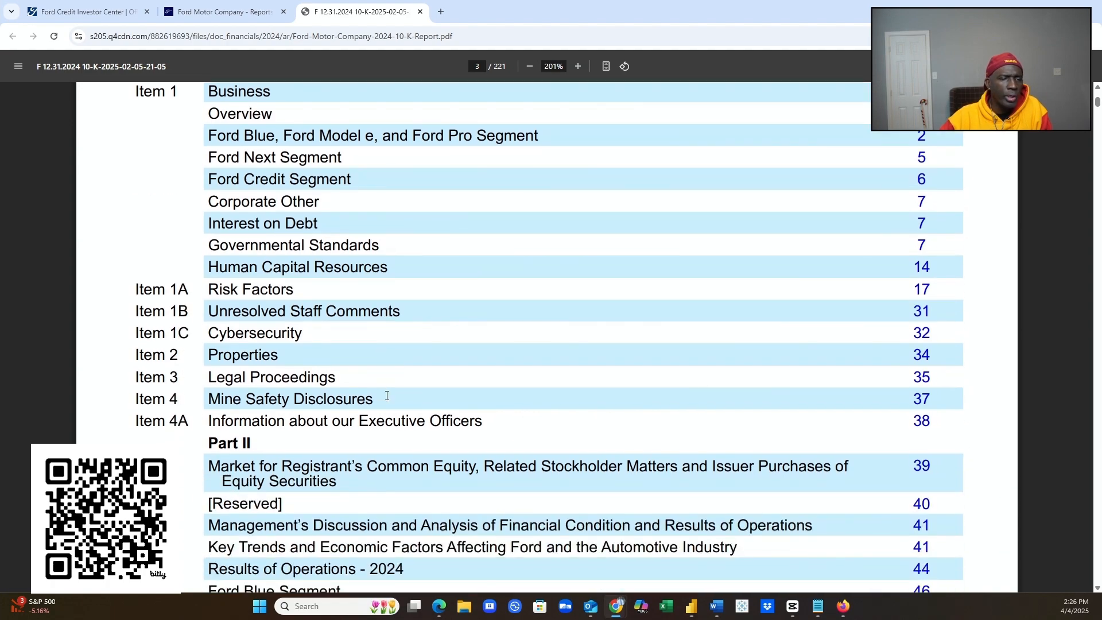
scroll(387, 396, "up", 2)
scroll(387, 400, "down", 8)
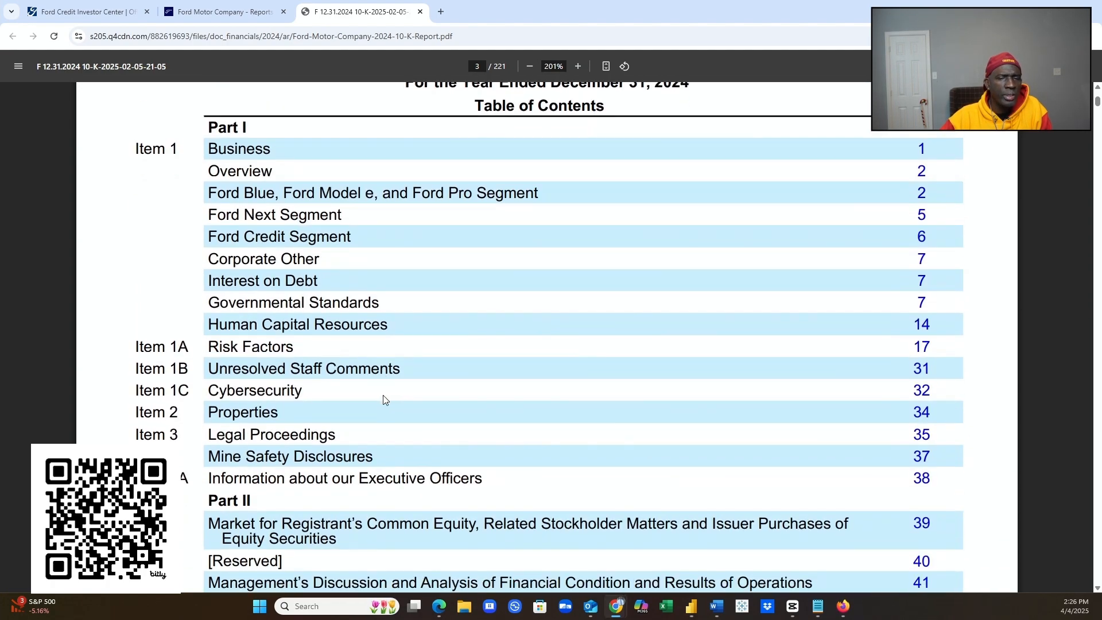
scroll(363, 393, "down", 10)
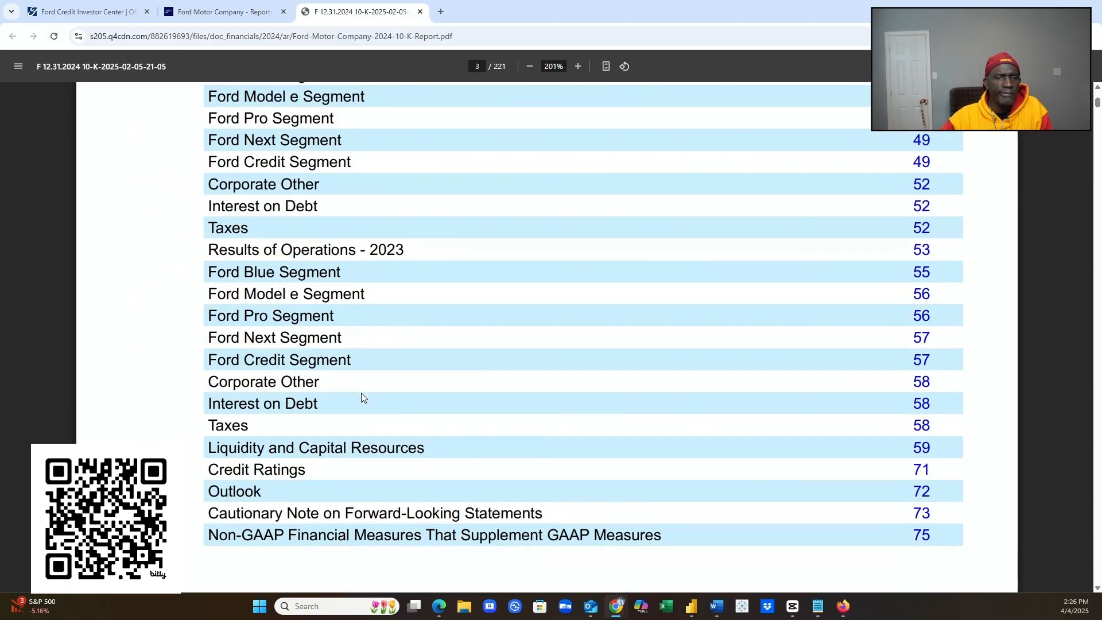
scroll(363, 396, "down", 10)
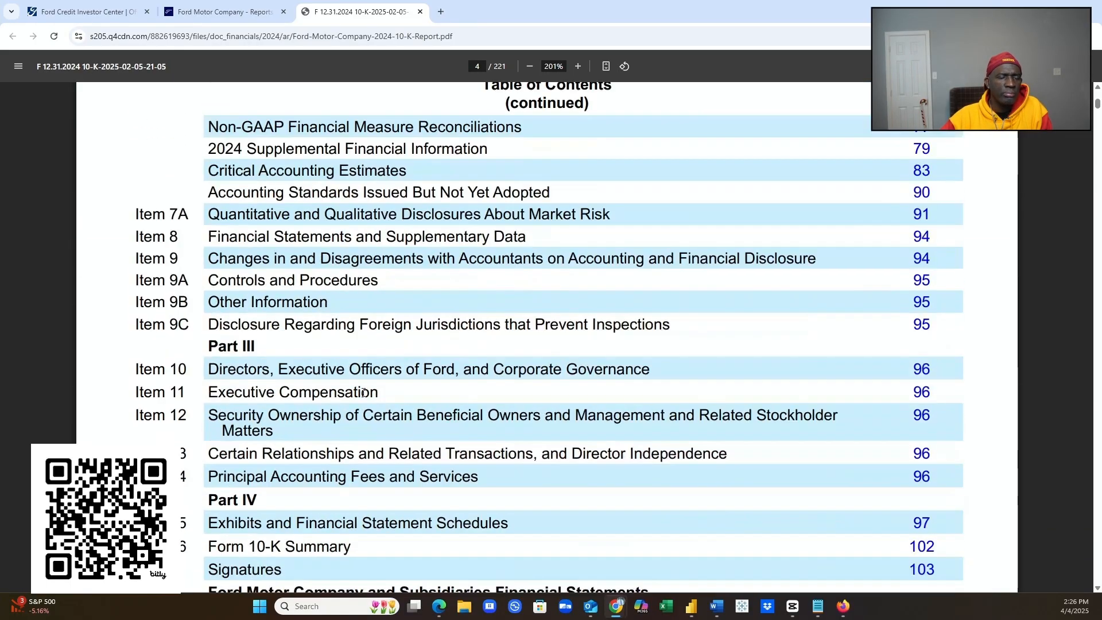
scroll(363, 396, "down", 8)
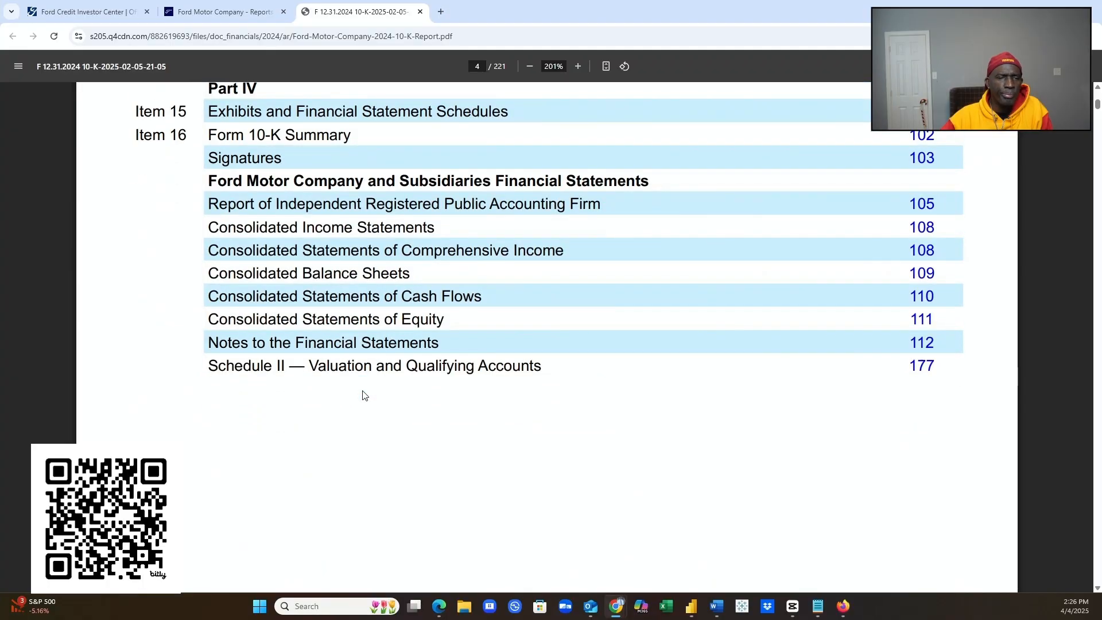
- Read Item 1 Business in the 10-K, covering the company background and the Ford Blue, Model e and Pro segments
scroll(364, 396, "down", 10)
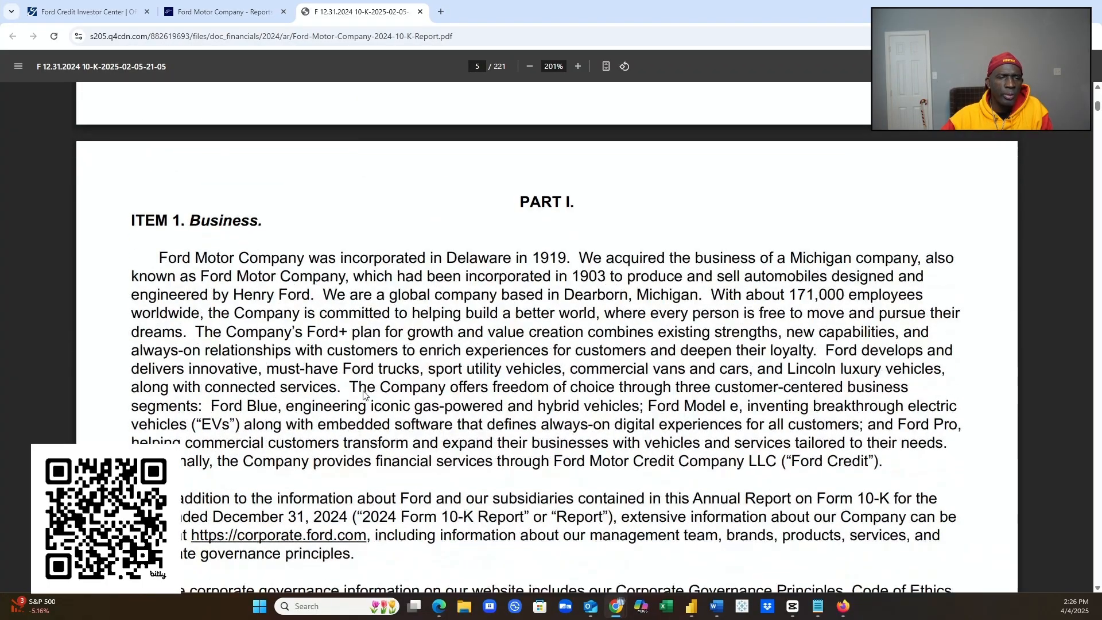
scroll(363, 392, "down", 12)
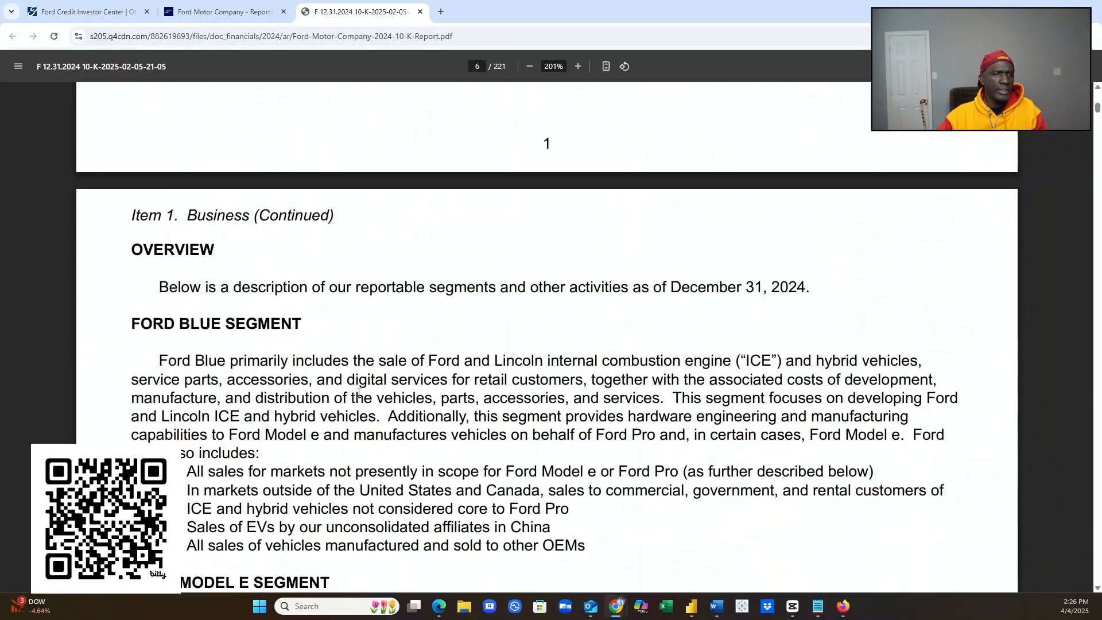
scroll(359, 394, "down", 3)
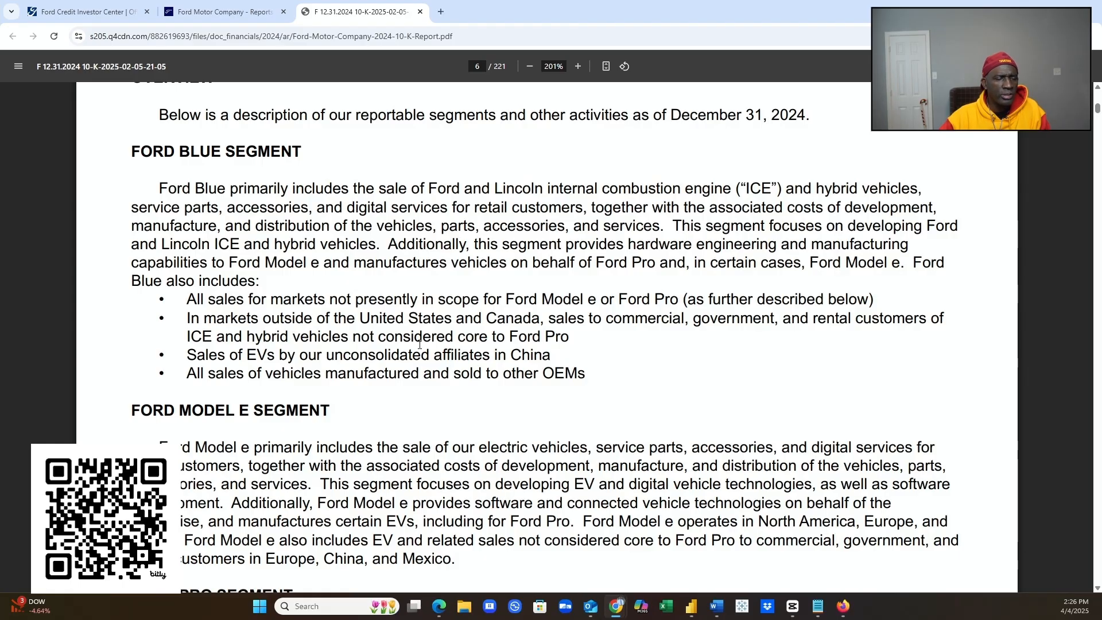
scroll(421, 344, "down", 2)
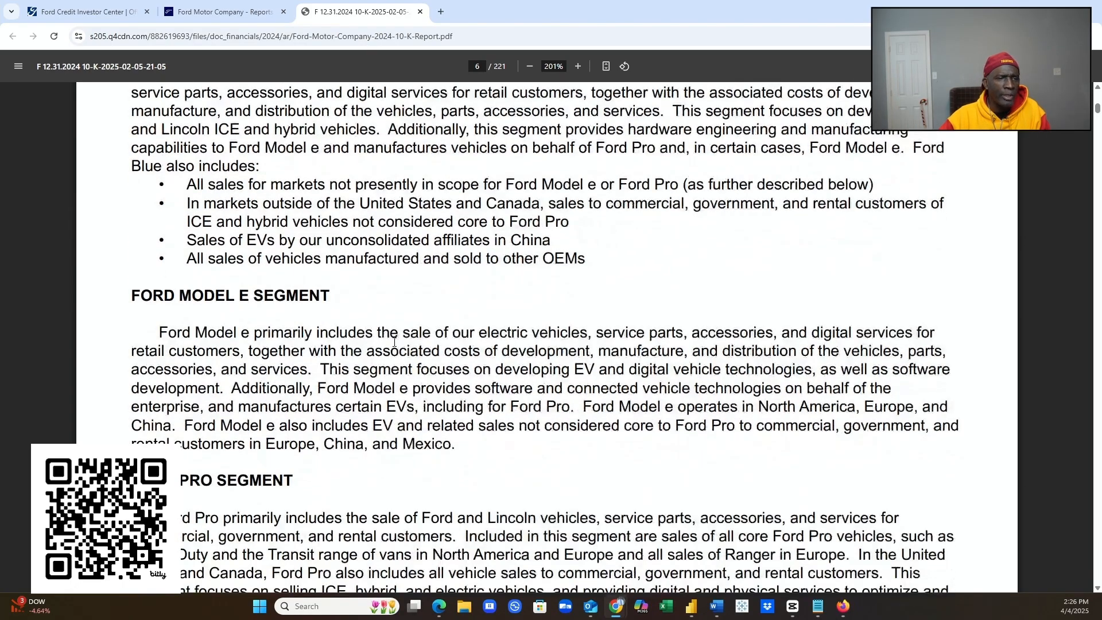
scroll(402, 353, "down", 2)
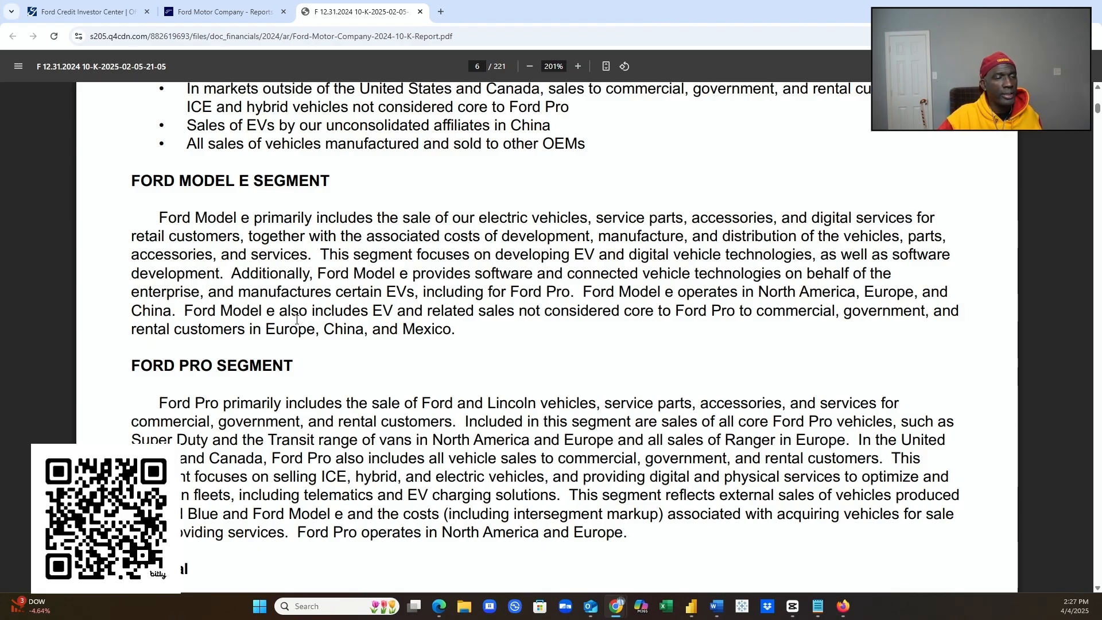
scroll(297, 319, "down", 2)
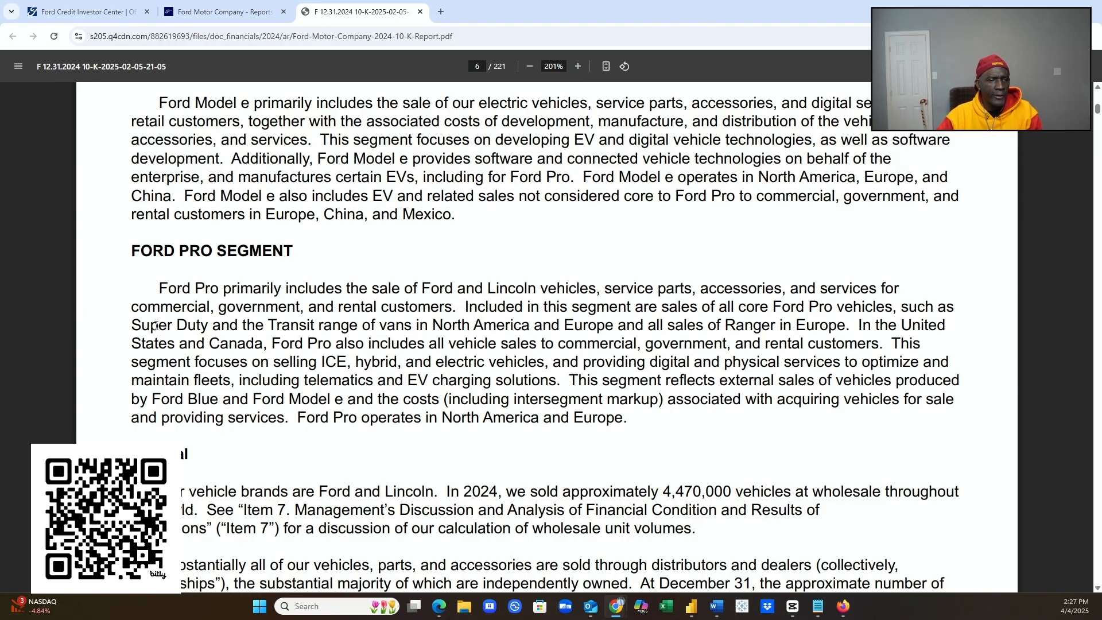
- Read the General section of Item 1, covering dealership numbers by brand, industry conditions, profitability factors, competitive position and seasonality
scroll(346, 347, "down", 4)
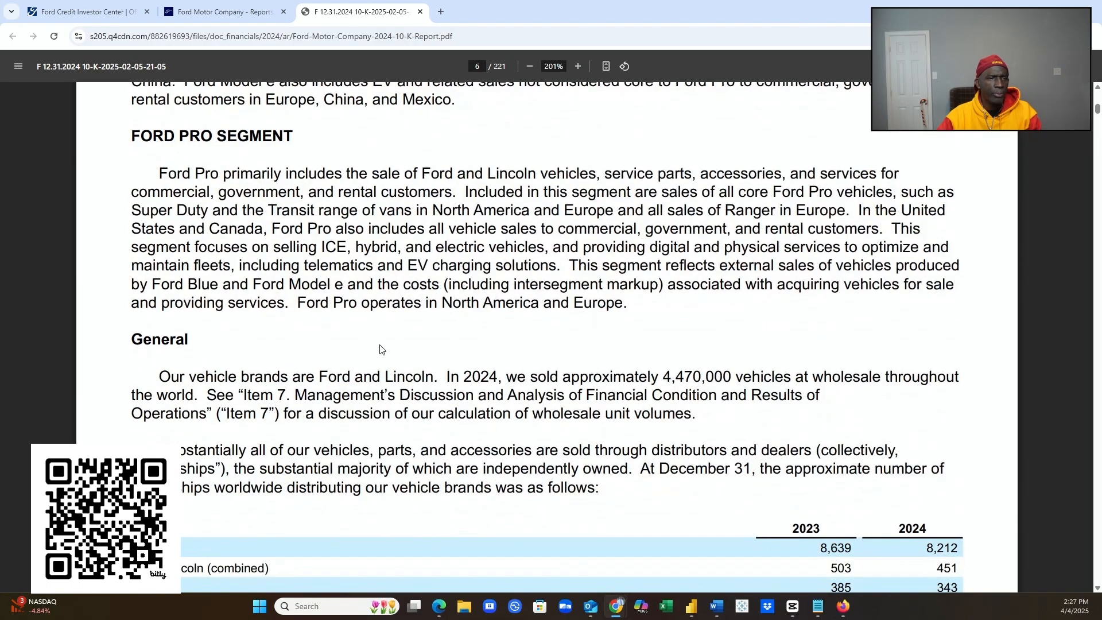
scroll(379, 345, "down", 1)
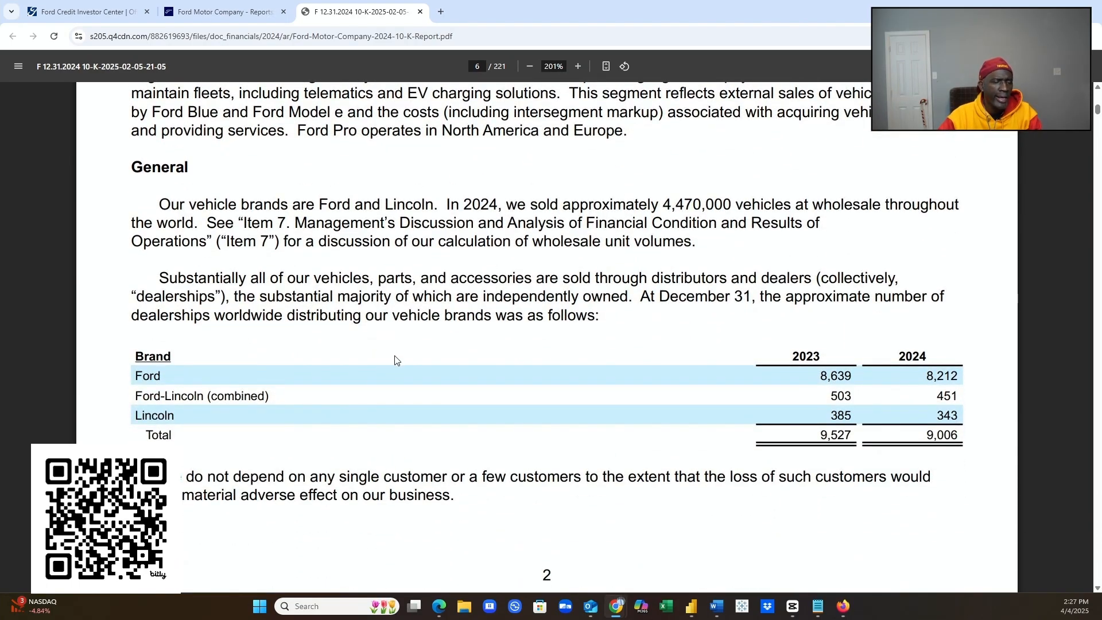
scroll(395, 360, "down", 1)
scroll(394, 360, "down", 4)
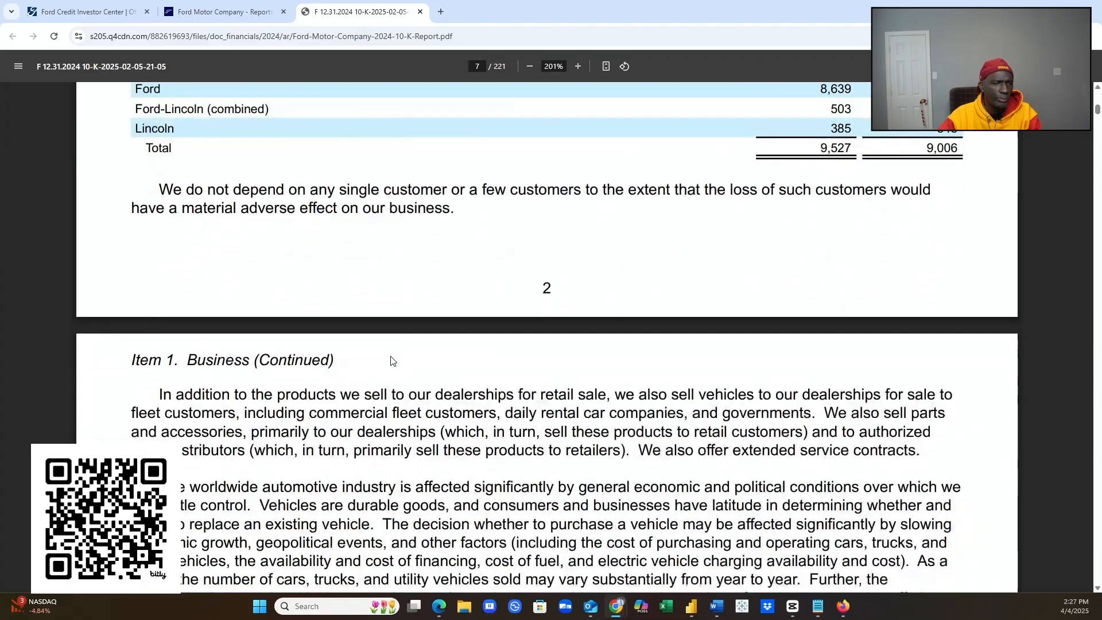
scroll(393, 360, "down", 5)
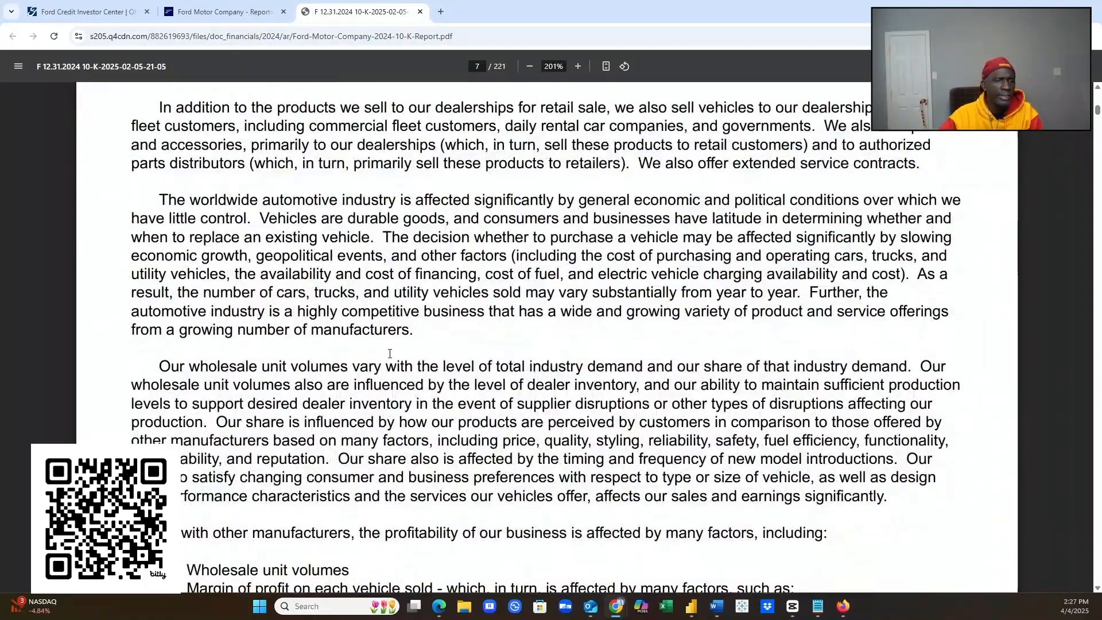
scroll(390, 354, "down", 3)
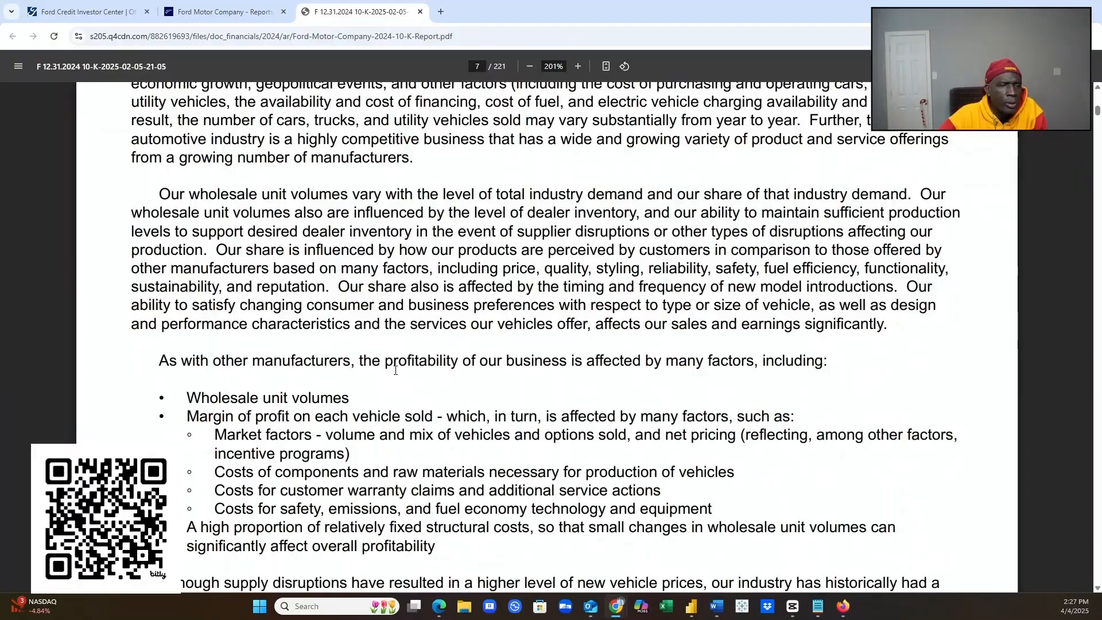
scroll(394, 370, "down", 2)
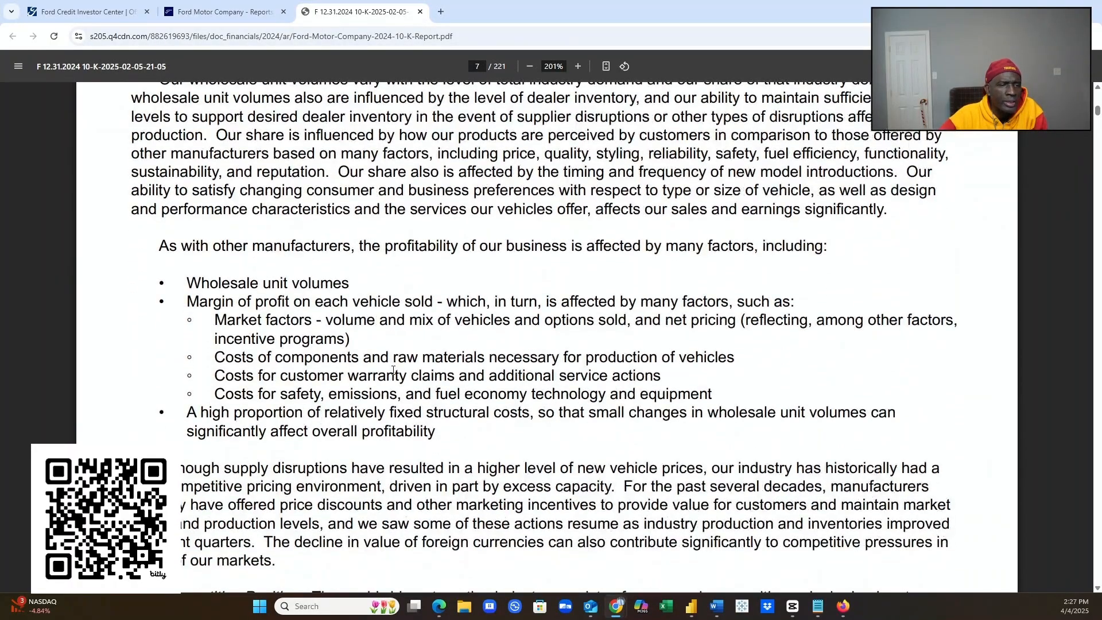
scroll(393, 371, "down", 2)
scroll(392, 370, "down", 2)
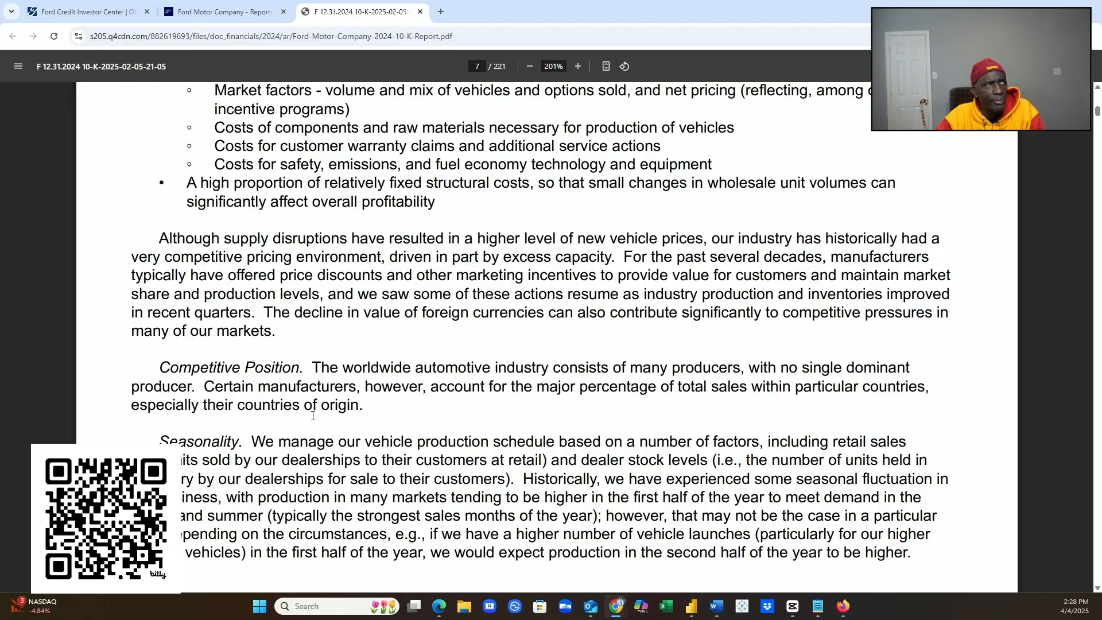
- Read on through raw materials, intellectual property and warranty coverage to the Wholesales table by key market for 2022 to 2024
scroll(292, 418, "down", 2)
scroll(291, 419, "down", 6)
scroll(280, 417, "down", 5)
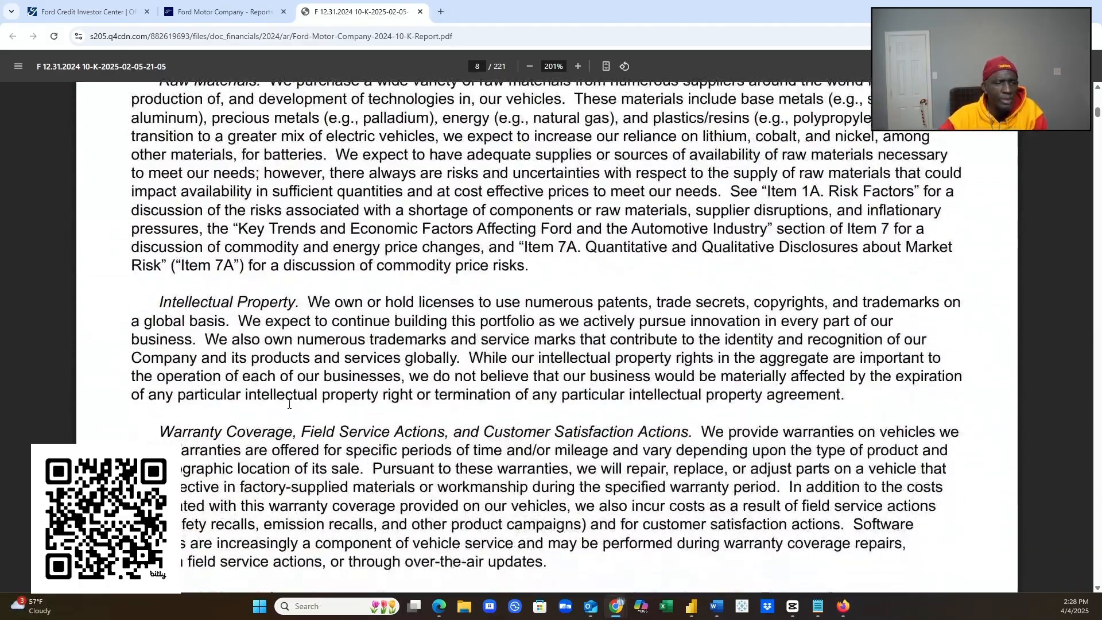
scroll(289, 404, "down", 3)
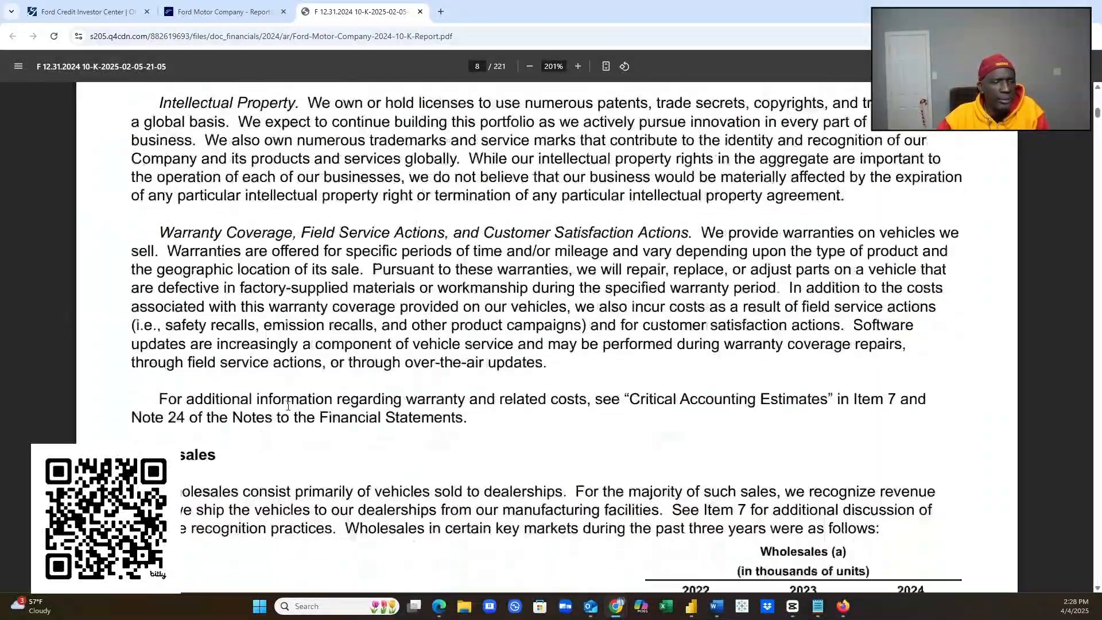
scroll(289, 405, "down", 1)
scroll(292, 413, "down", 2)
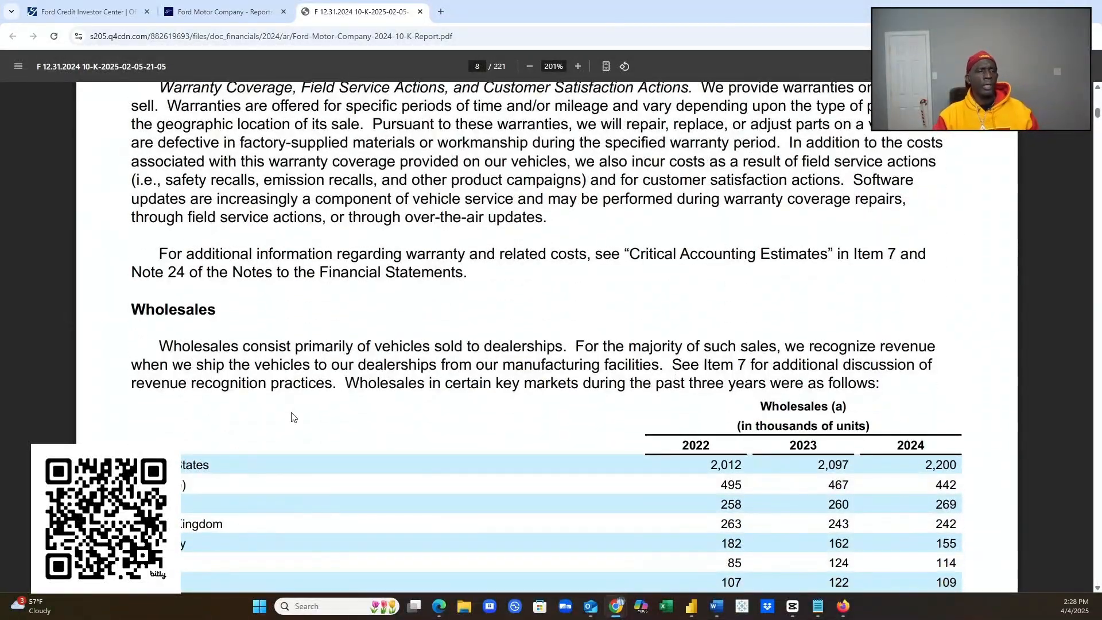
scroll(298, 416, "down", 2)
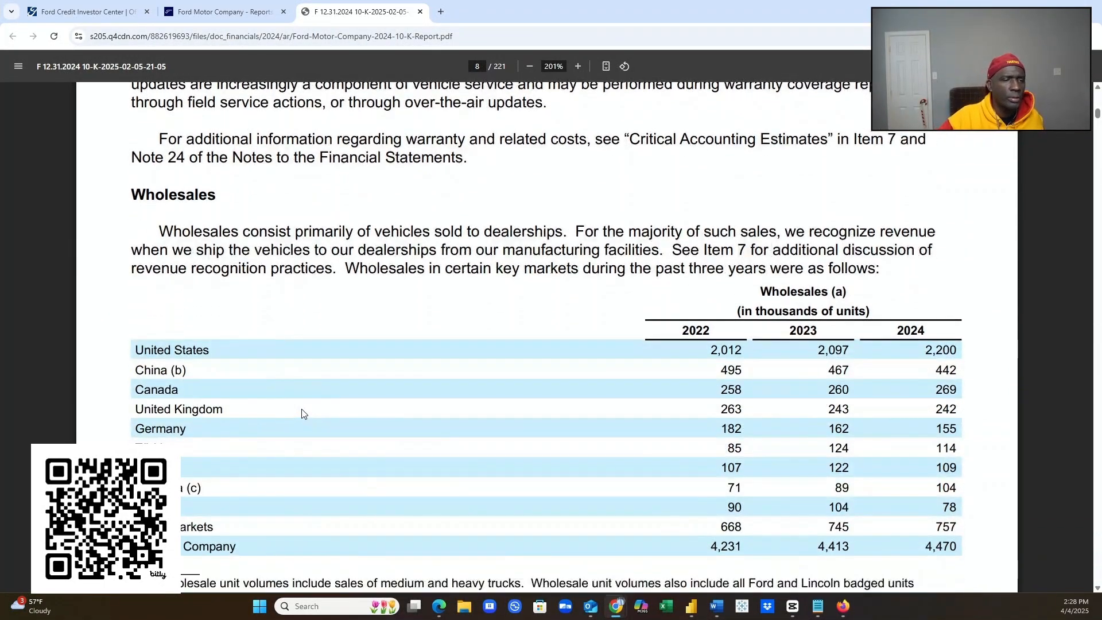
- Read the Wholesales footnotes, the Sales, Industry Volume, and Market Share table, and the U.S. Sales by Type table in Item 1
scroll(303, 413, "down", 2)
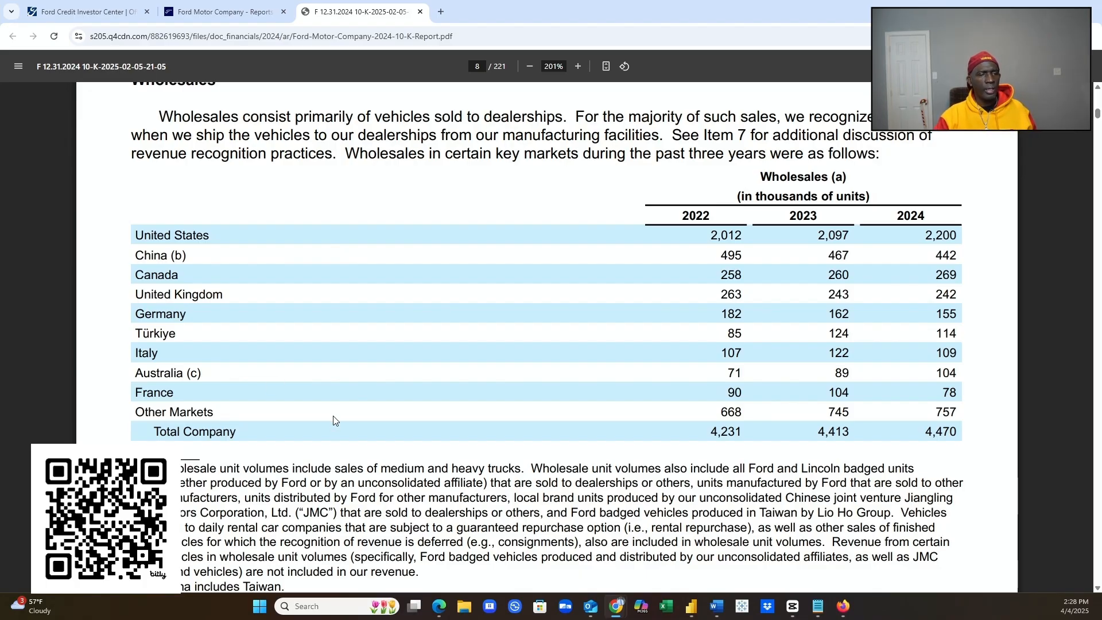
scroll(347, 438, "down", 3)
scroll(346, 438, "down", 6)
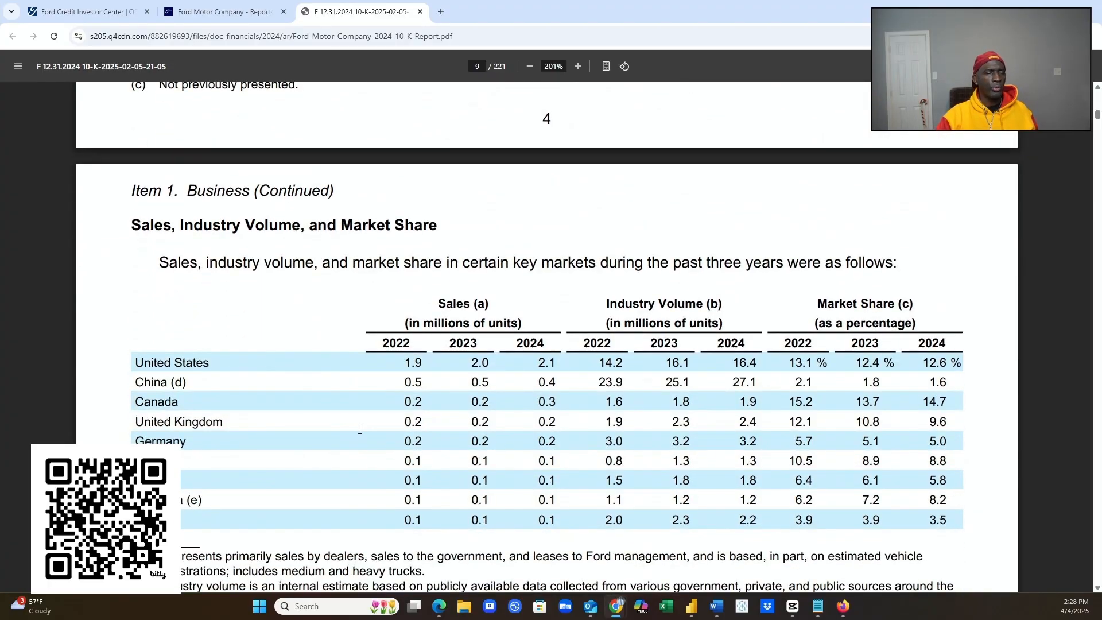
scroll(371, 431, "down", 2)
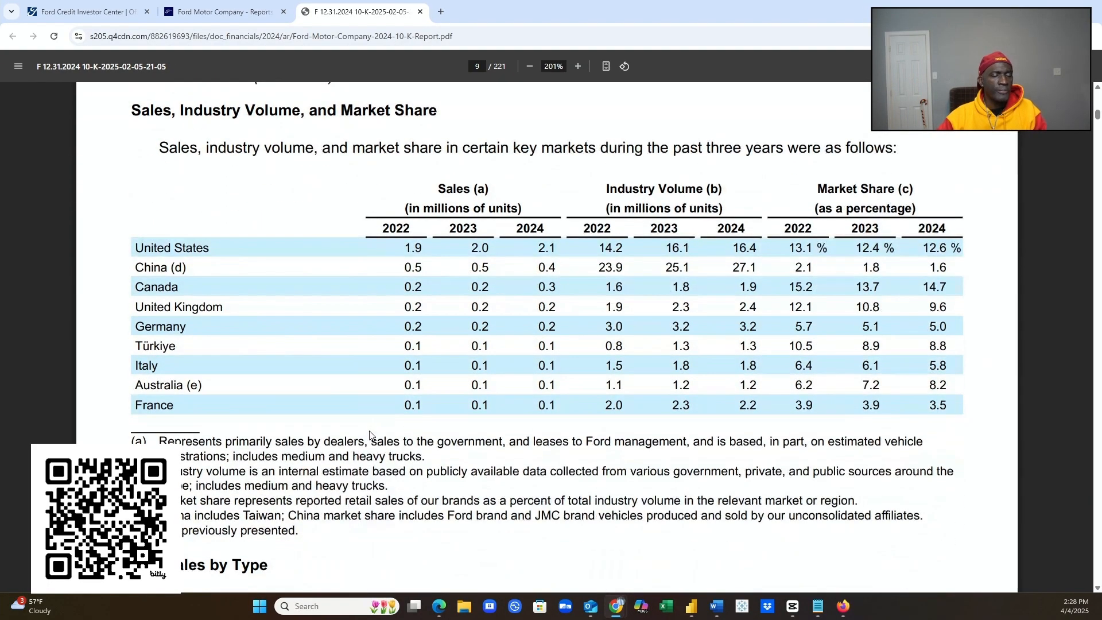
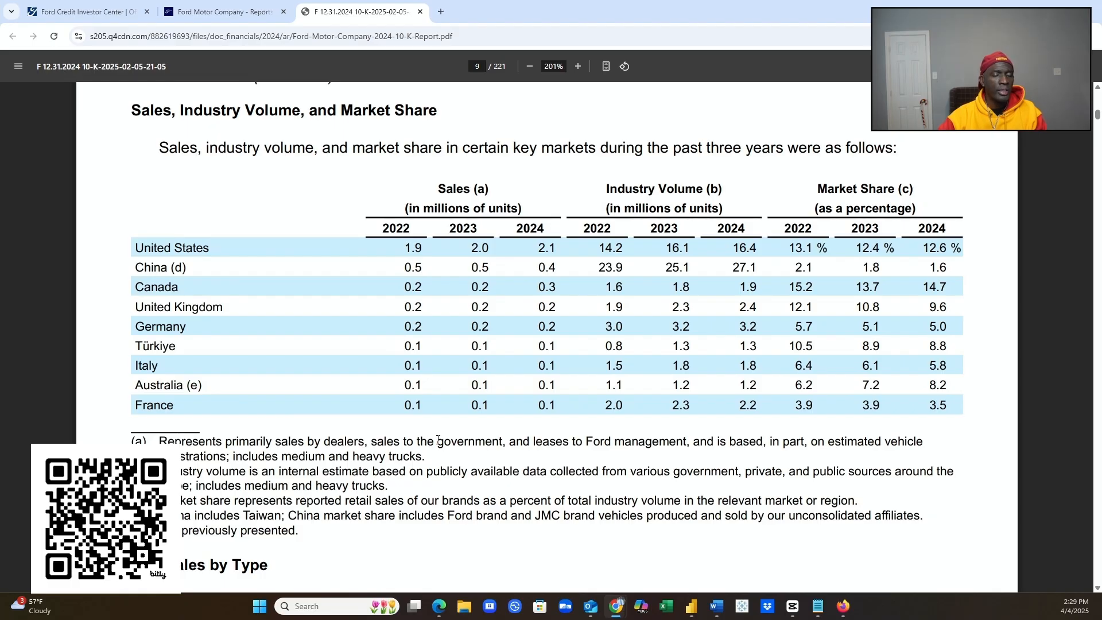
scroll(439, 446, "down", 2)
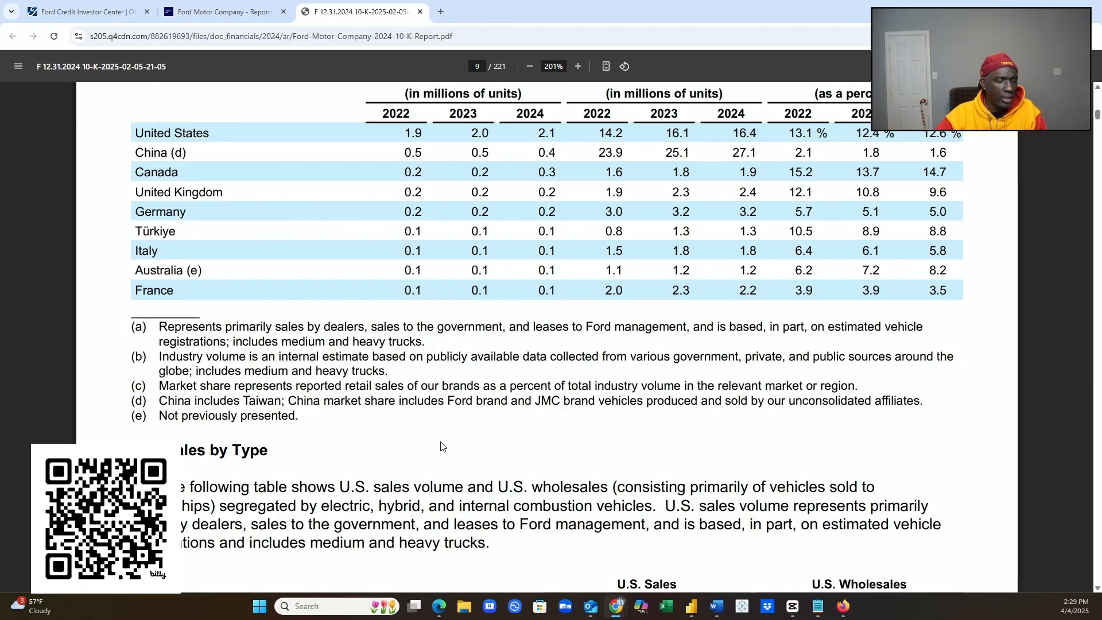
scroll(505, 451, "down", 4)
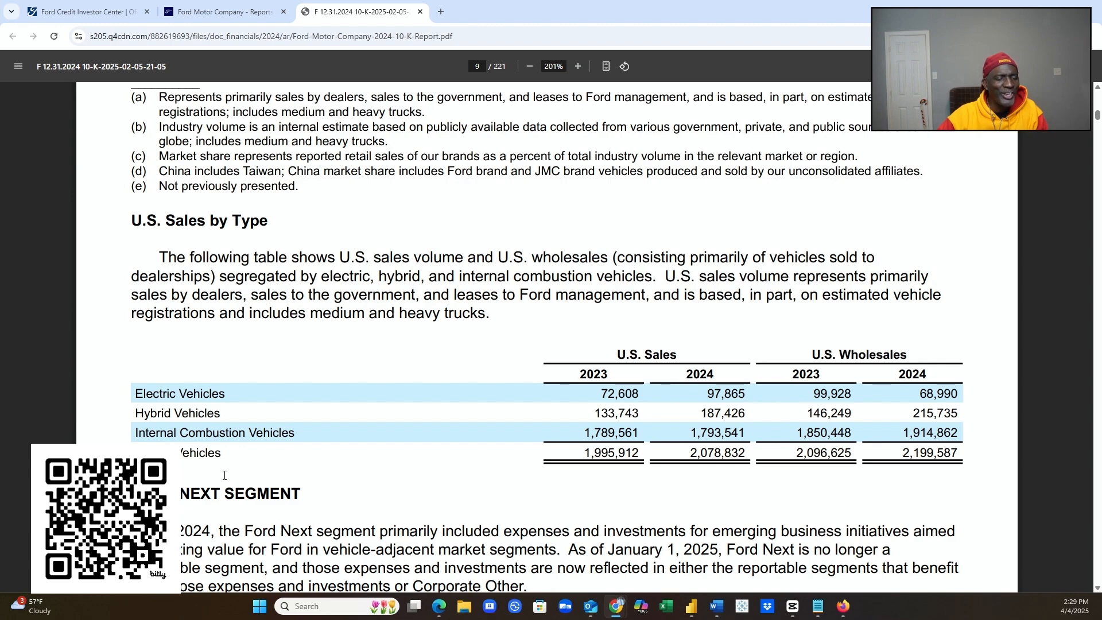
scroll(224, 476, "down", 1)
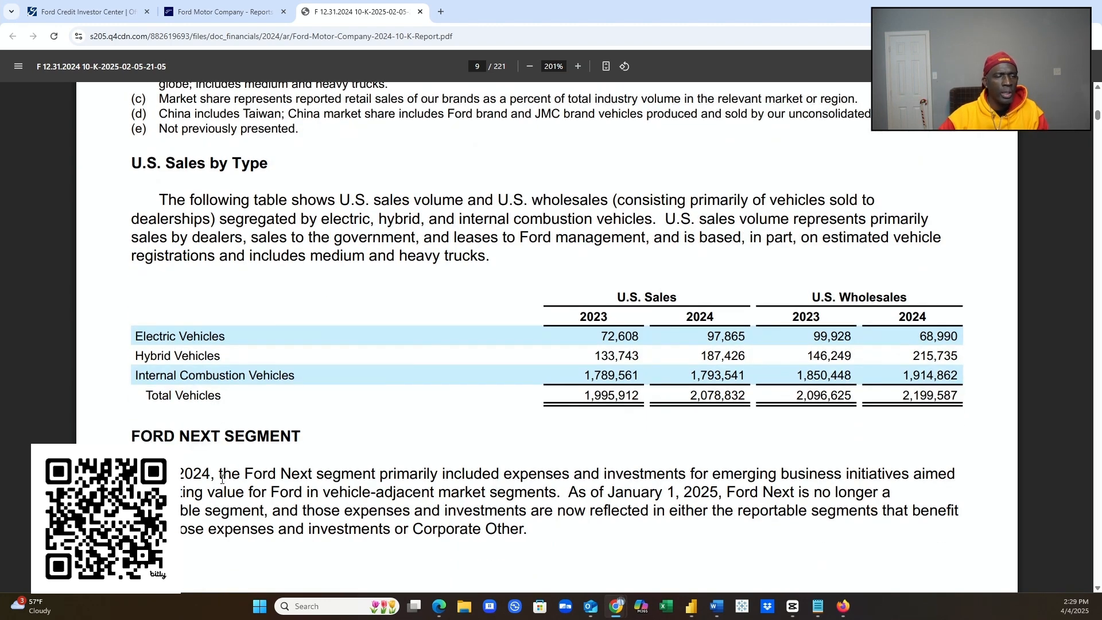
- Read the Ford Next and Ford Credit segment sections through Corporate Other and Interest on Debt
scroll(240, 495, "down", 7)
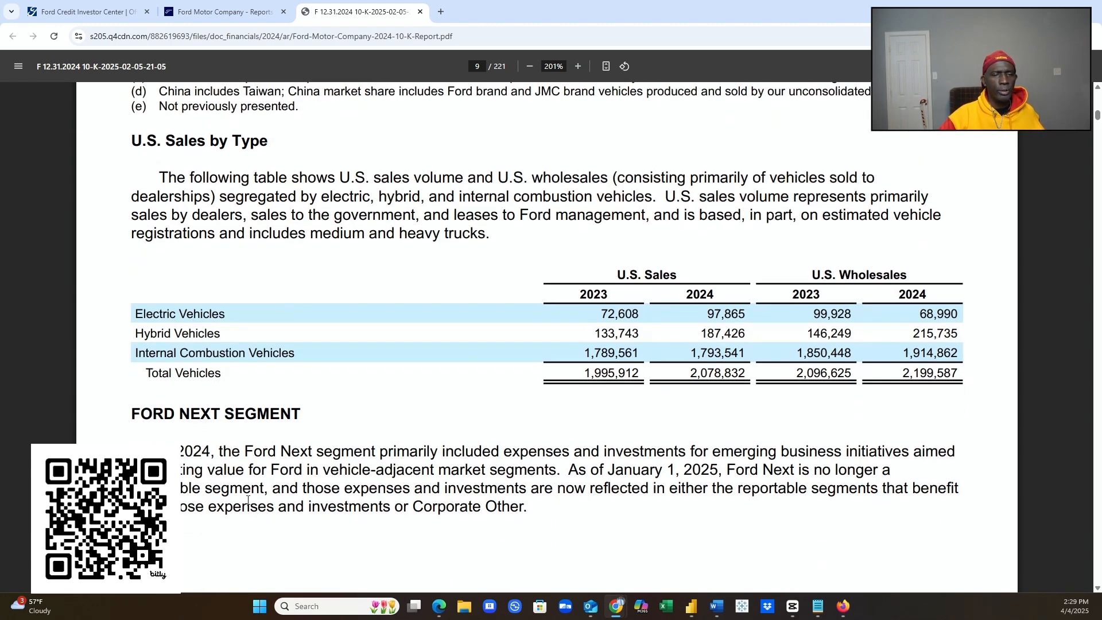
scroll(283, 499, "down", 8)
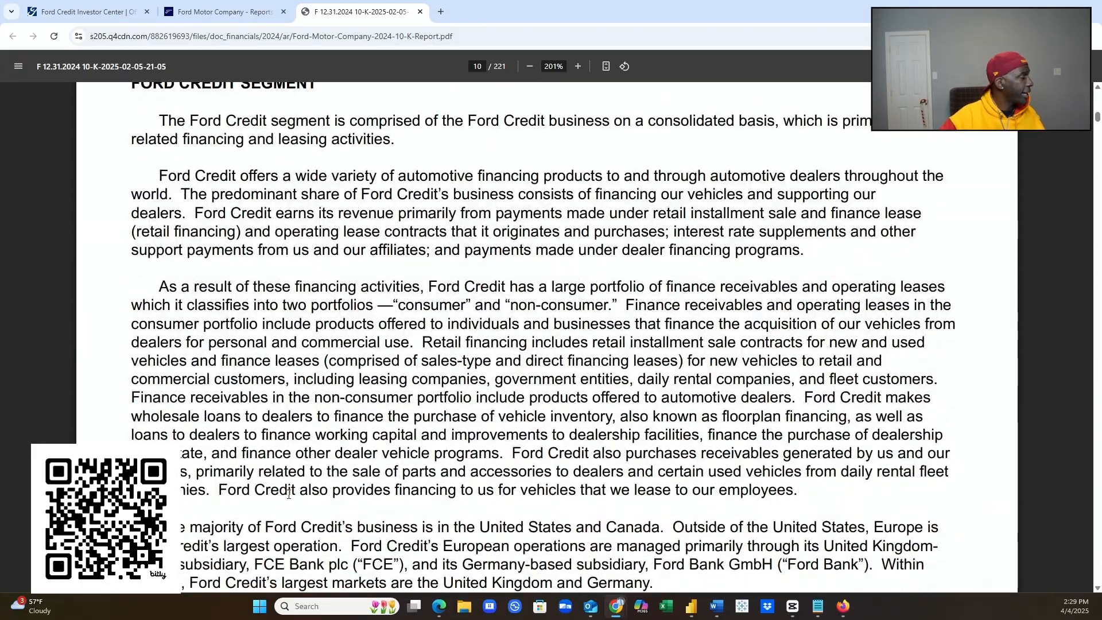
scroll(288, 494, "down", 14)
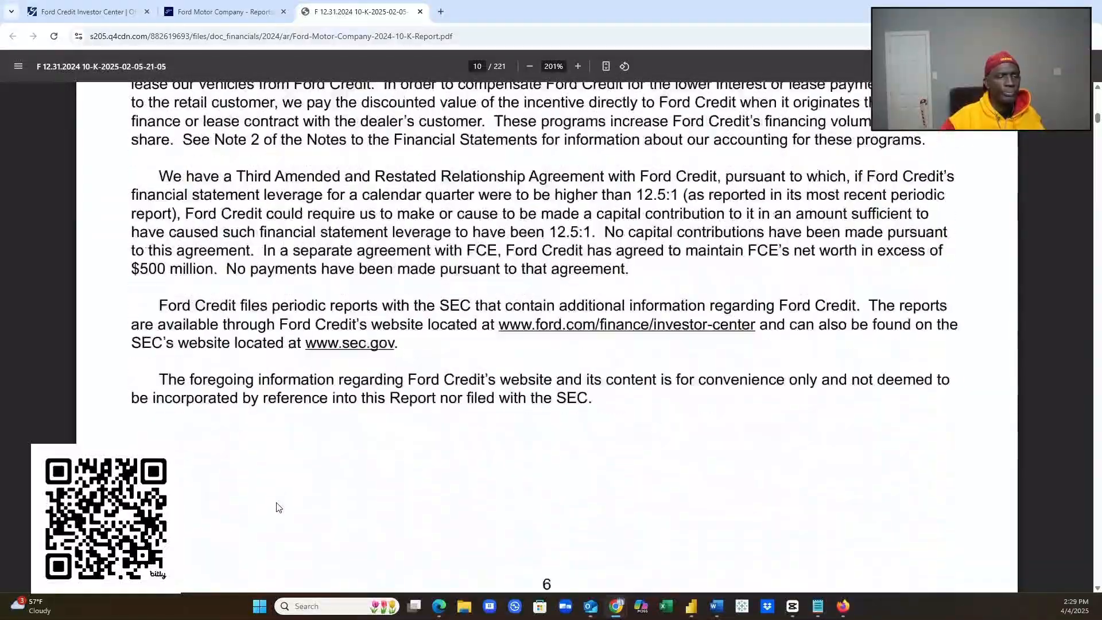
scroll(279, 508, "down", 5)
scroll(273, 505, "down", 6)
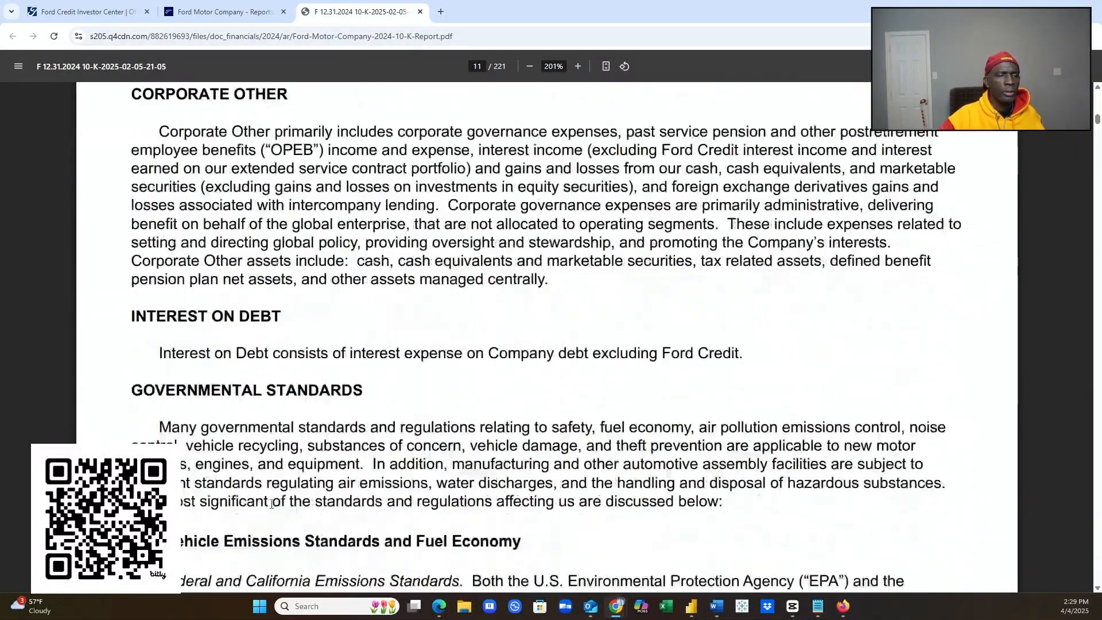
- Read the Governmental Standards section on federal and California vehicle emissions standards, covering EPA and CARB rules for light- and heavy-duty vehicles
scroll(271, 504, "down", 1)
scroll(275, 499, "down", 1)
scroll(275, 499, "down", 4)
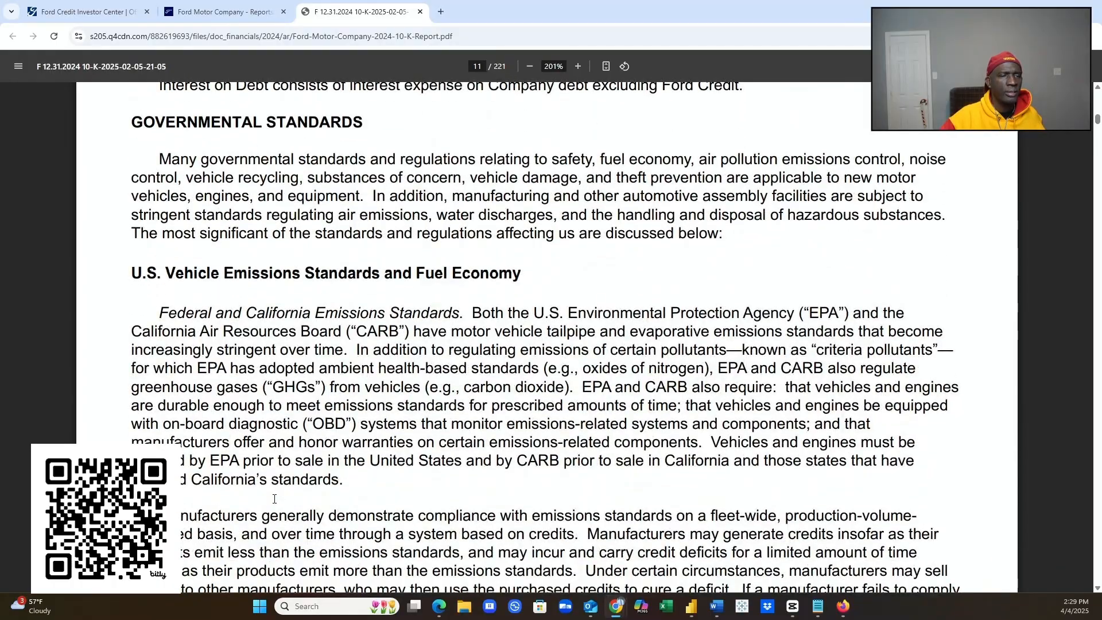
scroll(275, 498, "down", 1)
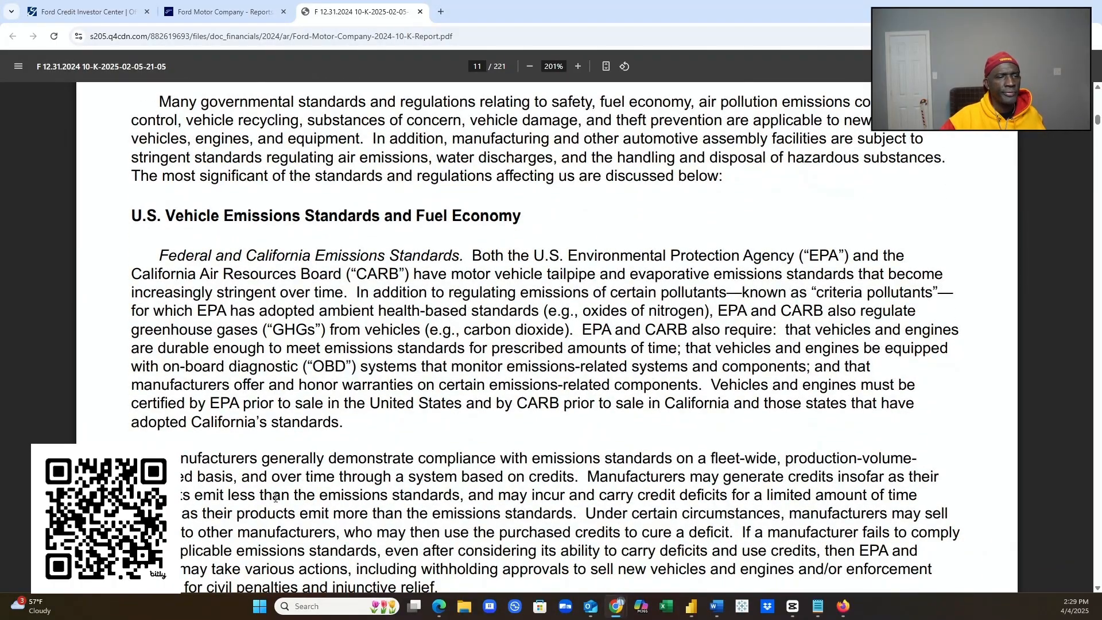
scroll(275, 499, "down", 3)
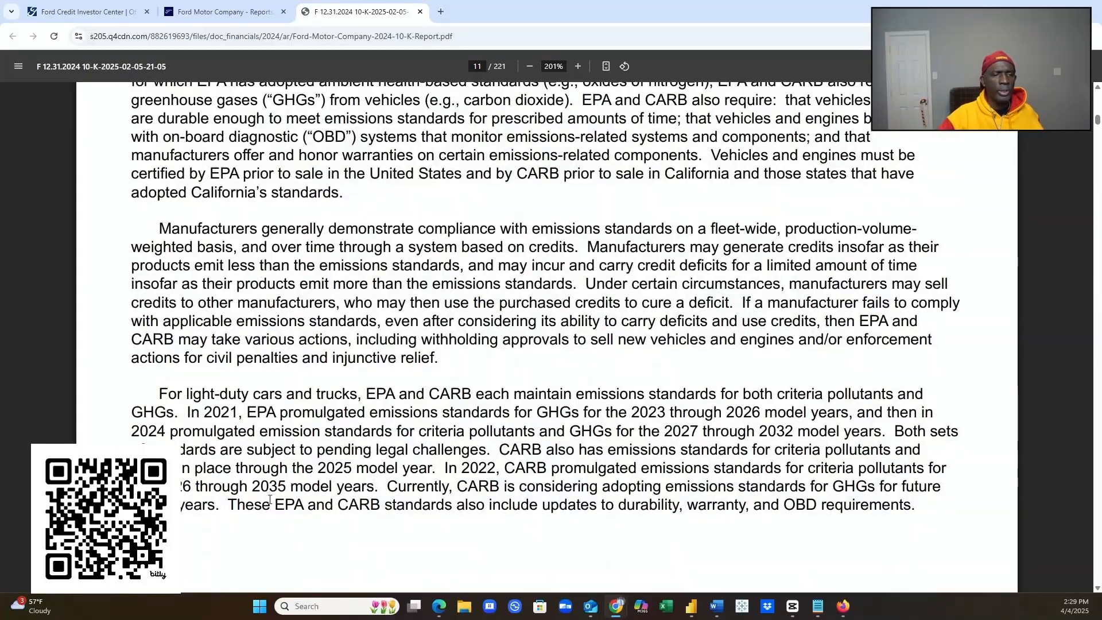
scroll(285, 510, "down", 2)
scroll(286, 511, "down", 9)
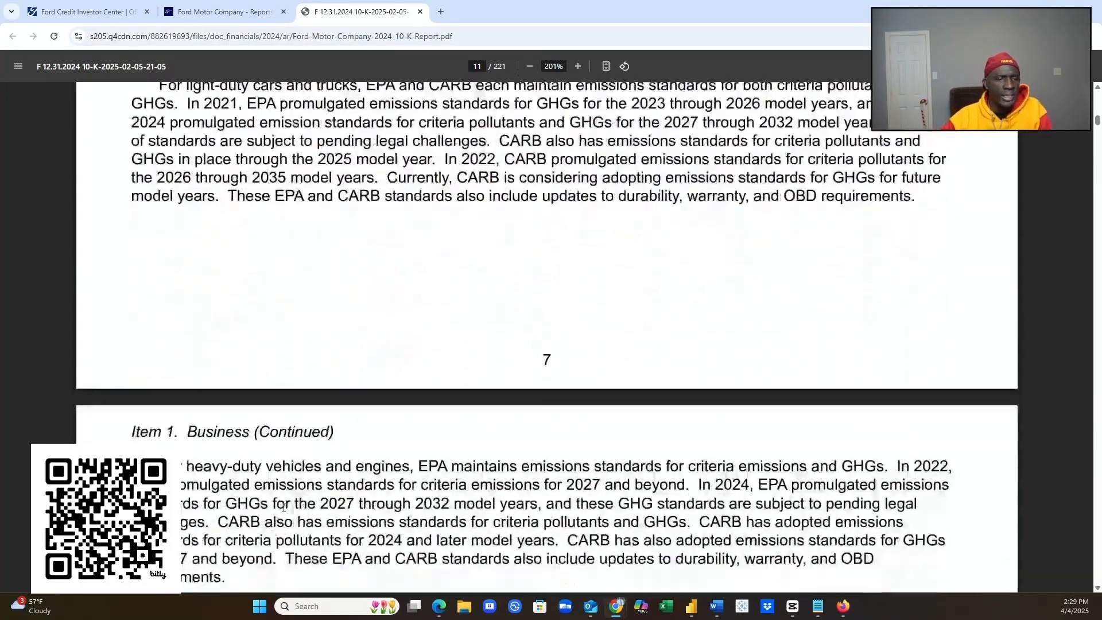
- Read on through California ZEV requirements, Clean Air Act waivers, federal fuel economy rules, implications for Ford and regulatory compliance credits
scroll(282, 508, "down", 11)
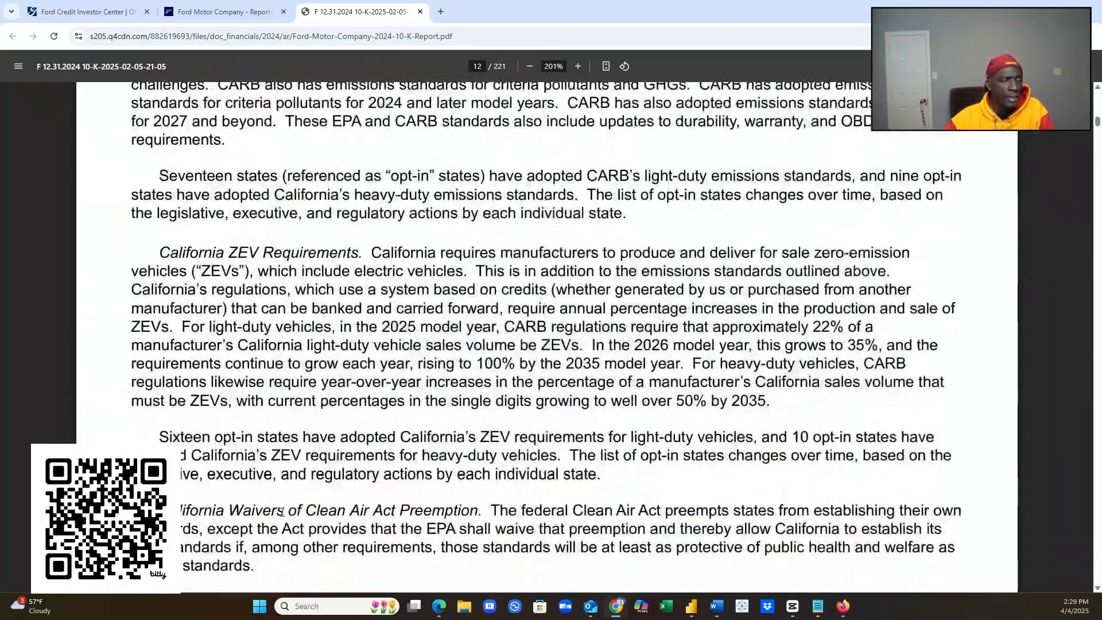
scroll(273, 541, "down", 7)
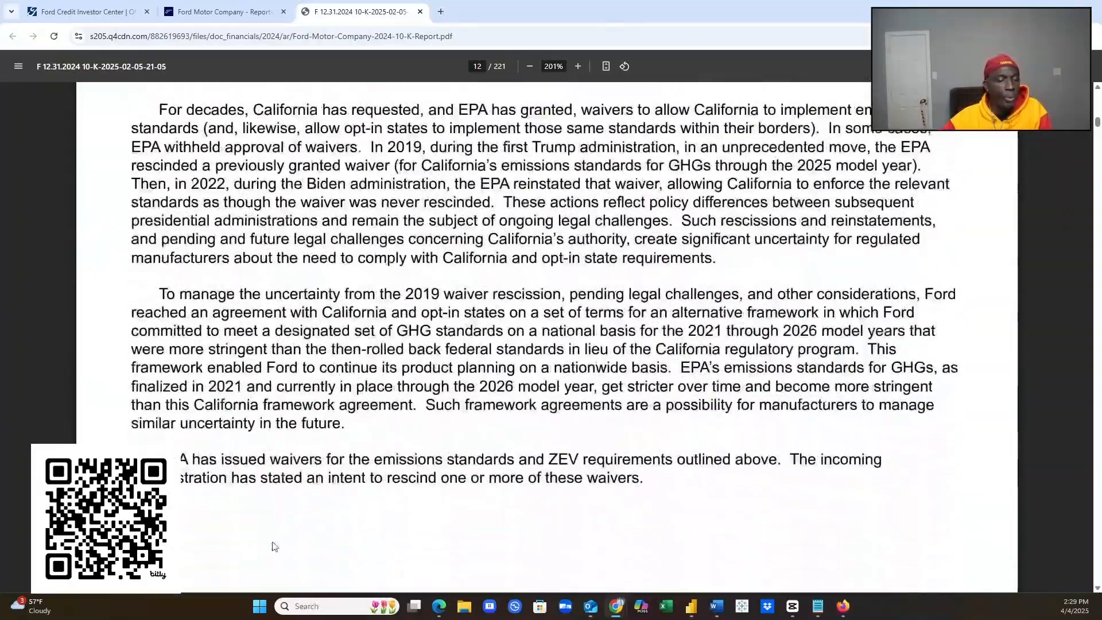
scroll(279, 546, "down", 6)
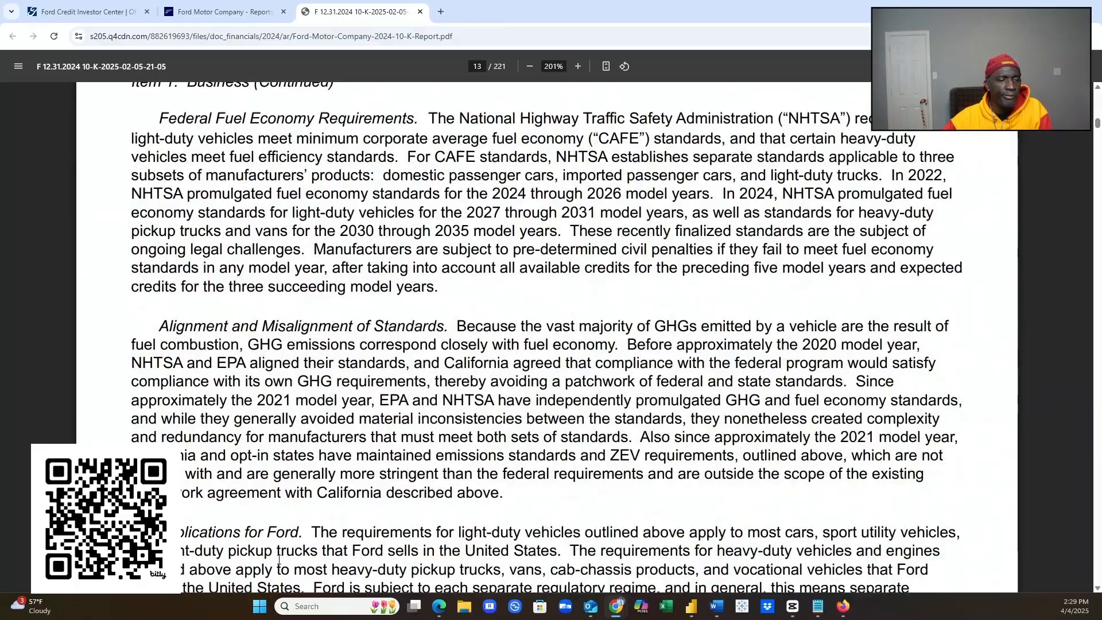
scroll(279, 560, "down", 7)
scroll(273, 568, "down", 10)
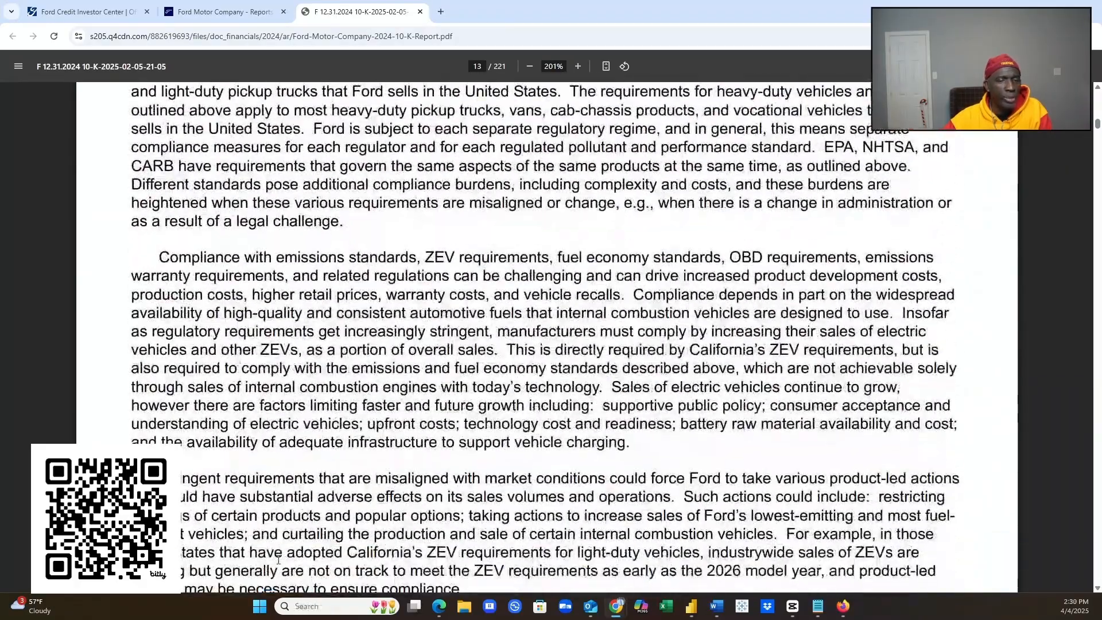
scroll(273, 569, "down", 5)
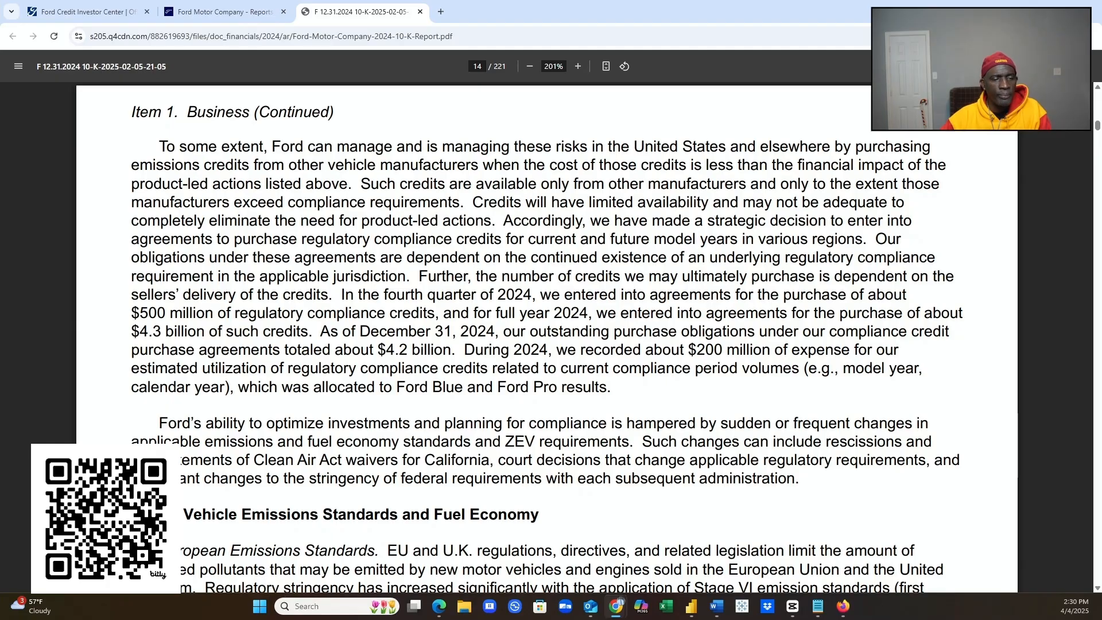
- Read the Global Vehicle Emissions Standards and Fuel Economy section, covering European and other national emissions rules and EU CO2 fleet regulations
scroll(199, 562, "down", 4)
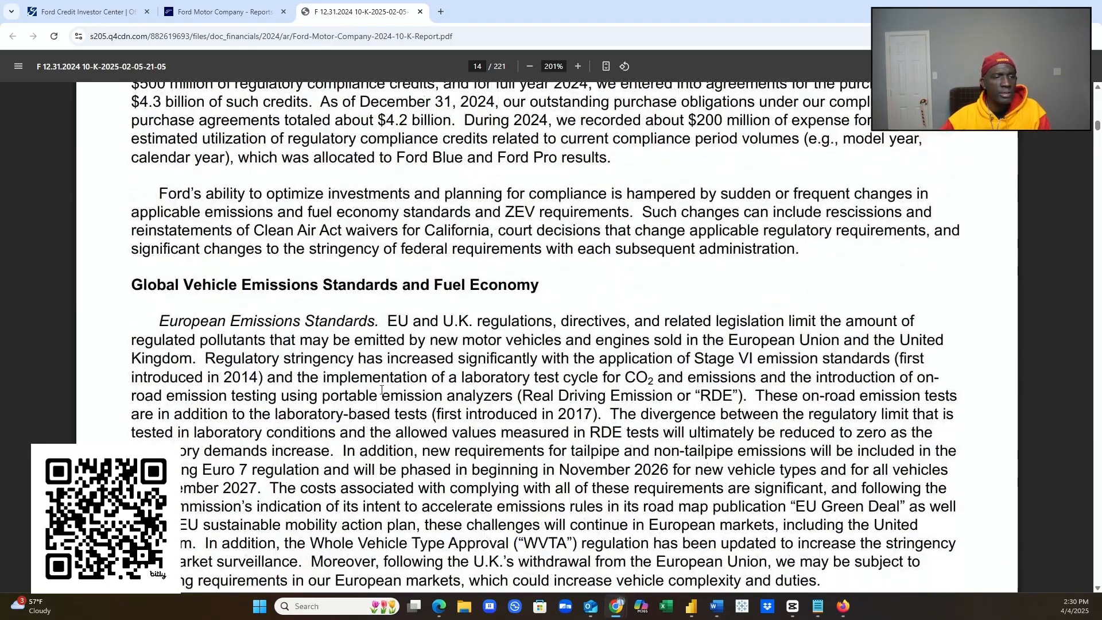
scroll(407, 384, "down", 4)
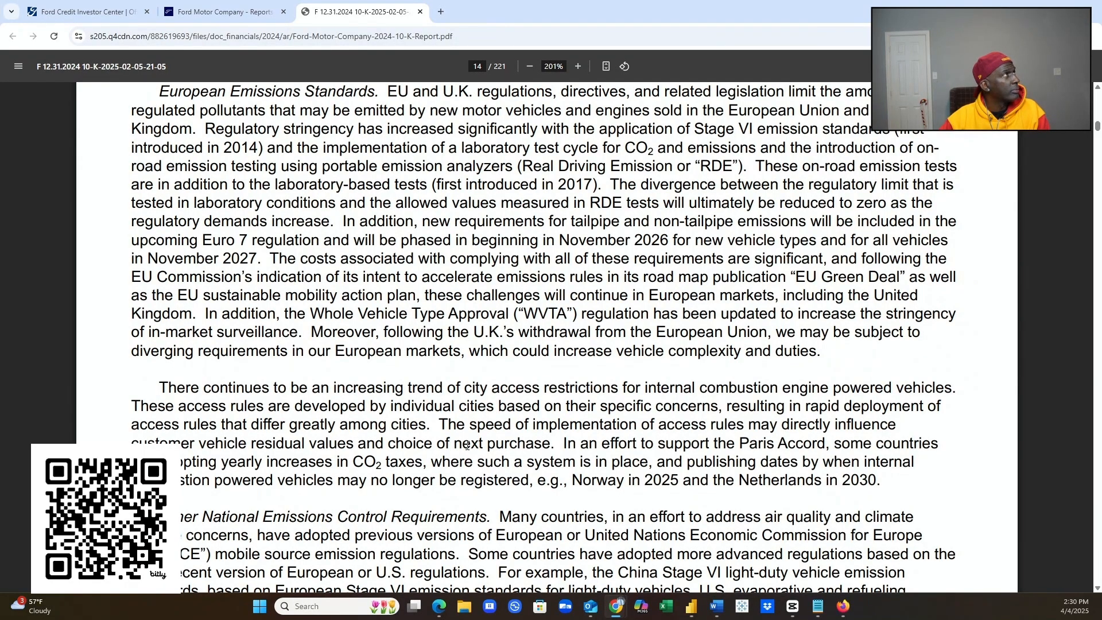
scroll(520, 436, "down", 2)
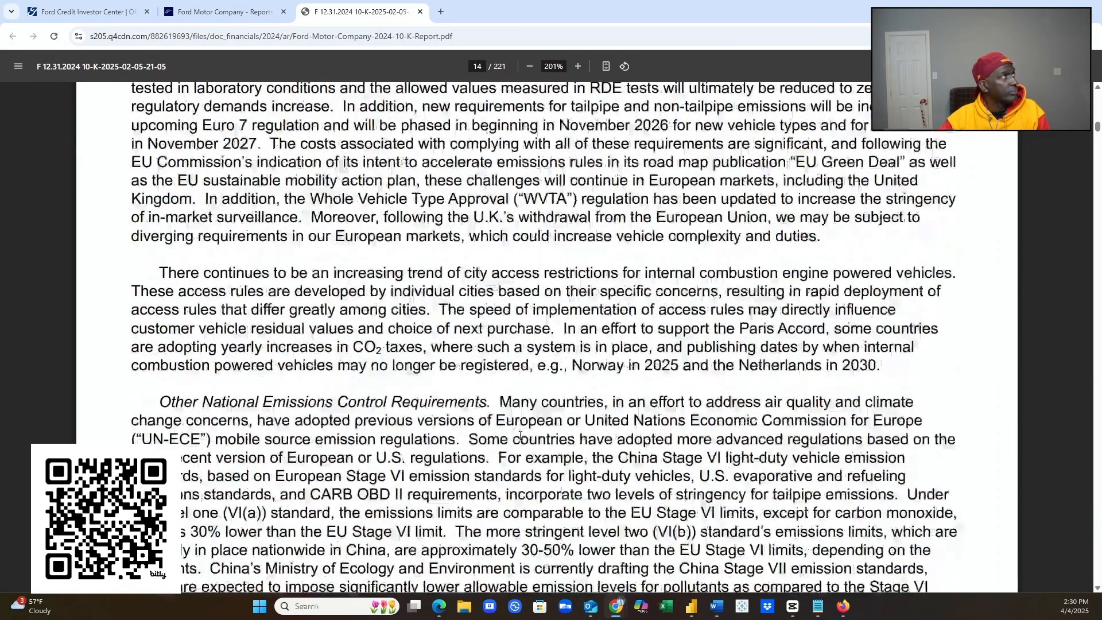
scroll(511, 433, "down", 6)
scroll(505, 431, "down", 8)
scroll(500, 422, "down", 7)
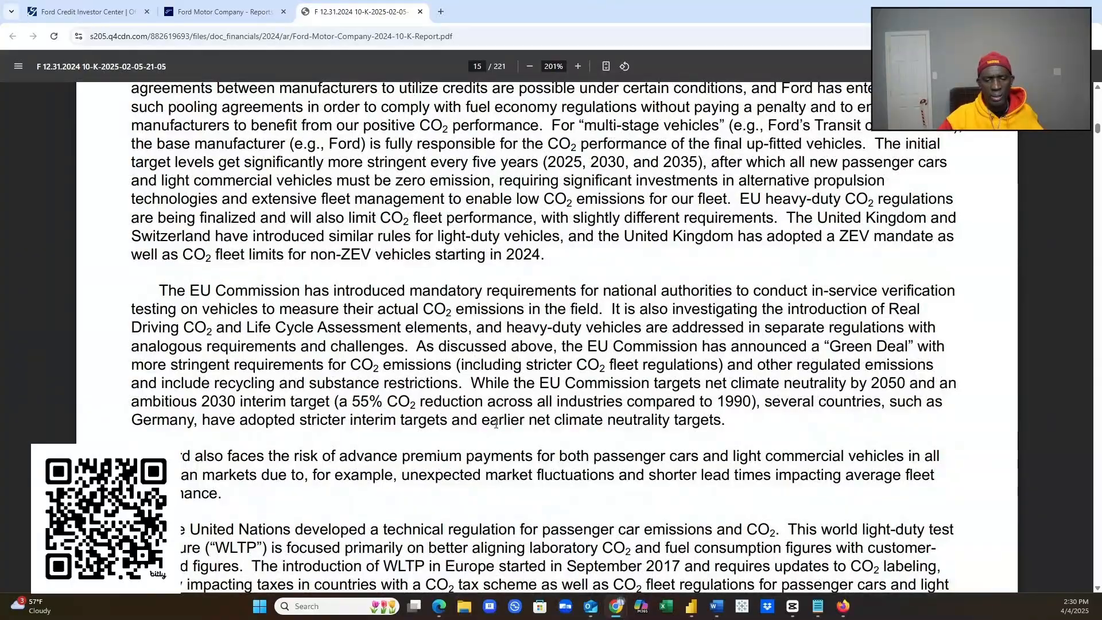
- Review the further European CO2 and sustainability rules and the GHG and fuel economy requirements of Canada, China and South America
scroll(498, 419, "down", 10)
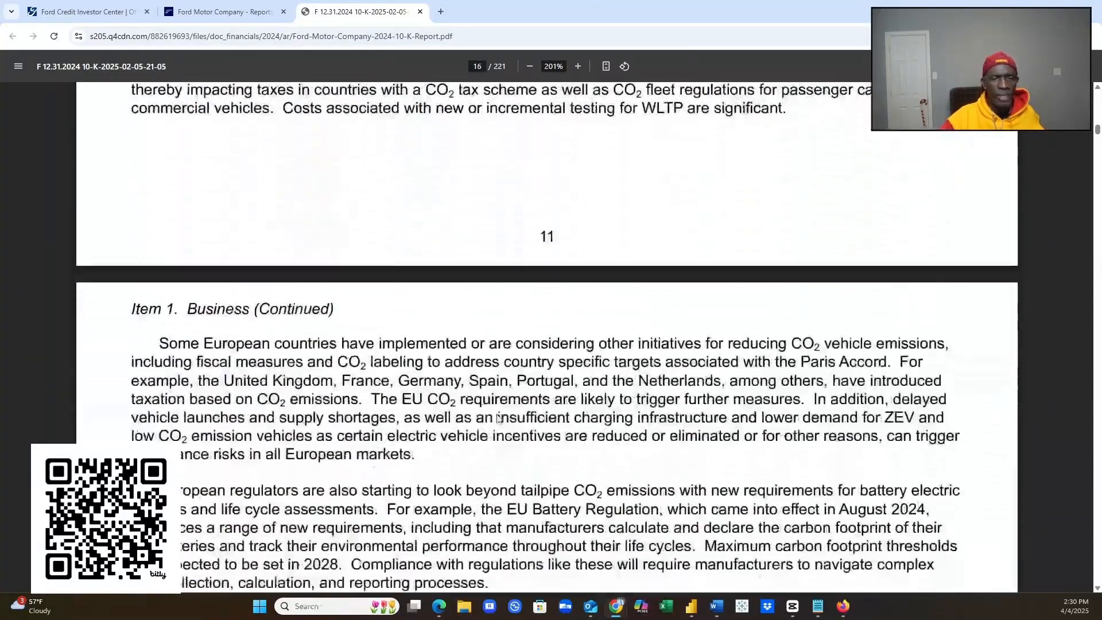
scroll(499, 415, "down", 5)
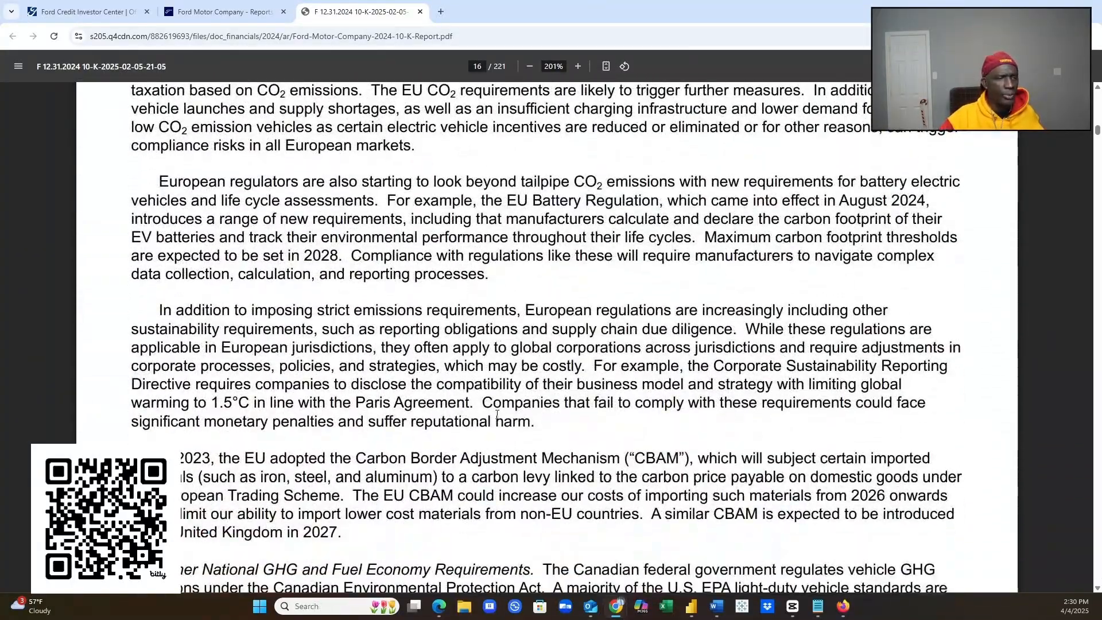
scroll(497, 414, "down", 6)
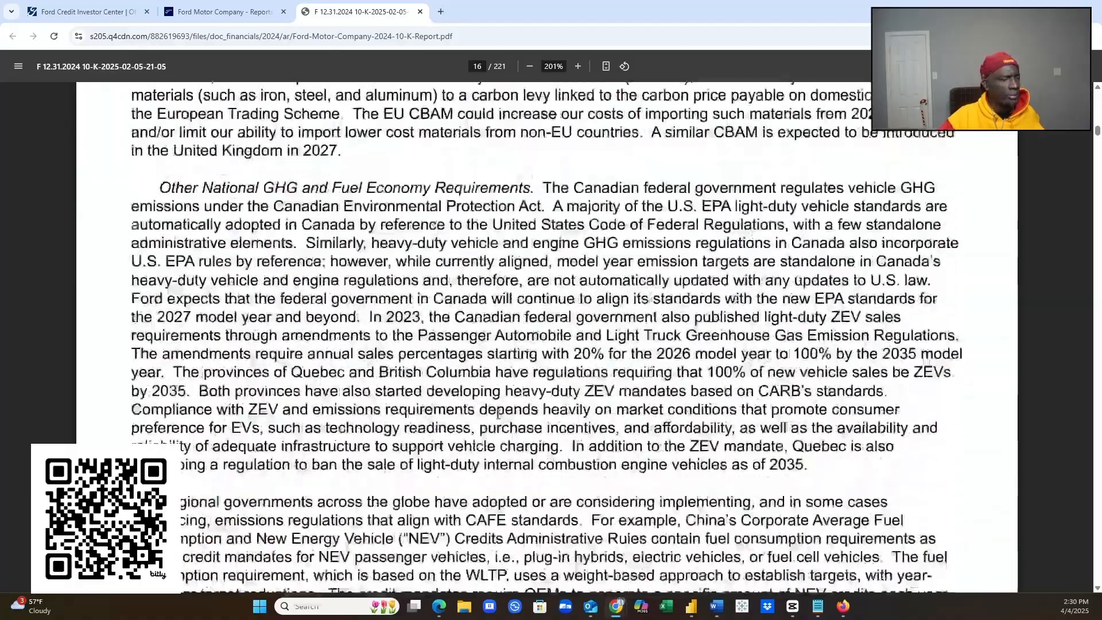
scroll(498, 415, "down", 9)
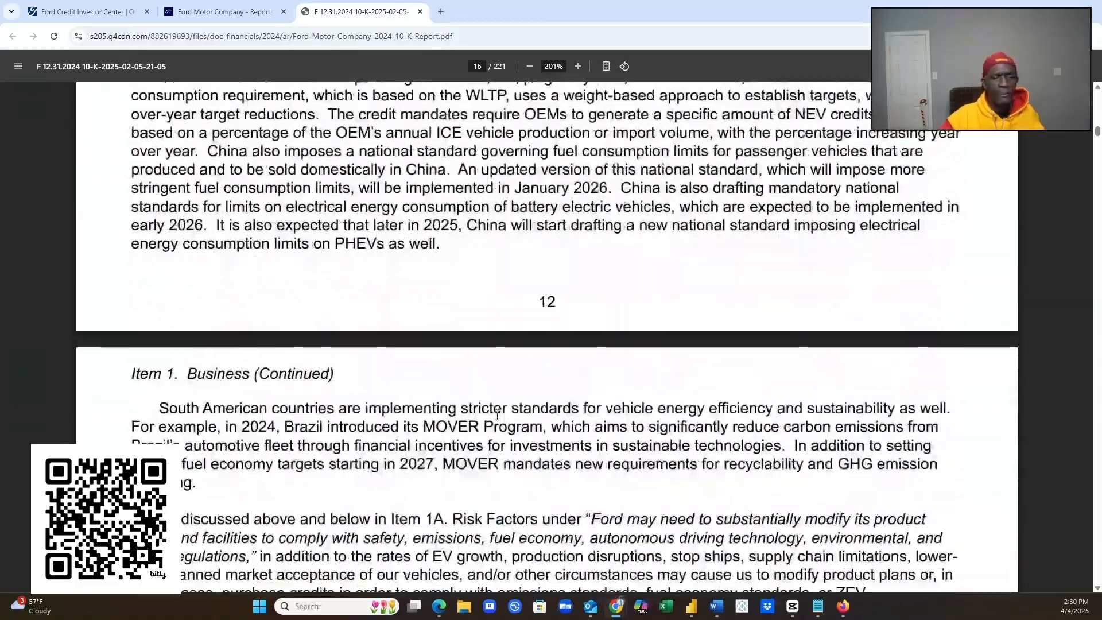
- Read the Vehicle Safety section, covering U.S., European and other national requirements
scroll(493, 420, "down", 6)
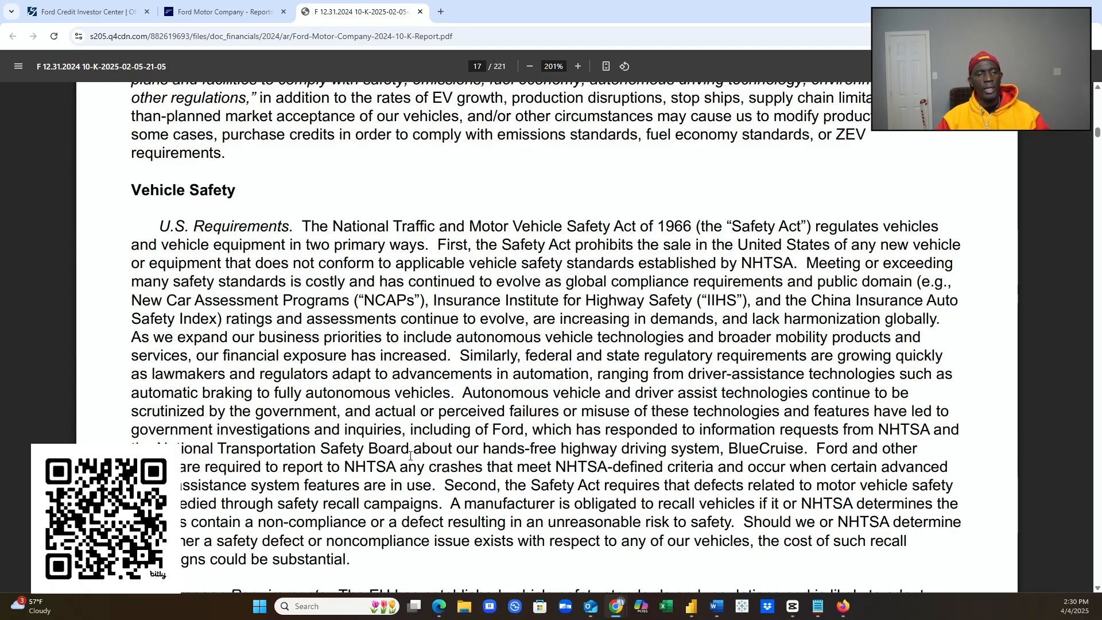
scroll(390, 427, "down", 4)
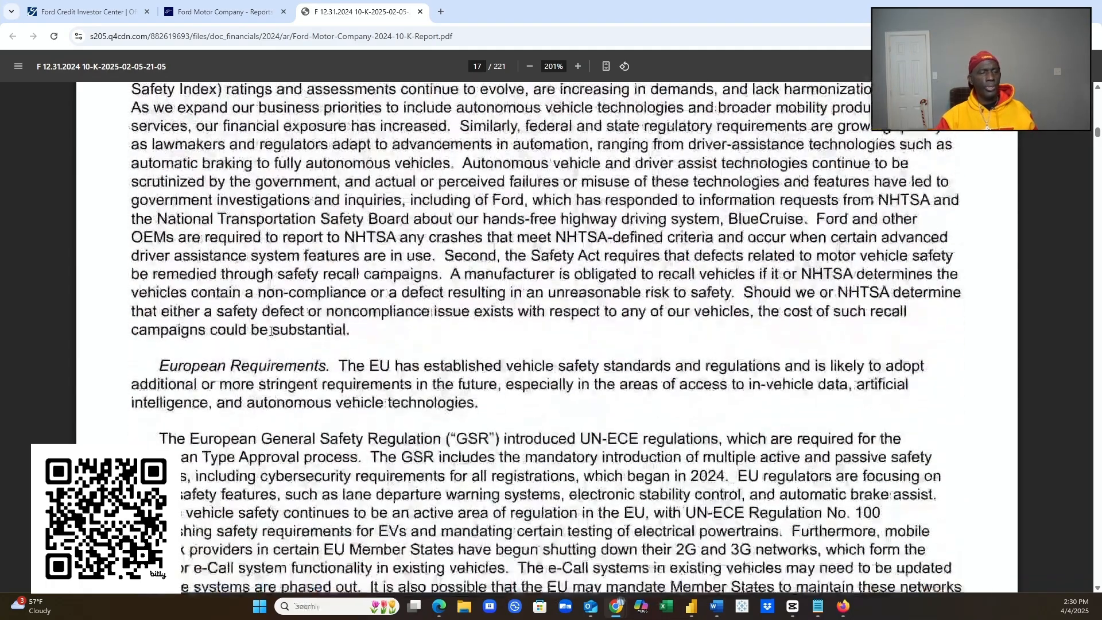
scroll(247, 289, "down", 8)
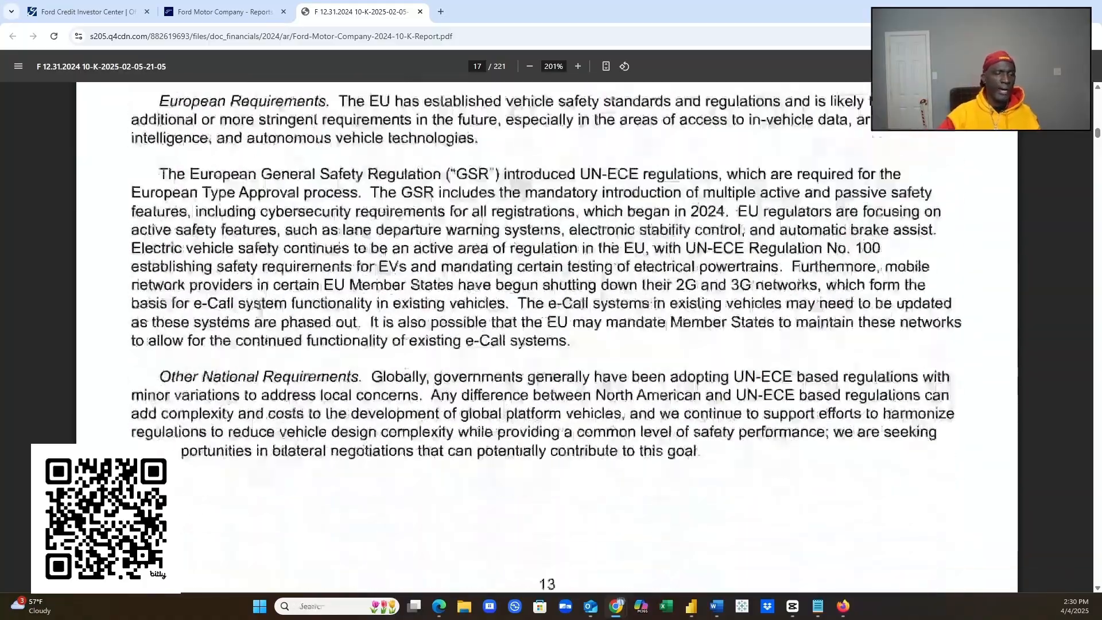
scroll(252, 314, "down", 6)
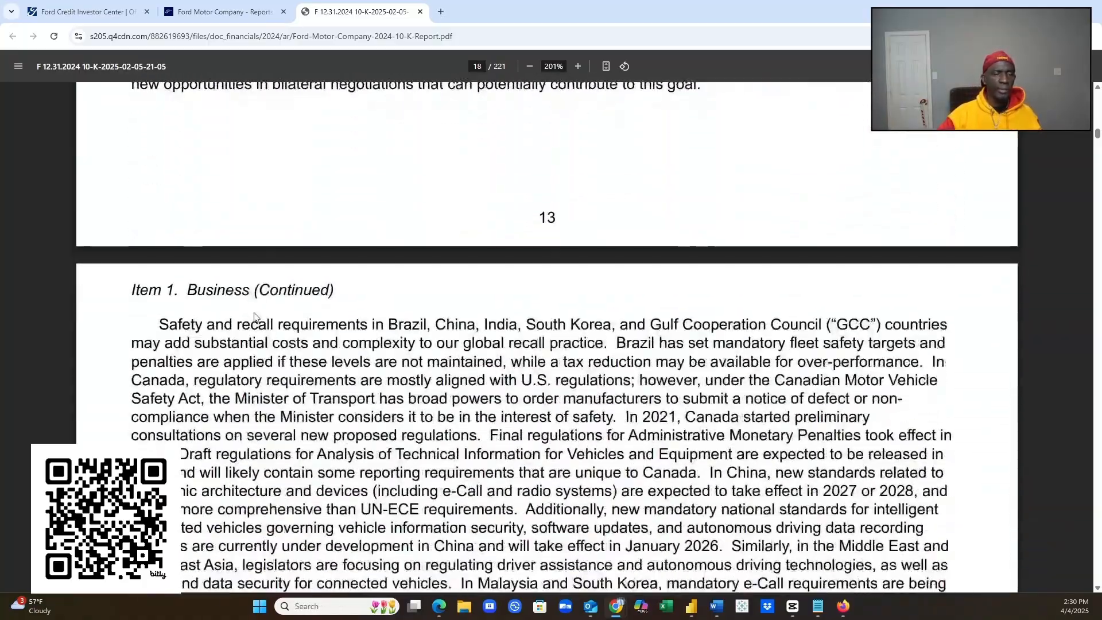
- Read New Car Assessment Programs and the Human Capital Resources section, from People Strategy and Governance to Employee Health and Safety
scroll(249, 322, "down", 7)
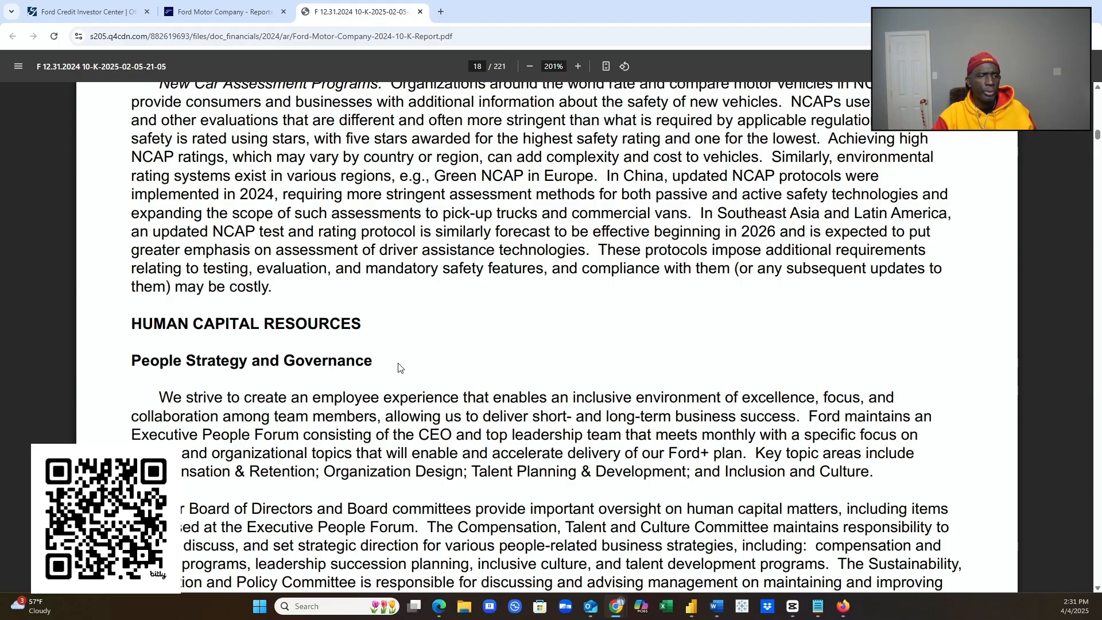
scroll(396, 382, "down", 2)
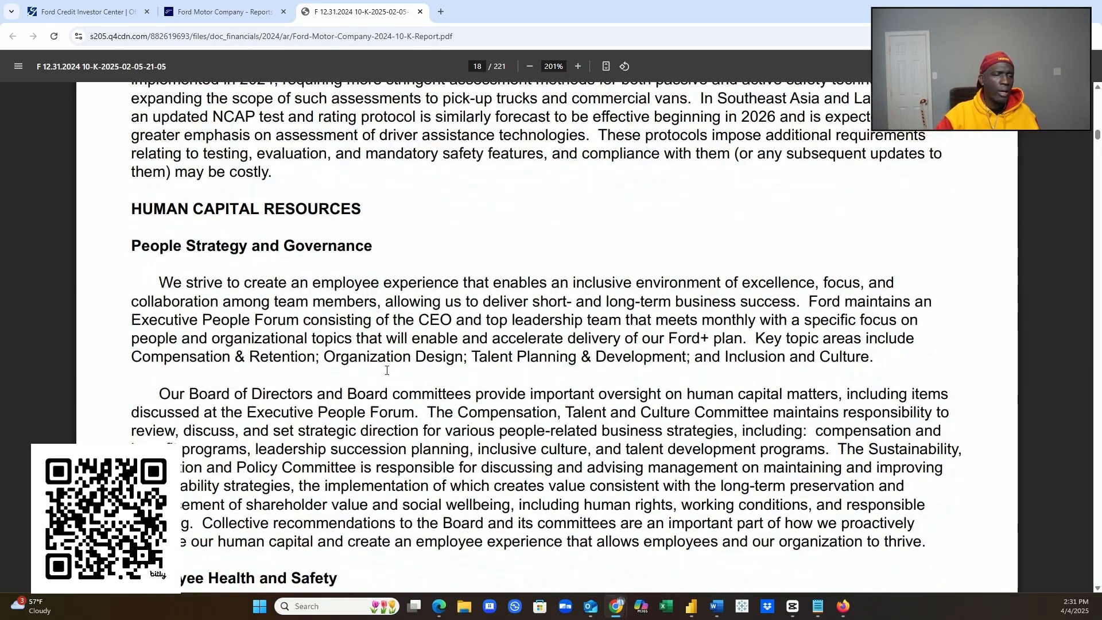
scroll(387, 367, "down", 3)
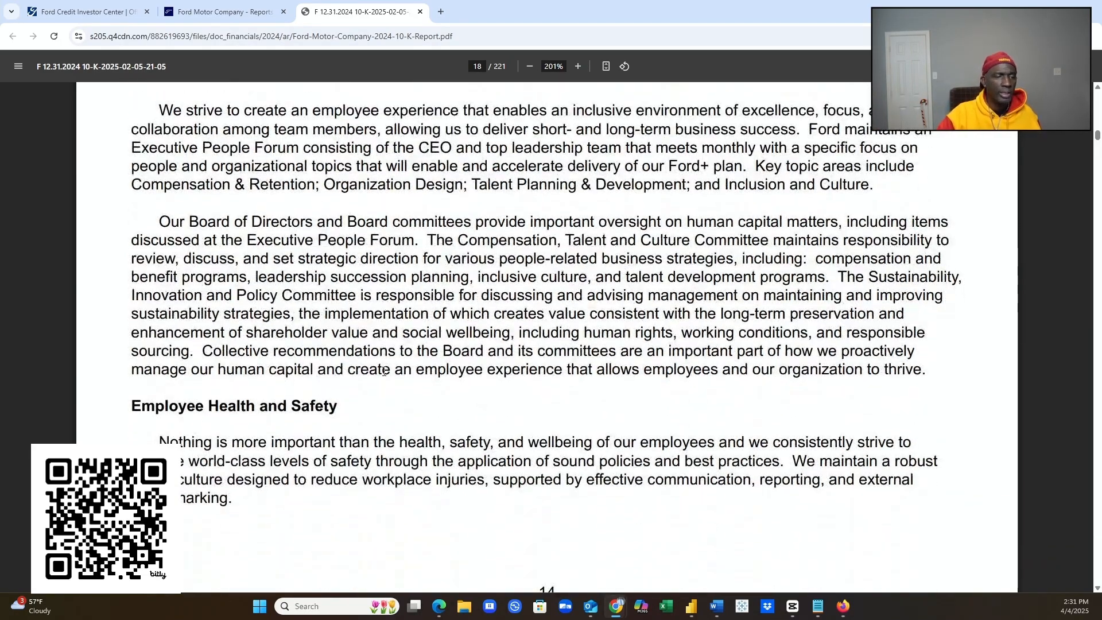
- Read the rest of the Human Capital section, from Employee Health and Safety through inclusion, talent, benefits and employee sentiment to Employment Data
scroll(384, 372, "down", 2)
scroll(383, 375, "down", 3)
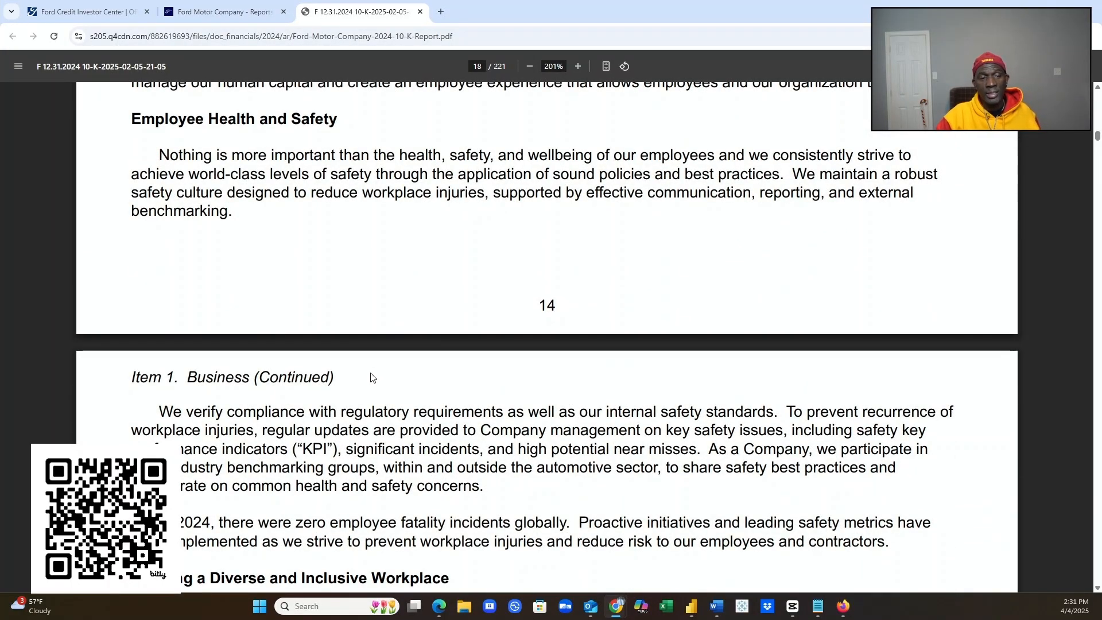
scroll(371, 378, "down", 12)
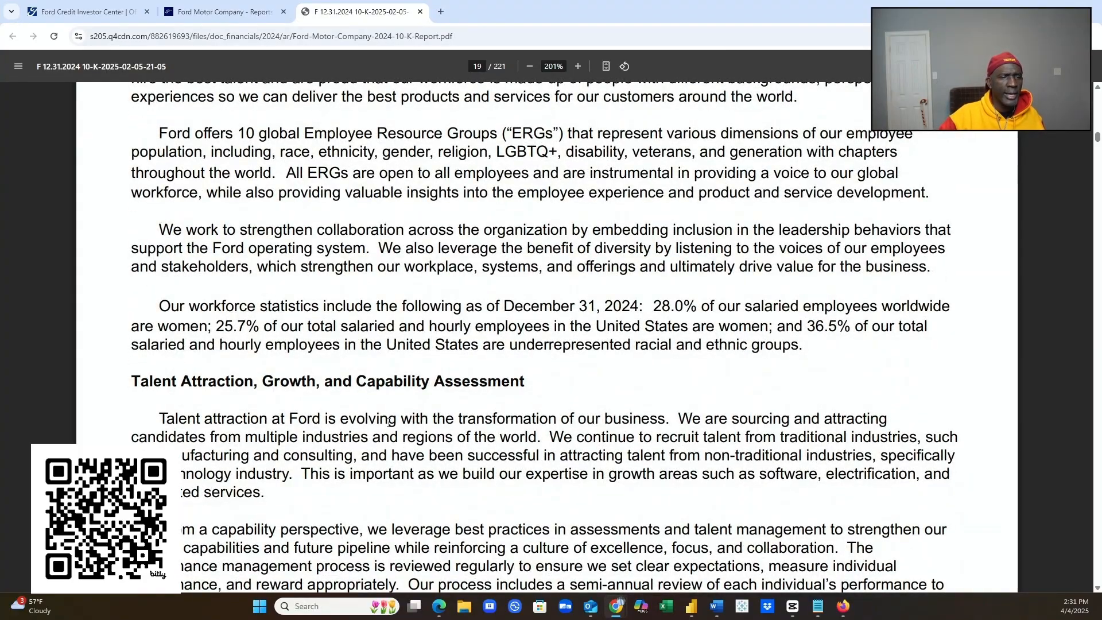
scroll(410, 433, "down", 7)
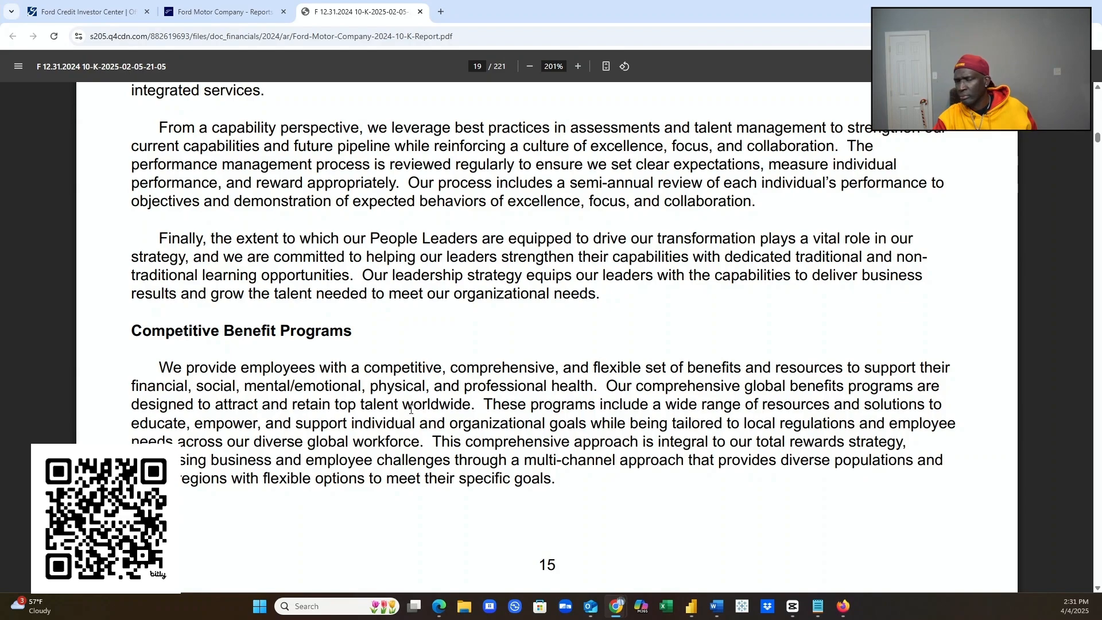
scroll(411, 409, "down", 8)
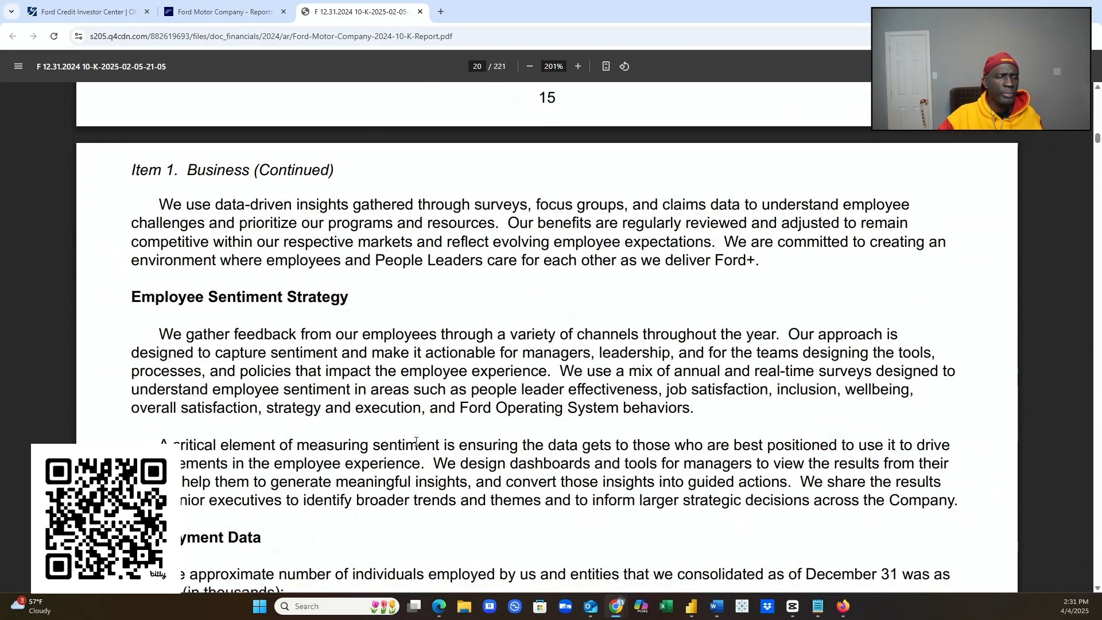
scroll(416, 442, "down", 2)
scroll(416, 446, "down", 3)
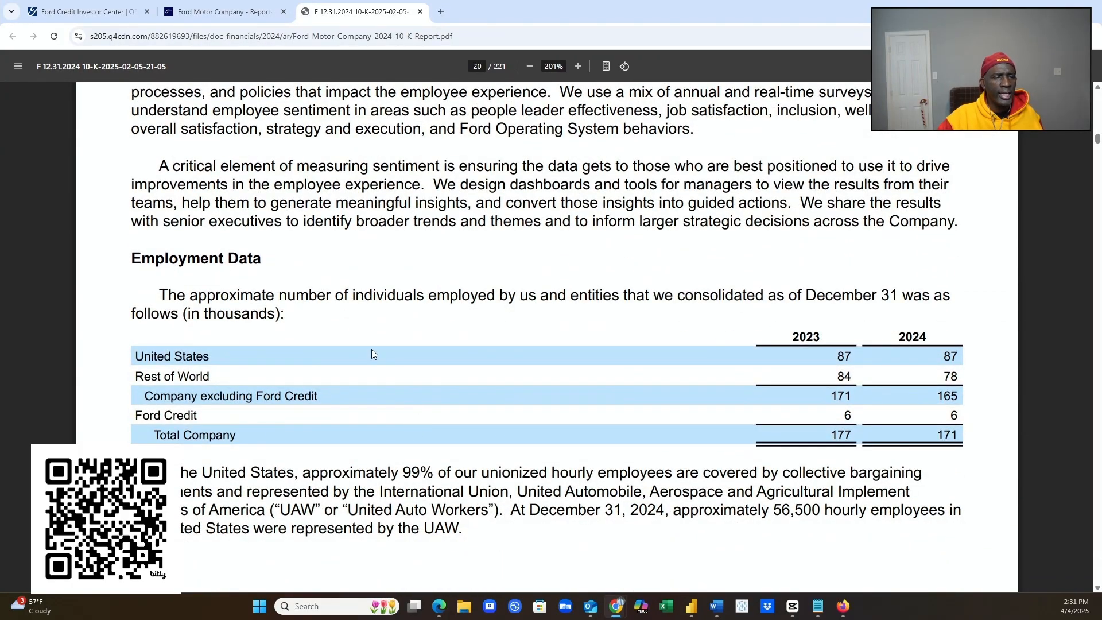
scroll(375, 369, "down", 7)
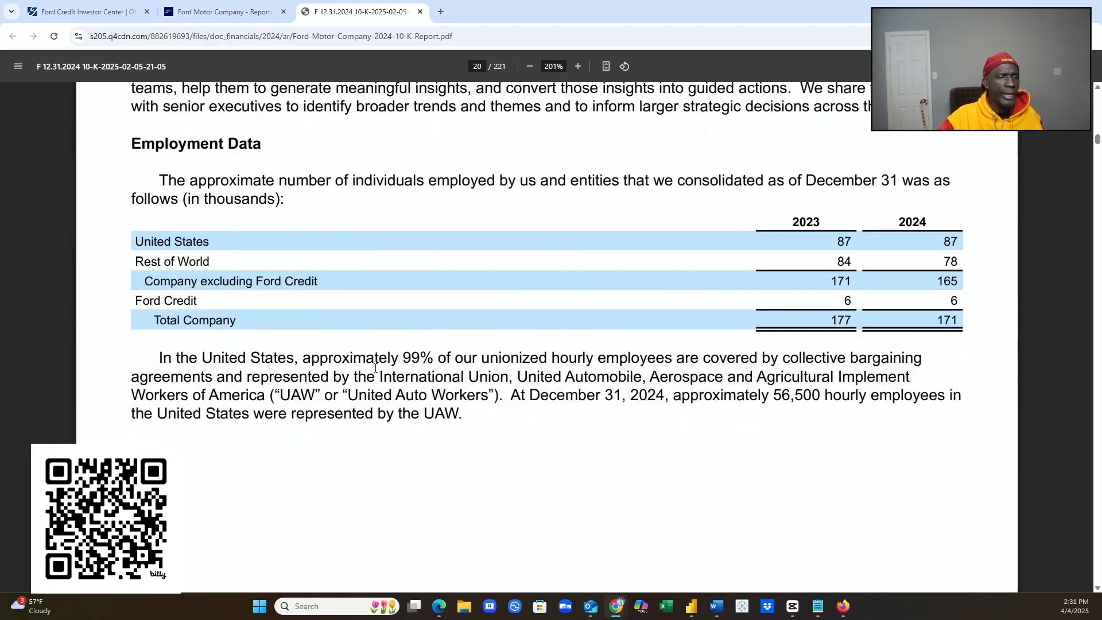
- Review the Item 1A Risk Factors introduction and the first Operational Risks, covering the Ford+ plan, vehicle defects and recalls, and supplier dependence
scroll(374, 373, "down", 9)
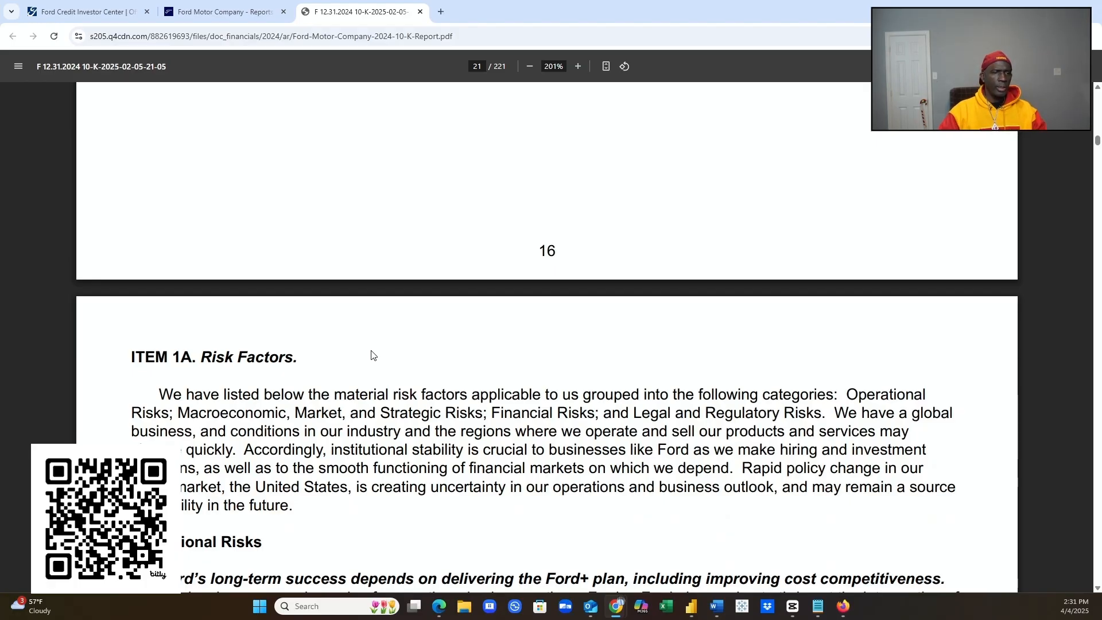
scroll(350, 343, "down", 6)
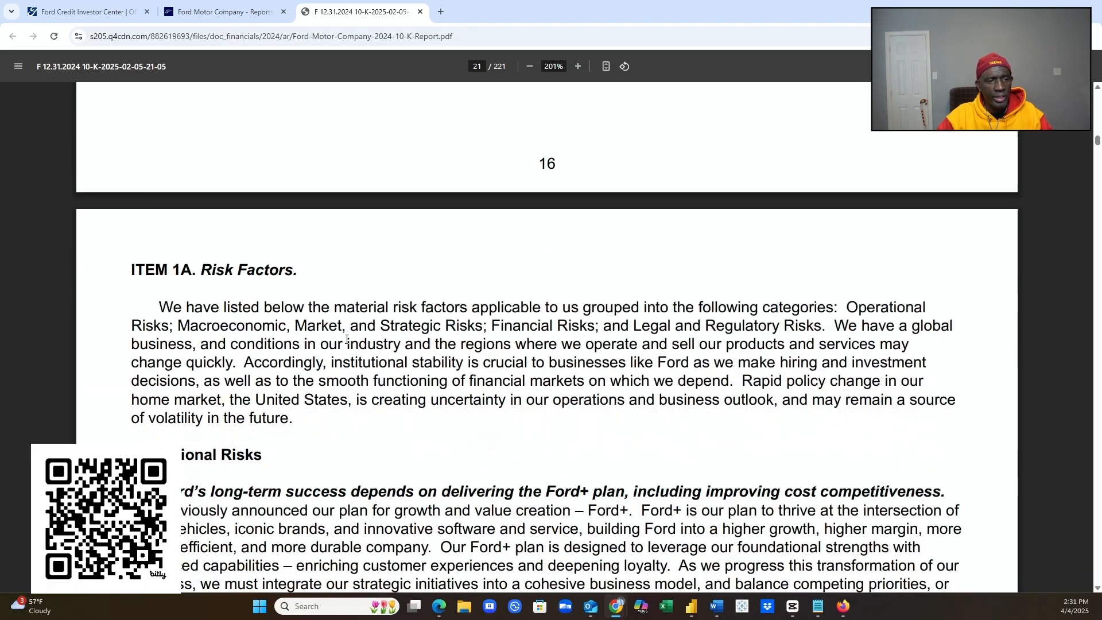
scroll(344, 340, "down", 4)
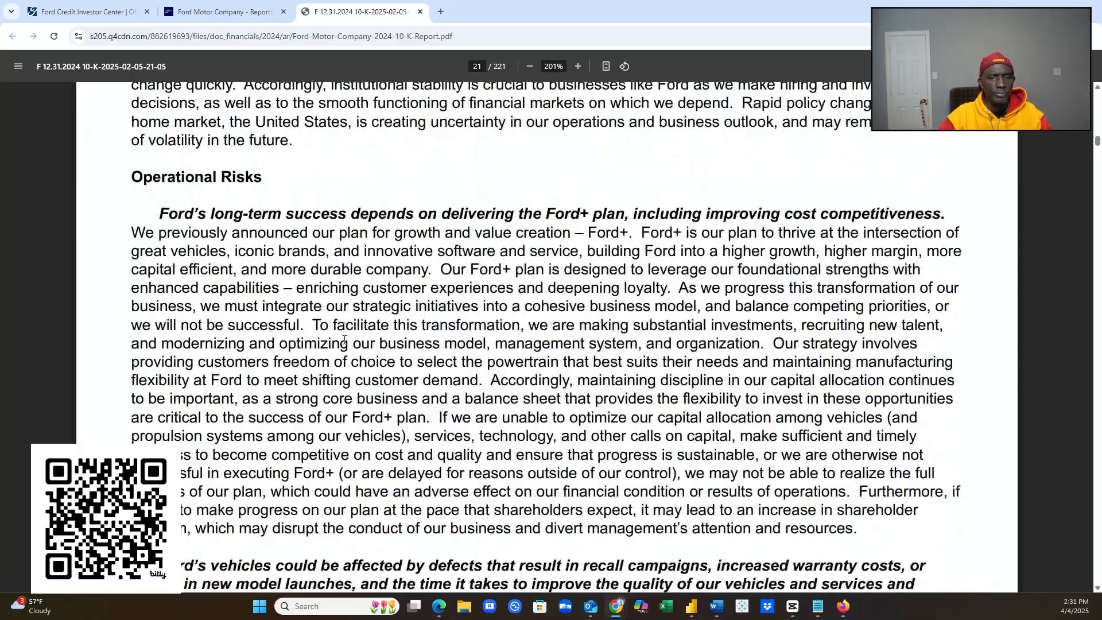
scroll(342, 335, "down", 18)
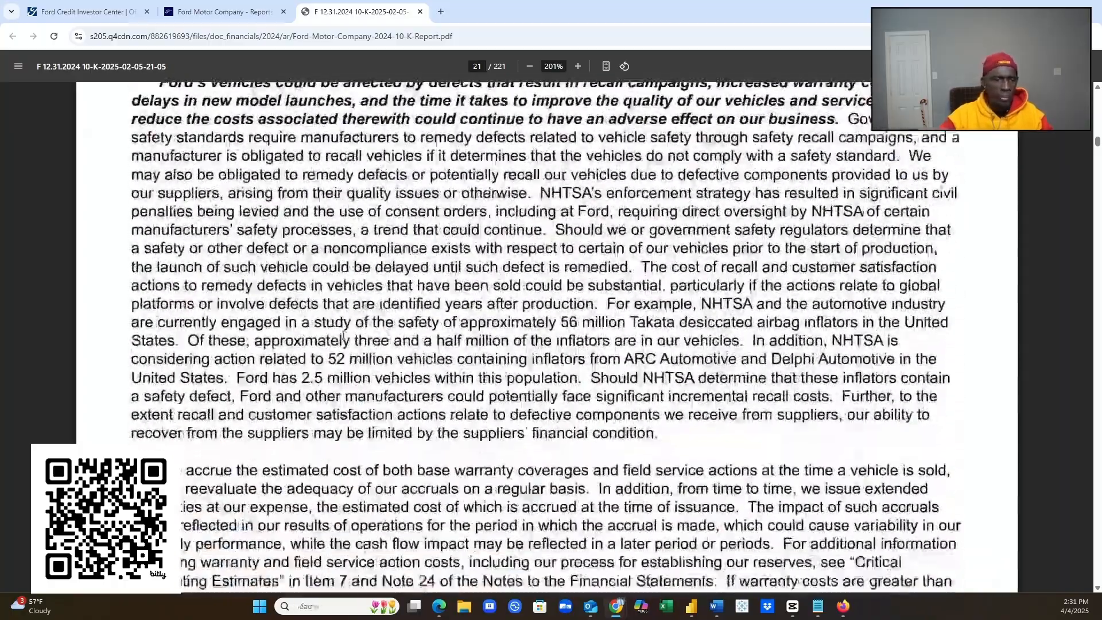
scroll(341, 329, "down", 3)
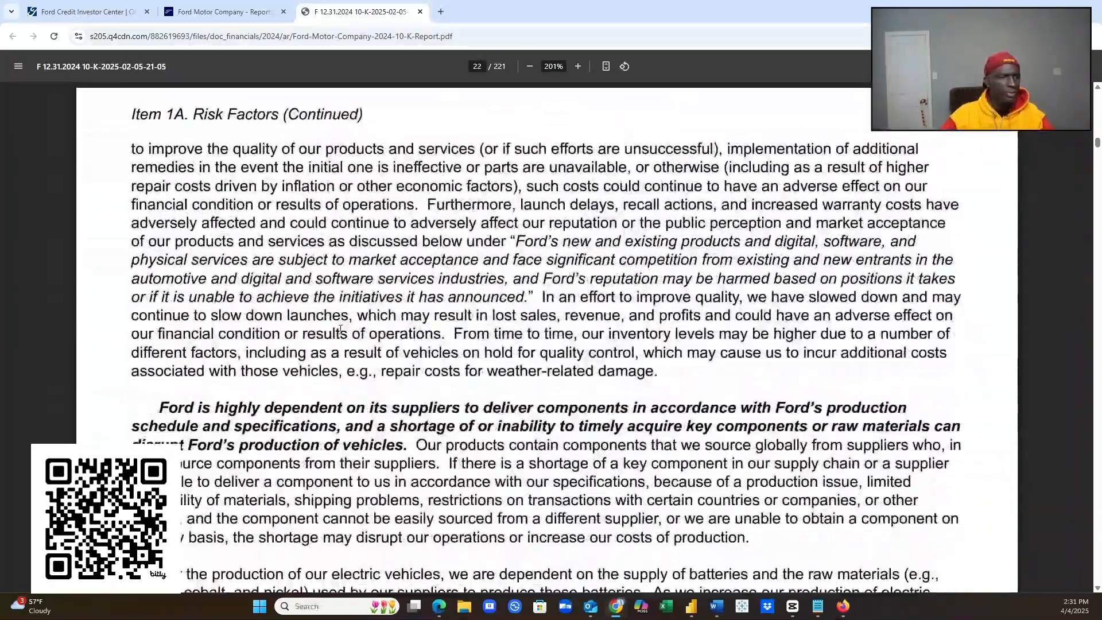
scroll(342, 330, "down", 4)
scroll(342, 329, "down", 5)
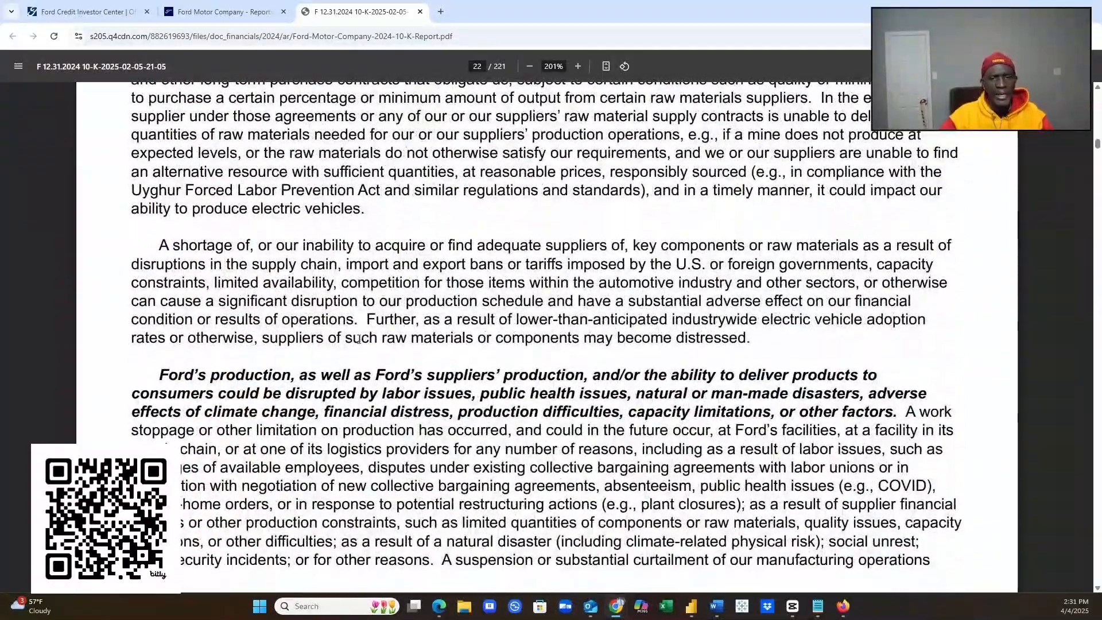
- Read the operational risks on production disruptions, alliances and joint ventures, restructuring actions, and secure digital services including BlueCruise
scroll(350, 337, "down", 3)
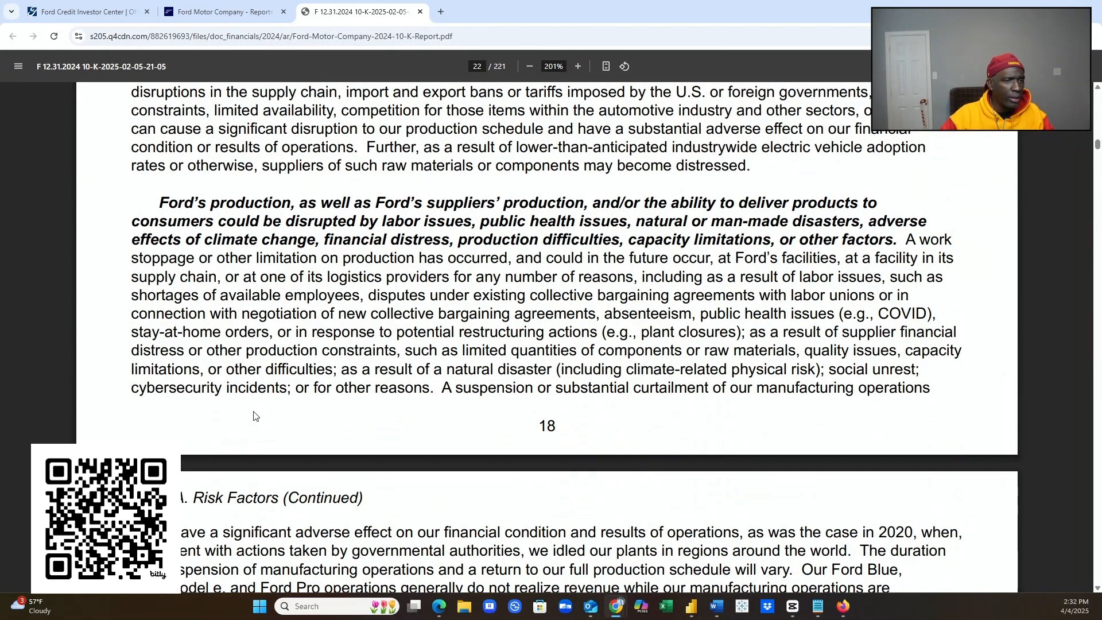
scroll(255, 416, "down", 3)
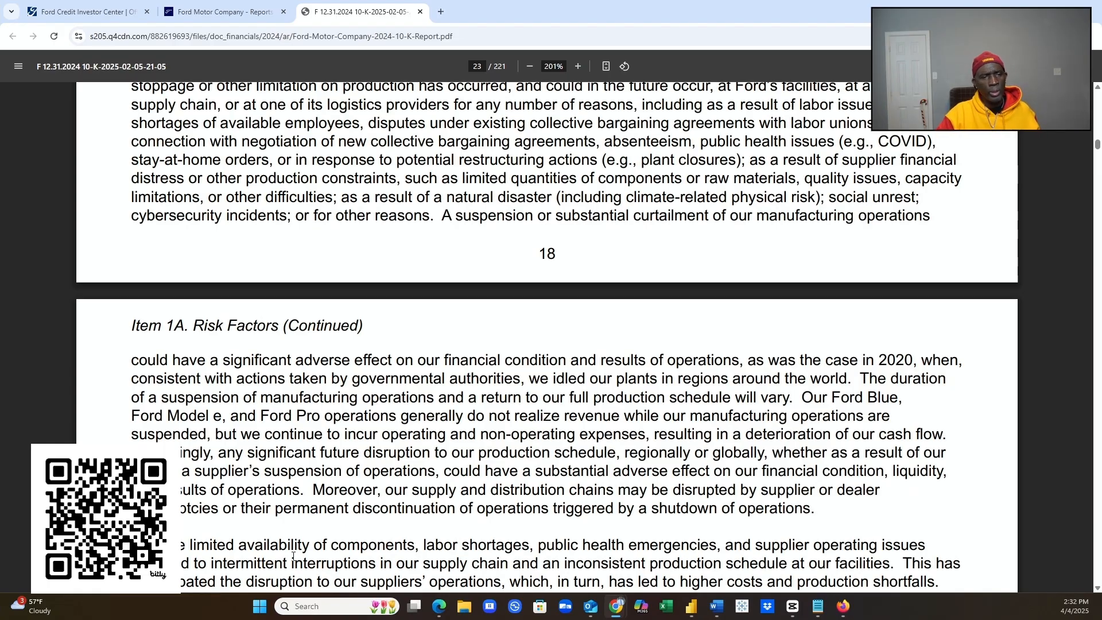
scroll(335, 551, "down", 8)
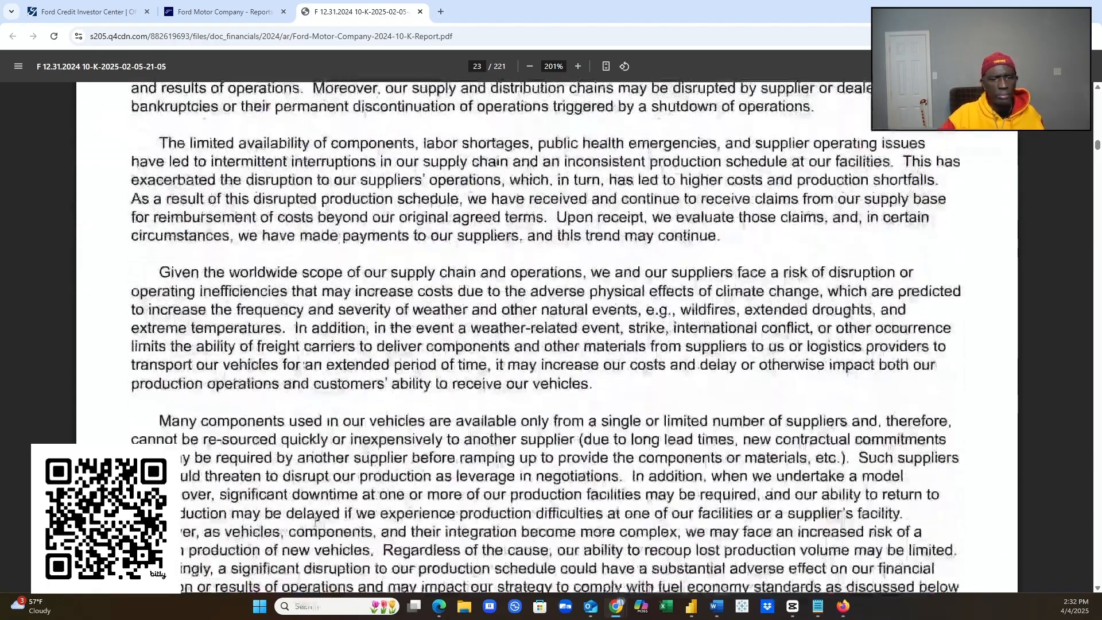
scroll(325, 494, "down", 10)
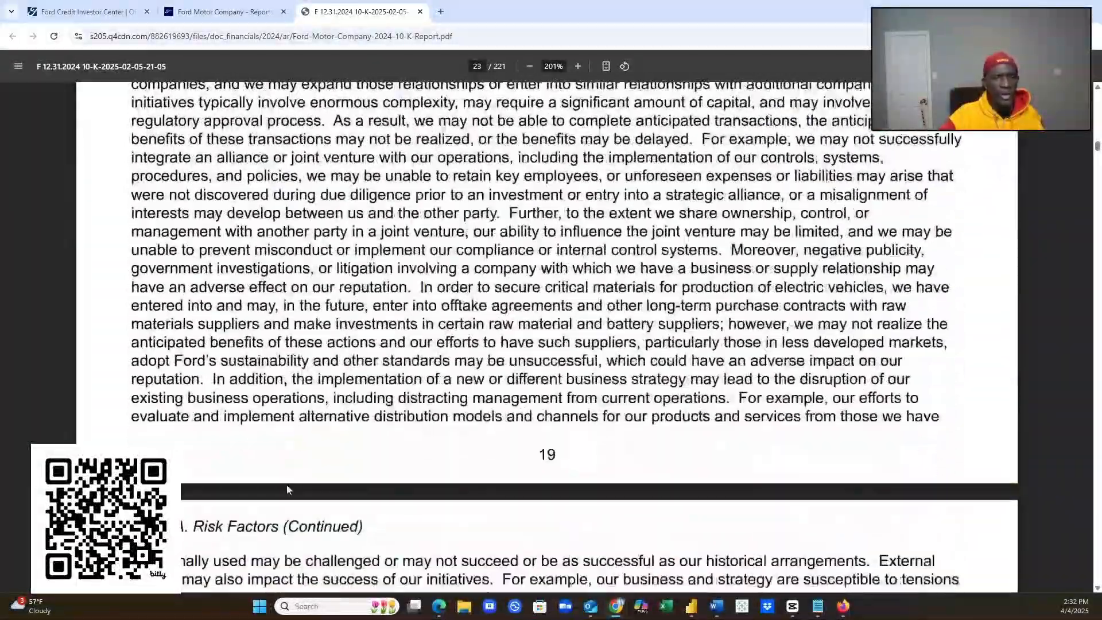
scroll(285, 482, "down", 10)
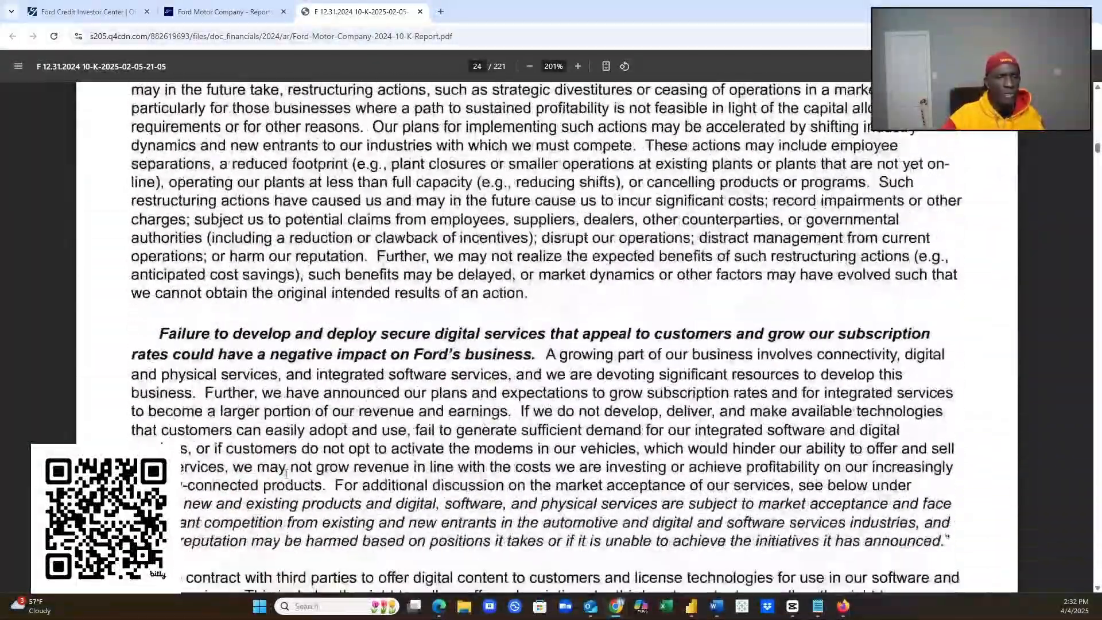
scroll(282, 479, "down", 10)
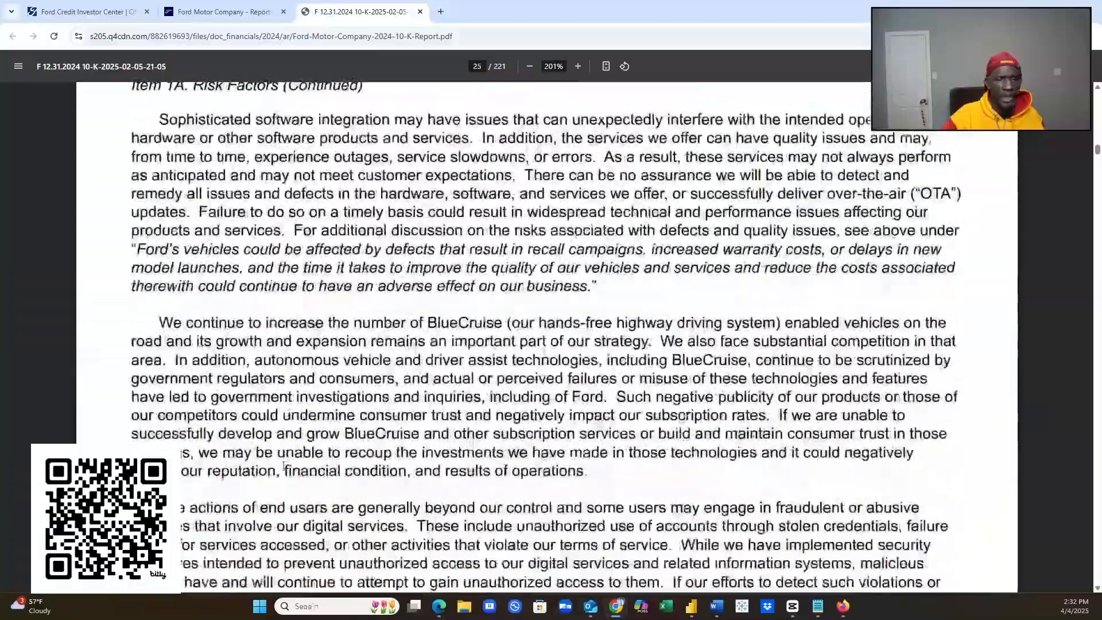
- Examine the risk factors on maintaining a competitive cost structure under labor constraints and on attracting and rewarding talent
scroll(278, 472, "down", 8)
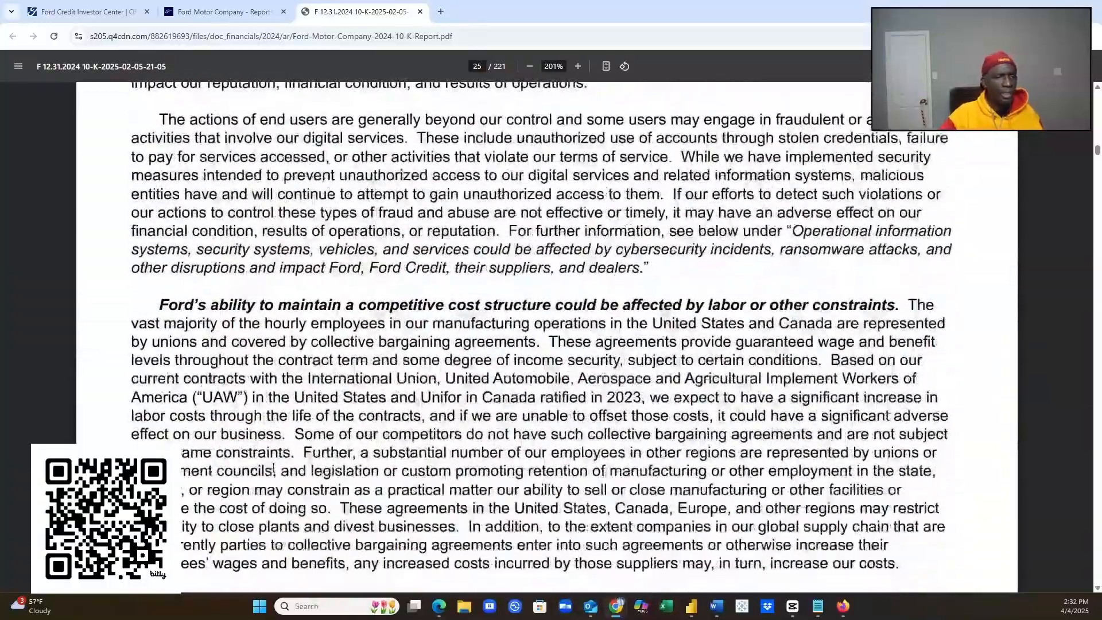
scroll(273, 464, "down", 5)
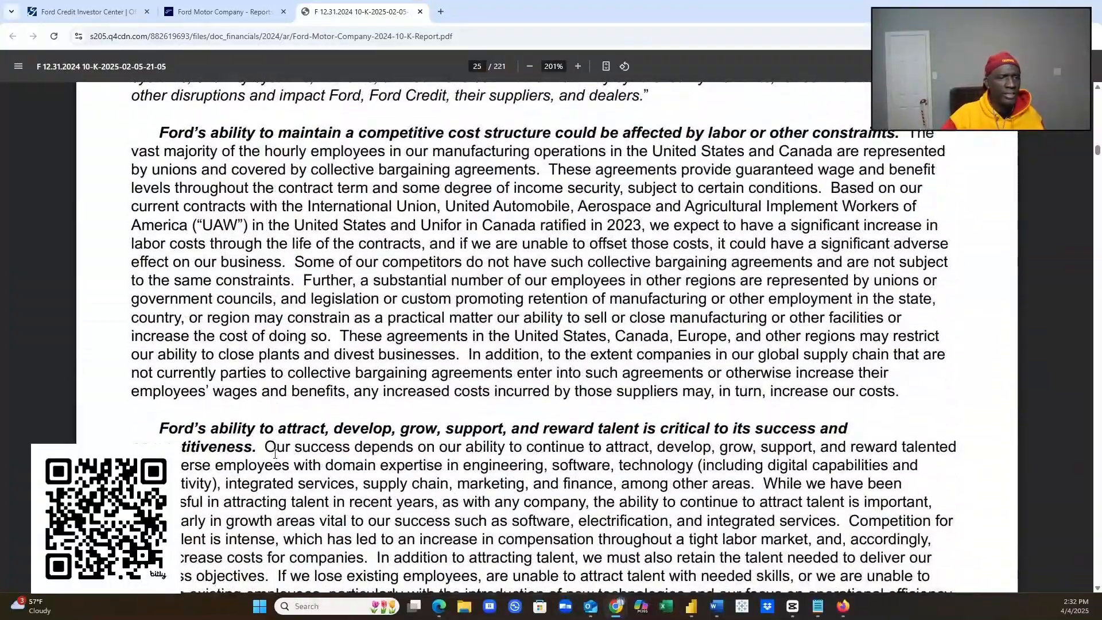
scroll(274, 454, "up", 3)
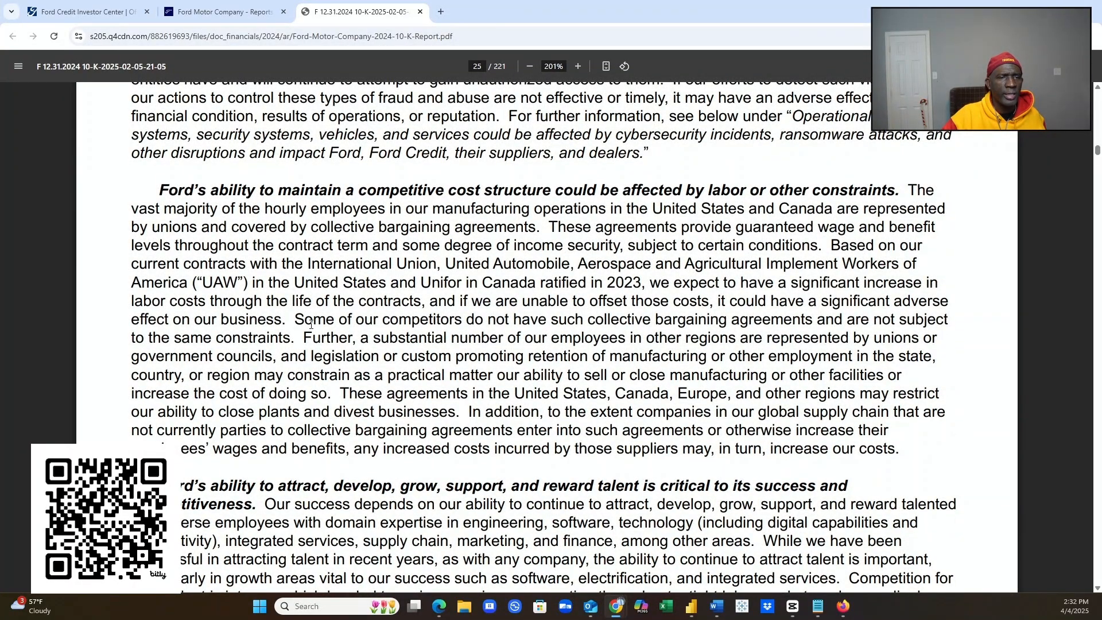
scroll(287, 405, "down", 1)
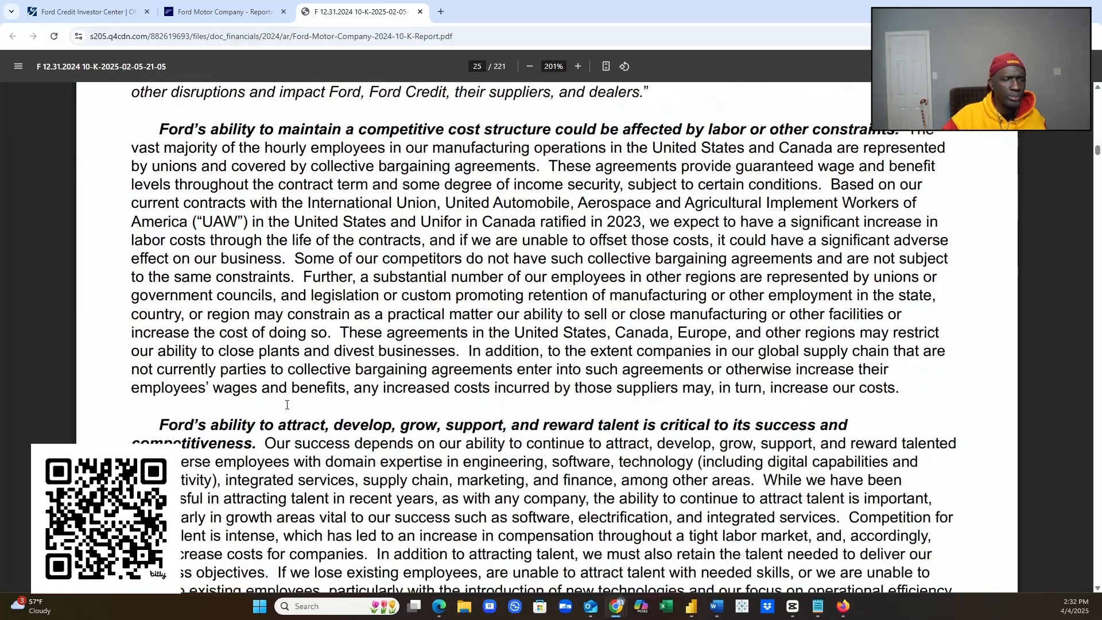
scroll(287, 405, "down", 2)
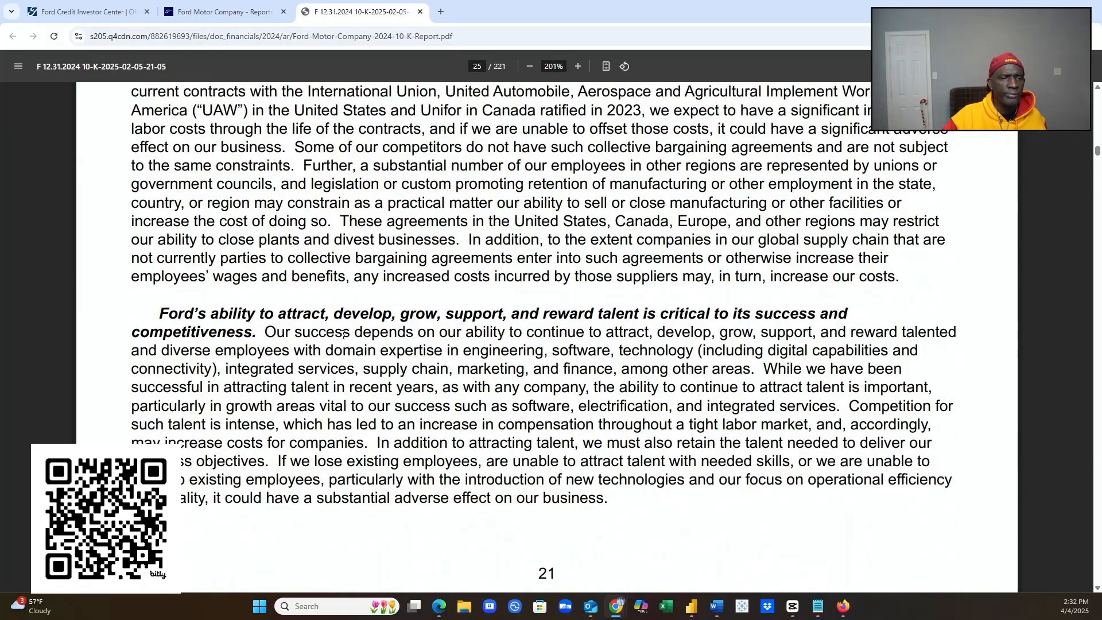
- Skim ahead to the risks on price competition, inflation and currency fluctuations, and dependence on sales of larger, more profitable vehicles
scroll(343, 334, "down", 8)
scroll(336, 330, "down", 13)
scroll(323, 337, "down", 13)
scroll(320, 364, "down", 14)
scroll(296, 396, "down", 14)
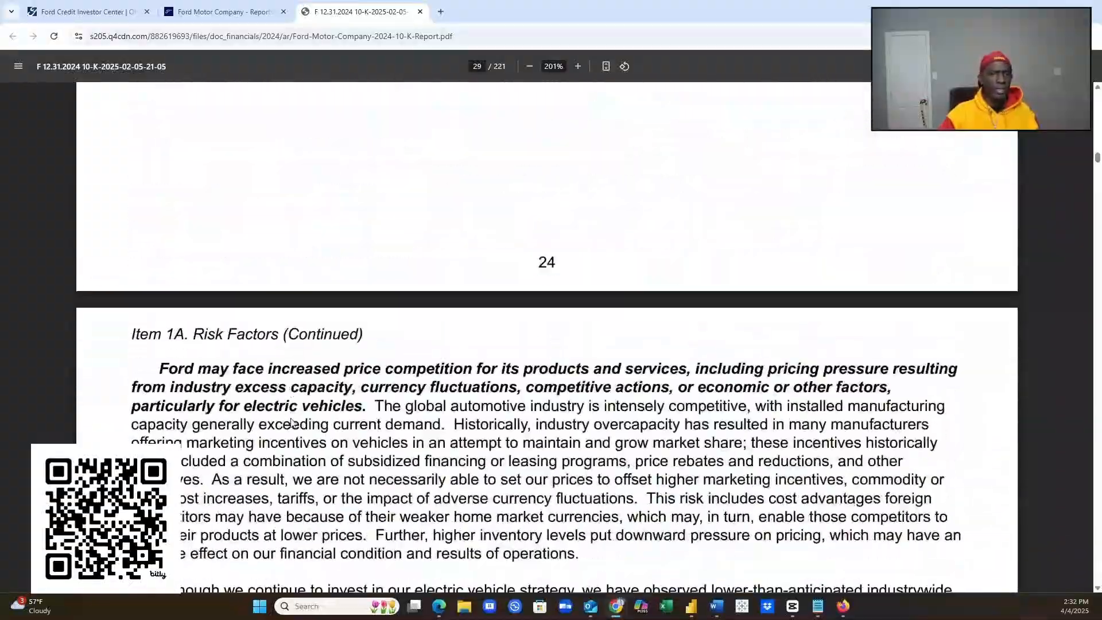
scroll(292, 423, "down", 13)
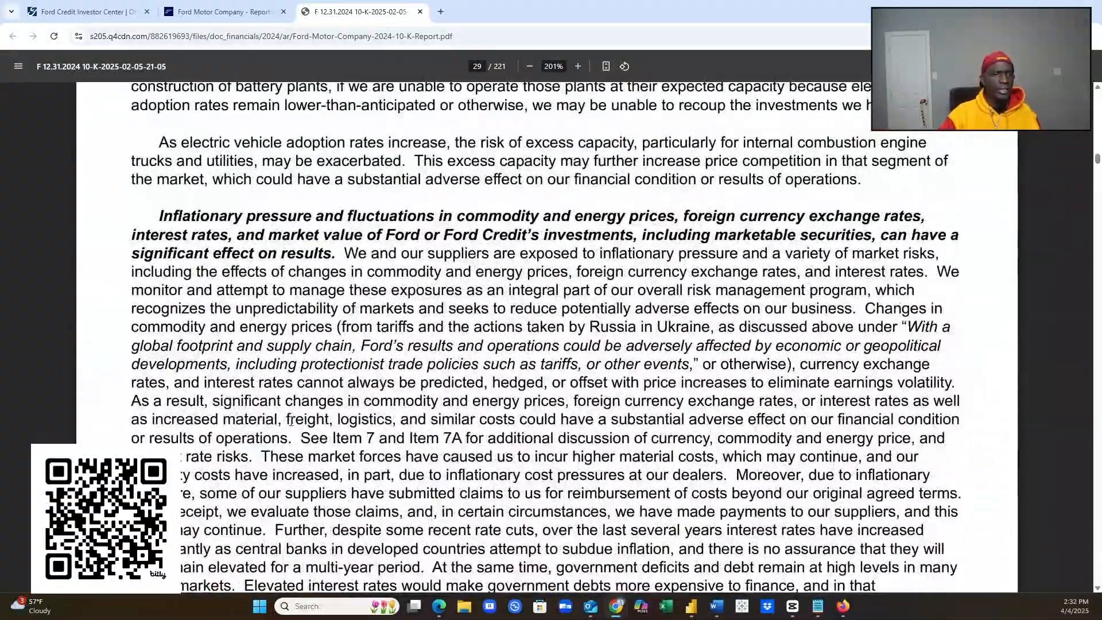
scroll(292, 422, "down", 11)
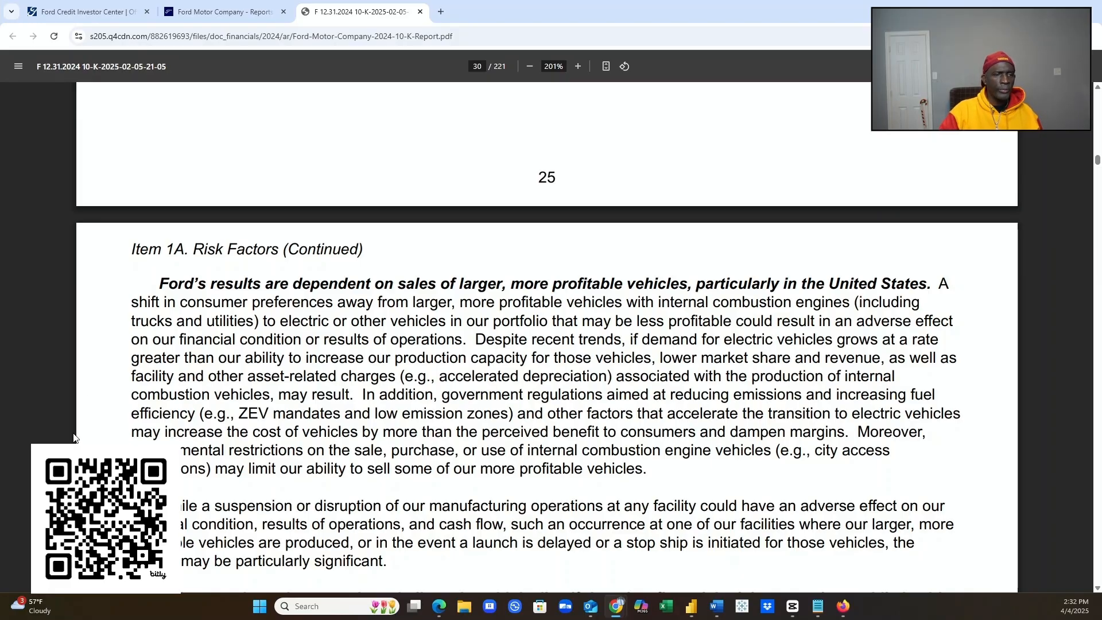
- Review the risks on IRA tax credits, Ford Credit losses and lease residual values, and pension and OPEB plan assumptions
scroll(74, 438, "down", 10)
scroll(546, 333, "down", 12)
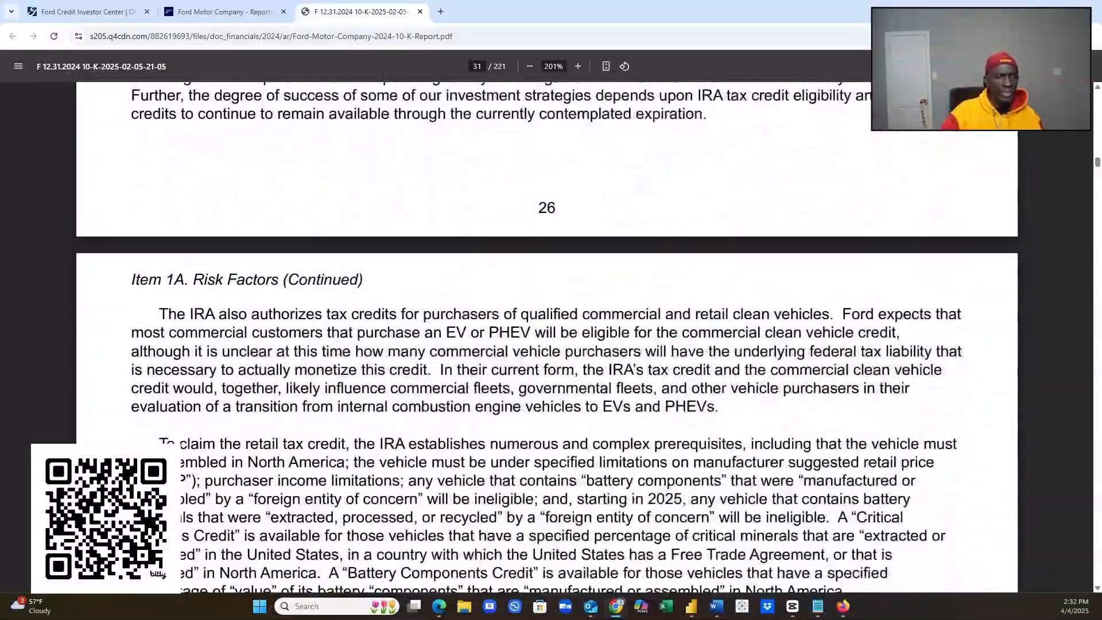
scroll(262, 454, "down", 8)
scroll(262, 454, "down", 10)
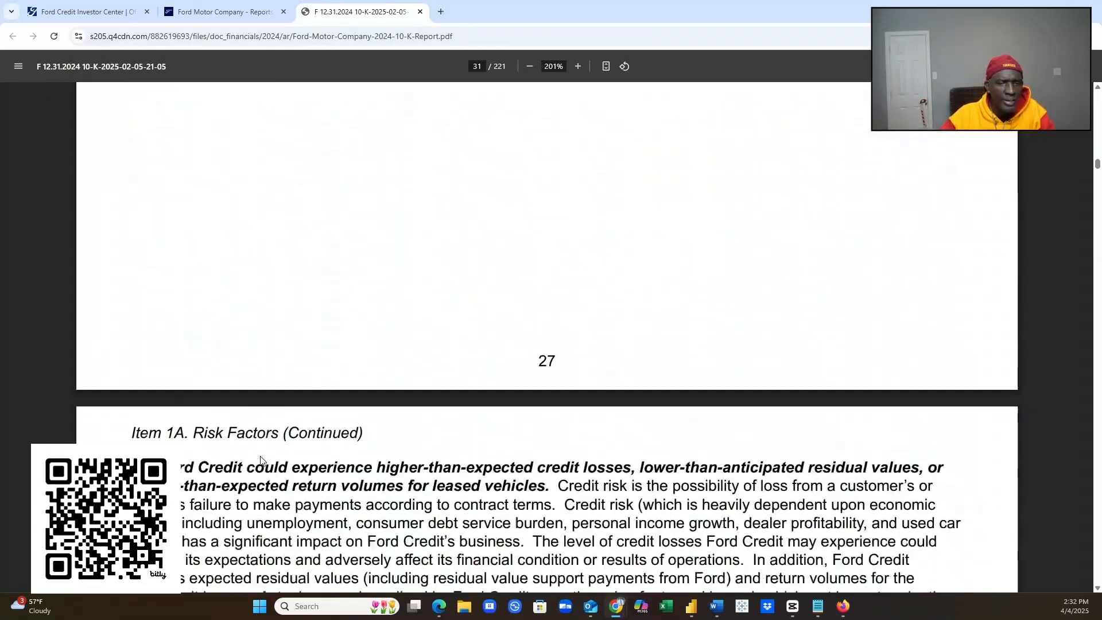
scroll(262, 459, "down", 1)
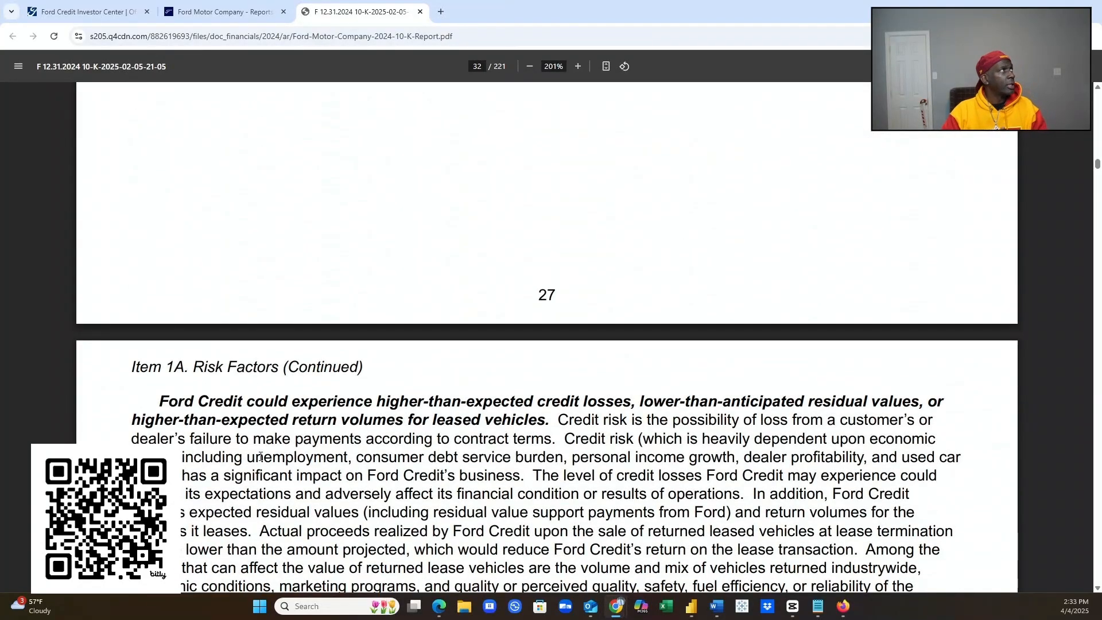
scroll(271, 451, "down", 3)
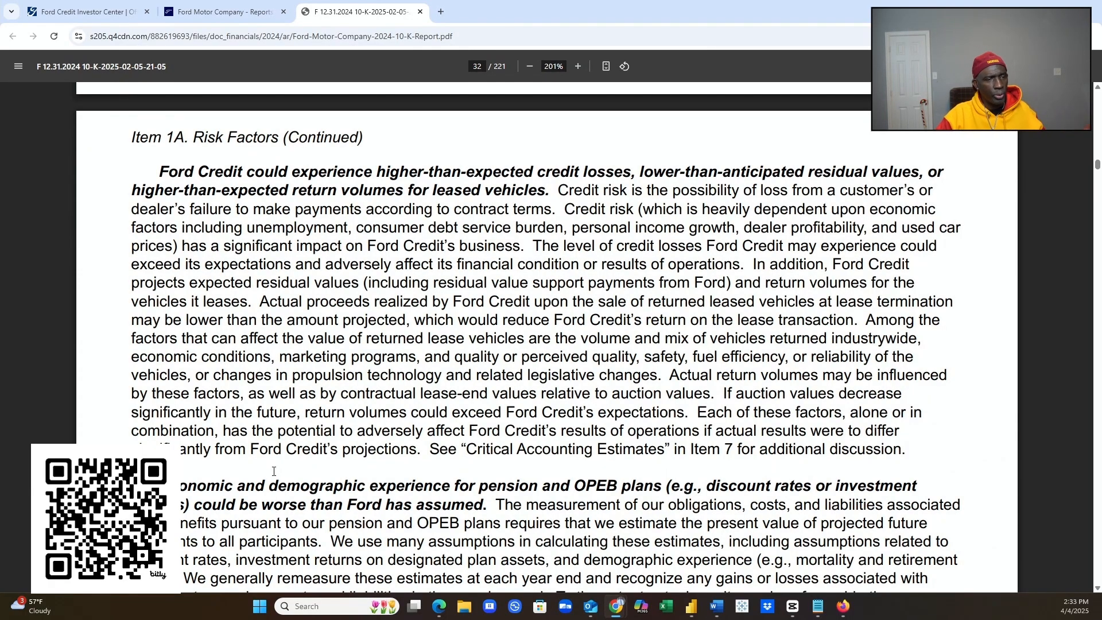
scroll(274, 471, "down", 7)
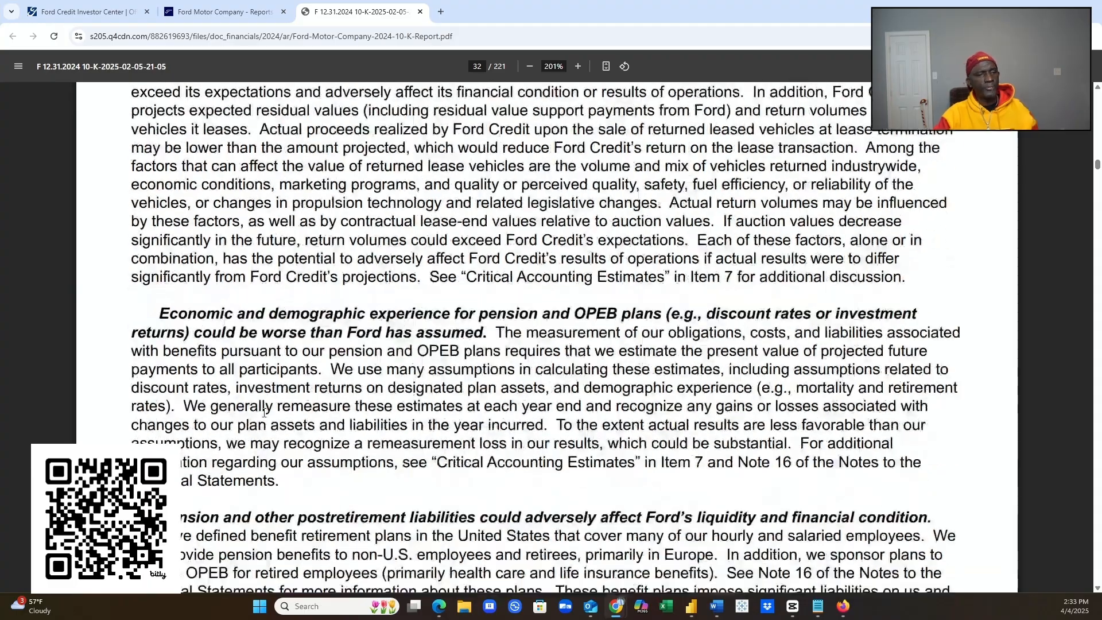
- Review the legal and regulatory risks on litigation, safety and emissions compliance, and consumer protection rules affecting Ford Credit
scroll(263, 413, "down", 6)
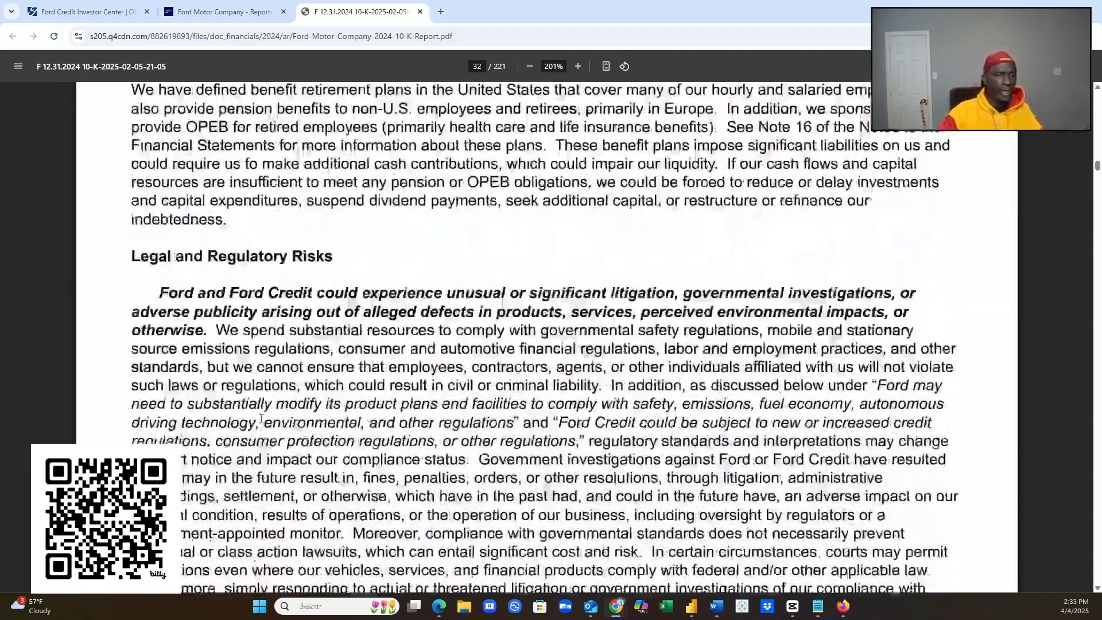
scroll(257, 427, "down", 6)
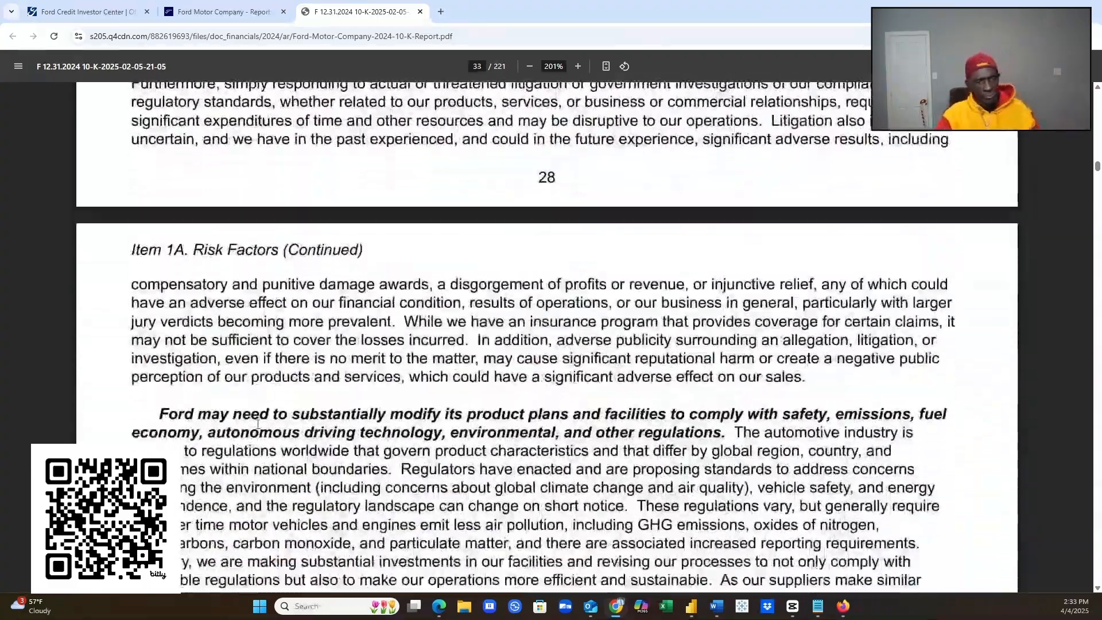
scroll(258, 422, "down", 10)
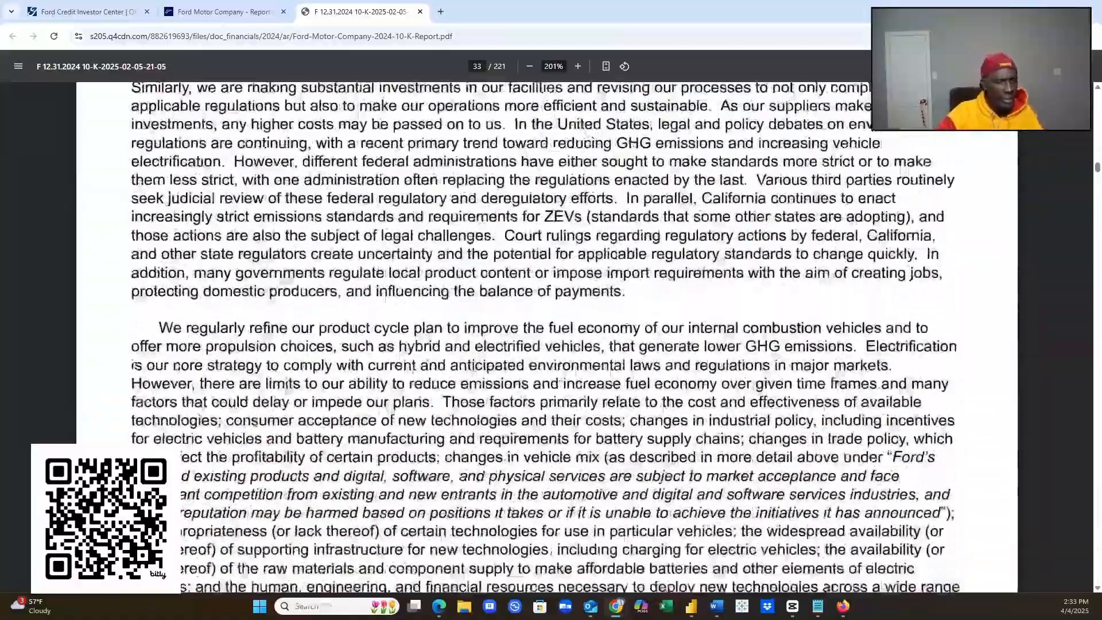
scroll(262, 405, "down", 10)
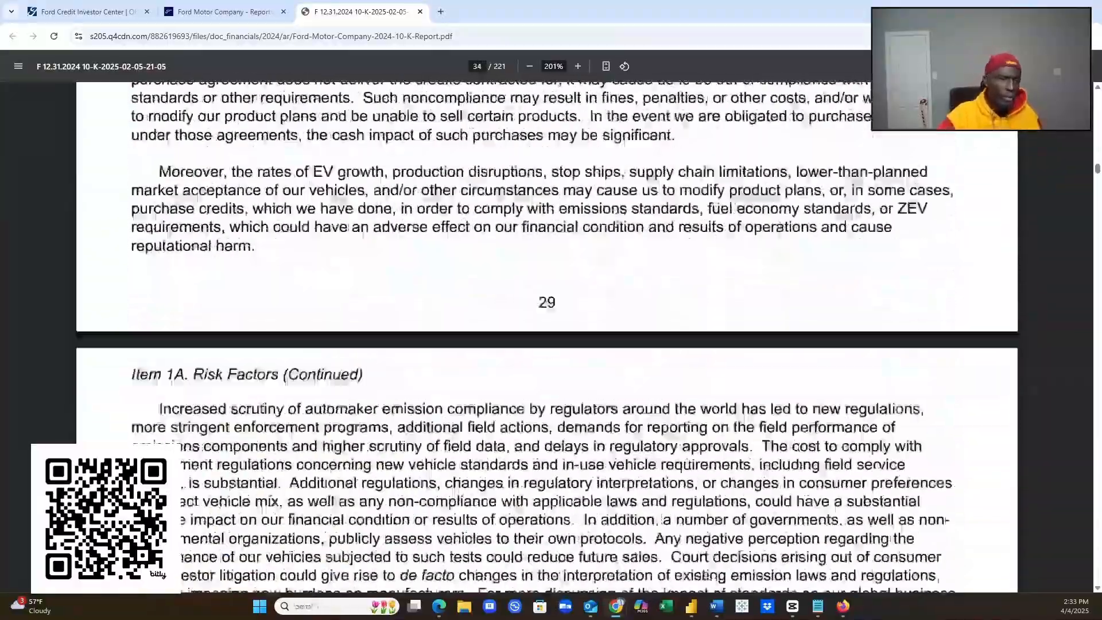
scroll(262, 405, "down", 12)
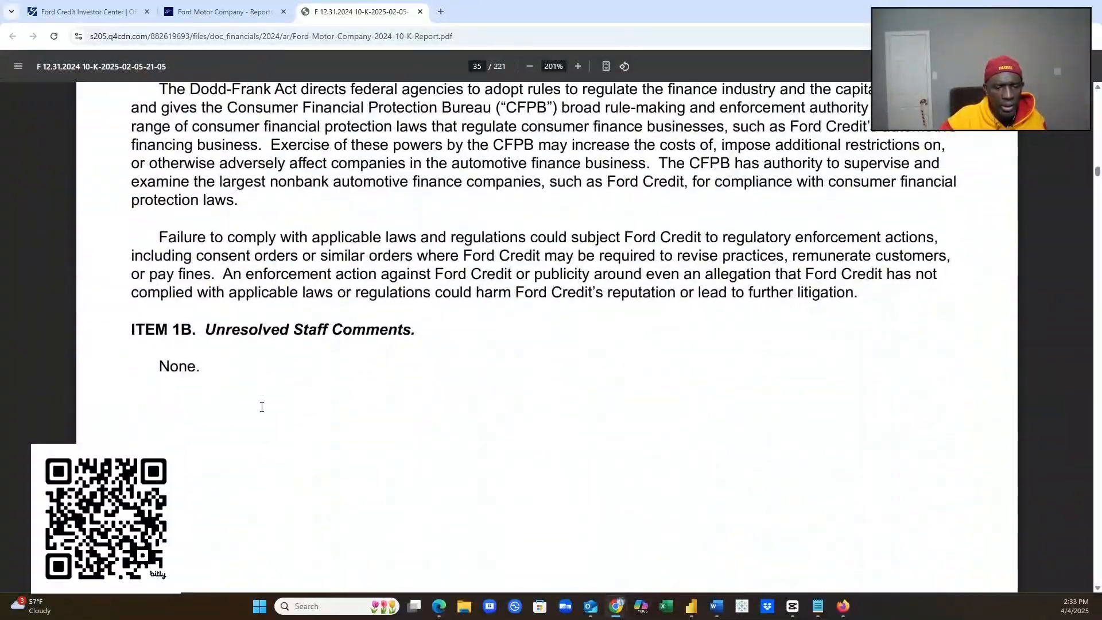
- Skim Item 1B on unresolved staff comments, Item 1C on cybersecurity strategy and risk management, and Item 2 on properties
scroll(262, 407, "down", 3)
scroll(261, 408, "down", 7)
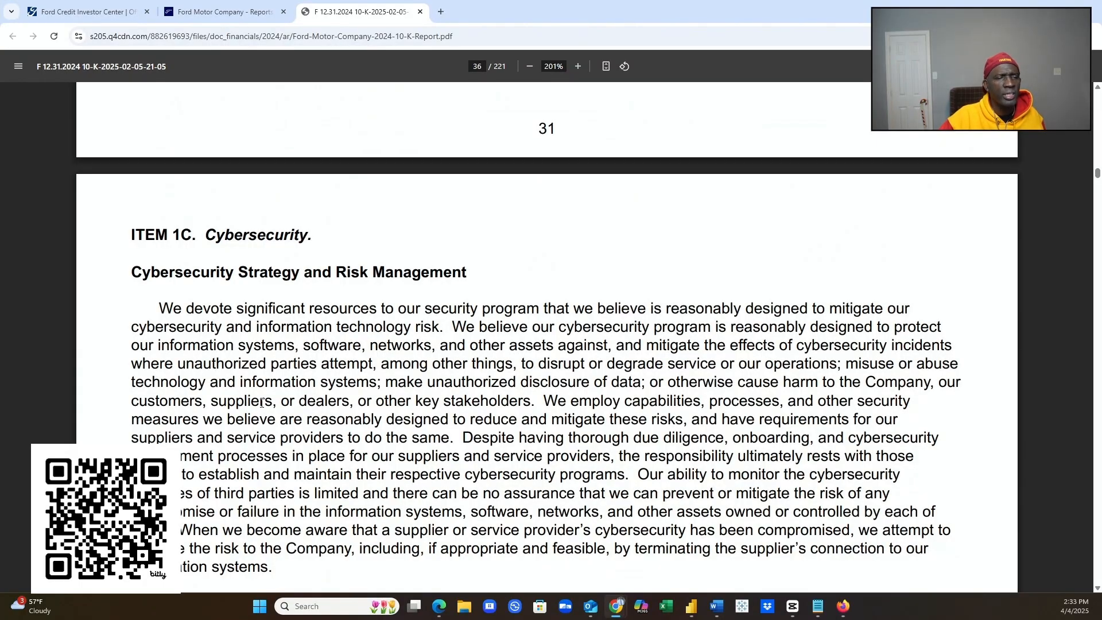
scroll(262, 403, "down", 10)
scroll(259, 402, "down", 12)
scroll(260, 400, "down", 15)
scroll(245, 411, "down", 6)
scroll(245, 412, "down", 12)
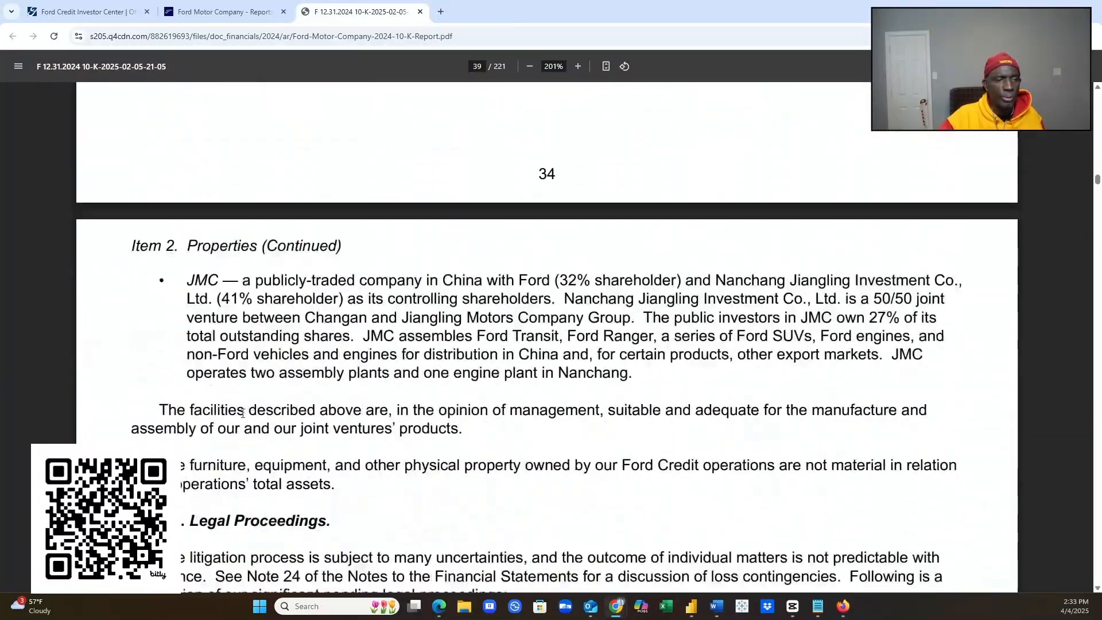
- Review Item 3, Legal Proceedings, covering product liability, asbestos, consumer, environmental, and other matters such as Brazilian taxes
scroll(243, 412, "down", 3)
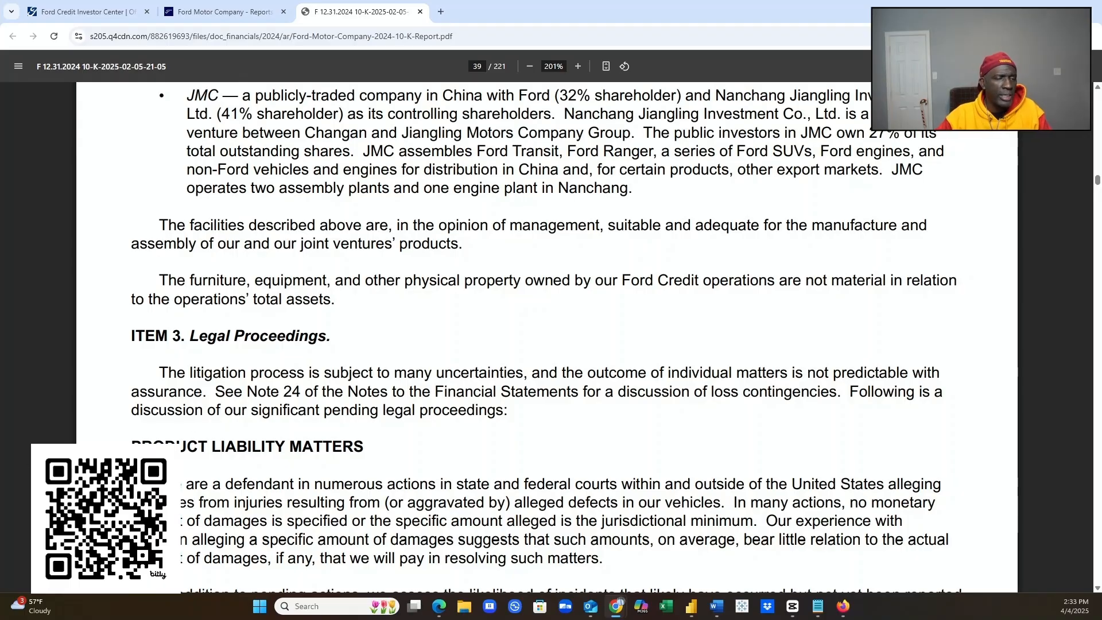
scroll(241, 456, "down", 1)
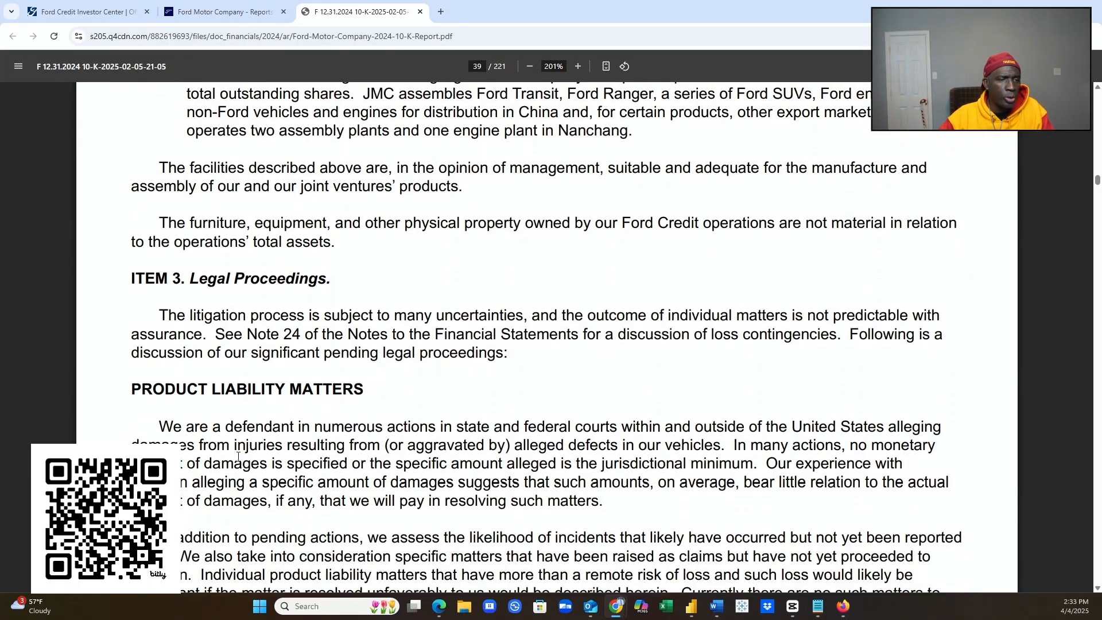
scroll(238, 456, "down", 13)
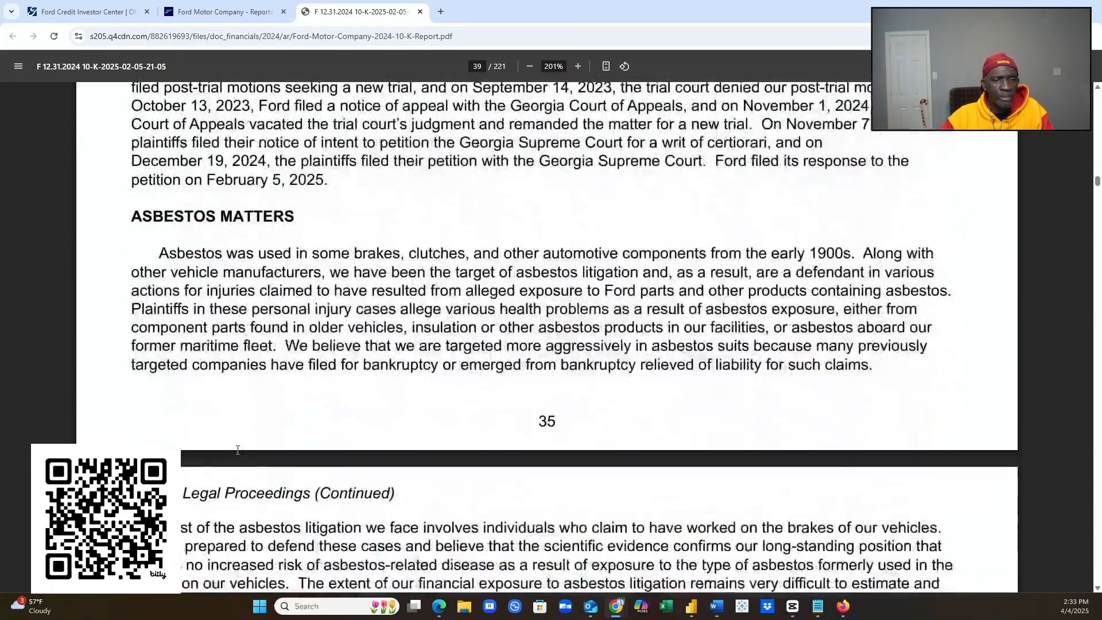
scroll(259, 456, "down", 6)
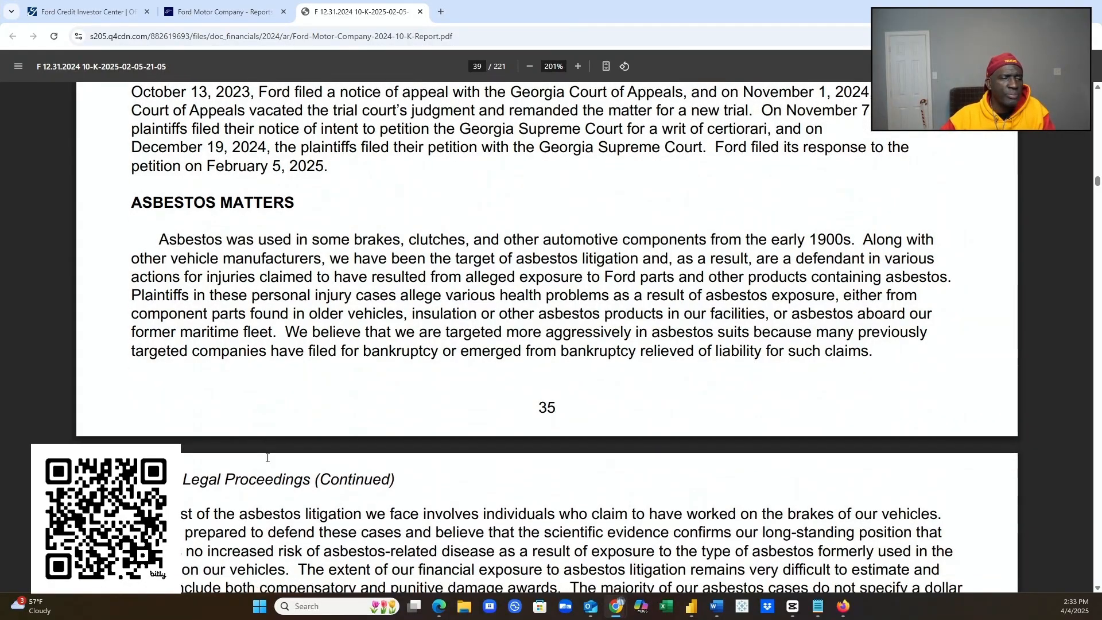
scroll(265, 458, "down", 3)
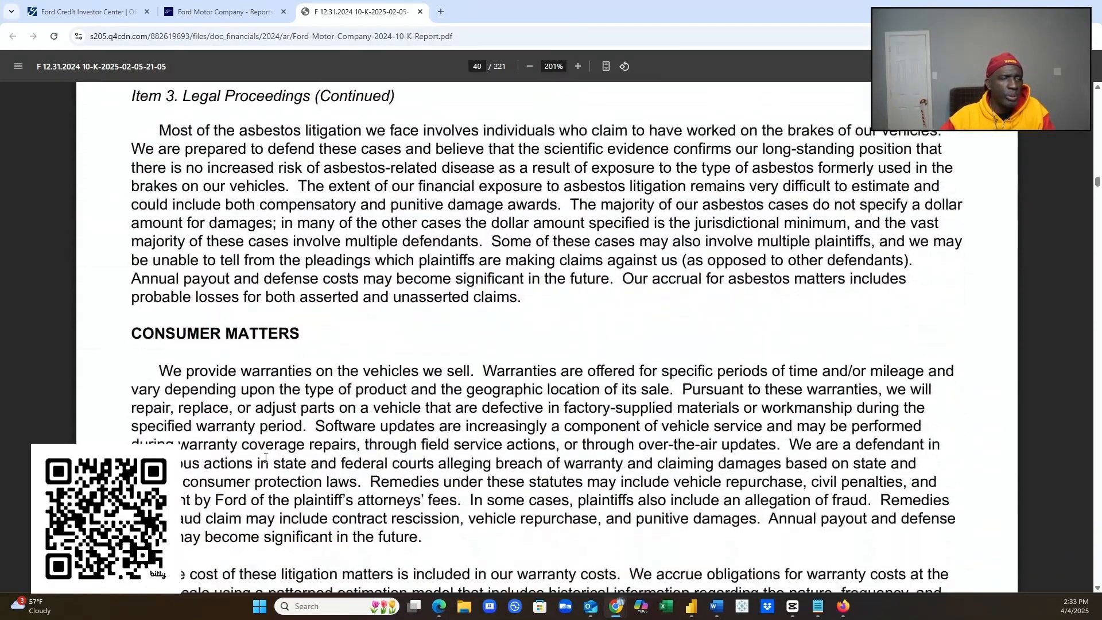
scroll(261, 459, "down", 15)
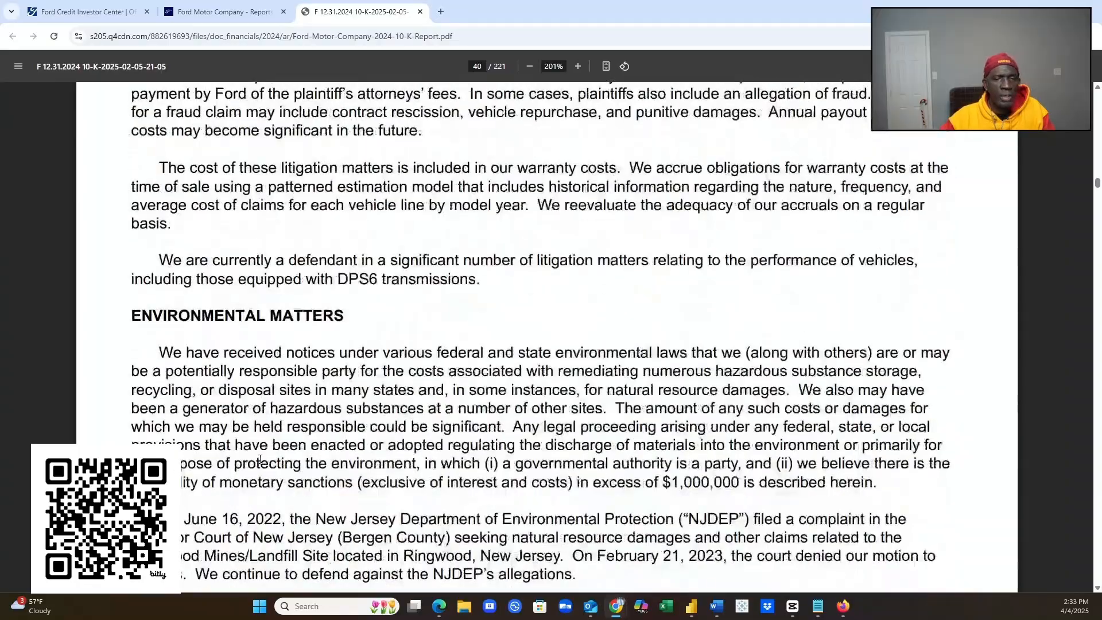
scroll(257, 459, "down", 12)
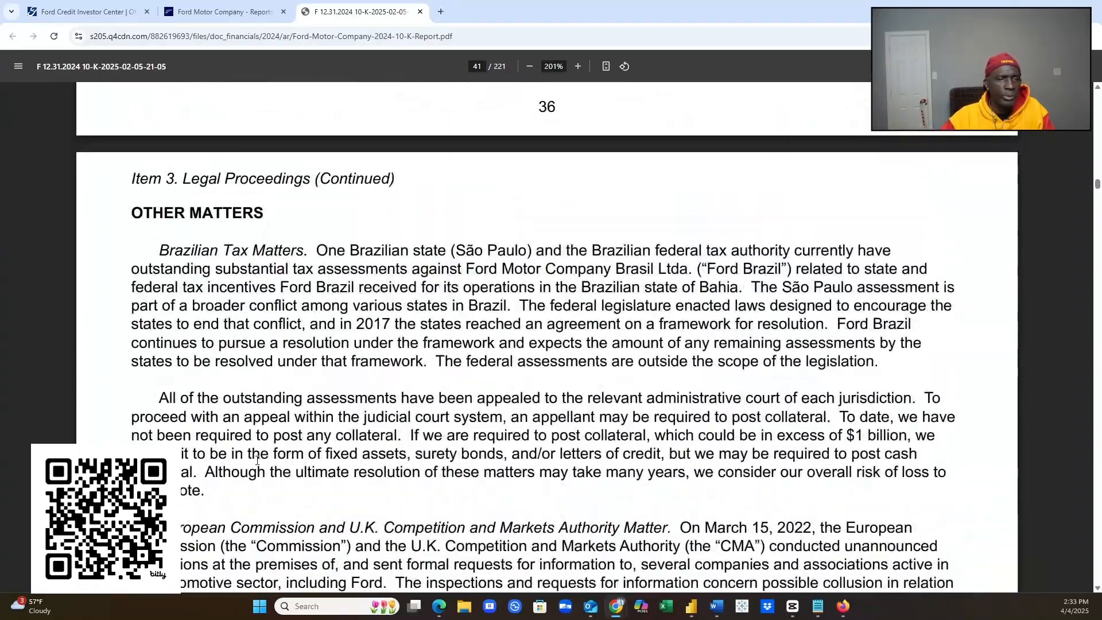
- Look over the executive officers in Item 4A, including their positions, tenure, and experience before joining Ford
scroll(253, 465, "down", 10)
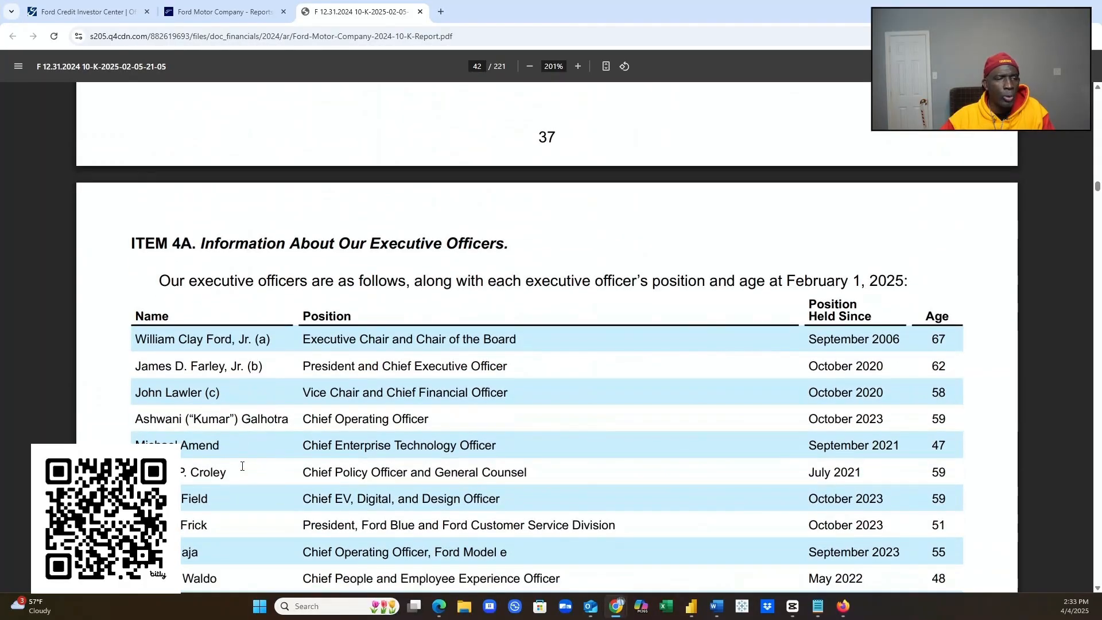
scroll(243, 466, "down", 1)
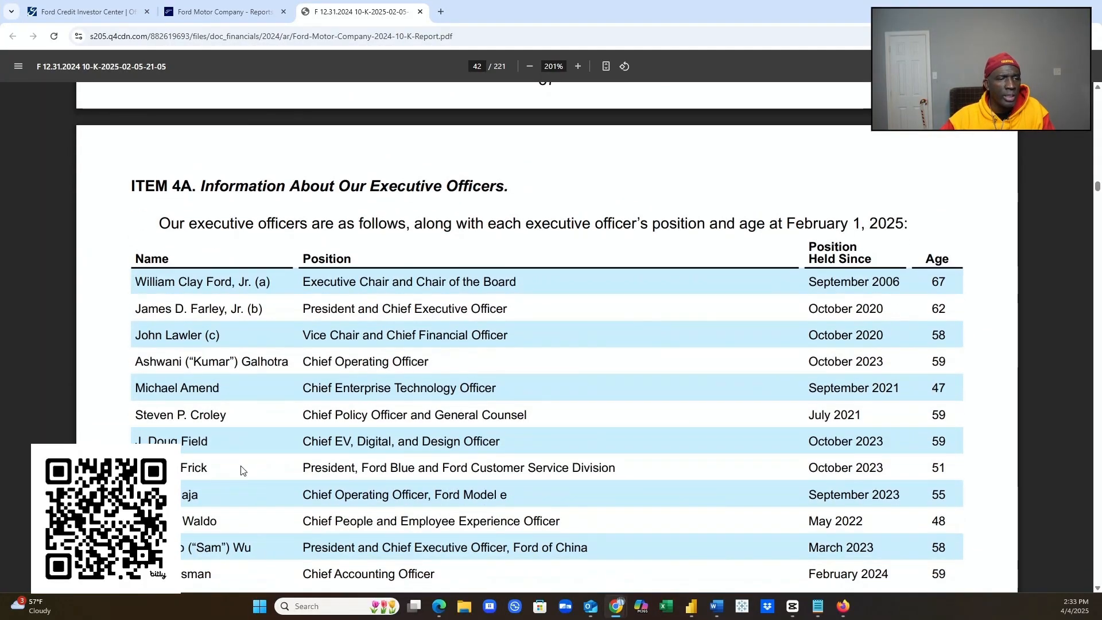
scroll(237, 494, "down", 7)
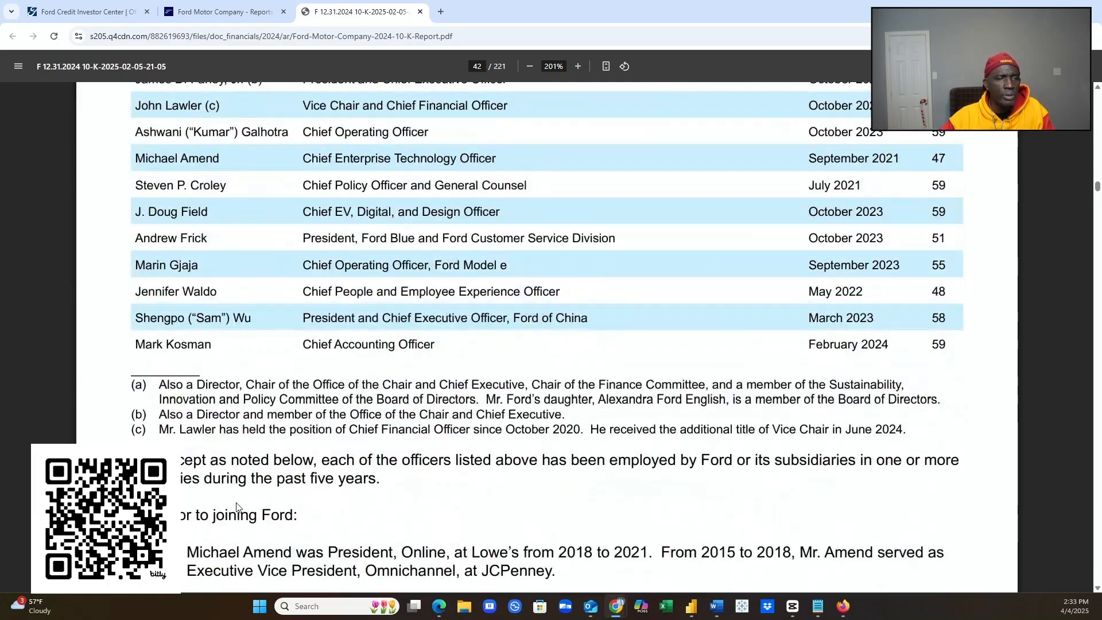
scroll(237, 498, "down", 12)
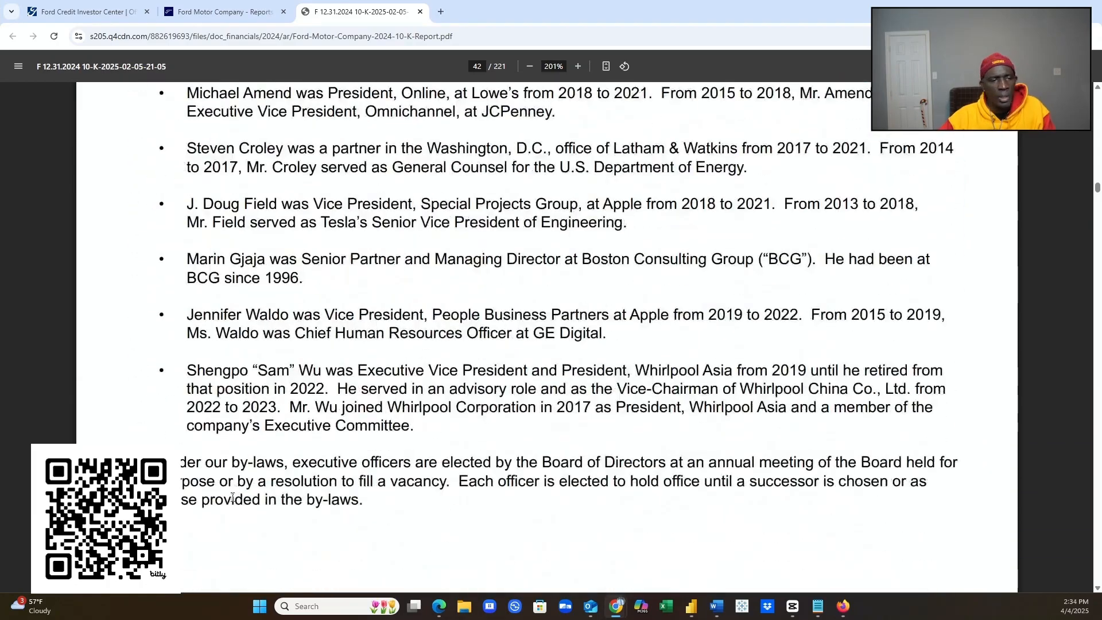
- Examine the Item 5 stock market information and the five-year total return comparison against the S&P 500 and Dow Jones Titans 30
scroll(229, 498, "down", 5)
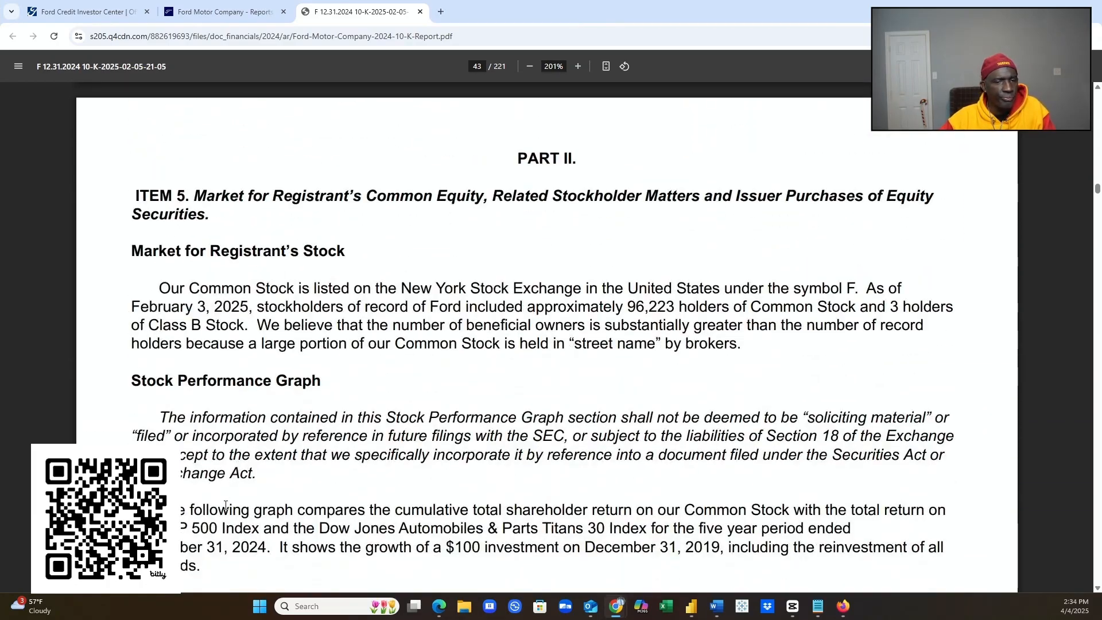
scroll(226, 505, "down", 5)
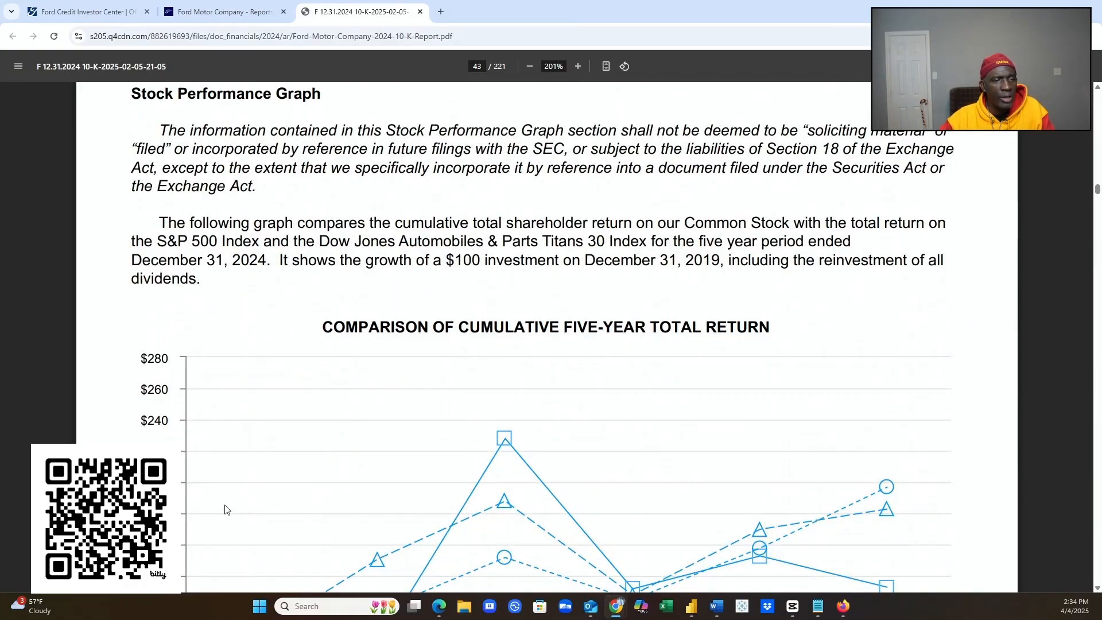
scroll(227, 510, "down", 3)
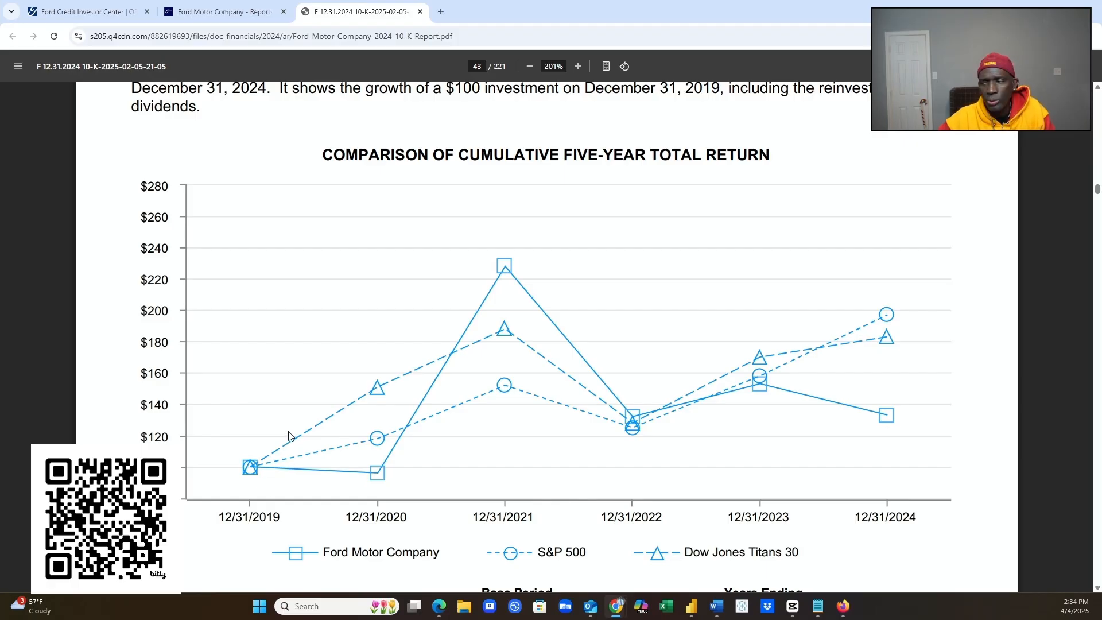
scroll(288, 430, "down", 4)
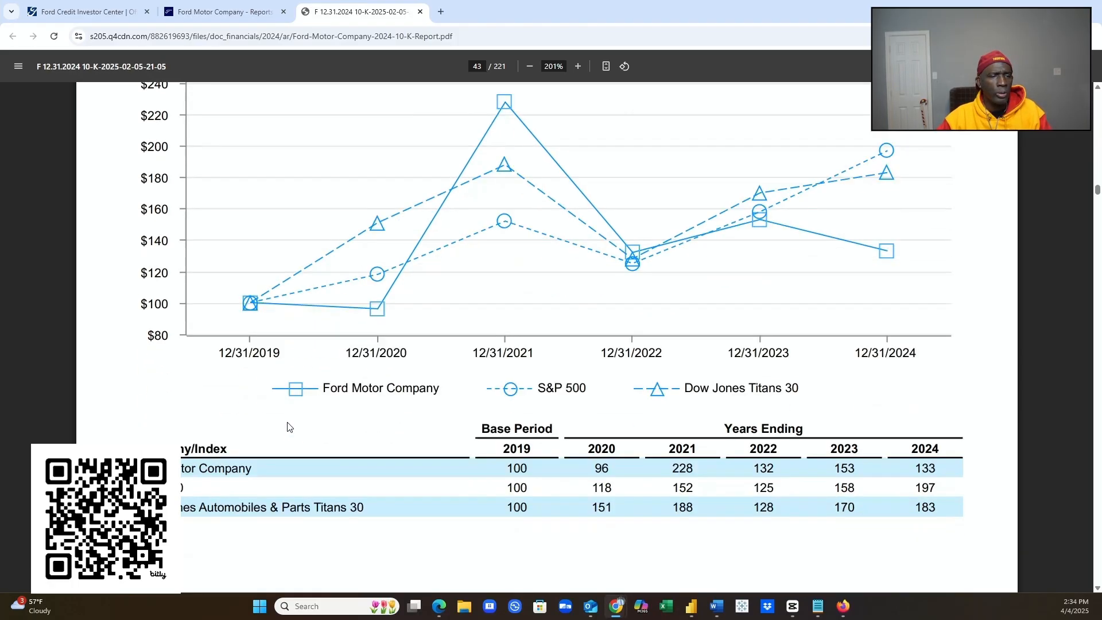
- Review the fourth-quarter 2024 share repurchases and the quarterly dividends per share paid in 2023 and 2024
scroll(287, 427, "down", 8)
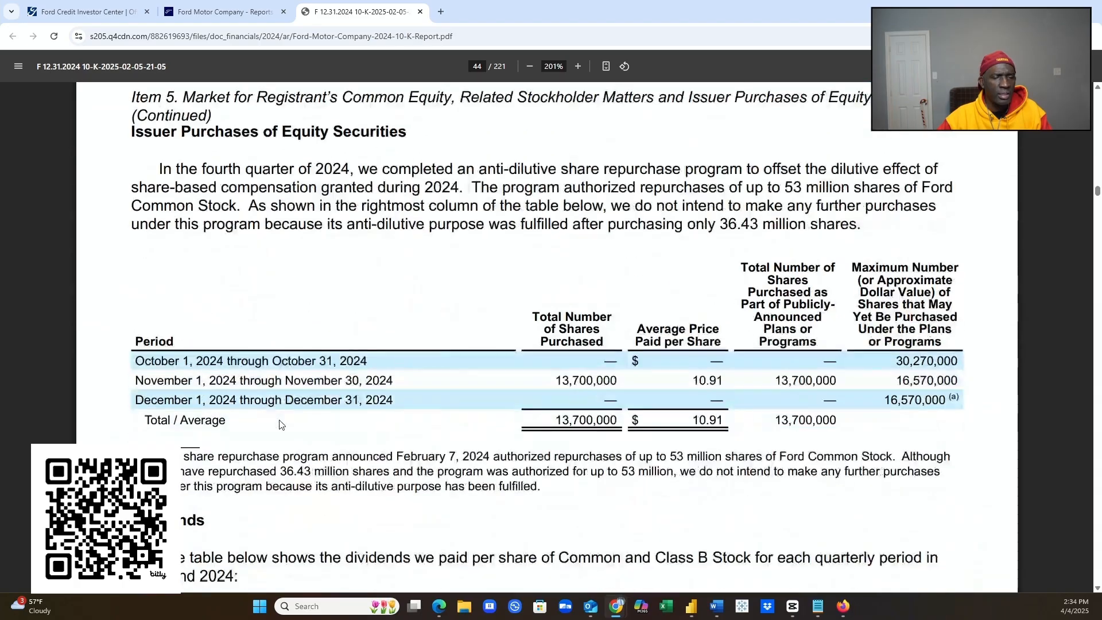
scroll(279, 420, "down", 3)
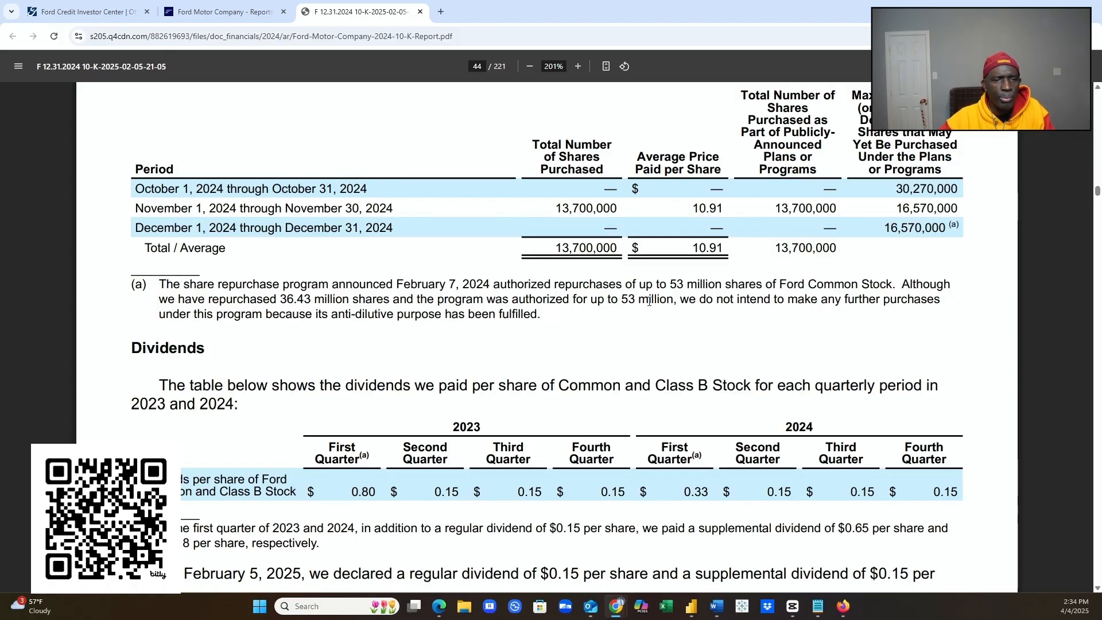
scroll(702, 340, "down", 3)
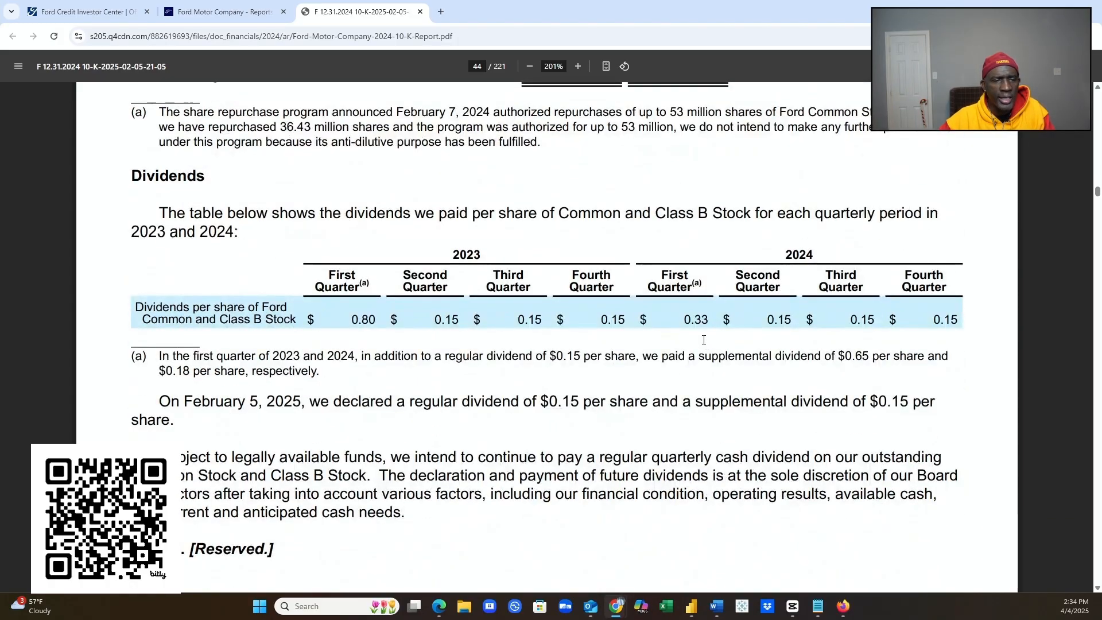
scroll(701, 339, "down", 2)
scroll(678, 341, "up", 4)
scroll(678, 340, "up", 1)
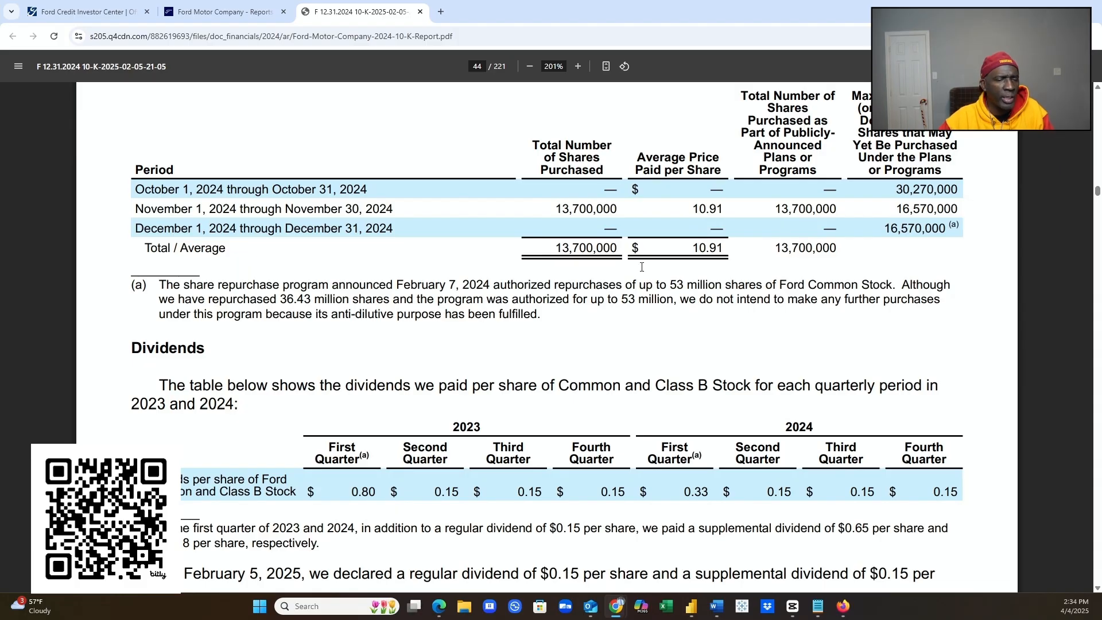
- Skim the Item 7 management discussion of industry and economic trends, revenue recognition, and costs and expenses
scroll(654, 308, "down", 15)
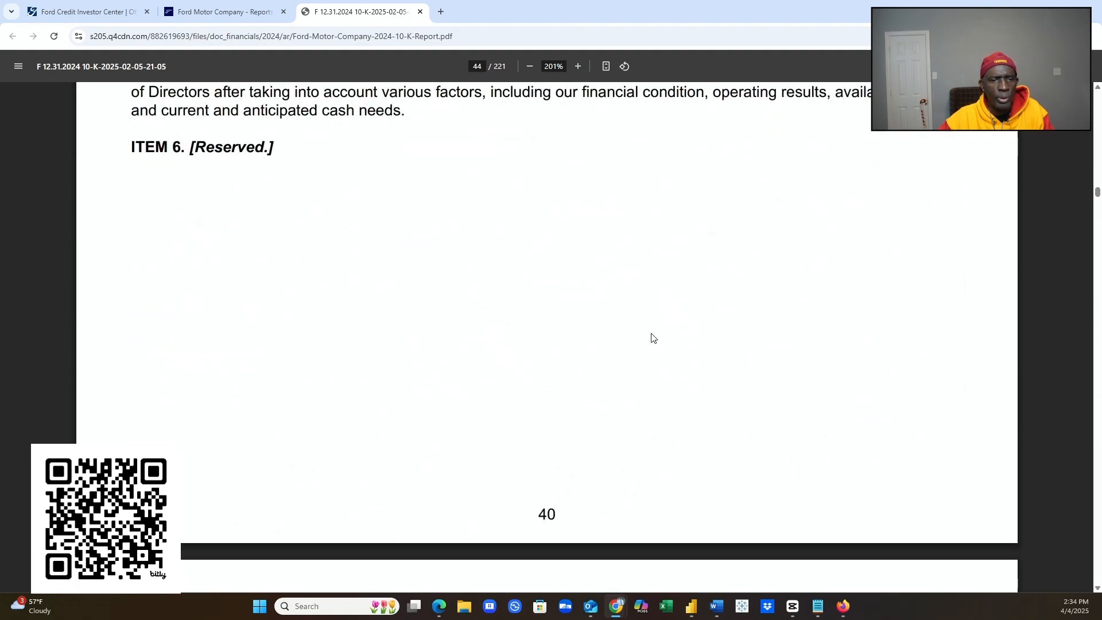
scroll(652, 338, "down", 15)
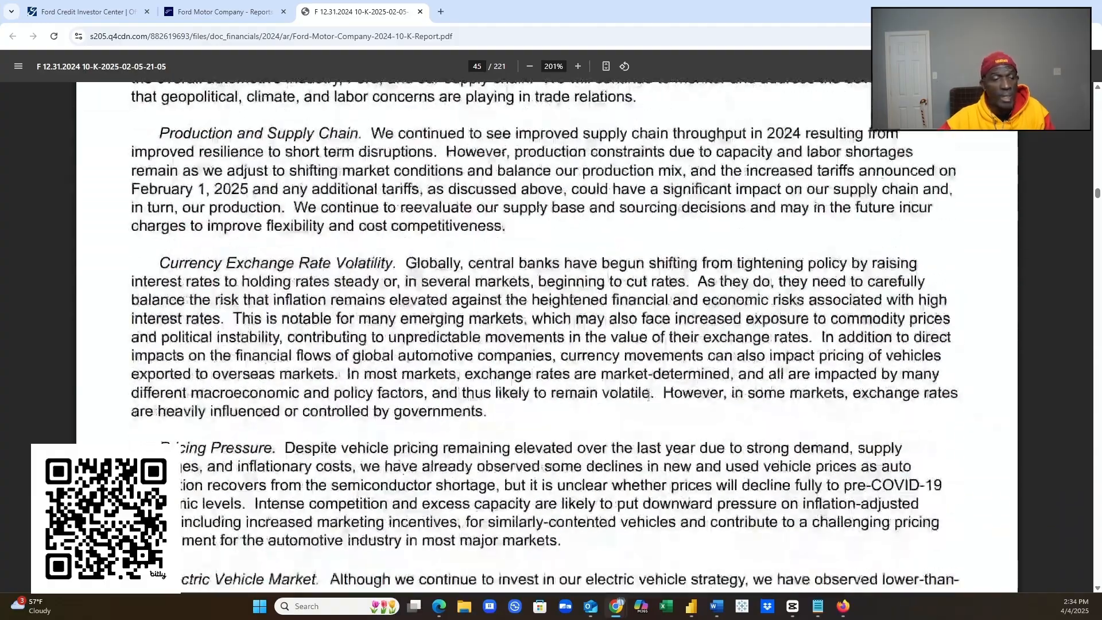
scroll(648, 395, "down", 15)
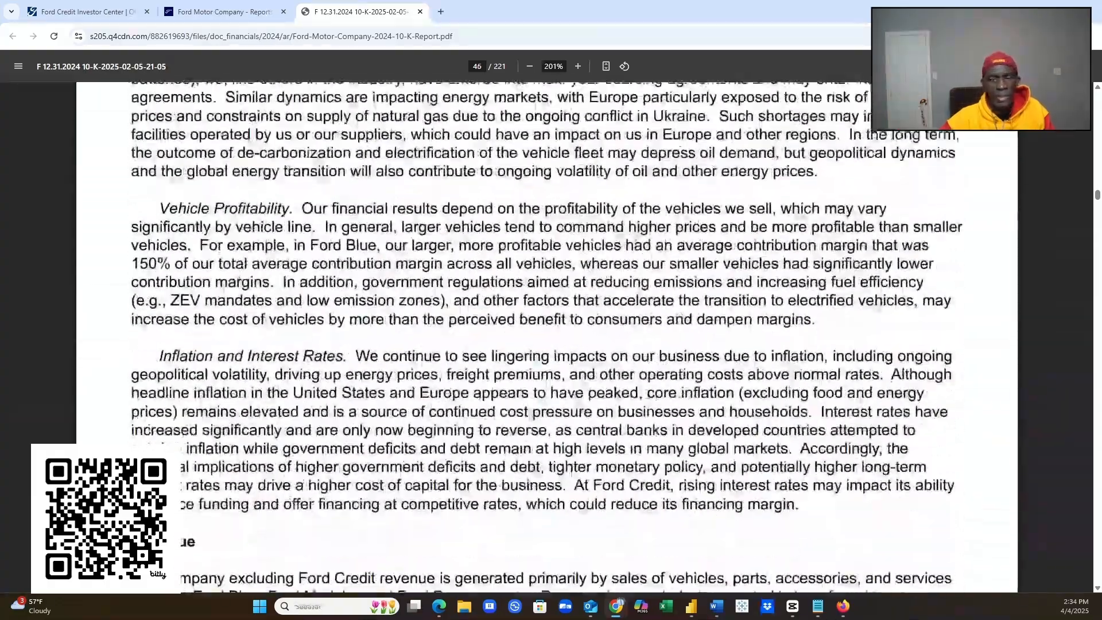
scroll(648, 390, "down", 10)
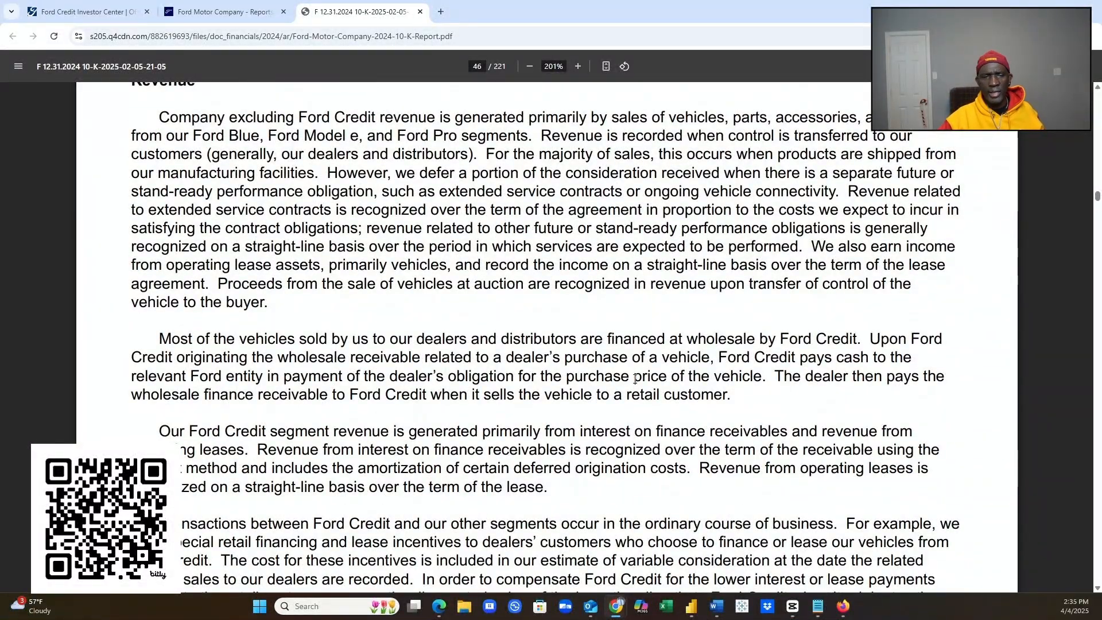
scroll(637, 388, "down", 4)
scroll(636, 374, "down", 8)
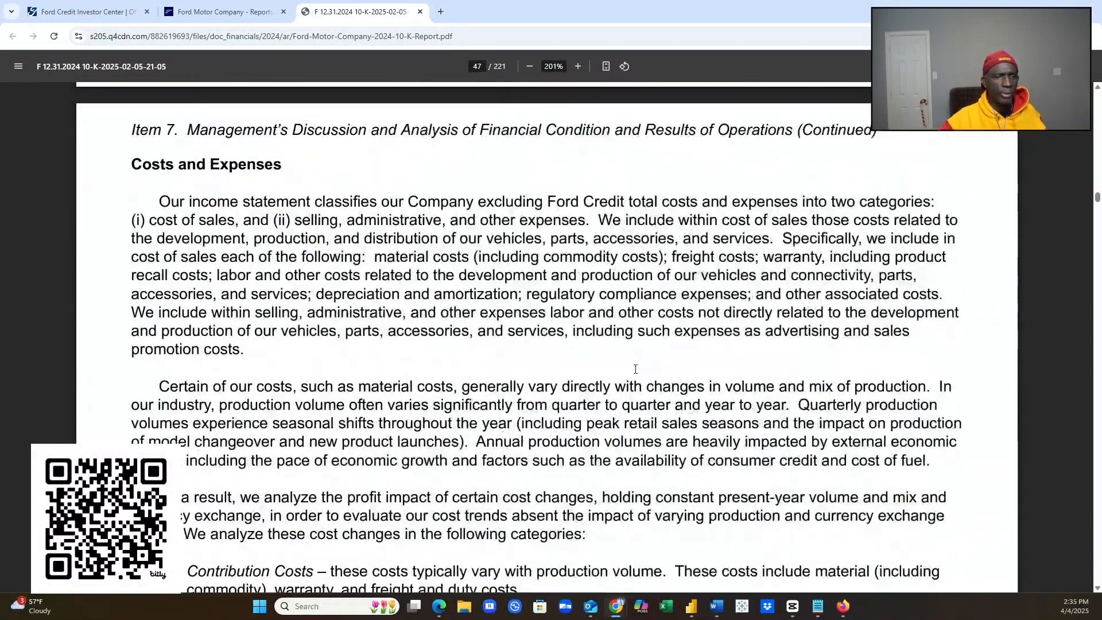
scroll(635, 369, "down", 15)
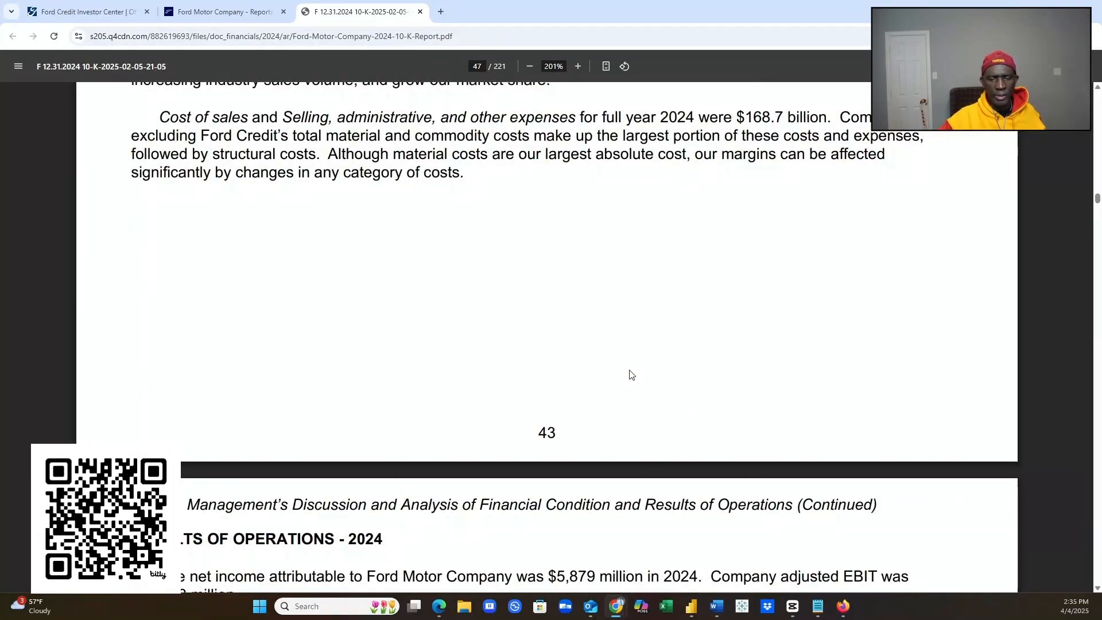
- Examine the 2024 results of operations and the 2023–2024 table of restructuring, other, and pension and OPEB special items
scroll(631, 374, "down", 6)
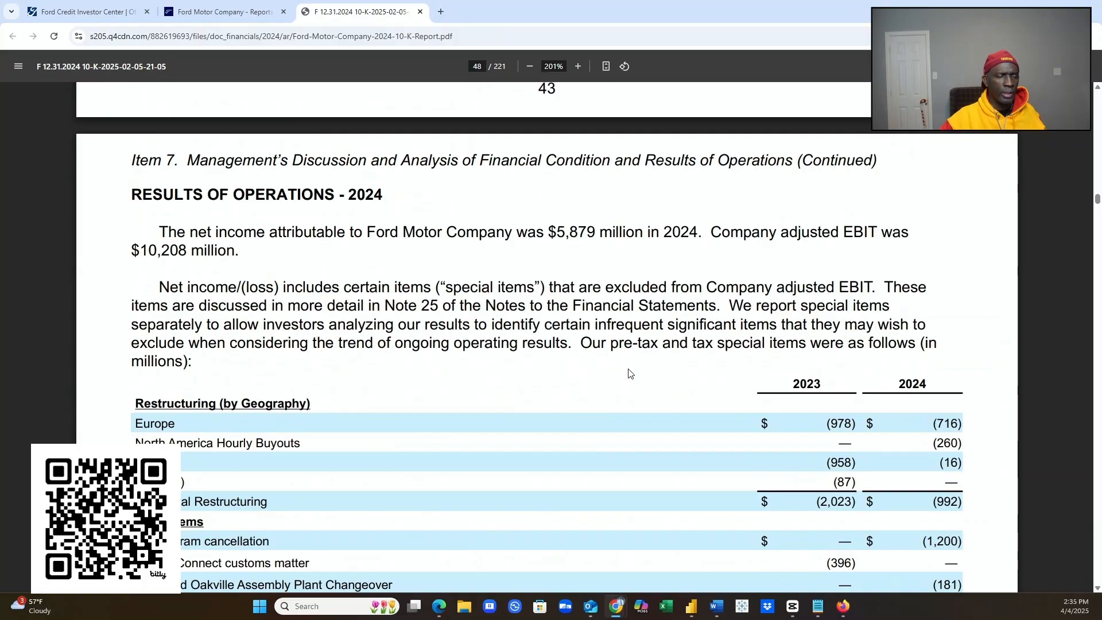
scroll(629, 372, "down", 3)
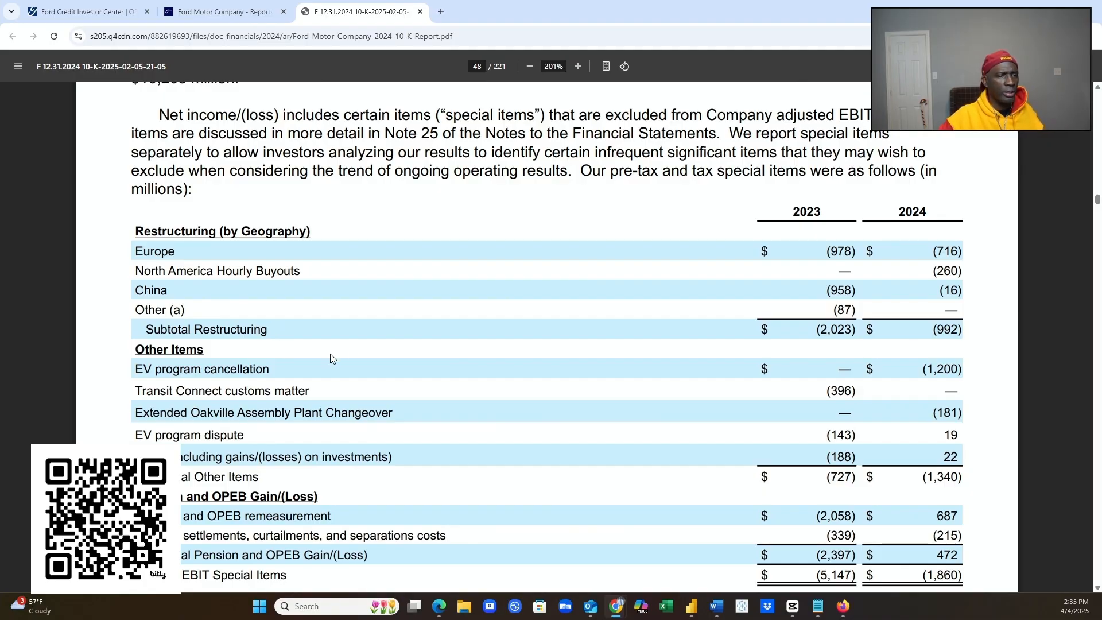
scroll(353, 354, "down", 2)
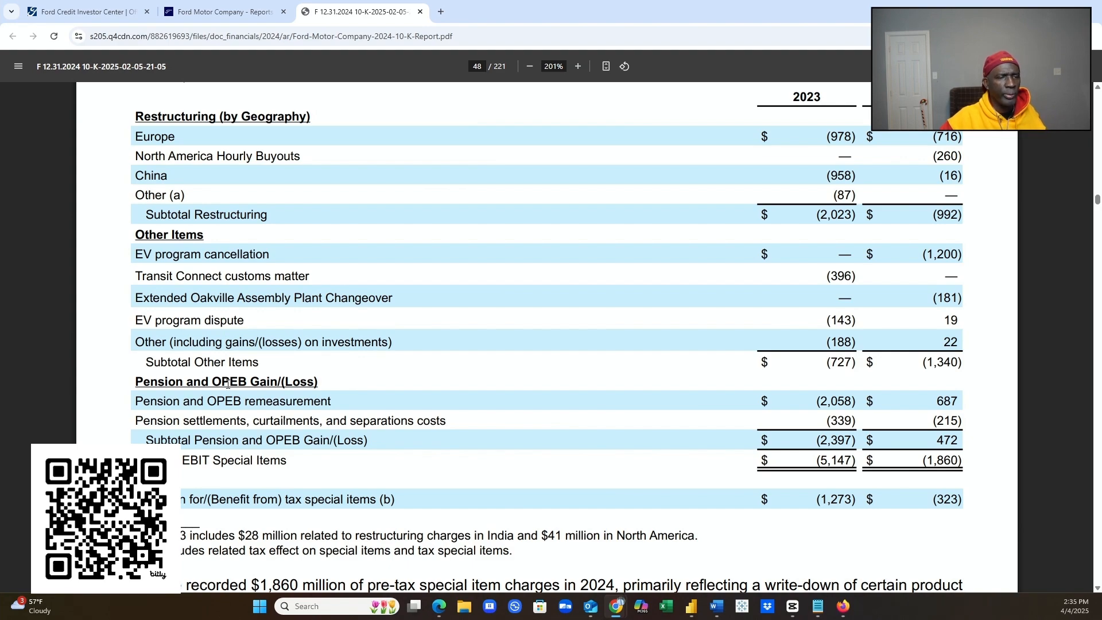
- Examine the remaining special items, the 2024 company key metrics, and the net income and adjusted EBIT by segment table
scroll(227, 383, "down", 2)
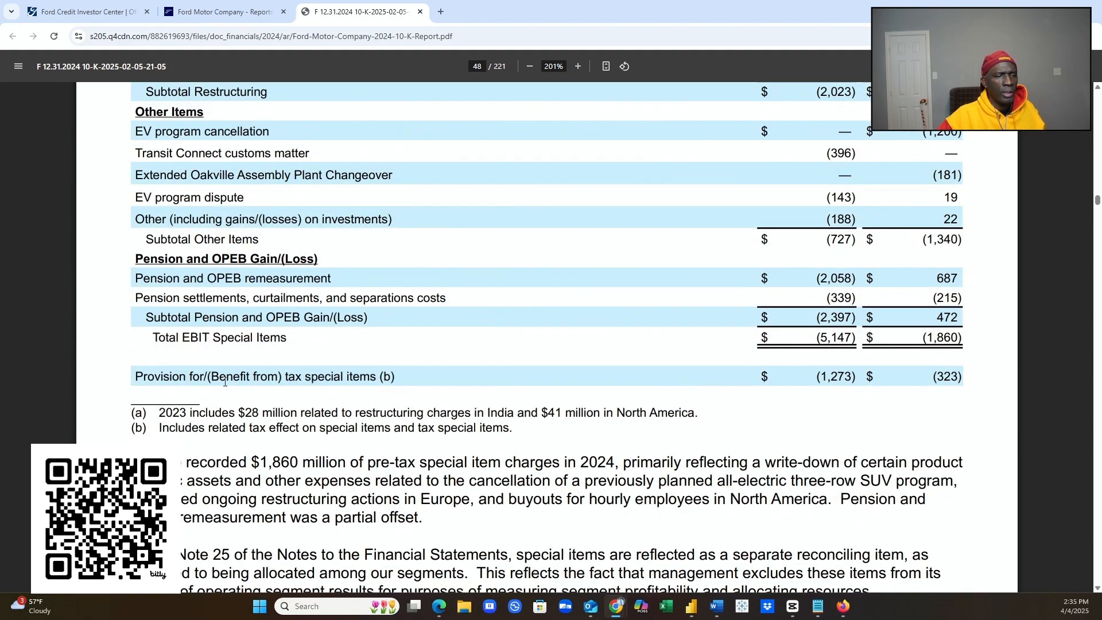
scroll(224, 382, "down", 12)
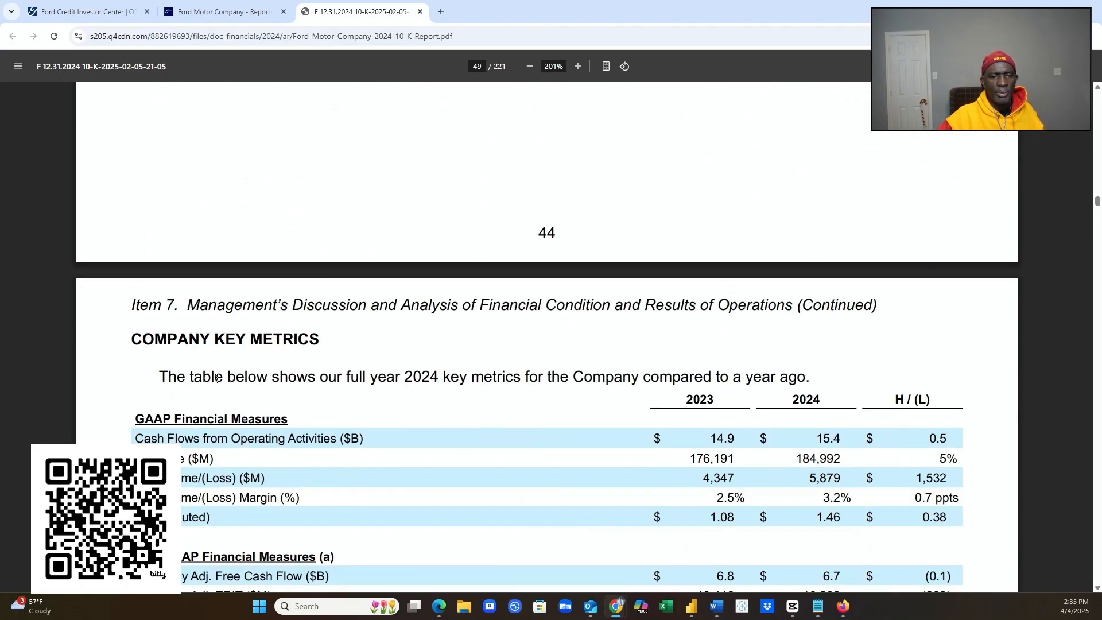
scroll(218, 377, "down", 4)
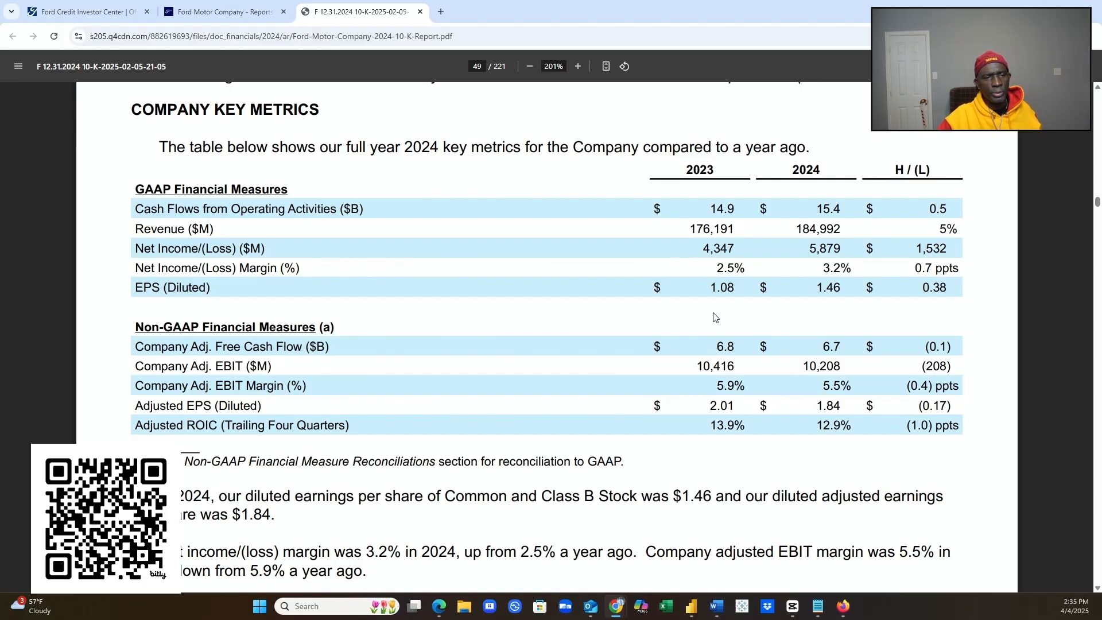
scroll(717, 327, "down", 5)
scroll(705, 330, "down", 1)
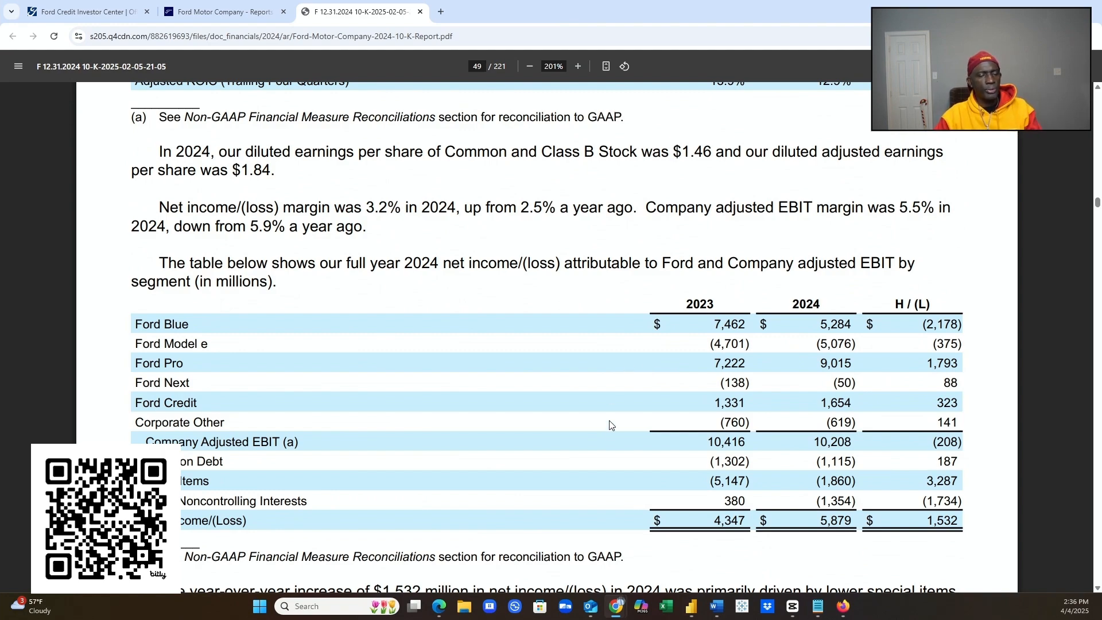
scroll(634, 453, "down", 6)
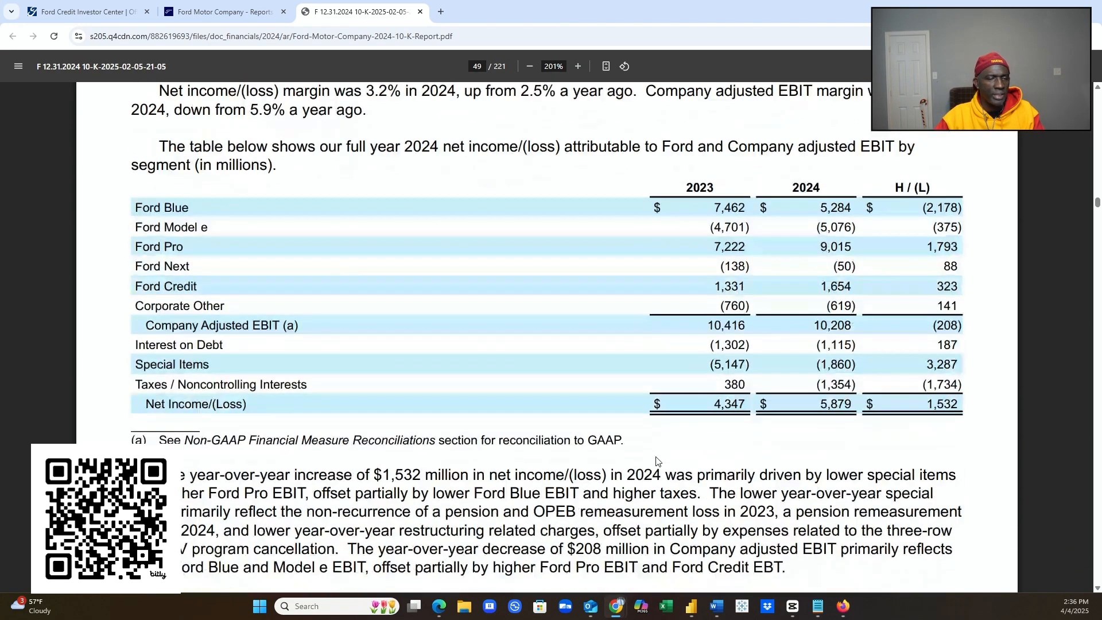
- Review the Ford Blue segment's 2023–2024 key metrics, the change in EBIT by causal factor, and the accompanying explanation
scroll(640, 468, "down", 8)
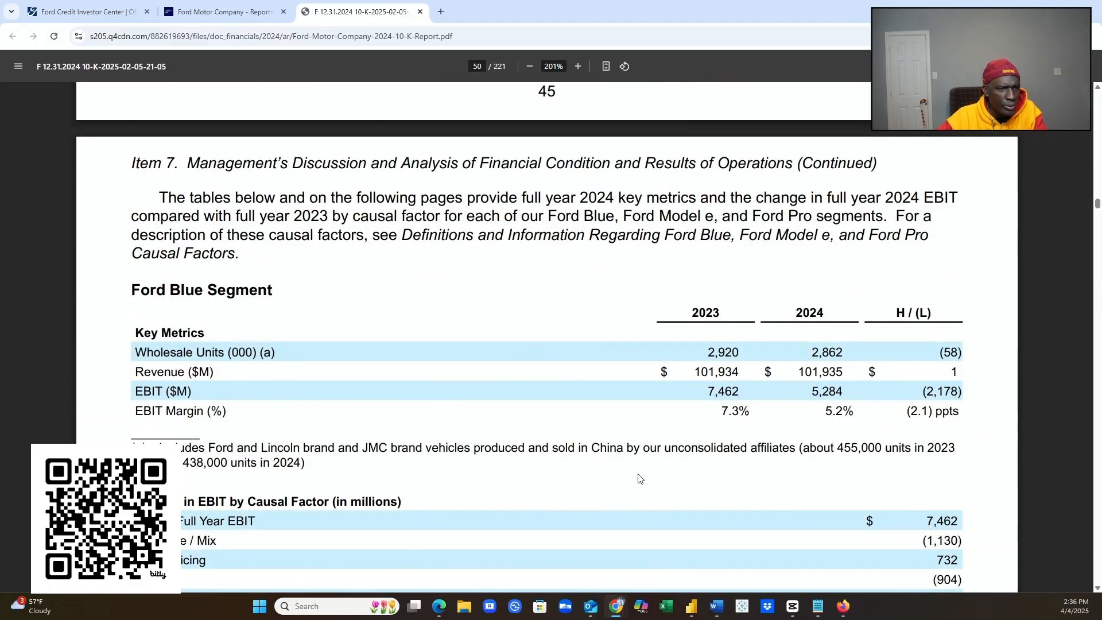
scroll(640, 481, "down", 3)
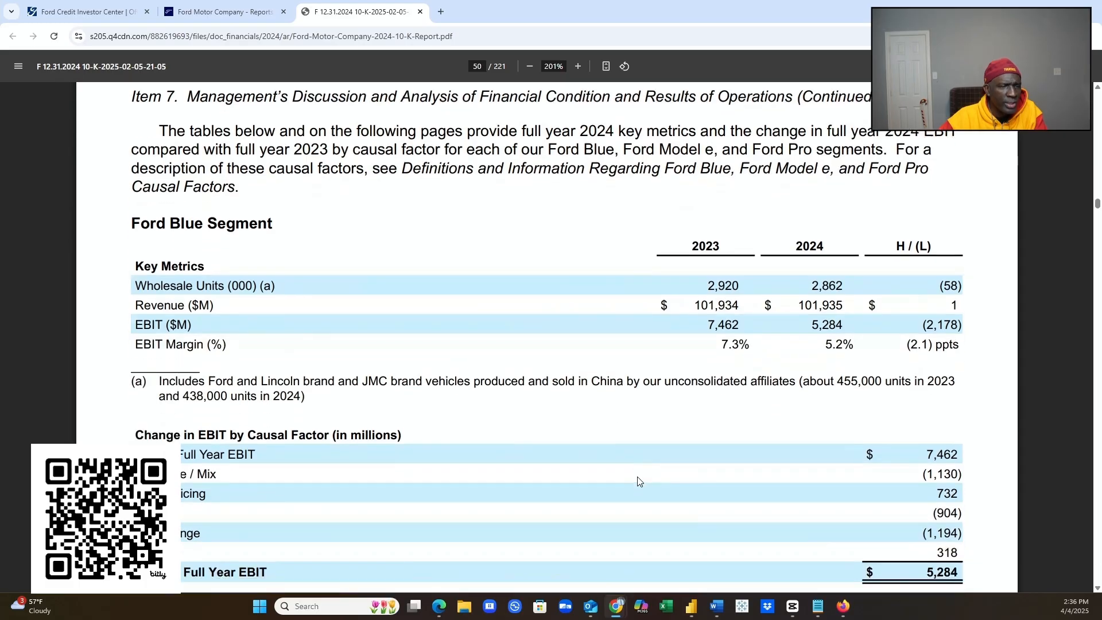
scroll(636, 483, "down", 5)
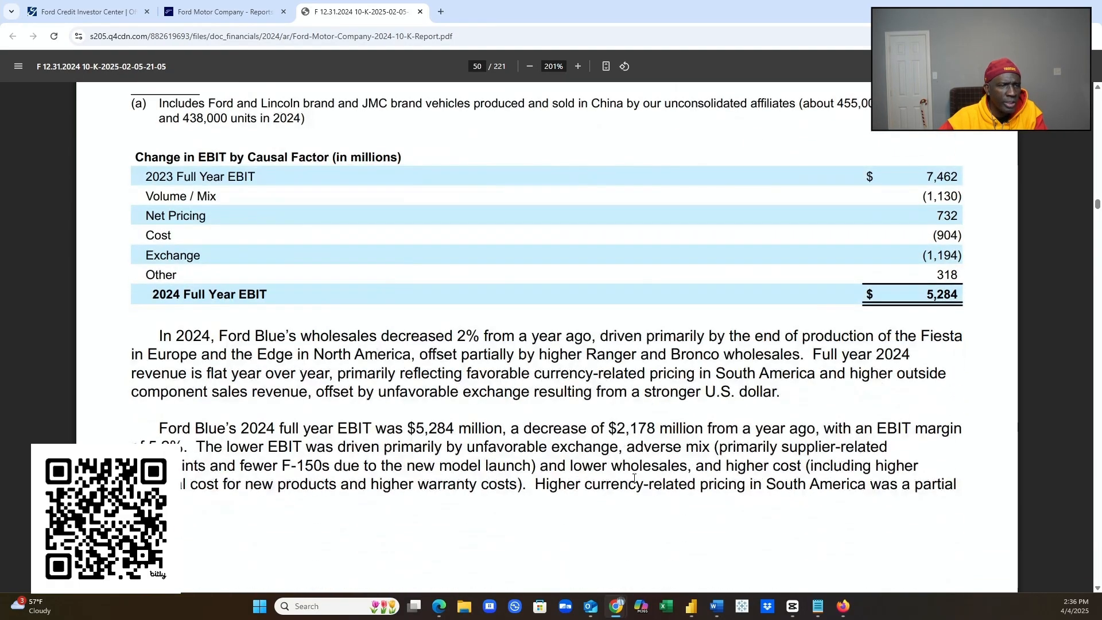
scroll(634, 481, "up", 1)
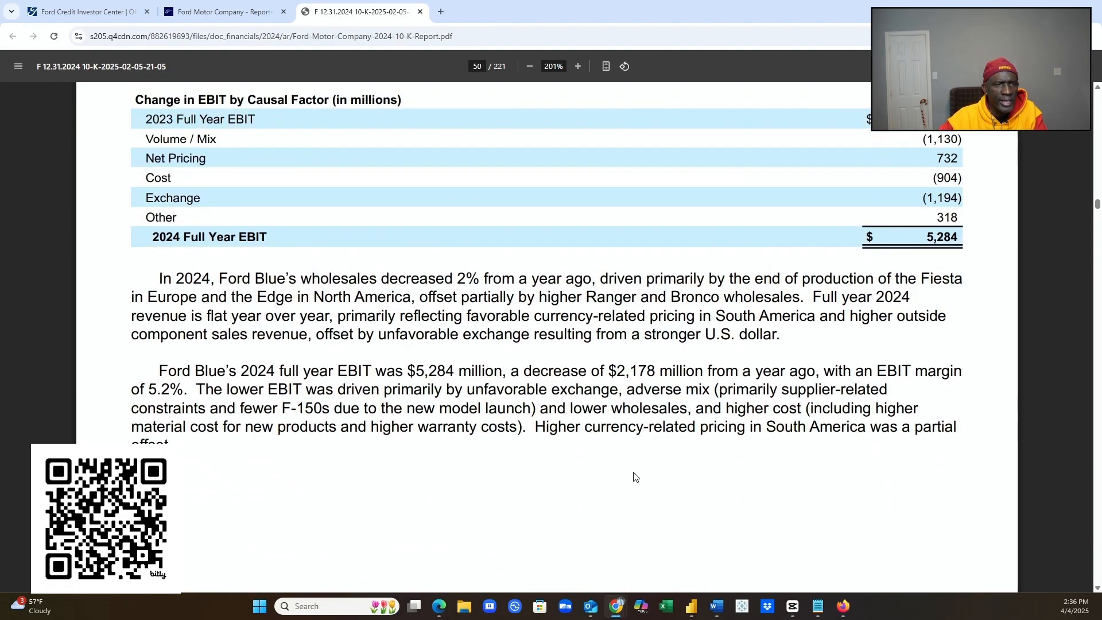
scroll(633, 476, "down", 7)
scroll(637, 465, "up", 6)
scroll(641, 454, "up", 5)
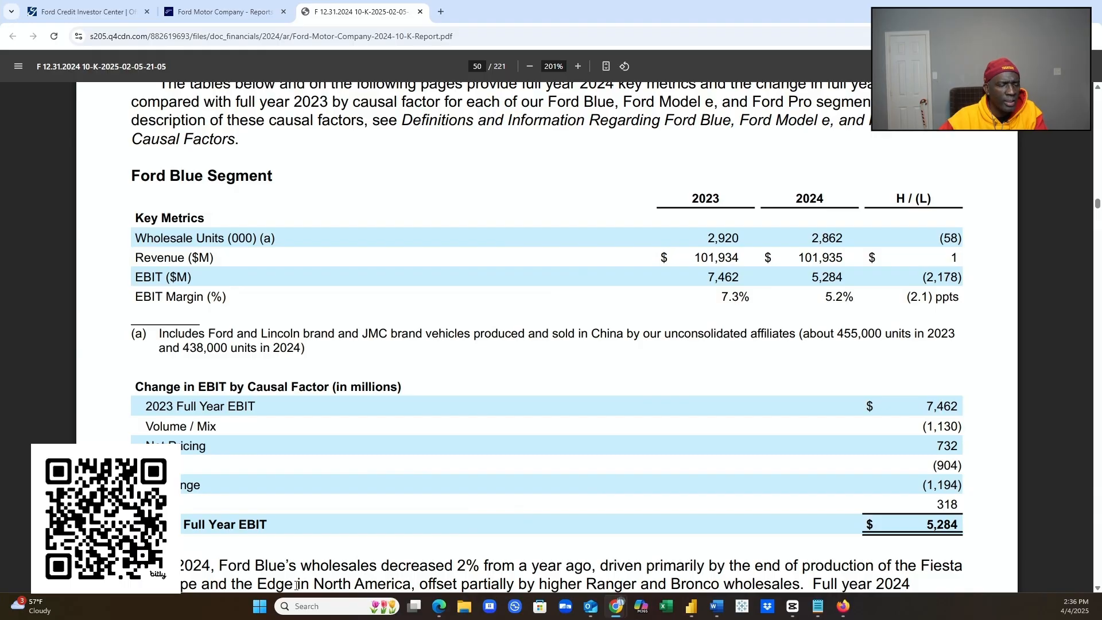
scroll(297, 586, "down", 5)
- Review the Ford Model e and Ford Pro segment results and the definitions of their EBIT causal factors
scroll(297, 591, "down", 10)
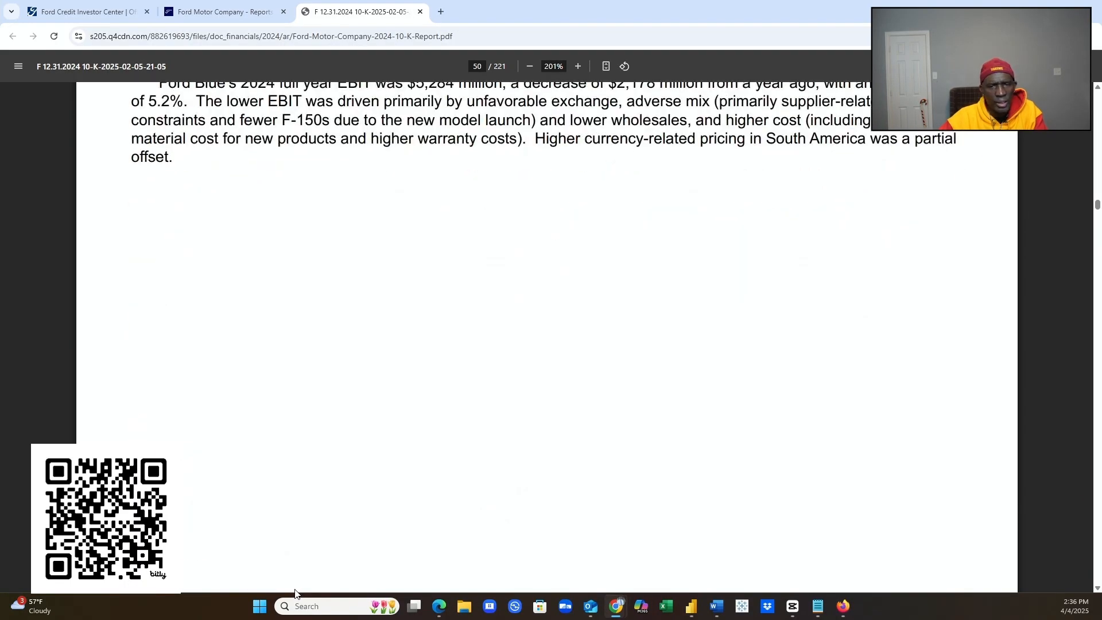
scroll(295, 592, "down", 2)
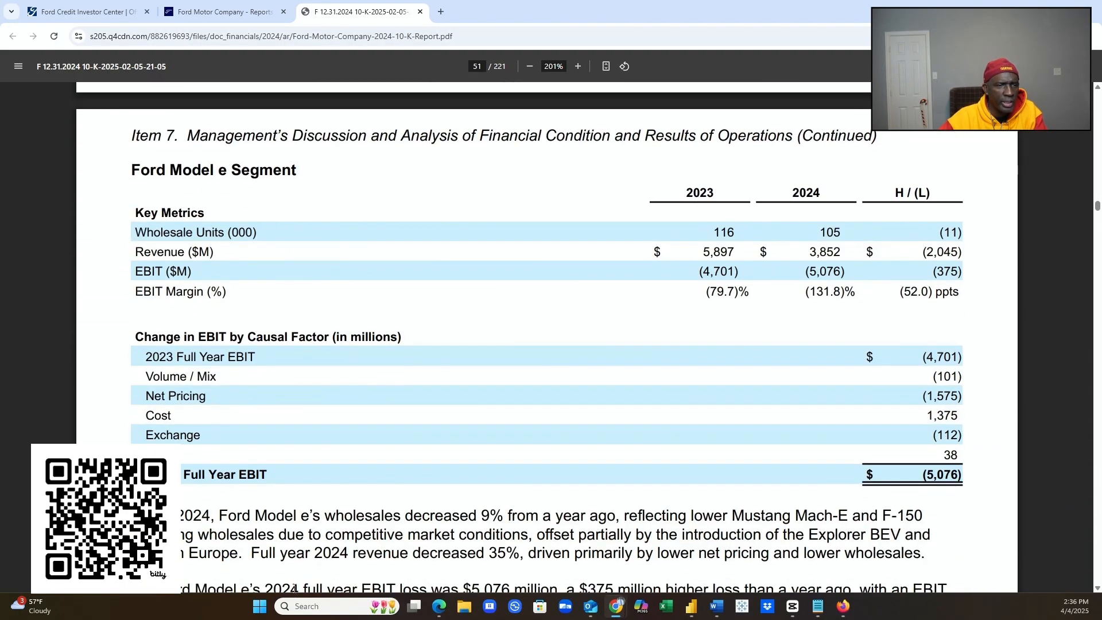
scroll(295, 589, "down", 12)
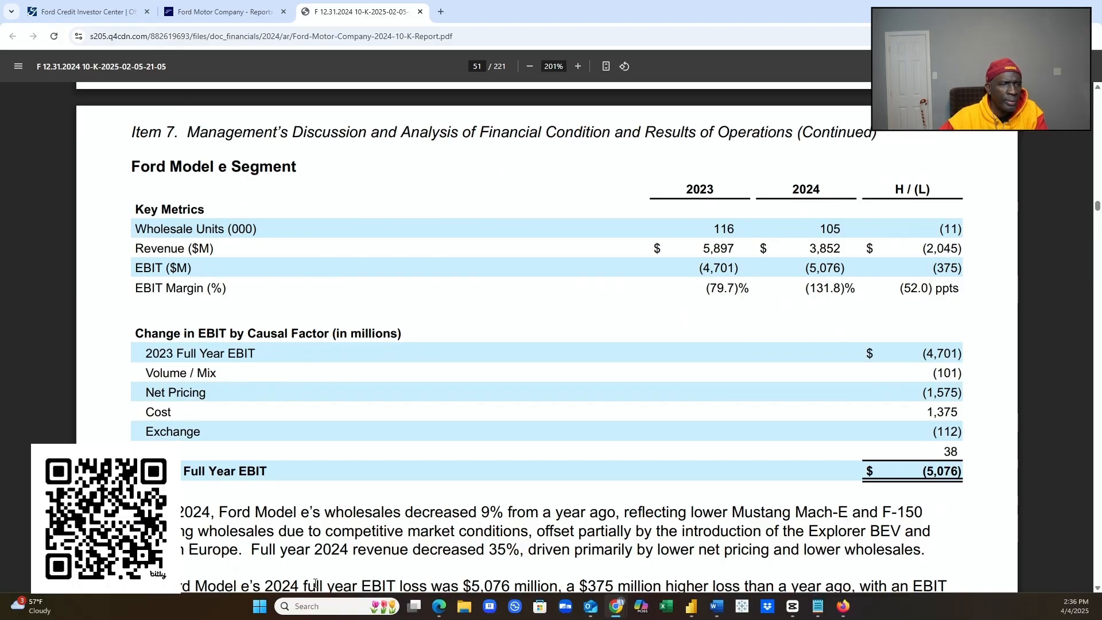
scroll(309, 586, "down", 7)
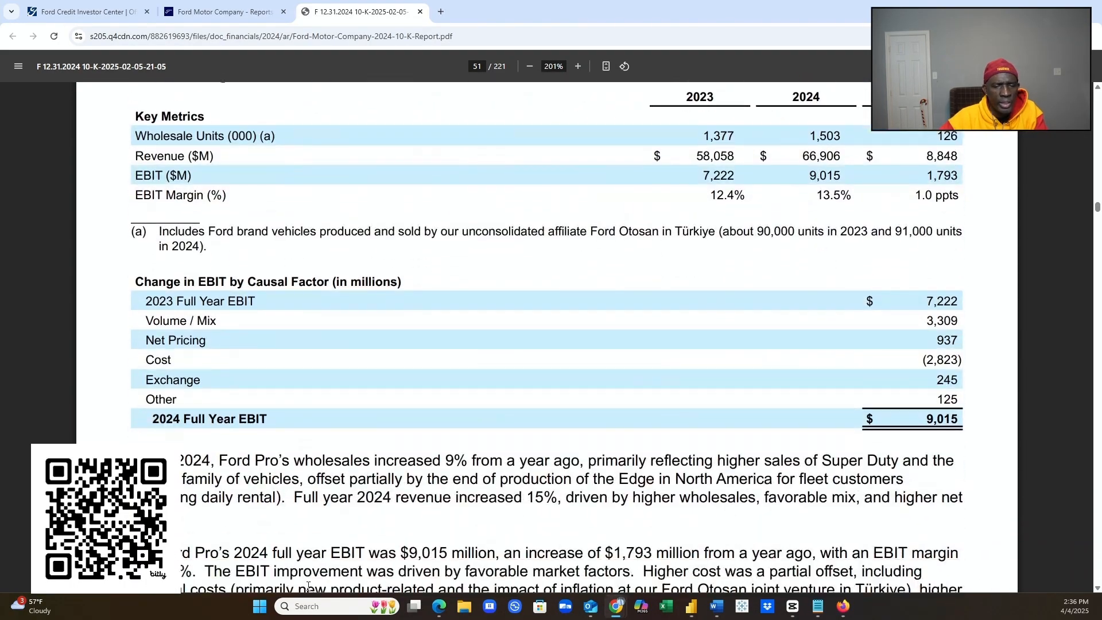
scroll(307, 586, "down", 4)
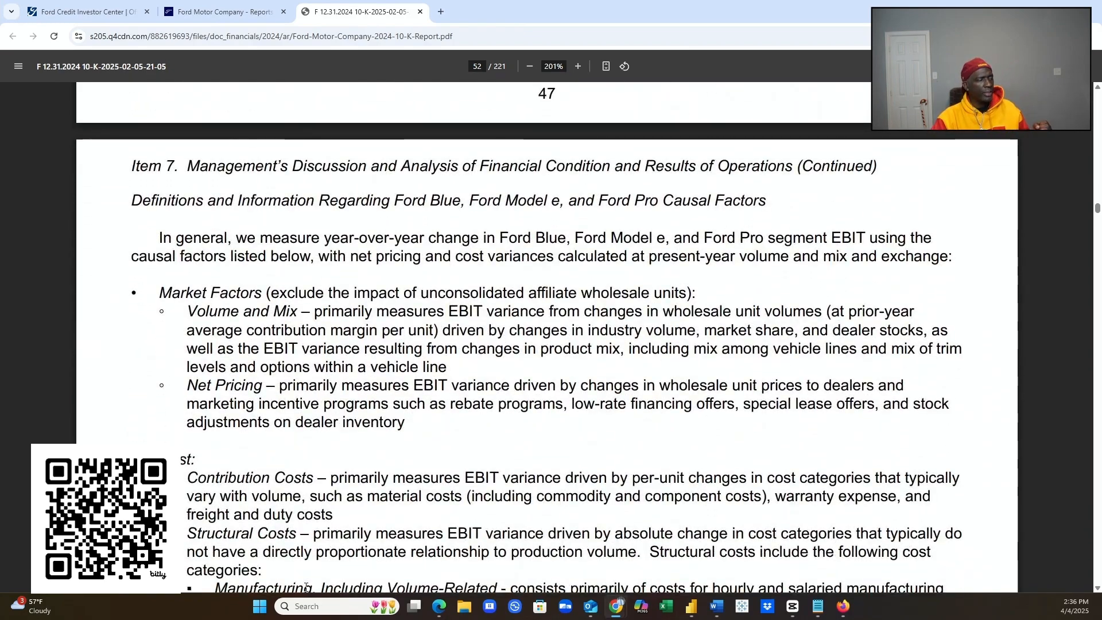
scroll(304, 587, "down", 2)
scroll(301, 587, "up", 5)
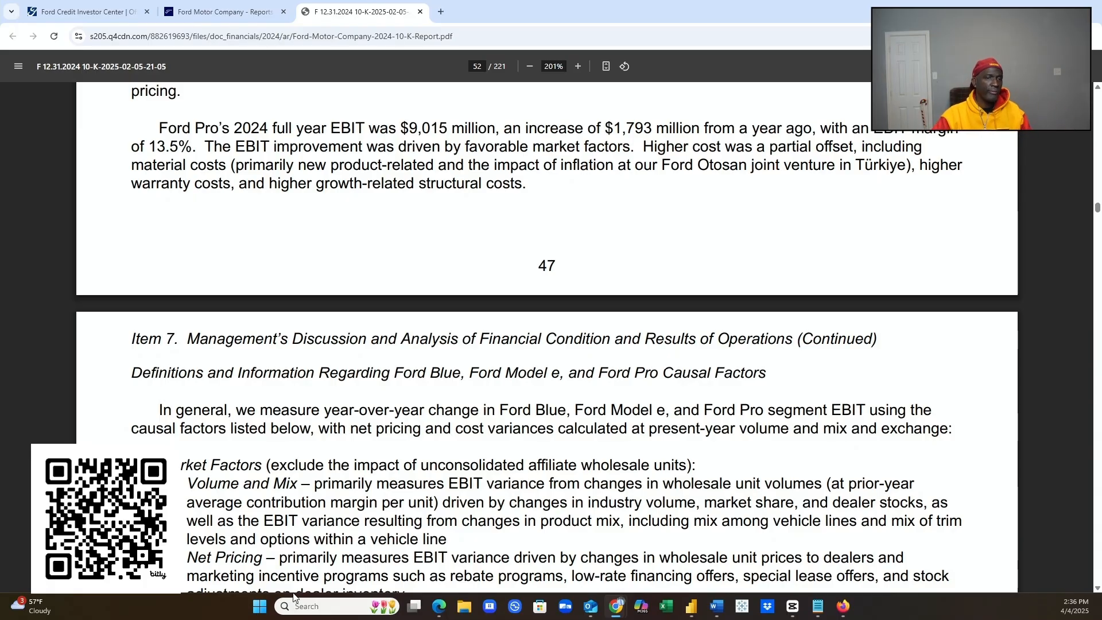
scroll(488, 471, "up", 10)
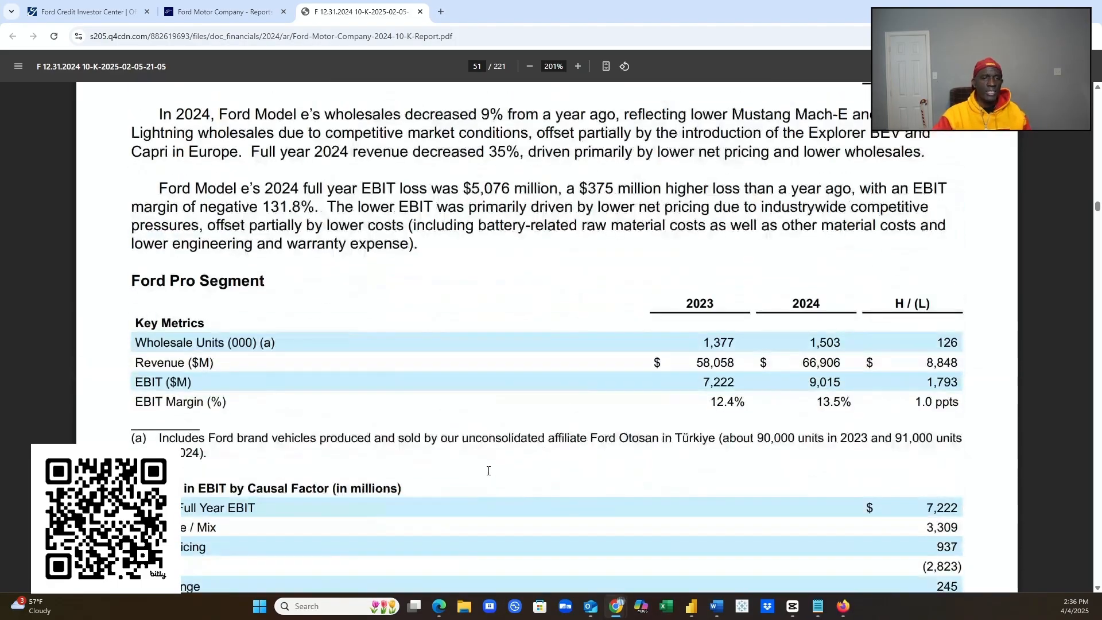
- Go back through the 10-K from the segment results, past legal proceedings and risk factors, toward the earlier pages
scroll(488, 471, "up", 10)
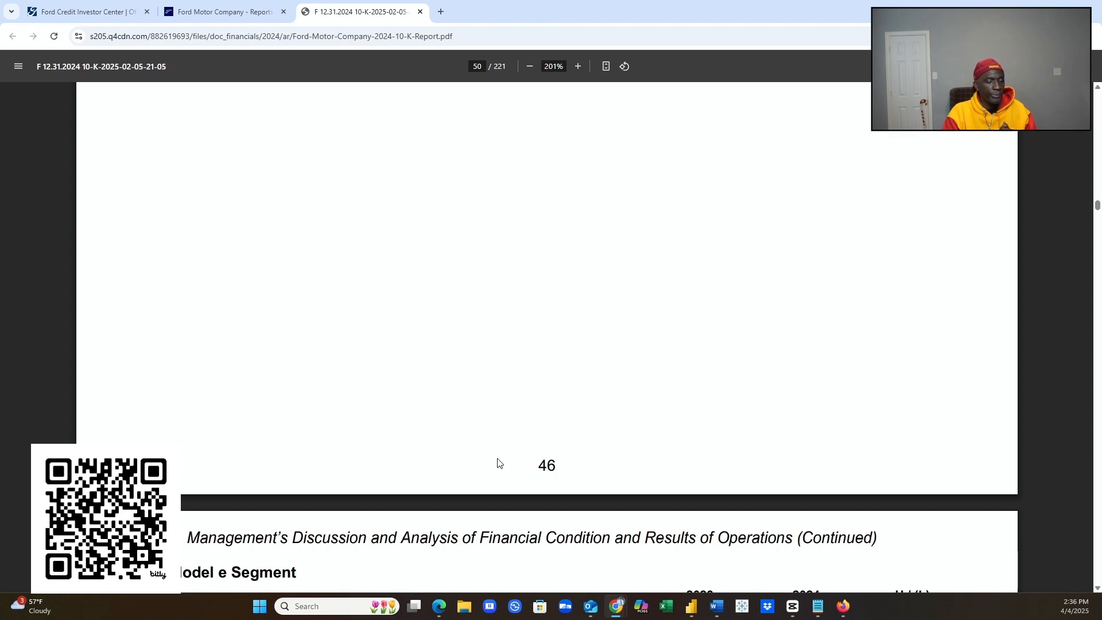
scroll(597, 443, "up", 20)
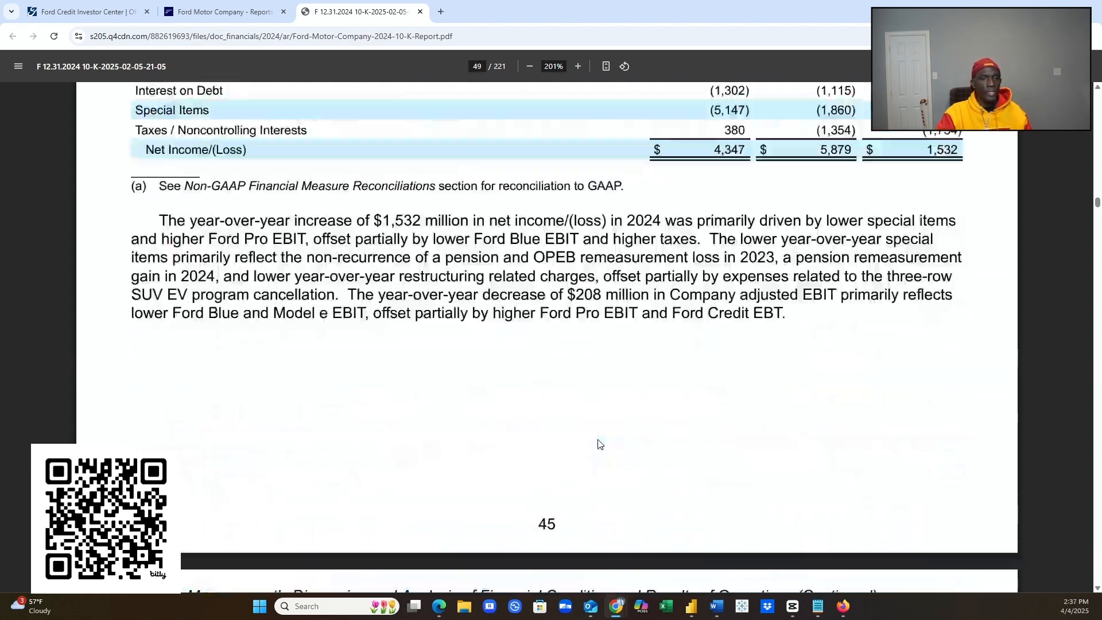
scroll(598, 444, "up", 20)
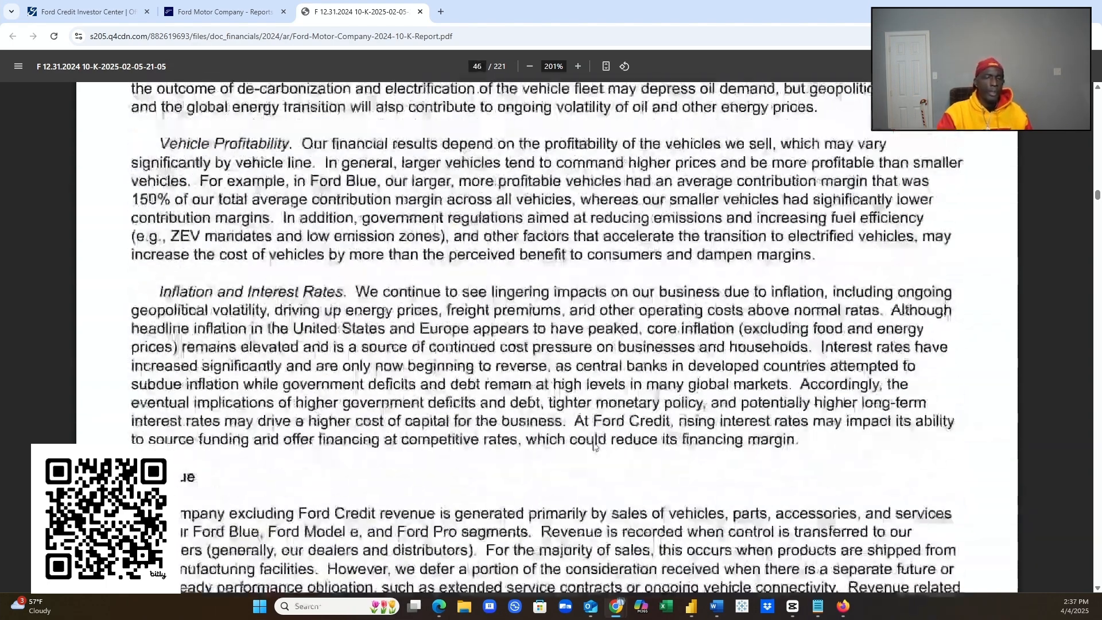
scroll(594, 443, "up", 20)
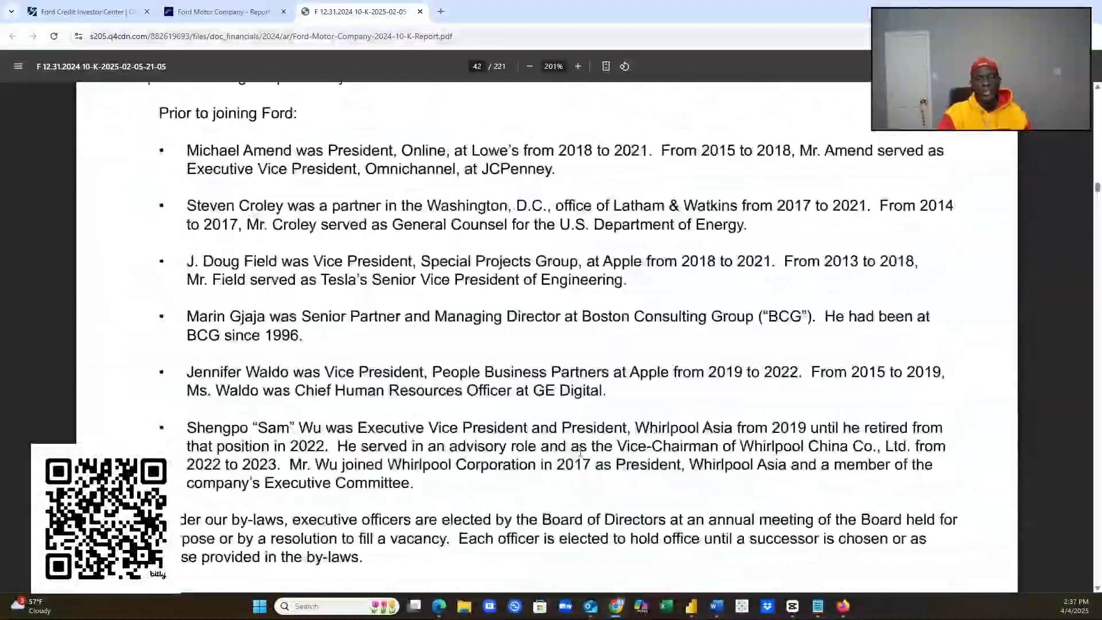
scroll(580, 451, "up", 20)
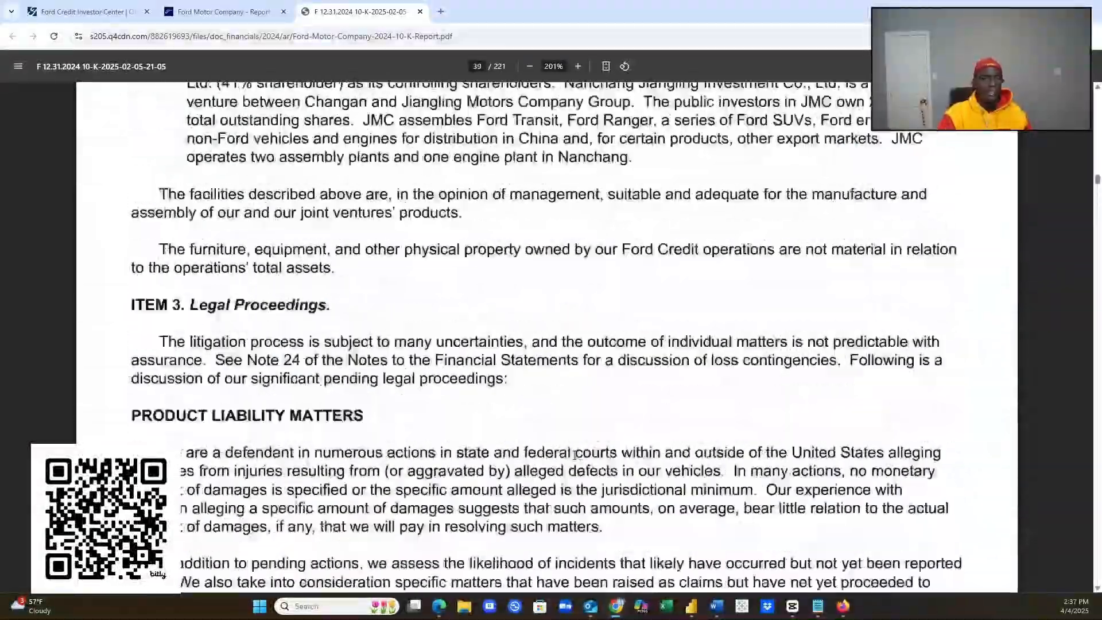
scroll(559, 468, "up", 10)
scroll(560, 467, "up", 20)
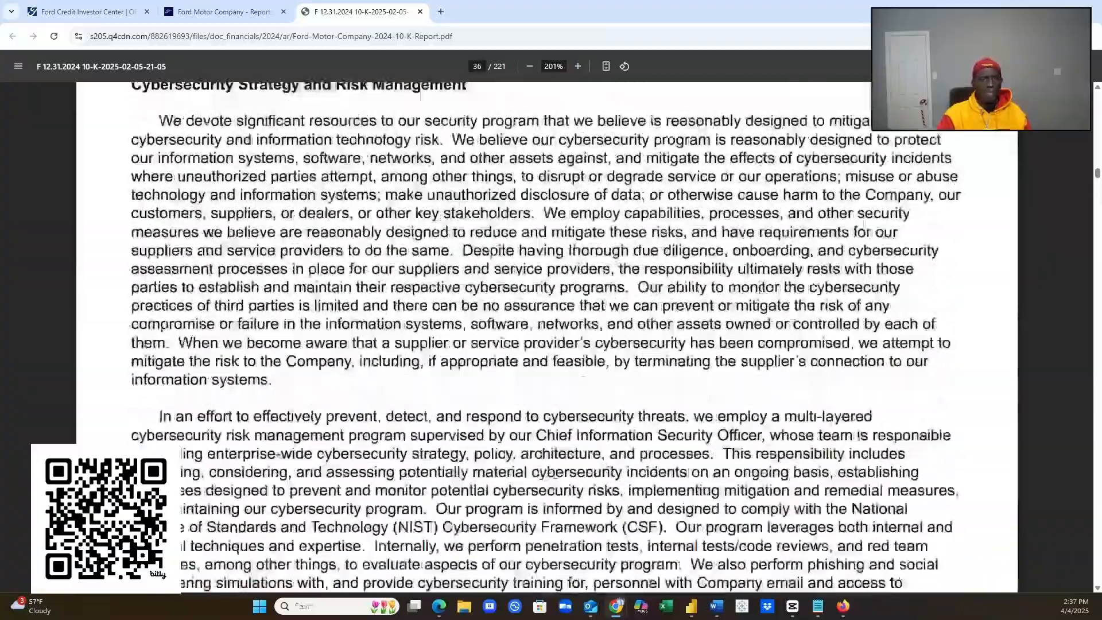
scroll(553, 484, "up", 15)
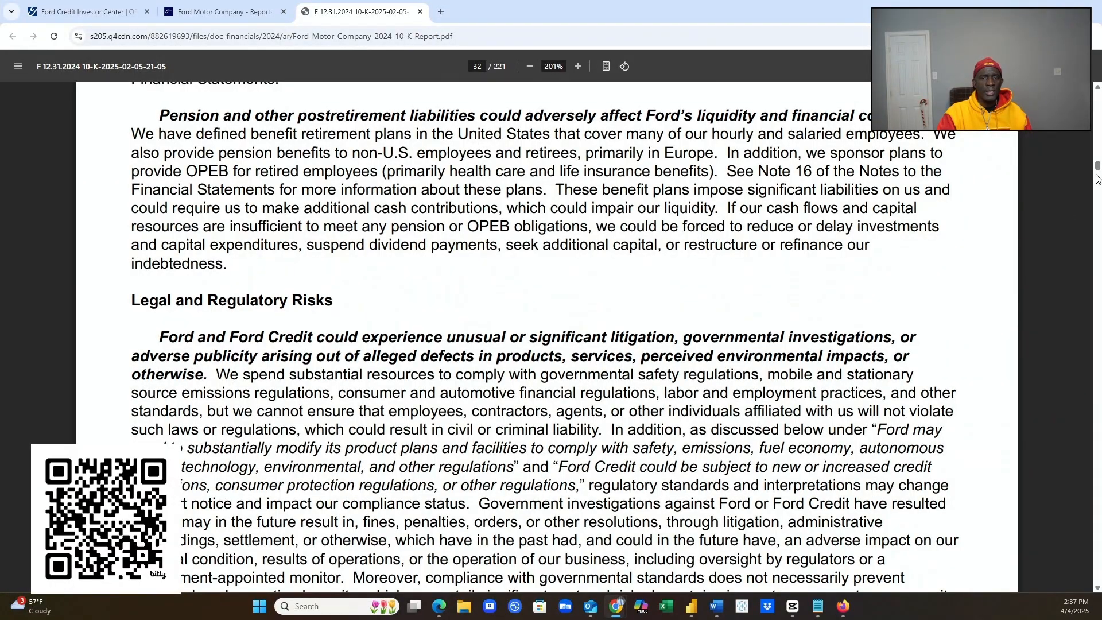
left_click_drag(1098, 167, 1098, 97)
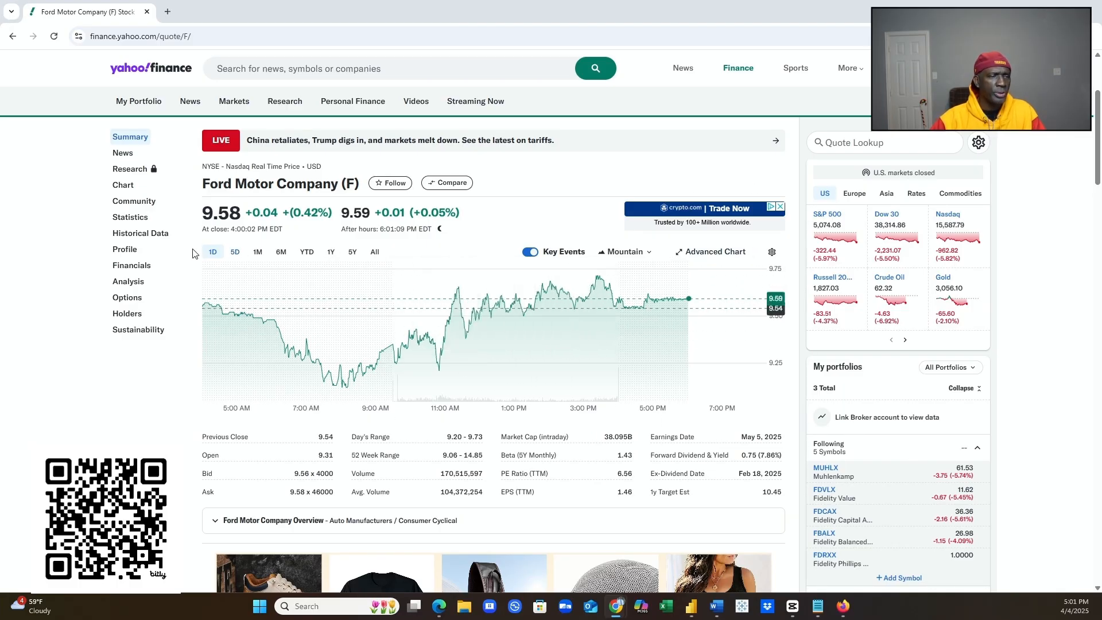
- On Yahoo Finance, check the Ford Motor Company (F) quote summary and skim its latest news headlines
scroll(175, 256, "up", 1)
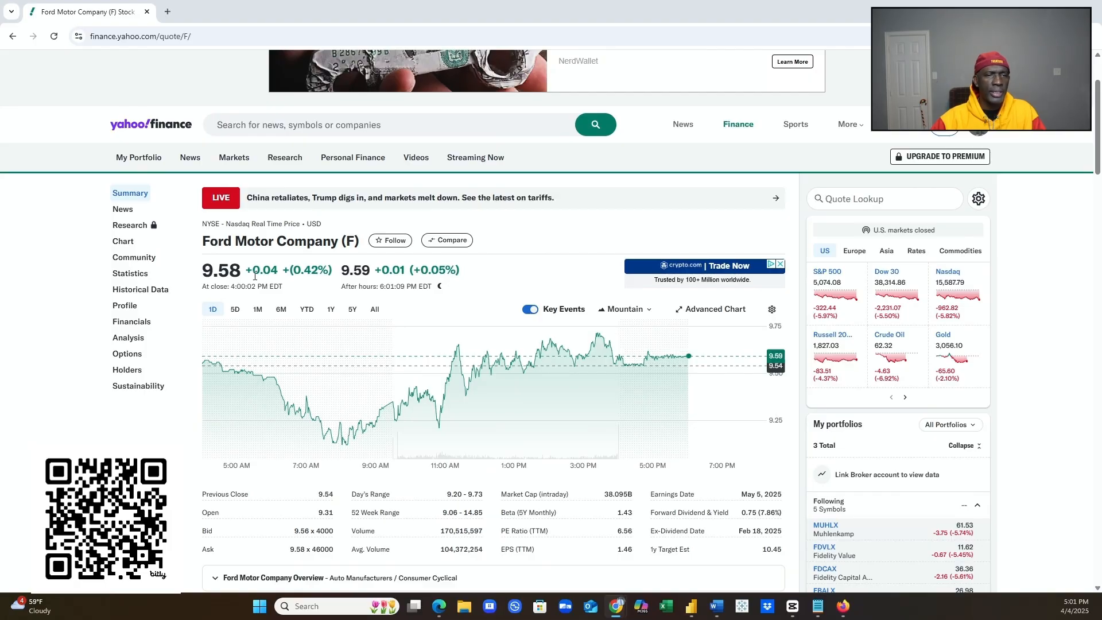
scroll(253, 281, "down", 1)
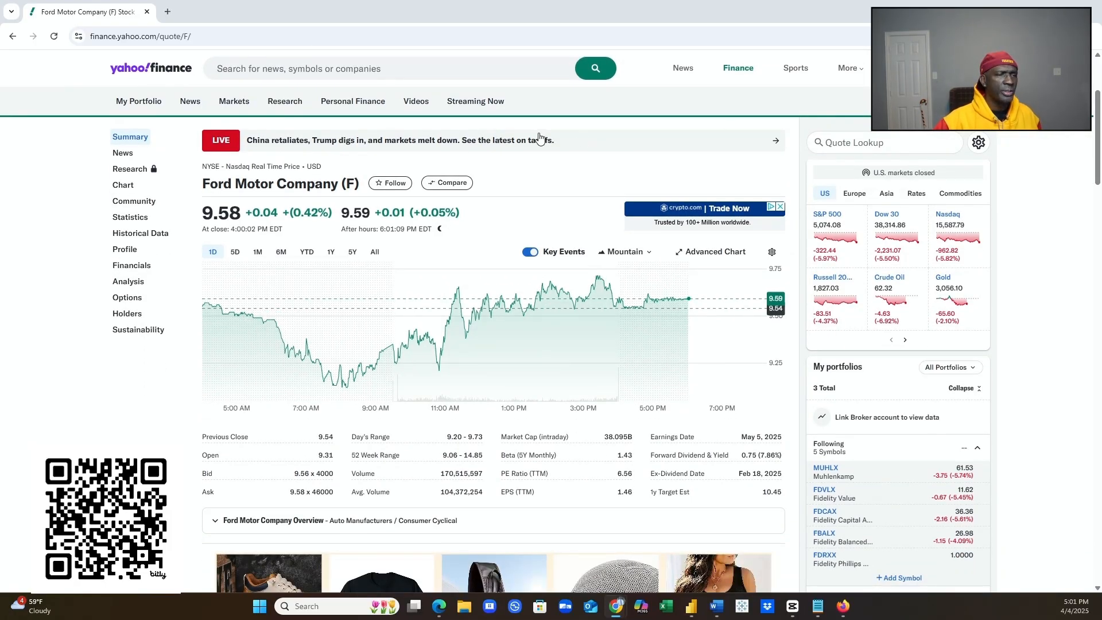
left_click(124, 157)
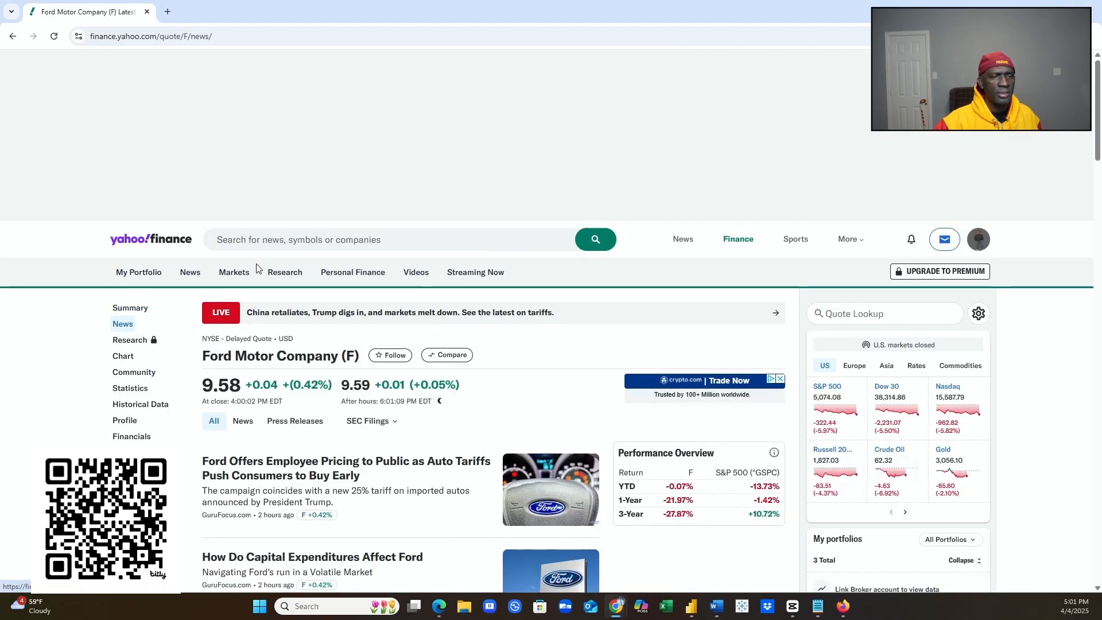
scroll(363, 343, "down", 1)
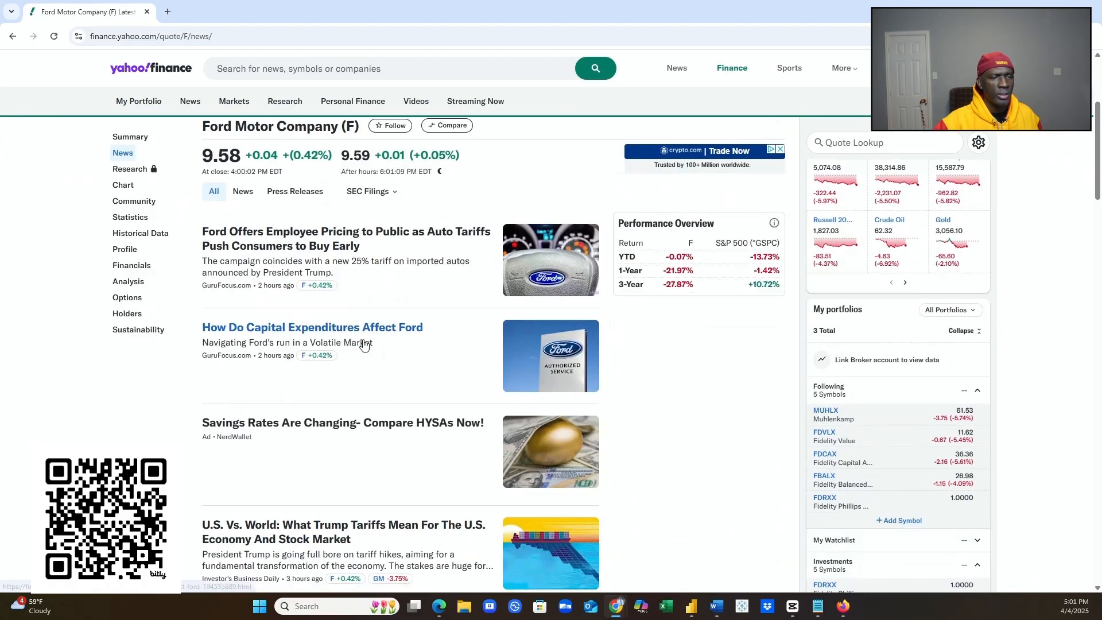
scroll(363, 344, "down", 1)
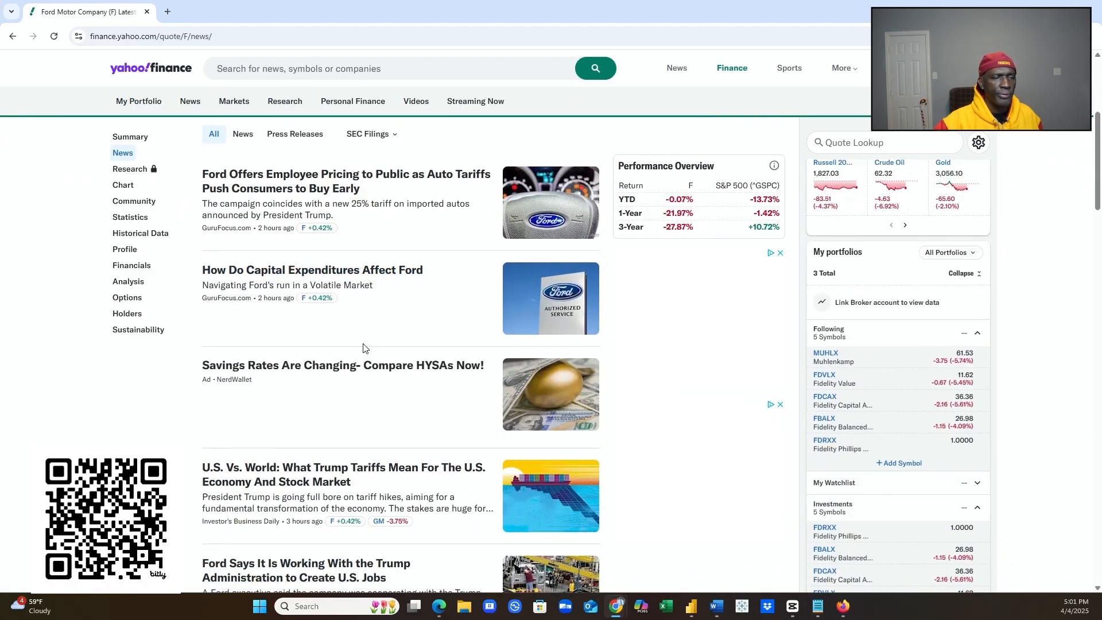
scroll(362, 348, "down", 1)
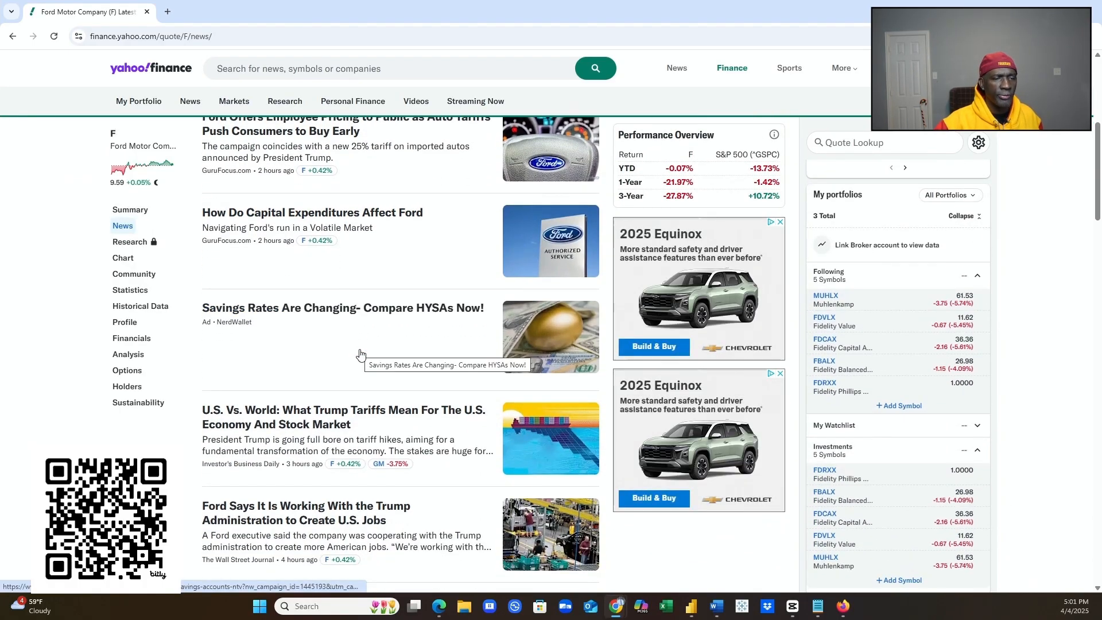
scroll(361, 354, "down", 1)
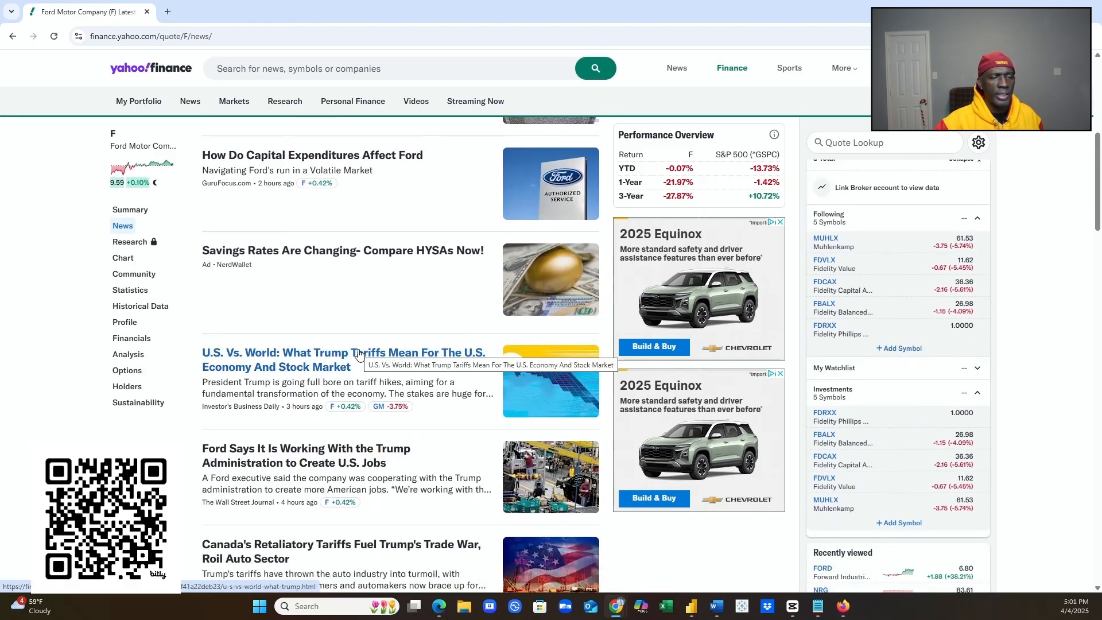
scroll(359, 354, "down", 2)
scroll(360, 354, "down", 4)
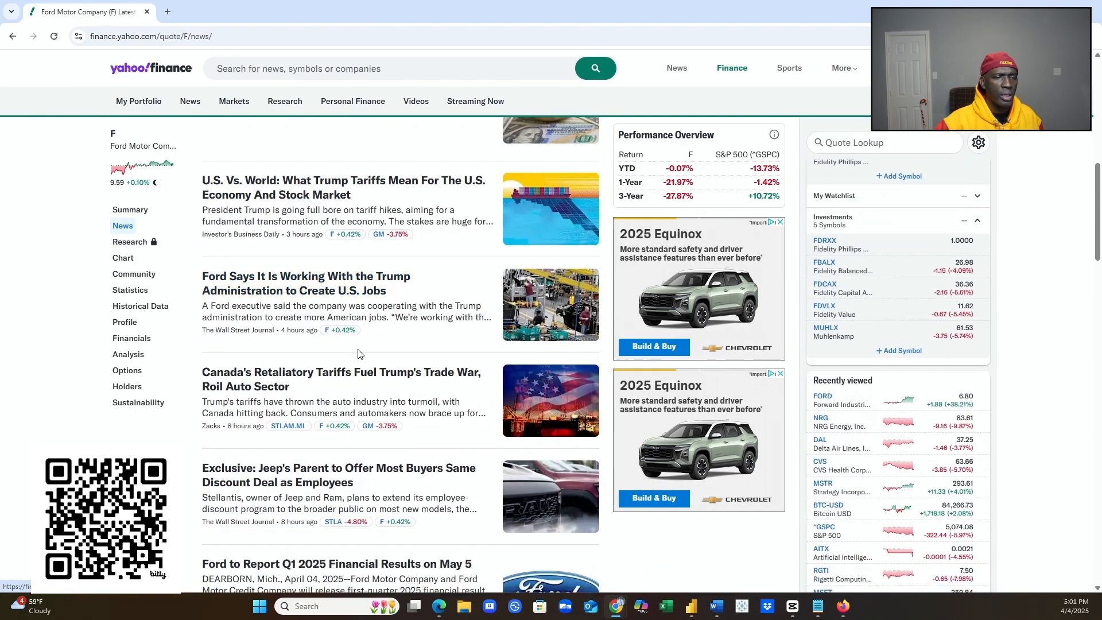
scroll(358, 354, "down", 3)
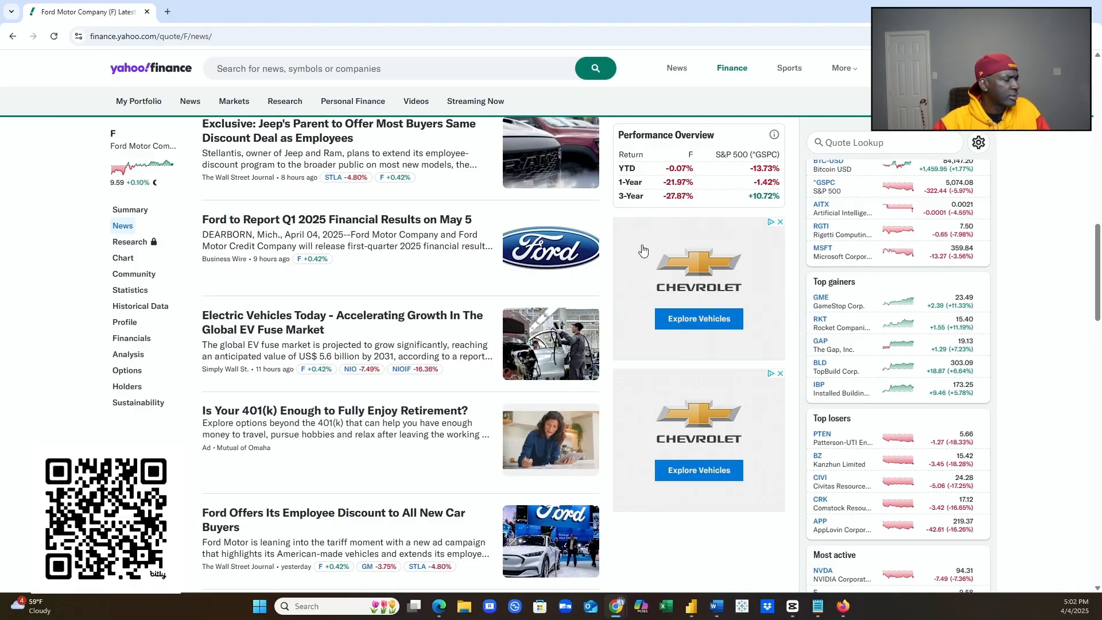
- Examine Ford's interactive stock price chart, including its intraday price, trading volume and available date ranges, at a larger page size
left_click(118, 264)
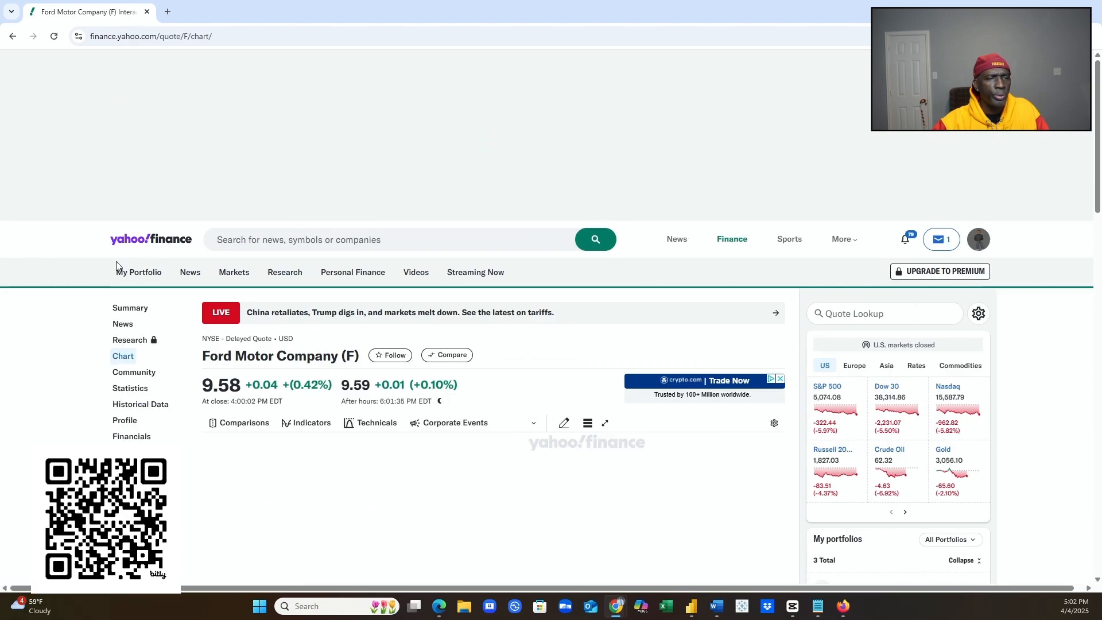
scroll(376, 340, "down", 2)
scroll(374, 339, "down", 1)
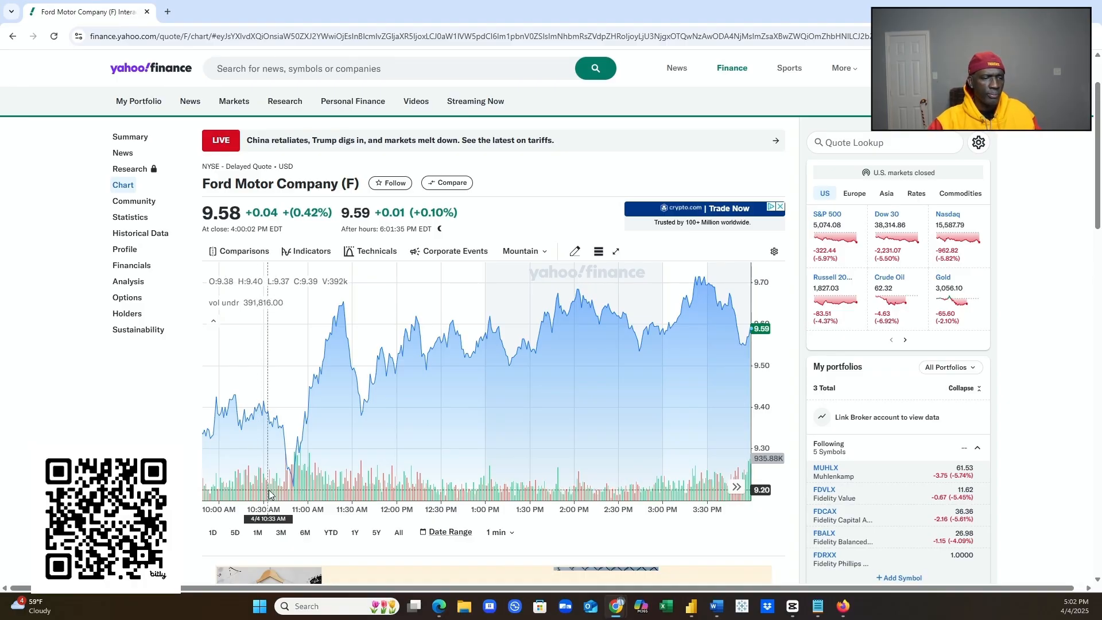
scroll(263, 505, "up", 5)
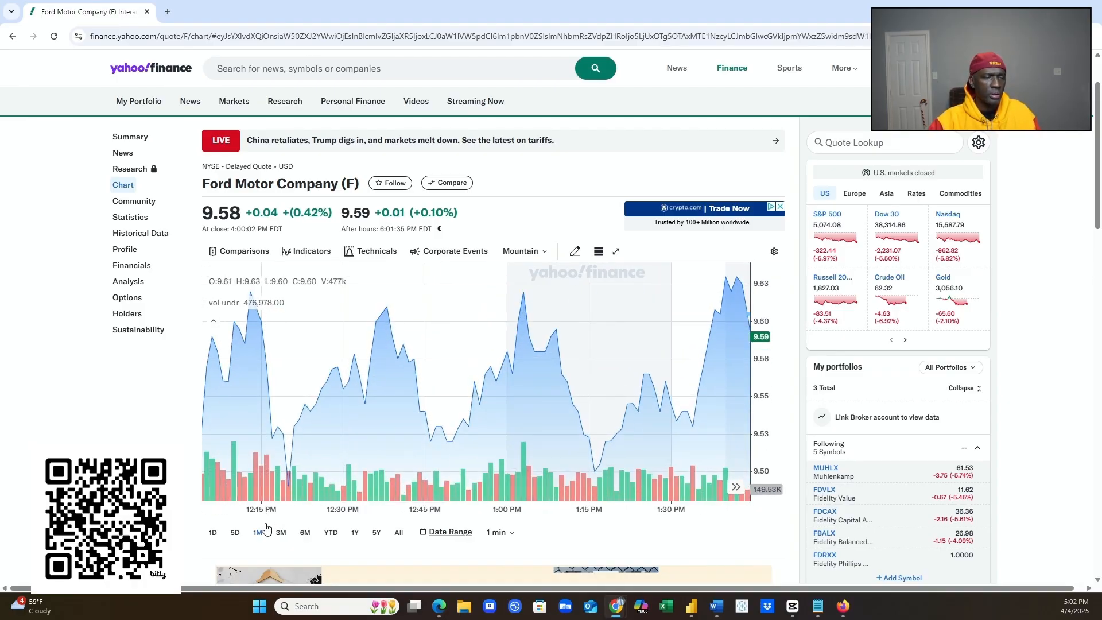
key("ctrl+plus")
key("ctrl+plus")
scroll(683, 425, "down", 3)
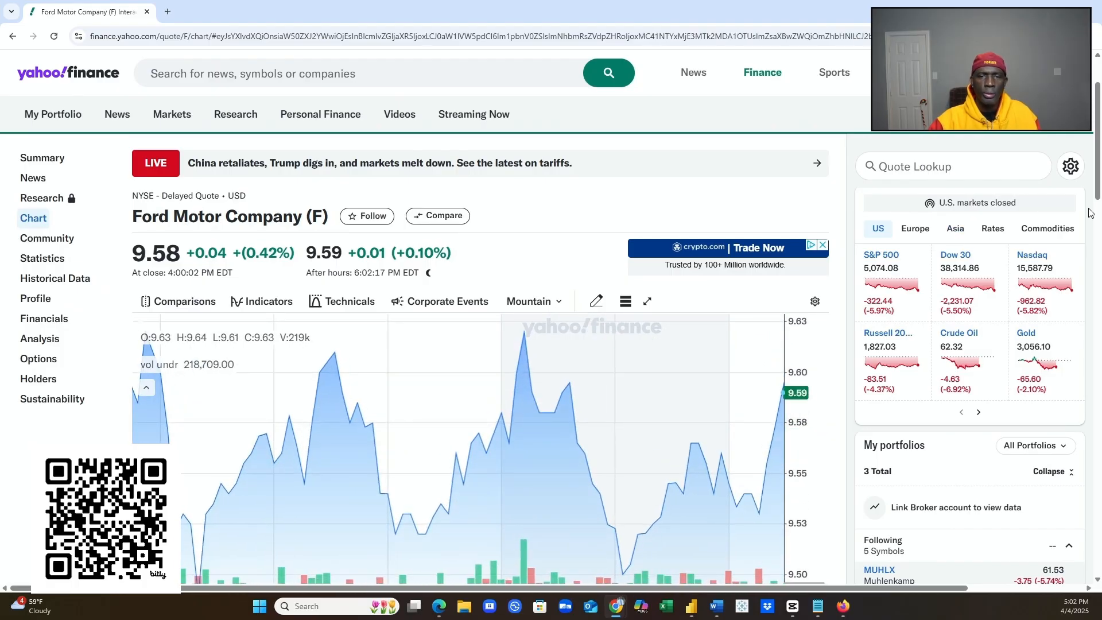
left_click_drag(1096, 193, 1081, 262)
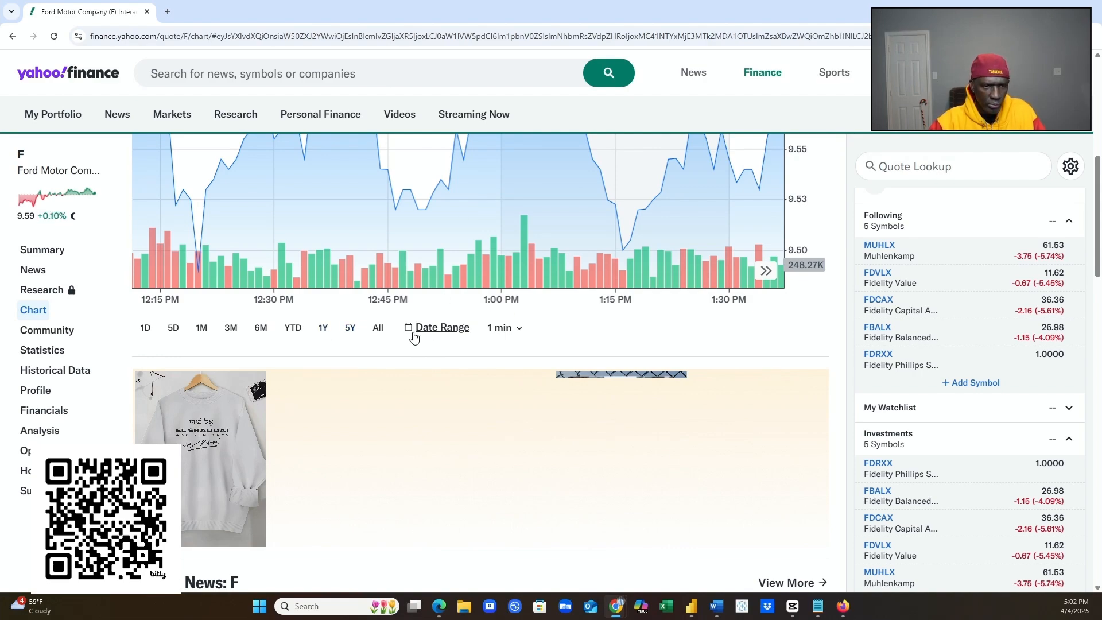
scroll(431, 350, "down", 1)
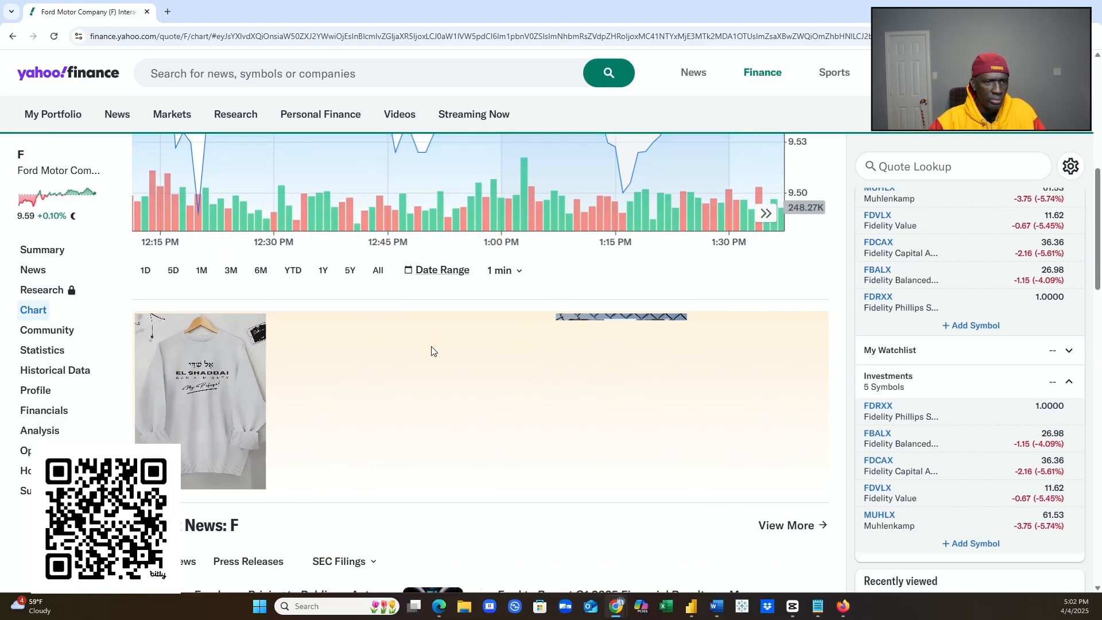
scroll(401, 354, "up", 3)
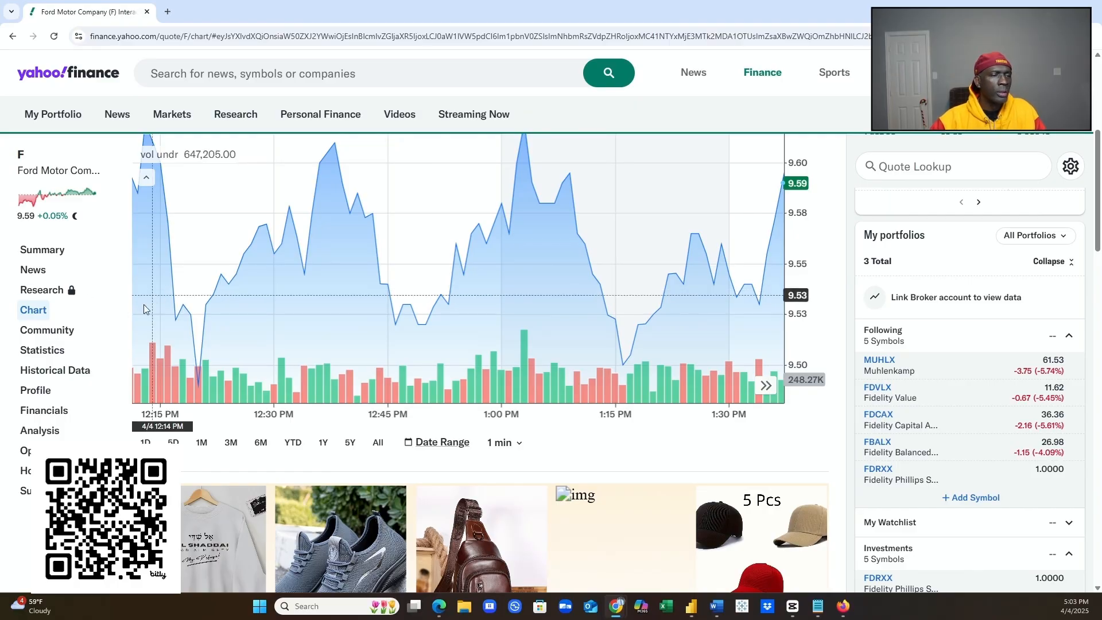
- Open the Community conversations for Ford and skim the top investor comments and replies
left_click(39, 336)
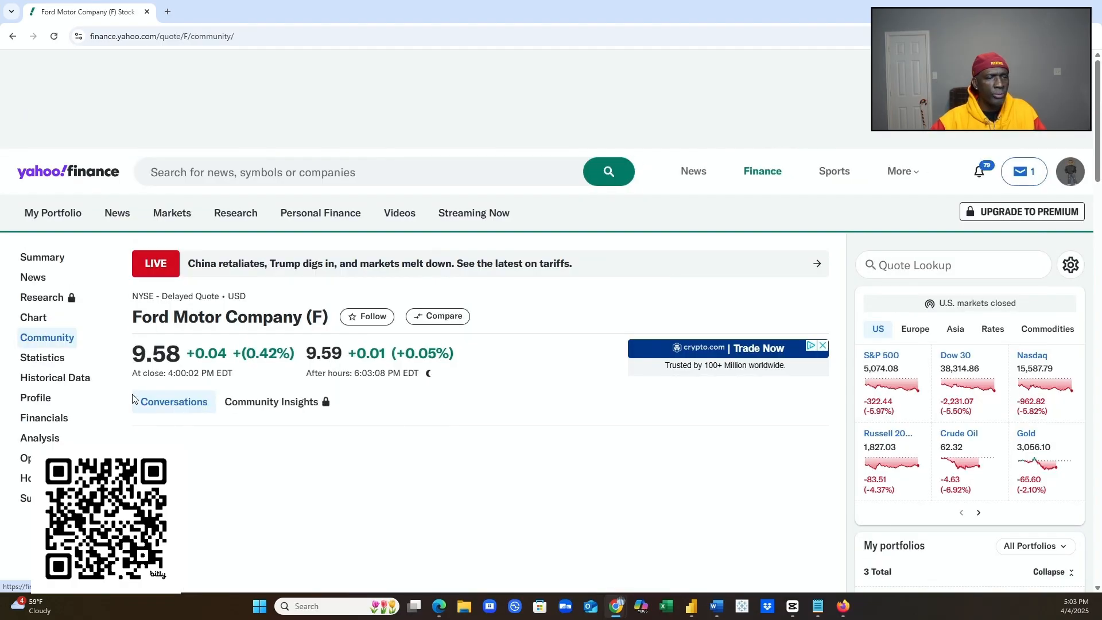
scroll(246, 373, "down", 3)
scroll(256, 373, "down", 4)
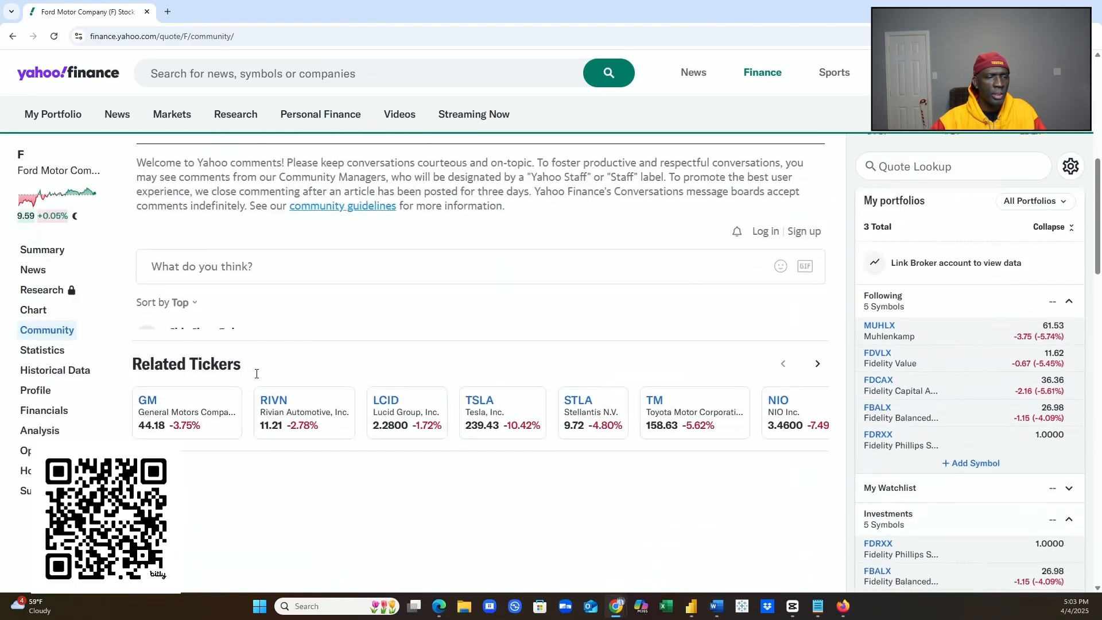
scroll(279, 400, "up", 2)
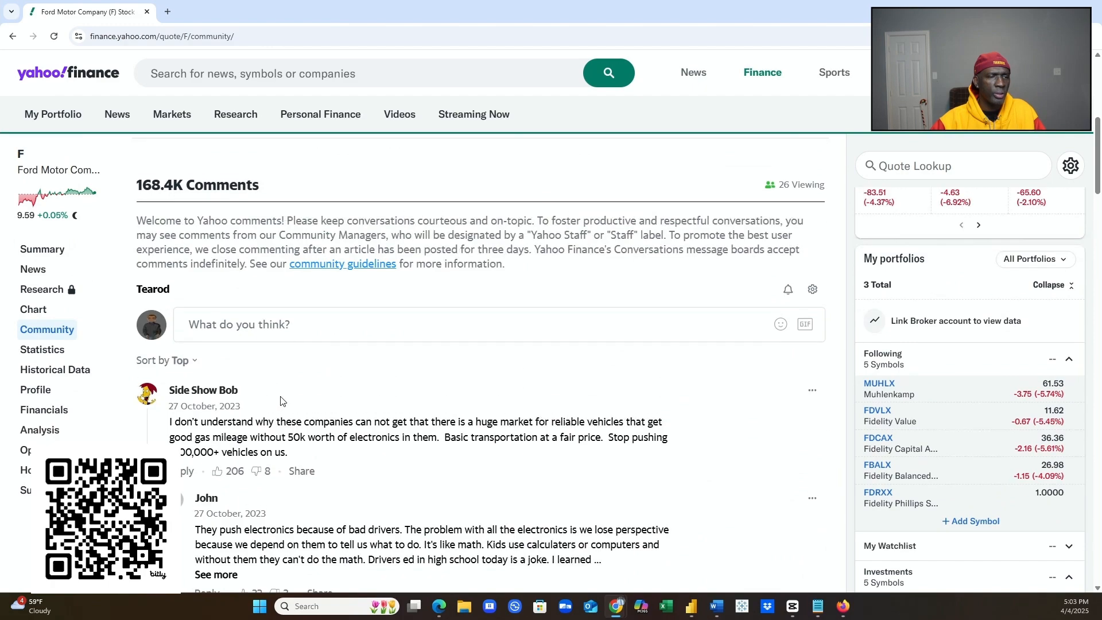
scroll(281, 401, "down", 5)
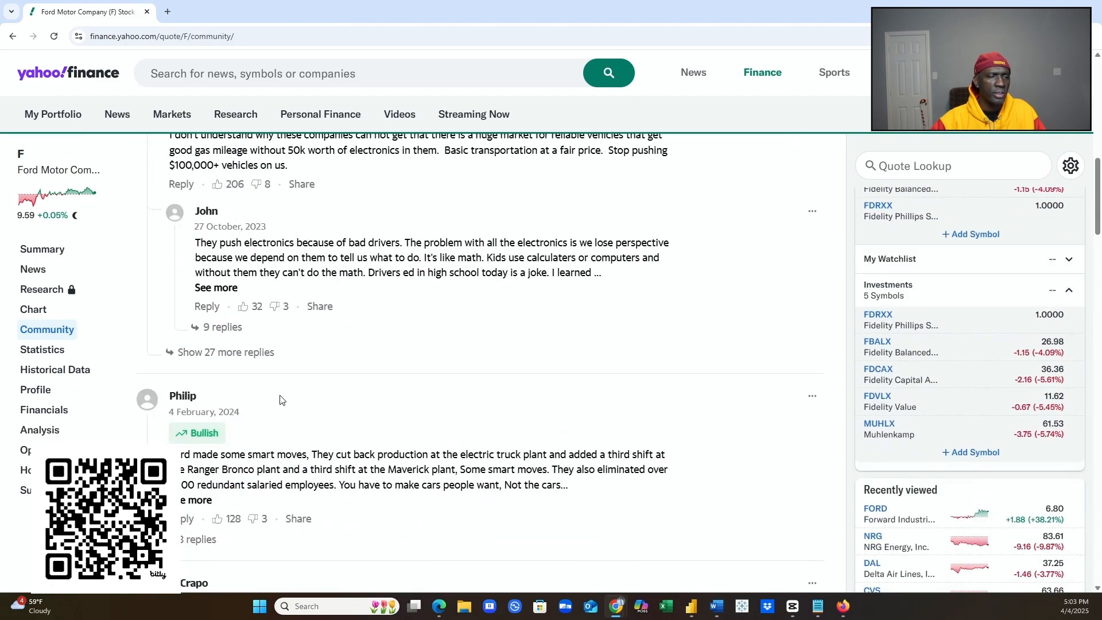
scroll(281, 398, "up", 5)
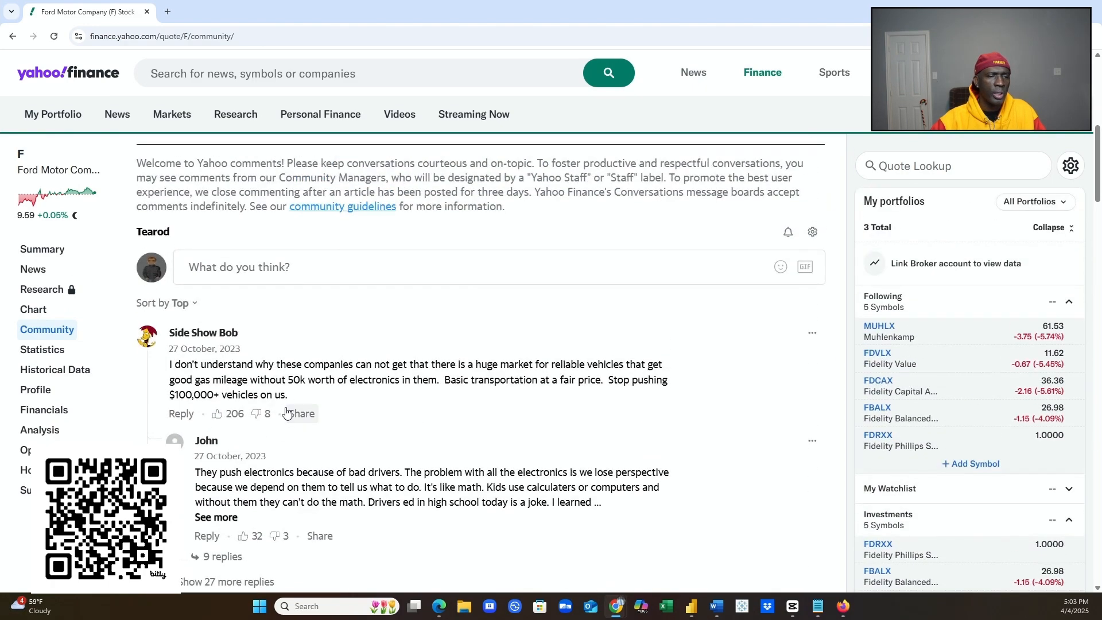
scroll(290, 414, "up", 5)
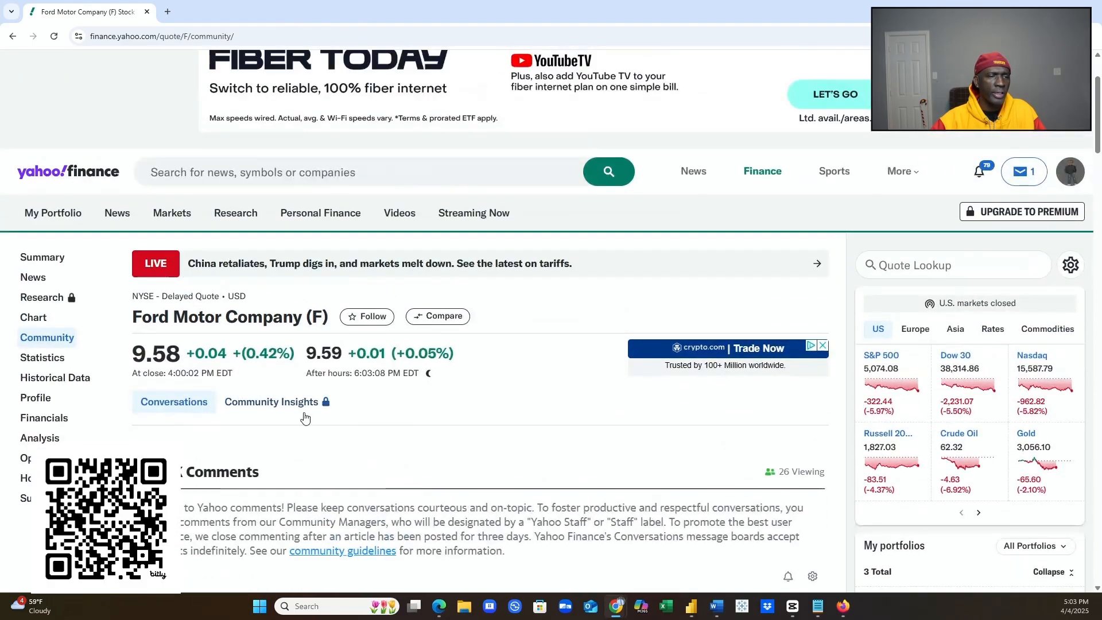
scroll(304, 418, "down", 10)
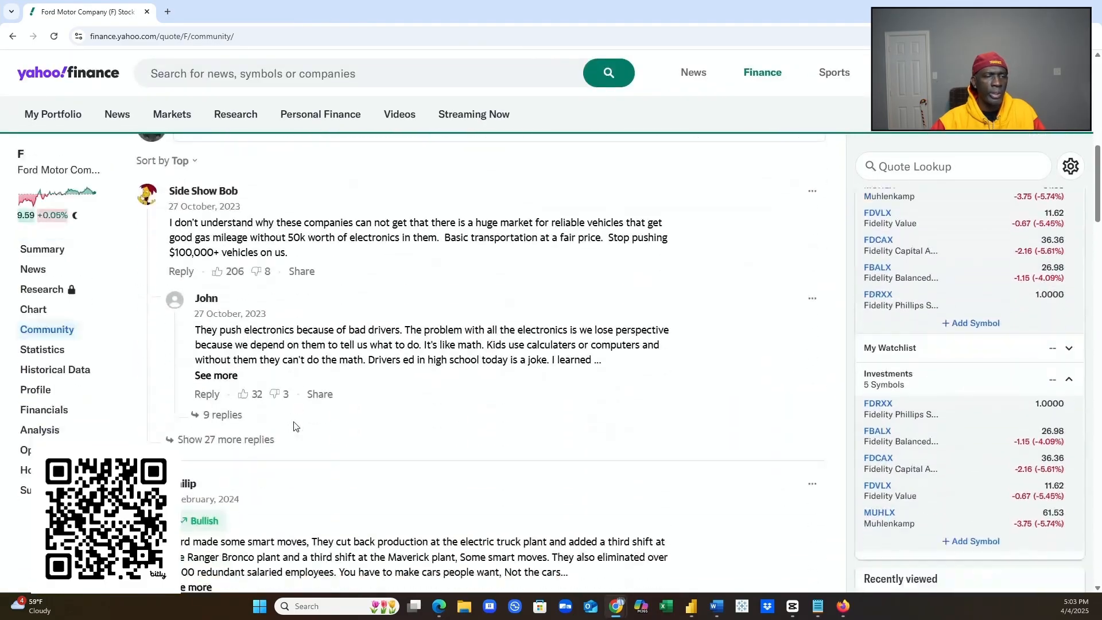
scroll(293, 426, "down", 13)
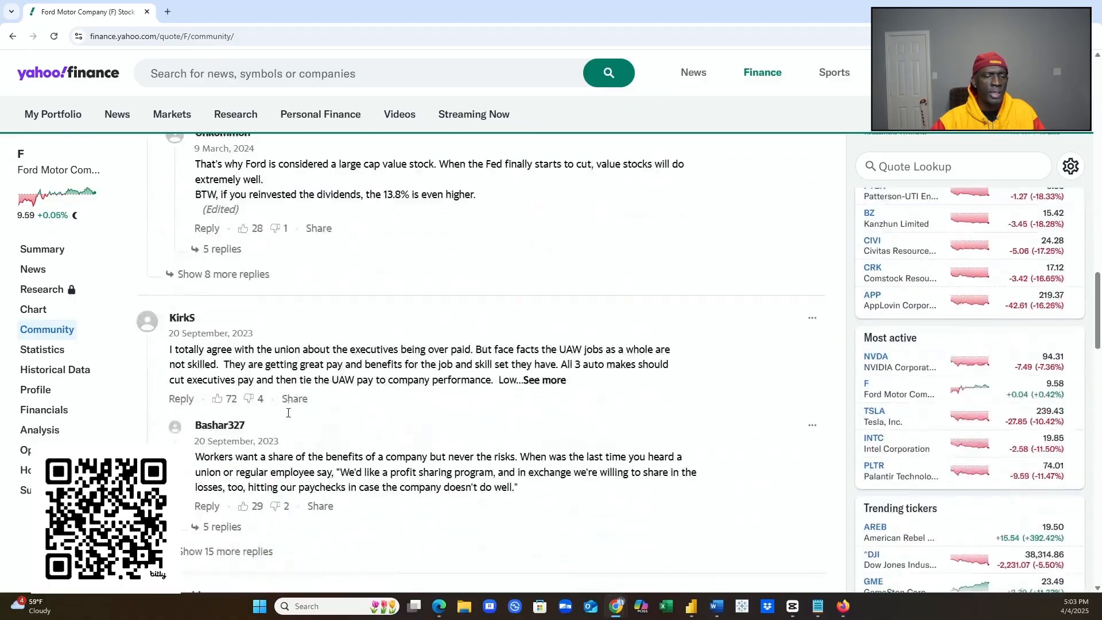
scroll(290, 414, "up", 18)
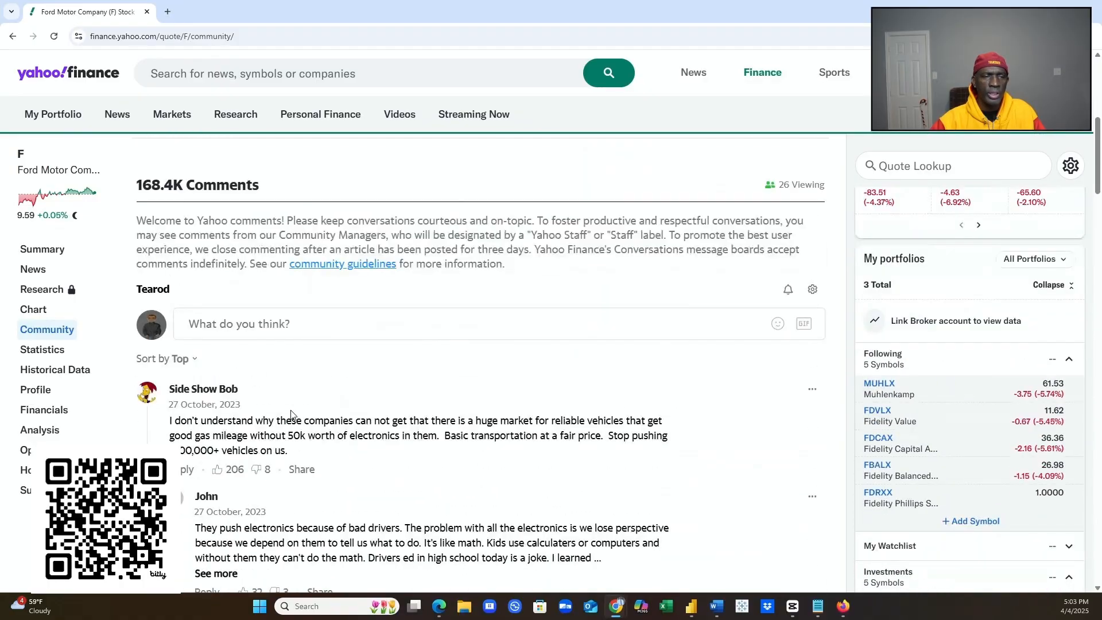
scroll(291, 414, "up", 5)
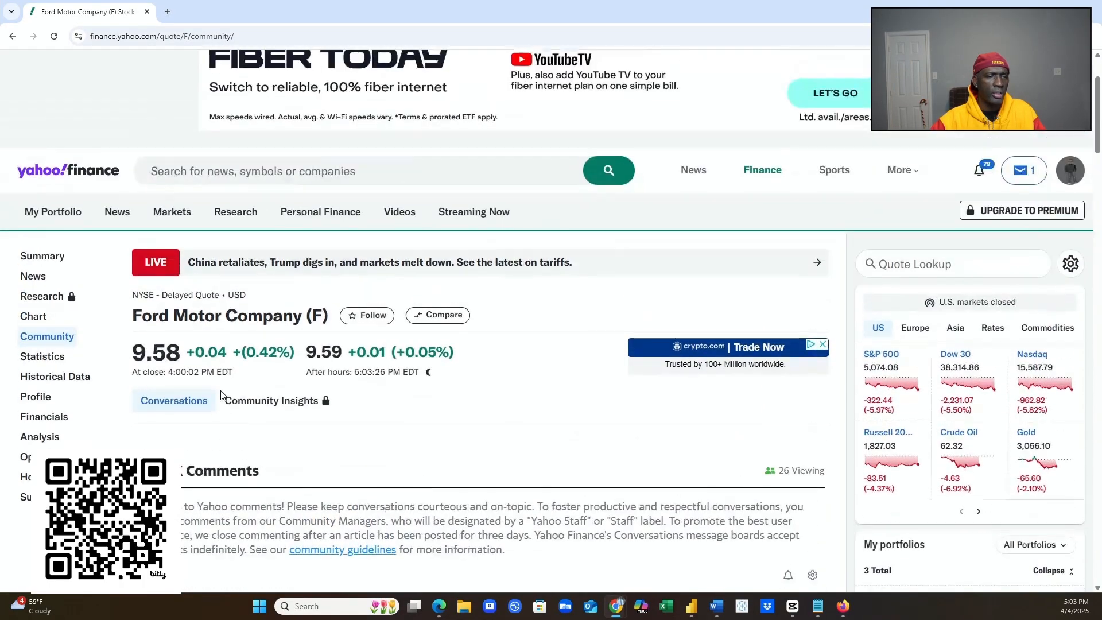
scroll(202, 373, "up", 2)
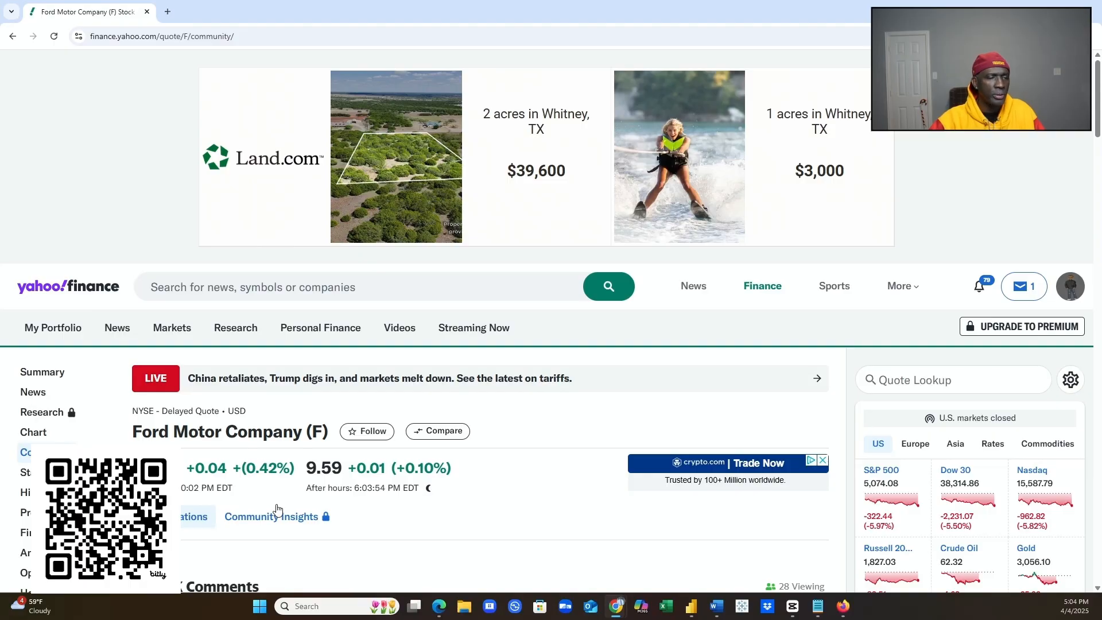
scroll(279, 511, "down", 1)
scroll(255, 504, "down", 1)
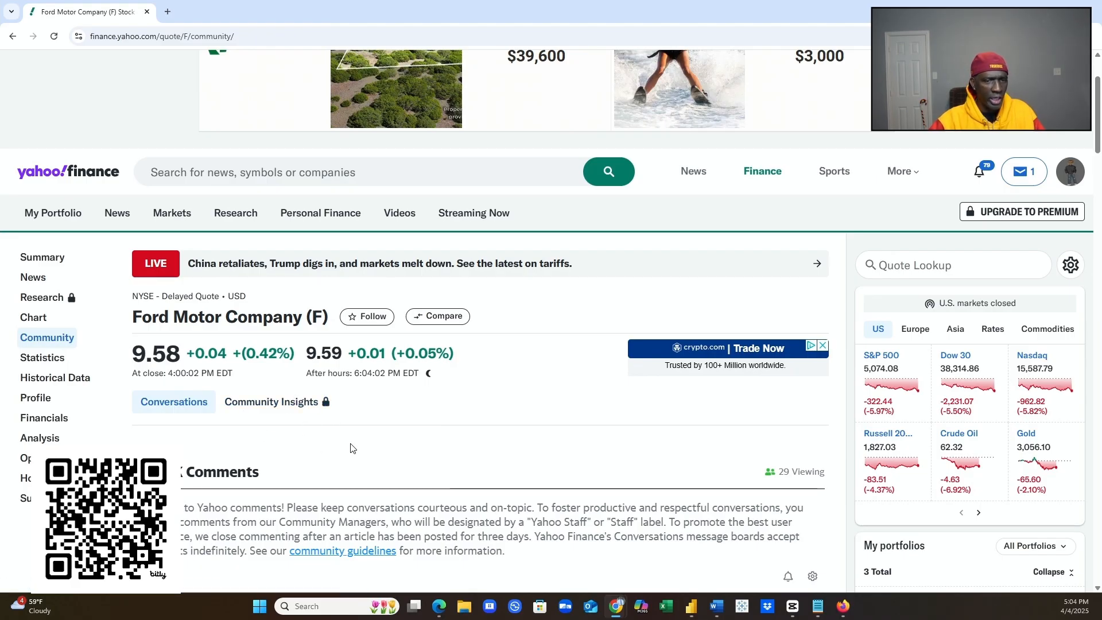
scroll(351, 442, "down", 1)
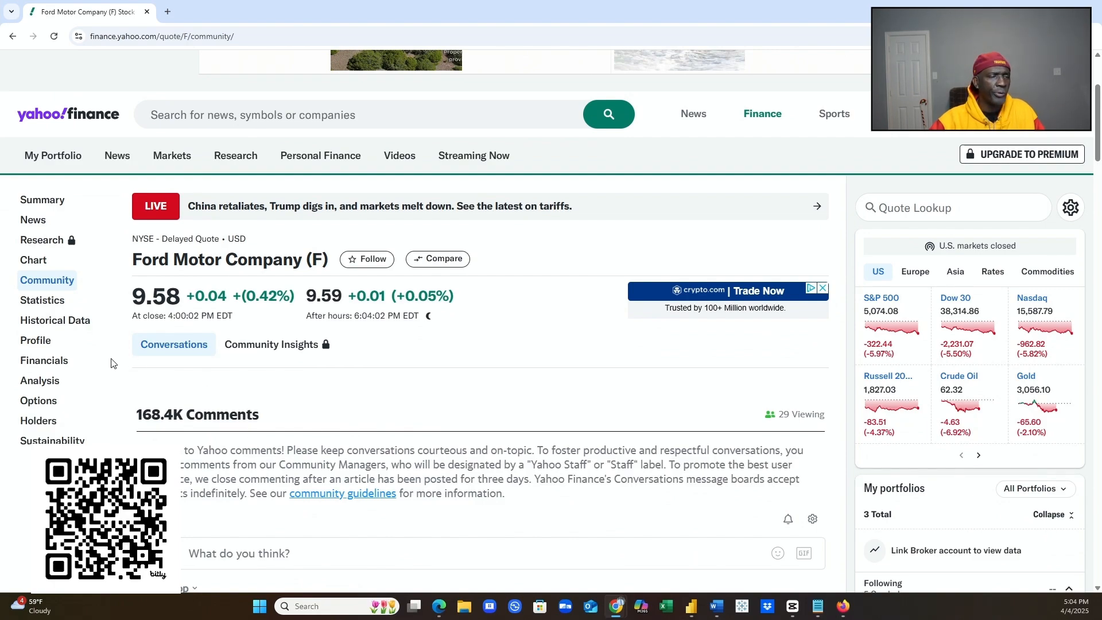
- Open Ford's Statistics page and examine the quarterly Valuation Measures table, from Market Cap to Enterprise Value/EBITDA, at a larger page size
left_click(43, 301)
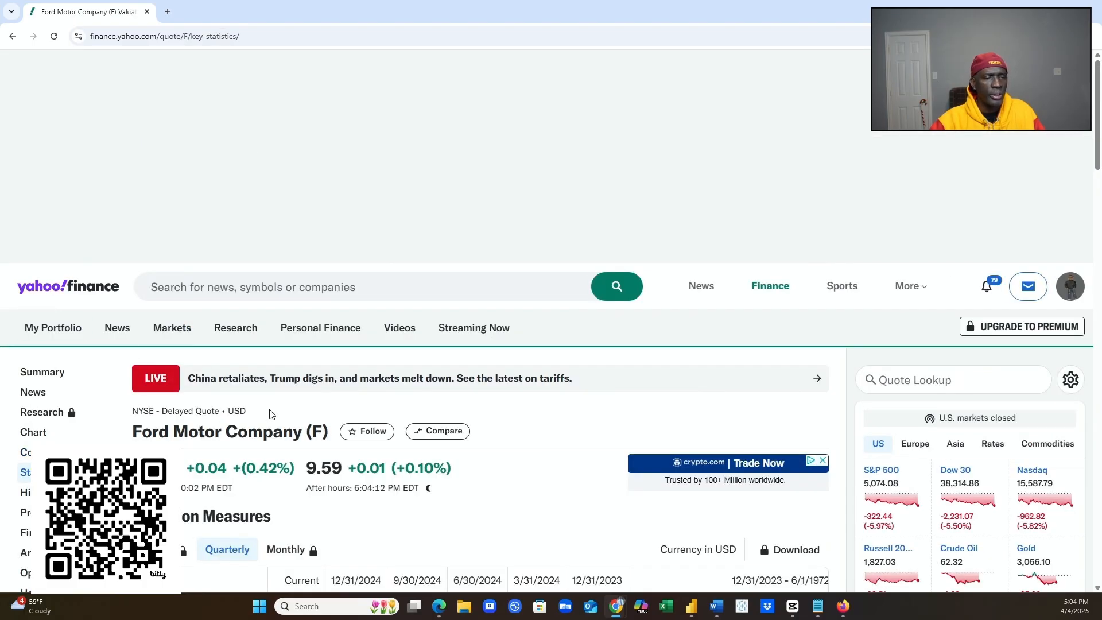
scroll(300, 429, "down", 2)
scroll(291, 425, "down", 4)
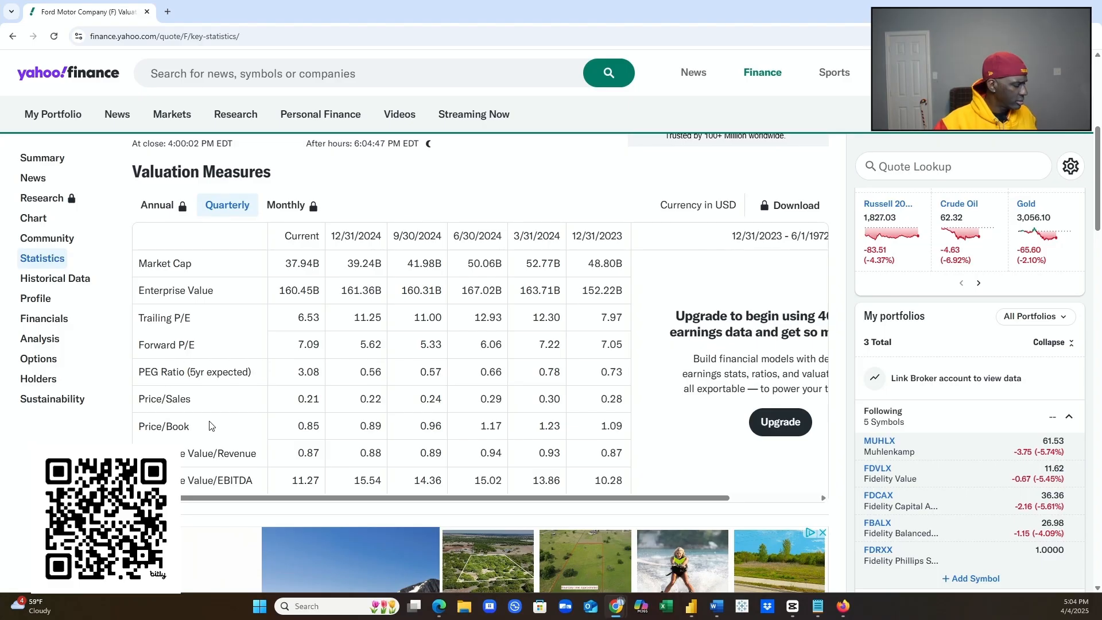
key("ctrl+plus")
key("ctrl+plus")
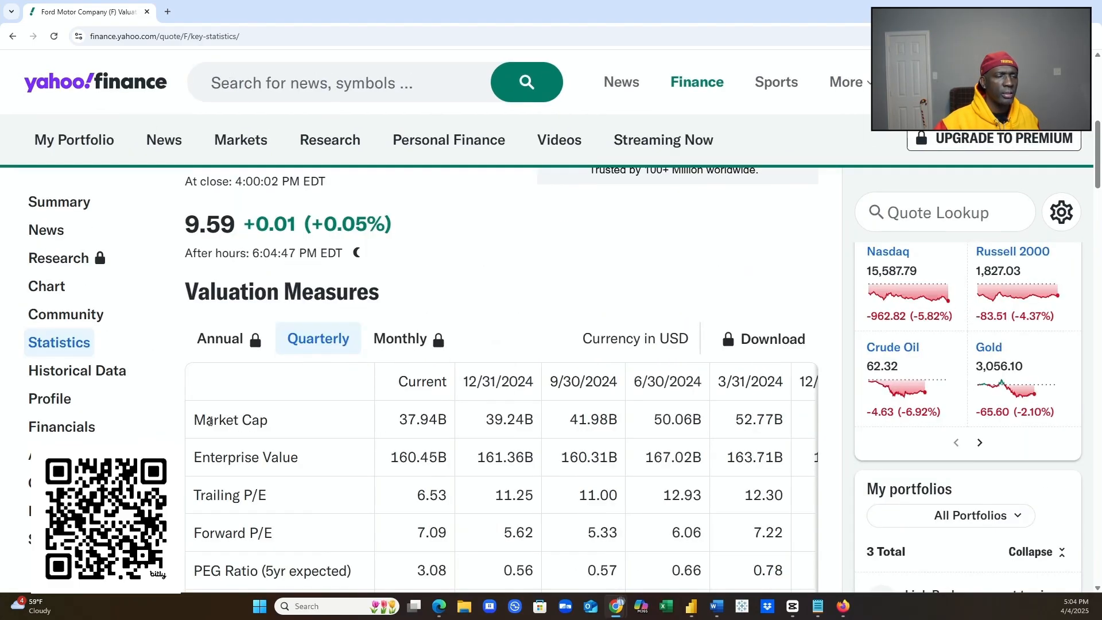
scroll(227, 446, "down", 1)
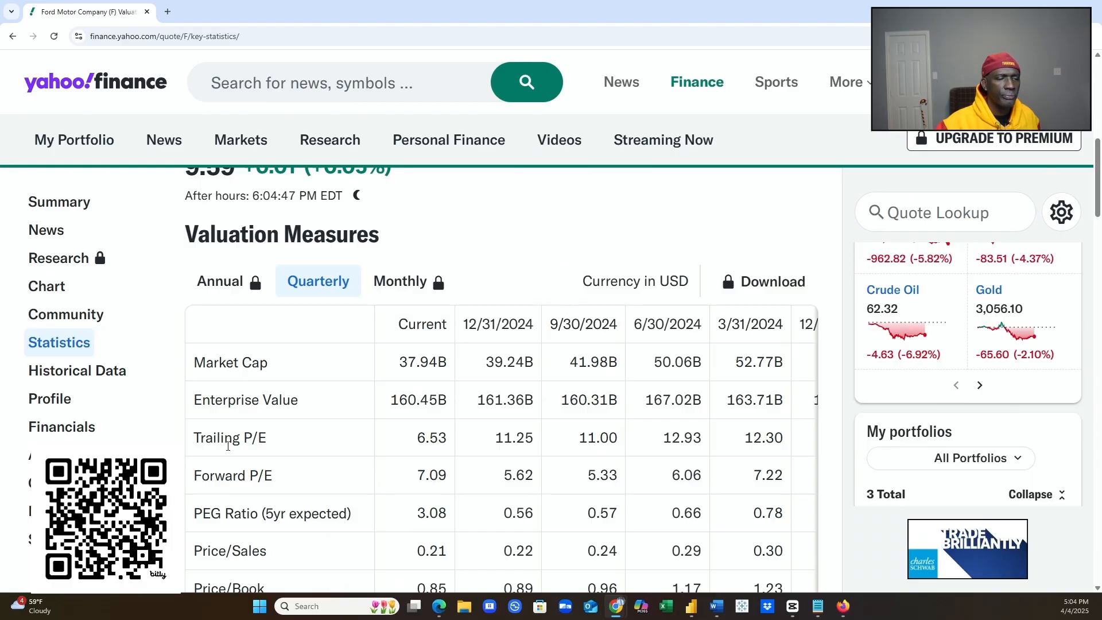
scroll(232, 459, "down", 2)
scroll(256, 488, "down", 1)
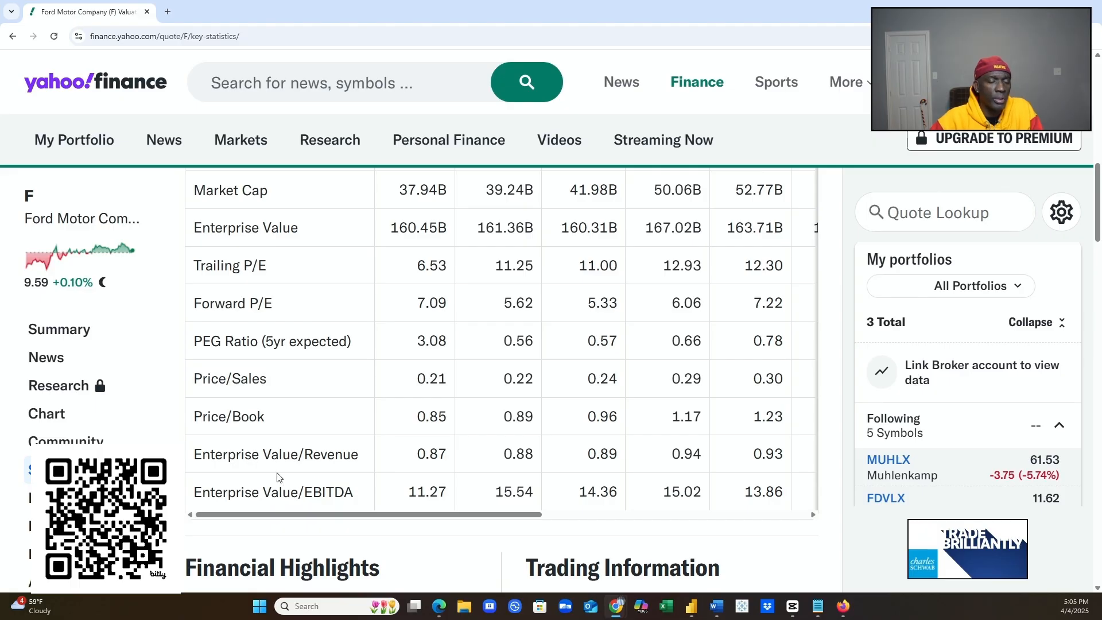
- Review Ford's Financial Highlights on profitability, management effectiveness and income statement, along with the stock price history and share statistics
scroll(295, 478, "down", 3)
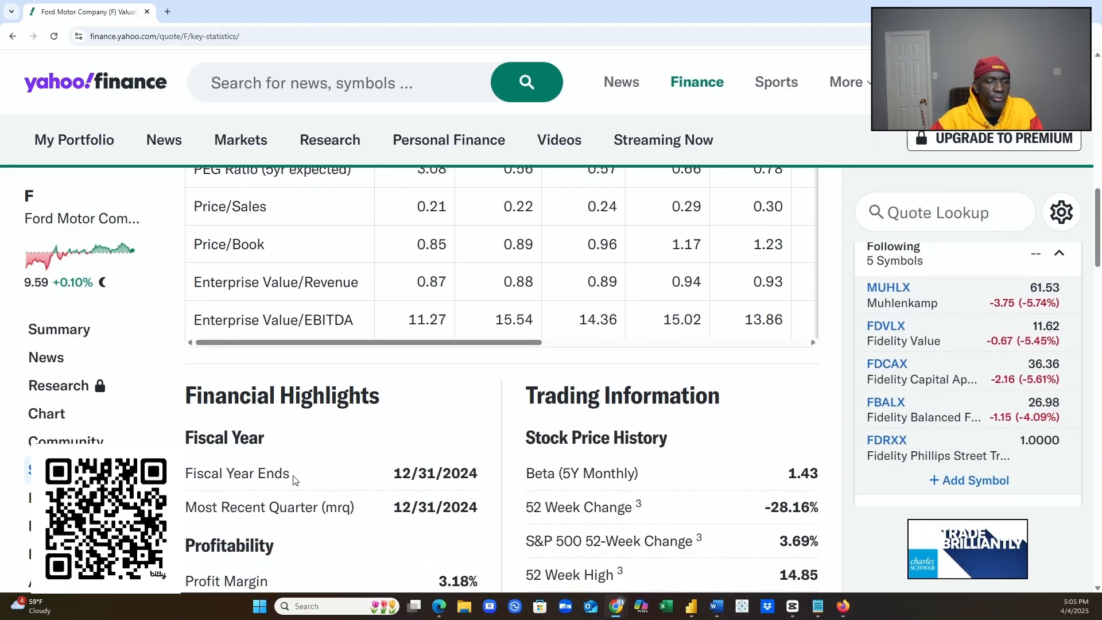
scroll(327, 489, "down", 1)
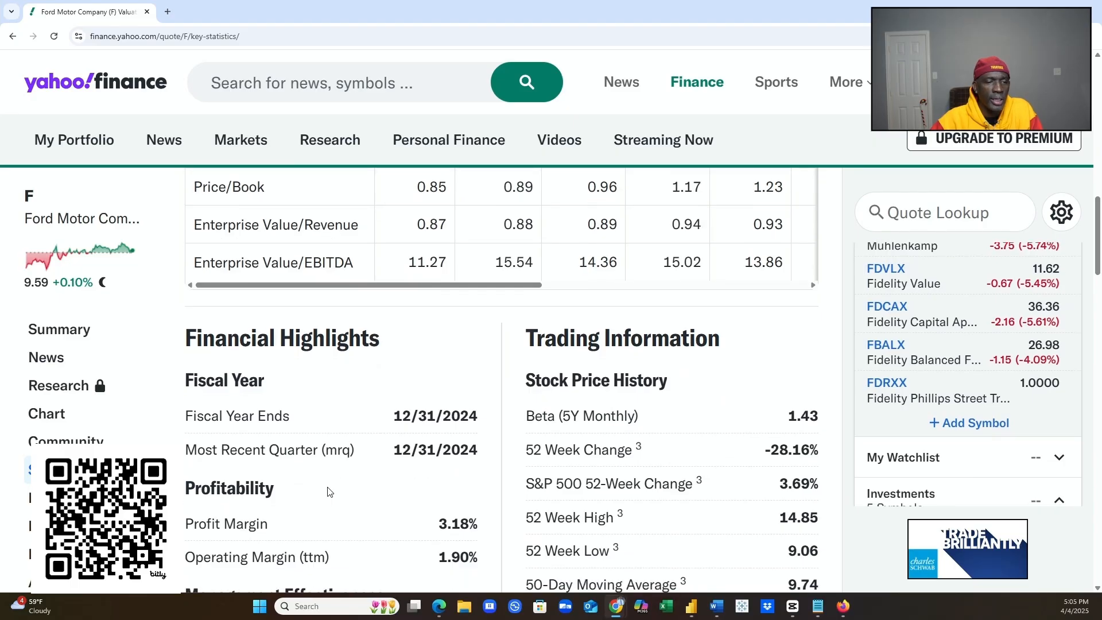
scroll(365, 491, "down", 1)
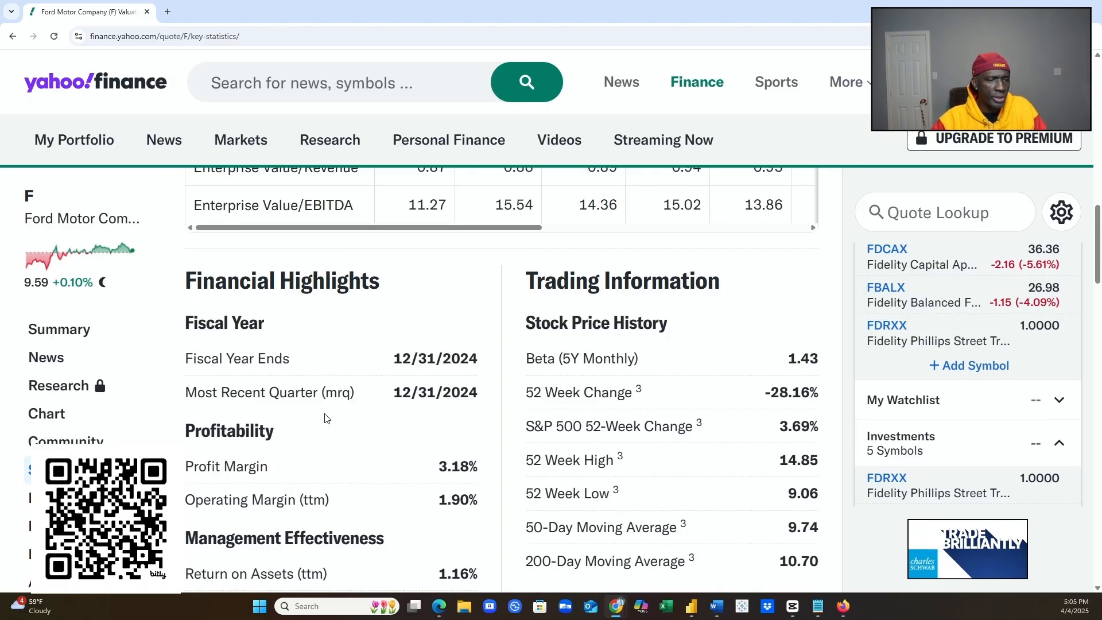
scroll(320, 419, "down", 1)
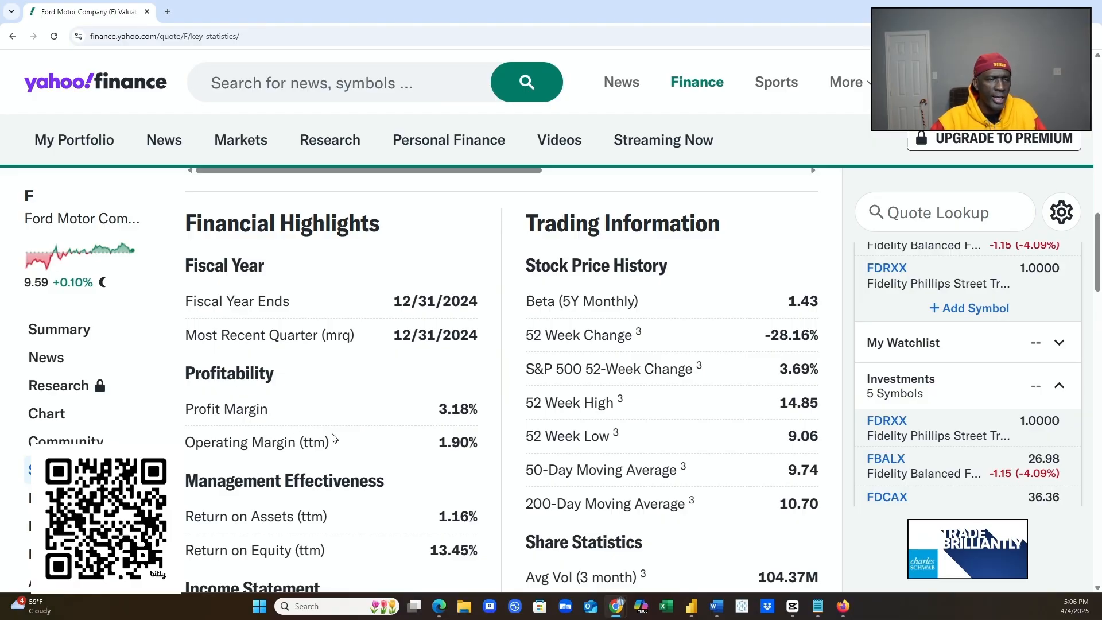
scroll(356, 434, "down", 2)
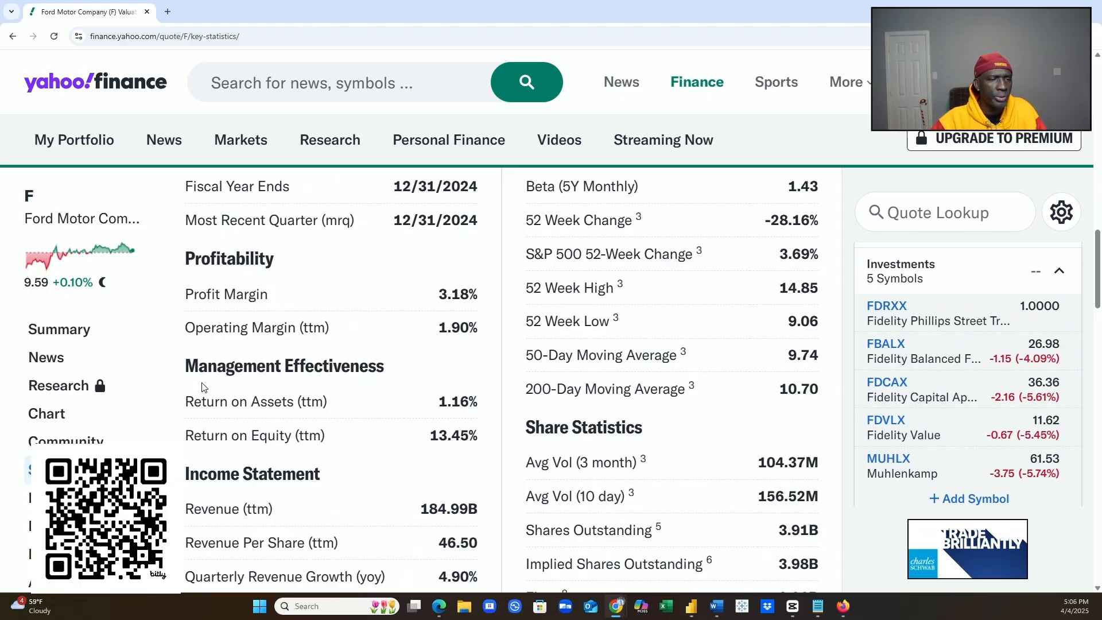
scroll(248, 434, "down", 2)
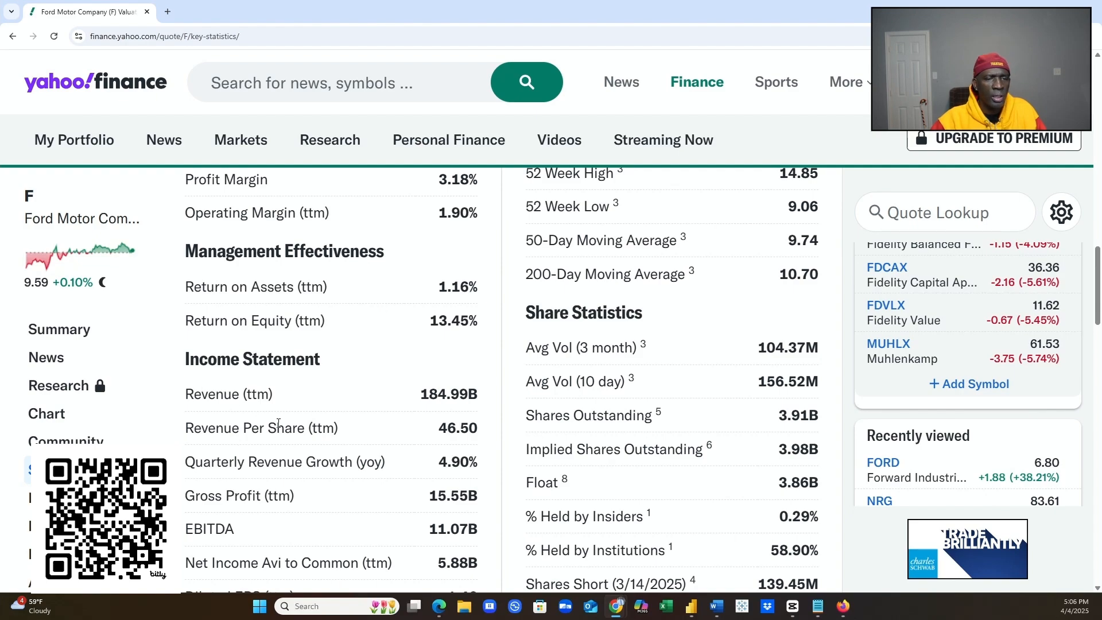
scroll(305, 424, "up", 1)
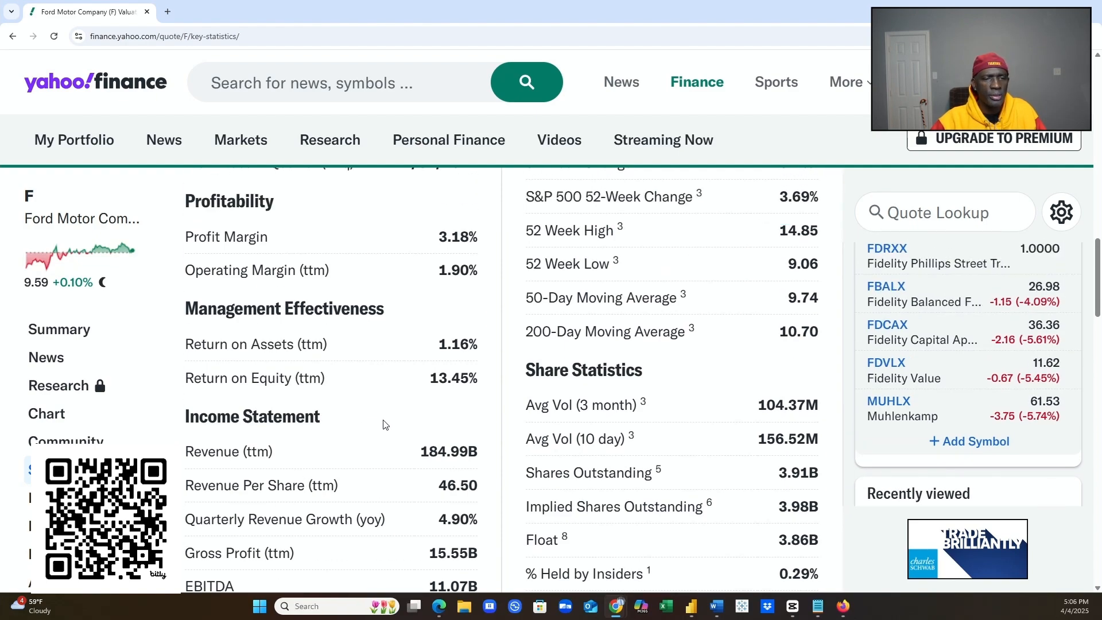
scroll(431, 413, "up", 1)
scroll(607, 445, "up", 1)
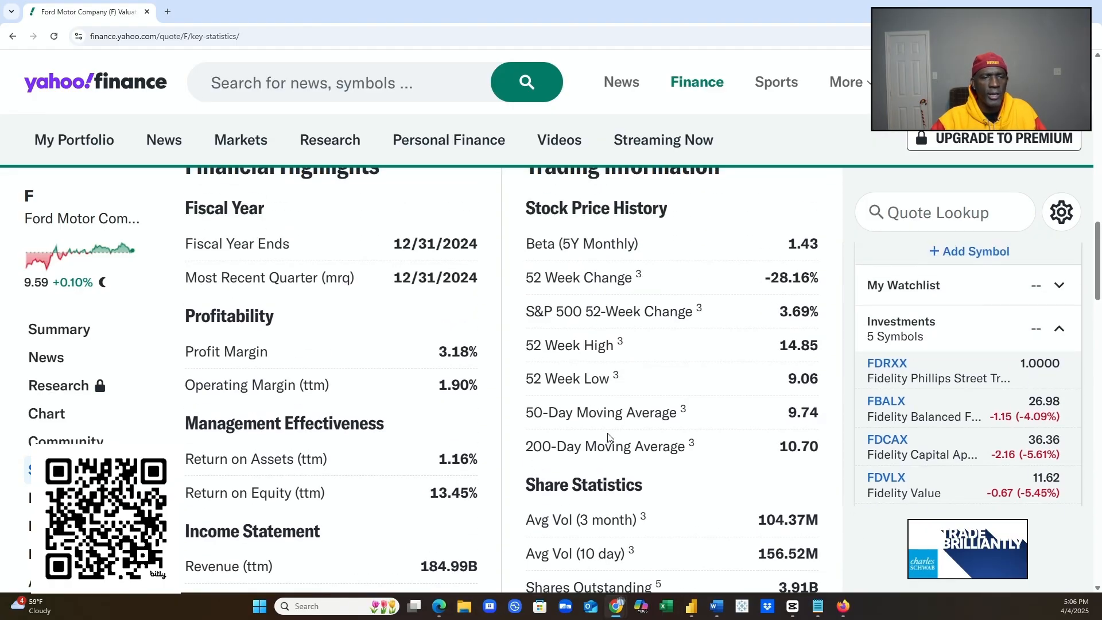
scroll(620, 436, "up", 1)
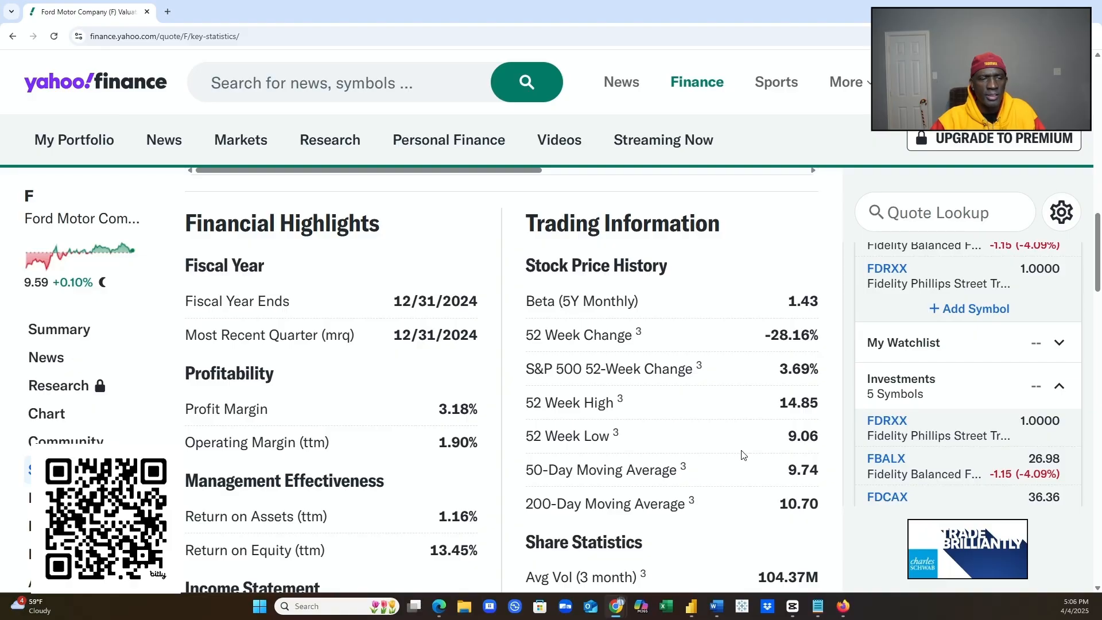
scroll(453, 410, "up", 3)
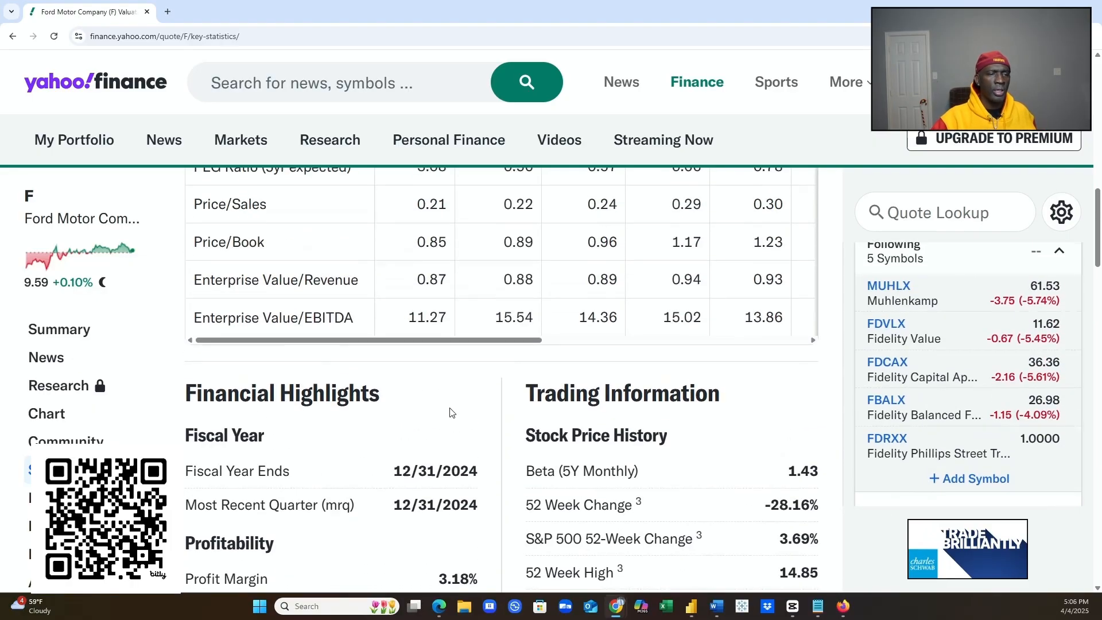
- Read Ford's Trading Information, covering the 52-week figures, moving averages, average volumes and share counts, alongside the Financial Highlights
scroll(441, 413, "down", 2)
scroll(488, 438, "down", 2)
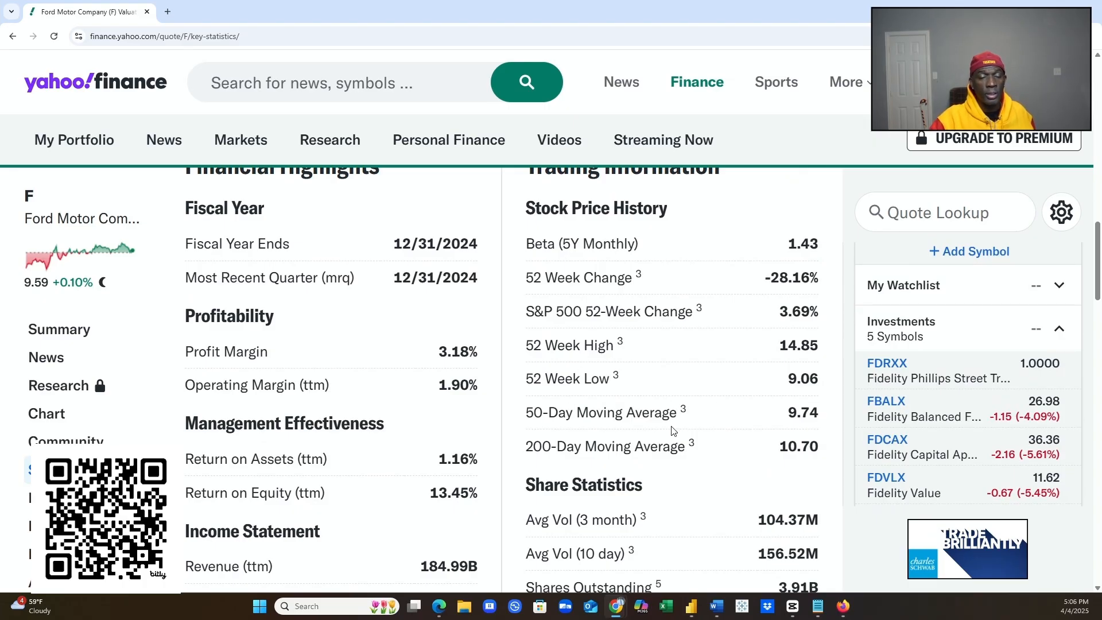
scroll(655, 408, "down", 2)
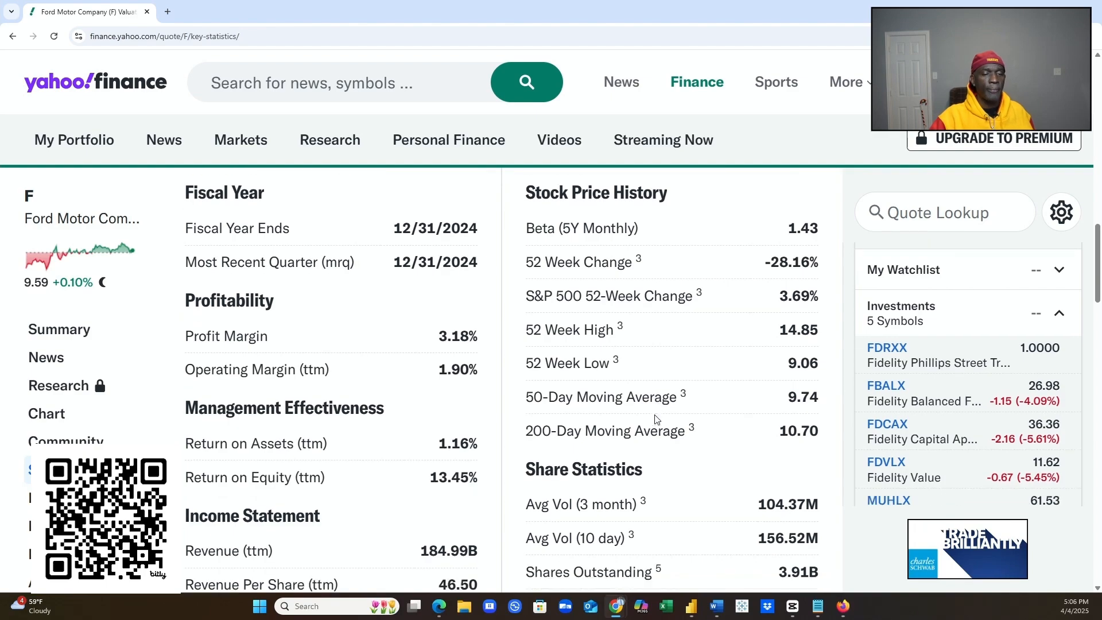
scroll(659, 408, "down", 1)
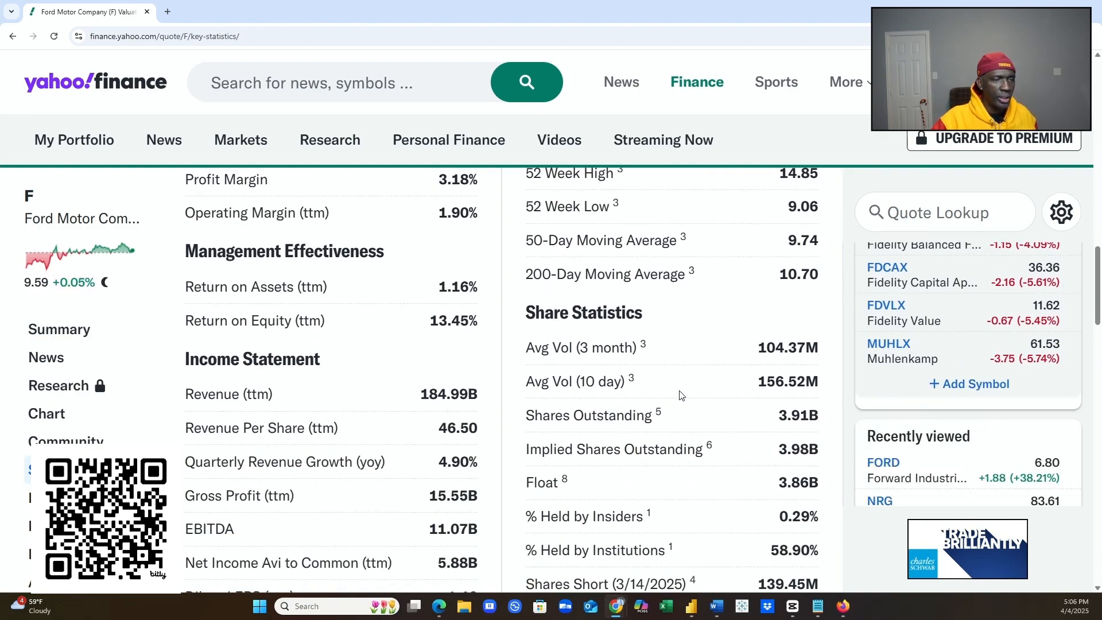
- Open Ford's Historical Data and examine the daily open, high, low, close and volume figures from April 2025 back to December 2024
left_click(80, 498)
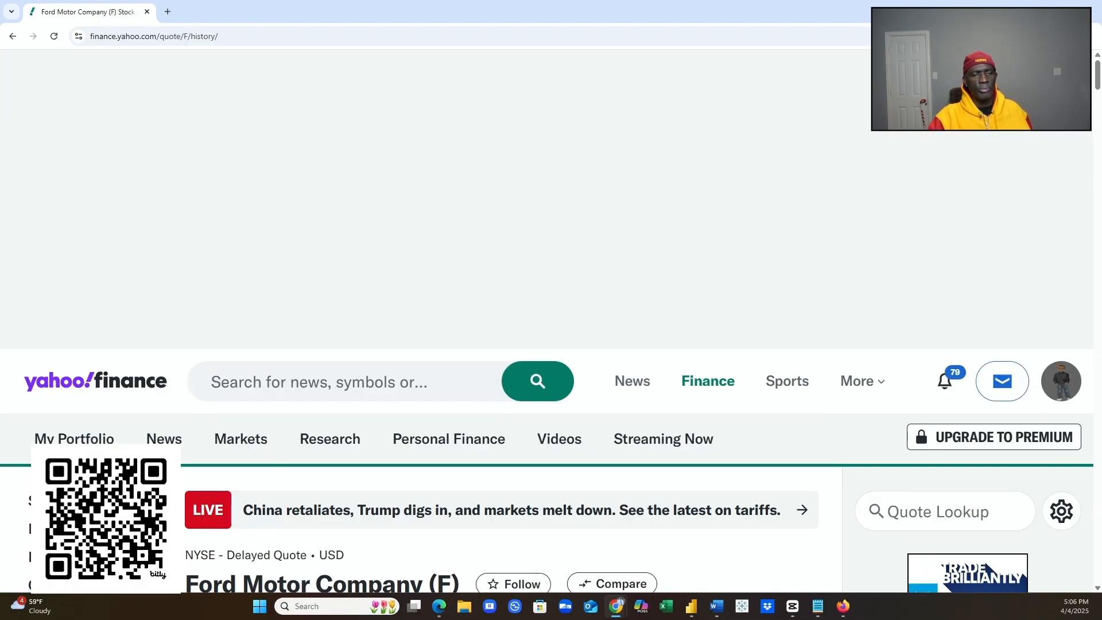
scroll(319, 461, "down", 5)
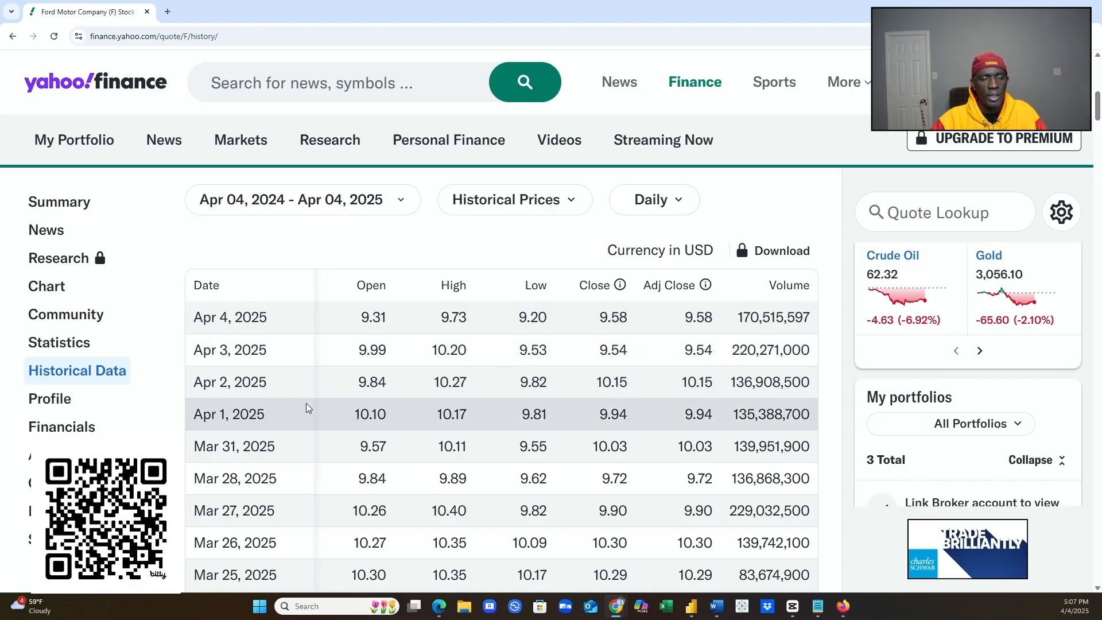
scroll(353, 402, "down", 1)
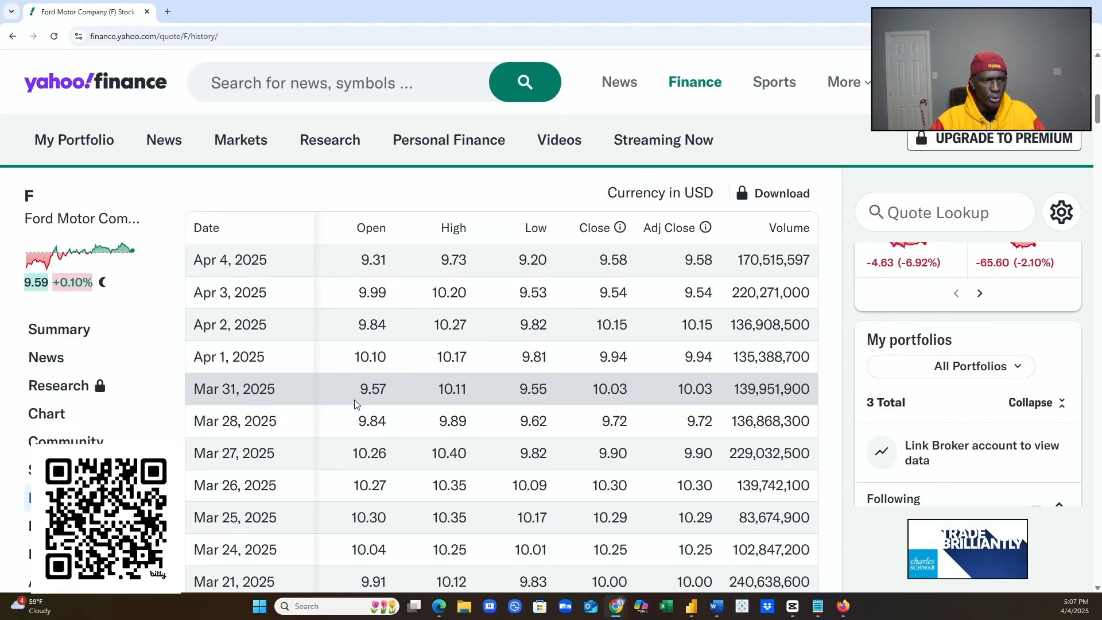
scroll(353, 403, "down", 4)
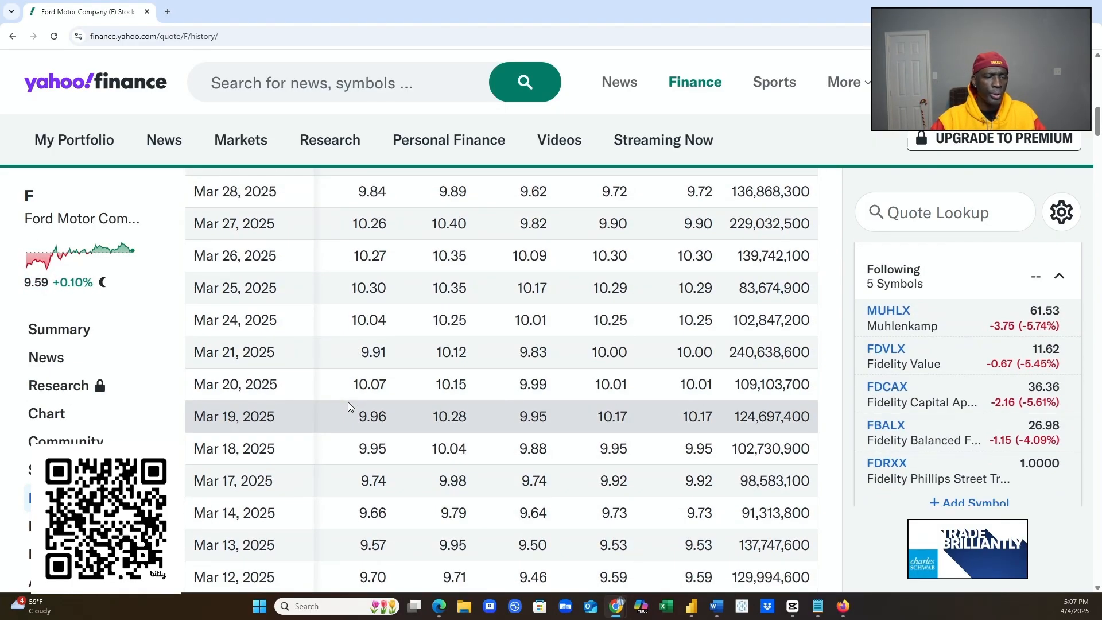
scroll(348, 403, "down", 6)
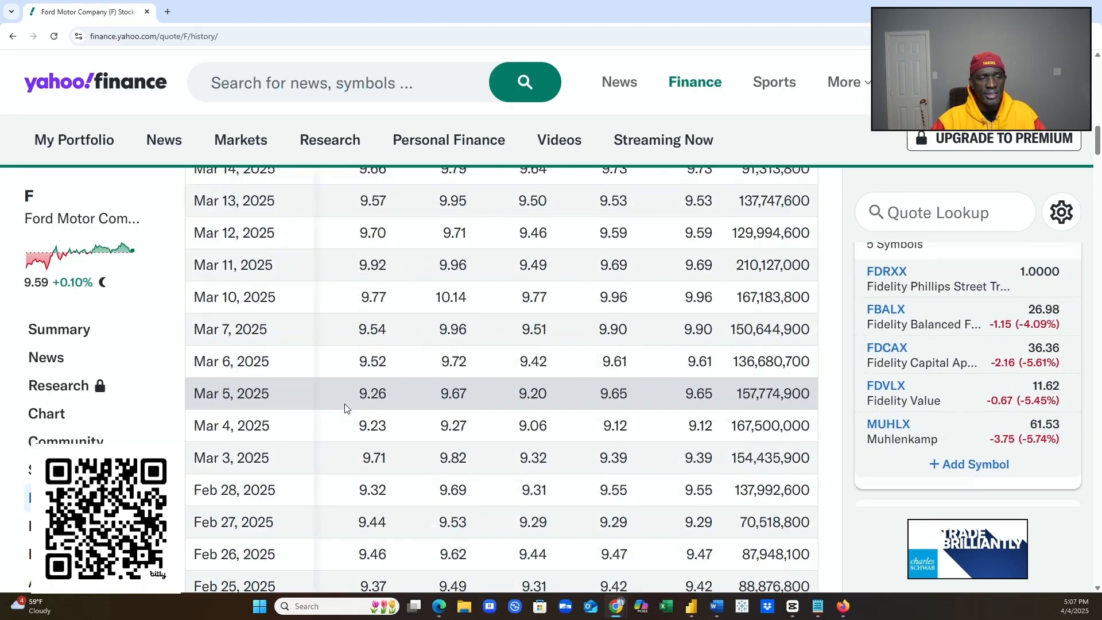
scroll(345, 404, "down", 7)
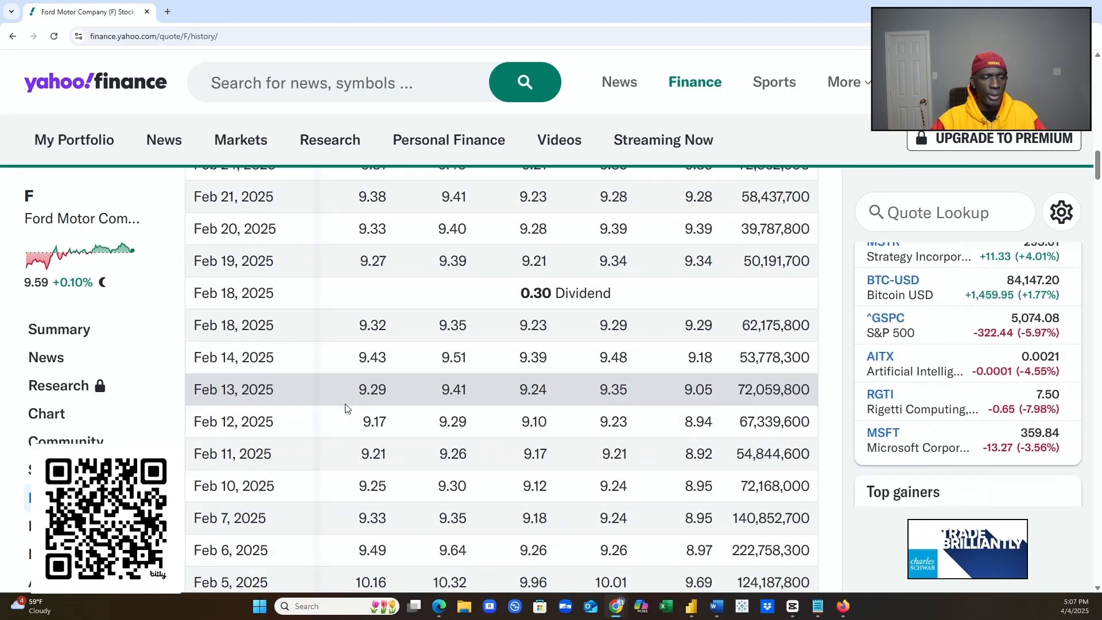
scroll(345, 407, "down", 5)
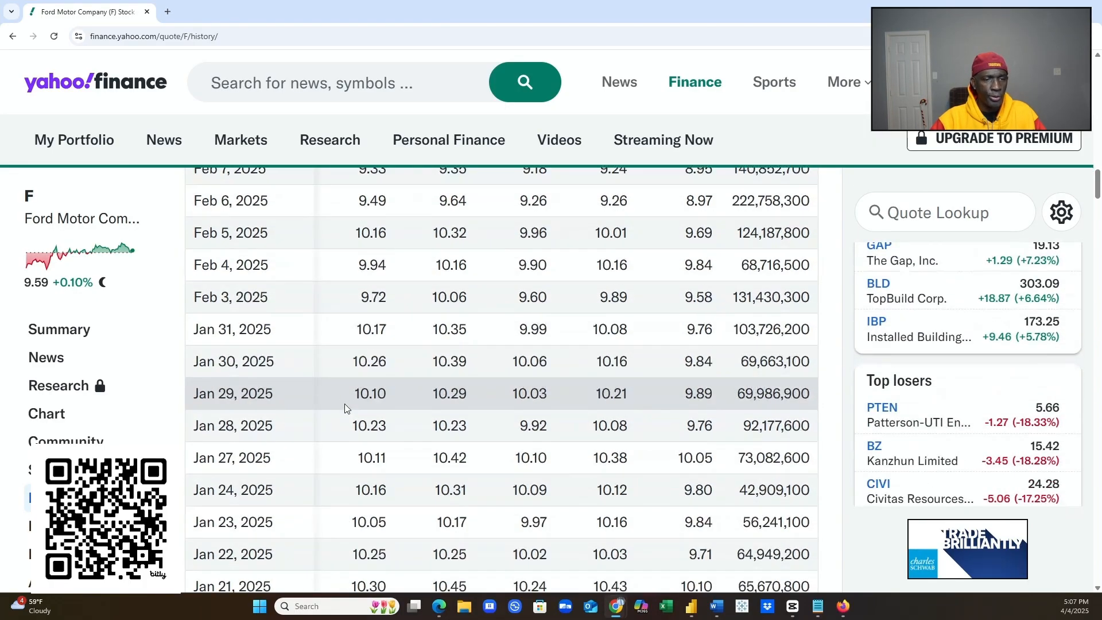
scroll(346, 407, "down", 9)
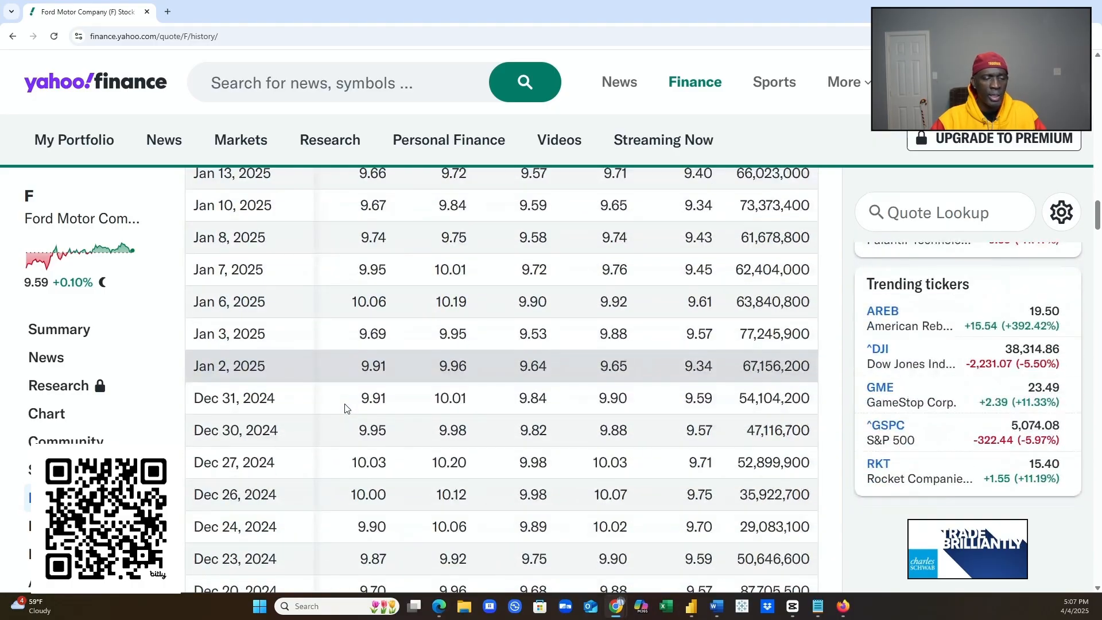
scroll(345, 408, "down", 4)
- Return to the newest rows of Ford's historical price table and review the daily prices again back to November 2024
scroll(346, 408, "up", 14)
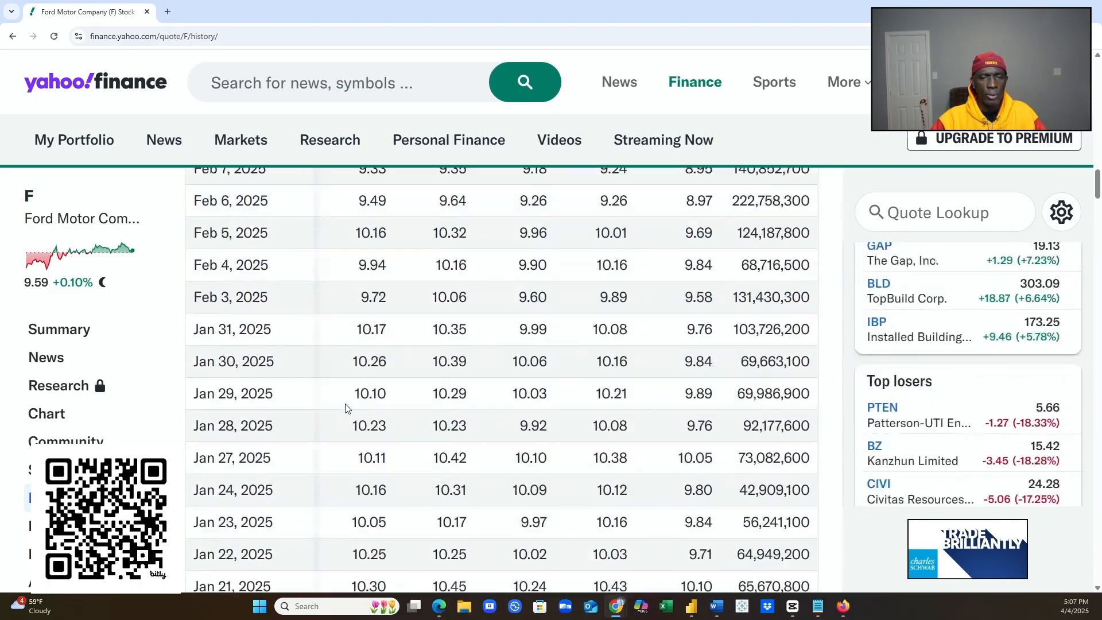
scroll(345, 408, "up", 5)
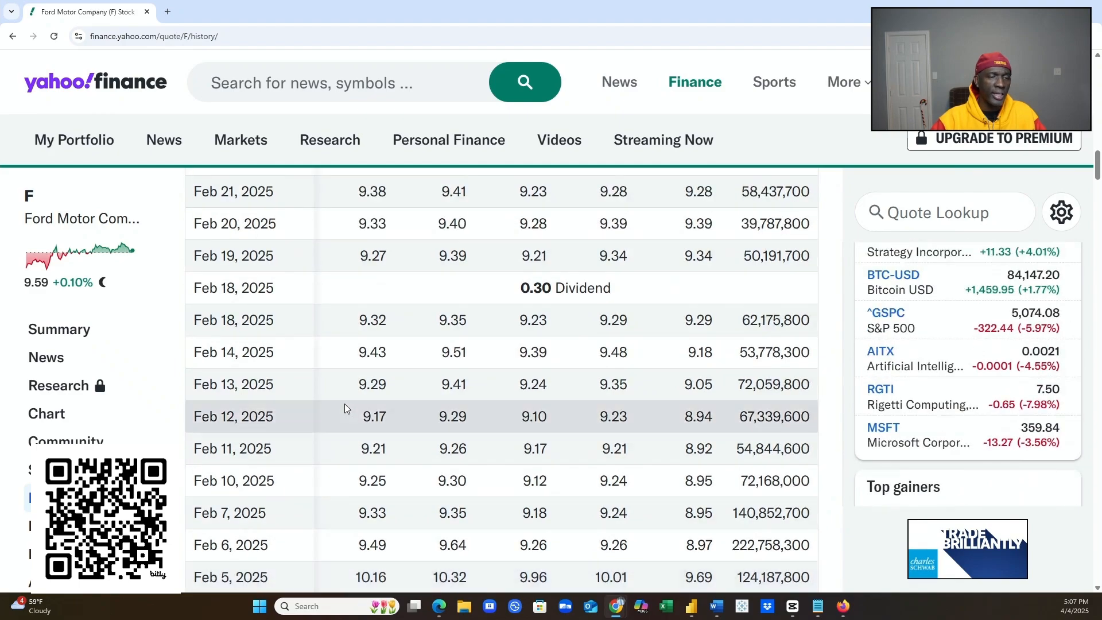
scroll(345, 408, "up", 12)
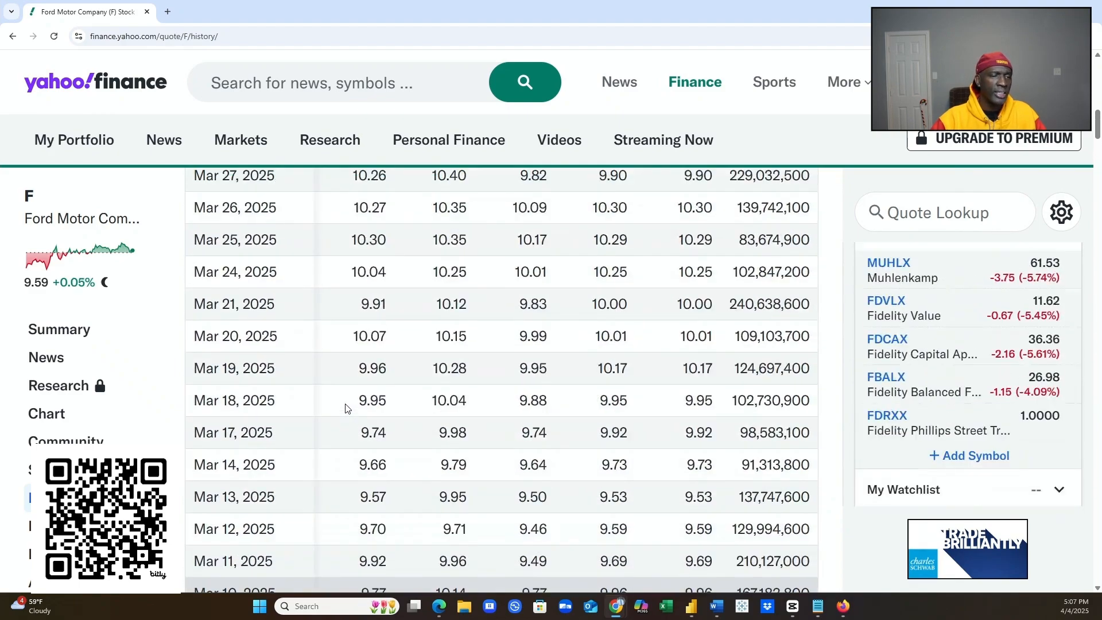
scroll(345, 408, "up", 5)
scroll(351, 421, "down", 3)
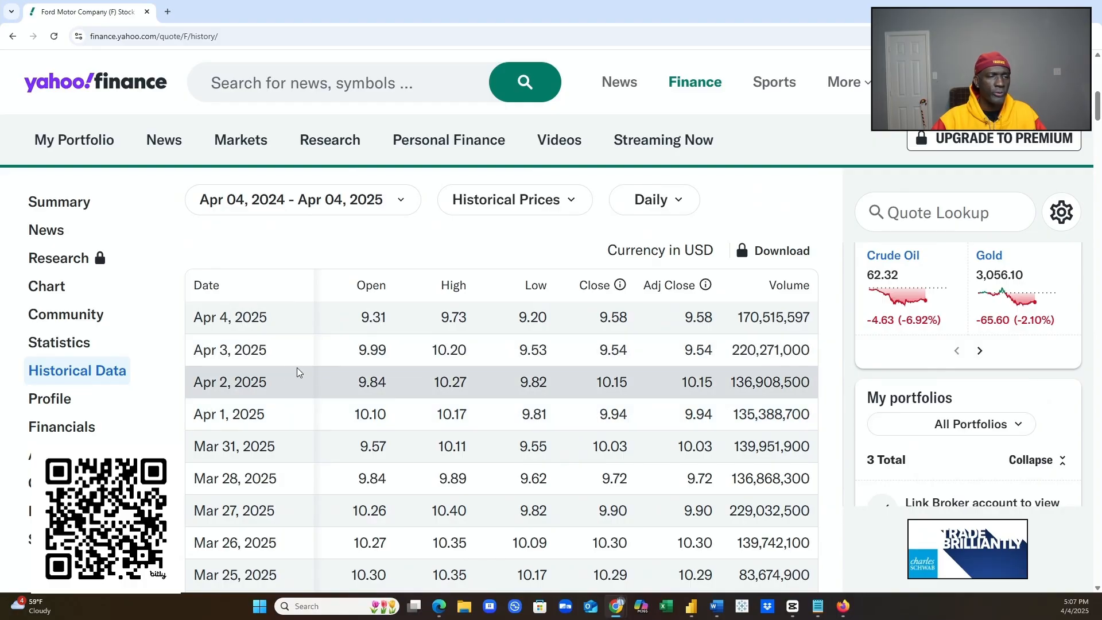
scroll(312, 378, "down", 6)
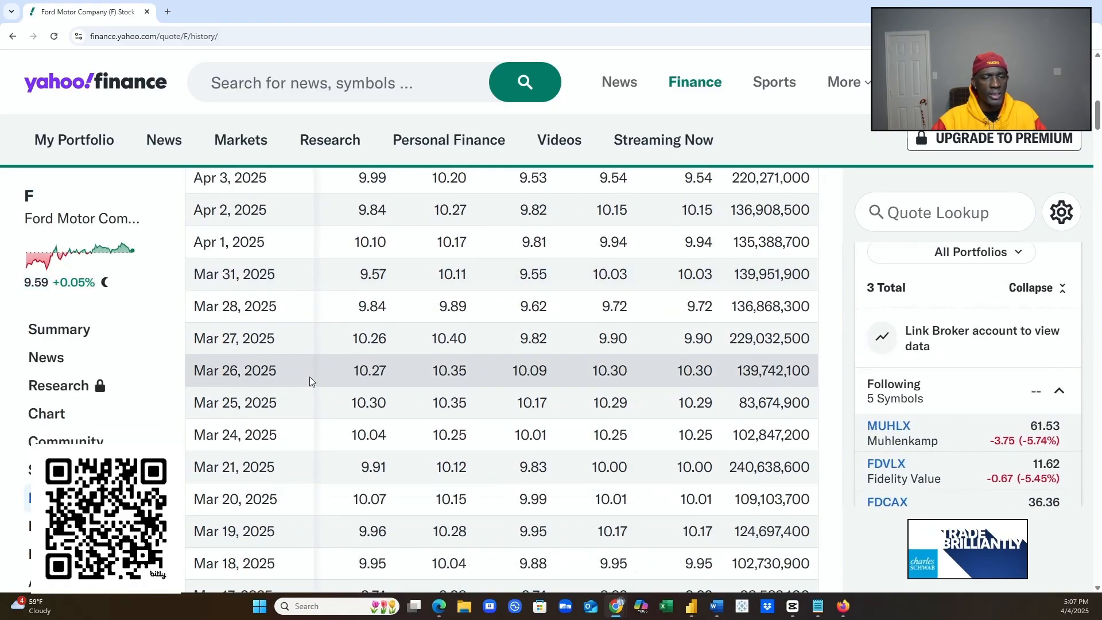
scroll(310, 382, "down", 10)
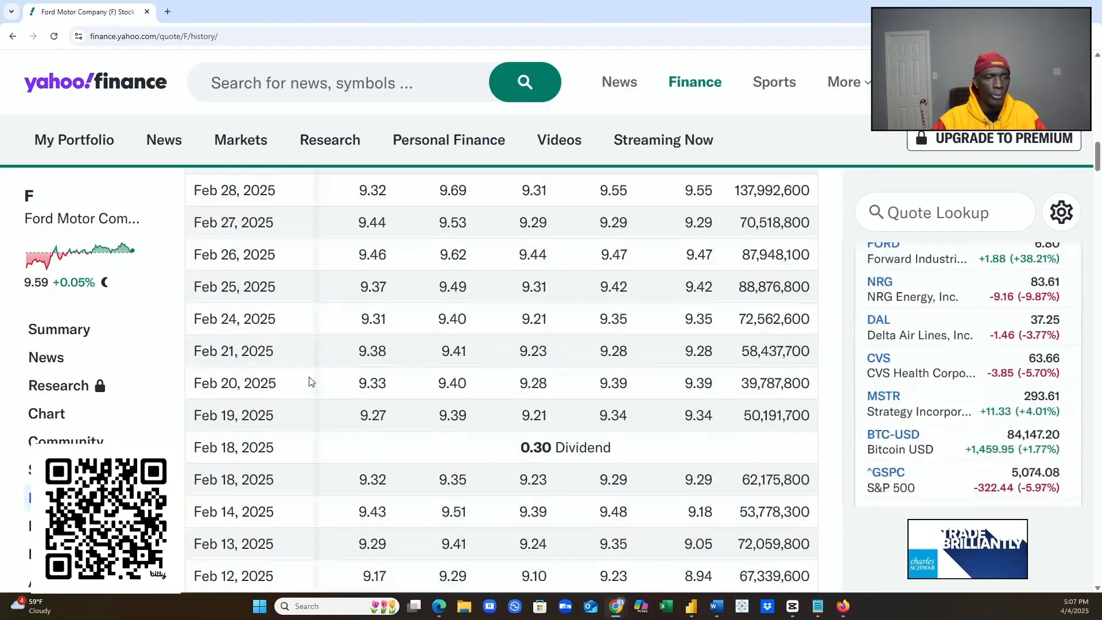
scroll(310, 382, "down", 20)
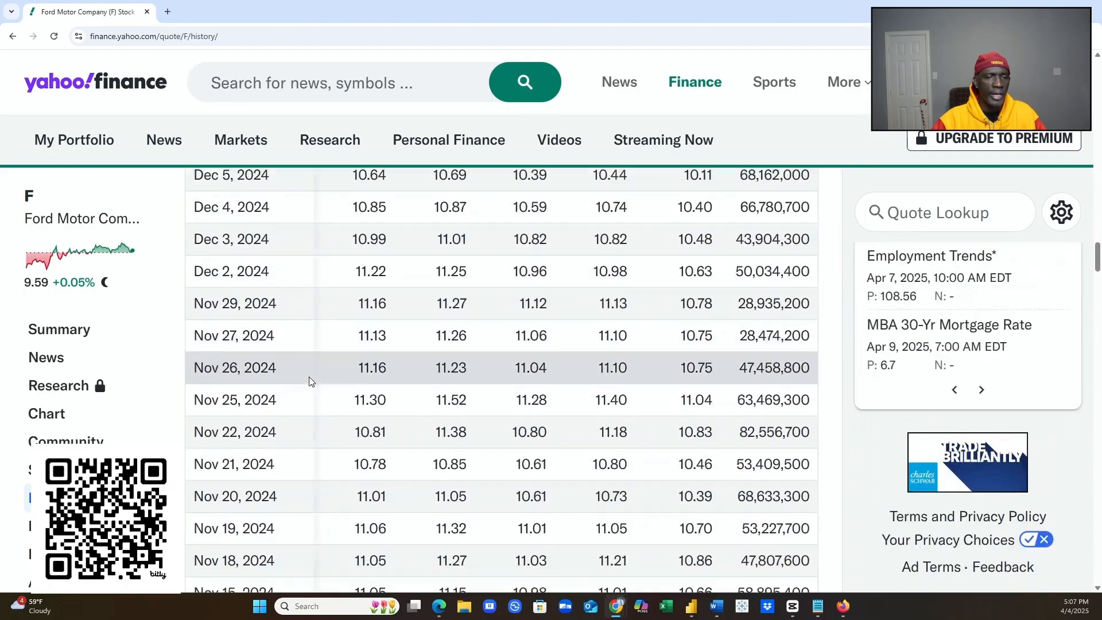
- Examine Ford's one-year daily price history to its oldest entry, Apr 5, 2024, and return to the quote summary above the table
scroll(315, 379, "down", 20)
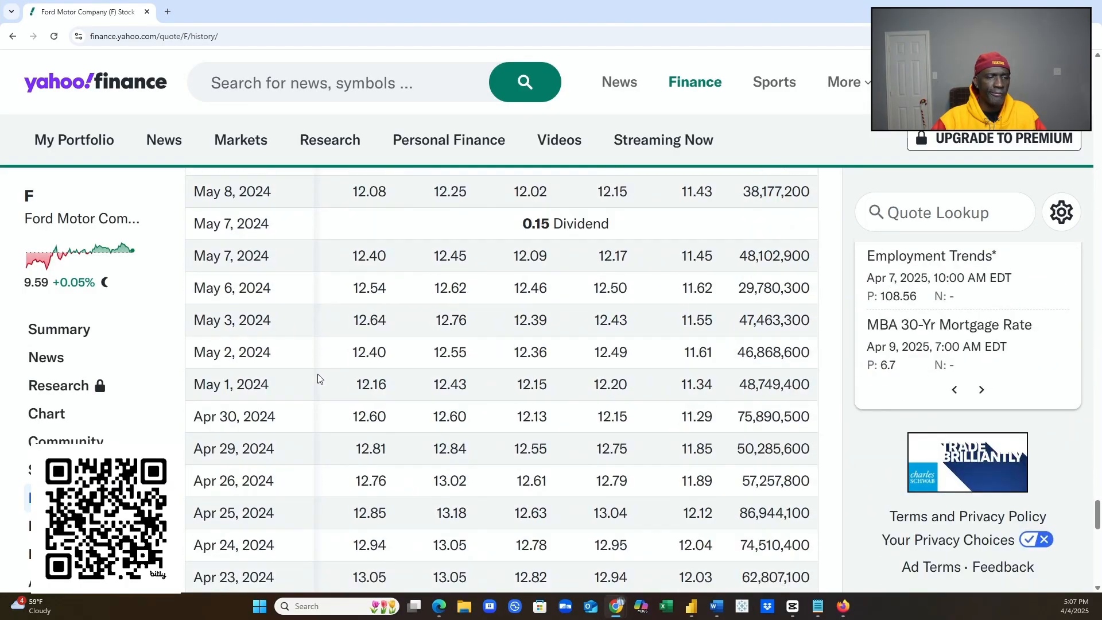
scroll(320, 379, "down", 6)
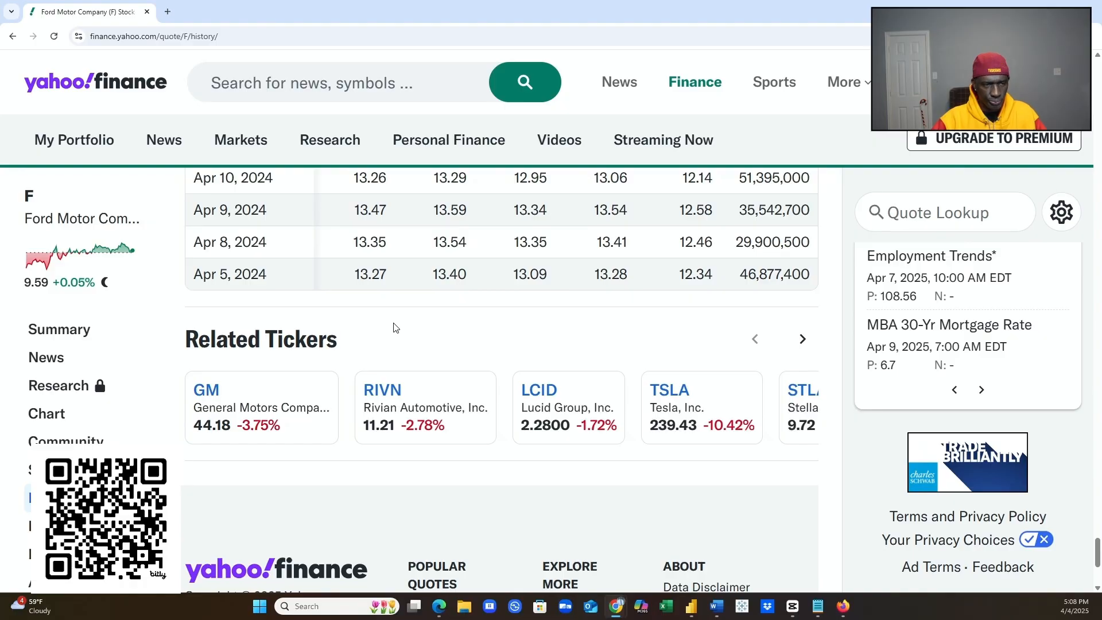
scroll(393, 328, "up", 13)
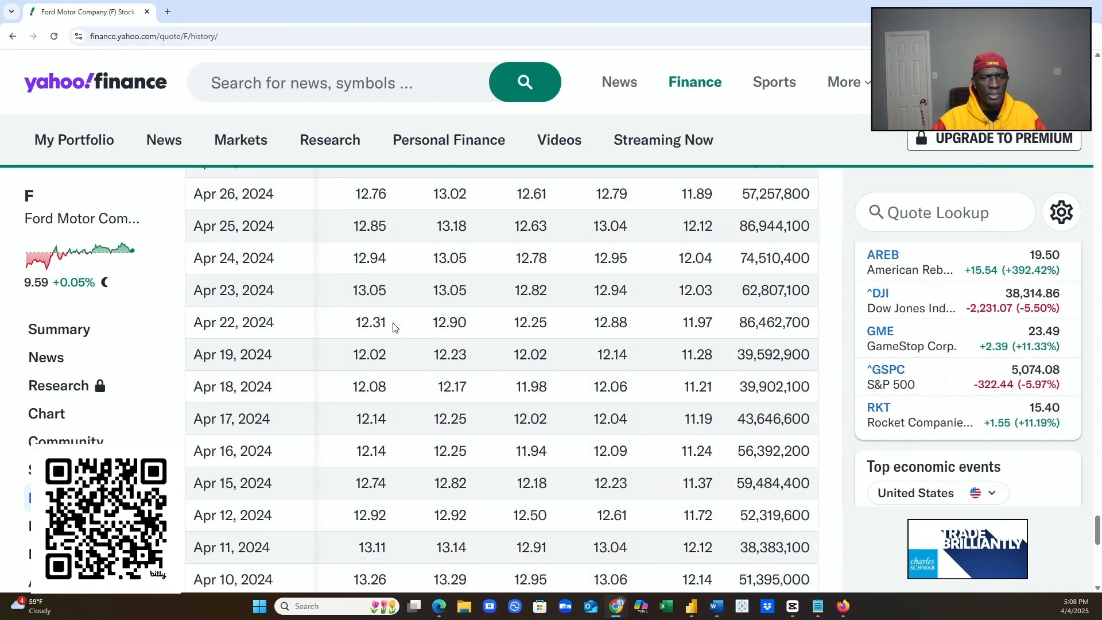
scroll(403, 322, "up", 20)
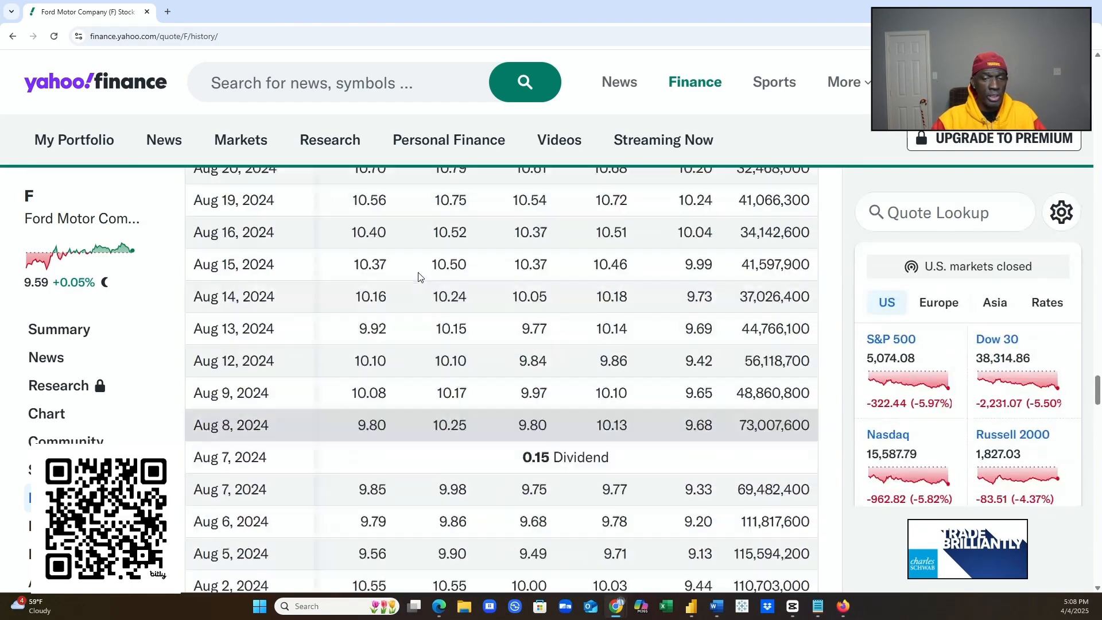
scroll(419, 276, "up", 20)
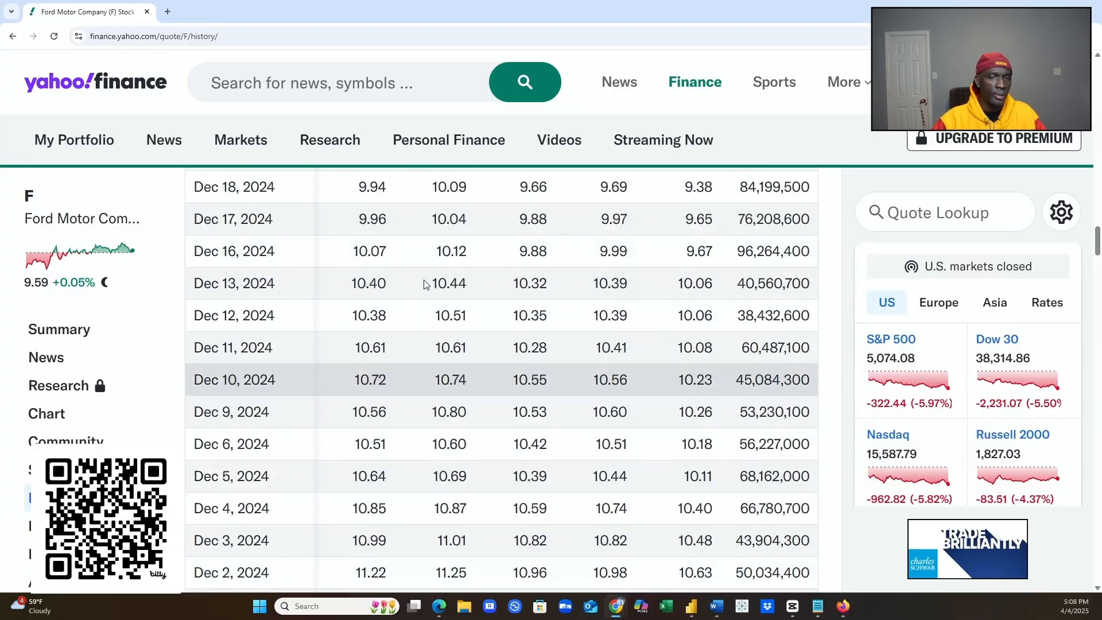
scroll(425, 281, "up", 9)
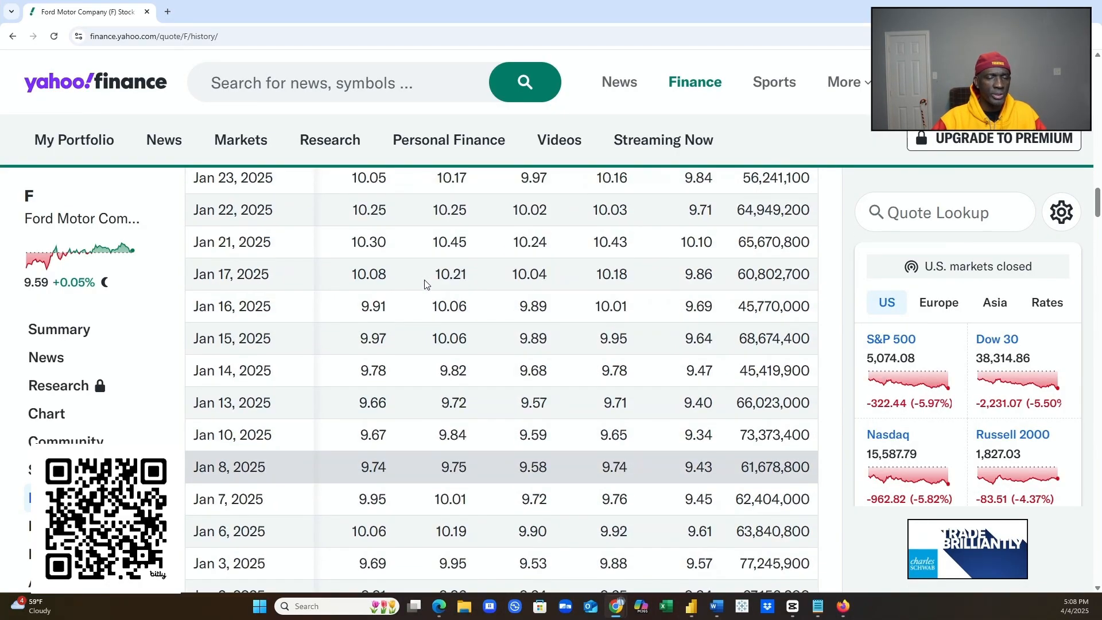
scroll(424, 283, "up", 7)
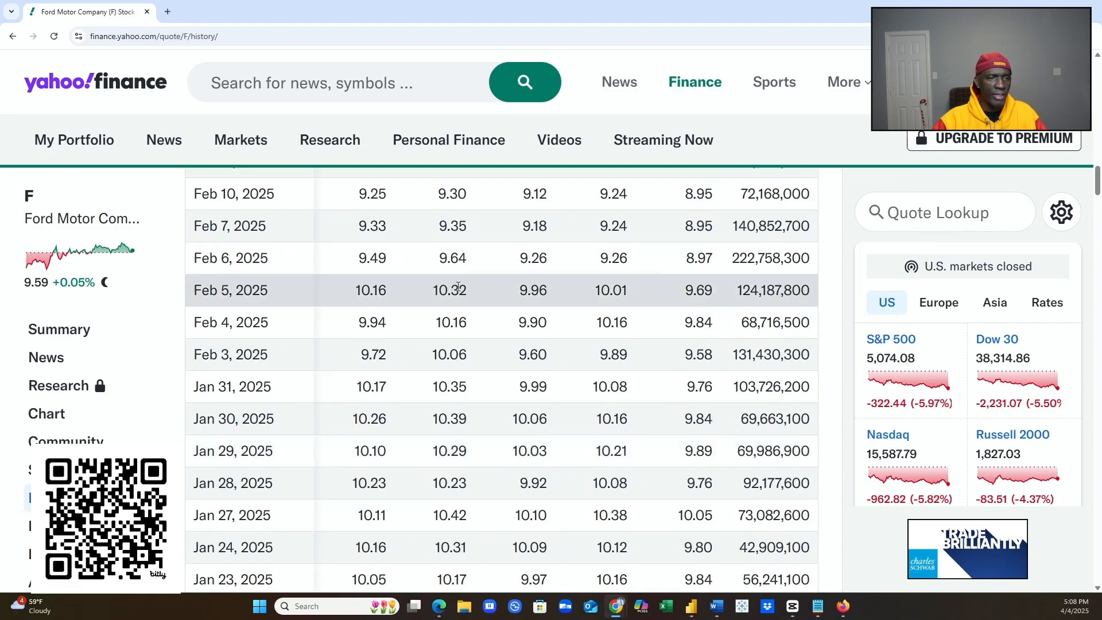
scroll(464, 284, "up", 9)
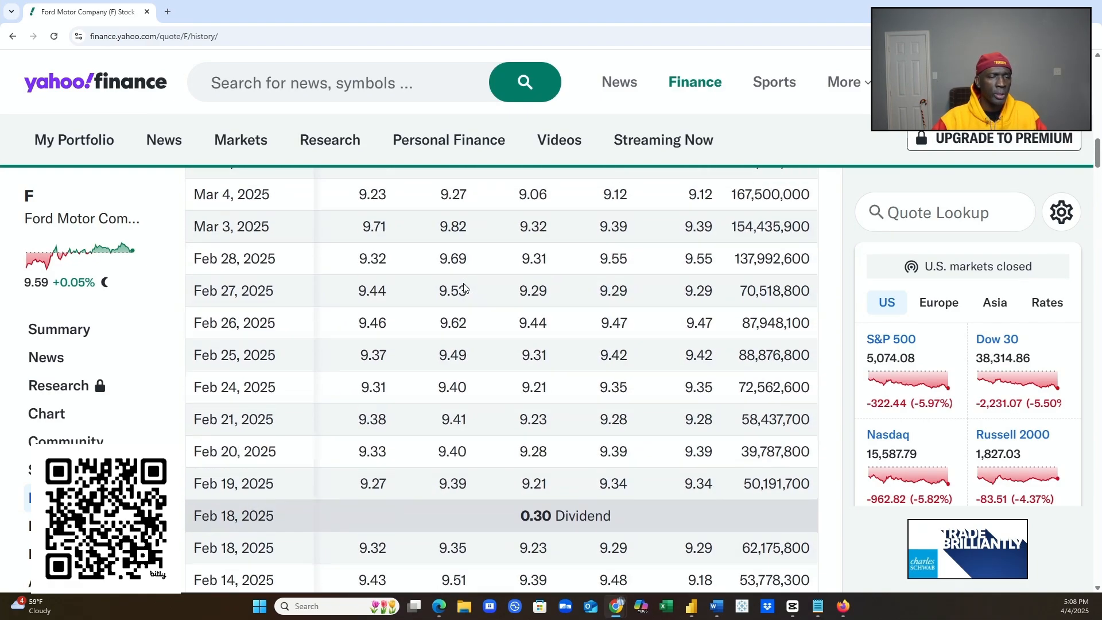
scroll(465, 283, "up", 14)
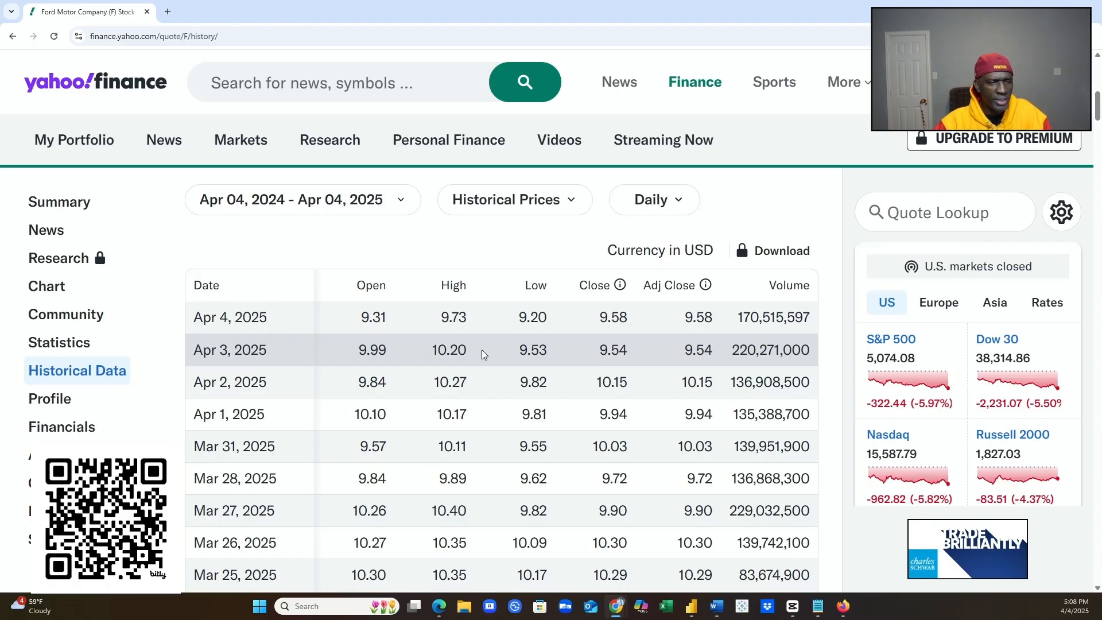
scroll(390, 334, "up", 4)
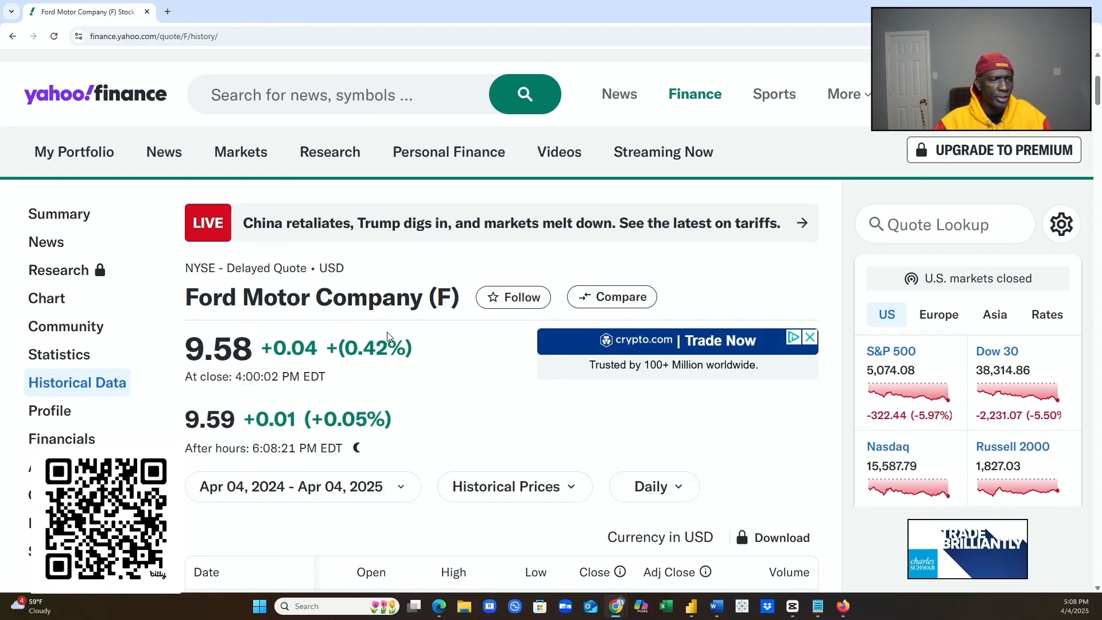
- Review Ford's daily closing prices from Apr 4, 2025 back through late January 2025
scroll(355, 356, "down", 4)
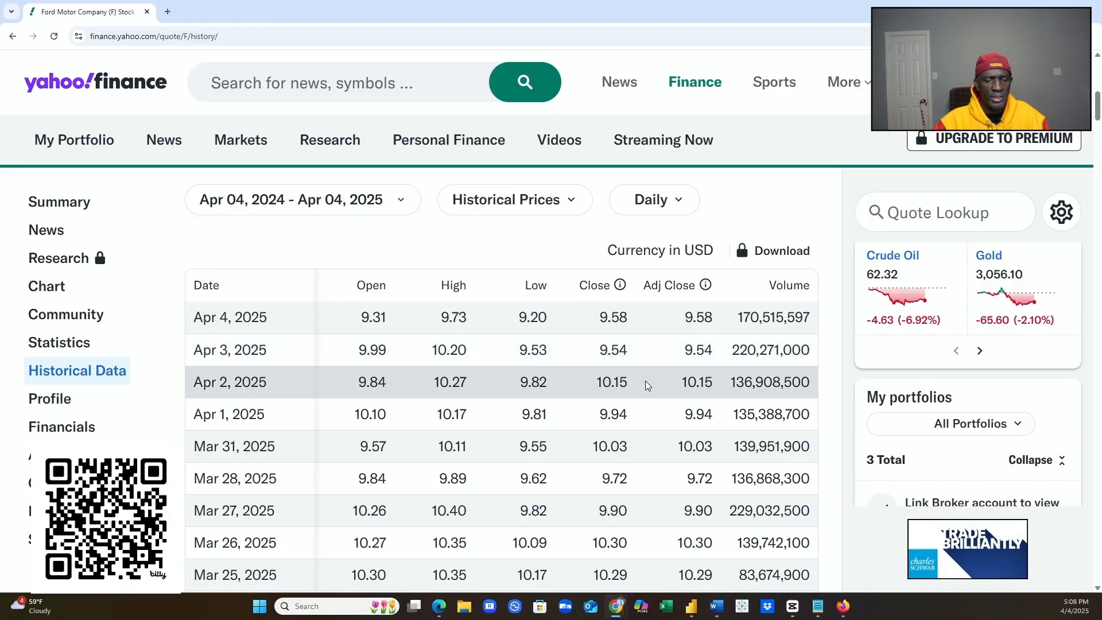
scroll(648, 415, "down", 1)
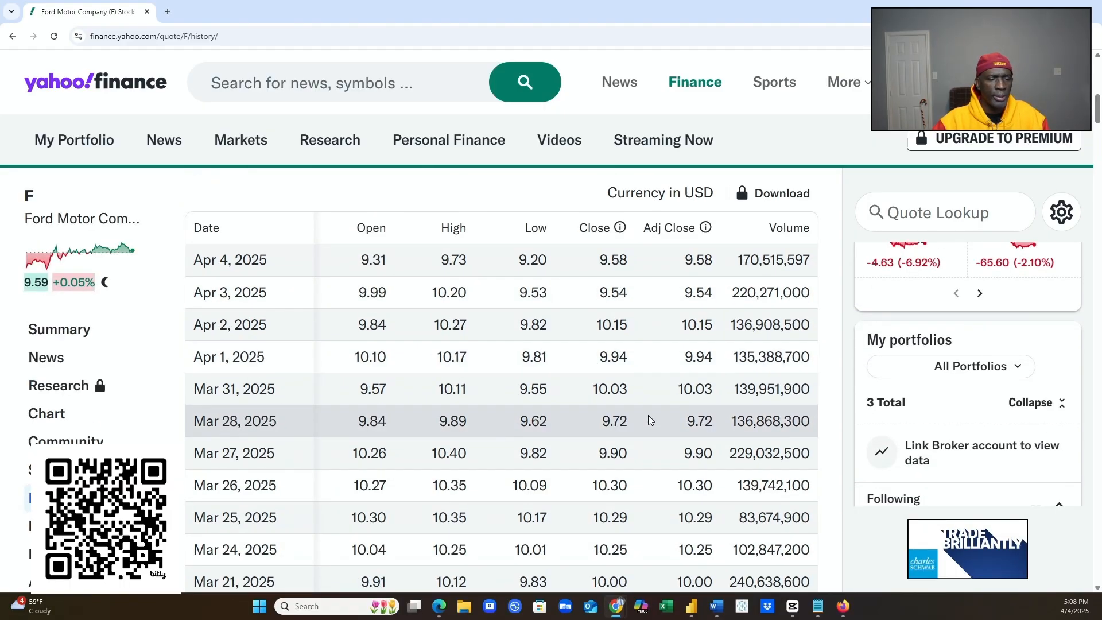
scroll(639, 402, "down", 2)
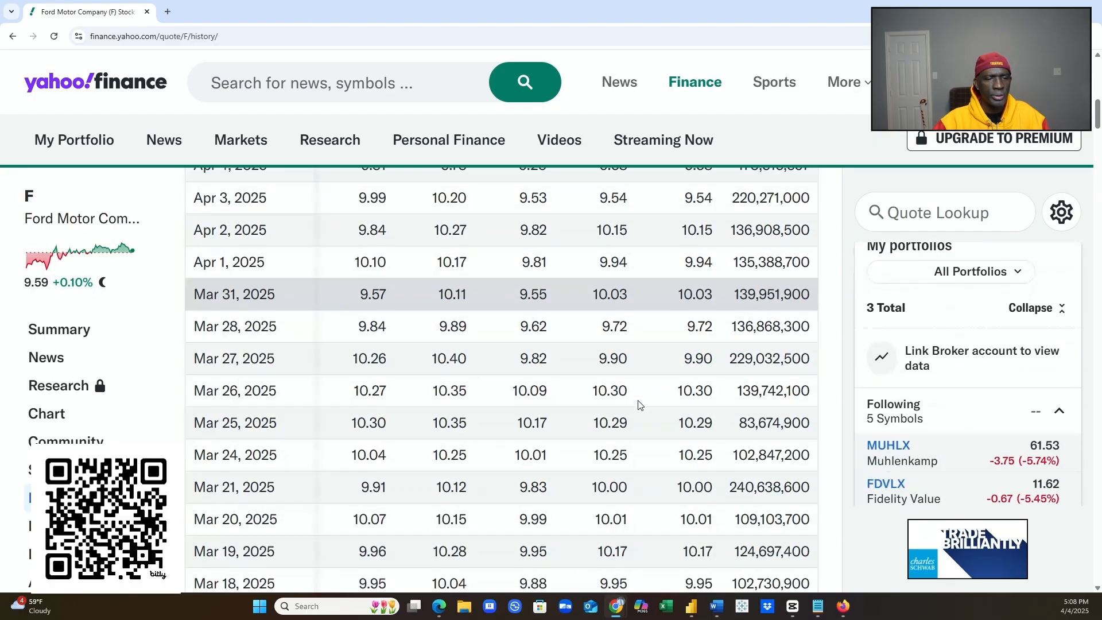
scroll(637, 404, "down", 1)
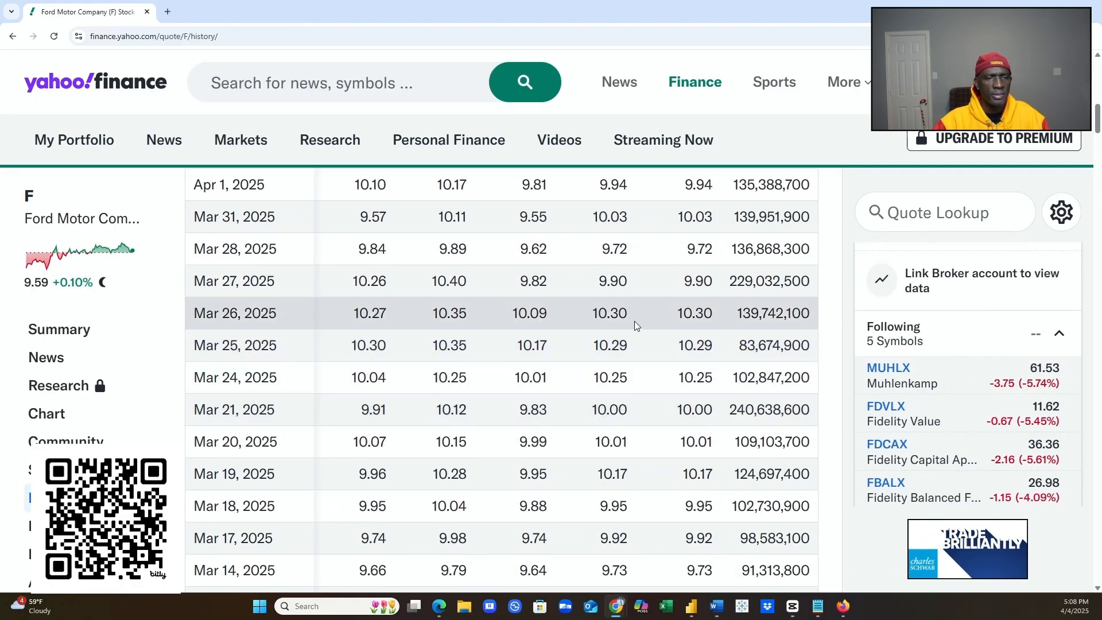
scroll(635, 350, "down", 3)
scroll(636, 353, "down", 5)
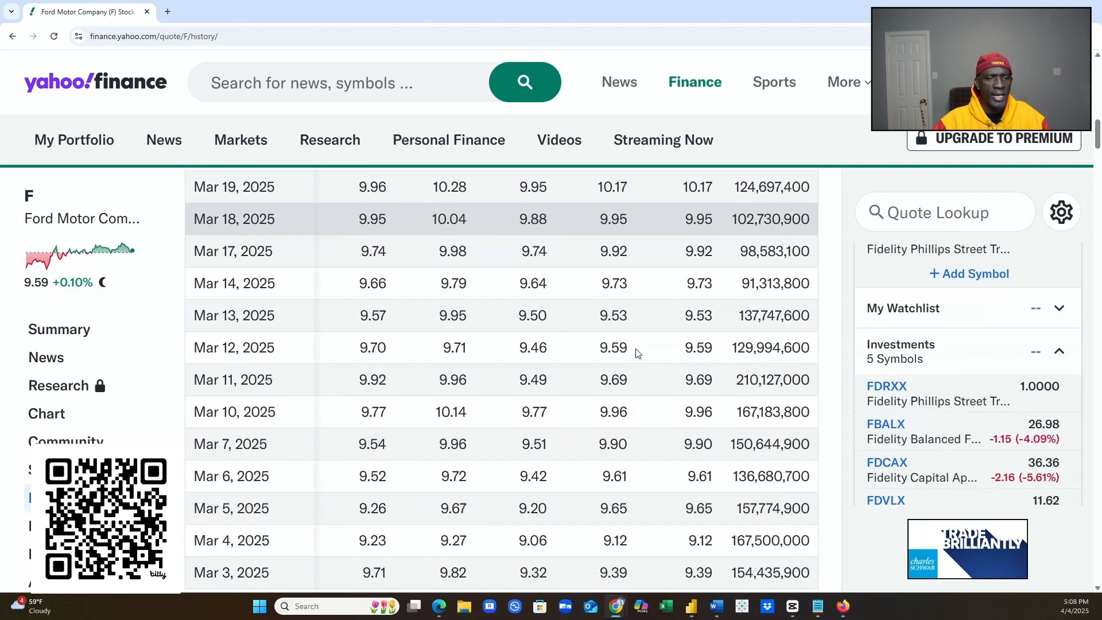
scroll(635, 353, "down", 5)
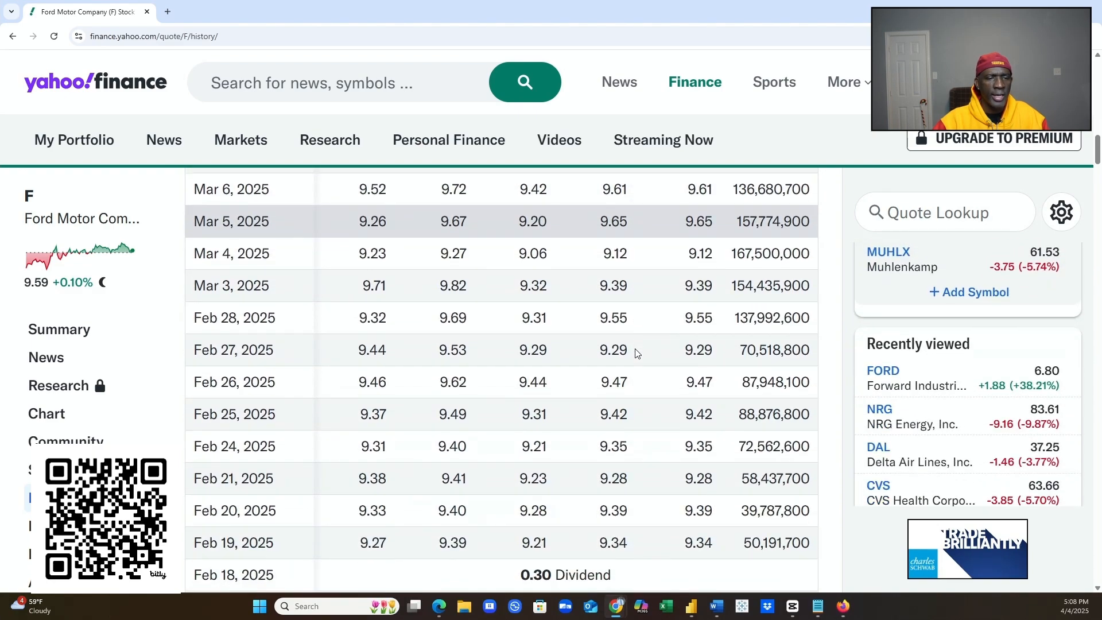
scroll(636, 353, "down", 6)
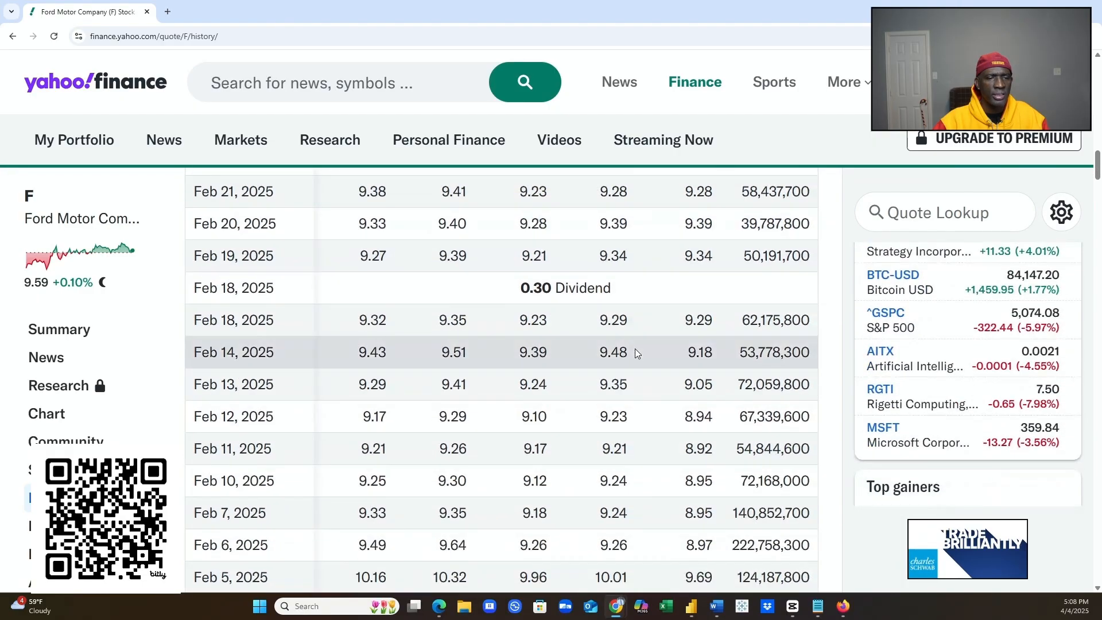
scroll(635, 353, "down", 1)
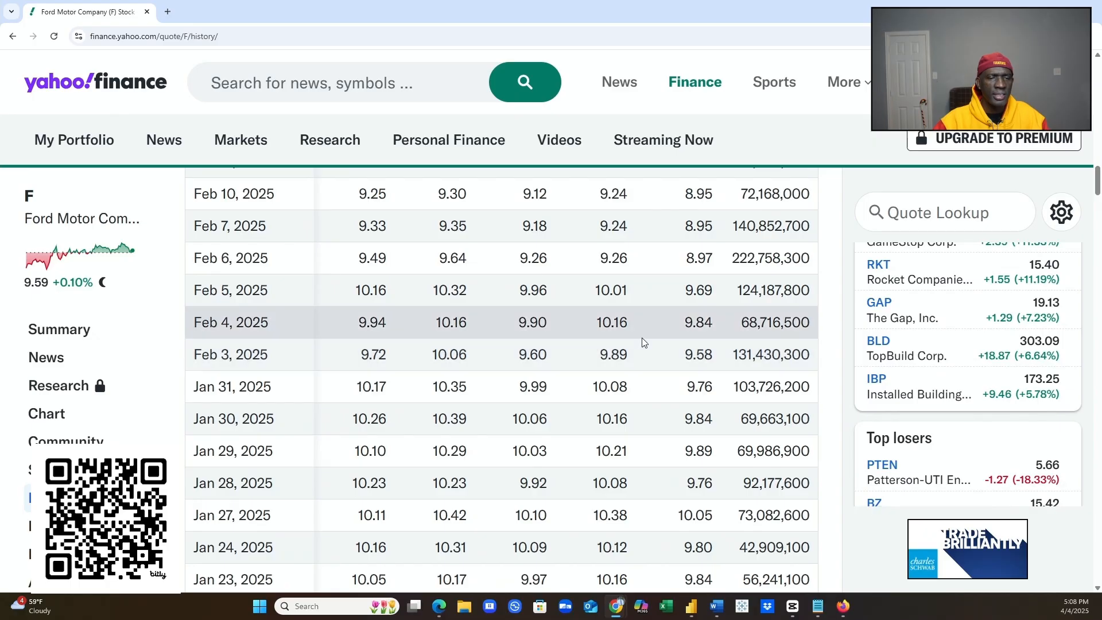
scroll(643, 344, "down", 2)
scroll(641, 370, "down", 1)
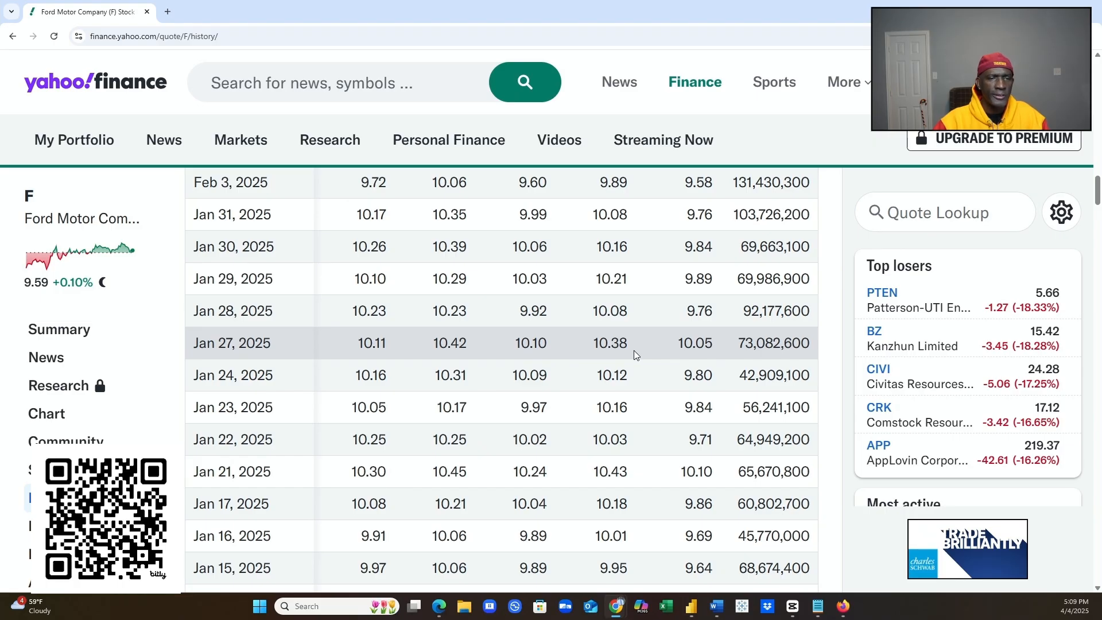
- Examine Ford's daily closing prices from mid-January 2025 back to early November 2024, rechecking the mid-December rows
scroll(634, 350, "down", 6)
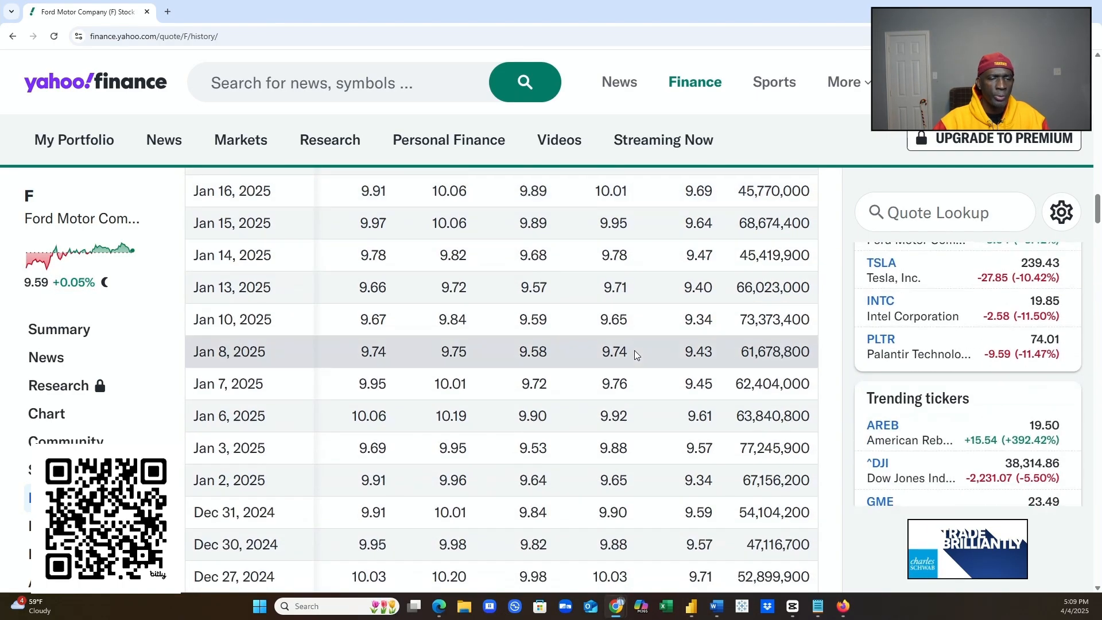
scroll(635, 350, "down", 6)
scroll(634, 355, "down", 5)
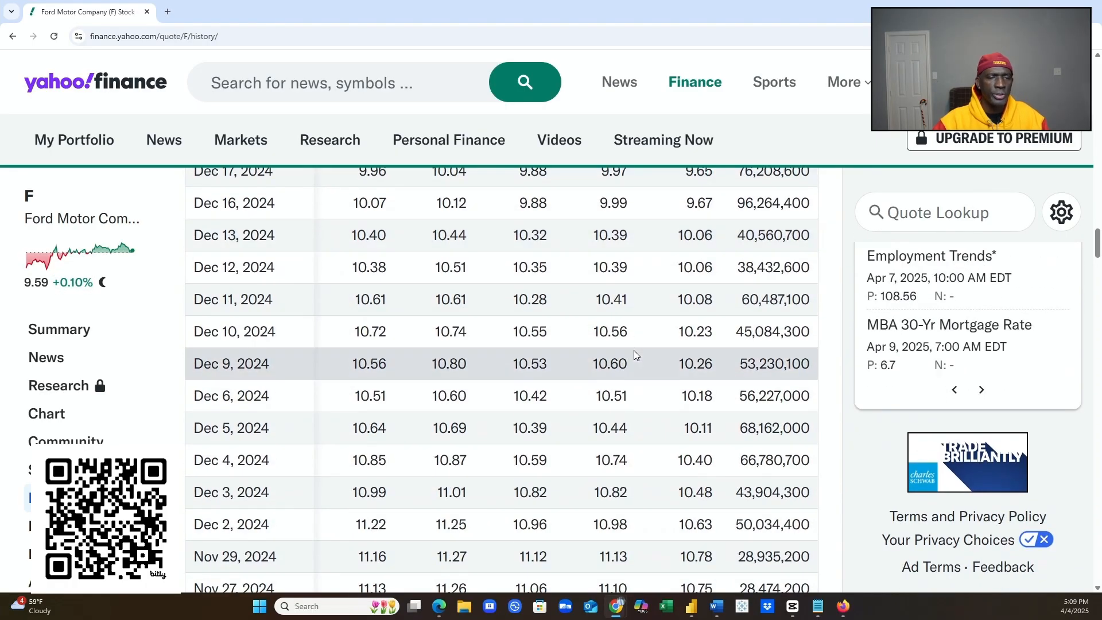
scroll(634, 356, "up", 3)
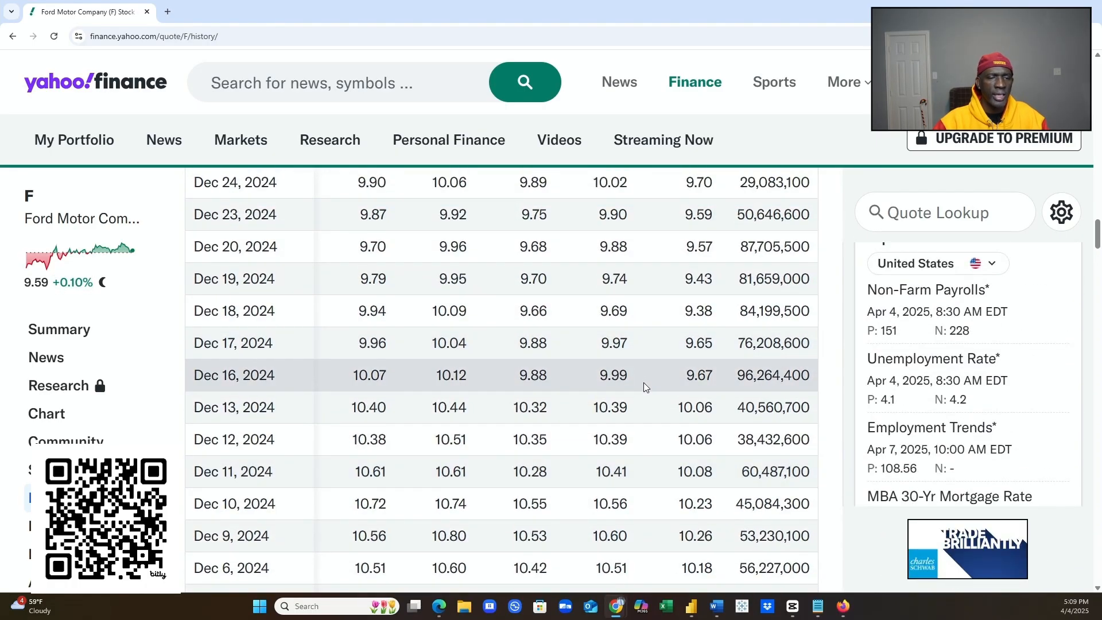
scroll(643, 382, "up", 1)
scroll(644, 382, "down", 3)
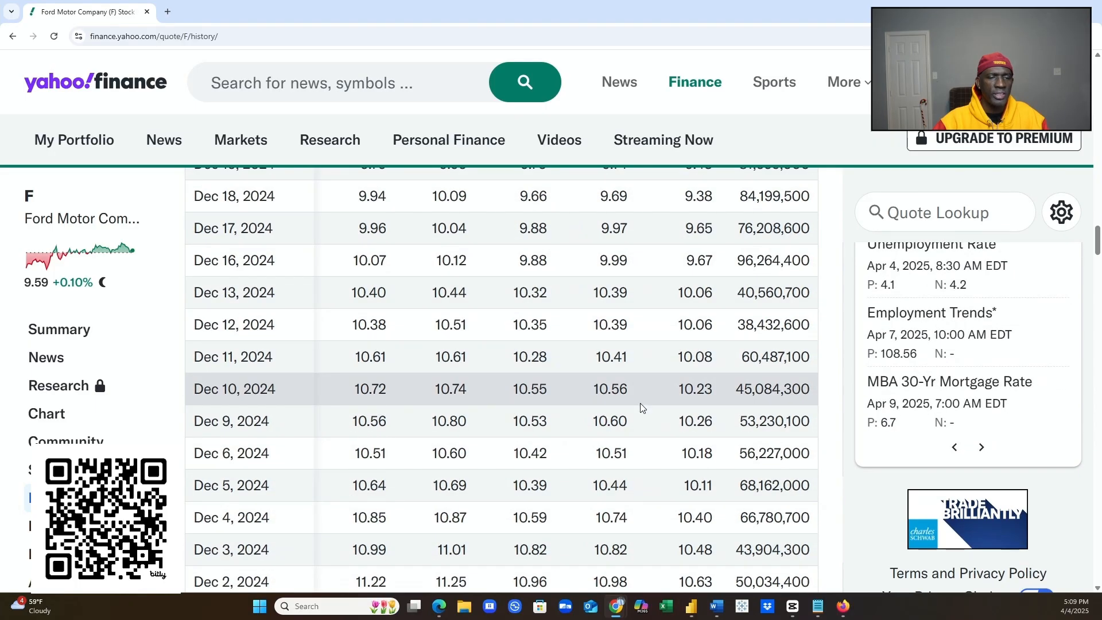
scroll(655, 457, "down", 5)
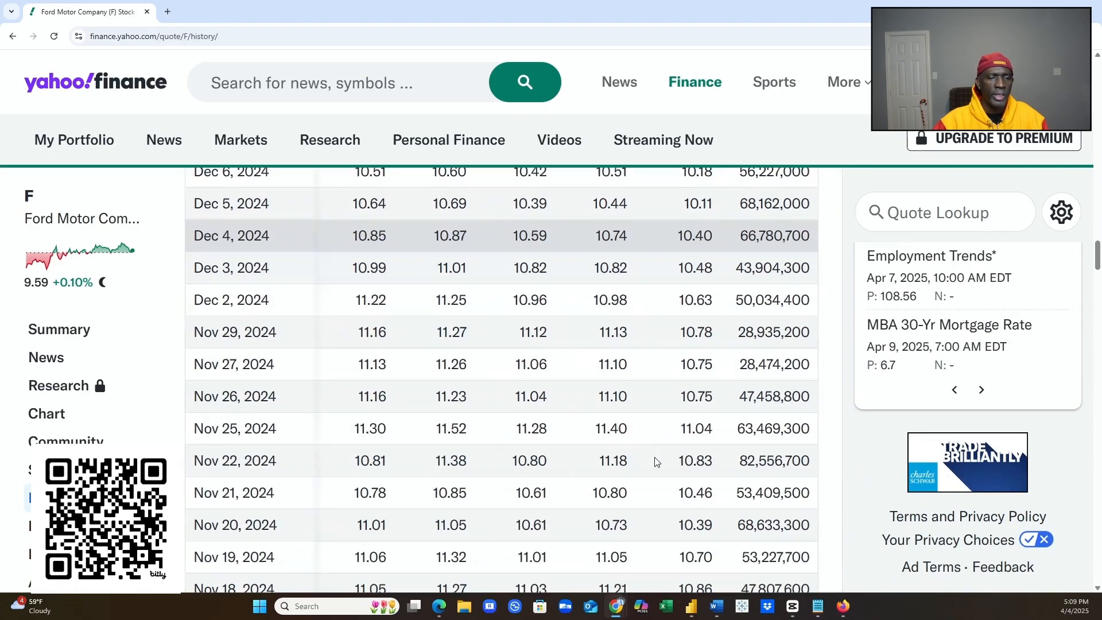
scroll(654, 457, "down", 4)
scroll(655, 457, "down", 1)
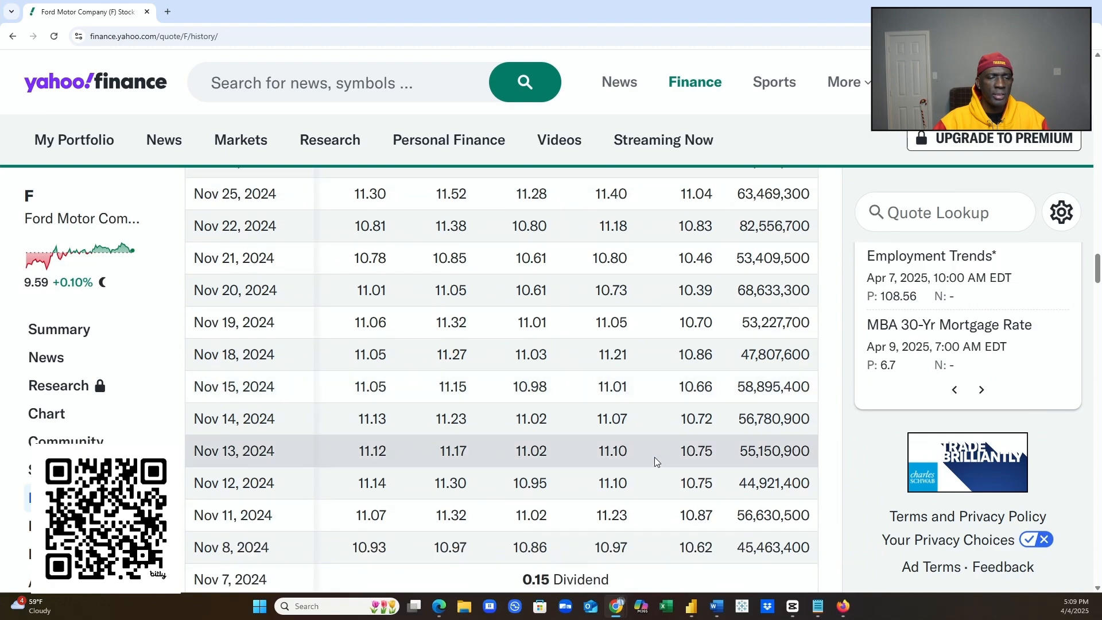
- Examine Ford's daily closing prices from November 2024 back through mid-August 2024
scroll(654, 457, "down", 1)
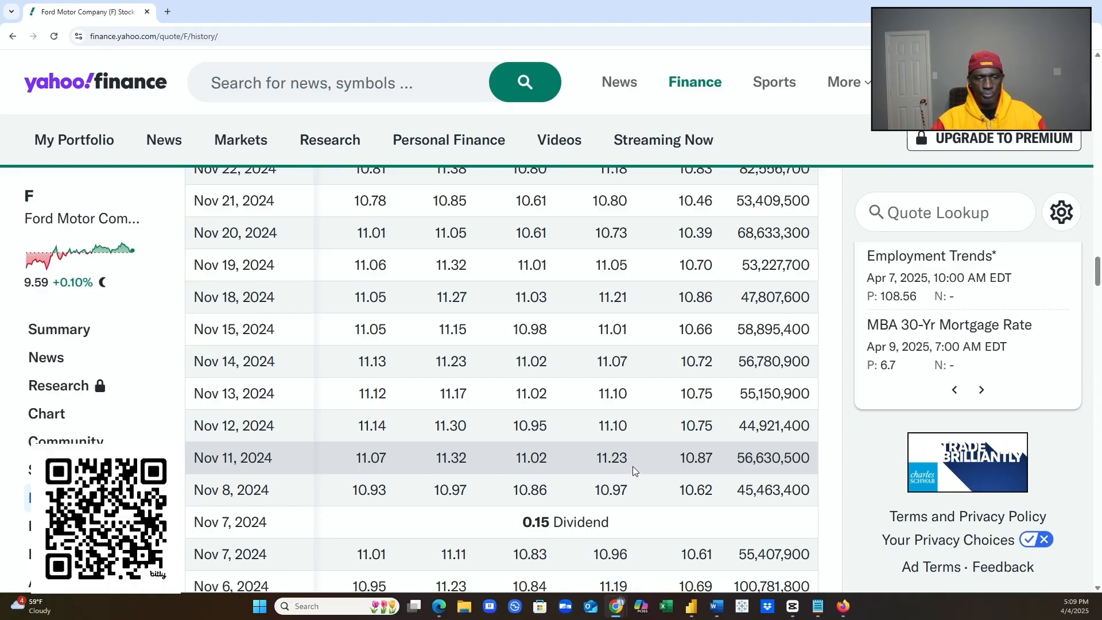
scroll(634, 469, "down", 5)
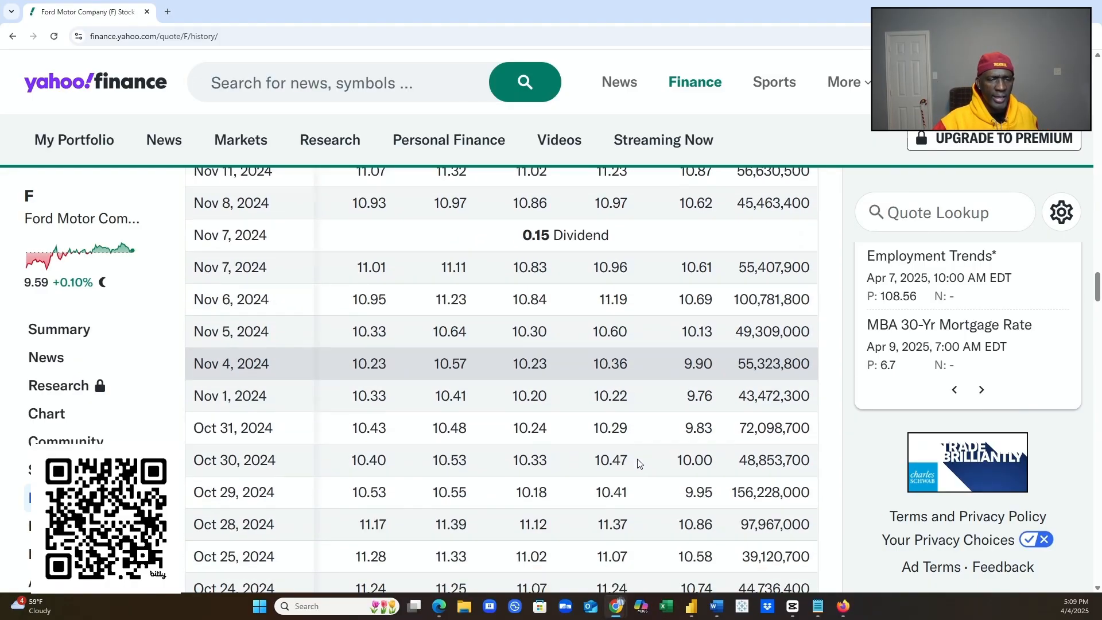
scroll(639, 455, "down", 4)
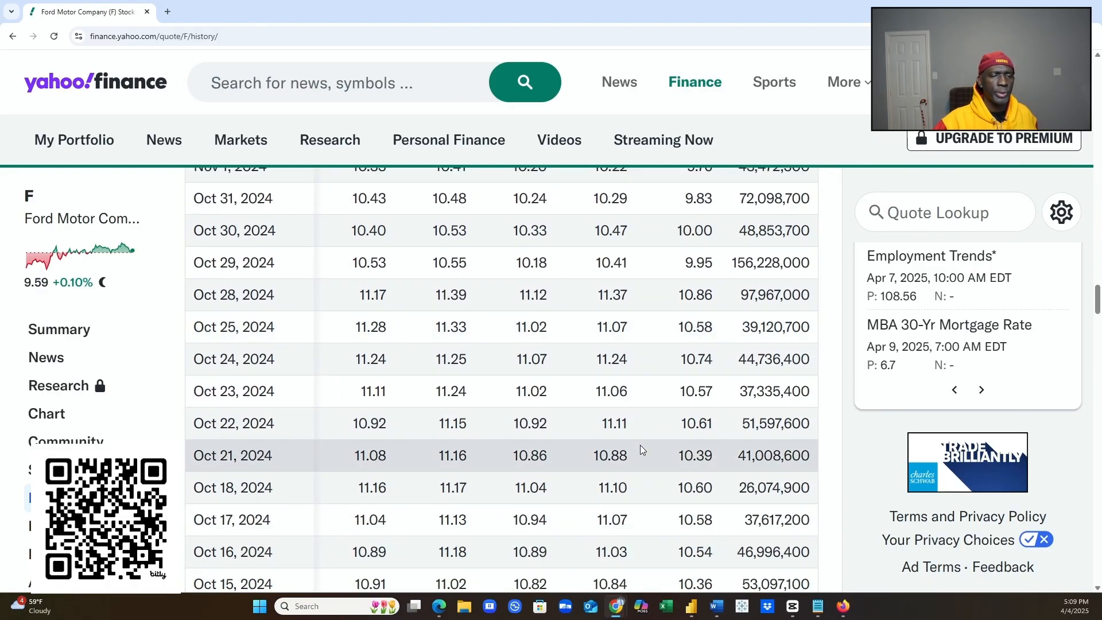
scroll(632, 422, "down", 1)
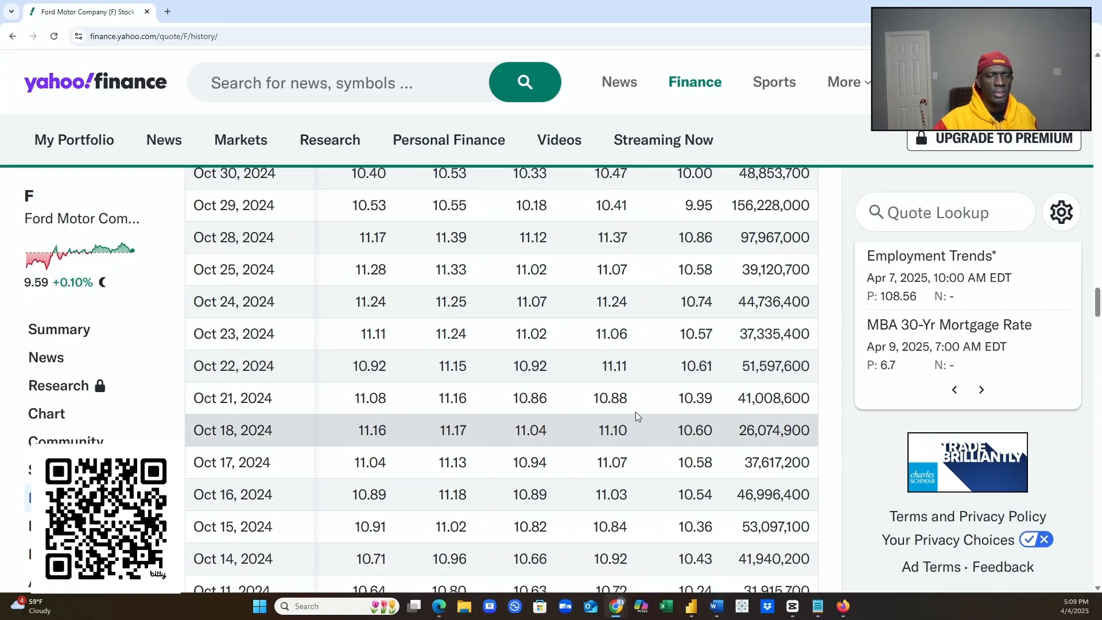
scroll(636, 414, "down", 1)
scroll(636, 416, "down", 4)
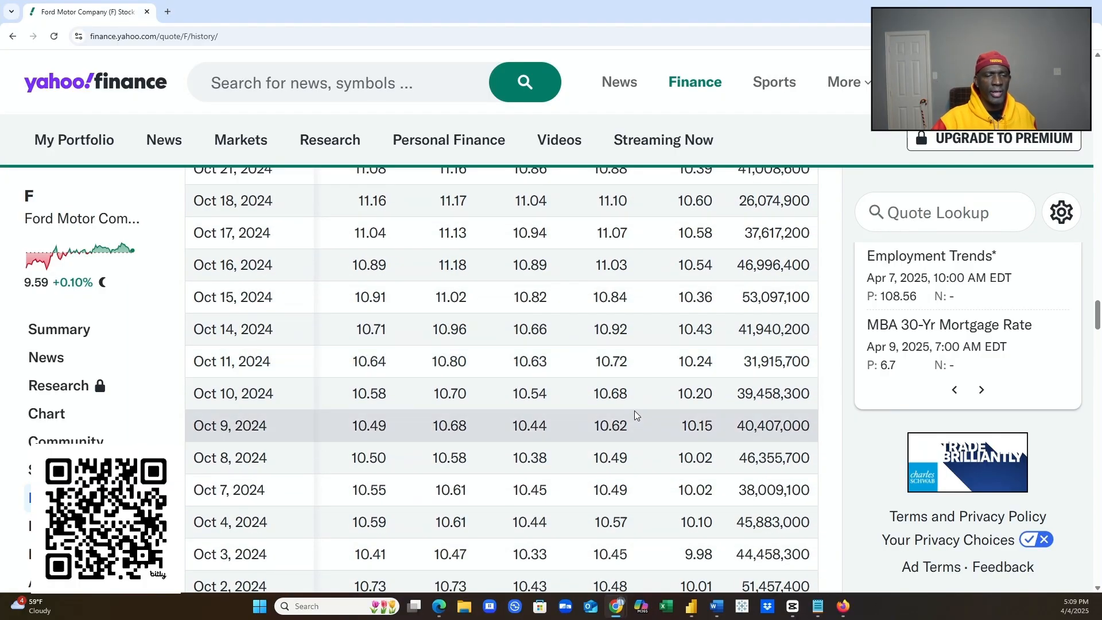
scroll(636, 412, "down", 3)
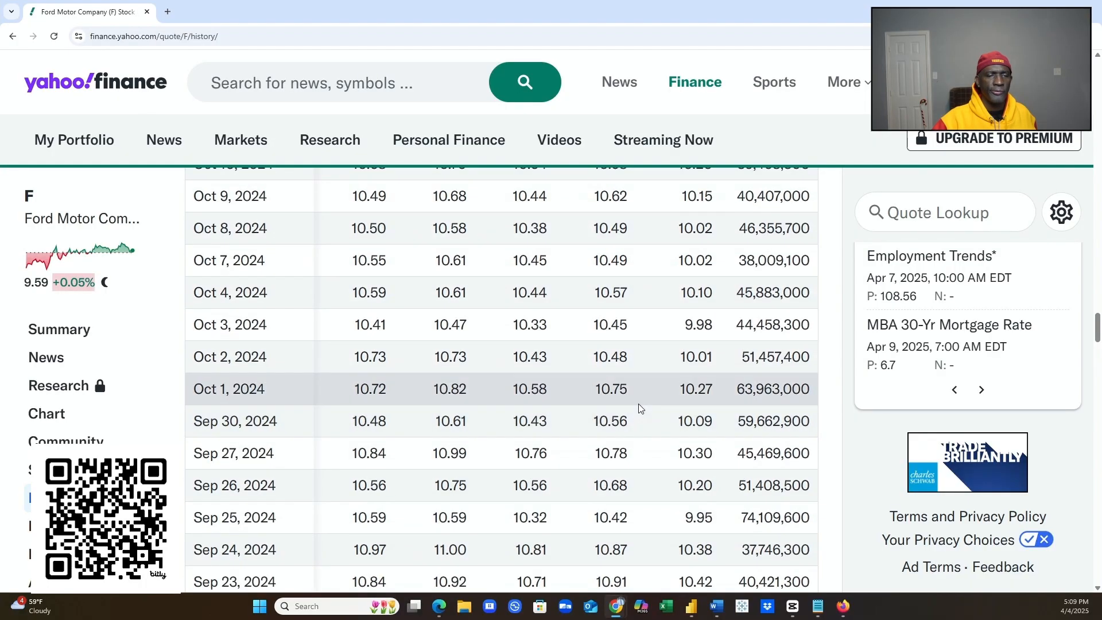
scroll(640, 403, "down", 8)
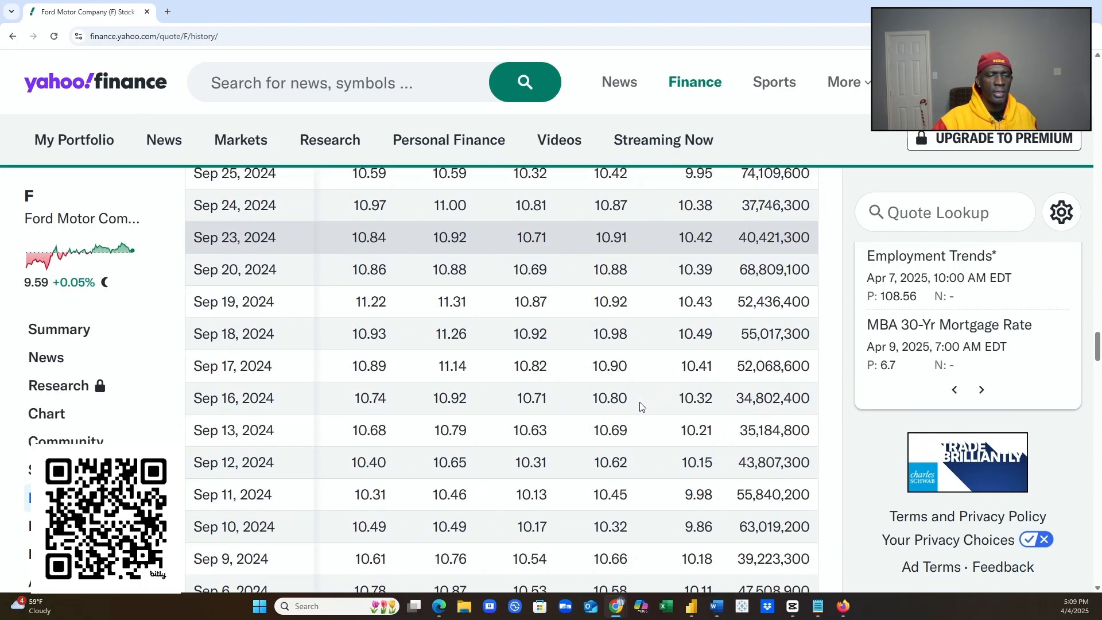
scroll(642, 406, "down", 4)
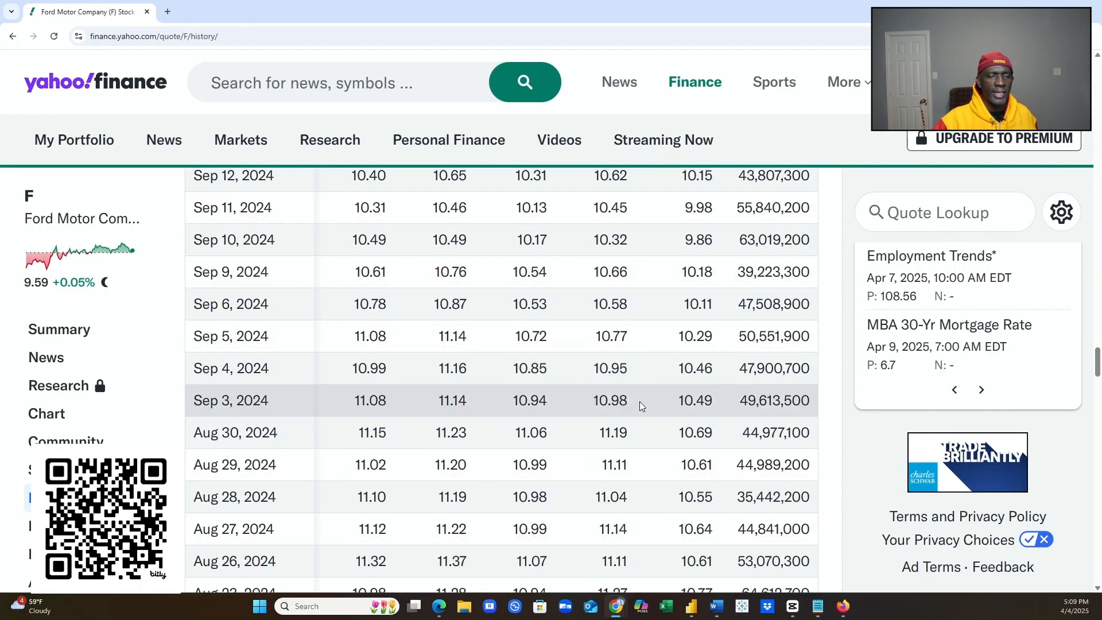
scroll(643, 407, "down", 3)
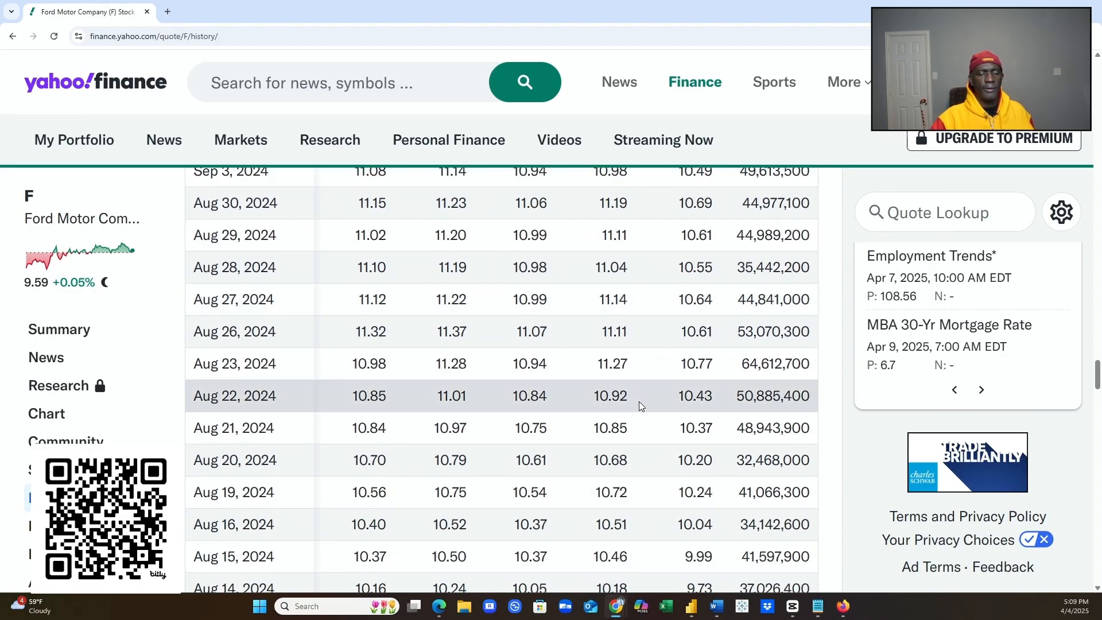
scroll(641, 395, "down", 3)
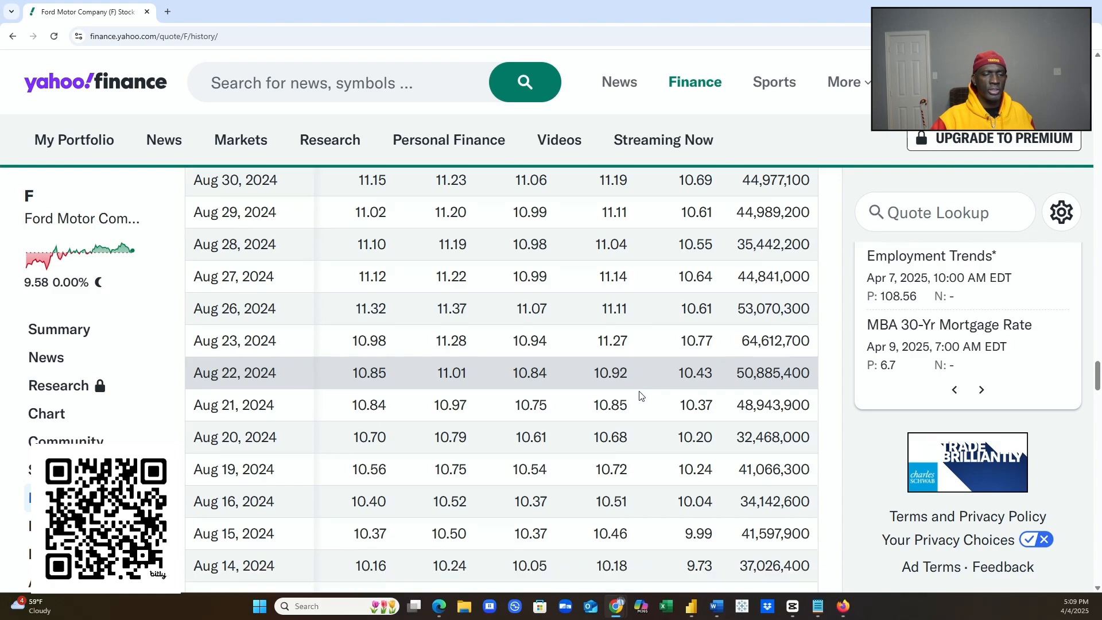
- Examine Ford's daily closing prices from mid-August 2024 back through late May 2024
scroll(641, 395, "down", 3)
scroll(641, 396, "down", 6)
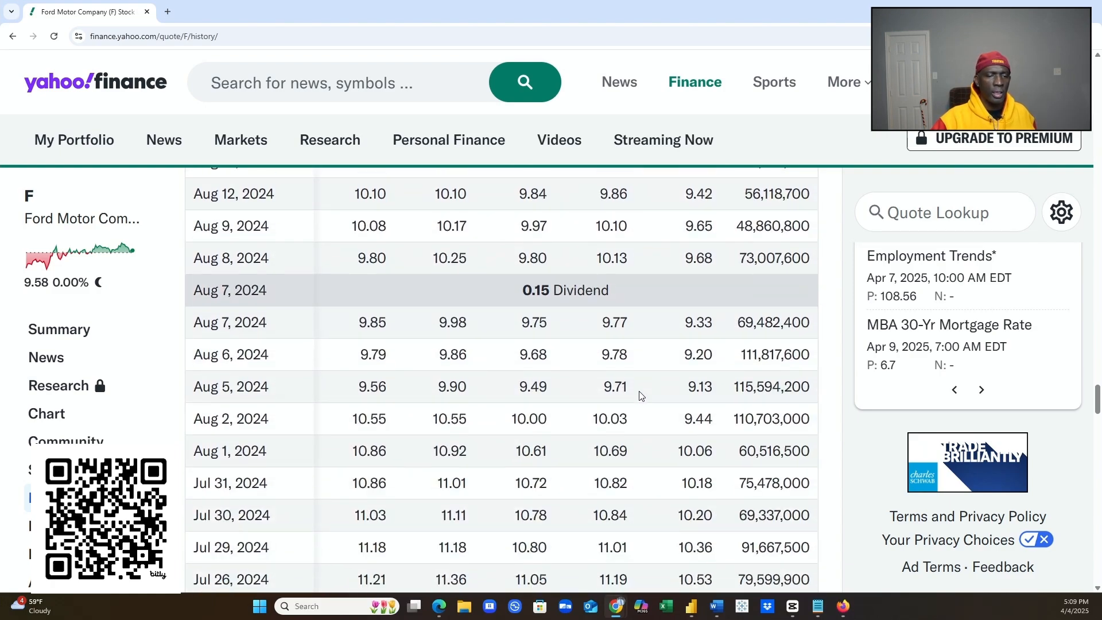
scroll(641, 396, "down", 7)
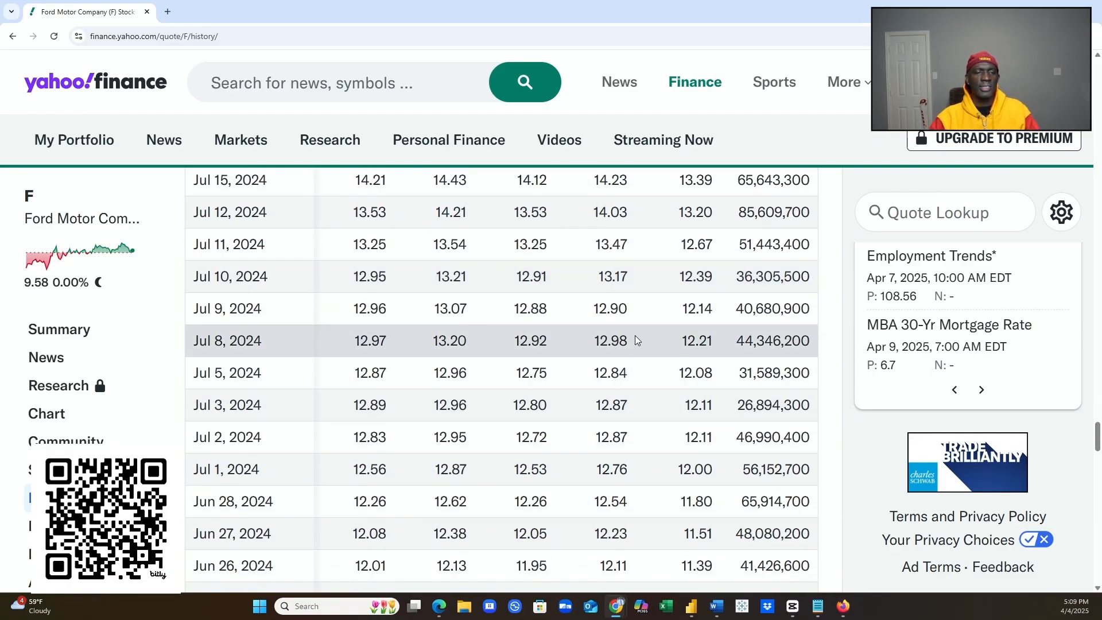
scroll(633, 345, "down", 2)
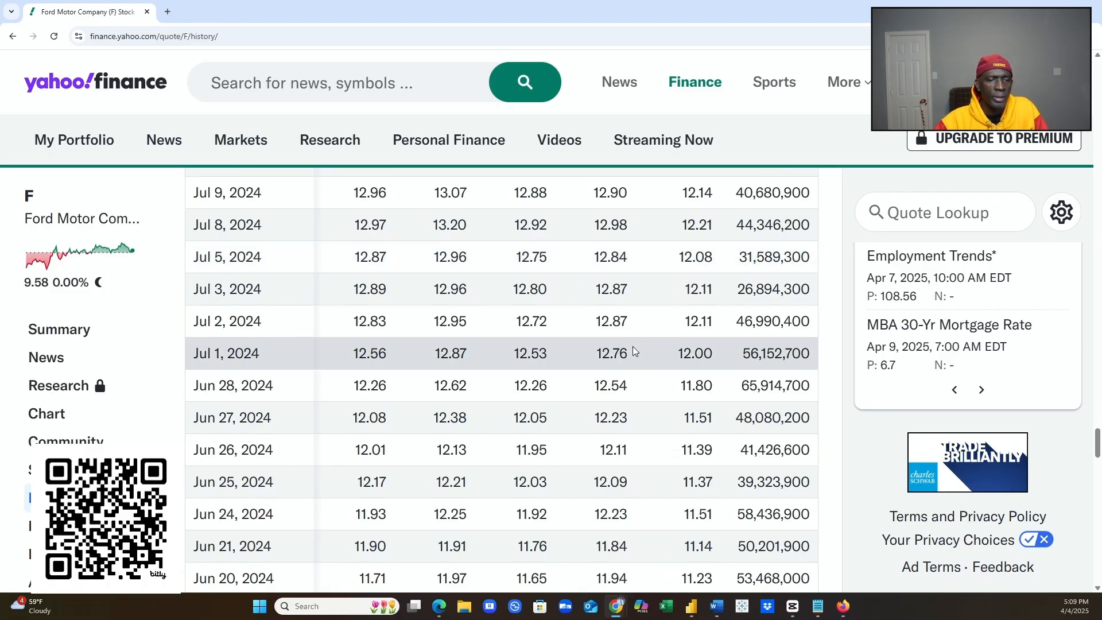
scroll(633, 346, "down", 3)
scroll(633, 350, "down", 6)
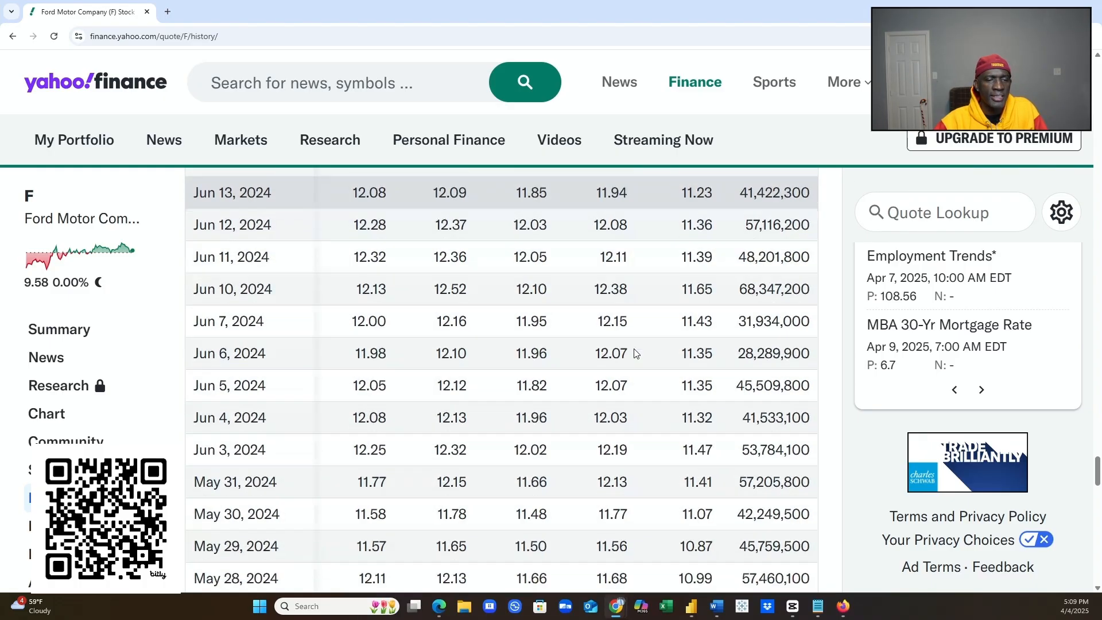
- Examine Ford's daily closing prices from late May 2024 back to the oldest entry, Apr 5, 2024
scroll(634, 352, "down", 3)
scroll(635, 352, "down", 6)
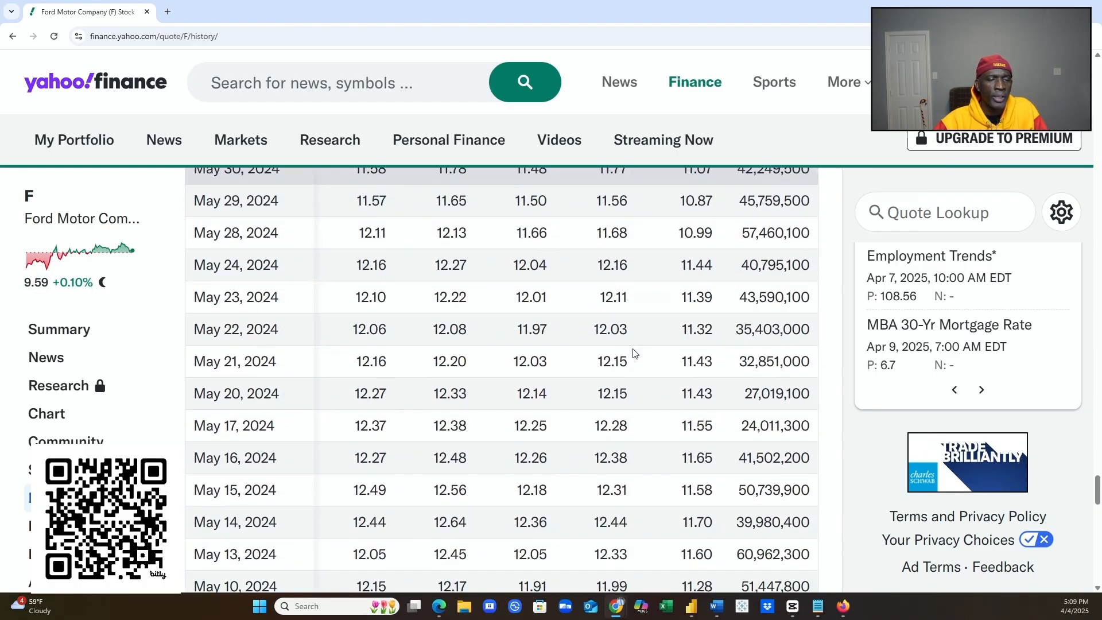
scroll(635, 352, "down", 1)
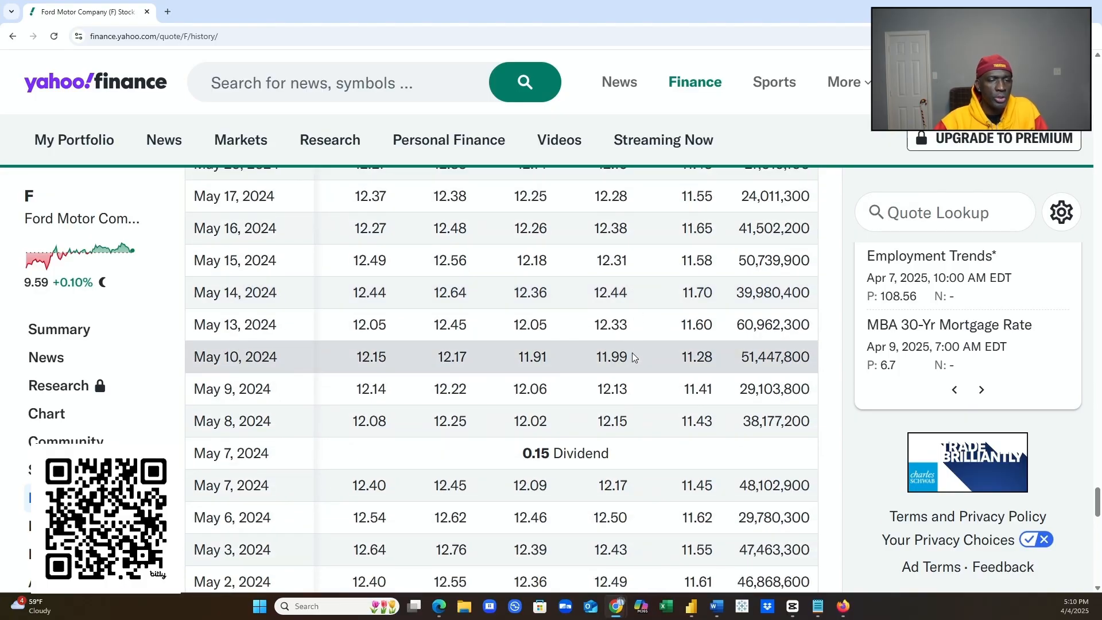
scroll(631, 356, "down", 4)
scroll(631, 357, "down", 2)
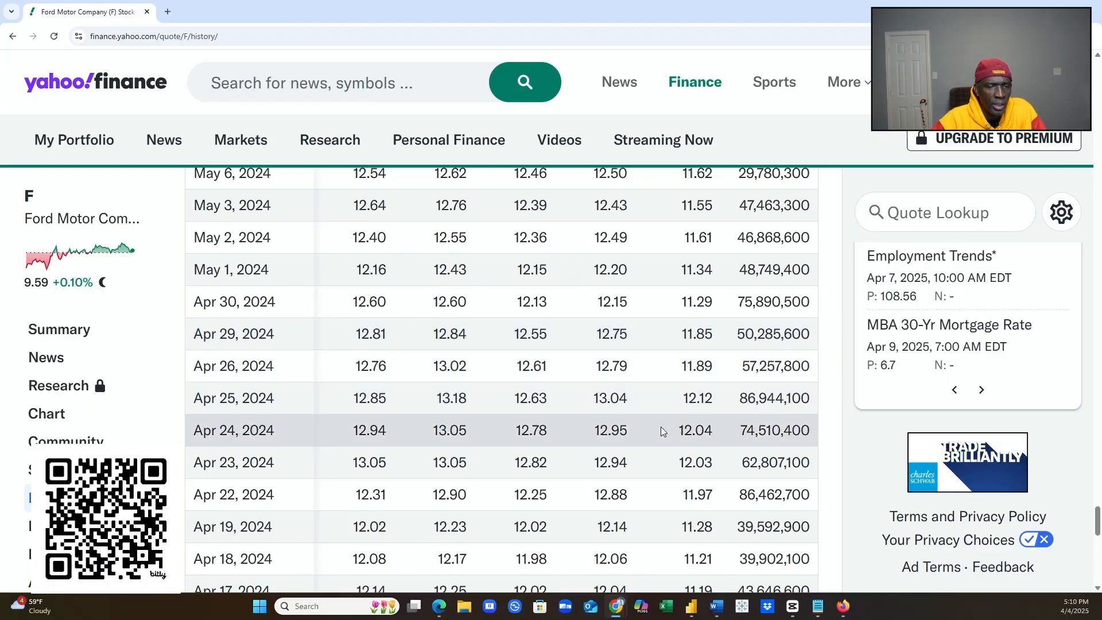
scroll(624, 451, "down", 3)
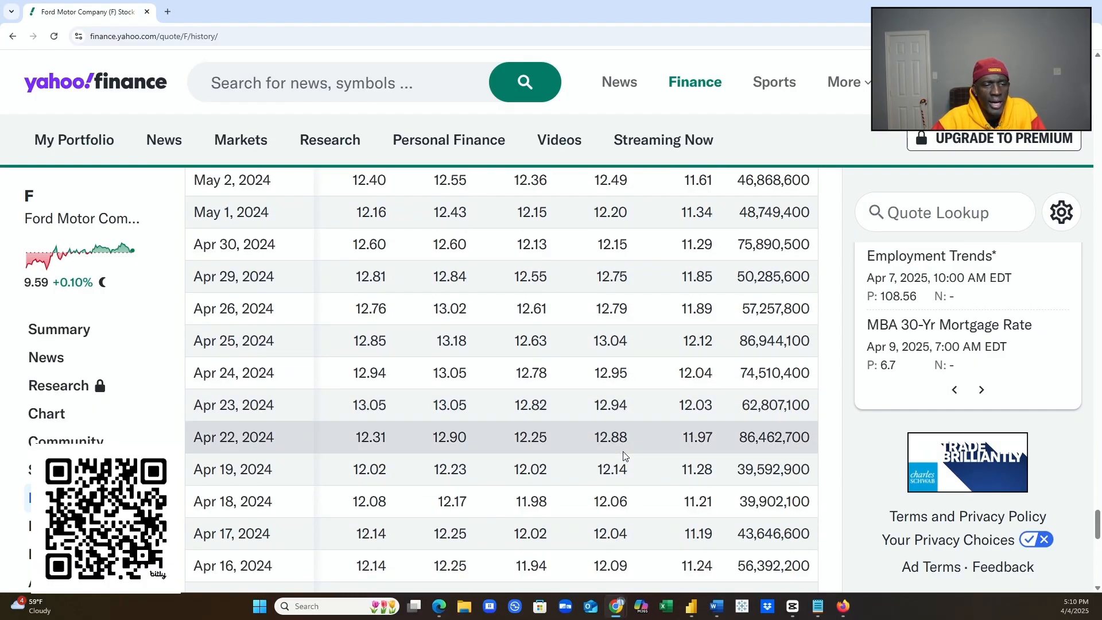
scroll(629, 442, "down", 3)
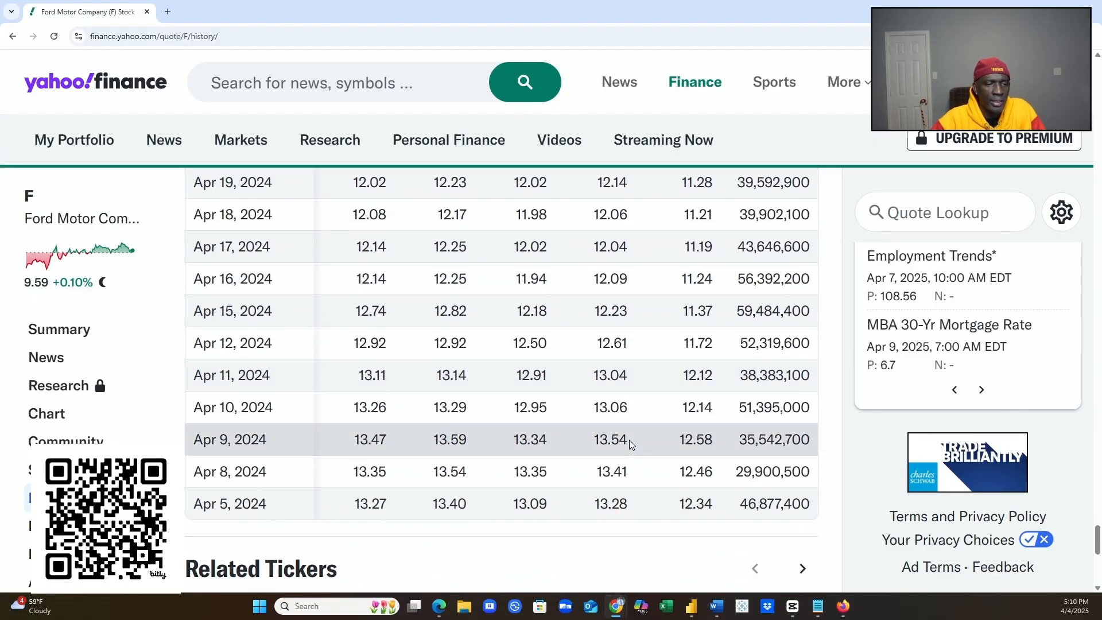
scroll(630, 439, "down", 1)
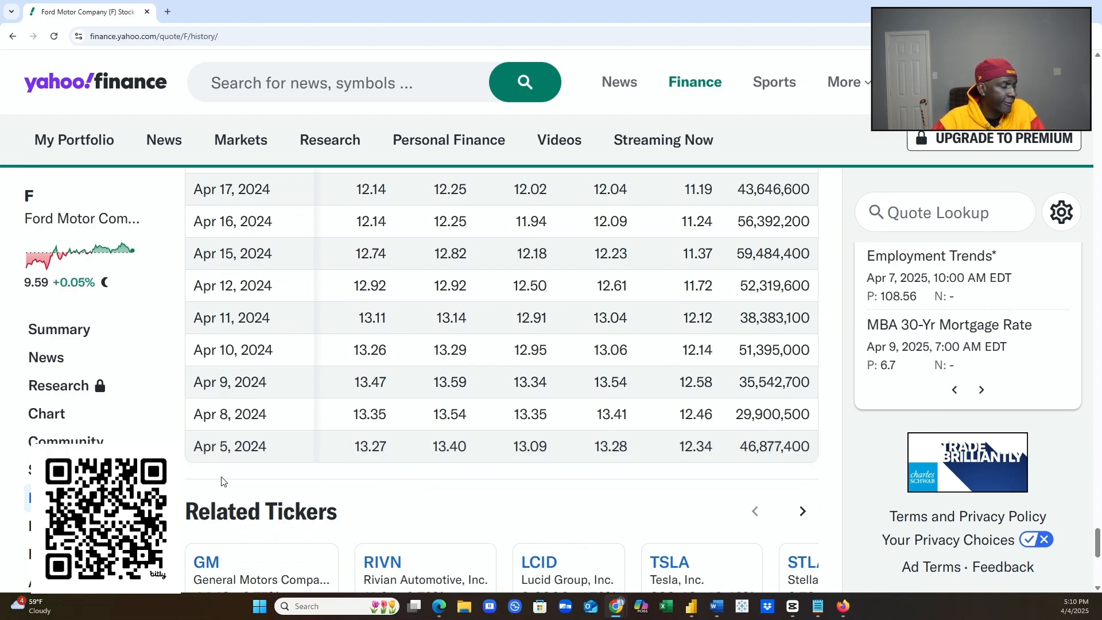
- Return to the August 2024 rows and recheck the prices around the Aug 7, 2024 dividend entry
scroll(614, 425, "up", 5)
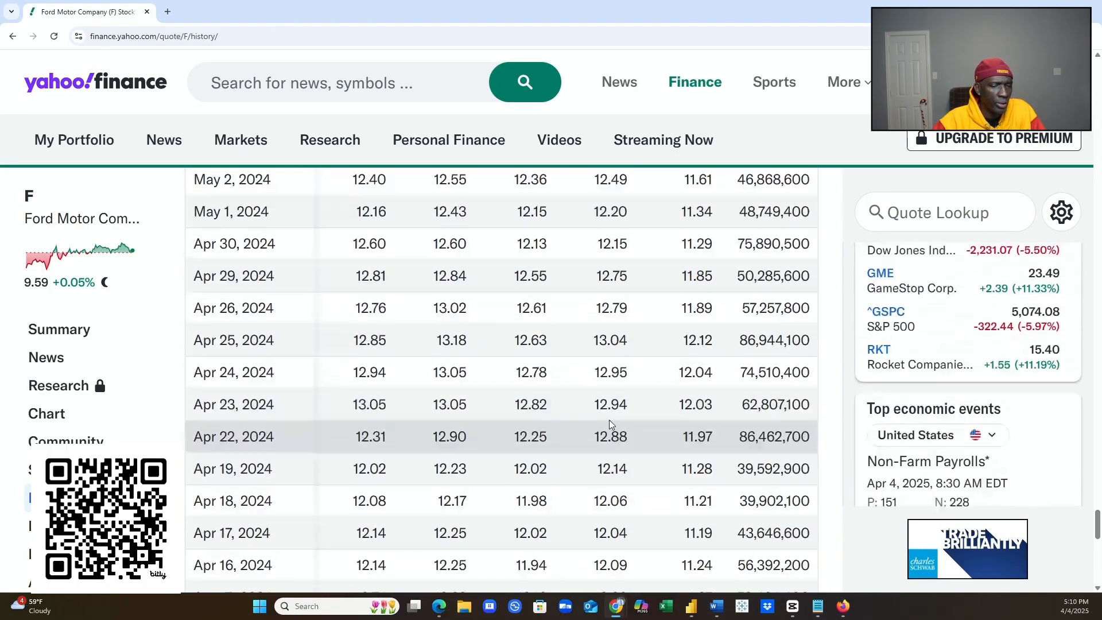
scroll(613, 424, "up", 6)
scroll(602, 419, "up", 18)
scroll(600, 416, "up", 20)
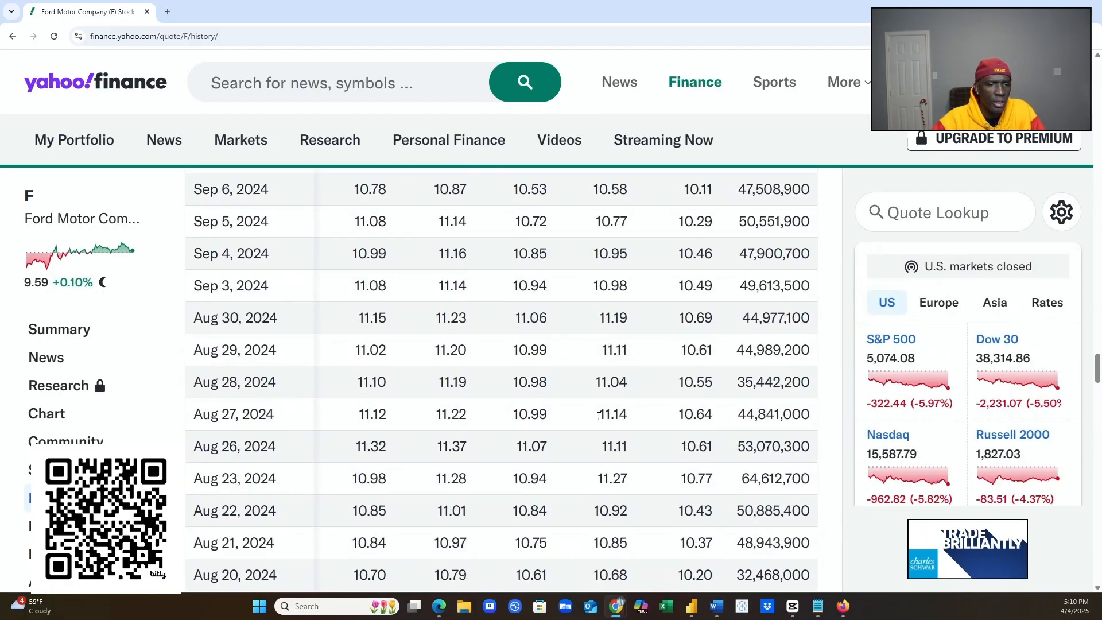
scroll(599, 416, "down", 14)
scroll(600, 416, "up", 8)
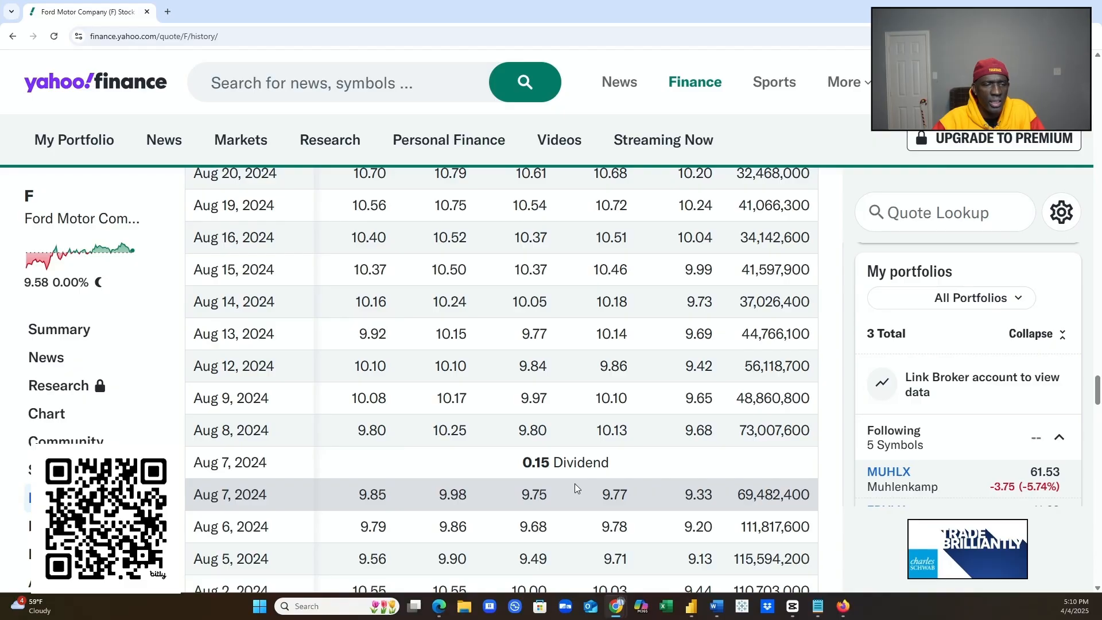
scroll(581, 485, "down", 1)
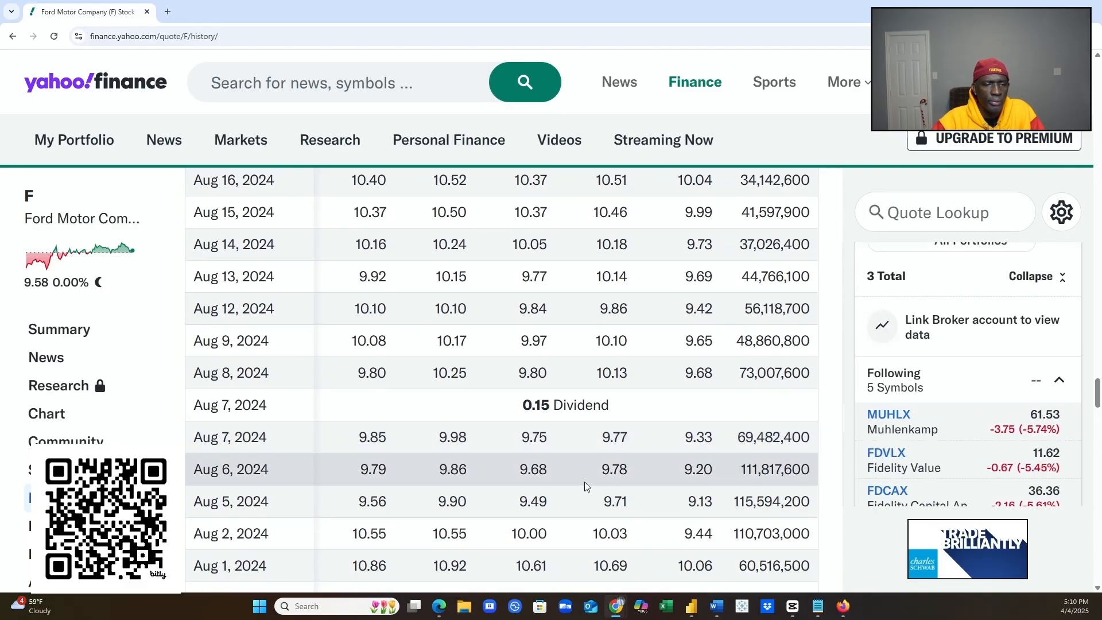
scroll(587, 481, "down", 1)
scroll(589, 484, "down", 1)
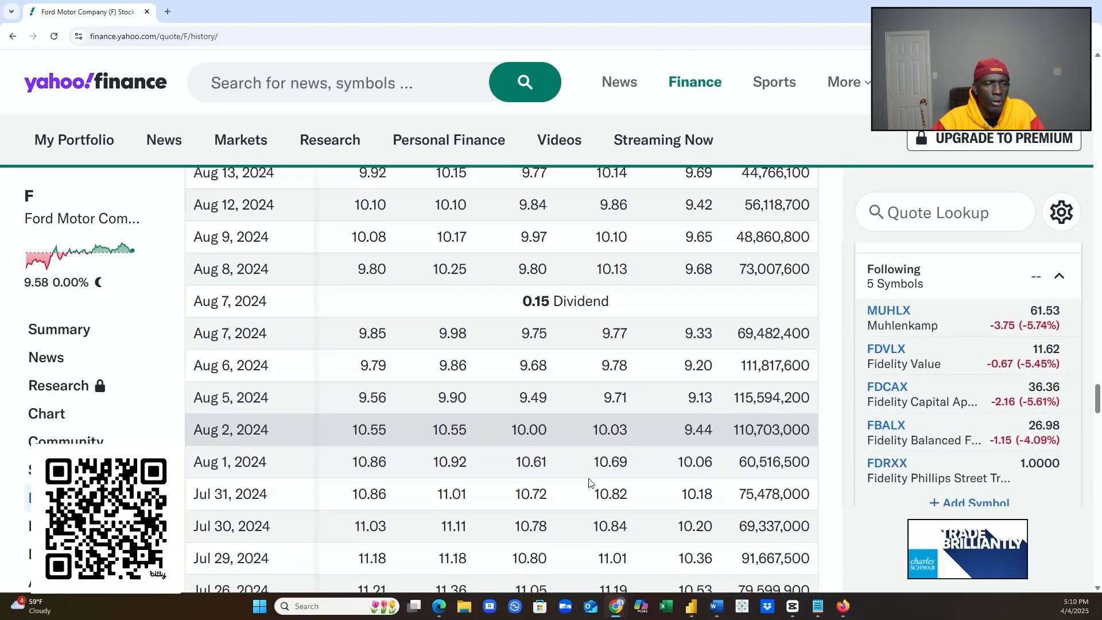
- Recheck the daily rows from late July 2024 through the May 7, 2024 dividend entry to the end of the table
scroll(590, 484, "down", 15)
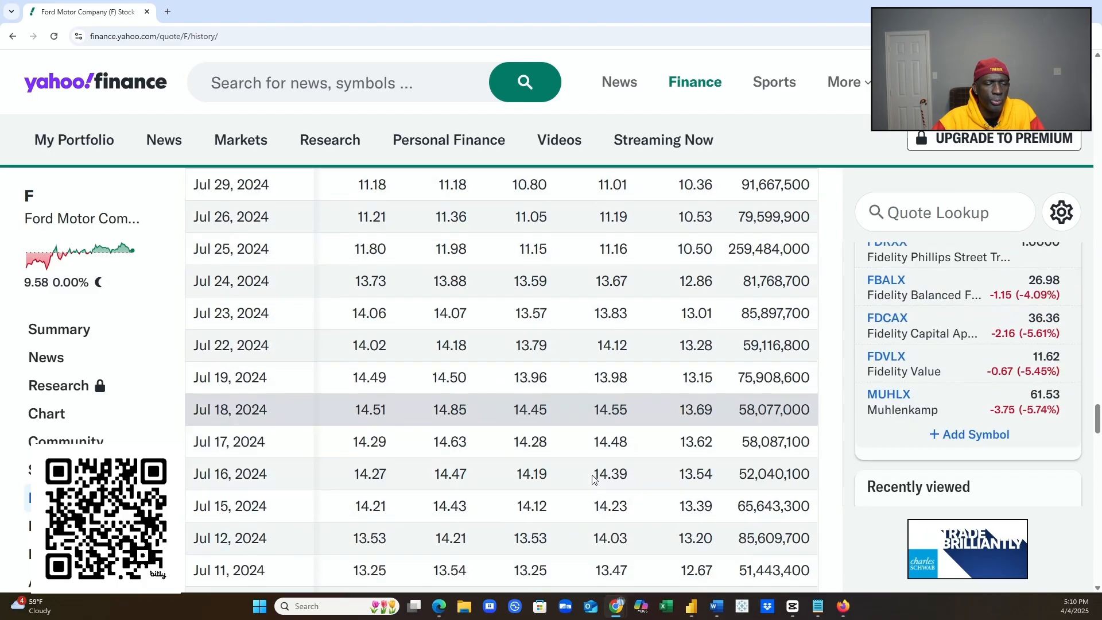
scroll(593, 479, "down", 14)
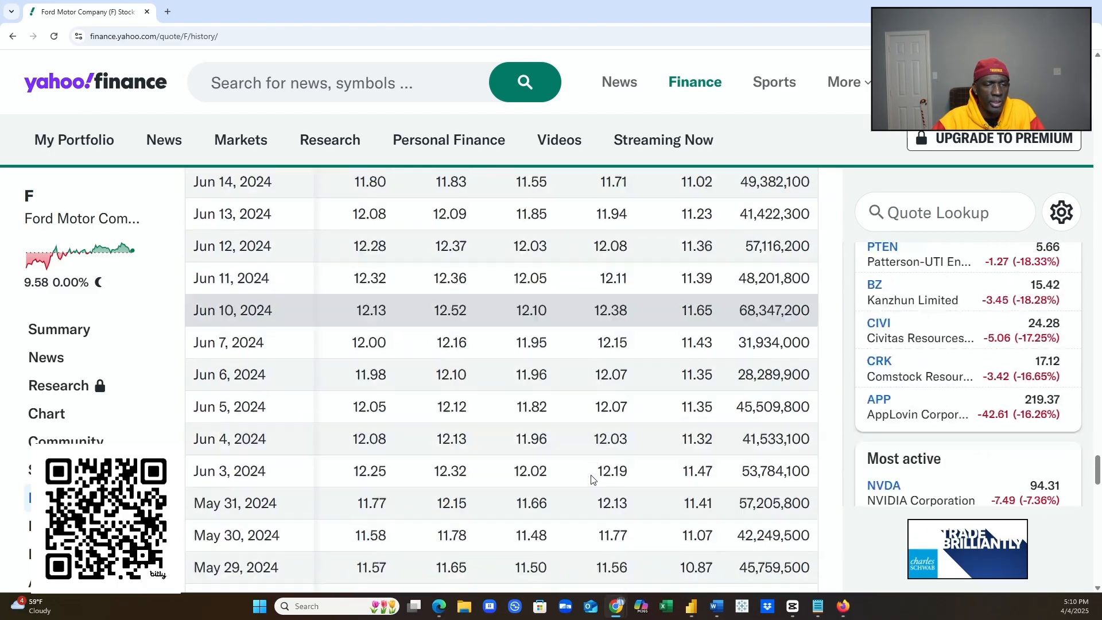
scroll(593, 480, "down", 12)
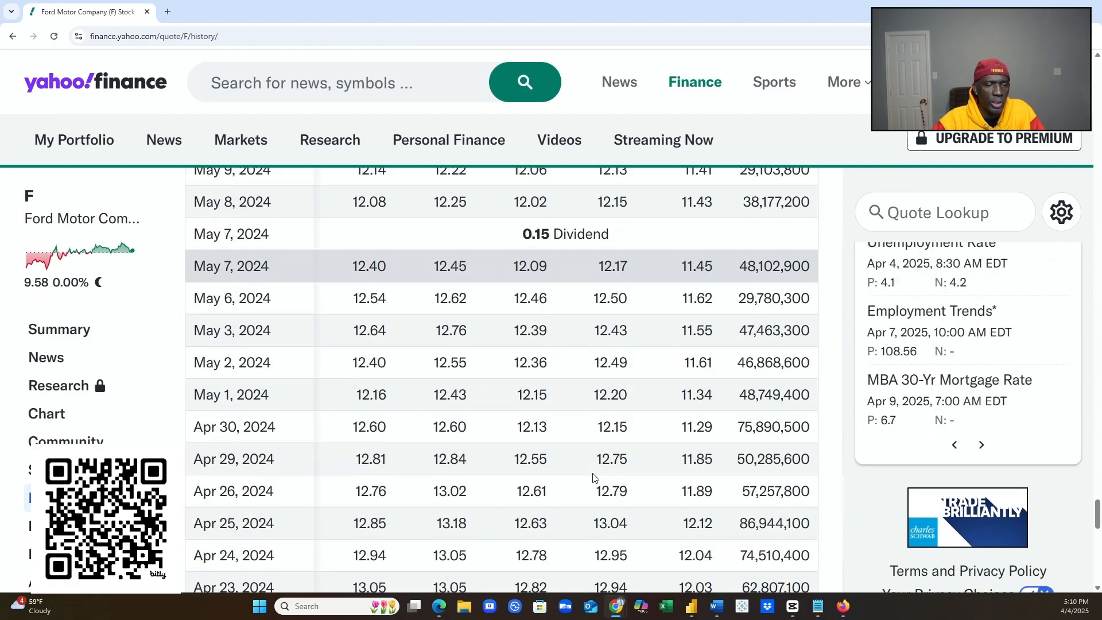
scroll(593, 480, "down", 1)
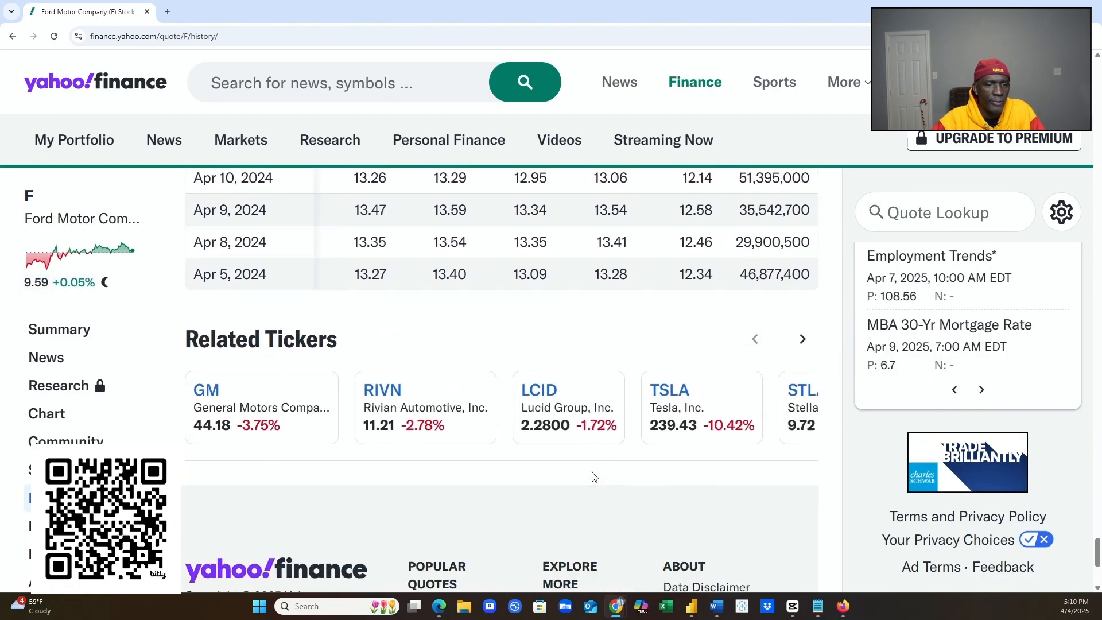
- Return to the February 2025 rows and examine the prices around the Feb 18, 2025 dividend entry
scroll(593, 479, "up", 15)
scroll(594, 478, "up", 20)
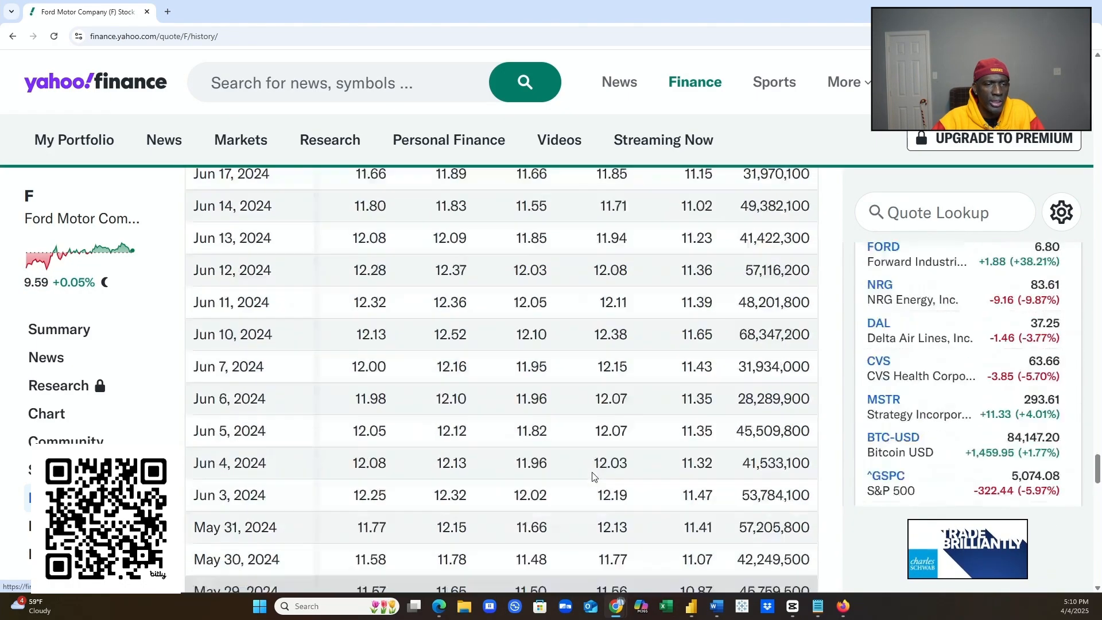
scroll(594, 477, "up", 20)
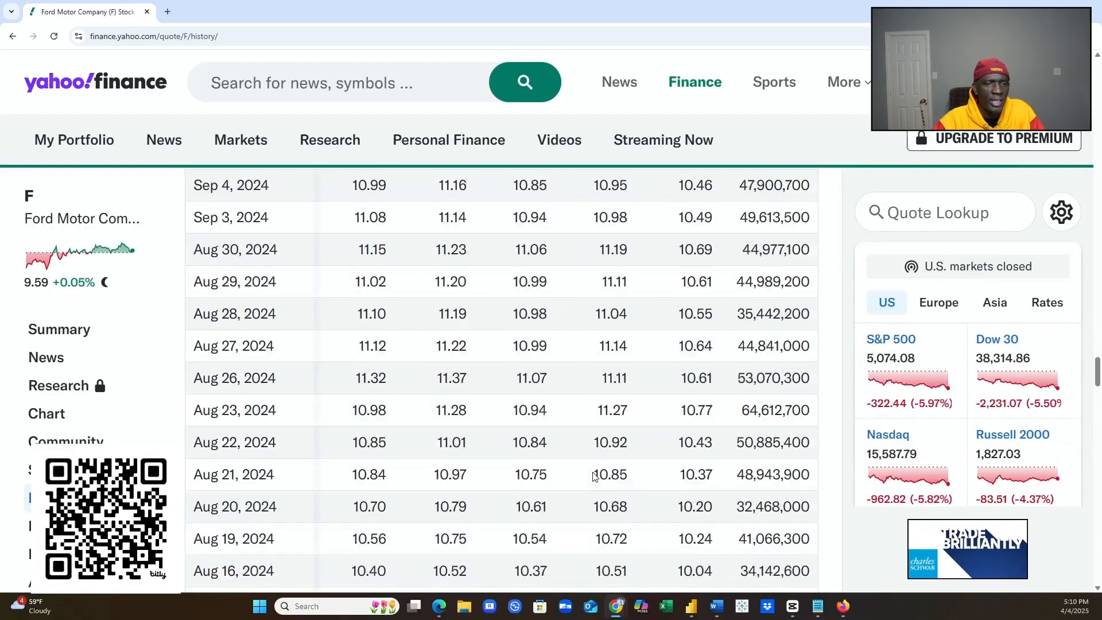
scroll(594, 477, "up", 20)
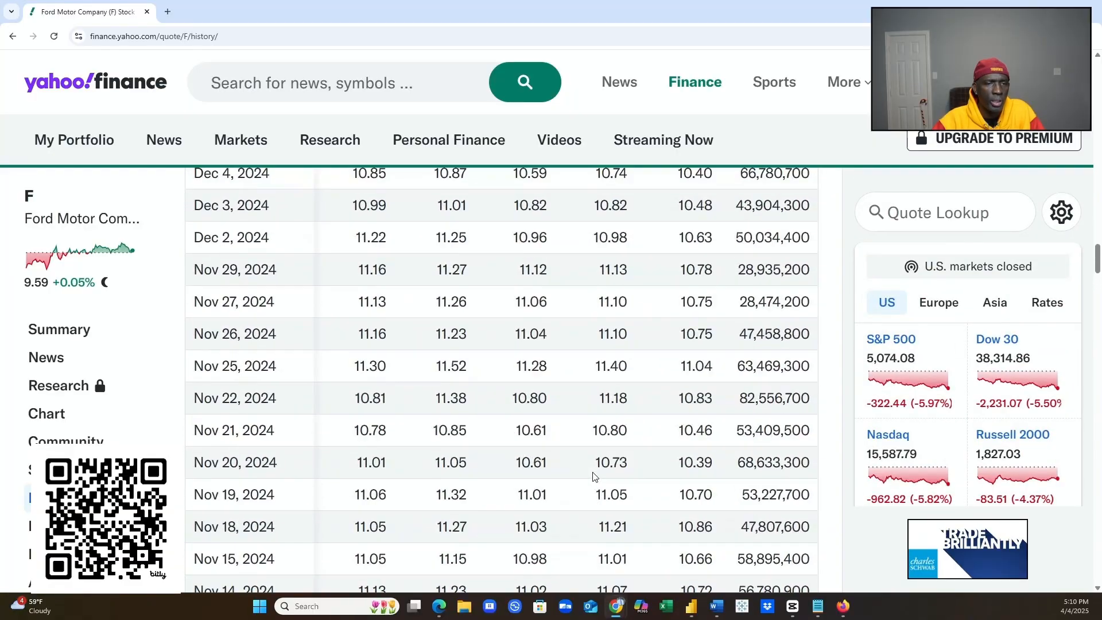
scroll(594, 476, "up", 12)
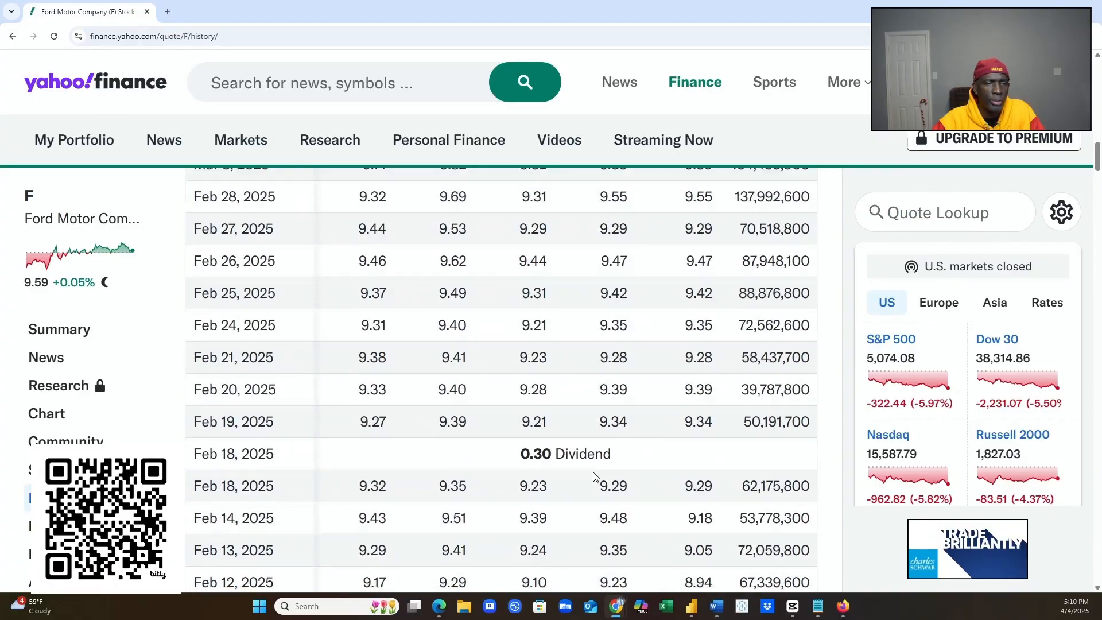
scroll(594, 477, "down", 4)
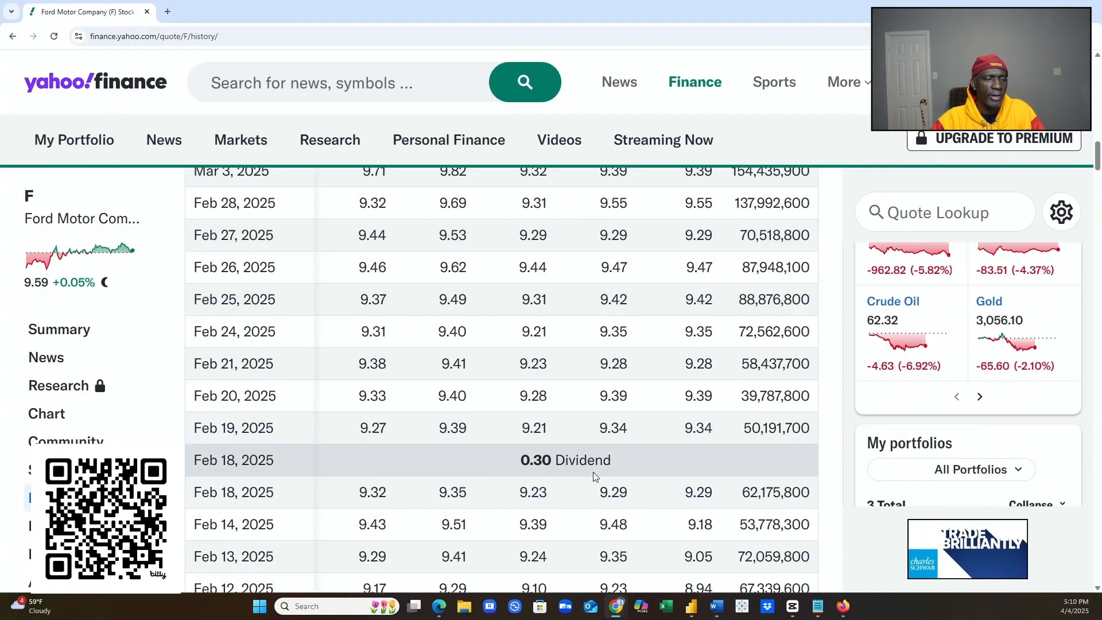
scroll(581, 477, "down", 5)
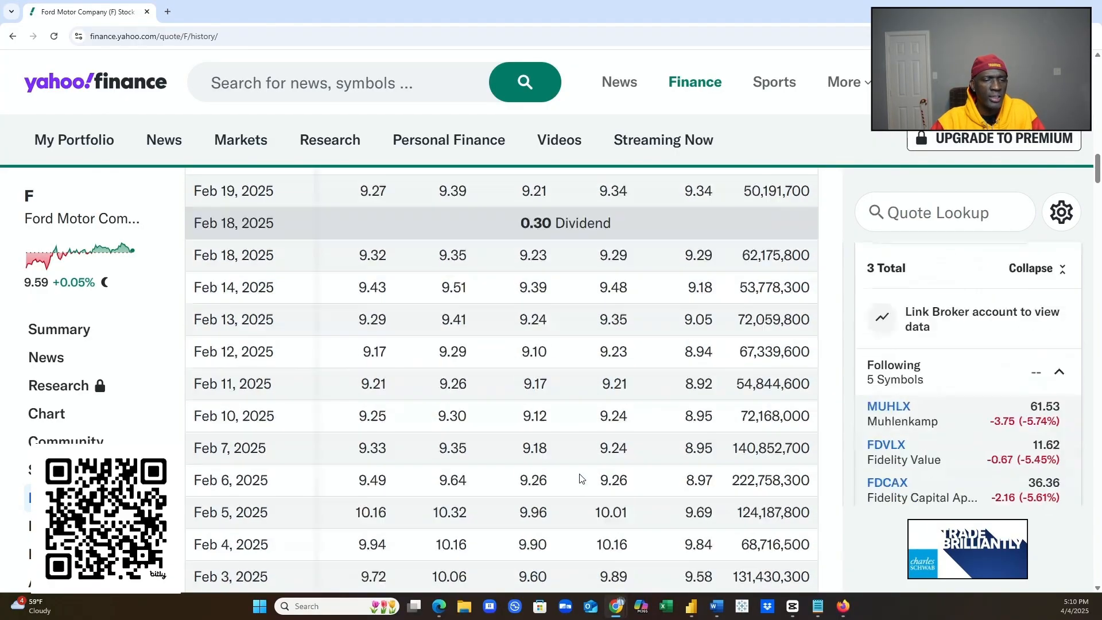
scroll(580, 476, "up", 4)
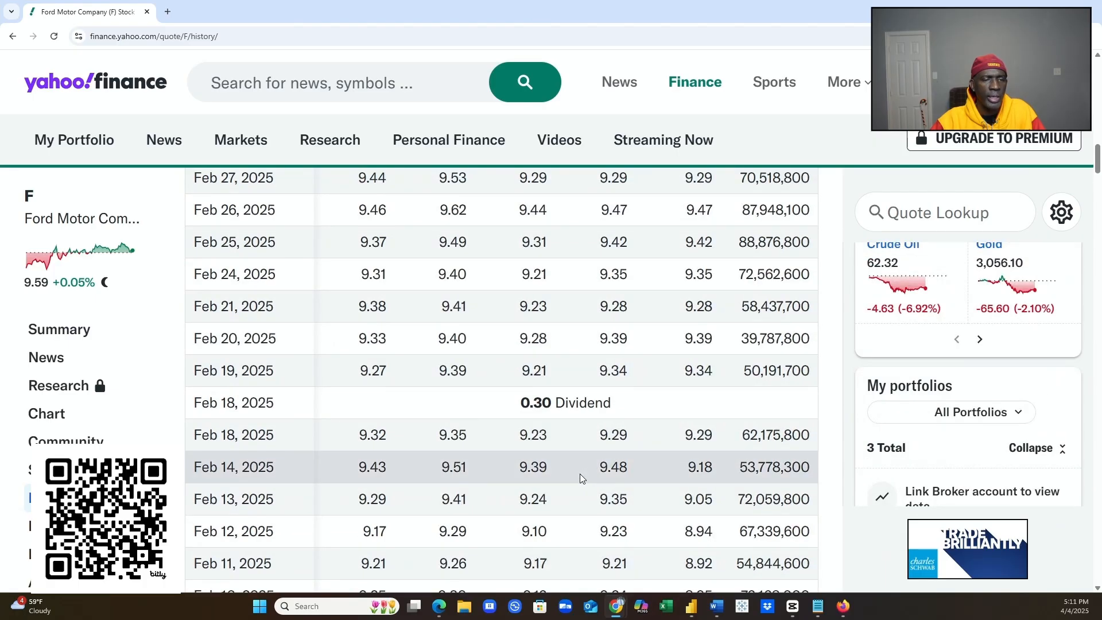
scroll(581, 477, "up", 2)
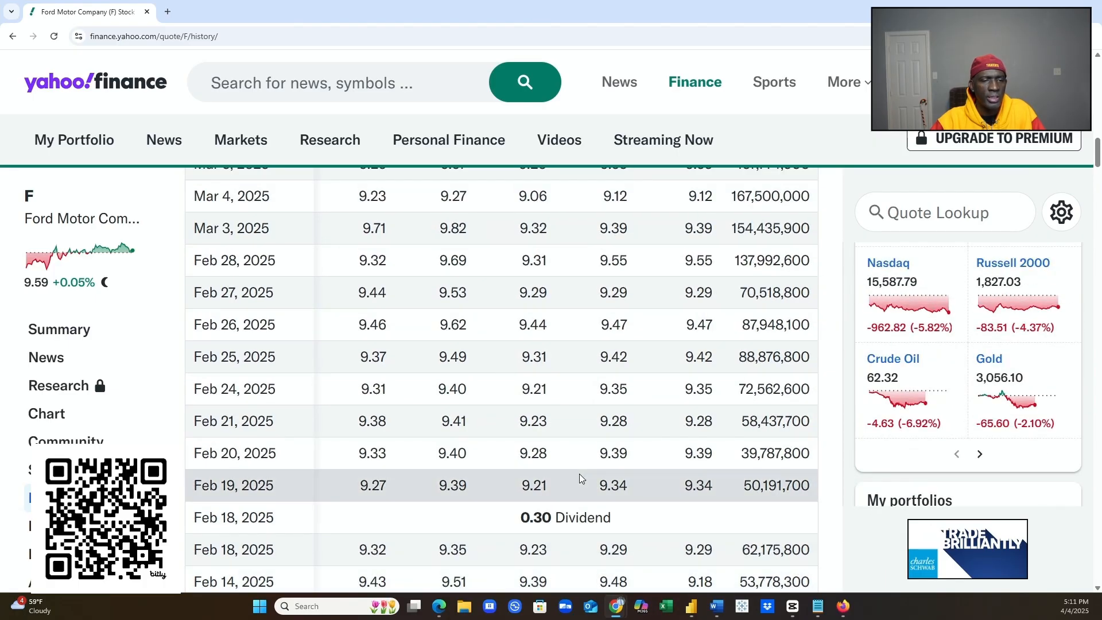
- Examine Ford's daily rows from mid-February 2025 back to the Nov 7, 2024 dividend entry
scroll(581, 478, "down", 5)
scroll(582, 478, "down", 6)
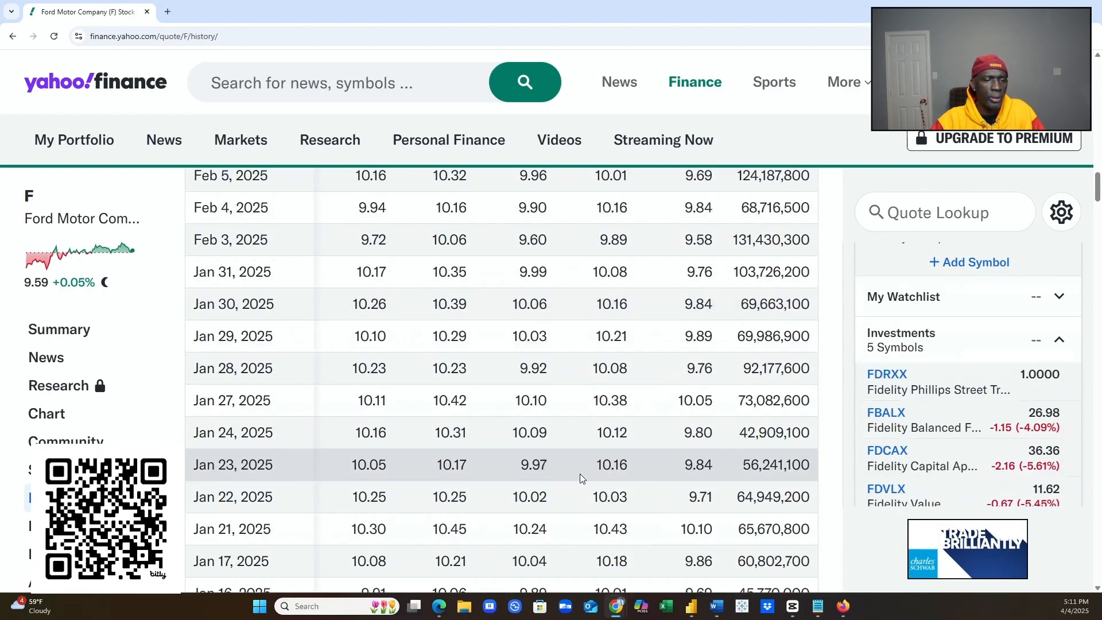
scroll(582, 479, "down", 9)
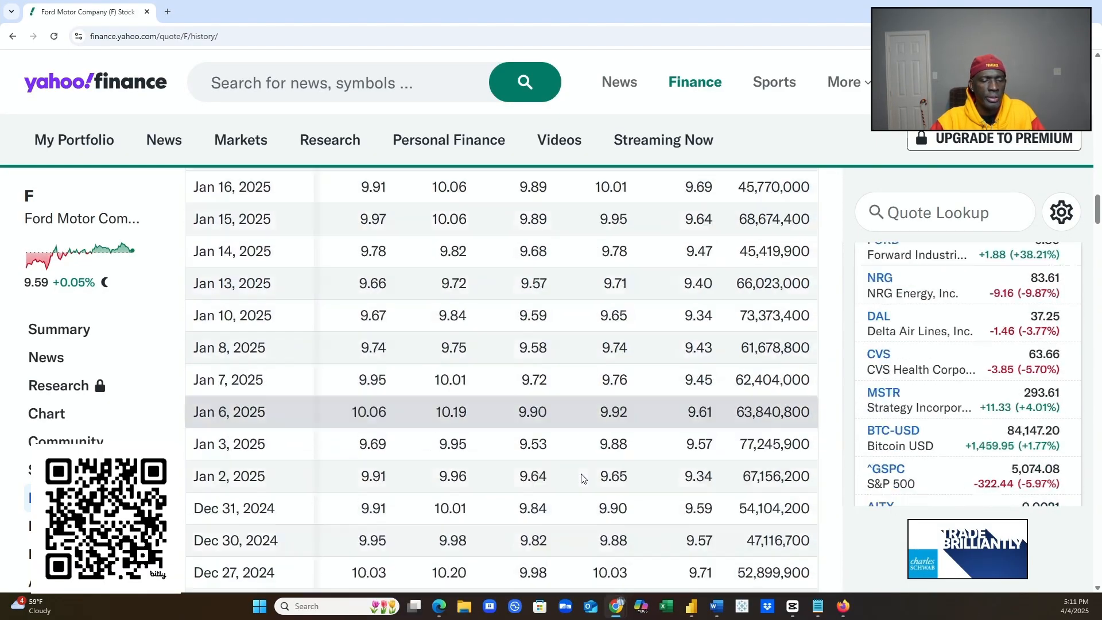
scroll(583, 479, "down", 5)
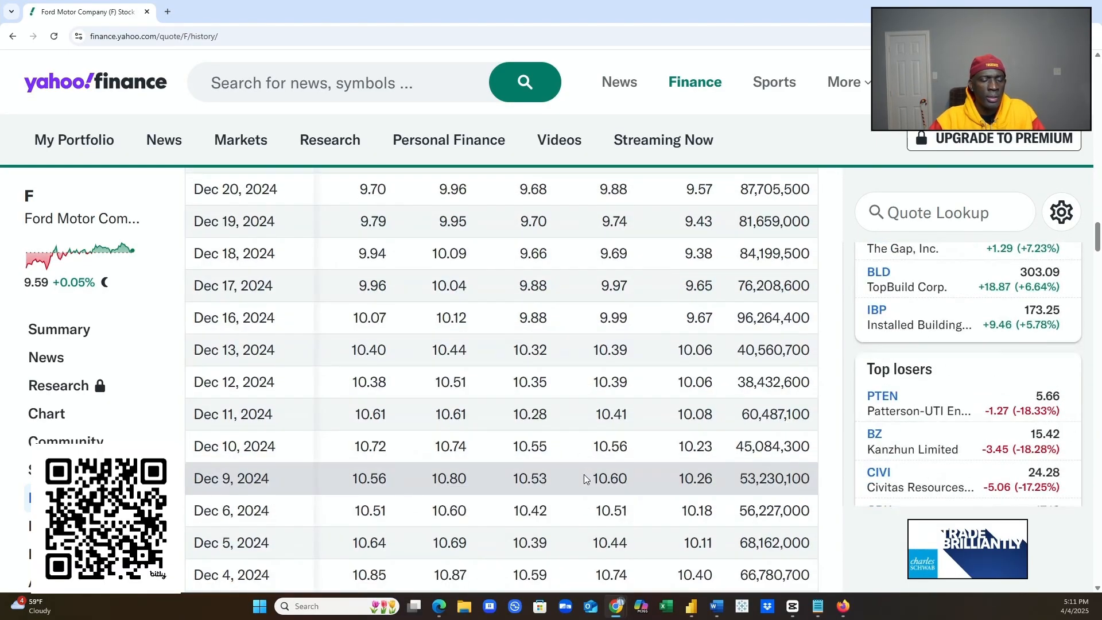
scroll(585, 480, "down", 5)
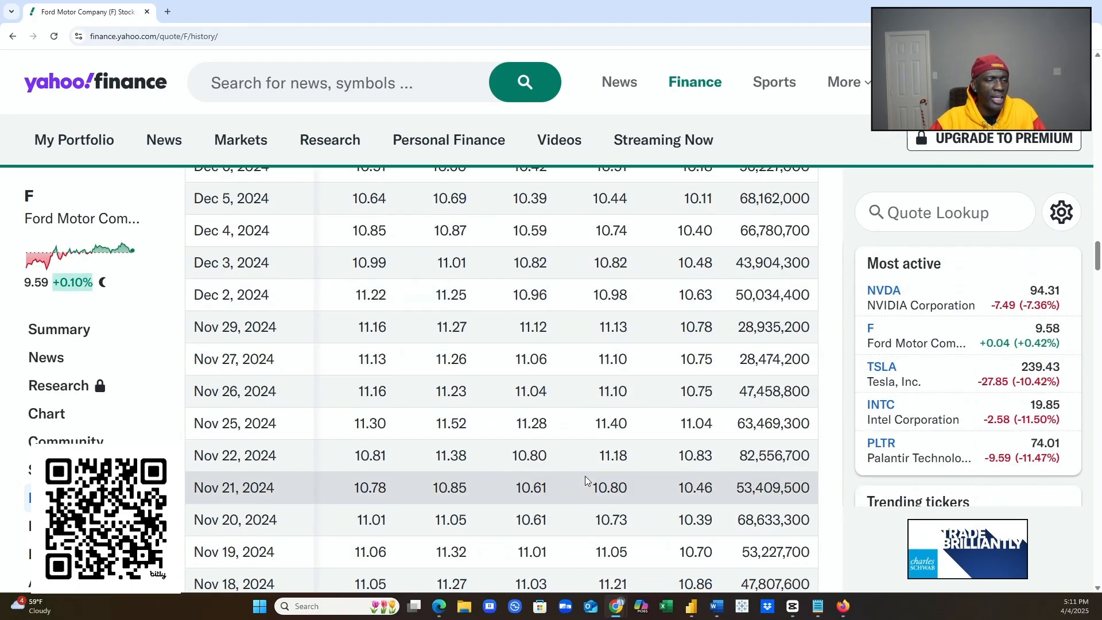
scroll(585, 479, "down", 9)
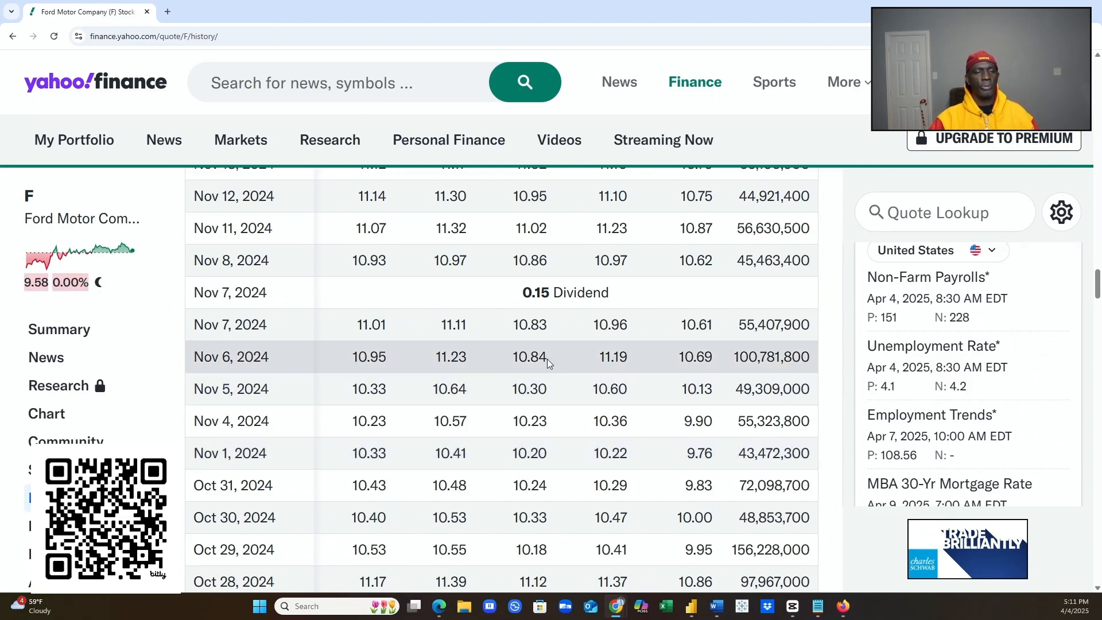
- Review Ford's daily price rows from November 2024 forward to the latest April 2025 entries at the start of the table
scroll(549, 338, "up", 1)
scroll(550, 334, "up", 20)
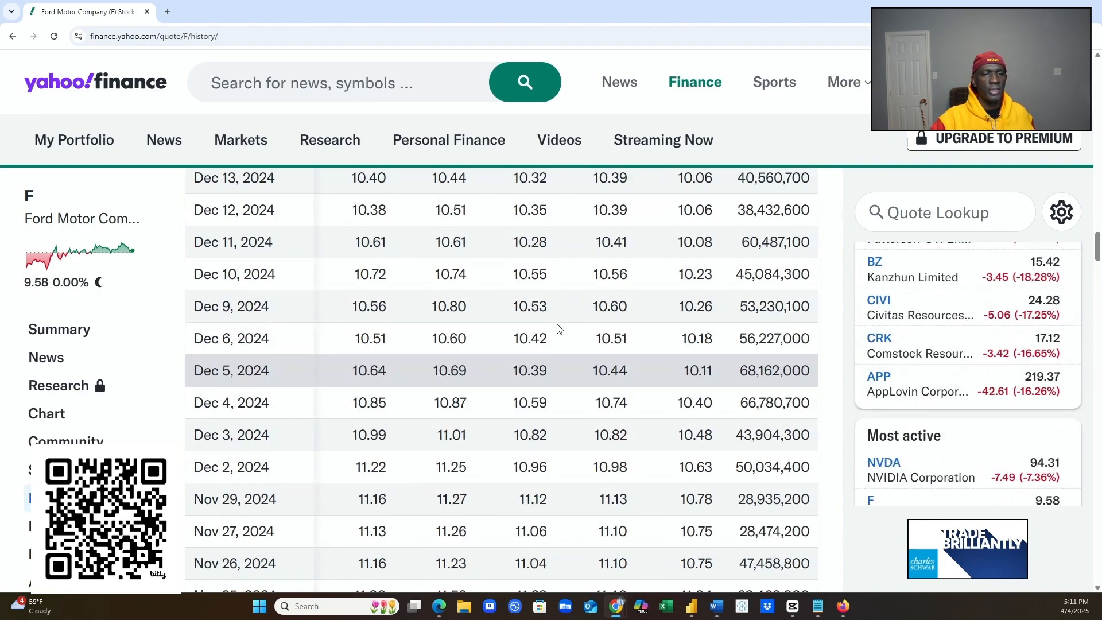
scroll(566, 313, "up", 10)
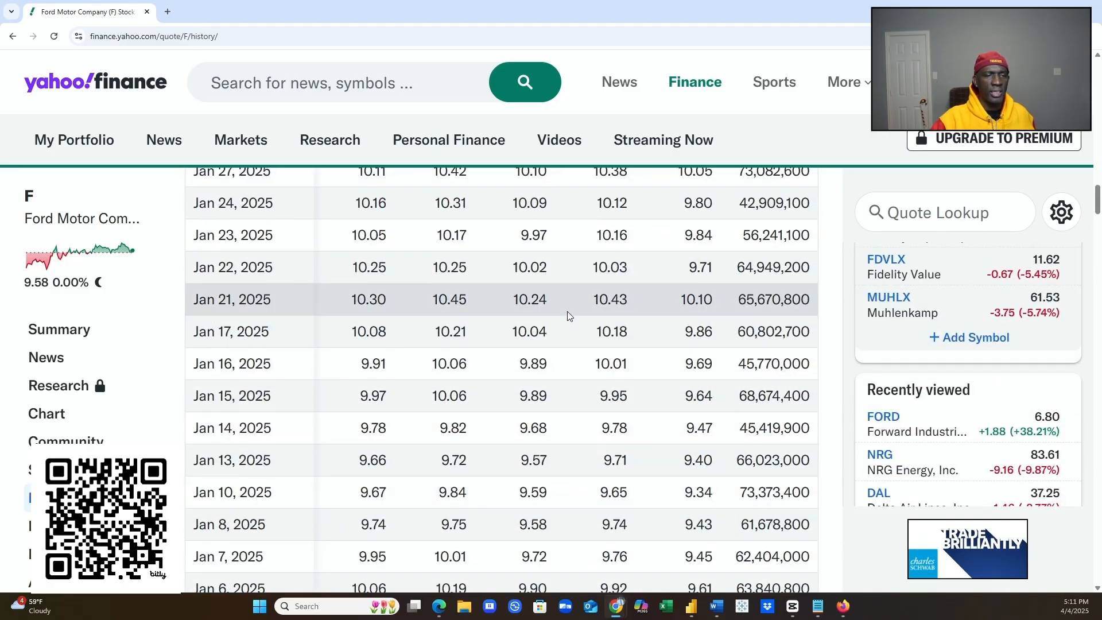
scroll(575, 309, "up", 20)
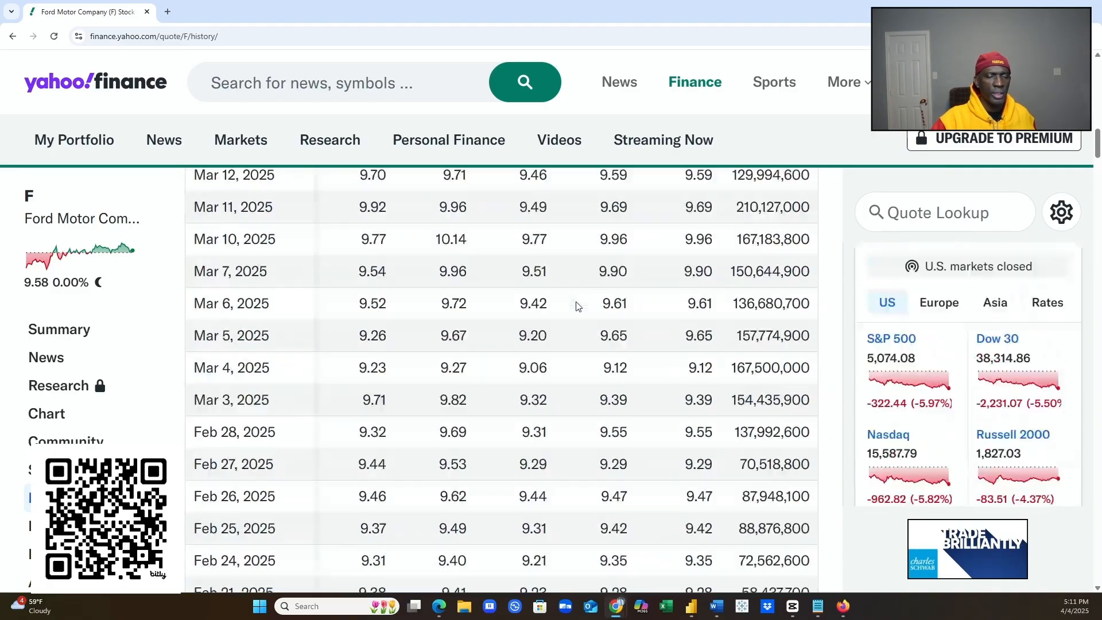
scroll(576, 309, "up", 5)
scroll(576, 309, "down", 5)
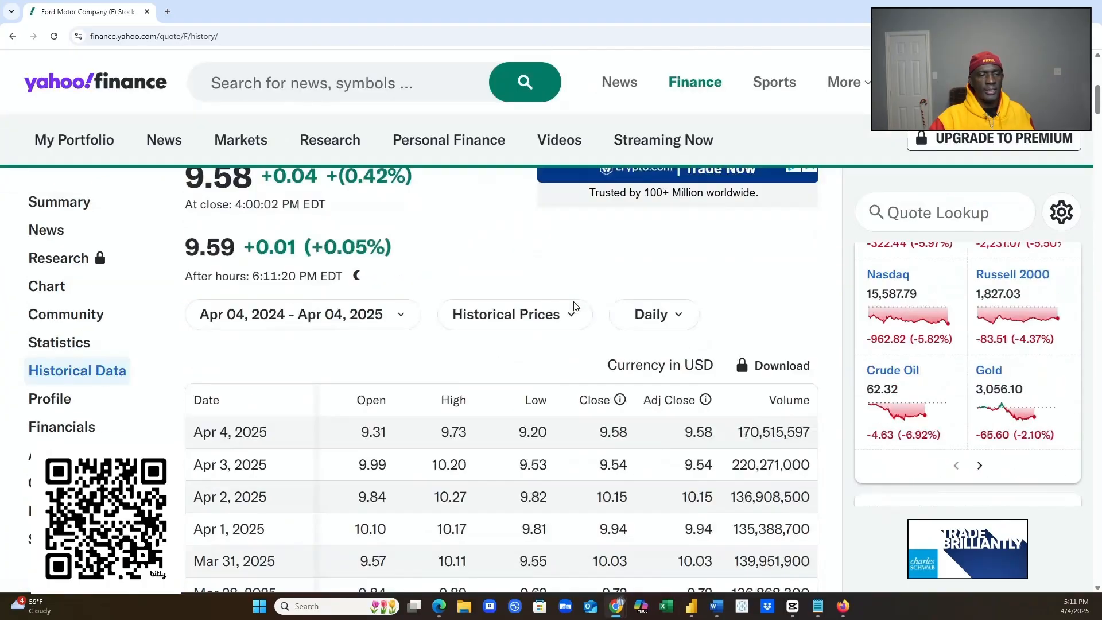
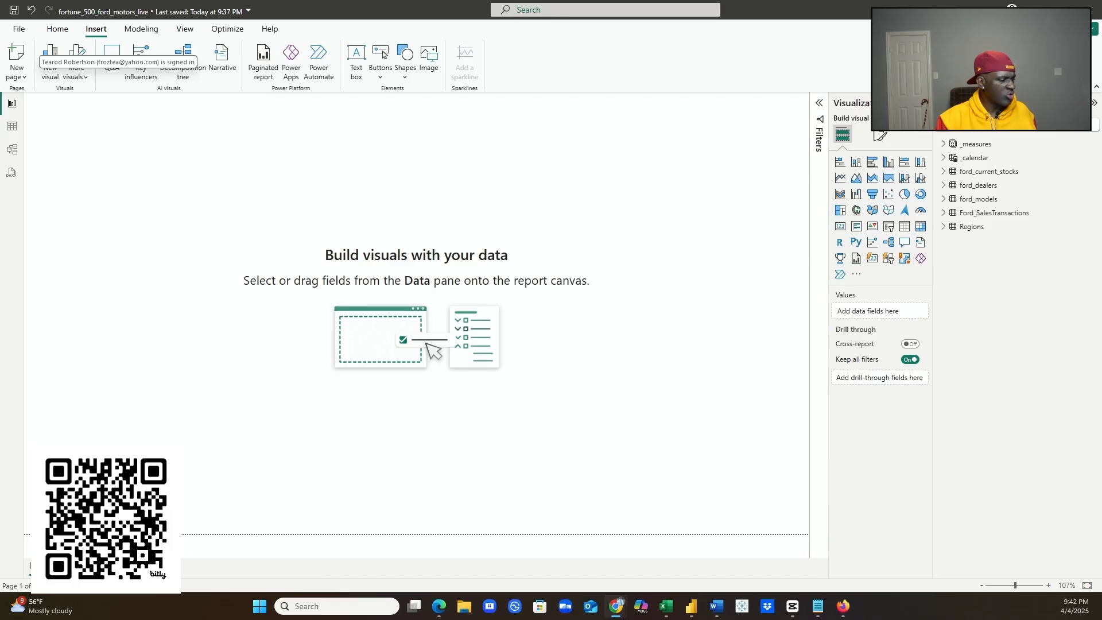
left_click(1035, 9)
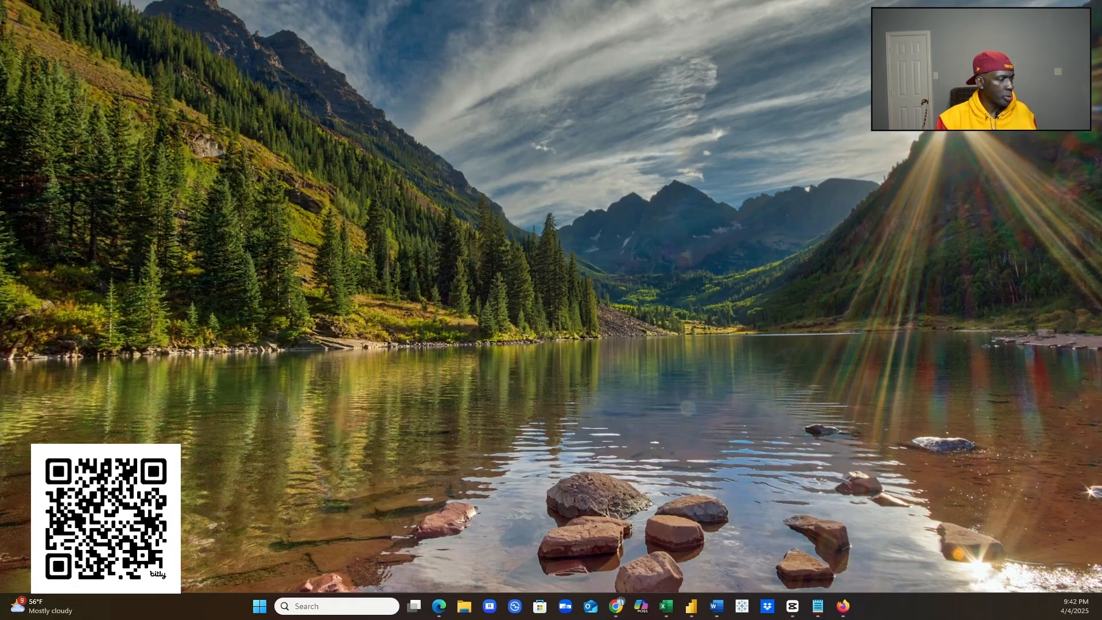
key("alt+Tab")
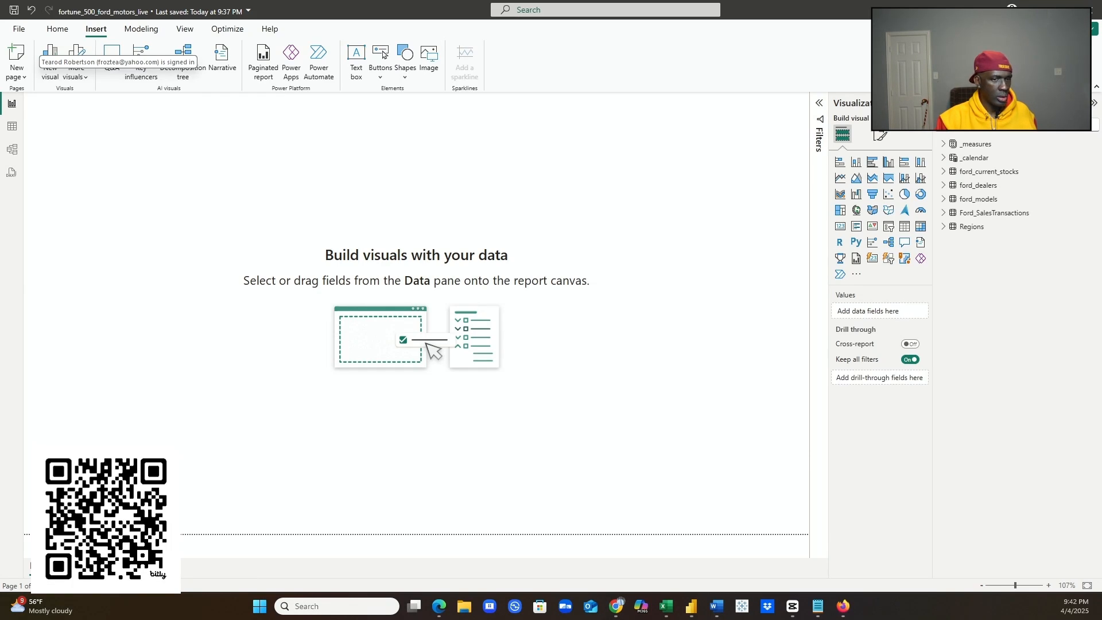
left_click(1035, 10)
key("alt+Tab")
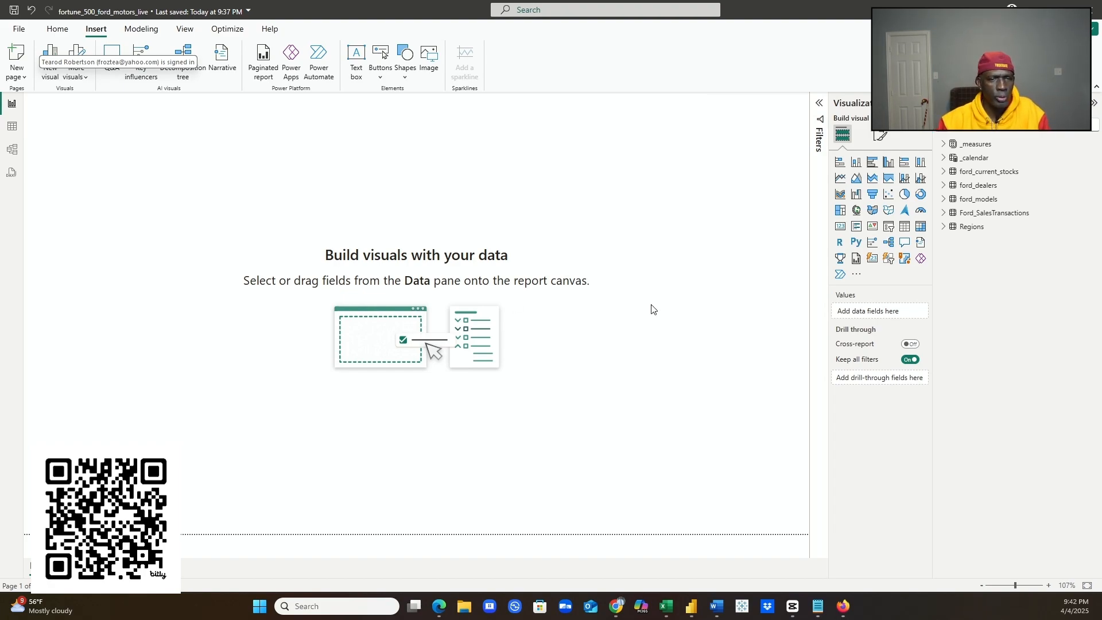
- In Power BI Desktop's table view, examine the DAX formula of each measure in the _measures table, then collapse that table
left_click(13, 127)
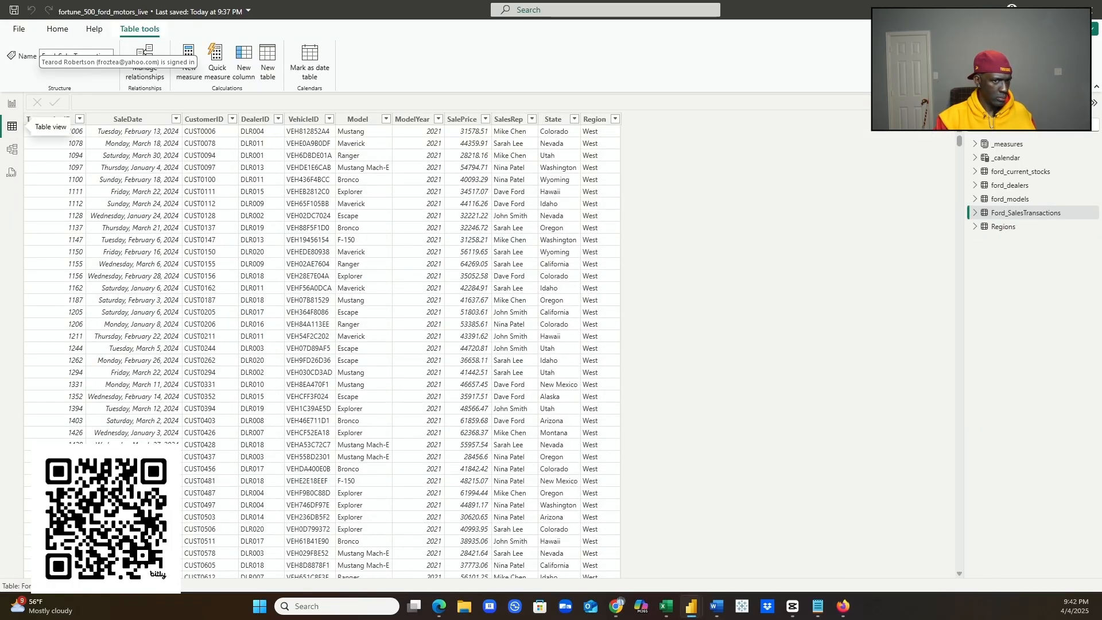
key("super+d")
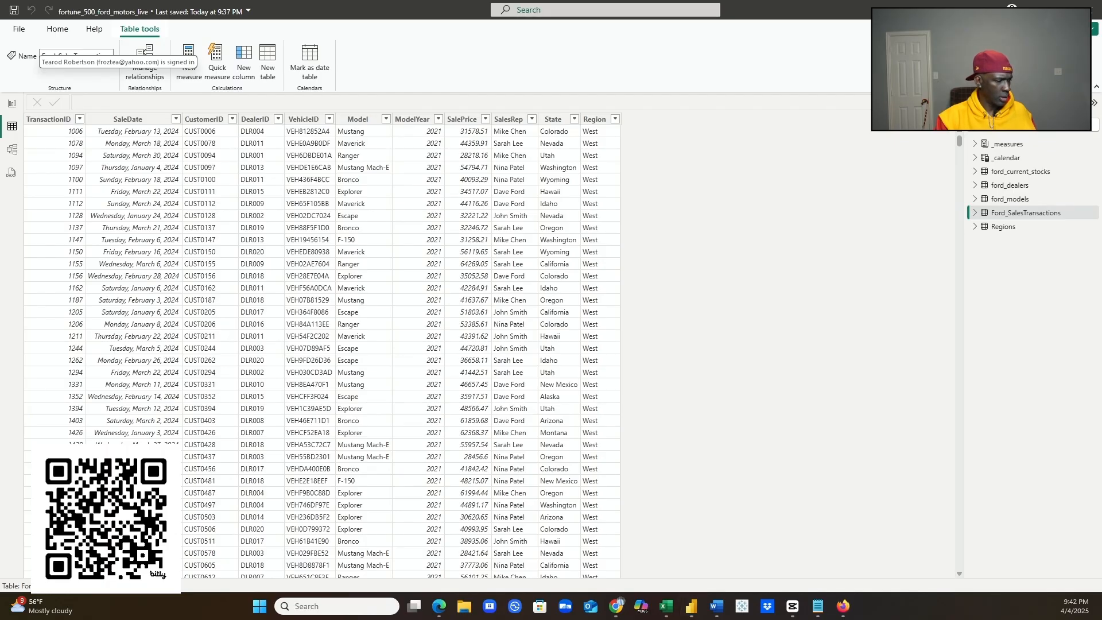
key("super+d")
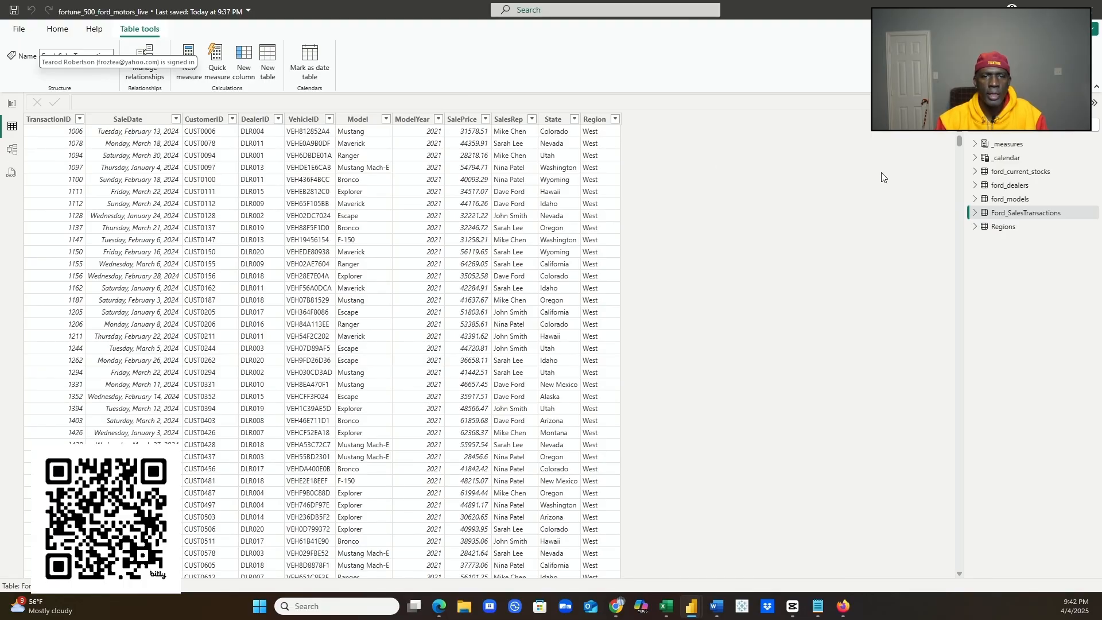
left_click(979, 146)
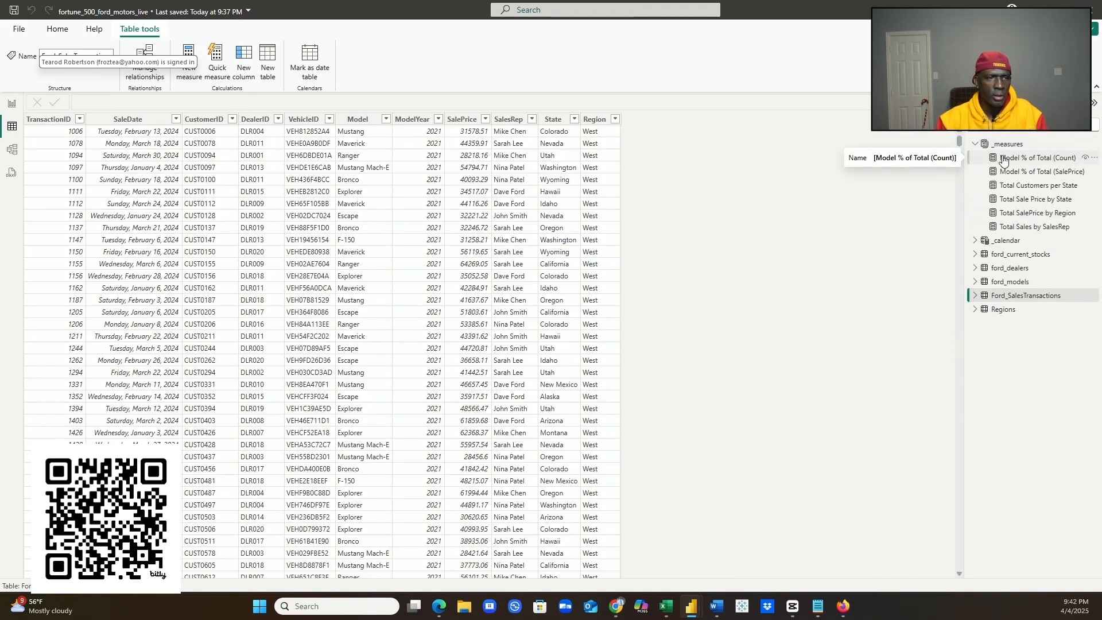
left_click(1003, 161)
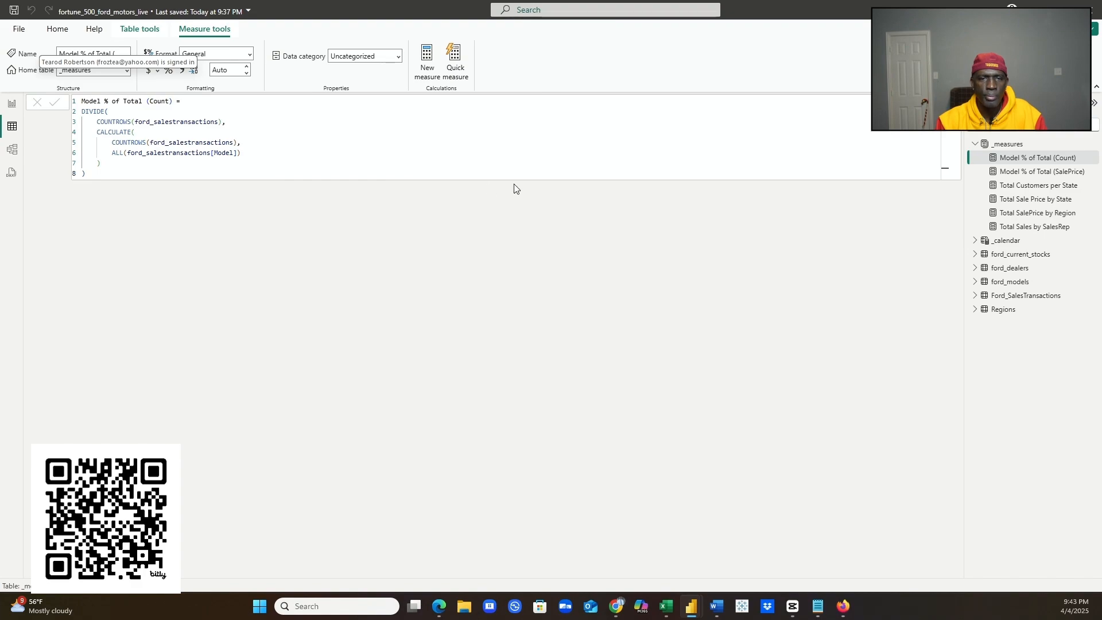
left_click(1002, 172)
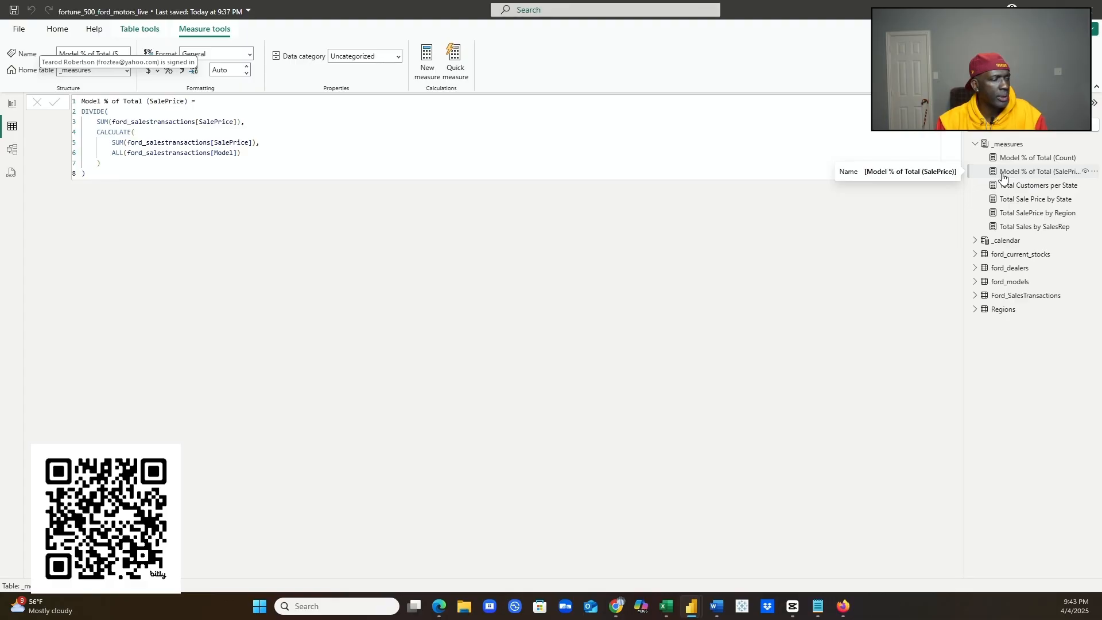
left_click(1007, 187)
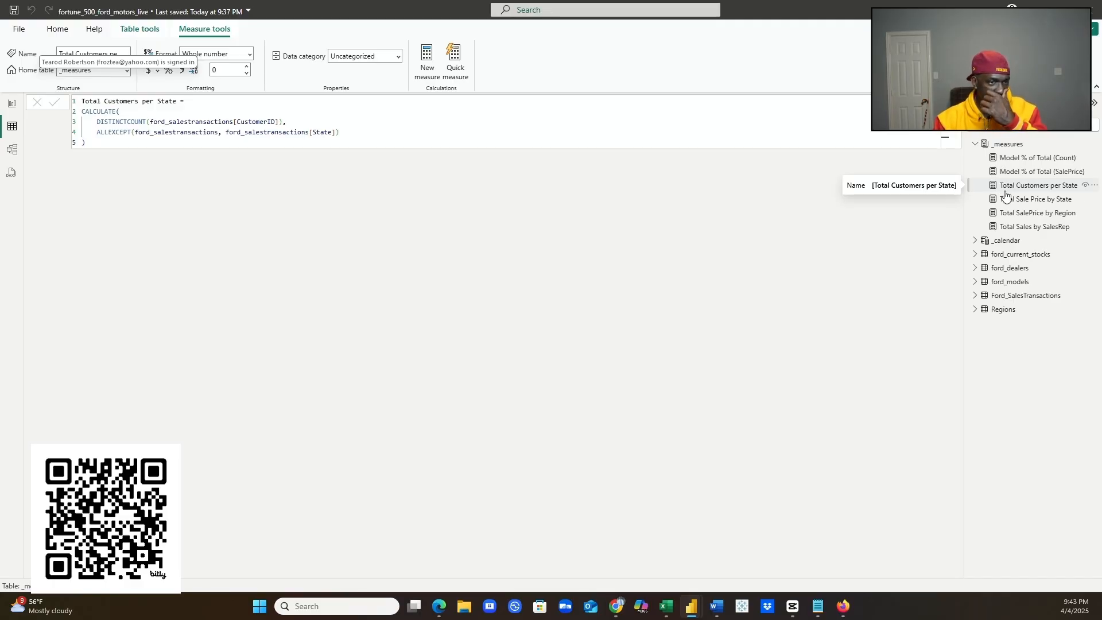
left_click(1017, 201)
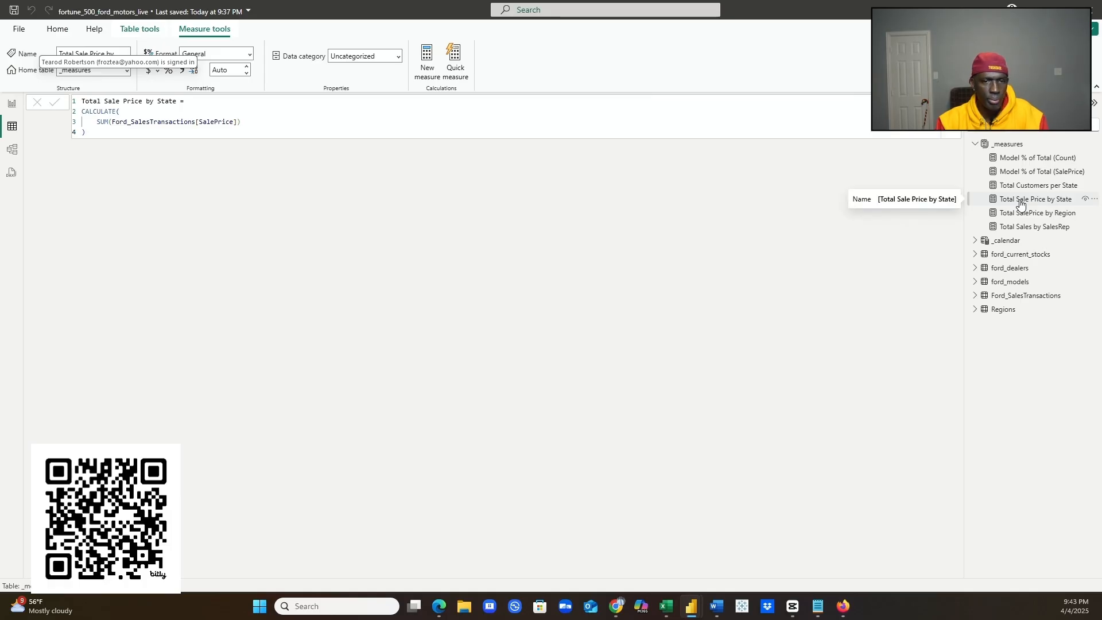
left_click(1015, 215)
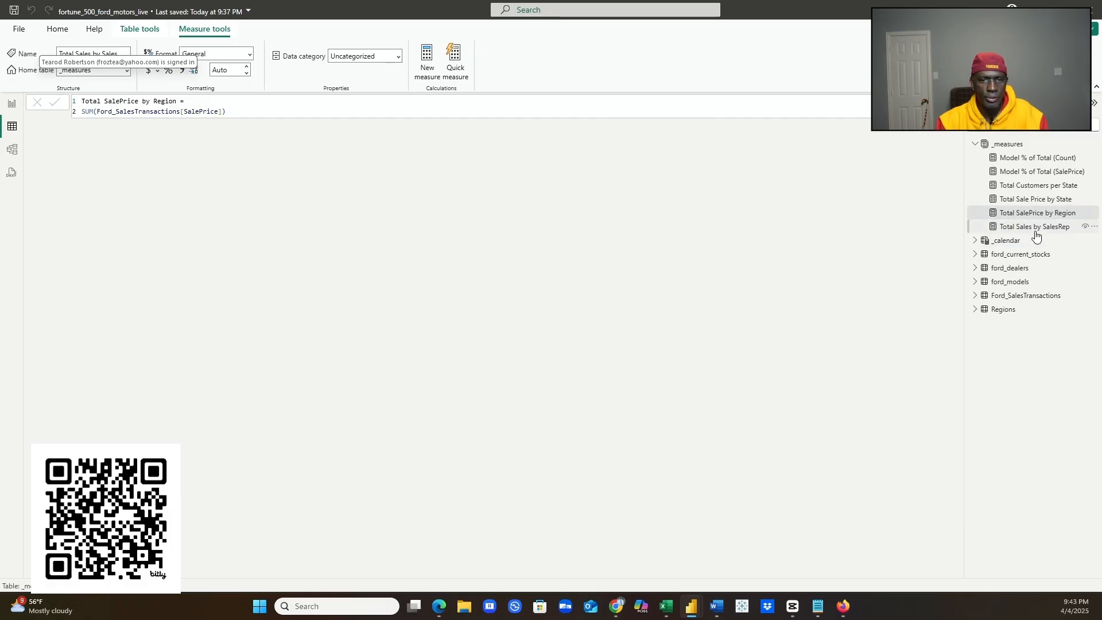
left_click(1033, 228)
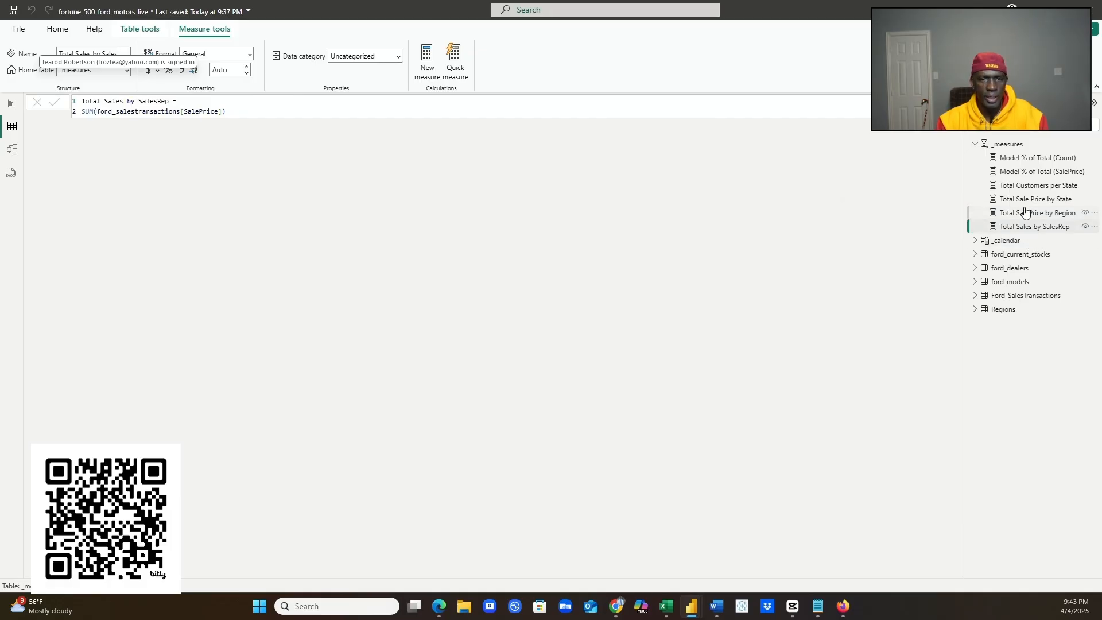
left_click(979, 147)
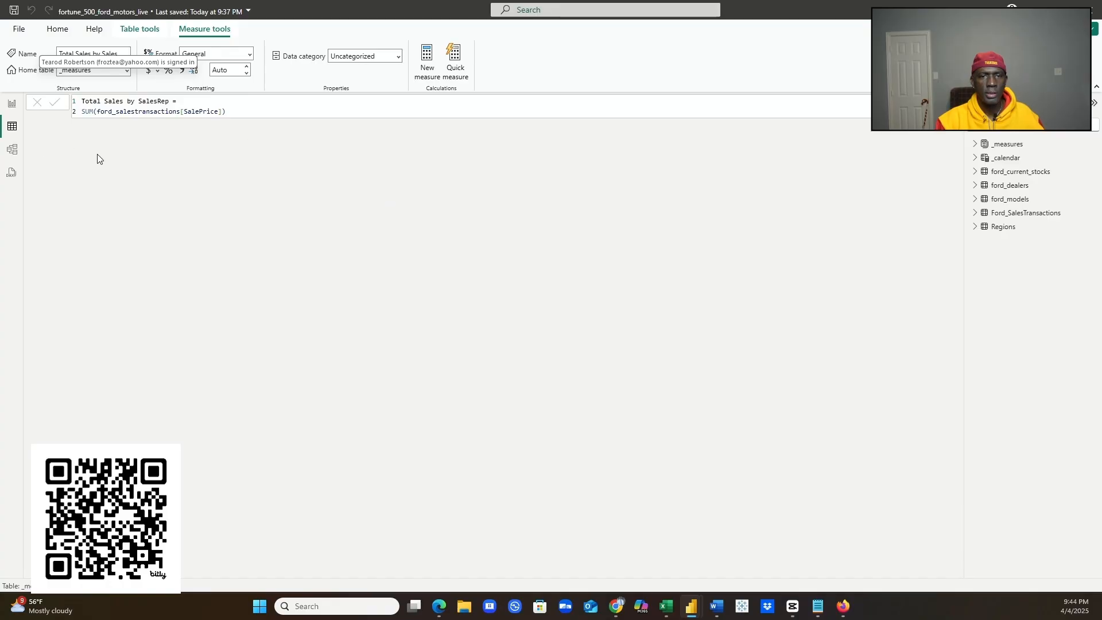
- Examine the data in the ford_current_stocks, ford_dealers, ford_models, Ford_SalesTransactions and Regions tables, returning to ford_current_stocks
left_click(1006, 176)
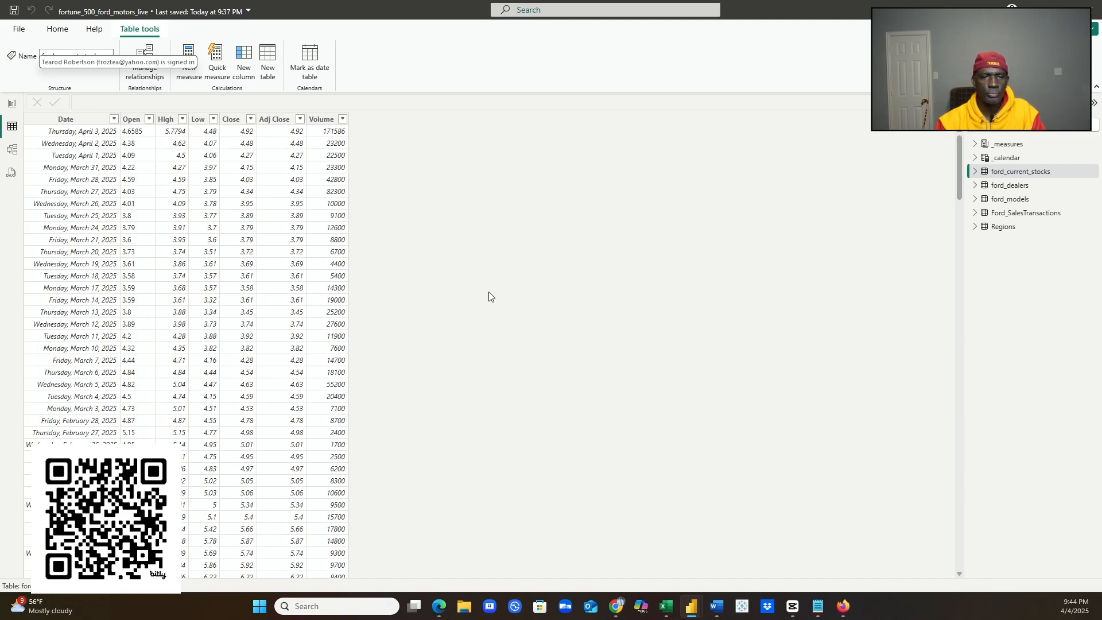
left_click(1009, 185)
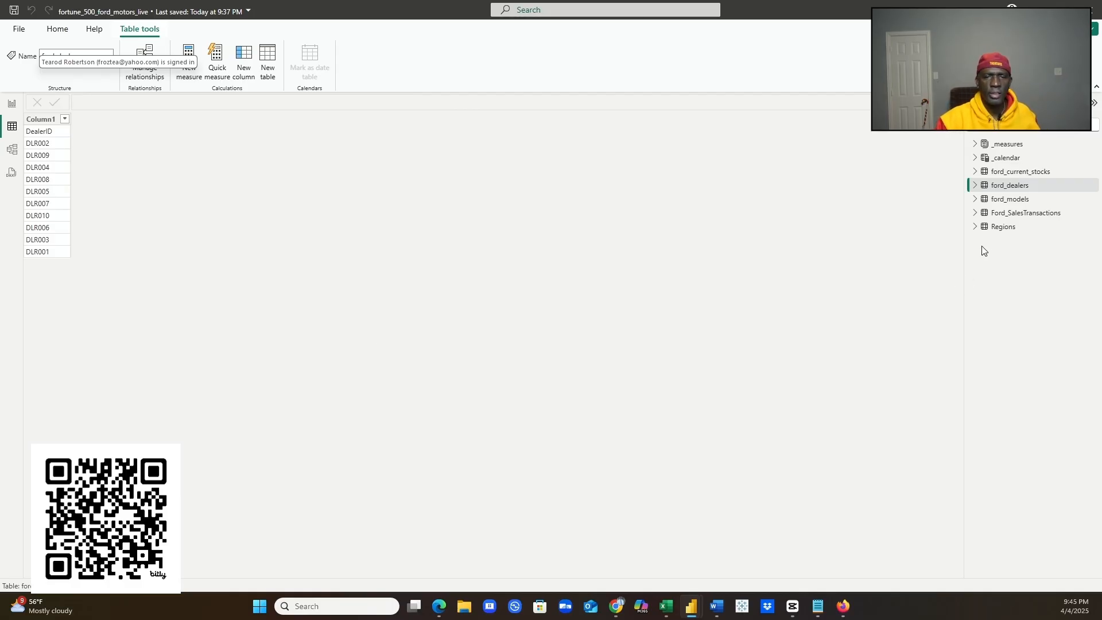
left_click(1009, 200)
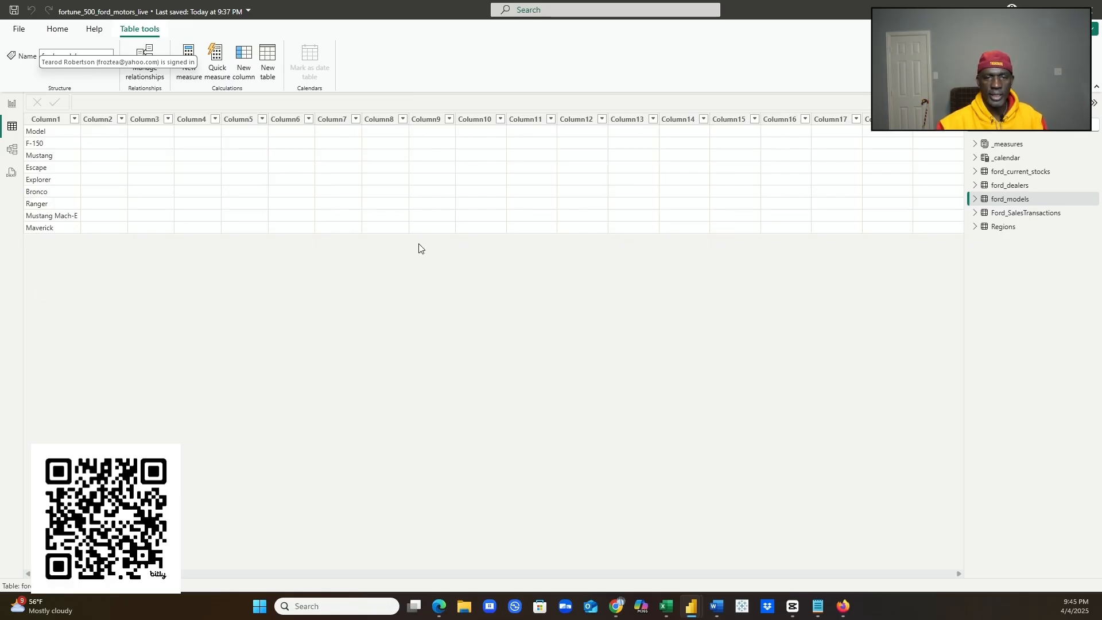
left_click(995, 213)
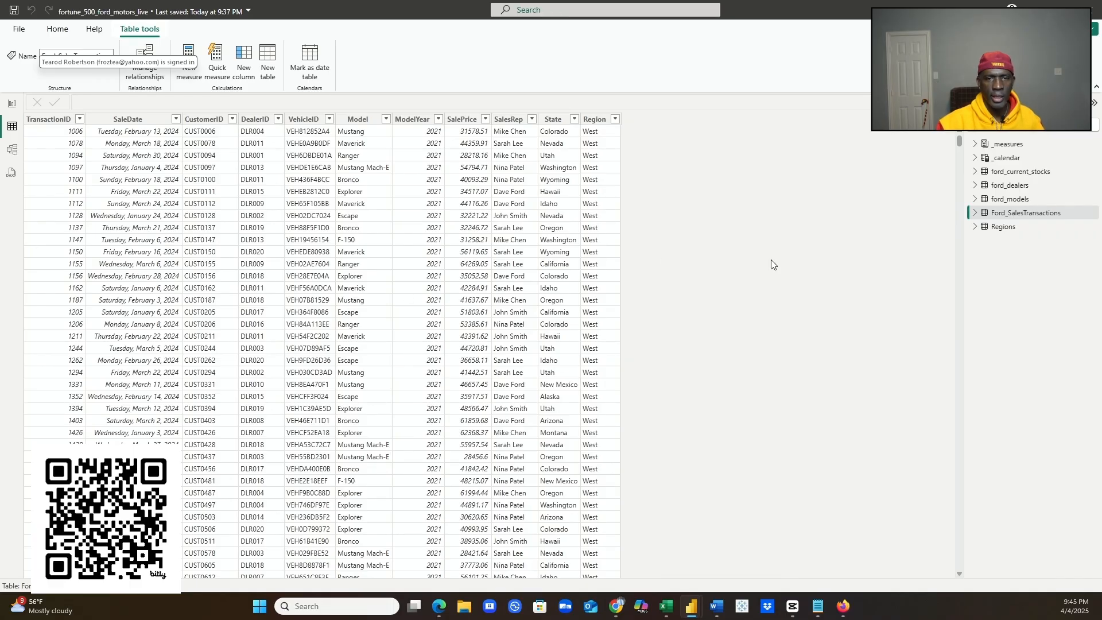
left_click(996, 230)
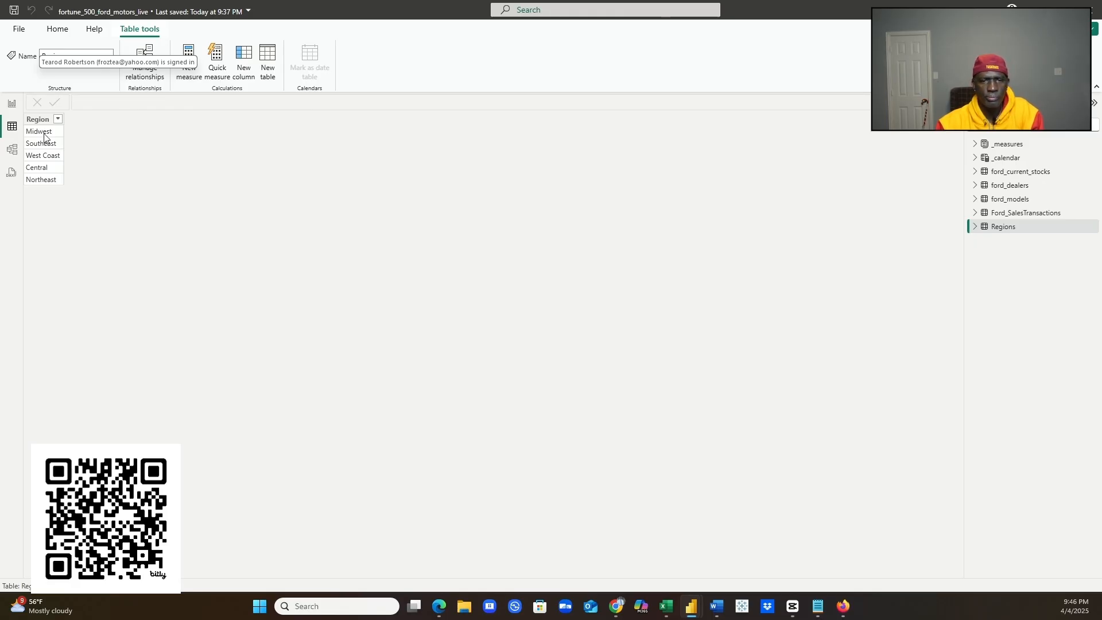
left_click(1021, 178)
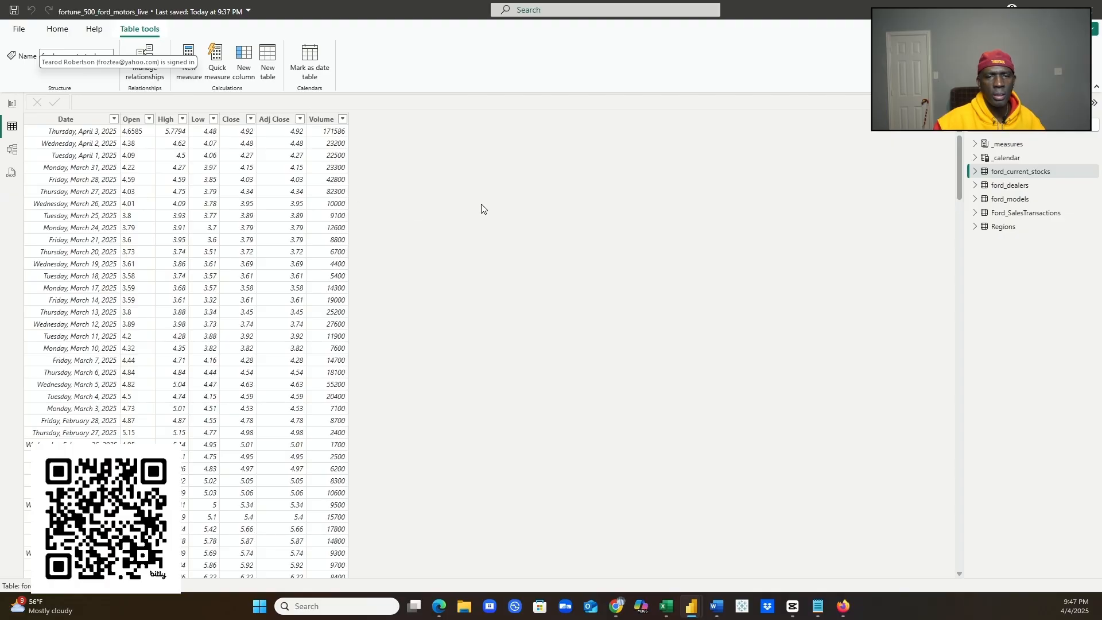
- Open the ford_dealers table in a maximized Power Query Editor and show its Transform commands
left_click(989, 188)
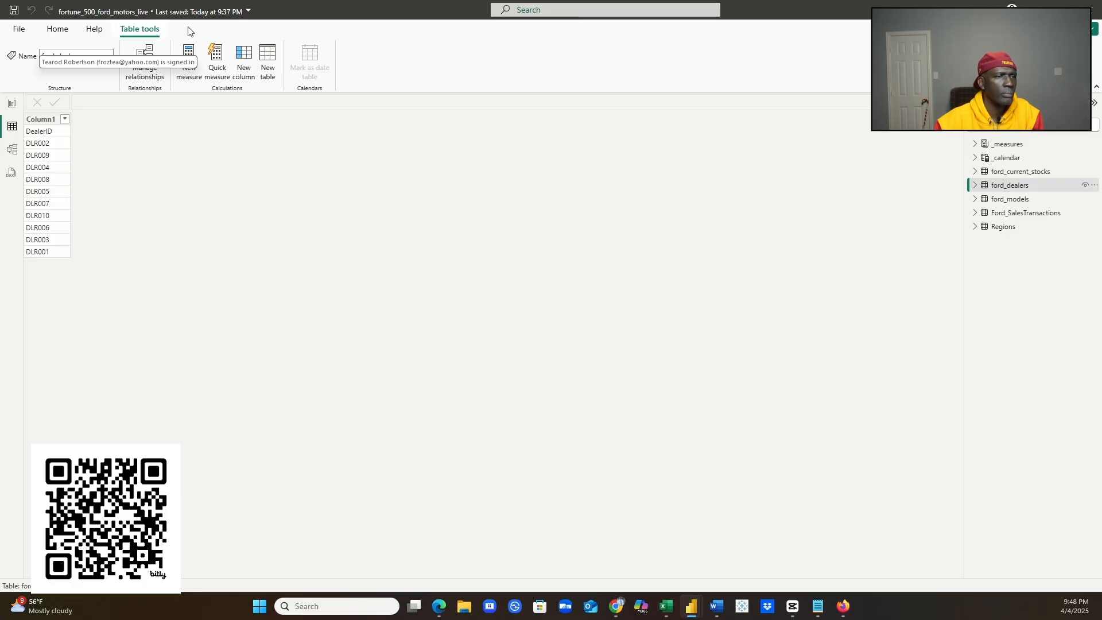
left_click(64, 33)
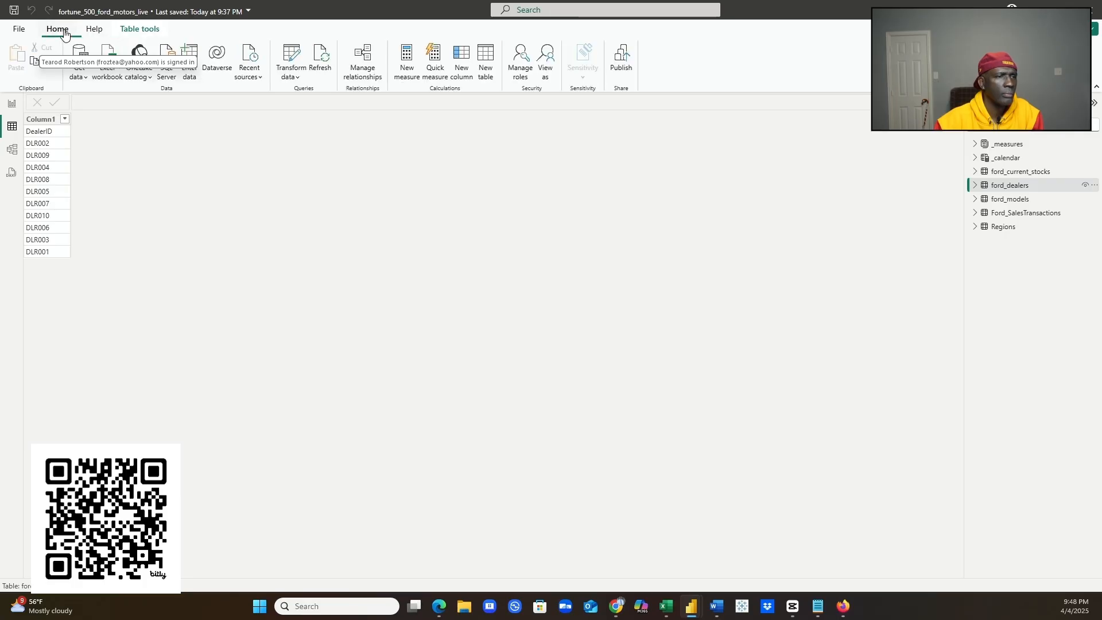
left_click(294, 86)
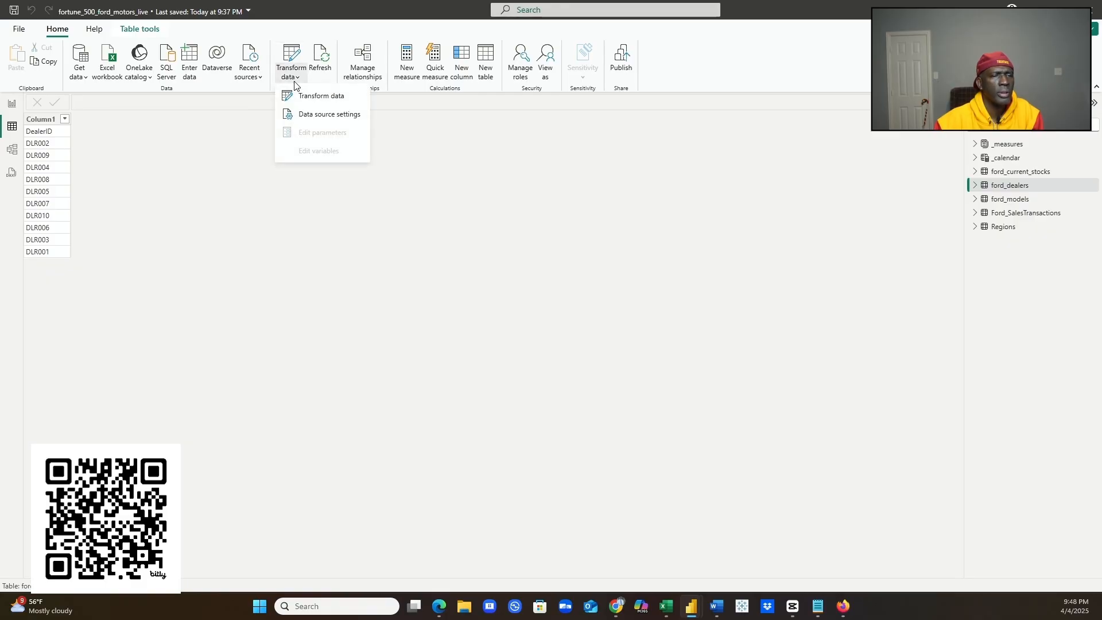
left_click(313, 102)
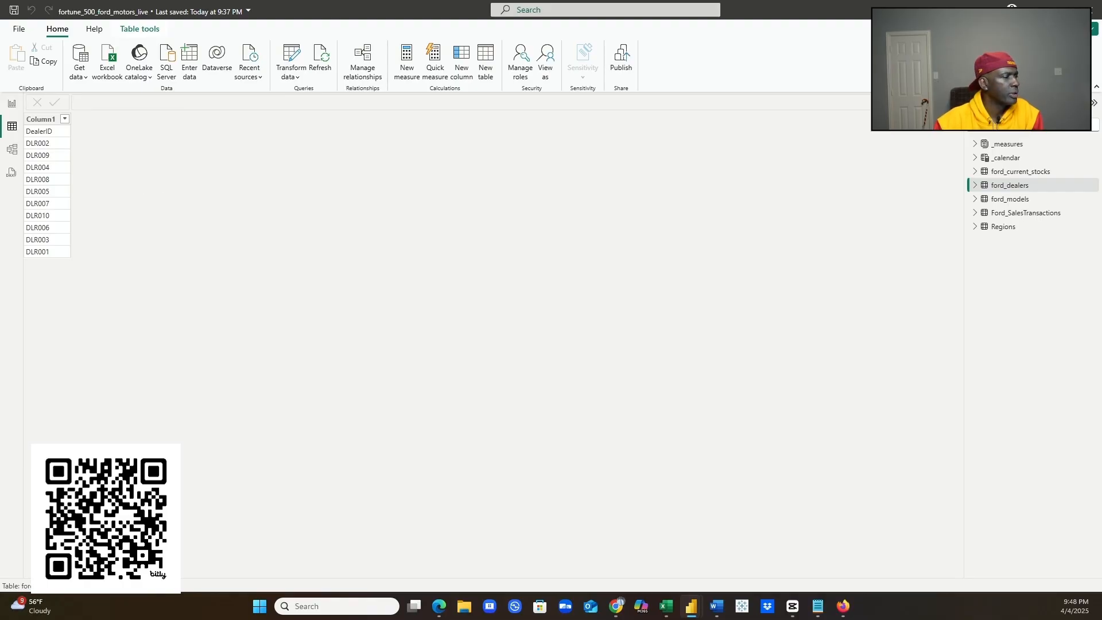
left_click_drag(0, 28, 415, 154)
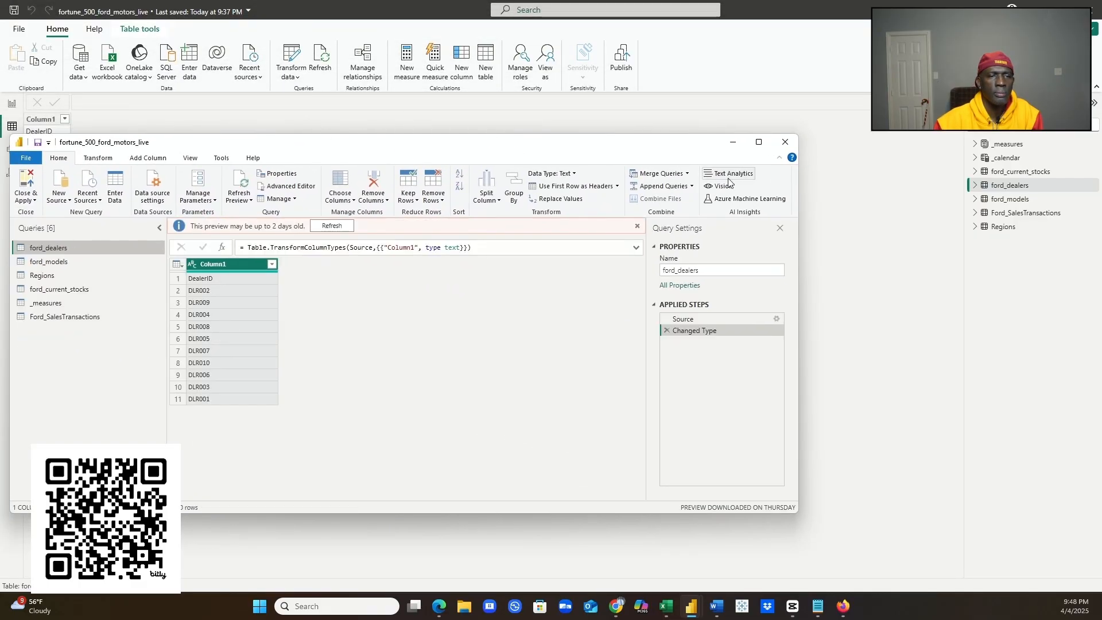
left_click(760, 144)
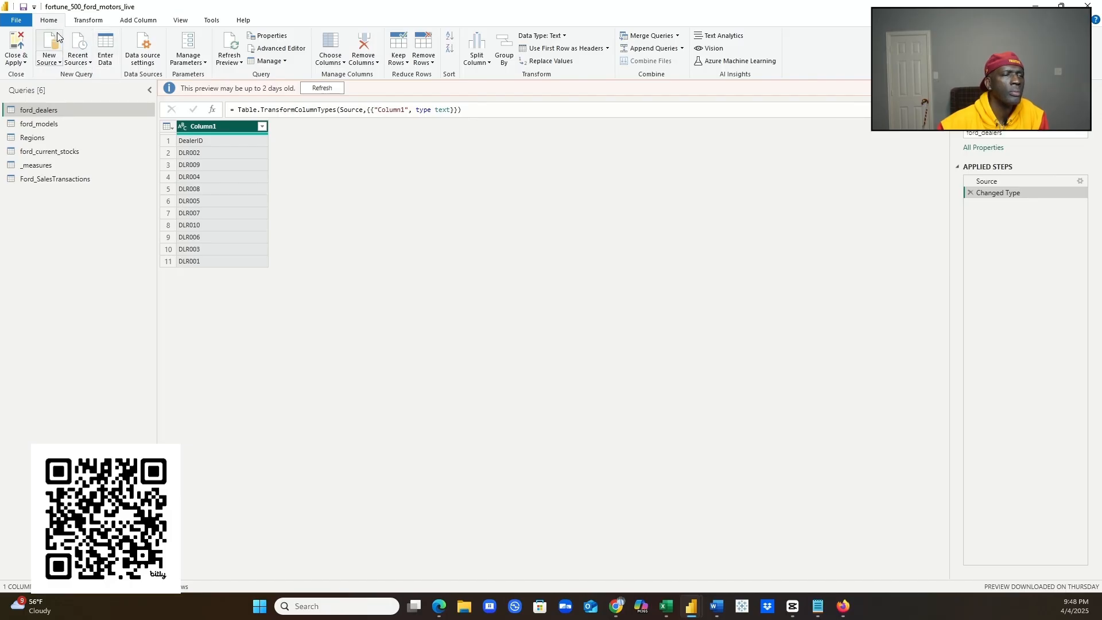
left_click(87, 21)
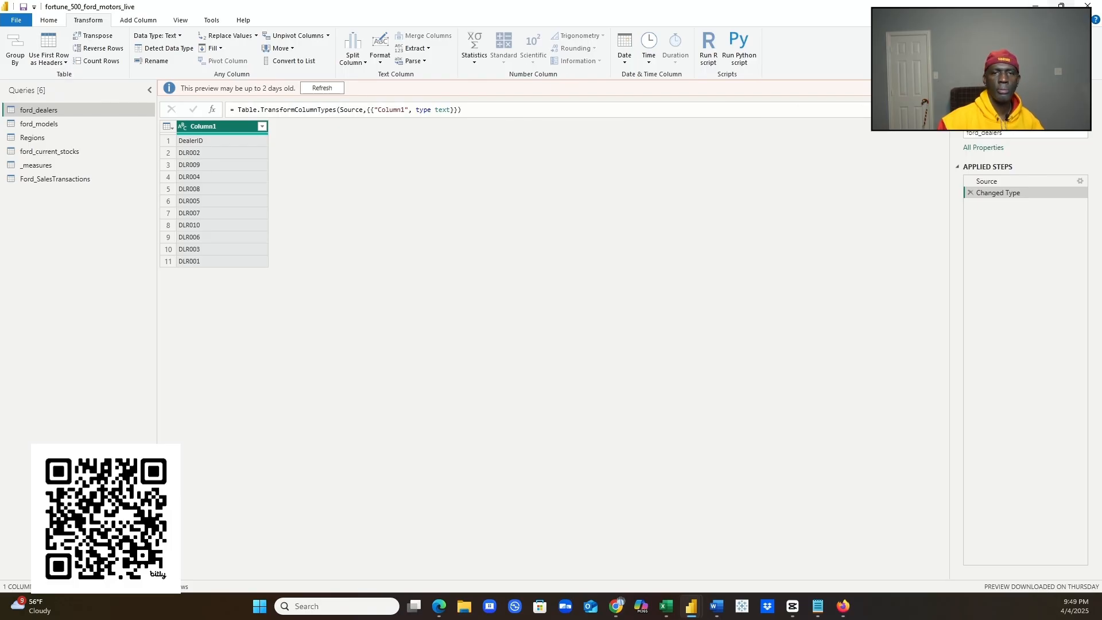
- Restore the Power Query Editor to a smaller window and reposition it over the main report window
left_click(1061, 7)
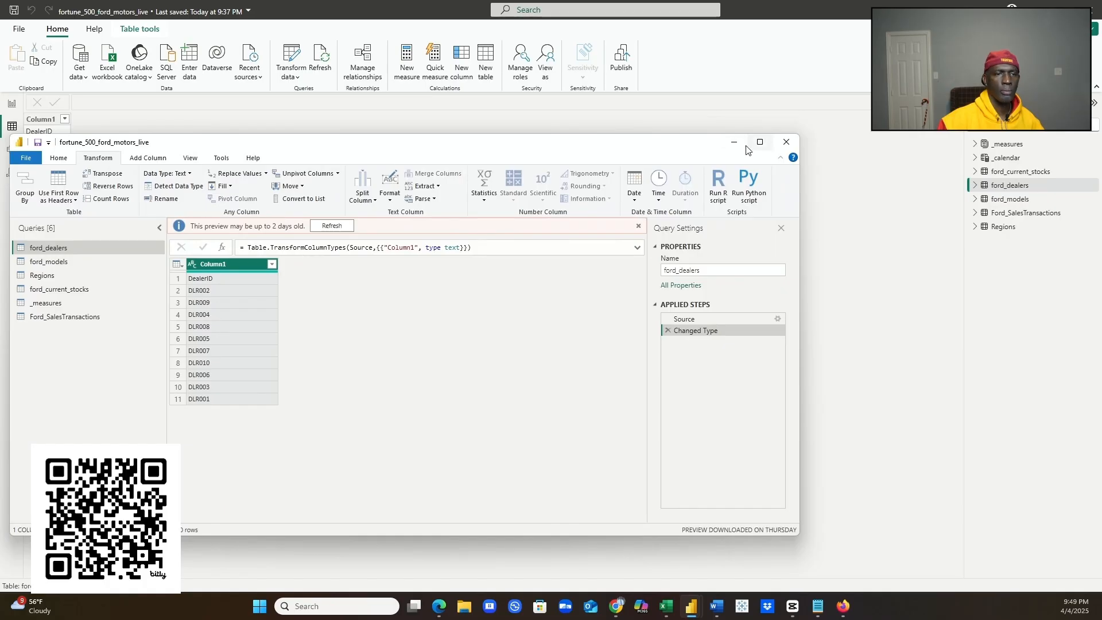
left_click_drag(668, 149, 0, 189)
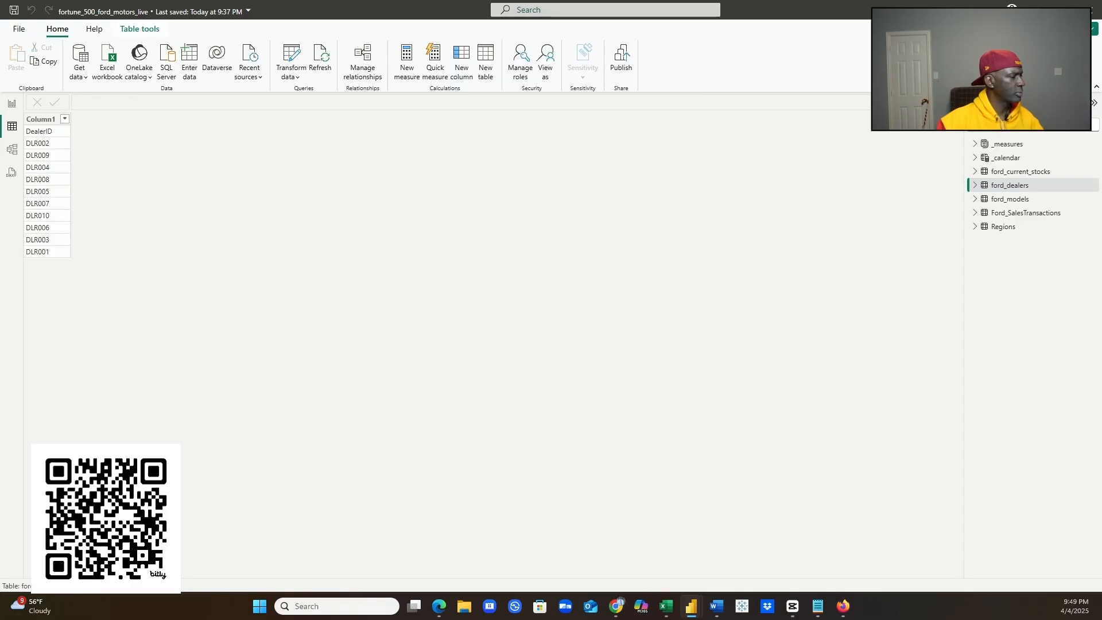
left_click_drag(0, 75, 315, 91)
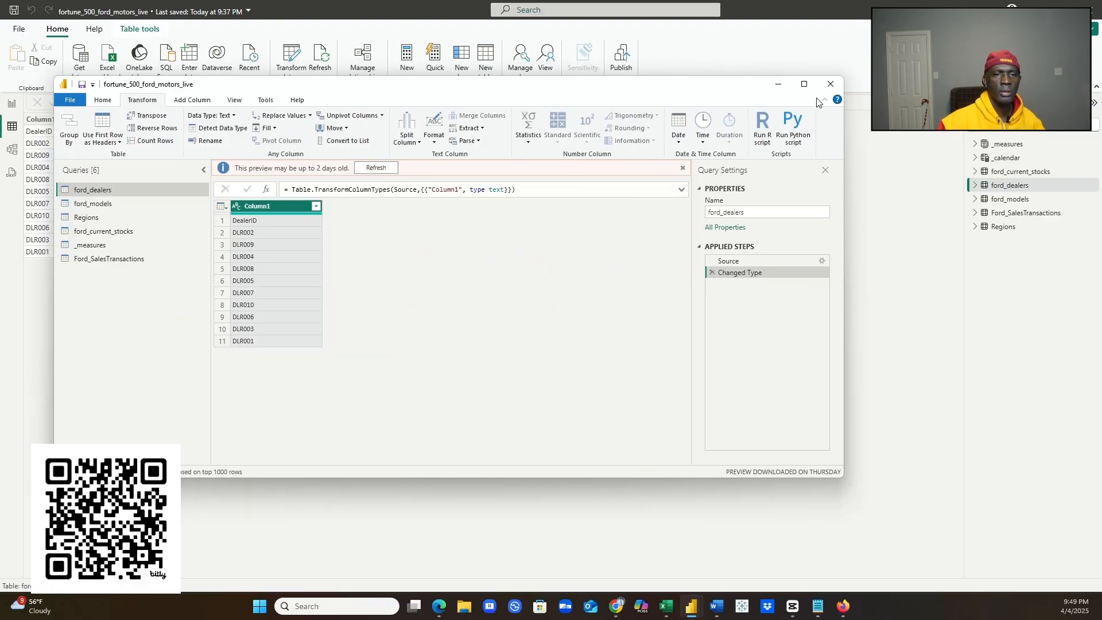
- Promote the first row to column headers in both the ford_dealers and ford_models queries, with the Power Query Editor maximized
left_click(805, 85)
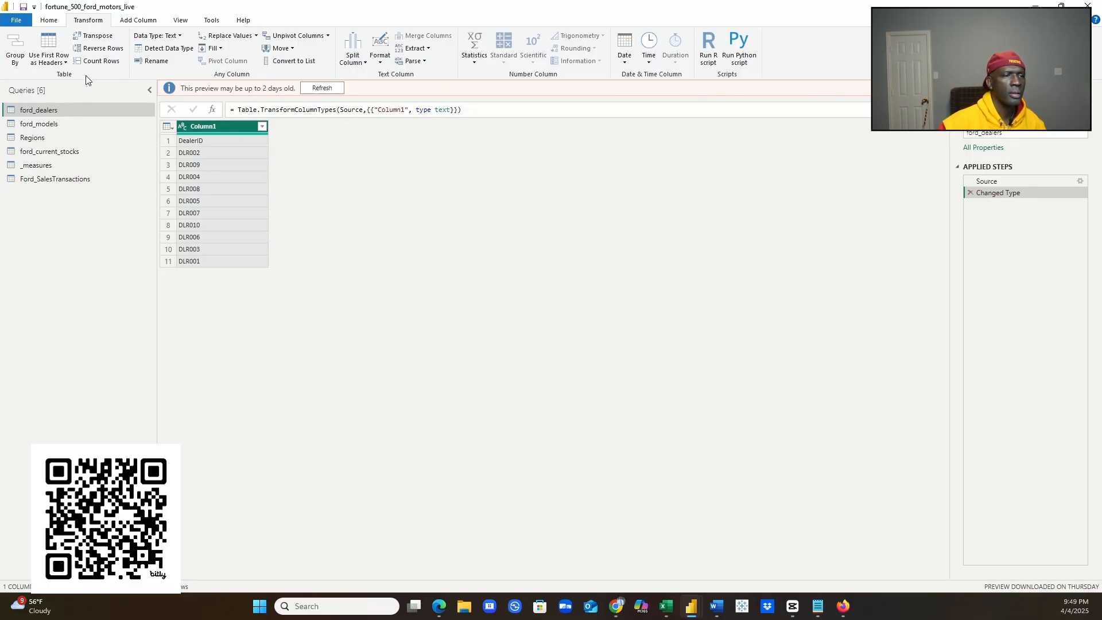
left_click(51, 44)
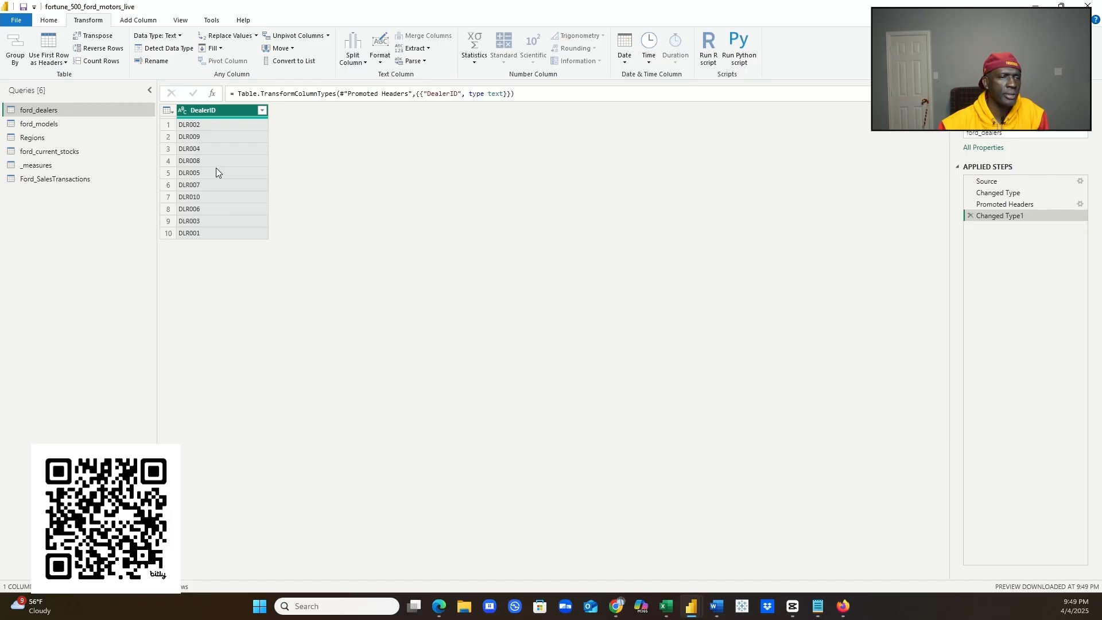
left_click(41, 125)
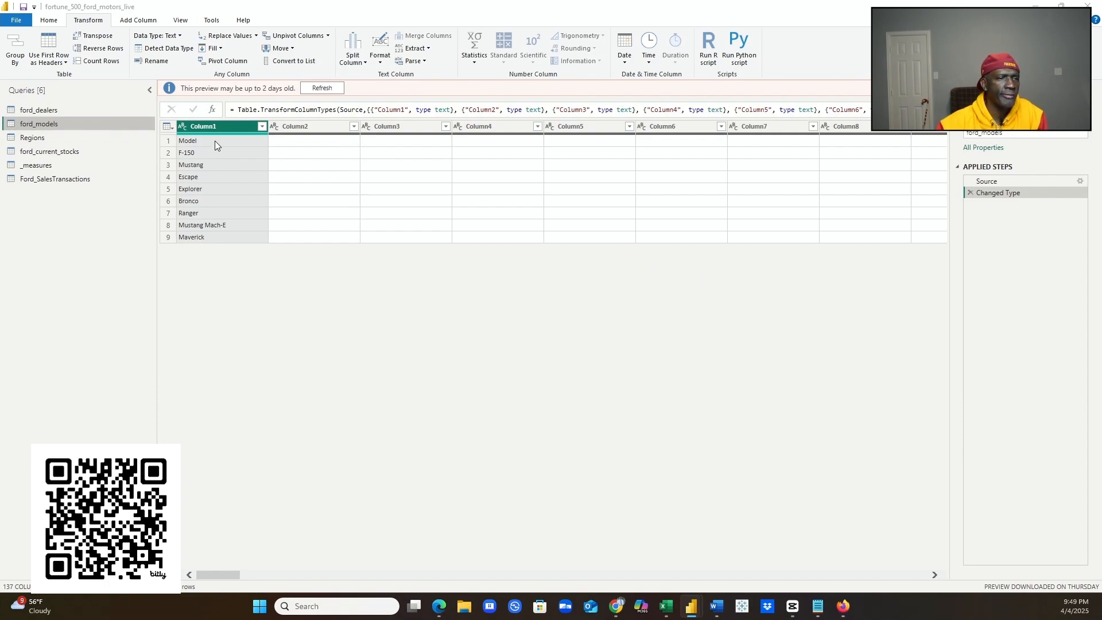
mouse_move(216, 132)
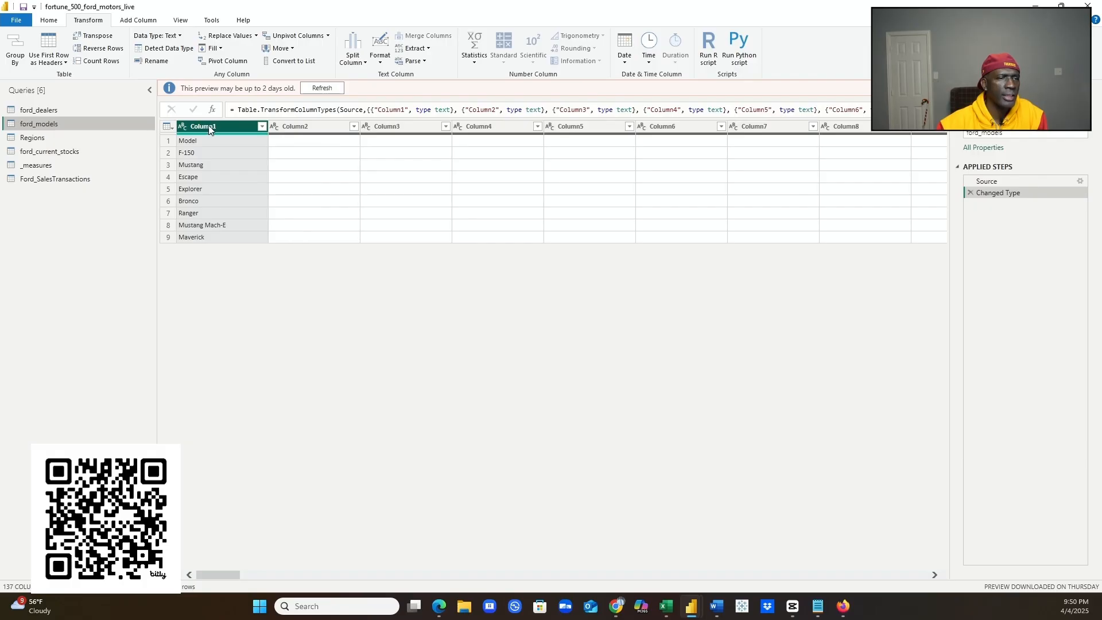
left_click(43, 44)
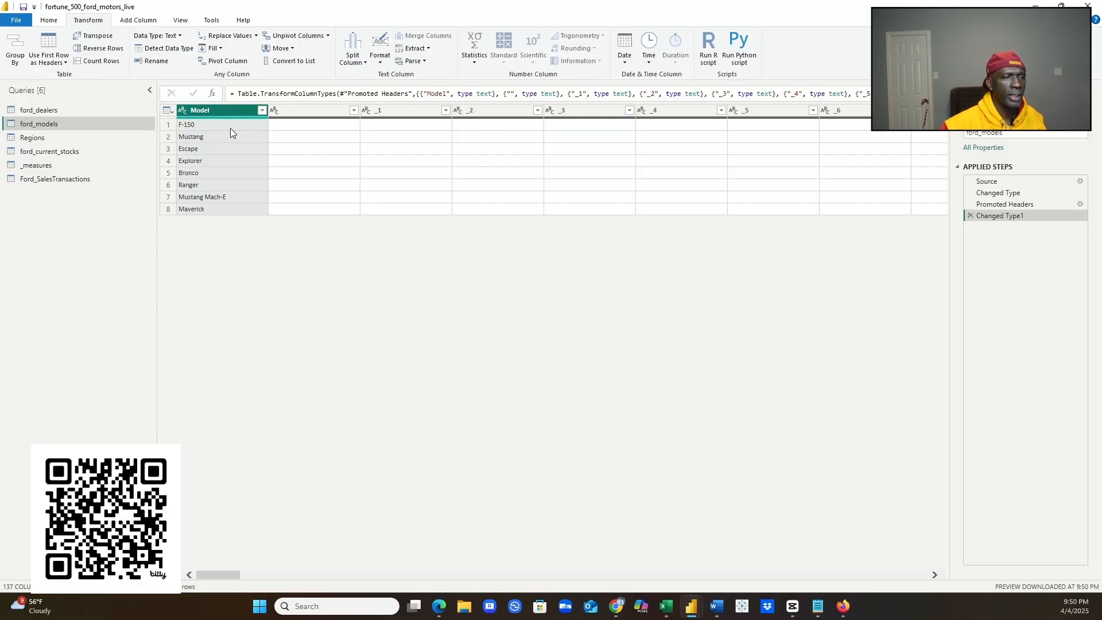
- Examine the column headers and data of the Regions, ford_current_stocks and Ford_SalesTransactions queries
left_click(35, 138)
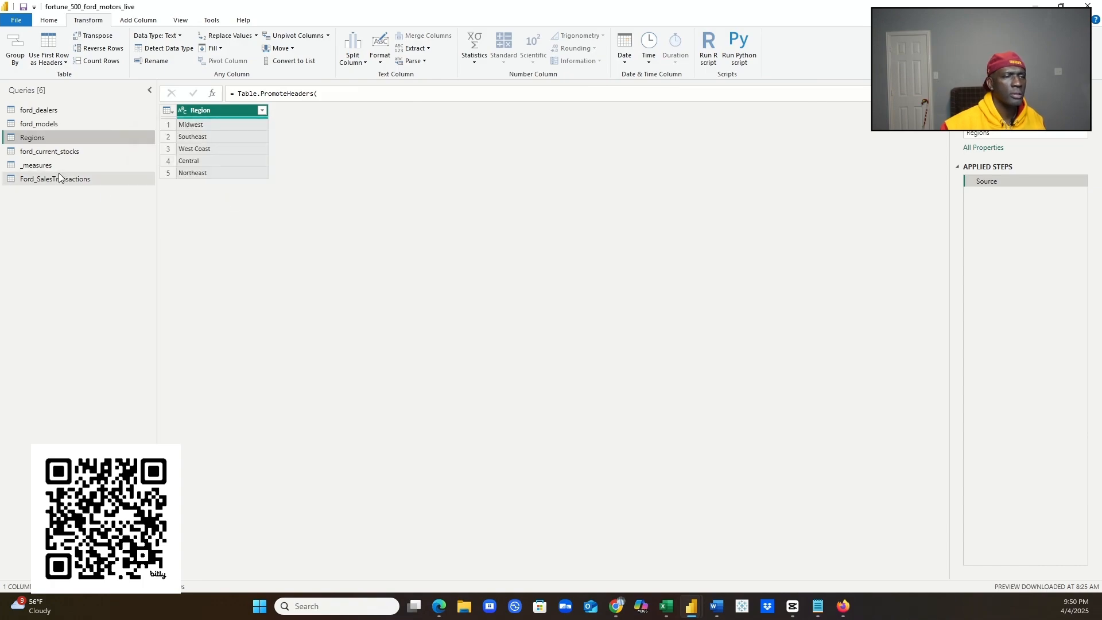
left_click(48, 151)
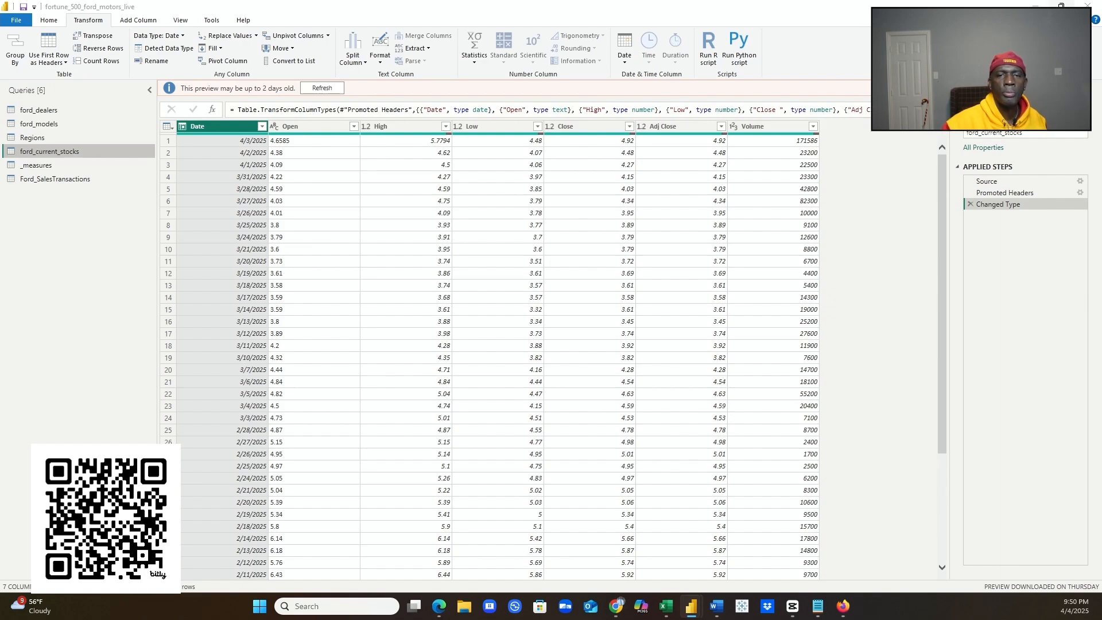
left_click(1062, 5)
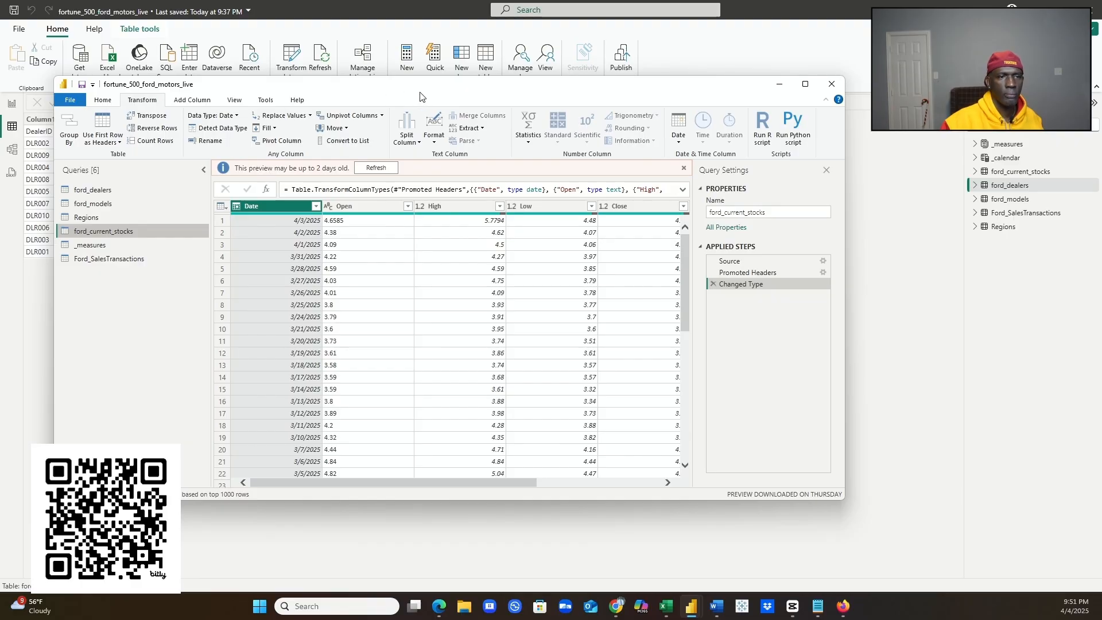
left_click_drag(444, 78, 583, 83)
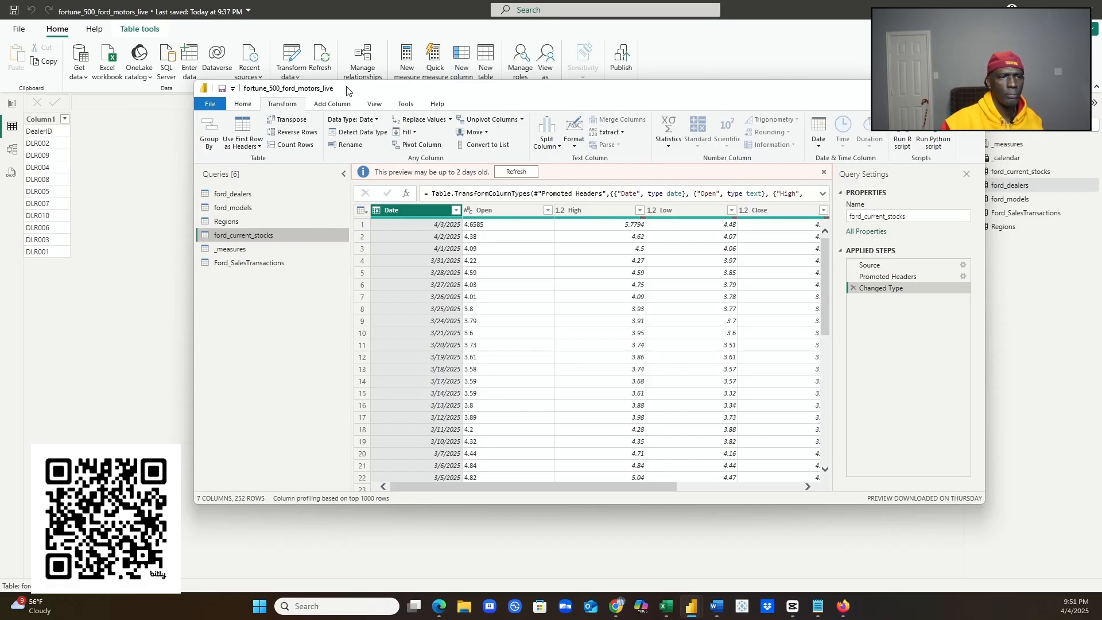
left_click_drag(348, 88, 0, 129)
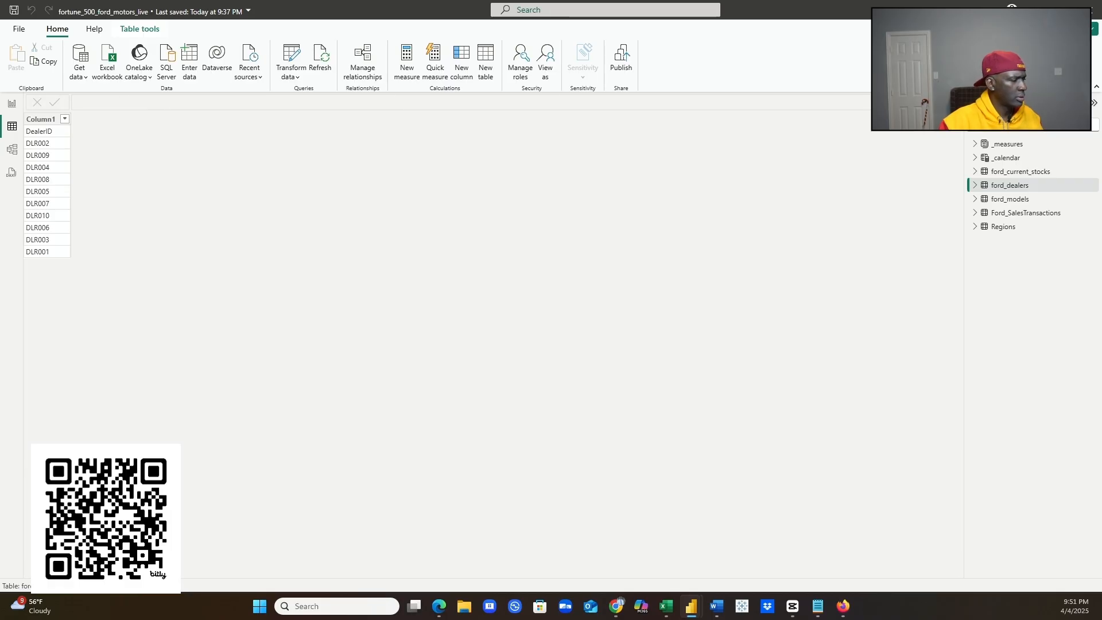
left_click_drag(0, 94, 343, 110)
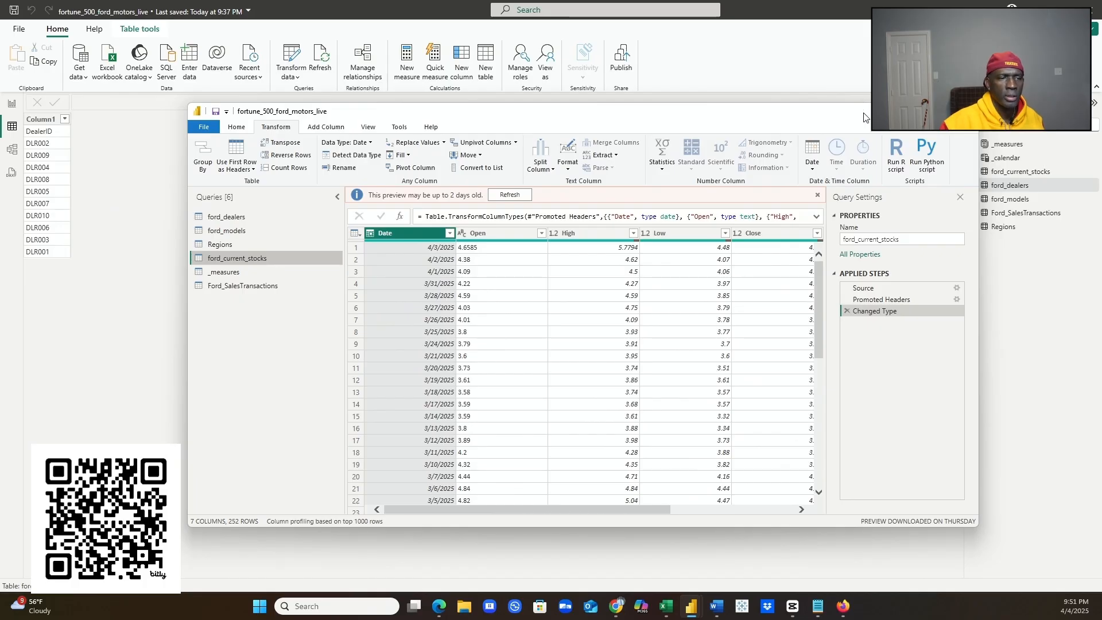
left_click(240, 286)
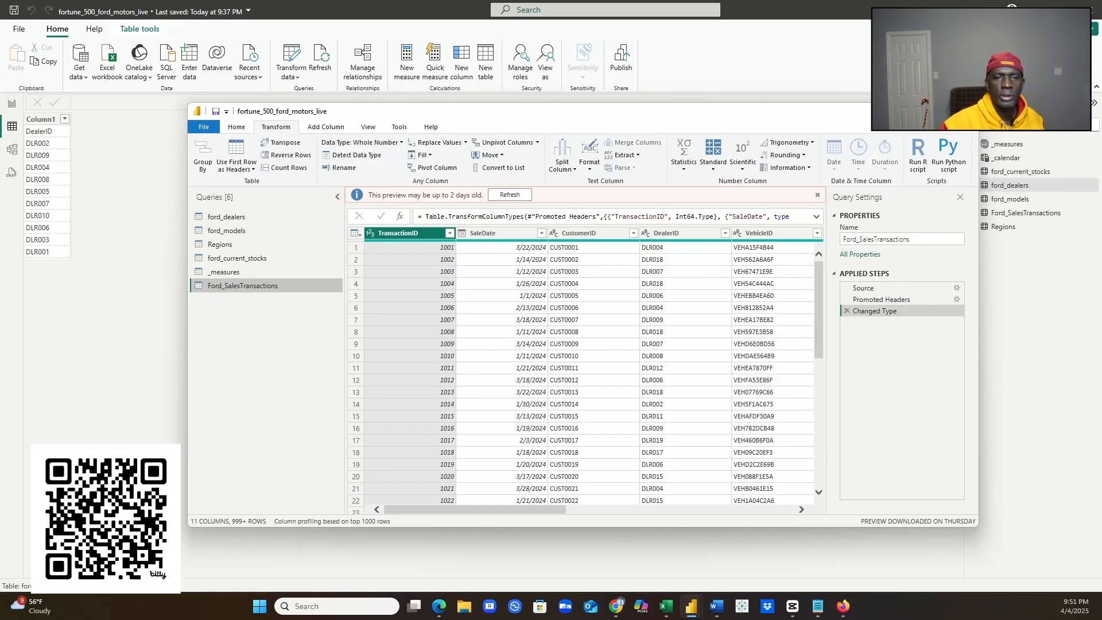
left_click(939, 111)
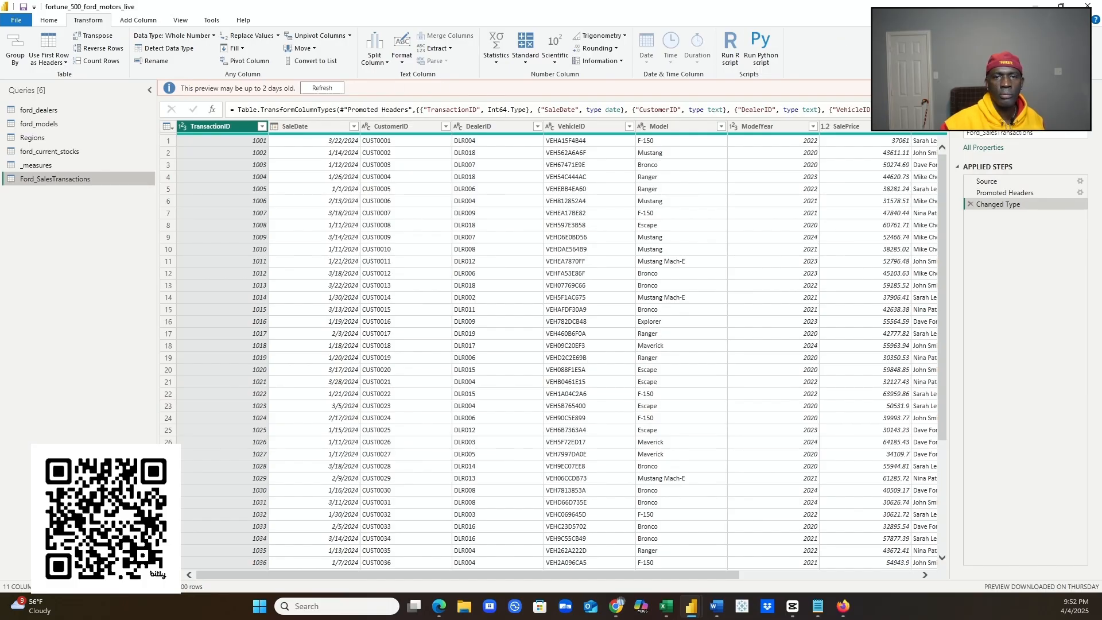
left_click(1061, 5)
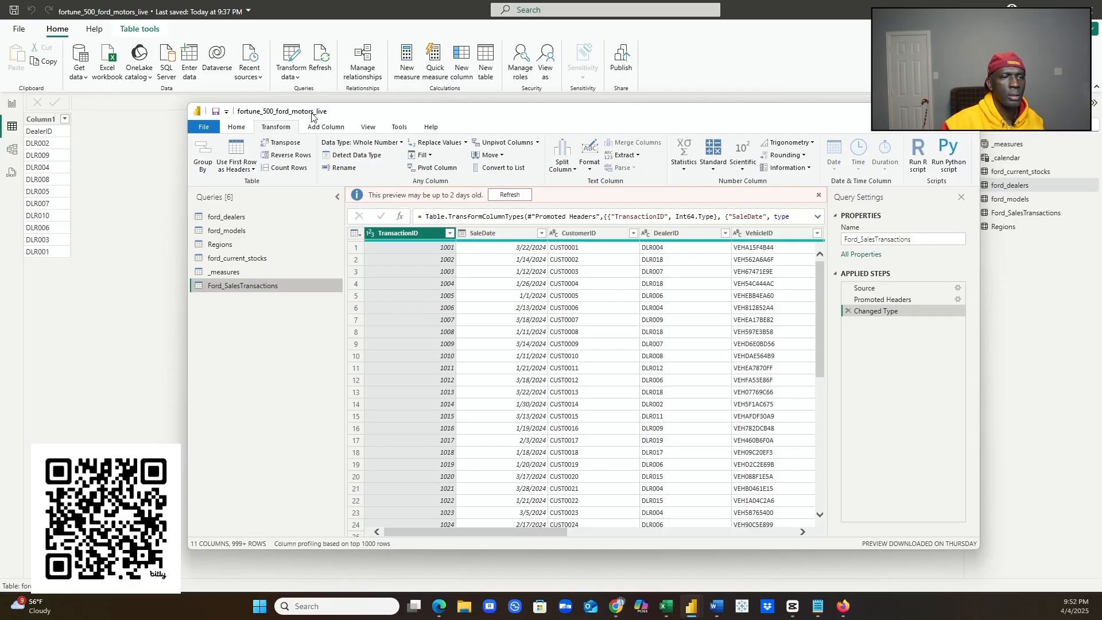
left_click_drag(326, 111, 0, 136)
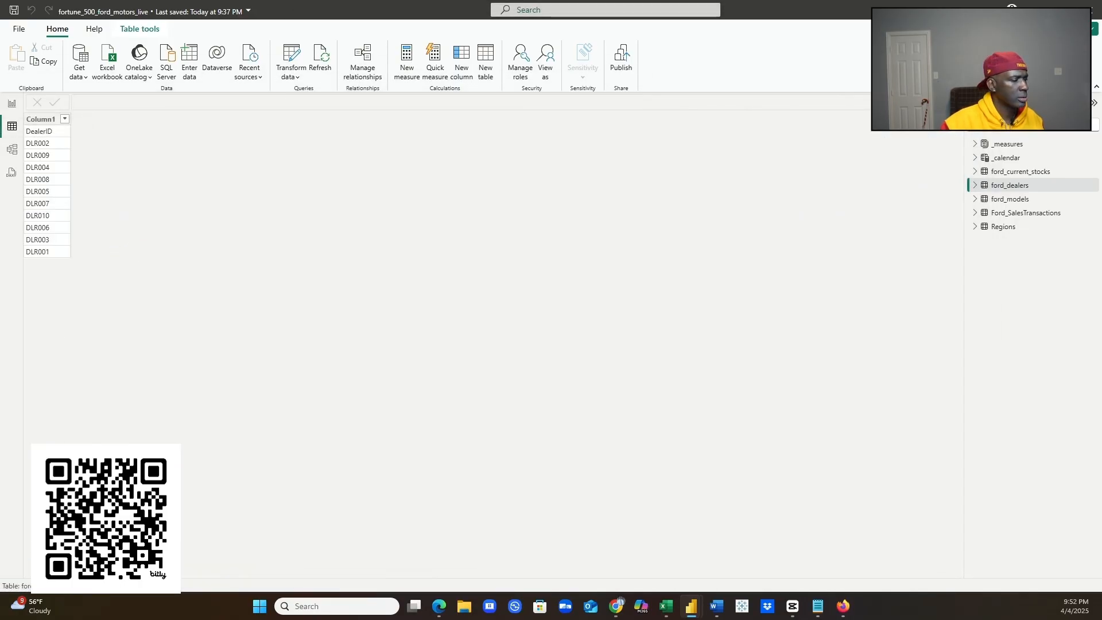
left_click_drag(0, 70, 241, 96)
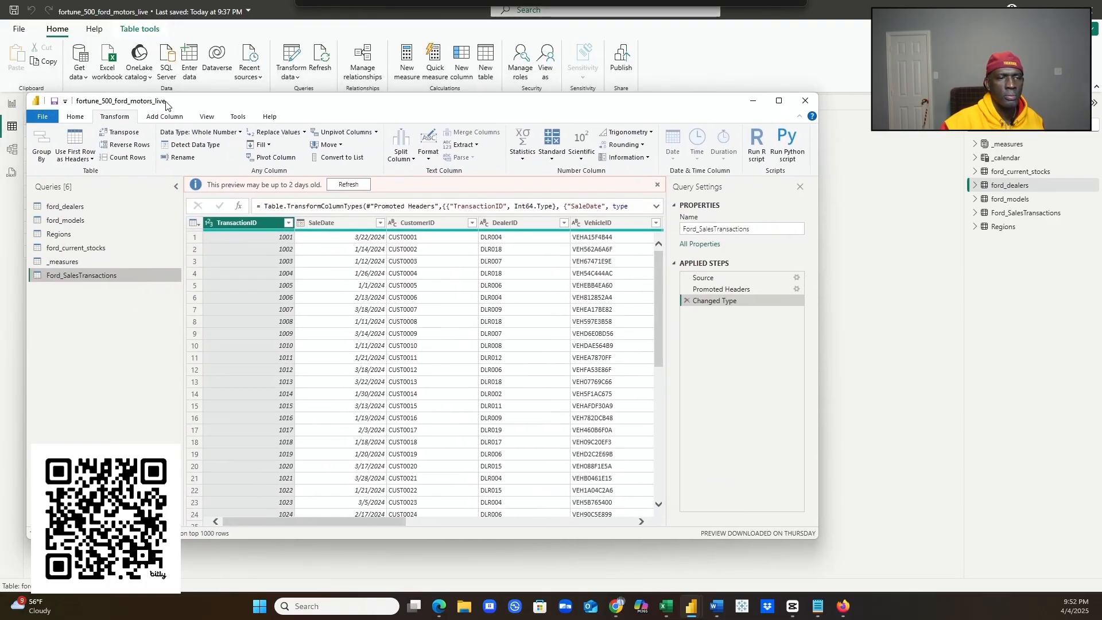
- Apply the pending query changes to the data model from the Power Query Editor
left_click(779, 101)
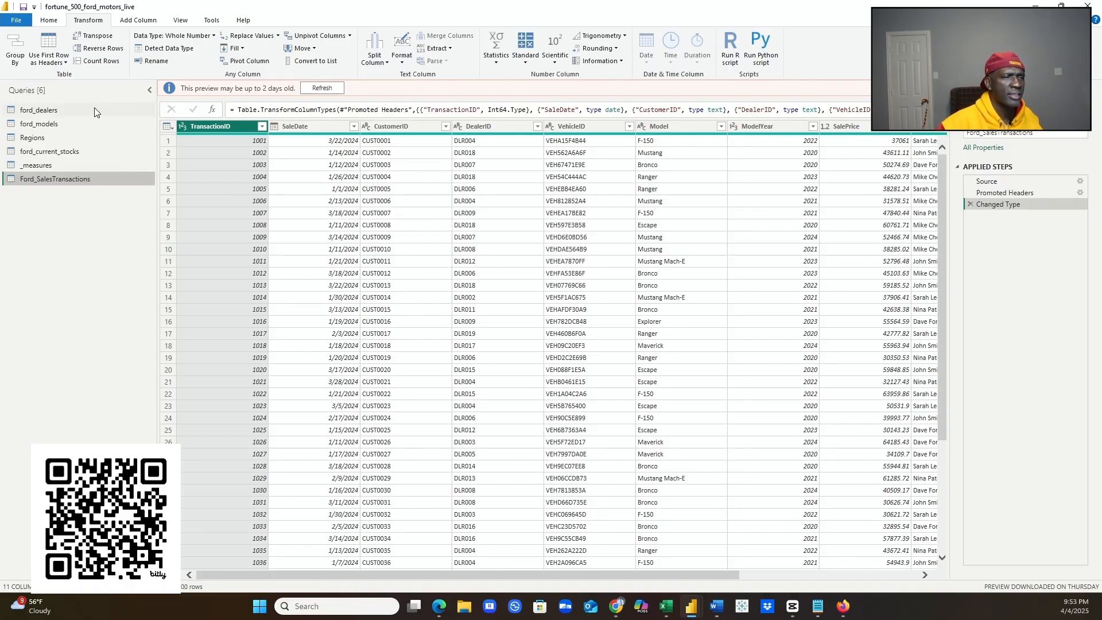
left_click(49, 21)
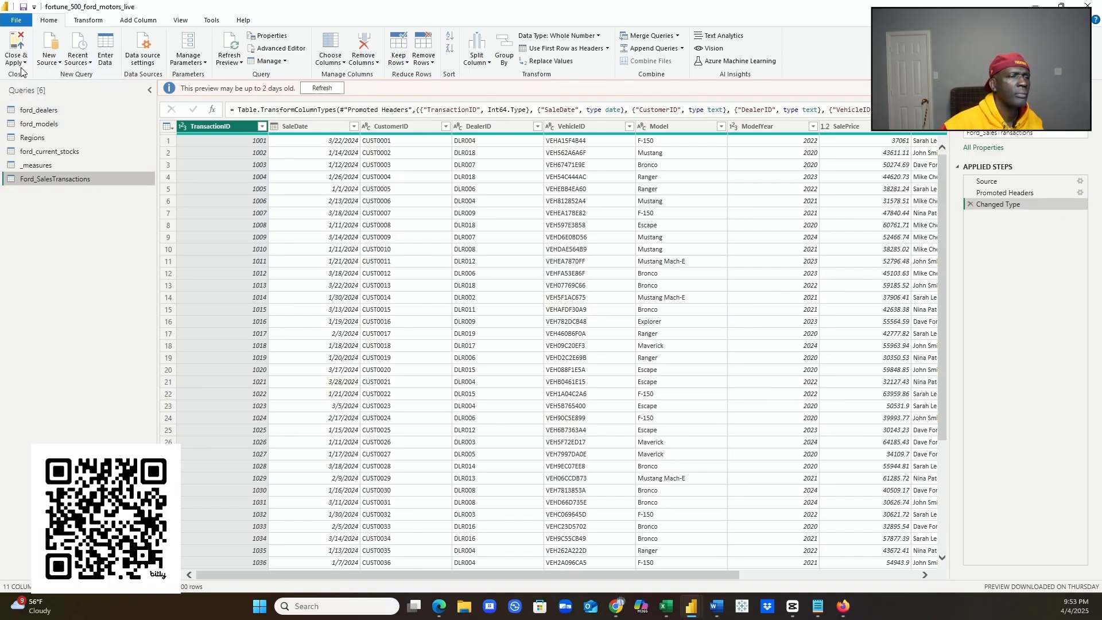
left_click_drag(276, 12, 0, 34)
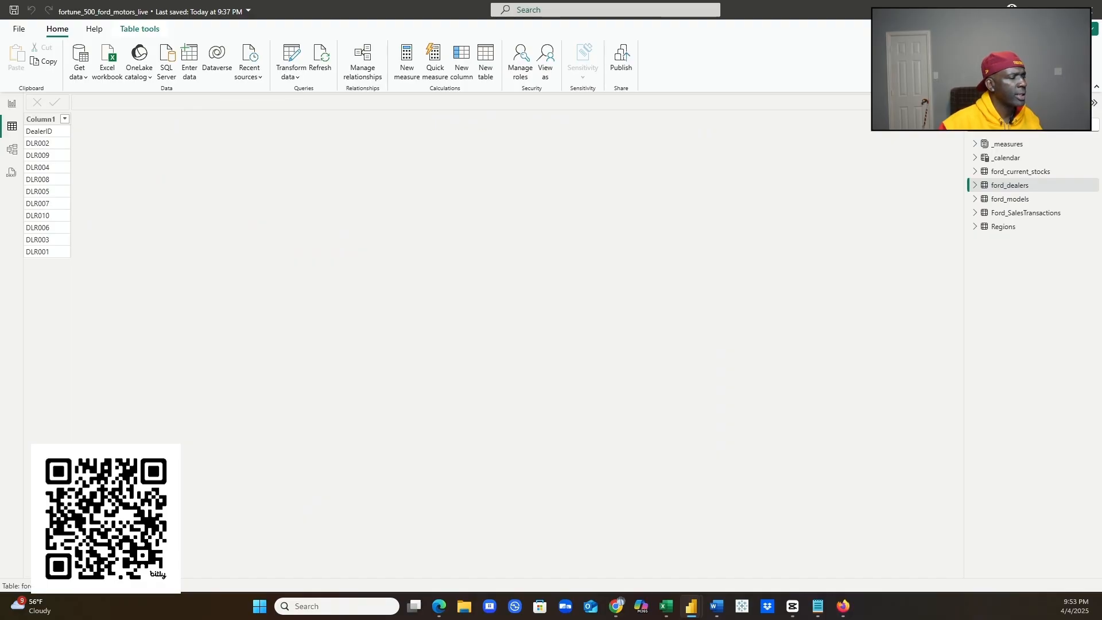
left_click_drag(0, 34, 481, 106)
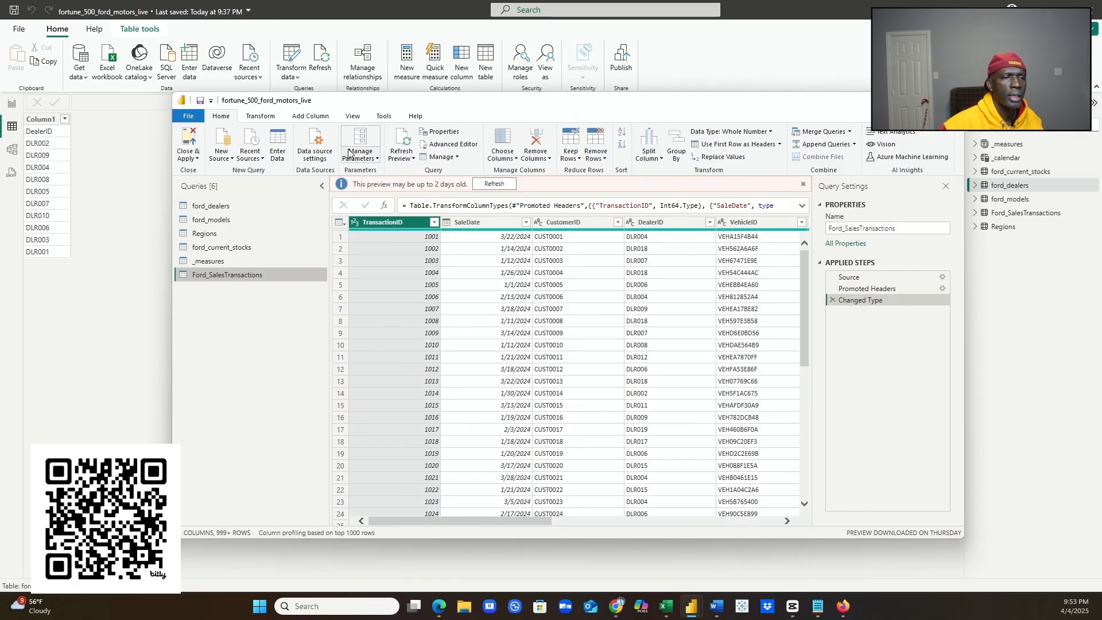
left_click(197, 160)
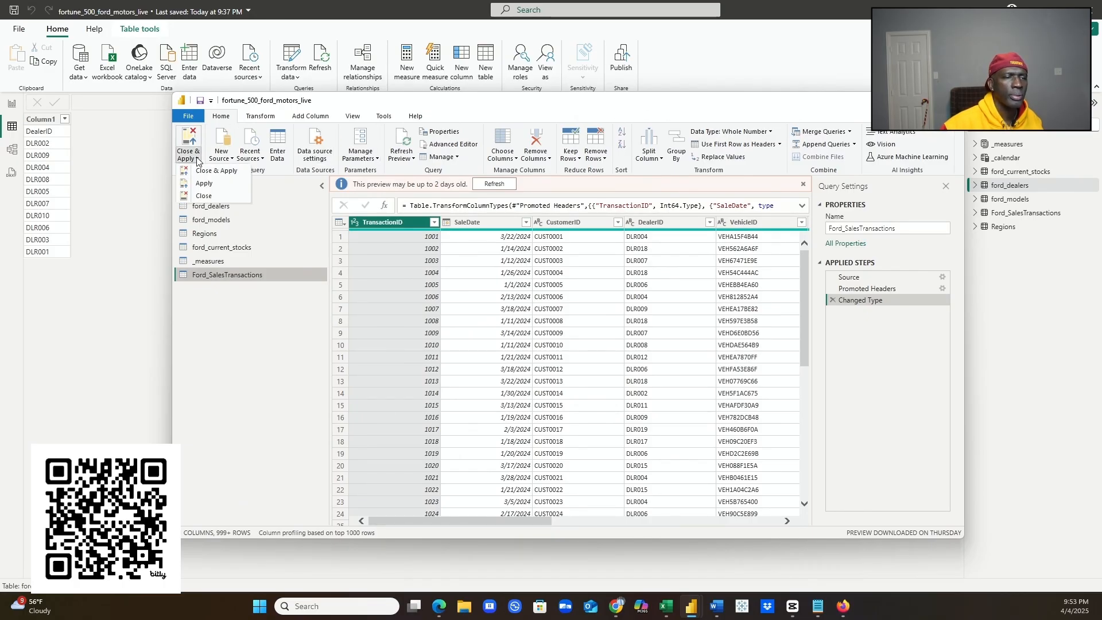
left_click(221, 181)
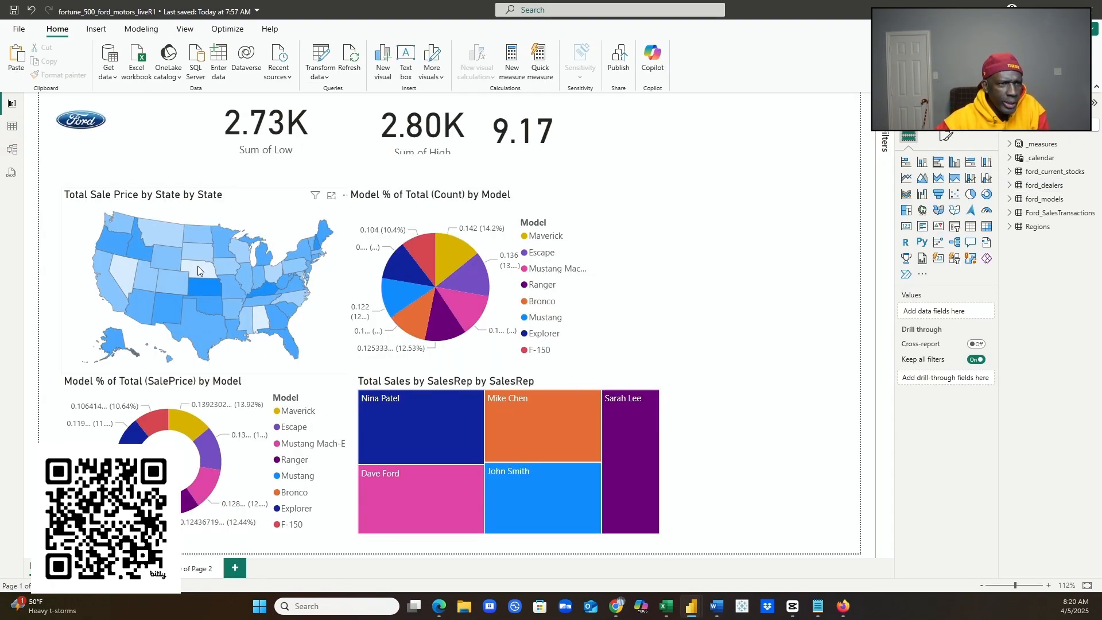
- Inspect the fields behind the state map, the model pie and donut charts, and the Low, High and Open cards, then clear the selection
left_click(232, 205)
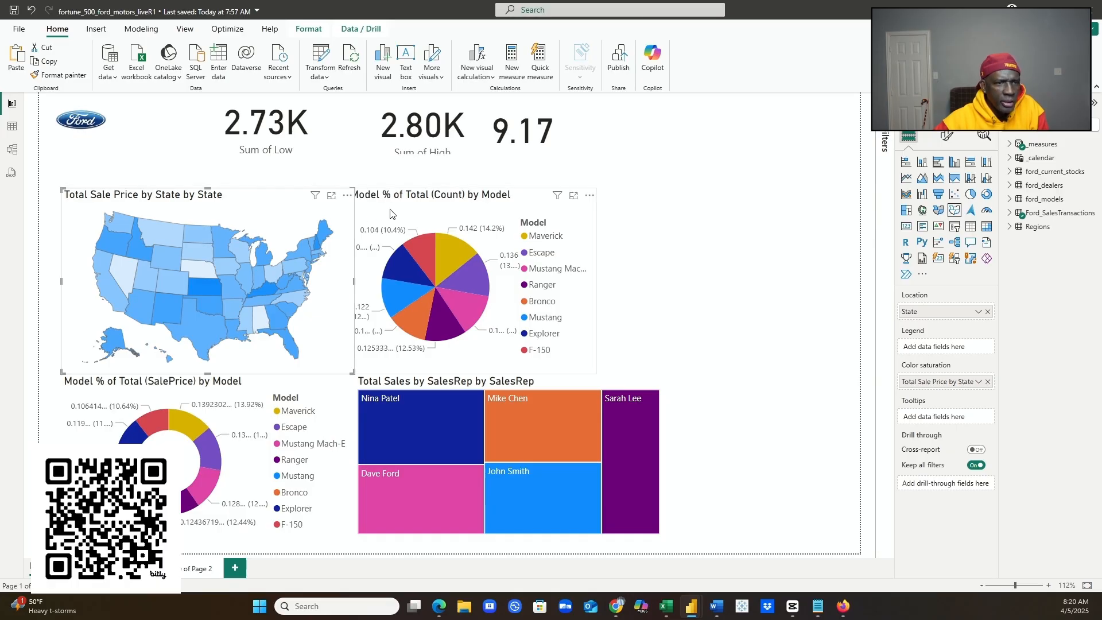
left_click(417, 210)
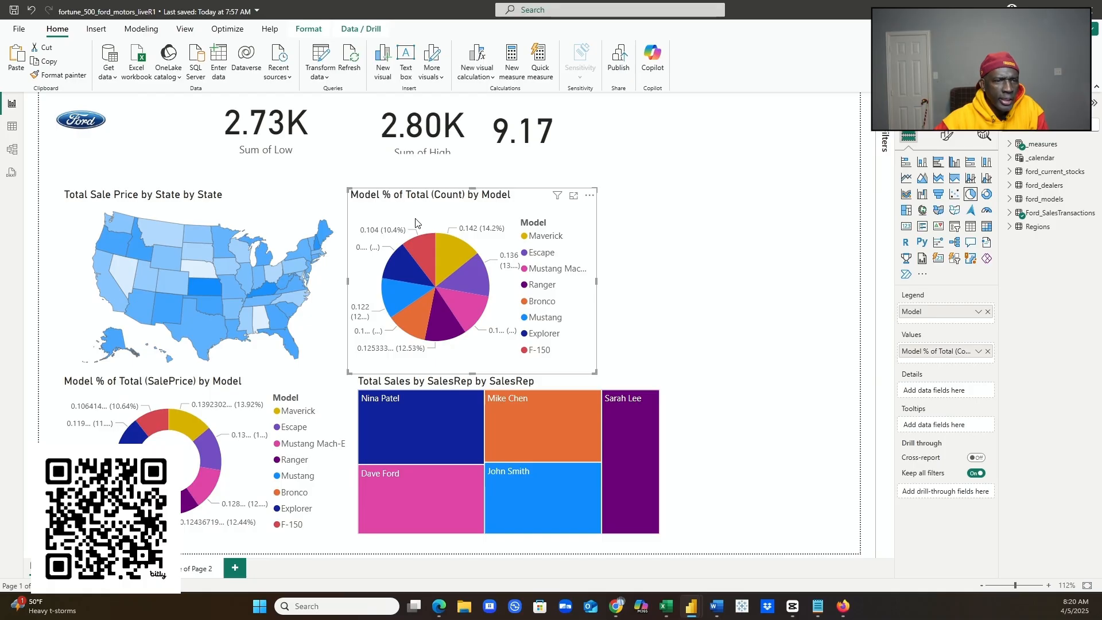
left_click(245, 396)
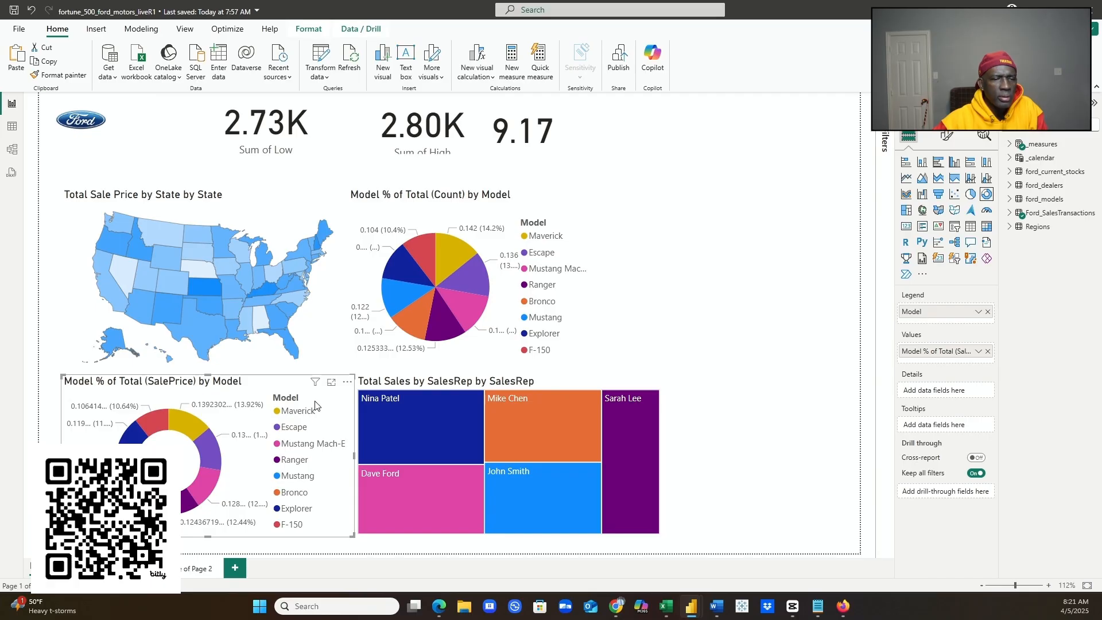
mouse_move(428, 404)
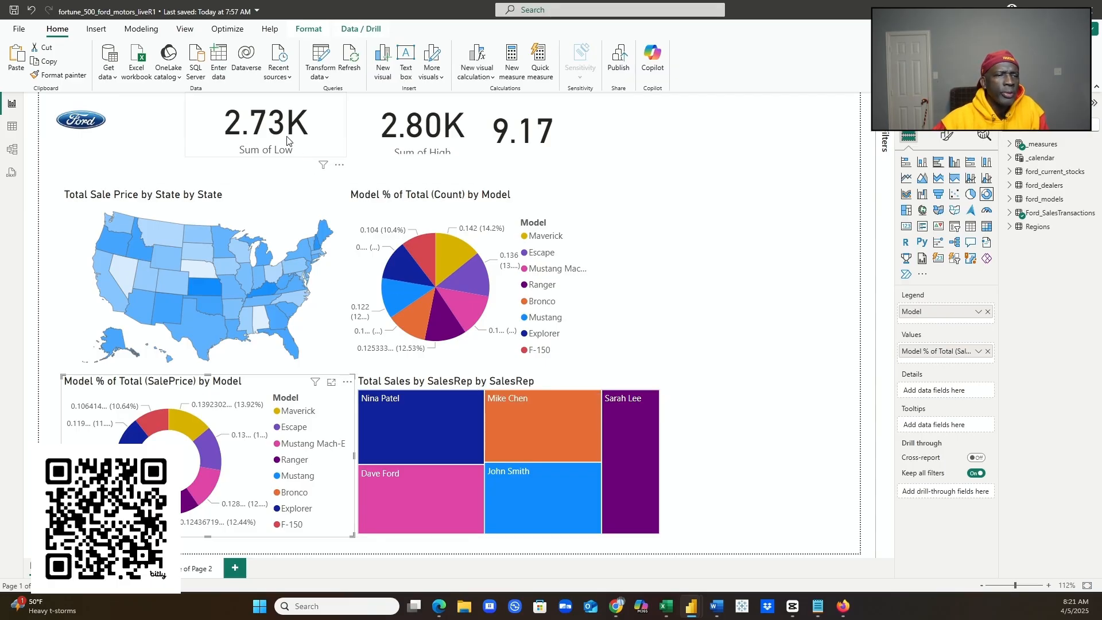
left_click(299, 151)
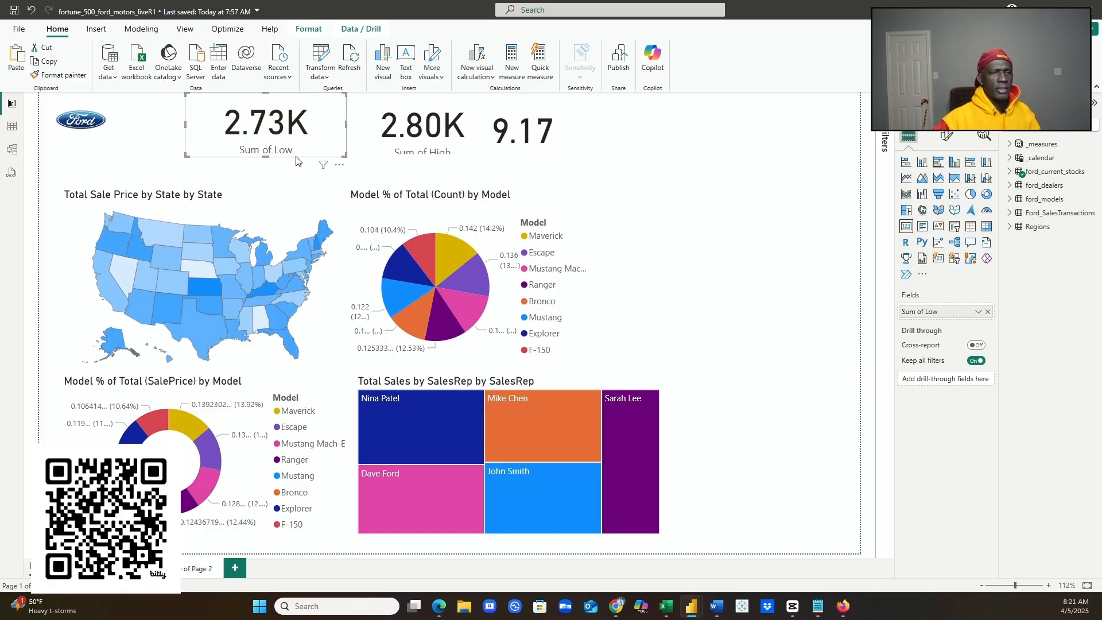
left_click(432, 137)
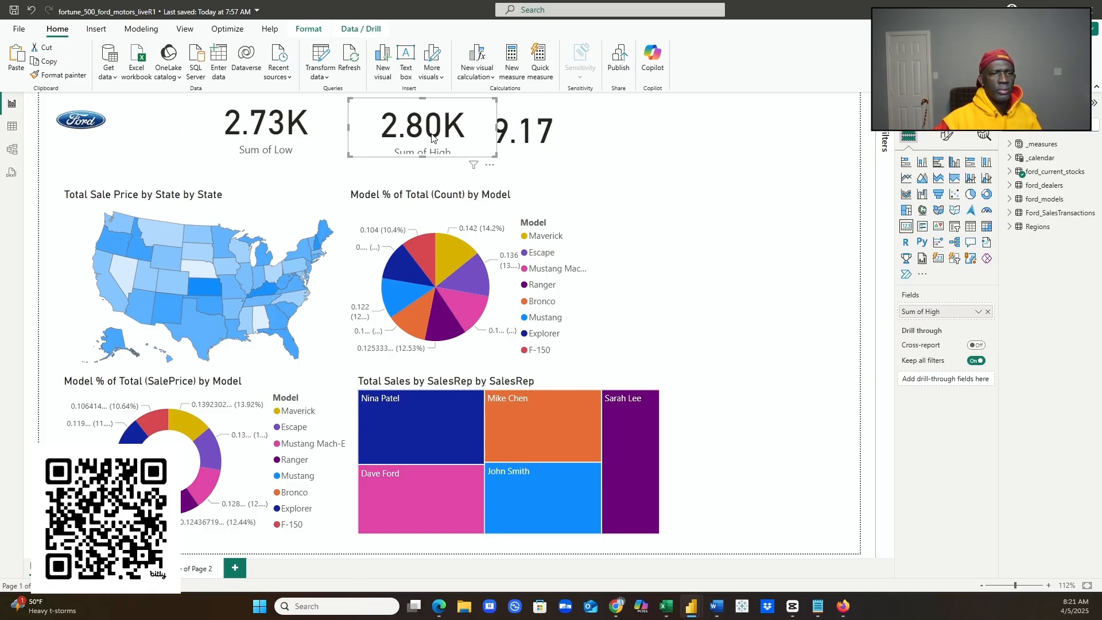
left_click(537, 132)
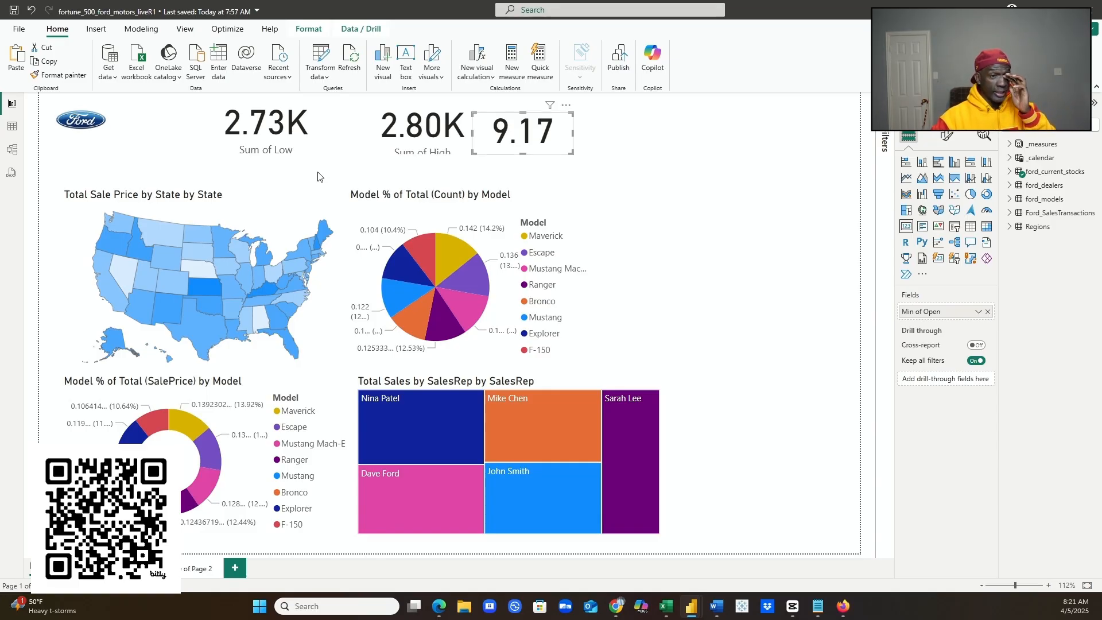
left_click(280, 185)
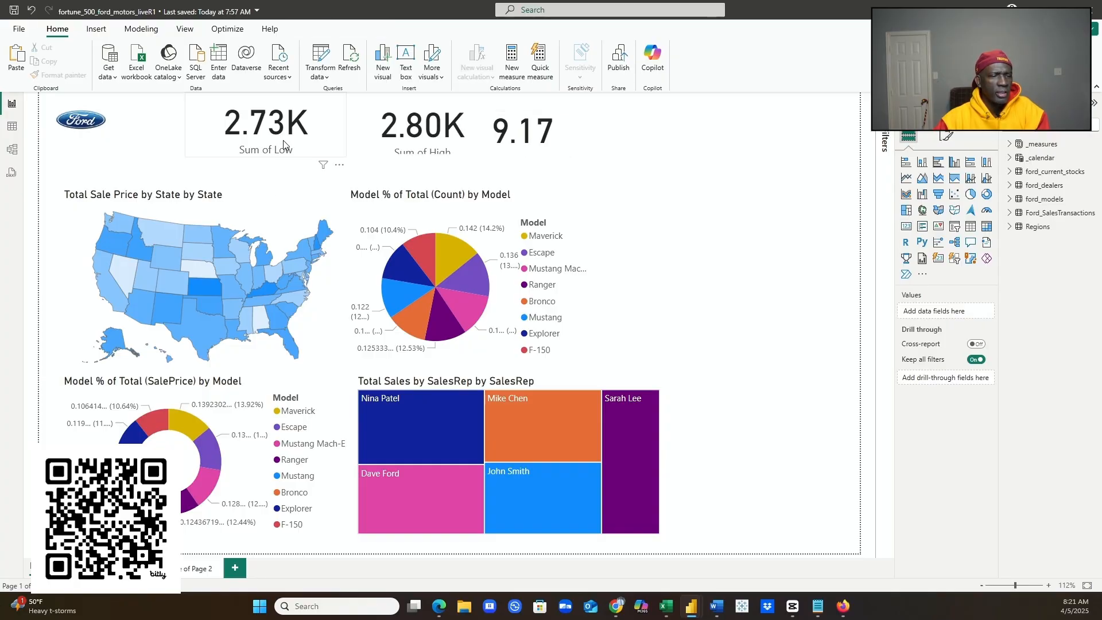
- Examine the ford_current_stocks data in table view, then return to the report page
left_click(13, 130)
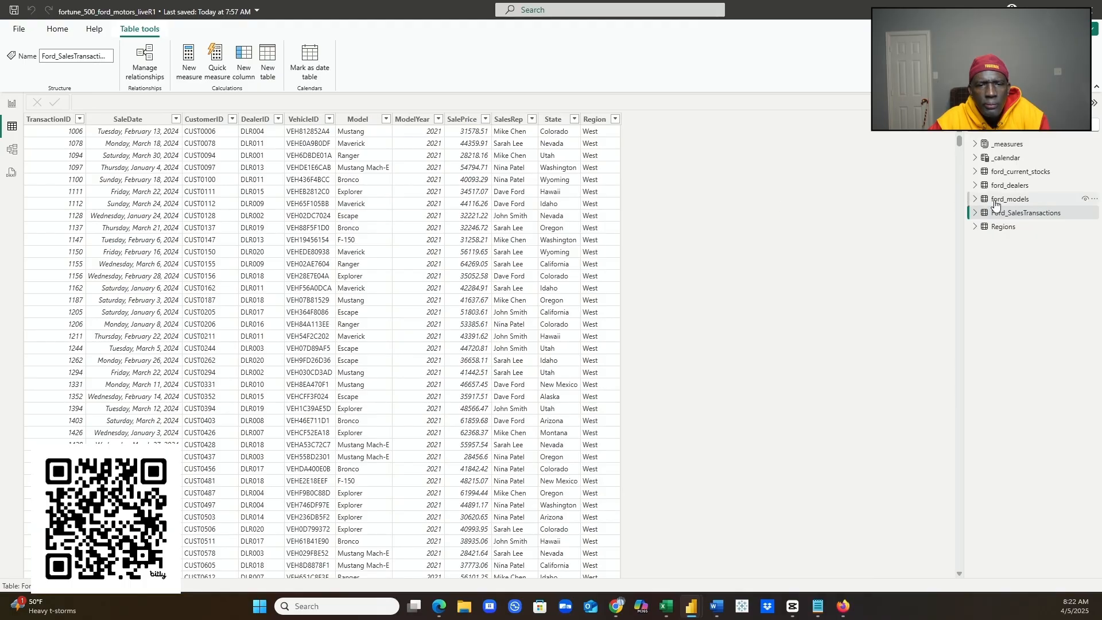
left_click(1011, 173)
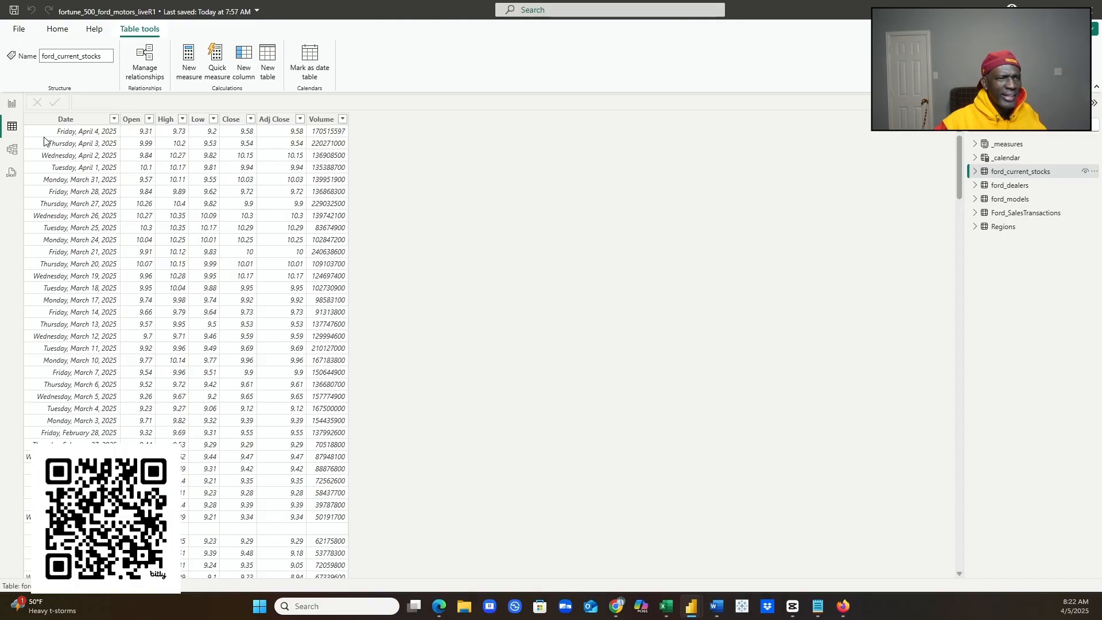
left_click(9, 108)
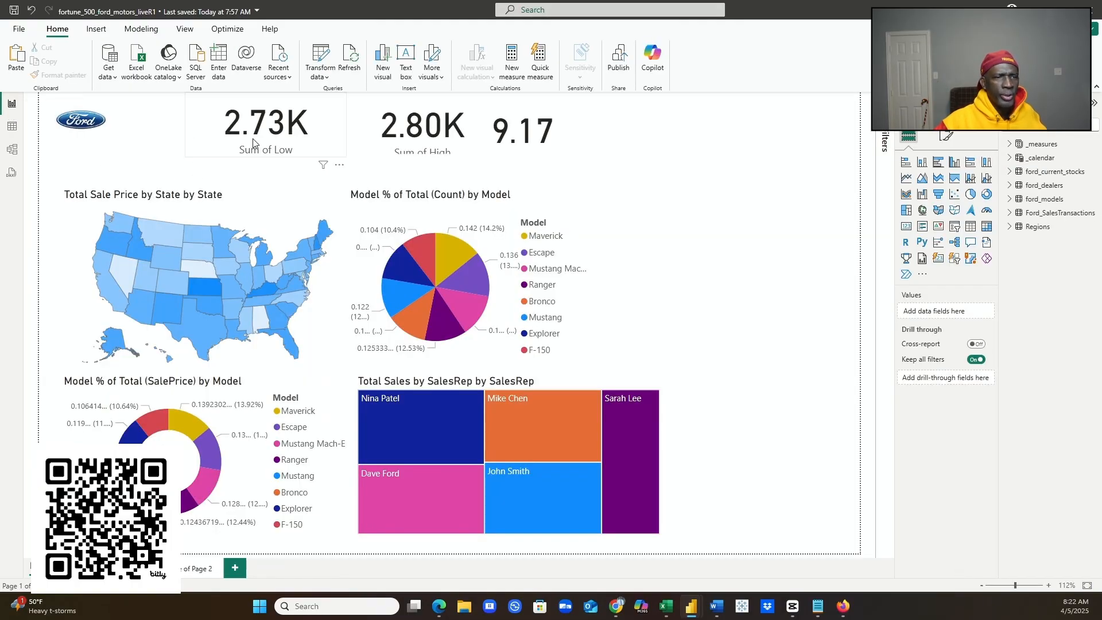
- Change the aggregation of the Low and High cards from sum to average
left_click(276, 151)
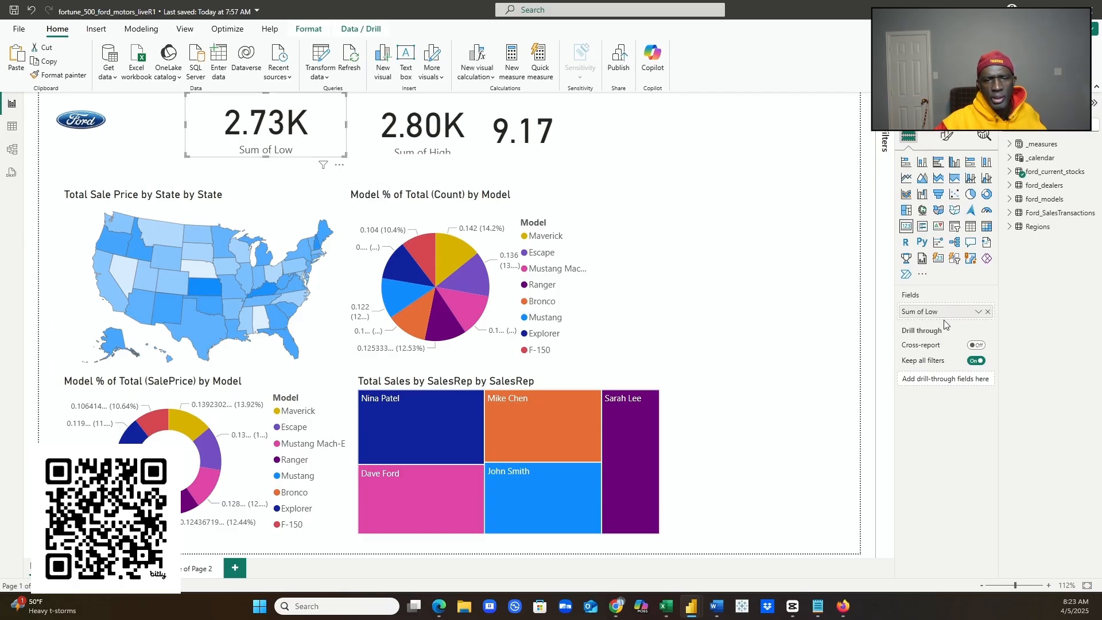
left_click(978, 313)
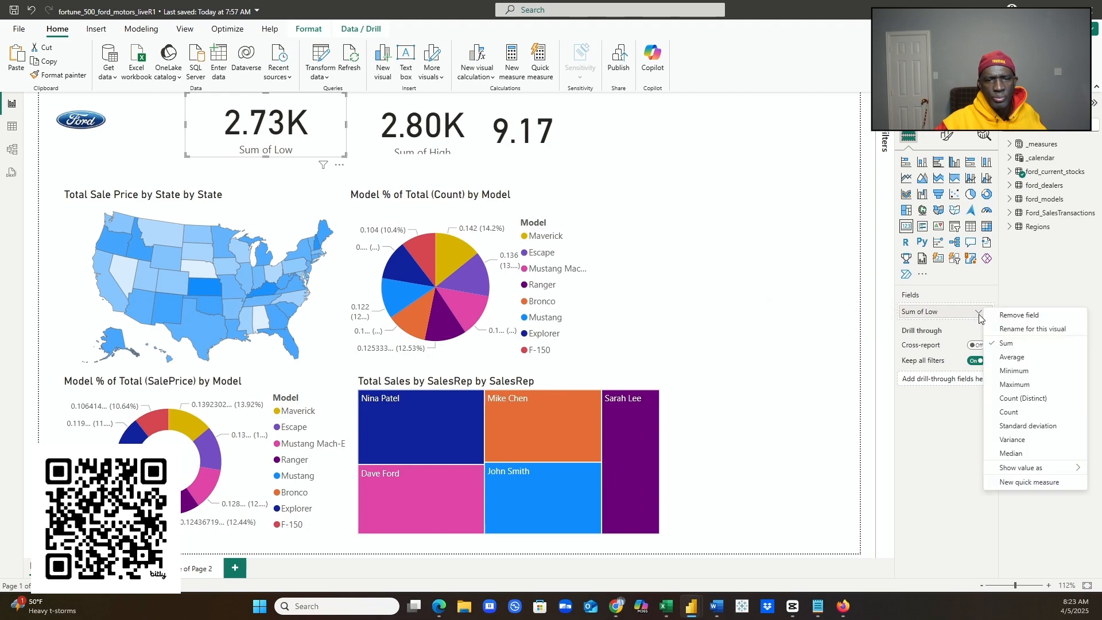
left_click(1011, 358)
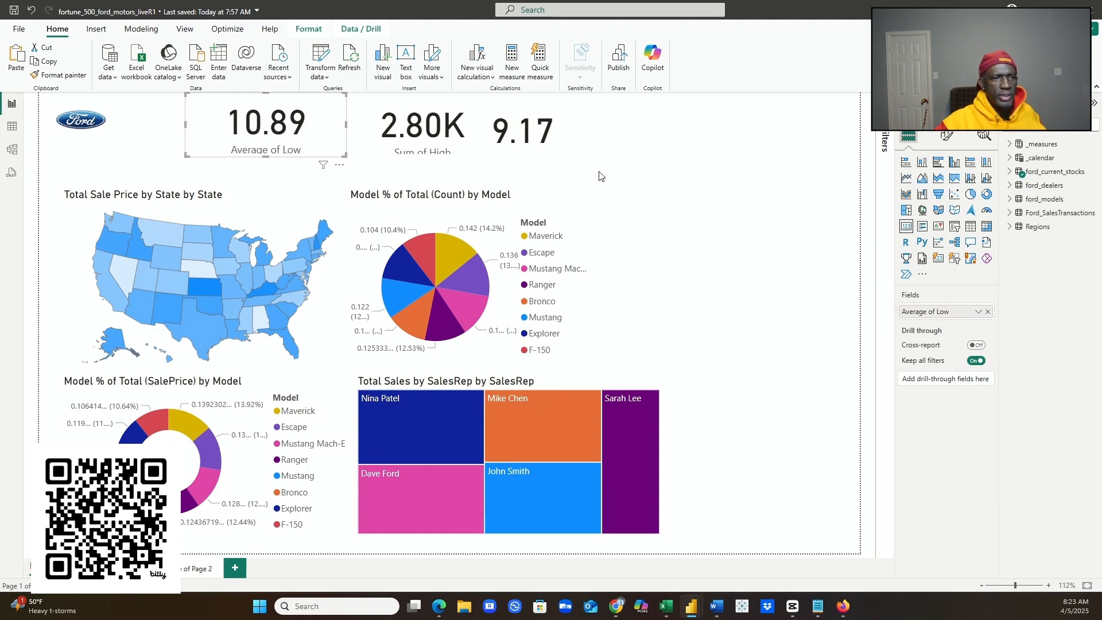
left_click(427, 128)
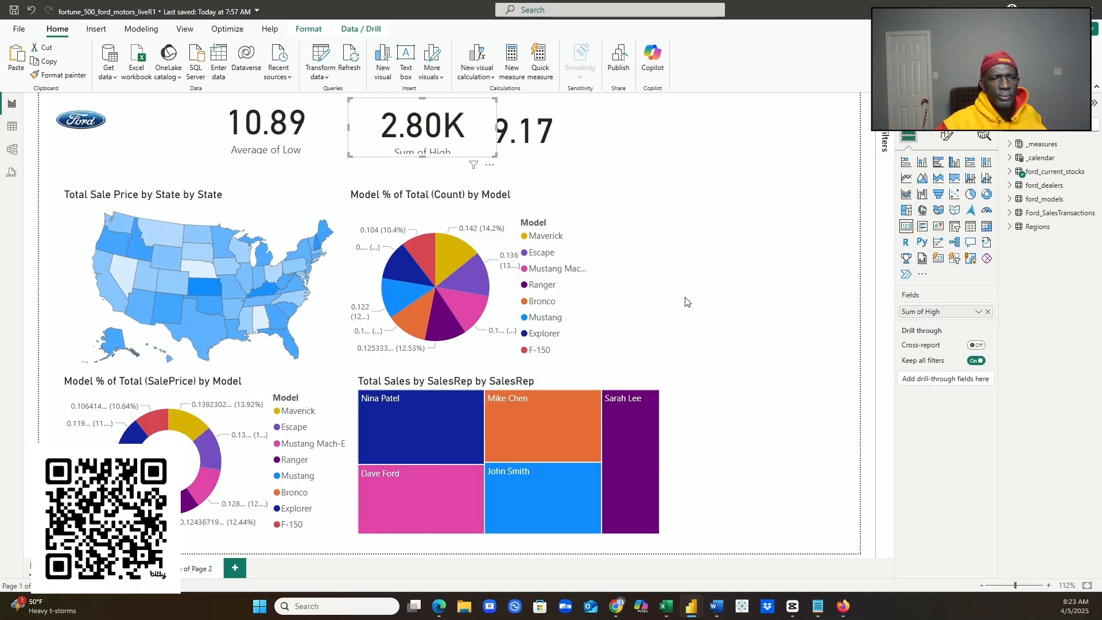
left_click(978, 313)
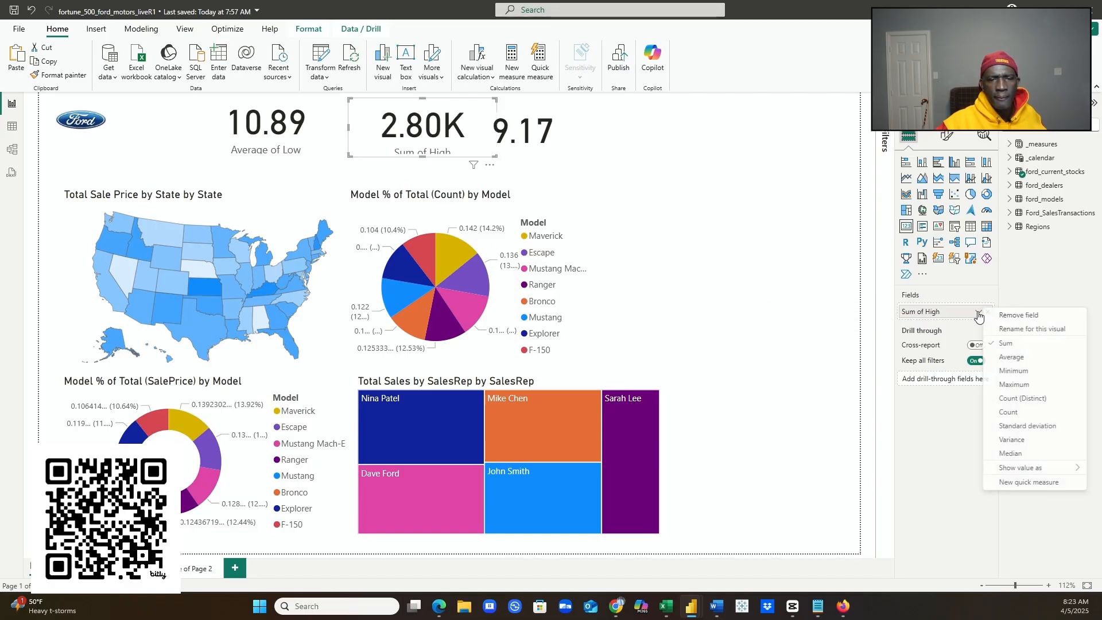
left_click(1008, 357)
- Heighten the Open and High cards to fit their labels, and shift the Open card away from the High card
left_click(546, 151)
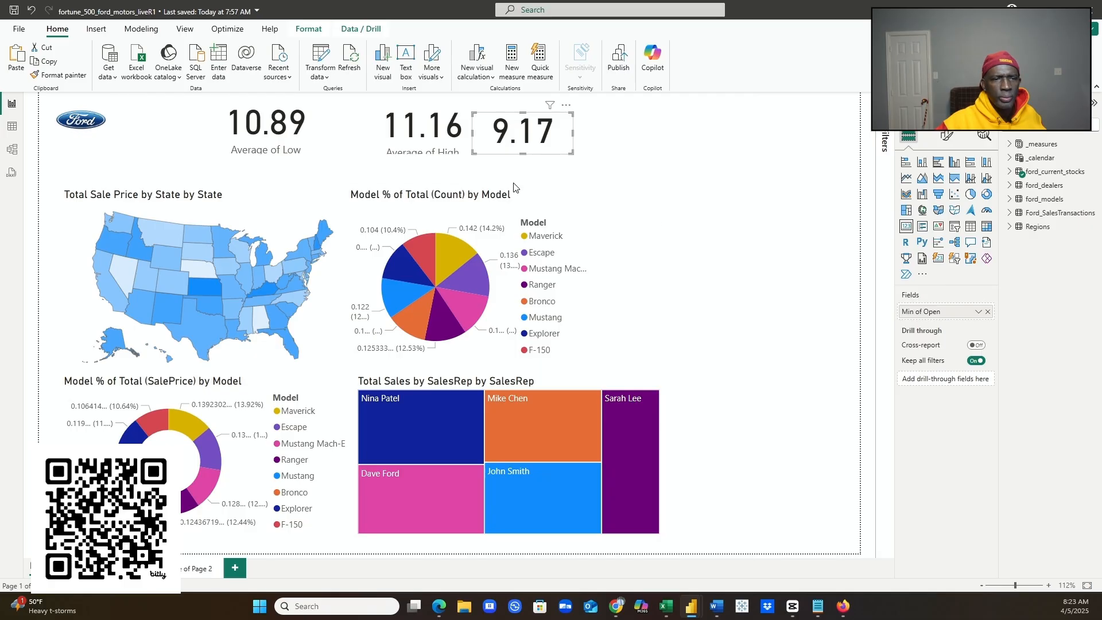
left_click_drag(525, 154, 527, 187)
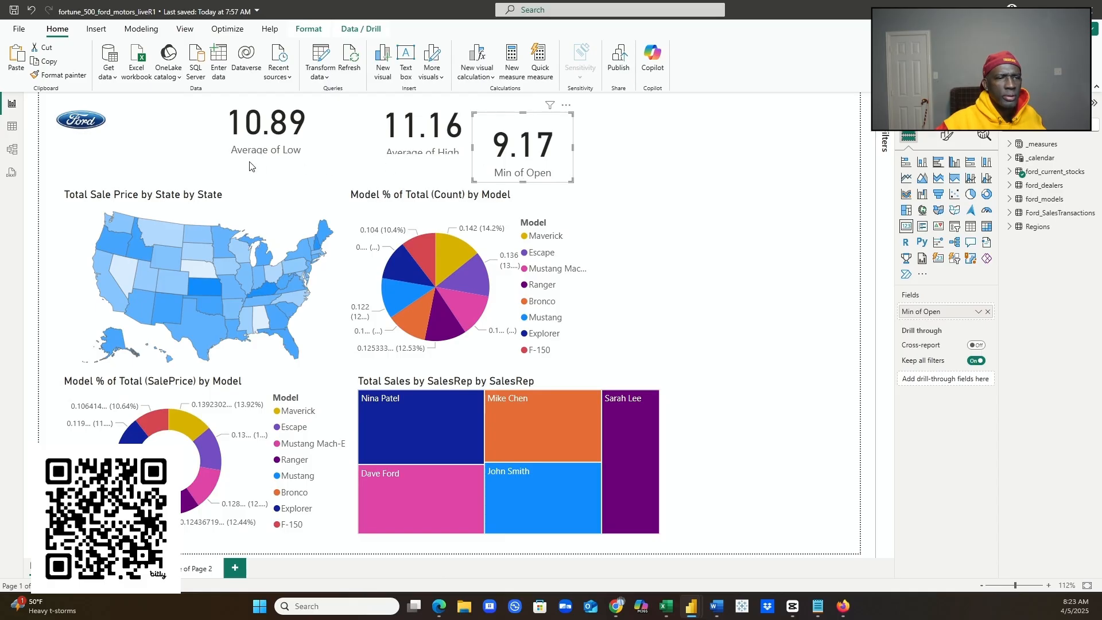
left_click(415, 137)
left_click_drag(422, 156, 421, 167)
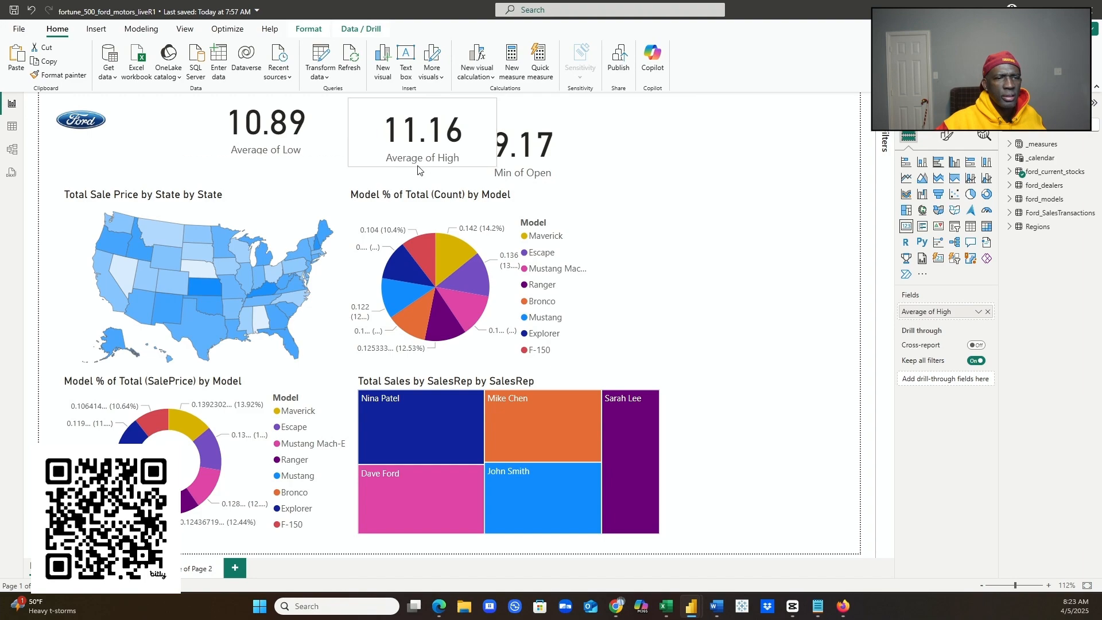
left_click_drag(537, 151, 572, 152)
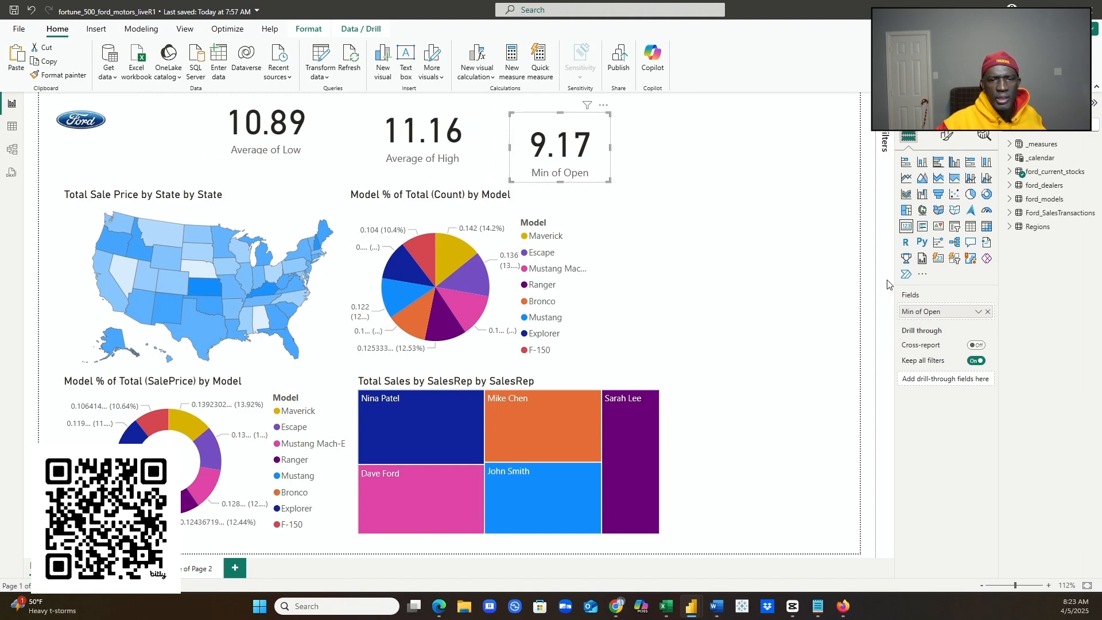
- Set the Open card to show the average of Open, then clear the selection
left_click(979, 313)
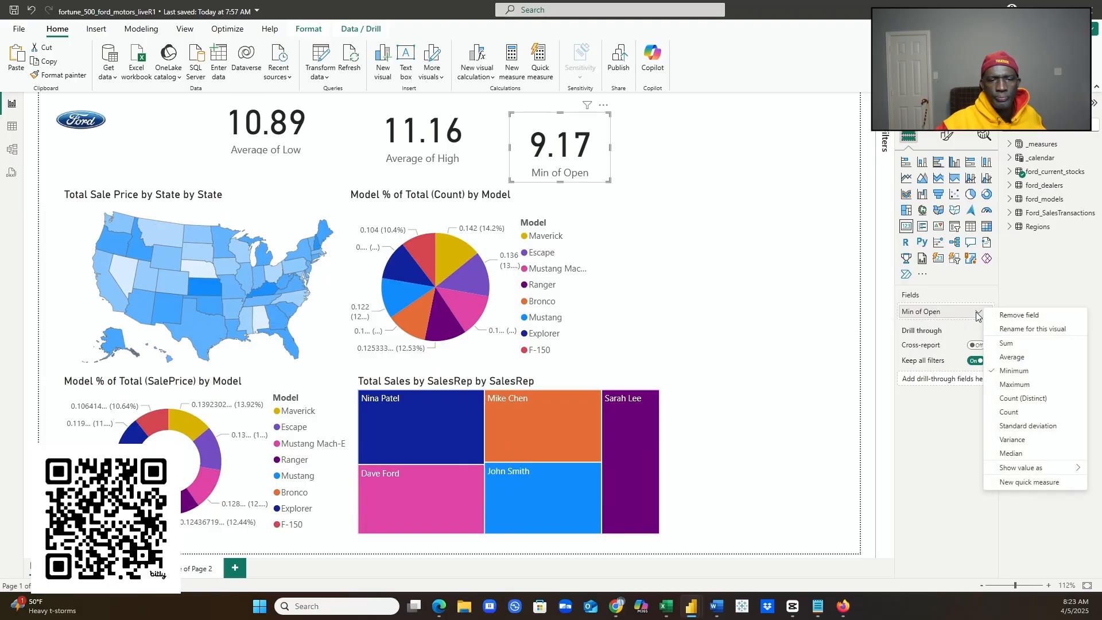
left_click(1010, 370)
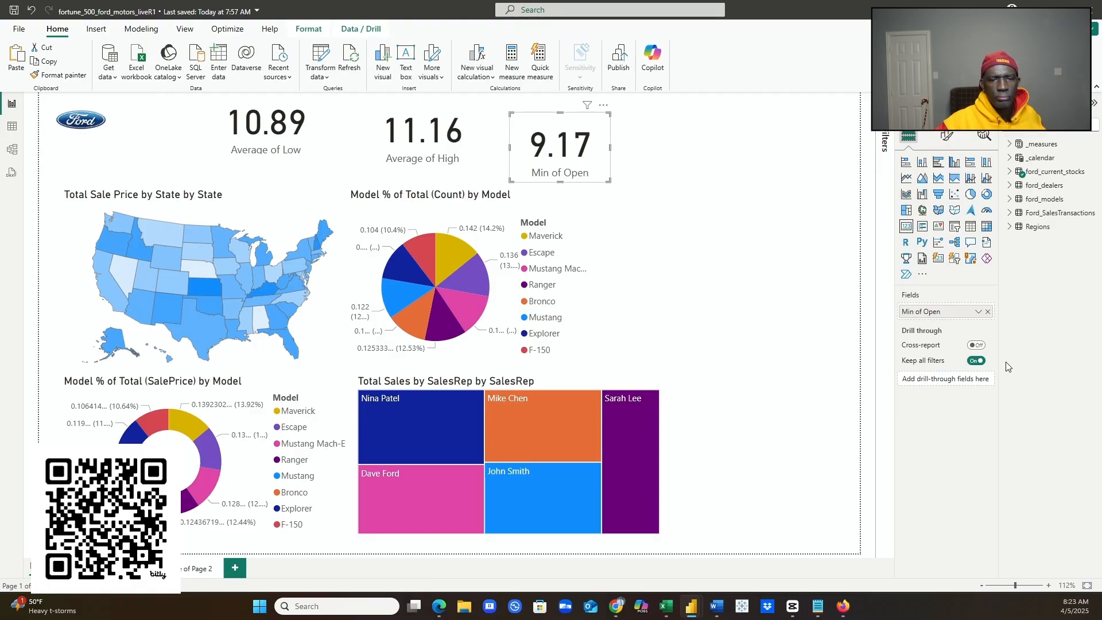
left_click(978, 313)
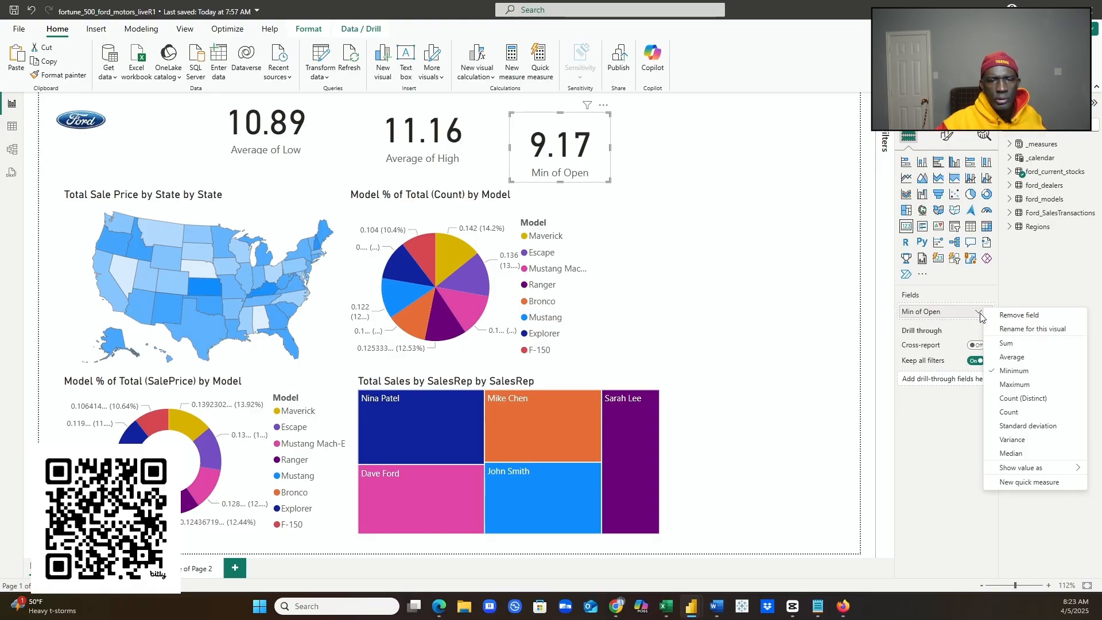
left_click(1011, 357)
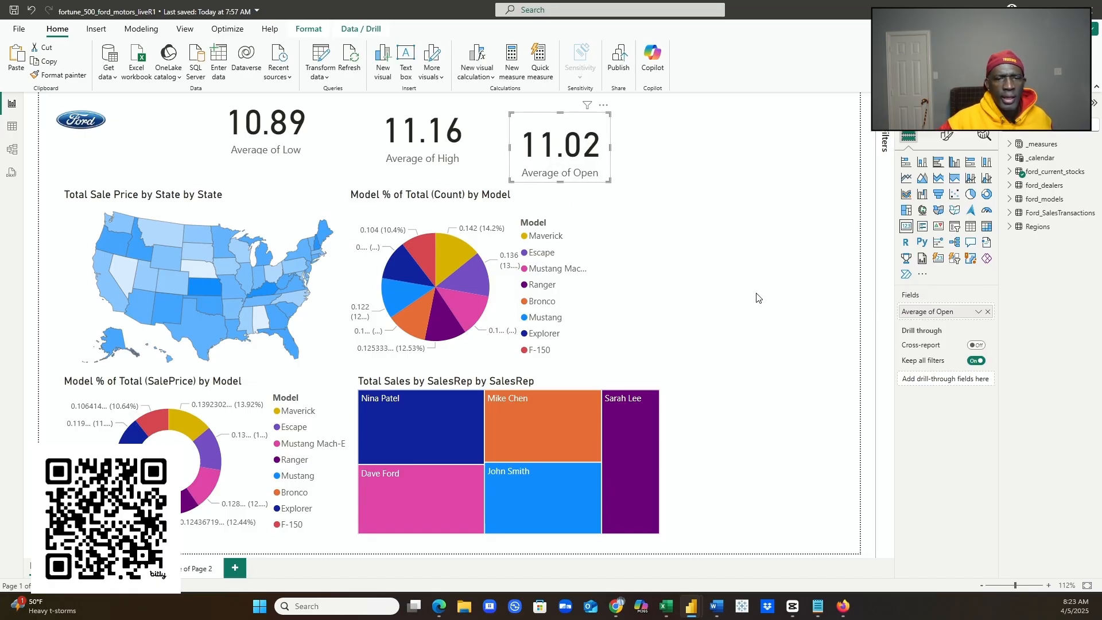
left_click(698, 159)
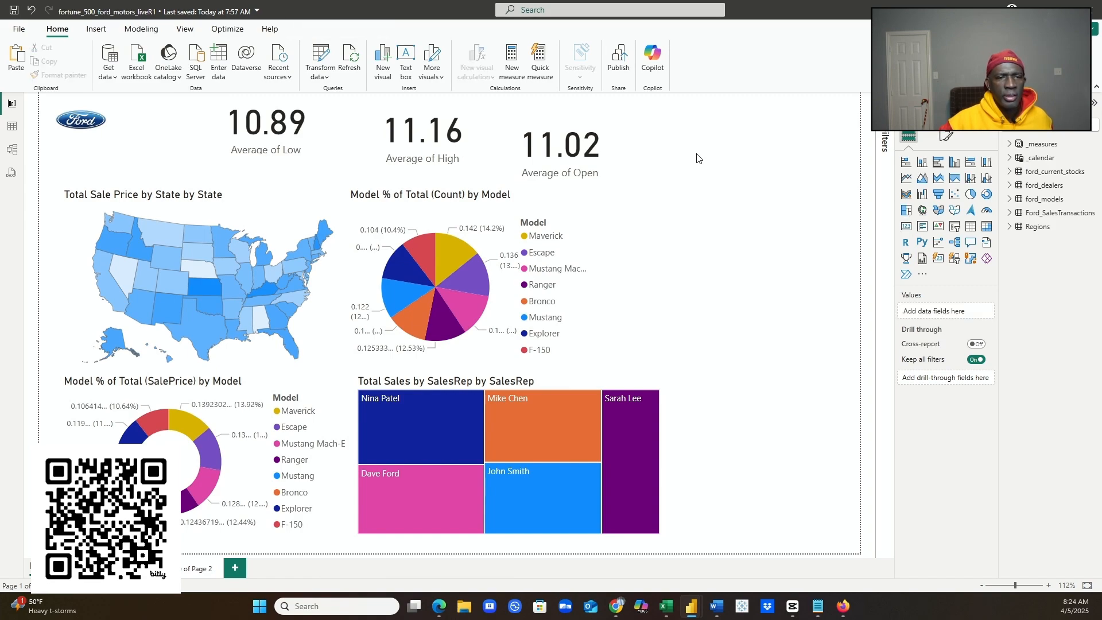
- Duplicate the Average of Open card and place the copy in the free space beside the original
left_click(600, 136)
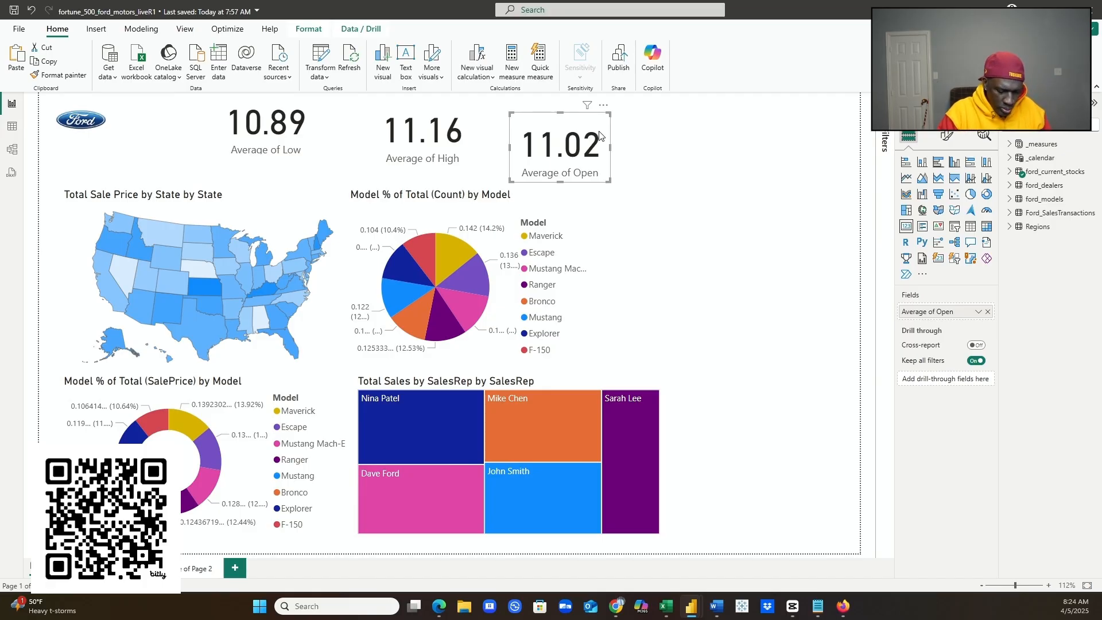
left_click(655, 155)
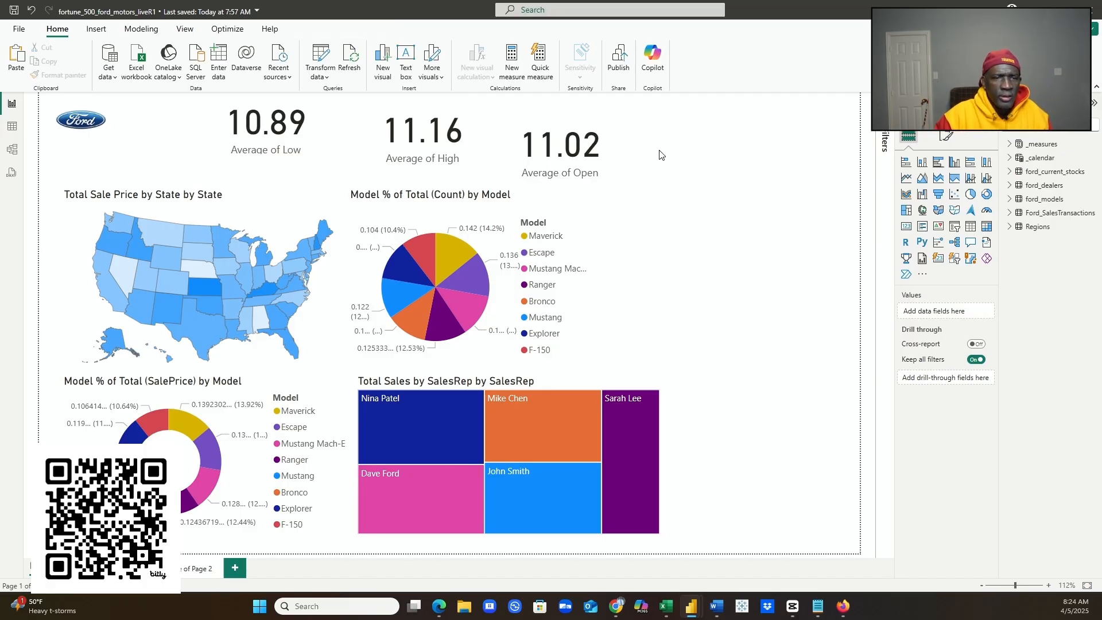
left_click(654, 153)
key("ctrl+c")
key("ctrl+v")
left_click_drag(710, 137, 751, 148)
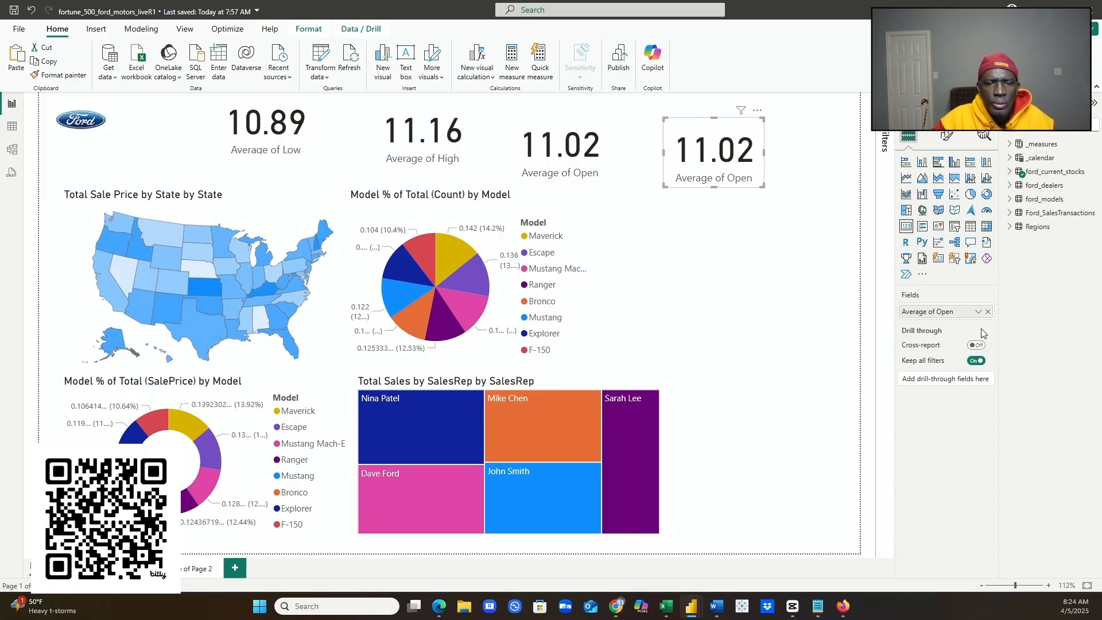
- Switch the copied card to the average of Close from ford_current_stocks, then remove that card from the report
left_click(988, 312)
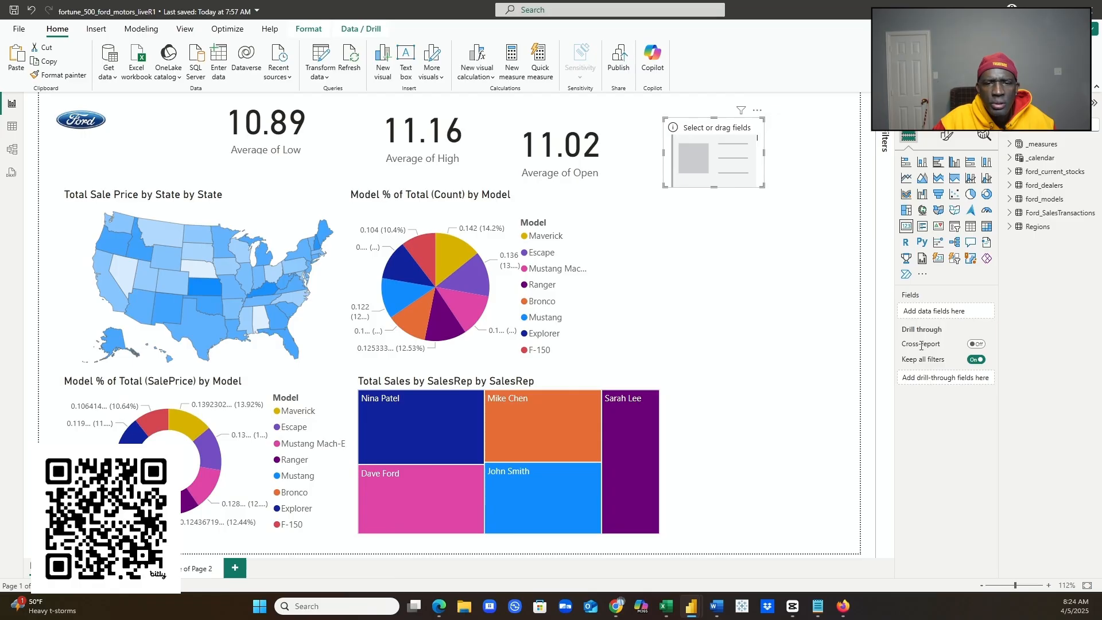
left_click(1010, 178)
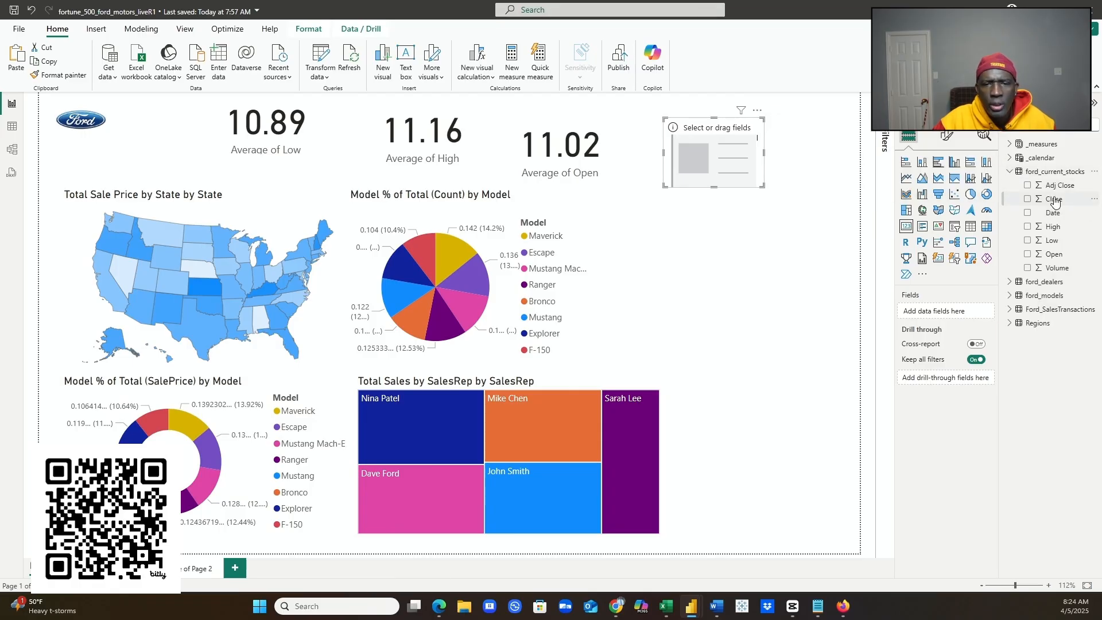
left_click_drag(1054, 198, 949, 311)
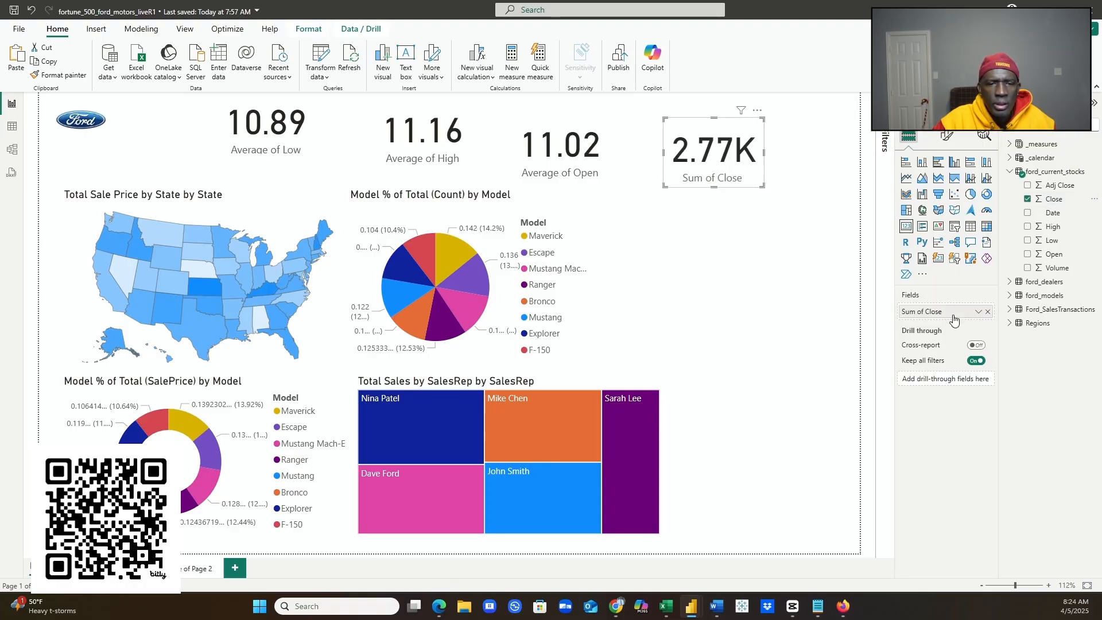
left_click(978, 312)
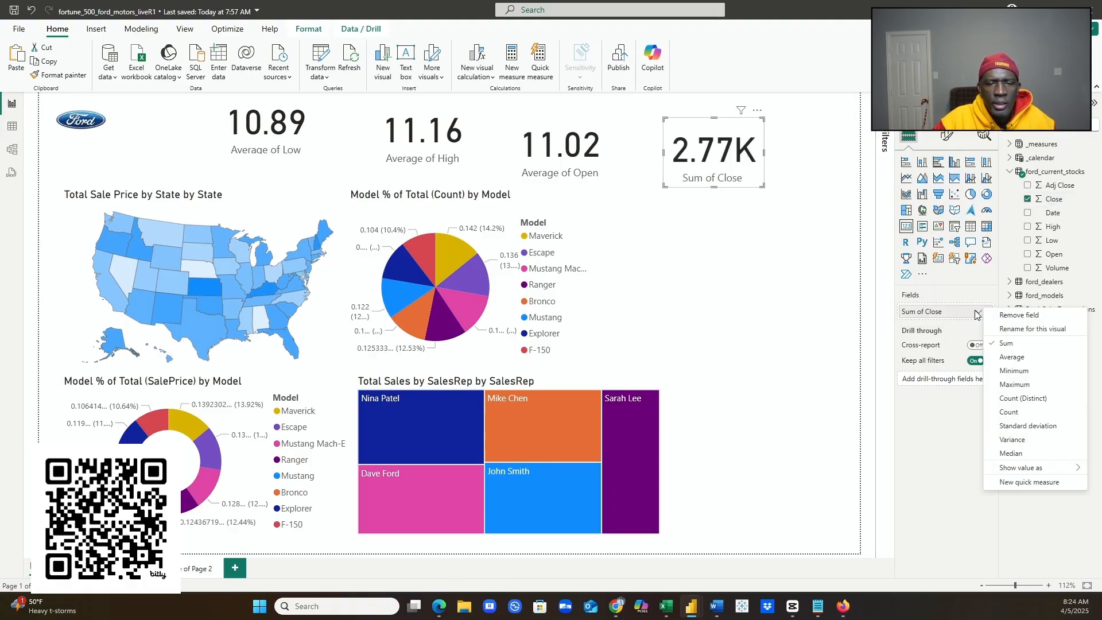
left_click(1003, 356)
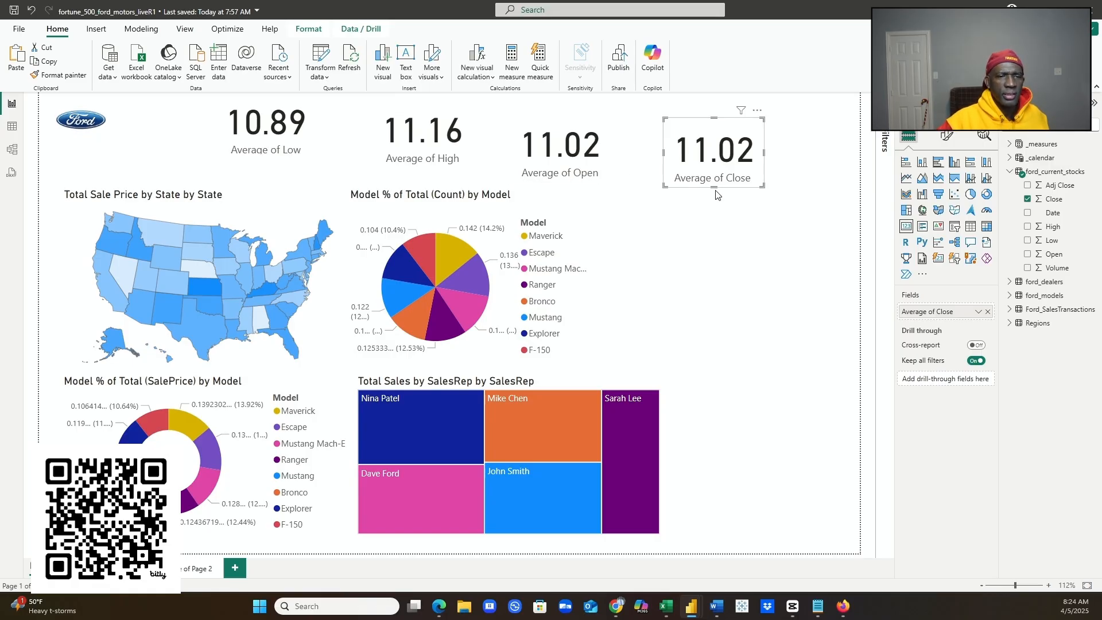
left_click(757, 112)
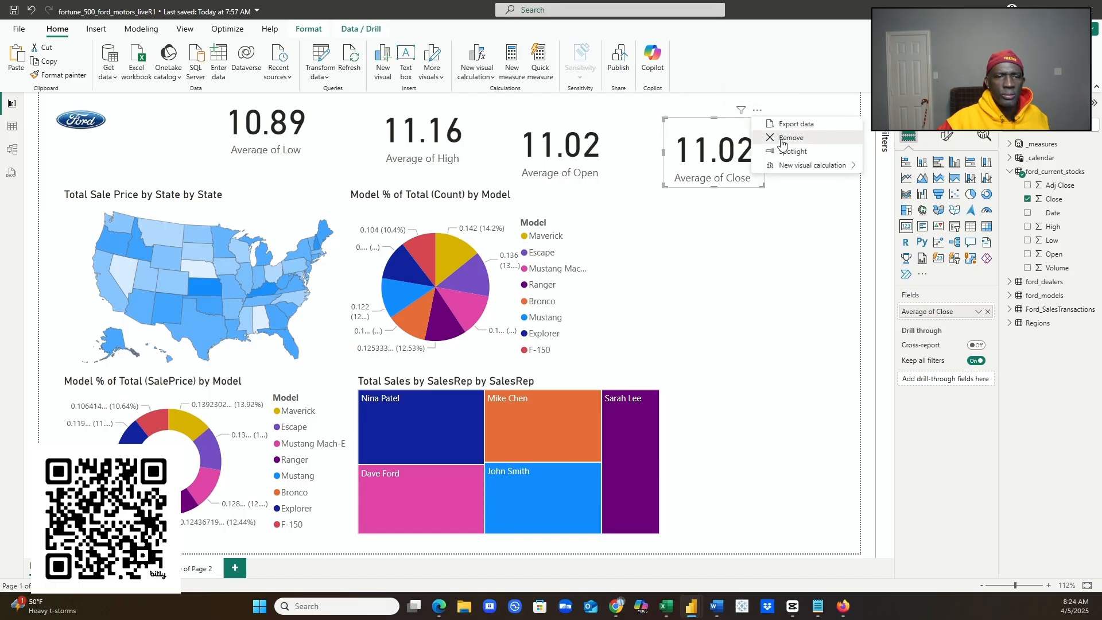
left_click(789, 138)
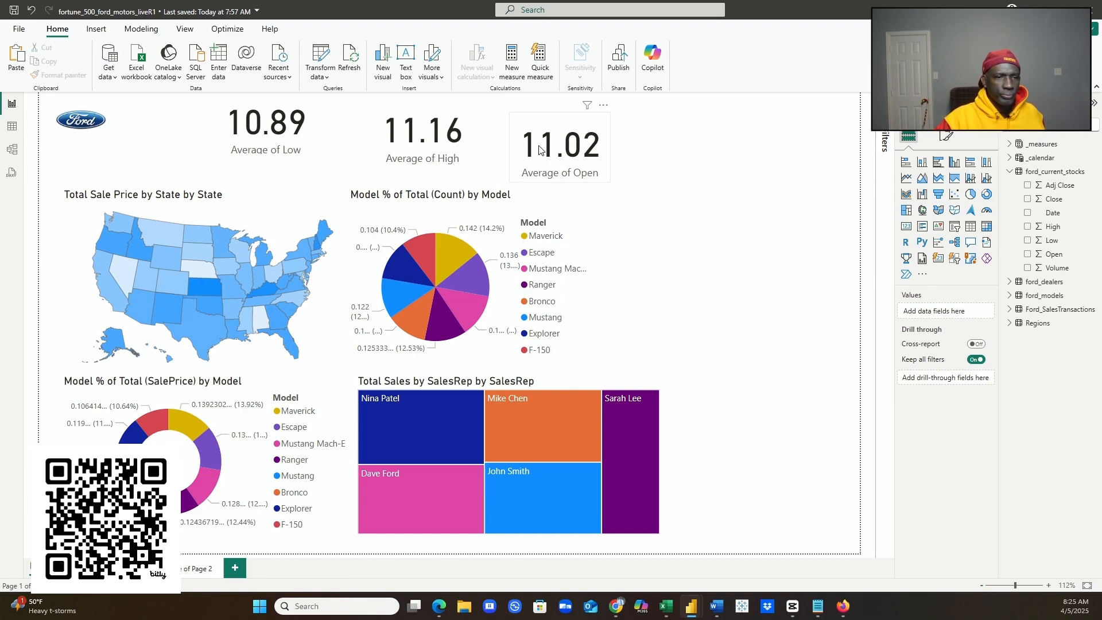
- Rearrange the average cards in a row above the charts in the order Open, High, Low, and clear the selection
left_click(474, 133)
left_click_drag(465, 112, 782, 157)
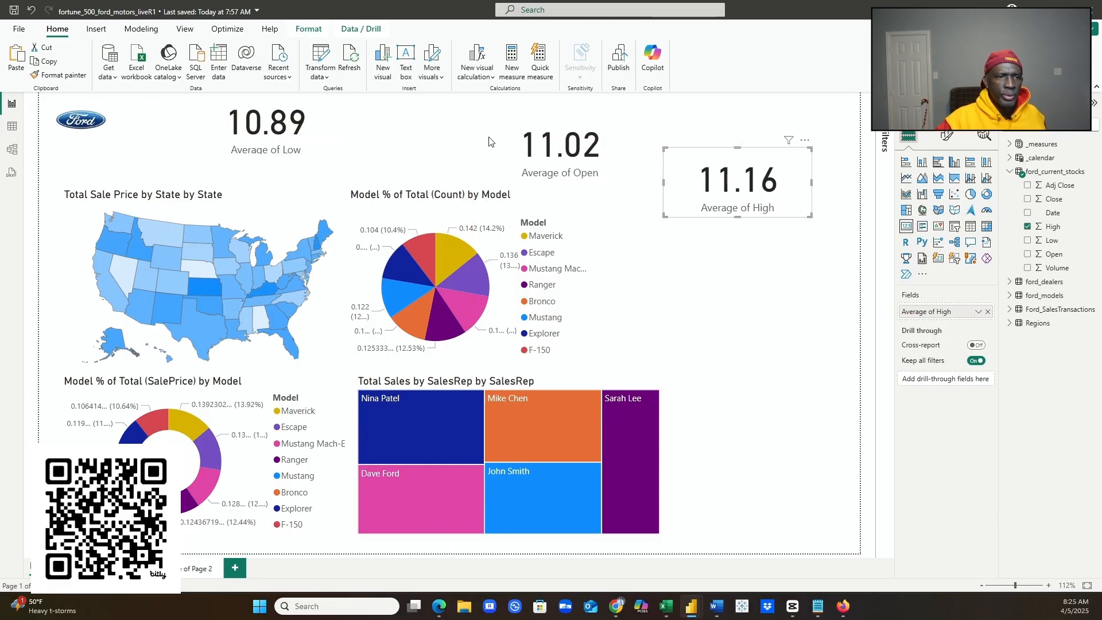
left_click_drag(329, 133, 716, 295)
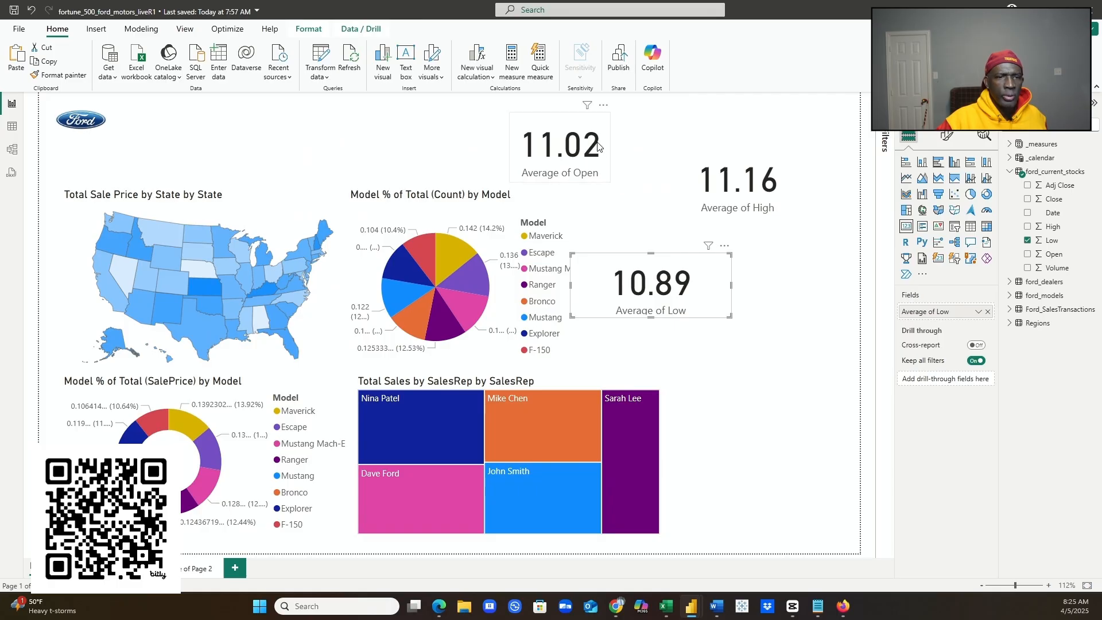
left_click_drag(597, 138, 403, 126)
left_click(734, 165)
left_click_drag(733, 165, 525, 127)
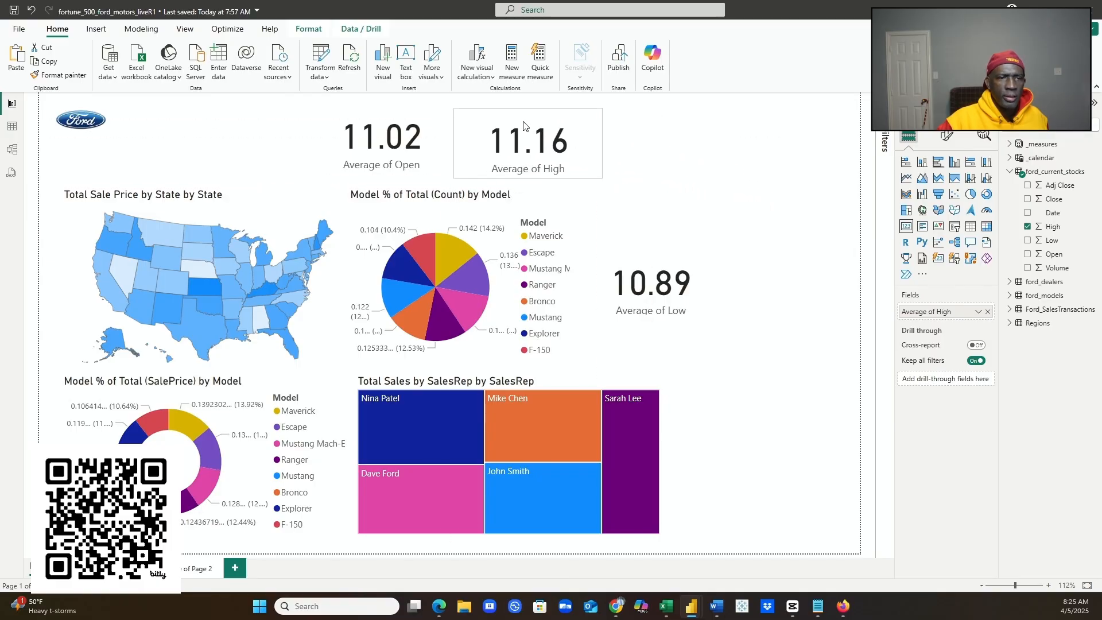
left_click_drag(674, 277, 696, 130)
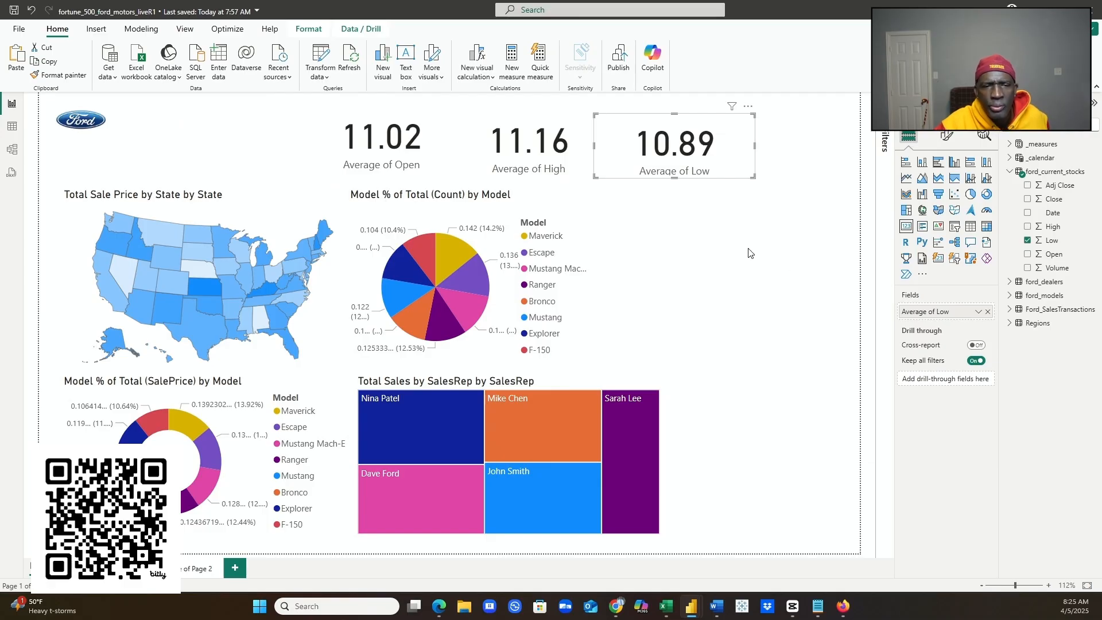
left_click(681, 297)
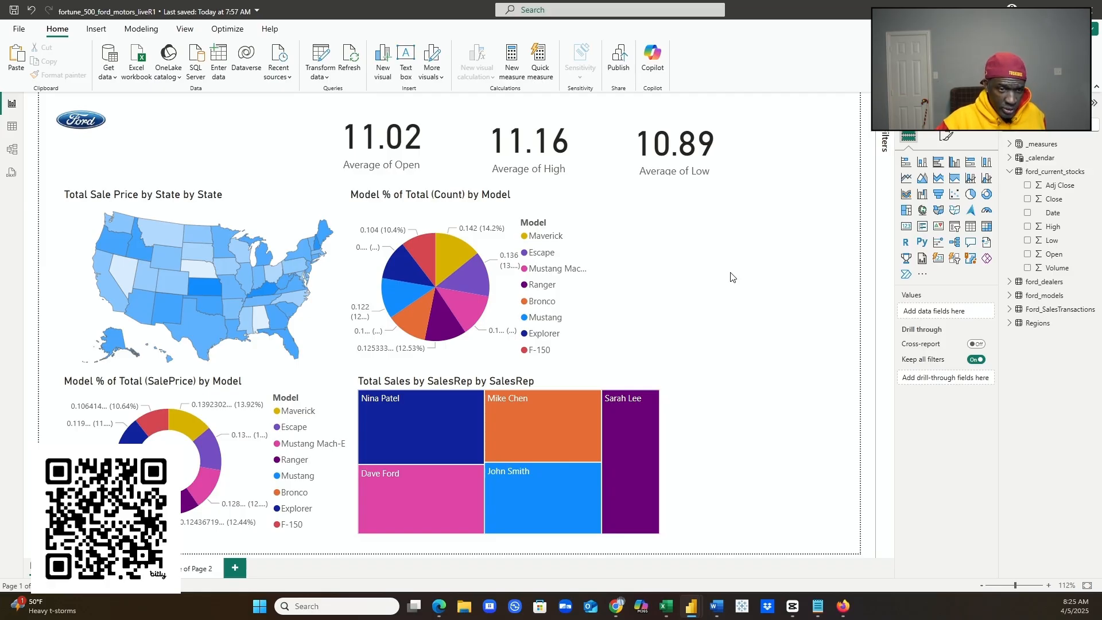
- Duplicate the Average of Low card and place the copy in the free space beside the model pie chart
left_click(716, 143)
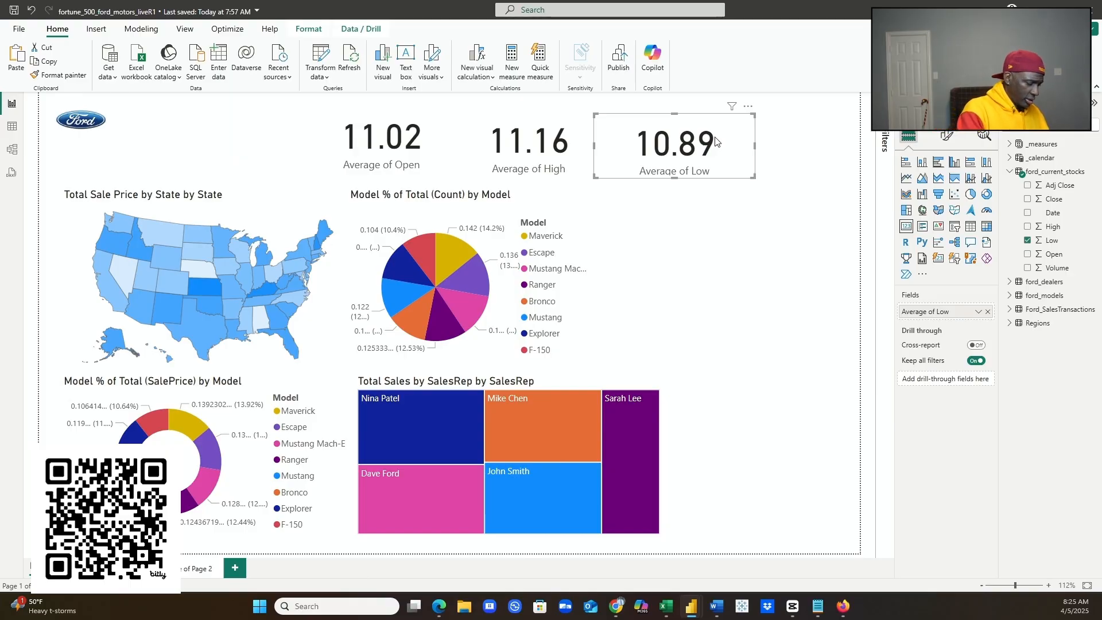
left_click(691, 282)
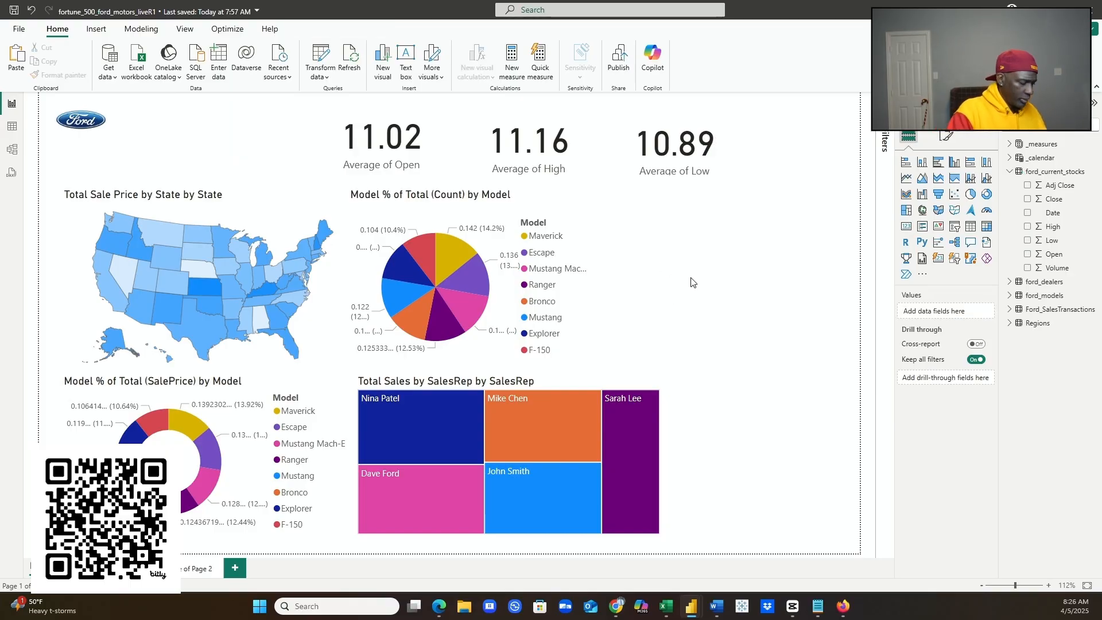
key("ctrl+v")
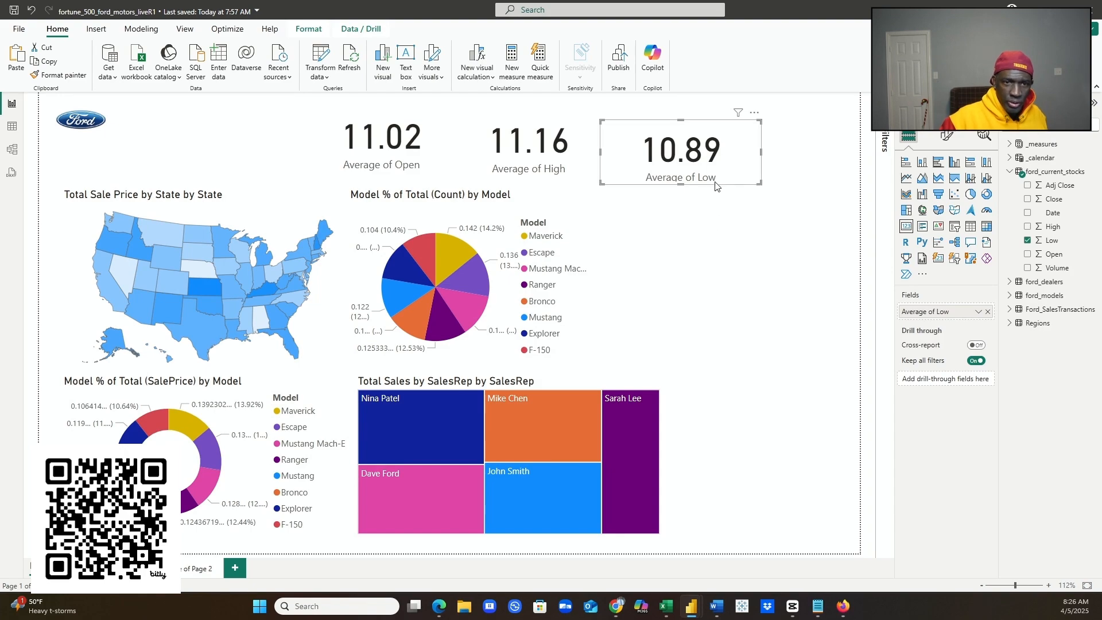
left_click_drag(717, 177, 753, 286)
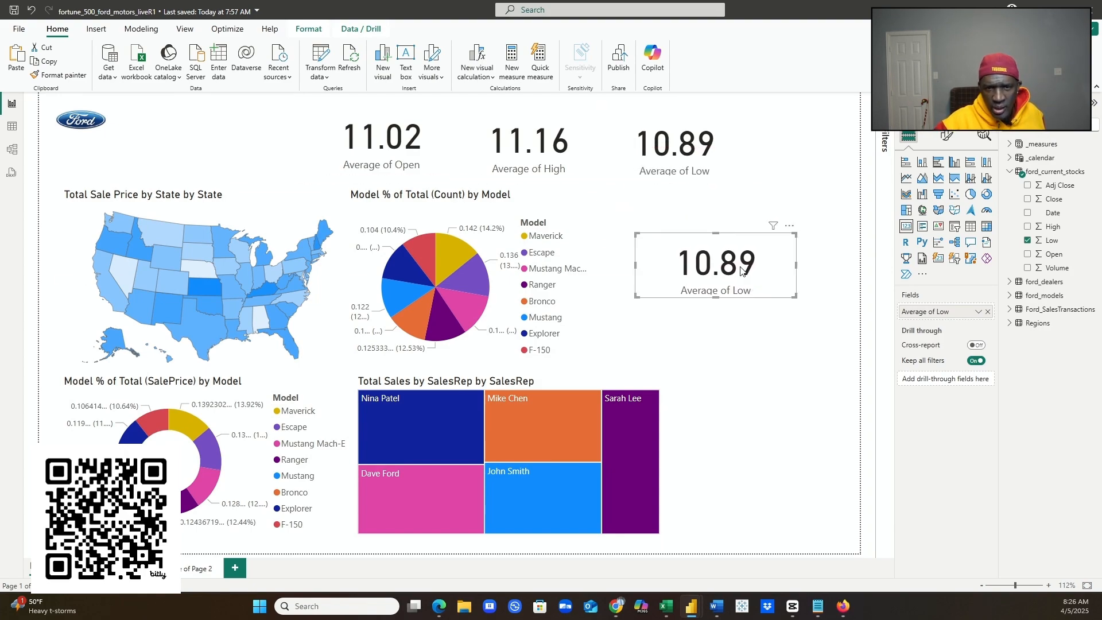
- Replace Low with Volume from ford_current_stocks in the copied card and summarize the field as Average
left_click(988, 313)
left_click_drag(1066, 272, 760, 268)
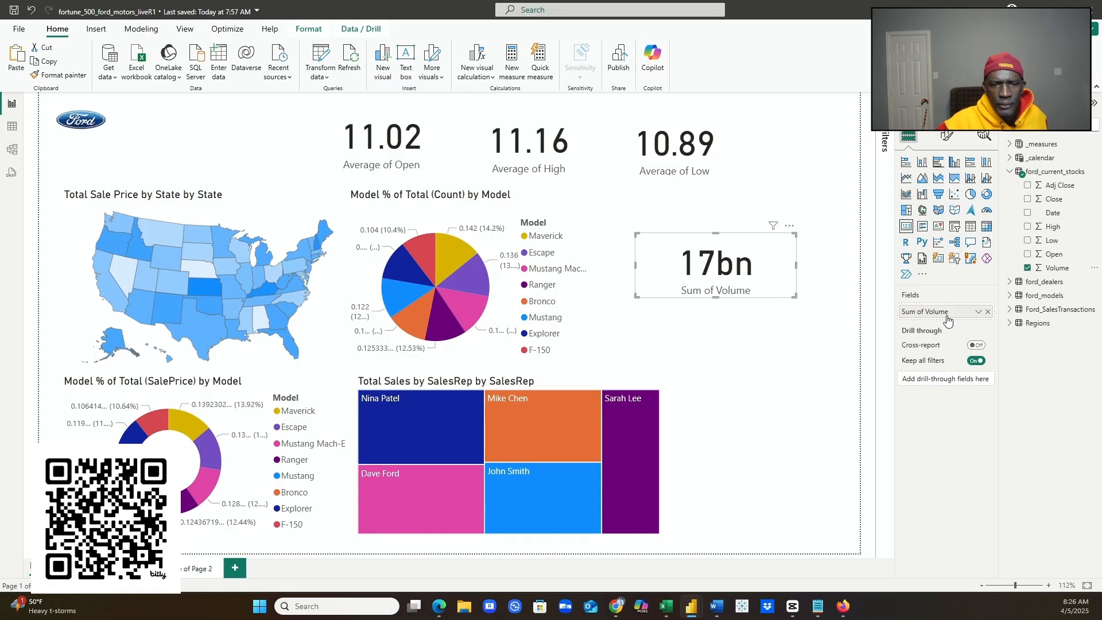
left_click(978, 313)
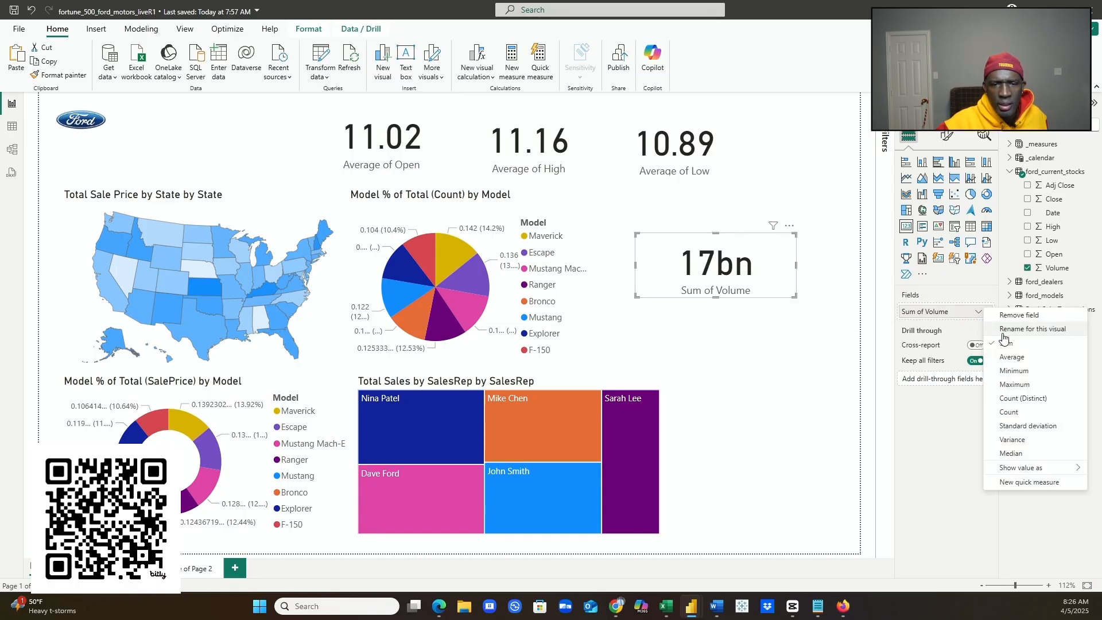
left_click(1006, 358)
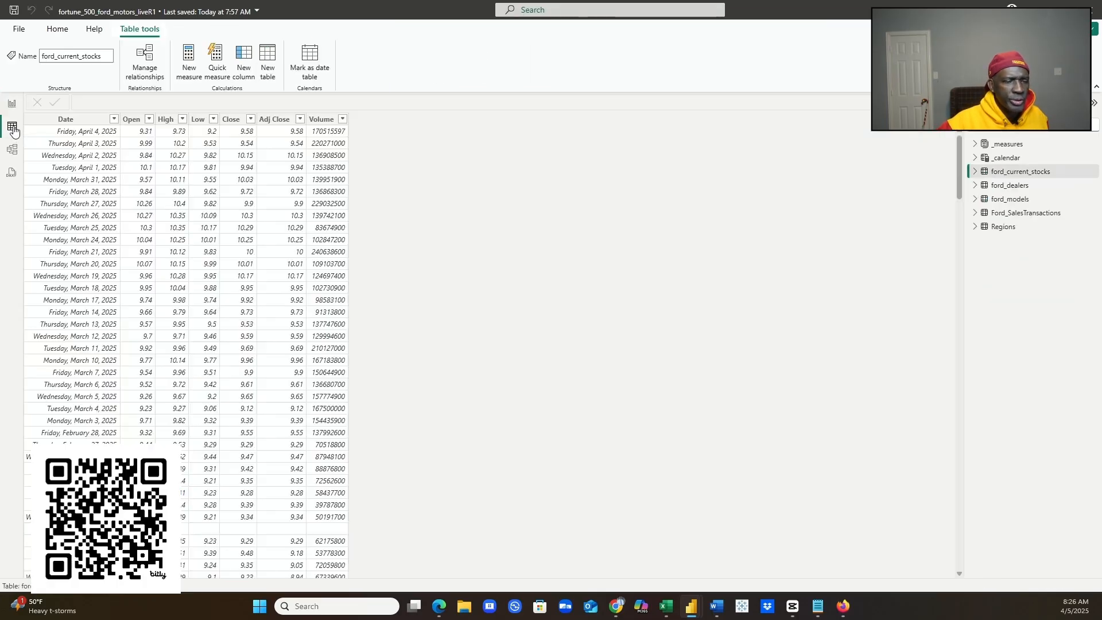
- Examine the Volume values in the ford_current_stocks table data, then return to the report page
left_click(12, 126)
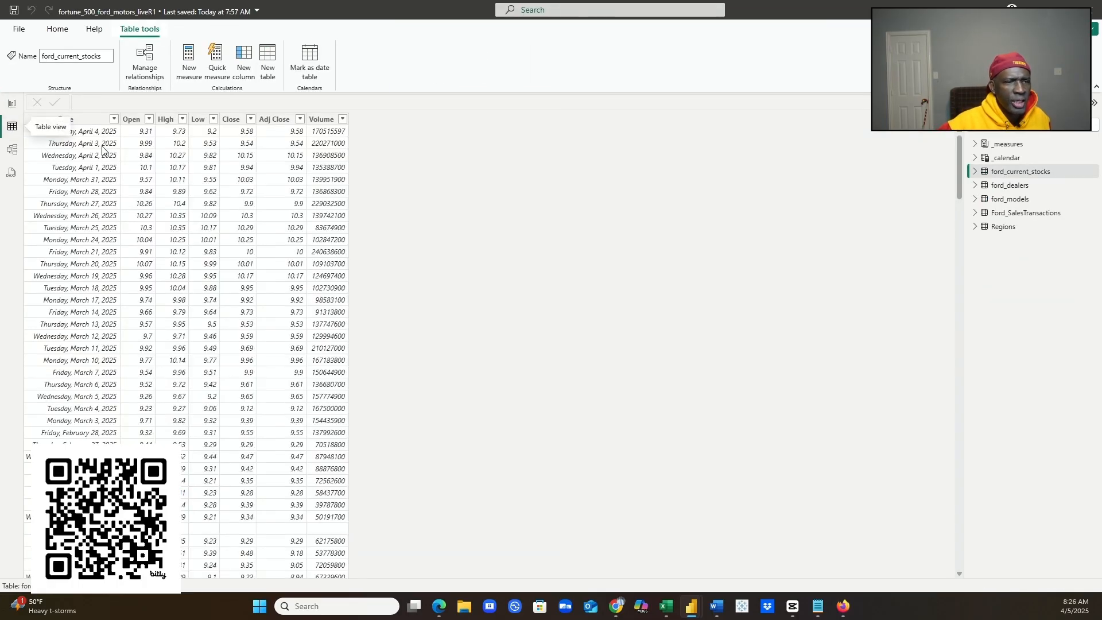
left_click(326, 131)
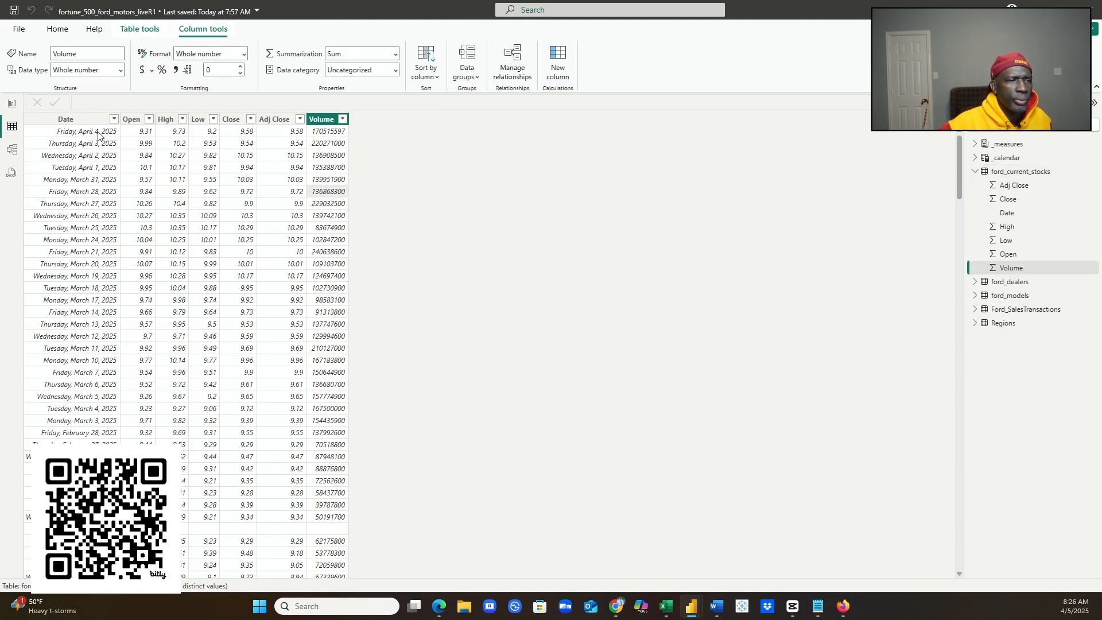
left_click(11, 108)
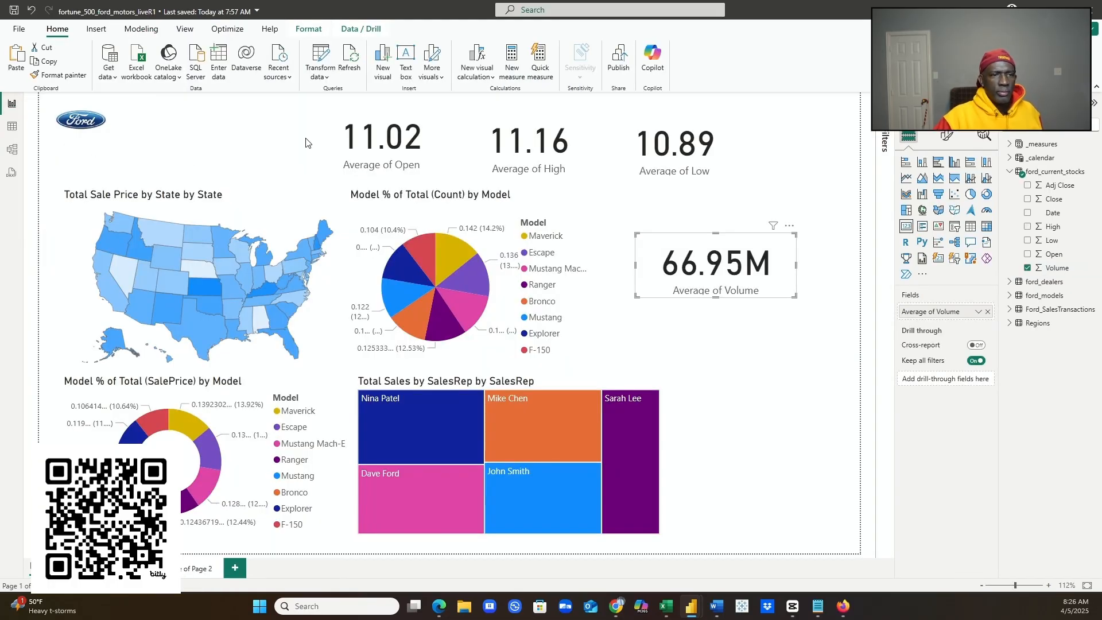
- Shift the Average of Open, High and Low cards toward the Ford logo and place the Average of Volume card at the row's end
left_click_drag(381, 126, 315, 122)
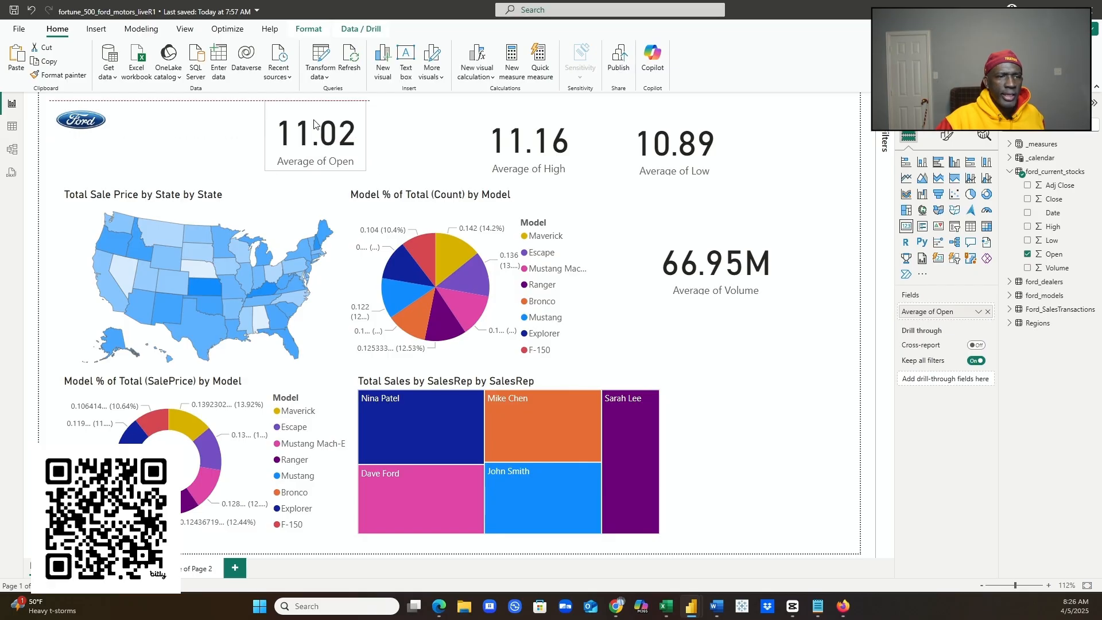
left_click_drag(528, 125, 440, 118)
left_click_drag(634, 136, 551, 127)
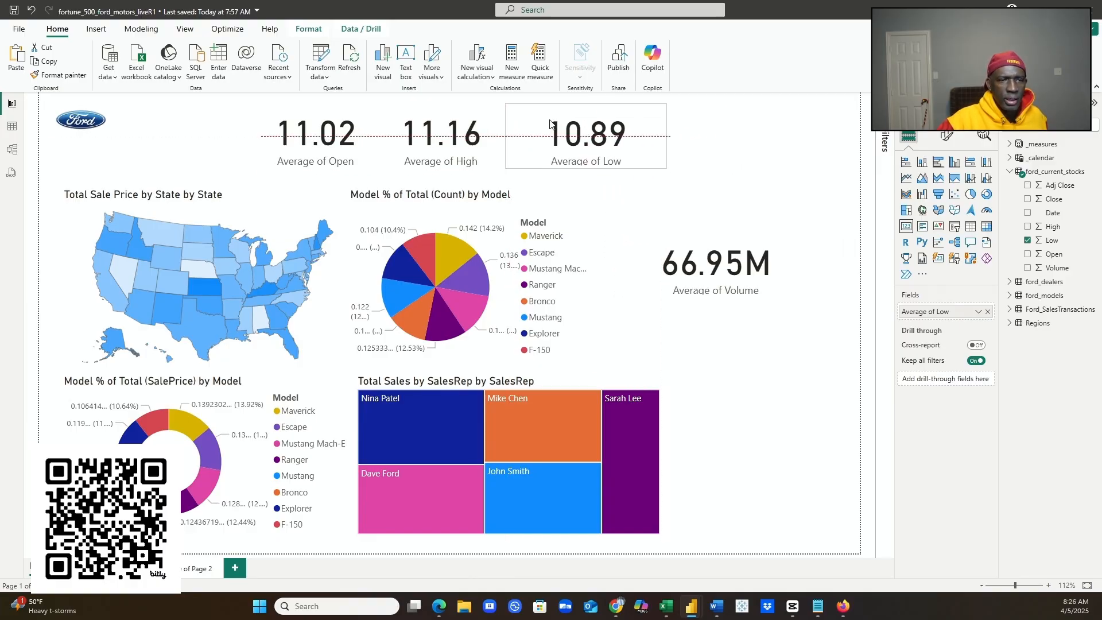
left_click(12, 126)
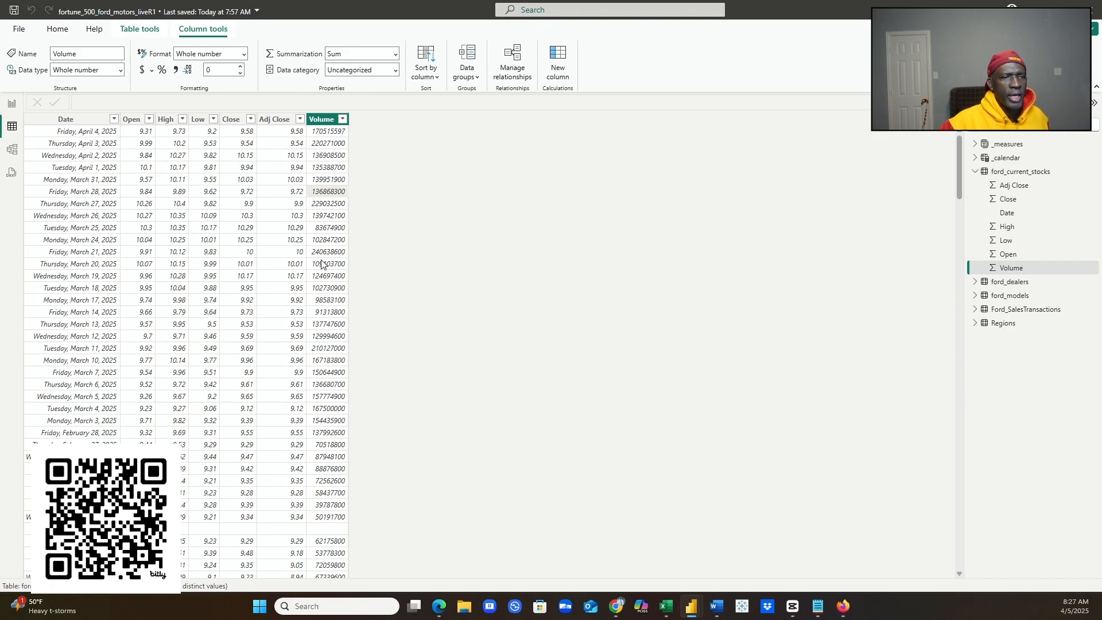
left_click(12, 103)
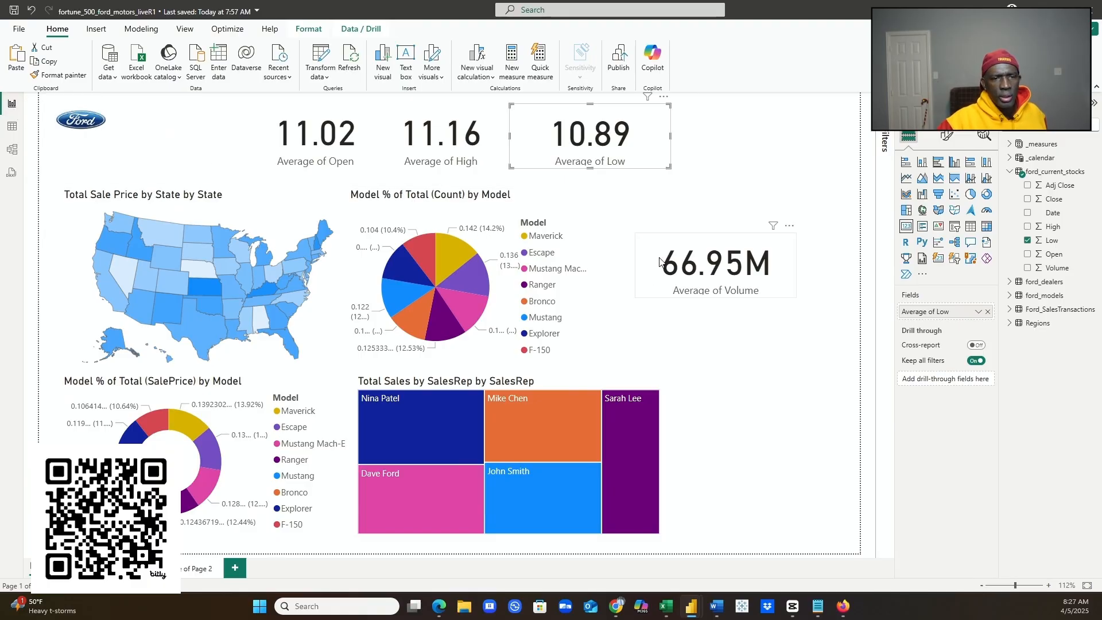
left_click_drag(677, 256, 715, 114)
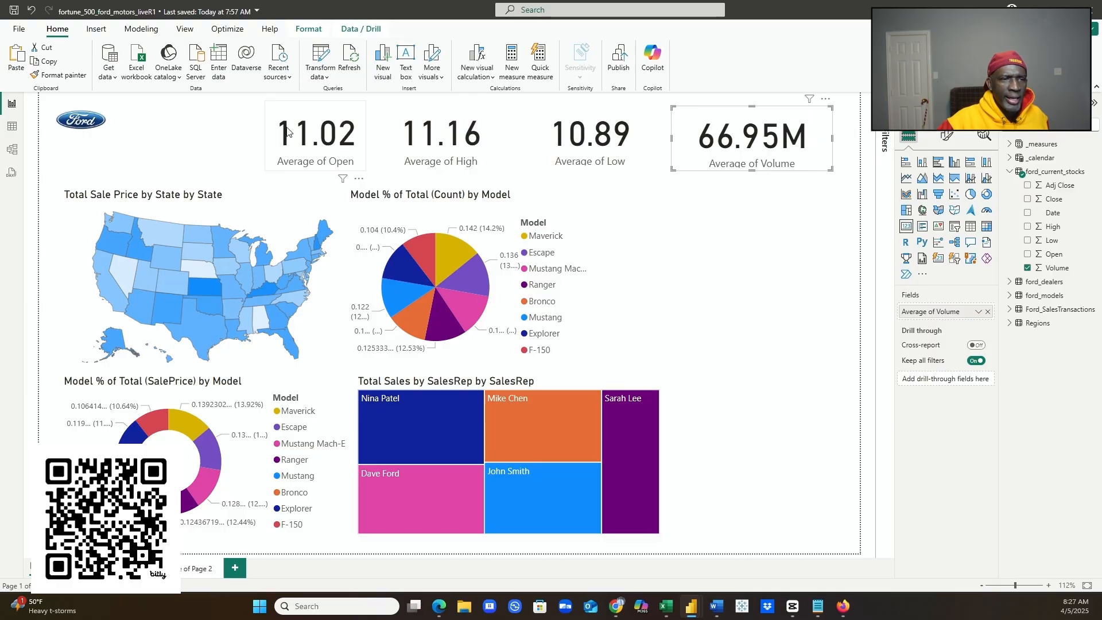
mouse_move(291, 127)
left_mouse_down()
mouse_move(248, 128)
mouse_move(294, 127)
left_mouse_up()
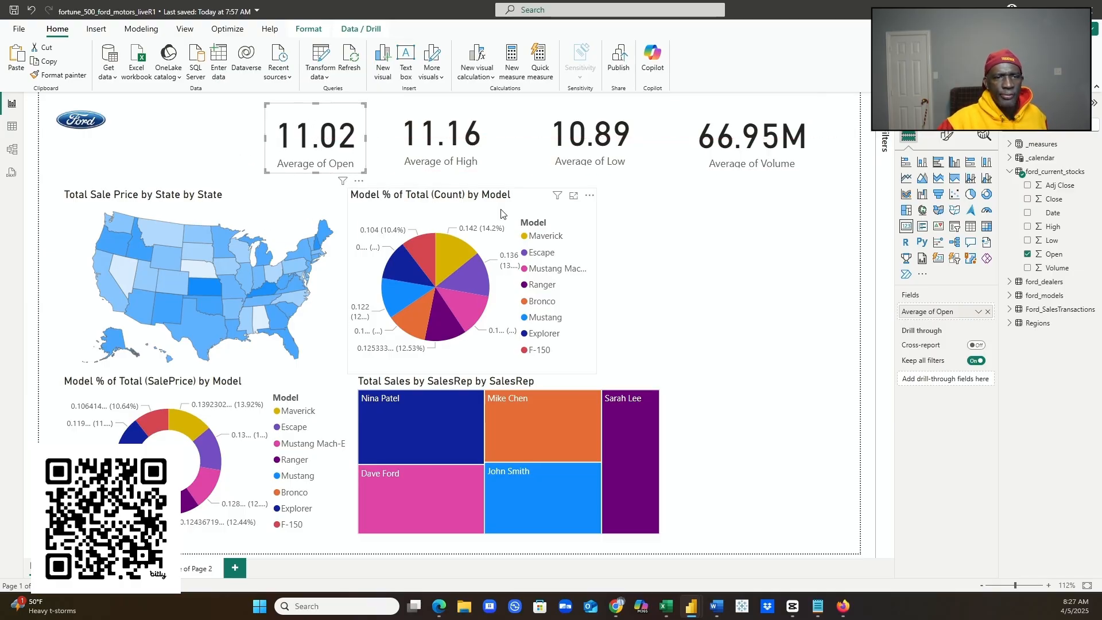
- Add a slicer on the Date field of ford_current_stocks in the free space beneath the Average of Volume card
left_click(681, 285)
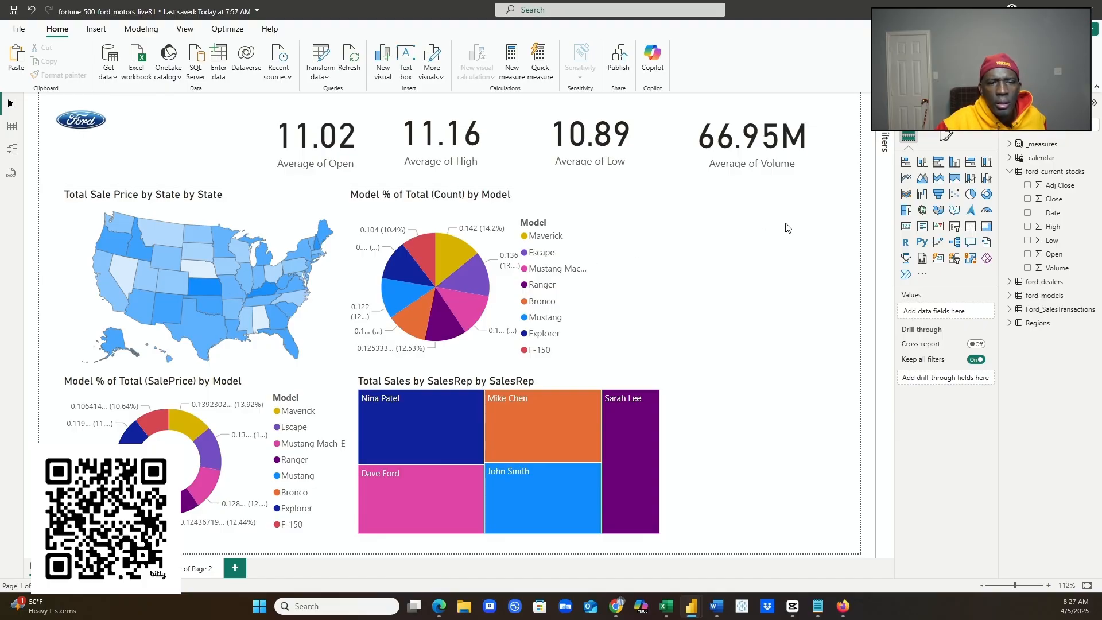
left_click(955, 226)
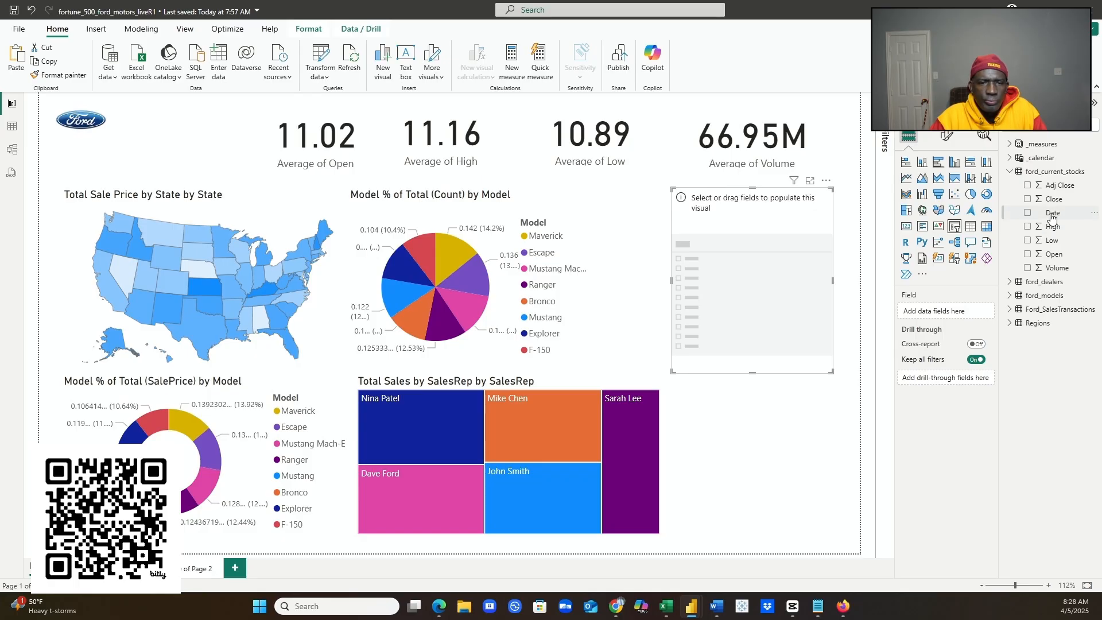
left_click_drag(1053, 213, 767, 289)
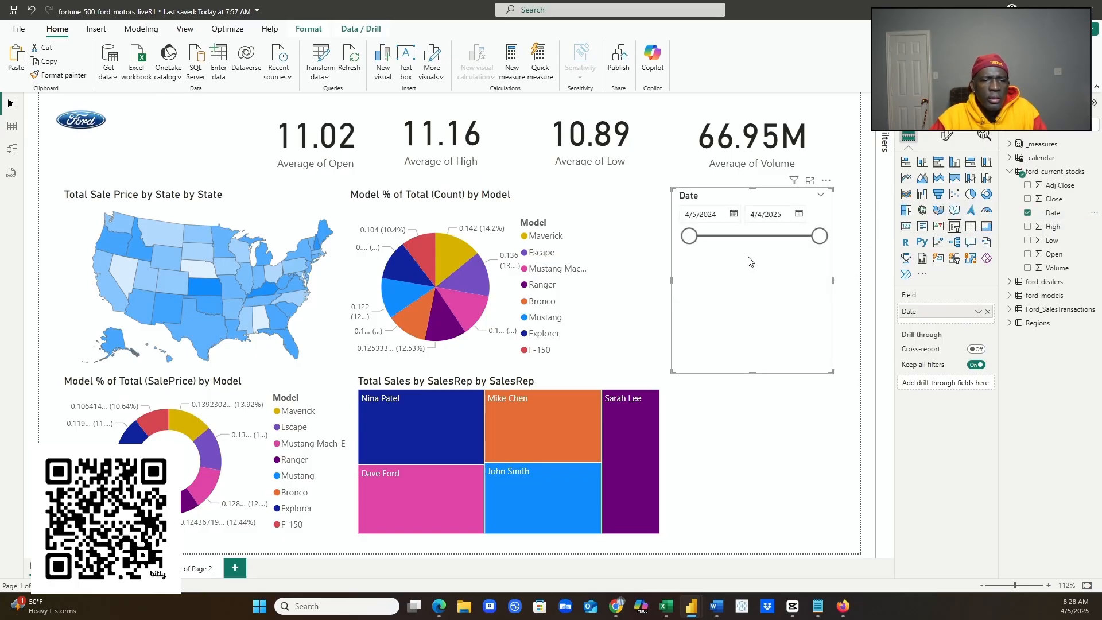
- Set the date slicer's range to 6/24/2024 through 1/7/2025 and reduce the slicer's height to fit its controls
mouse_move(811, 240)
left_mouse_down()
mouse_move(754, 241)
mouse_move(752, 251)
mouse_move(823, 238)
left_mouse_up()
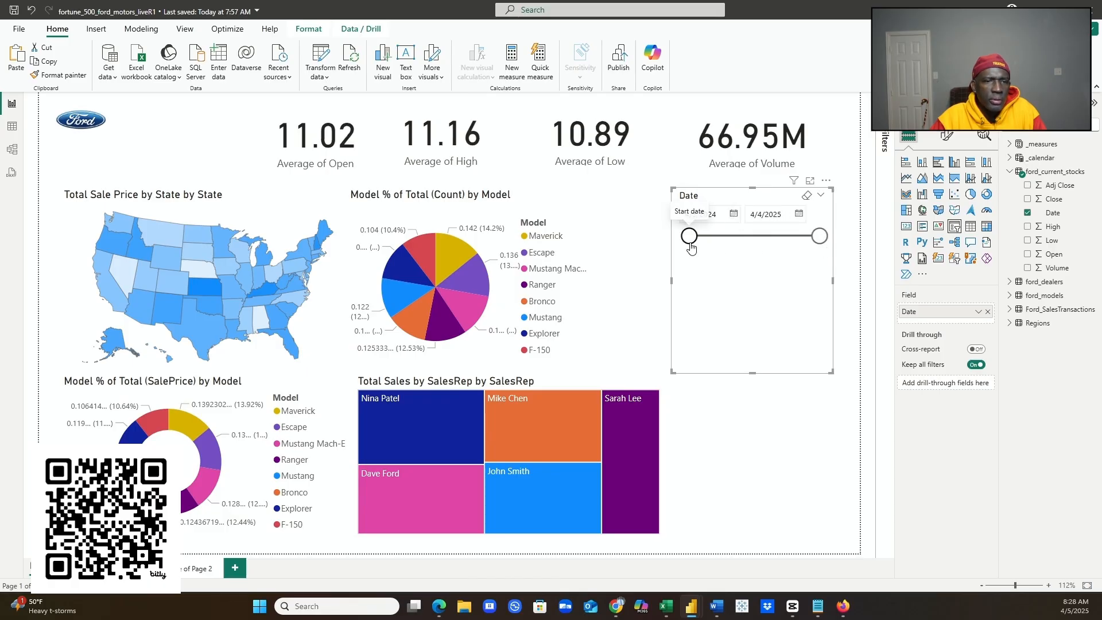
left_click_drag(691, 240, 755, 251)
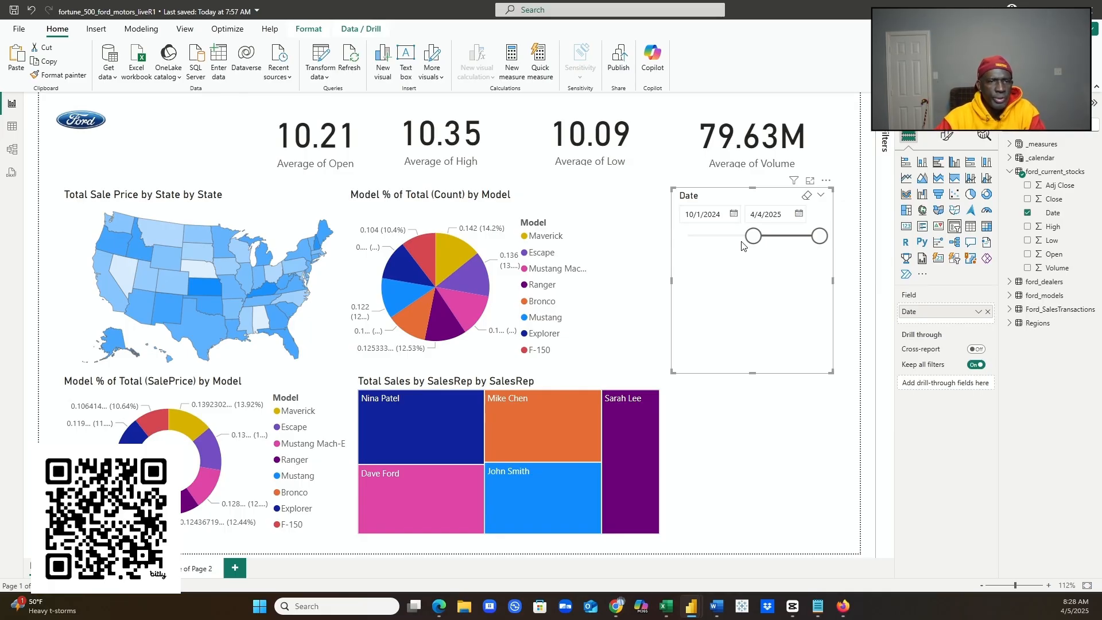
left_click_drag(749, 240, 694, 238)
left_click_drag(819, 237, 789, 240)
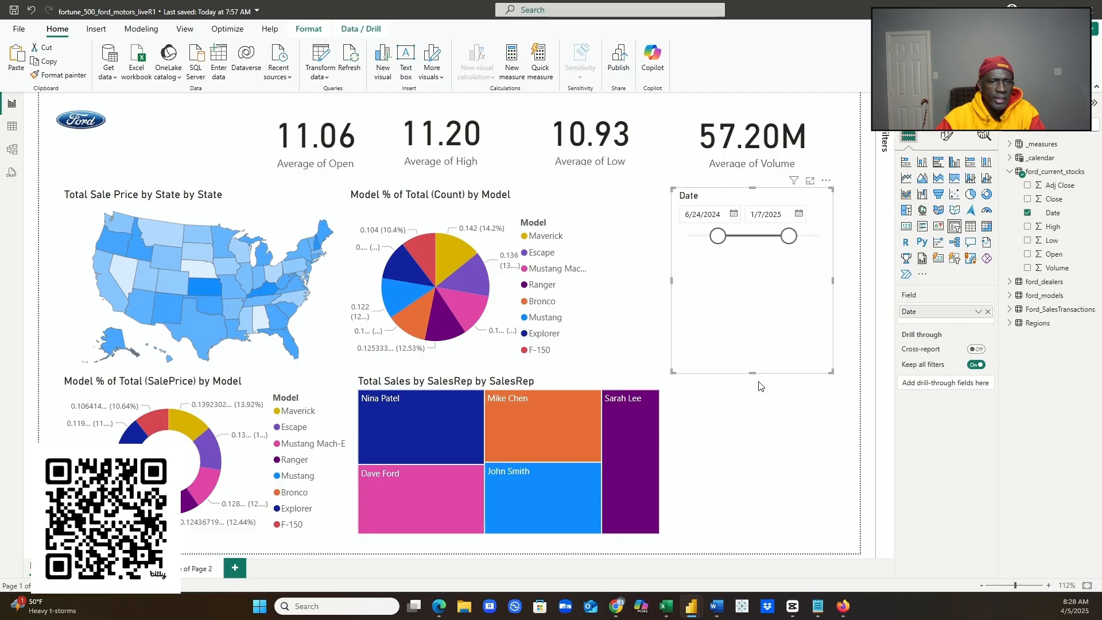
left_click_drag(754, 372, 754, 262)
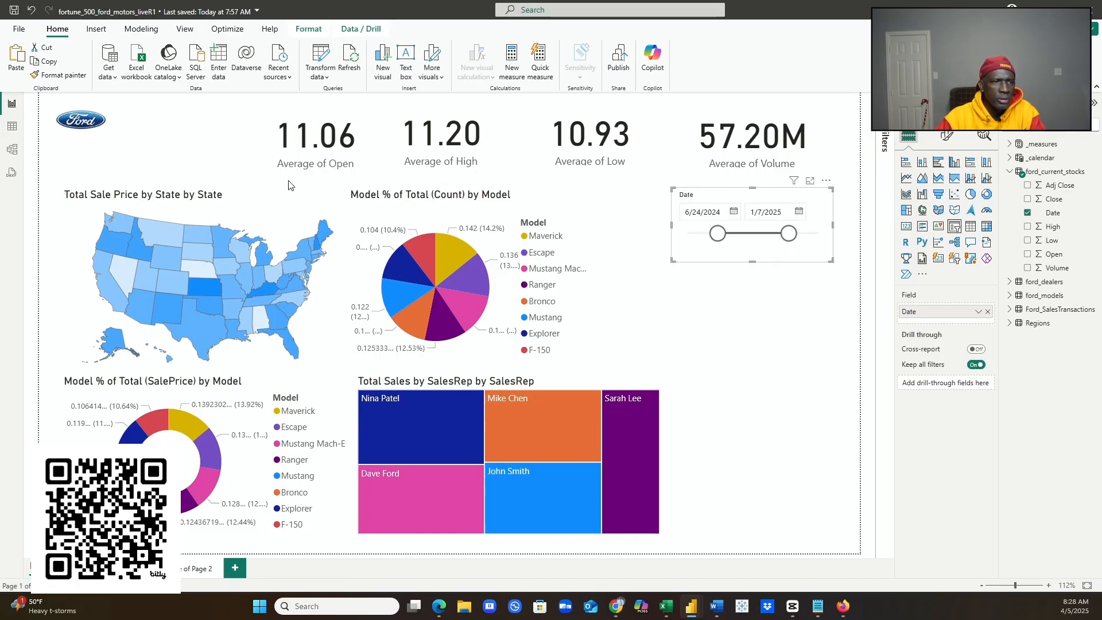
- Enlarge the Ford logo to roughly double its size in the space beside the Average of Open card, and clear the selection
left_click(101, 133)
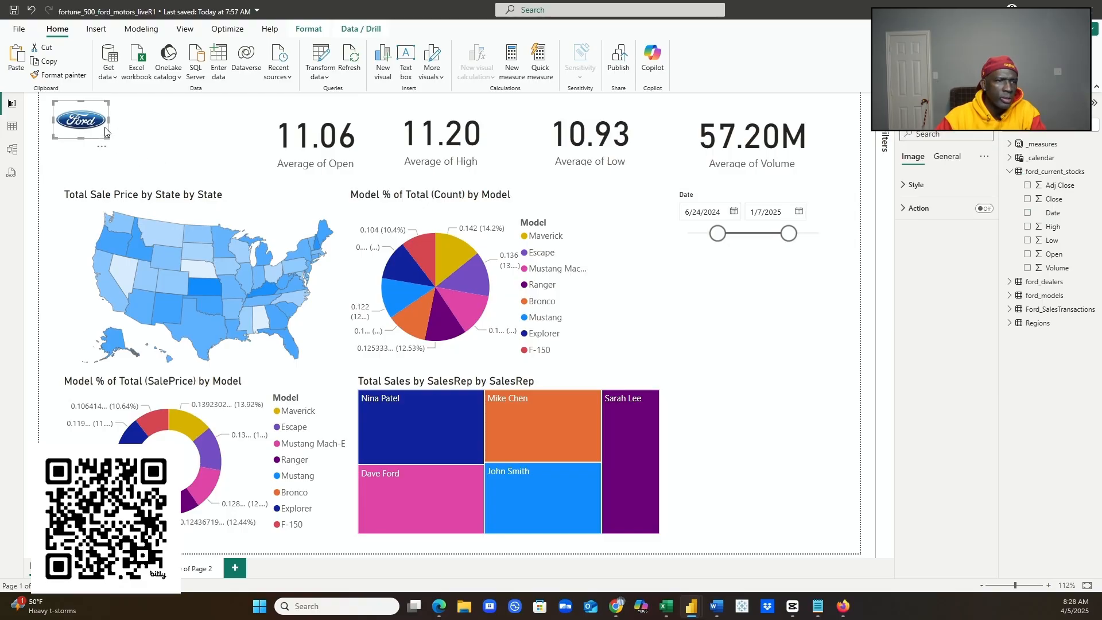
left_click_drag(109, 128, 114, 158)
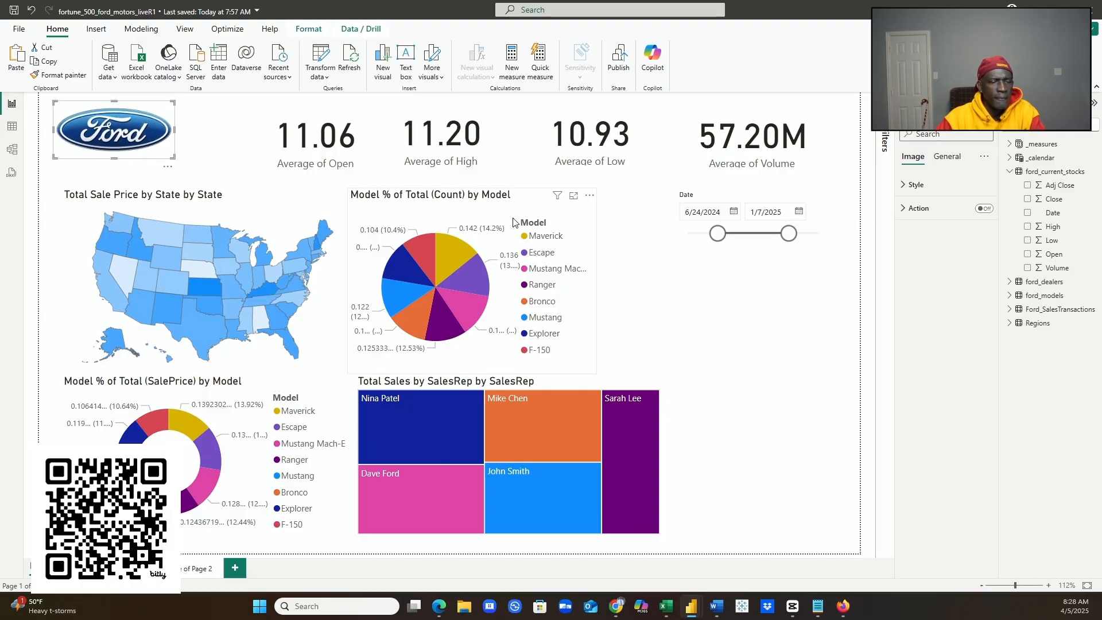
left_click(683, 353)
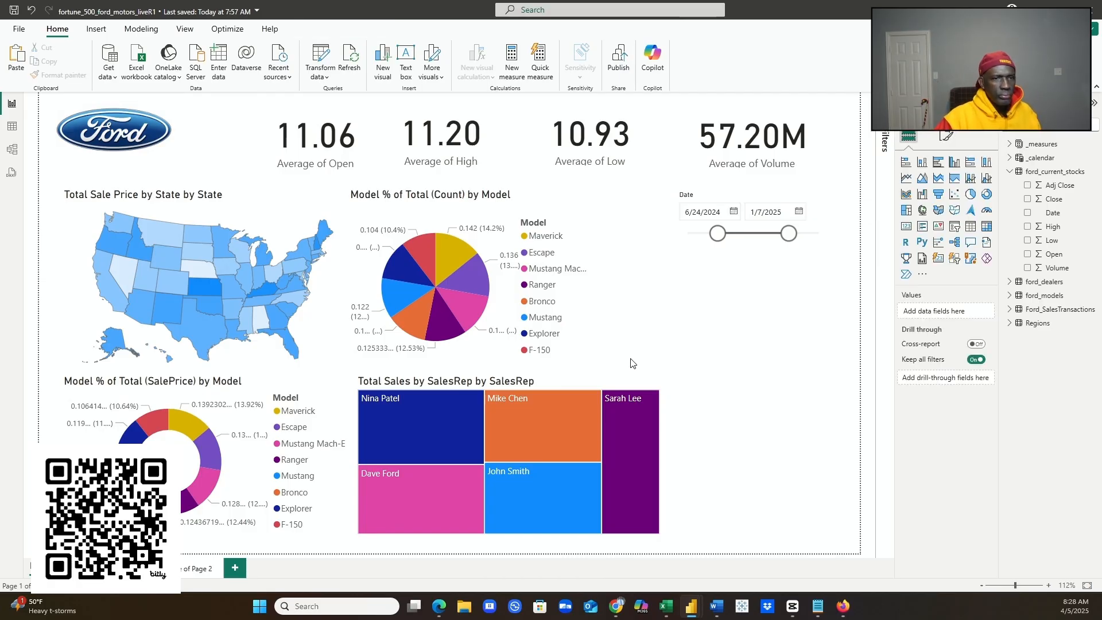
- Narrow the Average of Open card on the side facing the logo and set its callout value font size to 25
left_click(300, 137)
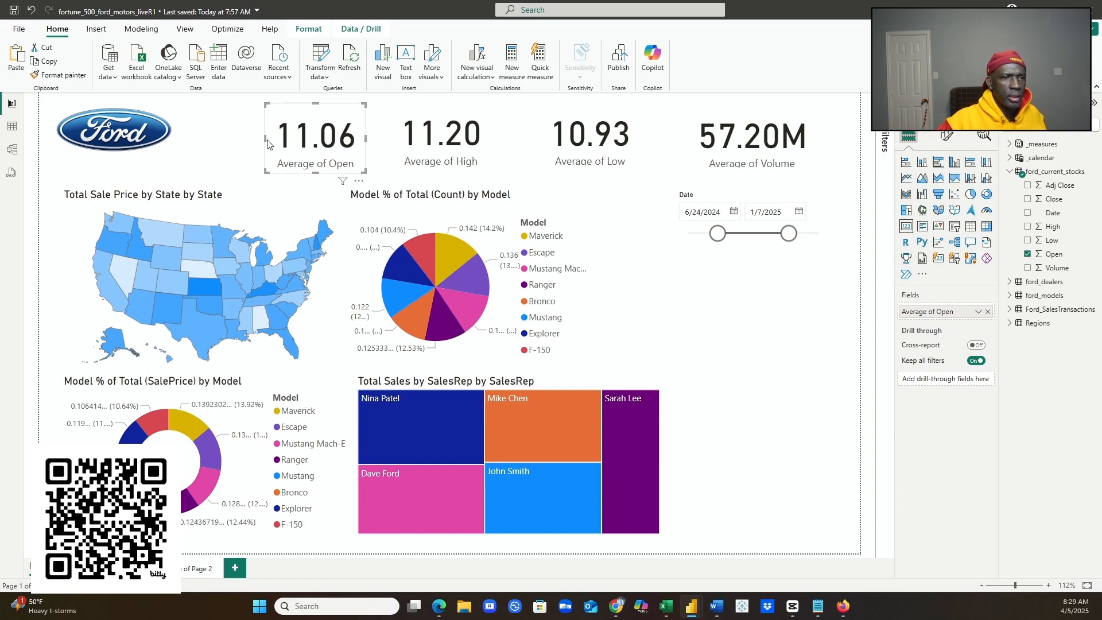
mouse_move(264, 143)
left_mouse_down()
mouse_move(291, 143)
mouse_move(276, 140)
left_mouse_up()
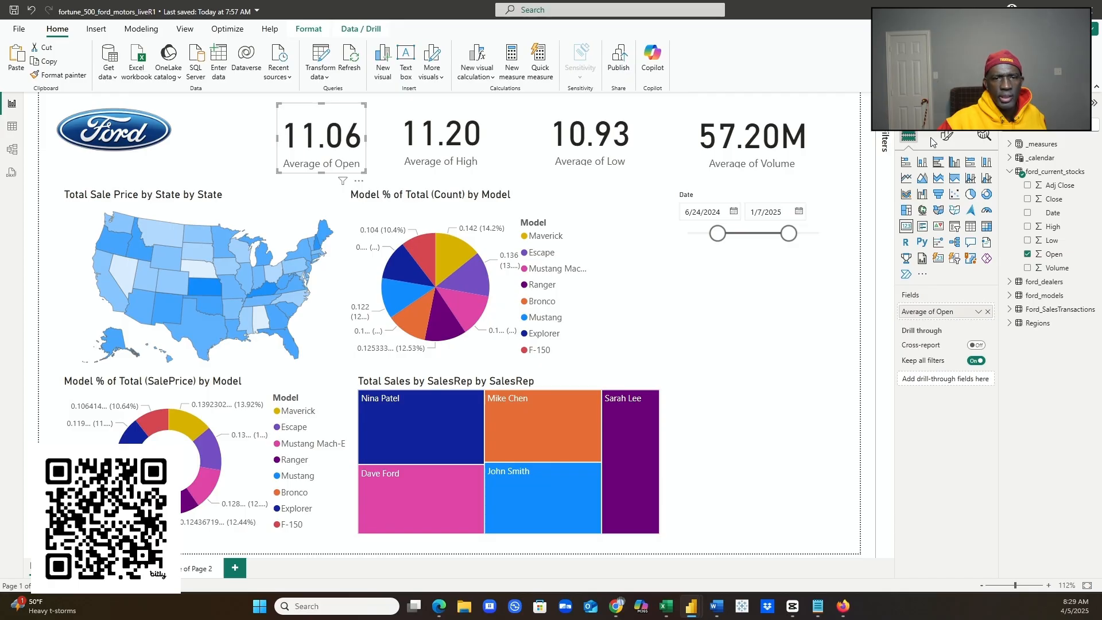
left_click(948, 138)
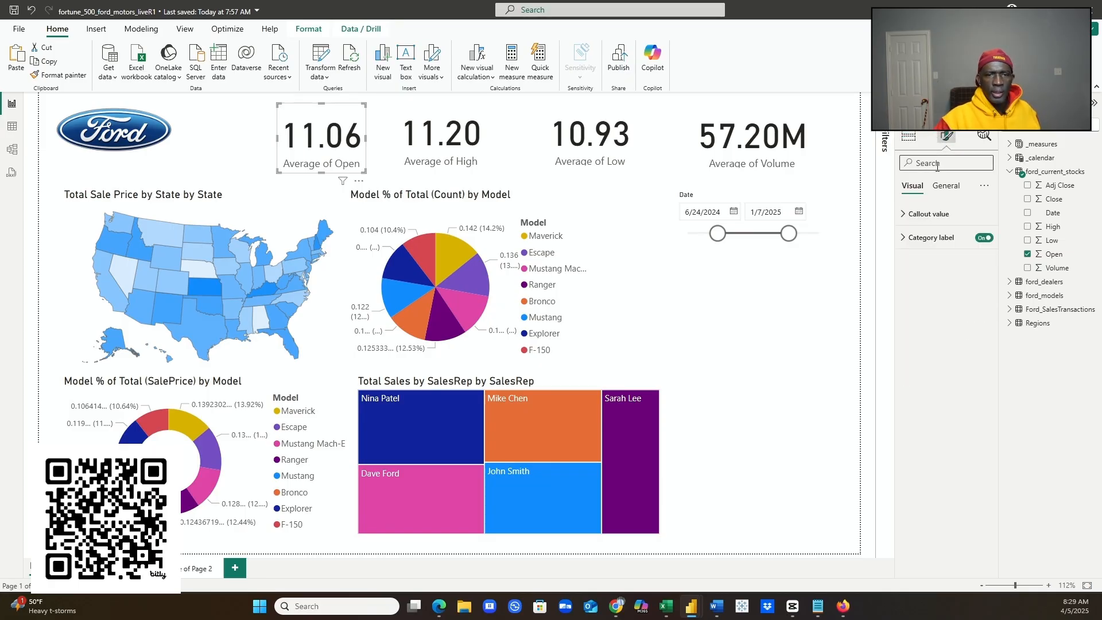
left_click(949, 189)
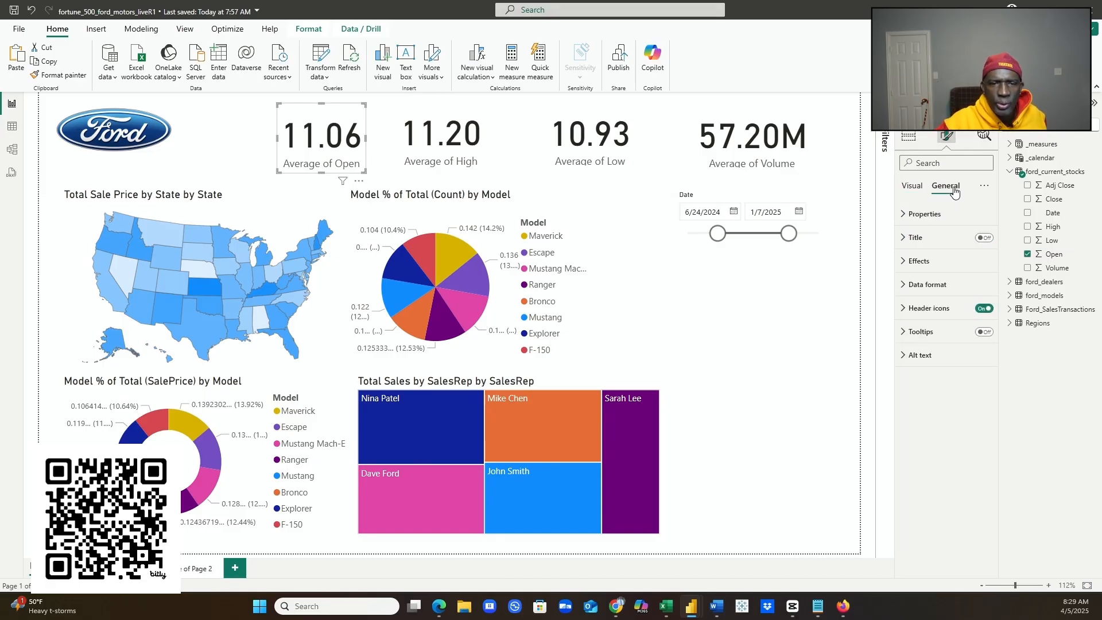
left_click(917, 188)
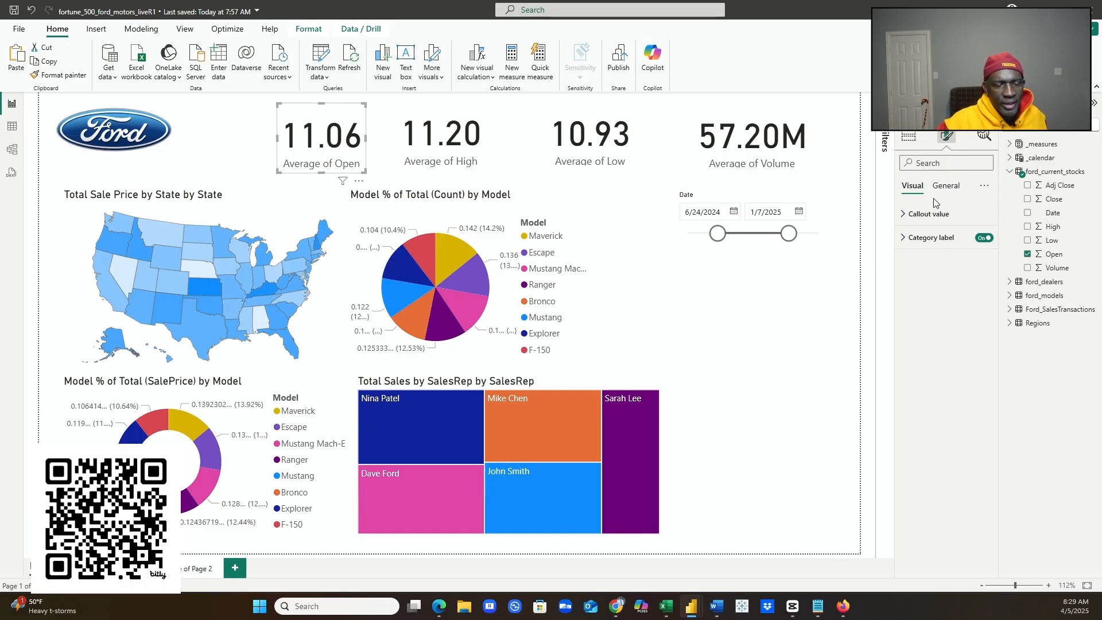
left_click(903, 217)
double_click(971, 253)
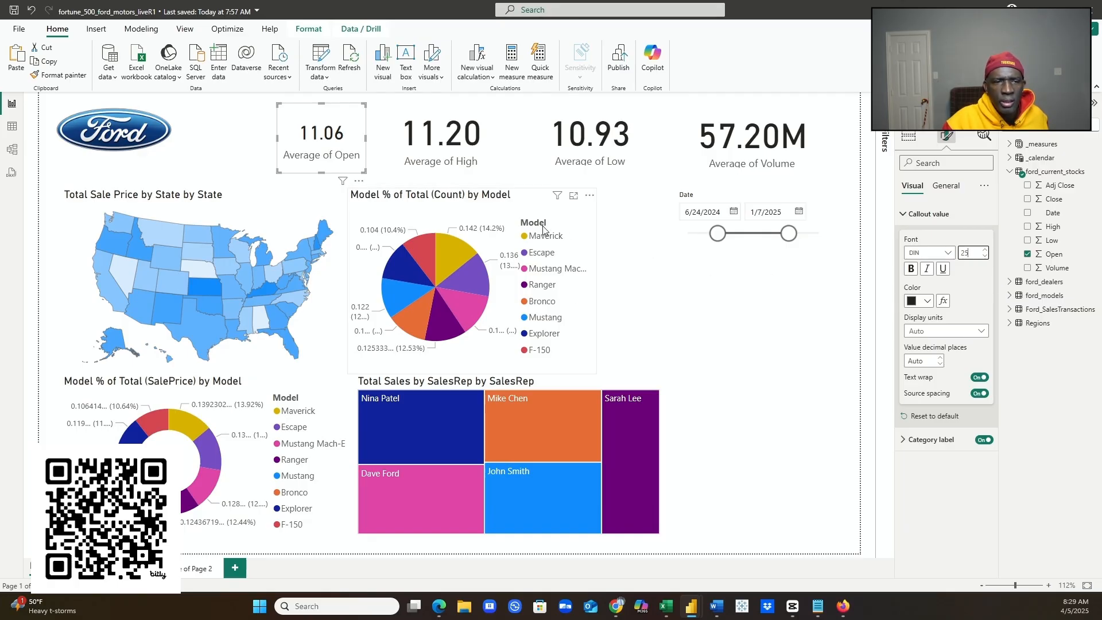
- Set the callout value font size to 25 on the Average of High, Average of Low and Average of Volume cards
left_click(449, 147)
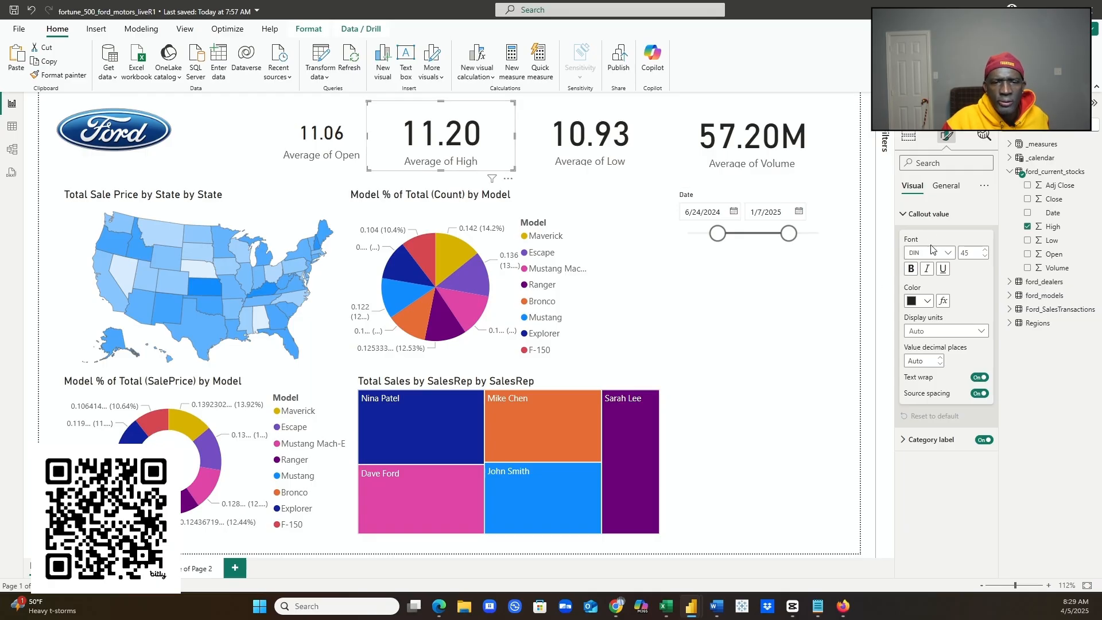
type("25")
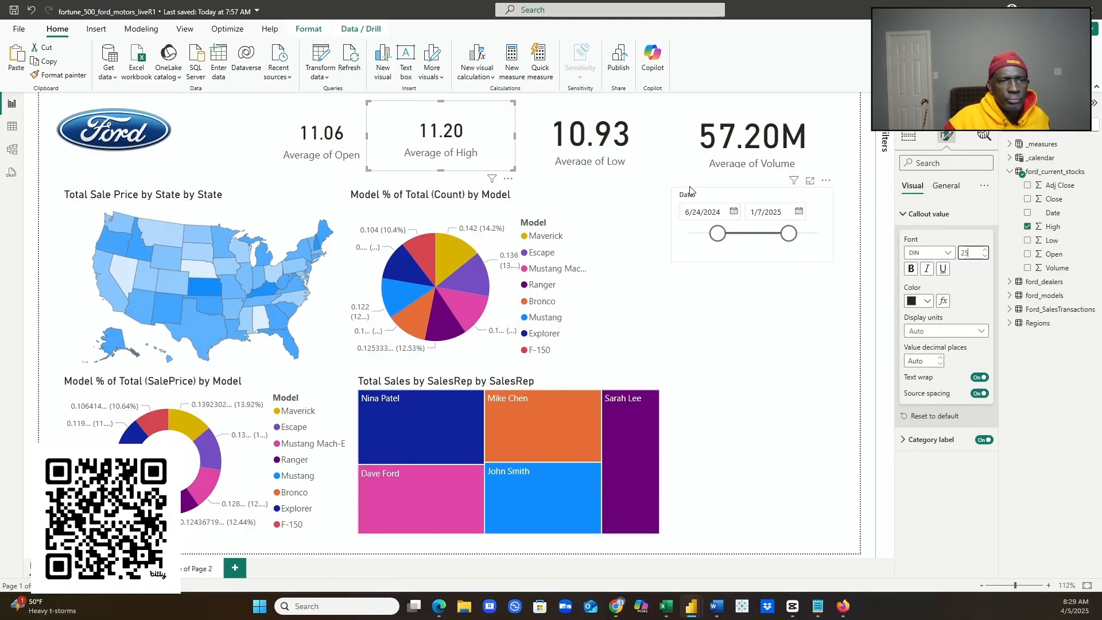
left_click(611, 142)
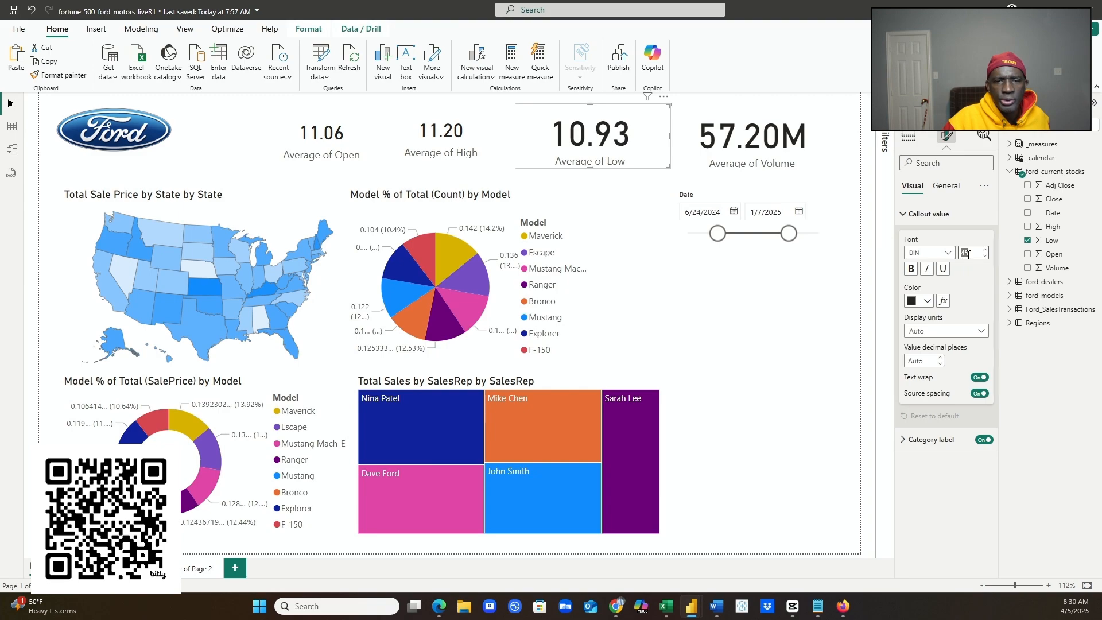
type("25")
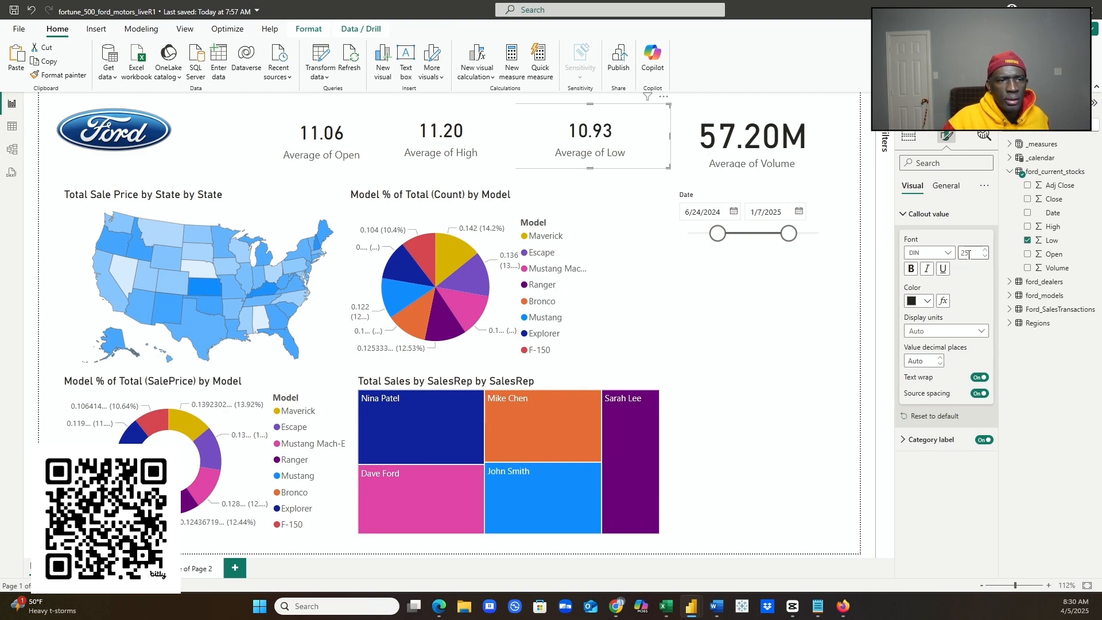
left_click(763, 153)
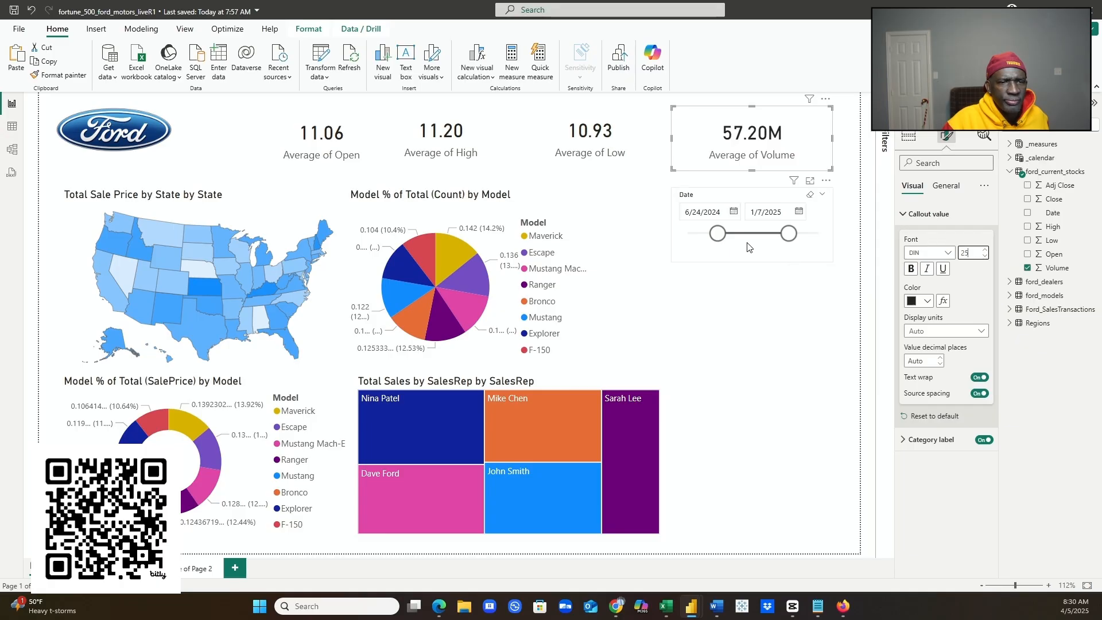
- Turn off the Average of Open card's category label and give the card a bold title reading "Open"
left_click(337, 143)
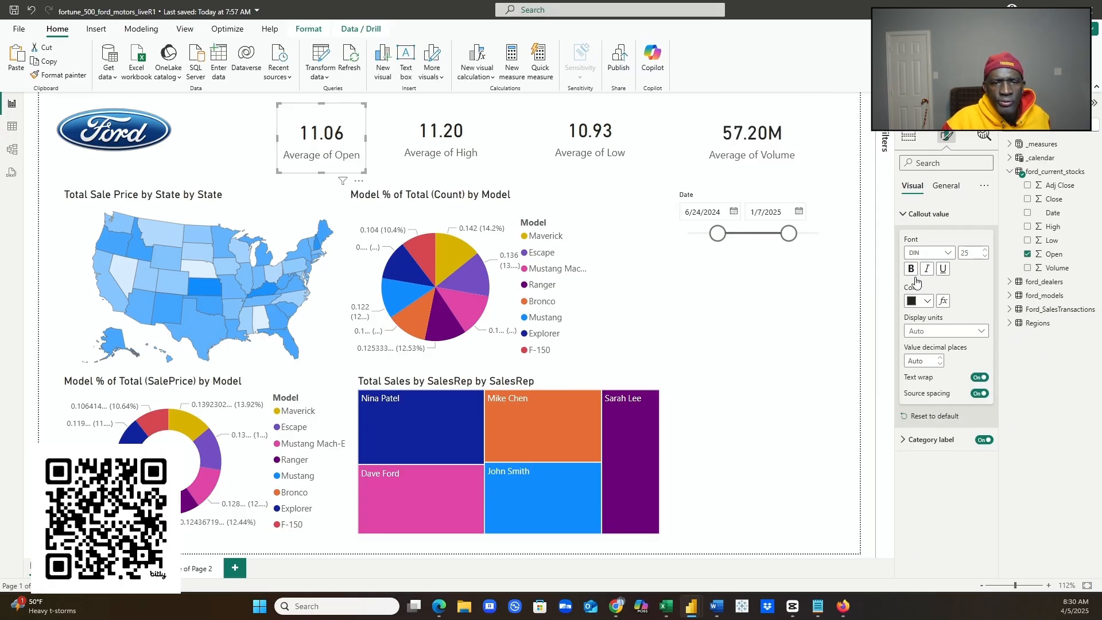
left_click(908, 224)
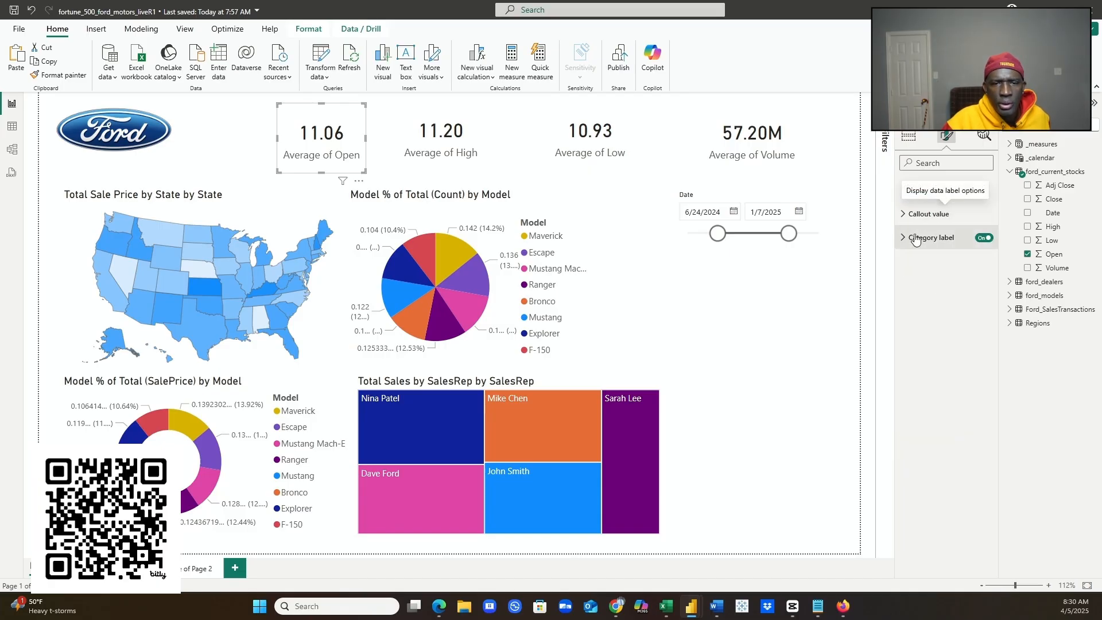
left_click(985, 239)
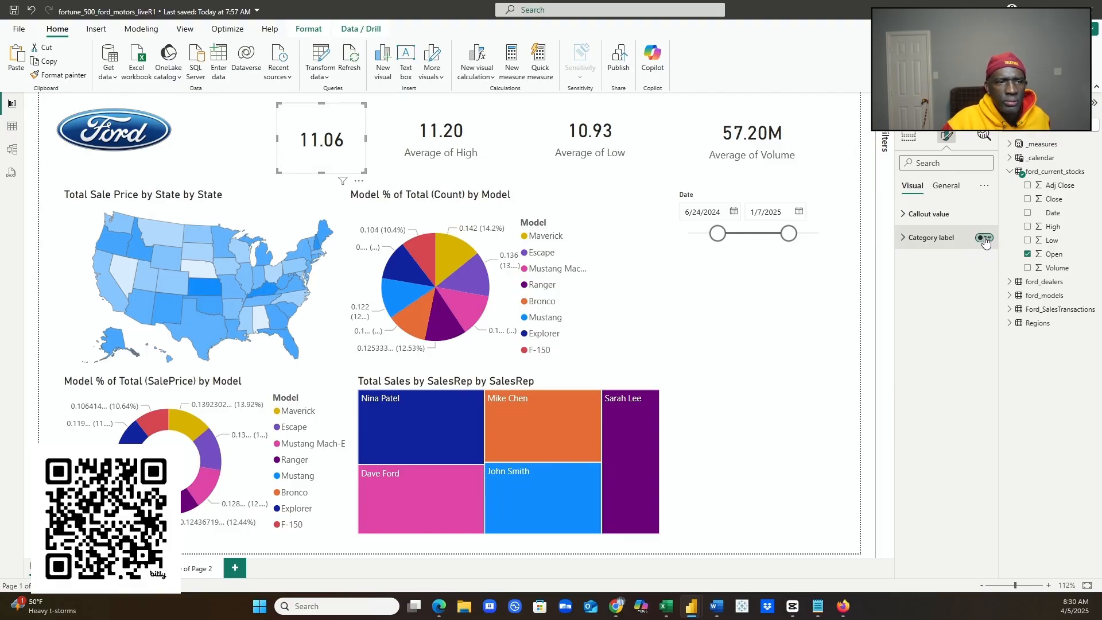
left_click(956, 187)
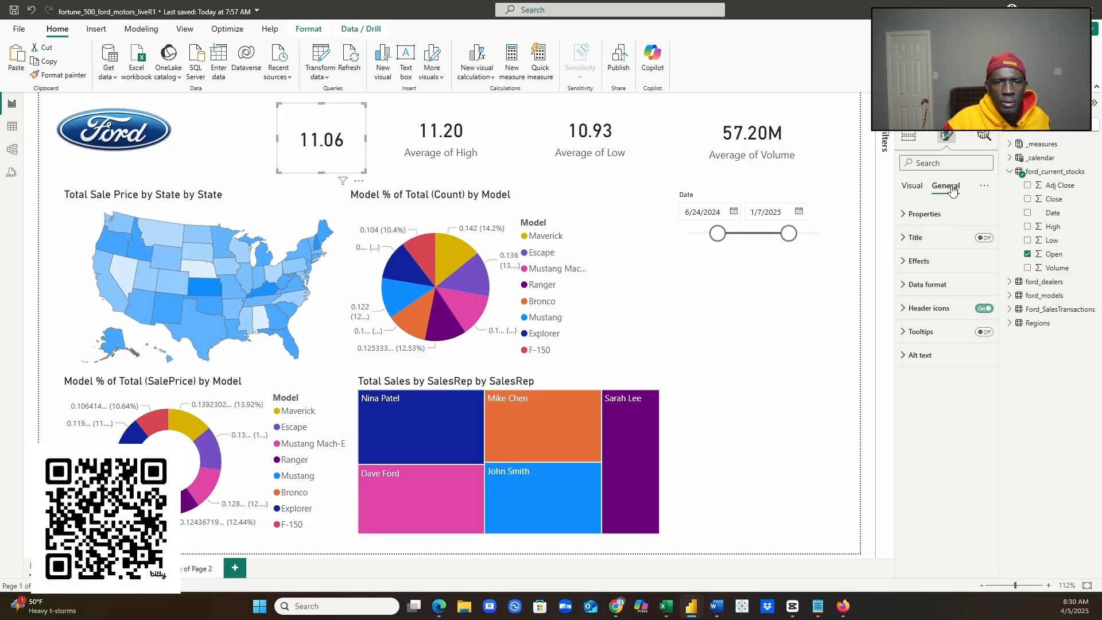
left_click(983, 239)
left_click(916, 238)
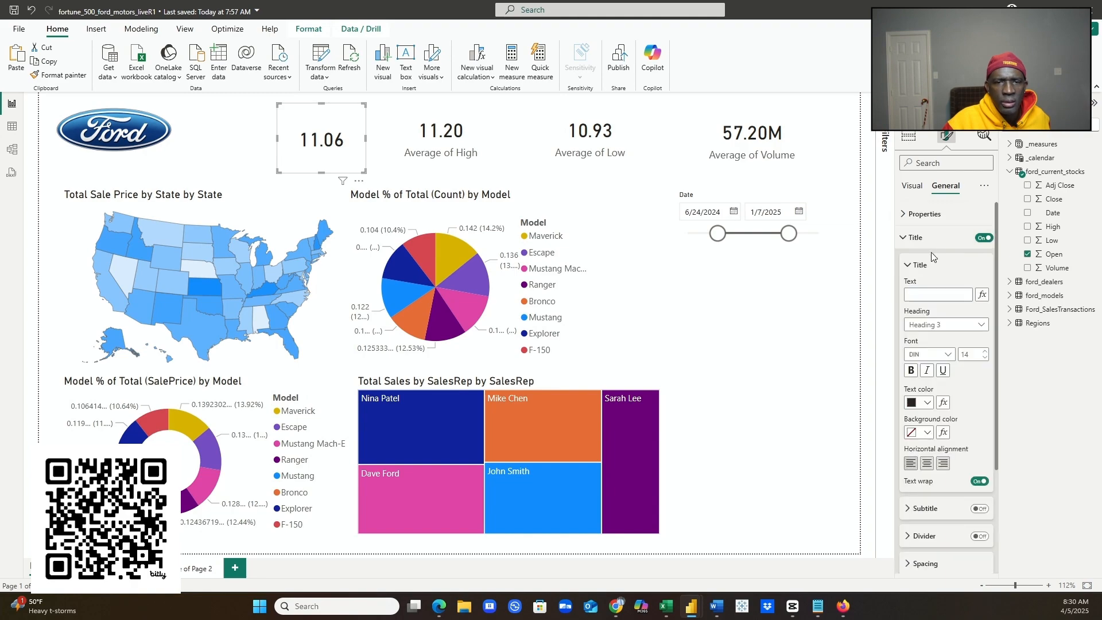
left_click(931, 296)
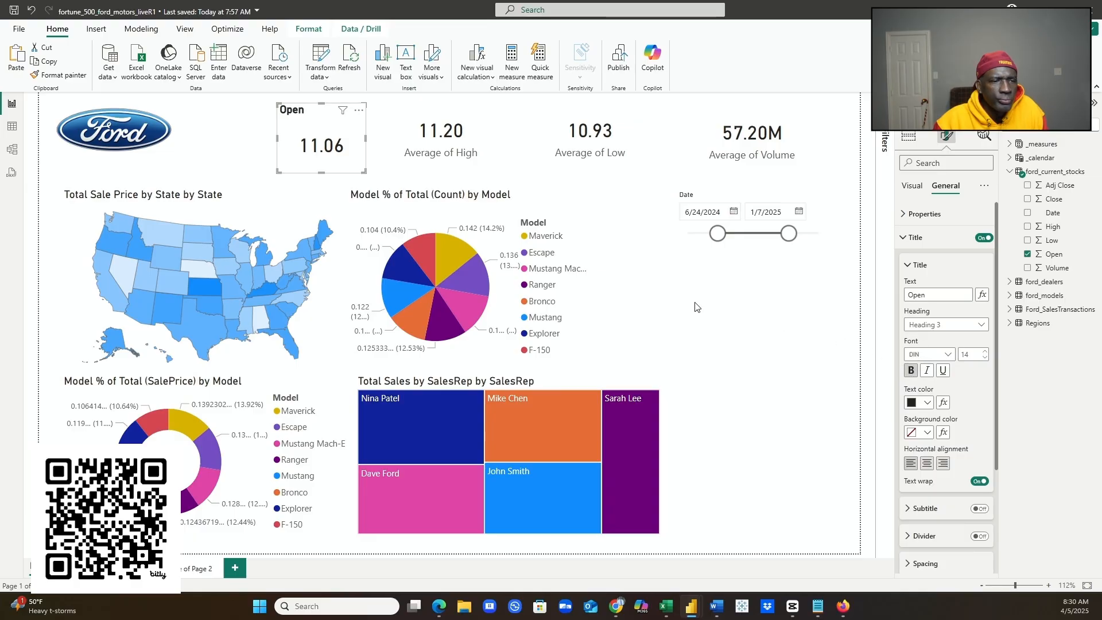
- Give the Average of High card a bold title reading "High" and turn off its category label
left_click(417, 134)
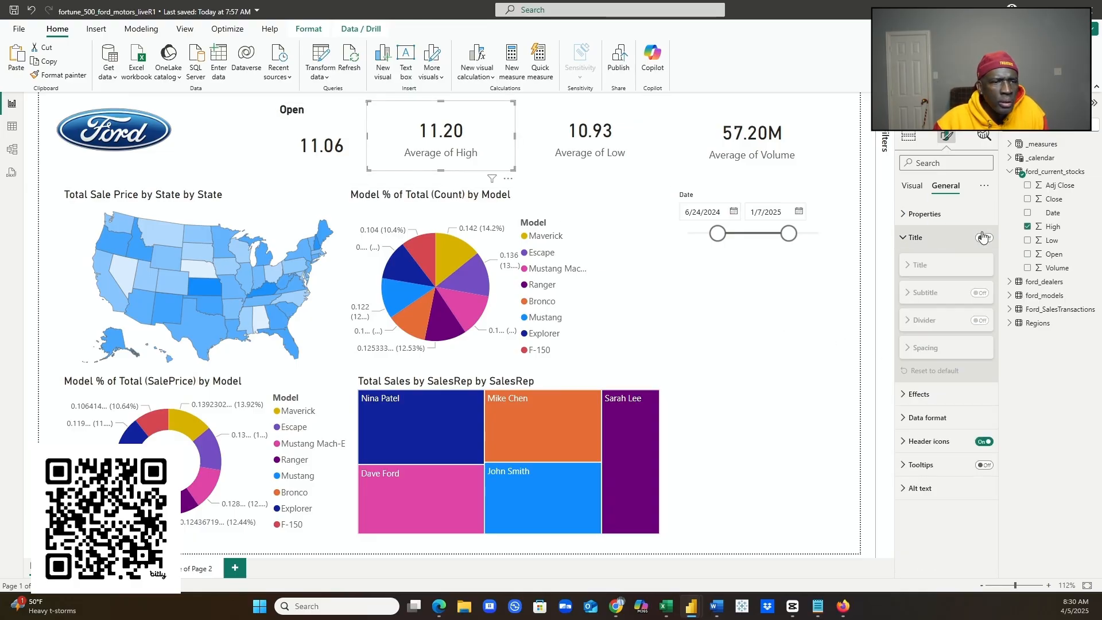
left_click(994, 248)
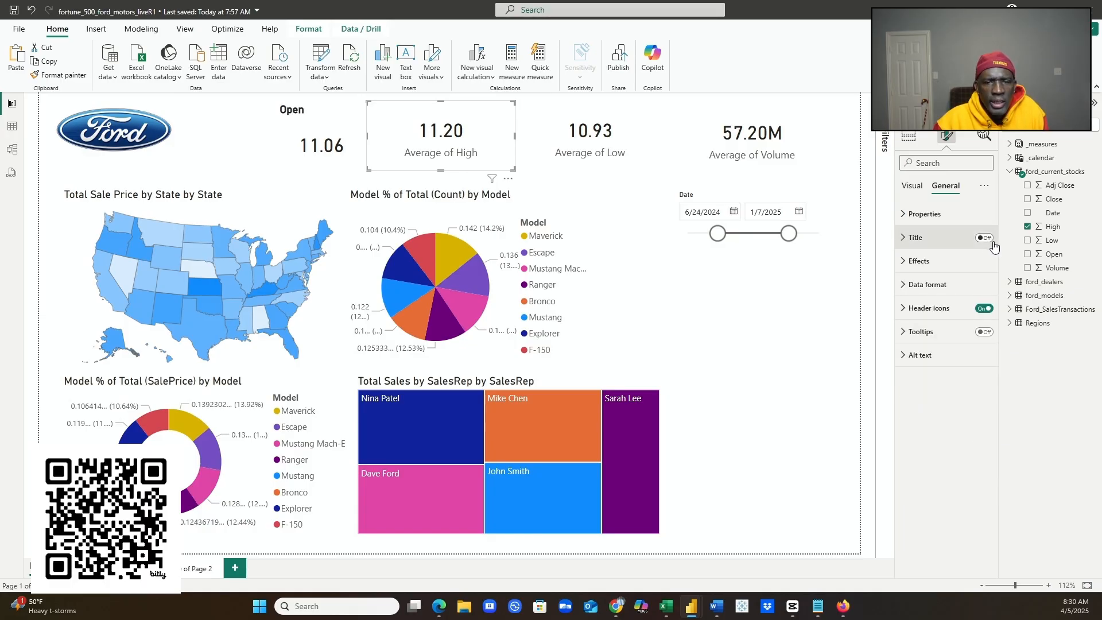
left_click(984, 237)
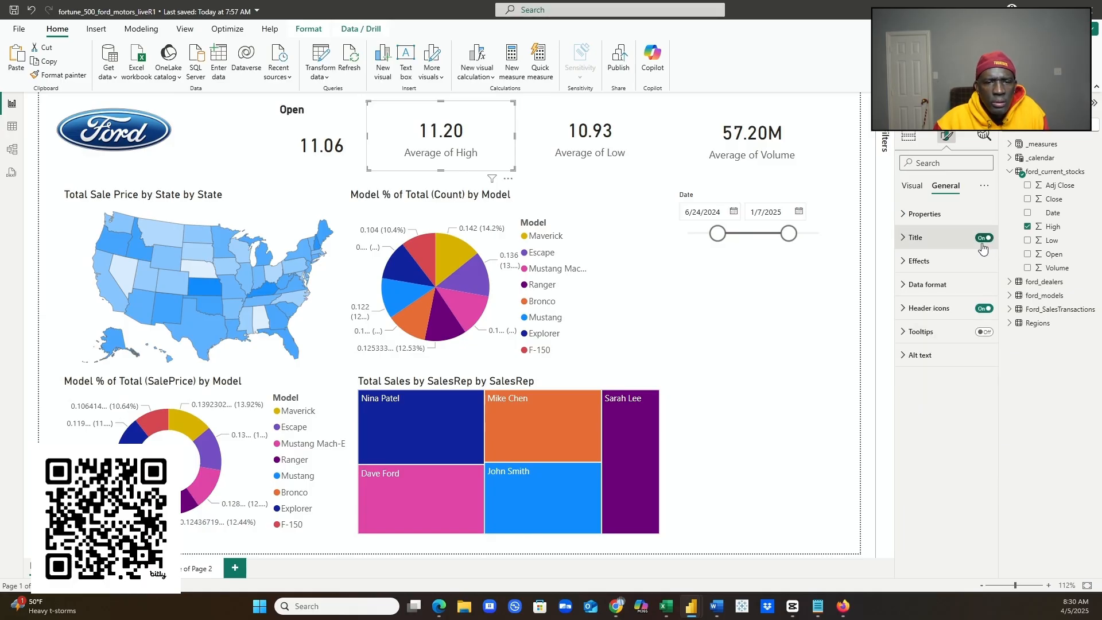
left_click(916, 238)
left_click(928, 296)
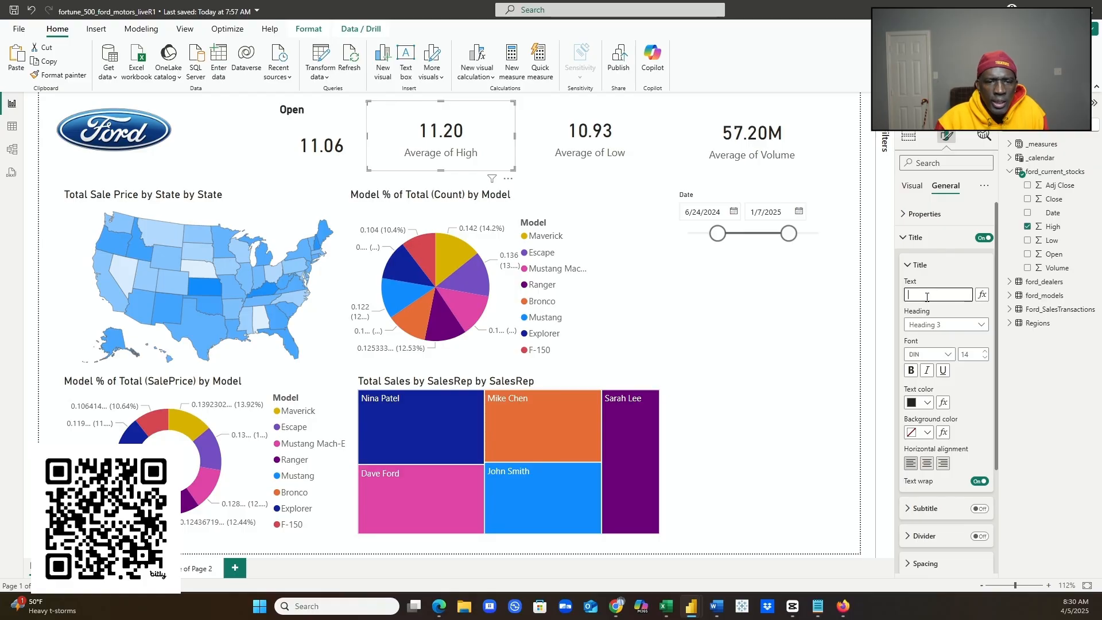
type("High")
key("Return")
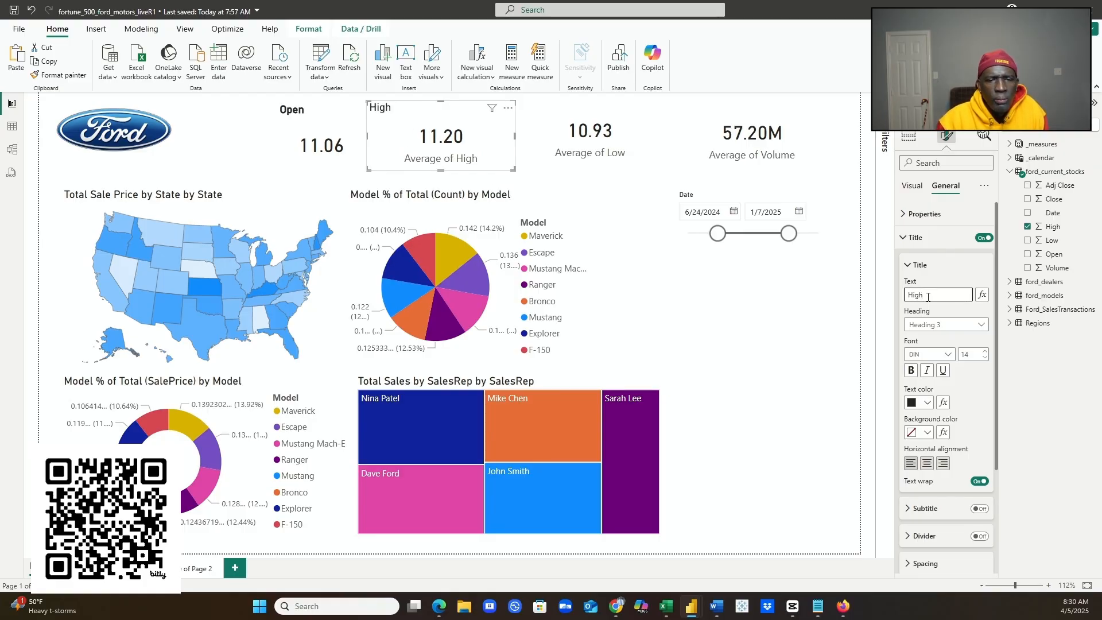
left_click(913, 188)
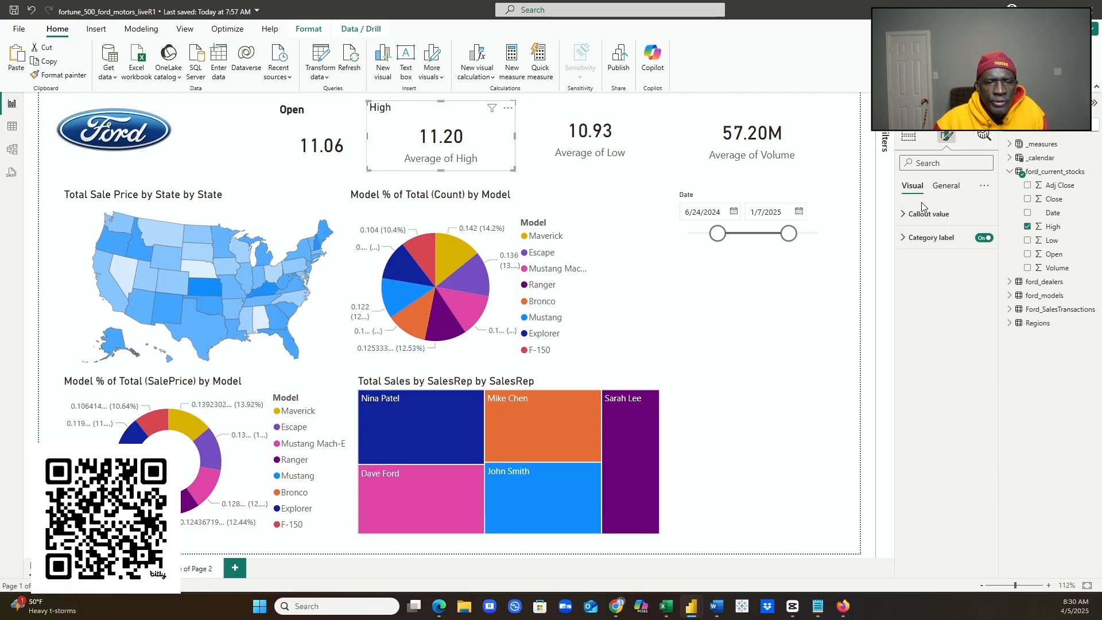
left_click(985, 239)
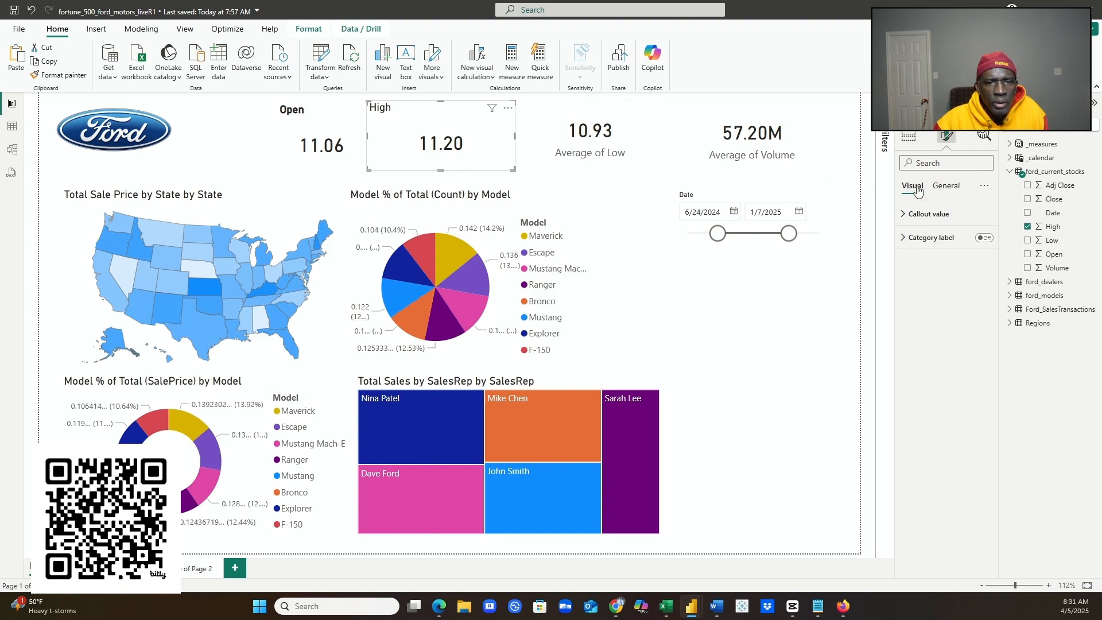
left_click(956, 189)
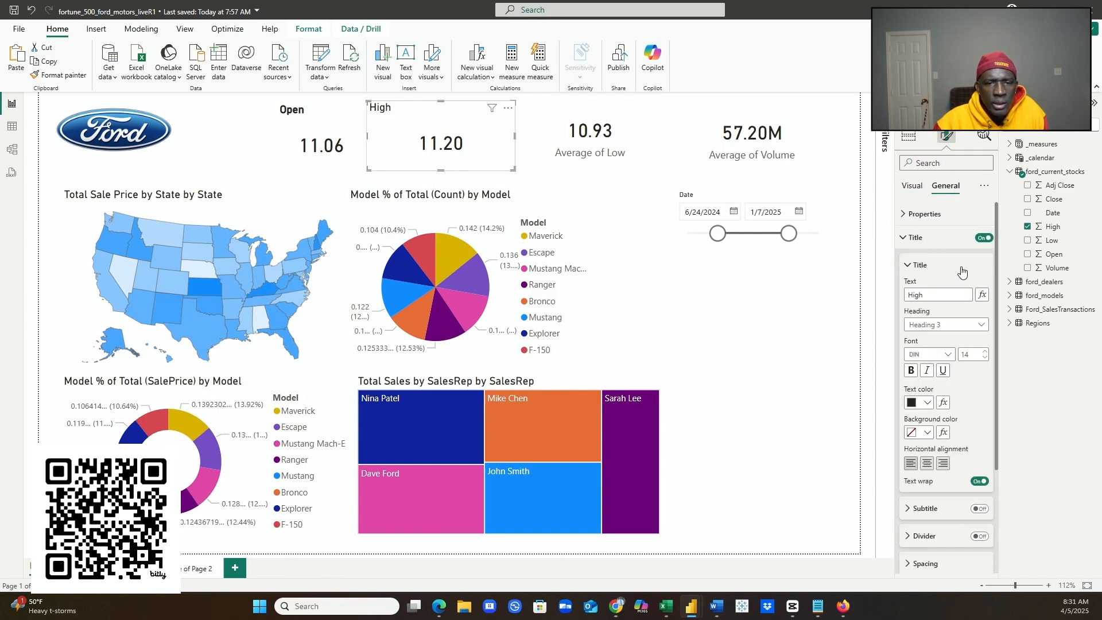
left_click(911, 371)
- Add a bold title reading "Low" to the Average of Low card and turn off its category label
left_click(643, 157)
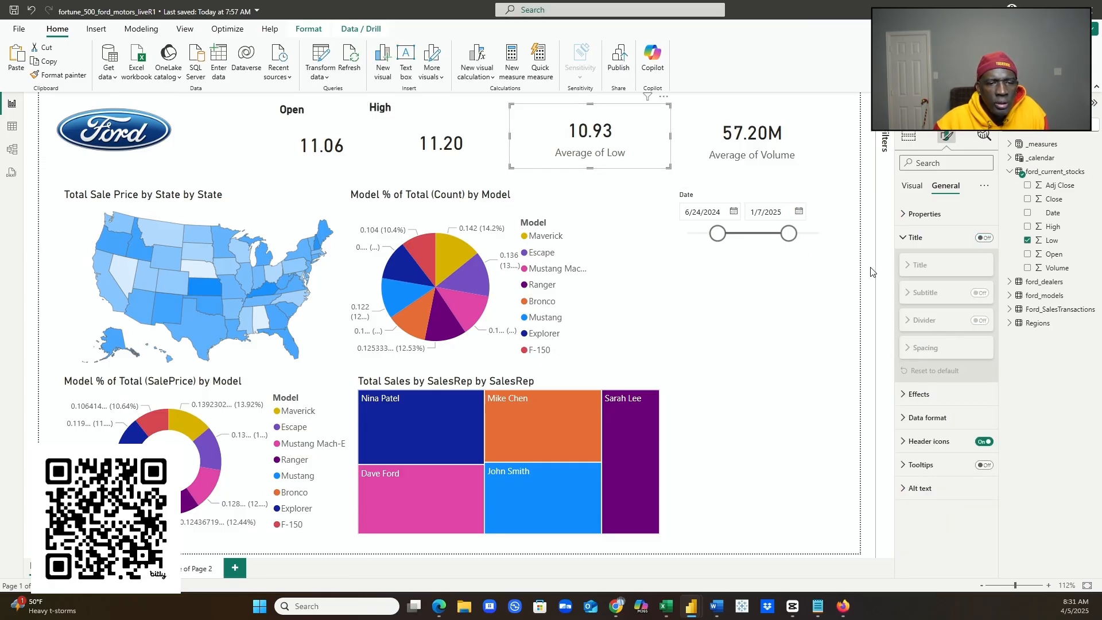
left_click(983, 238)
left_click(946, 297)
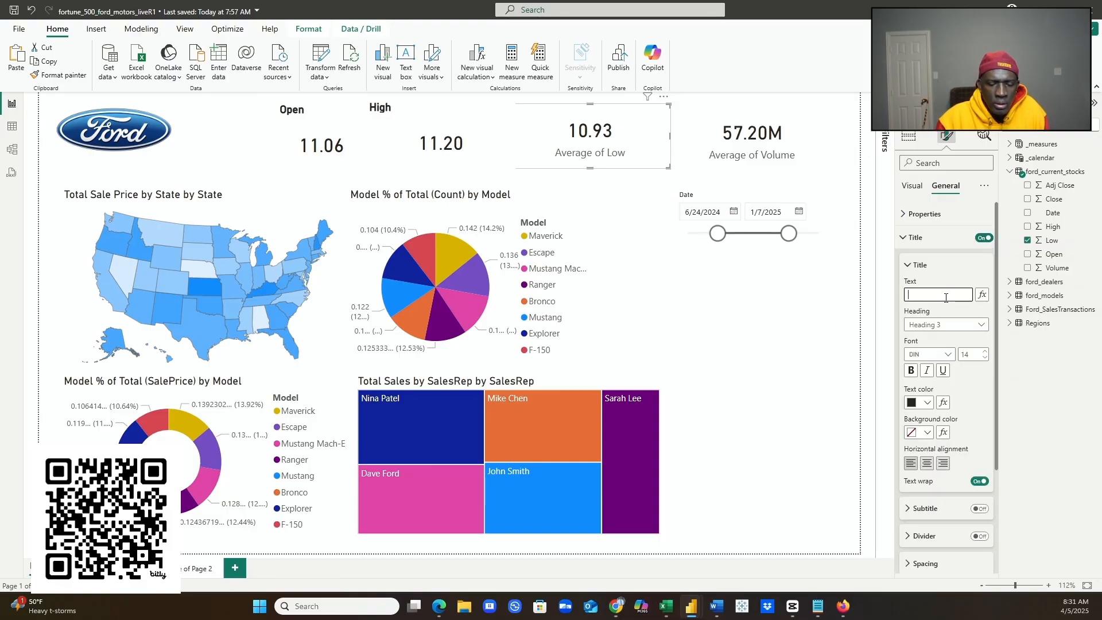
type("Low")
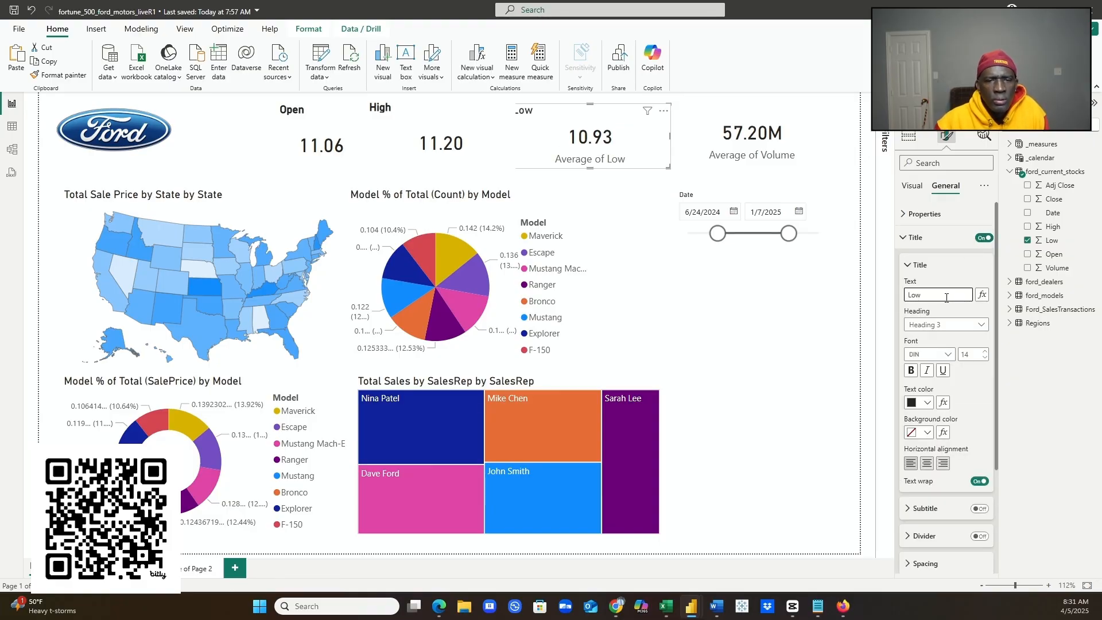
left_click(913, 372)
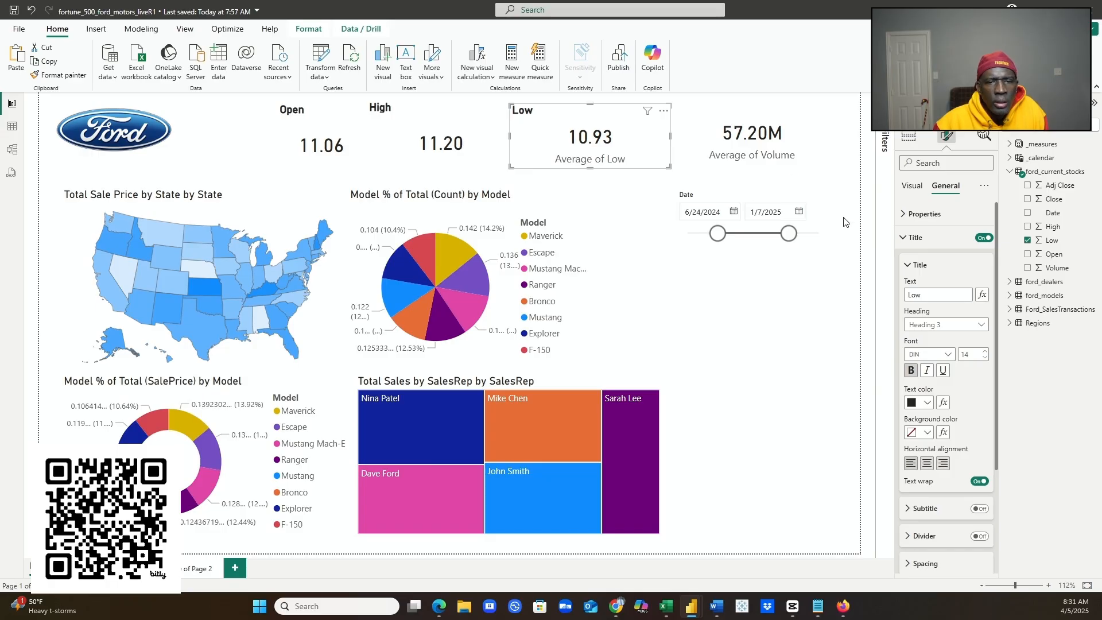
left_click(912, 185)
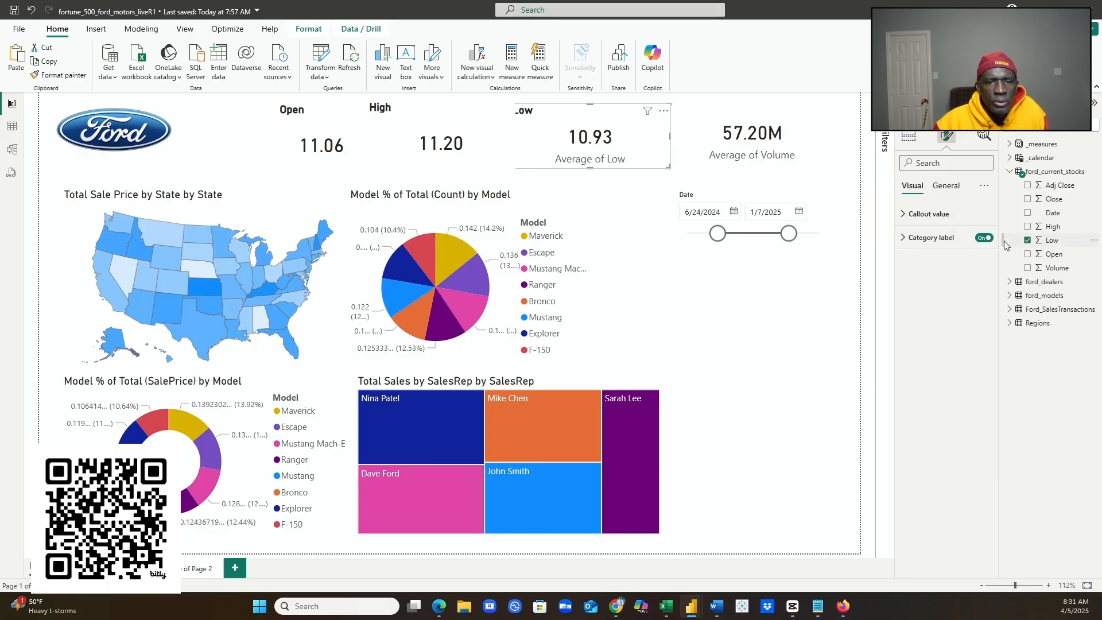
left_click(973, 240)
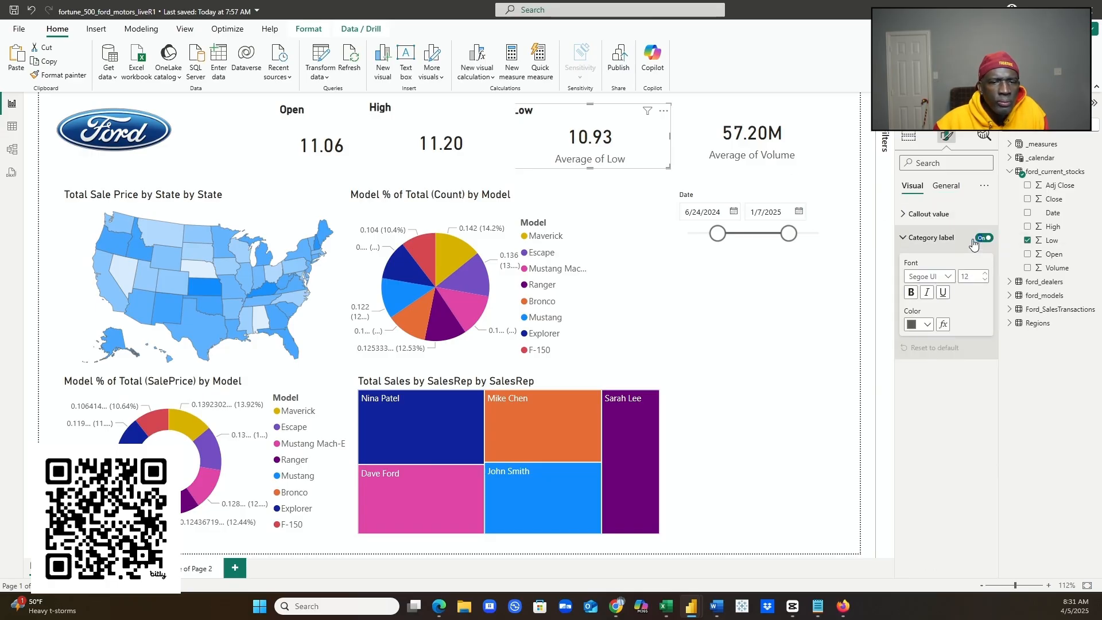
left_click(974, 241)
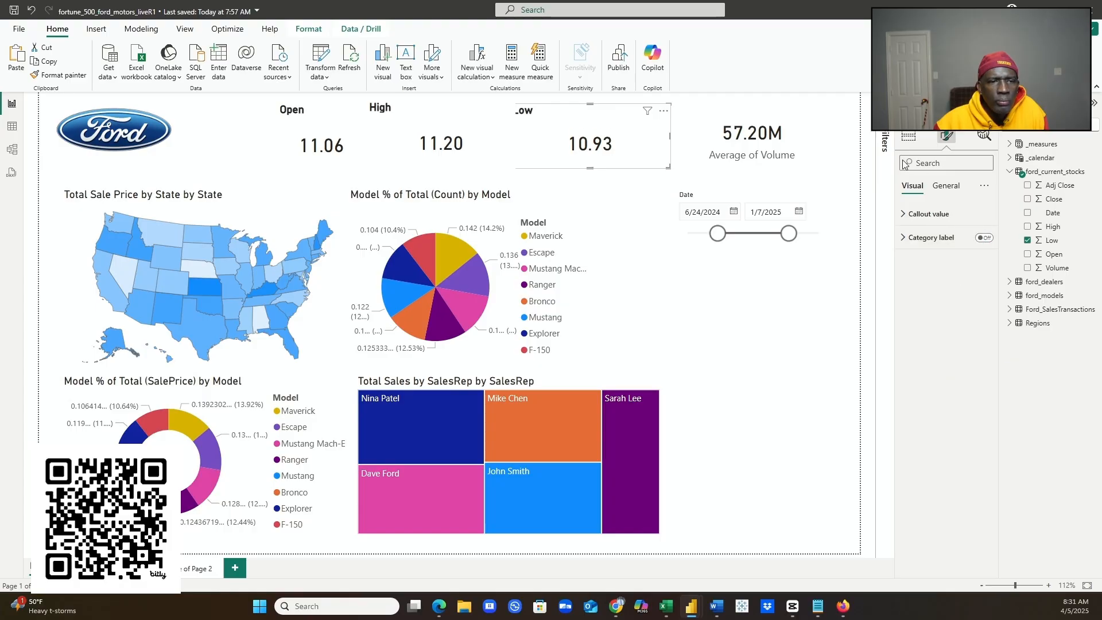
- Turn off the Average of Volume card's category label and add a bold title reading "Volume"
left_click(774, 151)
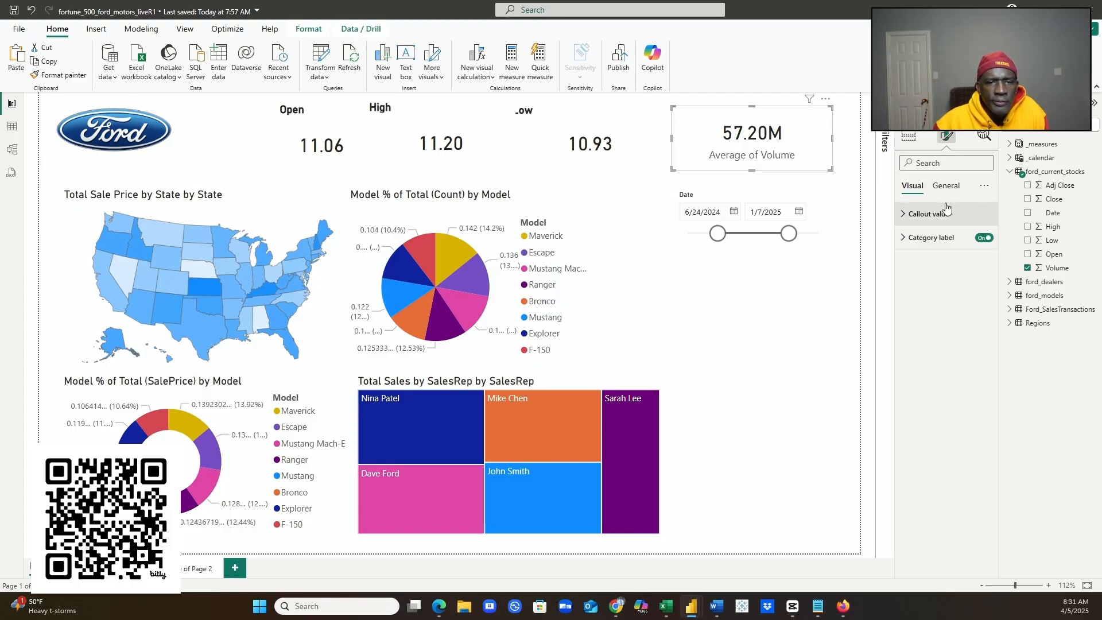
left_click(983, 239)
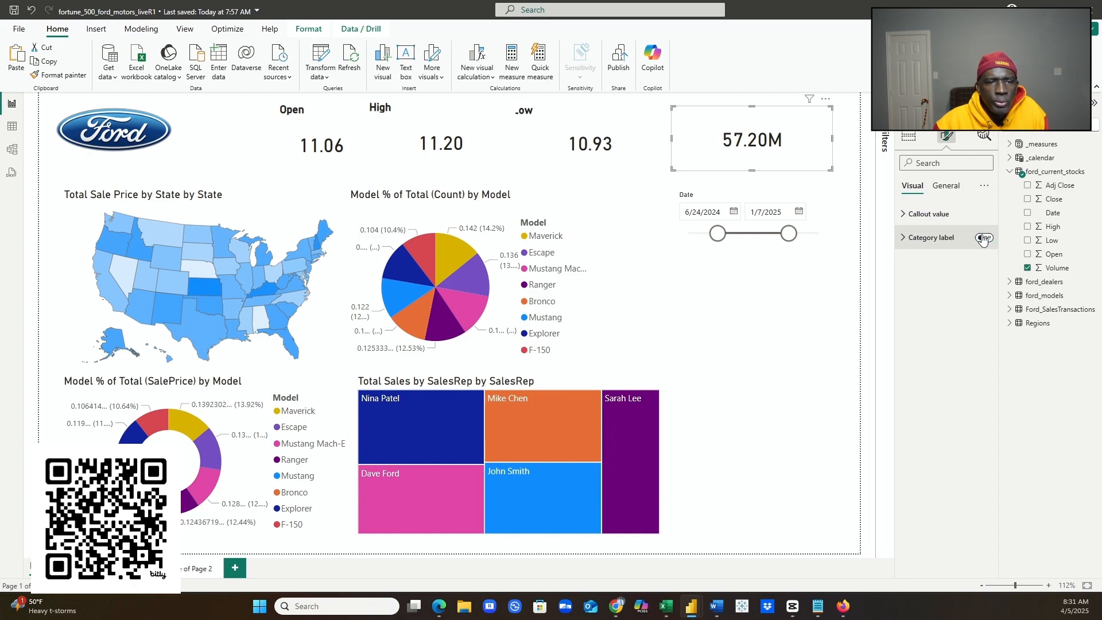
left_click(949, 188)
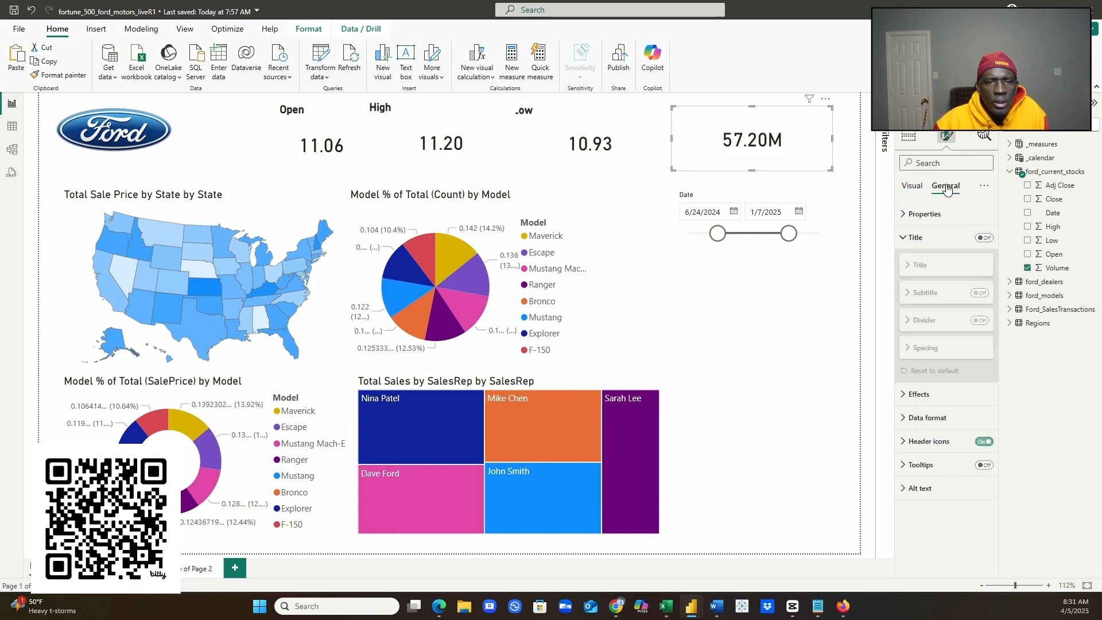
left_click(985, 238)
left_click(941, 298)
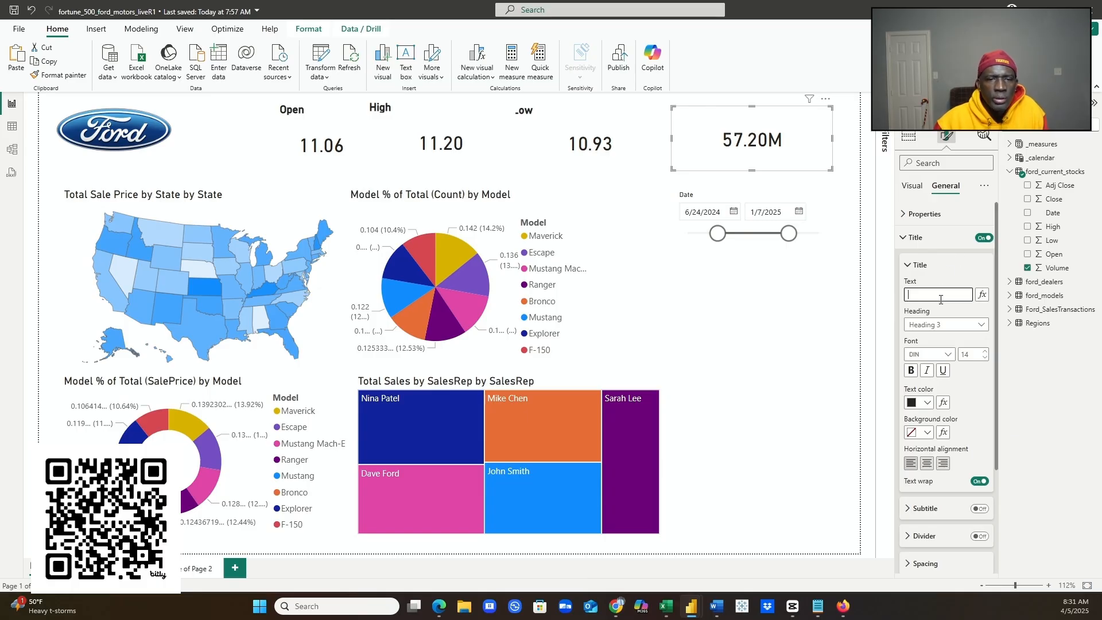
type("Vol")
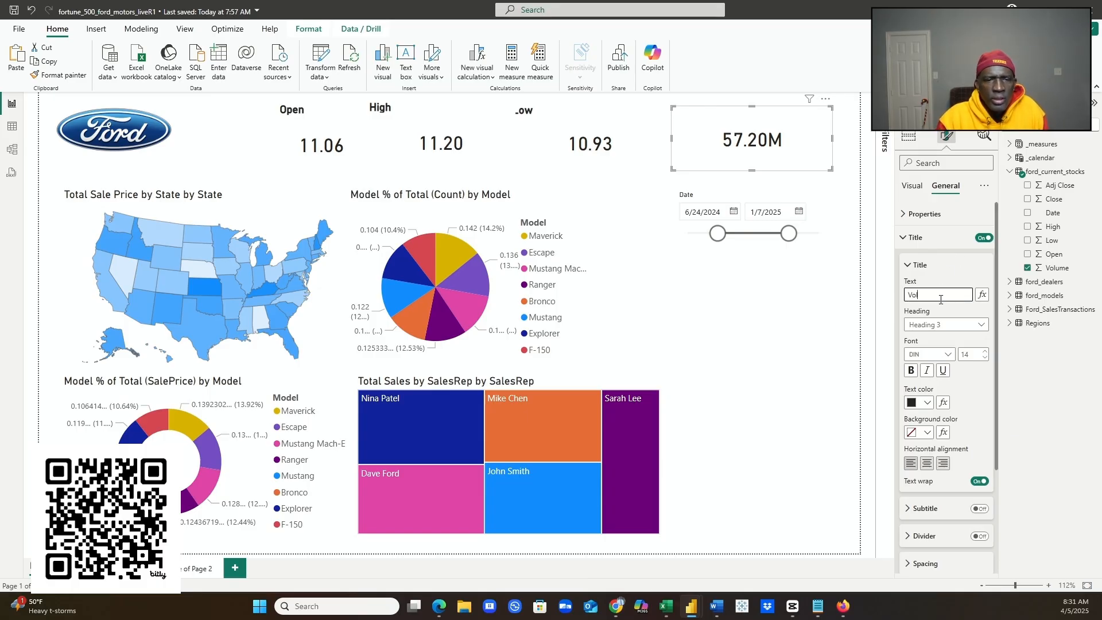
type("ume")
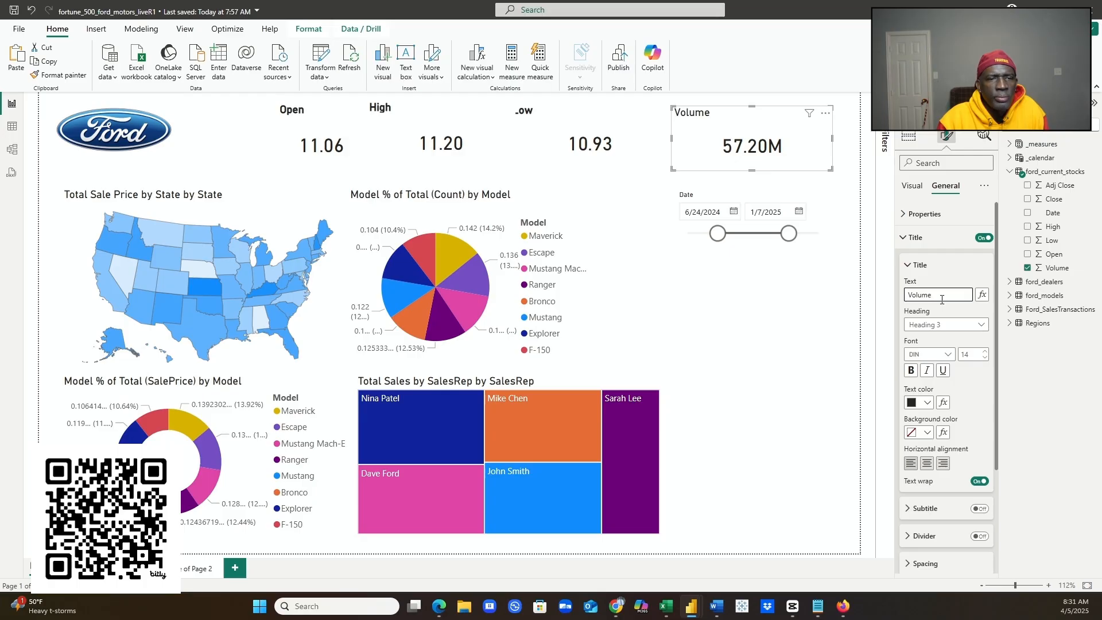
left_click(912, 372)
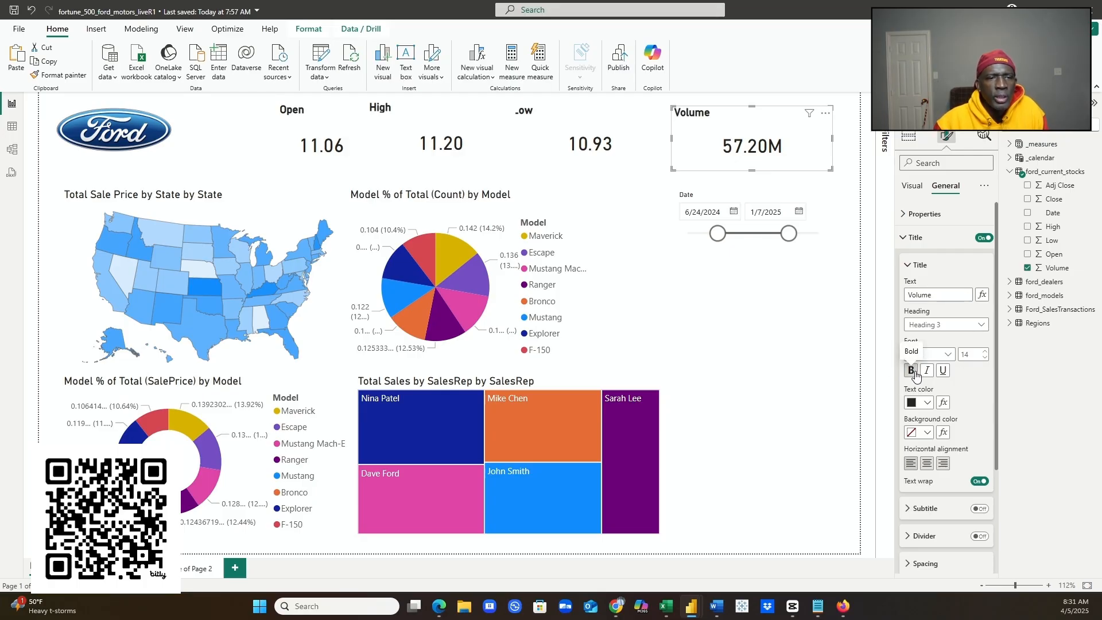
- Shrink the Open card to about 110 wide and 73 high so it fits closely around its title and value
left_click(330, 135)
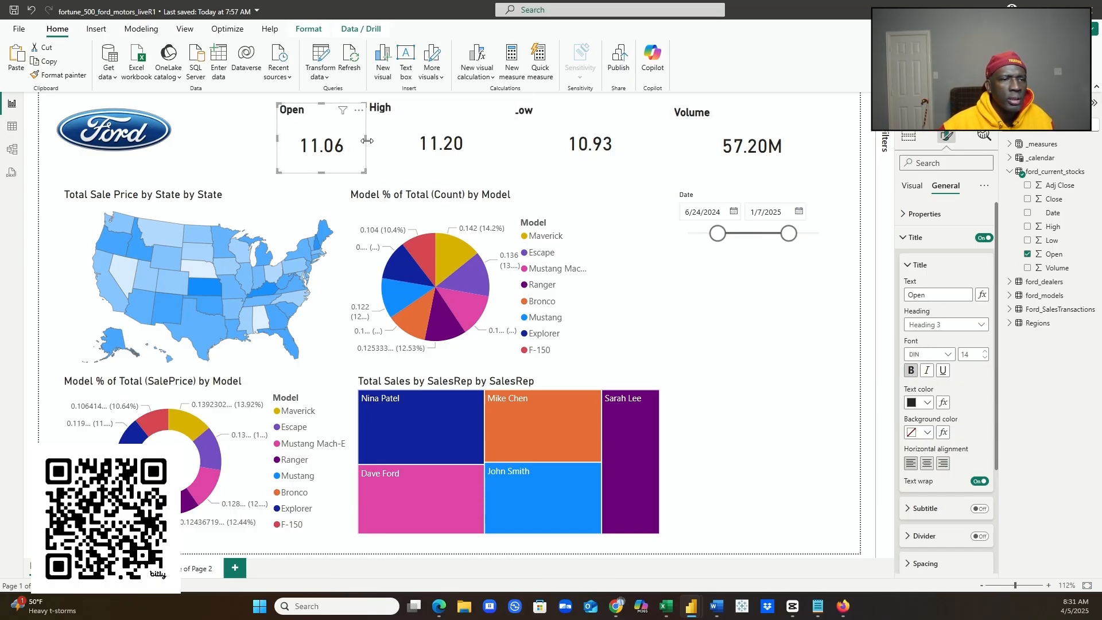
left_click_drag(366, 140, 345, 139)
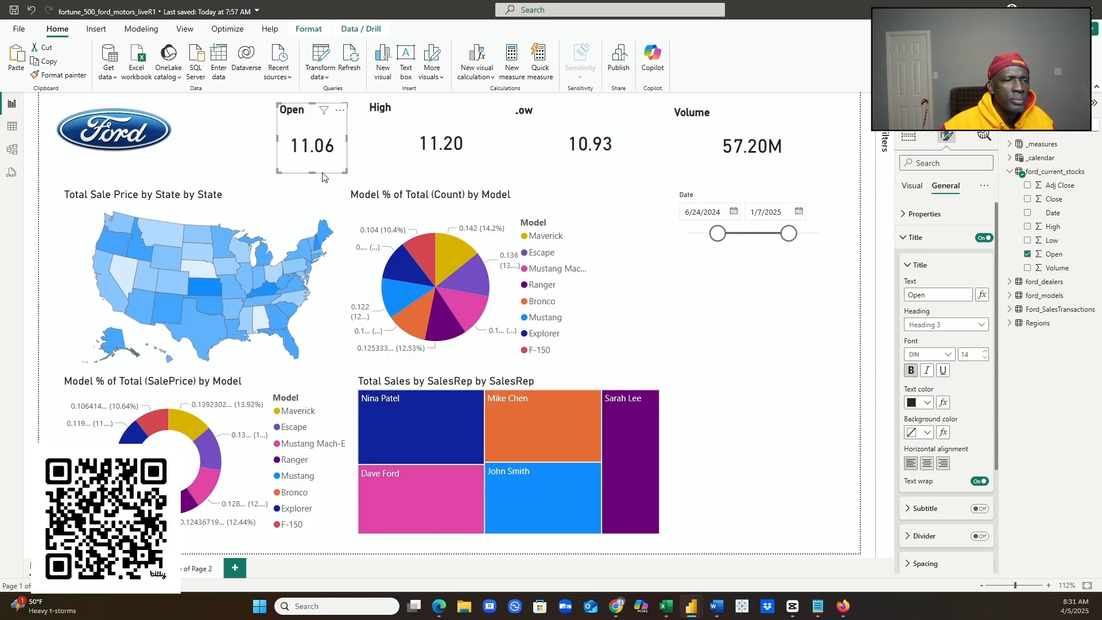
left_click_drag(315, 173, 323, 152)
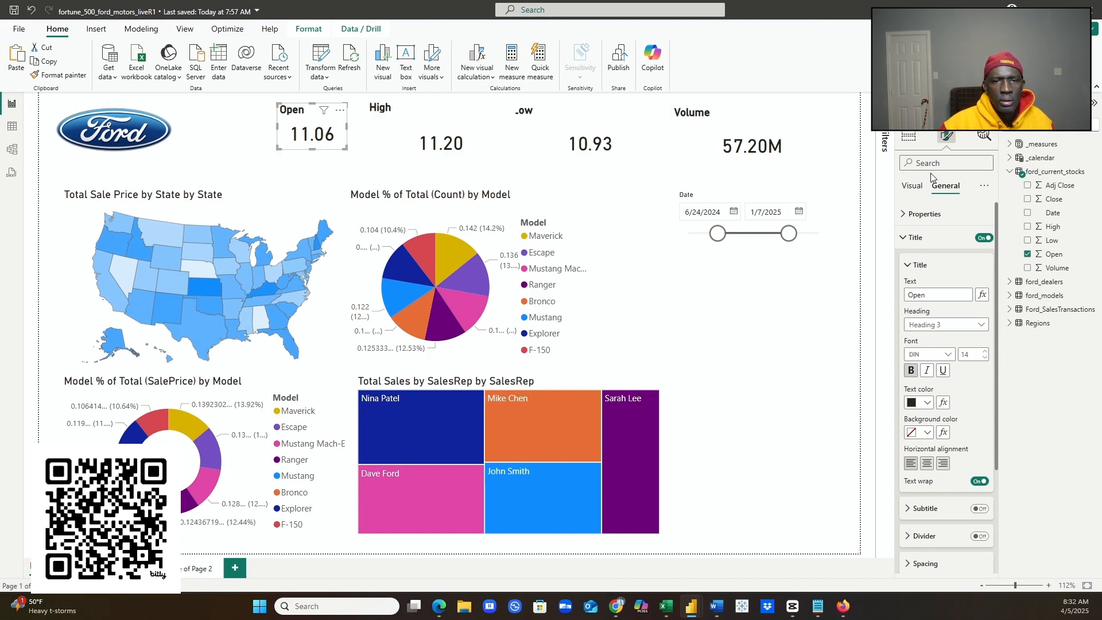
- Open the Open card's size properties and select its height value for editing
left_click(911, 139)
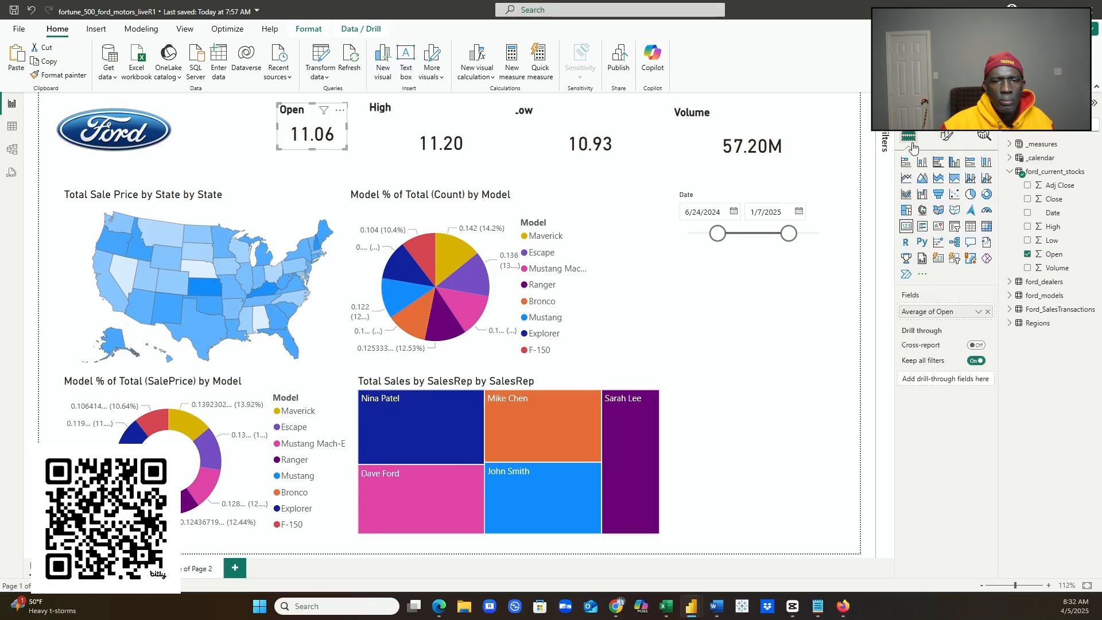
left_click(947, 136)
left_click(946, 185)
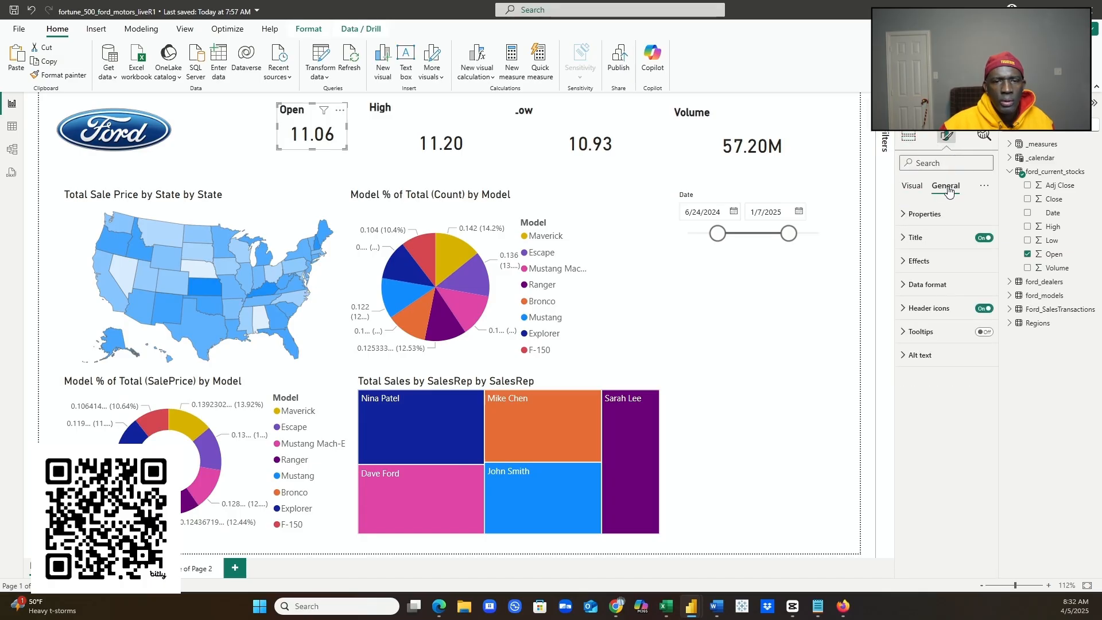
left_click(930, 215)
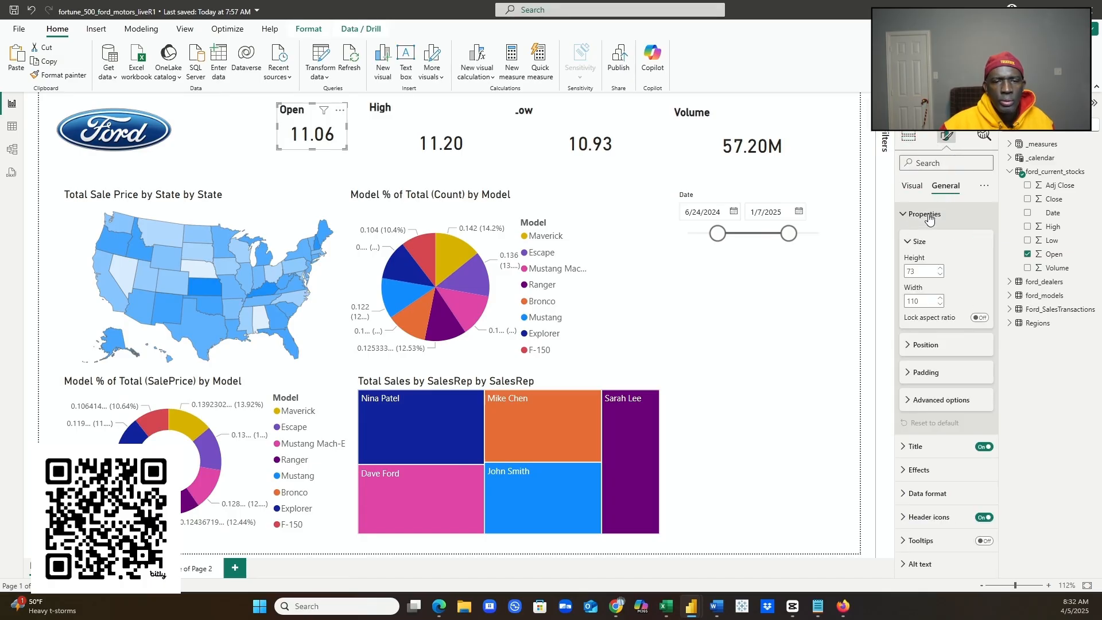
double_click(920, 270)
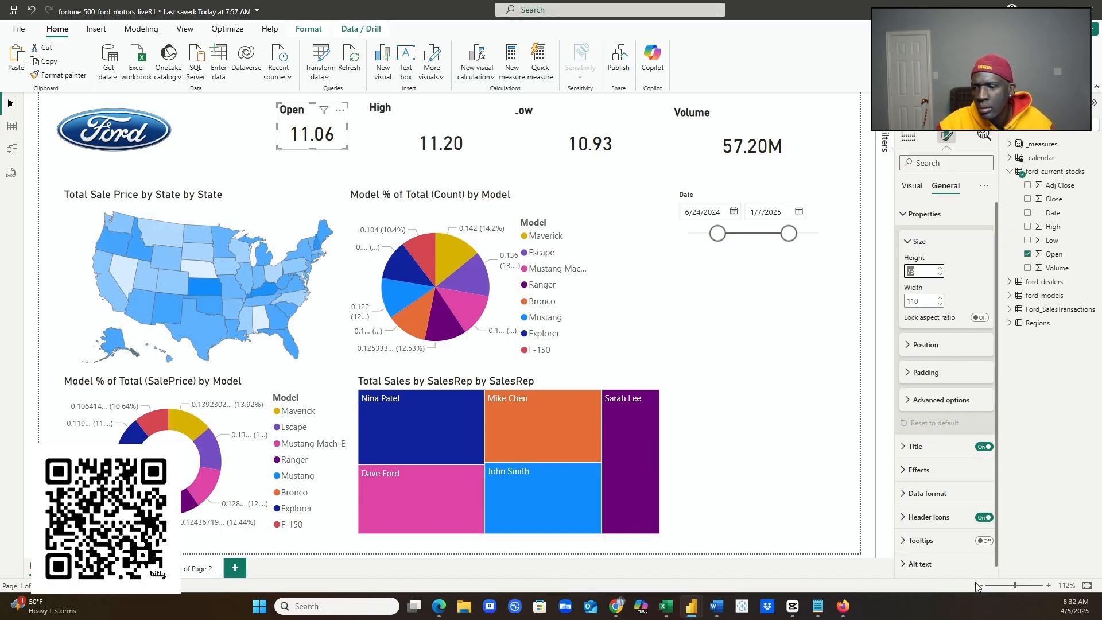
left_click_drag(1014, 589, 1012, 589)
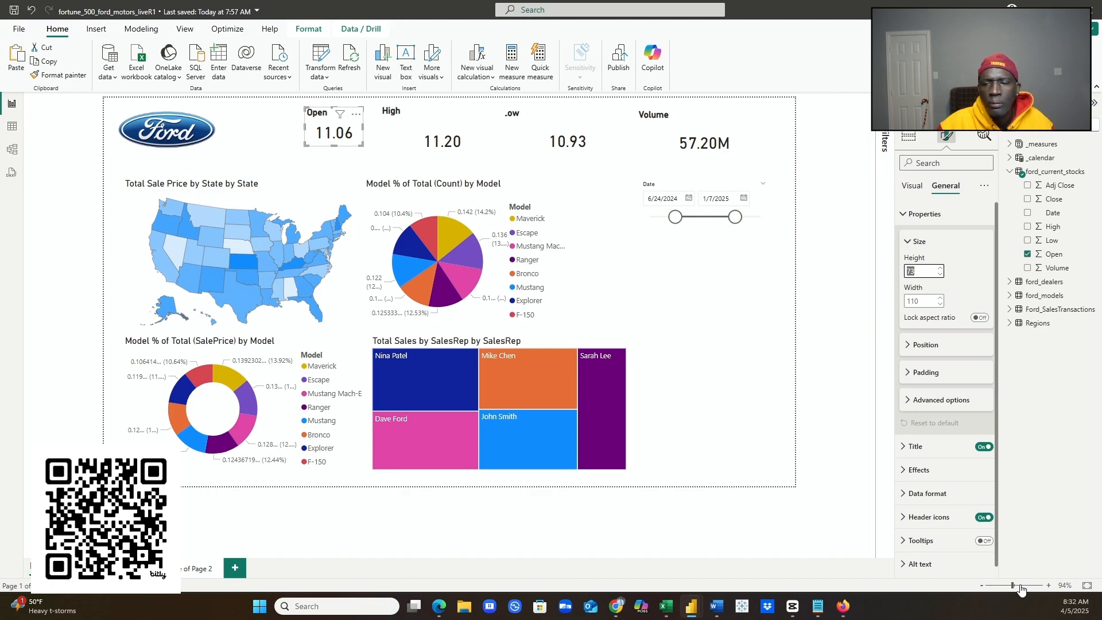
left_click_drag(1013, 588, 1009, 588)
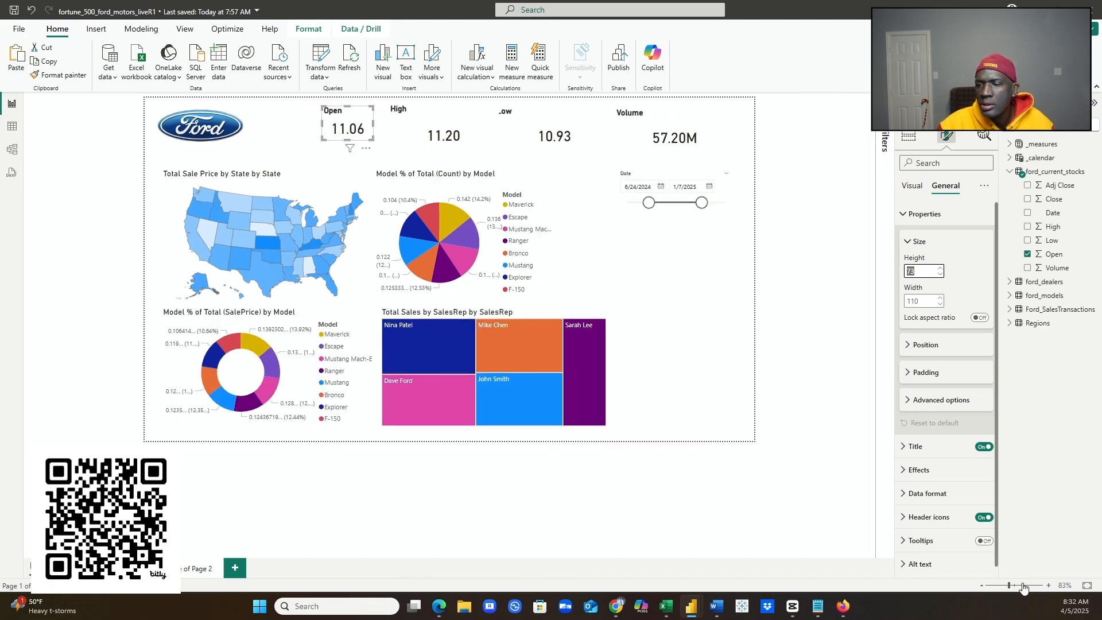
left_click(1012, 588)
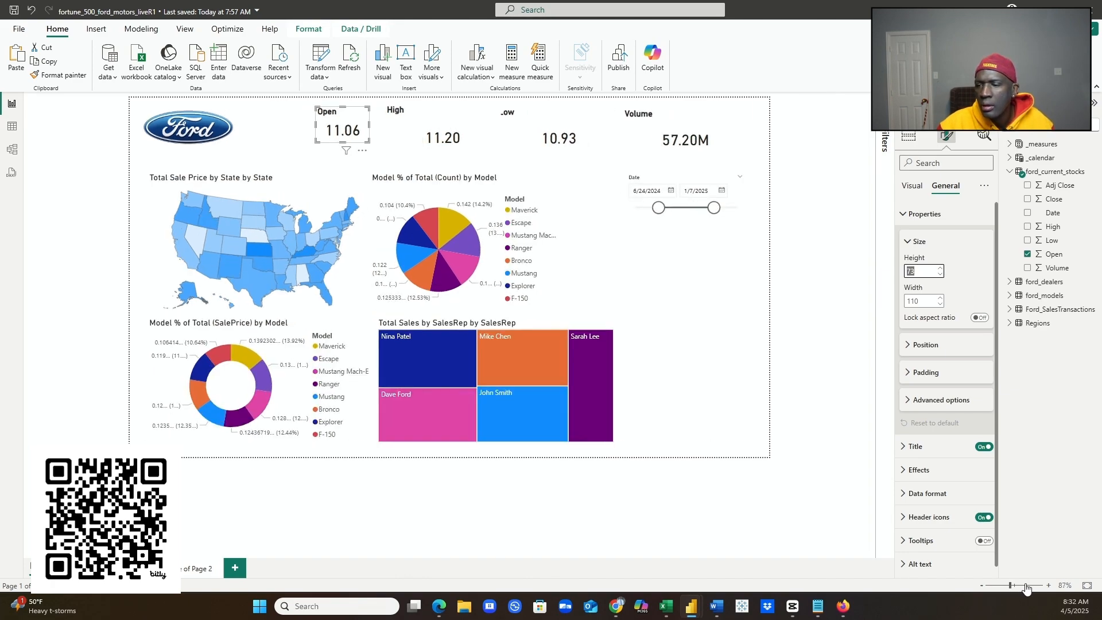
left_click(1027, 588)
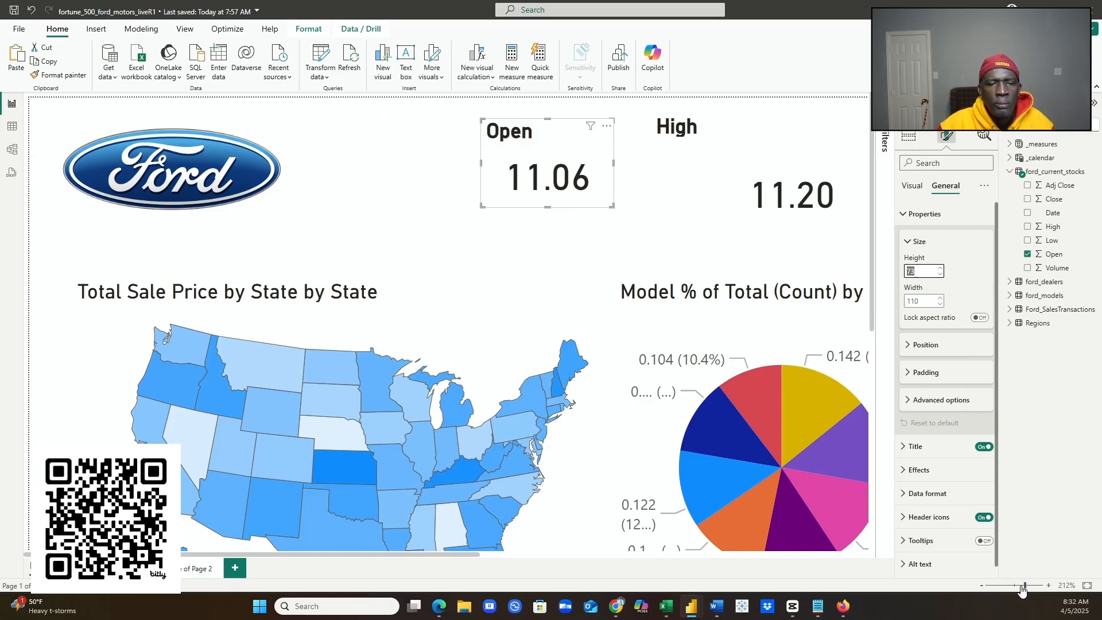
left_click(1031, 587)
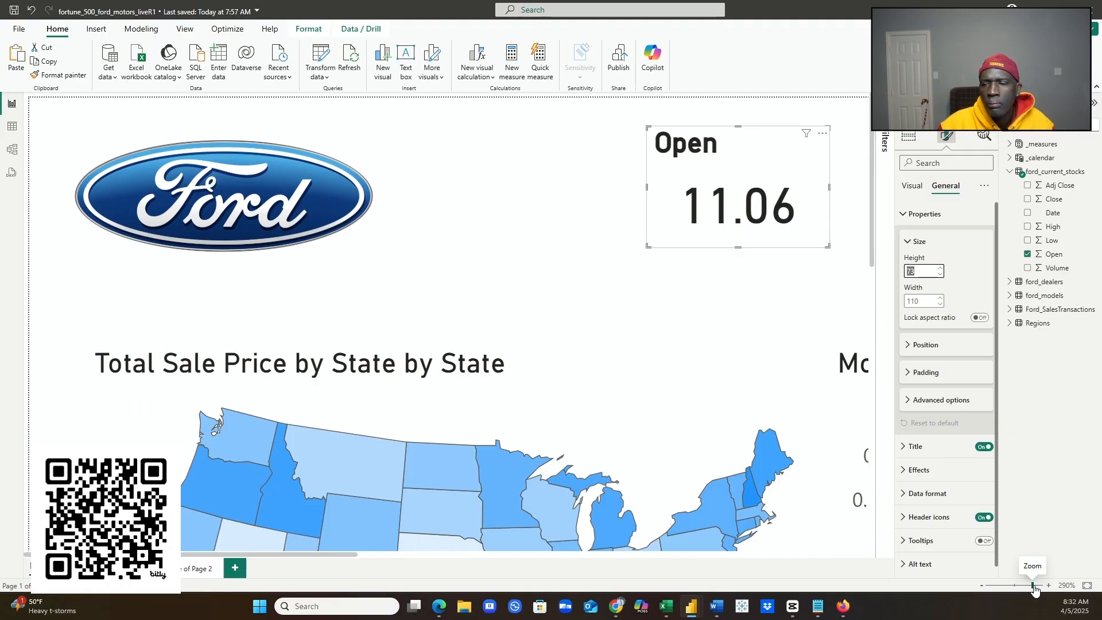
left_click(1038, 588)
left_click(1048, 586)
left_click(1047, 586)
left_click(1048, 586)
left_click(1048, 586)
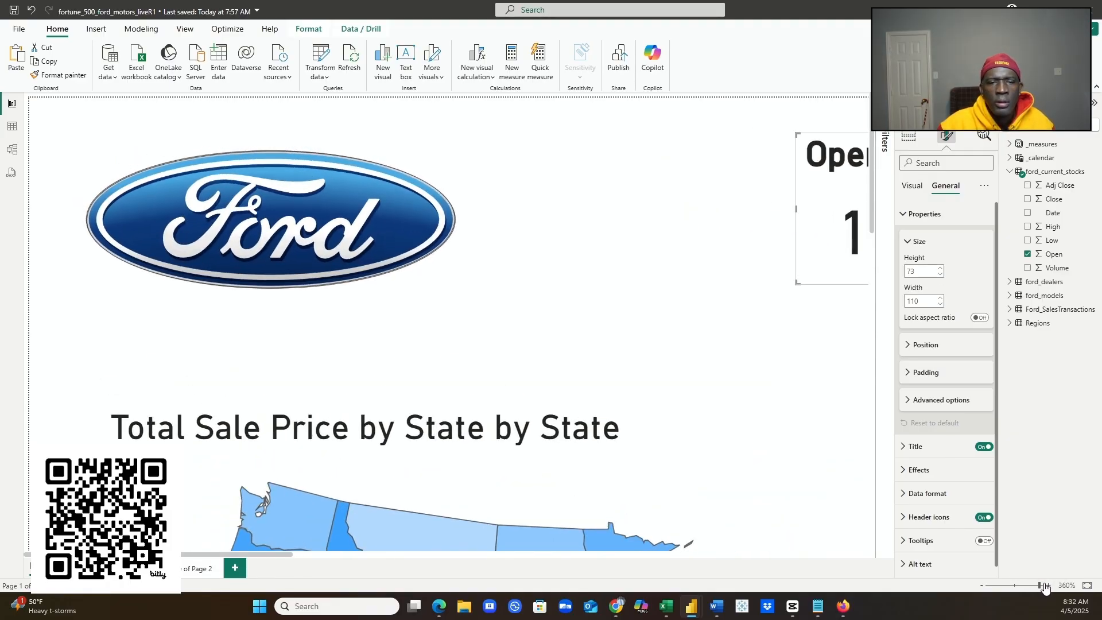
left_click(1047, 586)
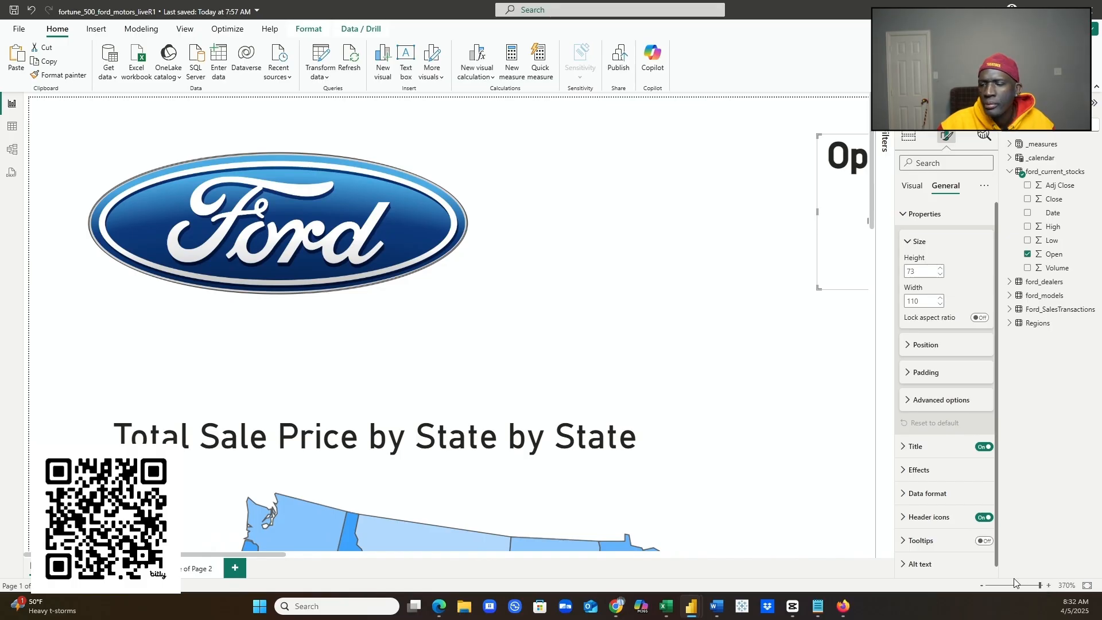
left_click(1020, 586)
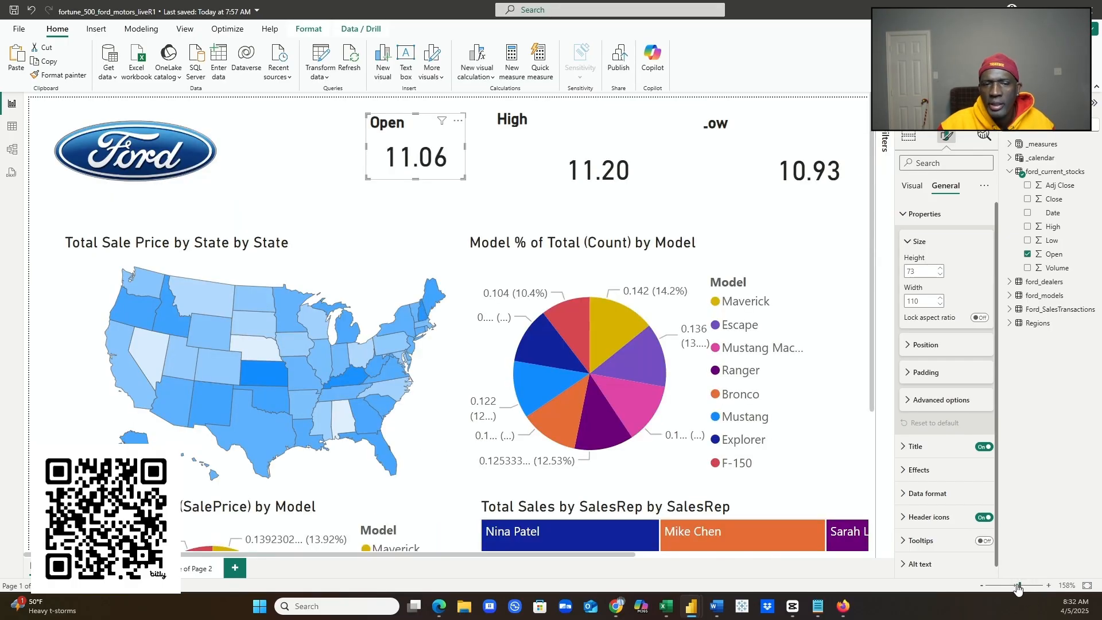
left_click_drag(1018, 586, 1017, 586)
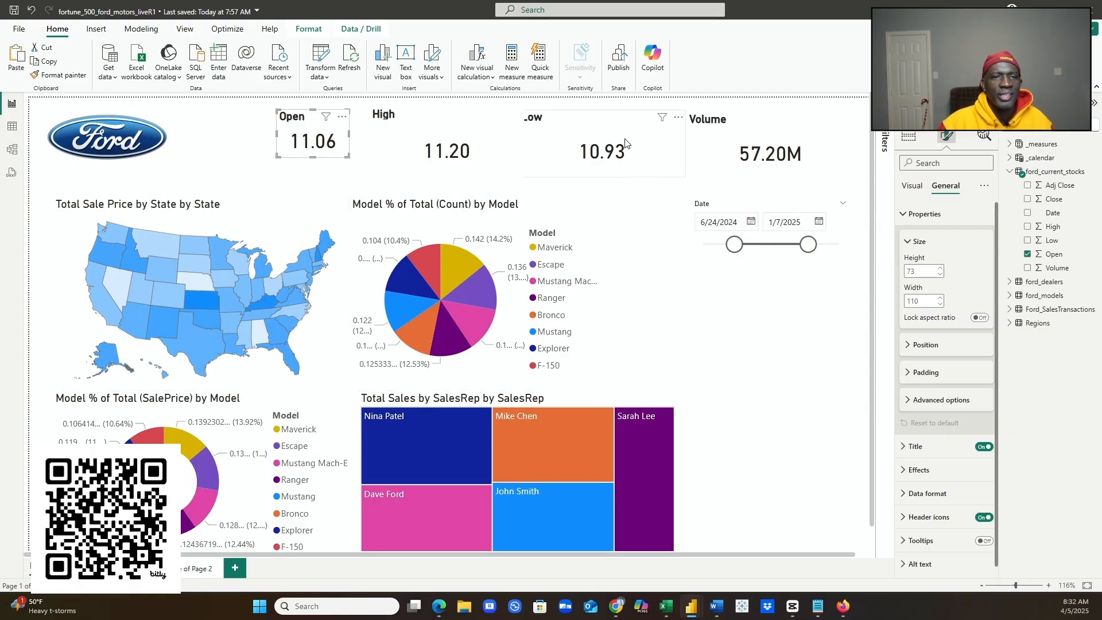
- Set the Open card's height to 70 and bring the report window back to full screen
key("super+d")
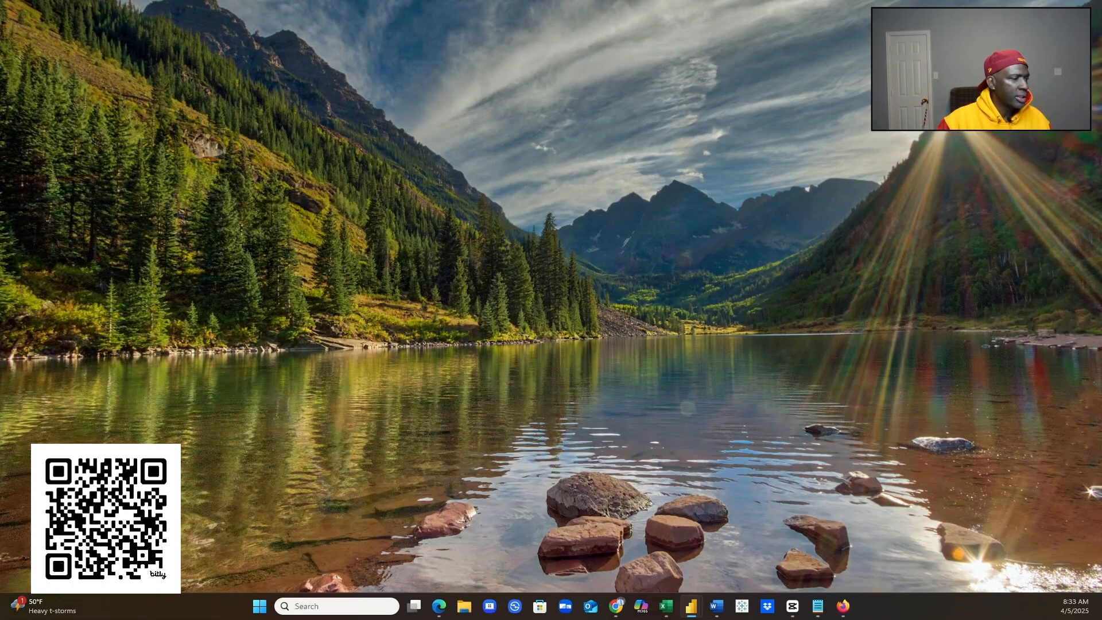
left_click_drag(0, 62, 667, 150)
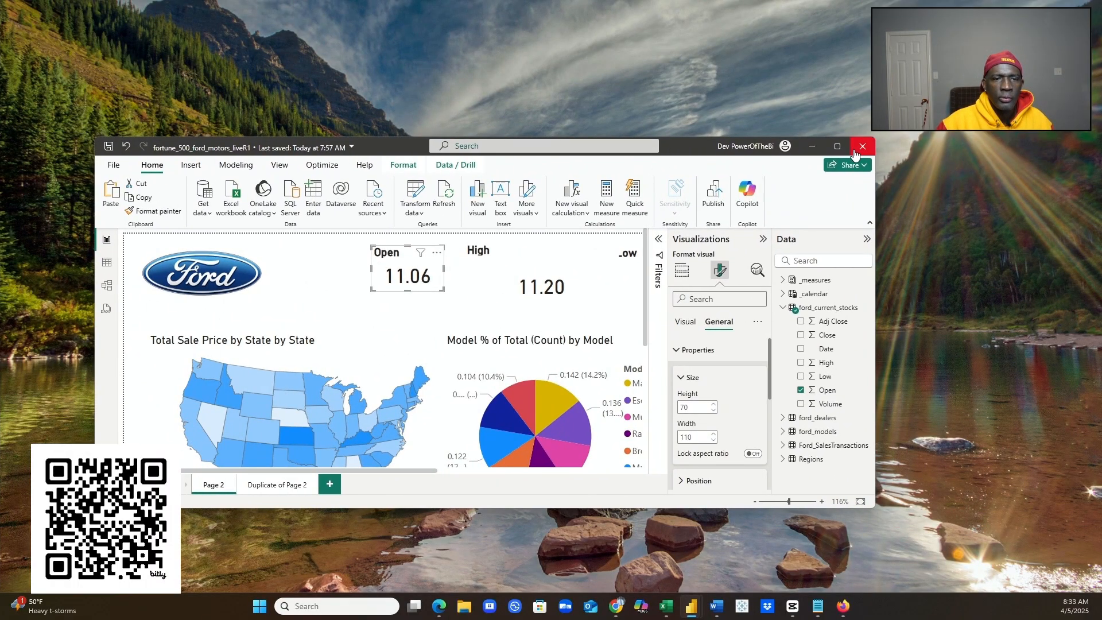
left_click(837, 147)
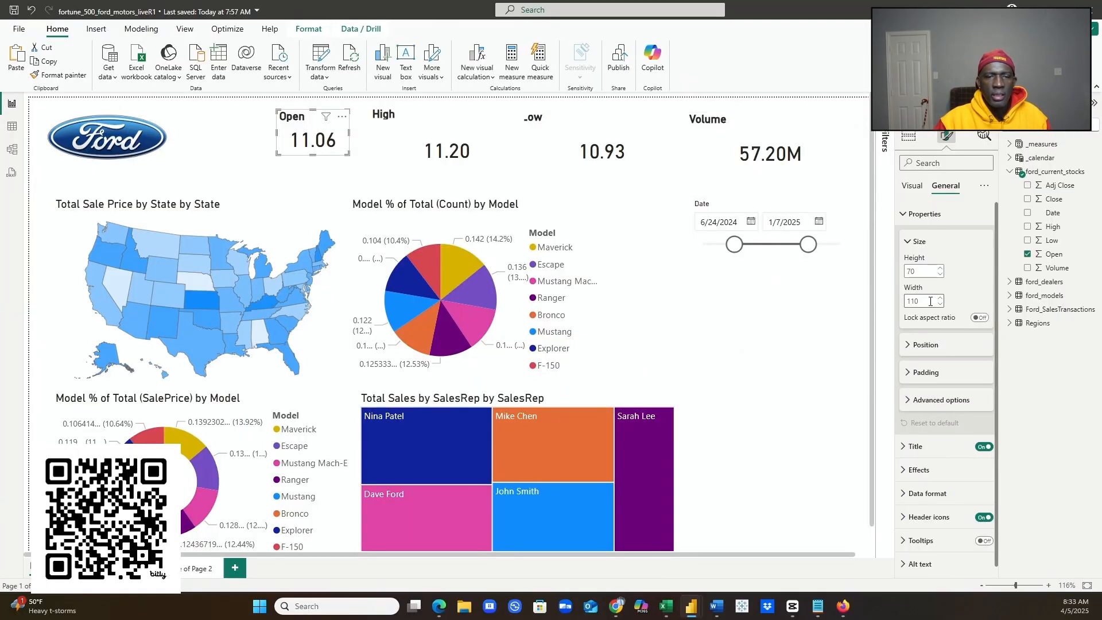
- Resize the High card to a height of 70 and a width of 110
left_click(469, 165)
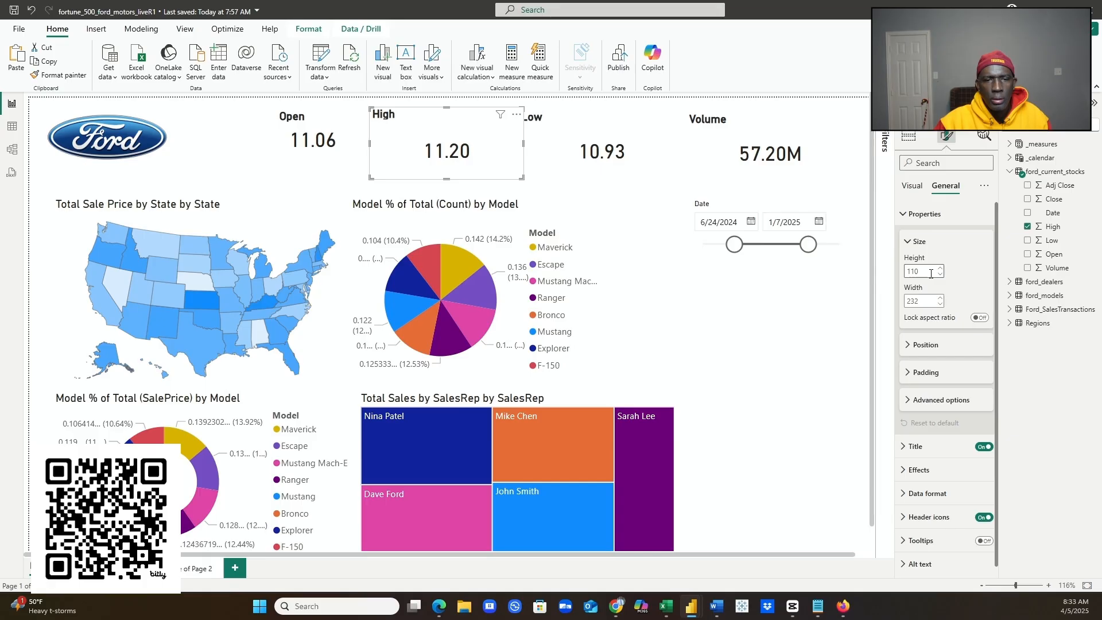
type("70")
key("Return")
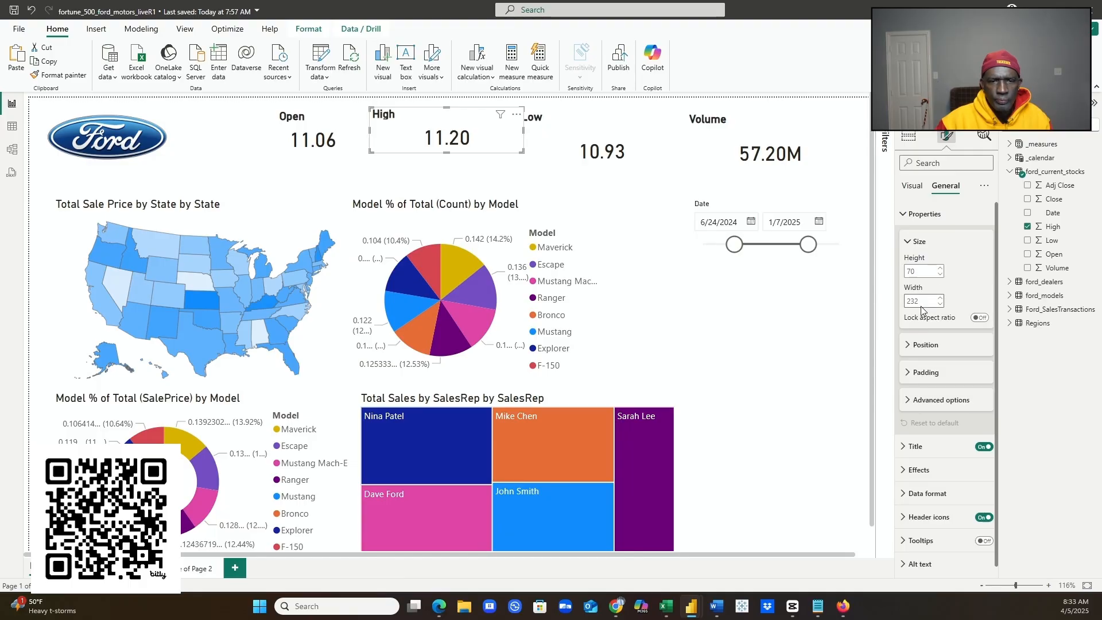
type("110")
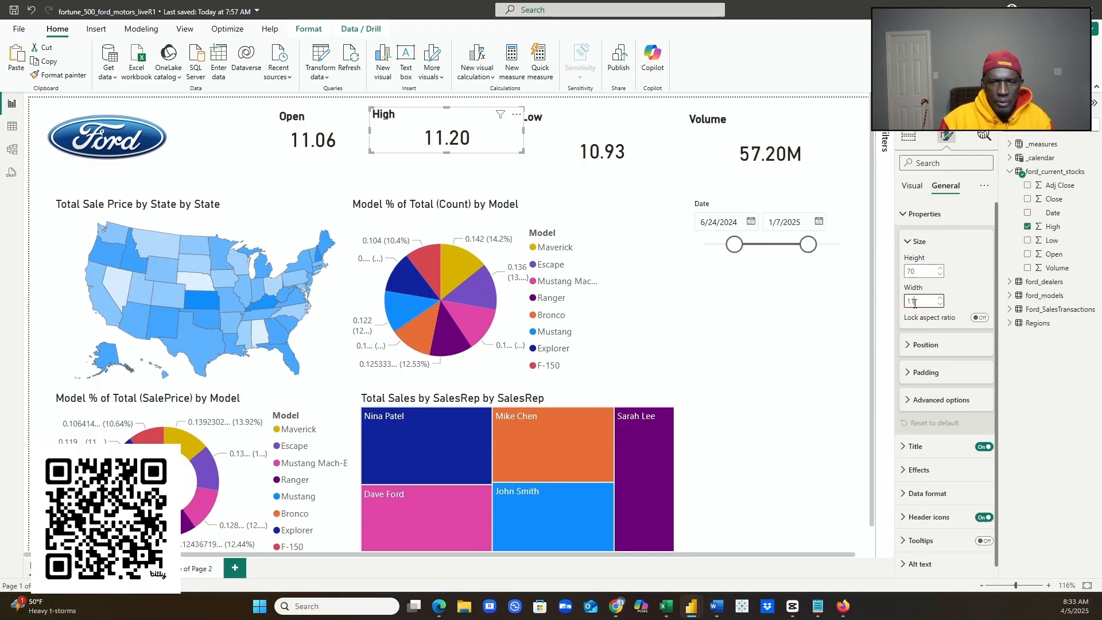
key("Return")
- Resize the Low card to a height of 70 and a width of 110
left_click(595, 150)
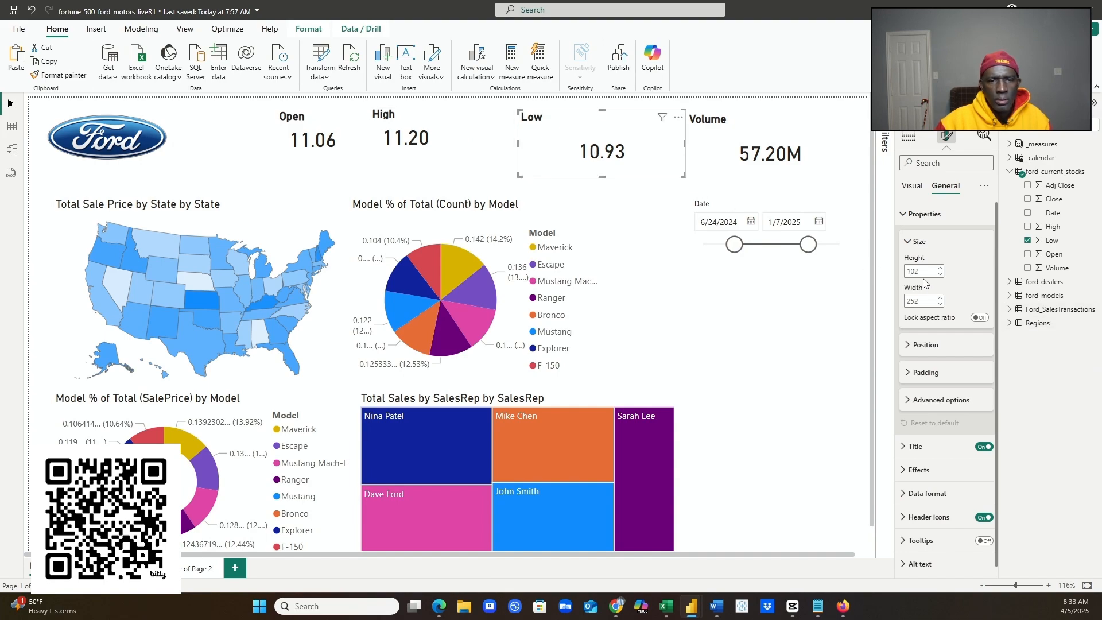
type("70")
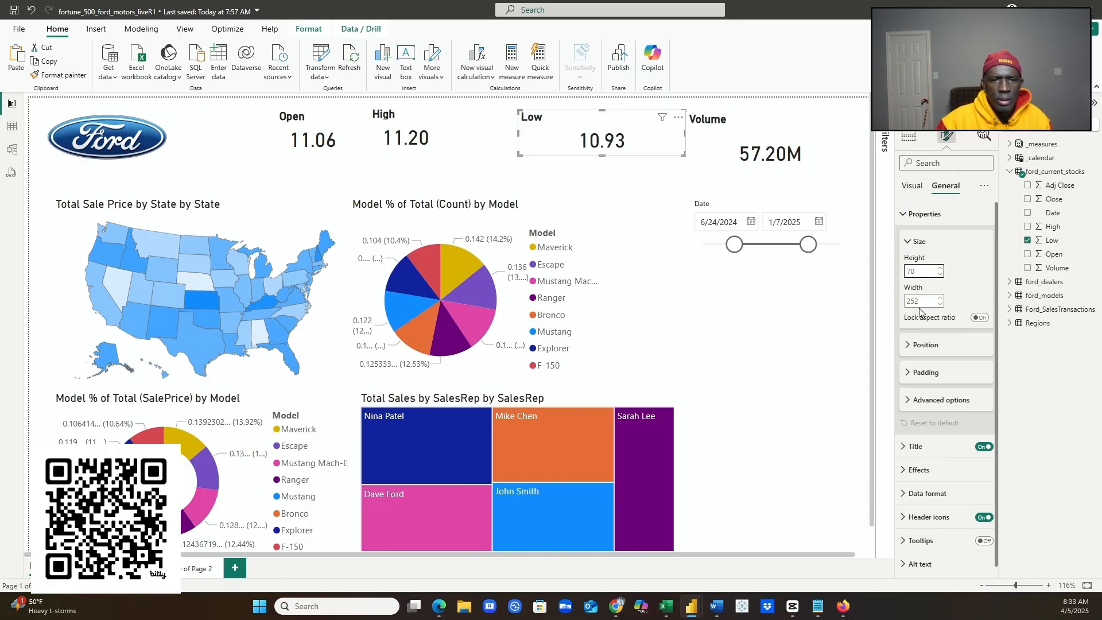
left_click(920, 302)
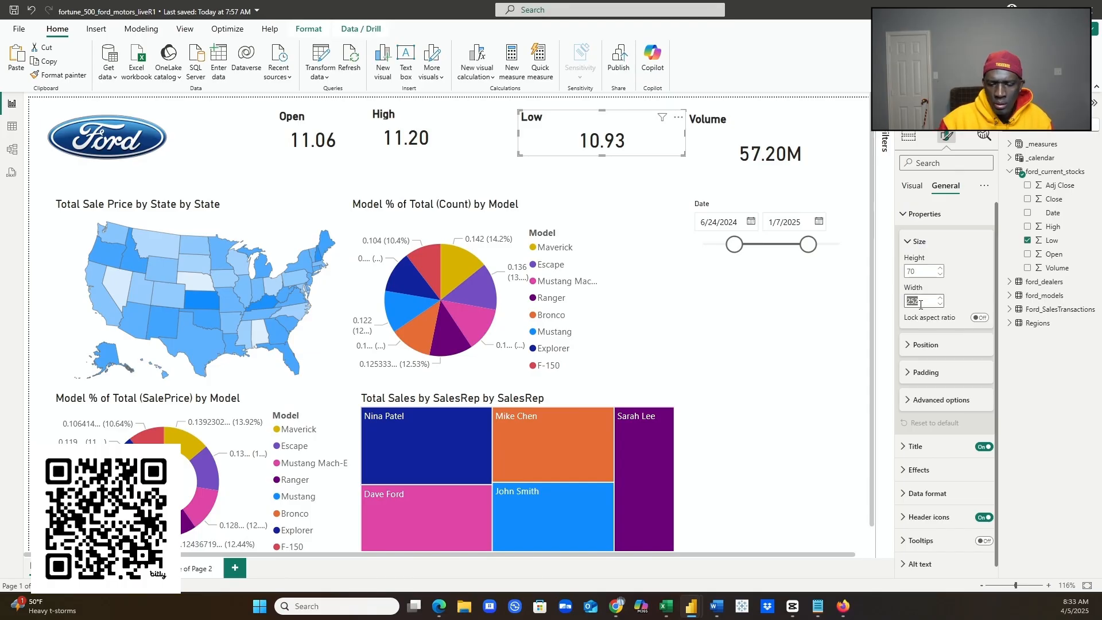
type("110")
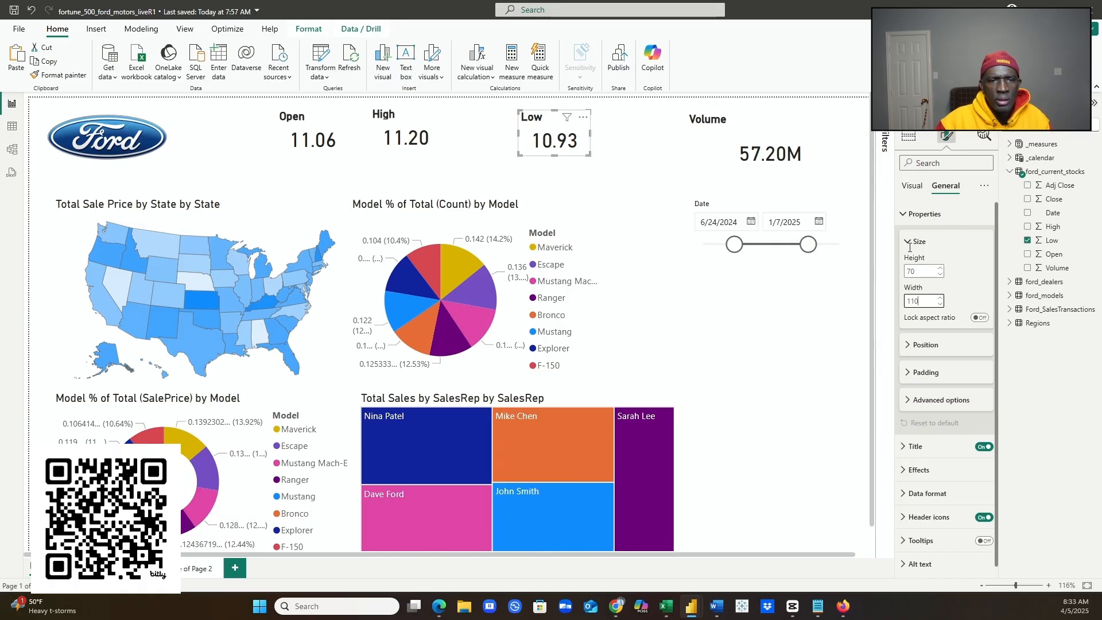
- Resize the Volume card to a height of 70 and a width of 110
left_click(765, 155)
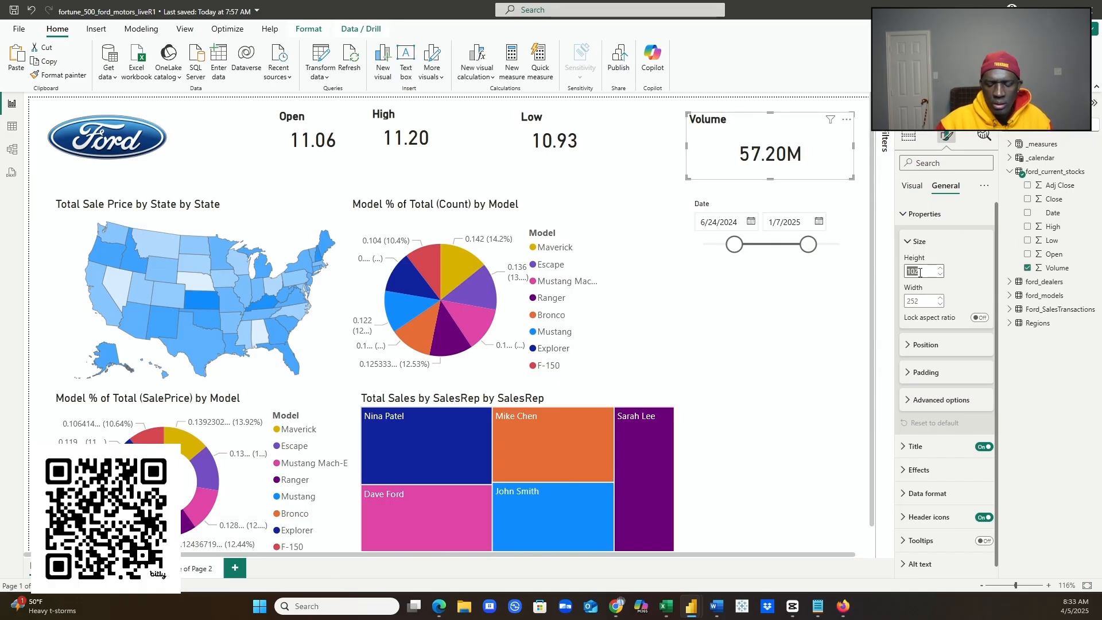
type("70")
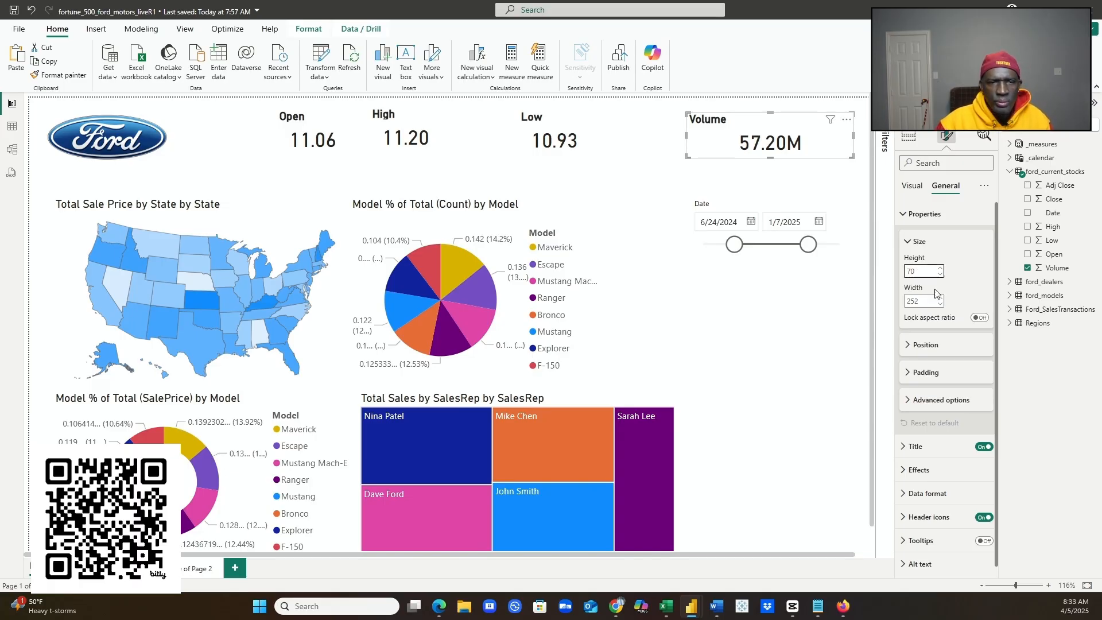
left_click(918, 301)
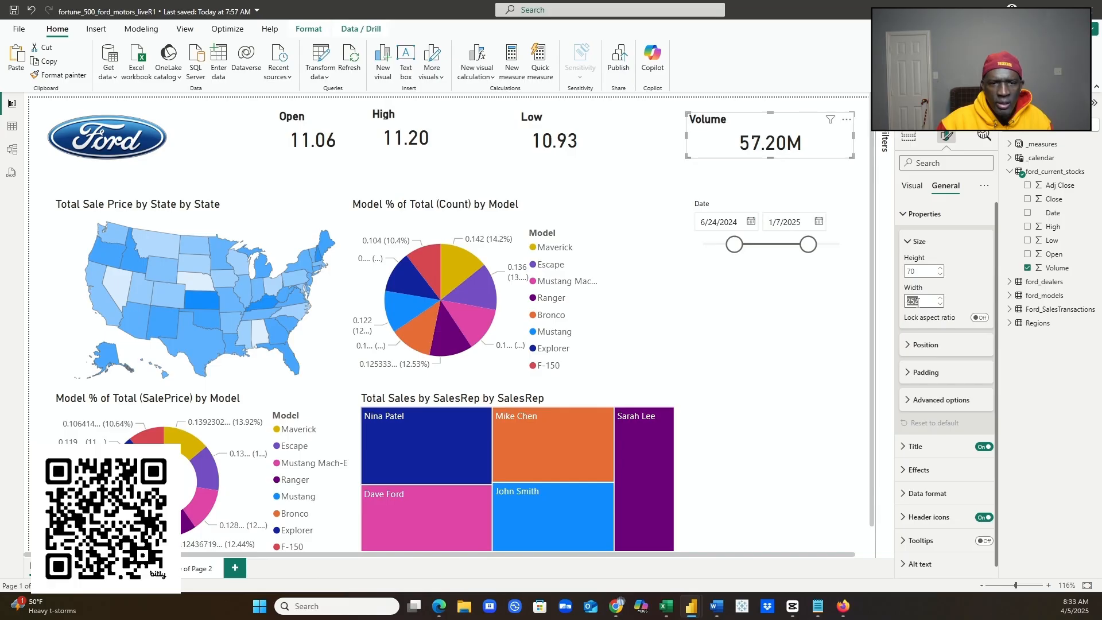
type("110")
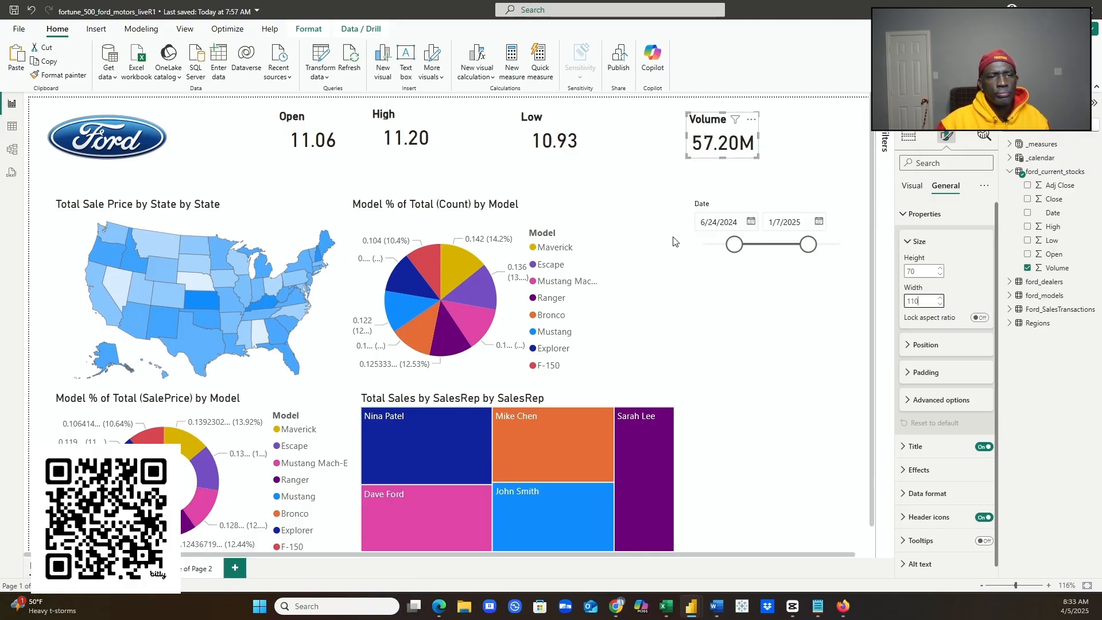
- Set the Volume card's width to 120, keeping its height
left_click(345, 133)
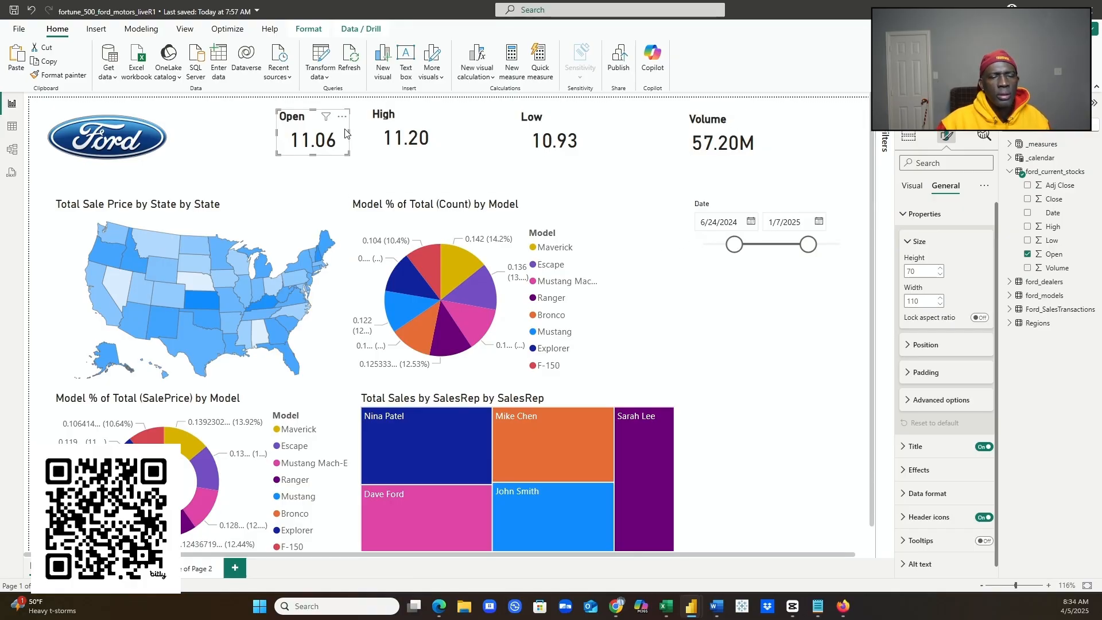
left_click(754, 138)
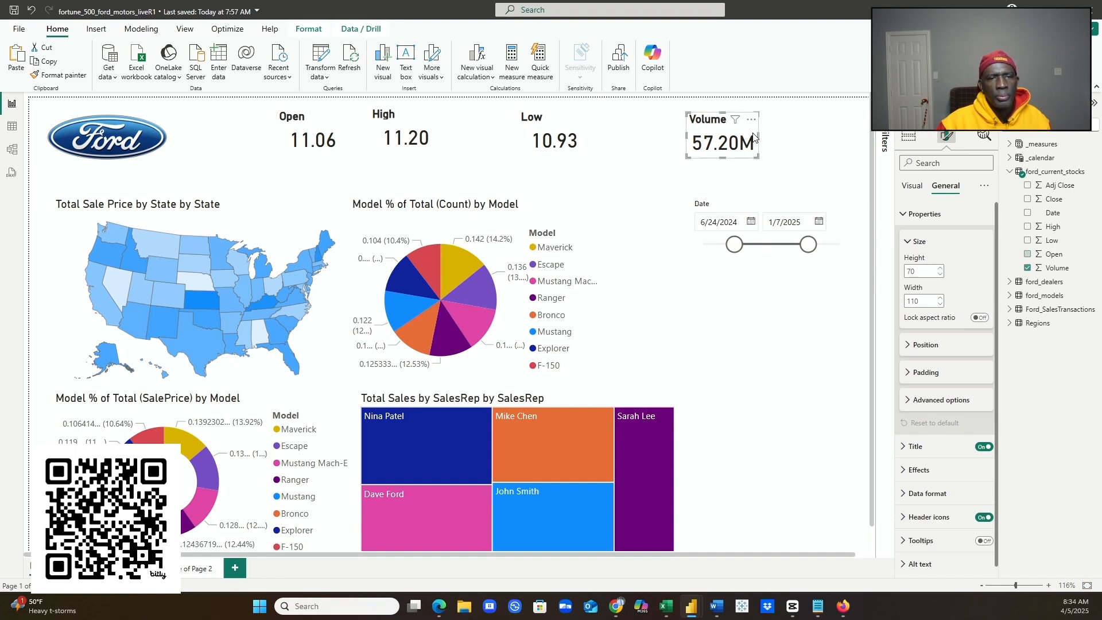
left_click(929, 305)
type("120")
key("Return")
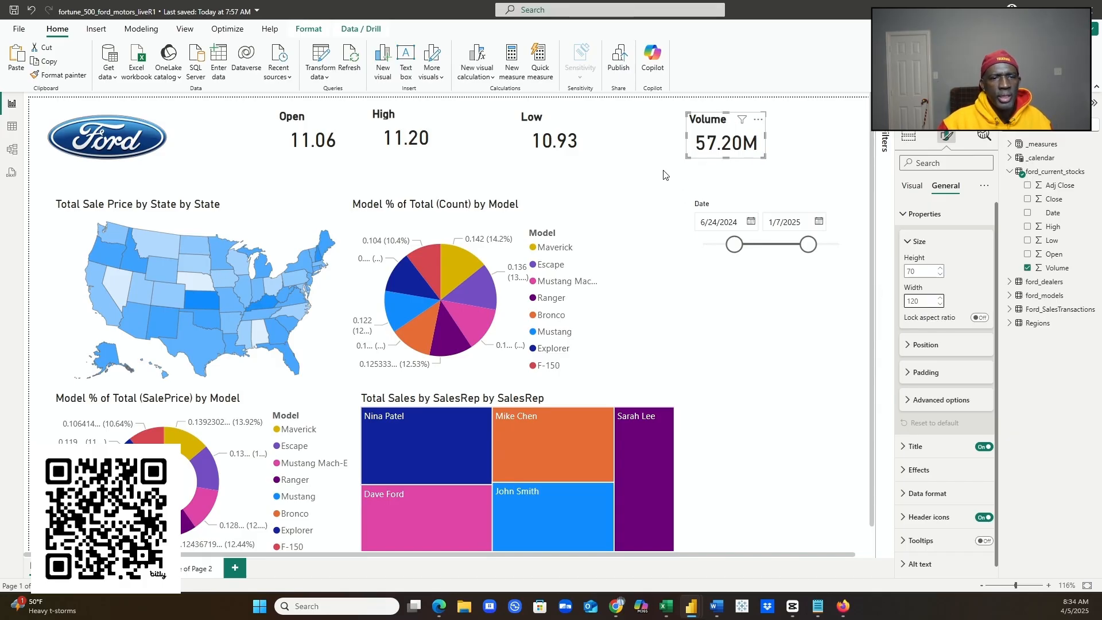
- Move the High card close beside the Open card and place the Low card directly beside the High card
left_click(339, 134)
left_click(369, 135)
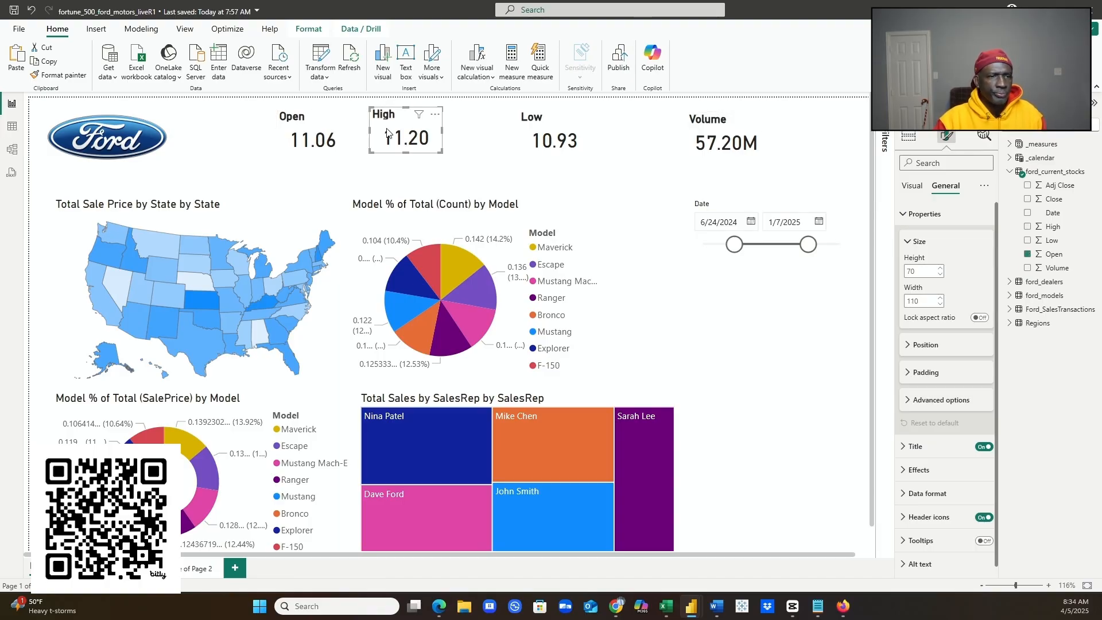
mouse_move(370, 136)
left_mouse_down()
mouse_move(368, 148)
mouse_move(368, 131)
left_mouse_up()
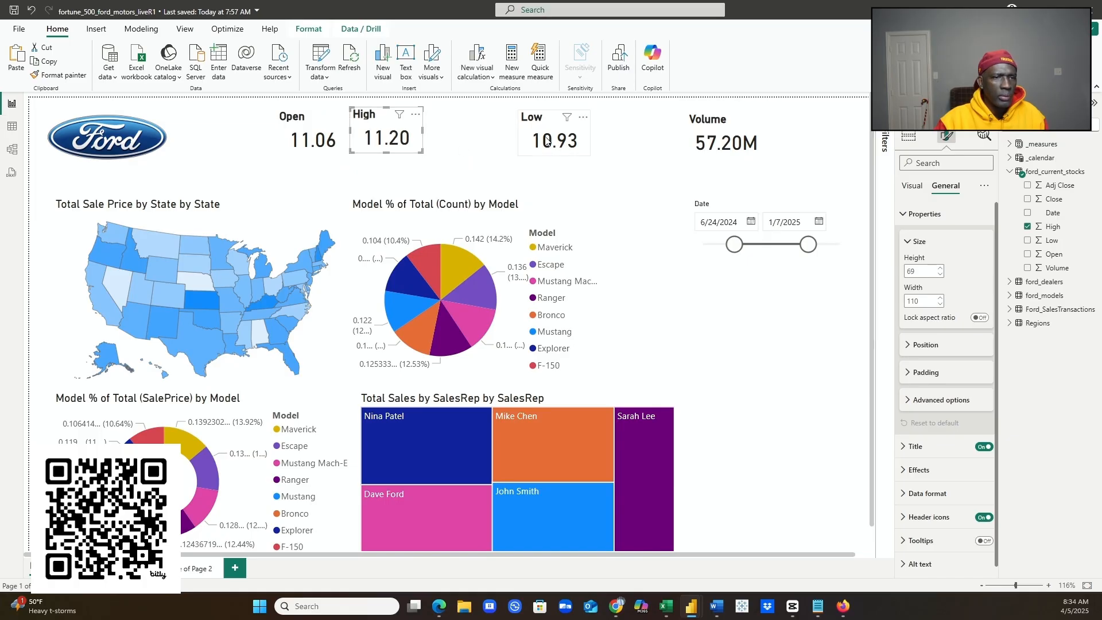
left_click(564, 132)
left_click_drag(565, 132, 468, 130)
left_click_drag(387, 128, 385, 130)
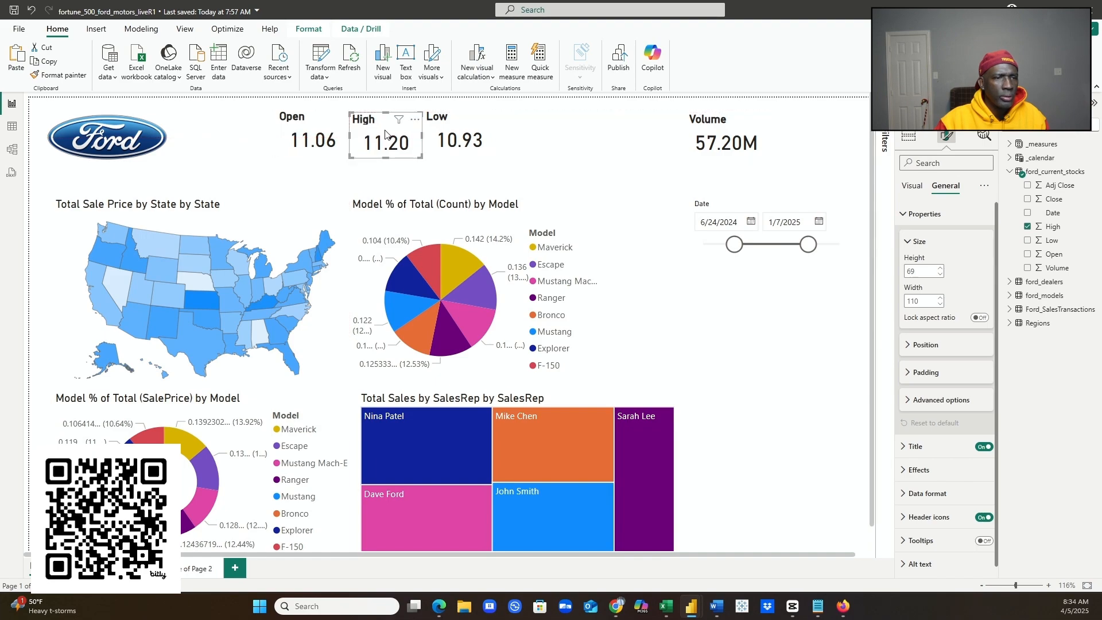
- Move the Volume card directly beside the Low card, aligned with the row of price cards
left_click(576, 150)
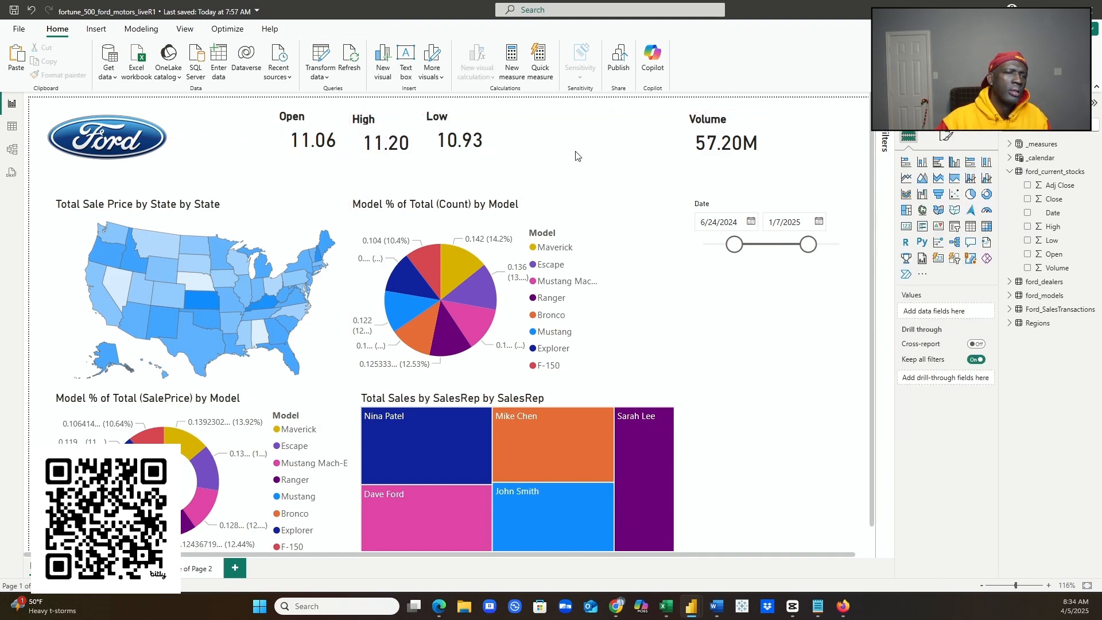
left_click(755, 142)
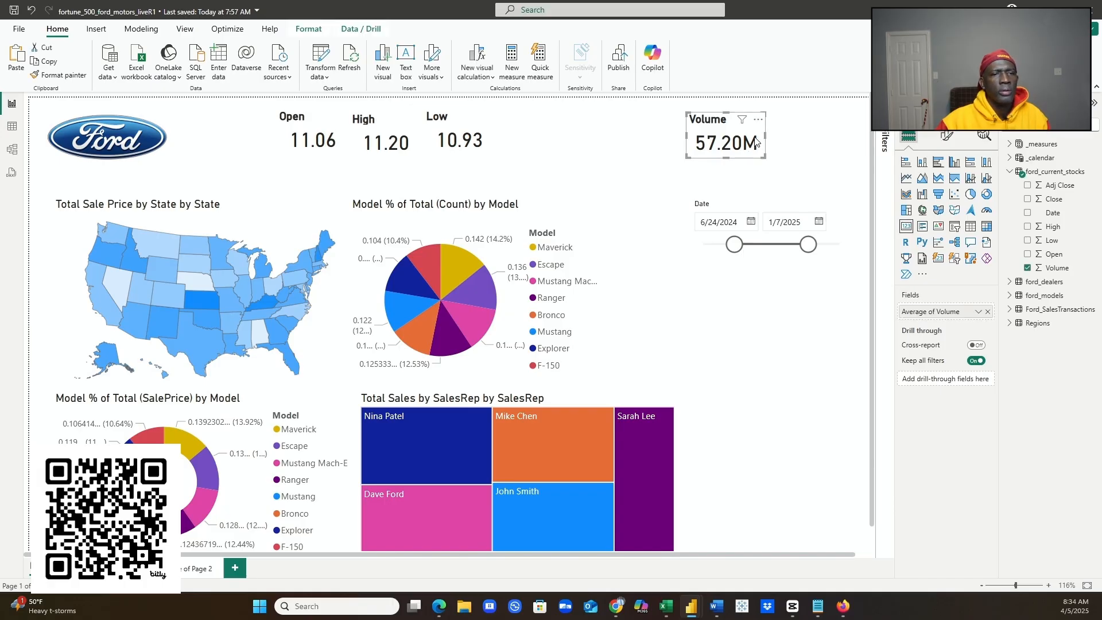
right_click(688, 125)
mouse_move(769, 171)
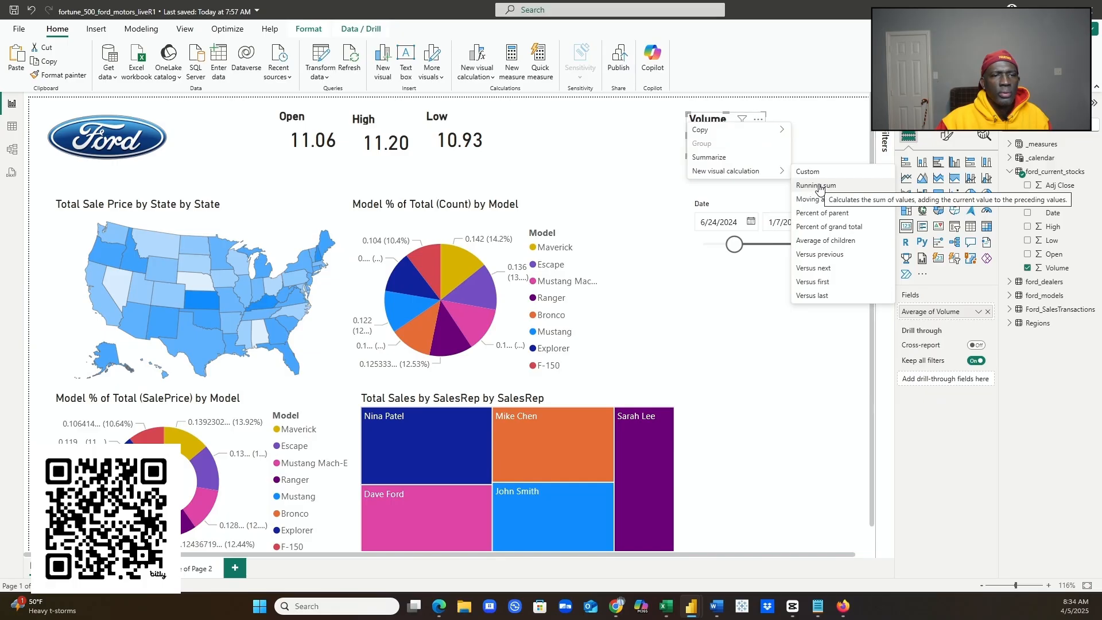
left_click(814, 155)
left_click_drag(736, 137, 545, 139)
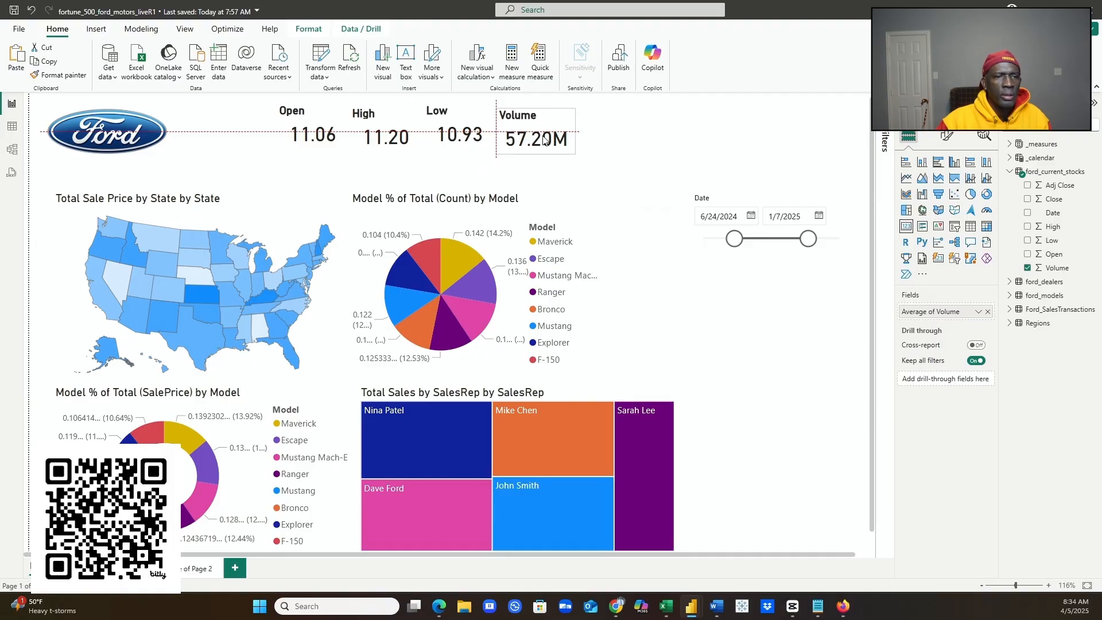
left_click_drag(545, 138, 546, 136)
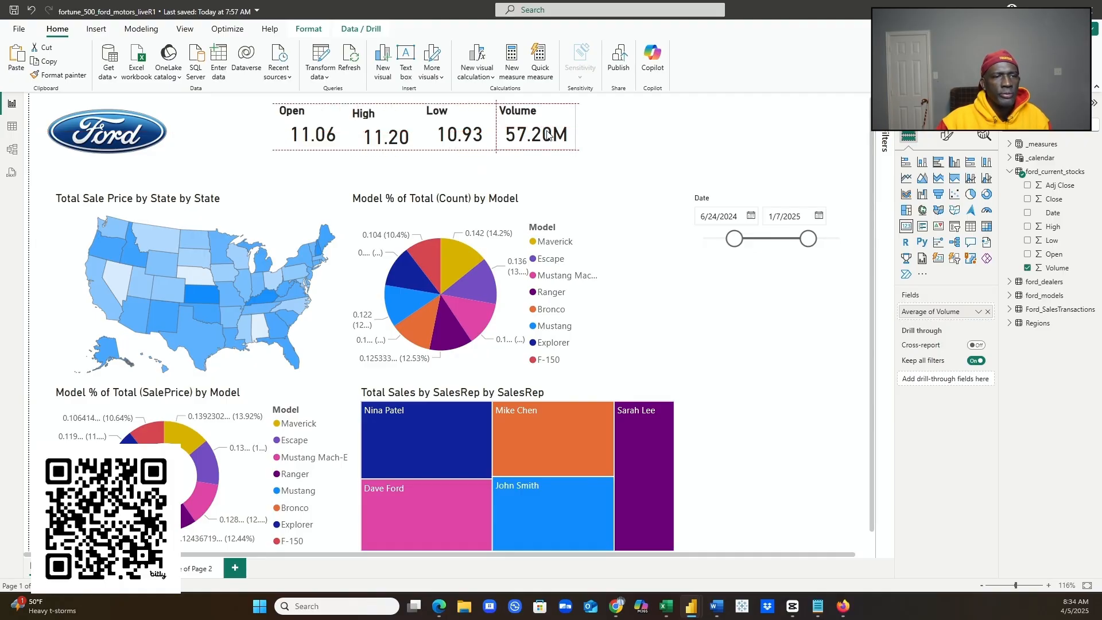
left_click(367, 154)
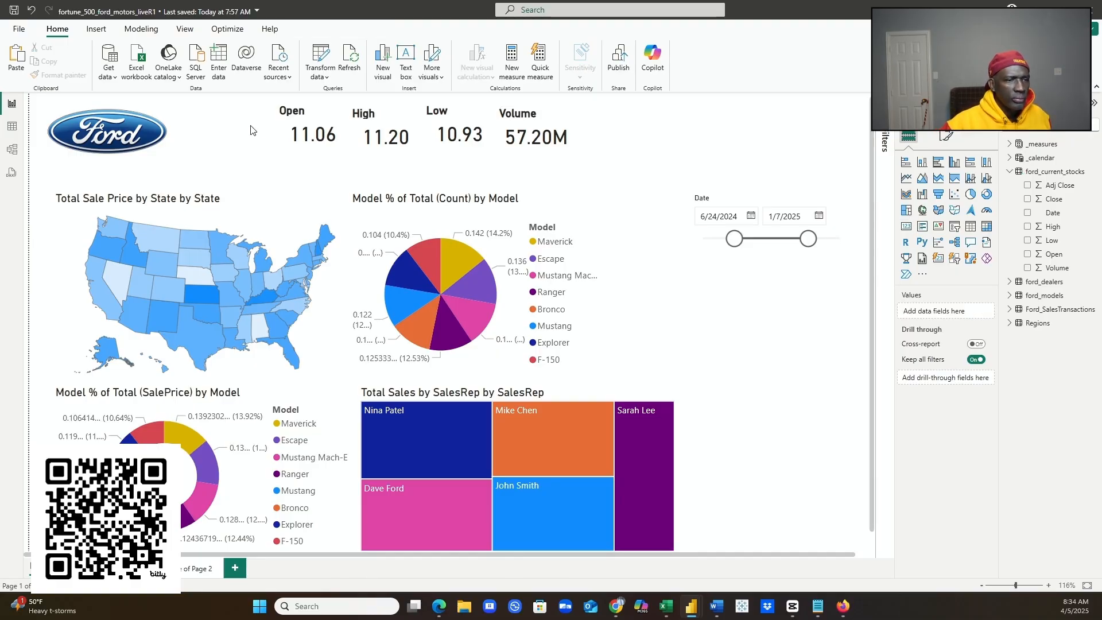
- Enlarge the Ford logo slightly in both width and height
left_click(161, 125)
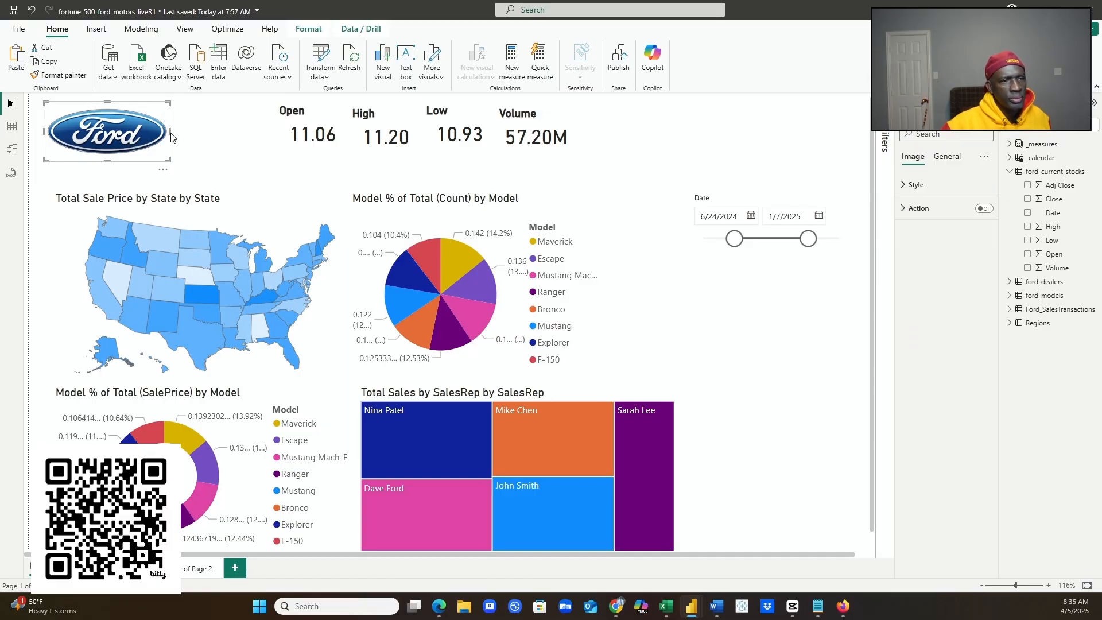
left_click_drag(170, 132, 179, 132)
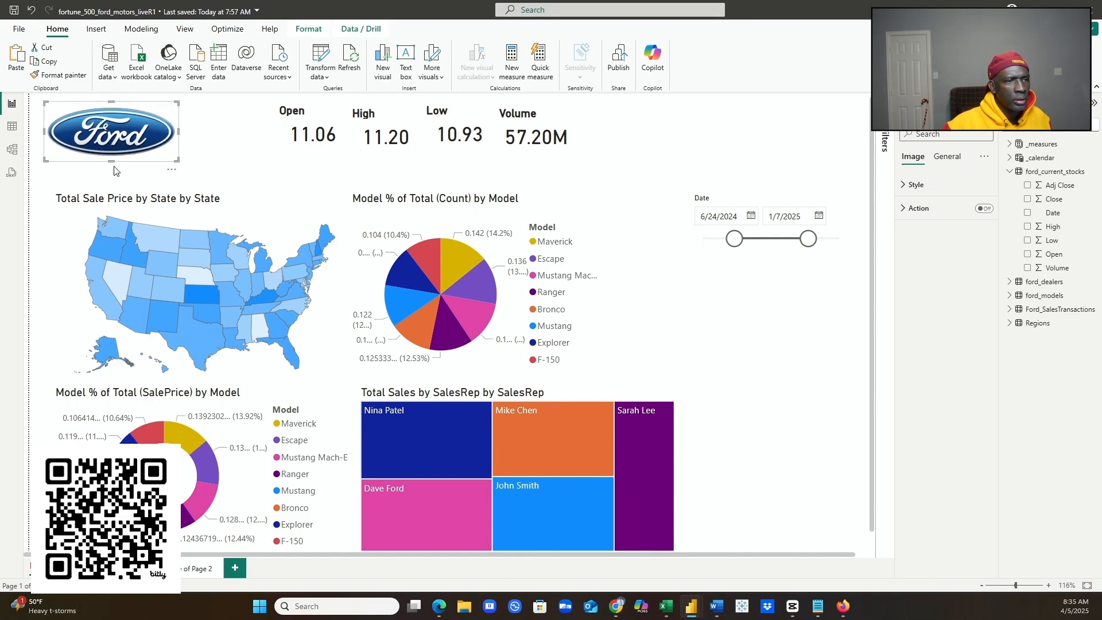
left_click_drag(109, 161, 111, 168)
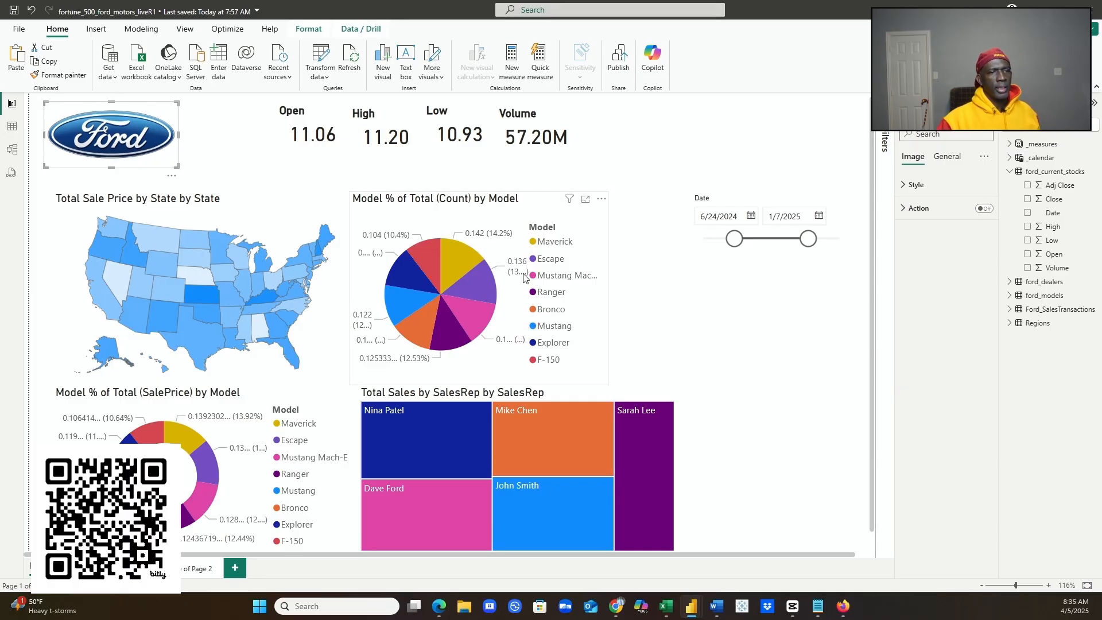
left_click(738, 325)
- Move the Total Sale Price by State map closer to the page's left edge, beneath the Ford logo
left_click(236, 215)
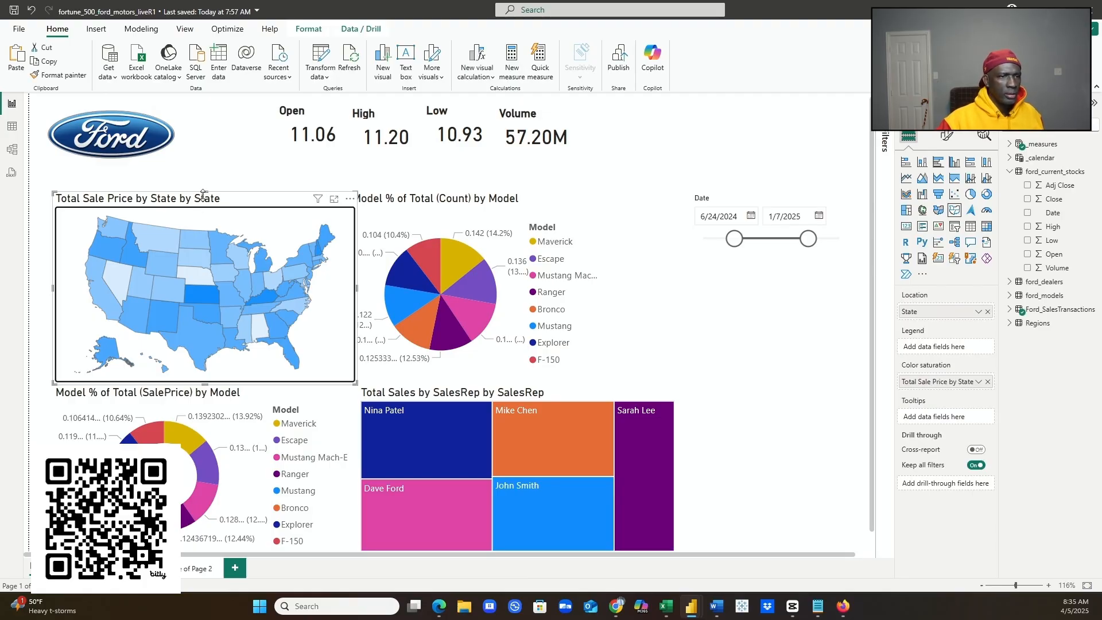
mouse_move(204, 195)
left_mouse_down()
mouse_move(187, 199)
mouse_move(209, 202)
mouse_move(197, 200)
left_mouse_up()
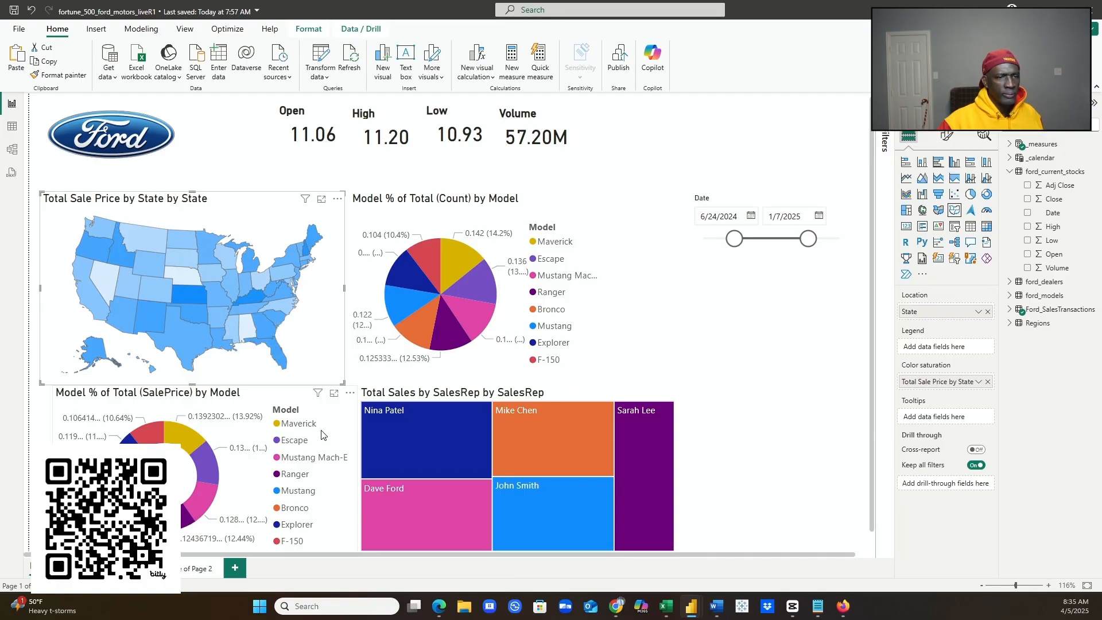
left_click(702, 323)
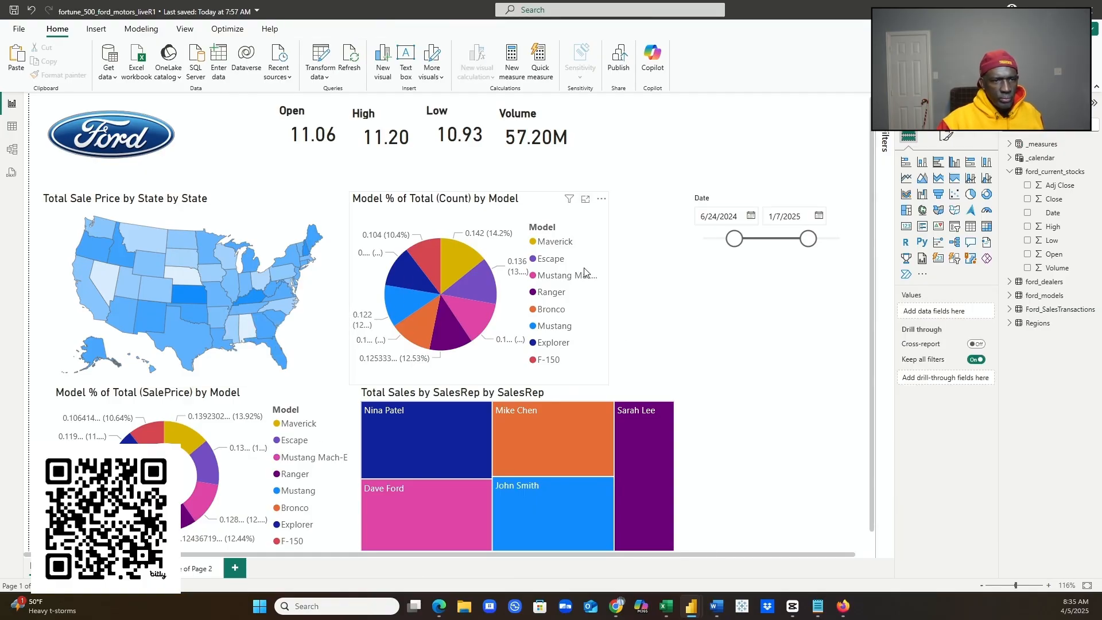
- Shift the Model % of Total (Count) pie chart slightly right, in line with the treemap, and raise the Date slicer level with the cards
left_click_drag(503, 208, 533, 204)
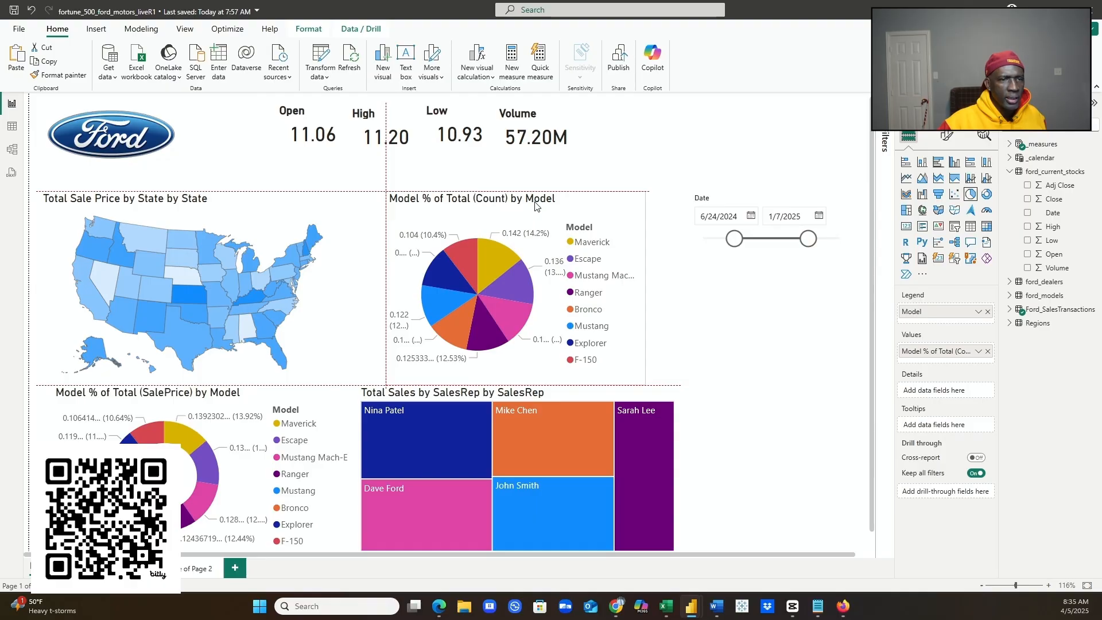
left_click_drag(536, 205, 518, 200)
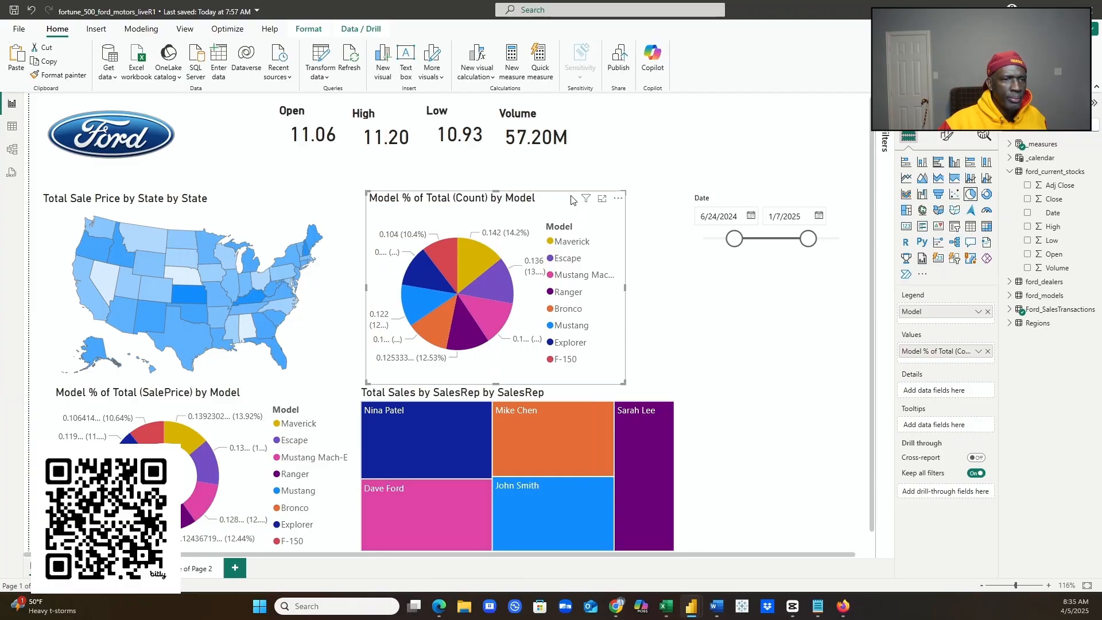
left_click_drag(773, 200, 765, 136)
left_click_drag(499, 210, 490, 210)
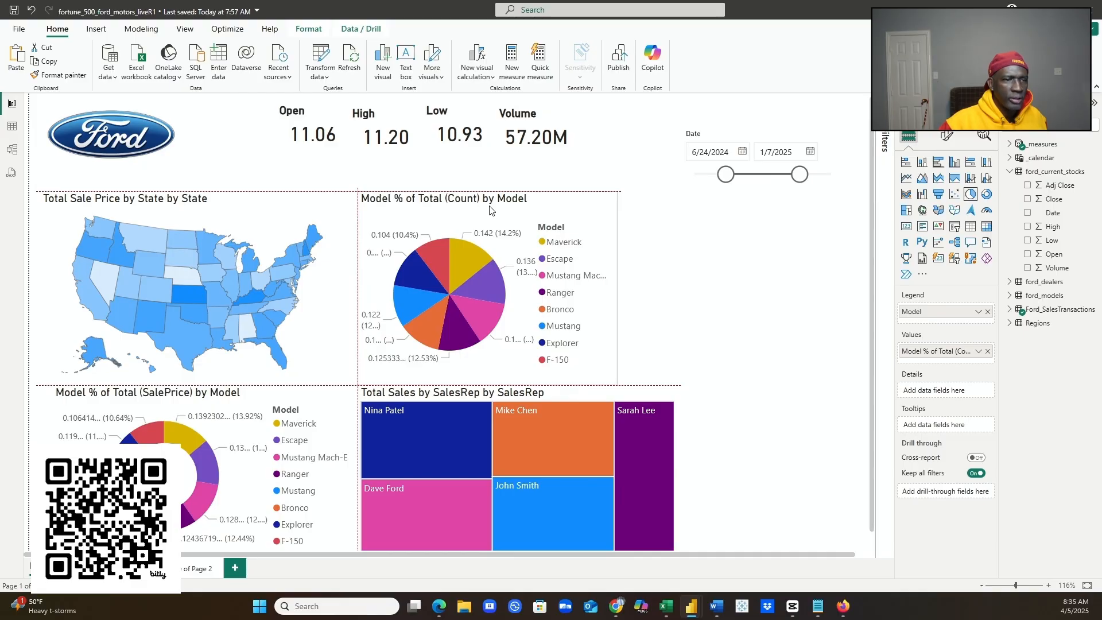
left_click_drag(491, 210, 491, 210)
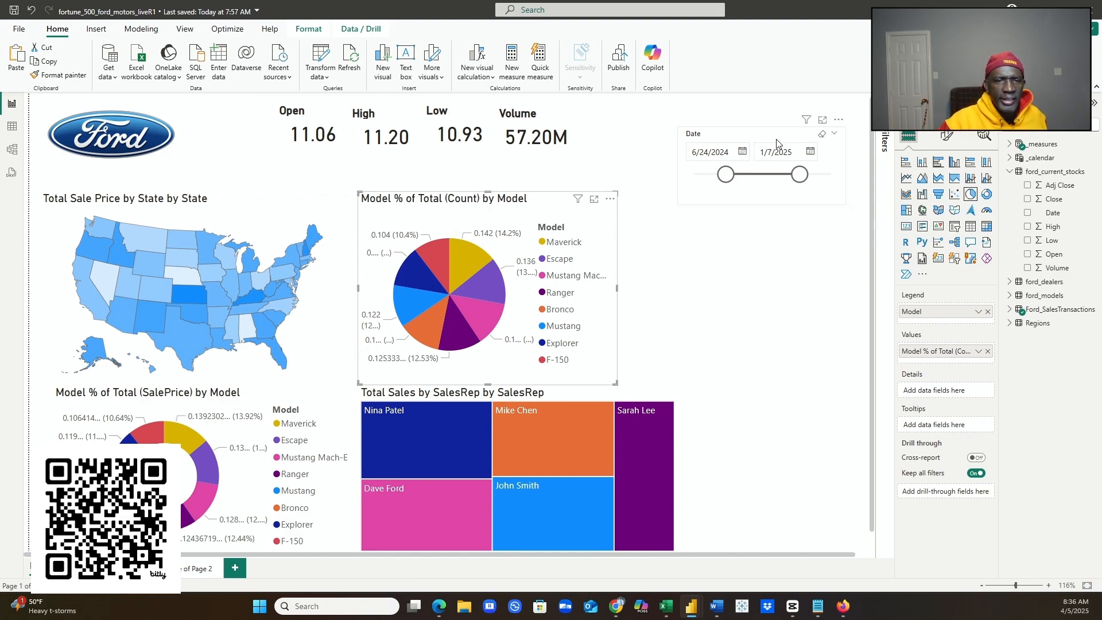
left_click_drag(776, 139, 783, 121)
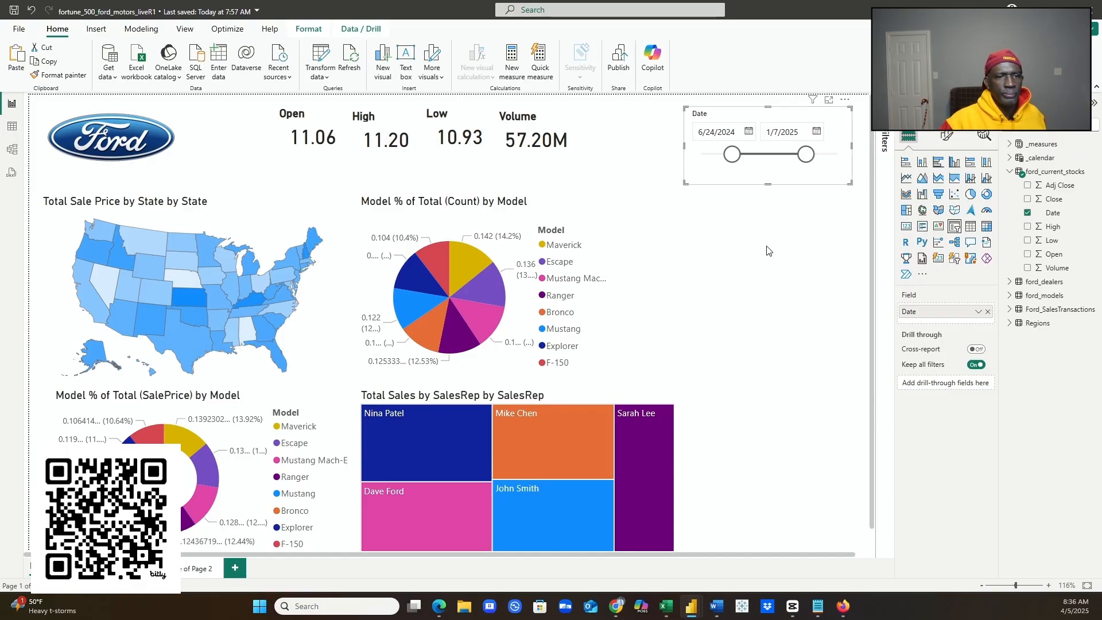
left_click(737, 286)
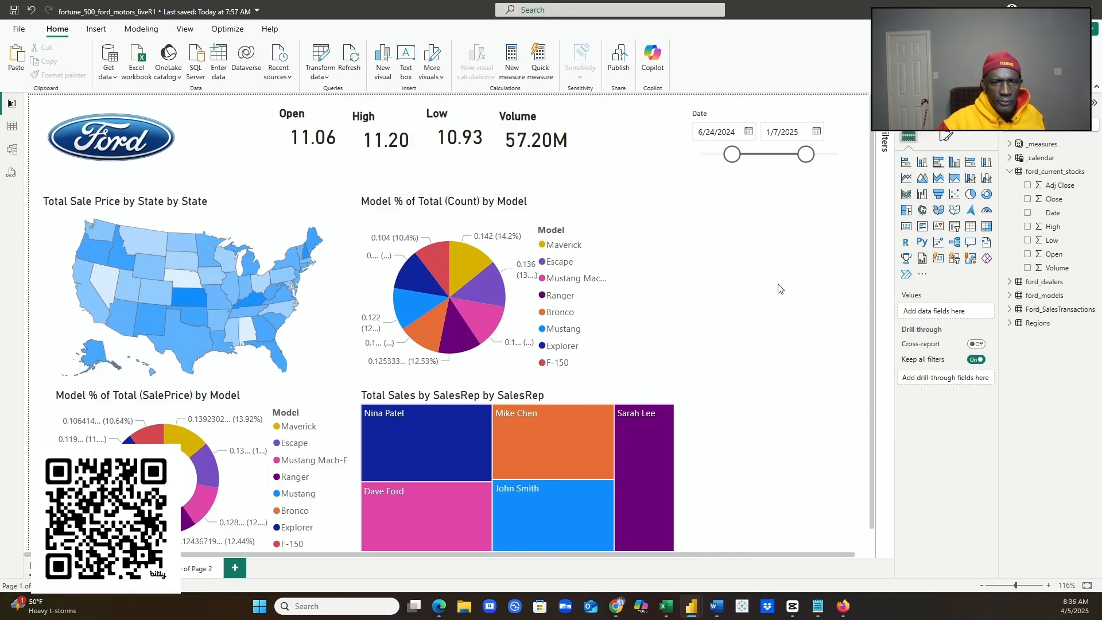
- Add a clustered bar chart below the Date slicer and widen it leftward to the edge of the pie chart's legend
left_click(939, 163)
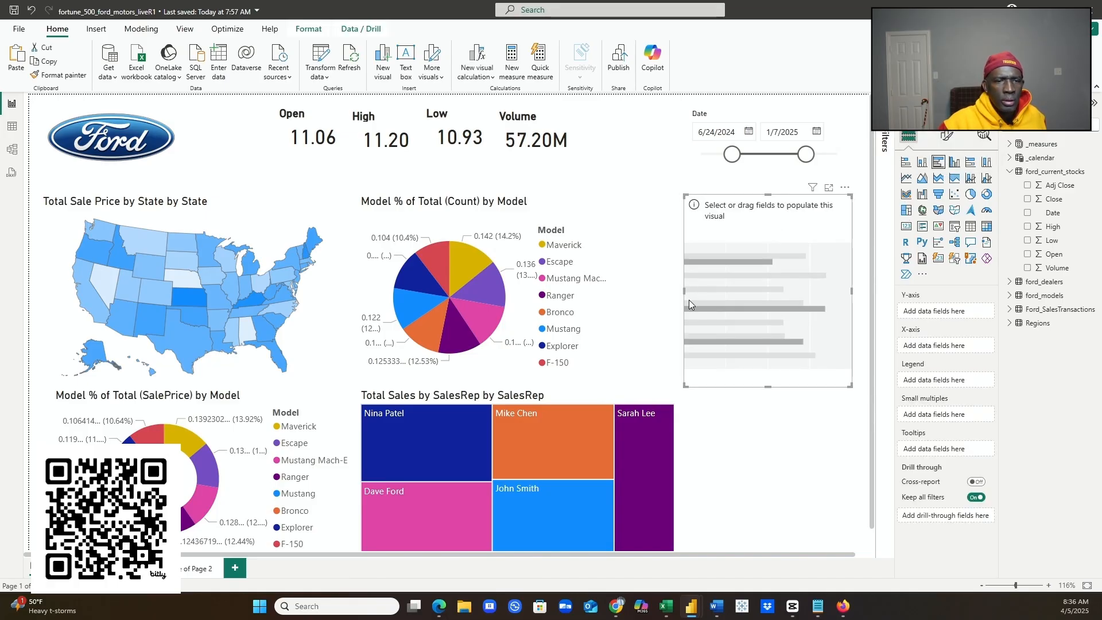
left_click_drag(684, 295, 575, 304)
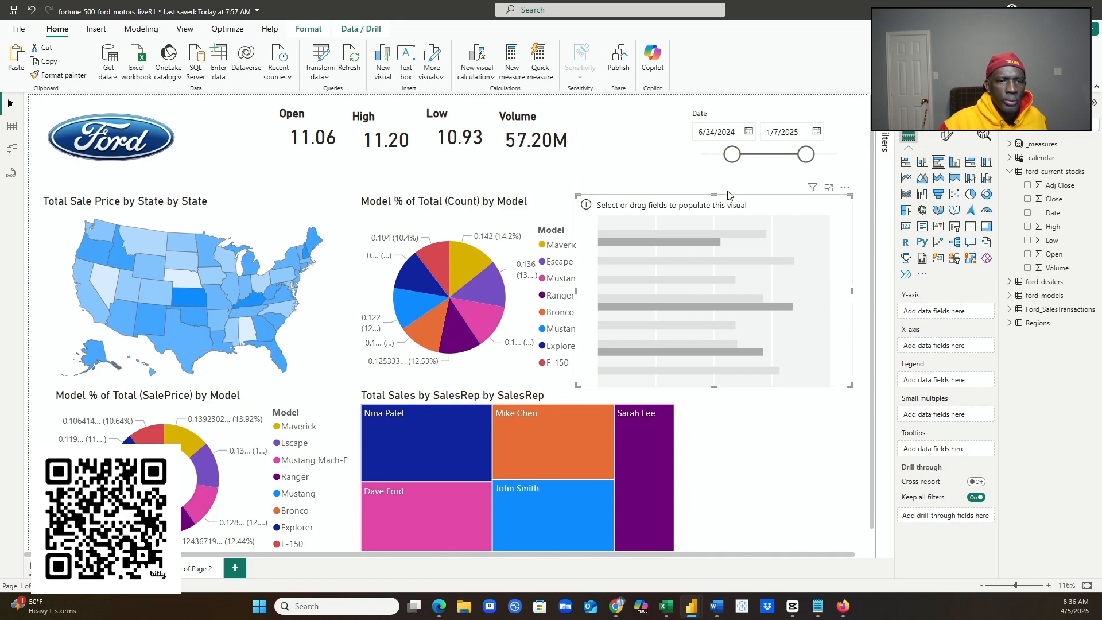
left_click_drag(711, 194, 717, 196)
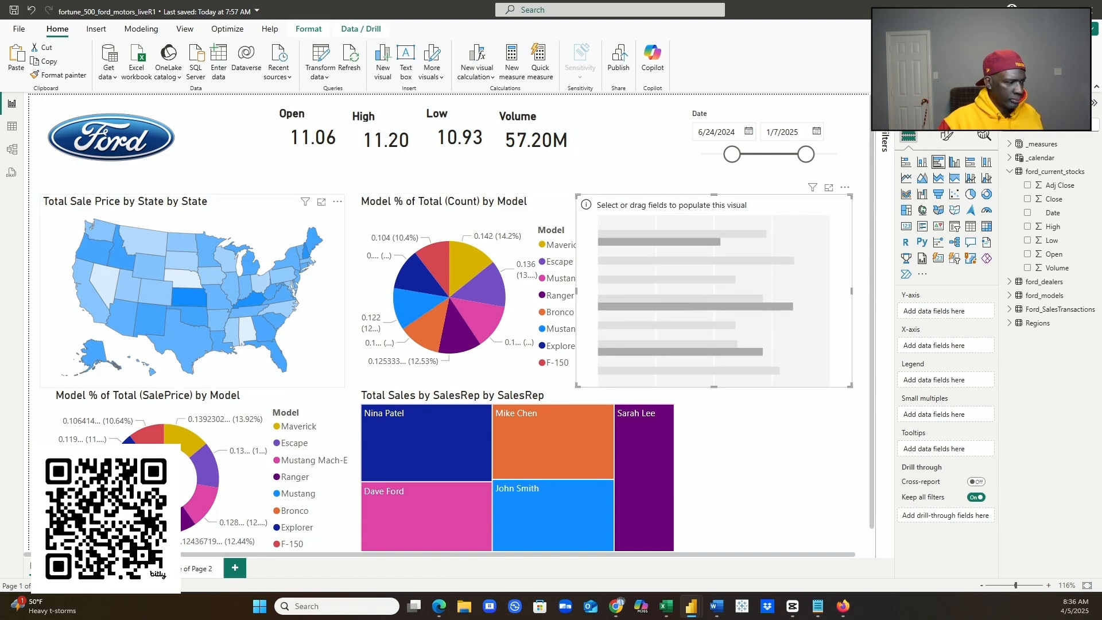
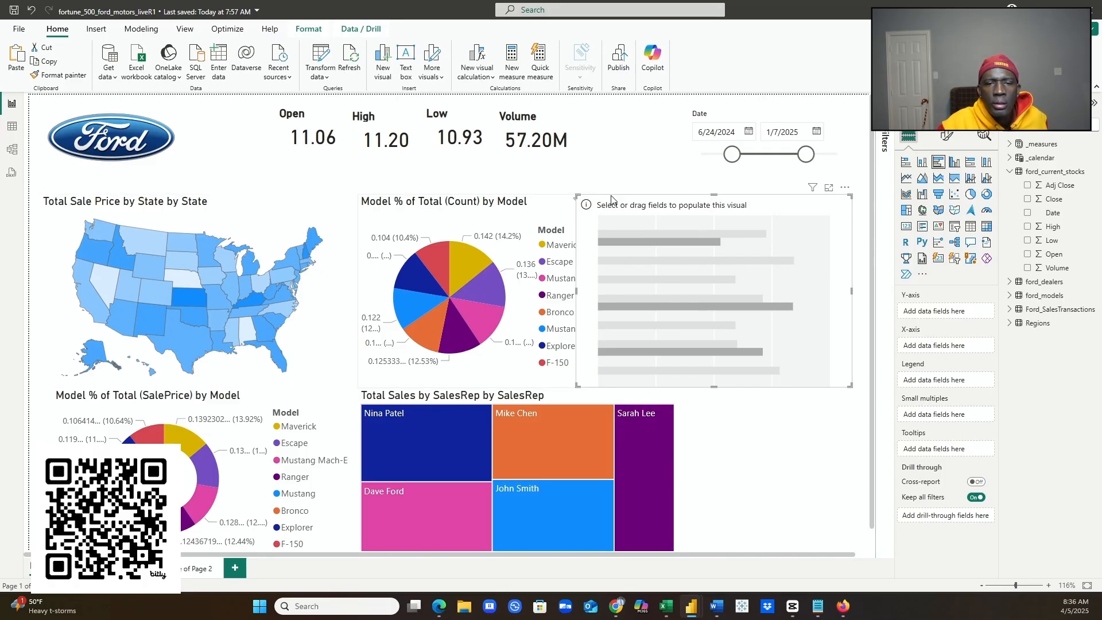
- Populate the bar chart from Ford_SalesTransactions with ModelYear on the Y-axis and SalePrice on the X-axis
left_click(1009, 172)
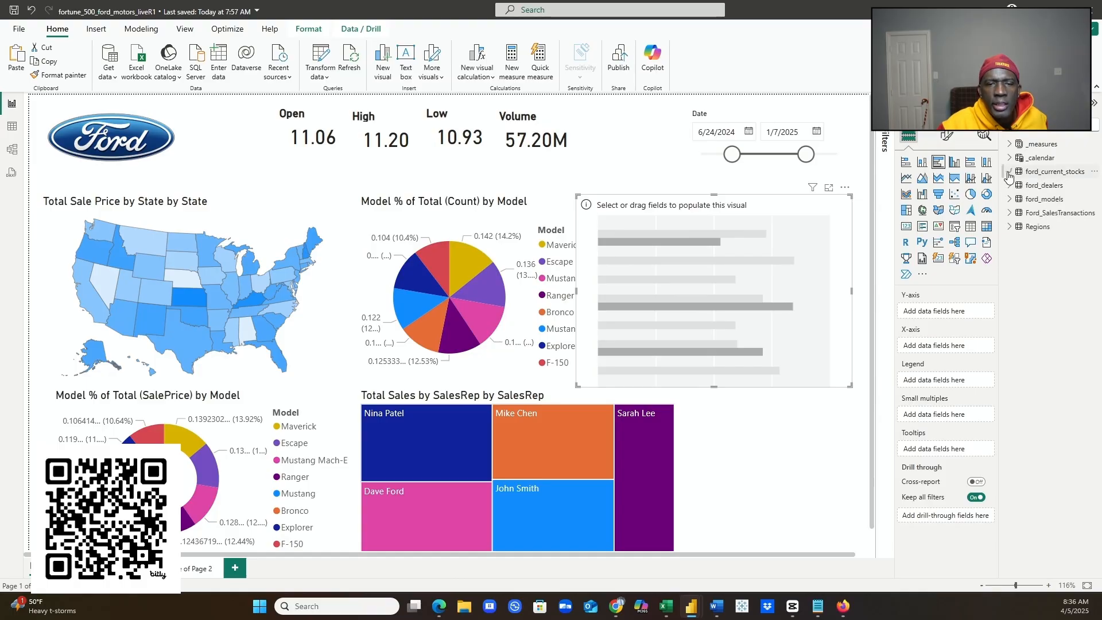
left_click(1034, 214)
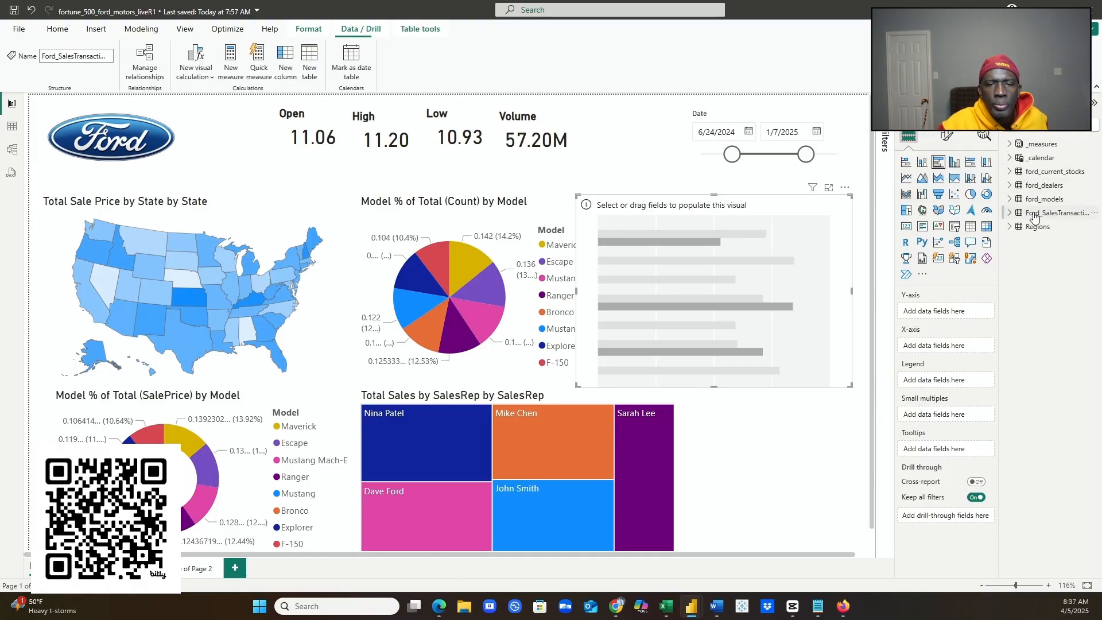
left_click(1010, 213)
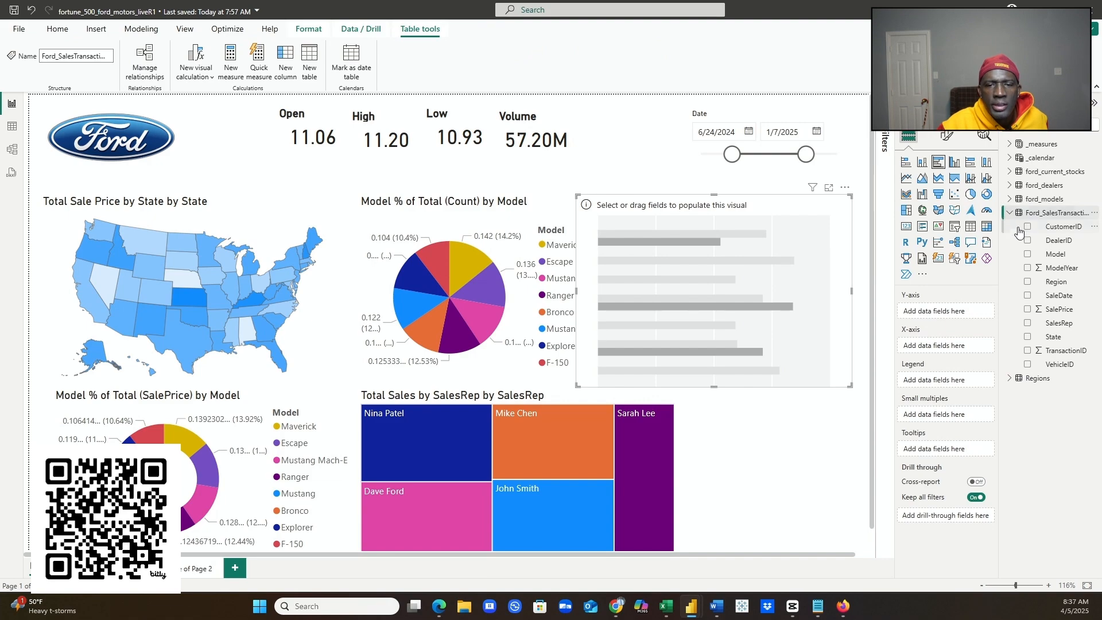
left_click_drag(1061, 270, 957, 315)
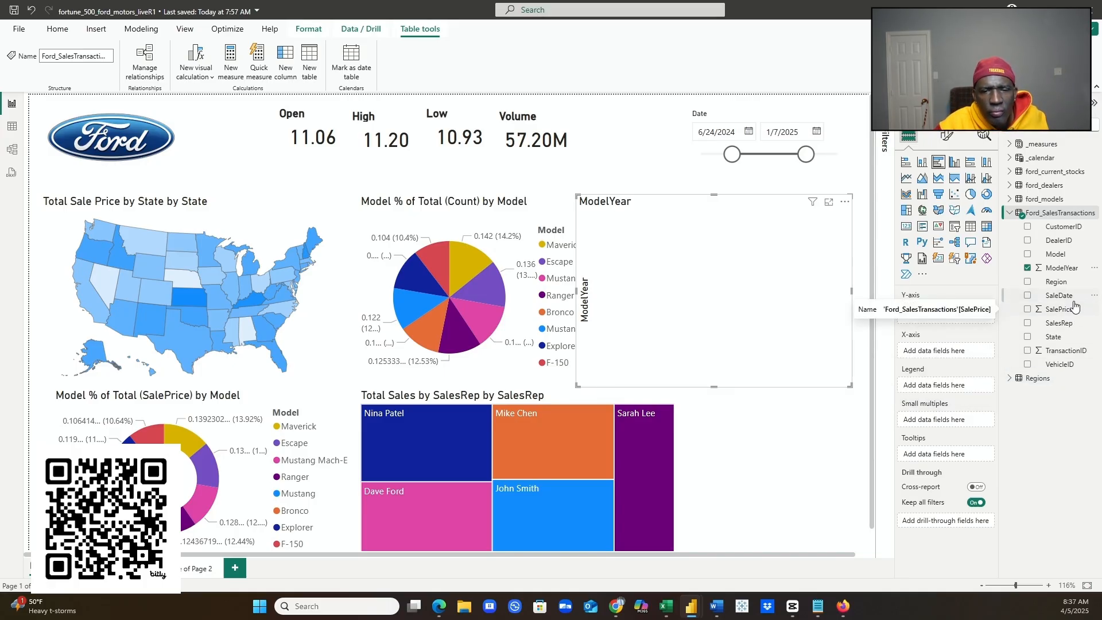
left_click_drag(1068, 313, 968, 358)
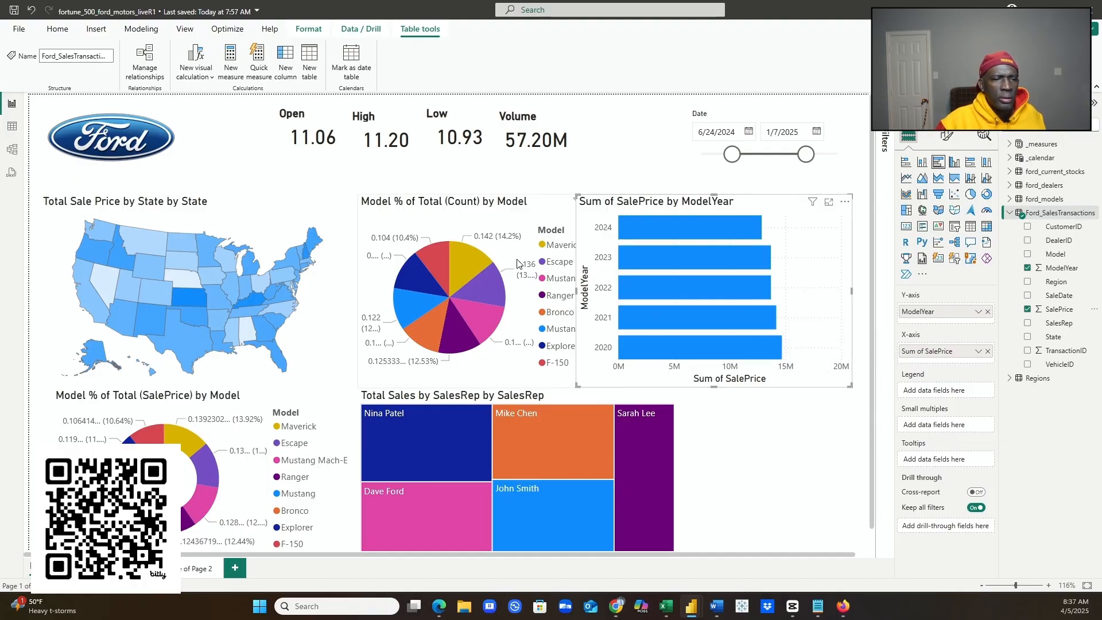
left_click(457, 225)
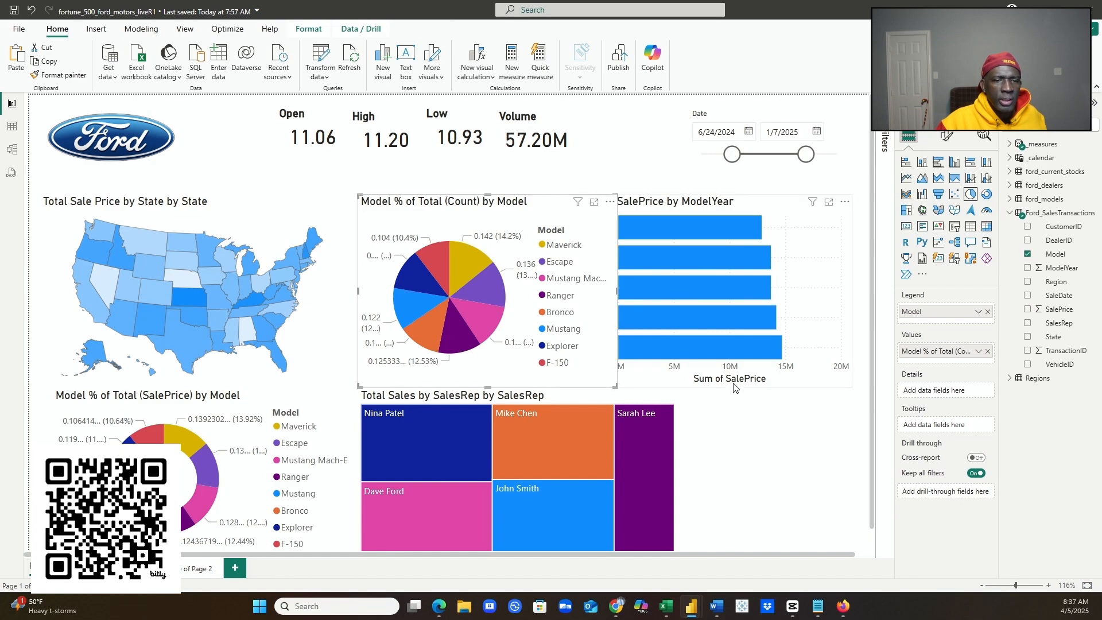
left_click(760, 407)
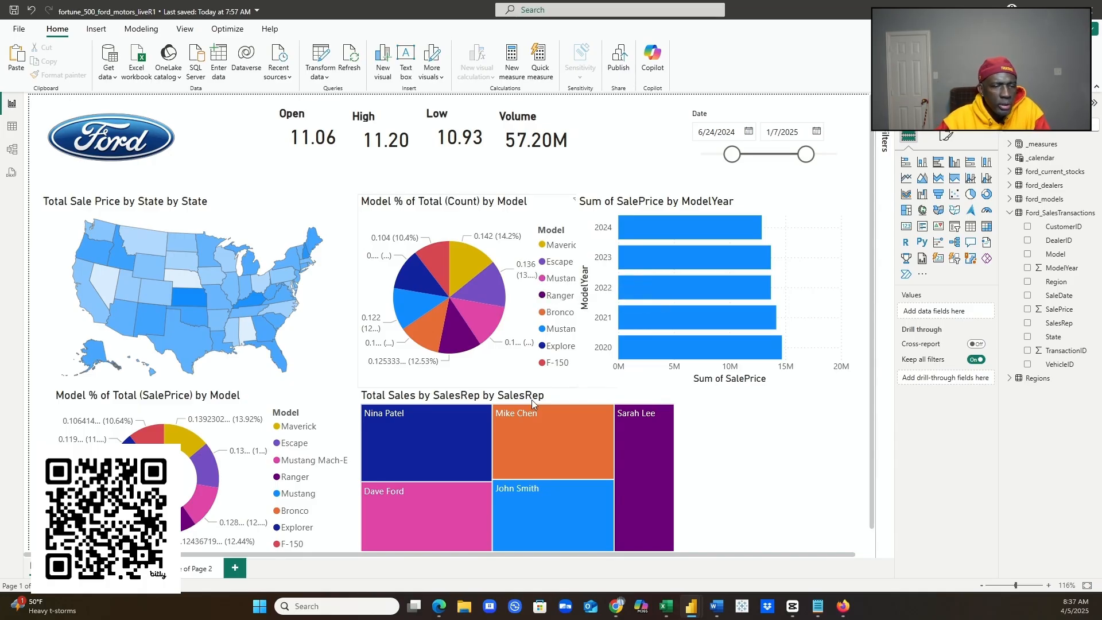
- Narrow the Total Sales by SalesRep treemap from its right side to free space beside it
mouse_move(499, 439)
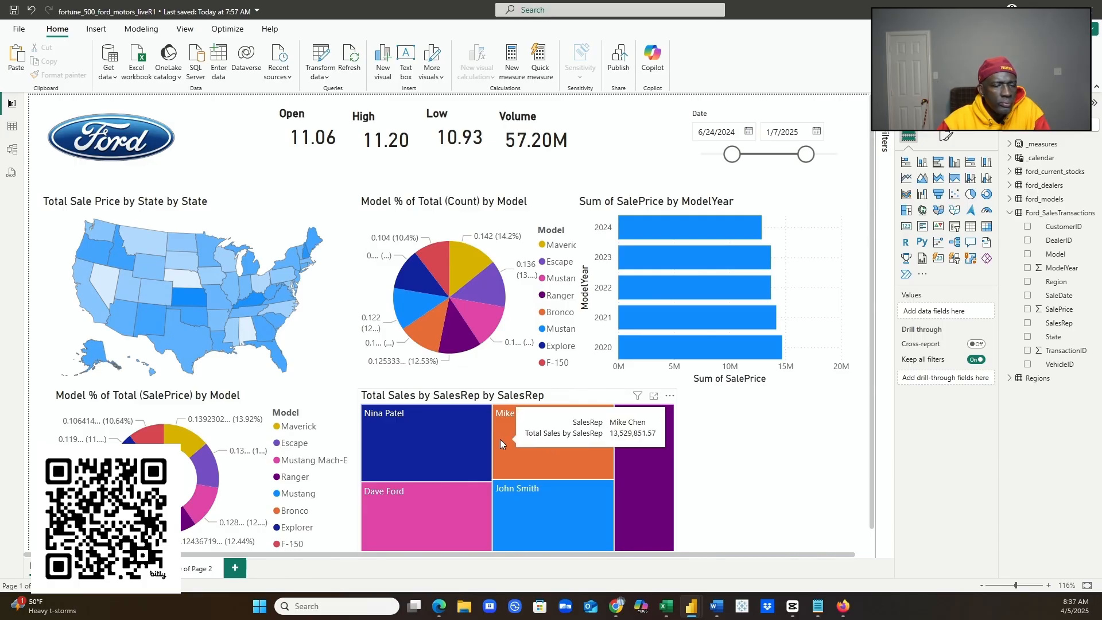
left_click(669, 471)
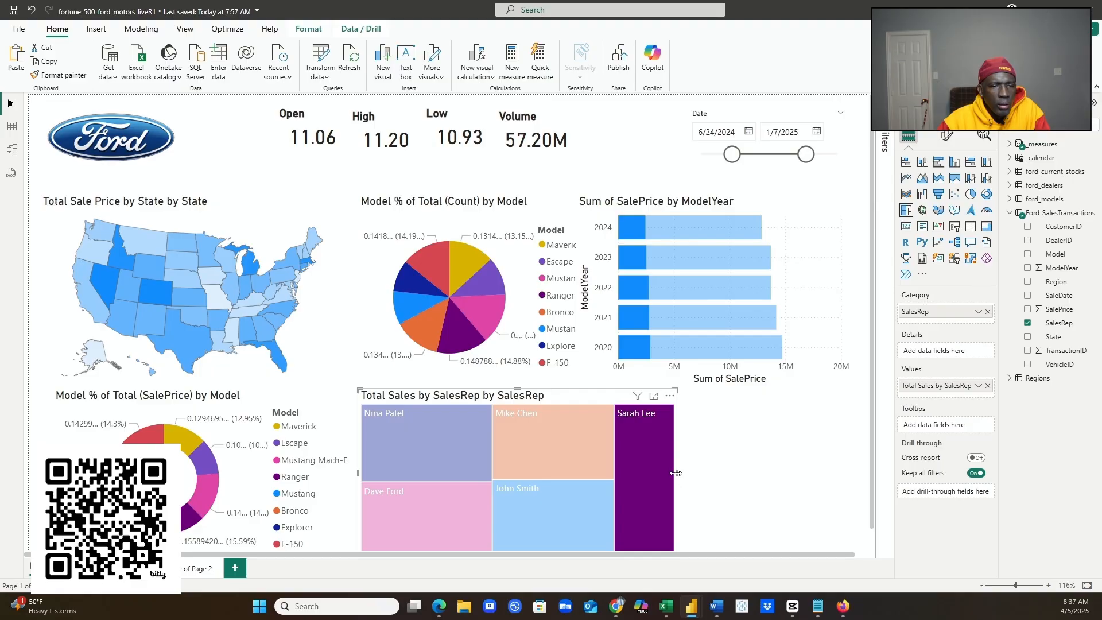
left_click_drag(676, 473, 597, 477)
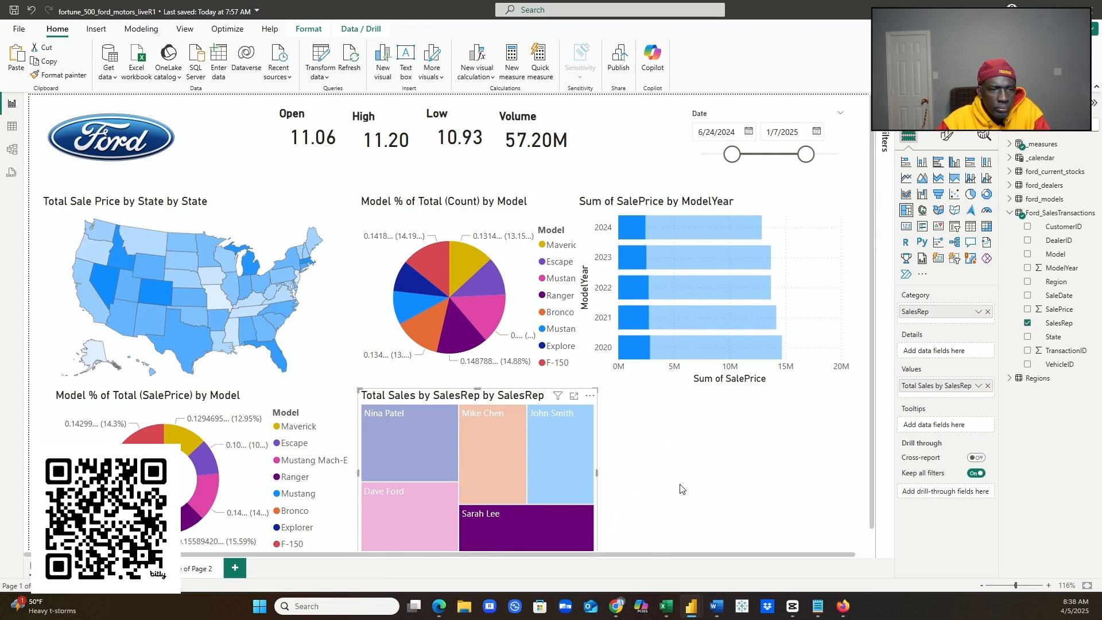
left_click(697, 478)
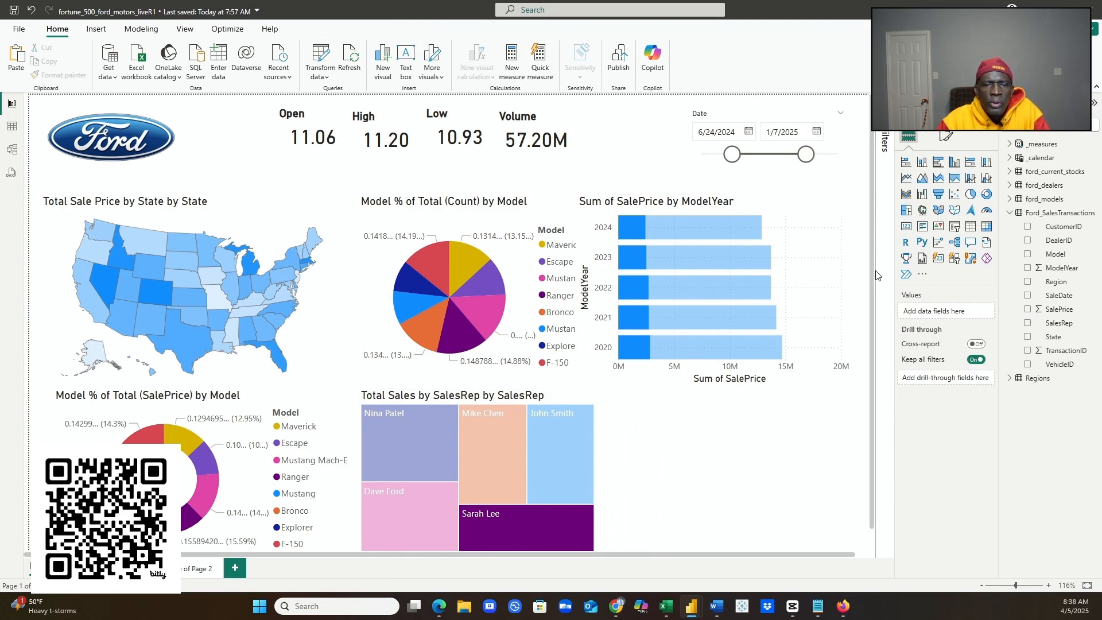
- Add a clustered column chart in the free space beside the Total Sales by SalesRep treemap and size it to fit under the bar chart
left_click(955, 164)
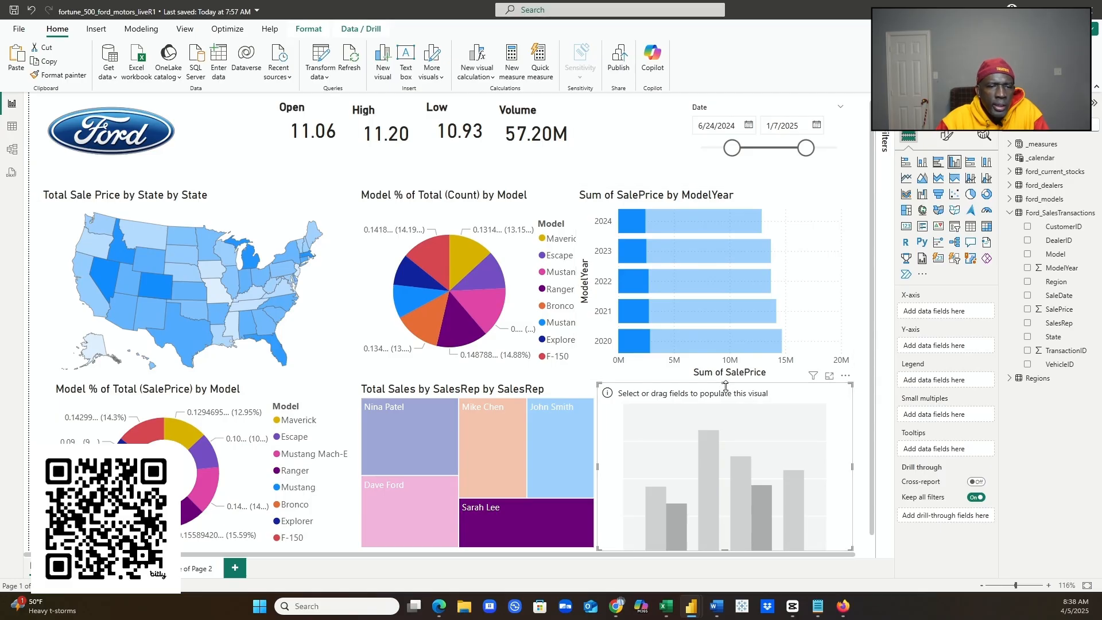
mouse_move(723, 383)
left_mouse_down()
mouse_move(723, 409)
mouse_move(725, 380)
mouse_move(730, 394)
left_mouse_up()
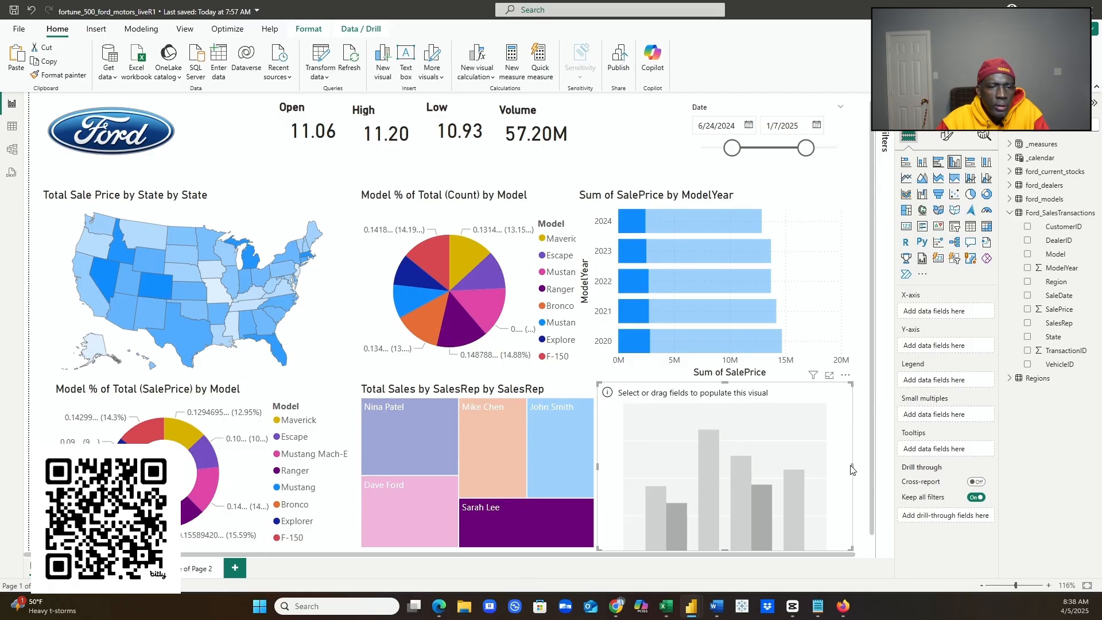
mouse_move(853, 465)
left_mouse_down()
mouse_move(840, 464)
mouse_move(853, 470)
left_mouse_up()
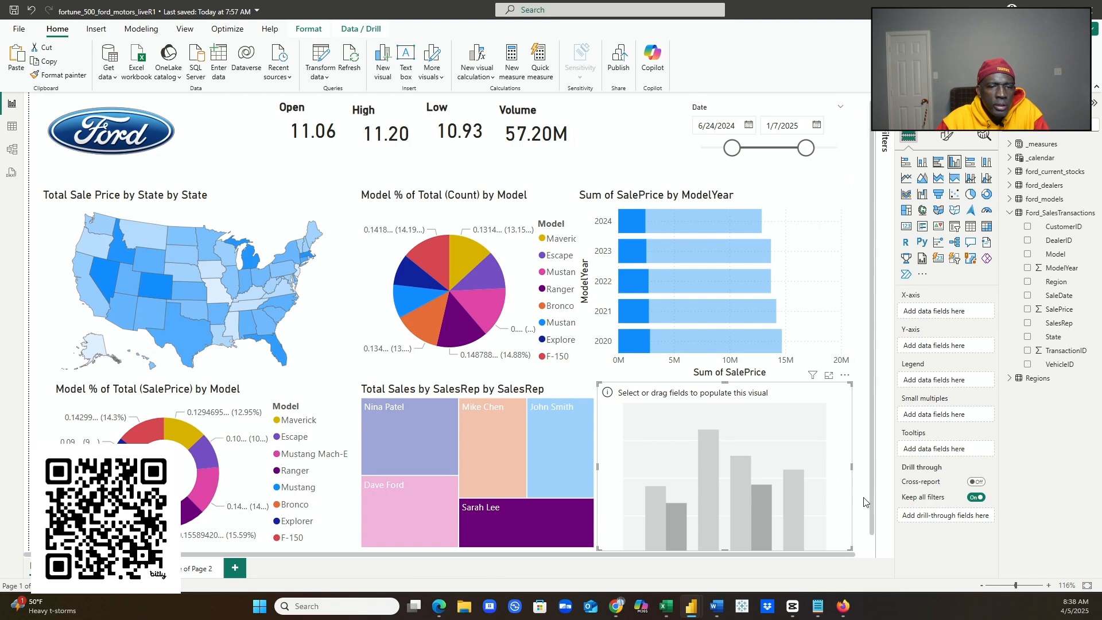
left_click_drag(872, 521, 872, 540)
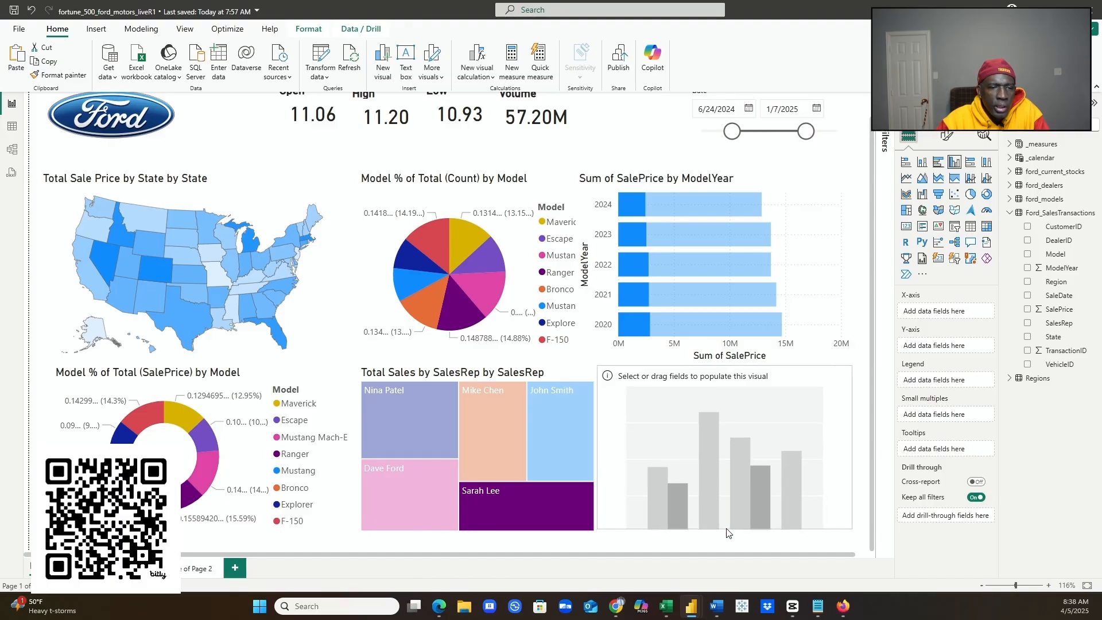
left_click_drag(726, 534, 726, 536)
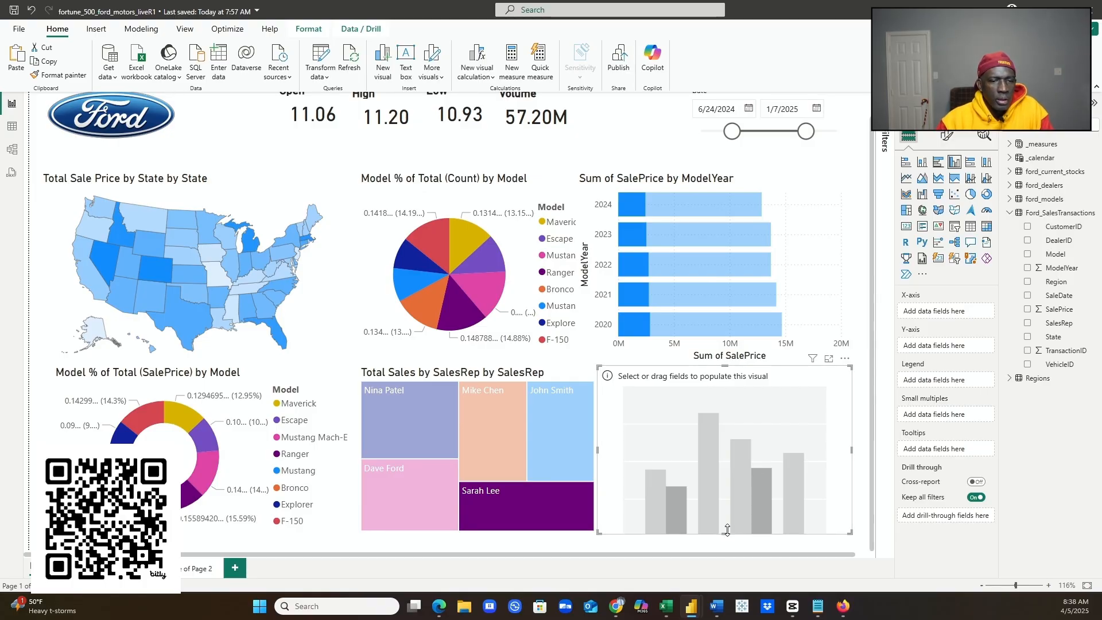
left_click_drag(726, 533, 727, 534)
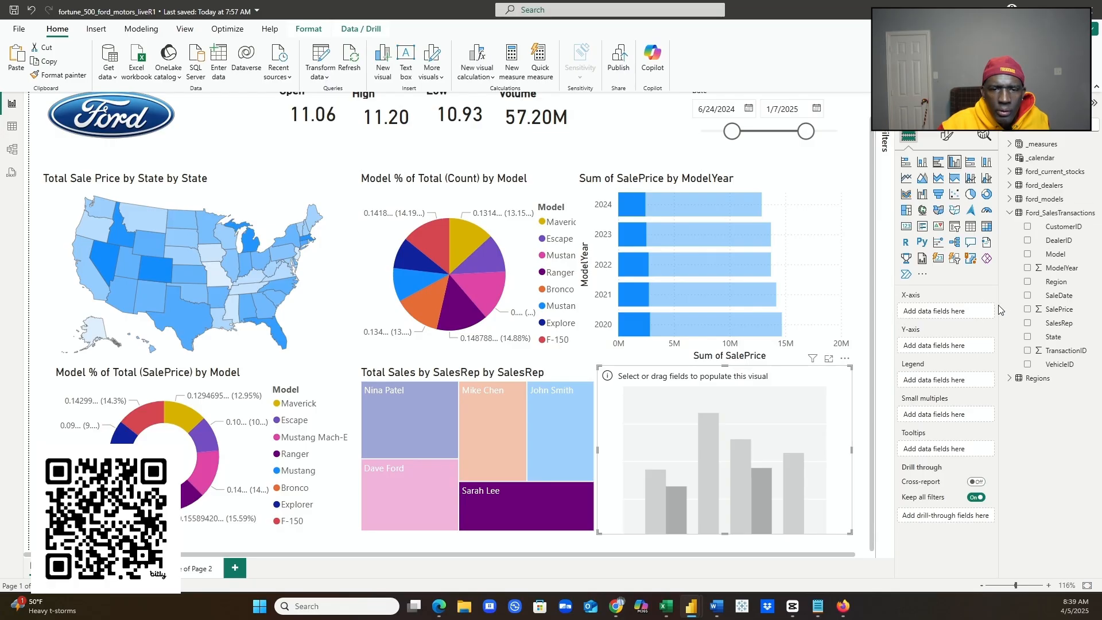
- Populate the column chart with SalePrice on the Y-axis and DealerID on the X-axis, and clear the sales rep cross-highlighting
left_click_drag(1045, 312, 945, 347)
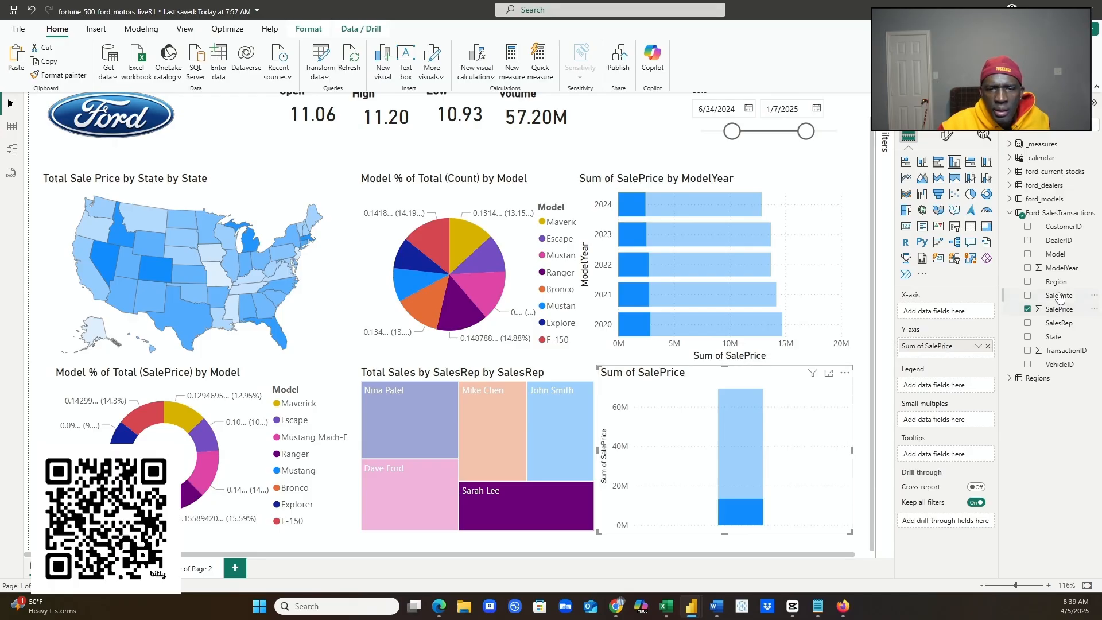
left_click_drag(1059, 241, 964, 320)
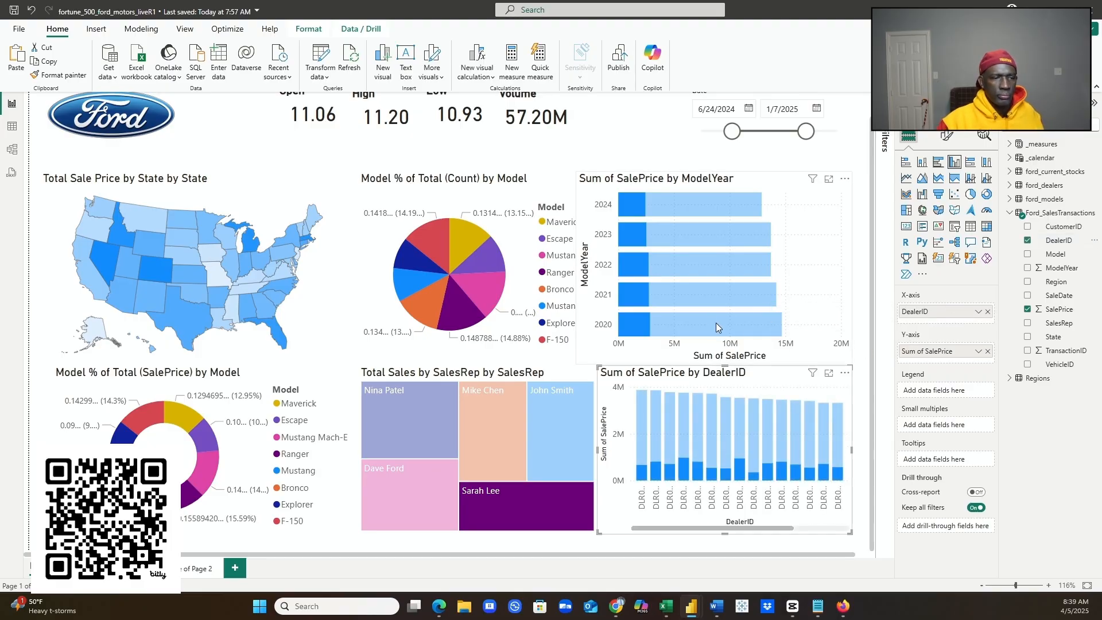
left_click(690, 210)
left_click(690, 212)
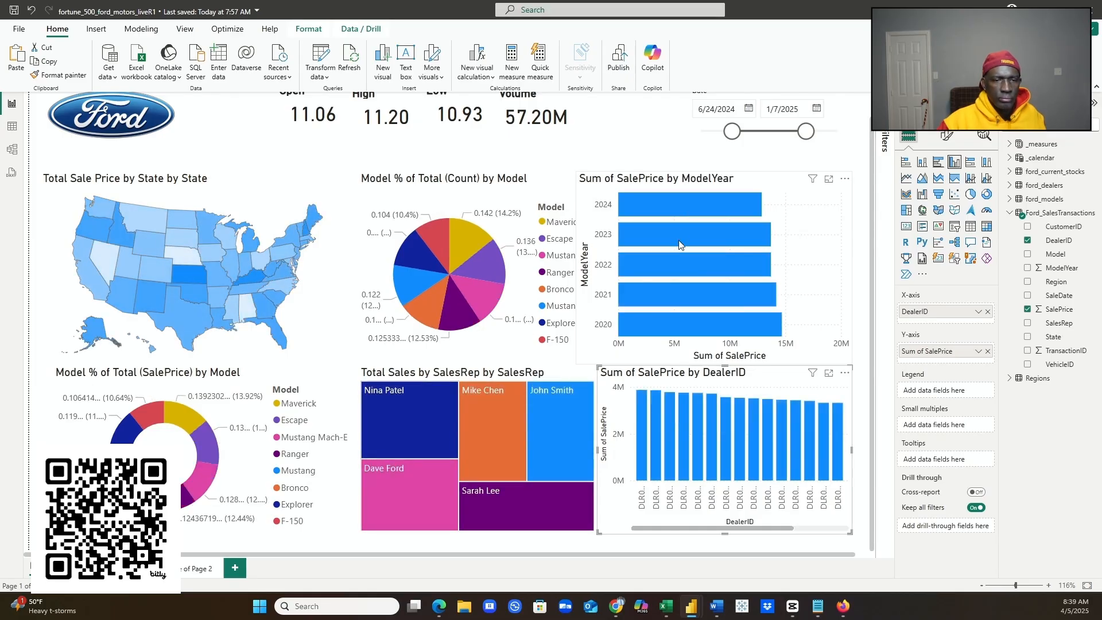
- Examine the data-point values in the ModelYear bar chart, the DealerID column chart and the SalesRep treemap
mouse_move(678, 245)
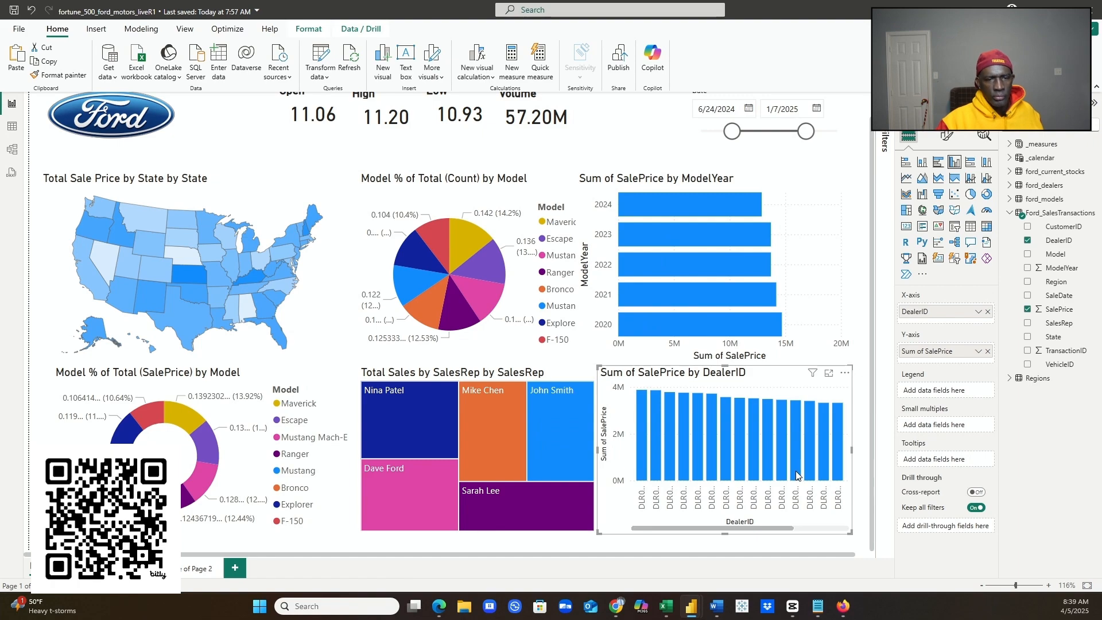
mouse_move(796, 471)
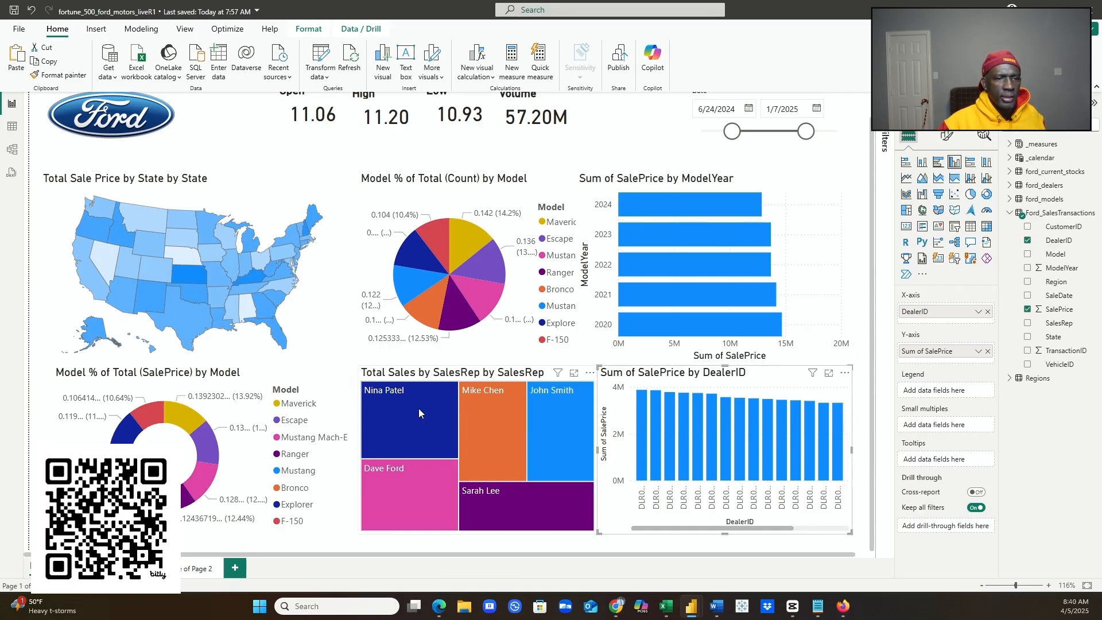
mouse_move(698, 449)
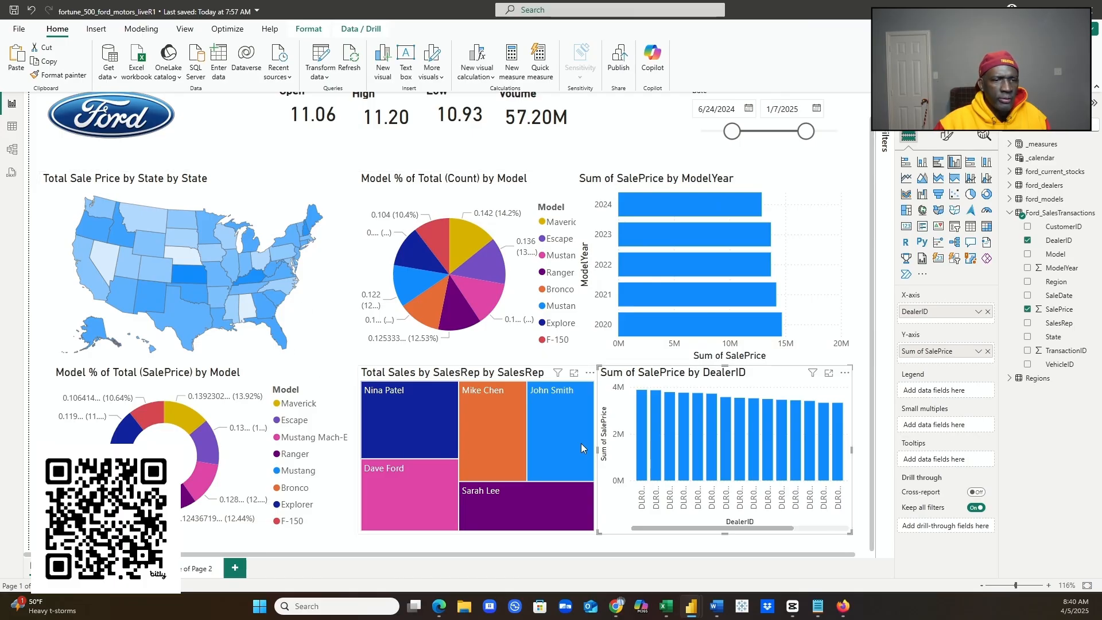
mouse_move(657, 450)
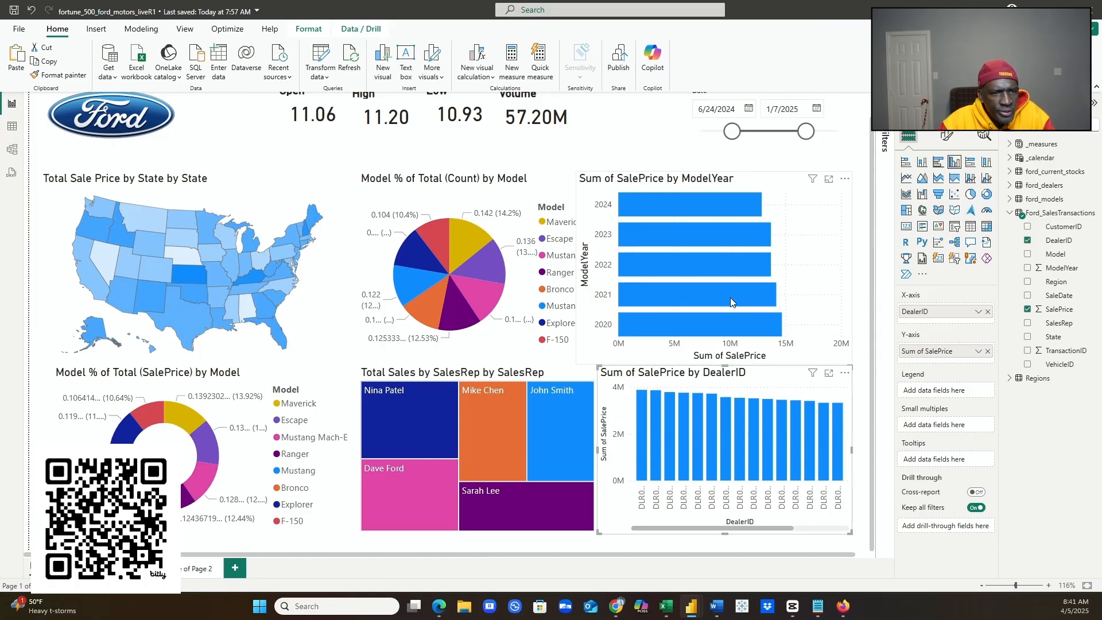
mouse_move(733, 298)
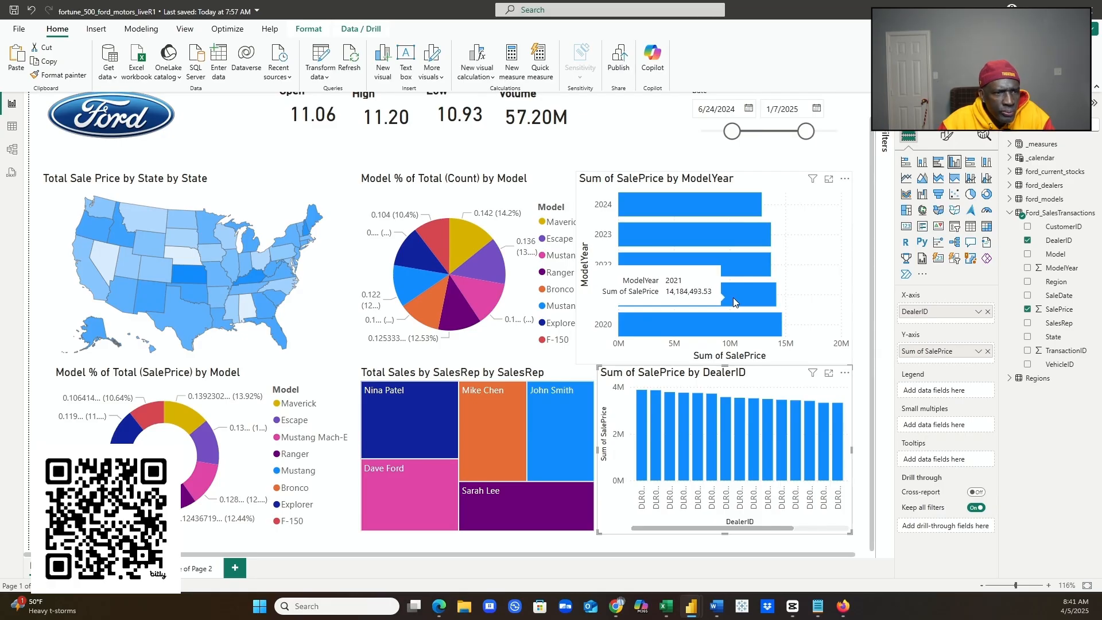
mouse_move(691, 276)
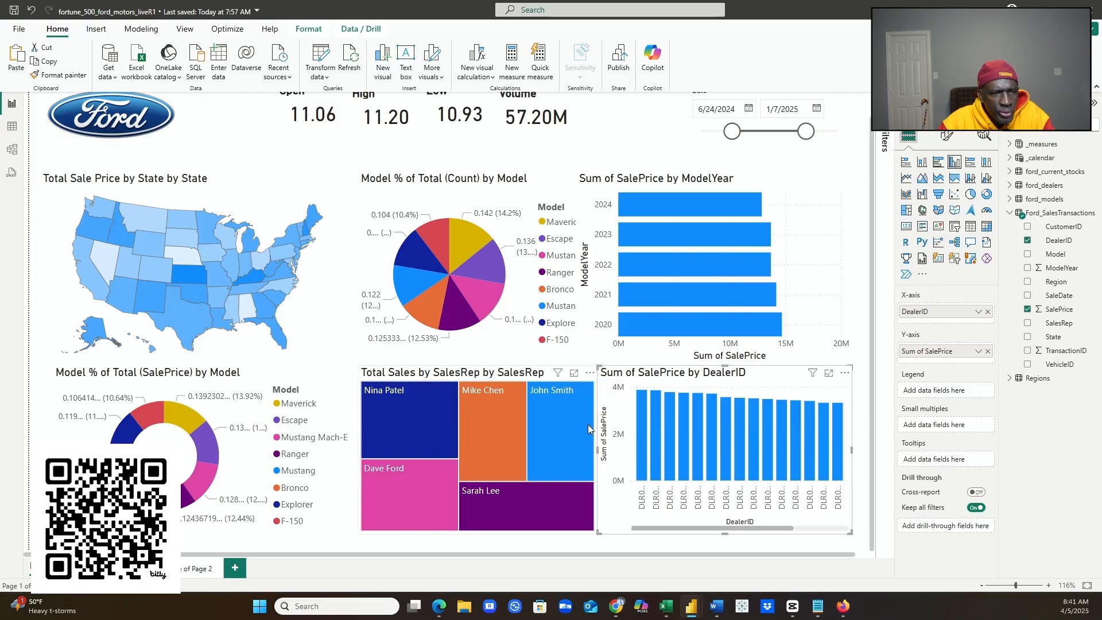
mouse_move(480, 440)
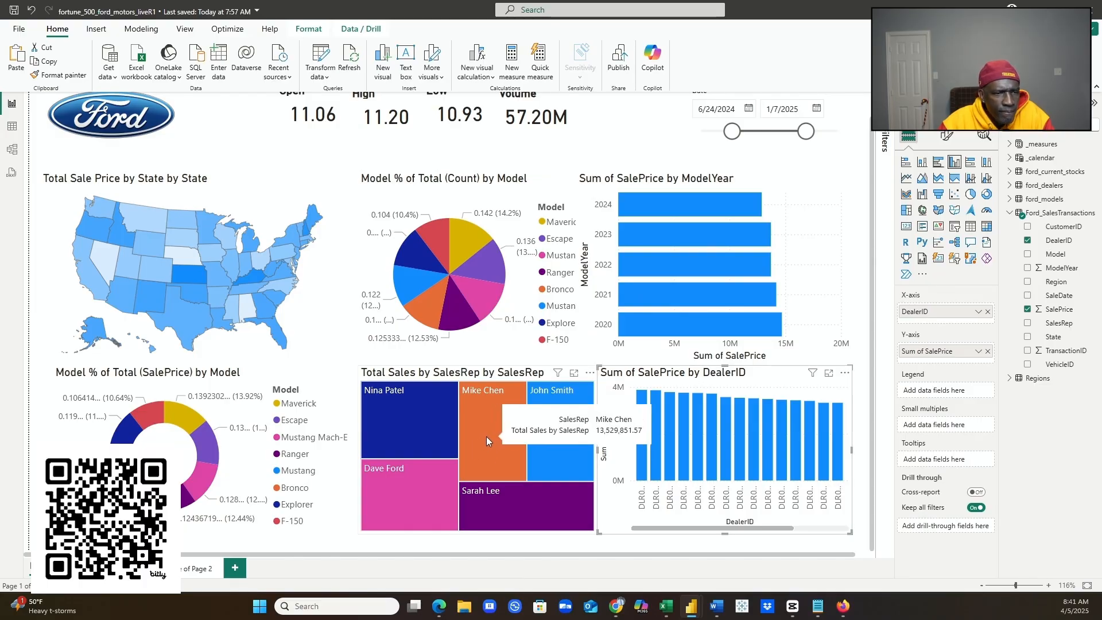
- Cross-highlight the report by each sales rep in the treemap to compare their figures, and clear the selection
left_click(425, 440)
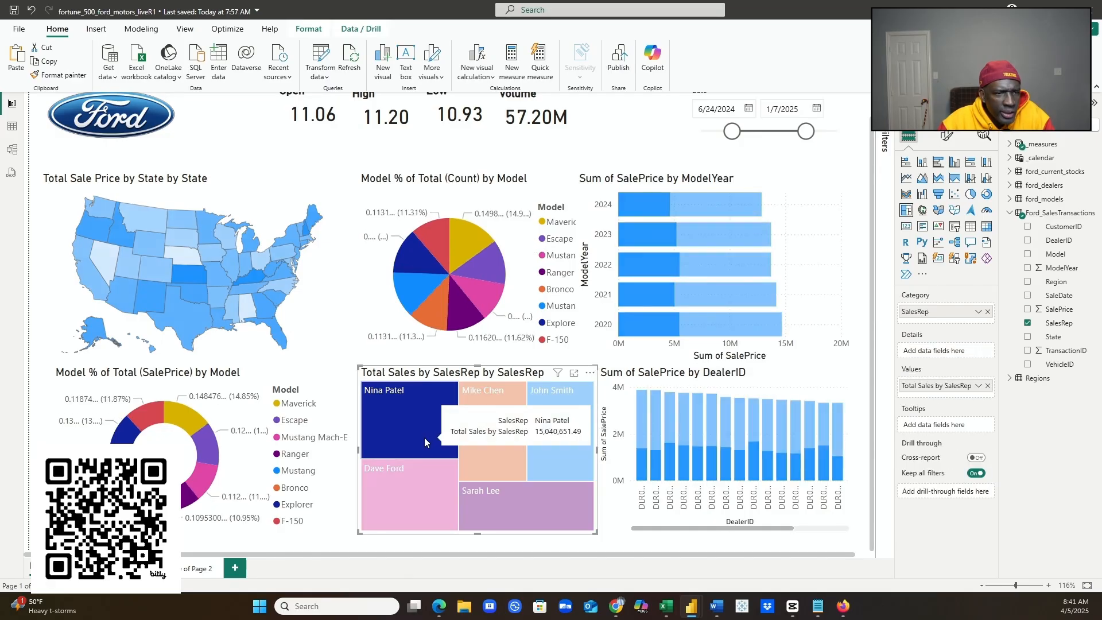
left_click(429, 495)
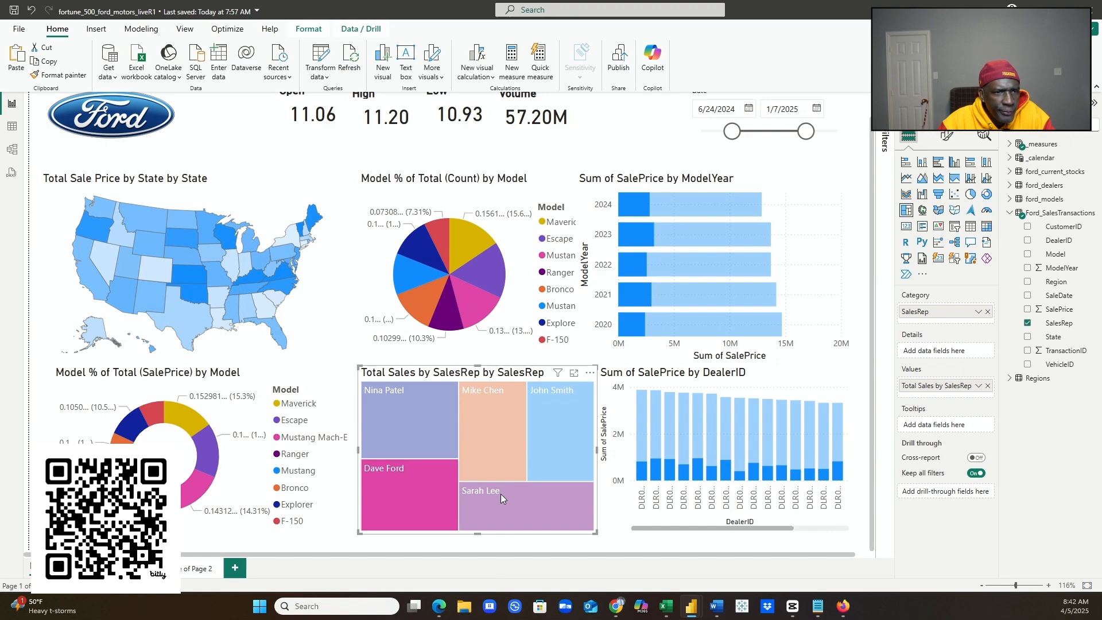
left_click(519, 495)
left_click(509, 464)
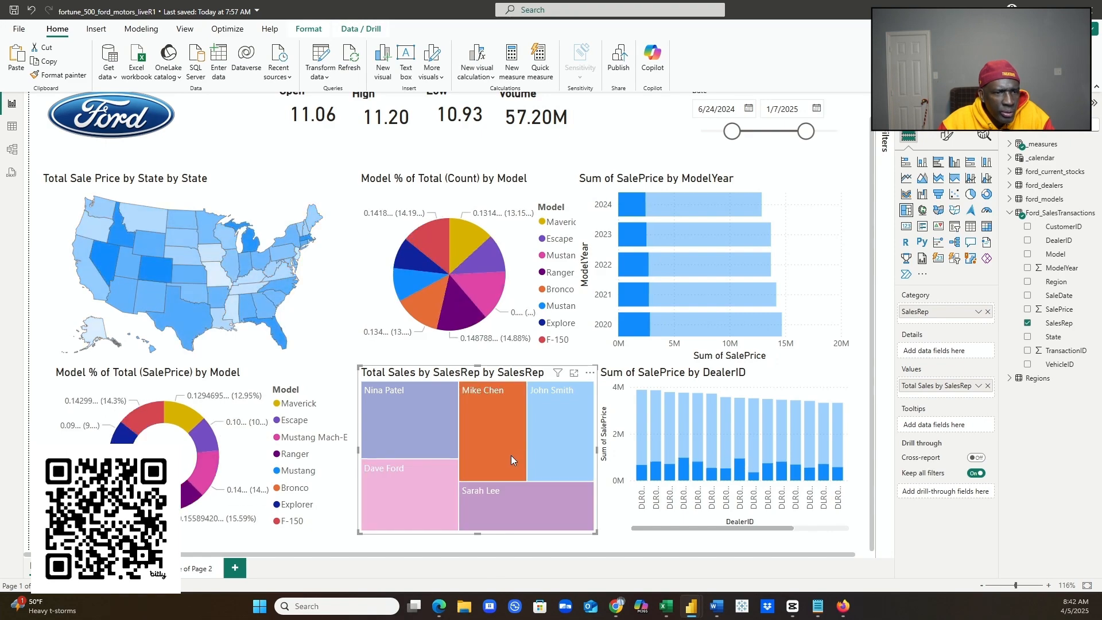
left_click(568, 447)
left_click(554, 446)
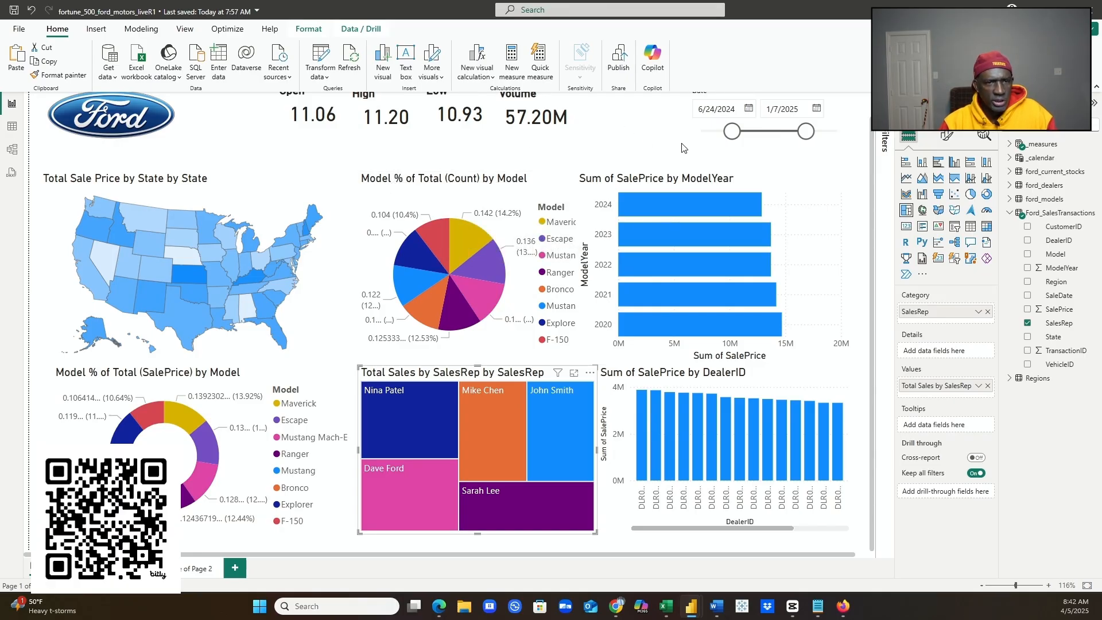
- Set the Date slicer range to 4/5/2024 through 11/23/2024
left_click_drag(732, 132, 791, 144)
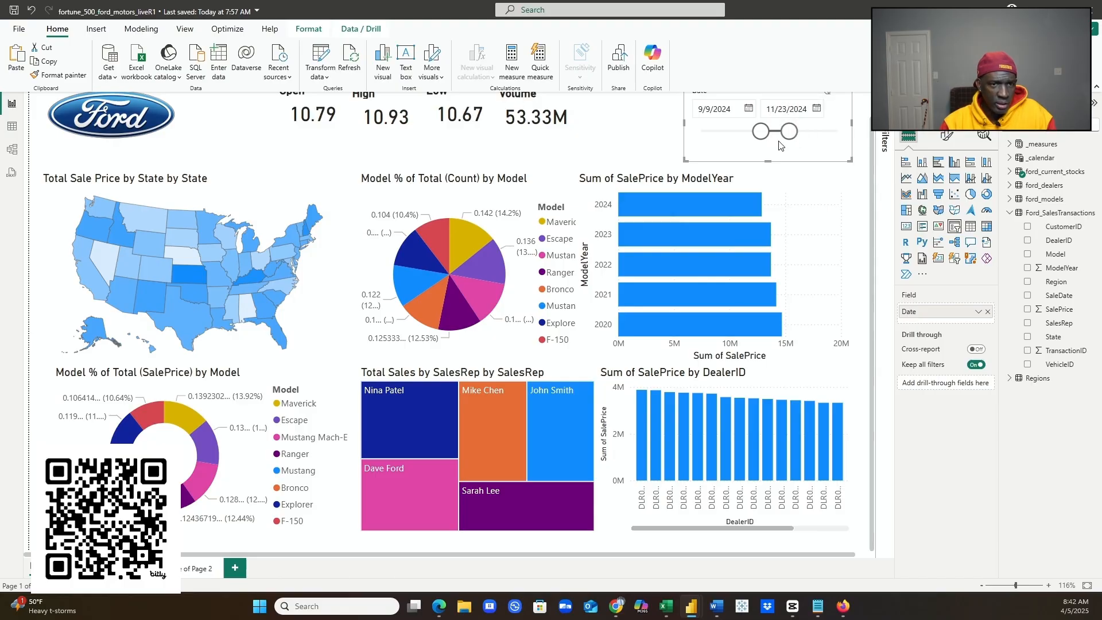
left_click_drag(759, 141, 696, 143)
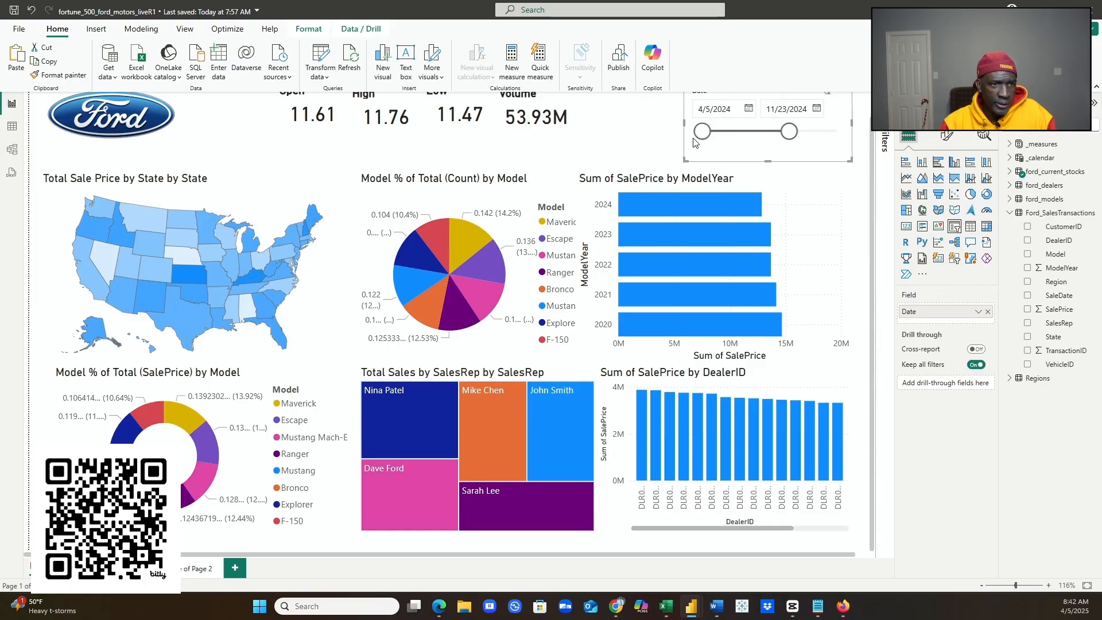
mouse_move(749, 237)
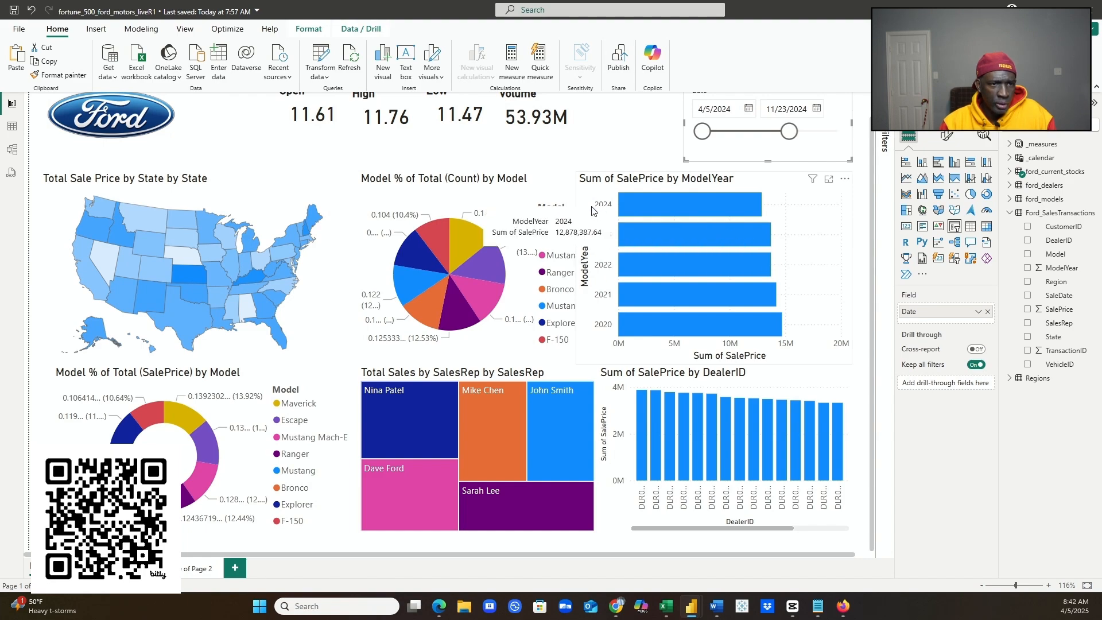
- Move the Open, High, Low and Volume cards together to the right and slightly down, starting above the pie chart's left edge
left_click(310, 136)
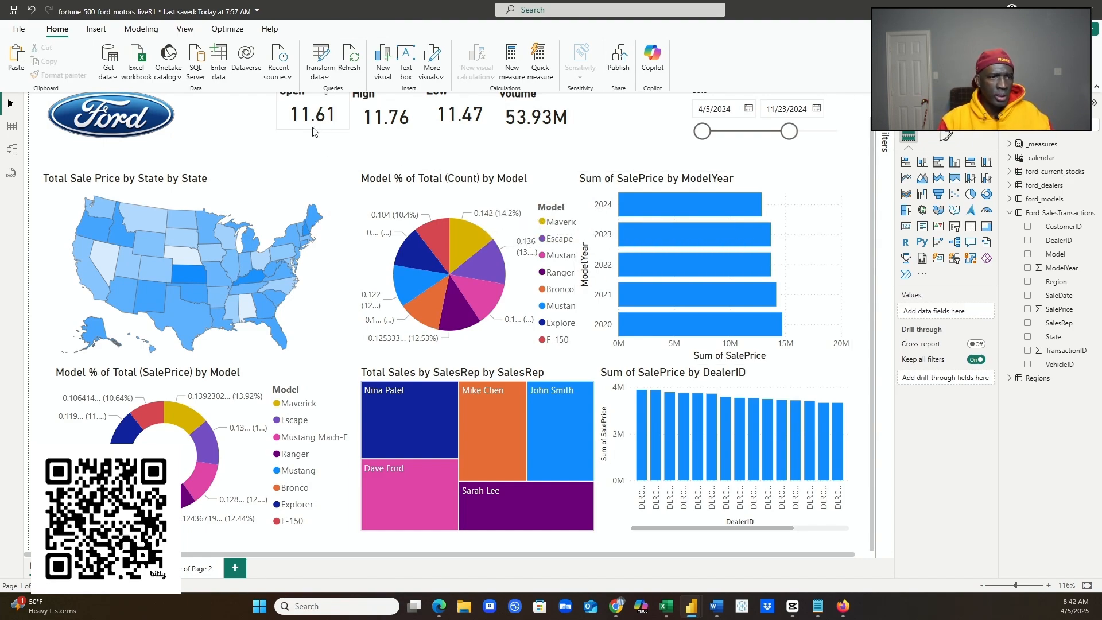
left_click(315, 126)
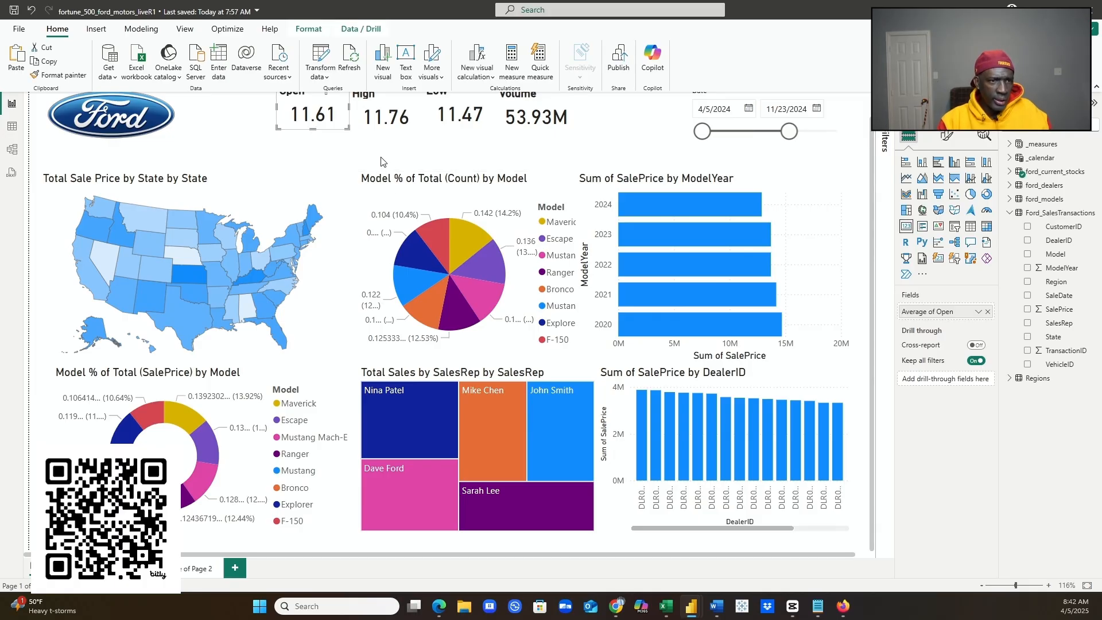
left_click(394, 128, "ctrl")
left_click(450, 123, "ctrl")
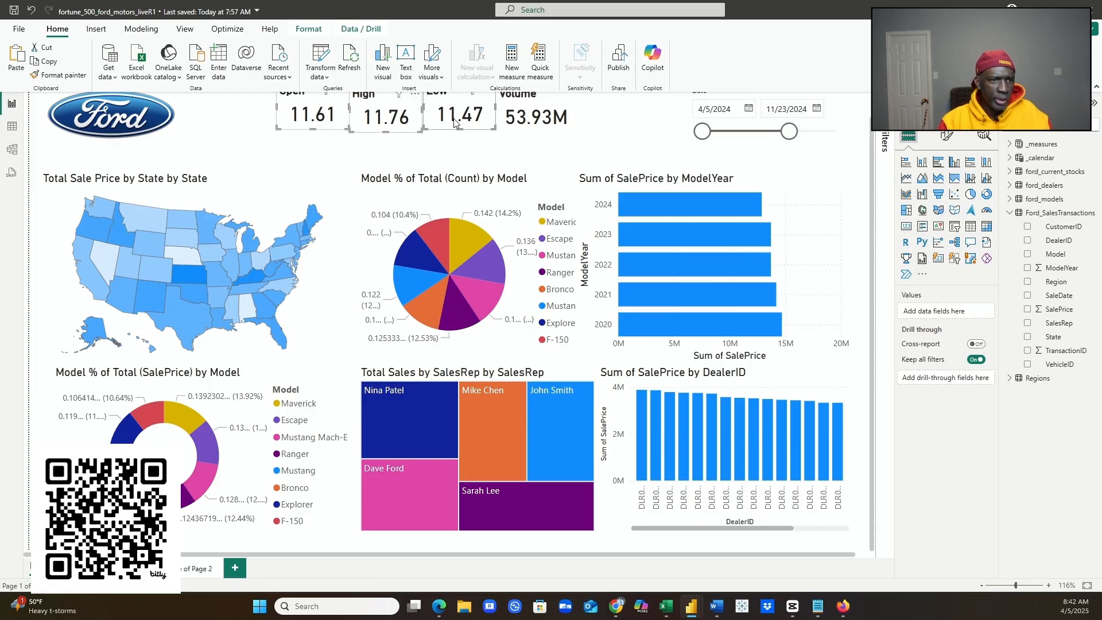
left_click(524, 118, "ctrl")
left_click_drag(525, 119, 609, 148)
left_click(610, 149)
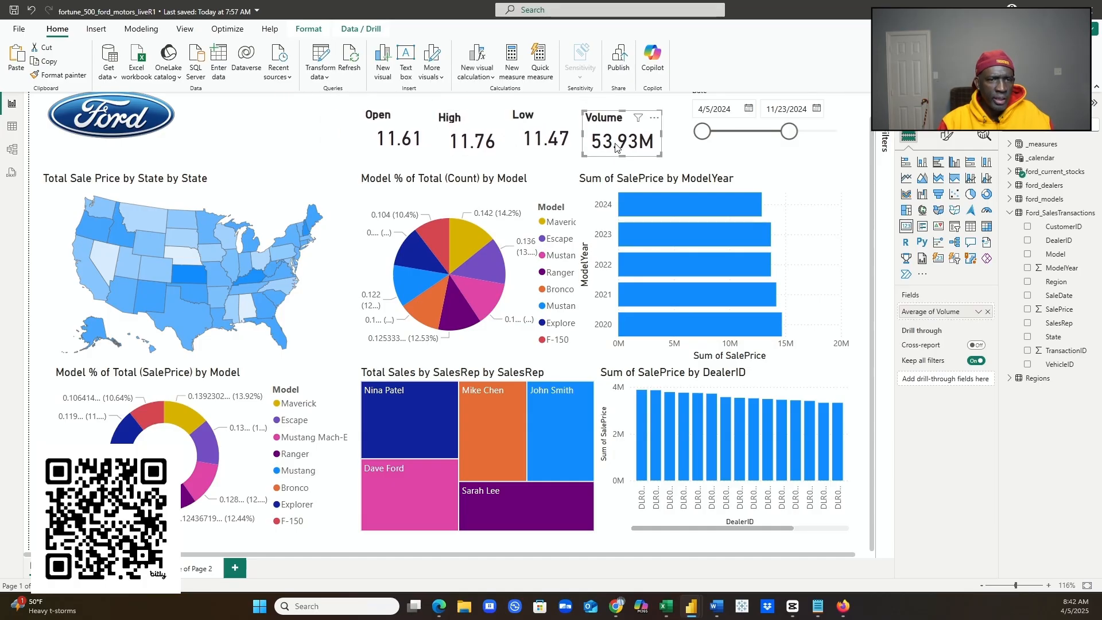
- Move the Date slicer between the Ford logo and the Open card, and reduce its height to clear the map title
left_click(750, 154)
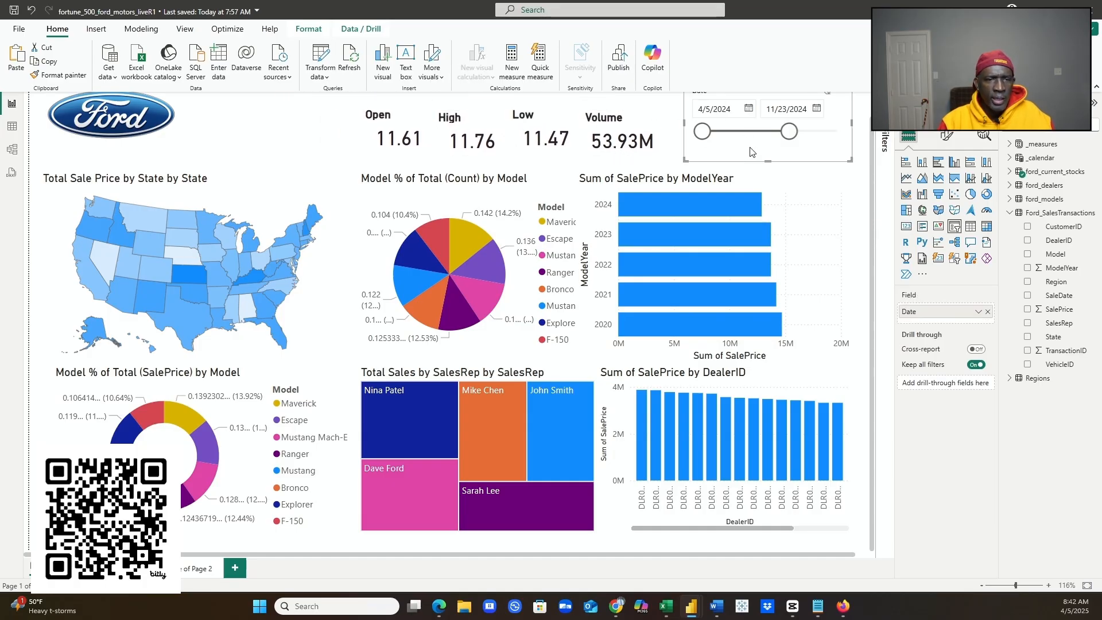
left_click_drag(751, 154, 256, 169)
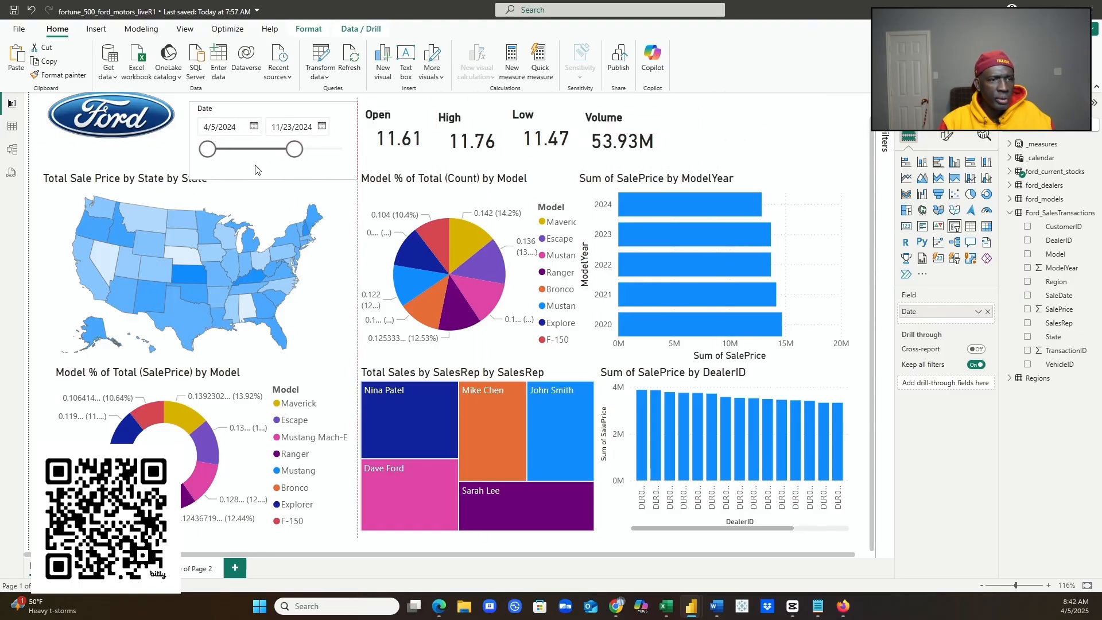
left_click_drag(256, 169, 275, 168)
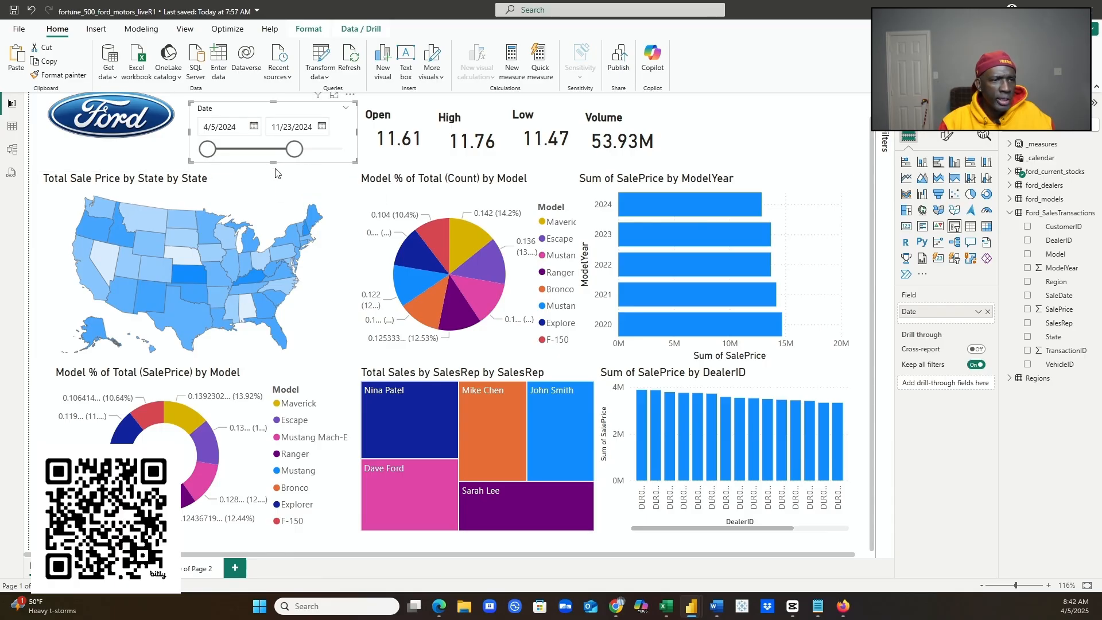
- Shift the Open, High, Low and Volume cards together further right, away from the Date slicer
left_click(407, 130)
left_click(475, 134, "ctrl")
left_click(541, 136, "ctrl")
left_click(612, 135, "ctrl")
left_click_drag(607, 136, 642, 135)
left_click(641, 135)
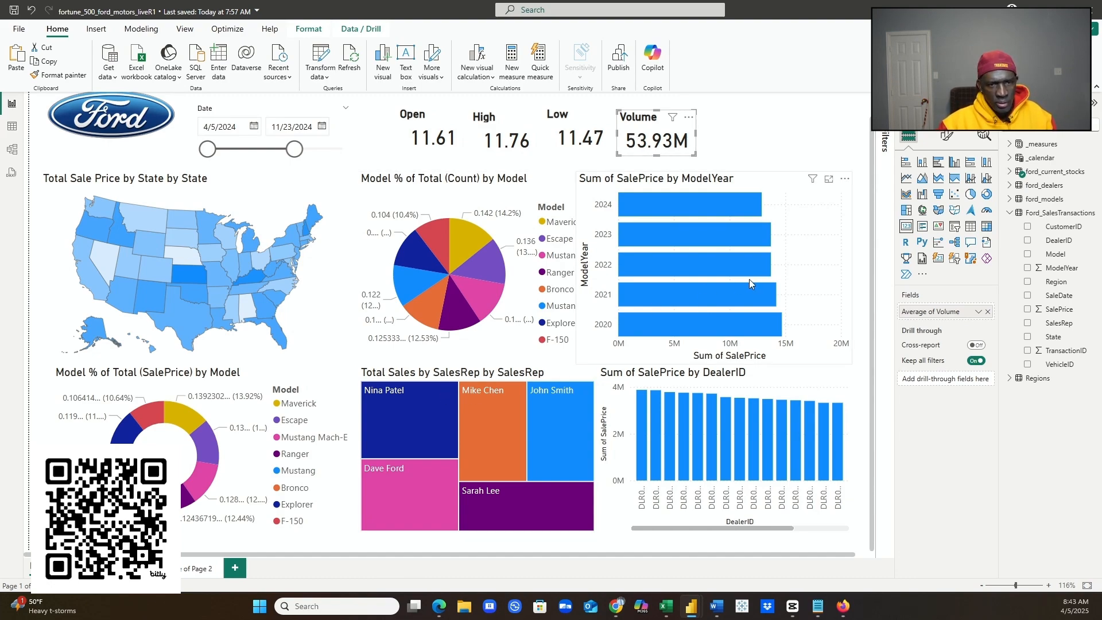
- Remove the Model % of Total (Count) by Model pie chart from the report page
left_click(825, 305)
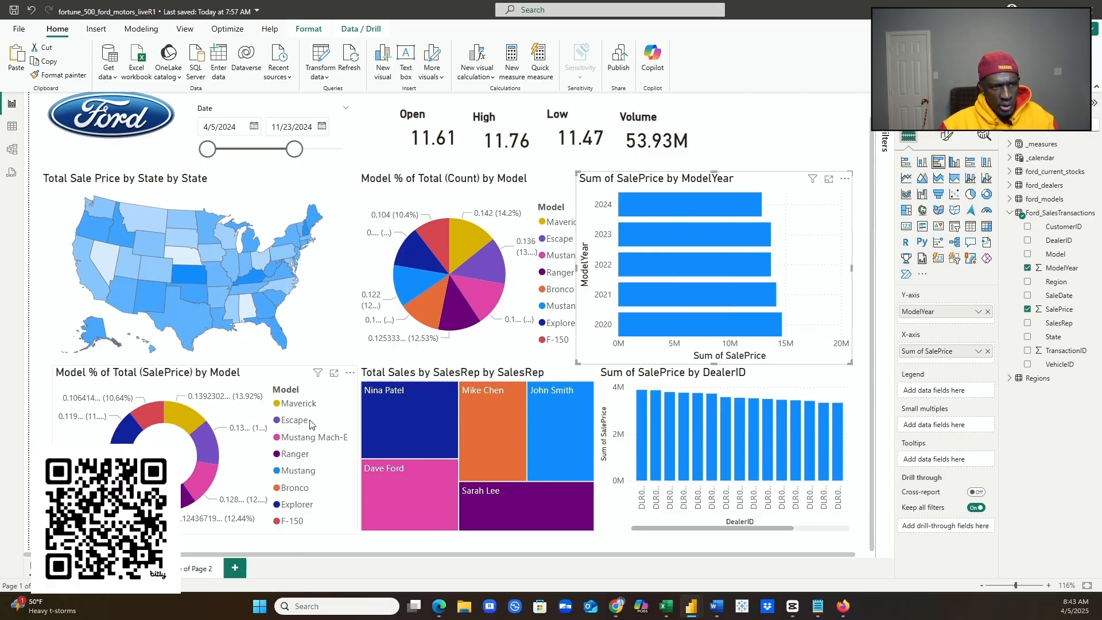
mouse_move(206, 471)
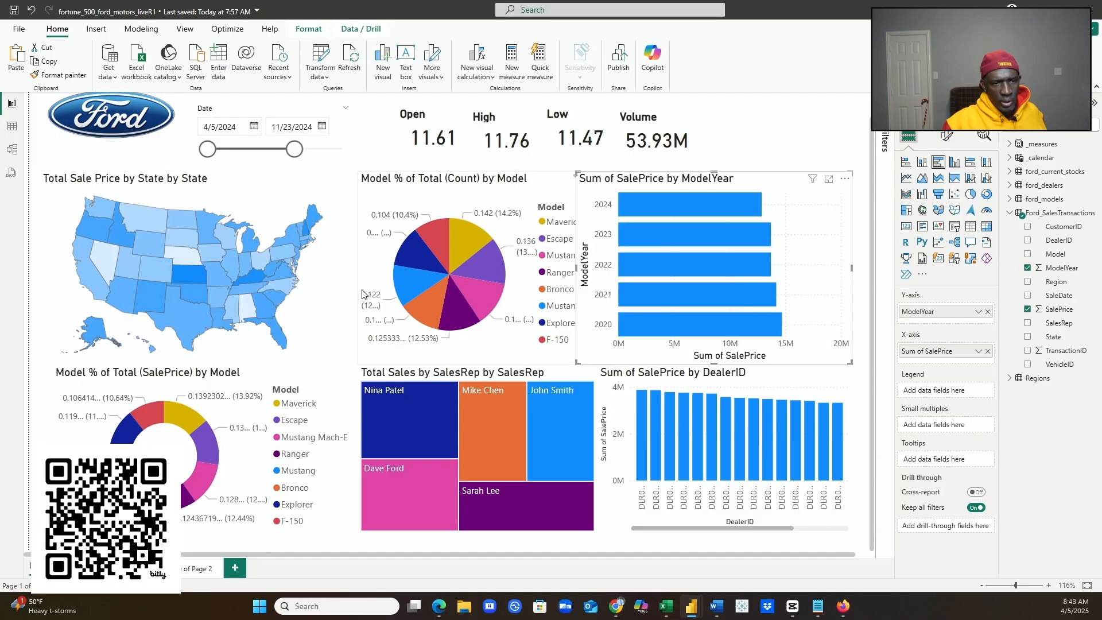
mouse_move(483, 238)
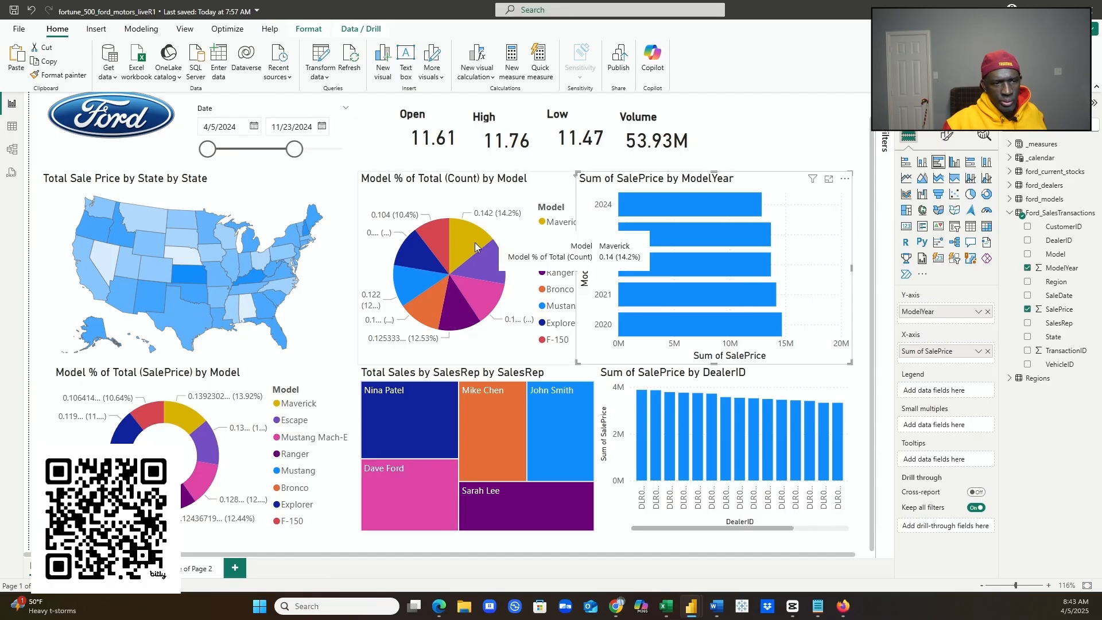
left_click(550, 194)
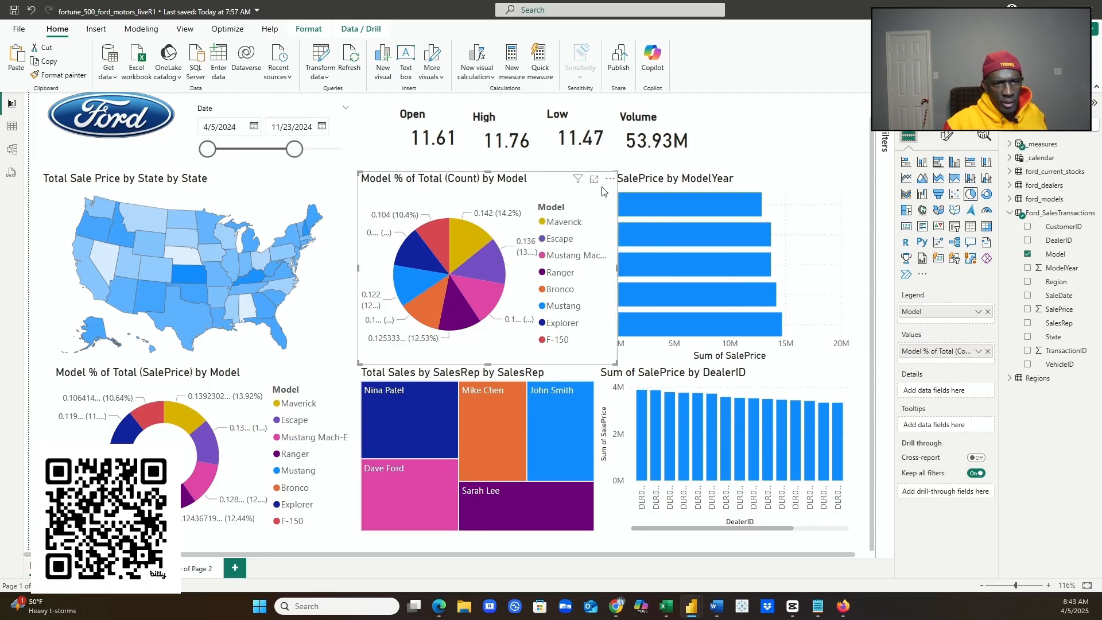
left_click_drag(545, 197, 496, 197)
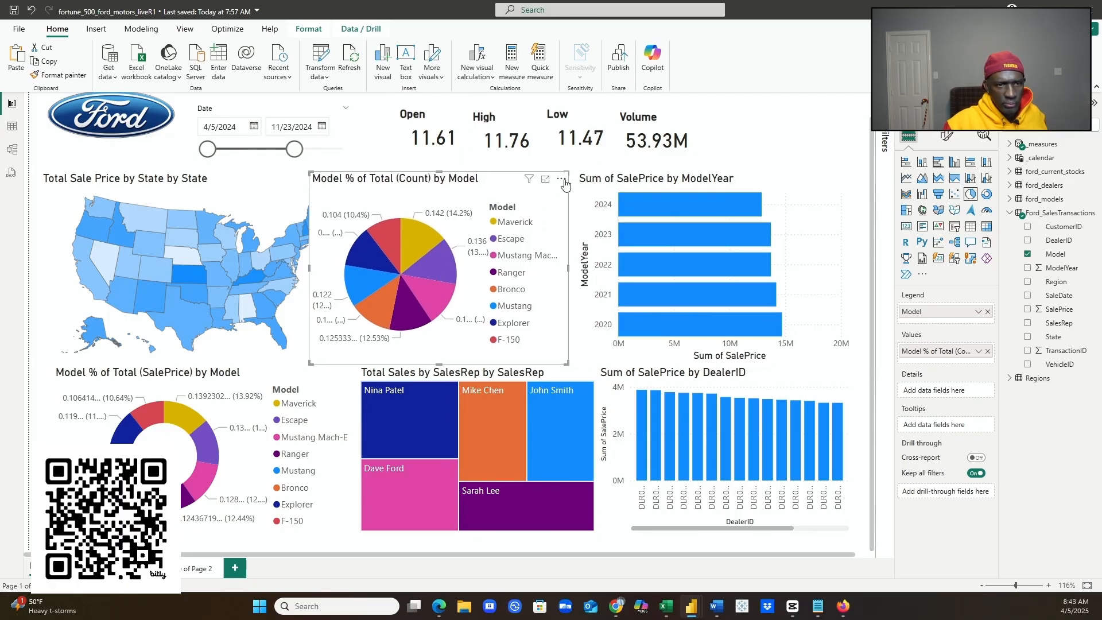
left_click(561, 179)
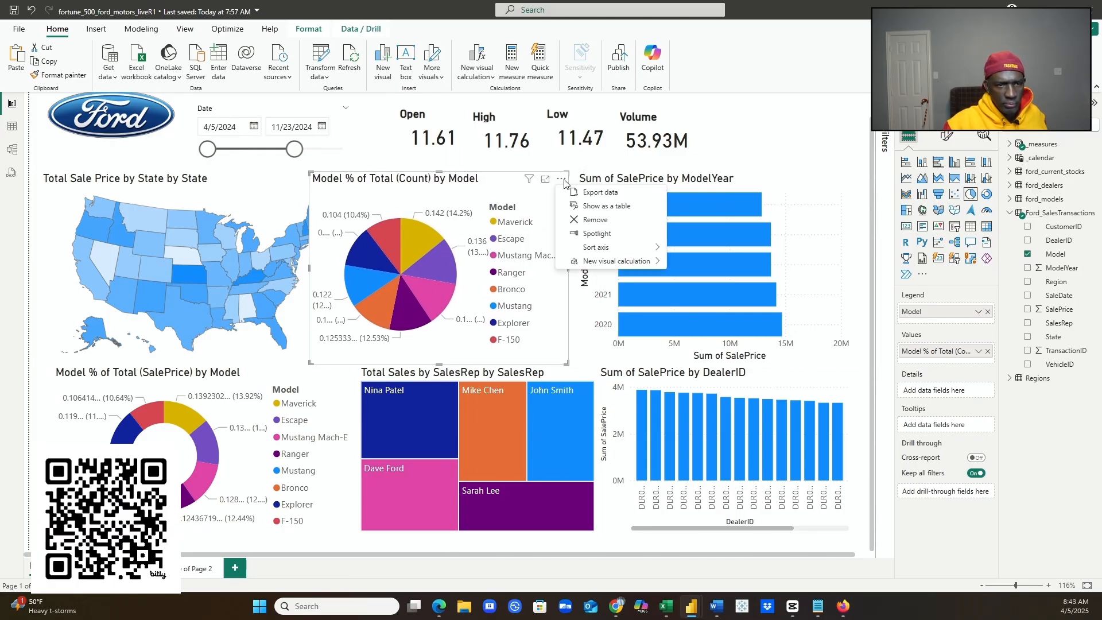
left_click(596, 220)
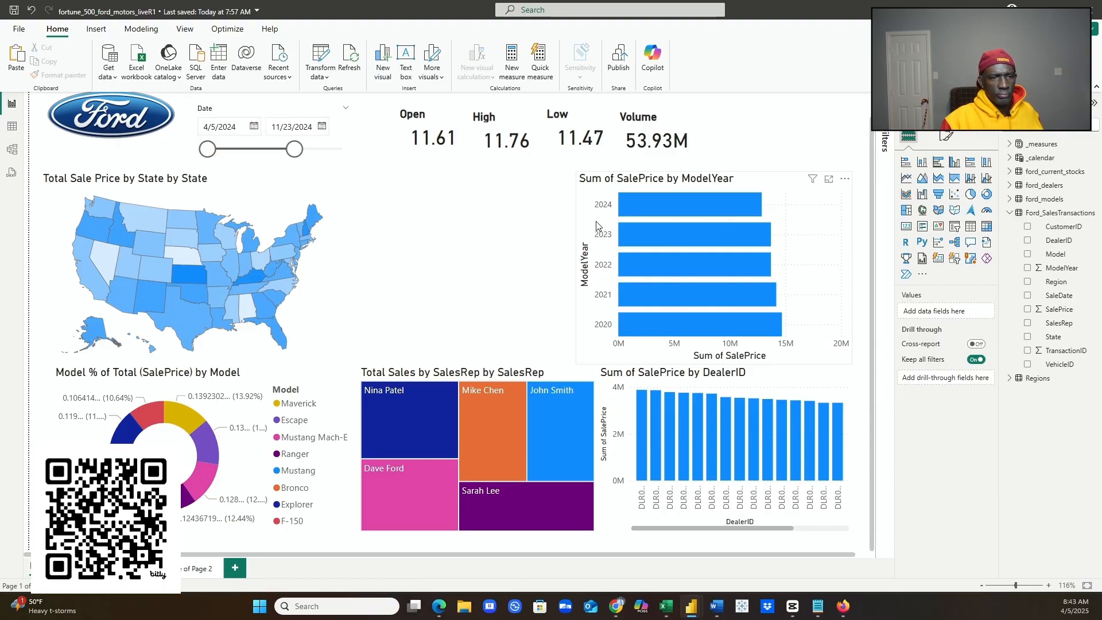
- Move the Model % of Total (SalePrice) donut chart from below the map into the space between the map and the ModelYear bar chart
left_click(602, 191)
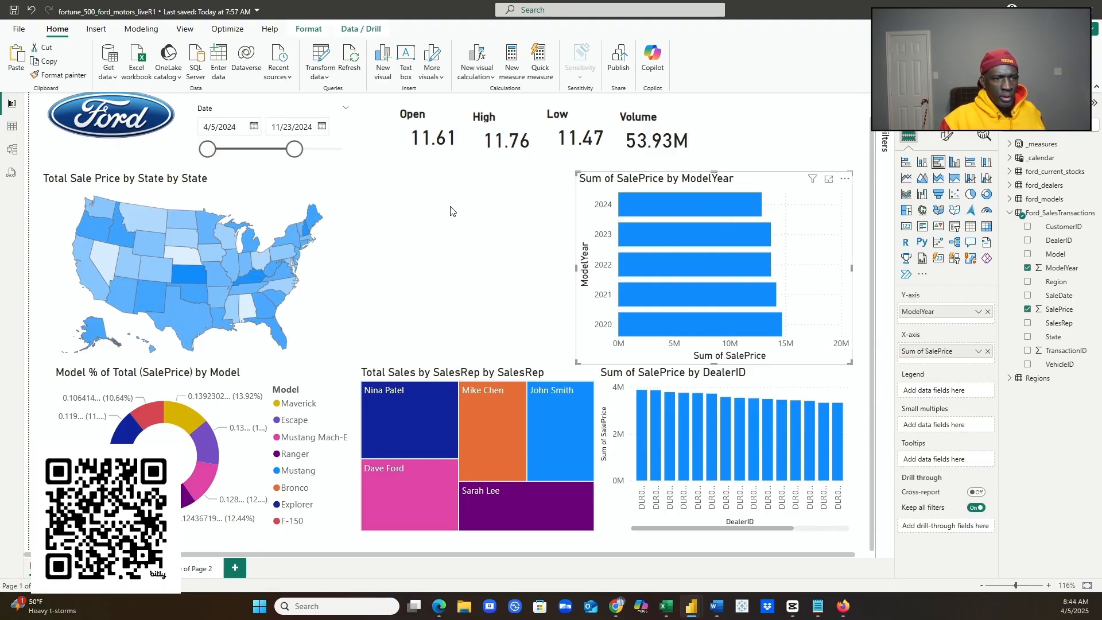
left_click(266, 201)
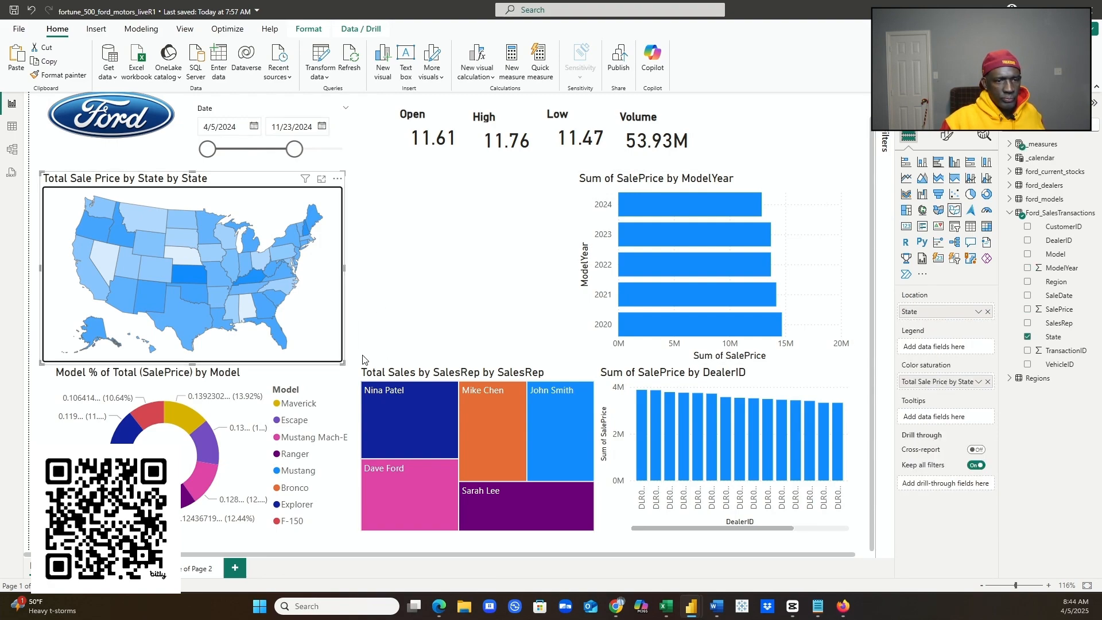
left_click(251, 383)
left_click_drag(254, 382, 611, 228)
- Stretch the Total Sale Price by State map downward to the level of the treemap's bottom edge
left_click(293, 289)
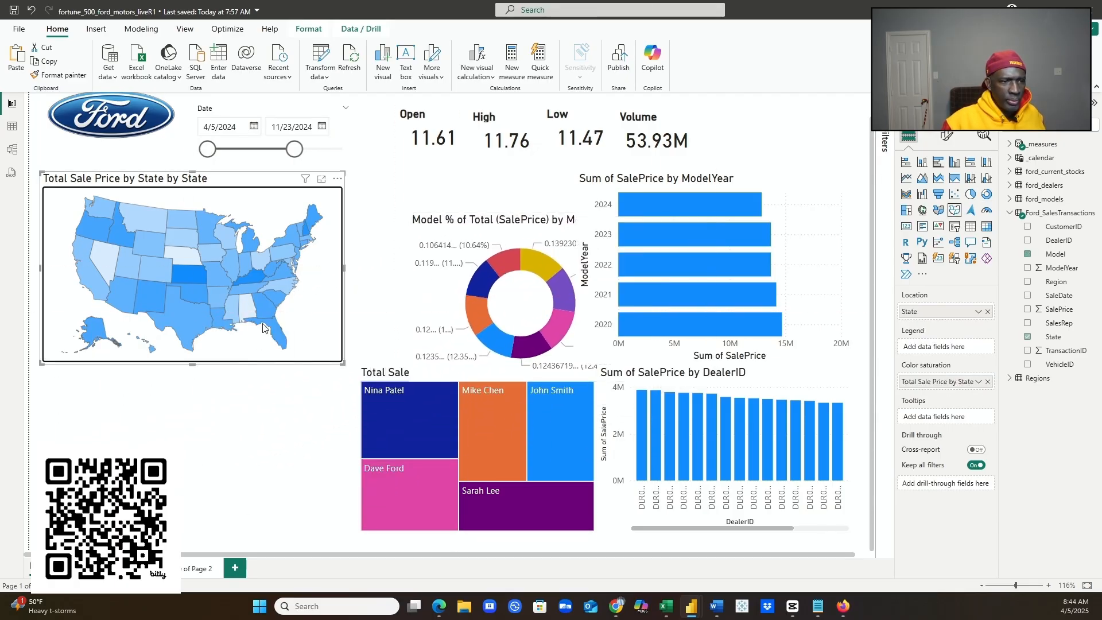
left_click_drag(193, 363, 193, 476)
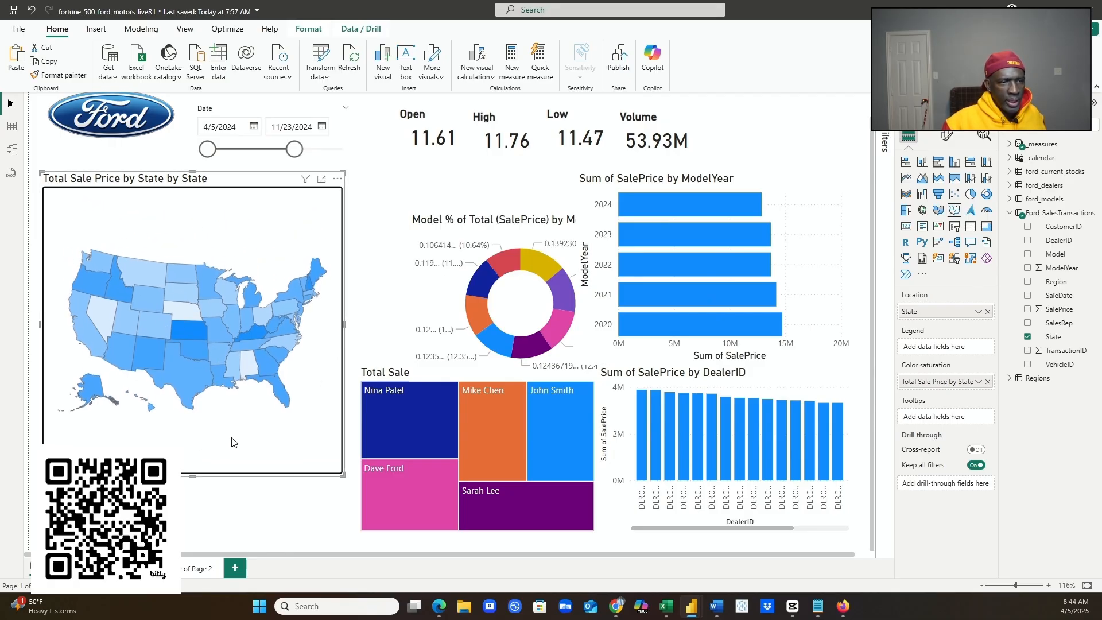
left_click_drag(191, 475, 188, 528)
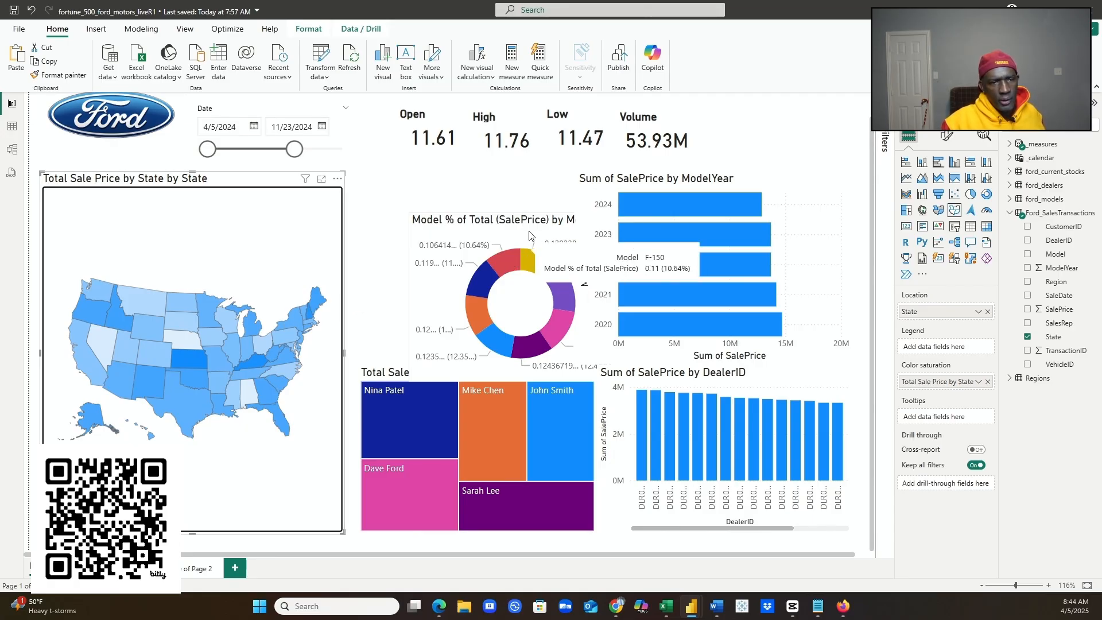
- Align the donut chart's left edge with the treemap and its top edge with the map
left_click(525, 215)
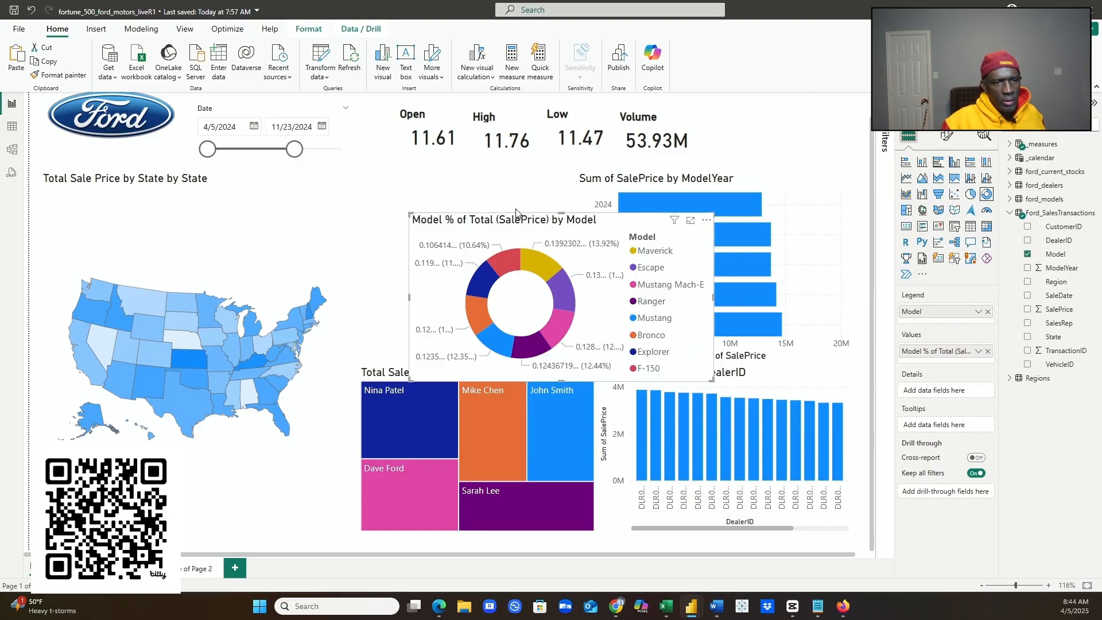
left_click_drag(515, 216, 462, 184)
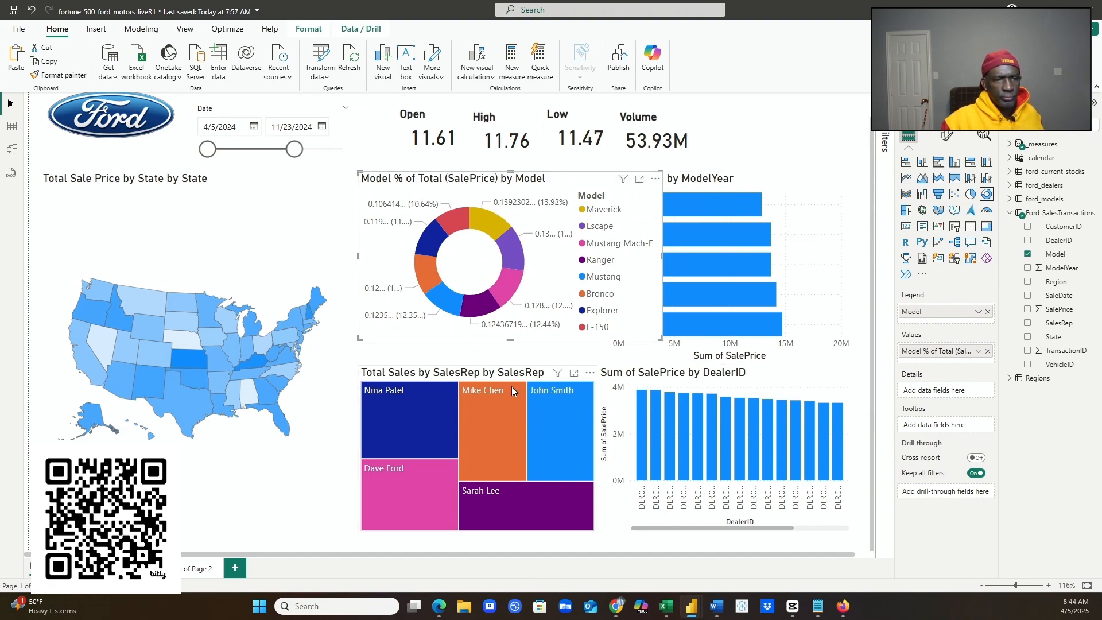
left_click(497, 366)
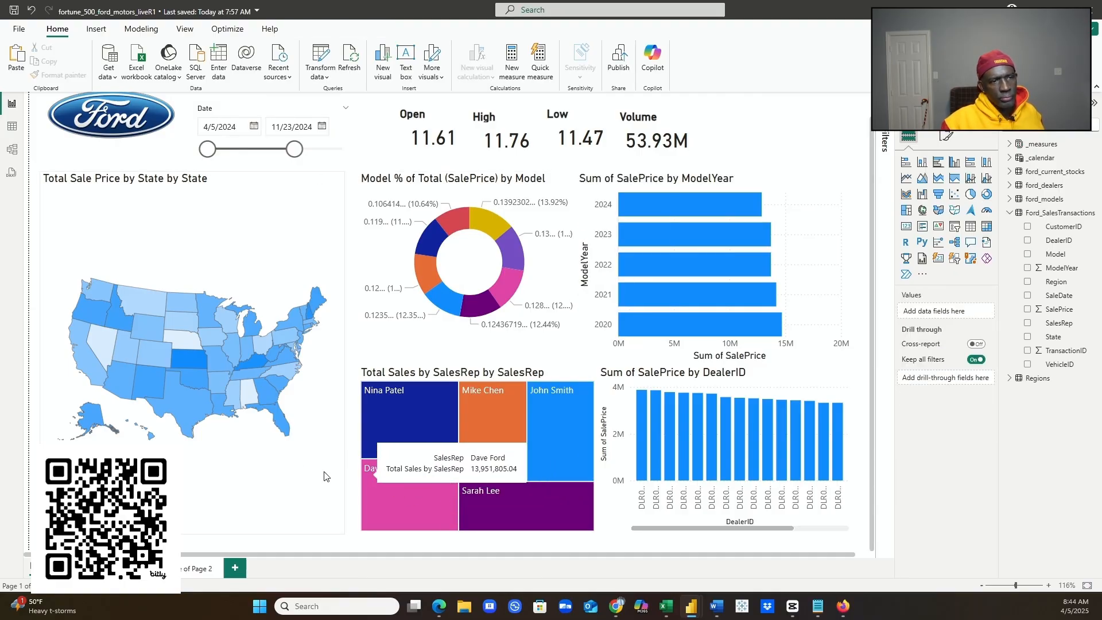
- Shorten the Total Sale Price by State map so it ends just below Alaska and Hawaii, freeing space beneath it
left_click(241, 466)
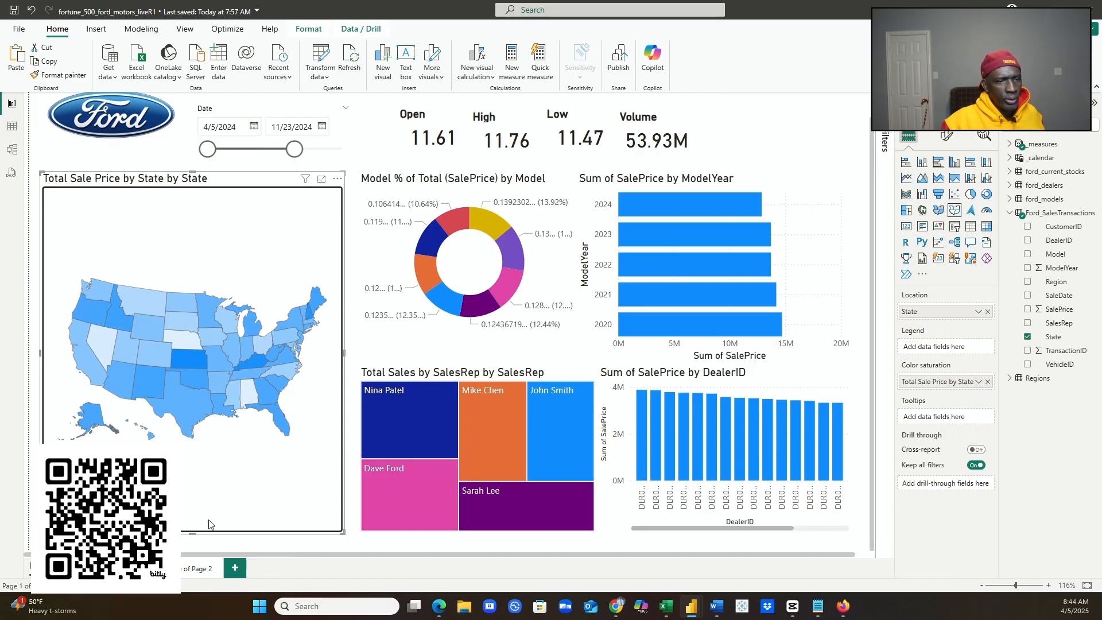
left_click_drag(194, 531, 329, 394)
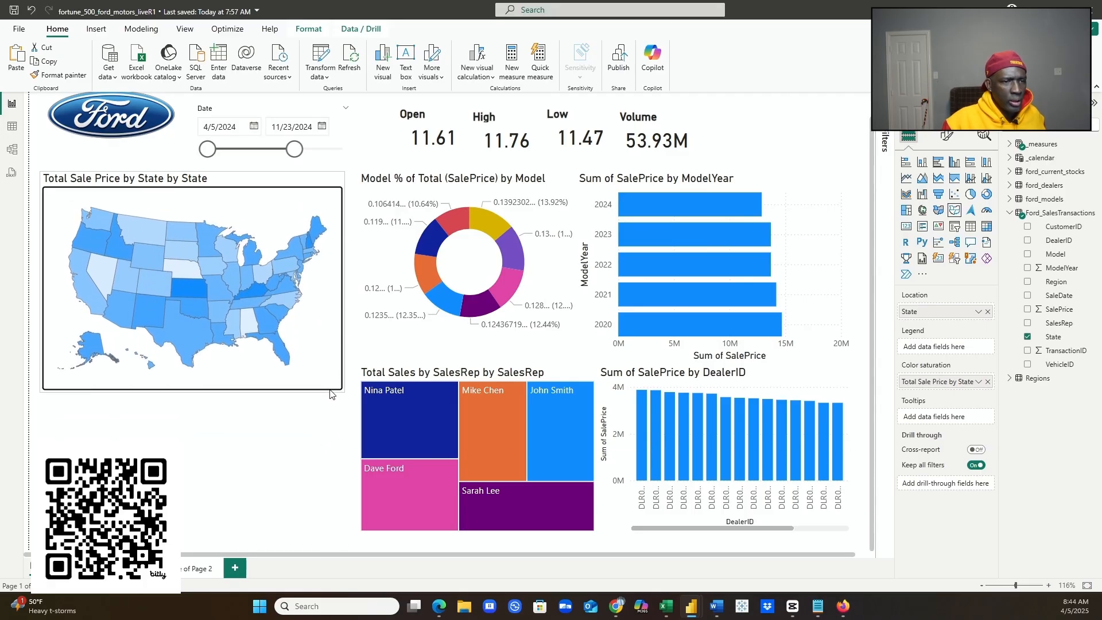
left_click_drag(332, 394, 320, 528)
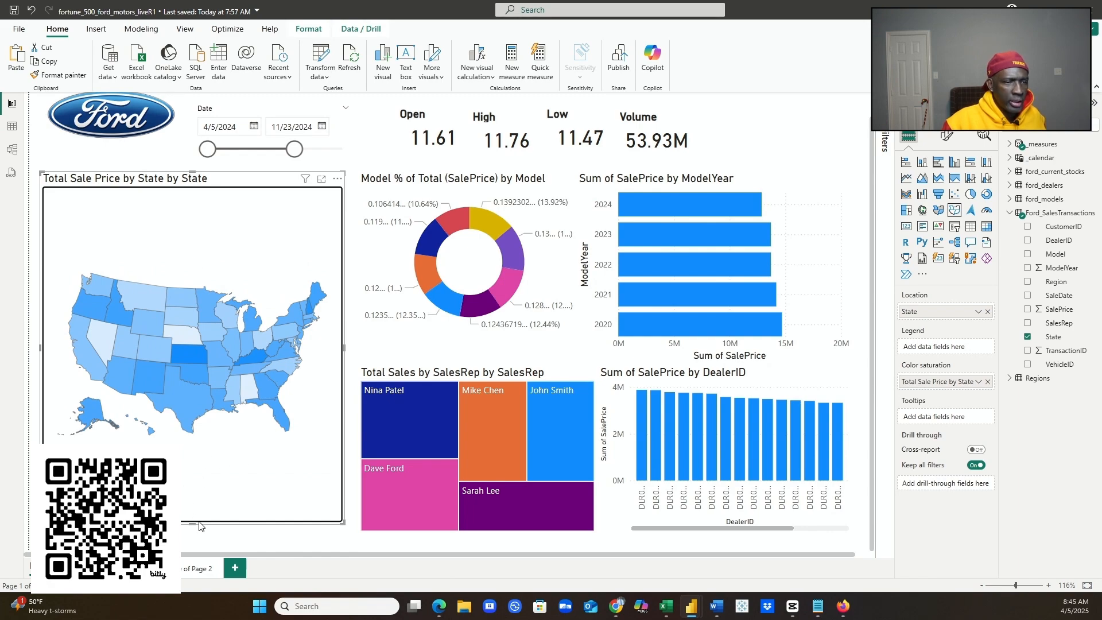
left_click_drag(194, 520, 223, 388)
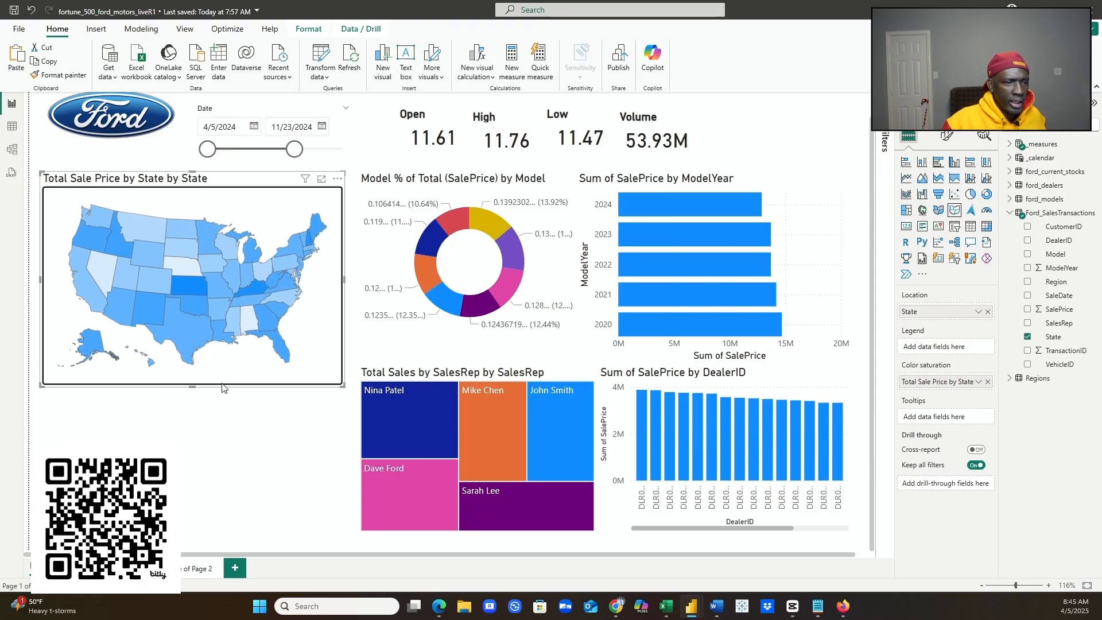
left_click(216, 446)
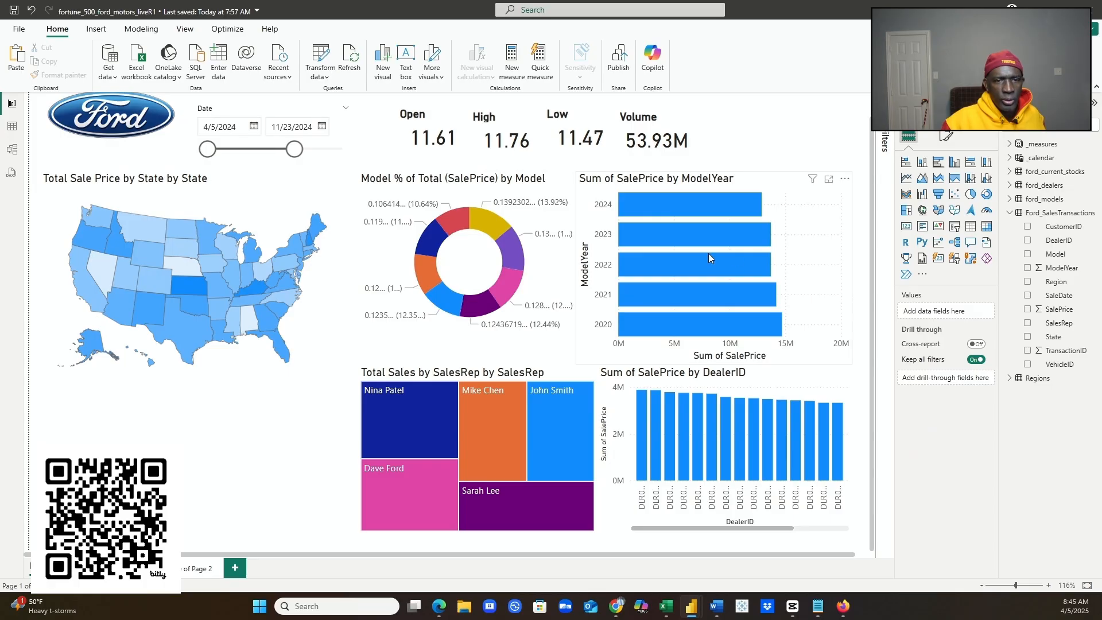
- Move the Sum of SalePrice by ModelYear bar chart below the map, reducing its height and widening it toward the treemap
left_click(767, 186)
left_click_drag(767, 186, 252, 413)
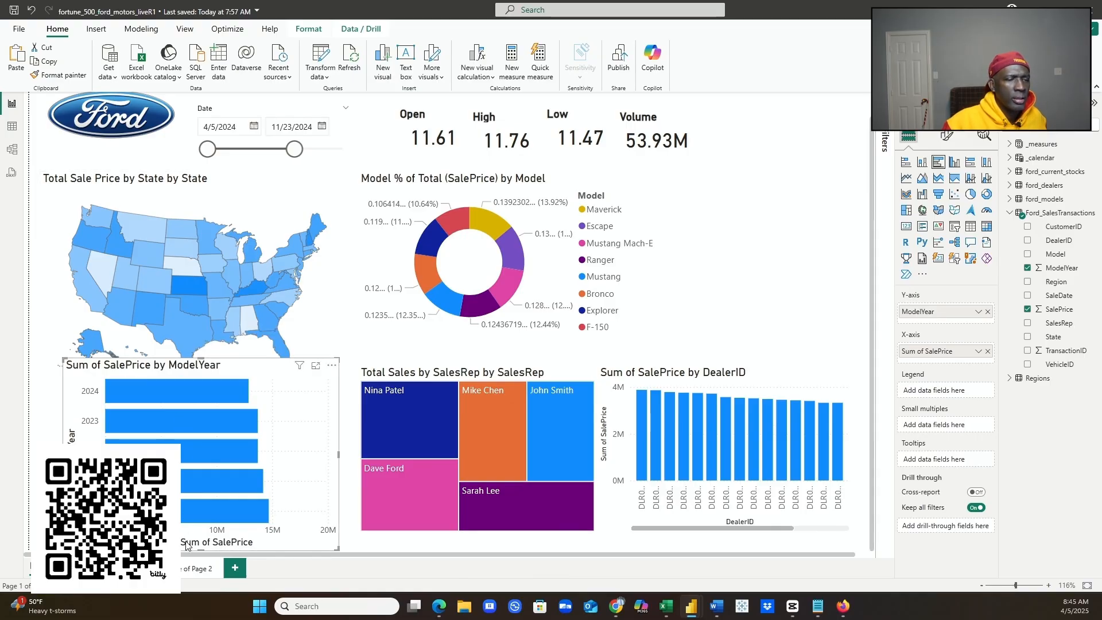
left_click_drag(201, 550, 201, 534)
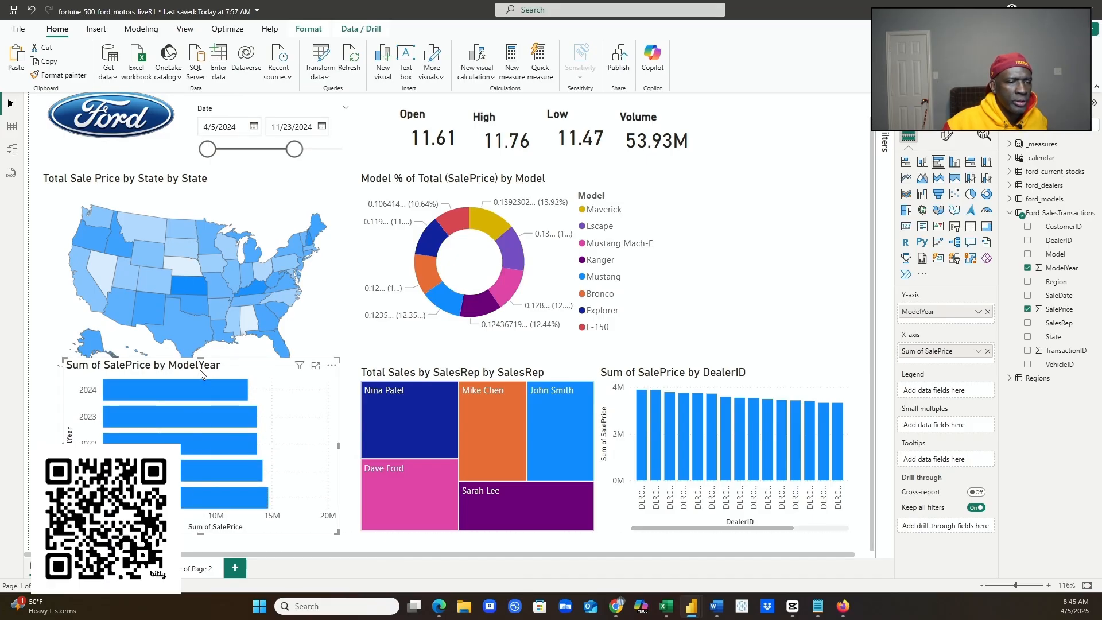
left_click_drag(204, 357, 215, 383)
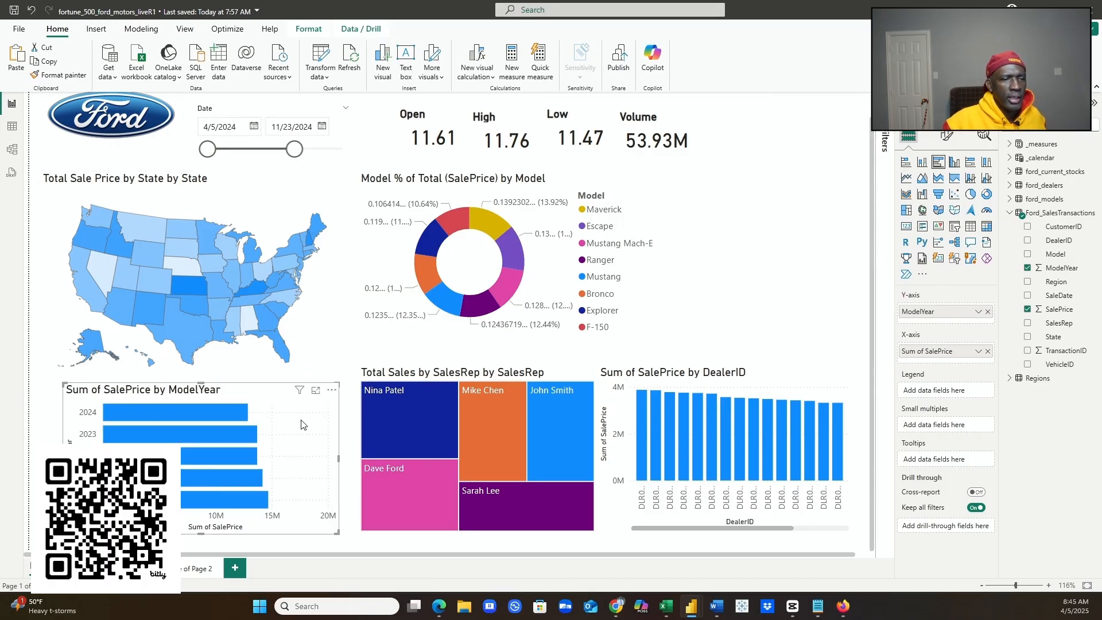
left_click_drag(338, 463, 350, 463)
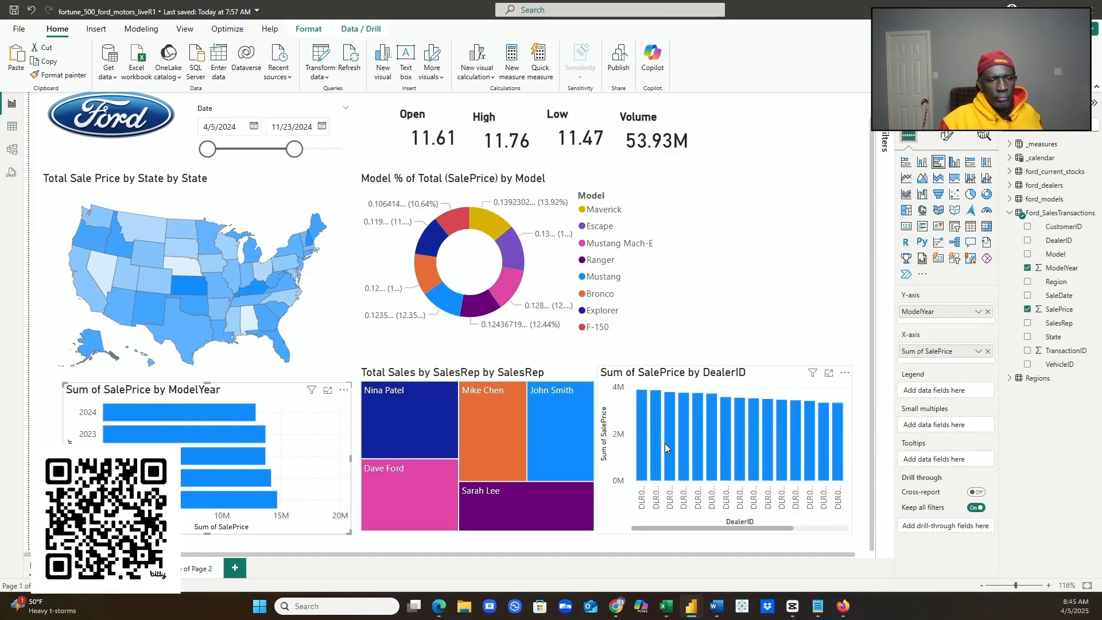
- Move the Total Sales by SalesRep treemap beside the donut chart, above the DealerID column chart
left_click(556, 398)
left_click(661, 291)
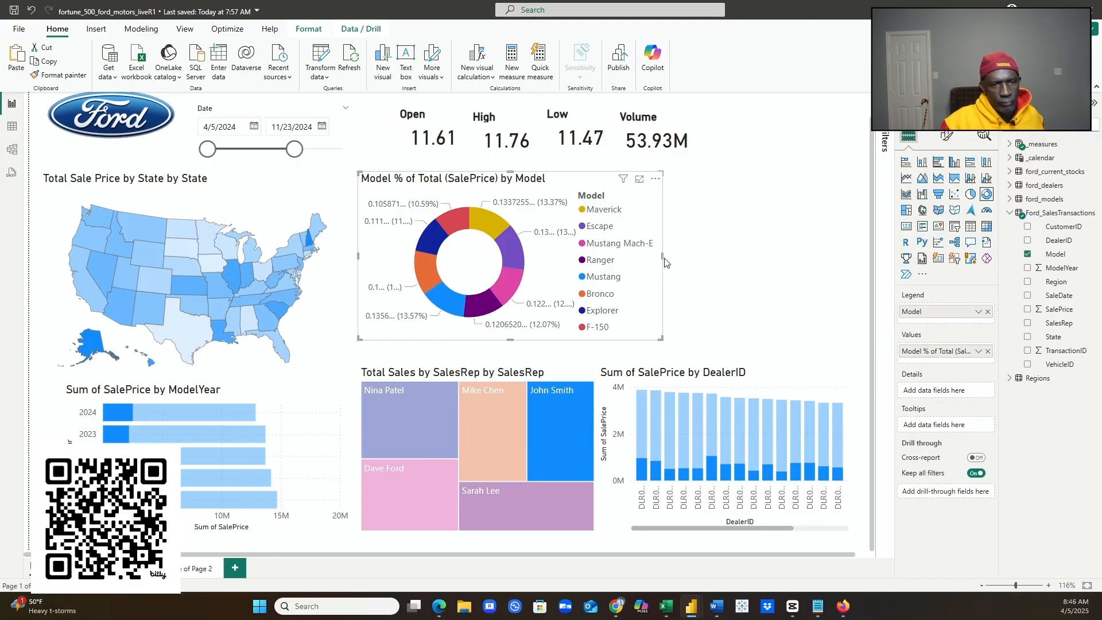
left_click(509, 376)
left_click_drag(506, 376, 790, 195)
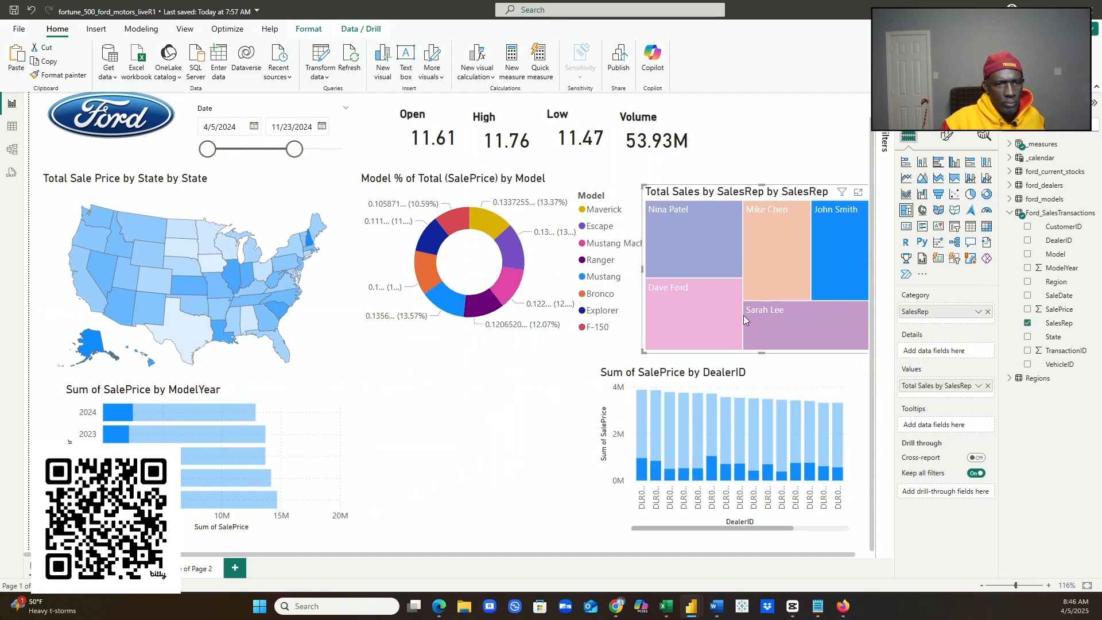
- Widen the Sum of SalePrice by DealerID column chart leftward to line up with the donut chart's left edge
left_click(695, 427)
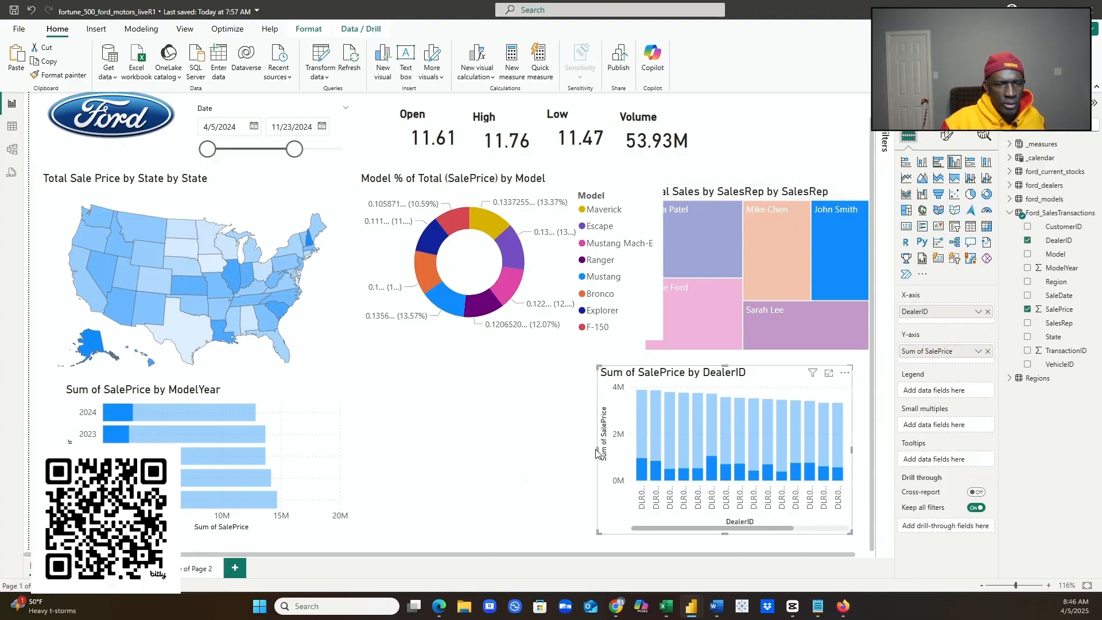
left_click_drag(595, 450, 366, 454)
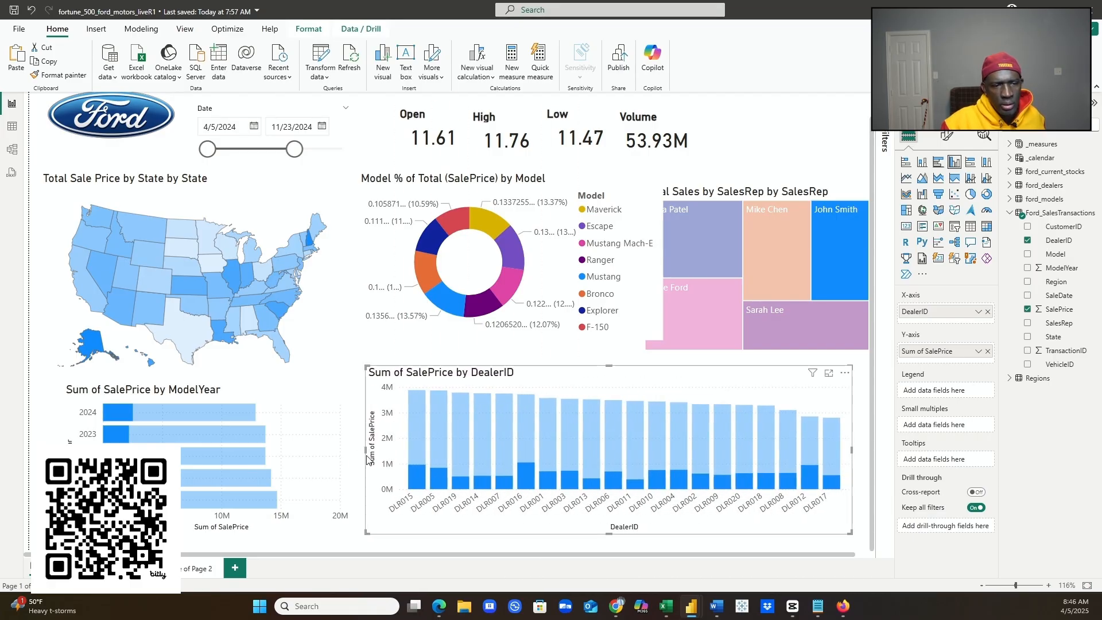
left_click_drag(364, 451, 357, 478)
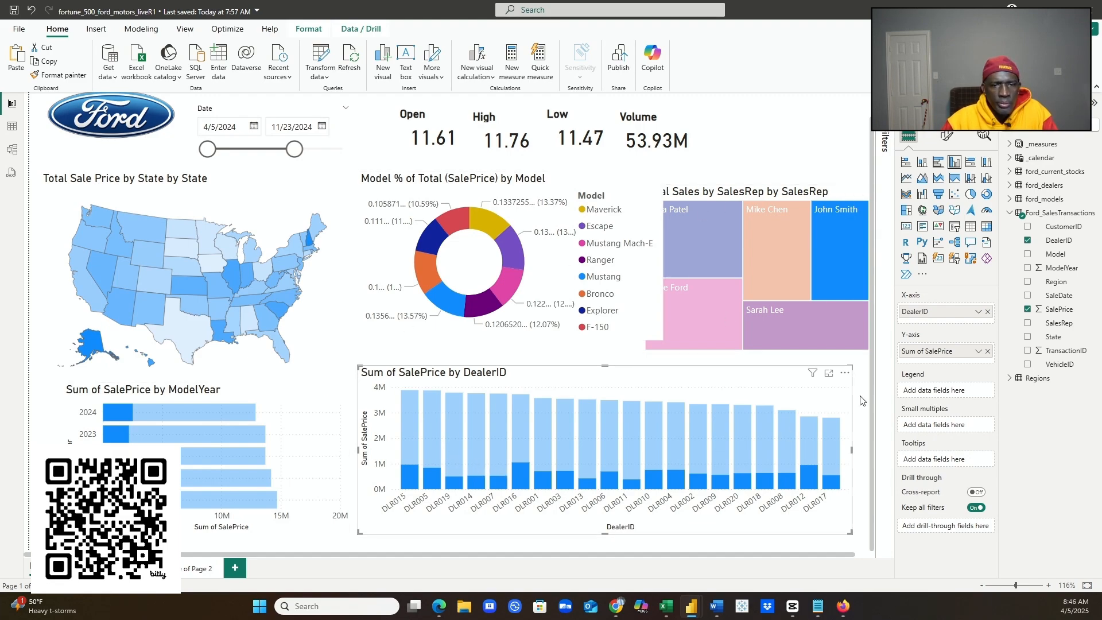
- Clear the sales-rep cross-highlighting by selecting and deselecting the DLR018 column in the DealerID chart
left_click(811, 166)
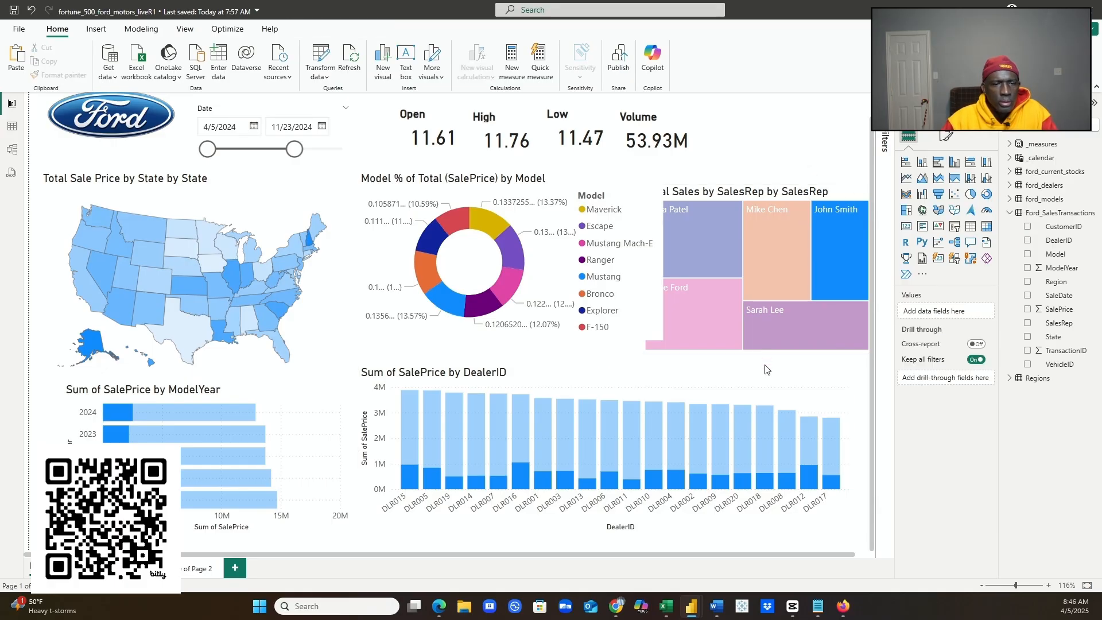
left_click(767, 422)
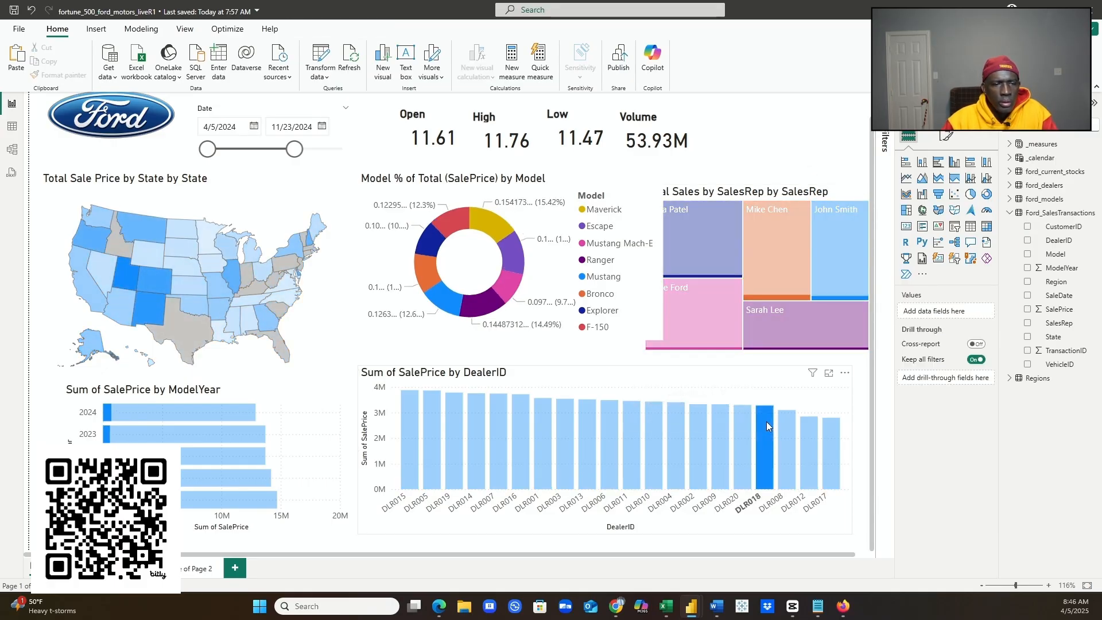
left_click(769, 417)
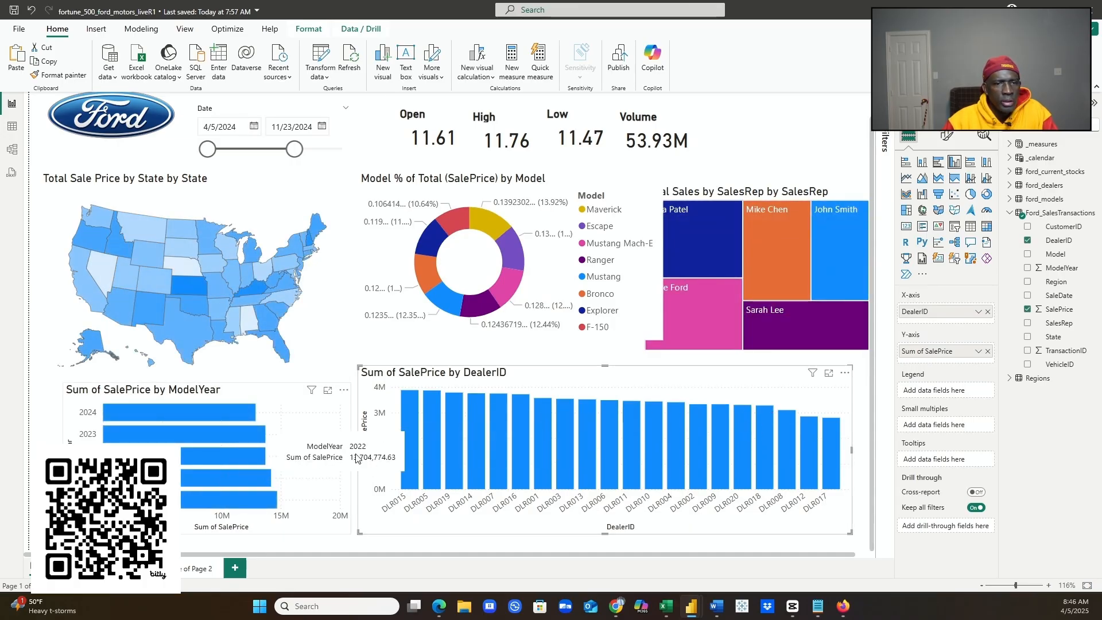
- Extend the donut chart down to just above the DealerID chart and narrow it to clear the treemap
left_click(634, 292)
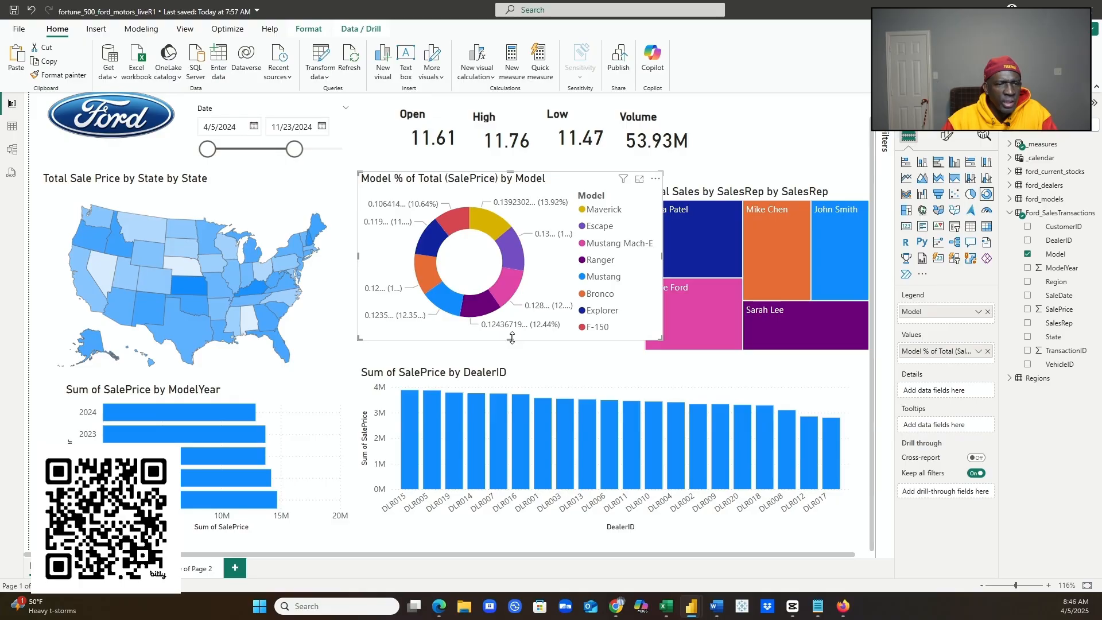
left_click_drag(512, 338, 505, 360)
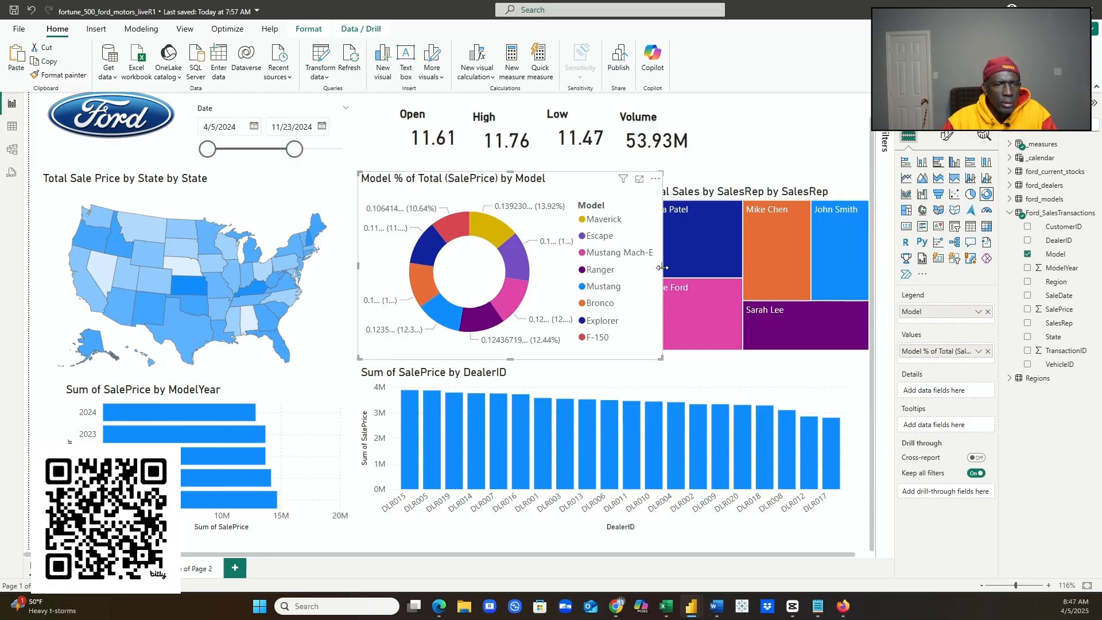
left_click_drag(662, 268, 638, 291)
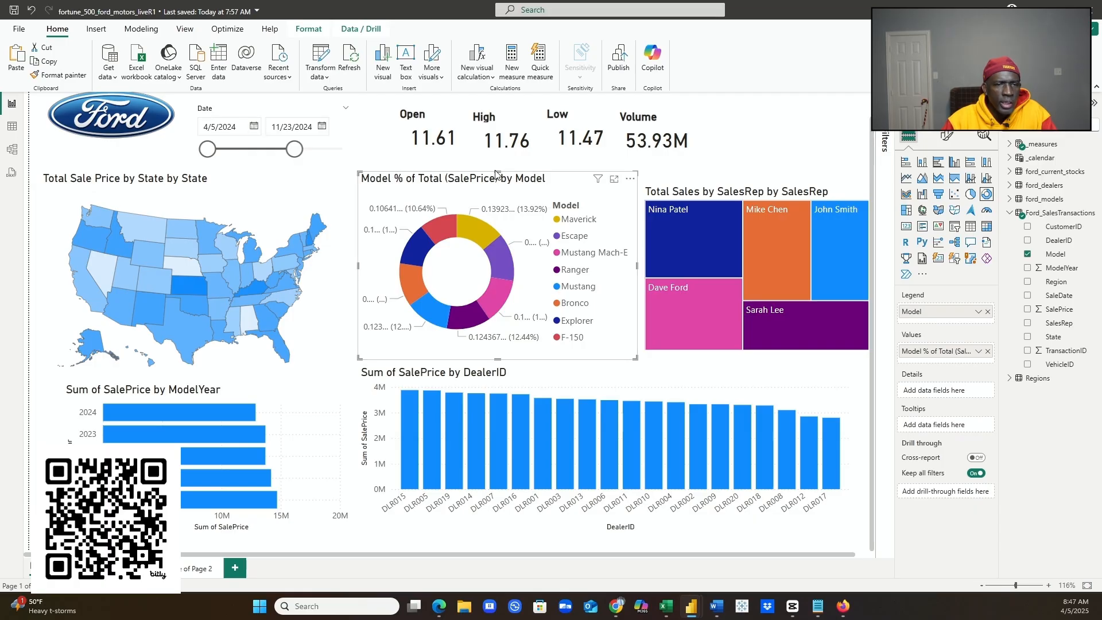
- Enlarge the Total Sales by SalesRep treemap slightly toward the donut chart and vertically, so it lines up with the donut's upper edge
left_click(709, 181)
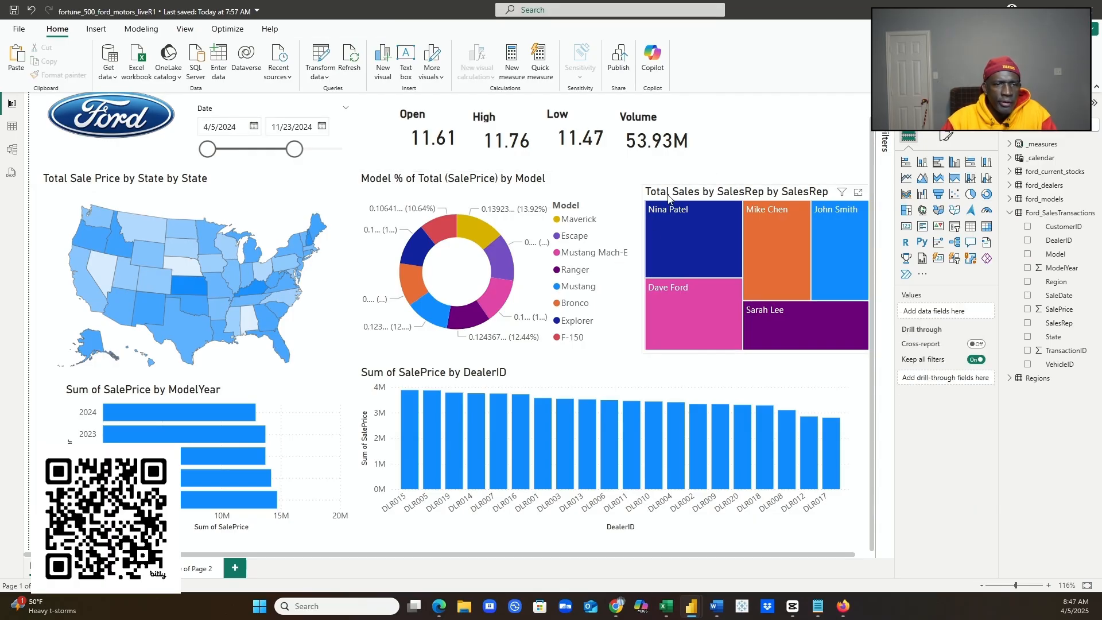
left_click(687, 193)
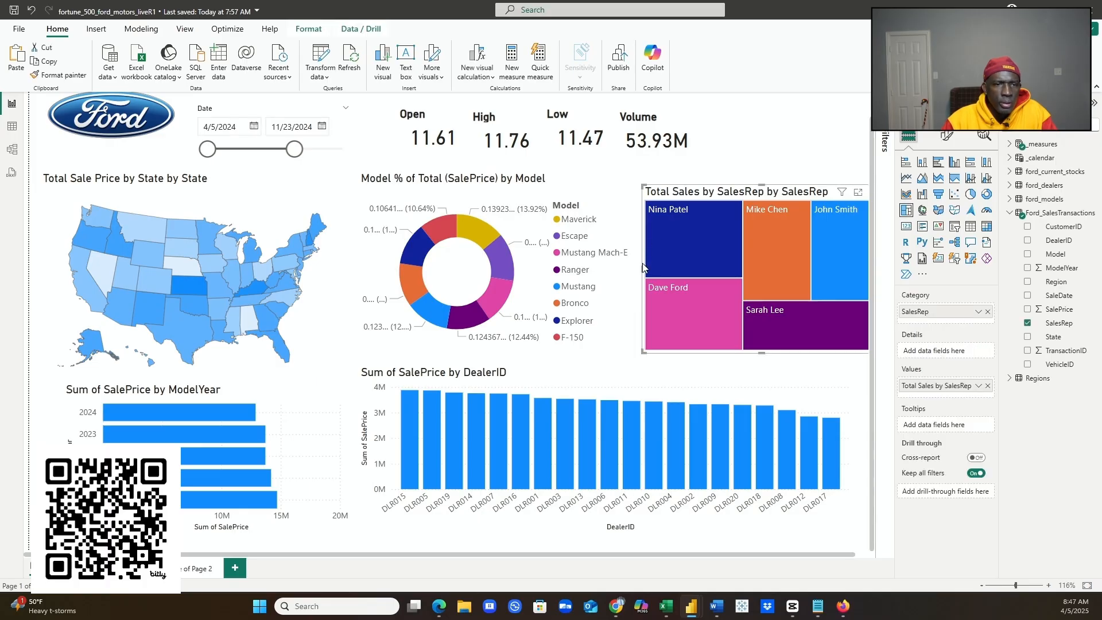
mouse_move(641, 269)
left_mouse_down()
mouse_move(621, 265)
mouse_move(639, 269)
left_mouse_up()
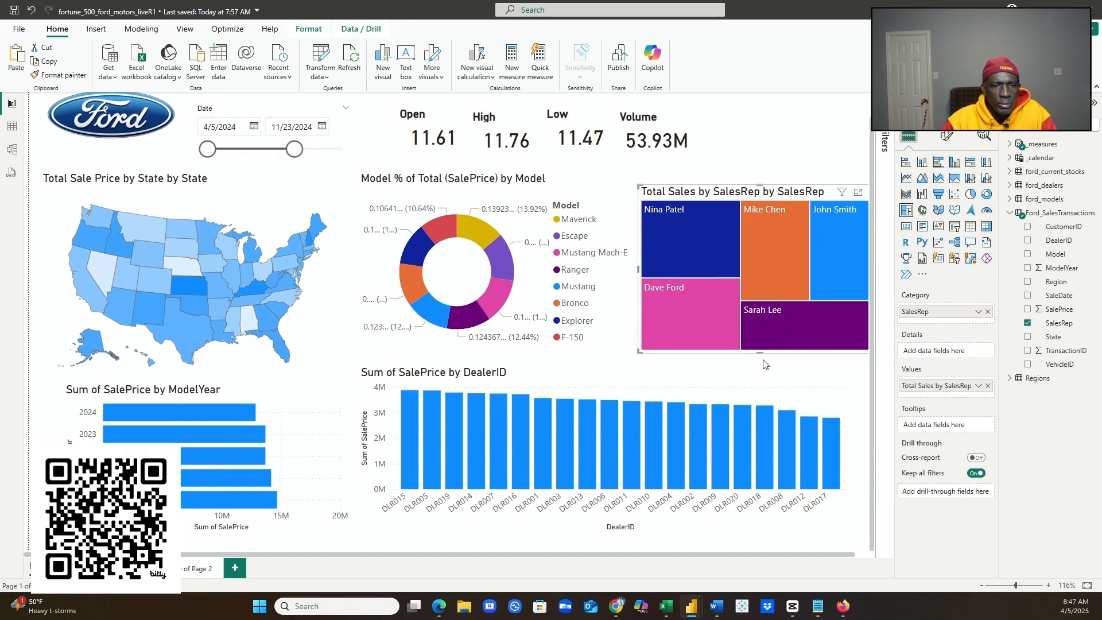
left_click_drag(759, 352, 758, 366)
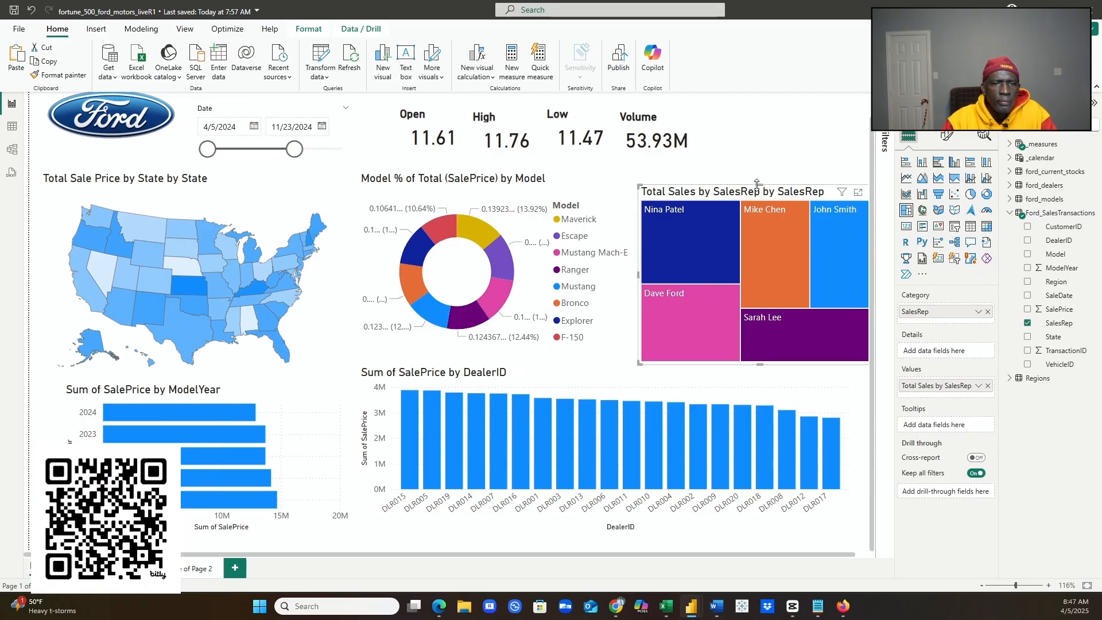
left_click_drag(757, 183, 763, 171)
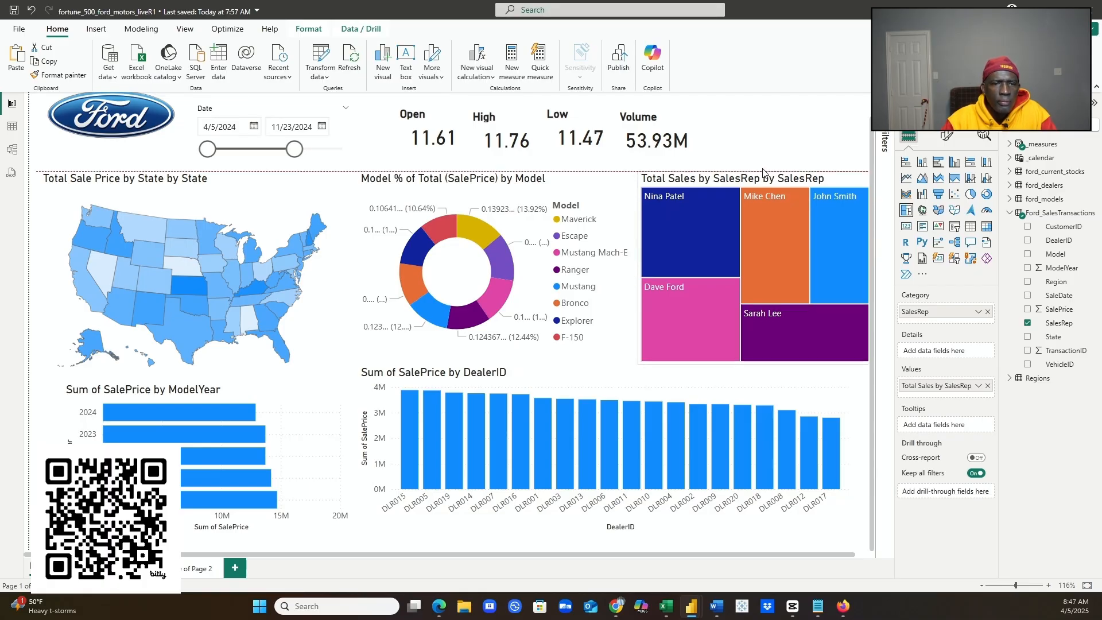
left_click(792, 151)
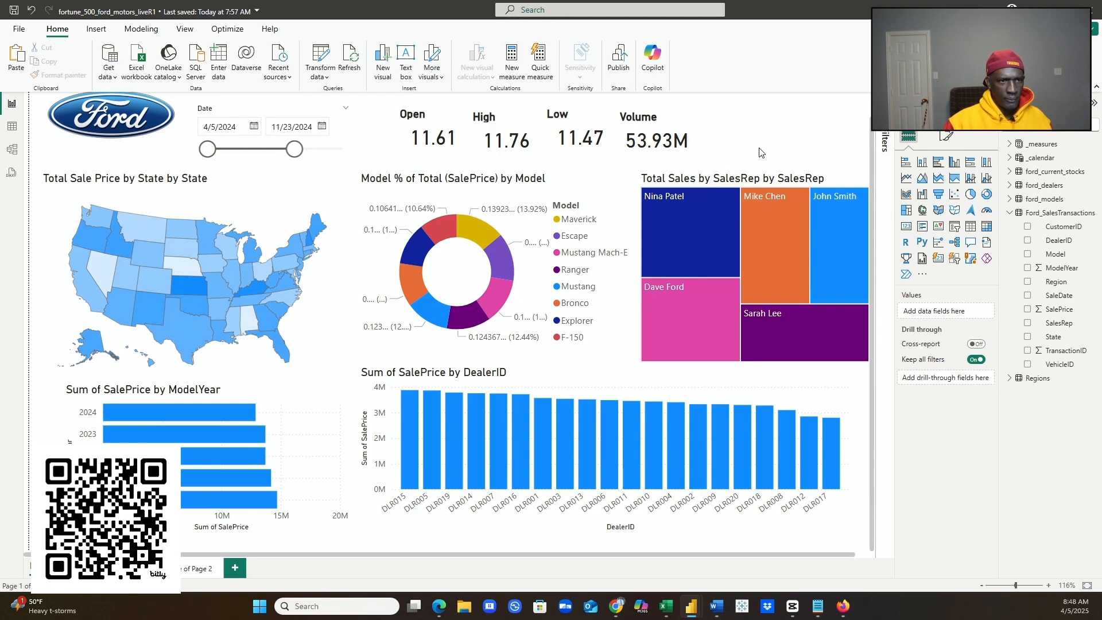
- Move the Date slicer from beside the Ford logo to the space after the Volume card, above the treemap
left_click(268, 116)
left_click_drag(268, 116, 779, 119)
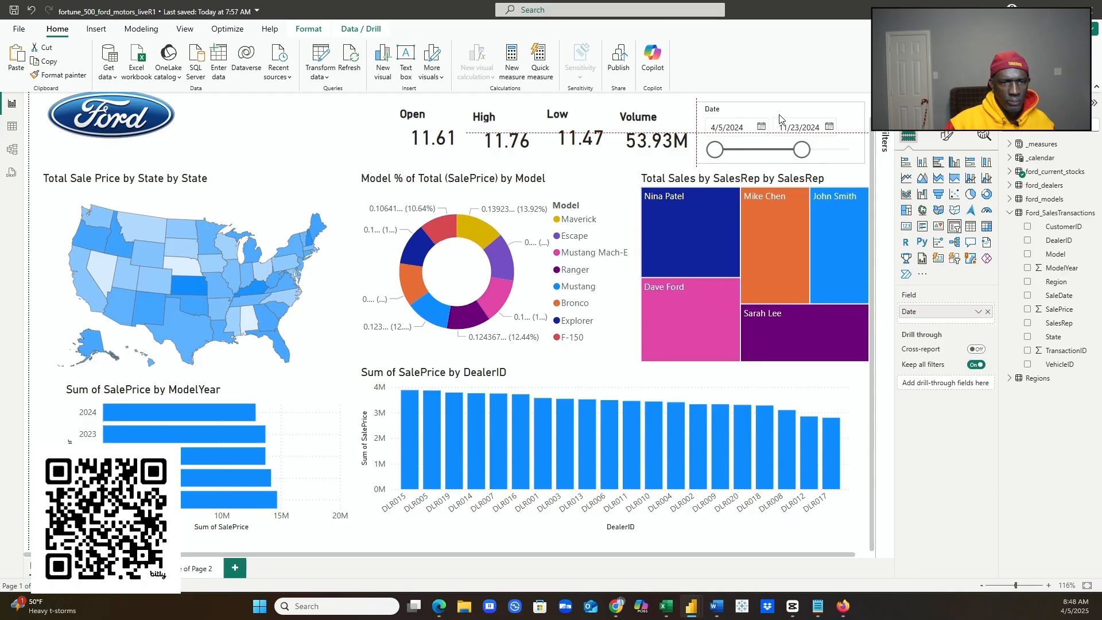
left_click_drag(780, 119, 780, 119)
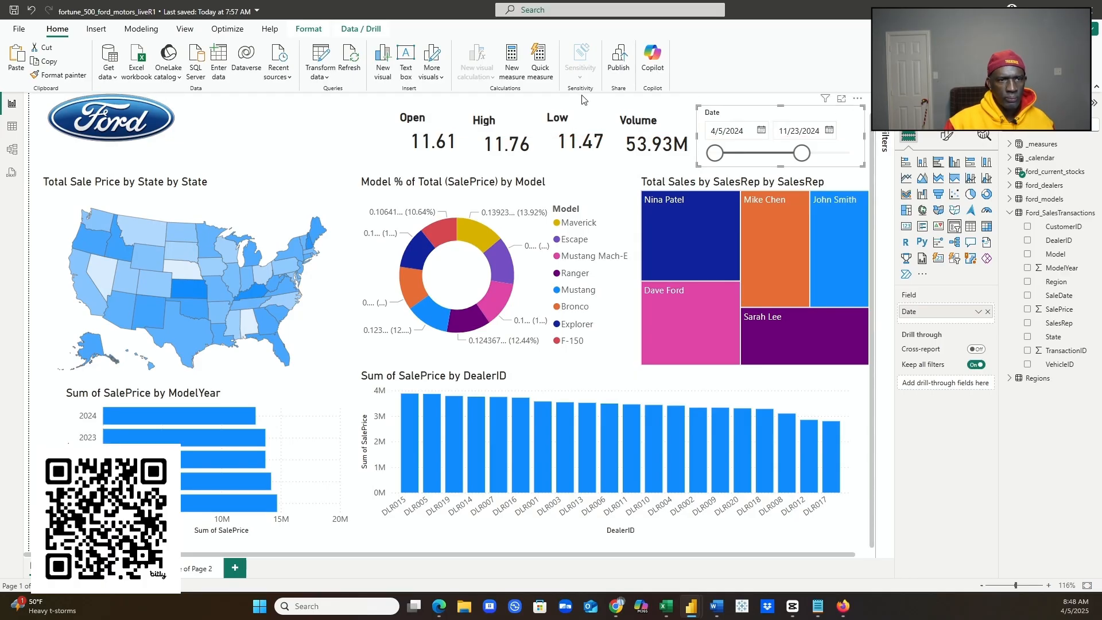
- Move the Open, High, Low and Volume cards together toward the Ford logo into the gap left by the slicer
left_click(416, 130)
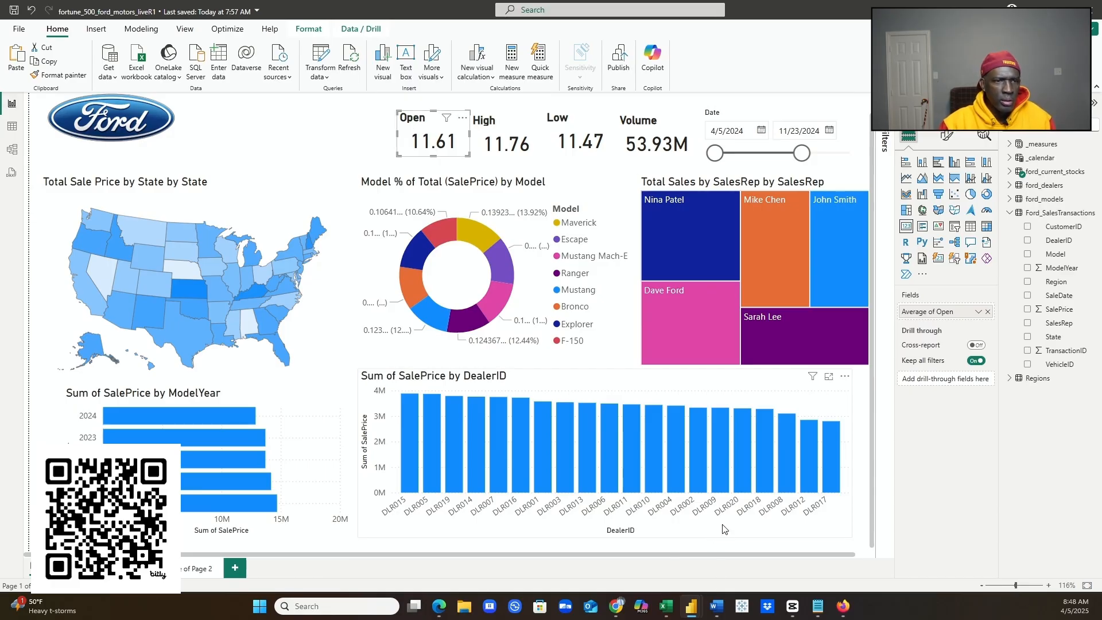
left_click(511, 130, "ctrl")
left_click(584, 122, "ctrl")
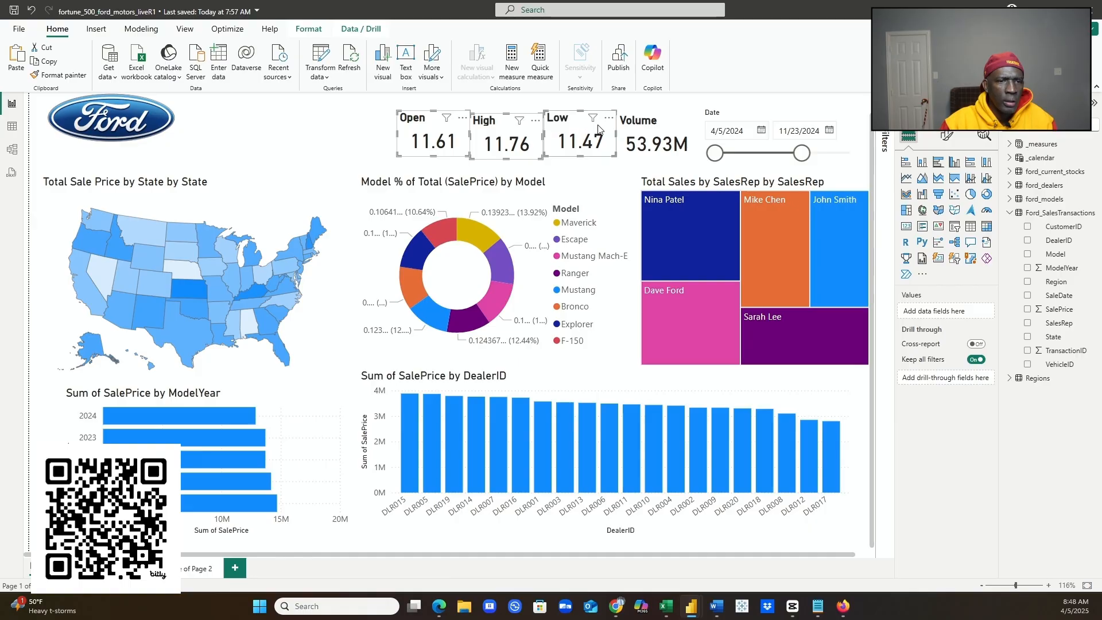
left_click(649, 125, "ctrl")
left_click_drag(636, 127, 531, 121)
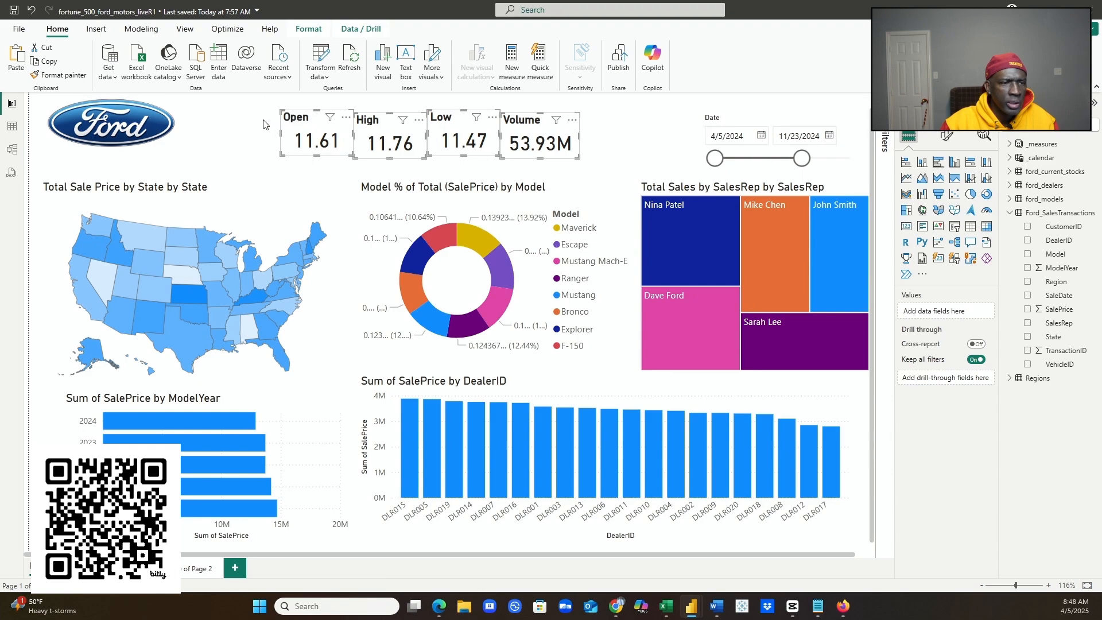
key("Escape")
- Reposition the Open, High, Volume and Low cards individually, spreading them apart on one level between the logo and the Date slicer
left_click_drag(319, 124, 289, 122)
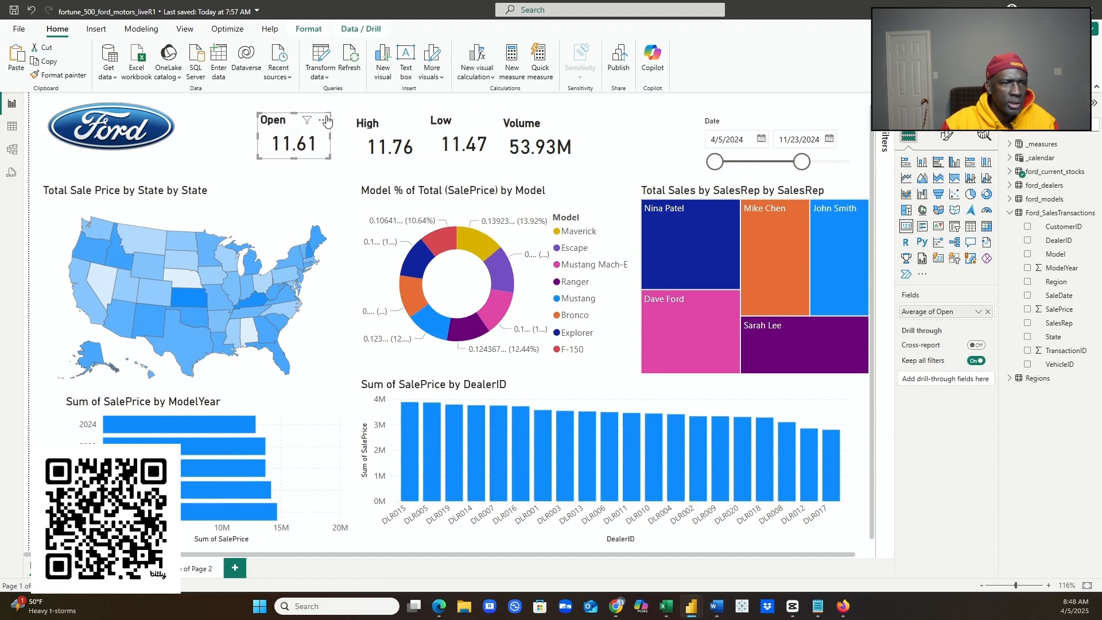
left_click_drag(382, 131, 378, 129)
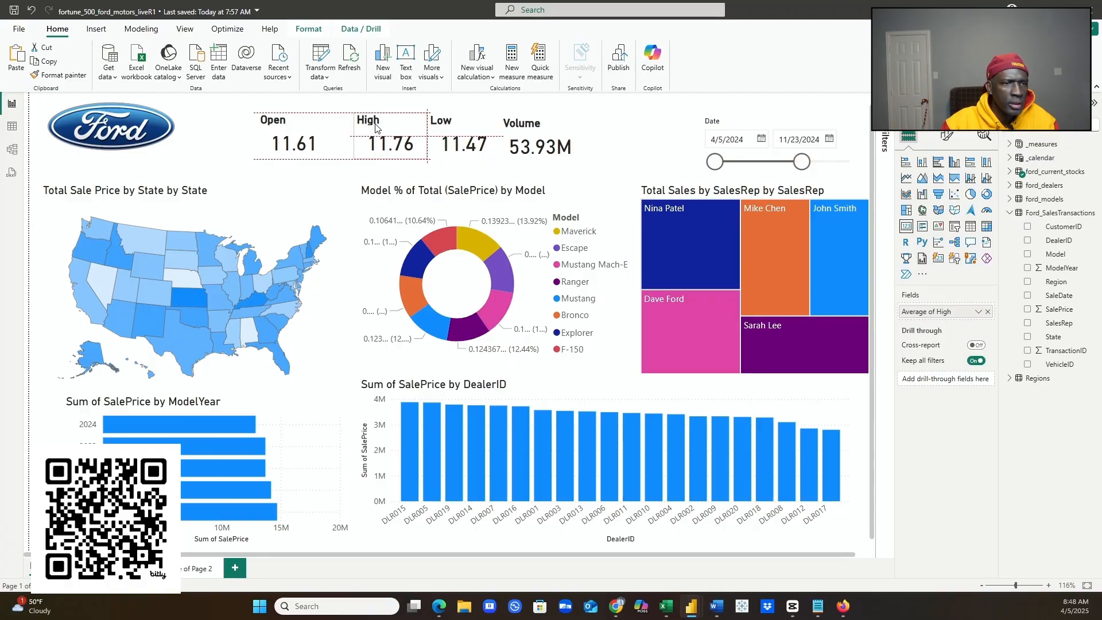
left_click_drag(535, 134, 538, 127)
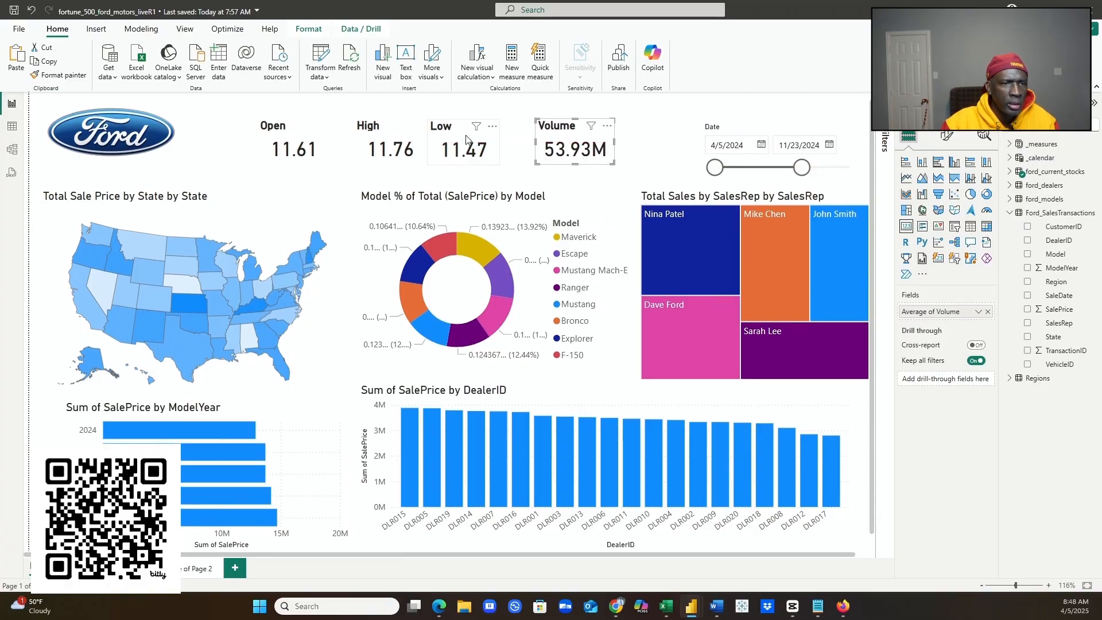
left_click_drag(462, 136, 475, 135)
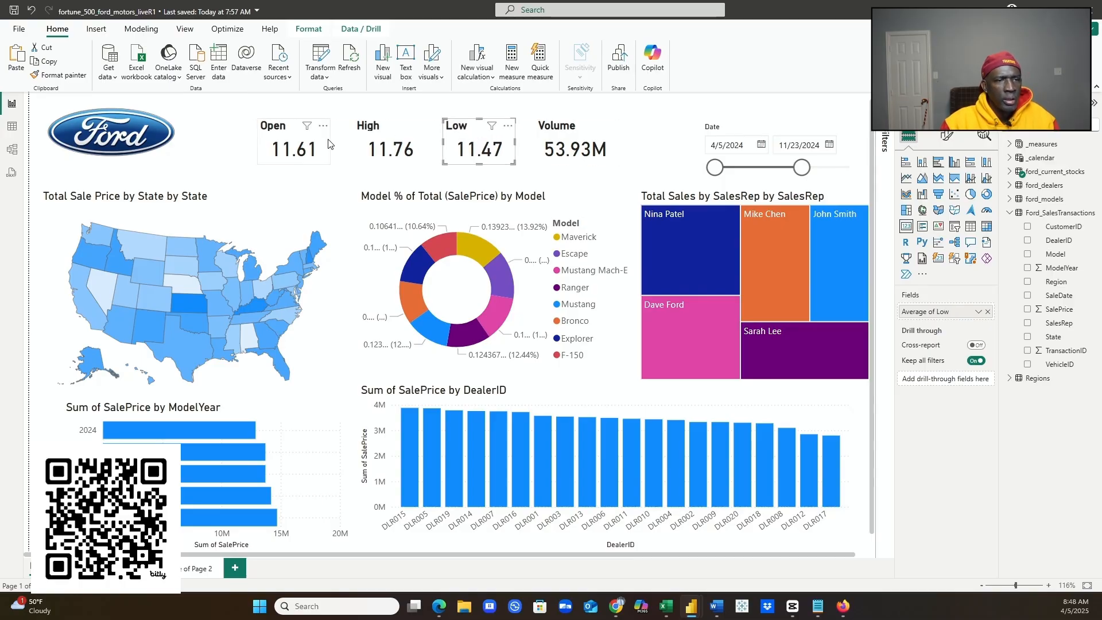
- Distribute the Open, High, Low and Volume cards horizontally so they are evenly spaced
left_click(297, 140)
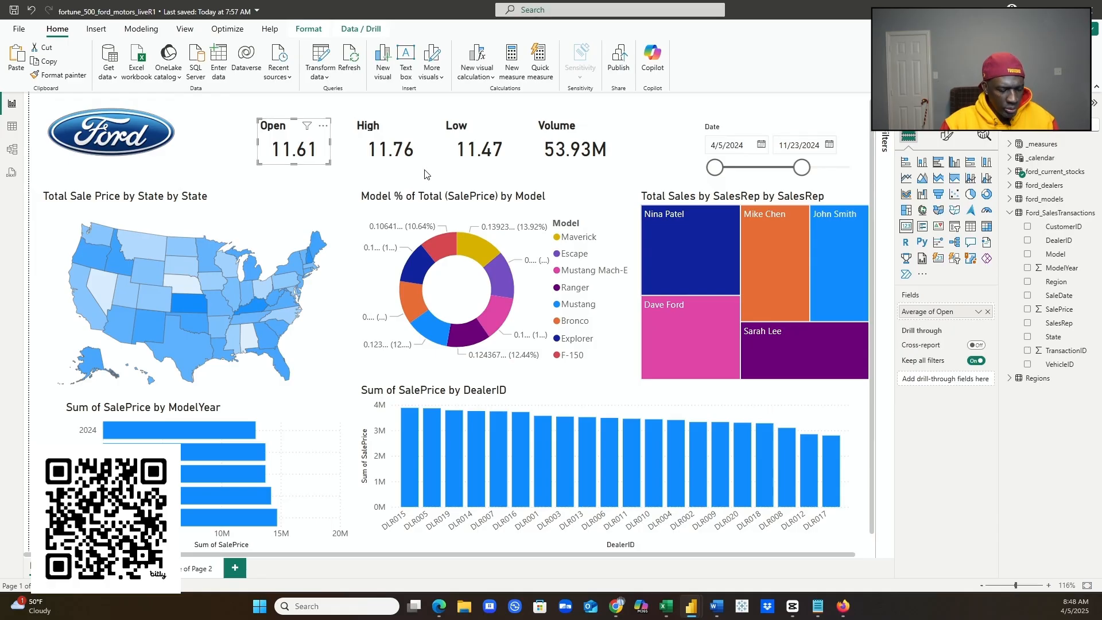
left_click(406, 136, "ctrl")
left_click(473, 138, "ctrl")
left_click(550, 136, "ctrl")
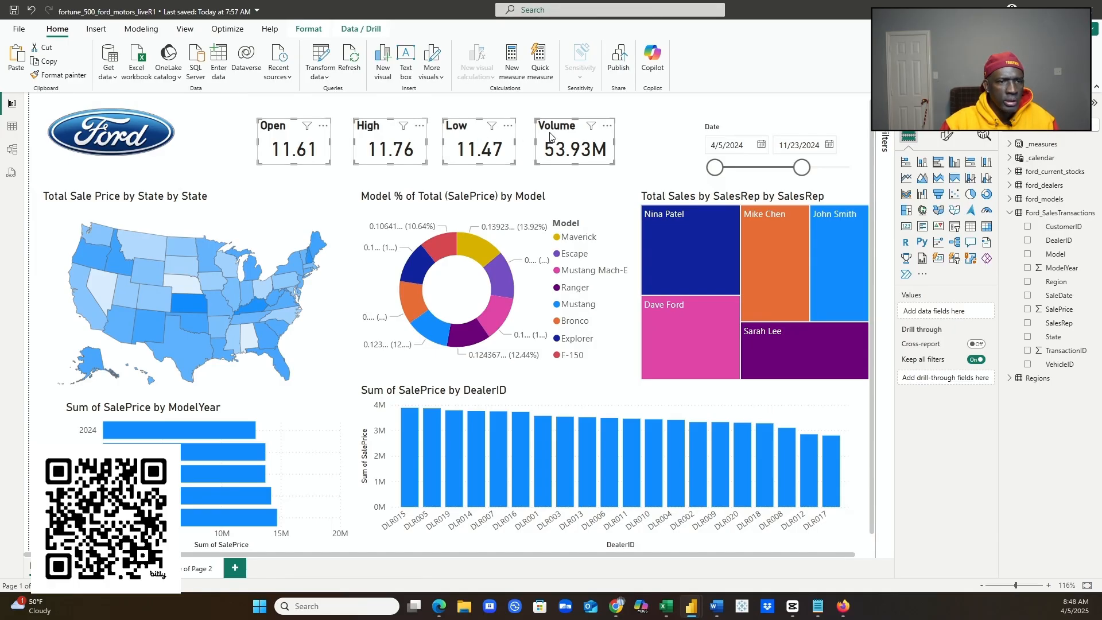
left_click(307, 29)
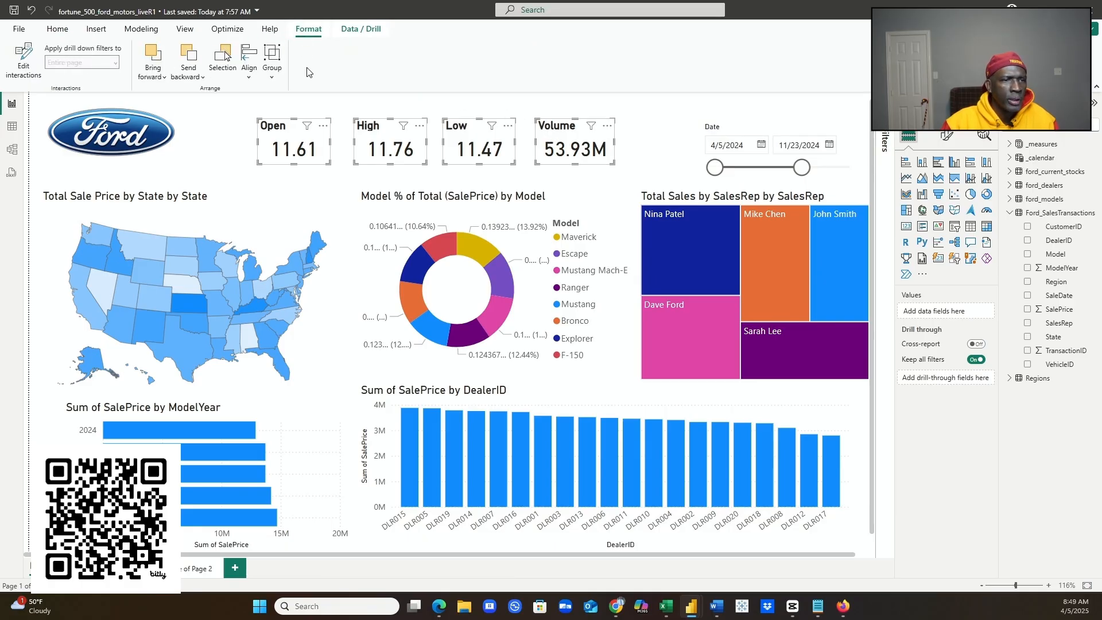
left_click(250, 79)
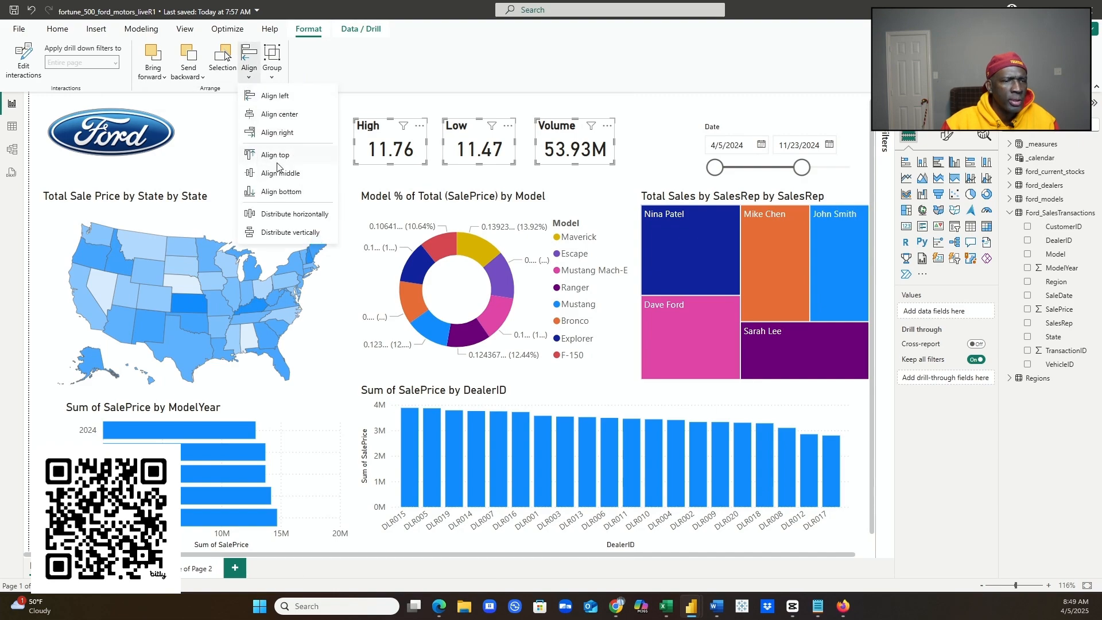
left_click(279, 216)
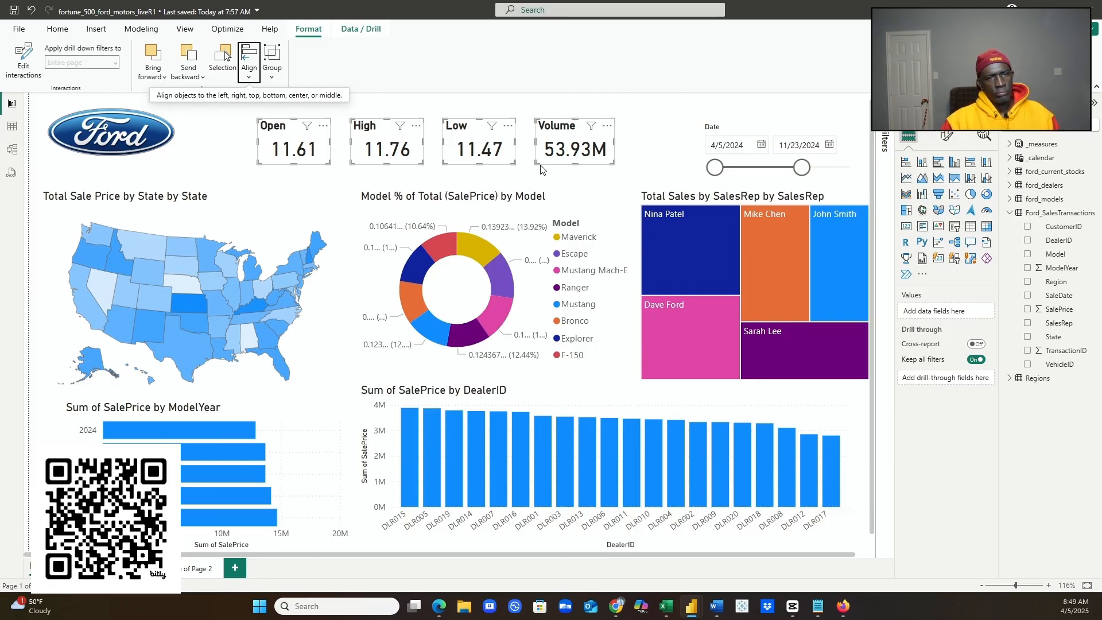
- Shrink the Date slicer to a height of about 71 and examine its style, size and value font options
mouse_move(758, 136)
left_mouse_down()
mouse_move(783, 110)
mouse_move(779, 127)
left_mouse_up()
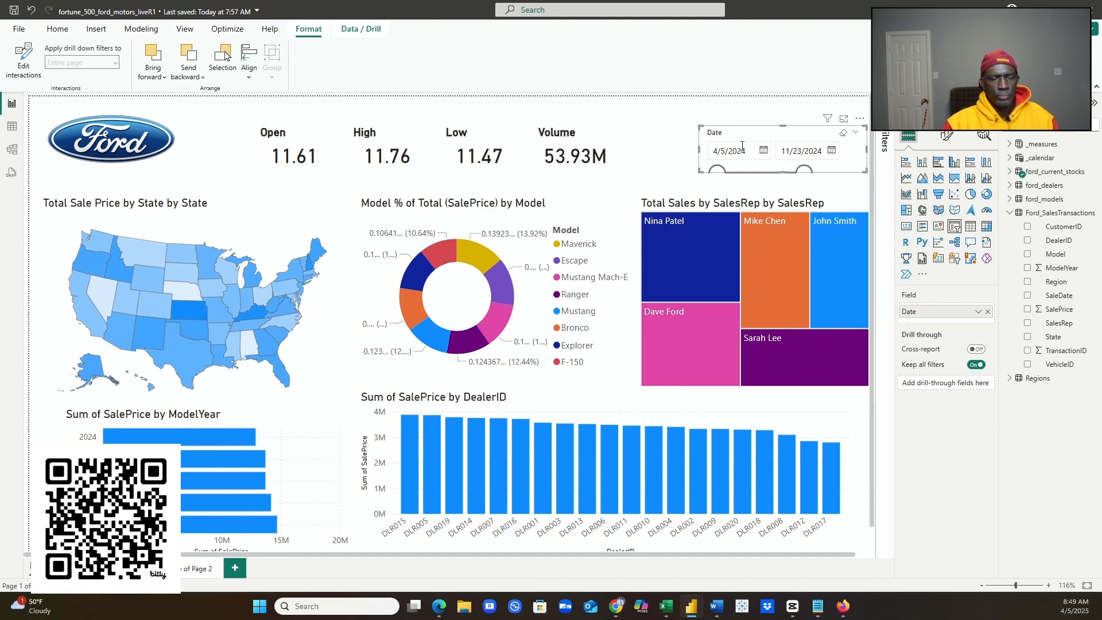
left_click(947, 137)
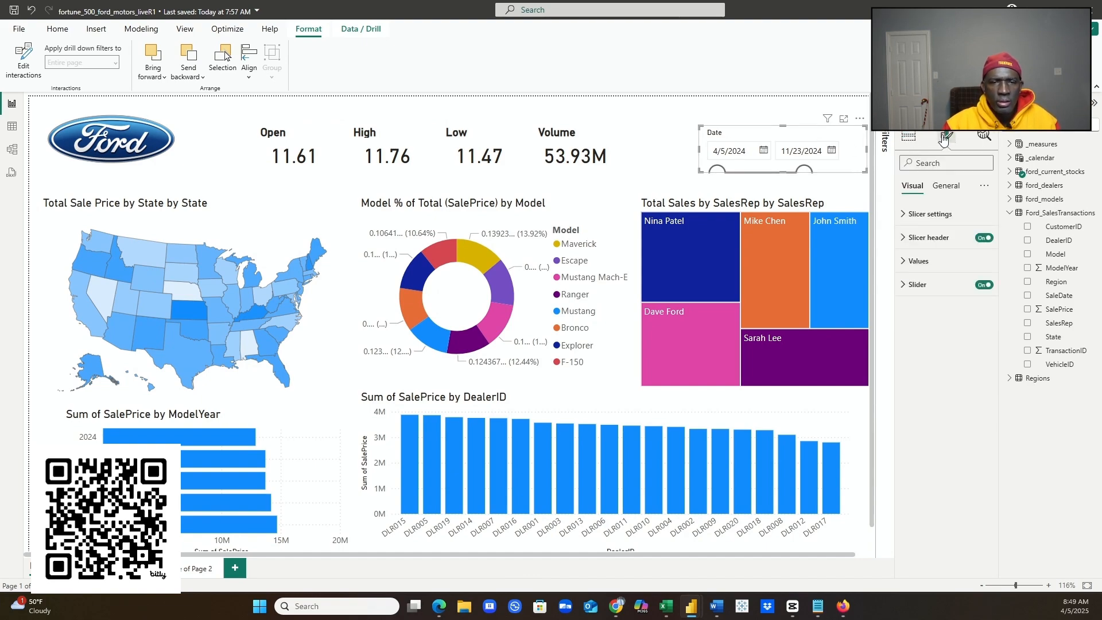
left_click(912, 215)
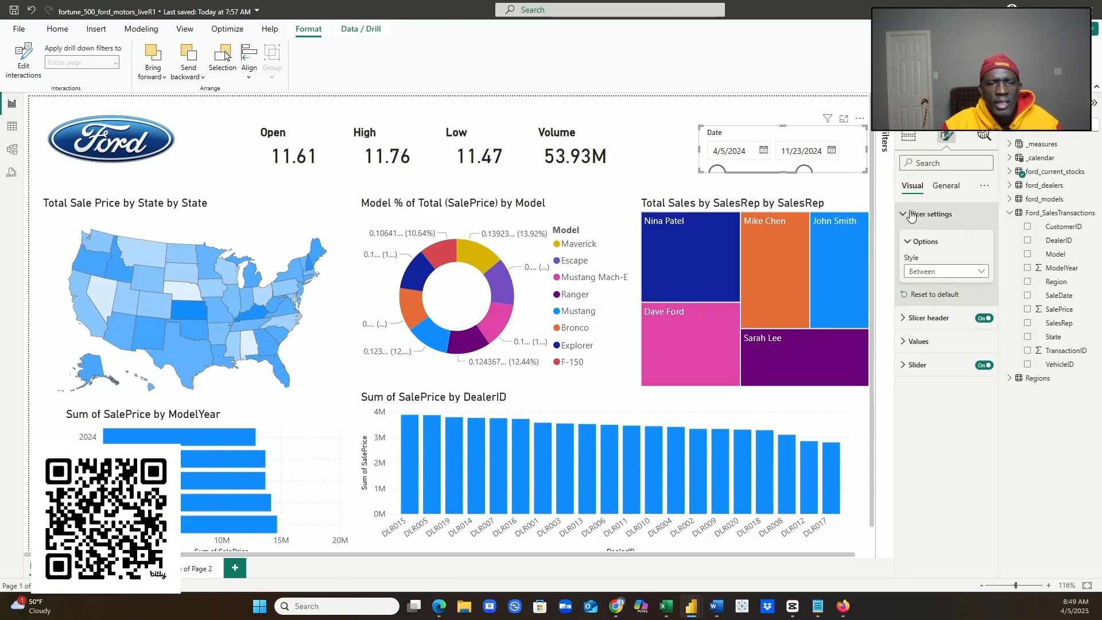
left_click(911, 214)
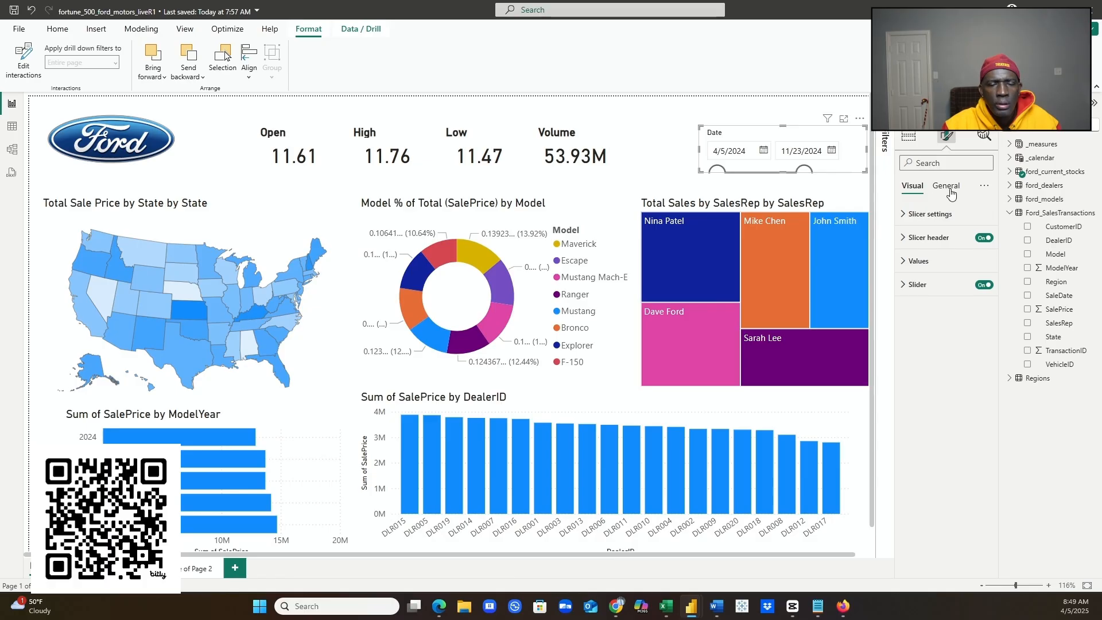
left_click(948, 186)
left_click(925, 215)
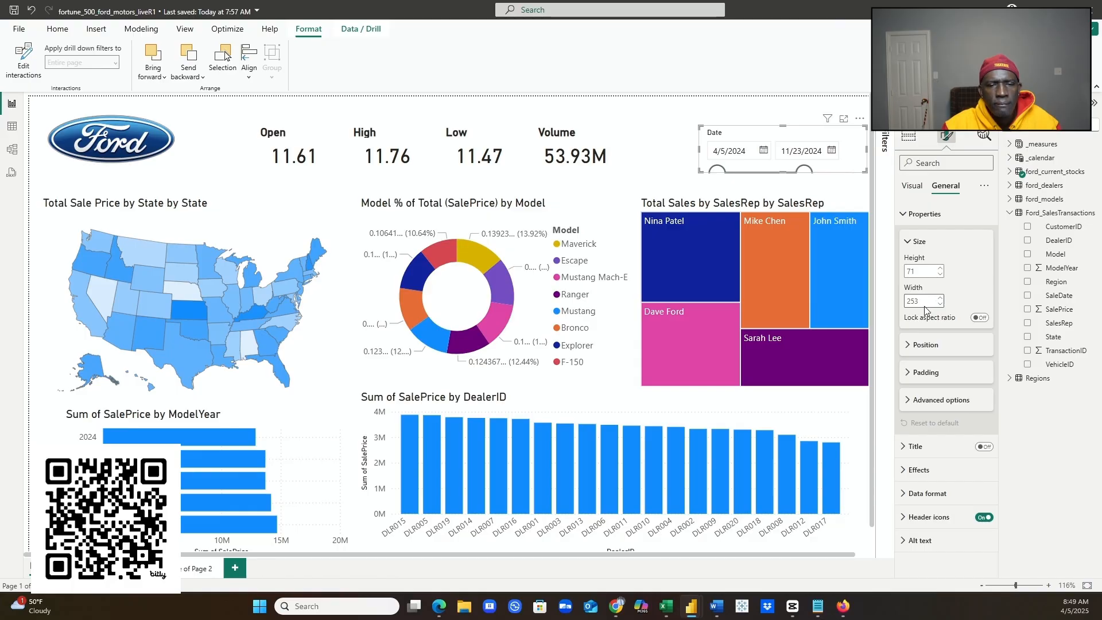
left_click(913, 186)
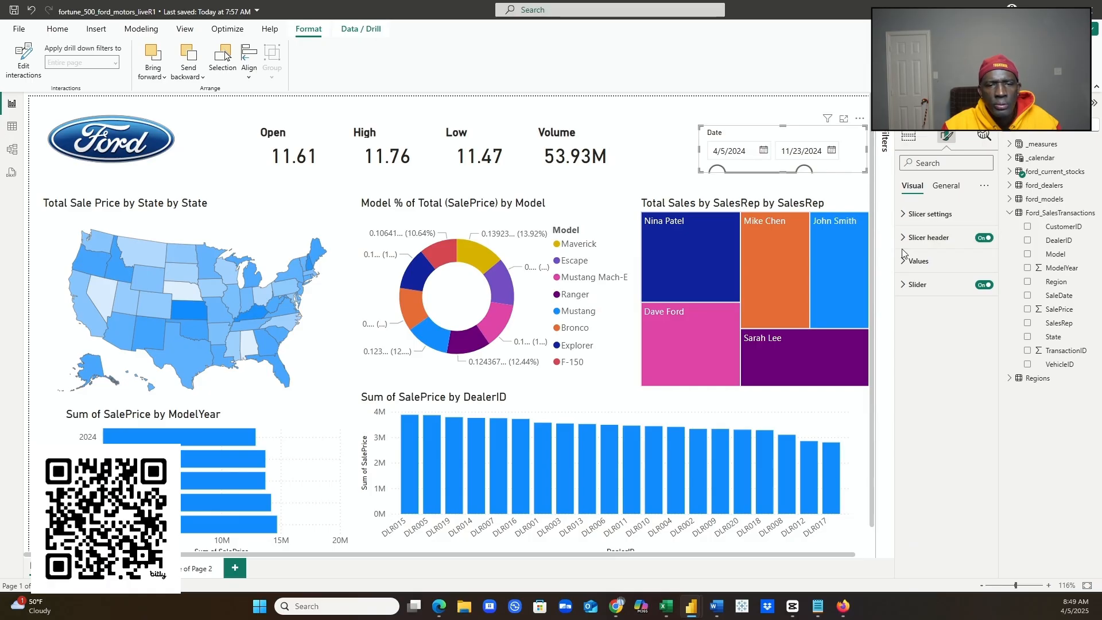
left_click(905, 219)
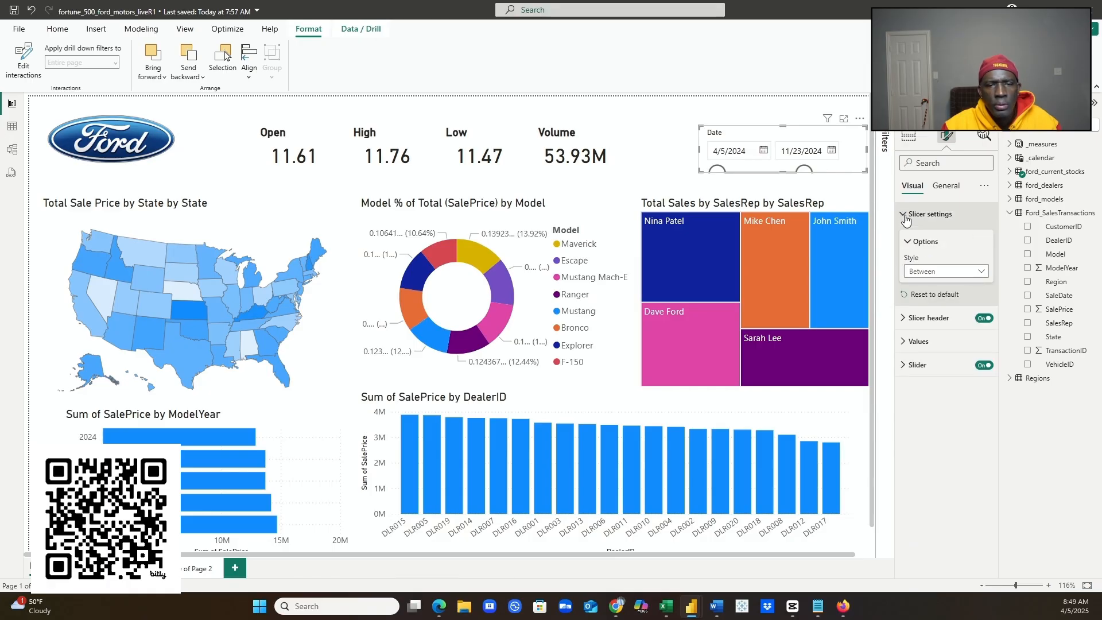
left_click(905, 219)
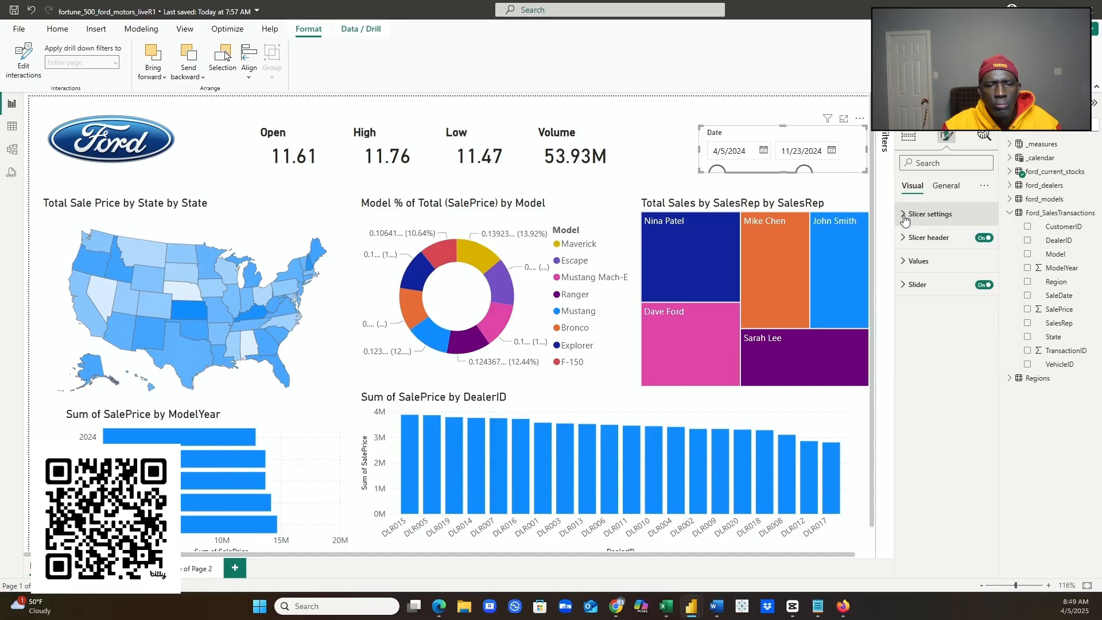
left_click(903, 266)
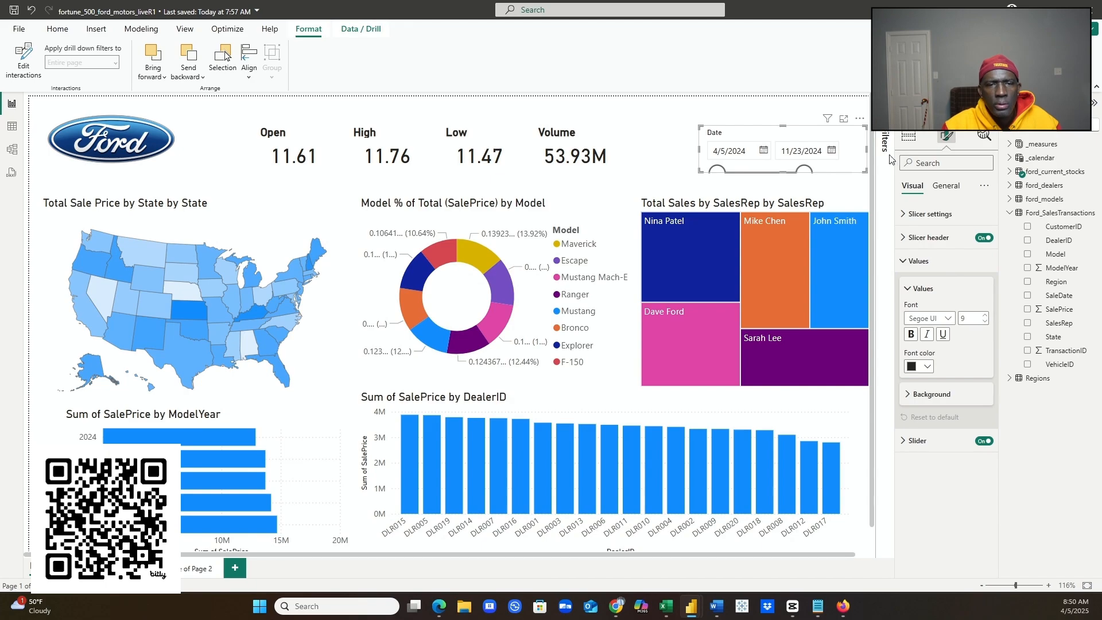
left_click_drag(806, 12, 0, 45)
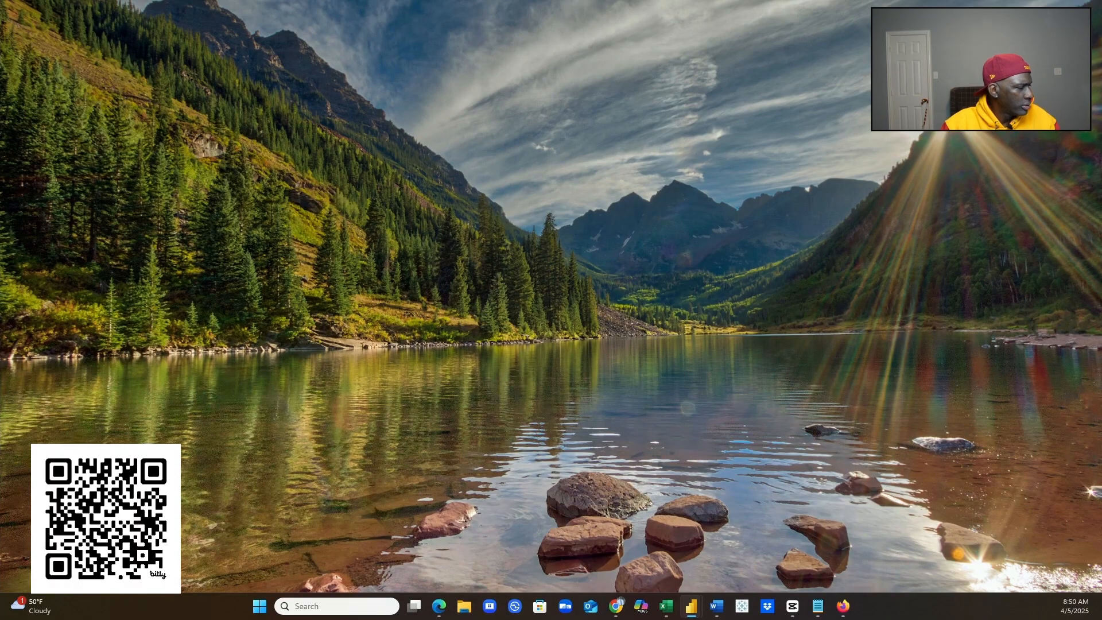
left_click_drag(0, 57, 611, 126)
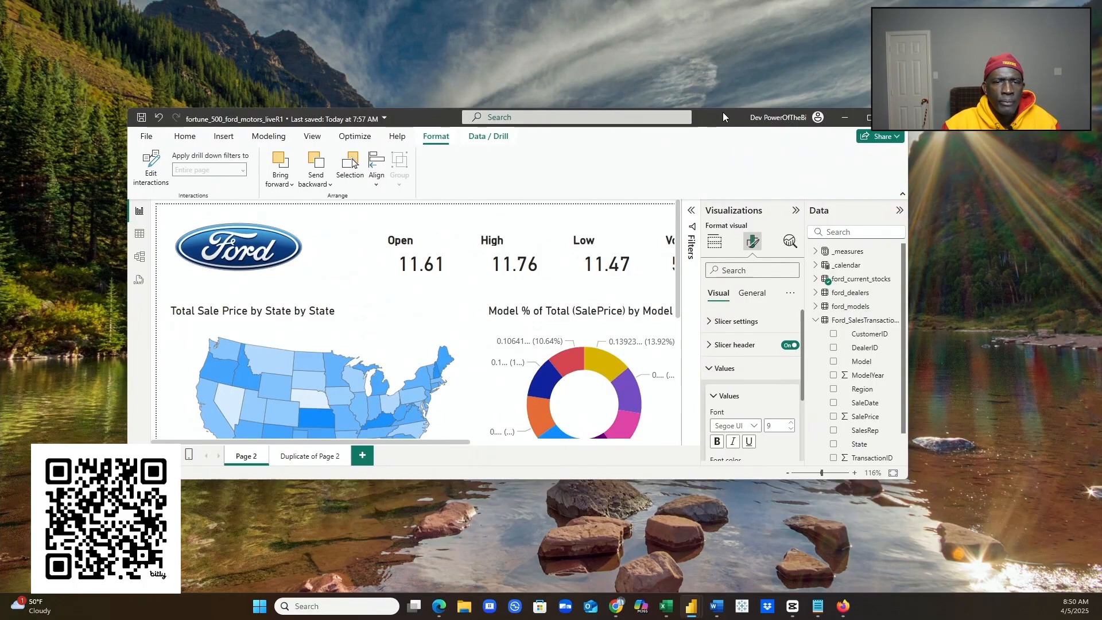
left_click(868, 118)
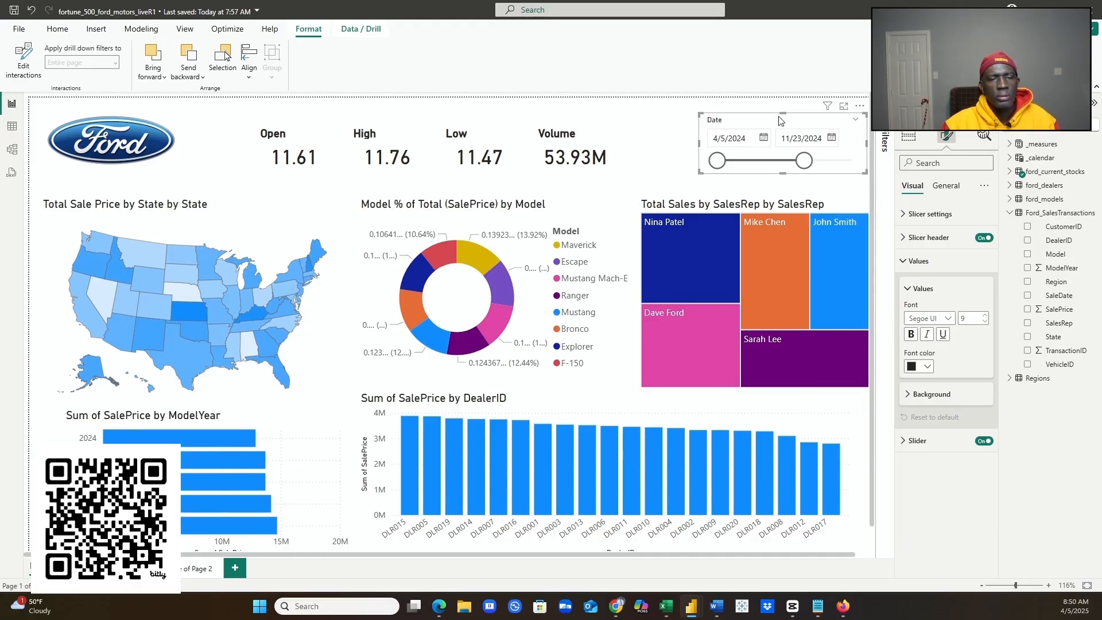
- Deselect the Date slicer and collapse the Visualizations and Data panes to give the report canvas more room
left_click(621, 136)
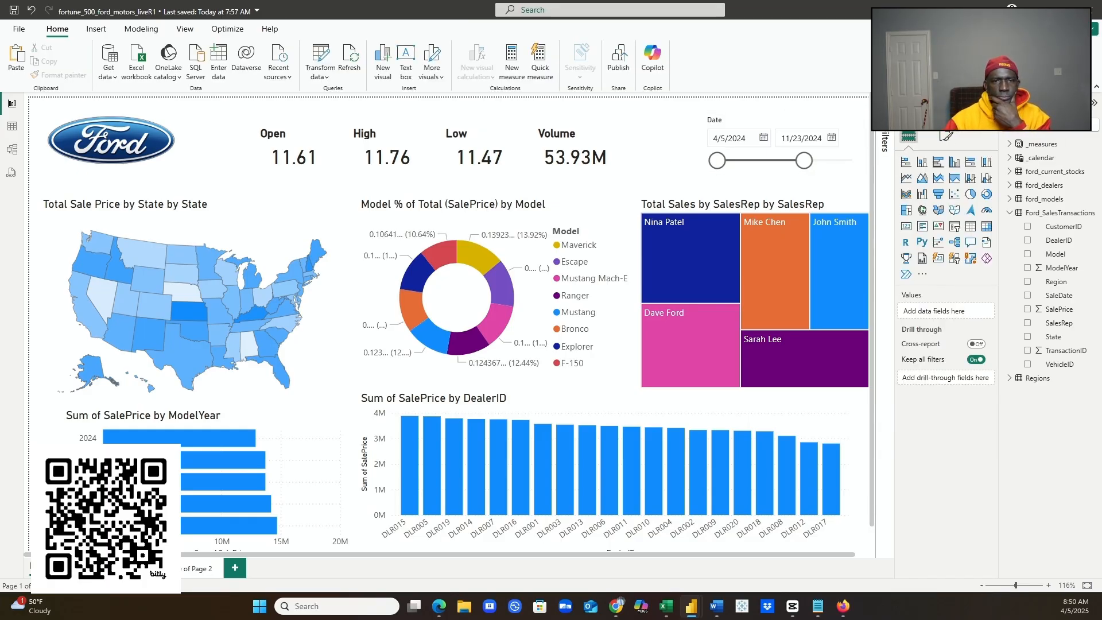
left_click(991, 103)
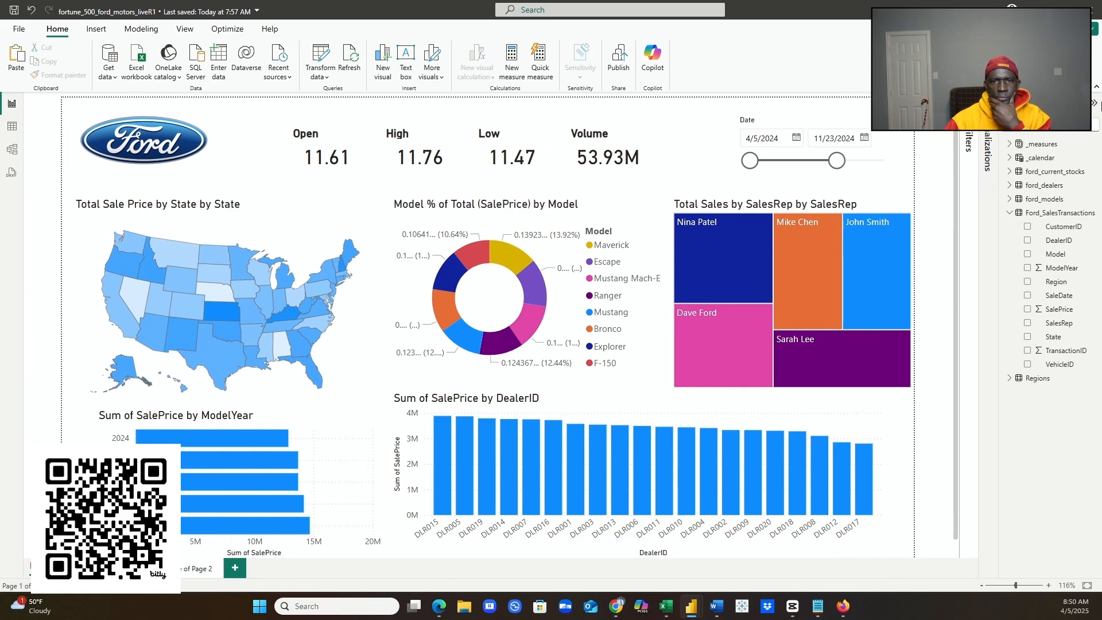
left_click(1093, 105)
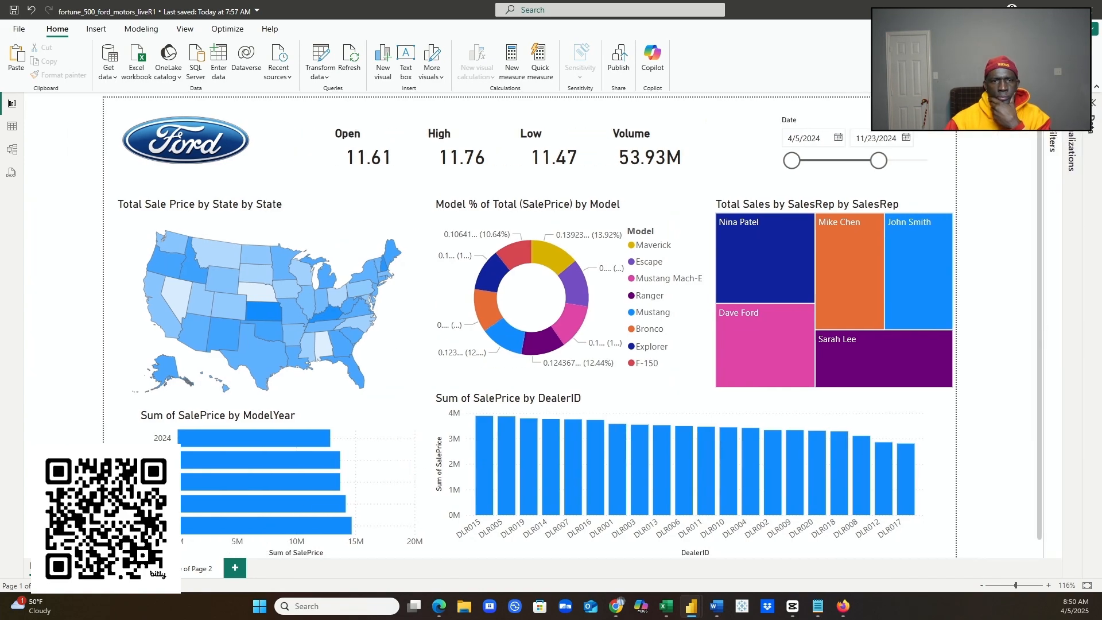
- Extend the date slicer's range so that it ends at 4/4/2025
left_click_drag(892, 164, 939, 174)
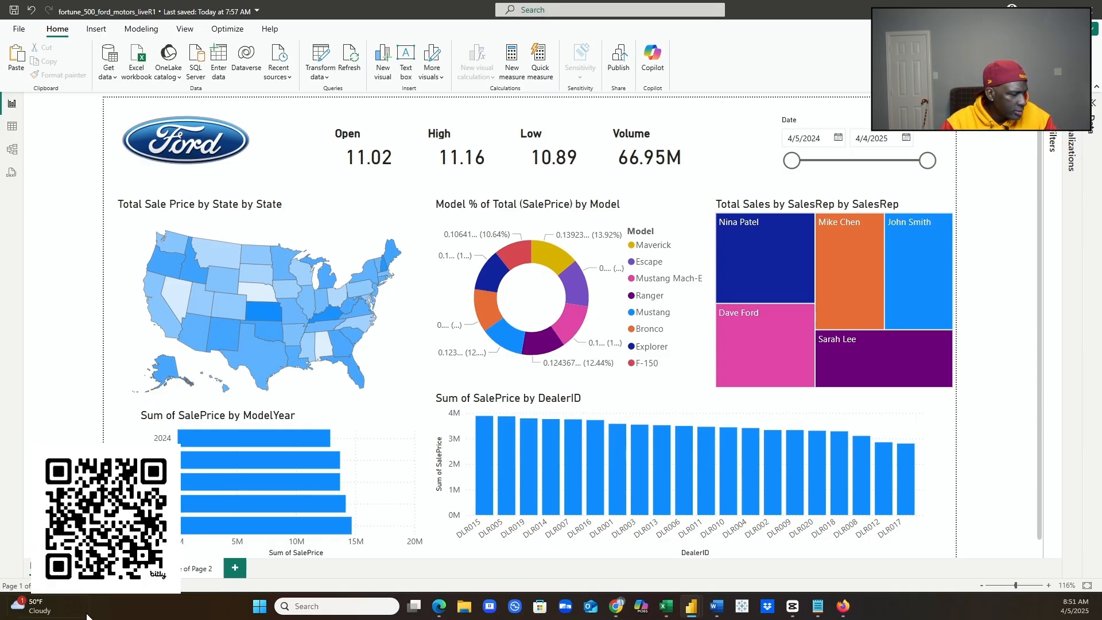
- Switch to Chrome to view the first page of Ford's 2024 10-K report, and return to the Power BI dashboard
mouse_move(716, 606)
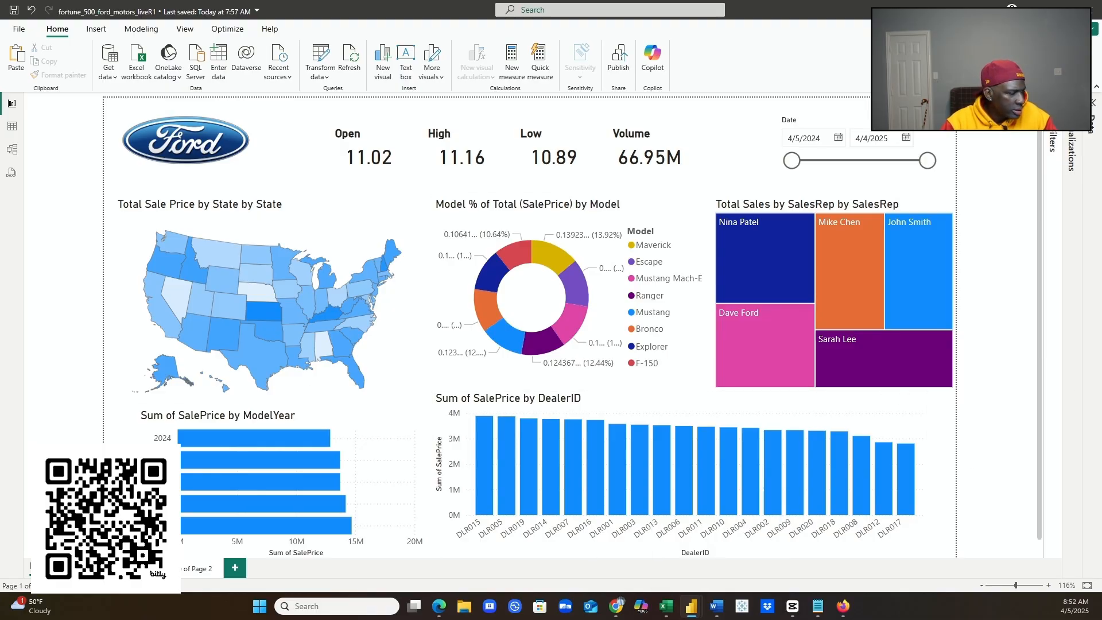
key("alt+Tab")
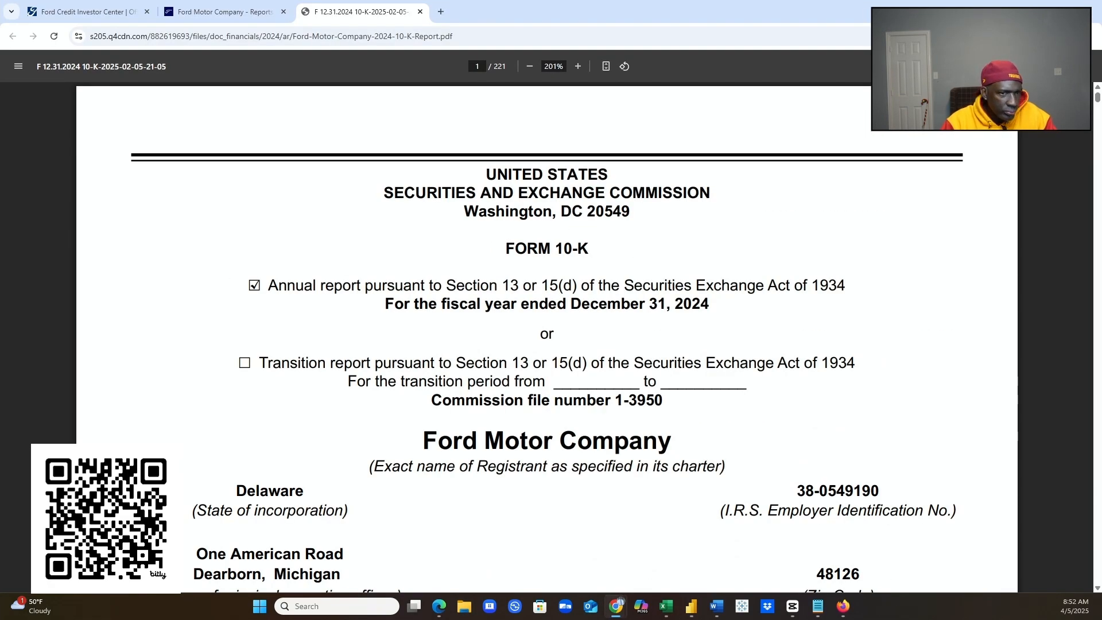
key("alt+Tab")
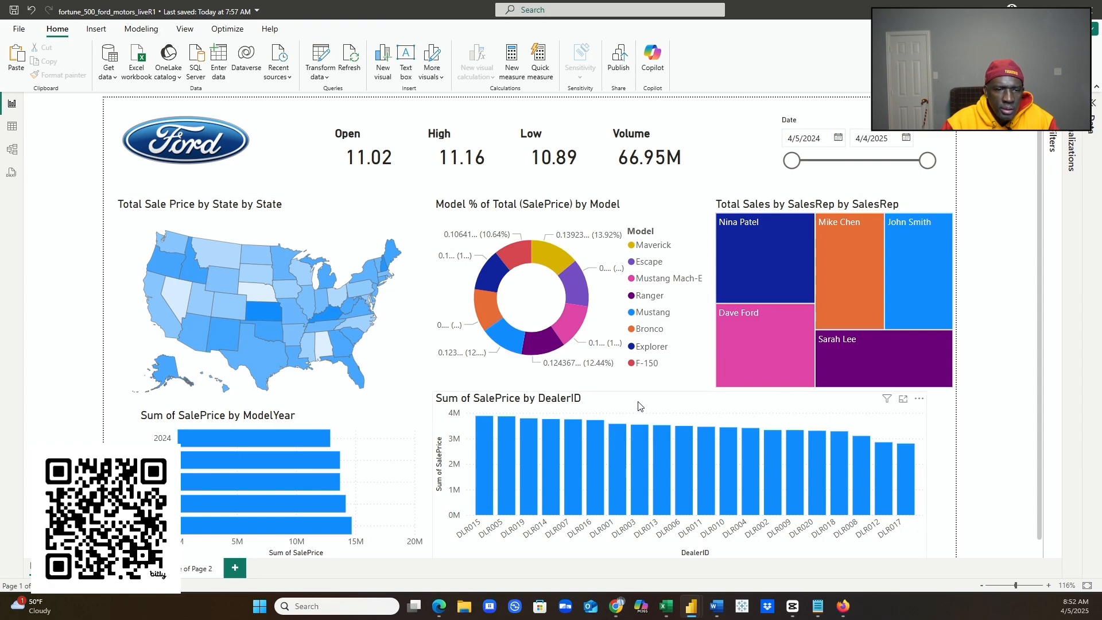
- Move the DealerID column chart to the page's upper-left corner, and the Model donut chart and SalesRep treemap together into the bottom row
left_click_drag(642, 406, 301, 80)
left_click_drag(224, 69, 224, 69)
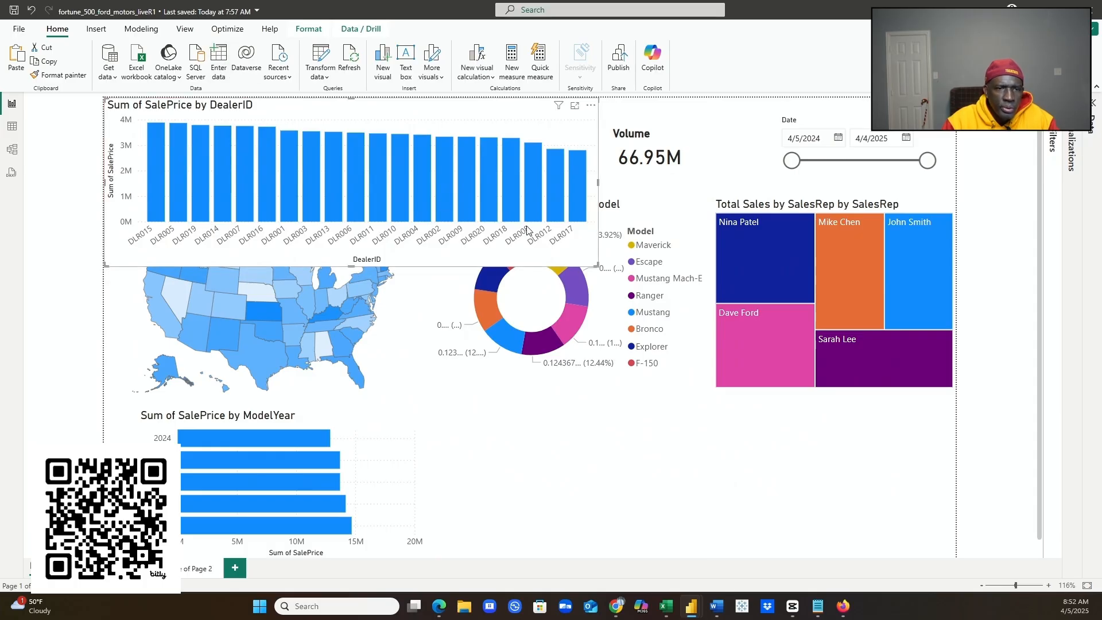
left_click(634, 209)
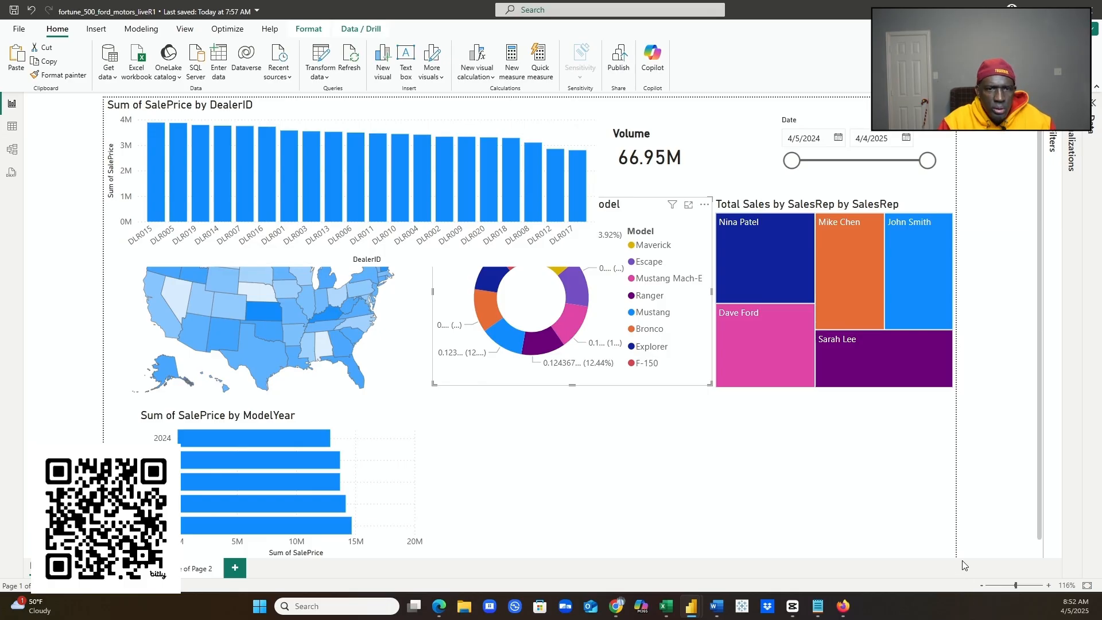
left_click(861, 208, "ctrl")
left_click_drag(861, 208, 894, 364)
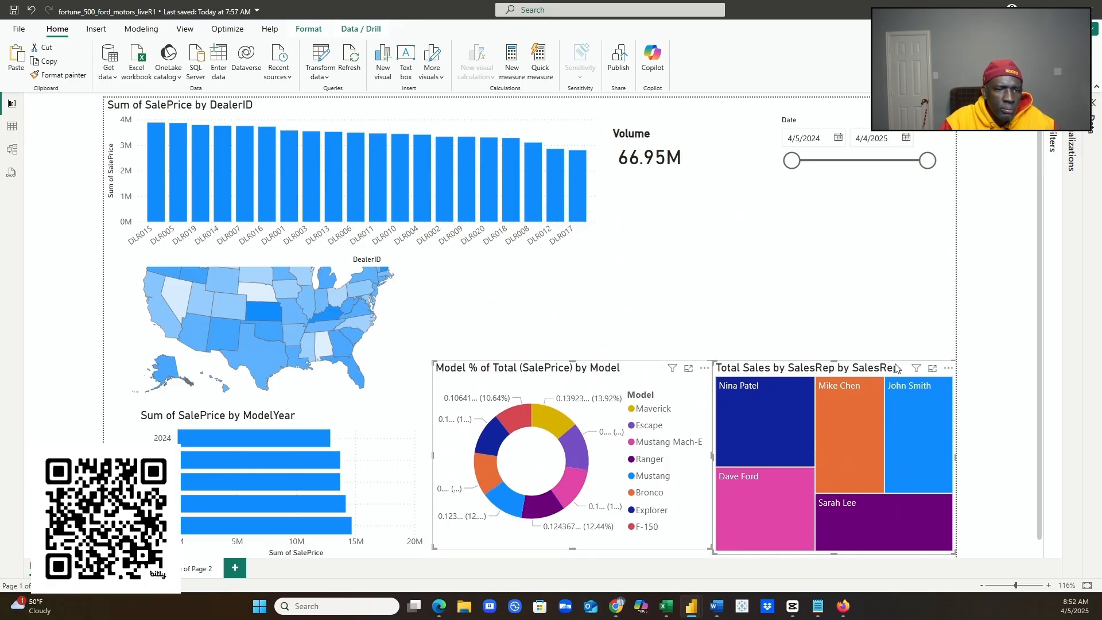
- Shift the Model donut chart against the ModelYear bar chart, and raise the SalesRep treemap clear of the bottom row
left_click(874, 324)
left_click(845, 370)
left_click(611, 374, "ctrl")
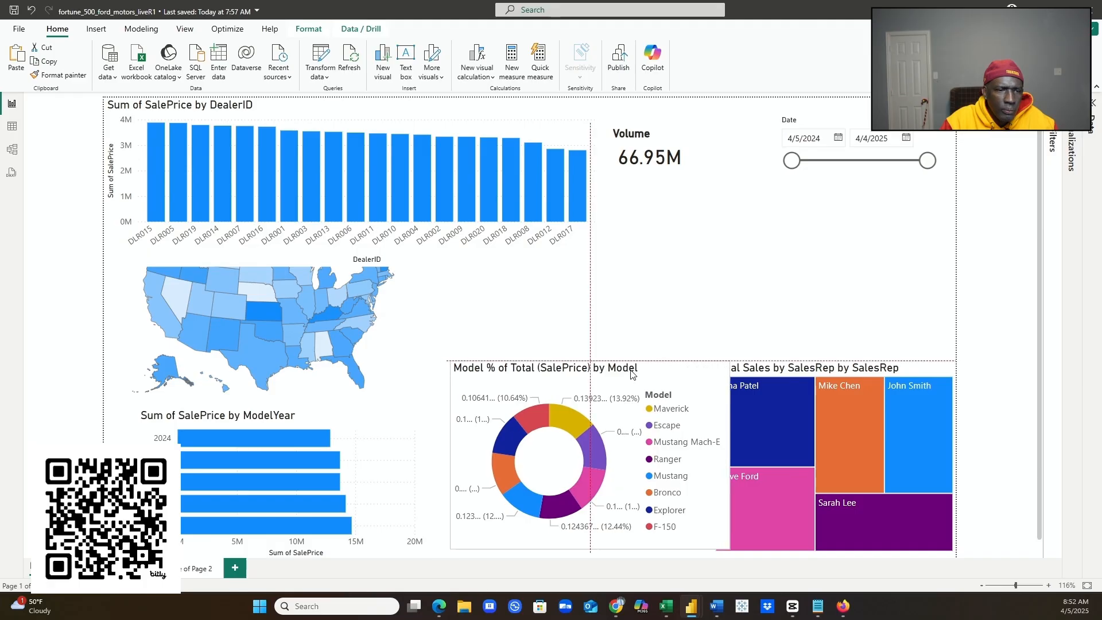
left_click_drag(610, 374, 606, 375)
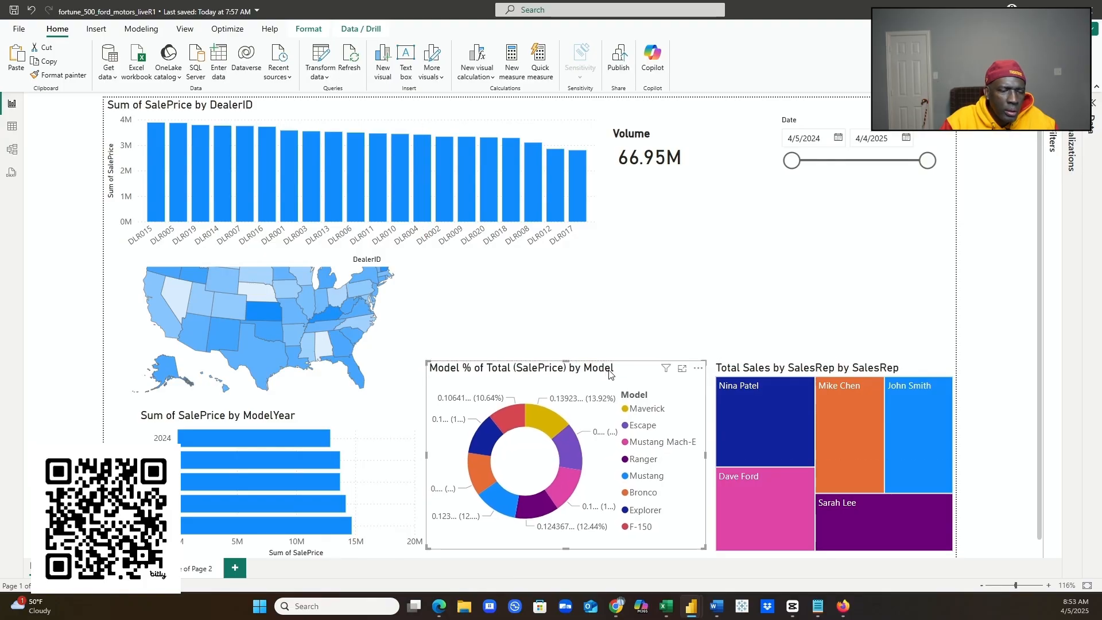
left_click_drag(794, 372, 794, 292)
- Lower the Model donut chart beside the ModelYear bar chart and adjust its upper edge so the full legend fits
left_click_drag(587, 375, 586, 390)
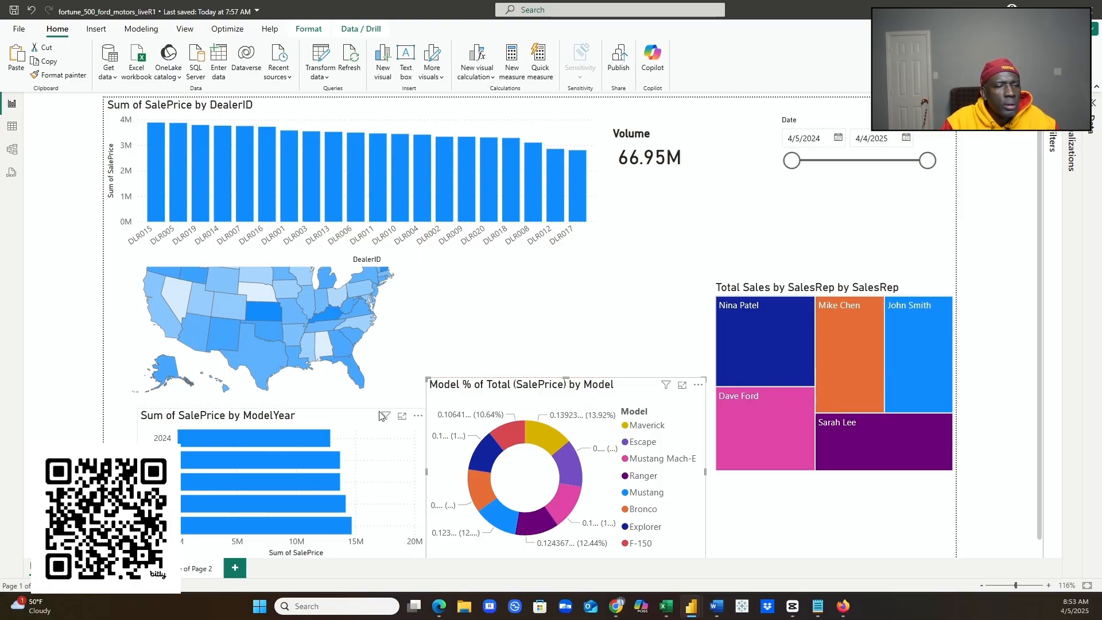
left_click(372, 428)
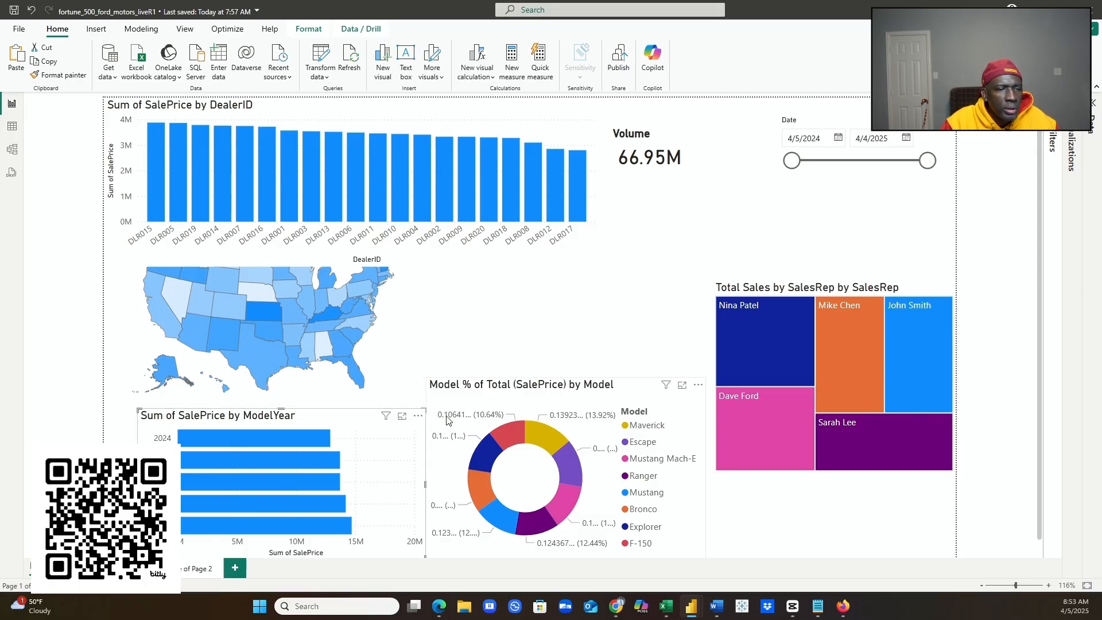
left_click(548, 397)
left_click_drag(568, 378, 557, 412)
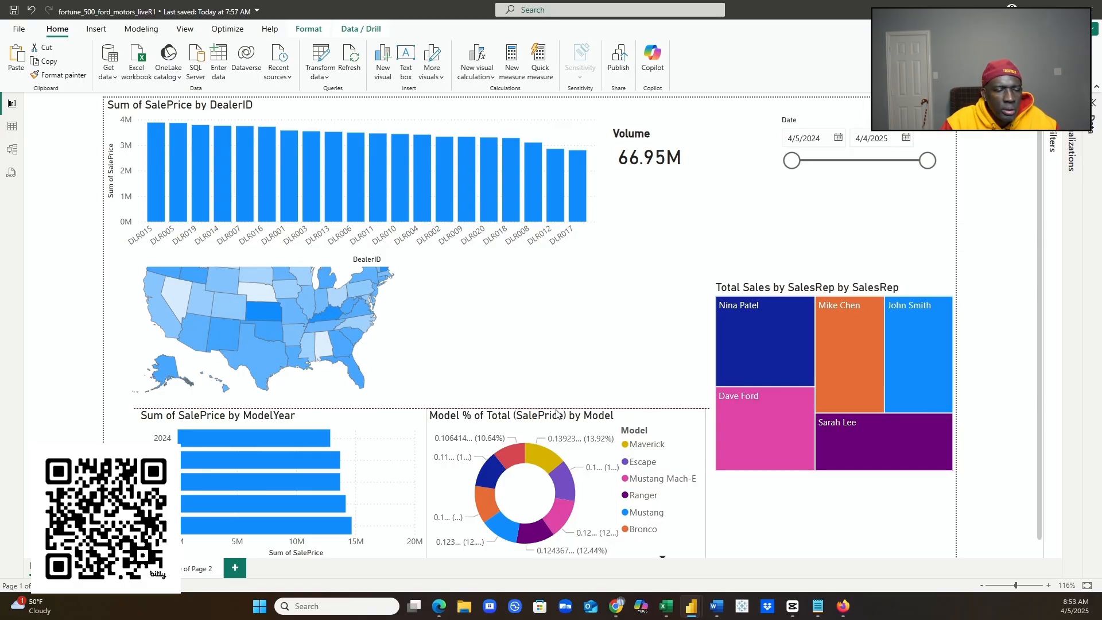
scroll(772, 490, "down", 1)
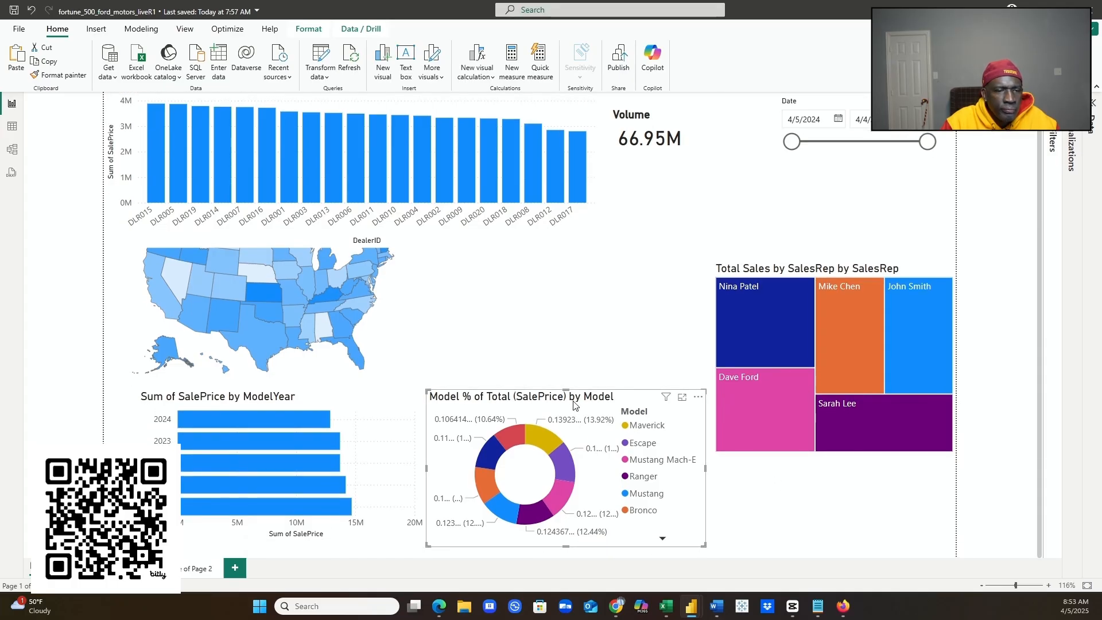
left_click_drag(566, 391, 561, 368)
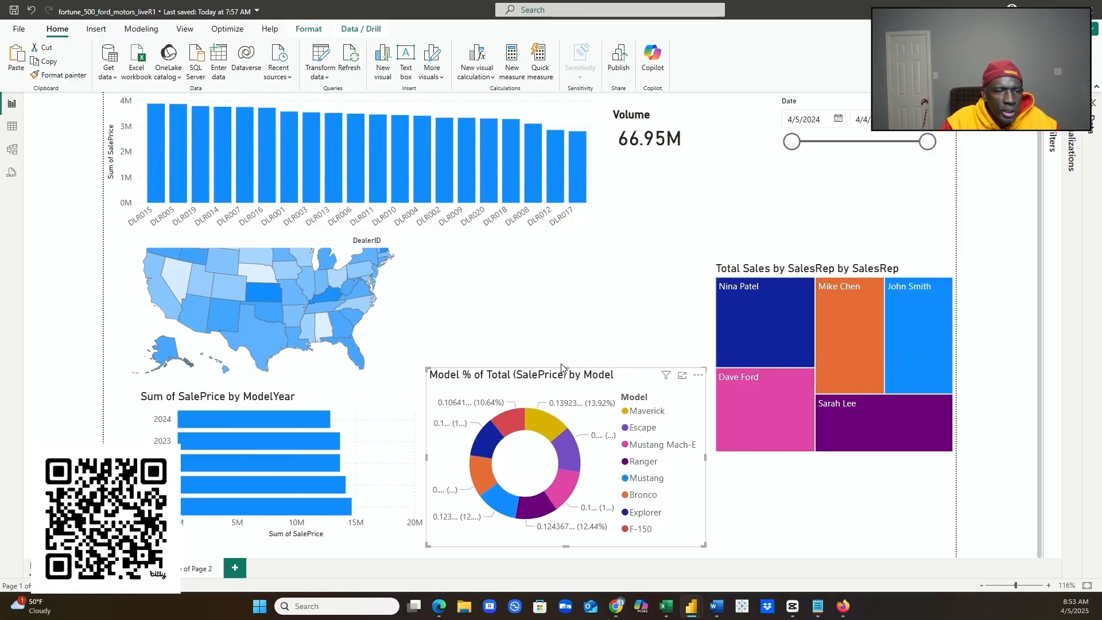
- Move the state map up off the ModelYear bar chart, and extend the bar chart's upper edge to line up with the donut chart
left_click(334, 360)
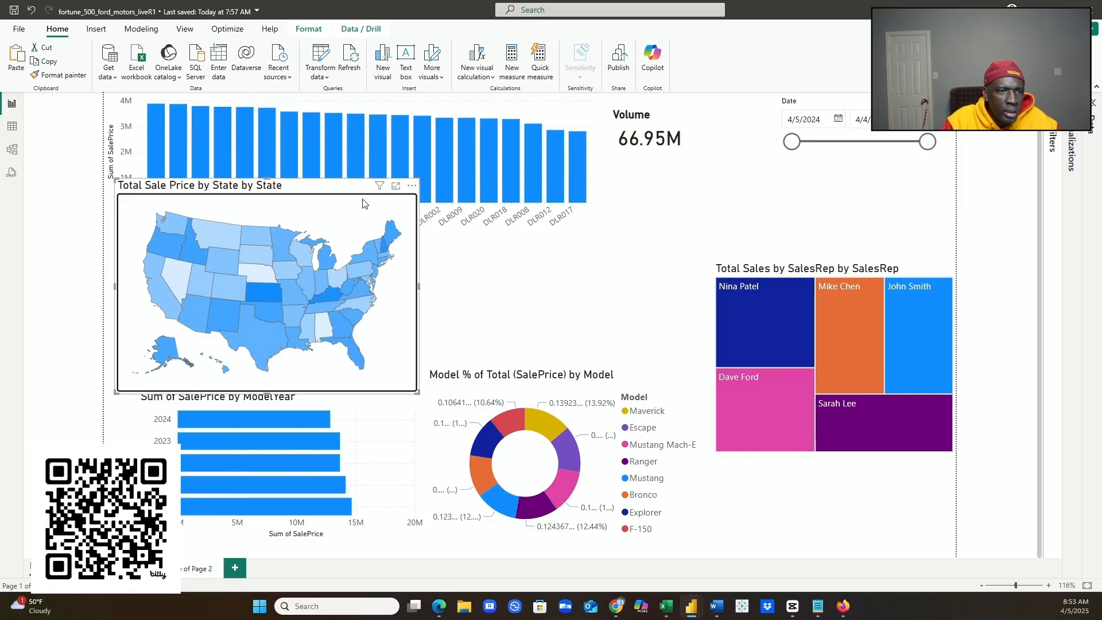
left_click_drag(359, 190, 399, 163)
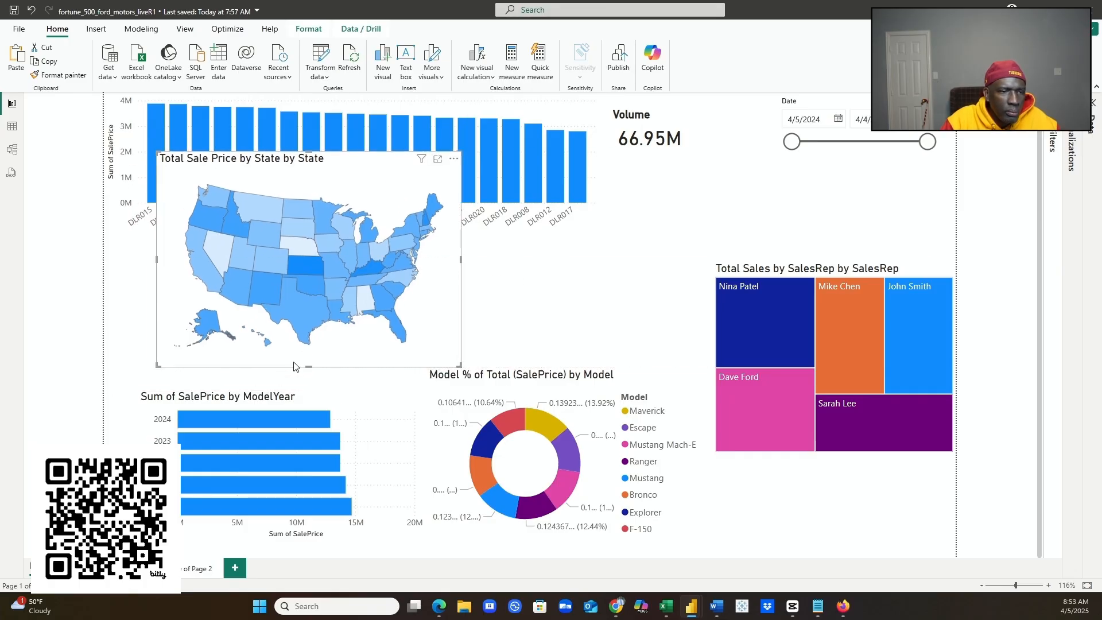
left_click(306, 397)
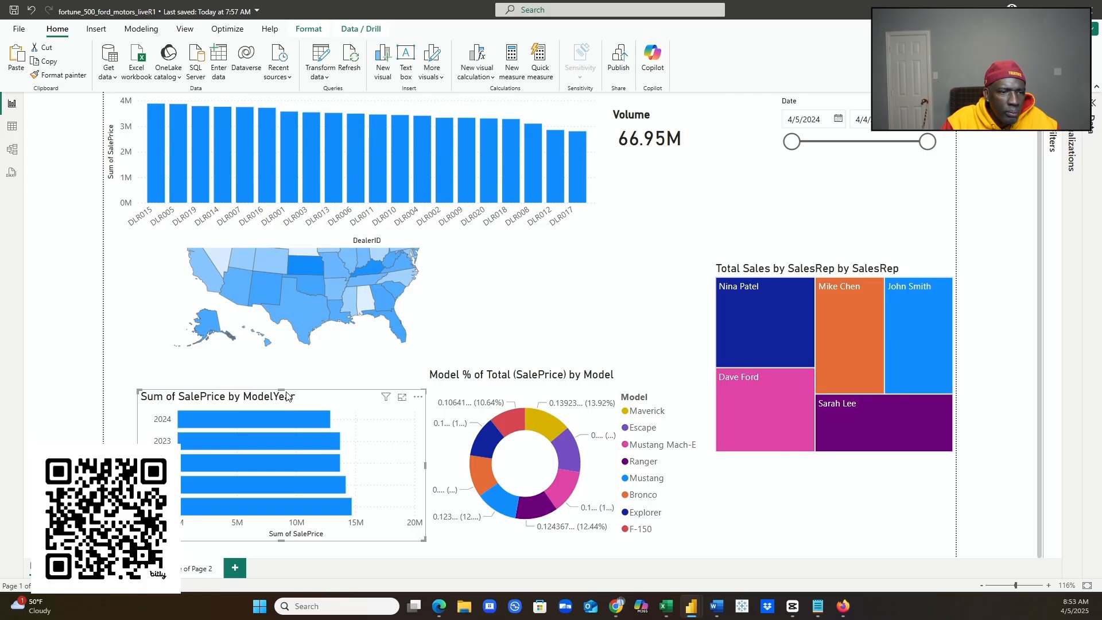
left_click(281, 389)
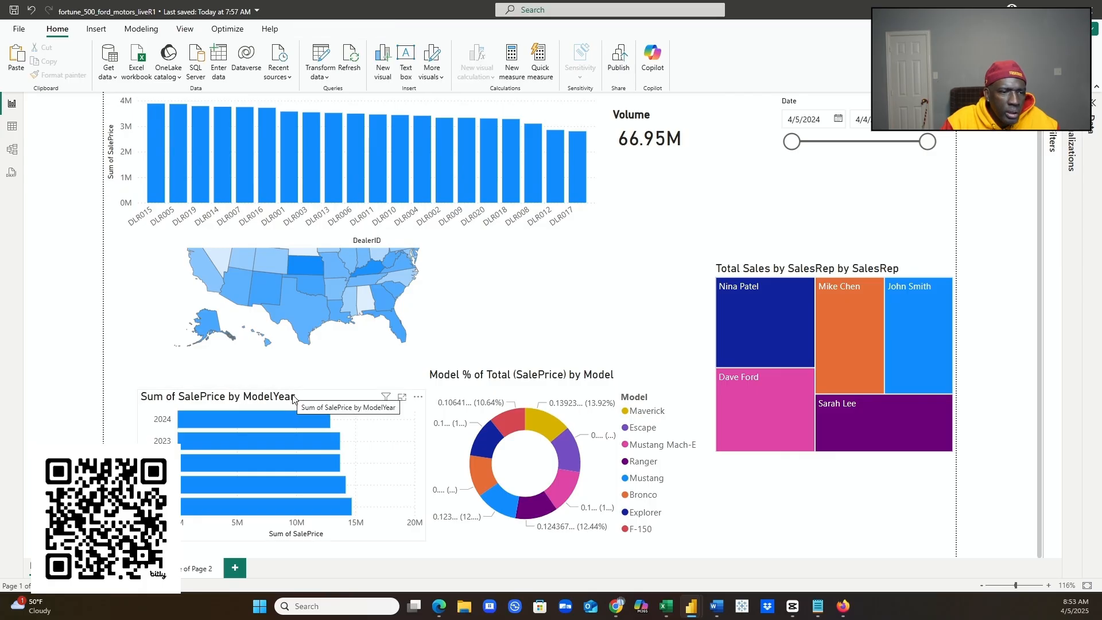
left_click_drag(288, 402, 293, 373)
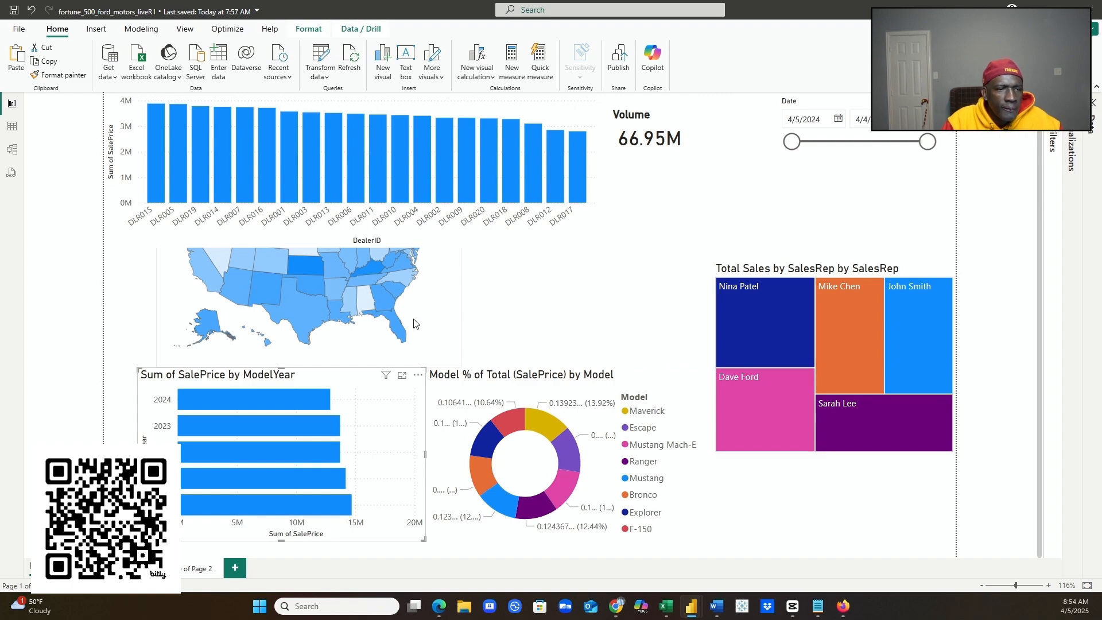
- Raise the state map's lower edge slightly and extend its left edge to line up with the ModelYear bar chart
left_click(427, 332)
left_click_drag(311, 366, 311, 360)
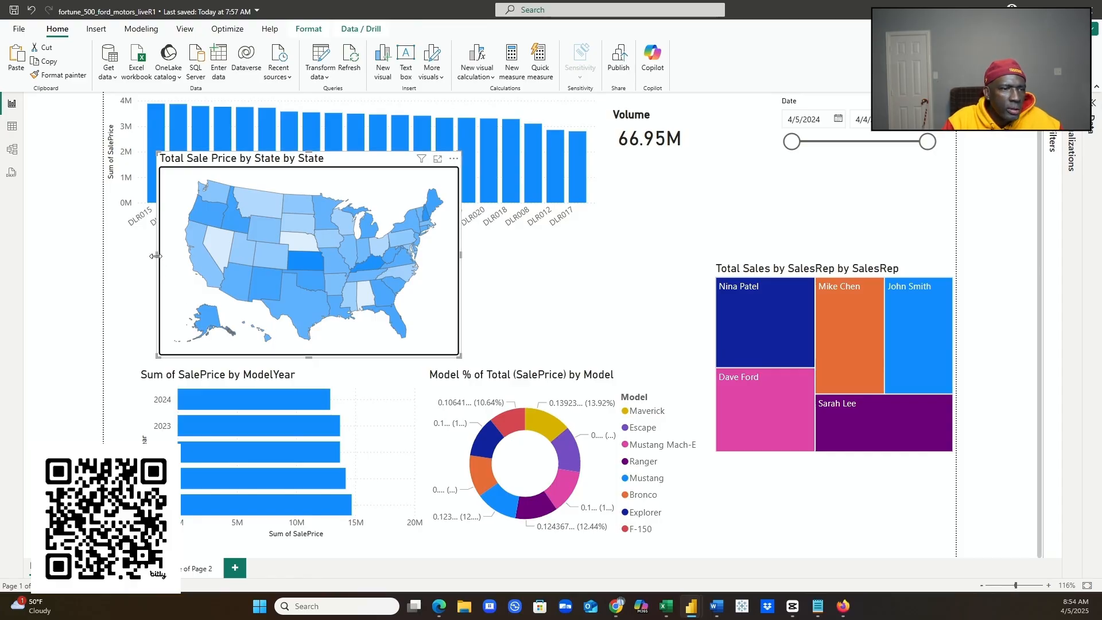
left_click_drag(155, 256, 137, 270)
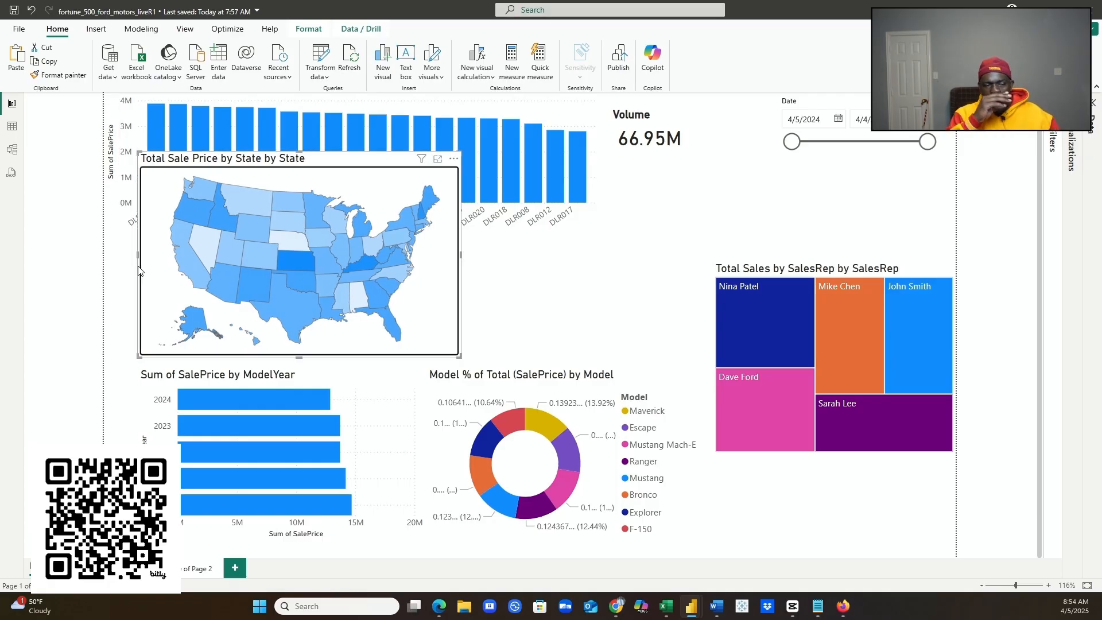
- Move the SalesRep treemap down beside the donut chart and lower its upper edge to match the bottom-row charts
left_click(1067, 390)
left_click_drag(851, 280, 844, 363)
left_click(848, 330)
left_click(837, 361)
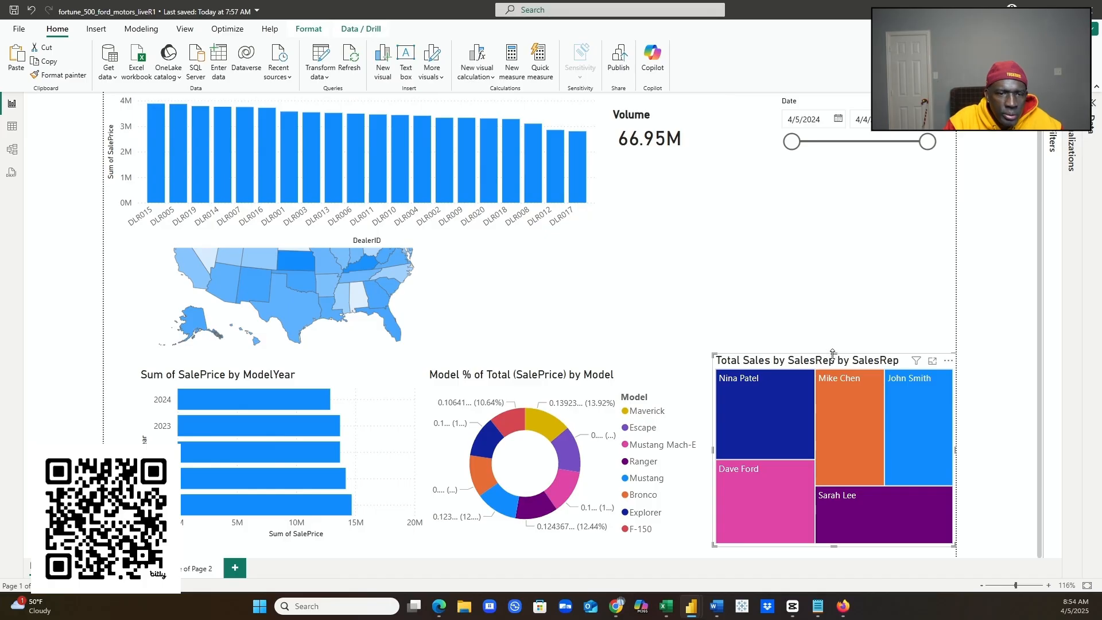
left_click_drag(832, 353, 837, 374)
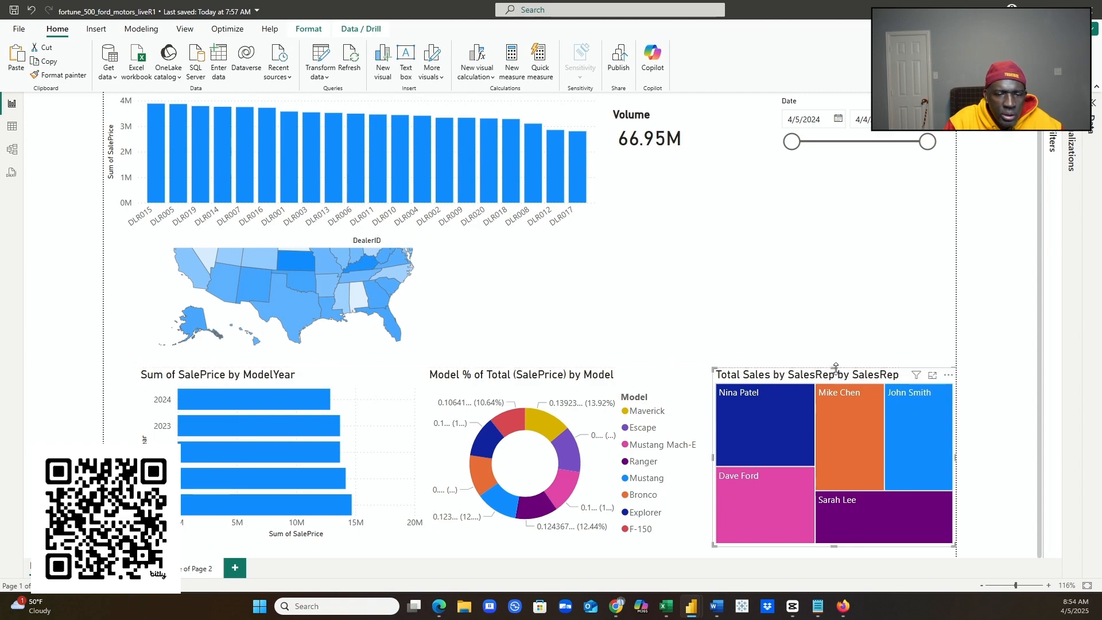
- Place the DealerID column chart to the right of the state map and resize it to fill the space above the bottom row
left_click(794, 300)
left_click_drag(585, 237, 928, 338)
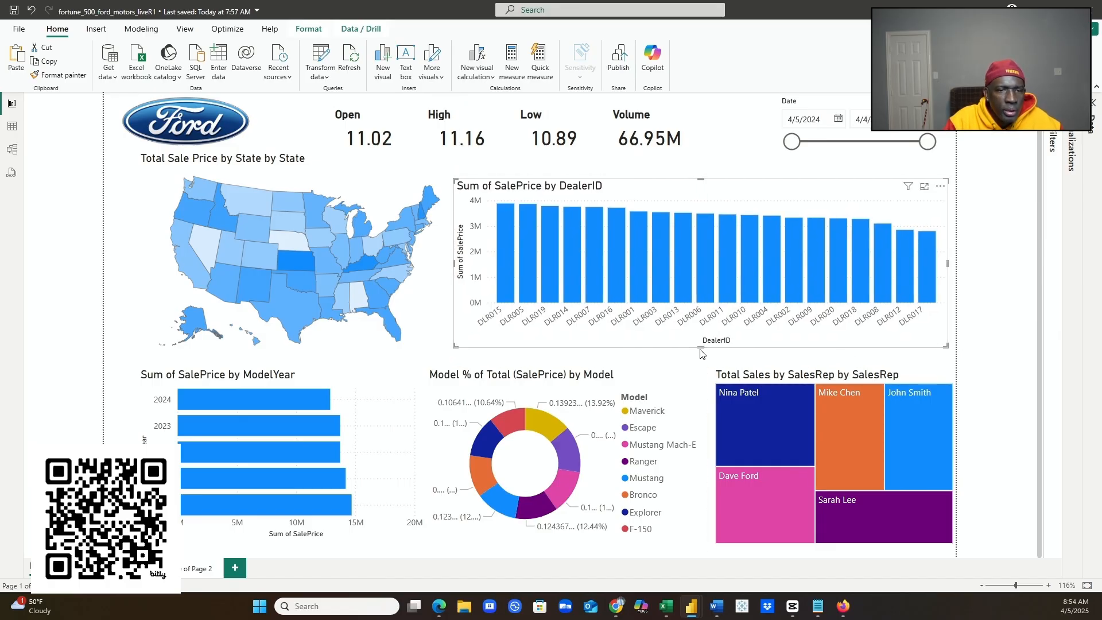
left_click_drag(700, 350, 697, 369)
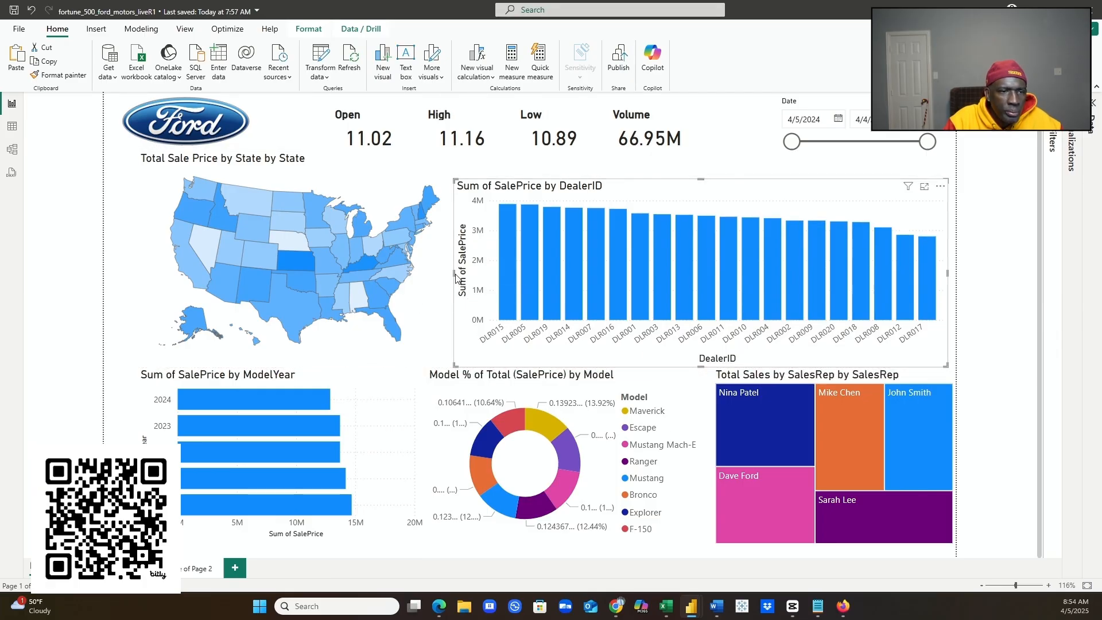
mouse_move(453, 275)
left_mouse_down()
mouse_move(466, 276)
mouse_move(435, 279)
mouse_move(462, 278)
left_mouse_up()
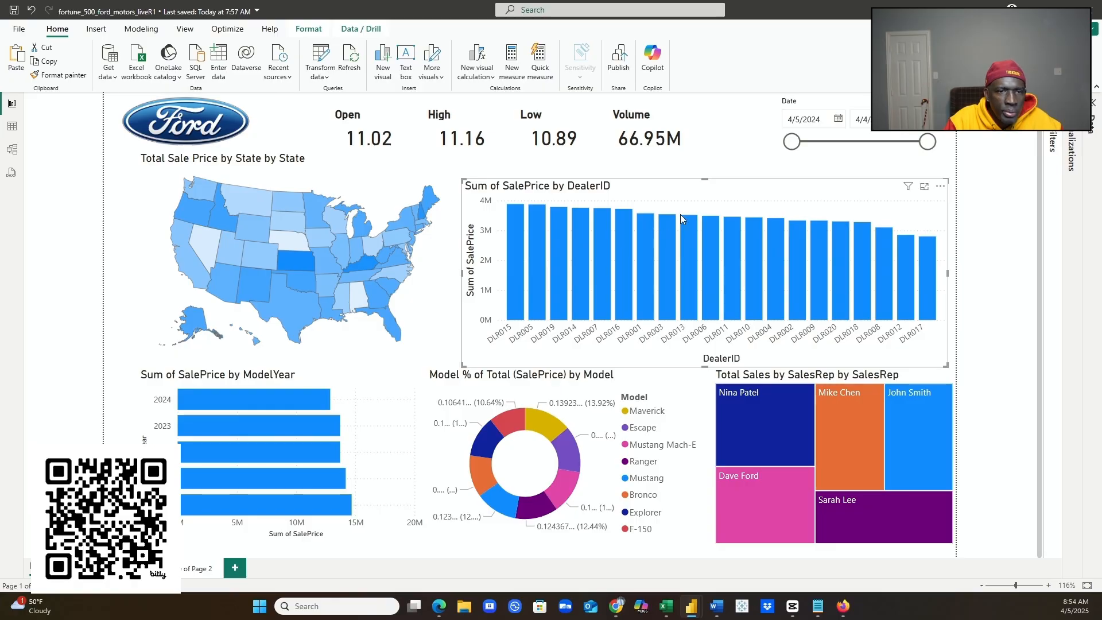
left_click_drag(705, 179, 706, 153)
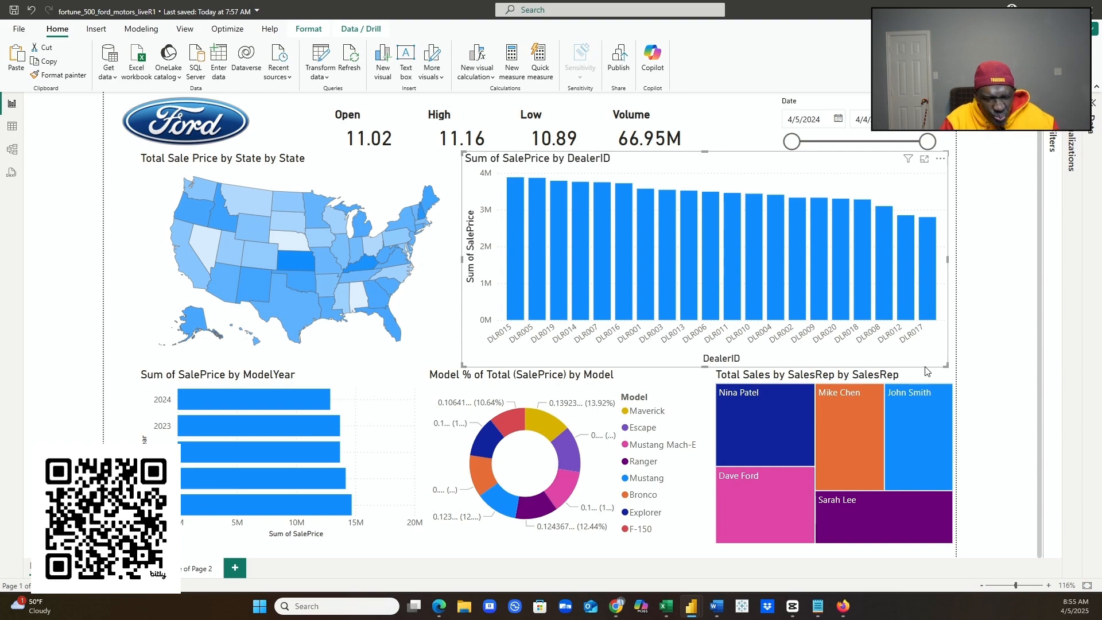
- Narrow the SalesRep treemap and the DealerID column chart so their right edges line up just inside the page border
mouse_move(898, 397)
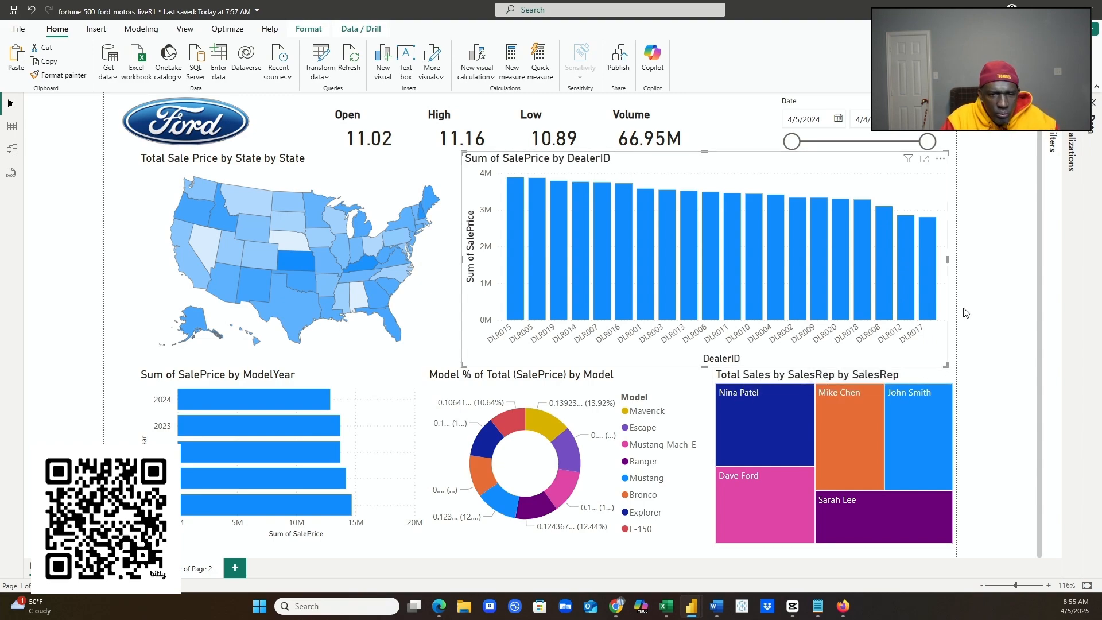
left_click_drag(947, 262, 952, 268)
left_click(924, 392)
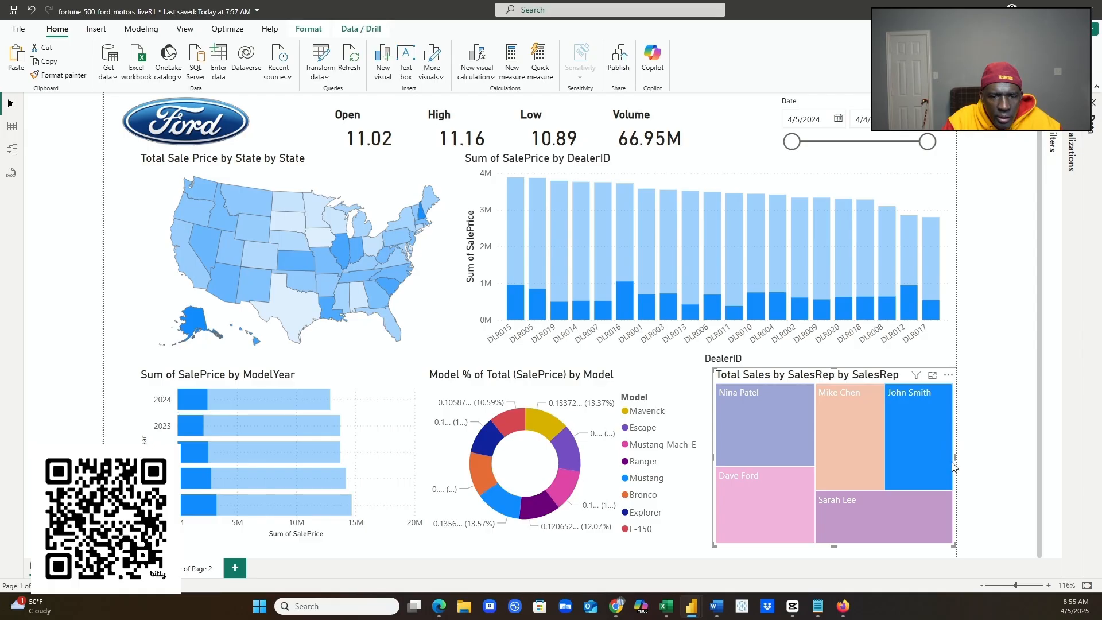
left_click_drag(954, 457, 942, 459)
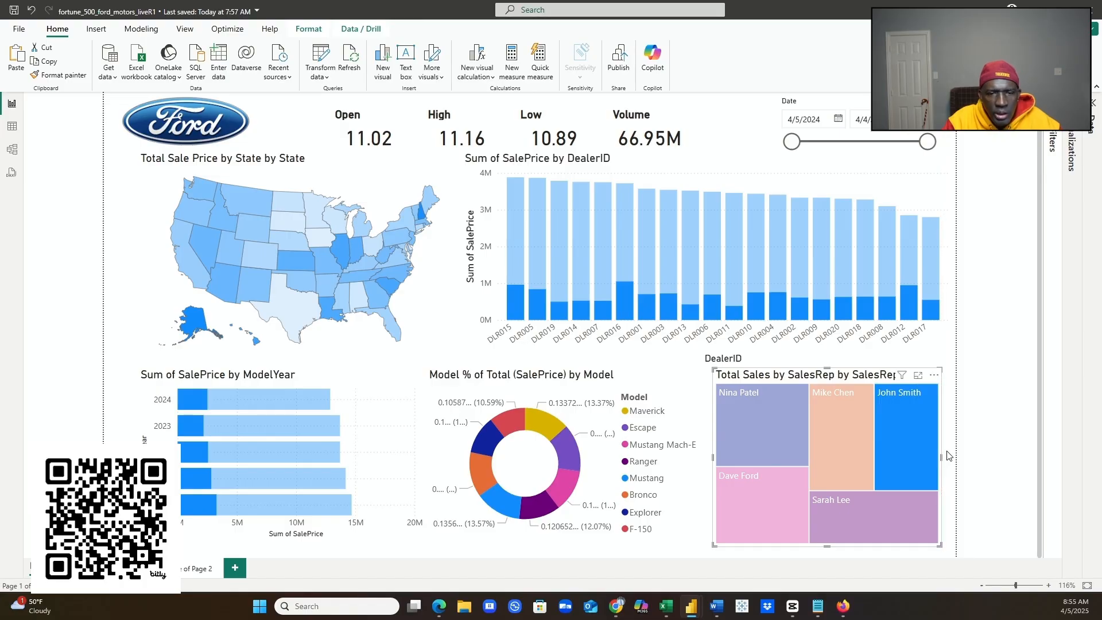
left_click(943, 296)
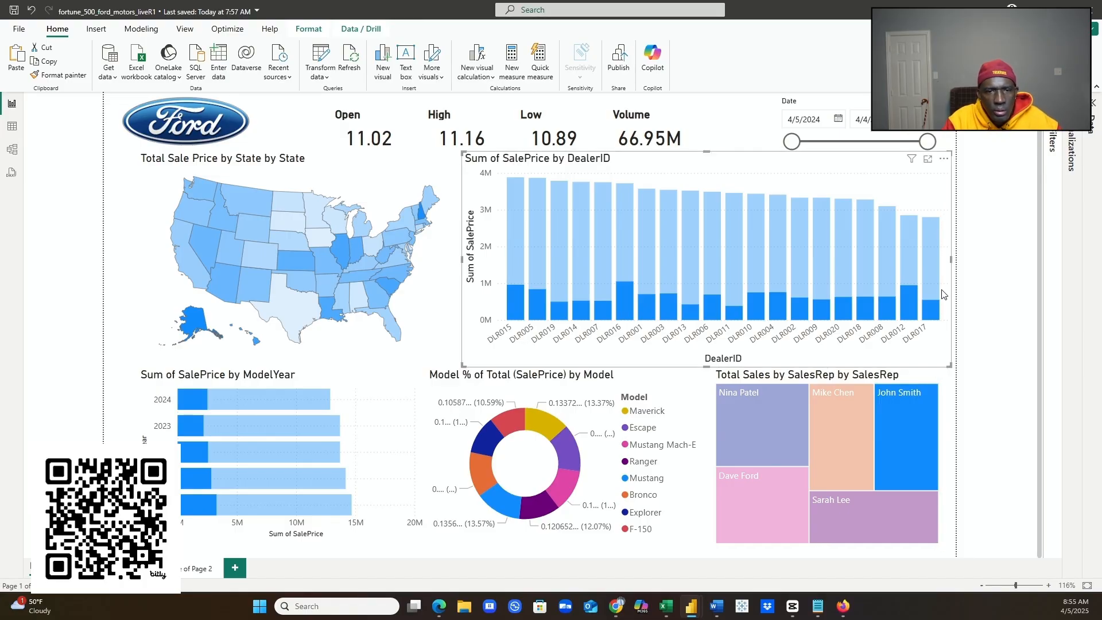
left_click_drag(950, 259, 940, 266)
- Align the date slicer's right edge with the DealerID column chart below it, and deselect the slicer
left_click(937, 121)
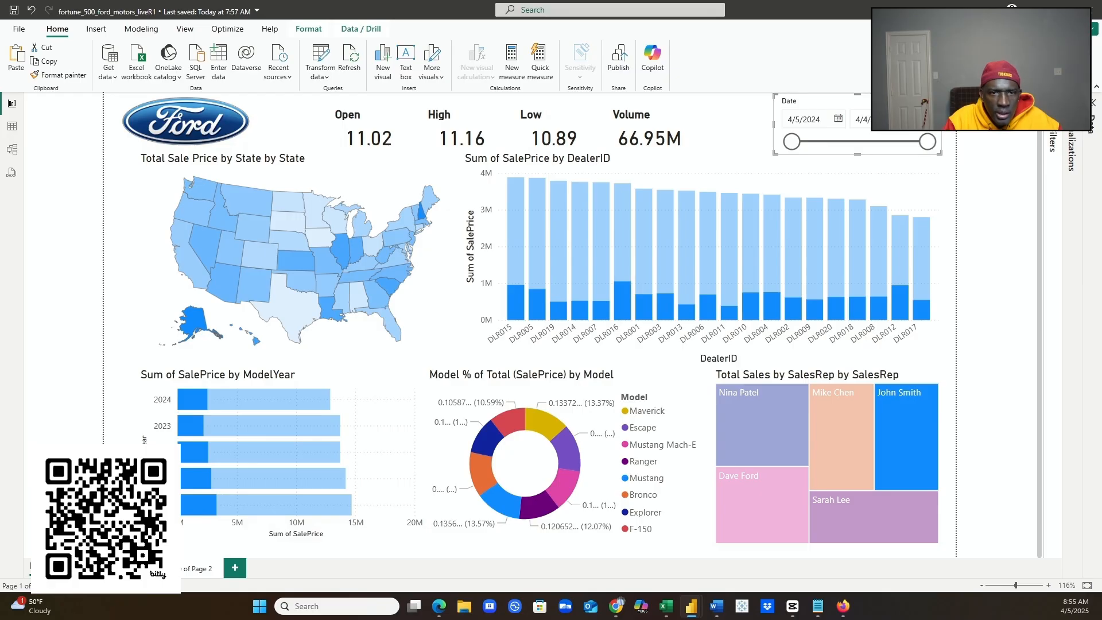
left_click_drag(941, 124, 946, 133)
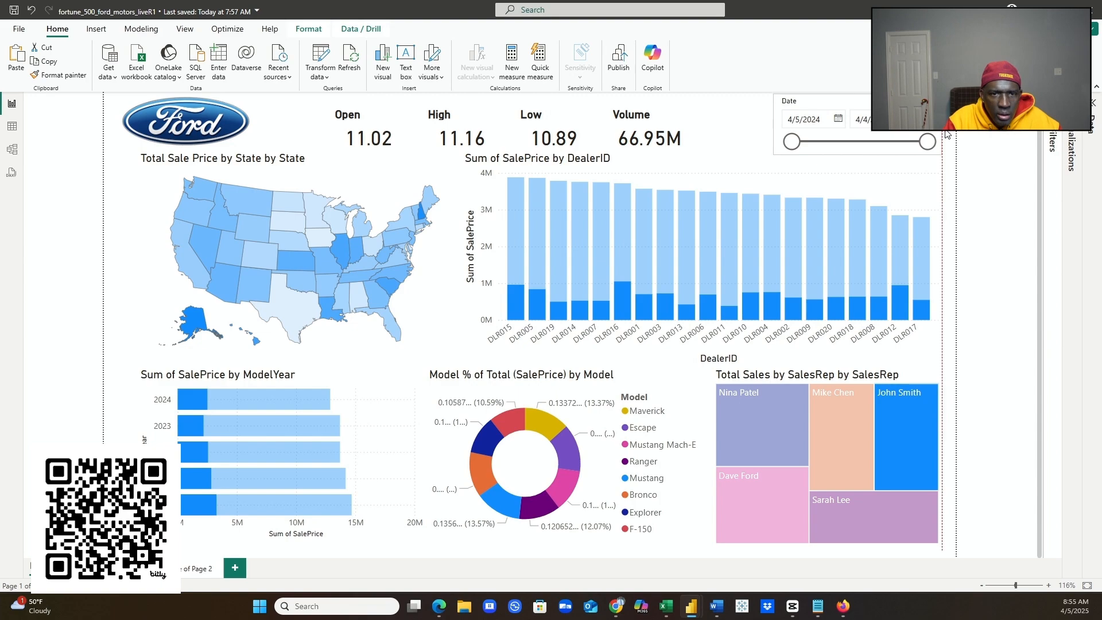
left_click(958, 224)
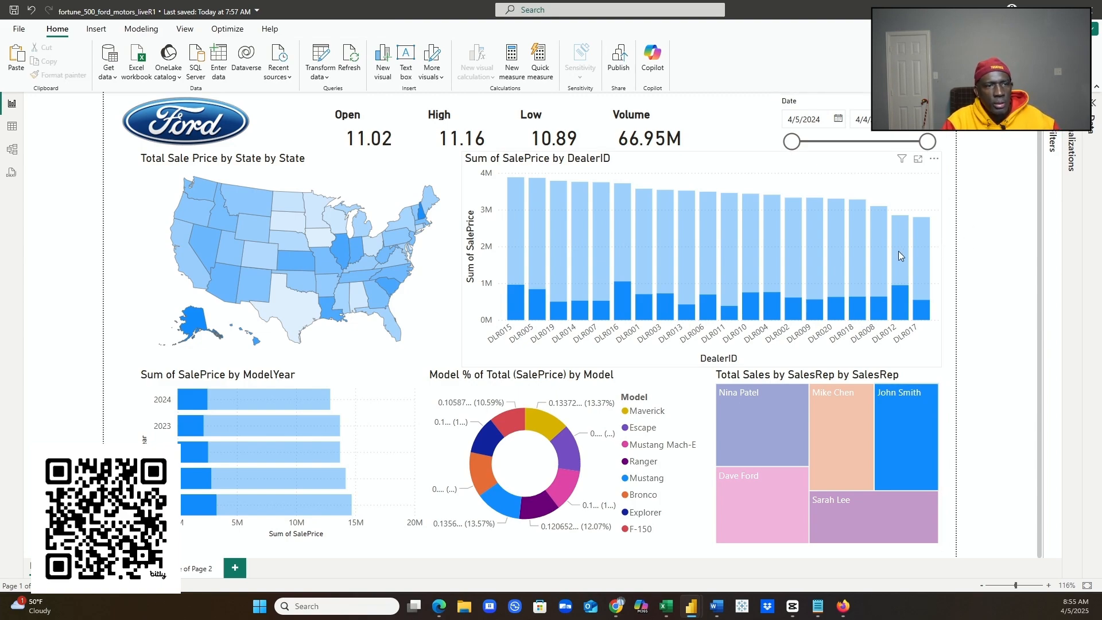
scroll(914, 251, "up", 1)
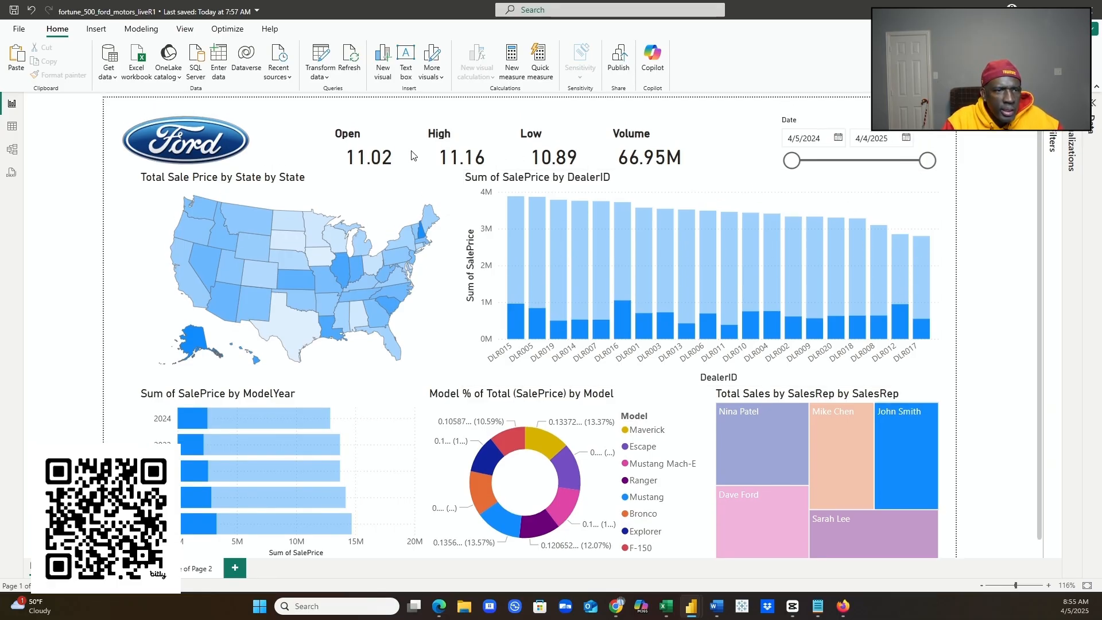
- Move the Open, High, Low and Volume cards together slightly up and right, clear of the charts below, and deselect them
left_click(362, 143)
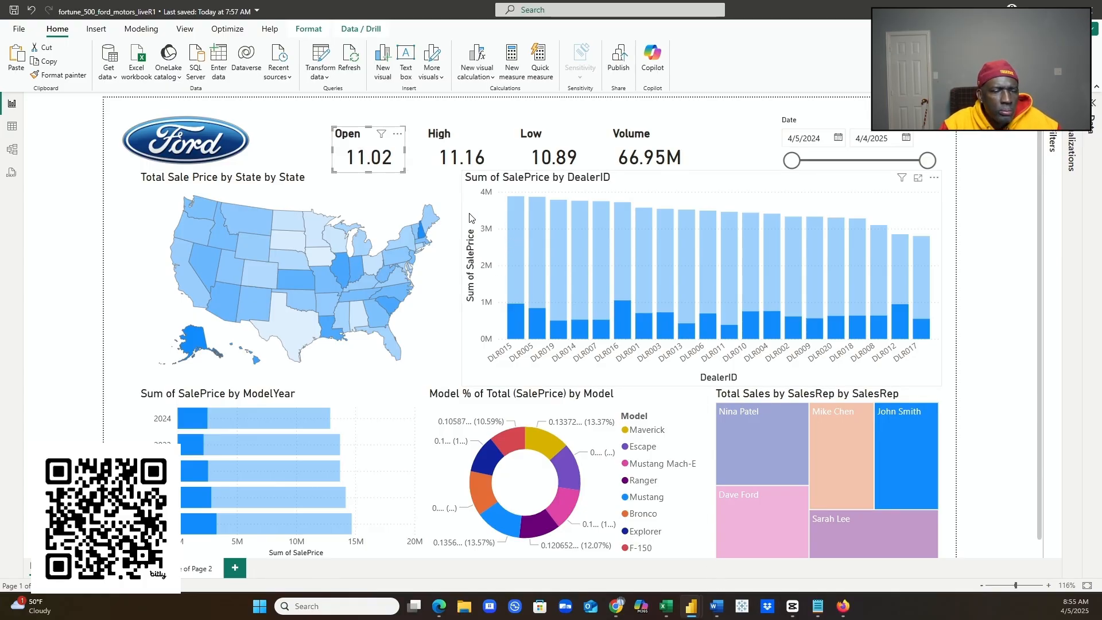
left_click(453, 144, "ctrl")
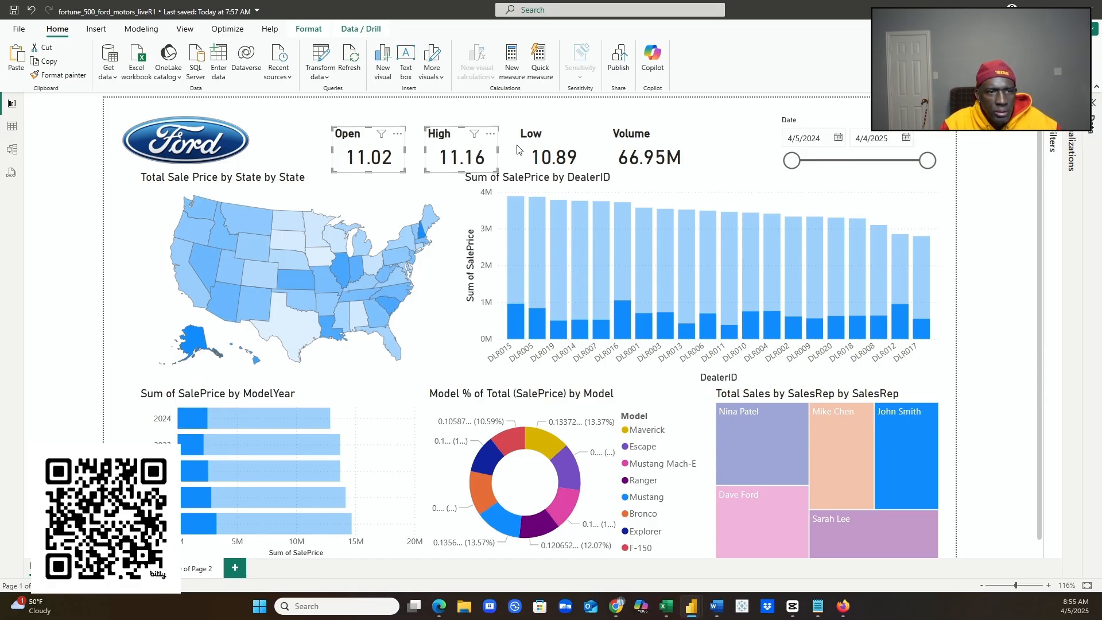
left_click(544, 144, "ctrl")
left_click(632, 144, "ctrl")
left_click_drag(632, 141, 638, 128)
left_click(639, 127)
left_click(742, 158)
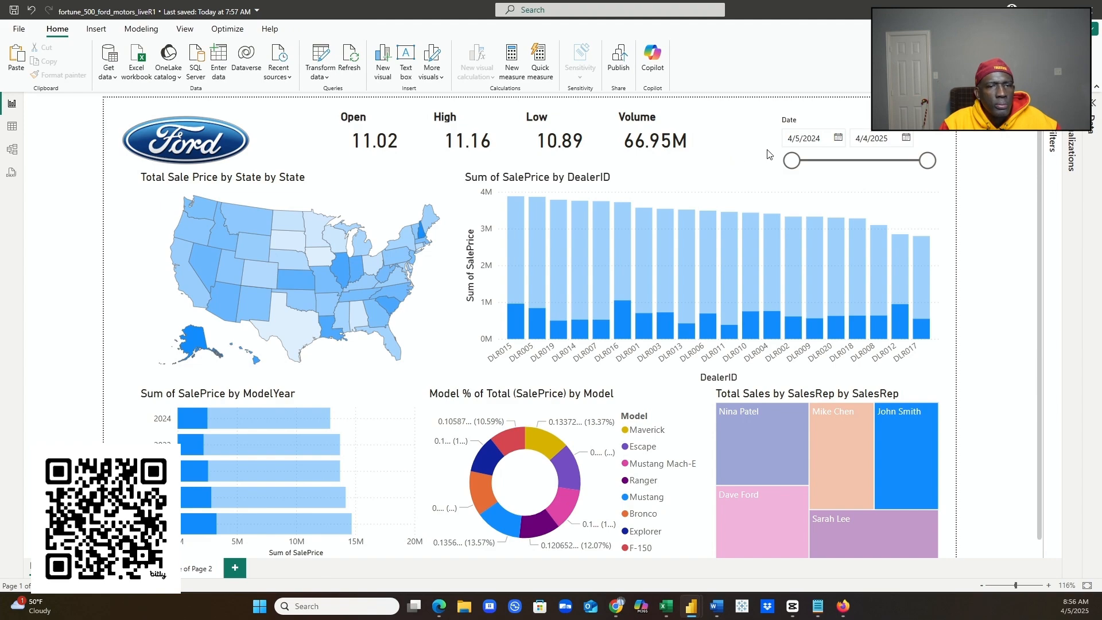
- Raise the date slicer's upper and lower edges slightly so it sits clear of the DealerID column chart
left_click(841, 122)
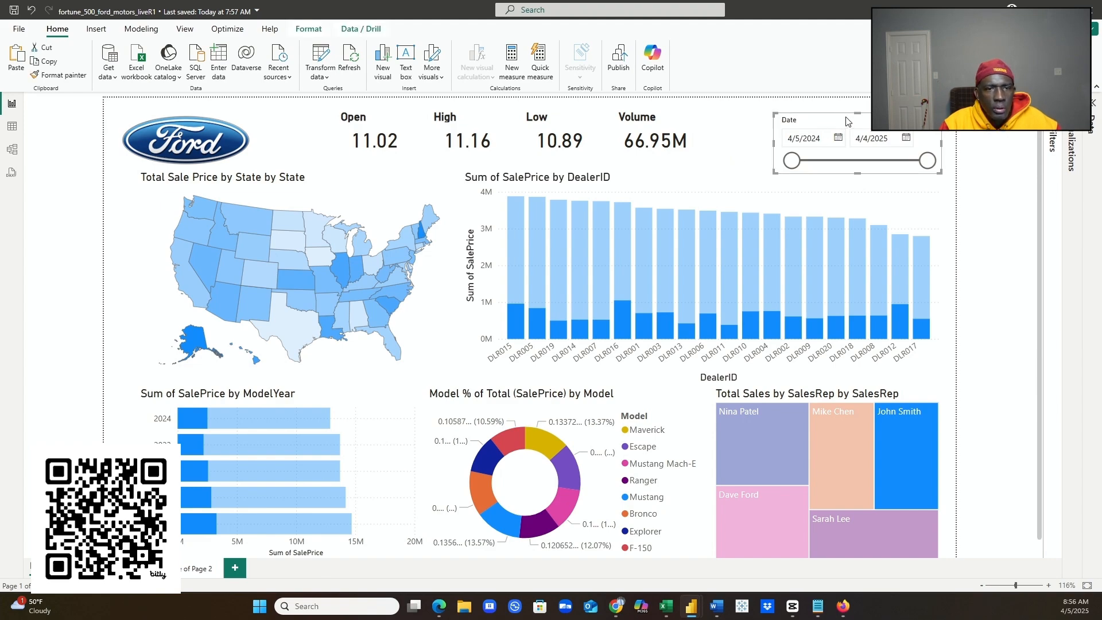
left_click_drag(860, 115, 858, 107)
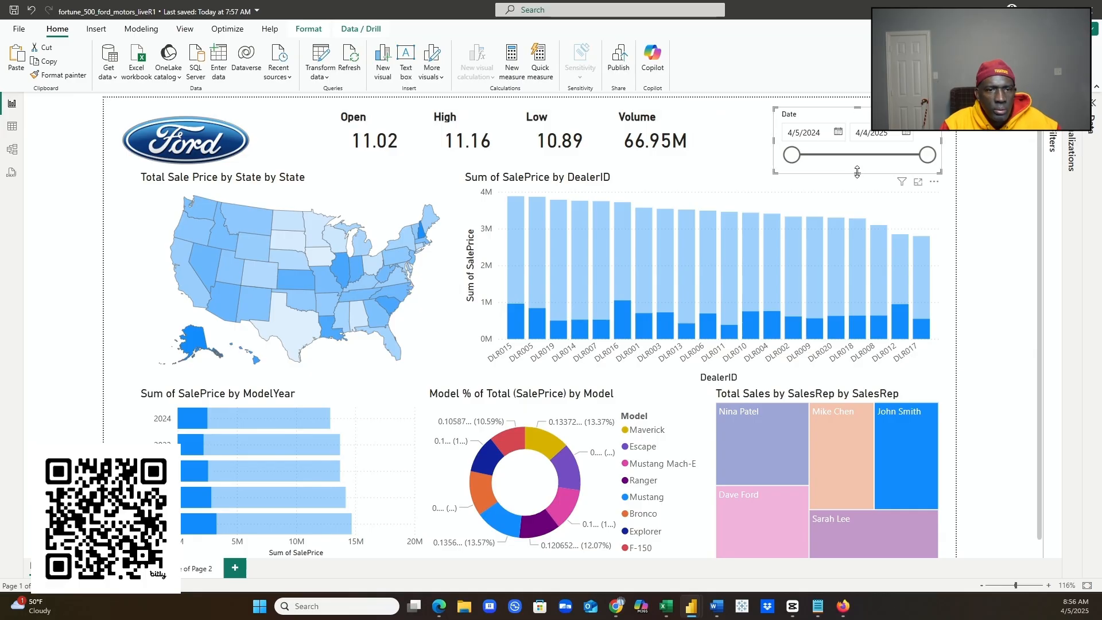
left_click_drag(859, 174, 863, 170)
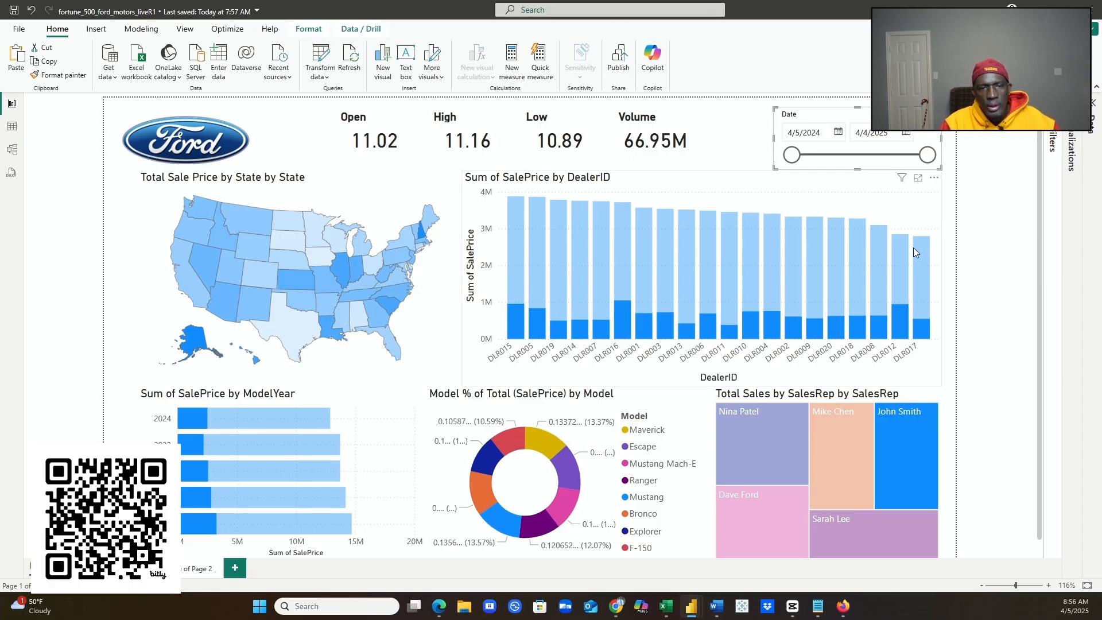
mouse_move(918, 251)
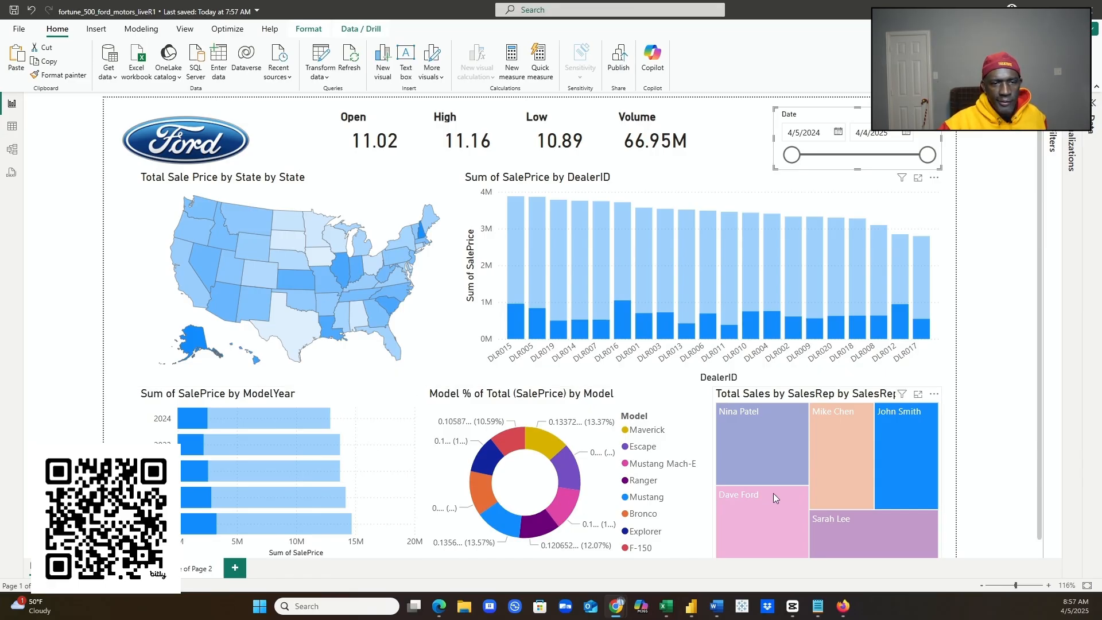
mouse_move(818, 471)
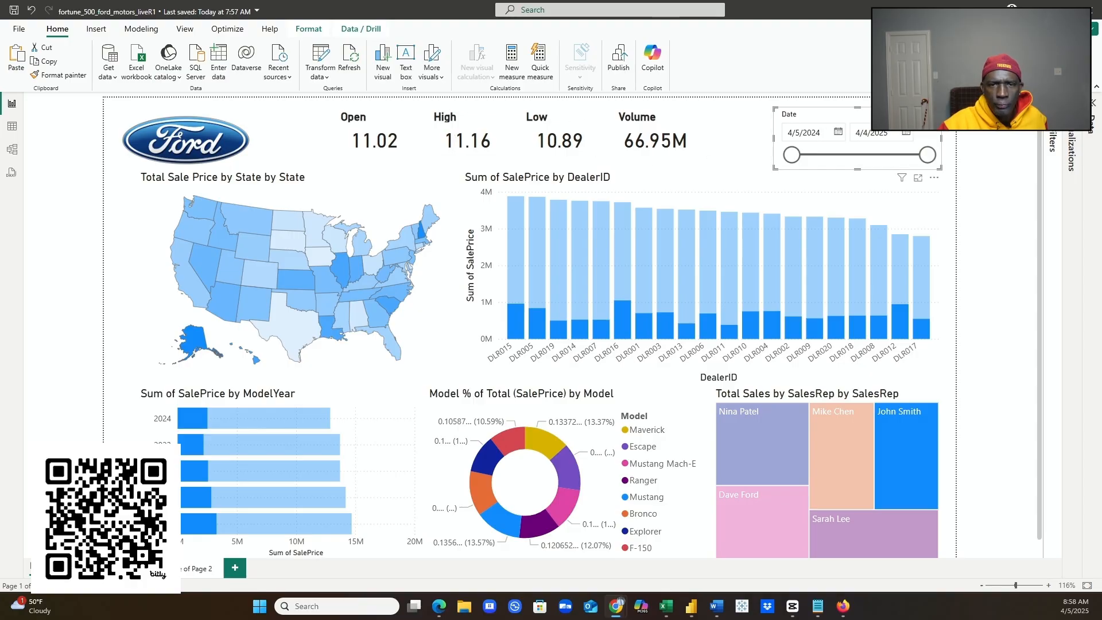
- Change the state map's title to "Sales by State"
left_click(1072, 105)
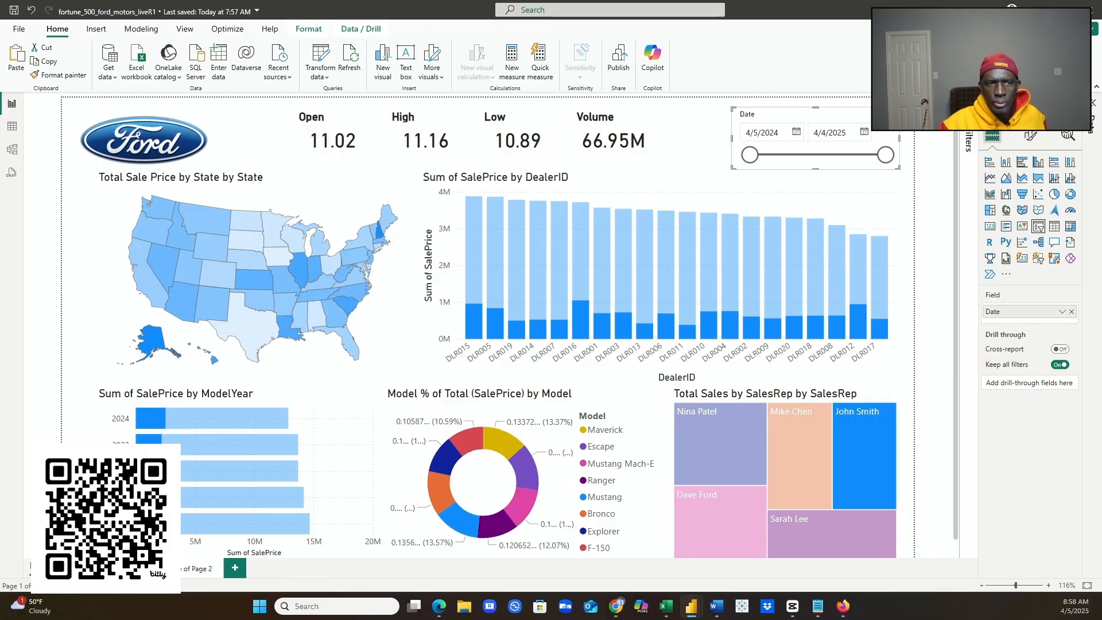
left_click(265, 193)
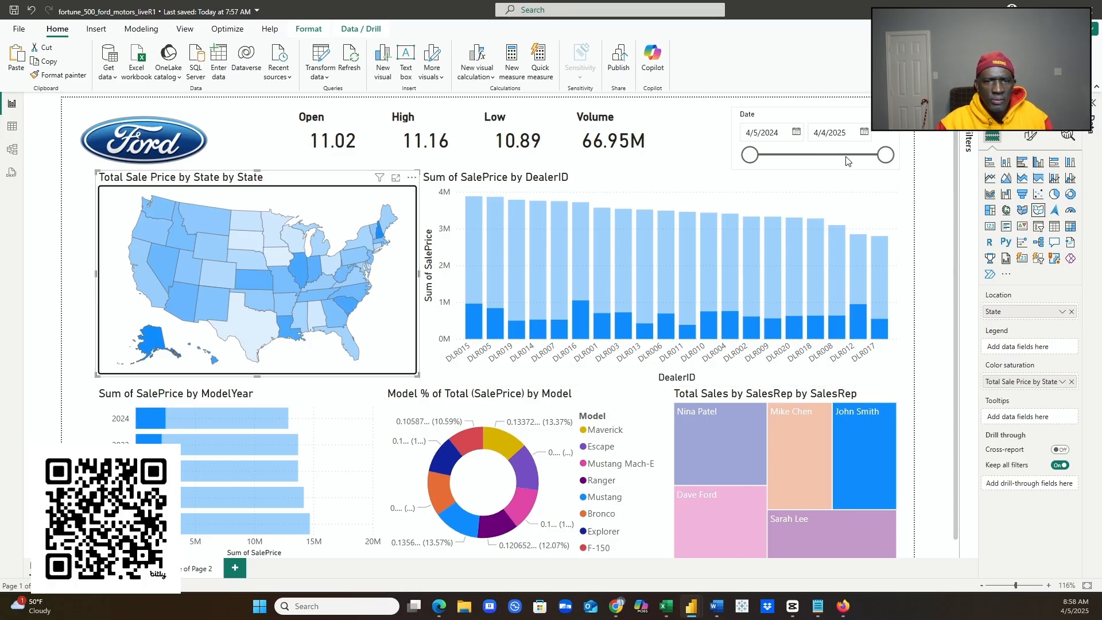
left_click(1035, 142)
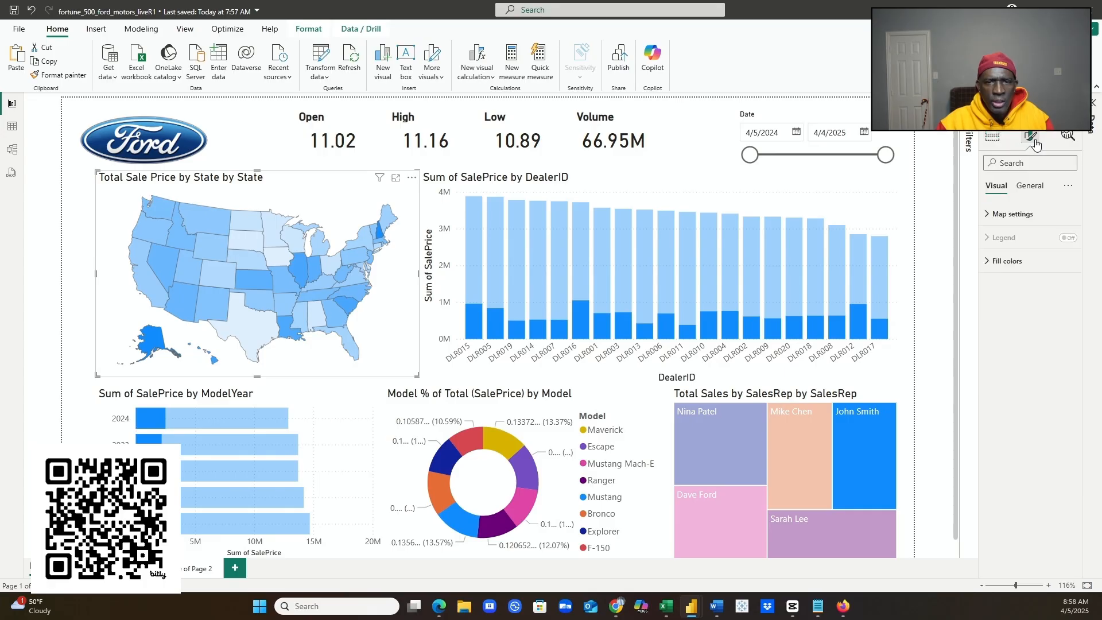
left_click(1029, 186)
left_click(1000, 238)
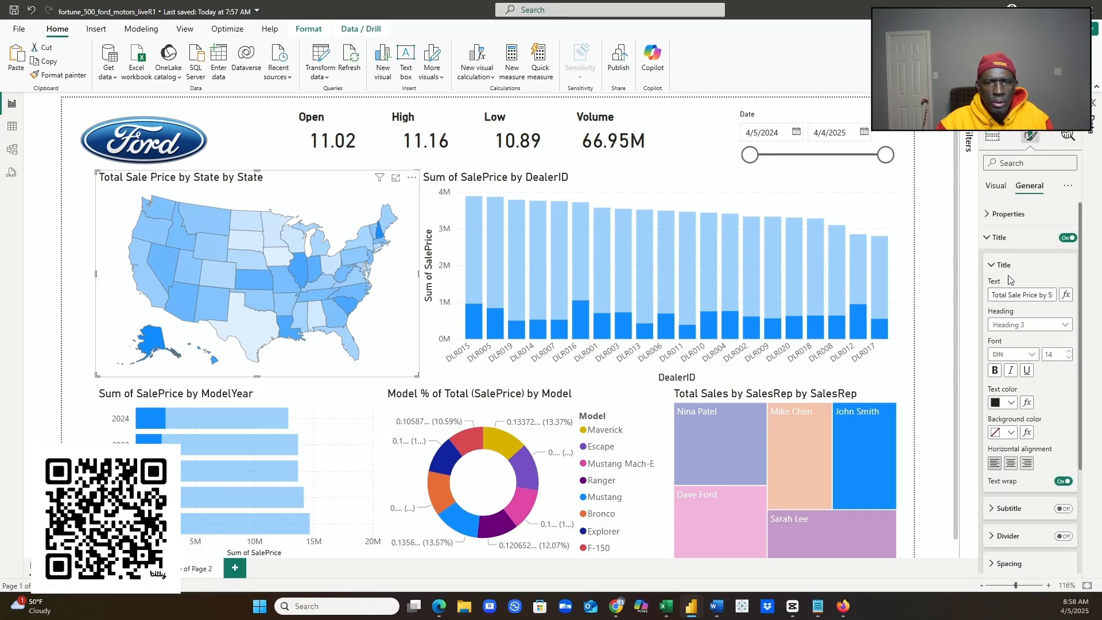
double_click(1014, 295)
key("ctrl+a")
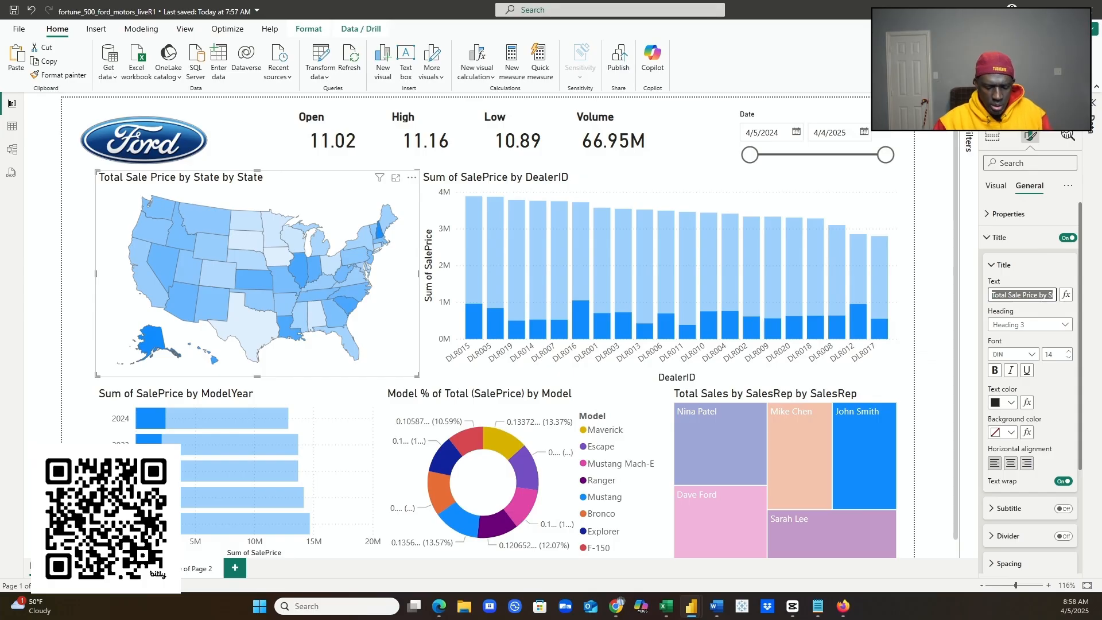
type("Sales by ")
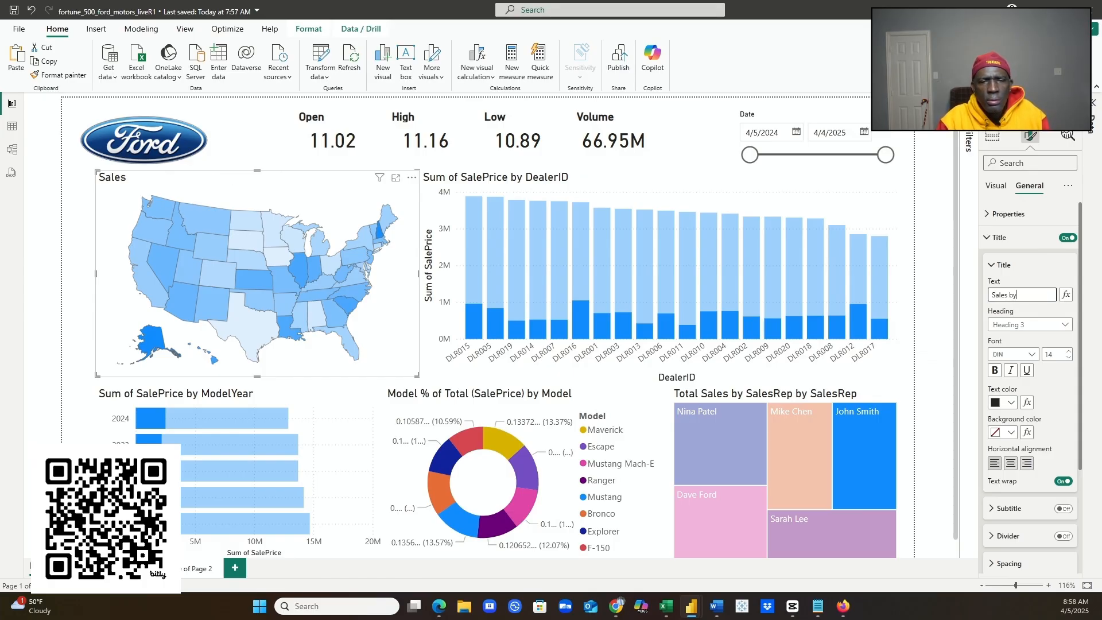
type("State")
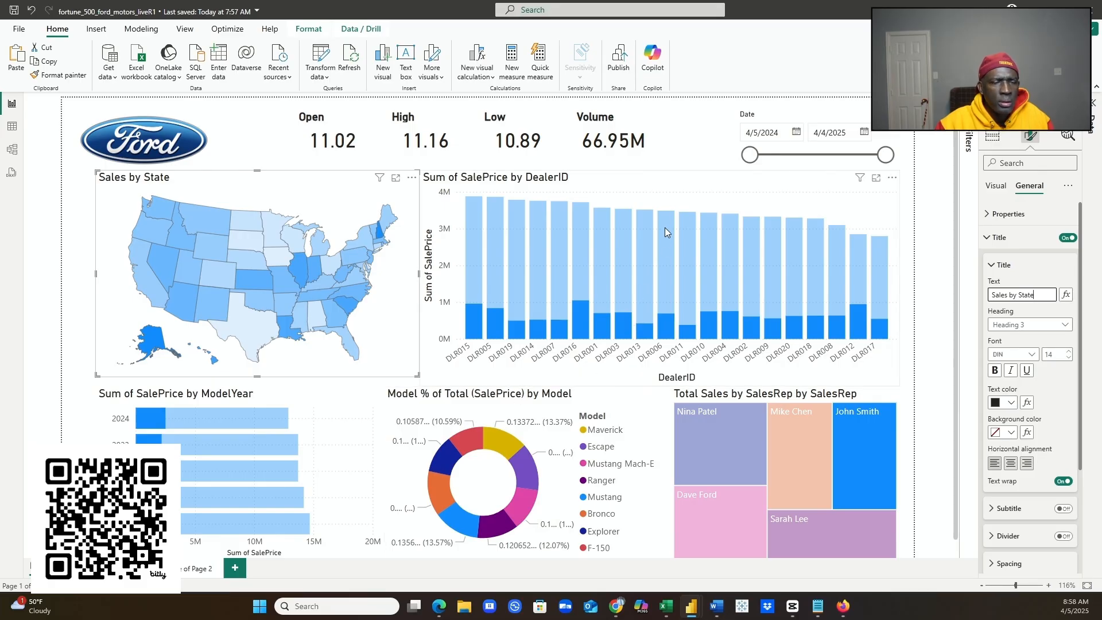
- Change the DealerID column chart's title to "Sales by Dealer"
left_click(674, 202)
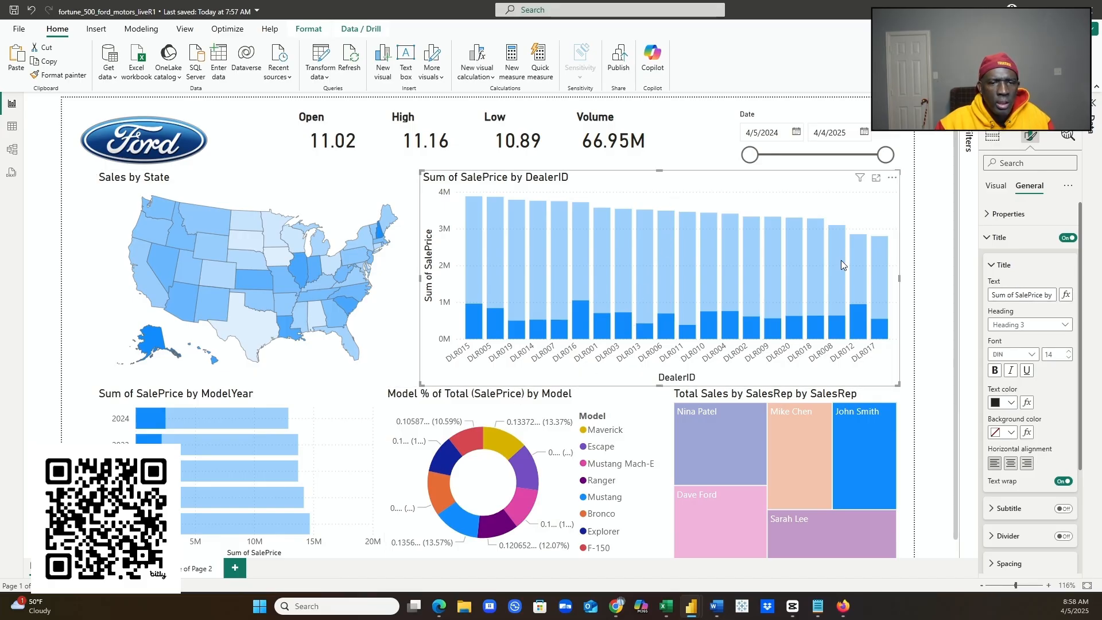
triple_click(1011, 295)
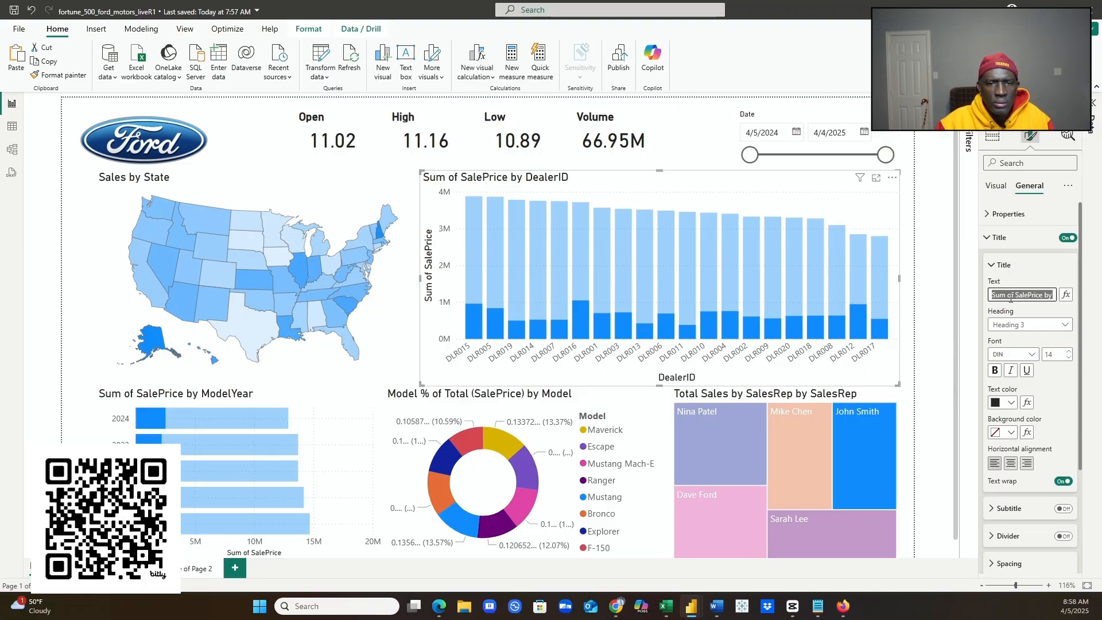
type("Sales by Dealer")
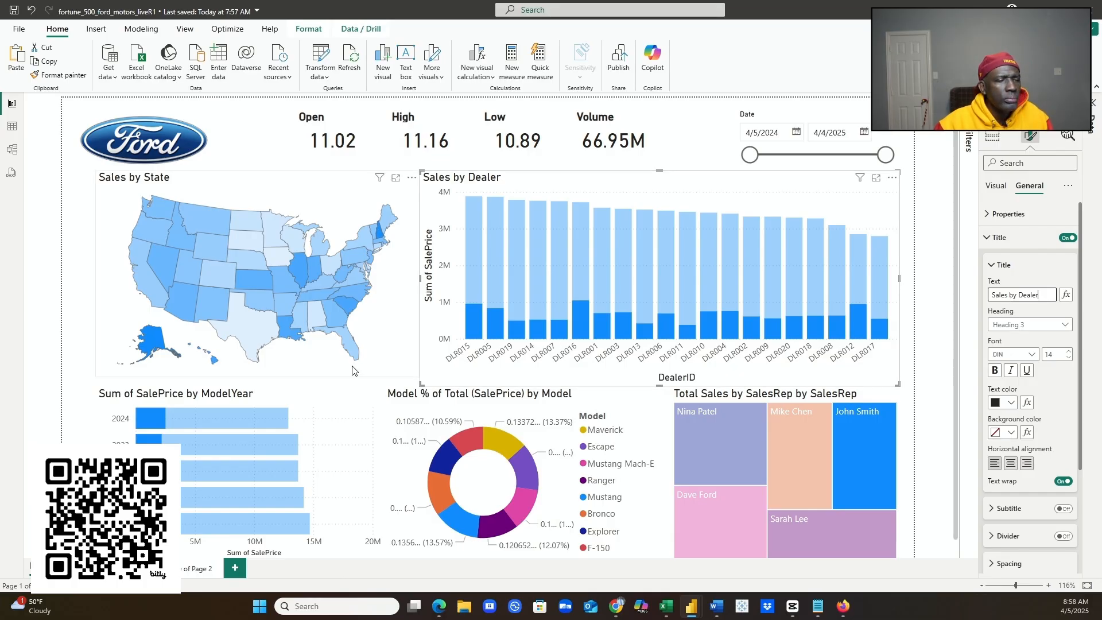
- Change the ModelYear bar chart's title to "Sales by Model Year"
left_click(199, 397)
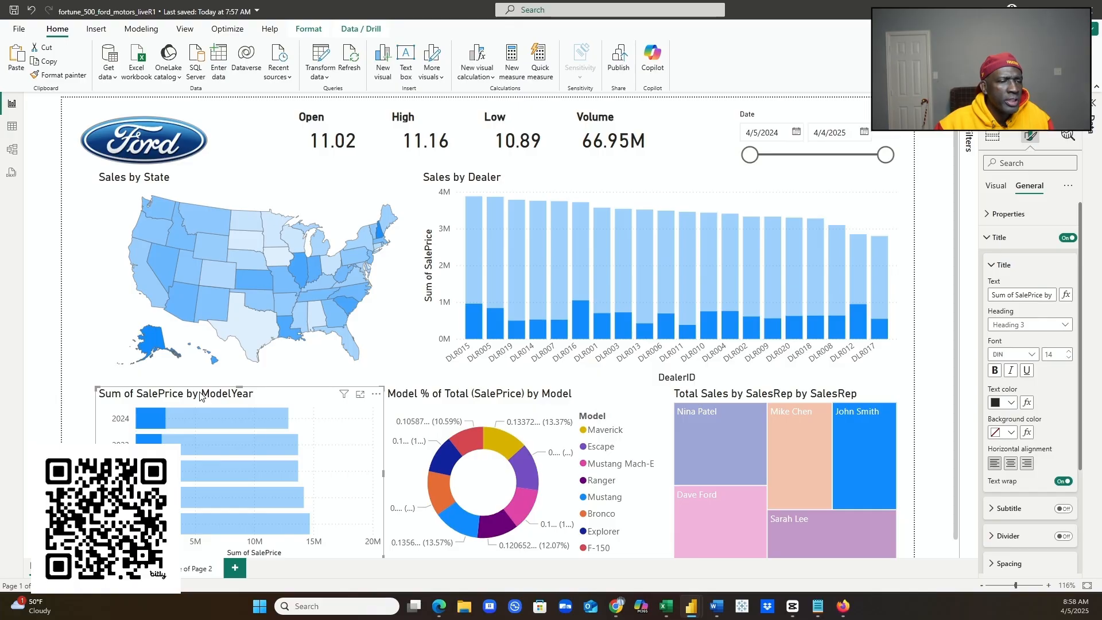
mouse_move(270, 436)
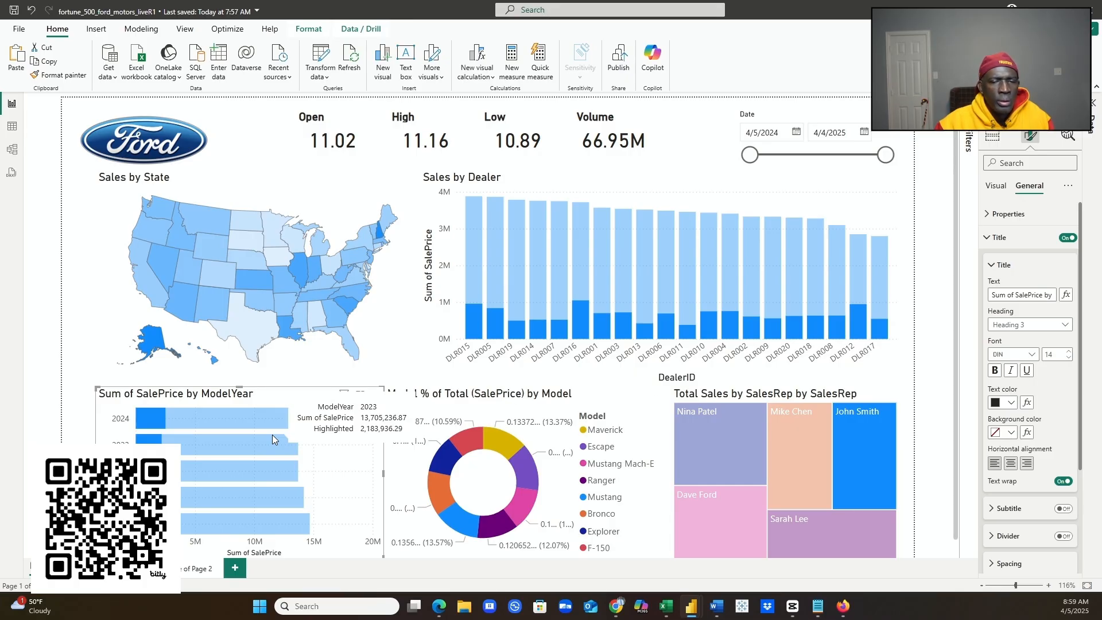
triple_click(1001, 298)
type("Sales by Model Year")
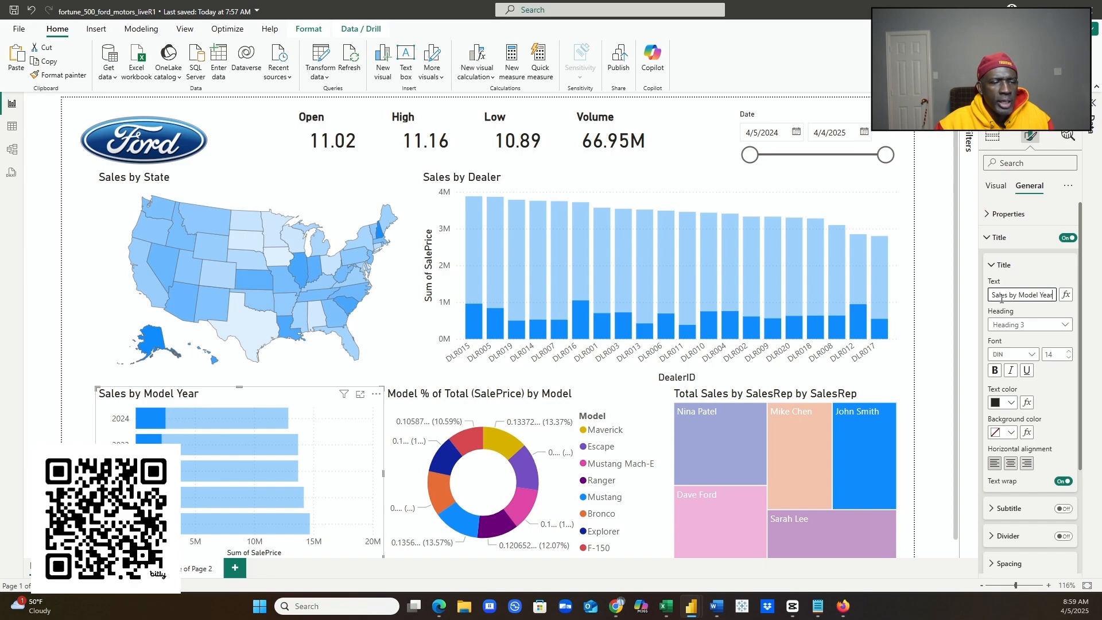
- Change the donut chart's title to "Sales by Model"
left_click(519, 400)
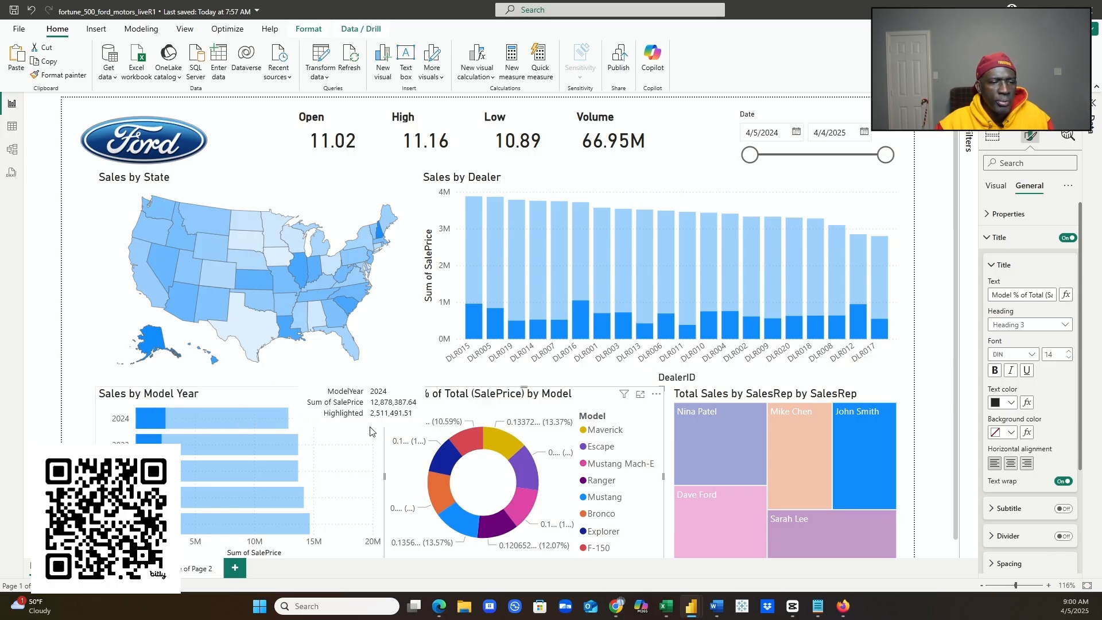
triple_click(1006, 296)
type("Sales by Model")
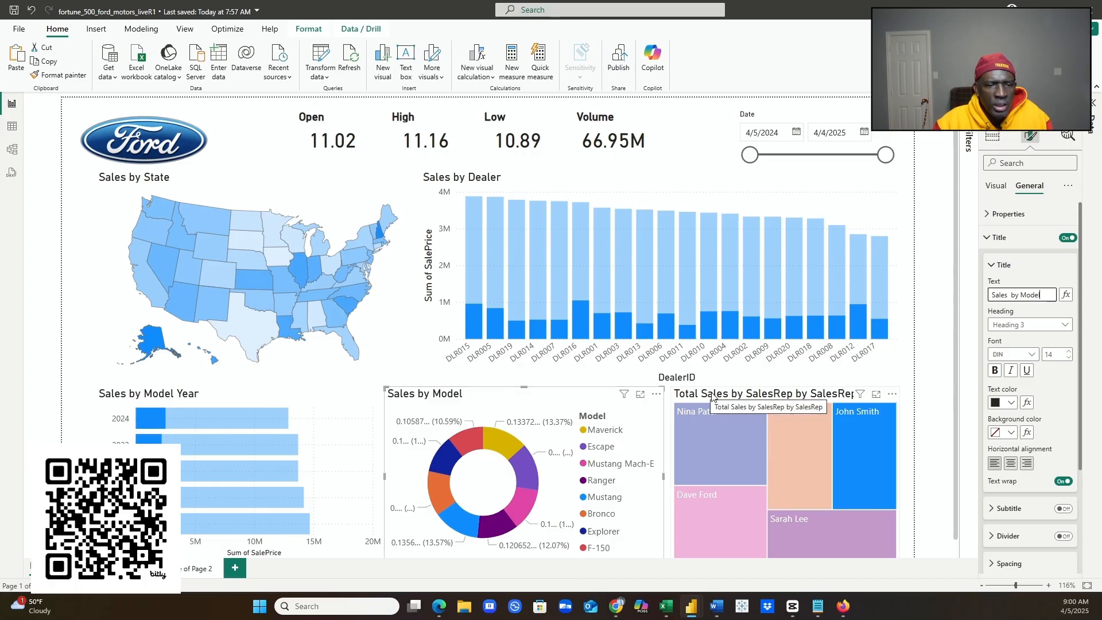
- Change the SalesRep treemap's title to "Sales by Sales Rep"
left_click(749, 394)
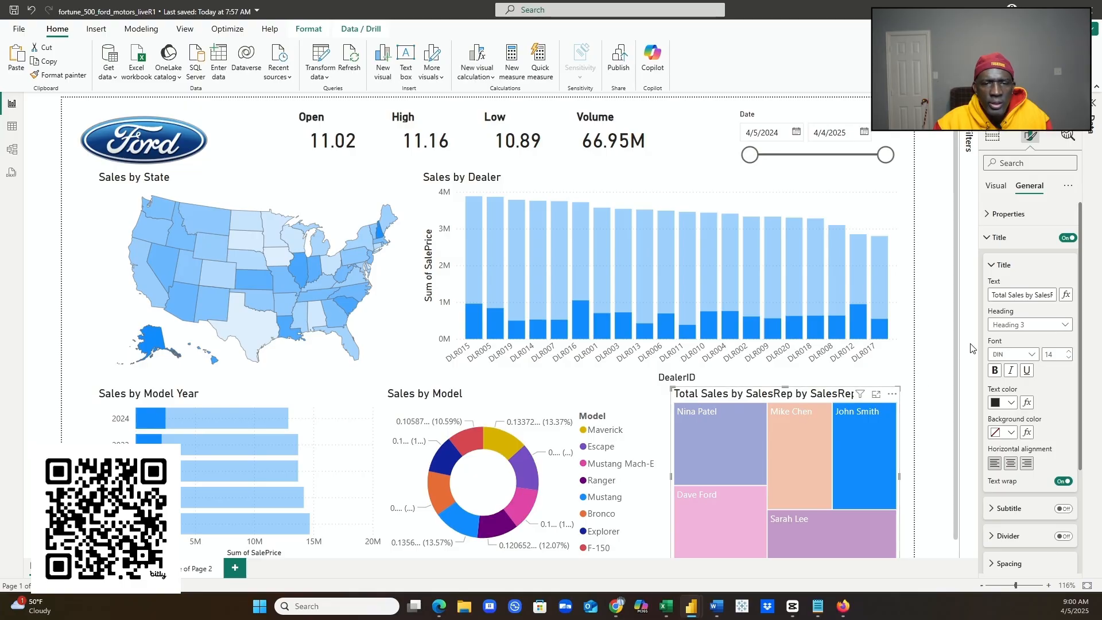
double_click(1022, 294)
left_click(1022, 295)
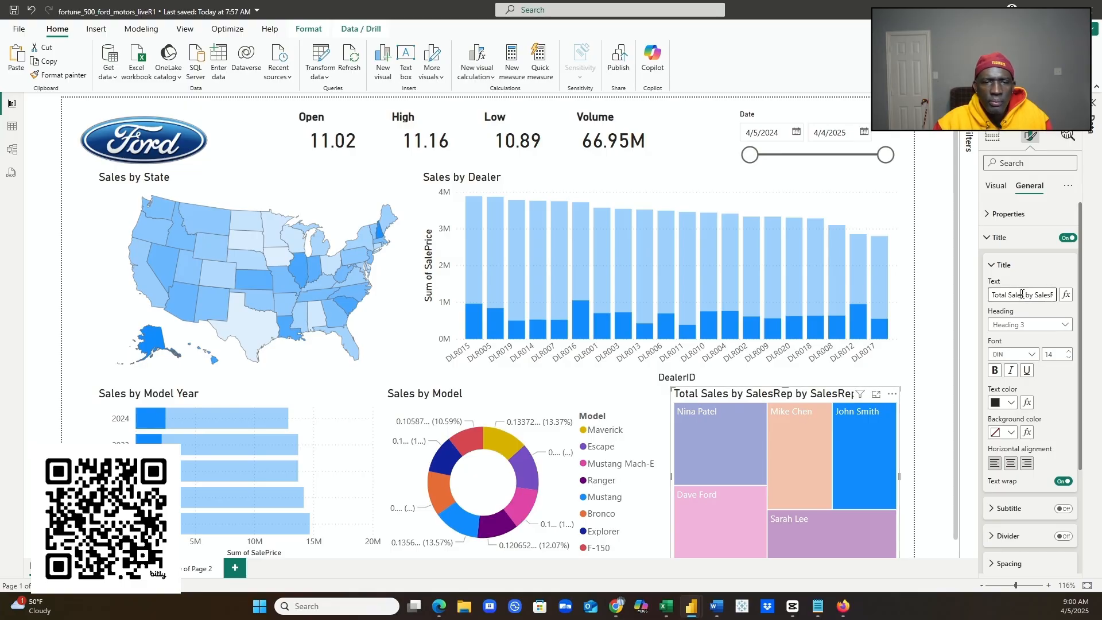
triple_click(1022, 295)
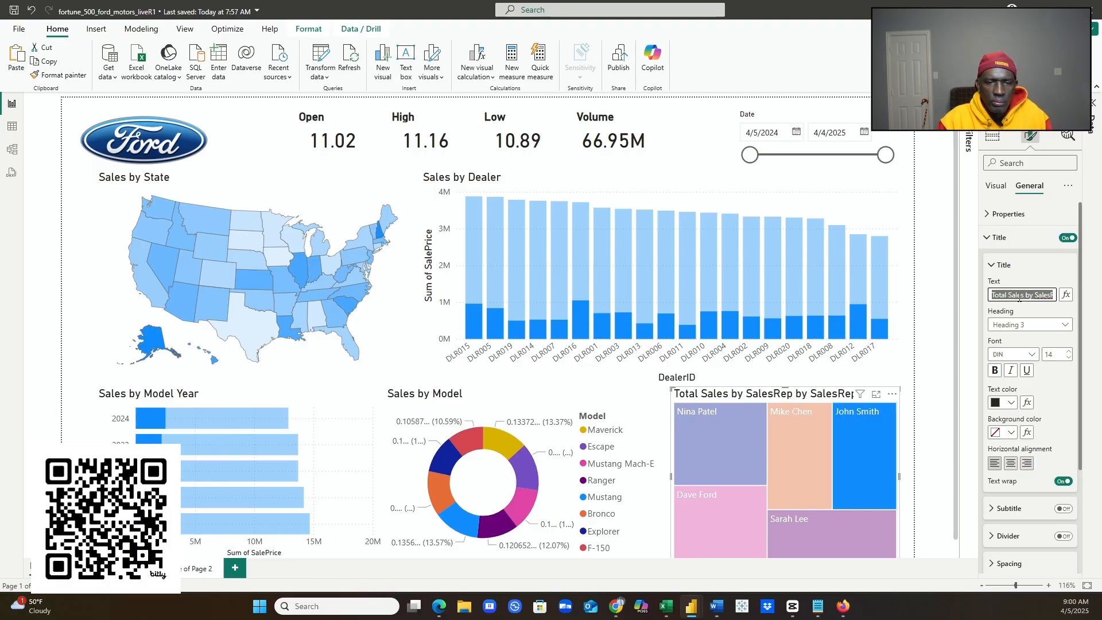
type("Sales by")
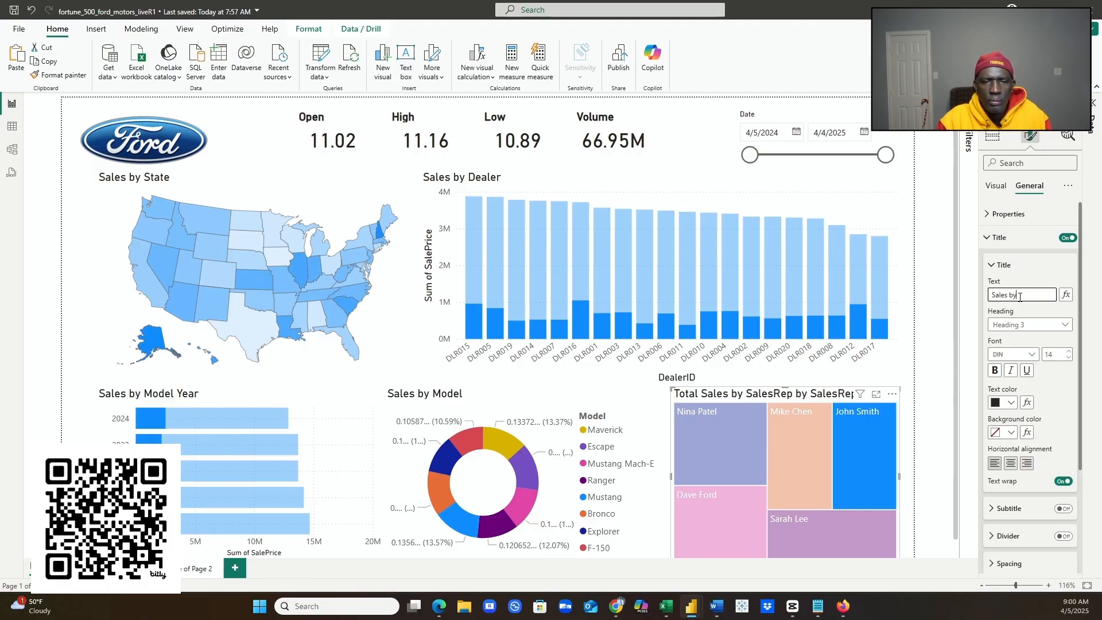
type(" Sales Rep")
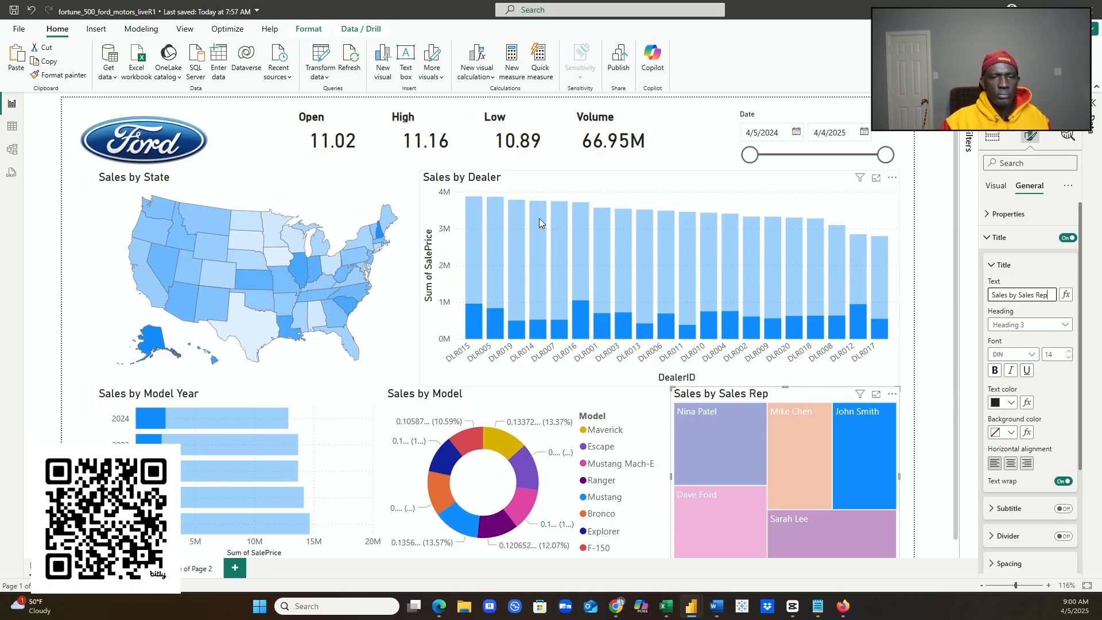
- Deselect the treemap and clear the cross-highlighting from the page's charts
left_click(904, 353)
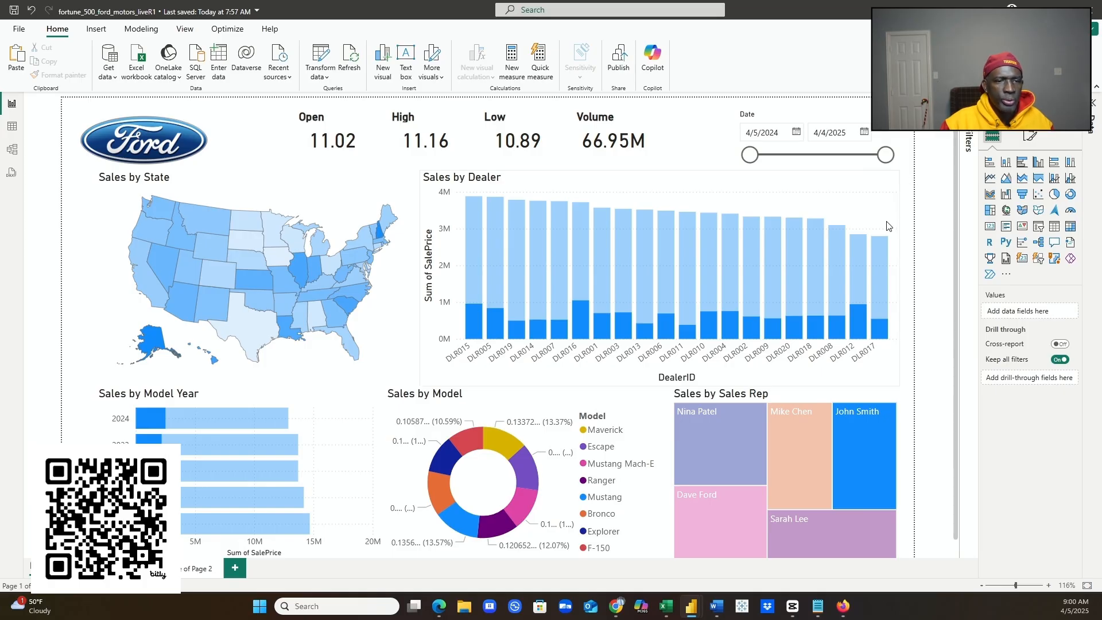
left_click(857, 310)
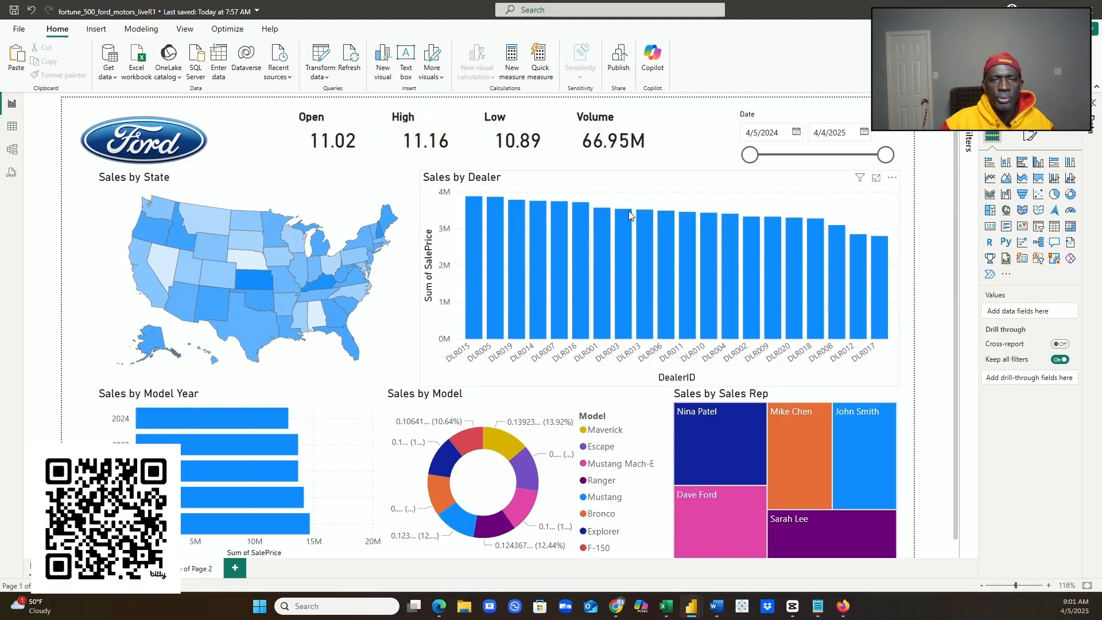
- Set the report page's wallpaper color to hex #003478
left_click(1029, 141)
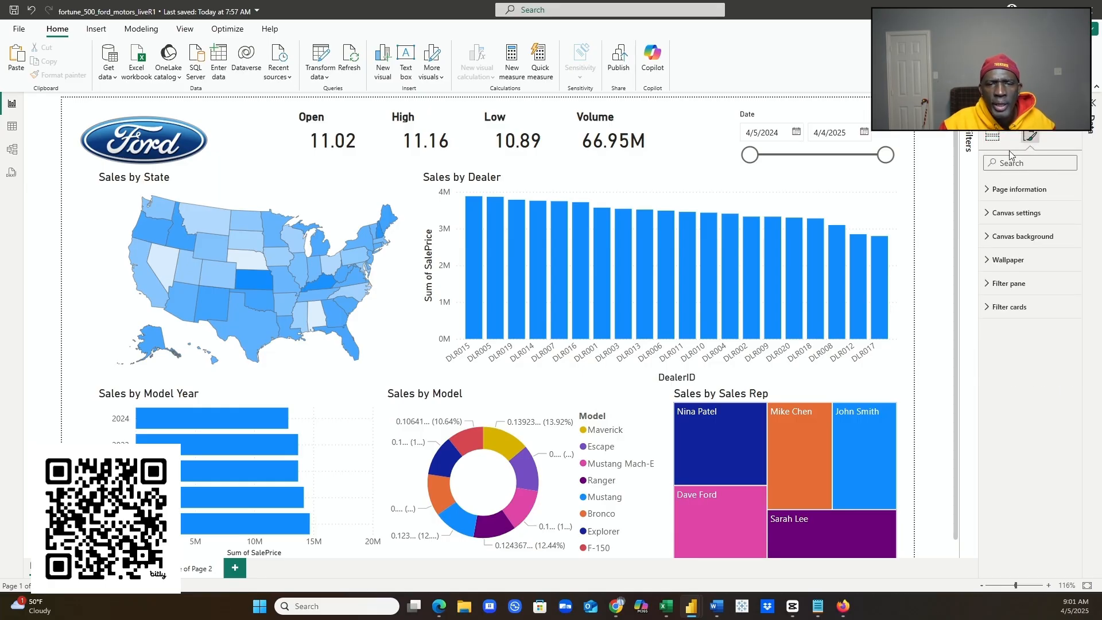
left_click(987, 190)
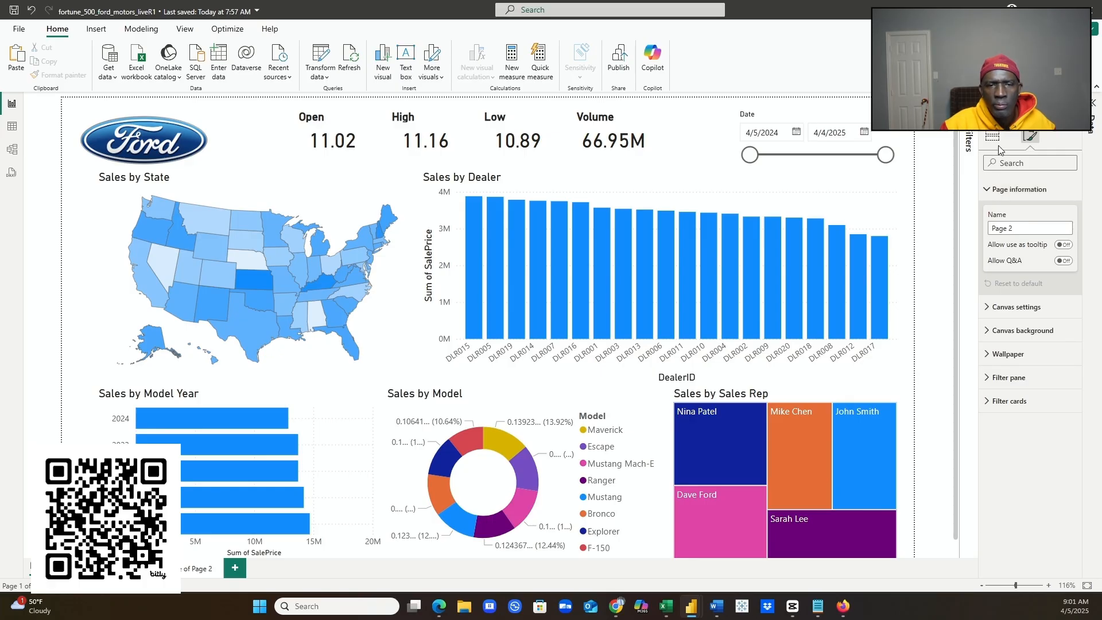
left_click(990, 360)
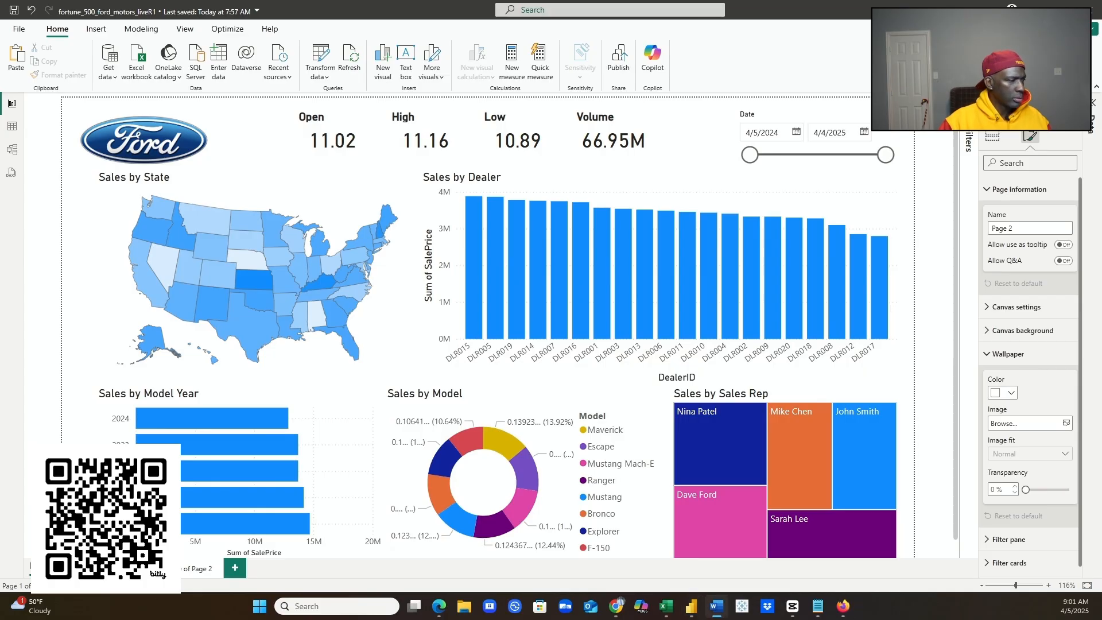
left_click(2, 4)
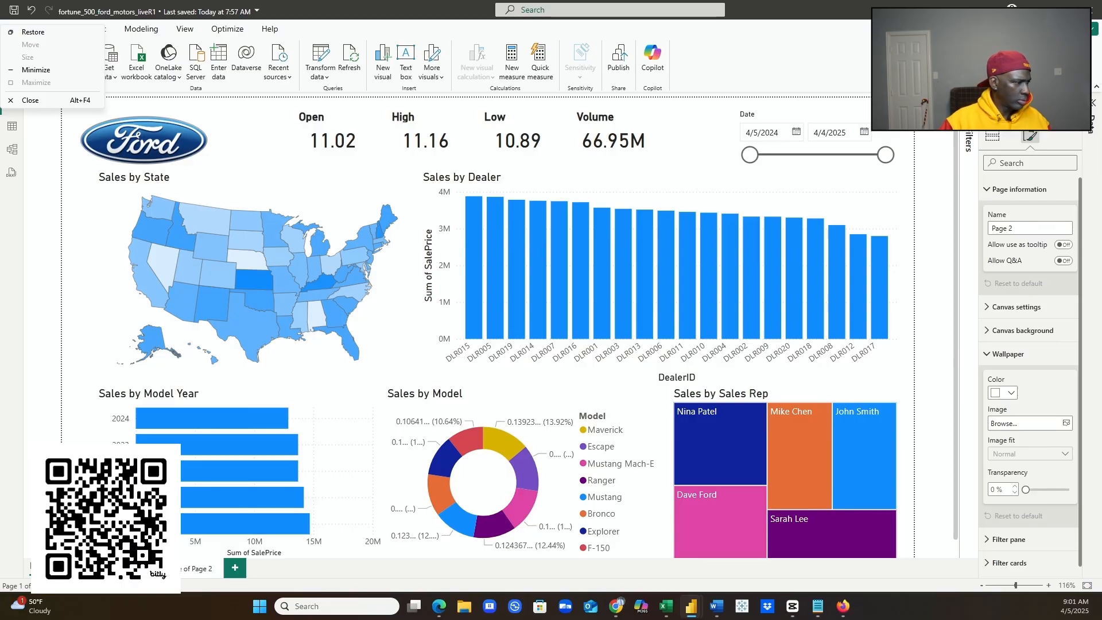
key("alt+Tab")
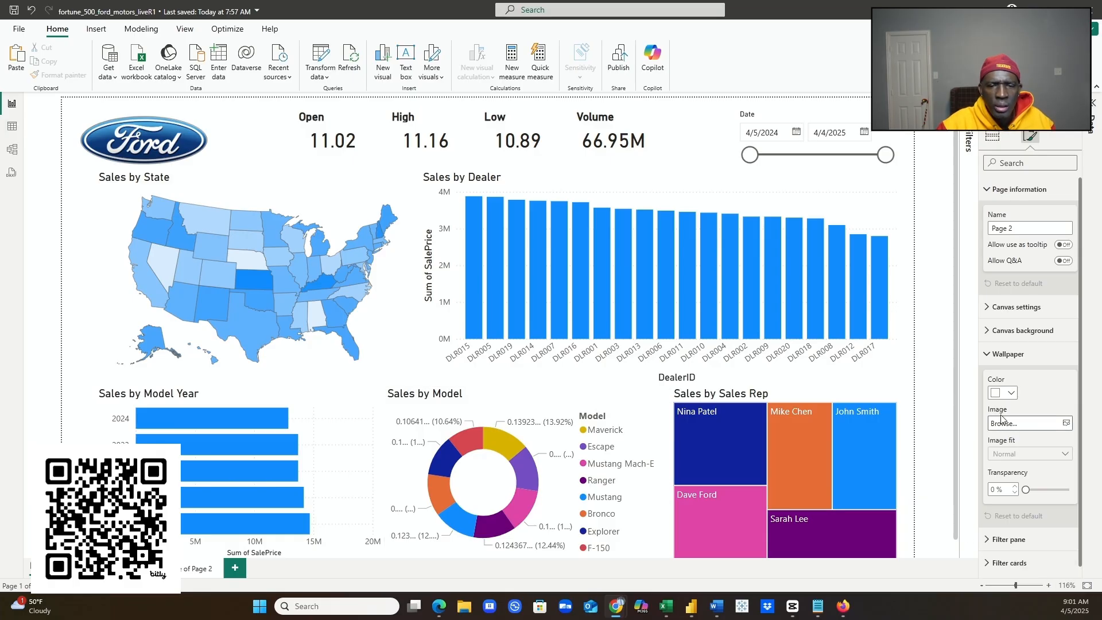
left_click(1004, 395)
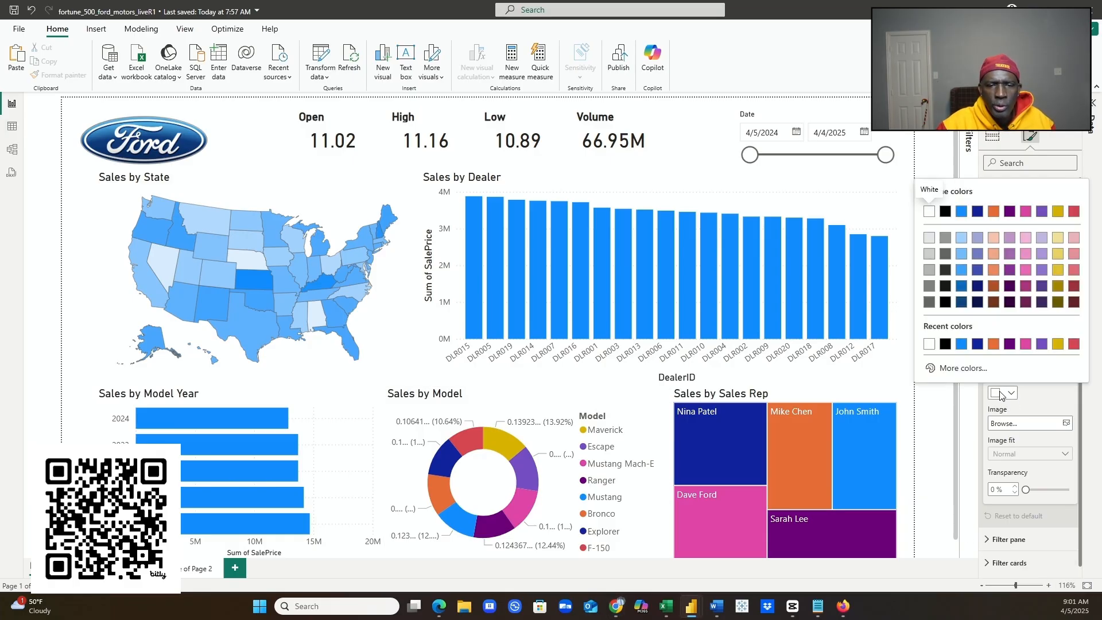
left_click(980, 370)
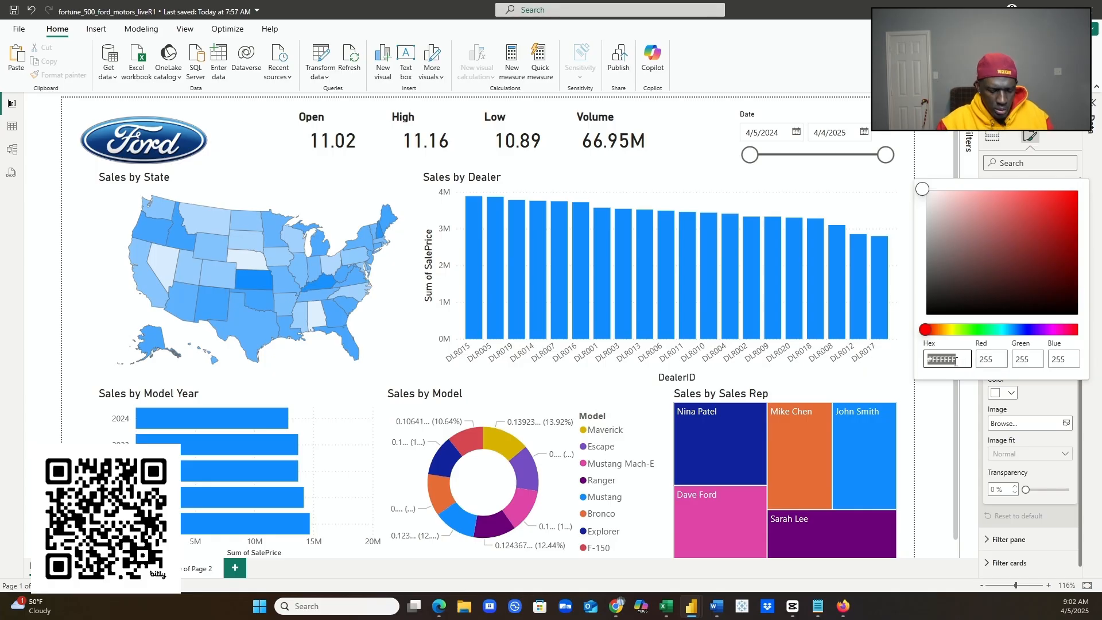
type("#003478")
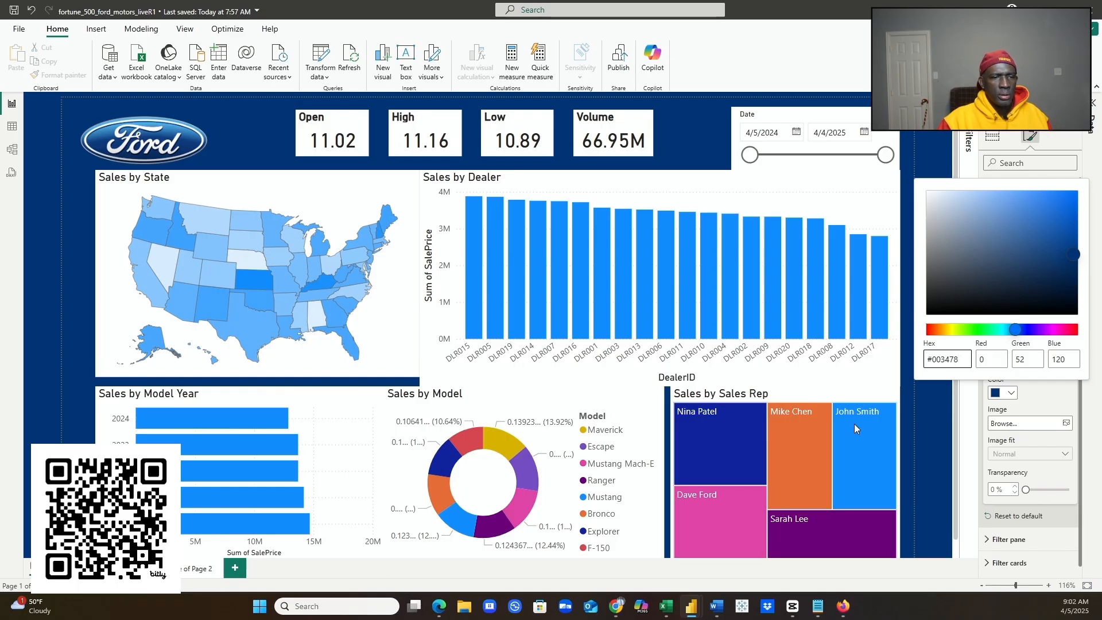
left_click(929, 493)
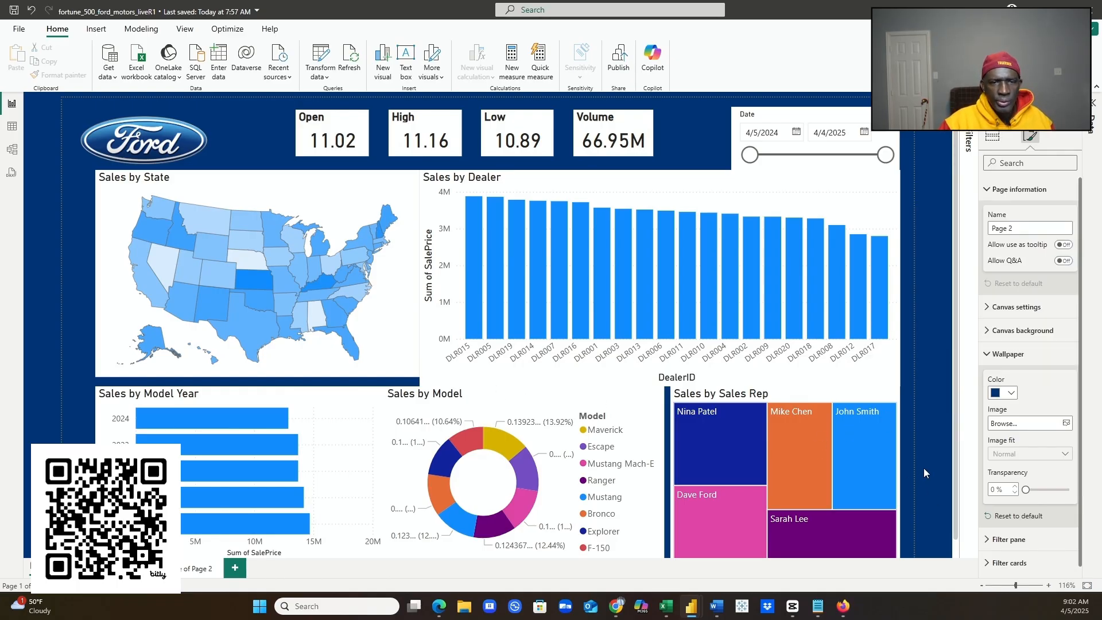
- Shorten the Sales by Model donut chart from its lower edge to align with the Sales by Model Year chart
scroll(924, 467, "down", 1)
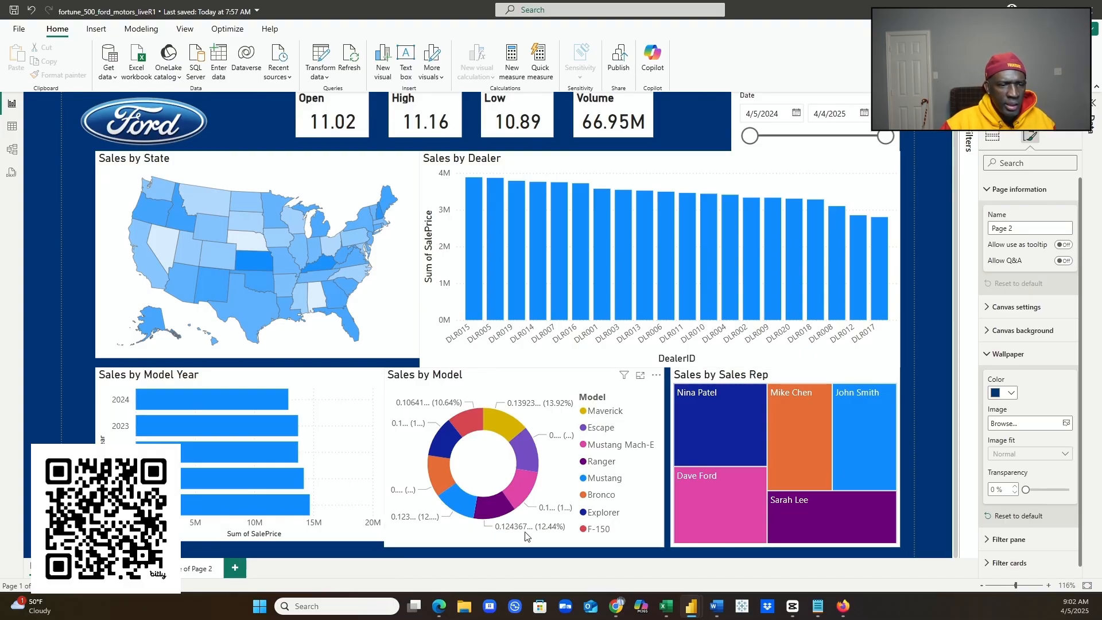
left_click(491, 542)
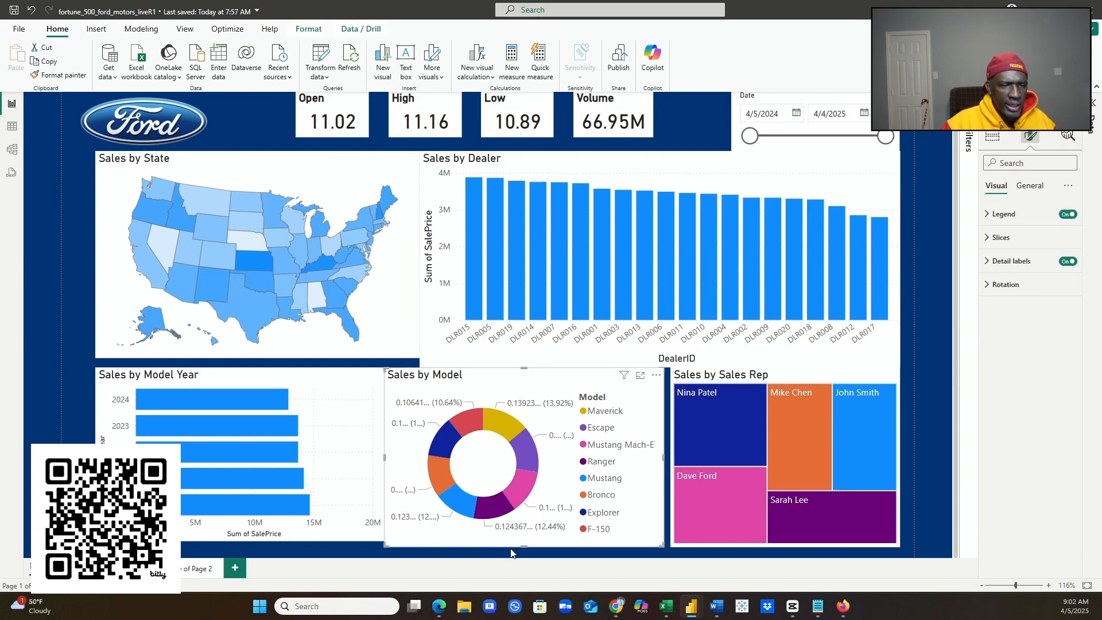
left_click_drag(519, 549, 529, 538)
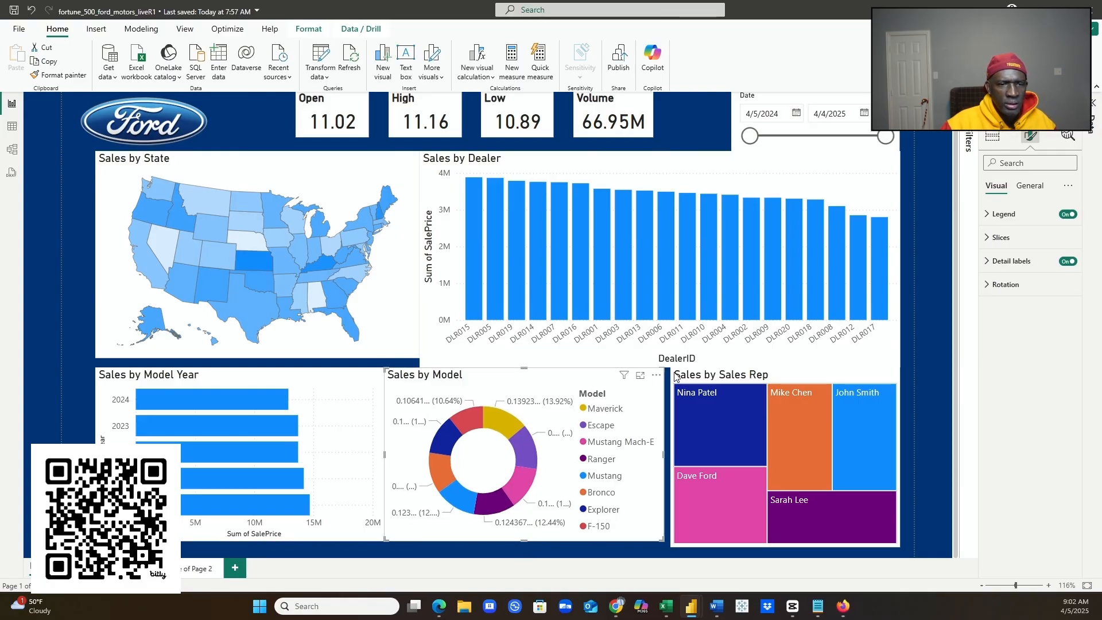
- Shorten the Sales by Dealer column chart so its lower edge aligns with the Sales by State map, and deselect it
left_click(807, 361)
left_click_drag(665, 366, 663, 355)
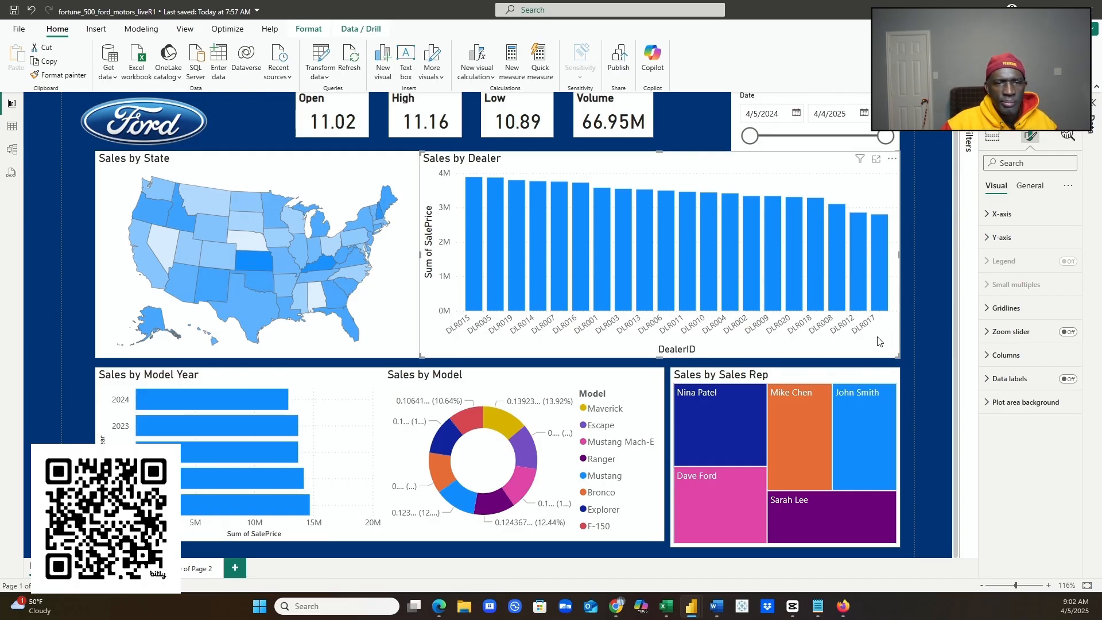
left_click(920, 250)
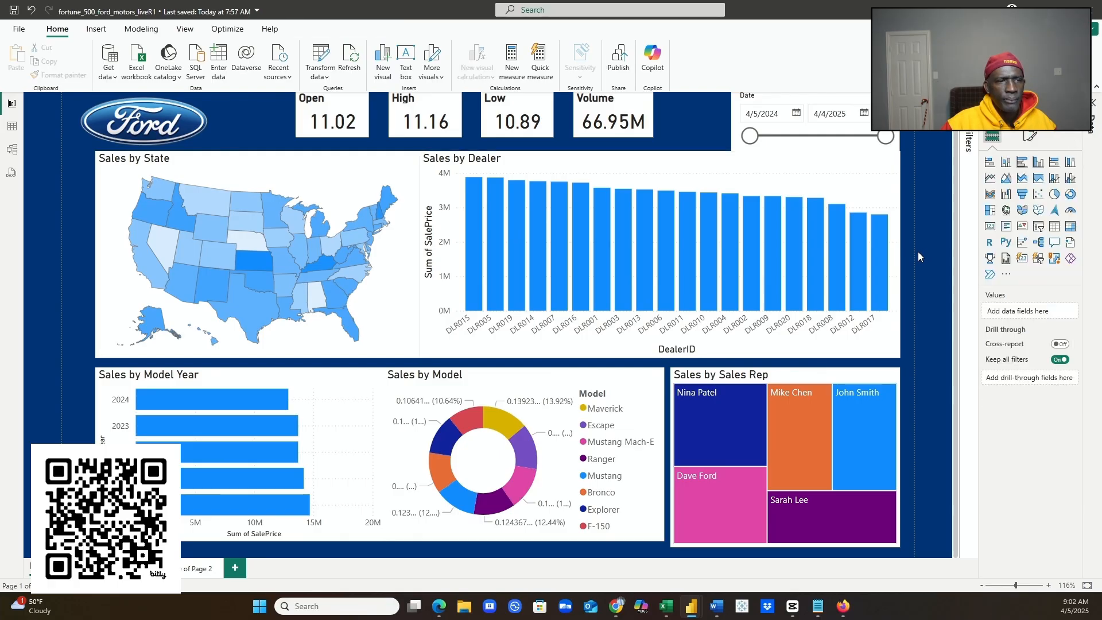
scroll(911, 225, "up", 1)
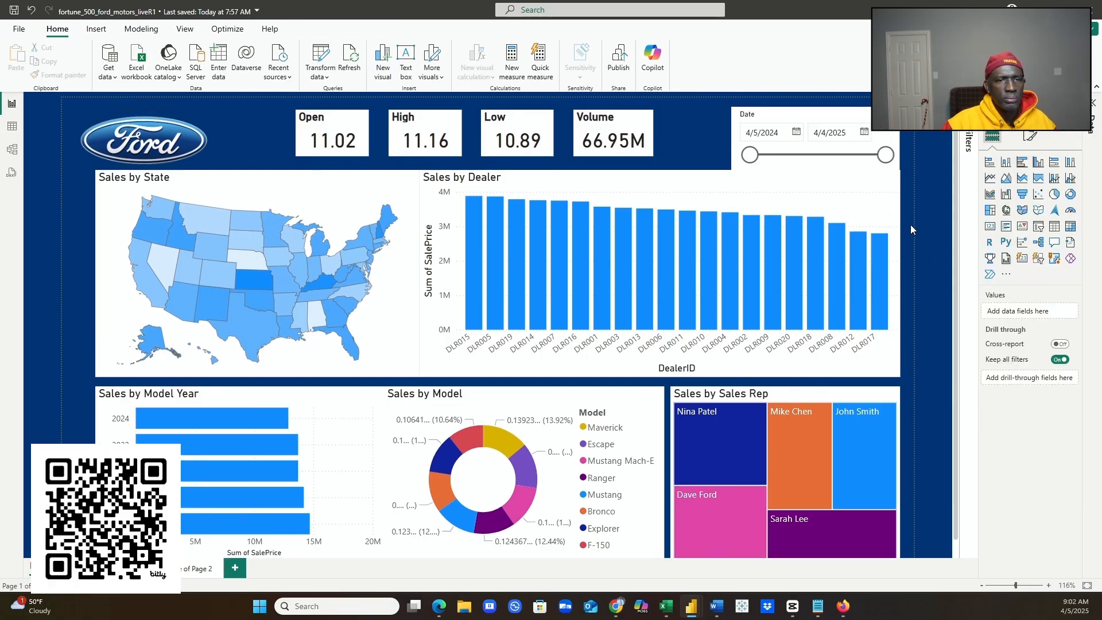
- Shorten the Sales by Sales Rep treemap so its lower edge aligns with the donut chart
scroll(911, 229, "down", 1)
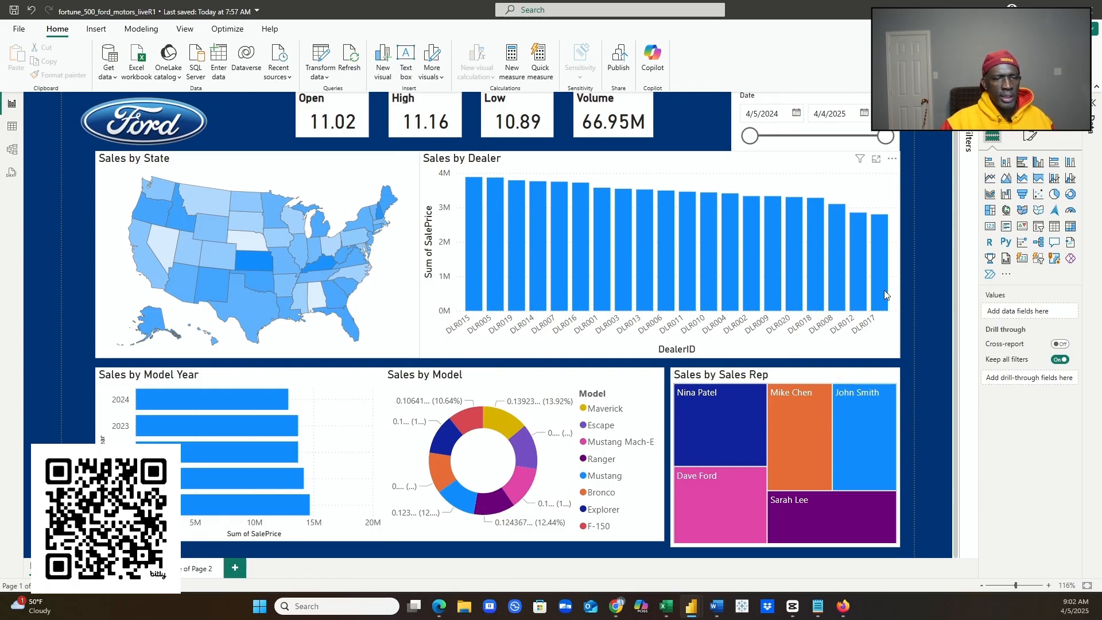
left_click(815, 524)
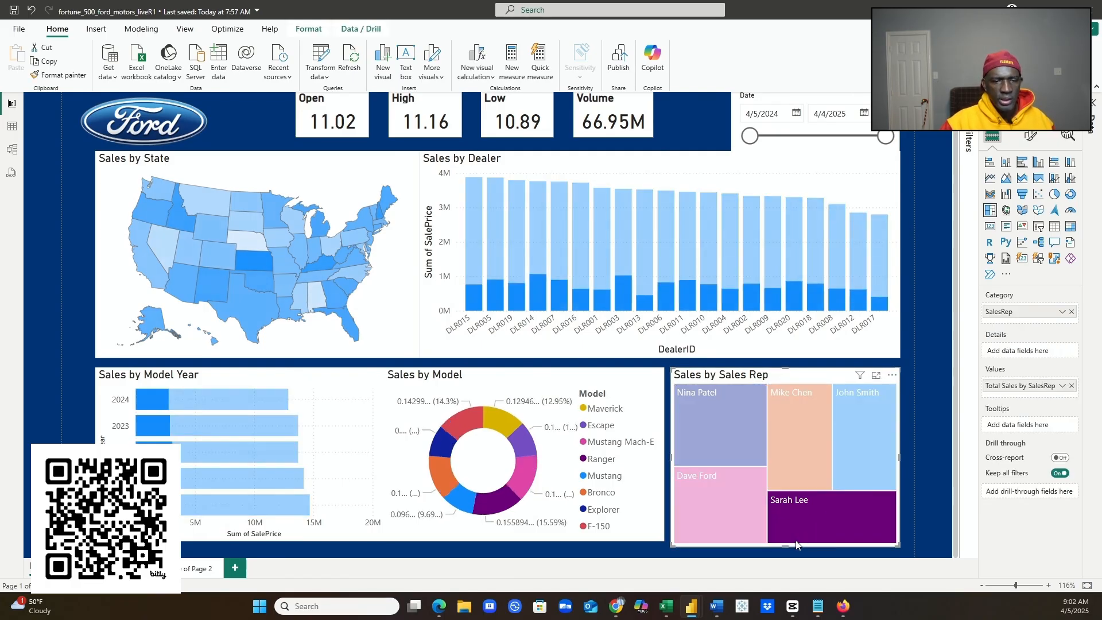
left_click_drag(786, 547, 785, 541)
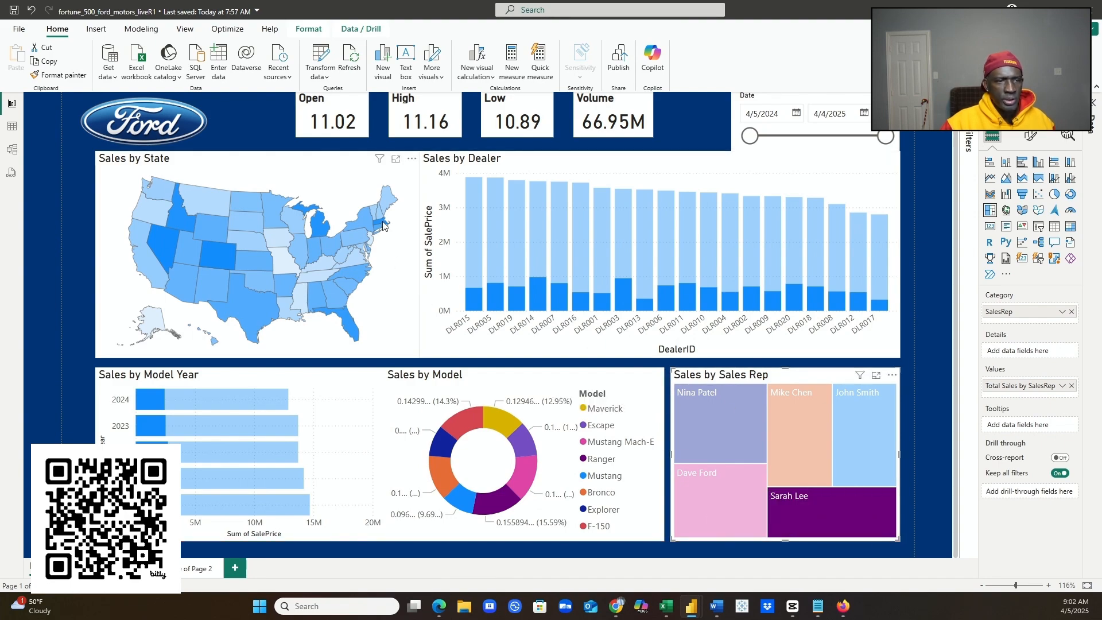
- Set the Sales by State map's background color to hex #003478
left_click(320, 175)
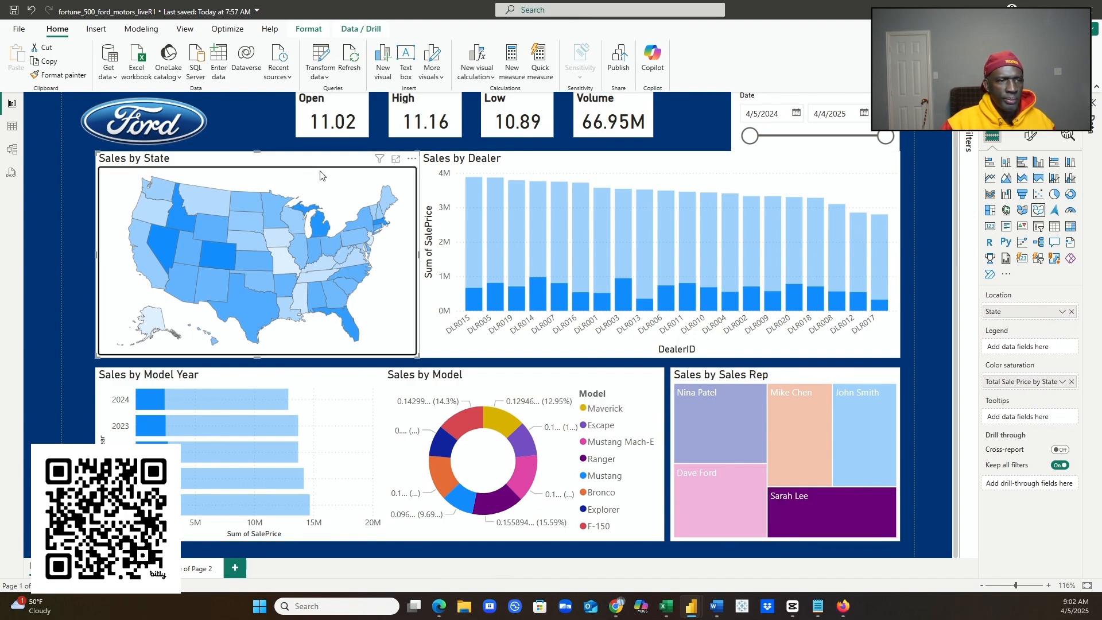
left_click(1029, 138)
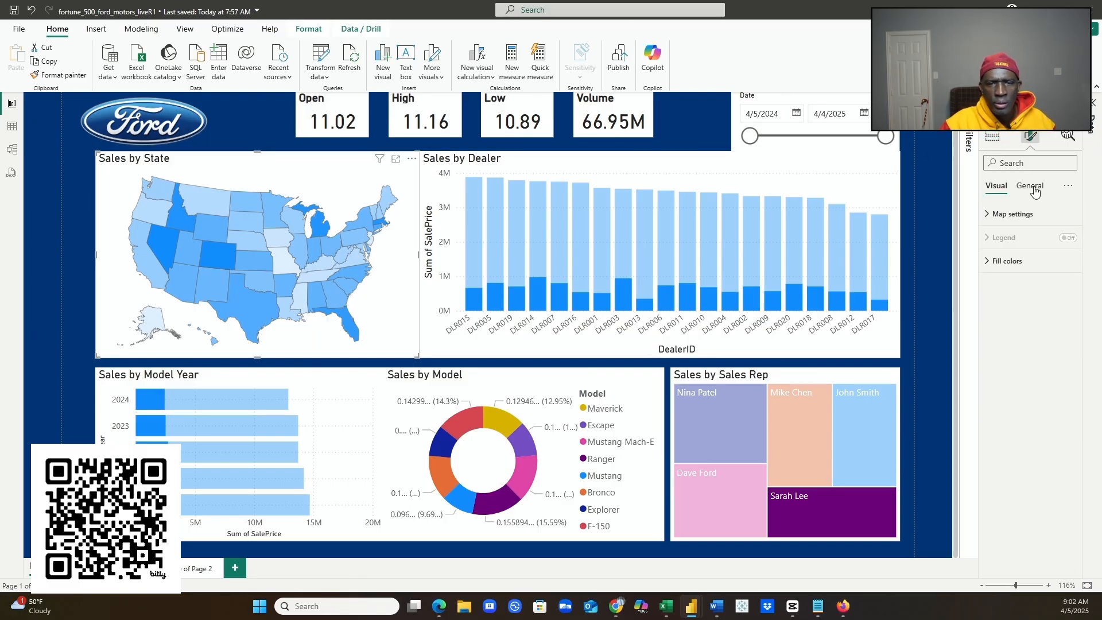
left_click(1030, 187)
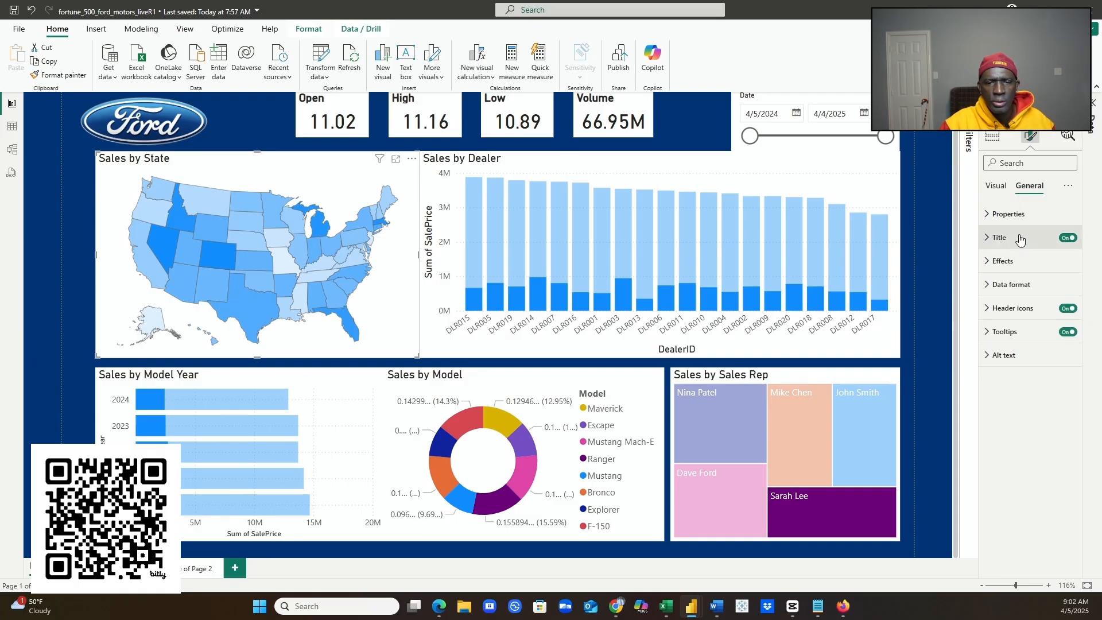
left_click(986, 261)
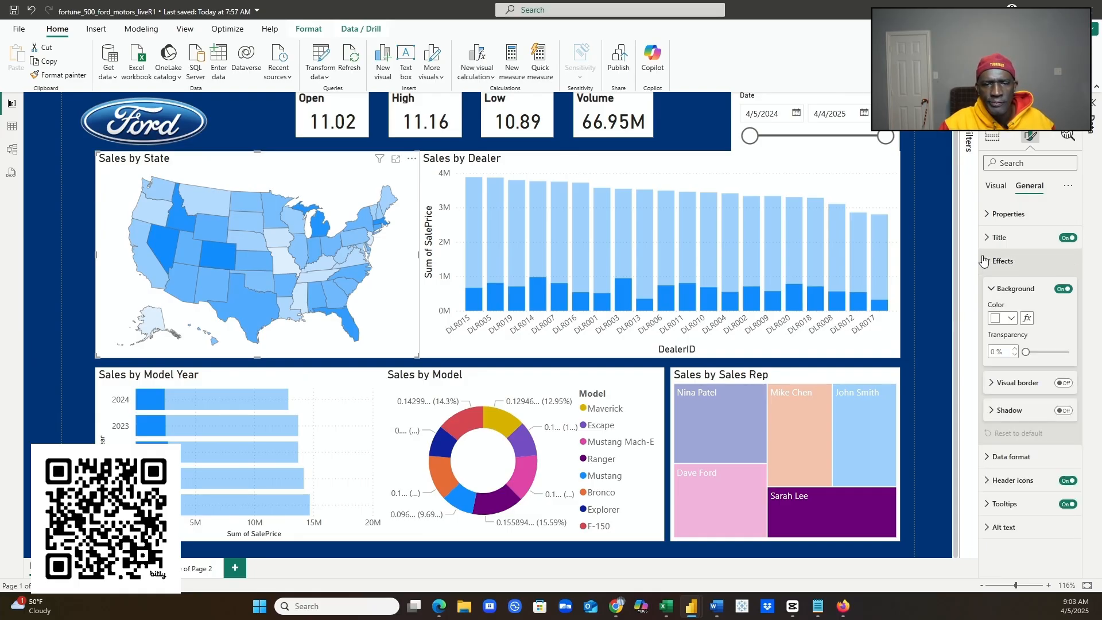
left_click(1005, 318)
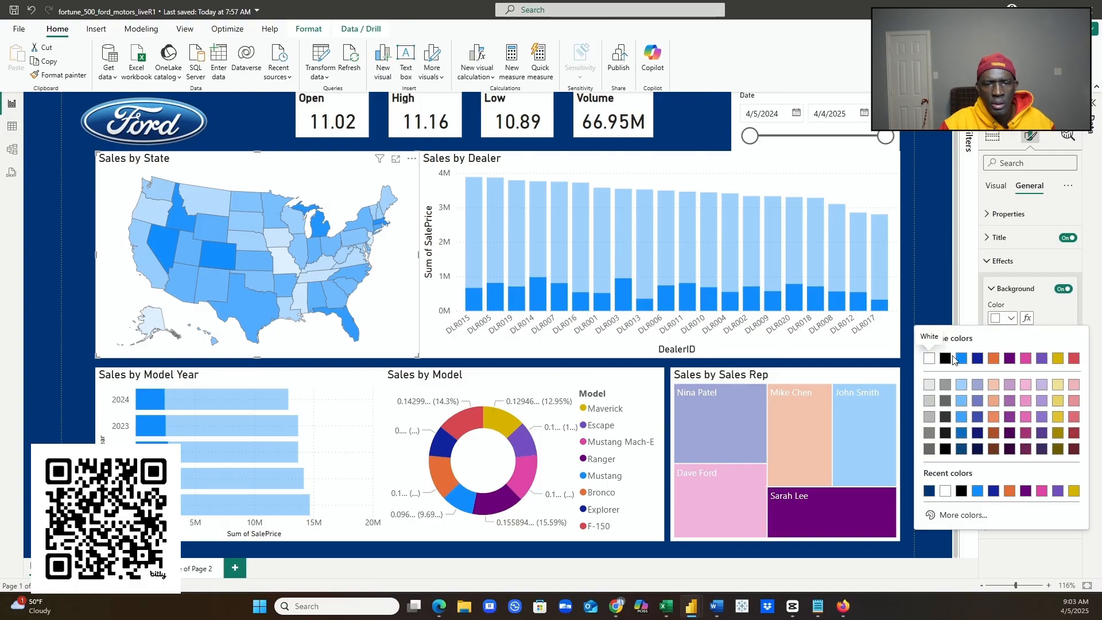
left_click(950, 516)
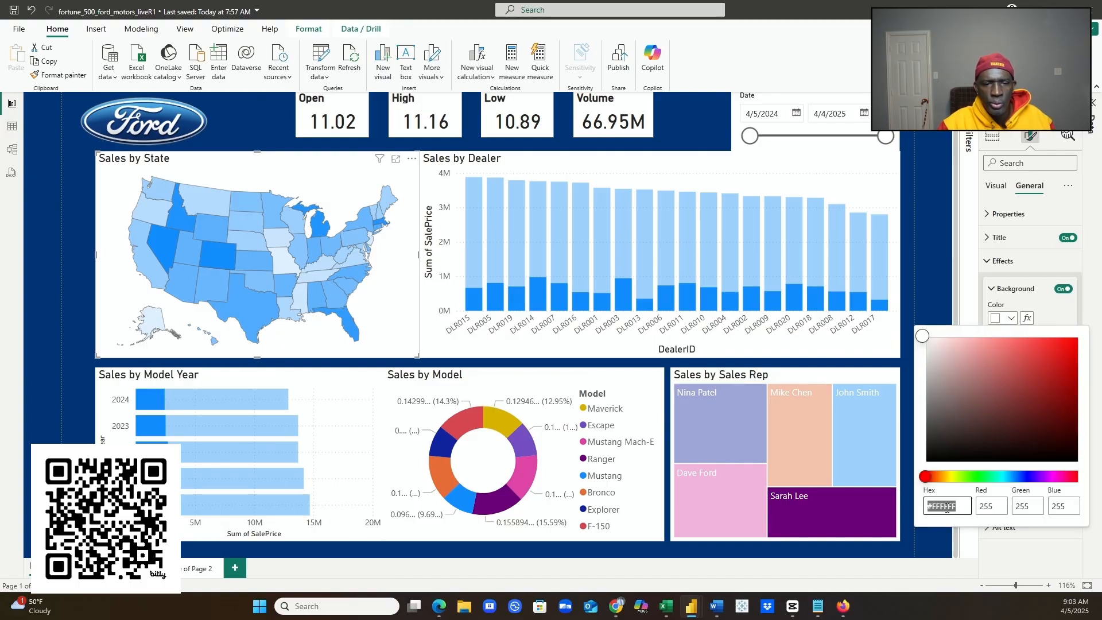
type("#003478")
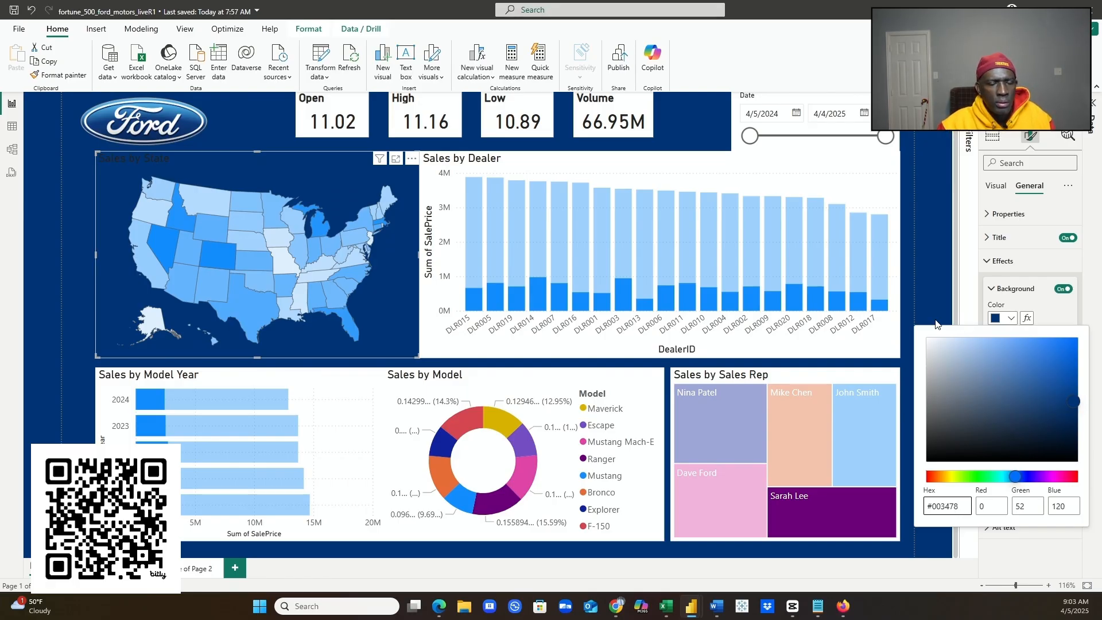
left_click(888, 349)
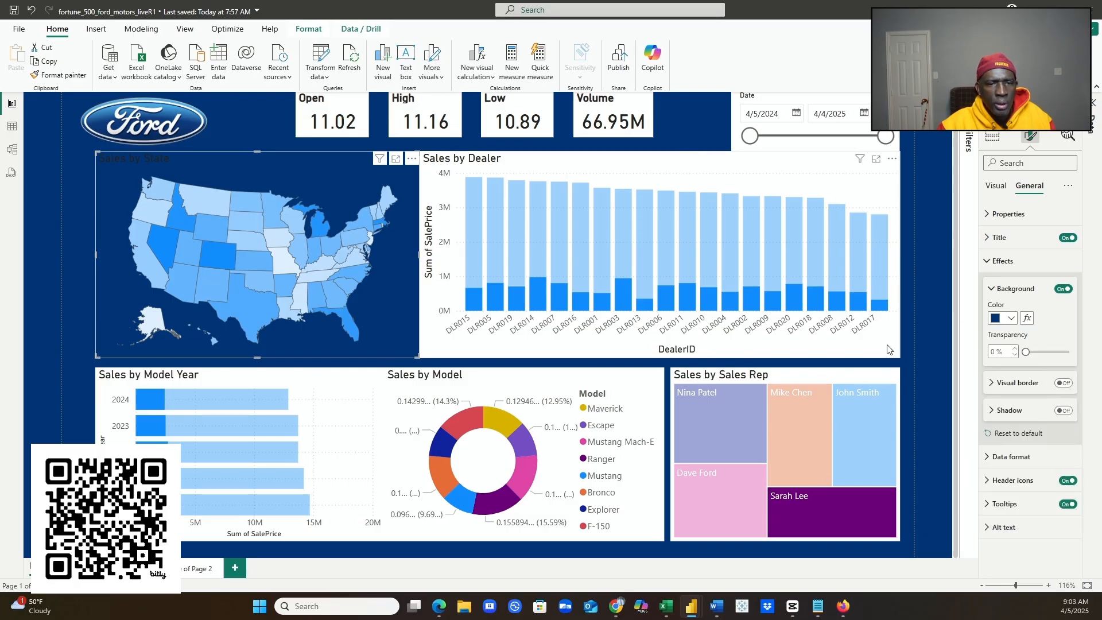
- Set the Sales by Dealer column chart's background color to hex #003478
left_click(889, 349)
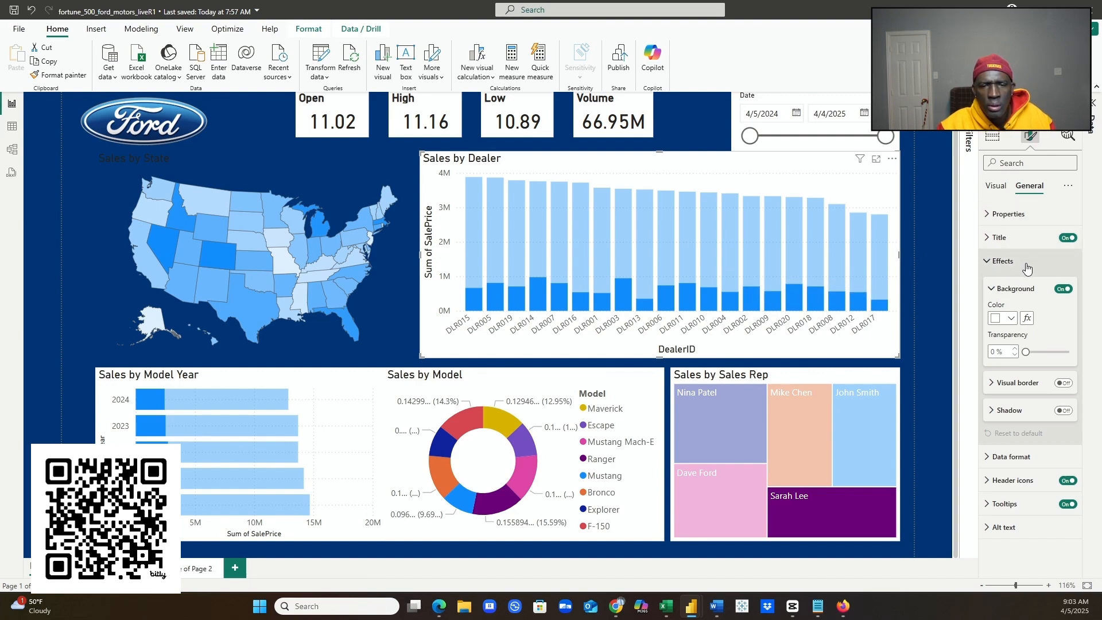
left_click(1013, 323)
left_click(960, 521)
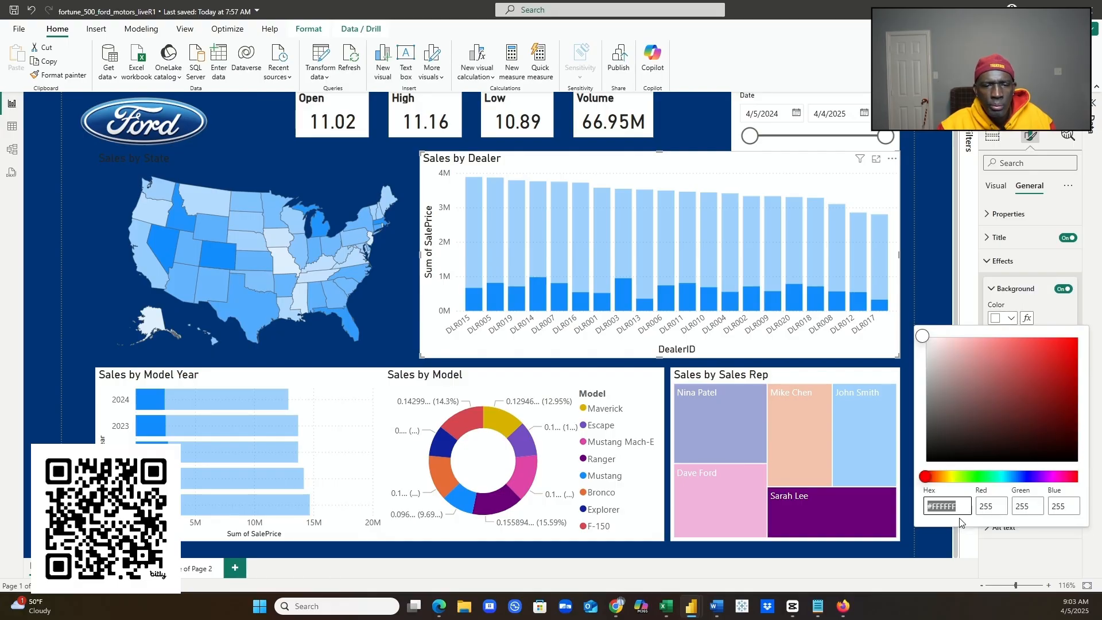
type("#003478")
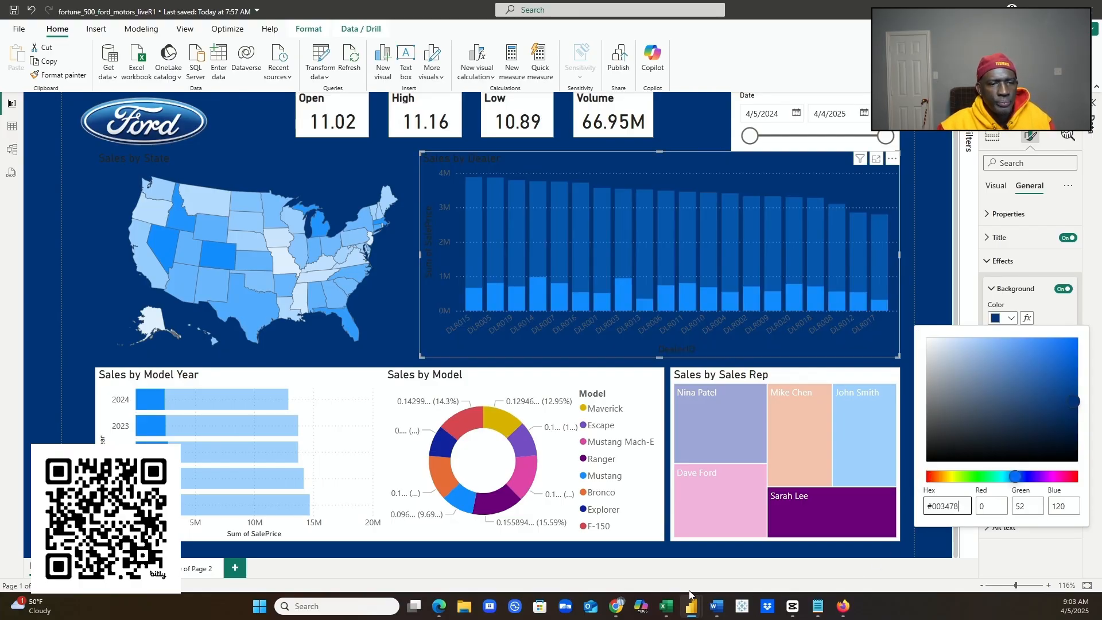
left_click(647, 534)
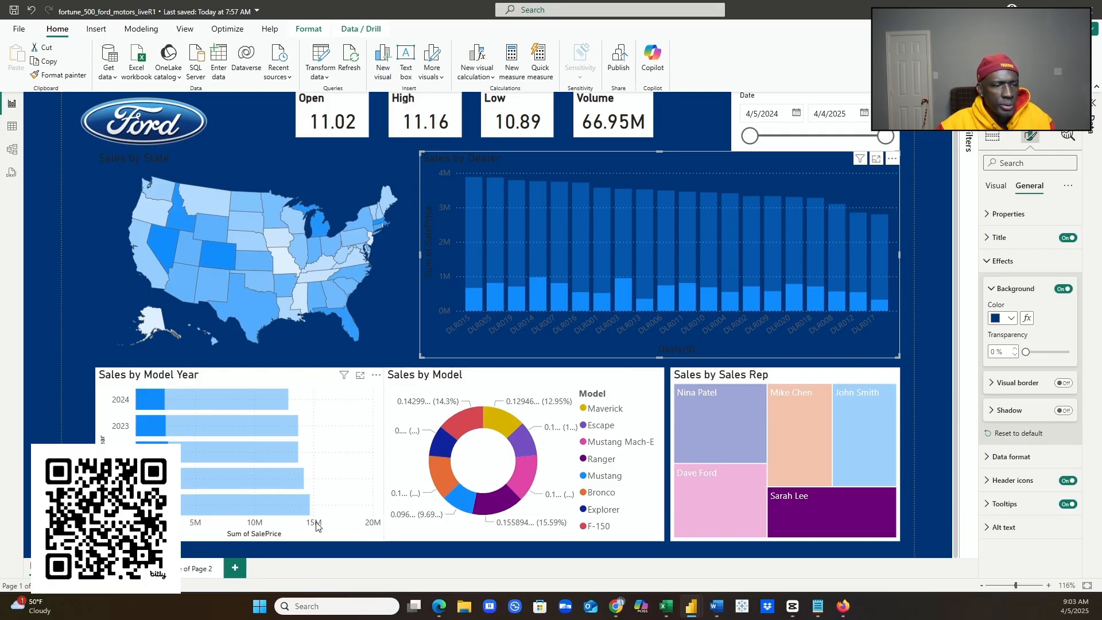
- Set the Sales by Model Year bar chart's background color to hex #003478
left_click(286, 534)
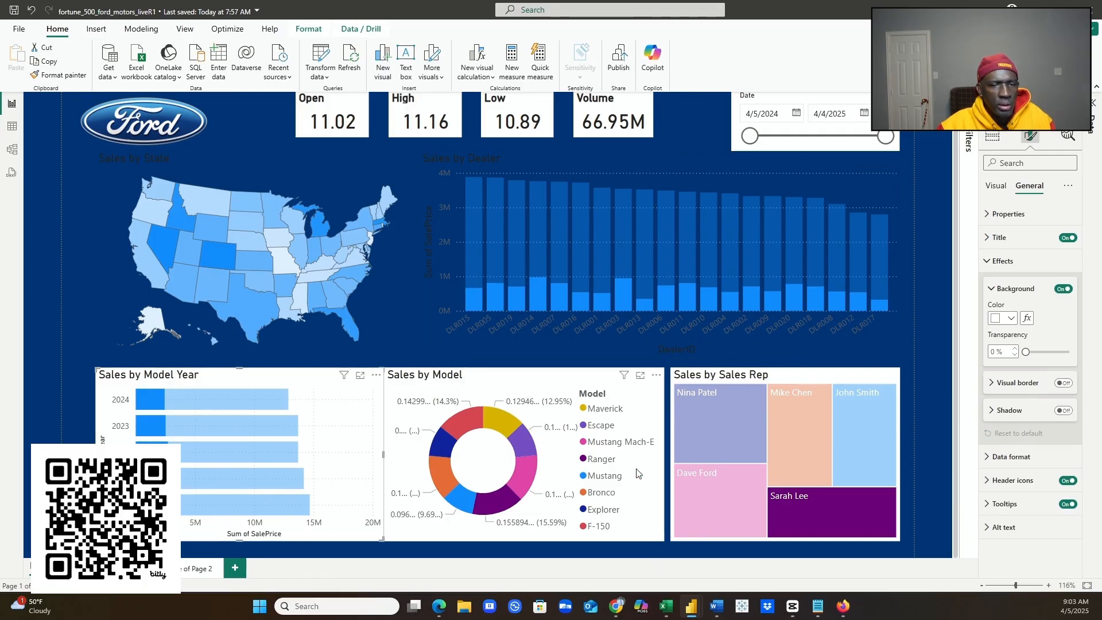
left_click(1010, 319)
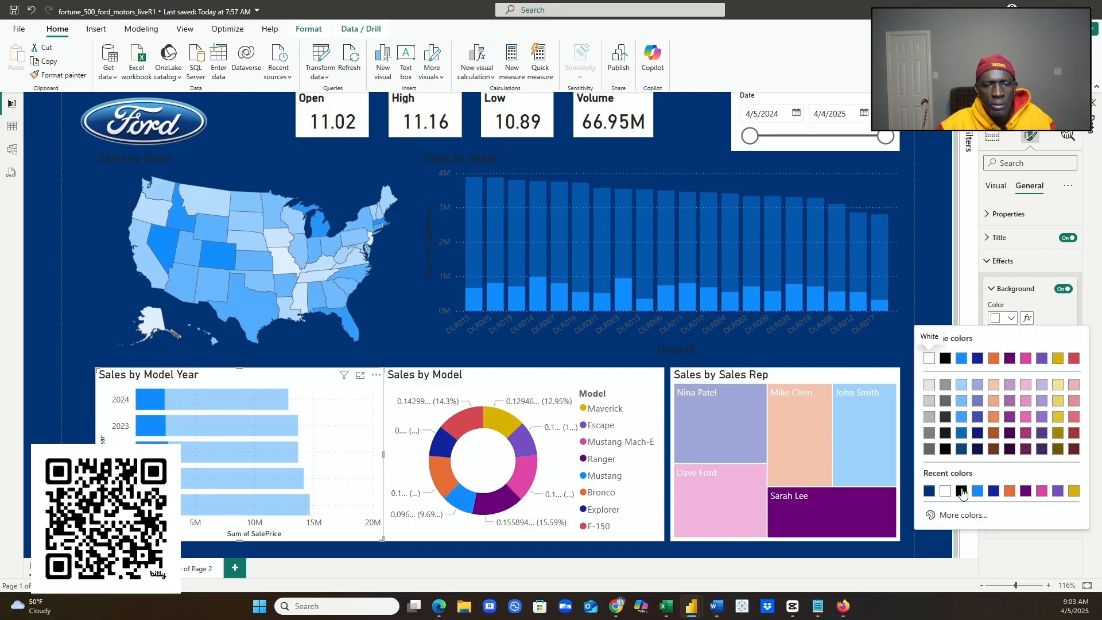
left_click(960, 514)
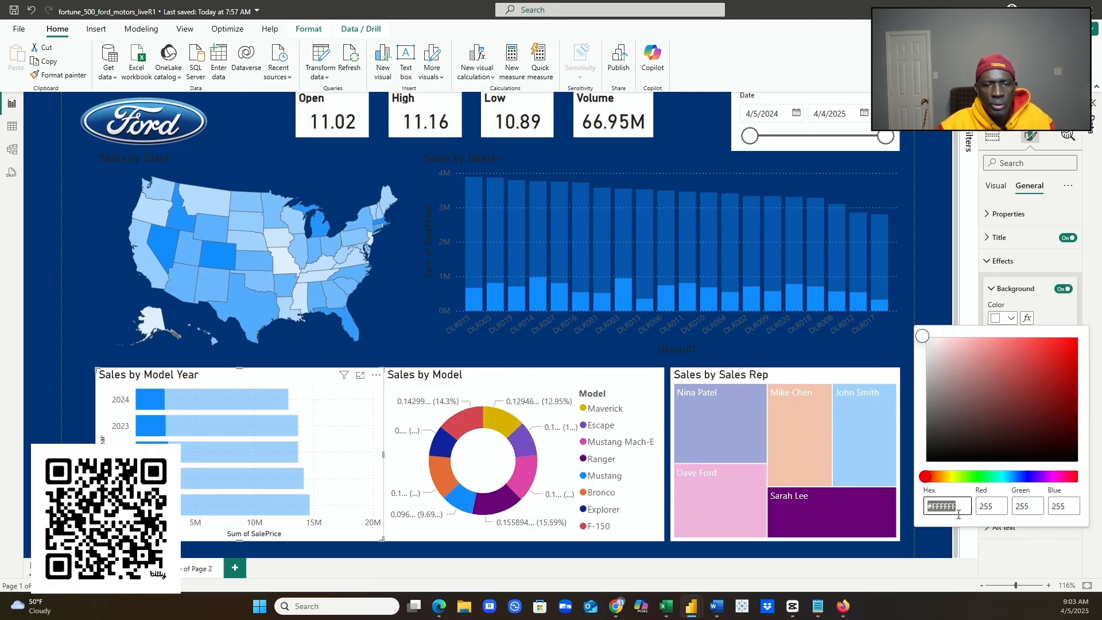
type("#003478")
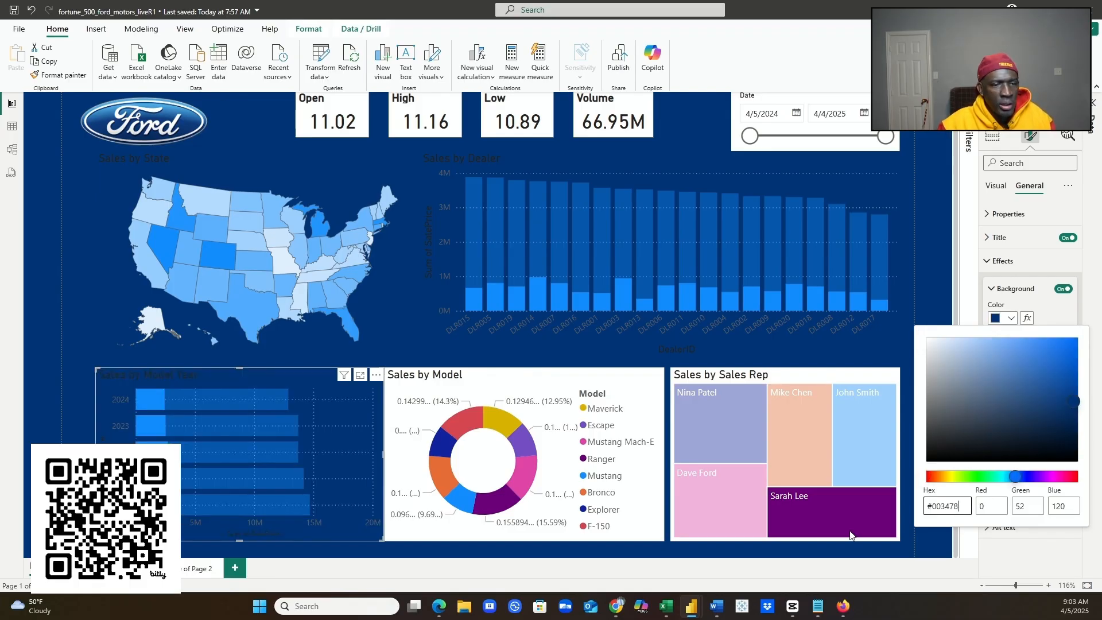
left_click(660, 530)
- Set the Sales by Model donut chart's background color to hex #003478
left_click(655, 530)
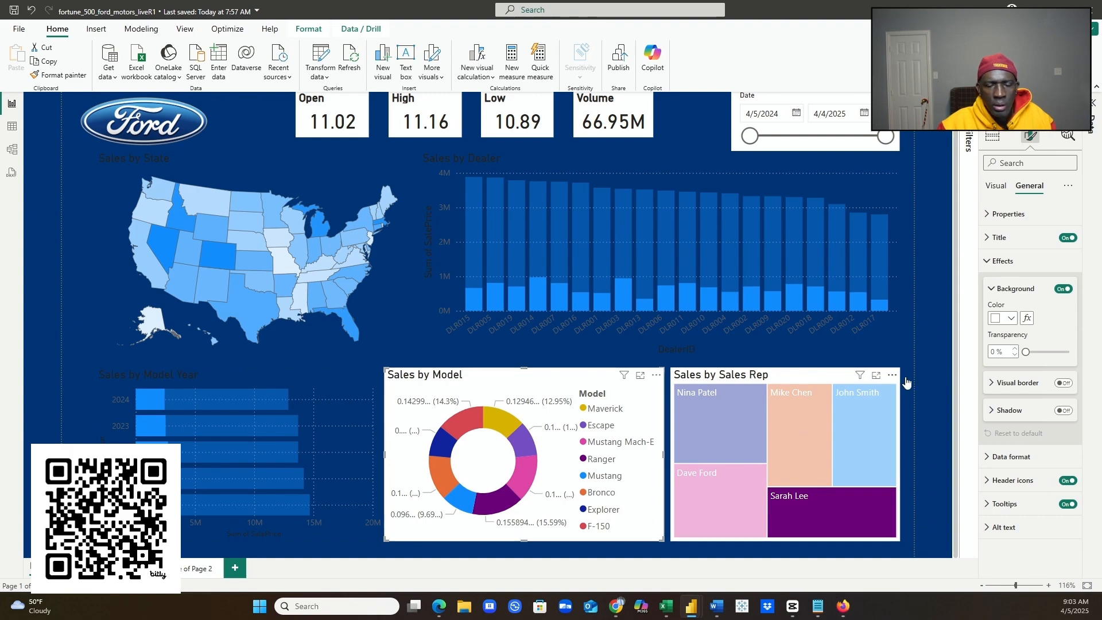
left_click(1010, 318)
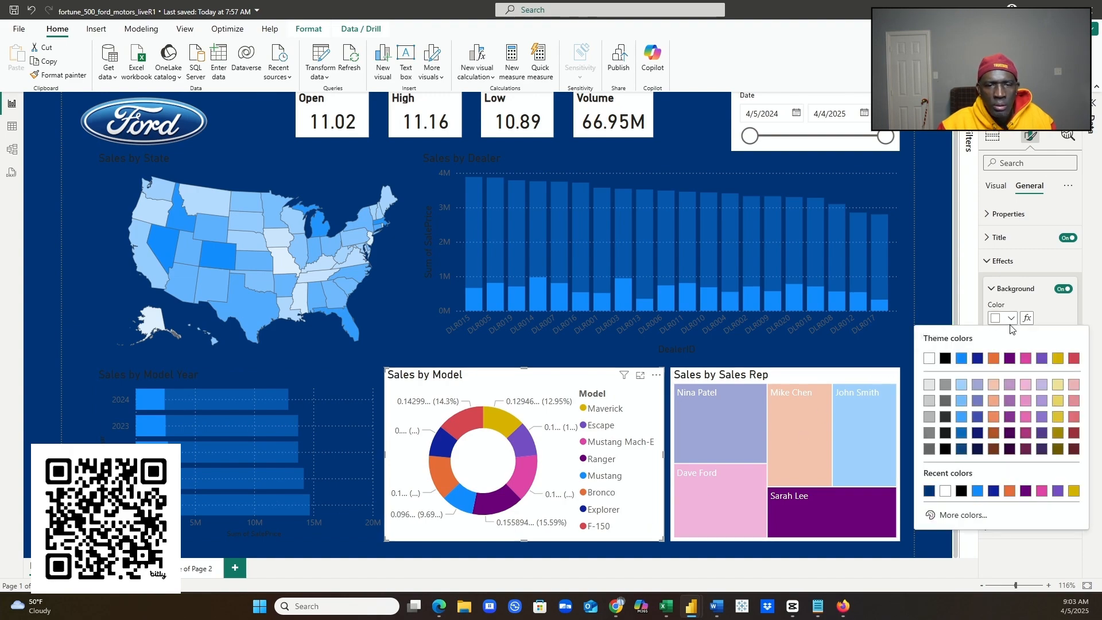
left_click(958, 515)
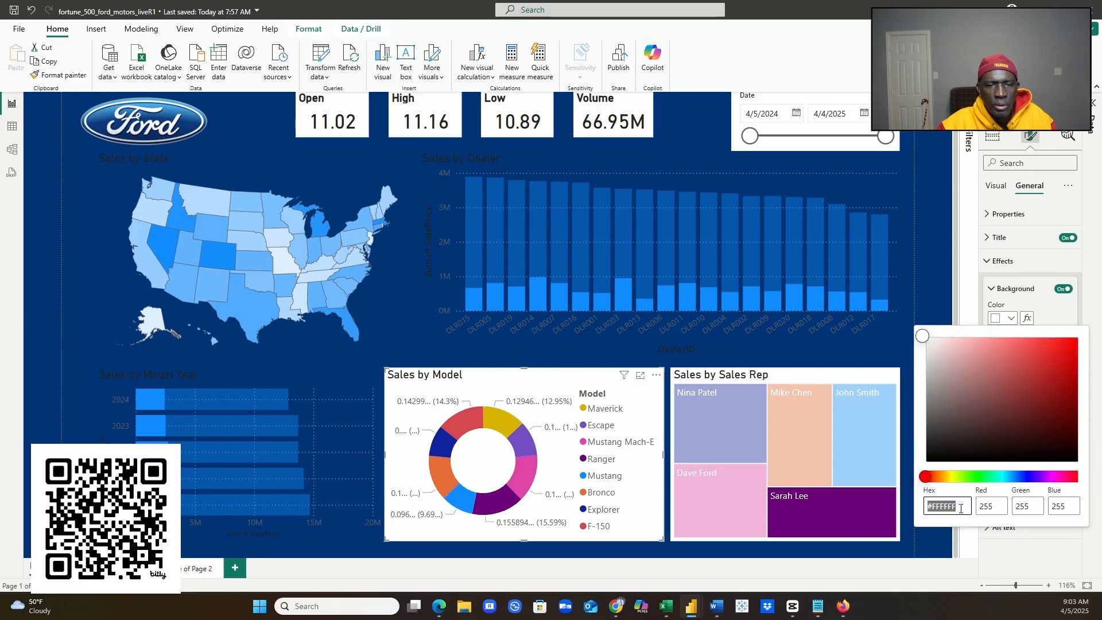
type("#003478")
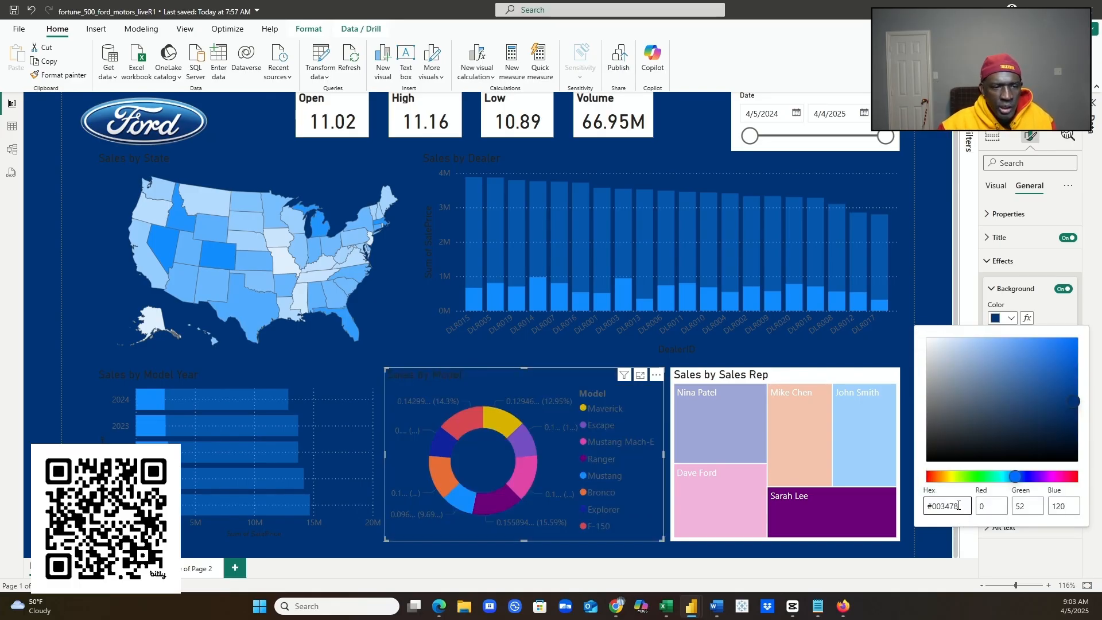
- Set the Sales by Sales Rep treemap's background color to hex #003478
left_click(831, 380)
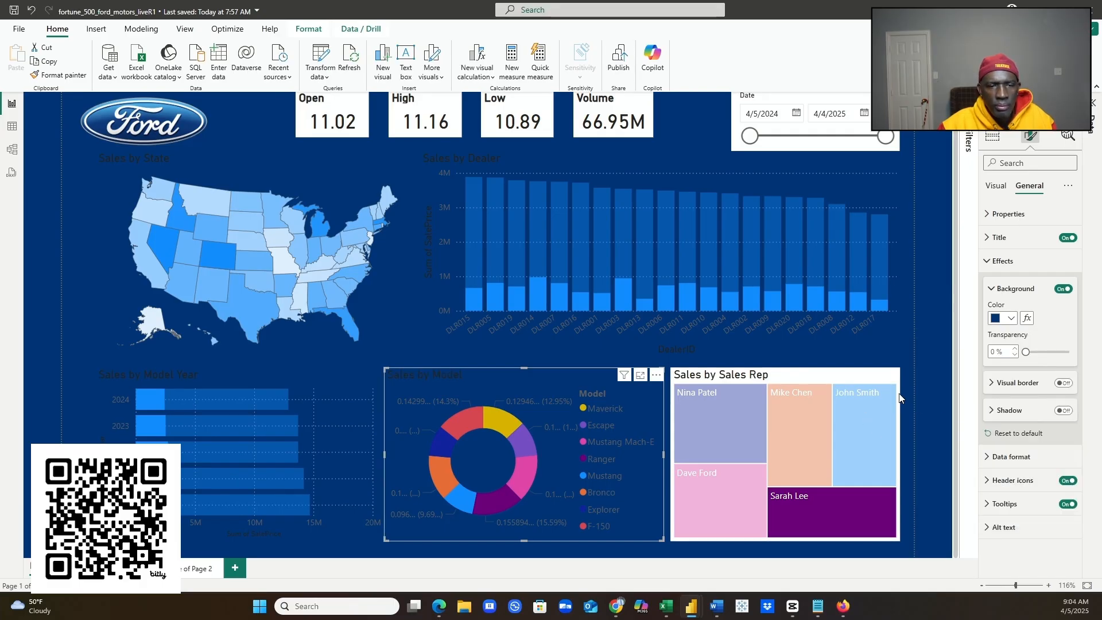
left_click(827, 377)
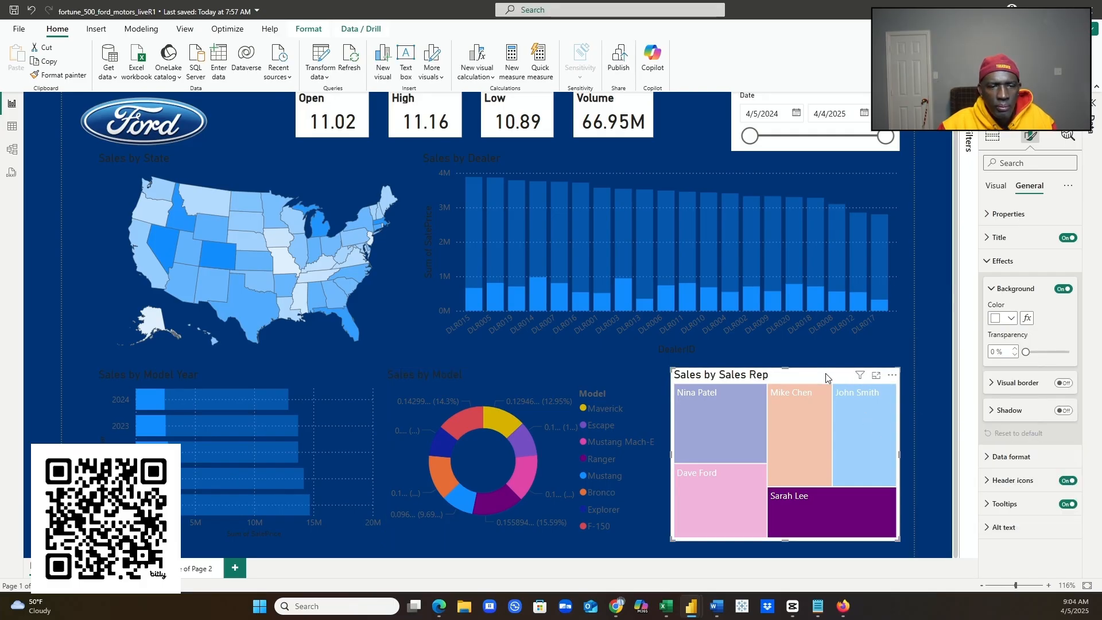
left_click(1010, 319)
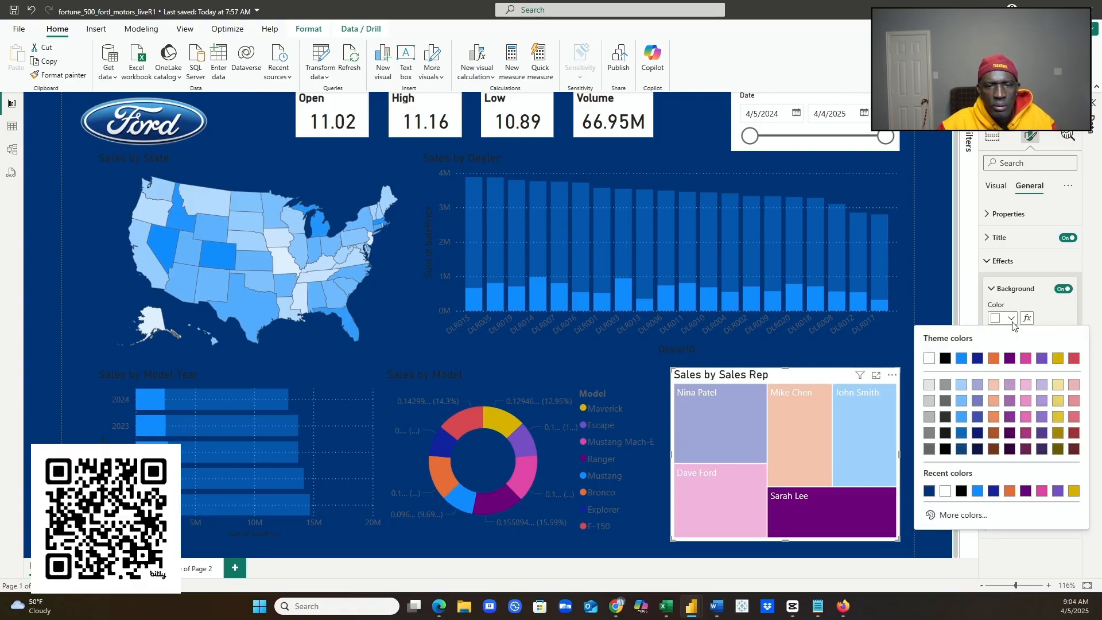
left_click(961, 515)
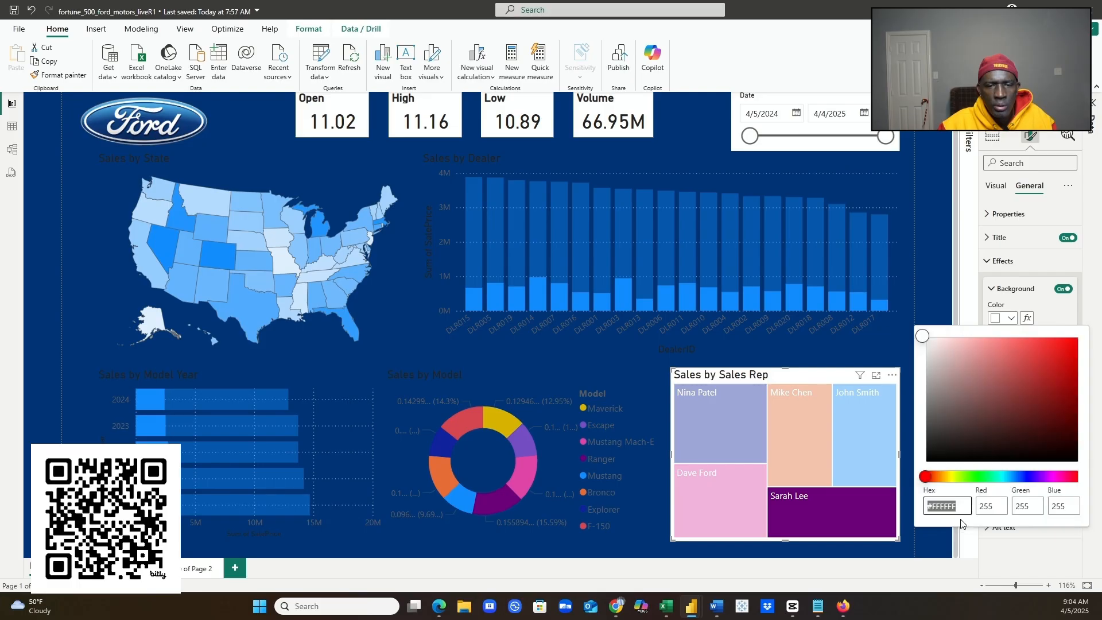
type("#003478")
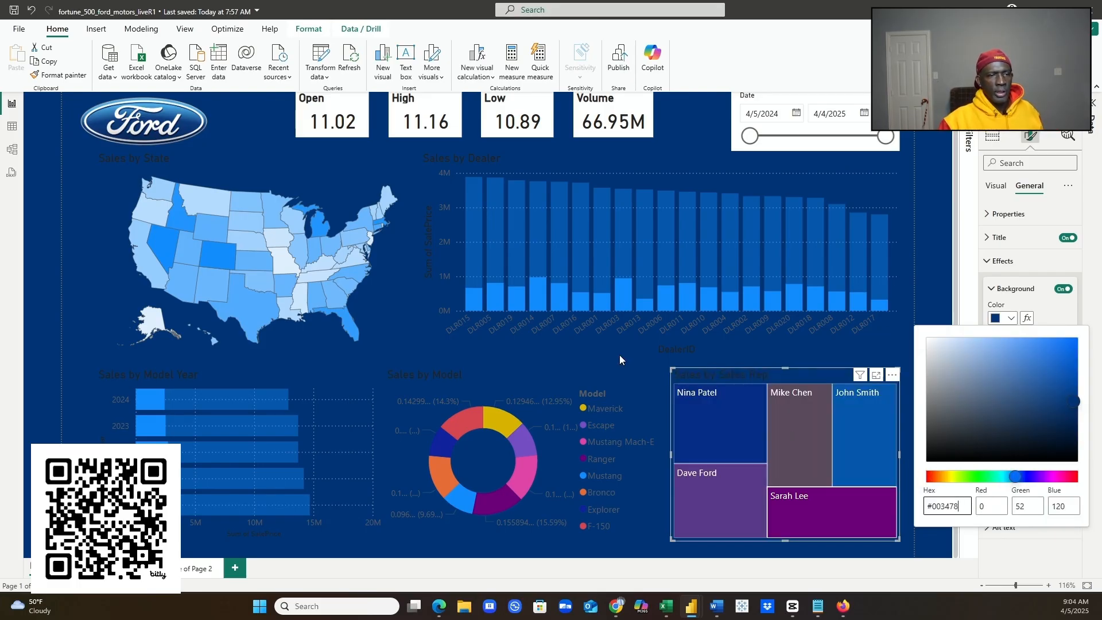
- Set the Open card's background color to hex #003478
left_click(358, 106)
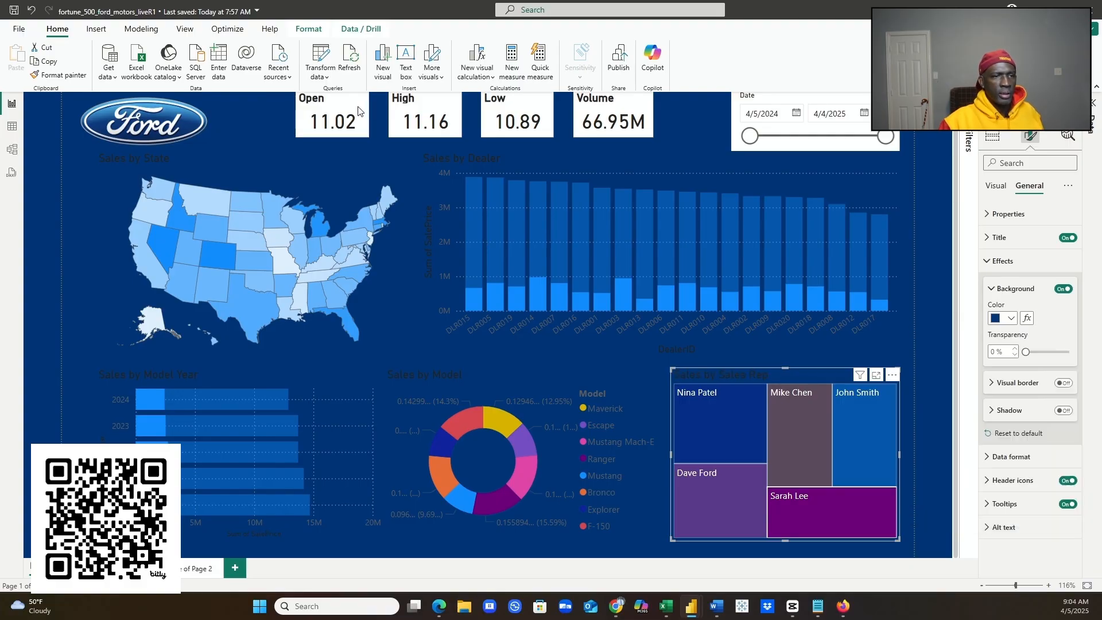
left_click(360, 110)
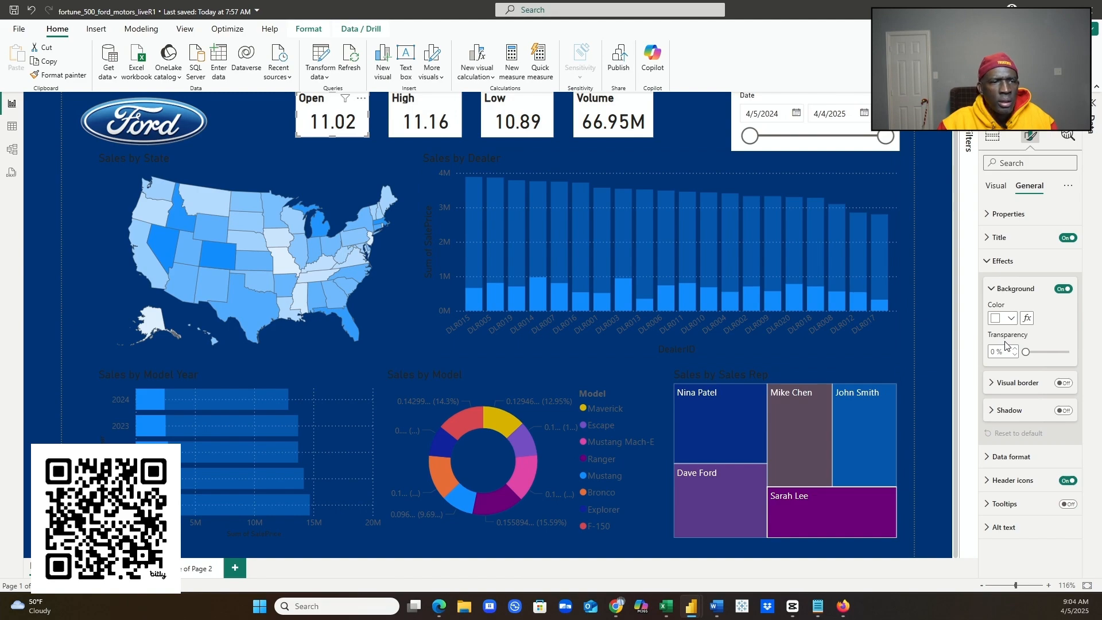
left_click(1009, 319)
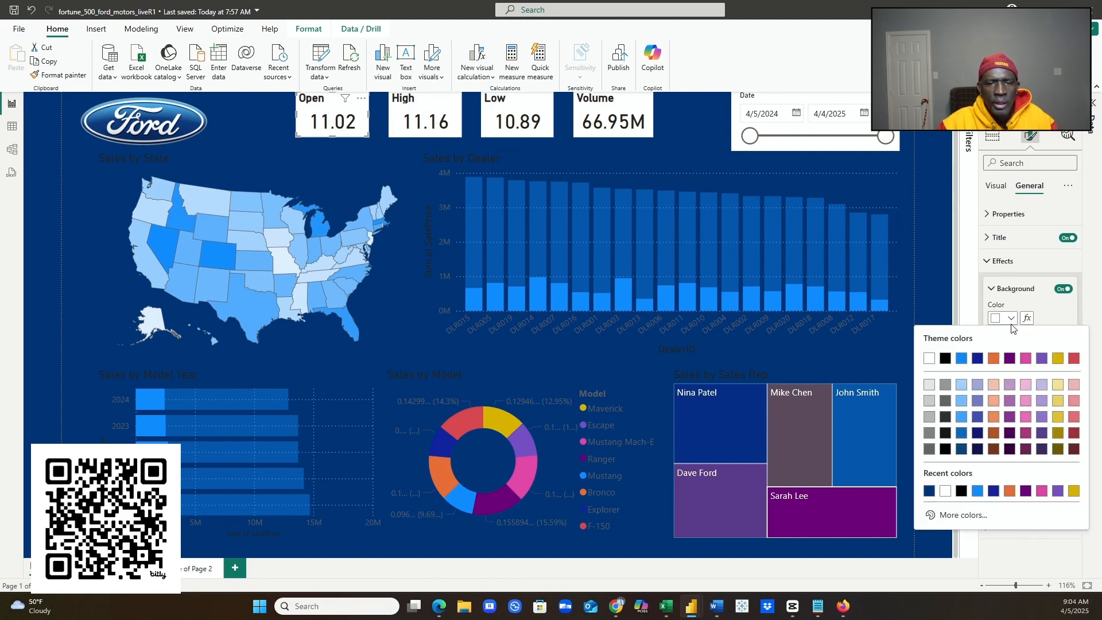
left_click(980, 516)
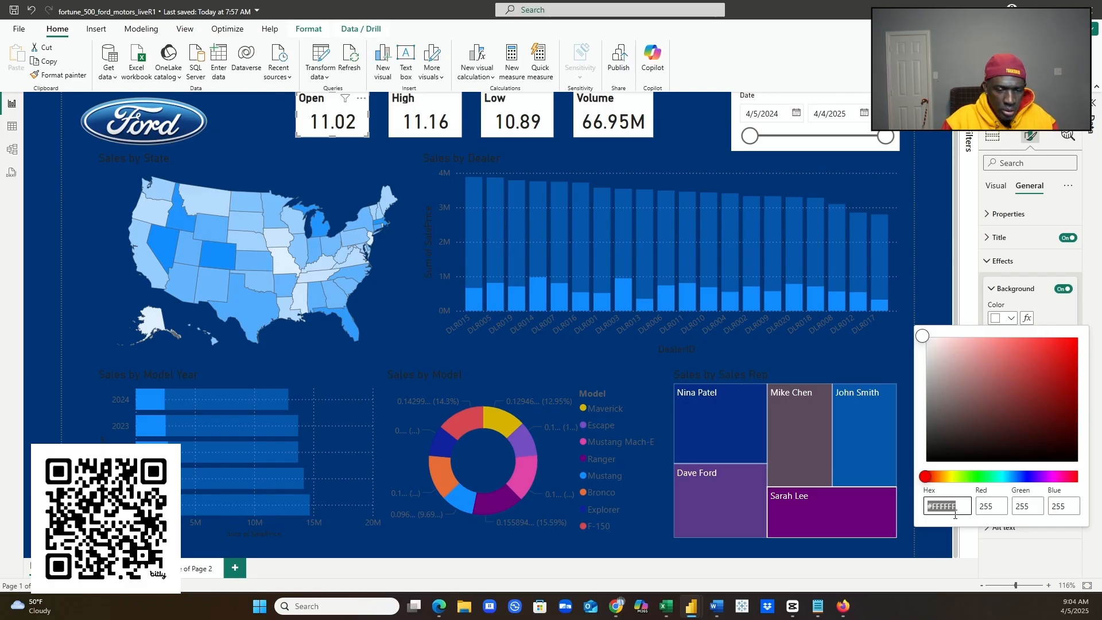
type("#003478")
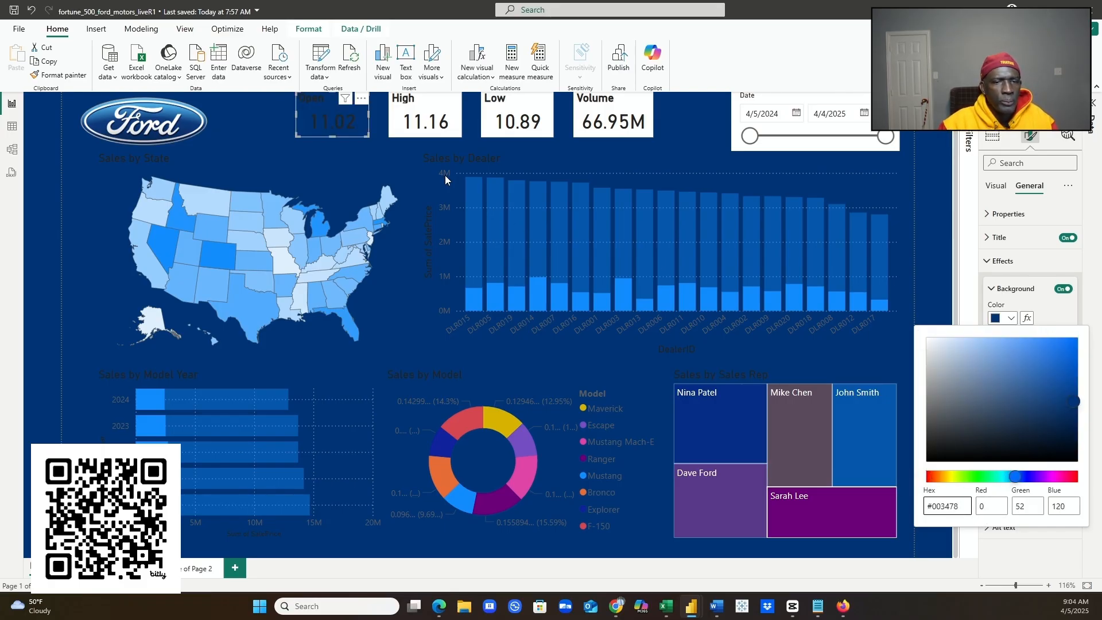
- Set the High card's background color to hex #003478
left_click(464, 128)
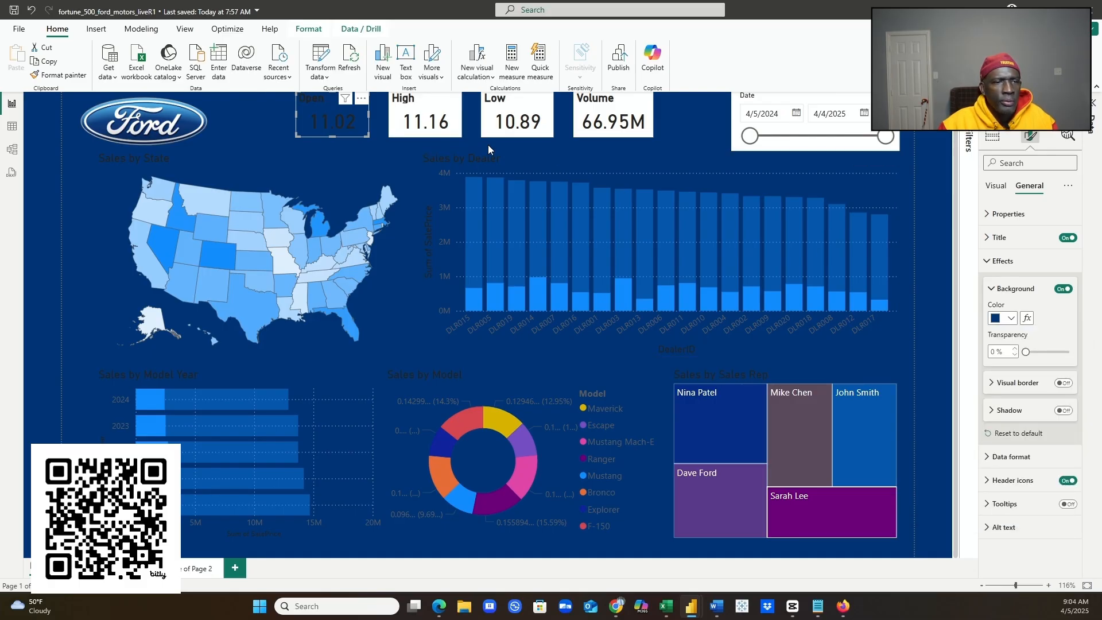
left_click(459, 123)
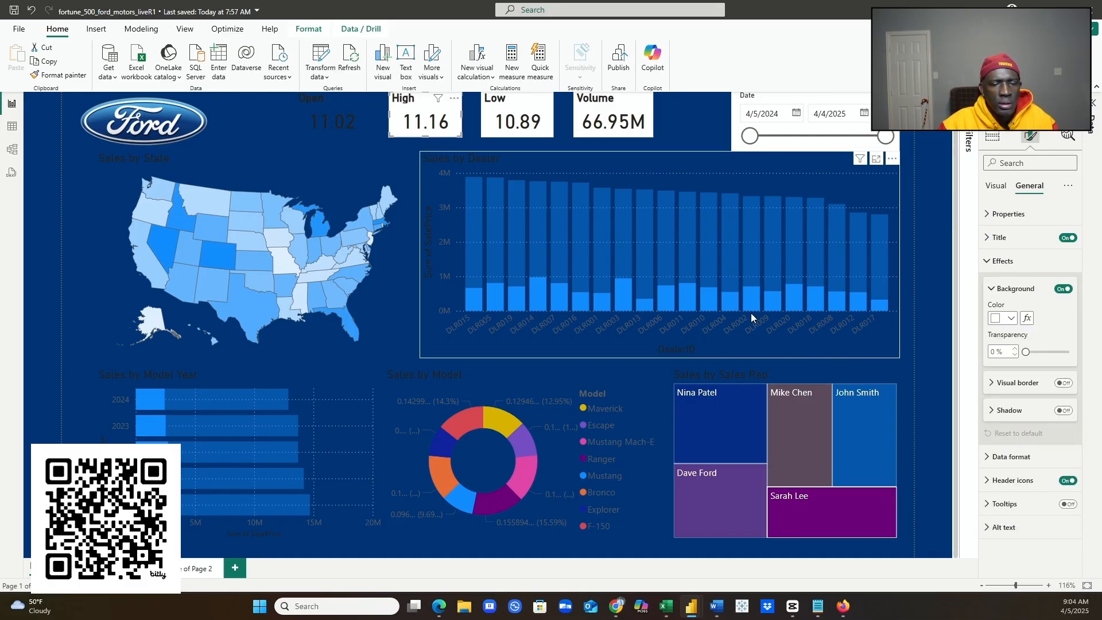
left_click(1011, 319)
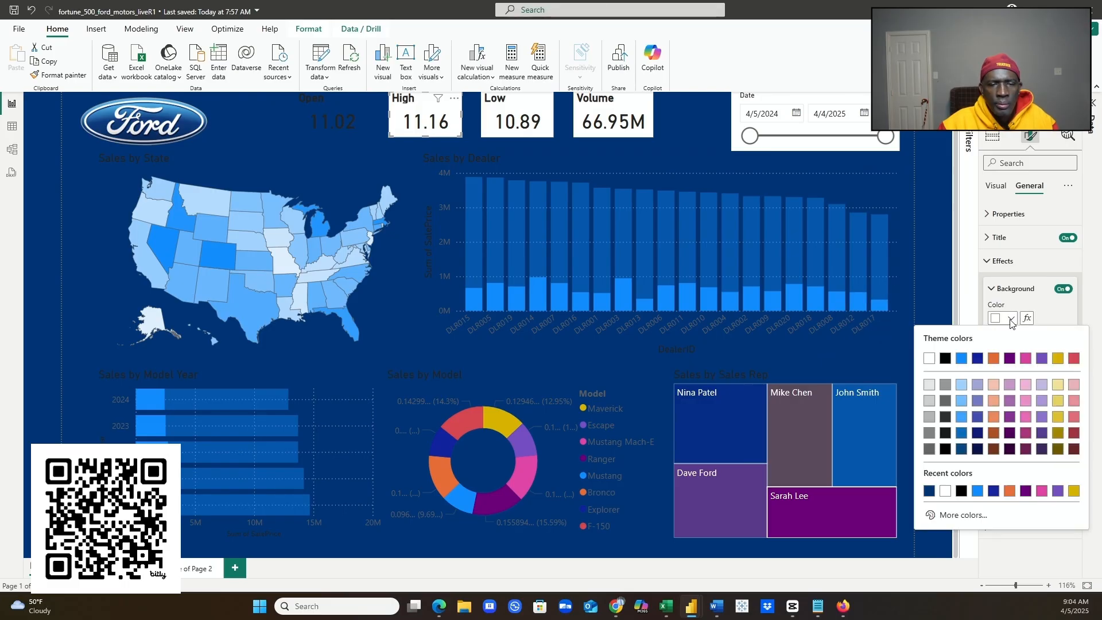
left_click(945, 516)
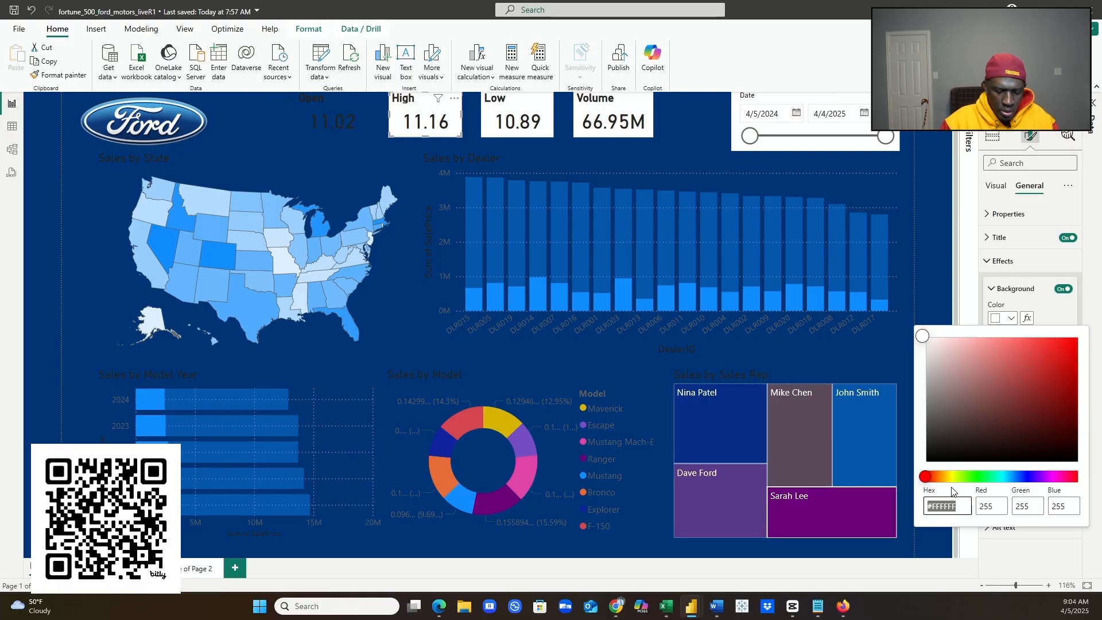
type("#003478")
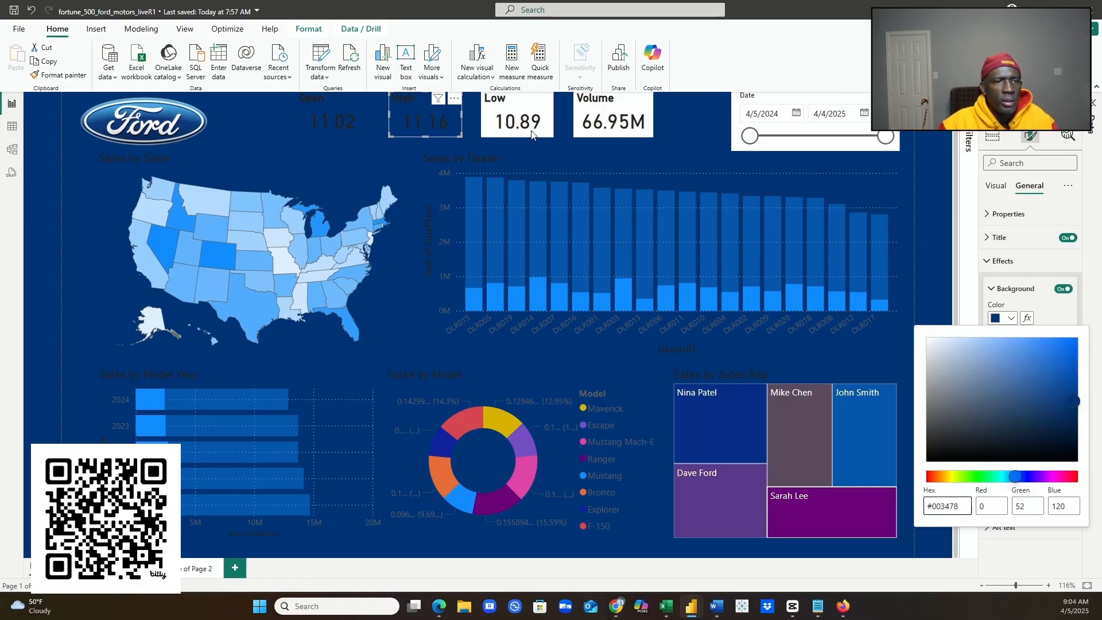
- Set the Low card's background to the recently used Ford blue
left_click(539, 114)
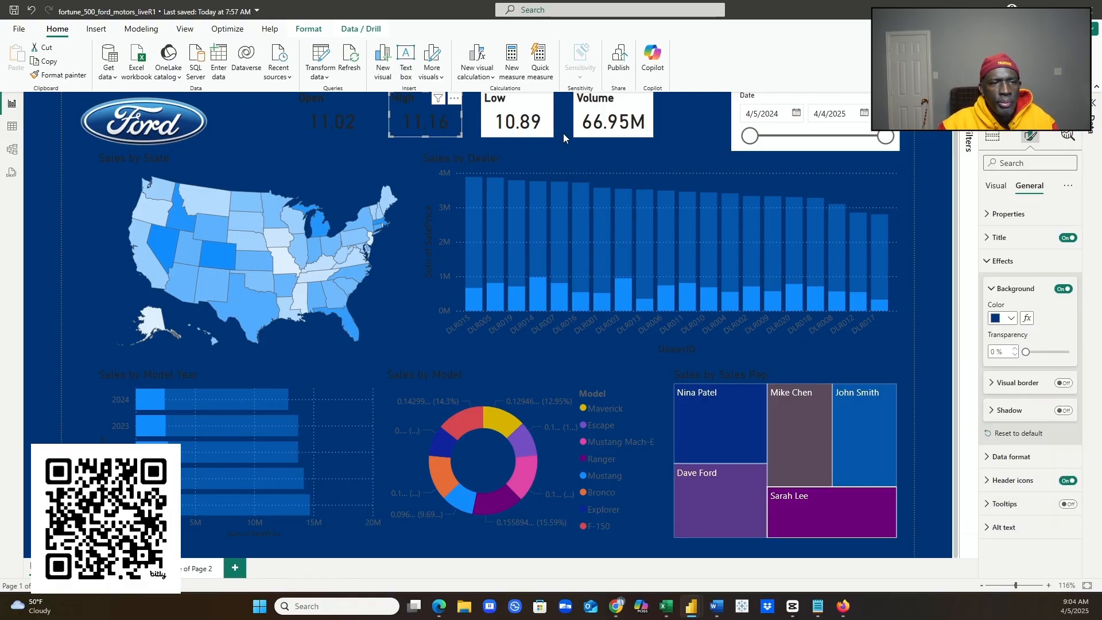
left_click(551, 124)
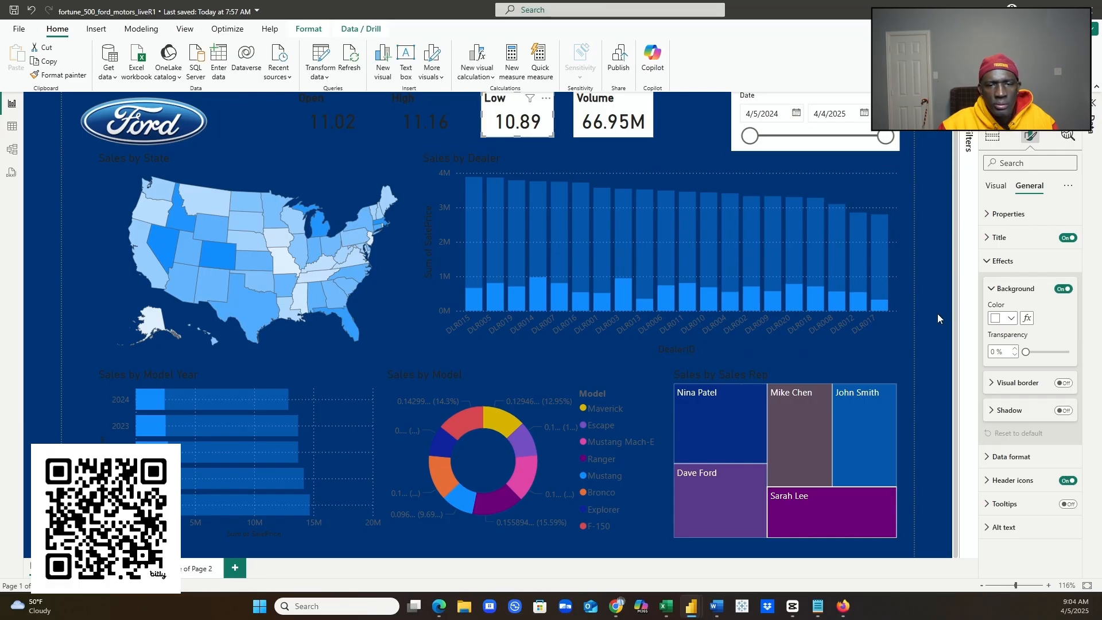
left_click(1011, 318)
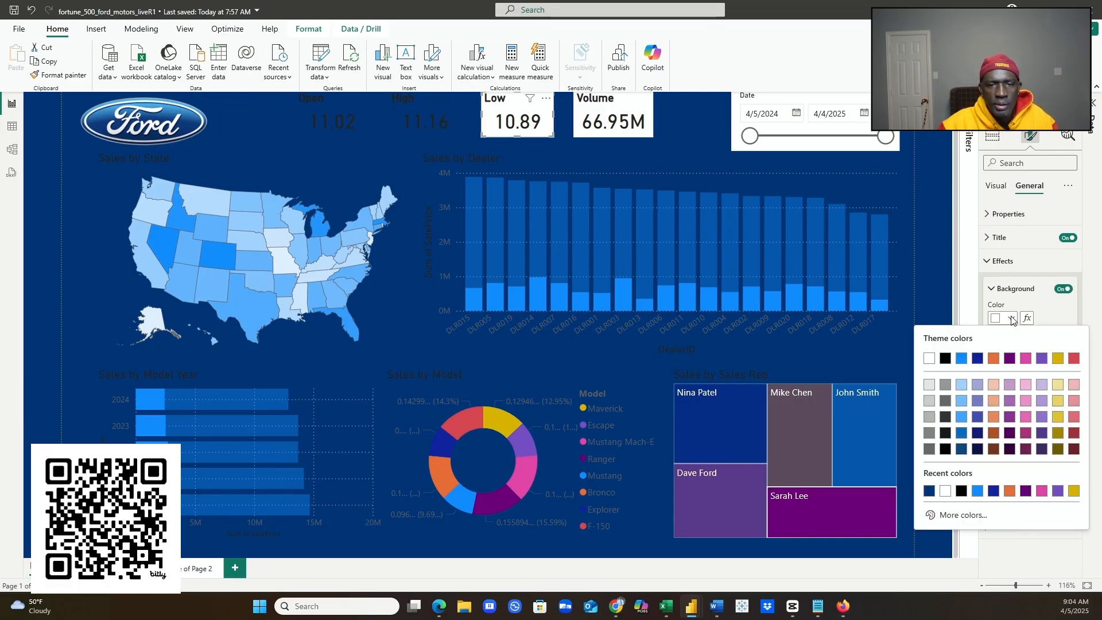
left_click(929, 491)
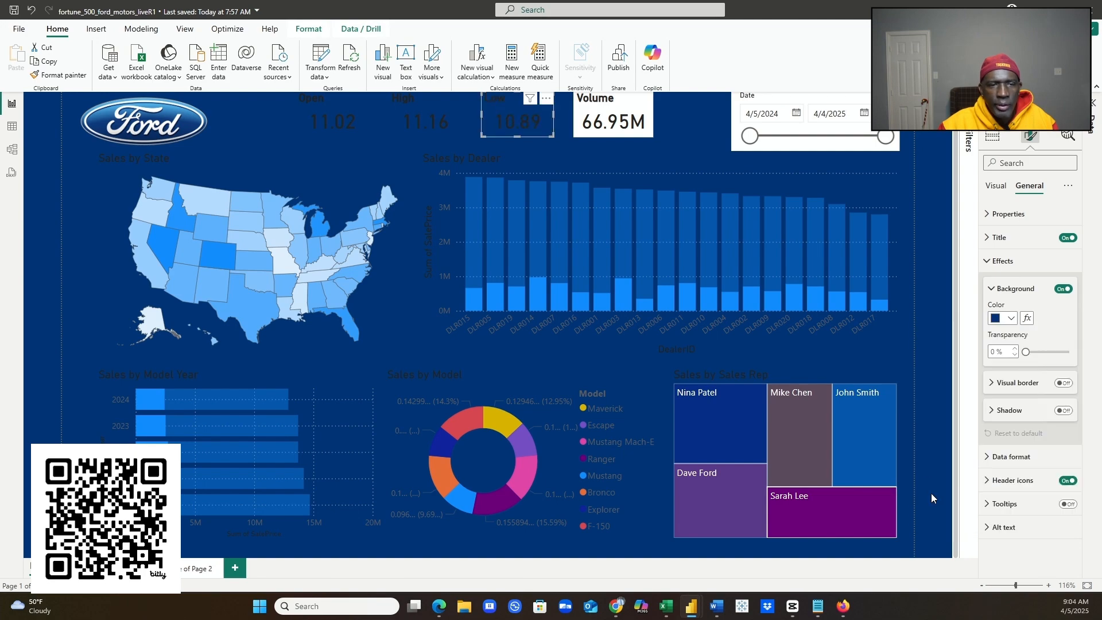
- Set the Volume card's background to the recently used Ford blue
left_click(654, 113)
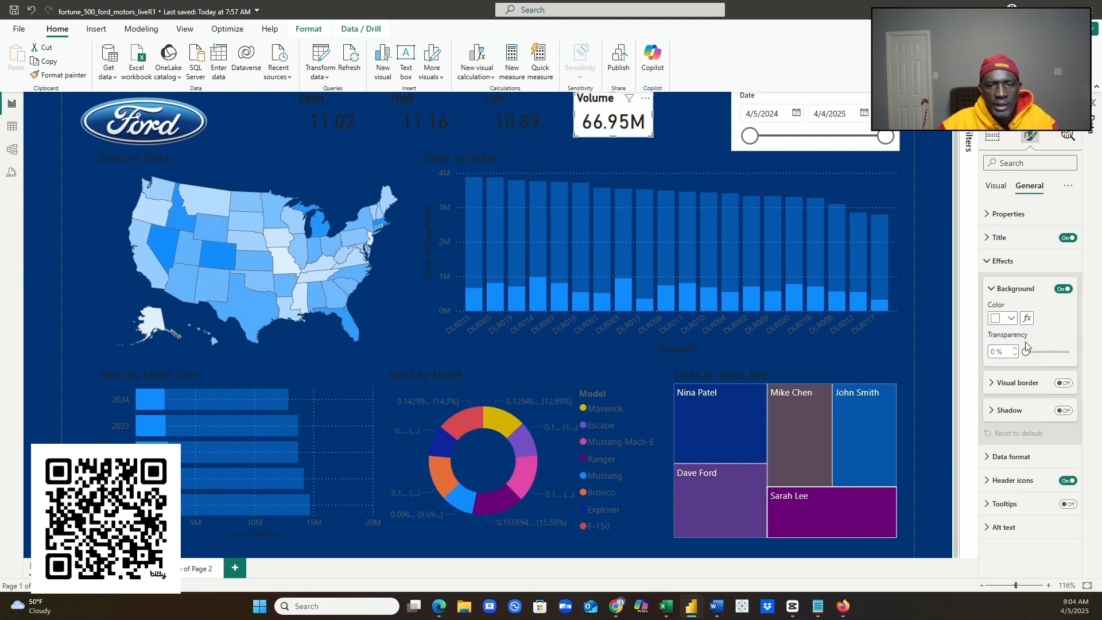
left_click(1011, 323)
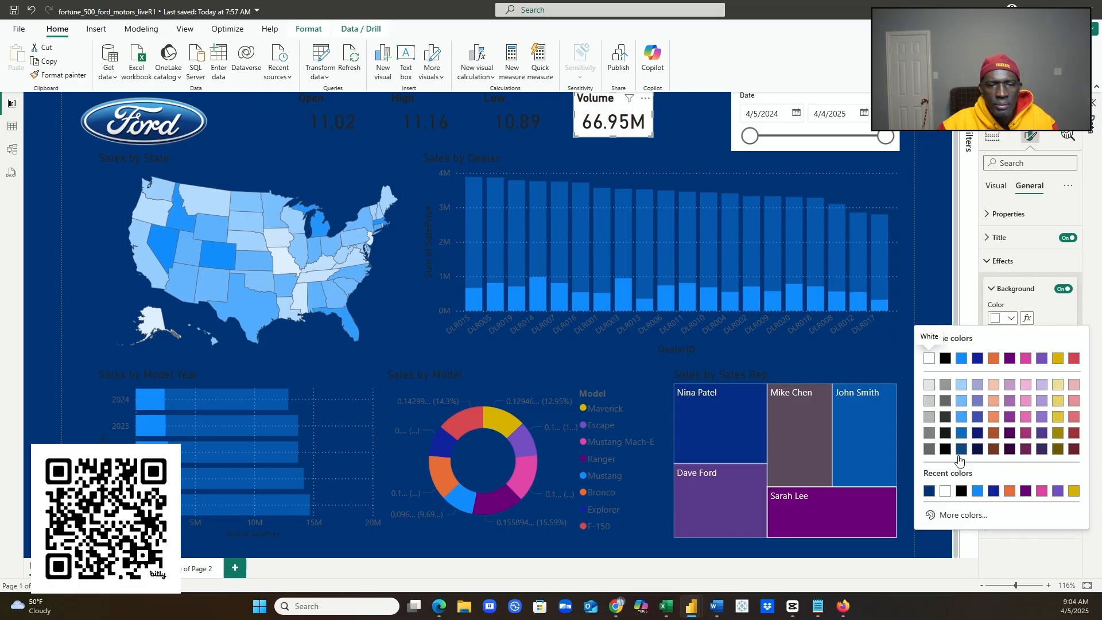
left_click(930, 491)
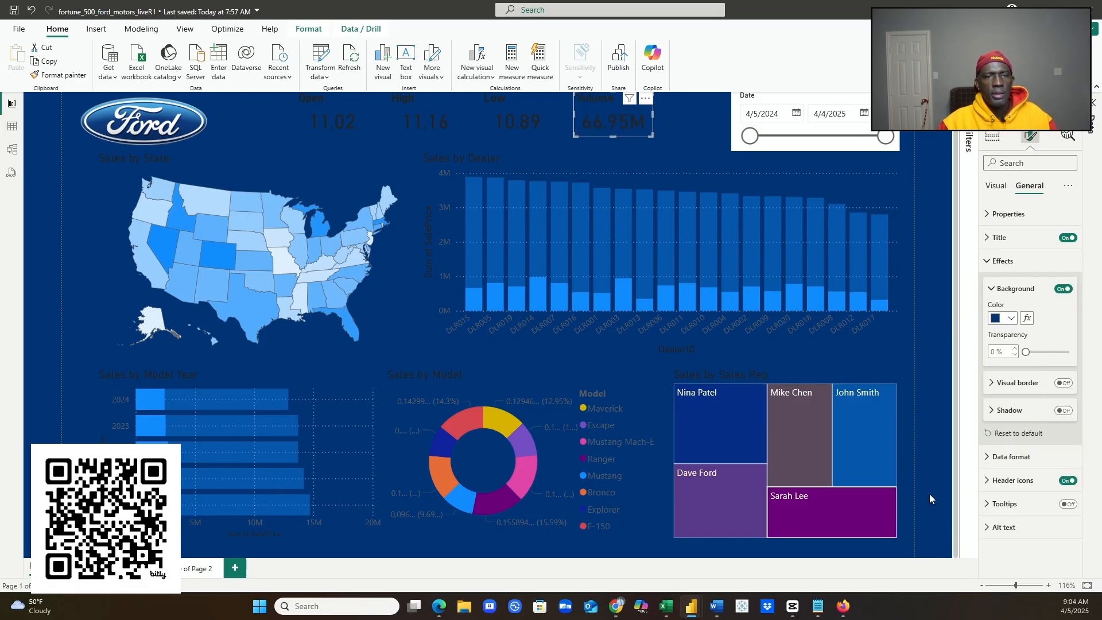
- Set the Date slicer's background to the recently used Ford blue
left_click(895, 143)
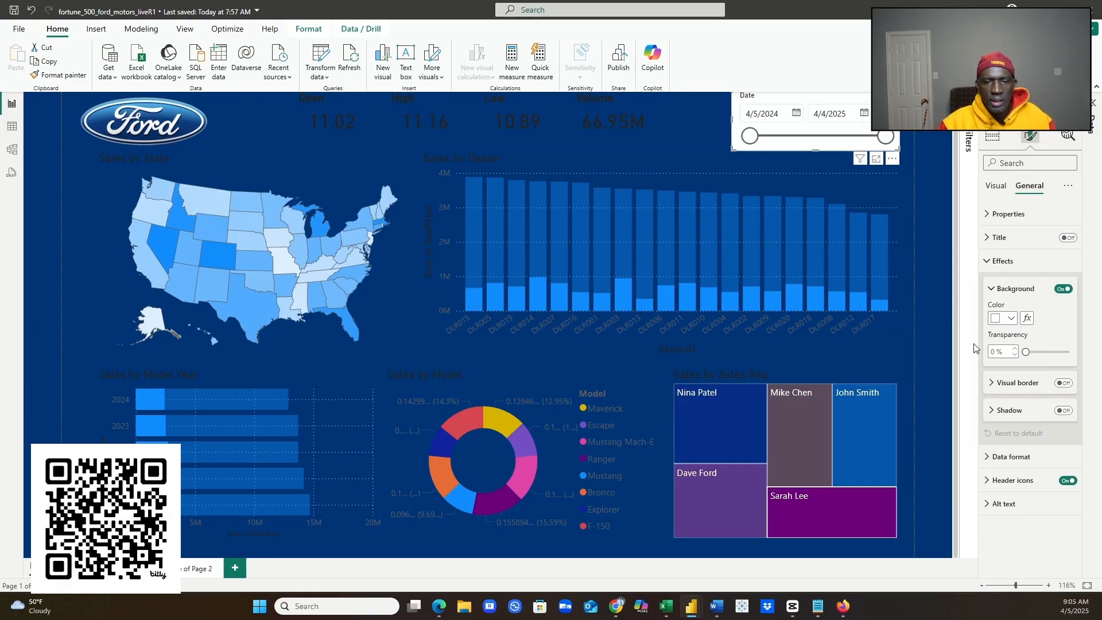
left_click(1009, 318)
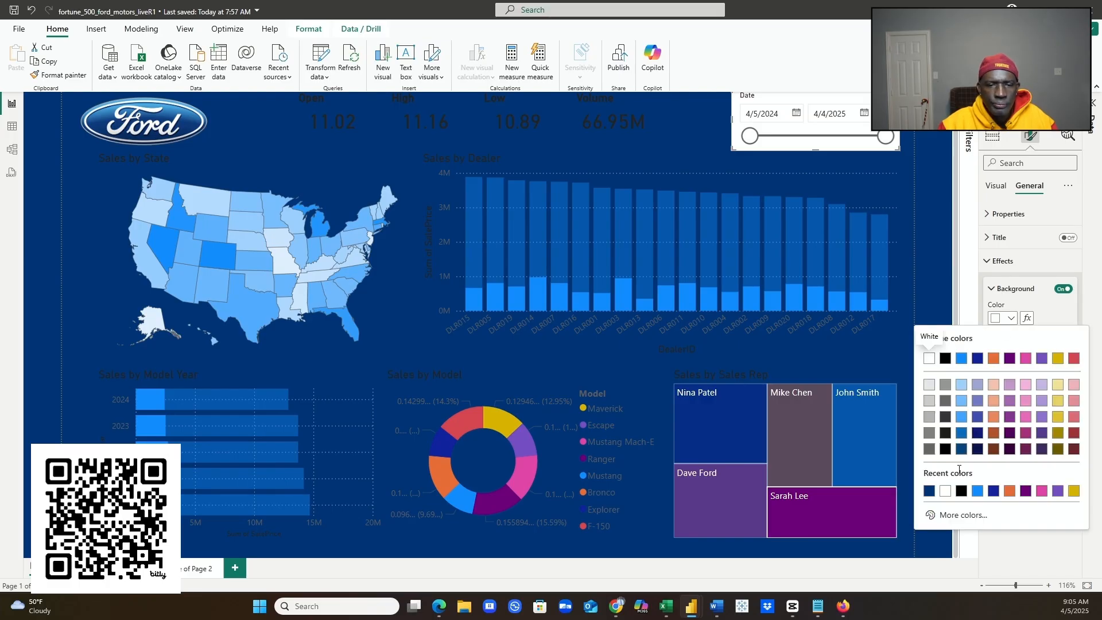
left_click(928, 491)
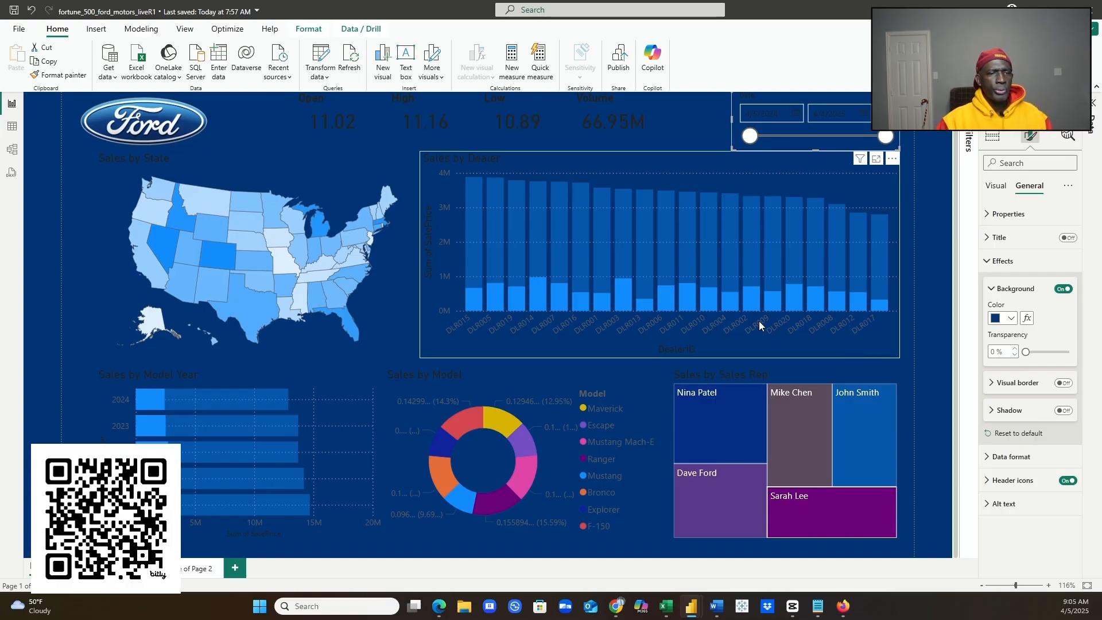
- Change the Open card's callout value color to white
left_click(342, 136)
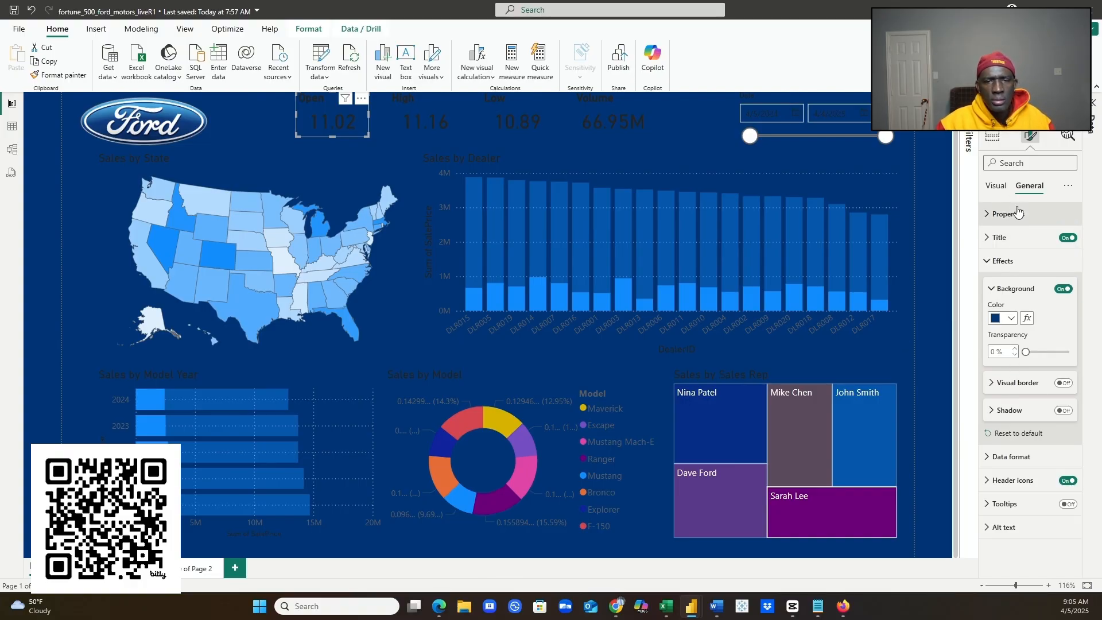
left_click(994, 187)
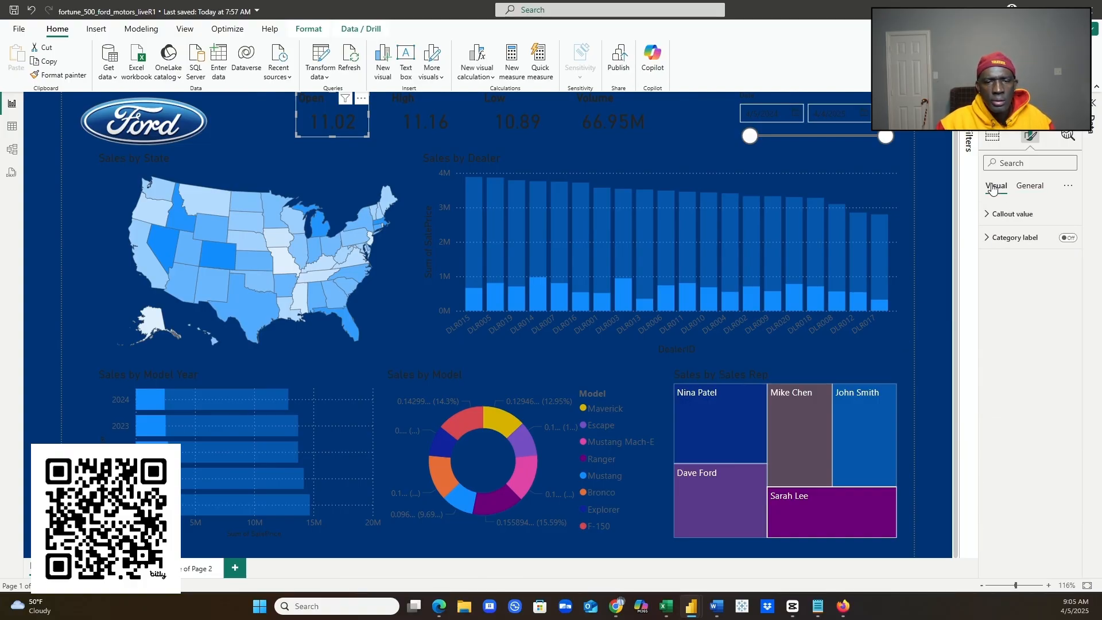
left_click(988, 215)
left_click(1011, 303)
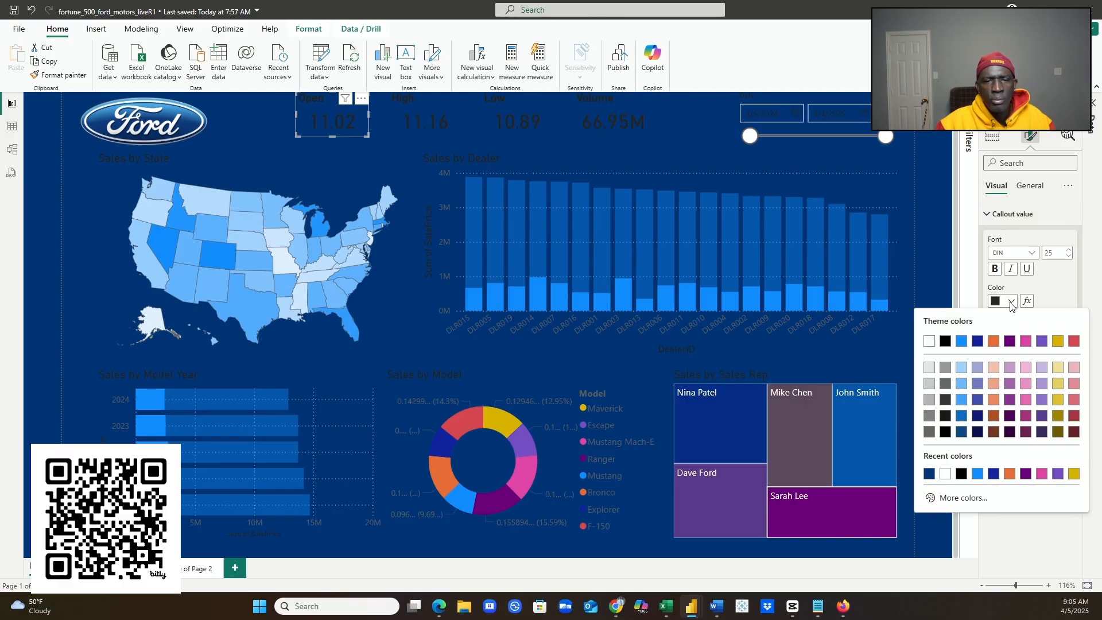
left_click(930, 341)
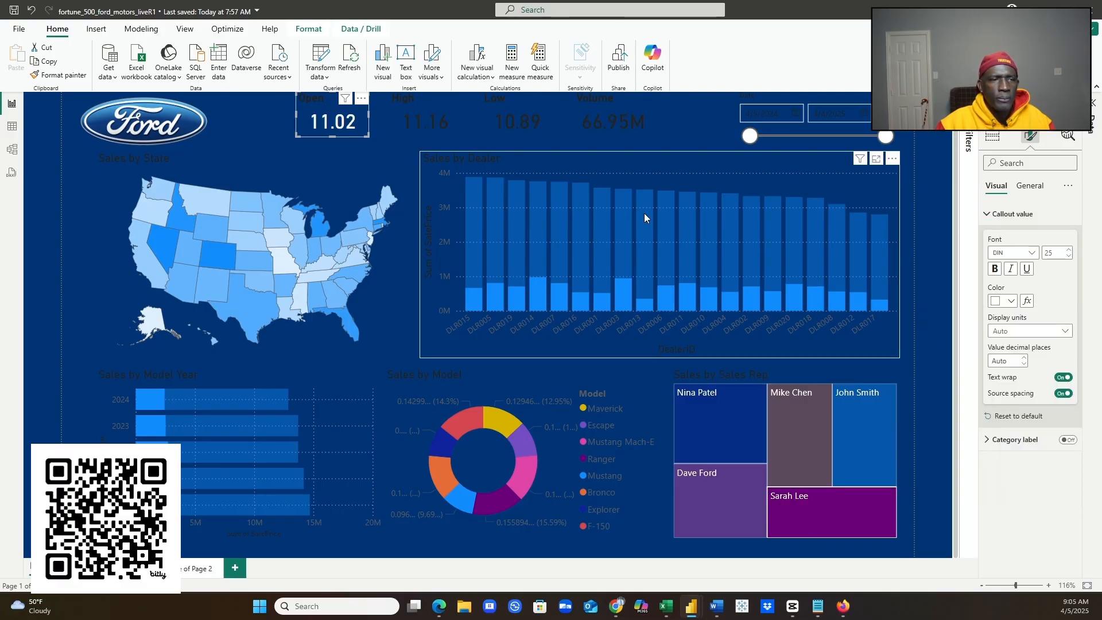
- Change the High card's callout value color to white
left_click(446, 136)
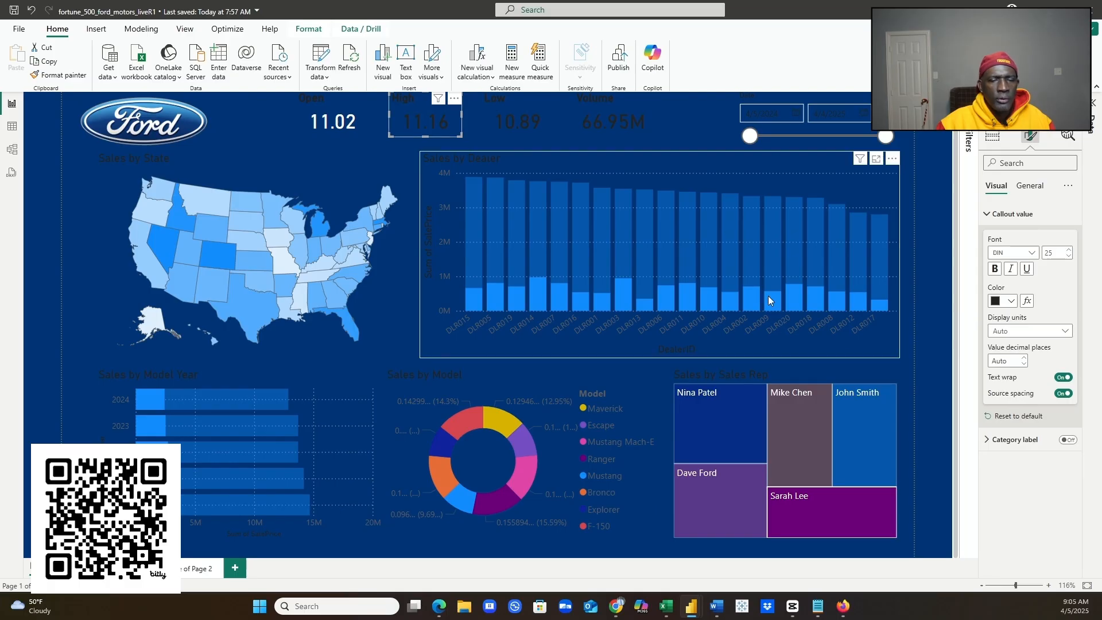
left_click(1011, 303)
left_click(930, 341)
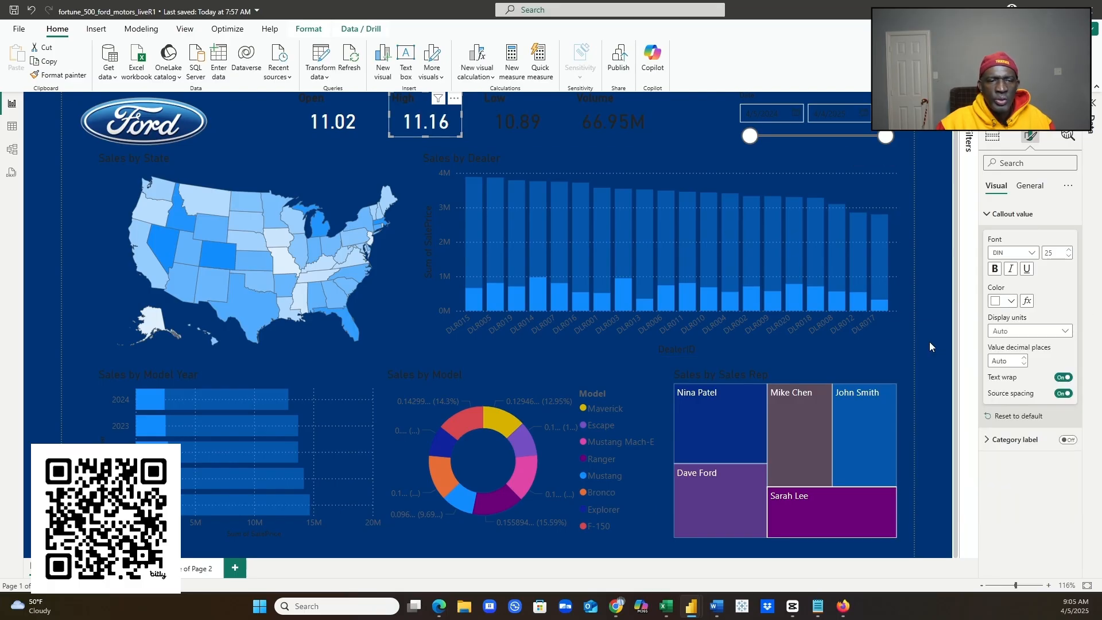
- Change the callout value color of the Low and Volume cards to white
left_click(532, 130)
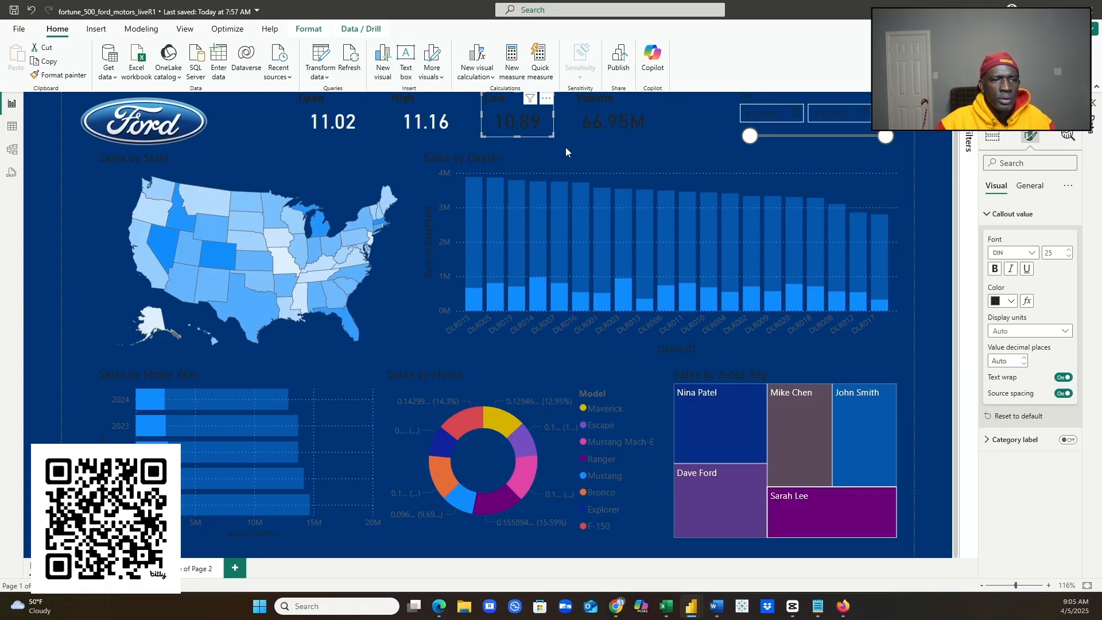
left_click(1009, 306)
left_click(930, 341)
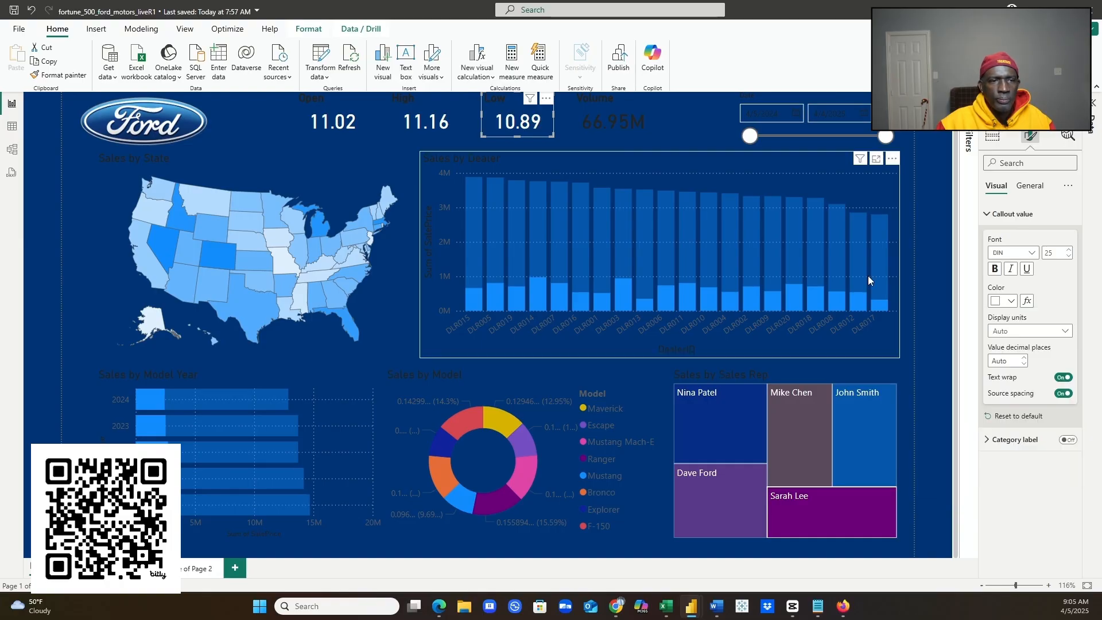
left_click(638, 128)
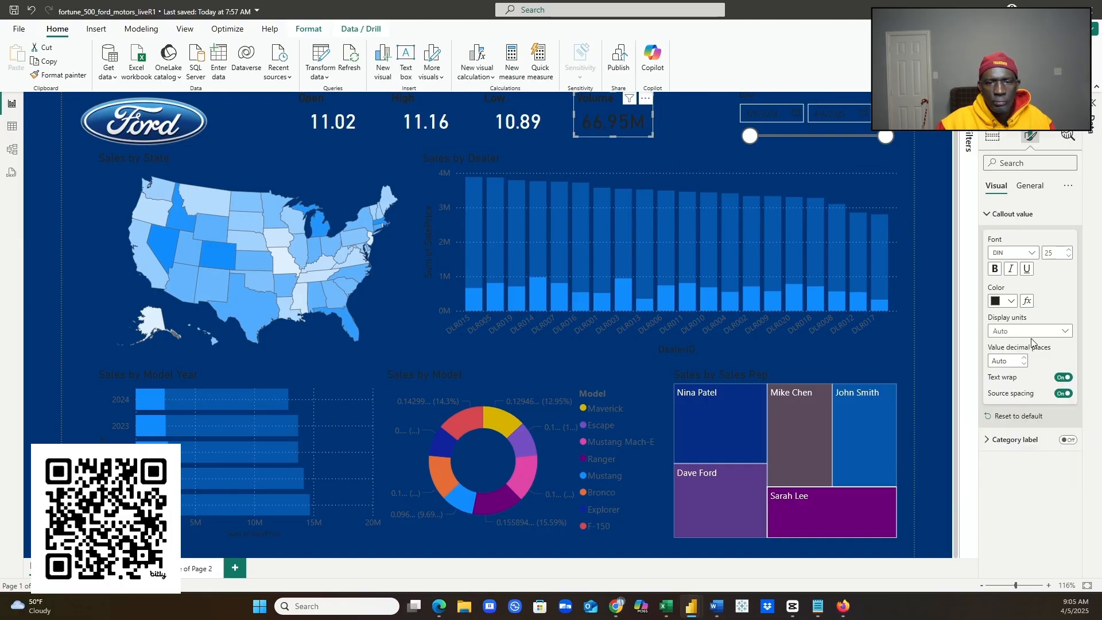
left_click(1011, 302)
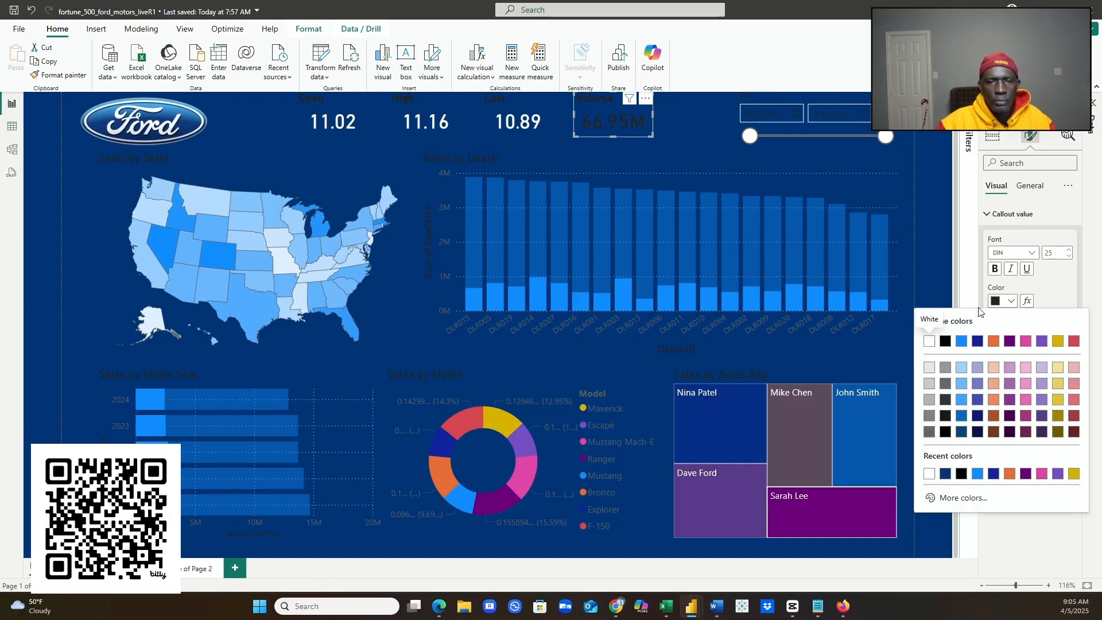
left_click(930, 341)
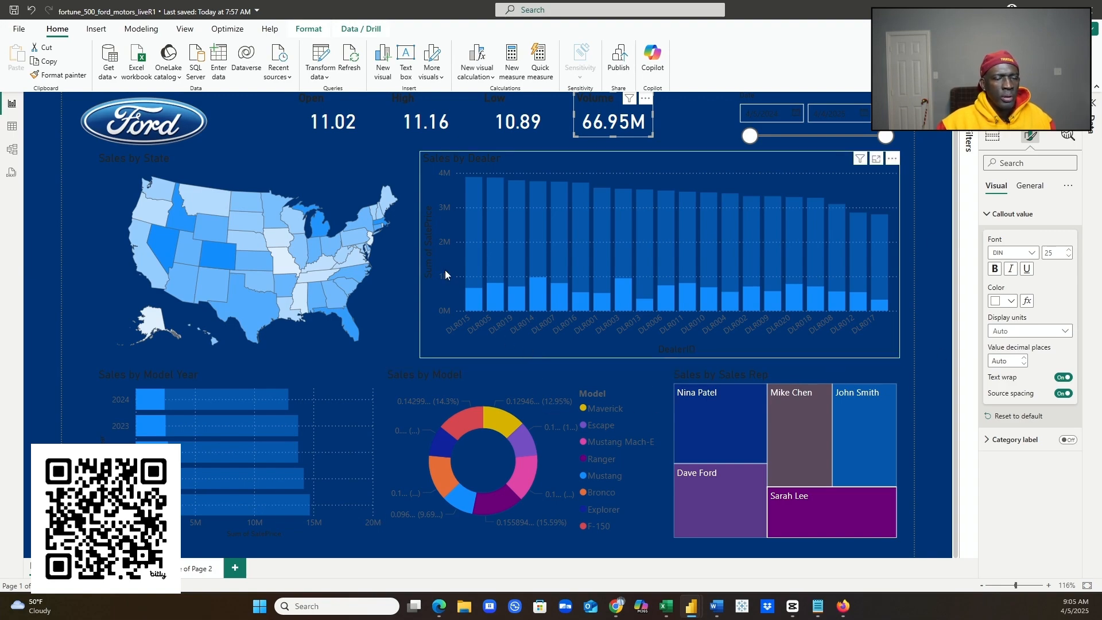
- Change the Open card's title text color to white
left_click(335, 119)
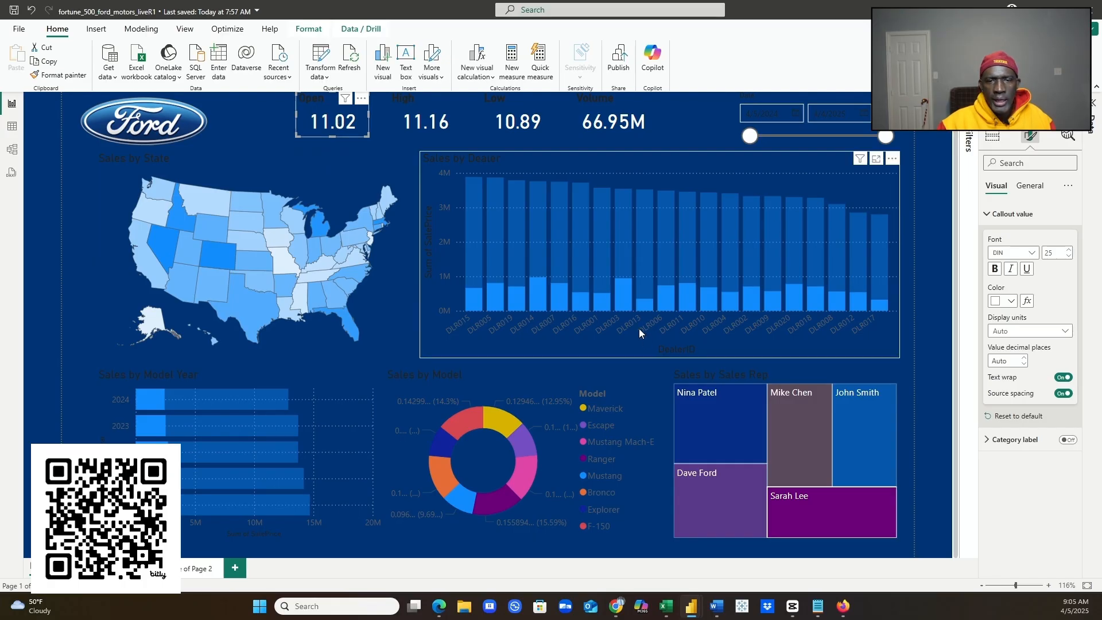
left_click(1028, 194)
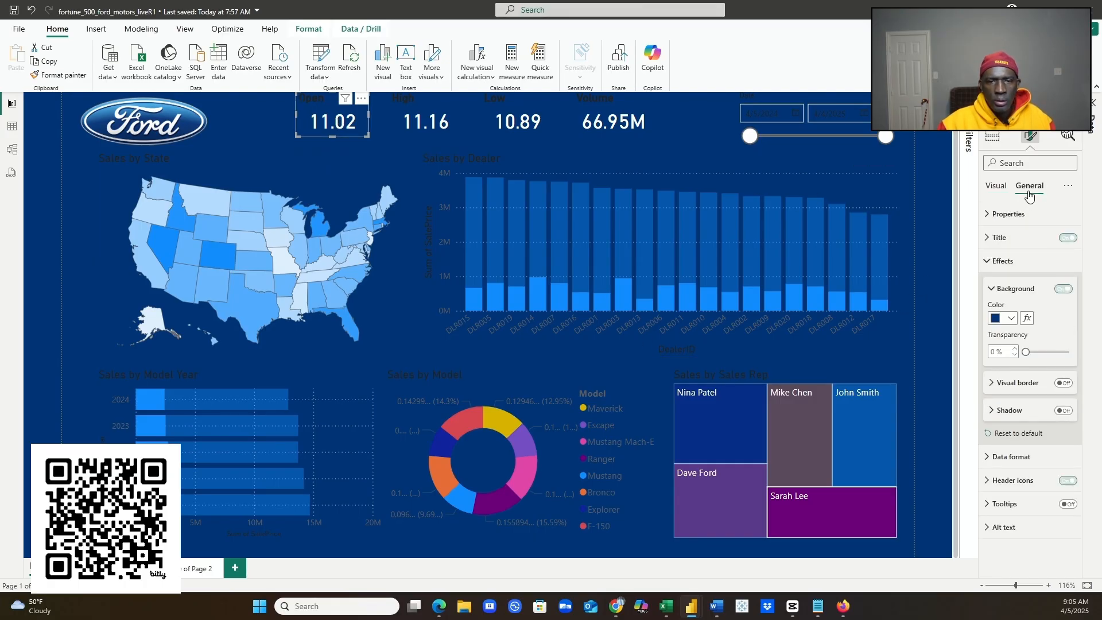
left_click(1000, 238)
left_click(1011, 404)
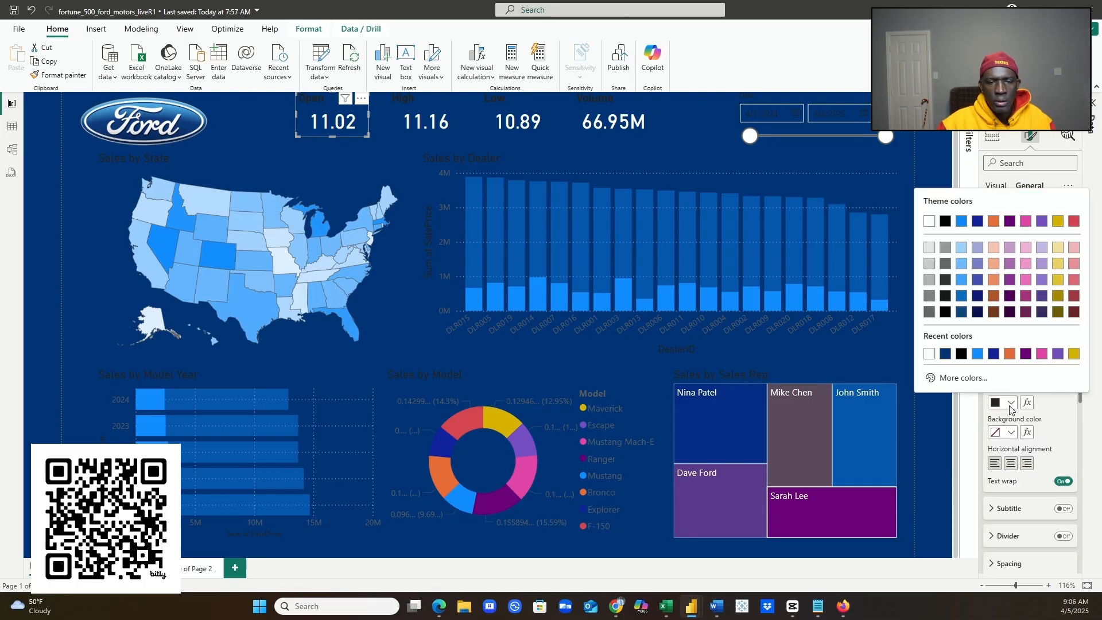
left_click(929, 354)
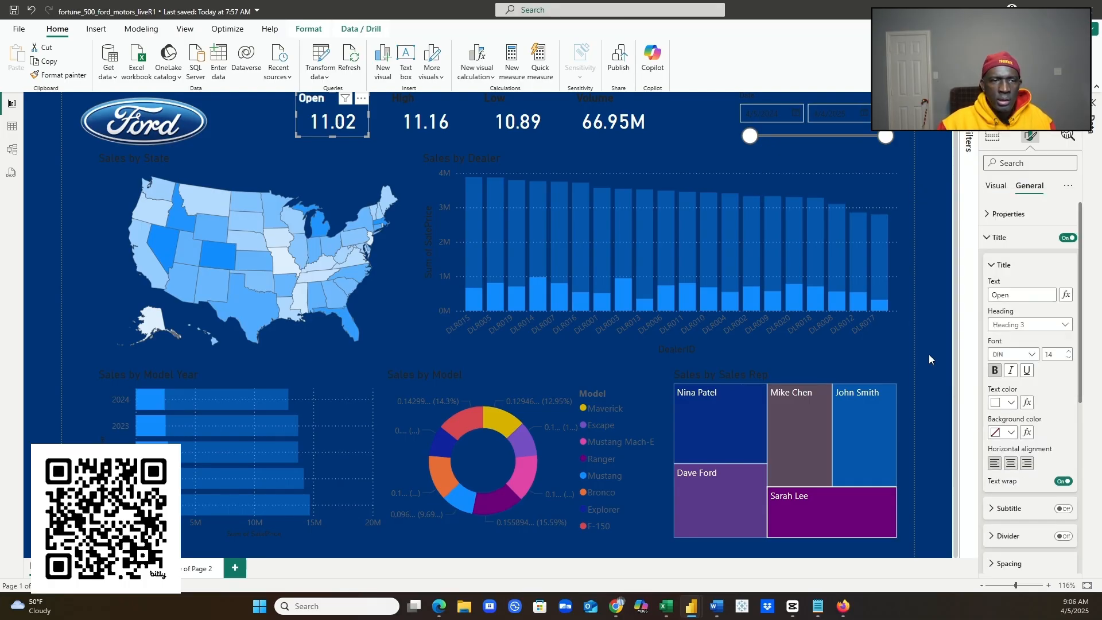
- Change the title text color of the High and Low cards to white
left_click(426, 111)
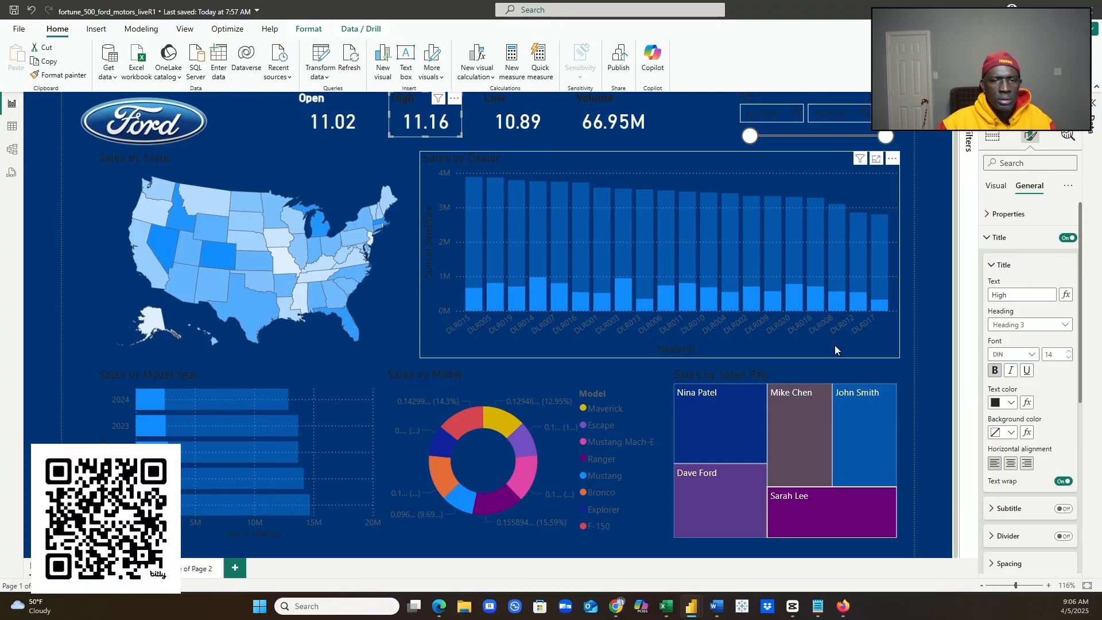
left_click(1011, 404)
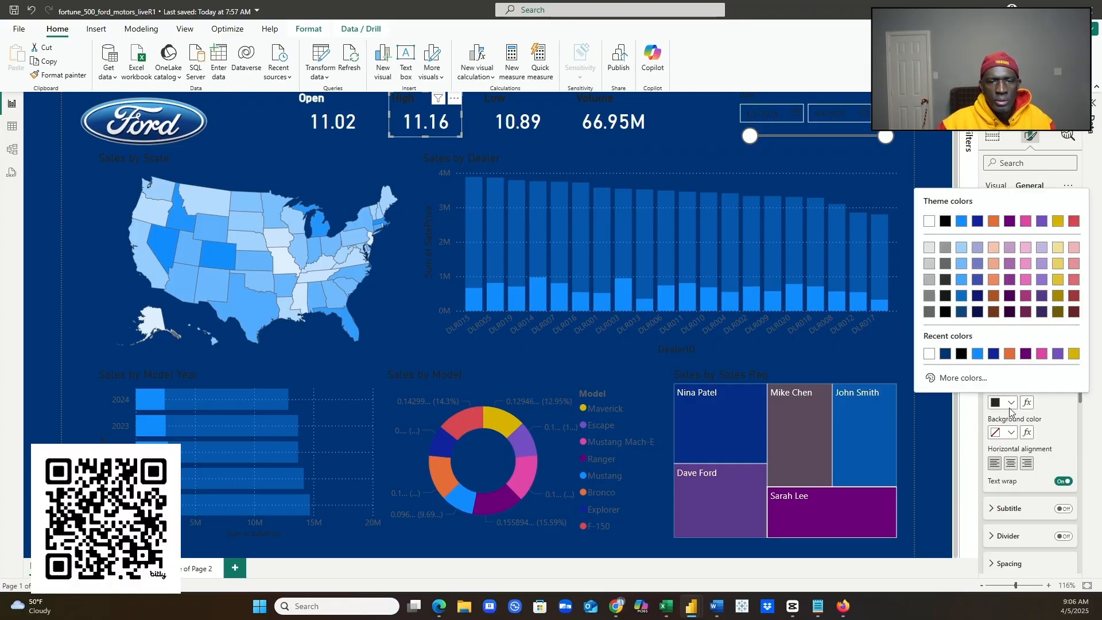
left_click(929, 353)
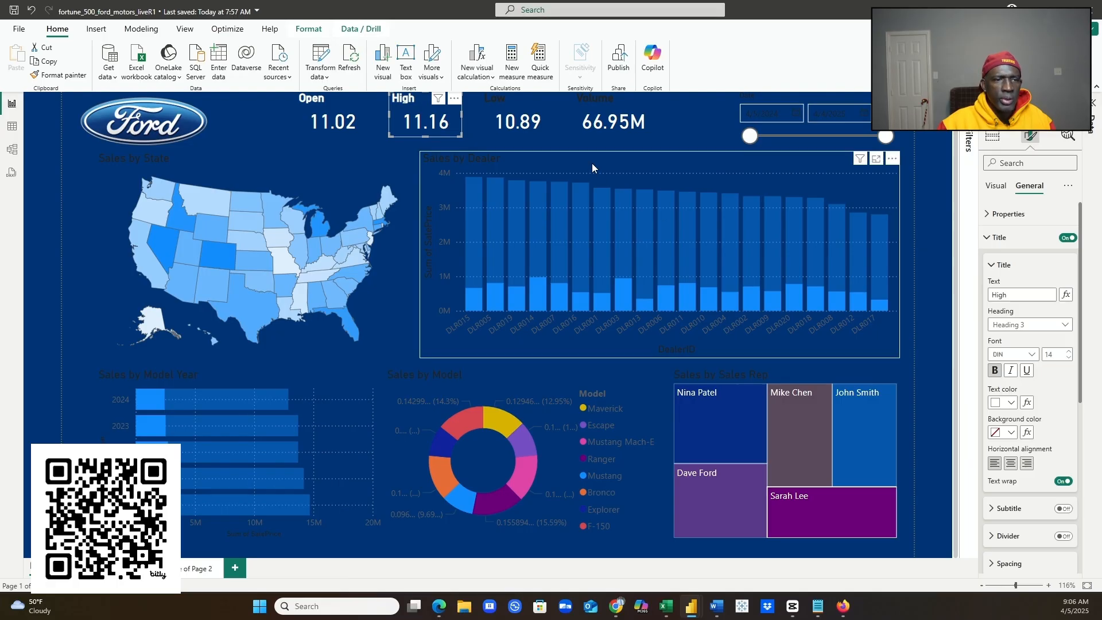
left_click(526, 125)
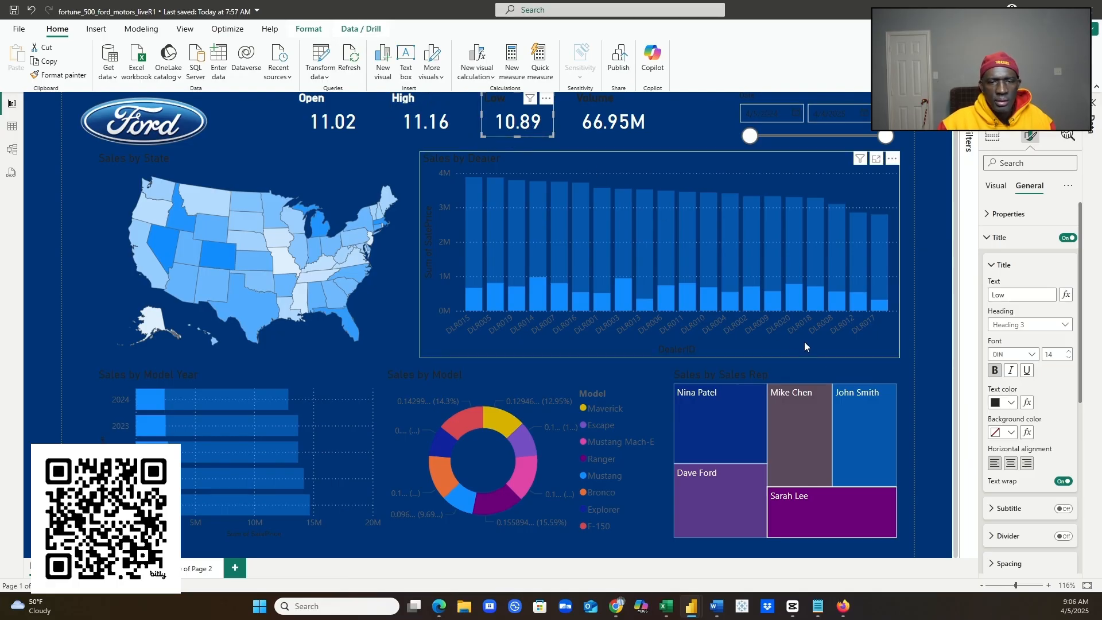
left_click(1012, 403)
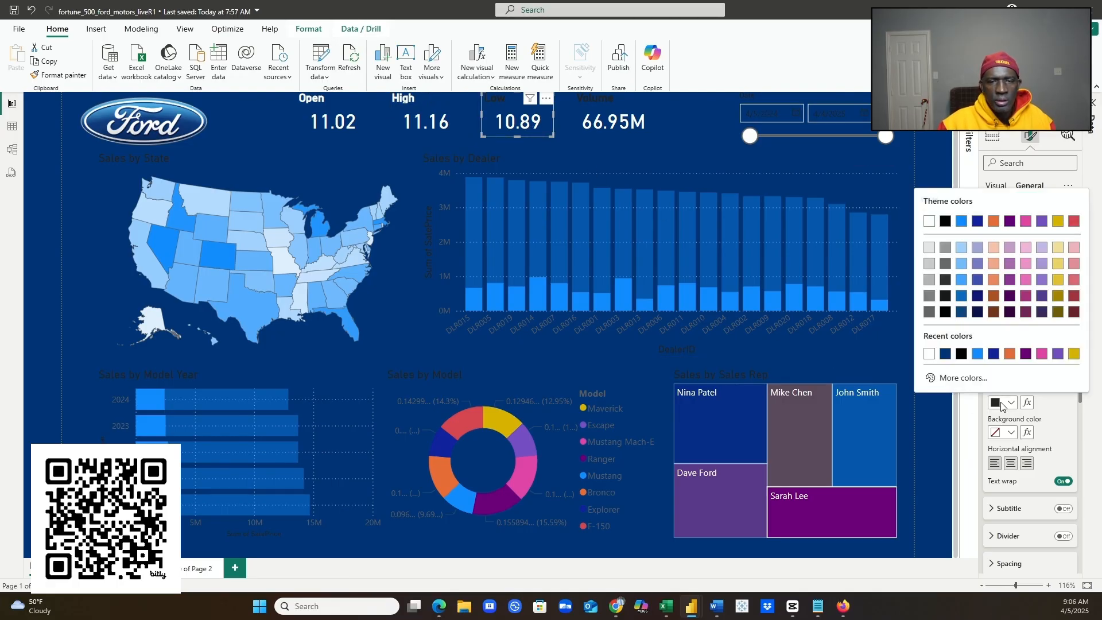
left_click(925, 354)
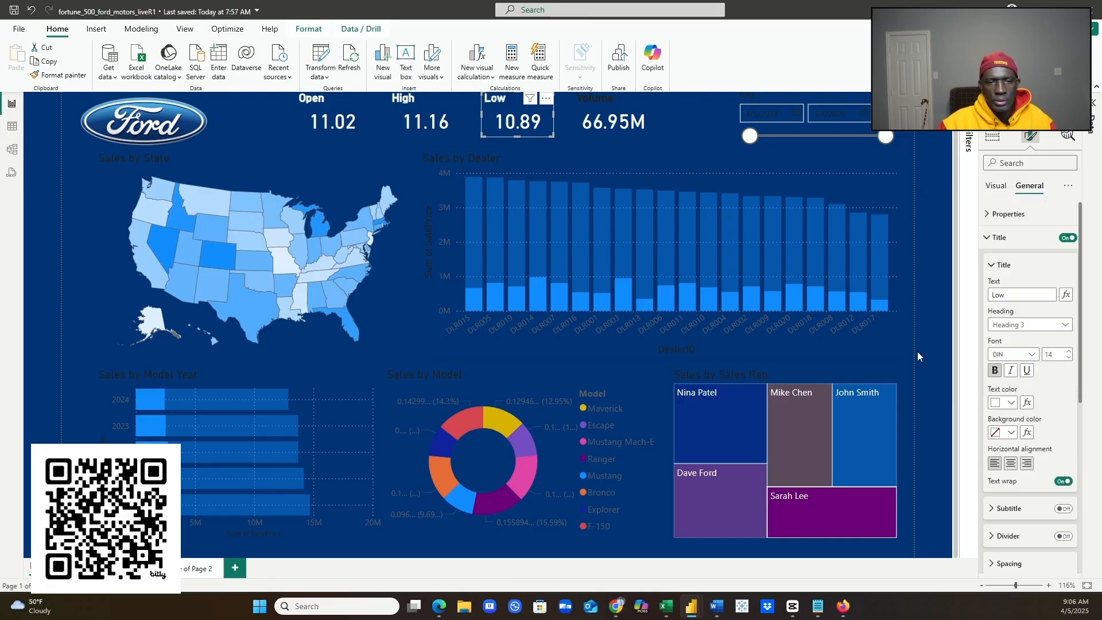
- Change the Volume card's title text color to white
left_click(632, 130)
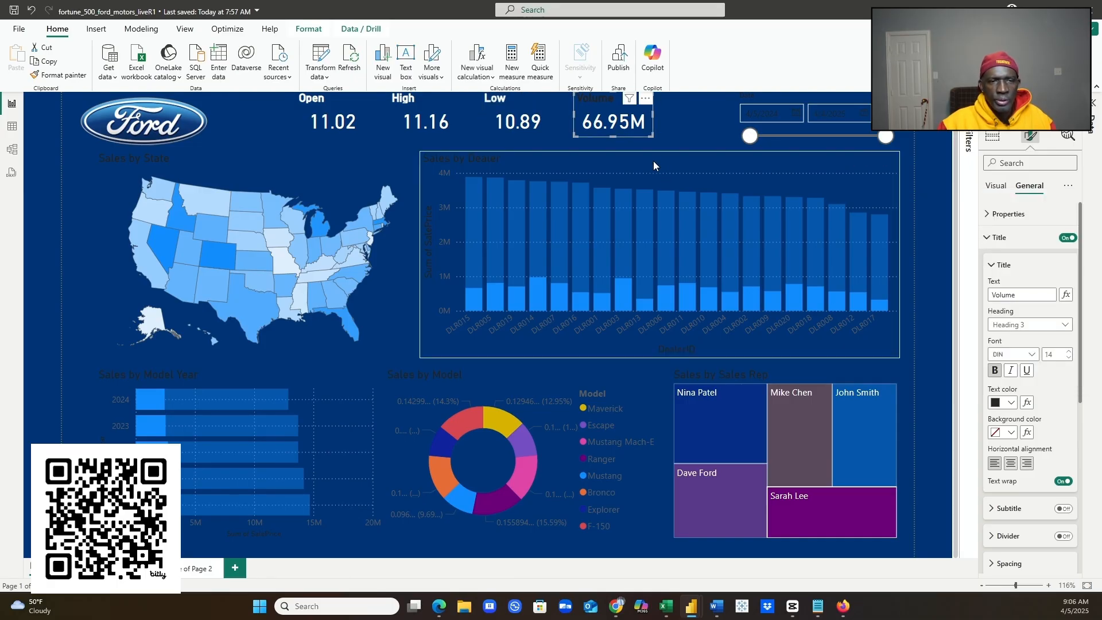
left_click(1011, 403)
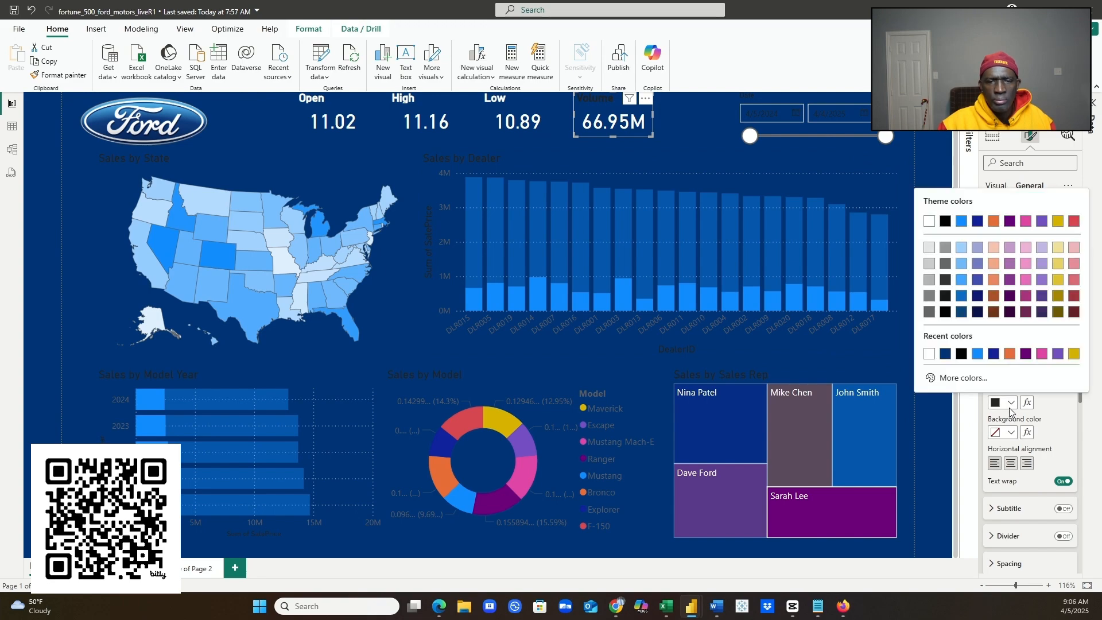
left_click(929, 353)
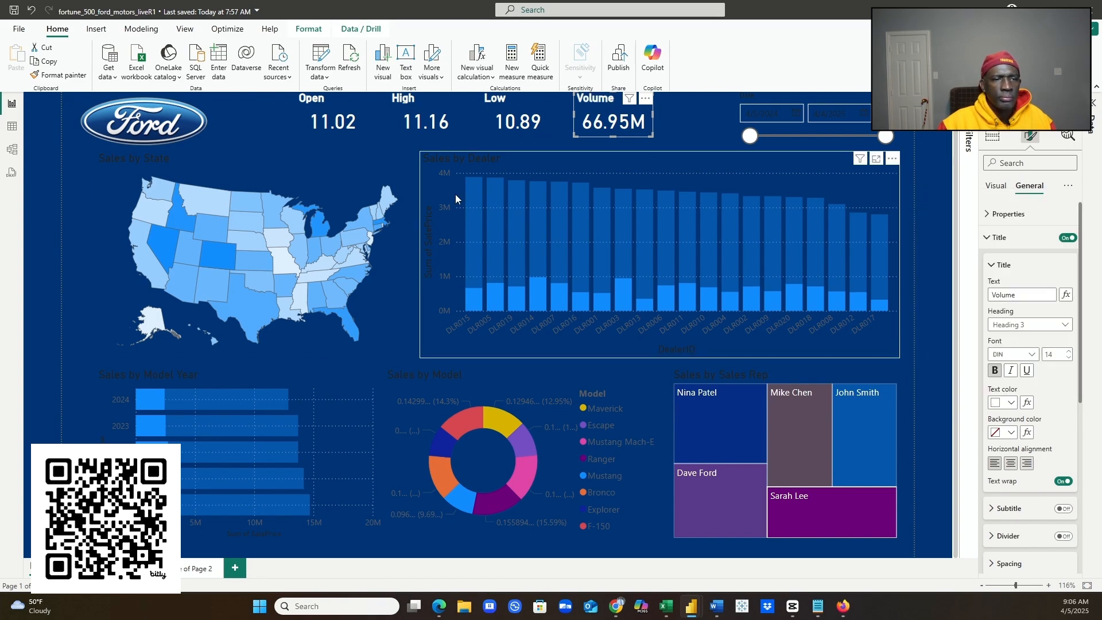
- Set the title text color of the Sales by State map and the Sales by Model Year bar chart to white
left_click(298, 185)
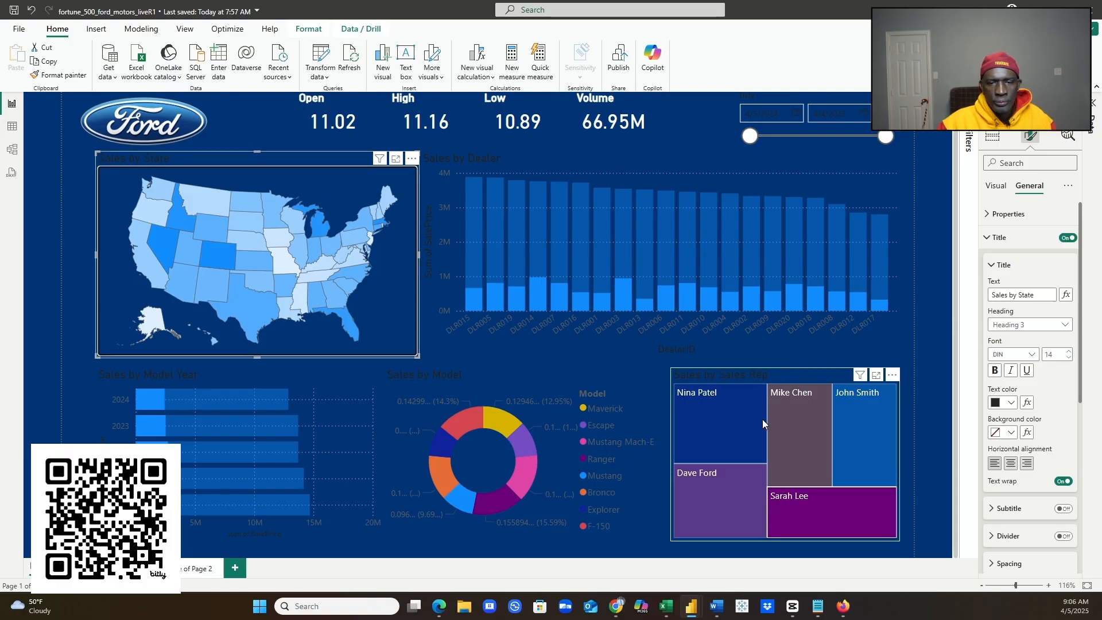
left_click(1010, 404)
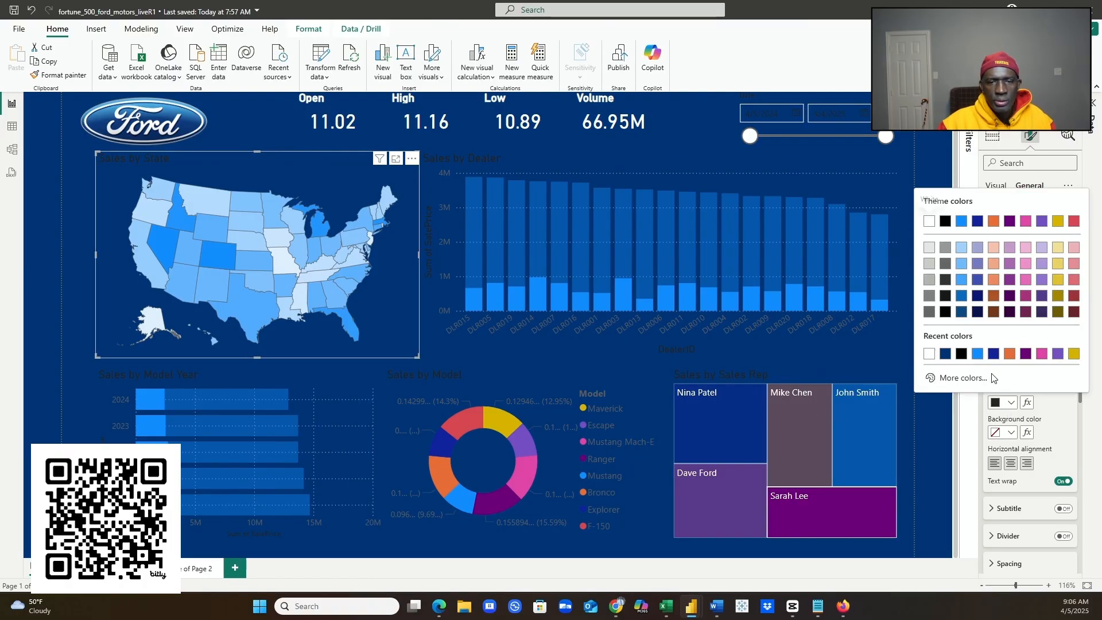
left_click(928, 356)
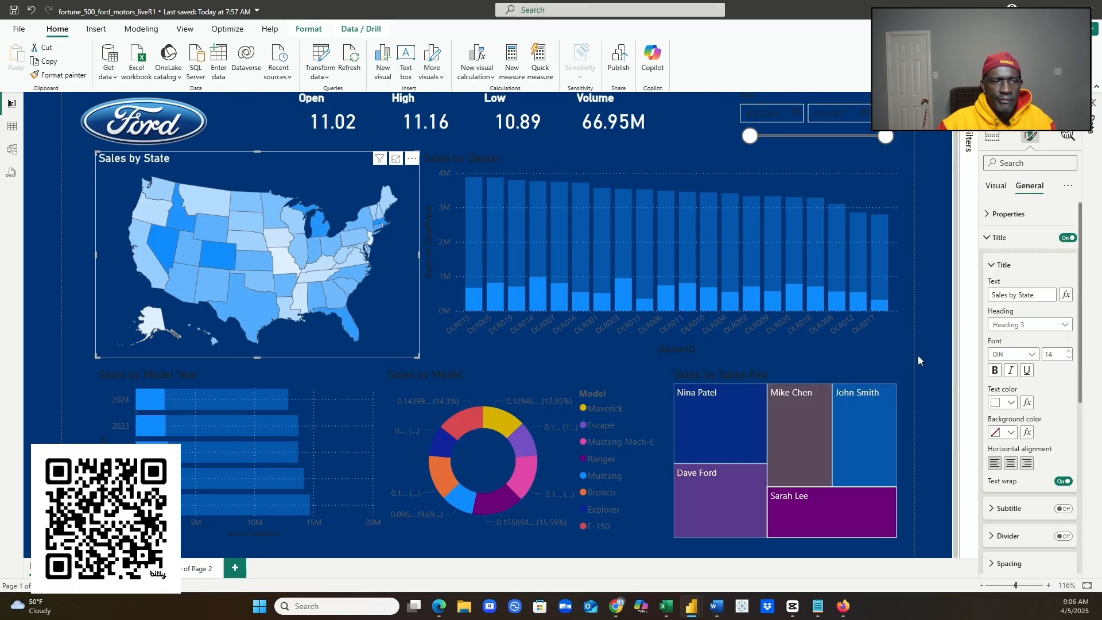
left_click(311, 388)
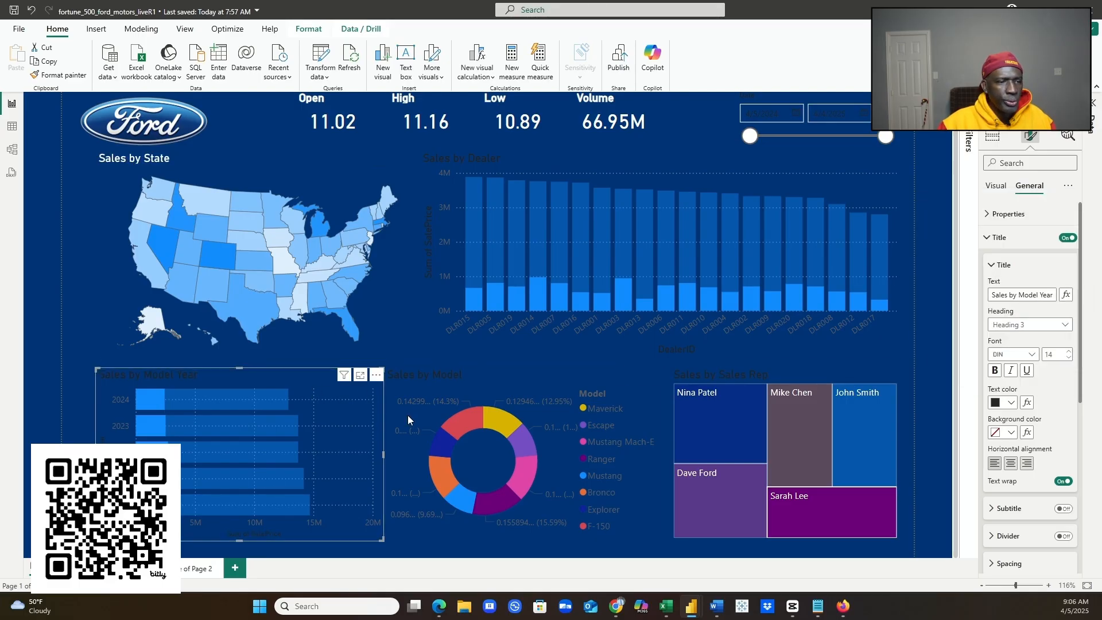
left_click(1012, 403)
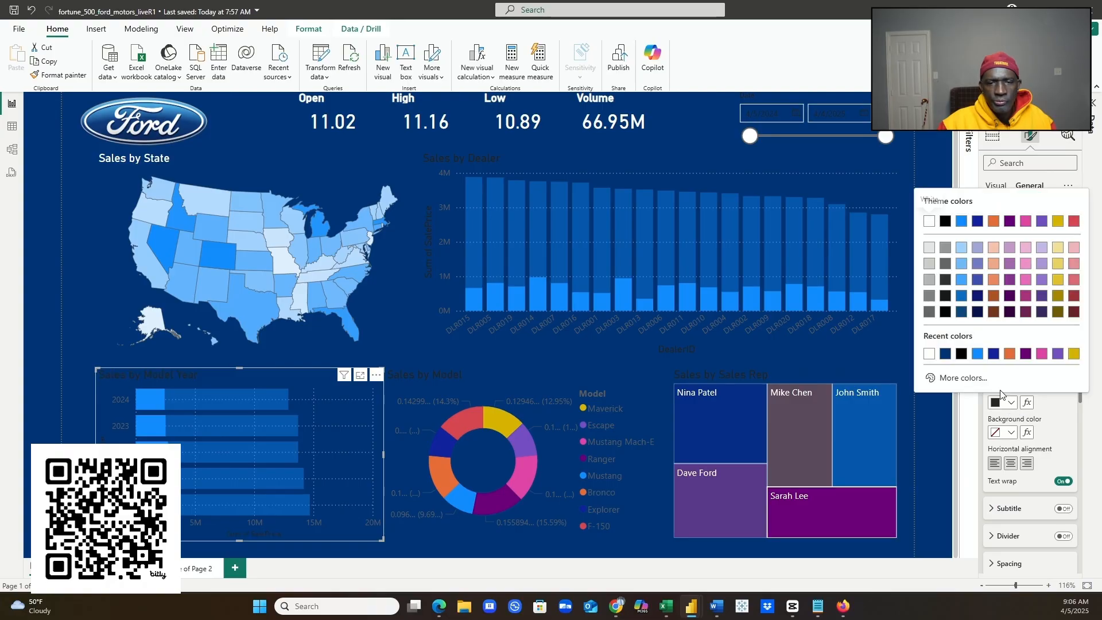
left_click(929, 355)
- Set the title text color of the Sales by Model donut chart and the Sales by Sales Rep treemap to white
left_click(556, 376)
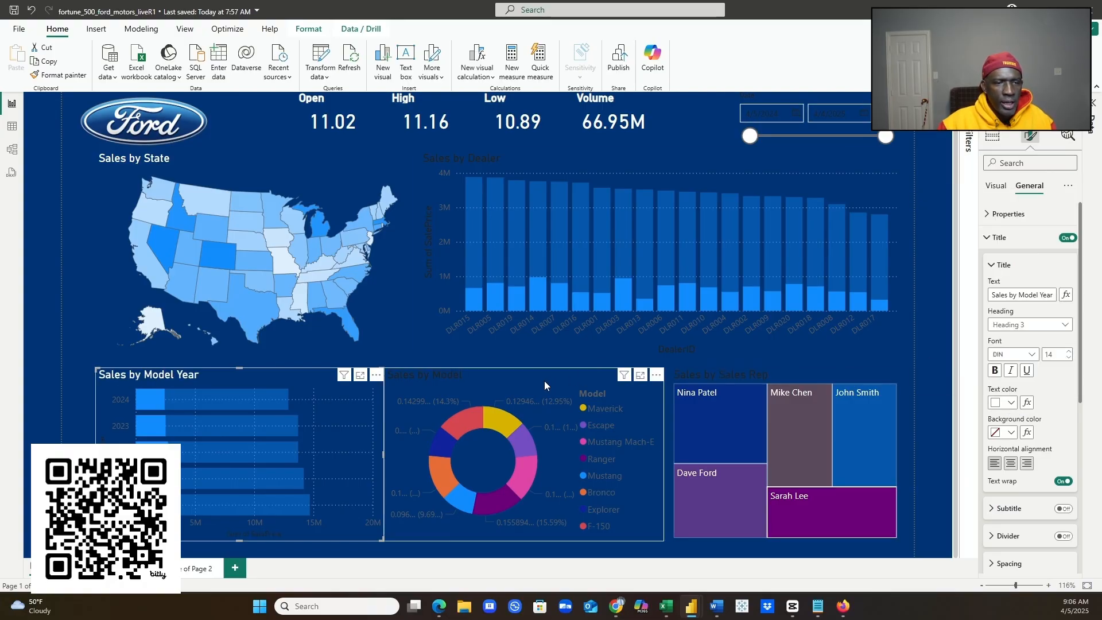
left_click(1011, 403)
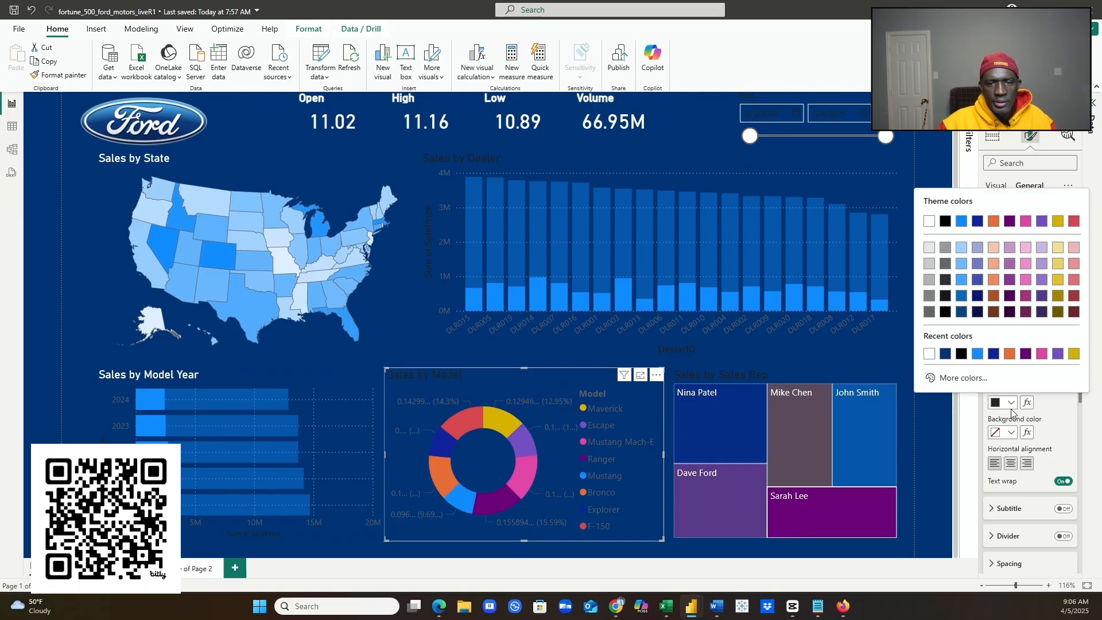
left_click(927, 360)
left_click(794, 378)
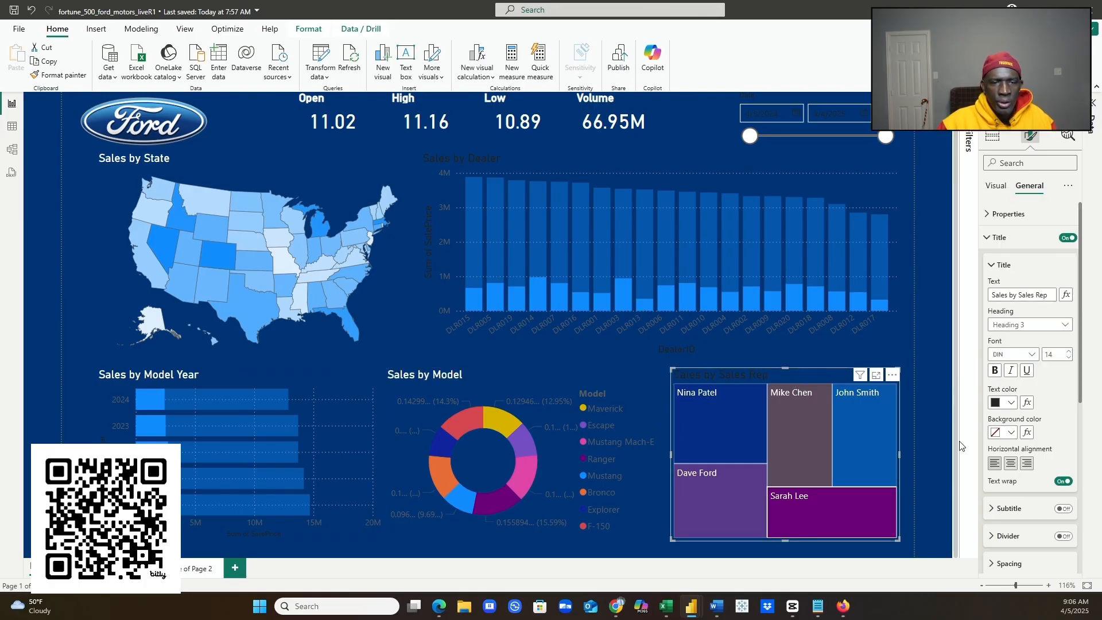
left_click(1009, 405)
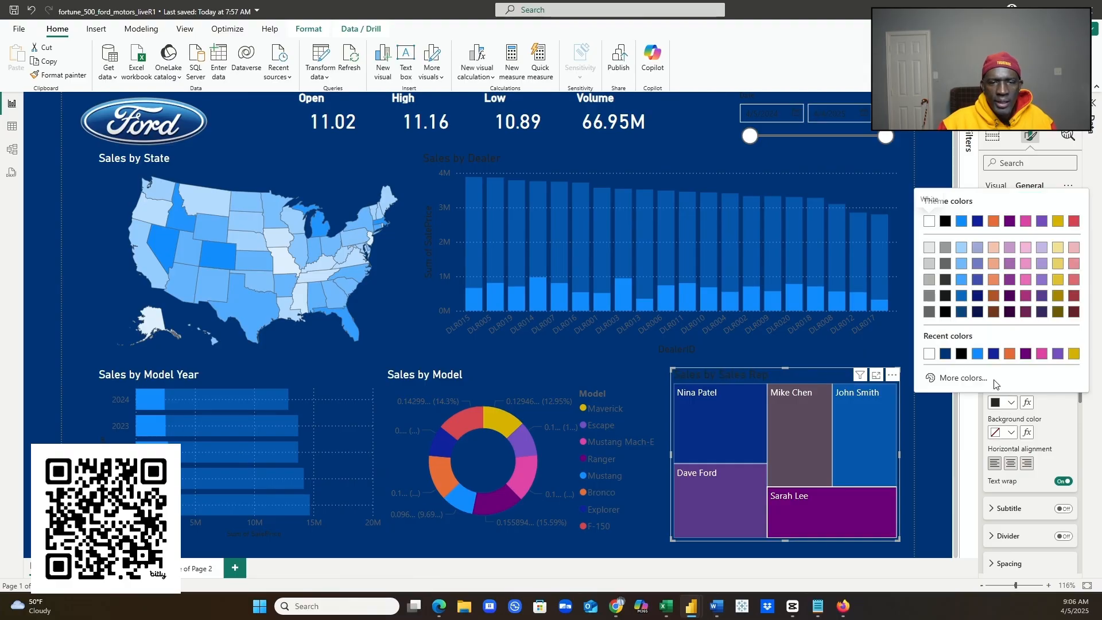
left_click(931, 353)
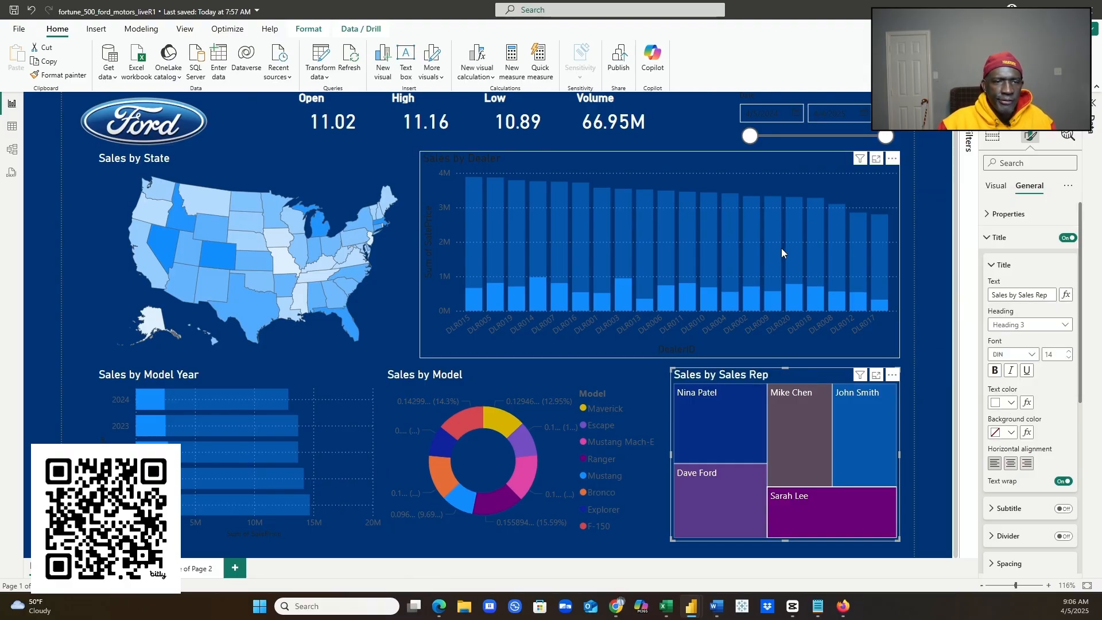
- Set the Sales by Dealer column chart's title text color to white
left_click(760, 180)
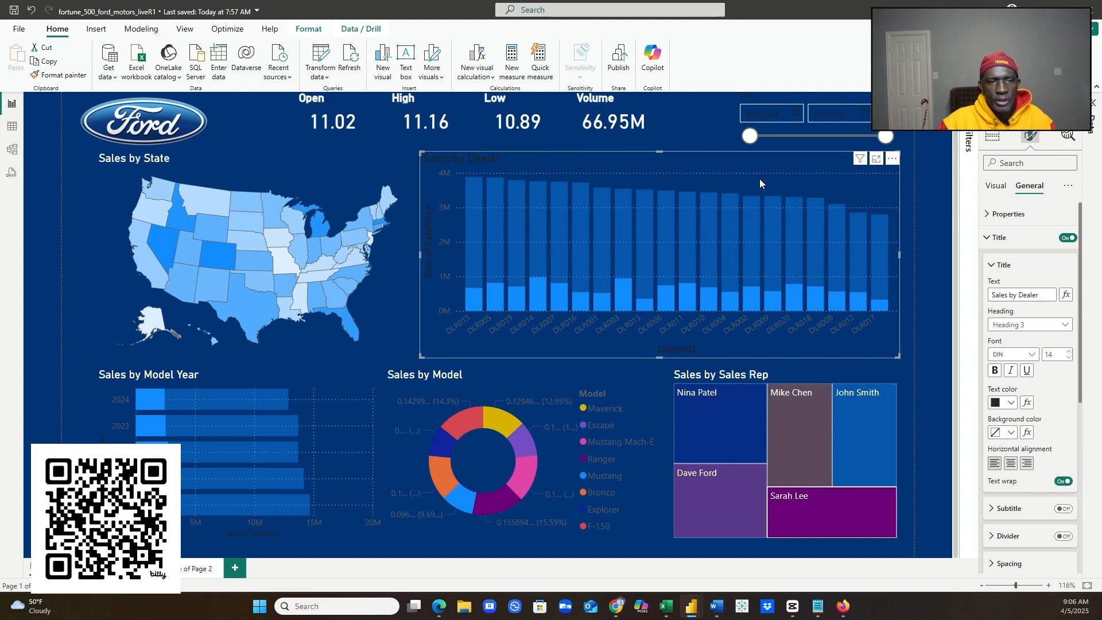
left_click(1011, 402)
left_click(930, 354)
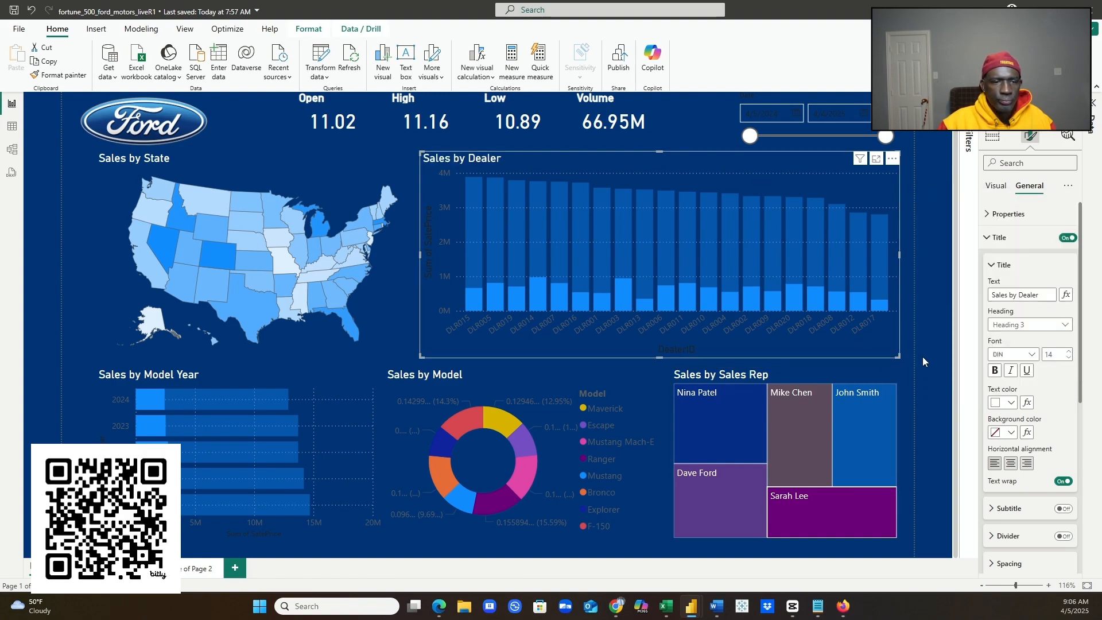
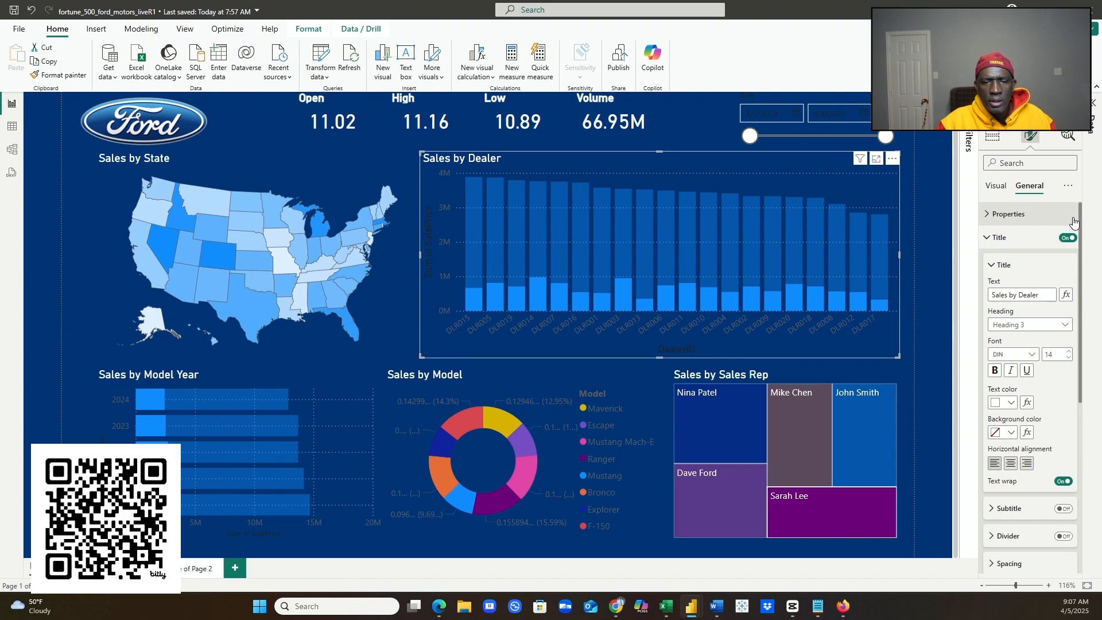
- Expand all general format categories of the Sales by Dealer chart and look through them for the remaining text color settings
left_click(1068, 186)
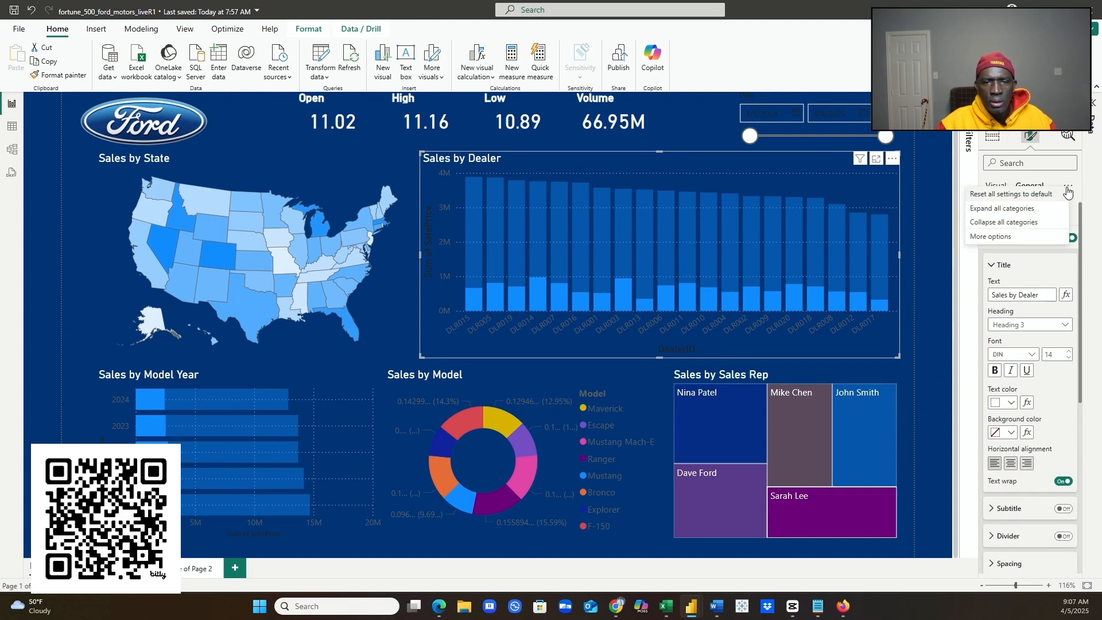
left_click(1001, 214)
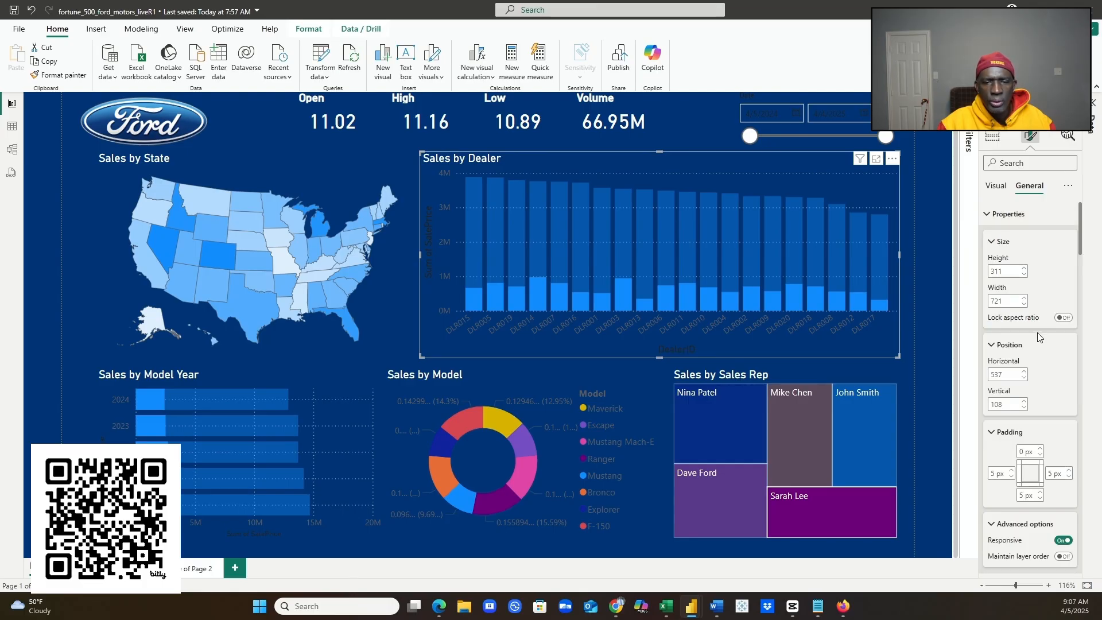
scroll(1036, 332, "down", 2)
scroll(1035, 340, "down", 5)
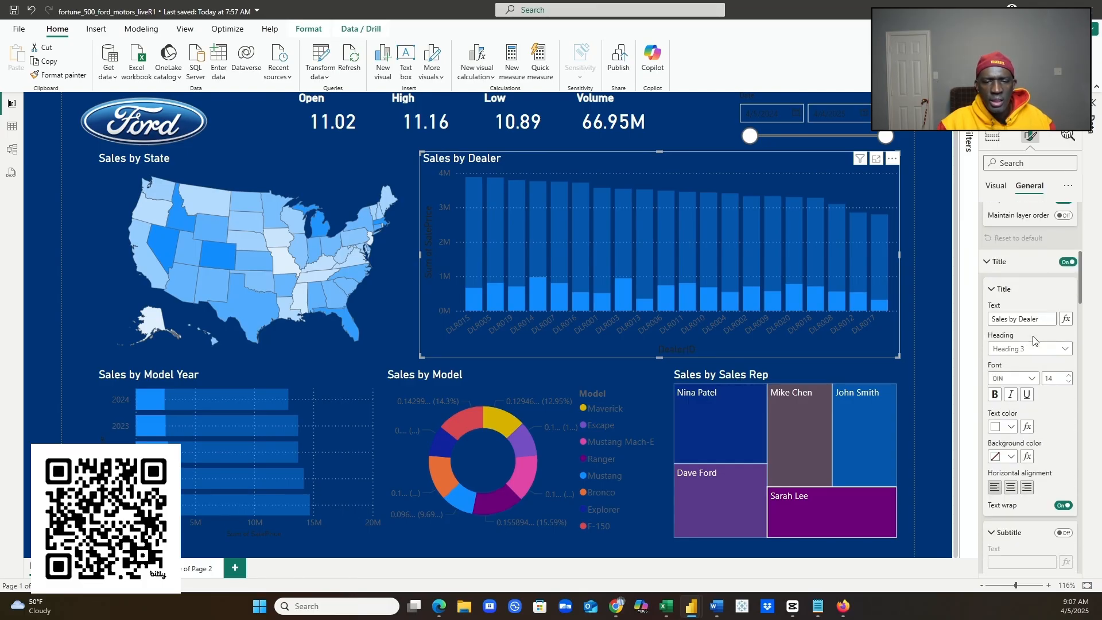
scroll(1031, 338, "down", 8)
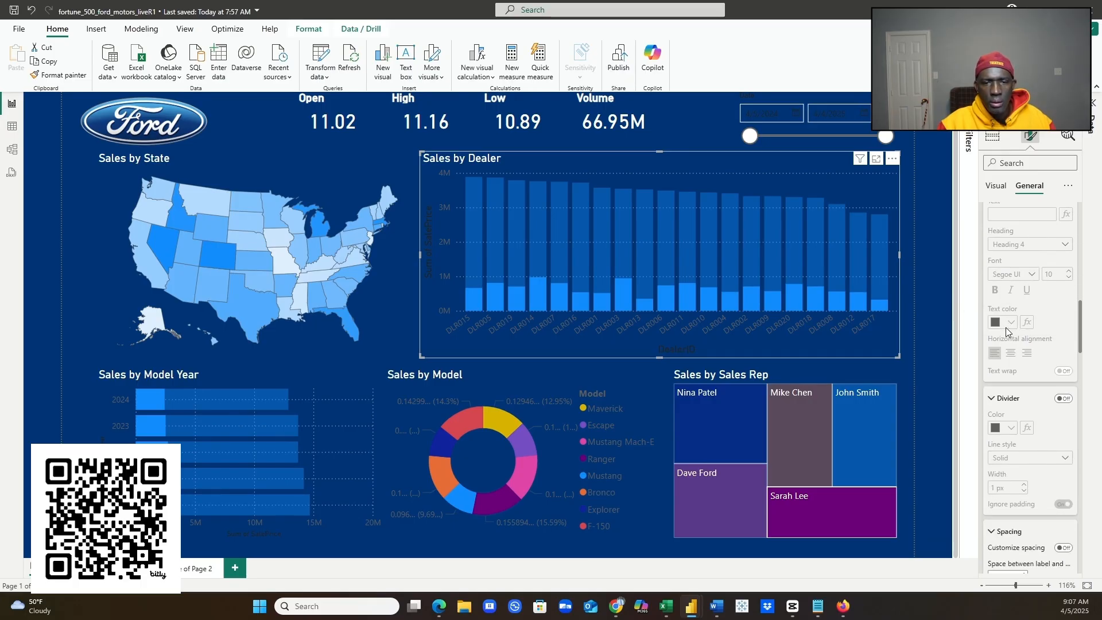
scroll(1025, 397, "down", 4)
scroll(1025, 398, "down", 4)
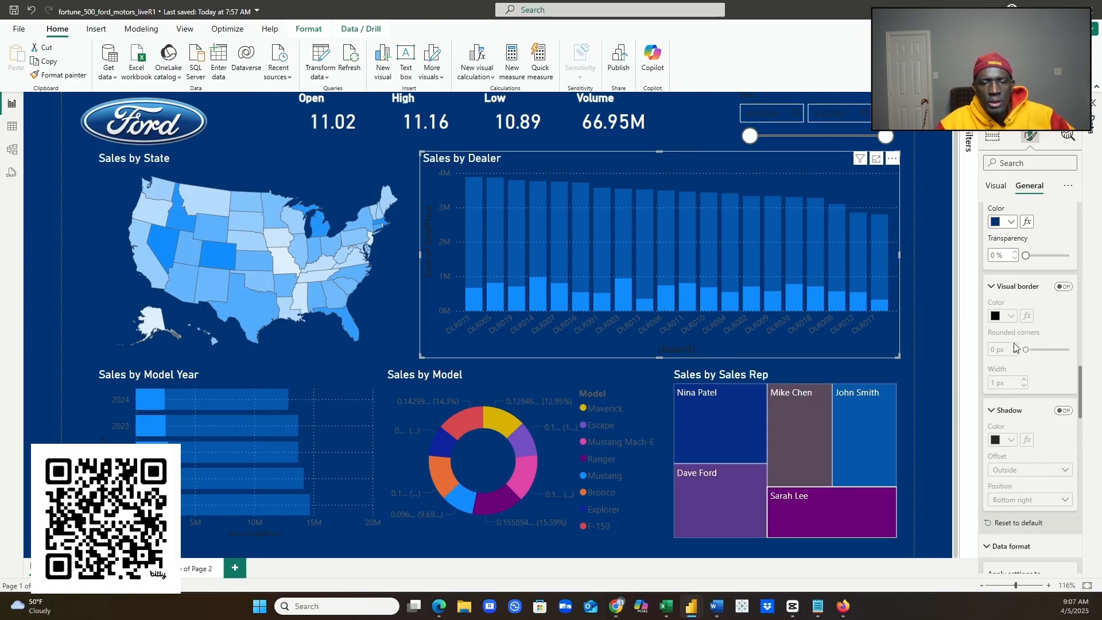
- Try a visual border on the Sales by Dealer chart and switch it back off
scroll(1014, 344, "up", 1)
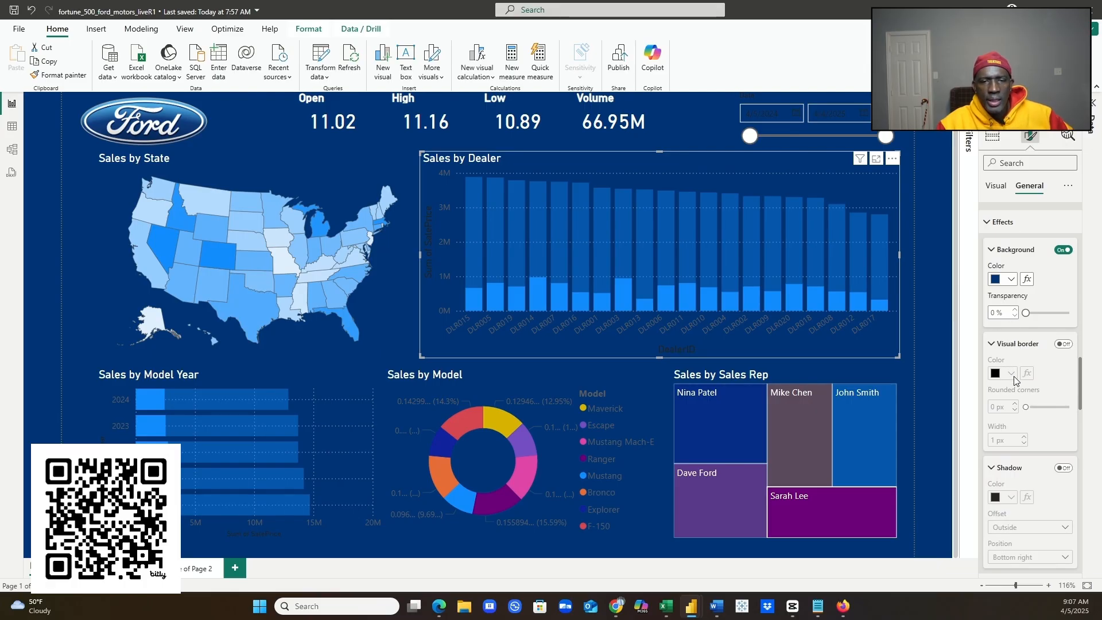
left_click(1064, 344)
left_click(1064, 344)
- Set the label, value, and drill text and icon colors of the Sales by Dealer chart's tooltips to white
scroll(1054, 371, "down", 2)
scroll(1053, 371, "down", 6)
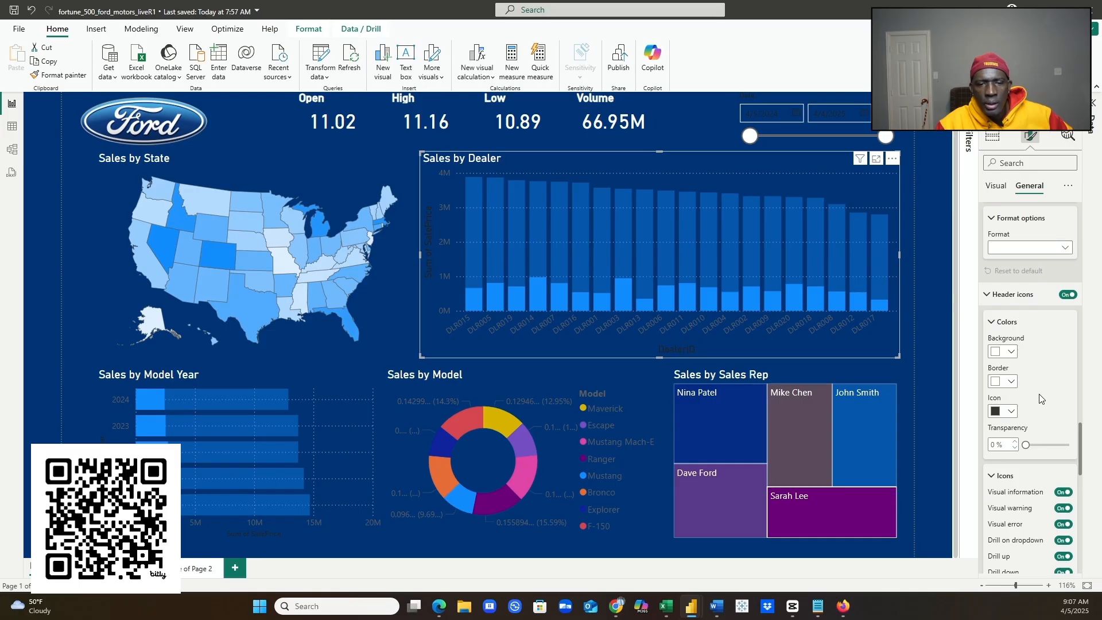
scroll(1039, 396, "down", 1)
scroll(1040, 400, "down", 10)
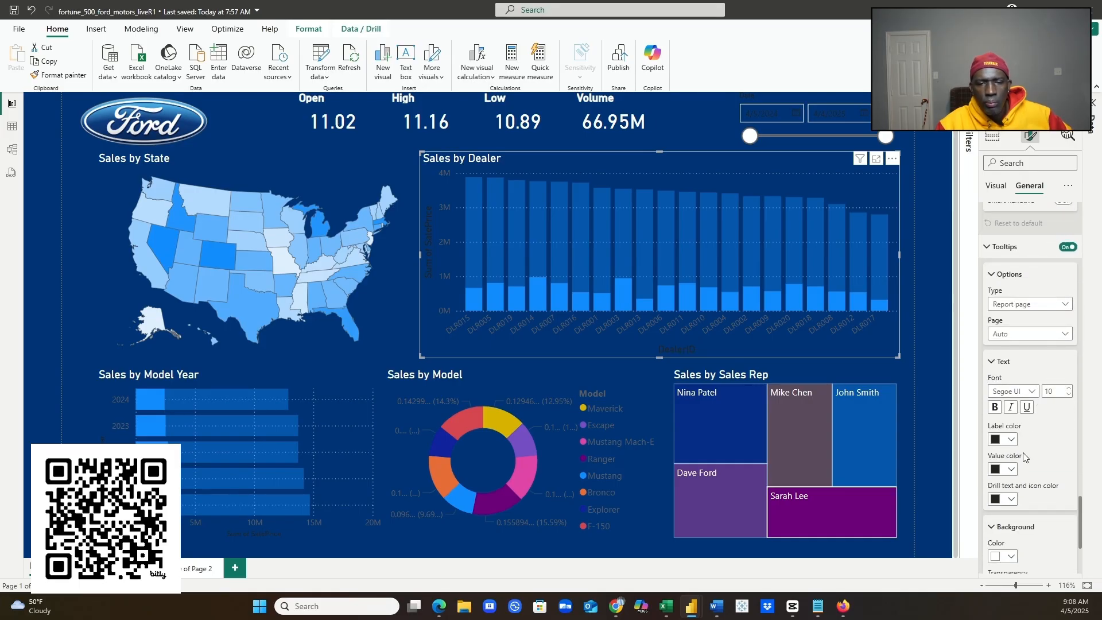
scroll(1019, 453, "down", 1)
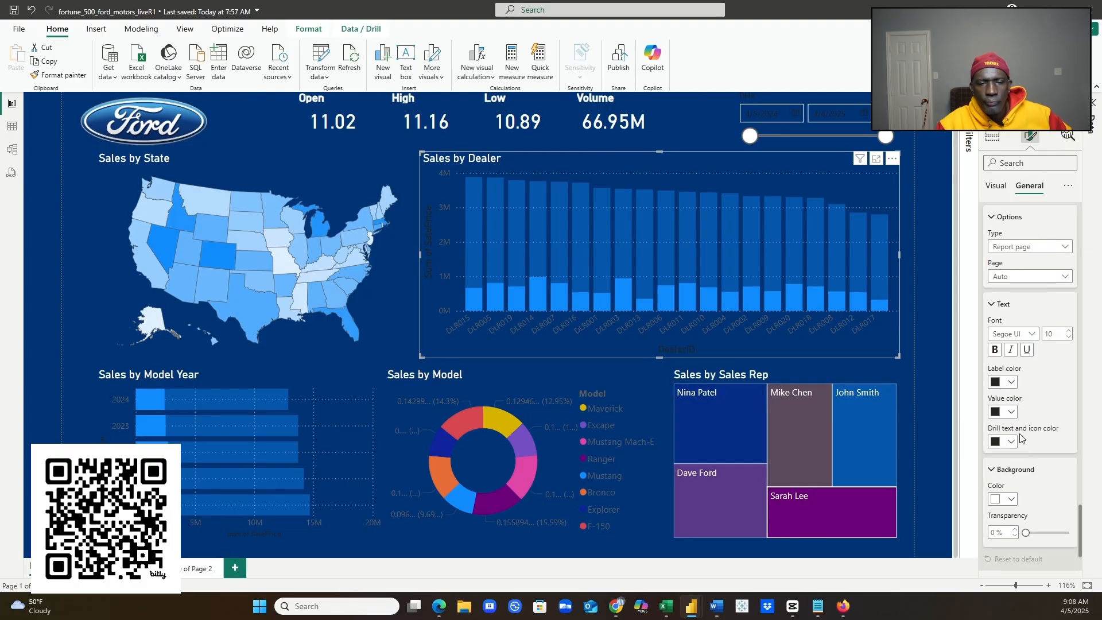
left_click(1010, 382)
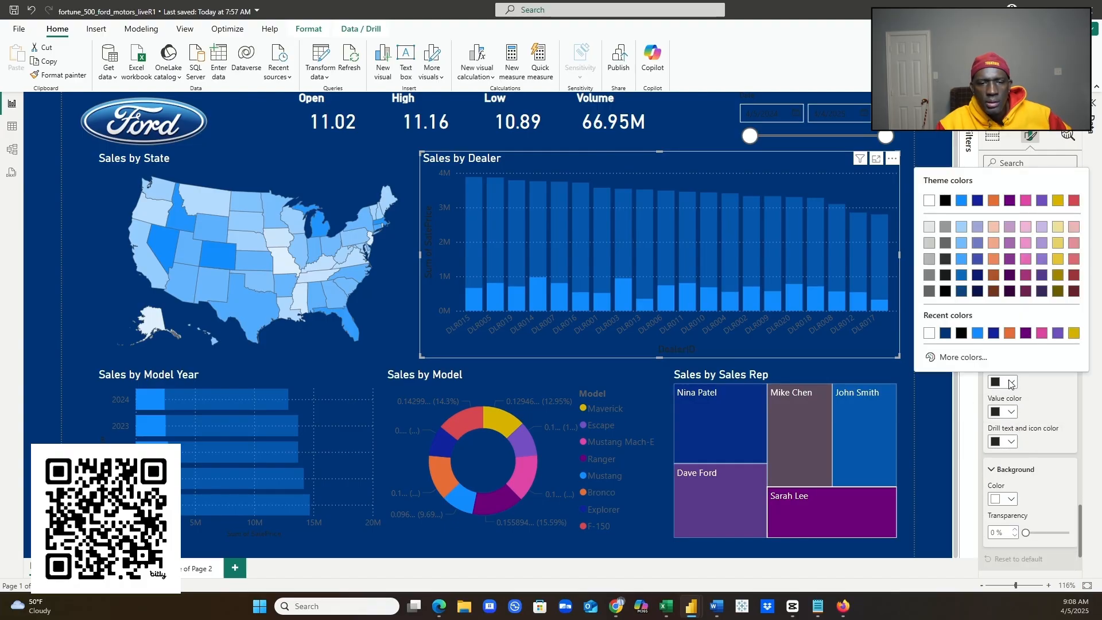
left_click(929, 334)
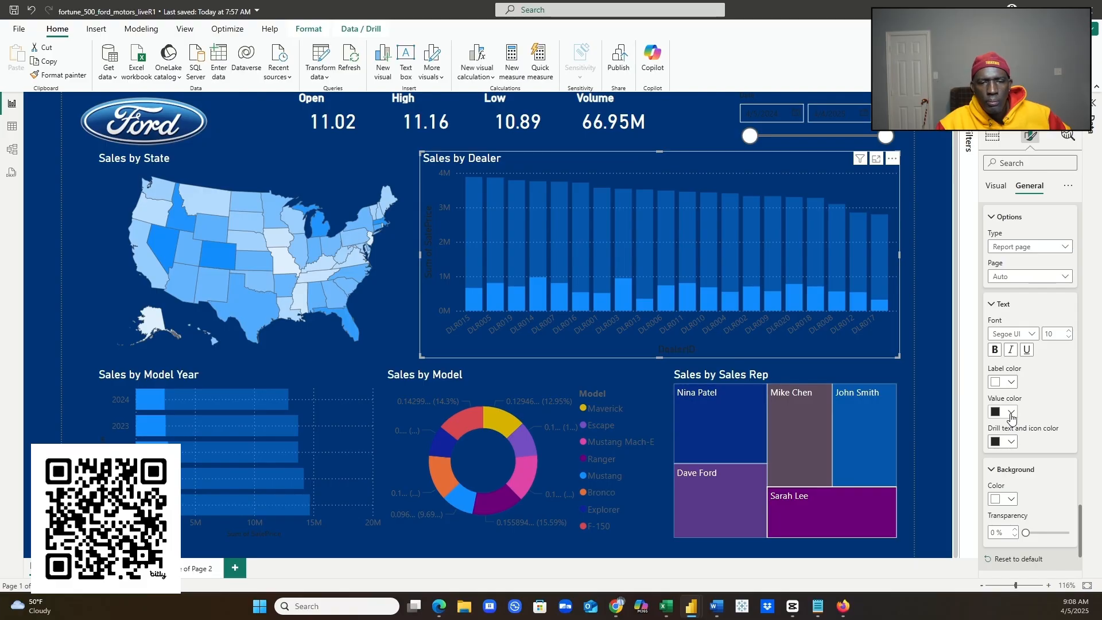
left_click(1011, 413)
left_click(927, 362)
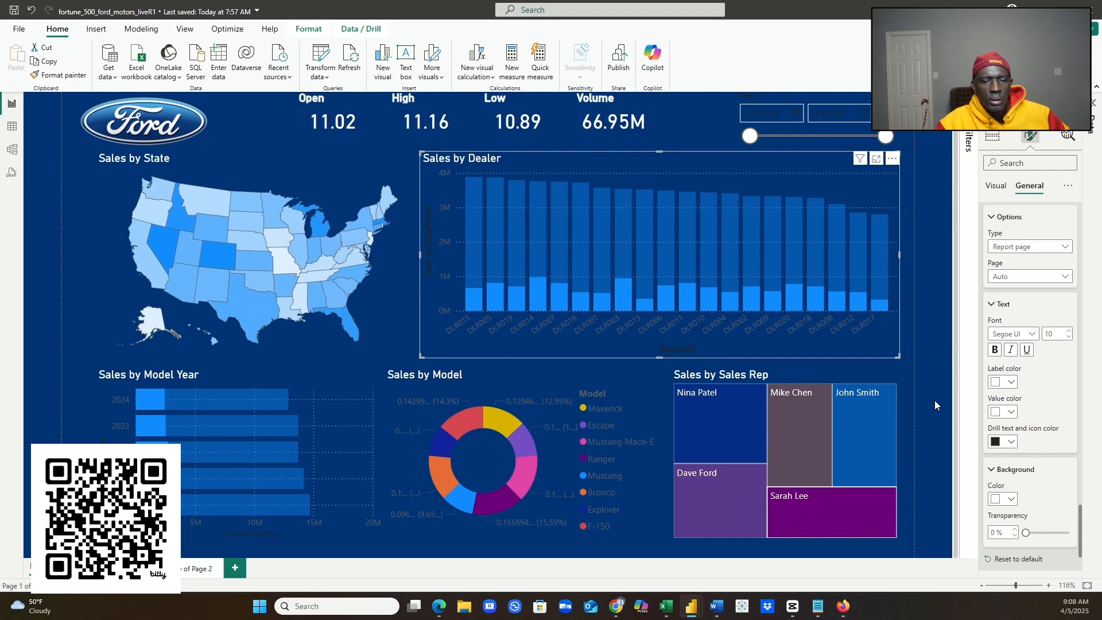
left_click(1012, 441)
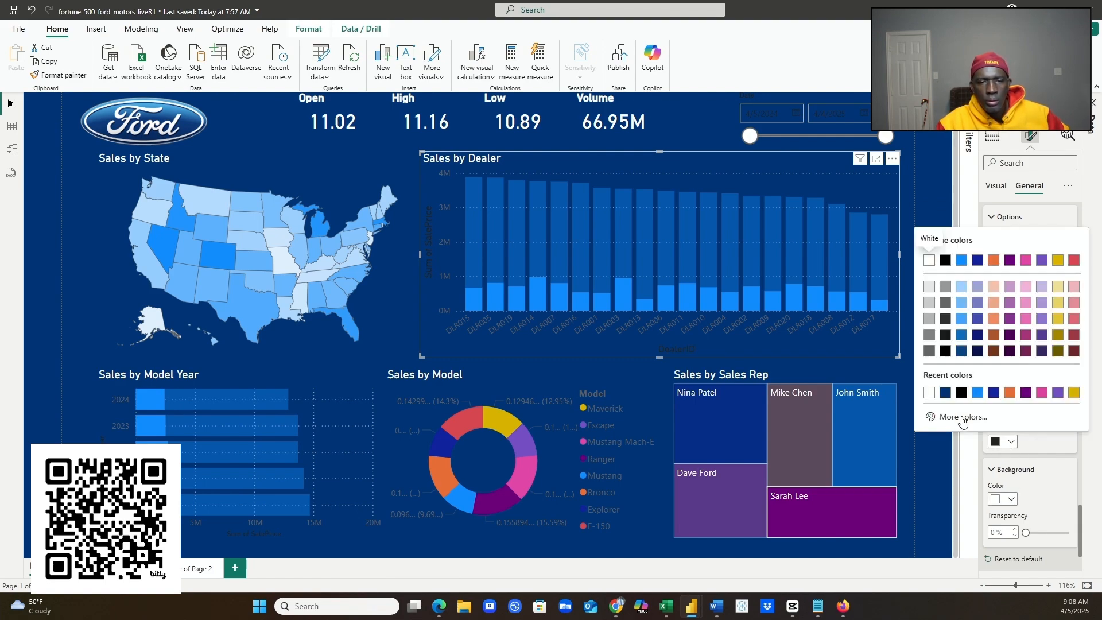
left_click(929, 394)
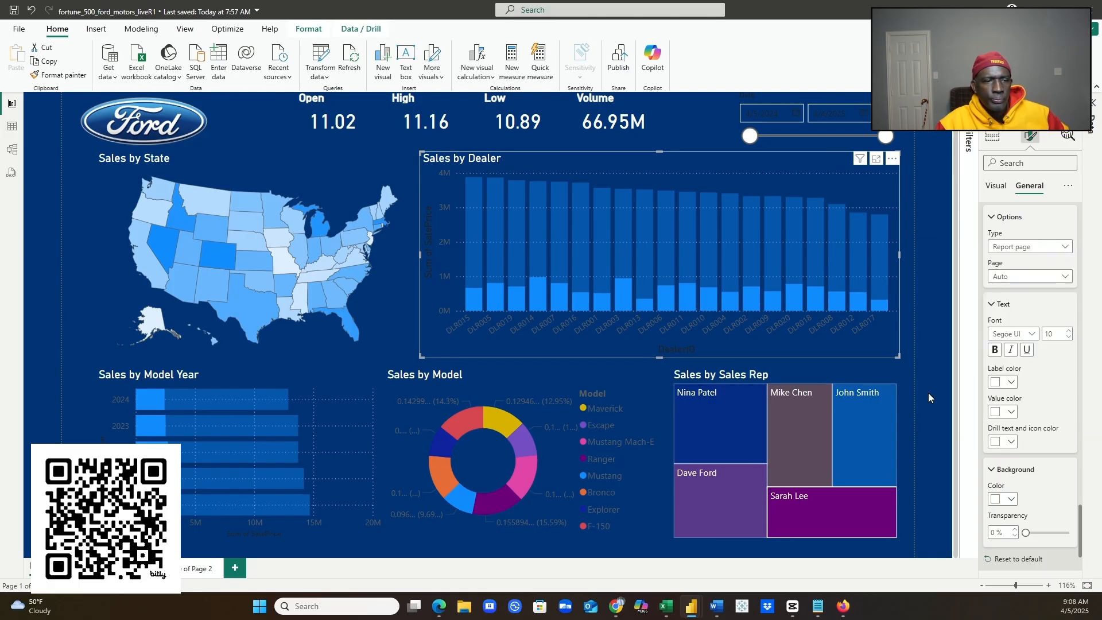
- Expand all visual format categories of the Sales by Dealer chart and set its horizontal gridline color to white
scroll(1038, 504, "down", 1)
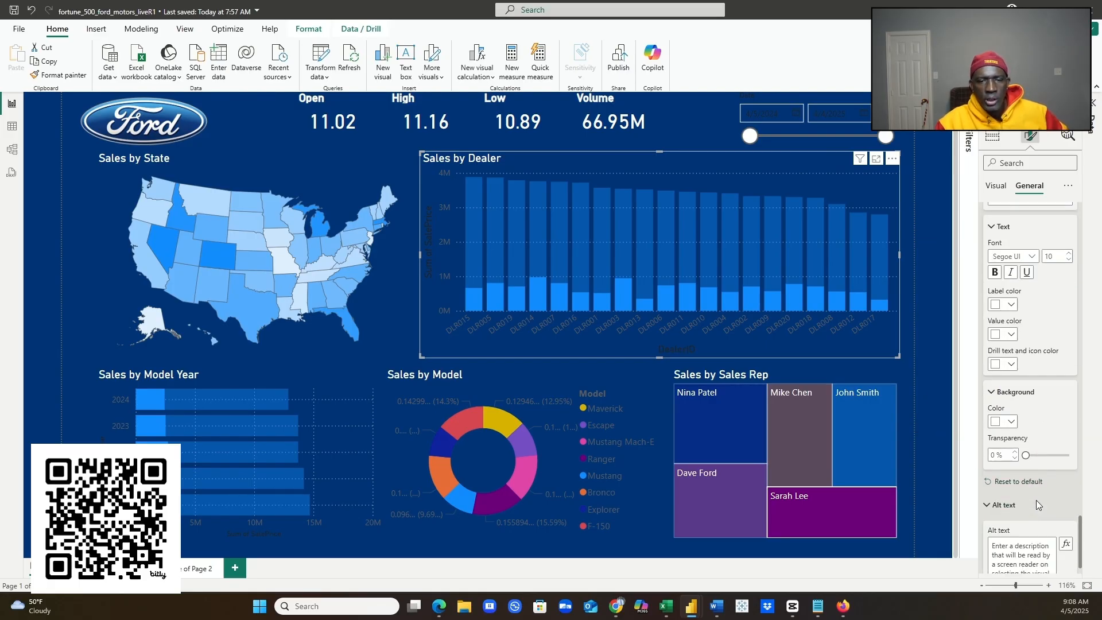
scroll(1035, 493, "up", 3)
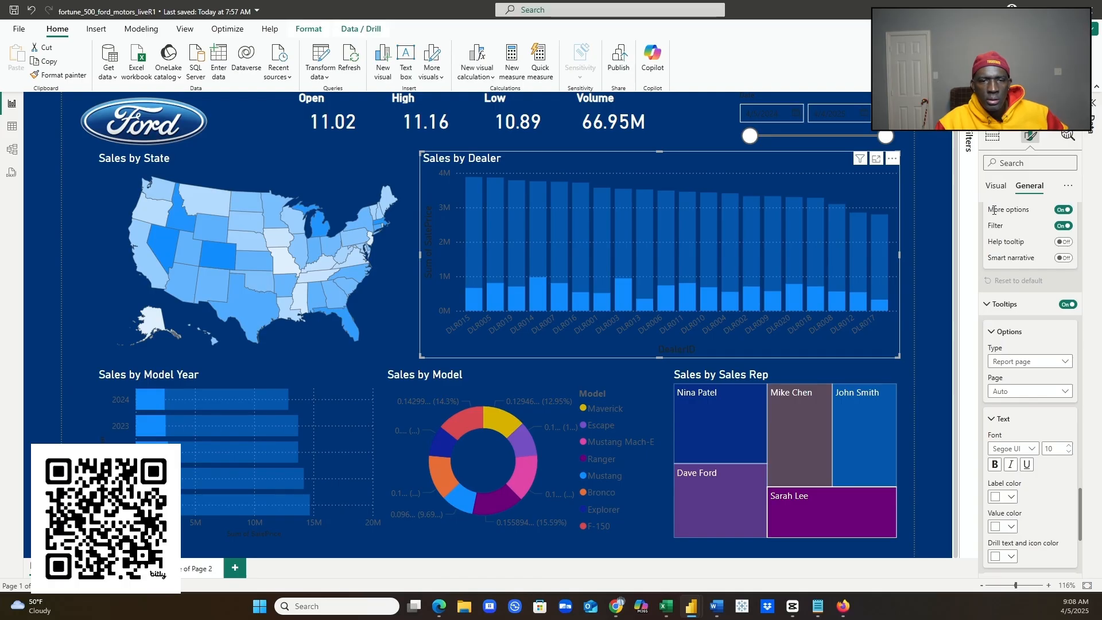
left_click(996, 185)
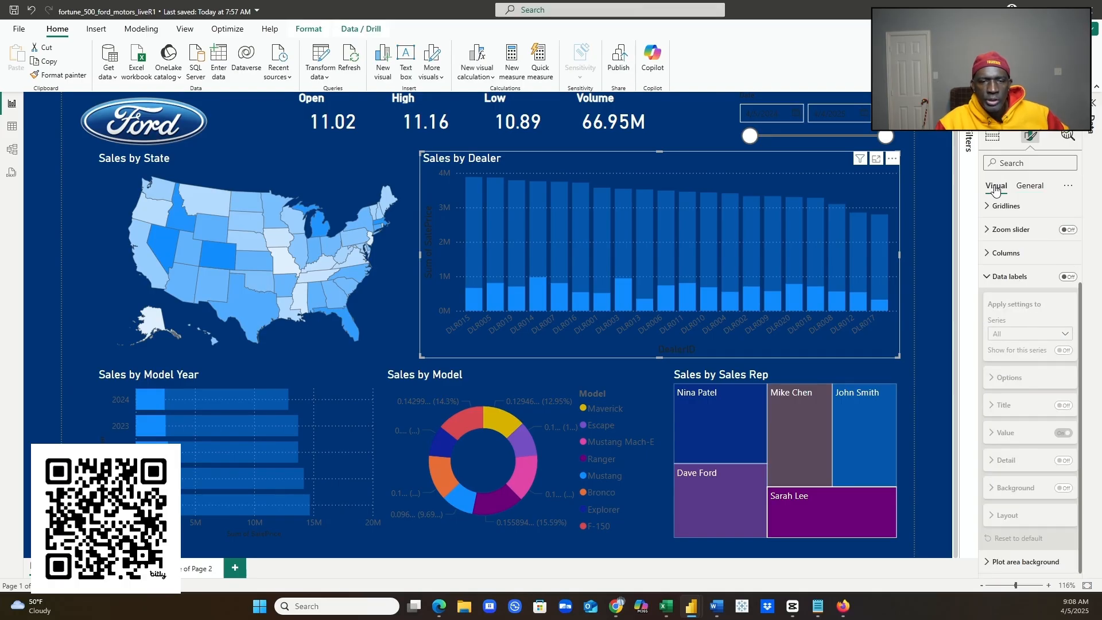
left_click(1070, 186)
left_click(1042, 213)
left_click(1064, 234)
left_click(1010, 262)
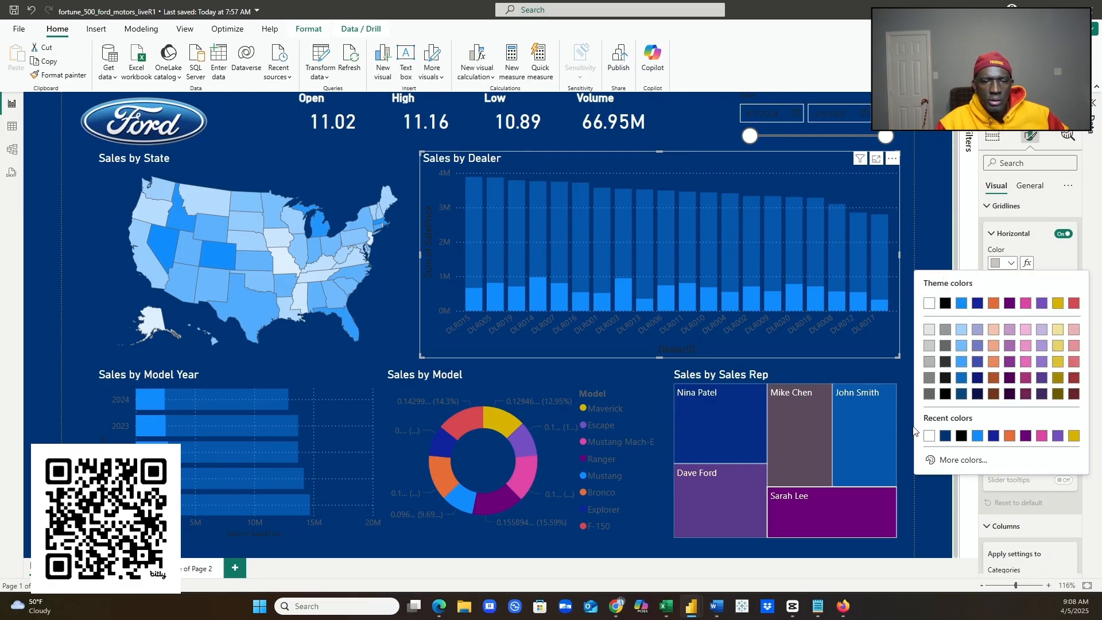
left_click(929, 437)
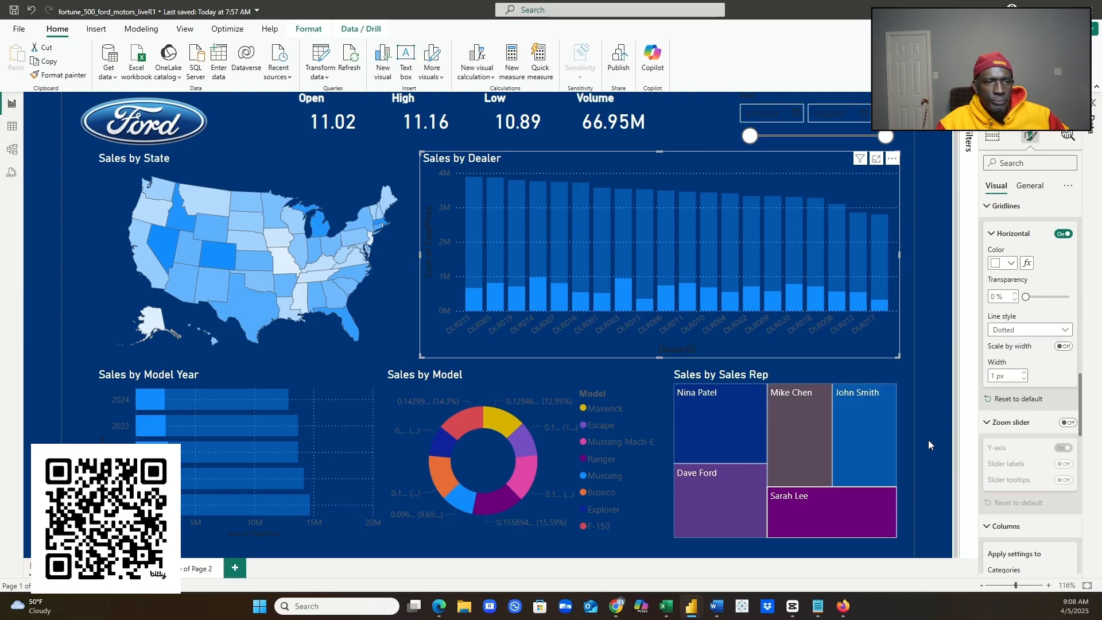
- Set the Y-axis values color of the Sales by Dealer chart to white
scroll(1041, 487, "down", 4)
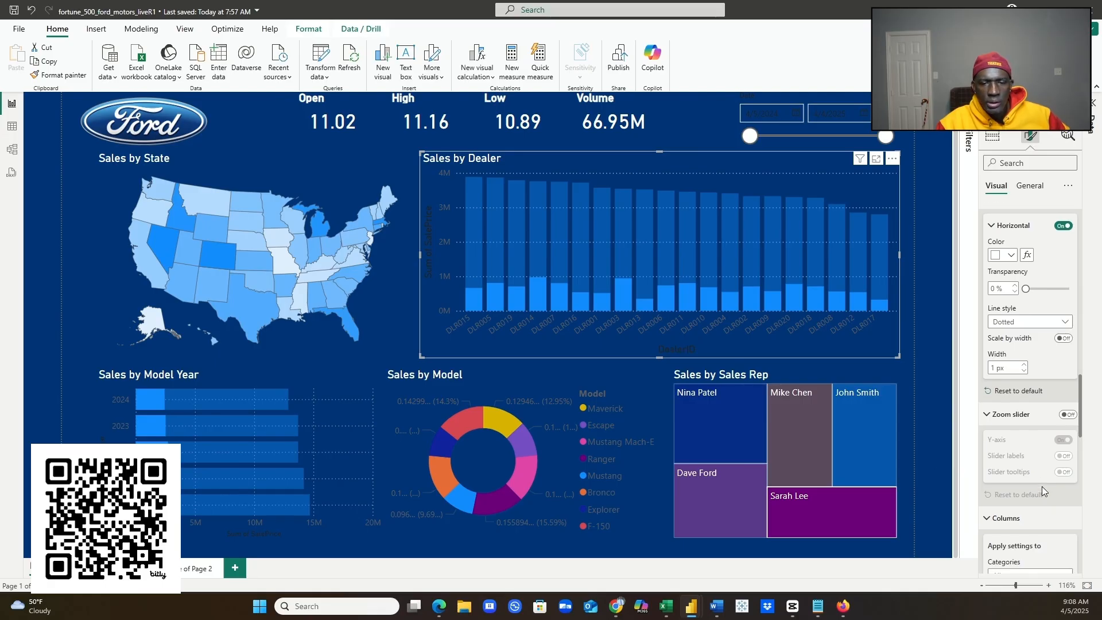
scroll(1043, 483, "down", 3)
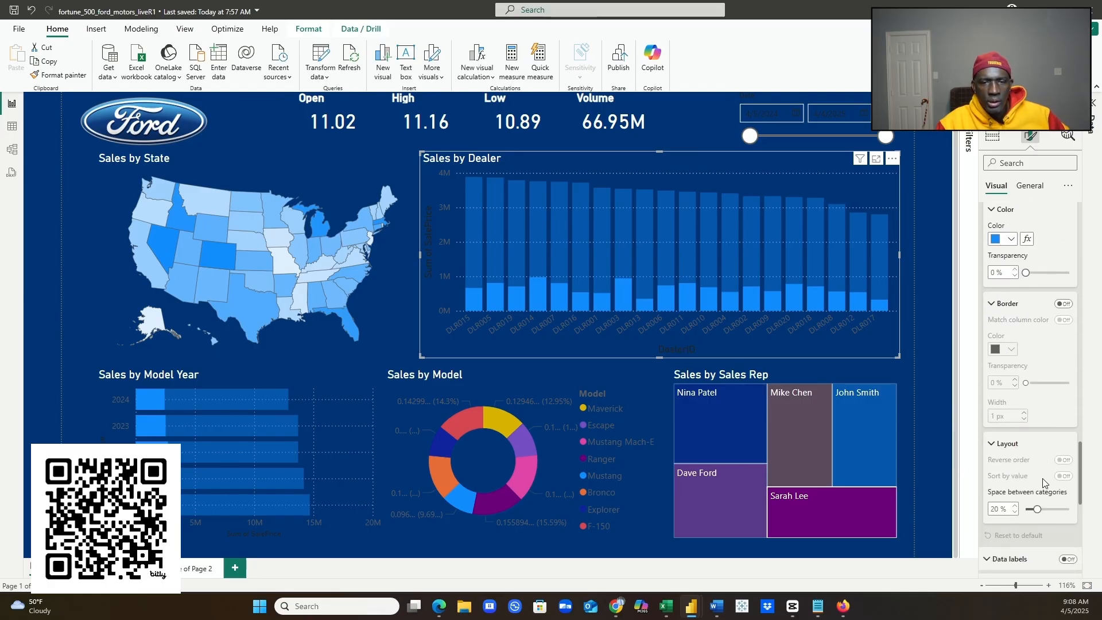
scroll(1042, 480, "down", 6)
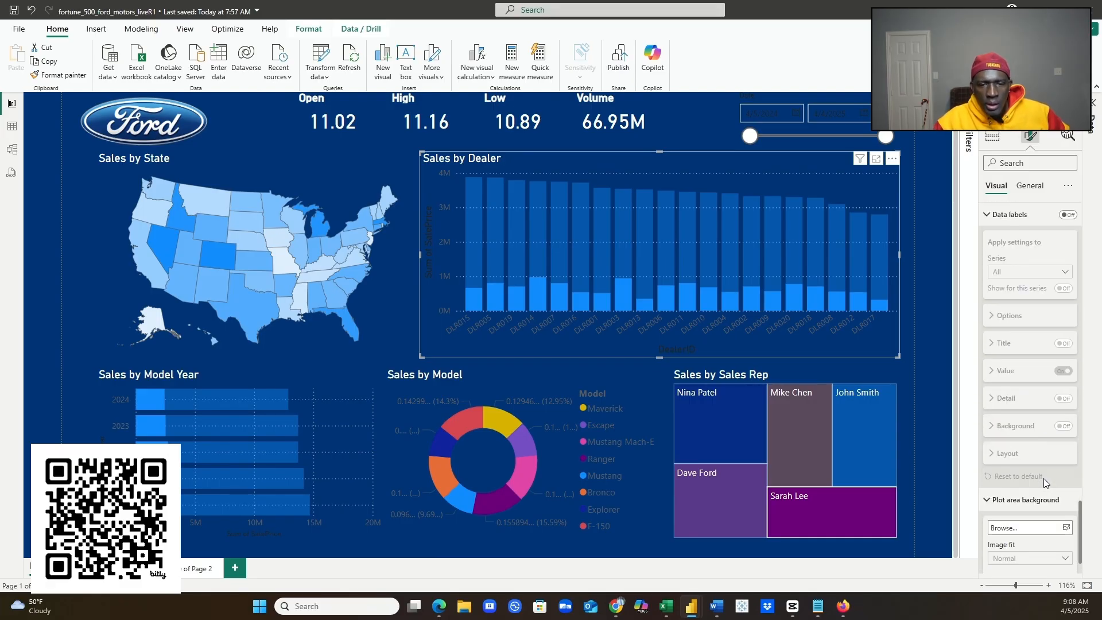
scroll(1043, 478, "down", 1)
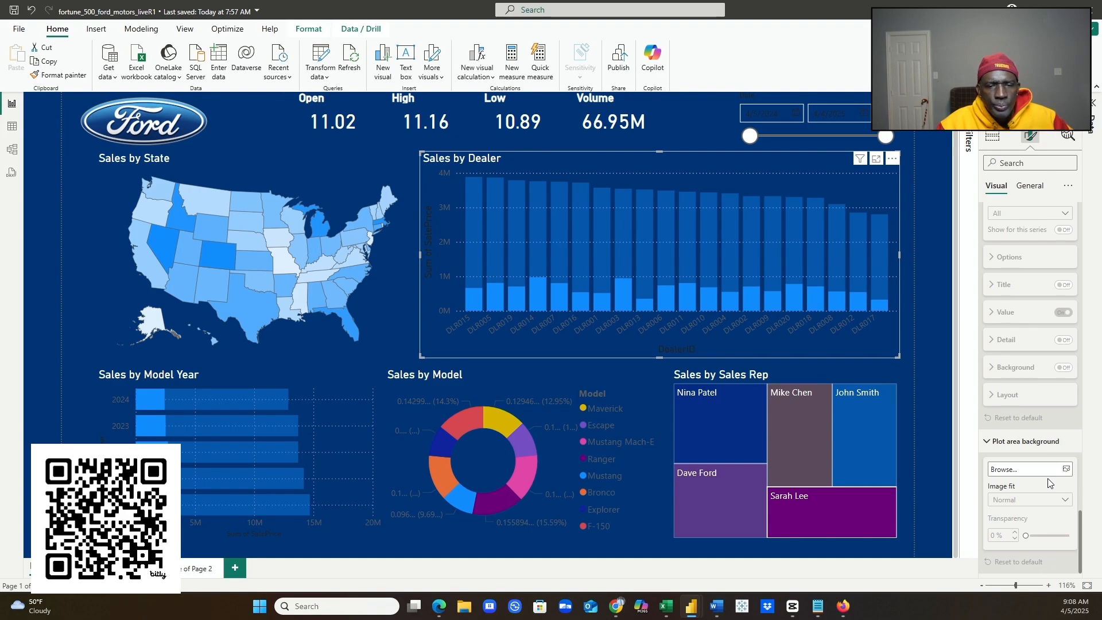
scroll(1050, 432, "up", 4)
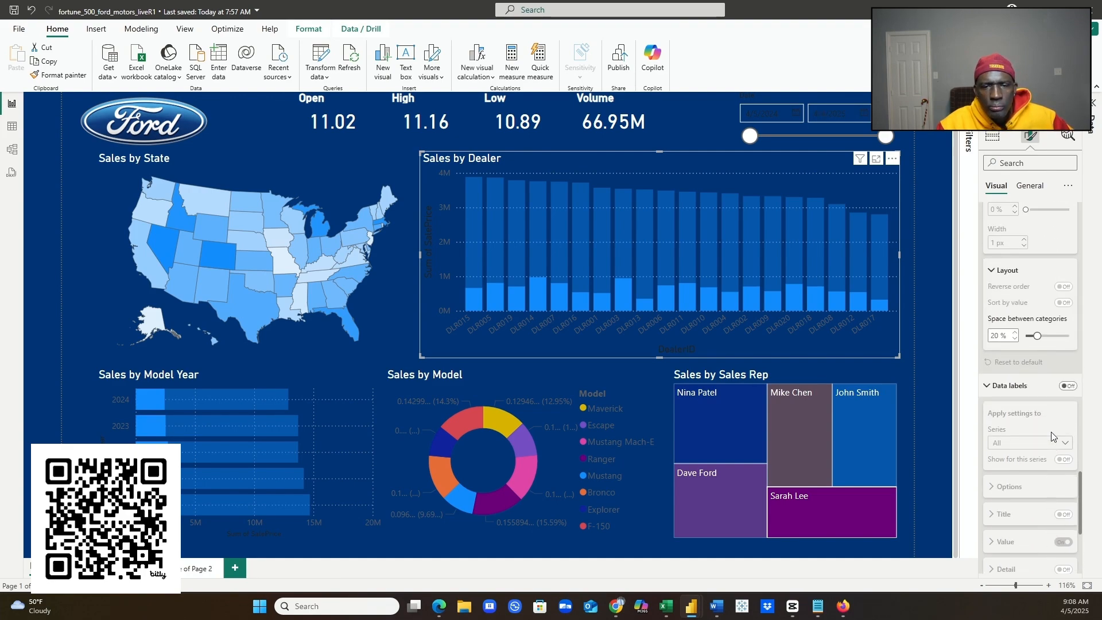
scroll(1052, 432, "up", 5)
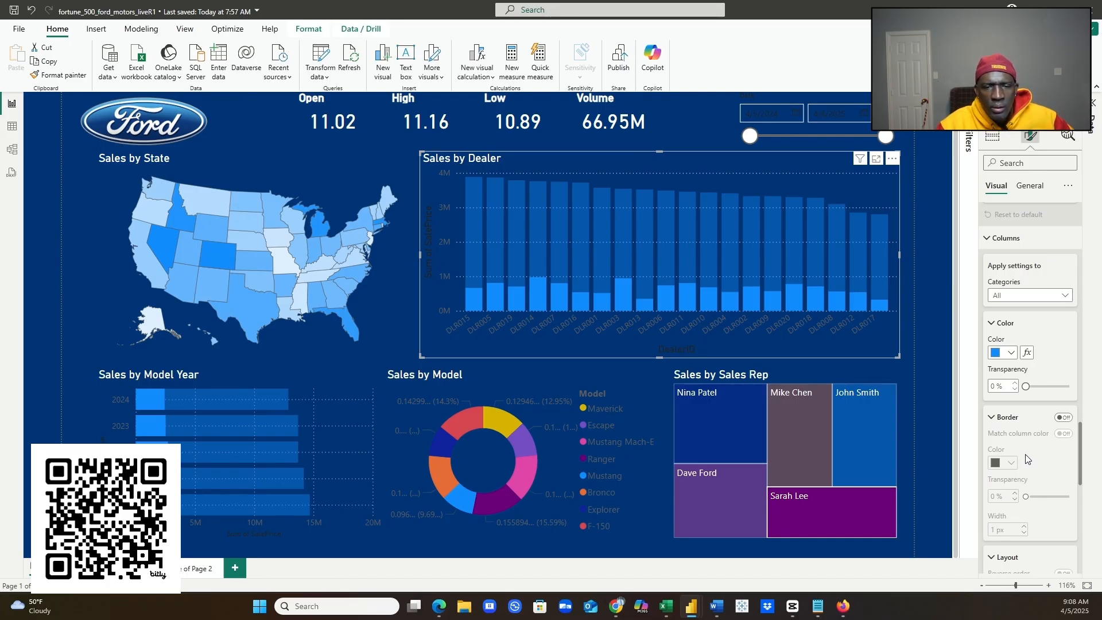
scroll(1027, 454, "up", 4)
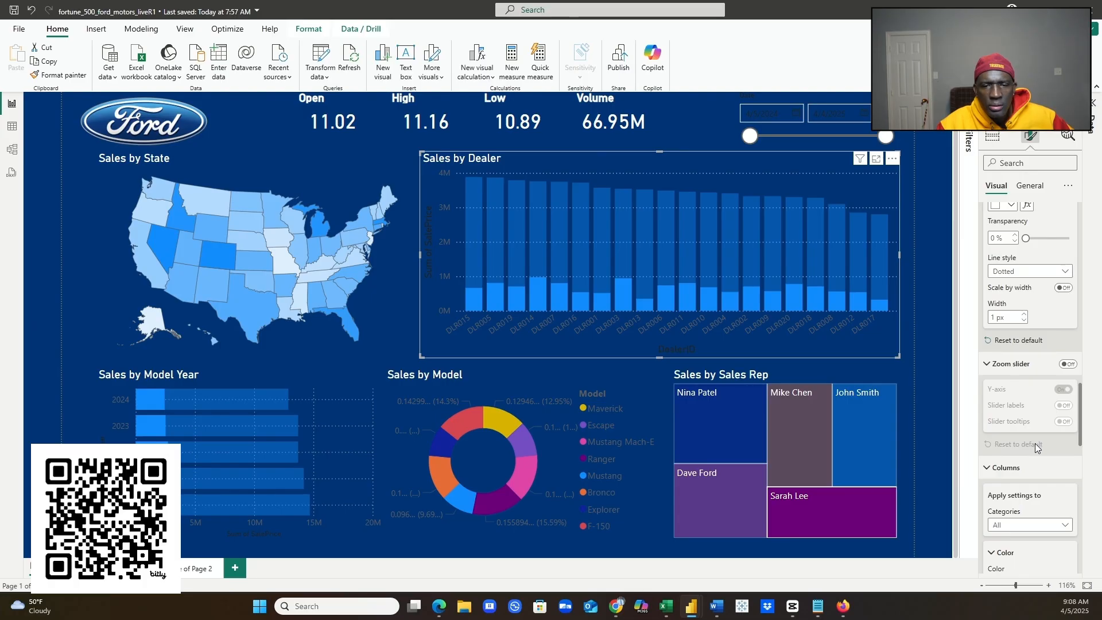
scroll(1035, 443, "up", 3)
scroll(1037, 446, "up", 5)
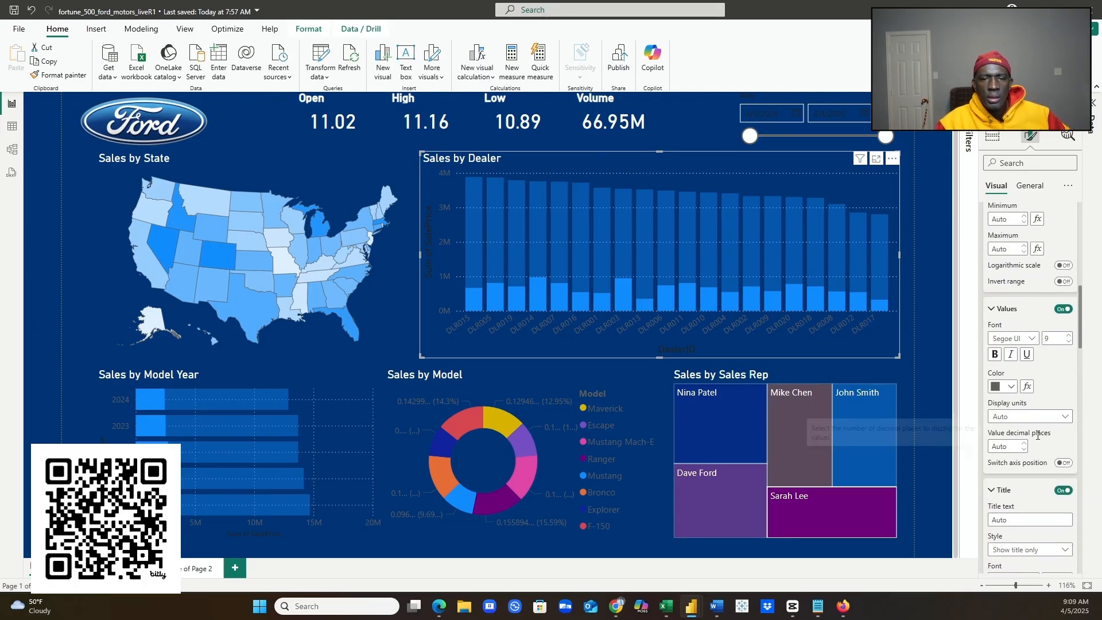
left_click(1012, 387)
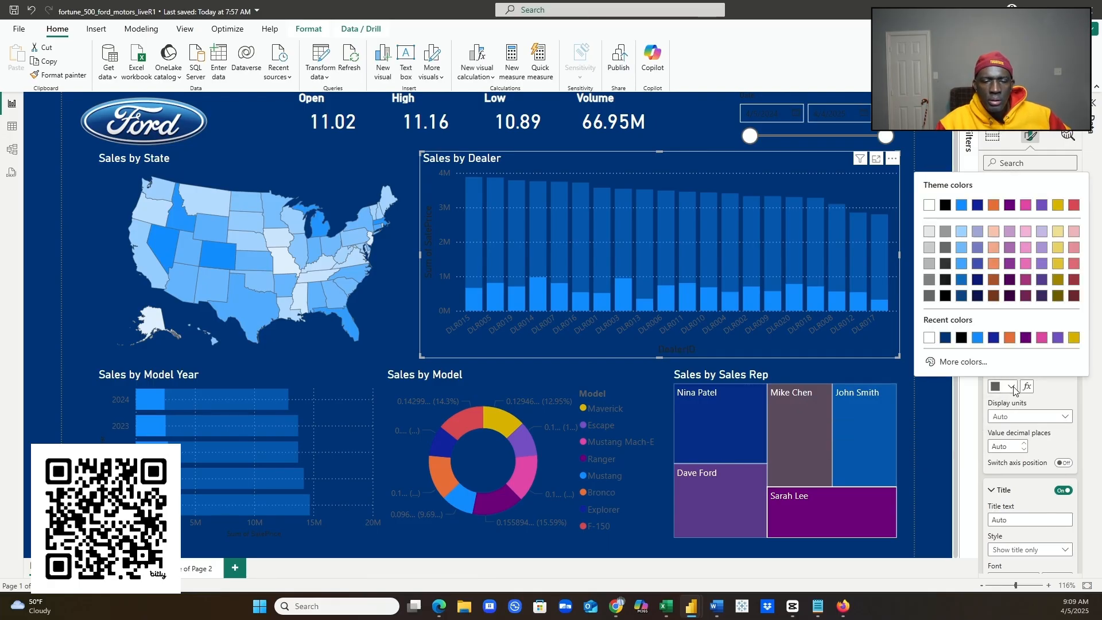
left_click(931, 337)
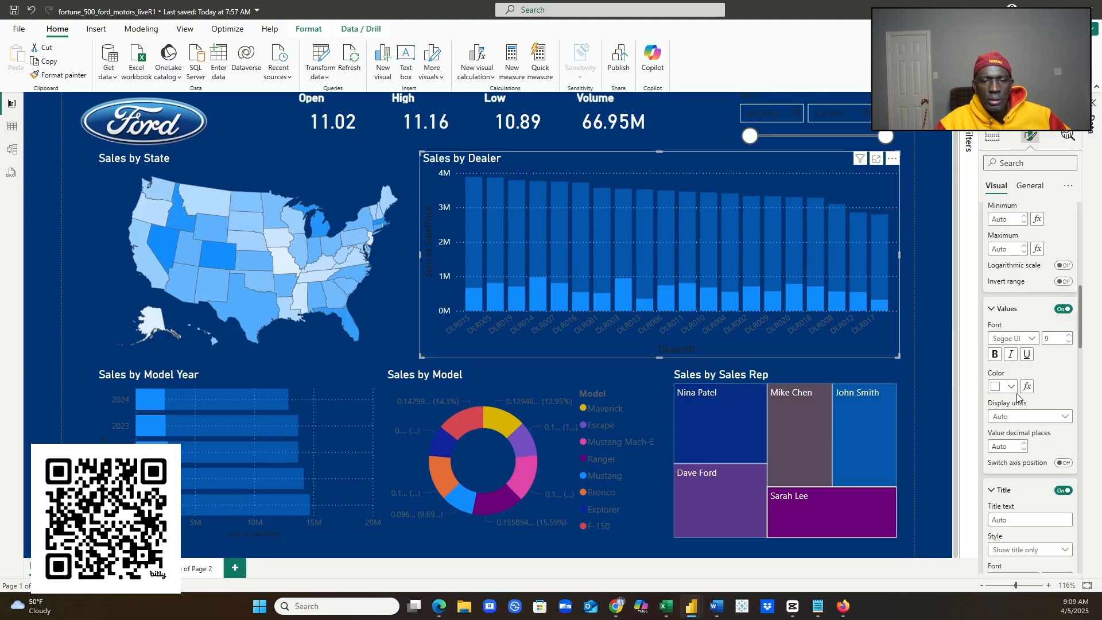
- Set the X-axis values and X-axis title colors of the Sales by Dealer chart to white
scroll(1018, 394, "up", 2)
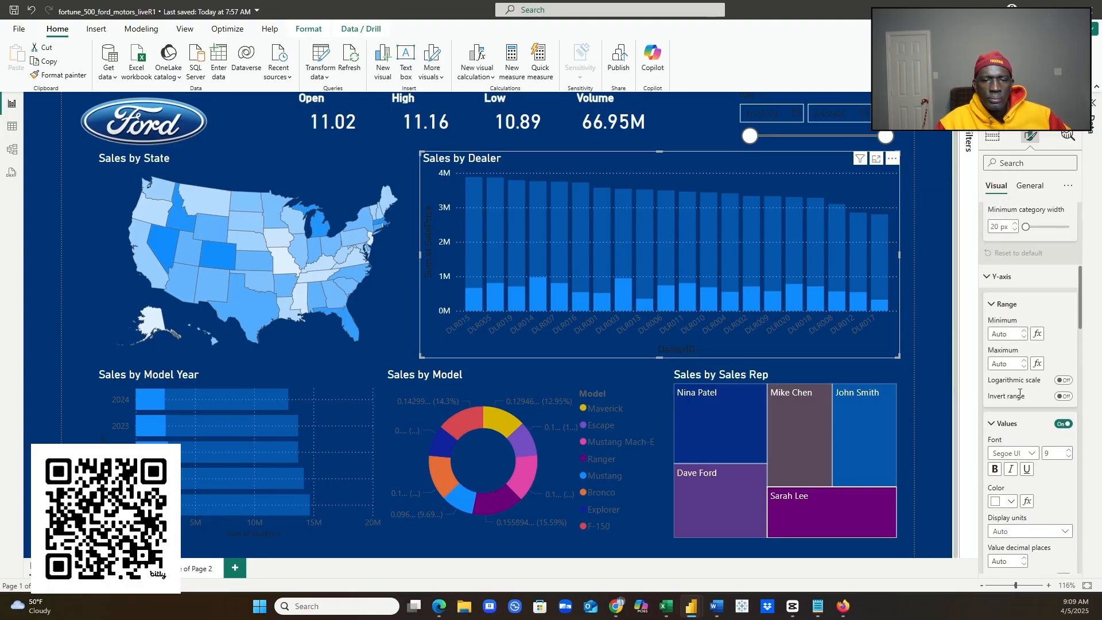
scroll(1019, 394, "up", 5)
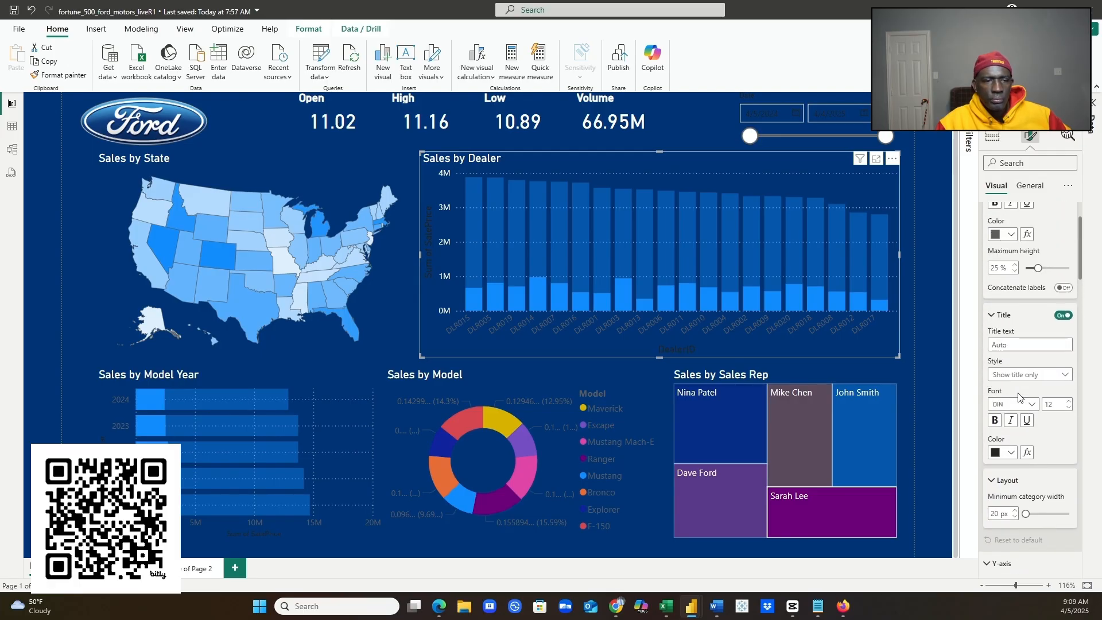
scroll(1019, 397, "up", 2)
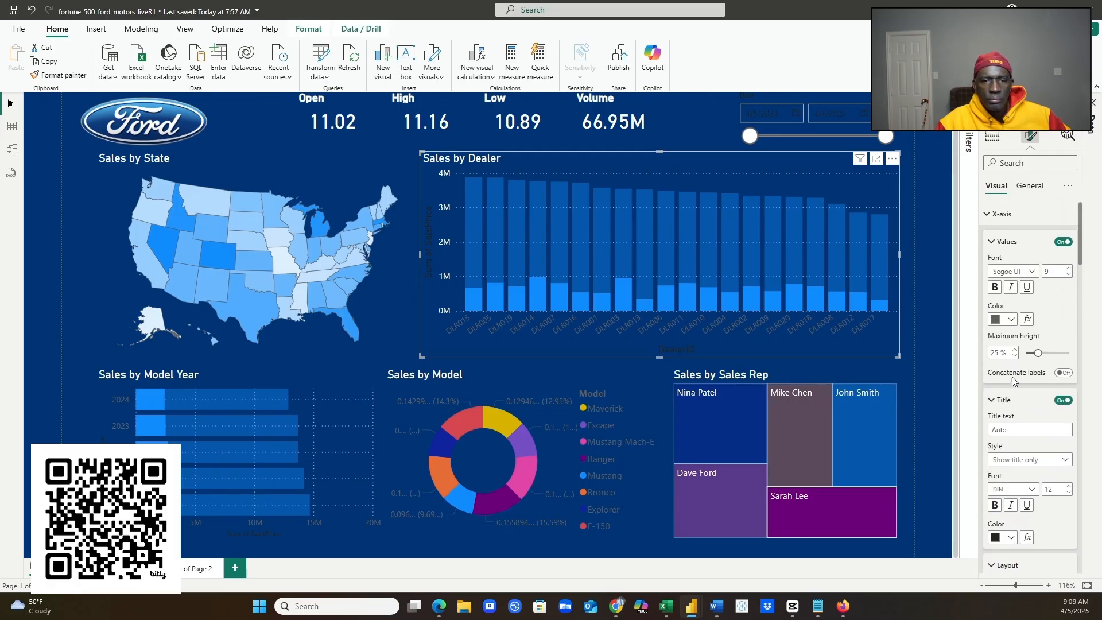
left_click(1011, 319)
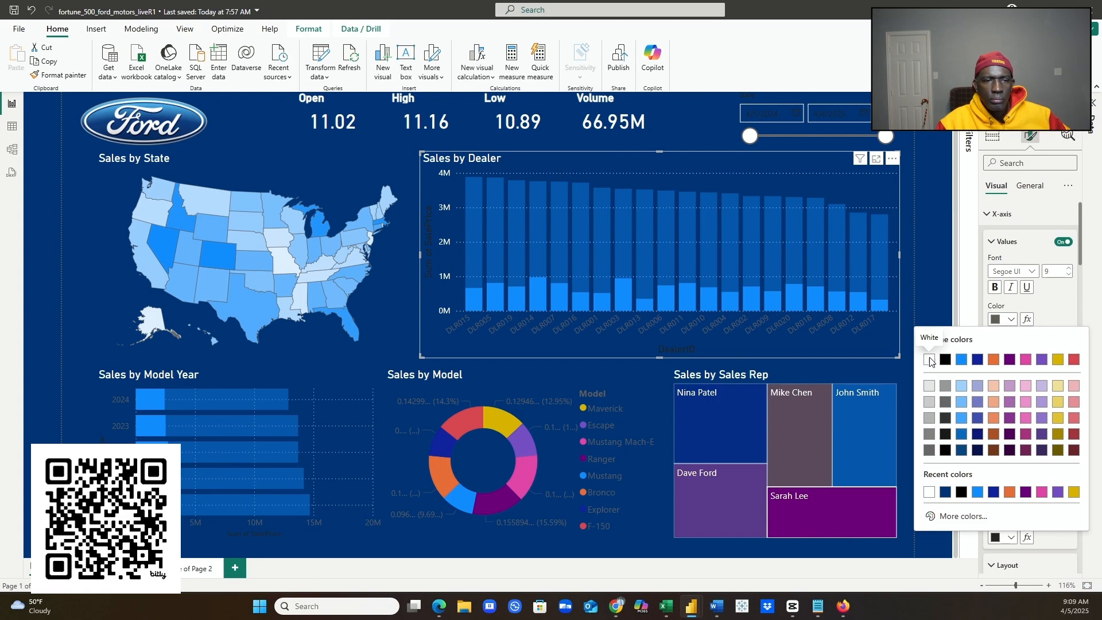
left_click(930, 360)
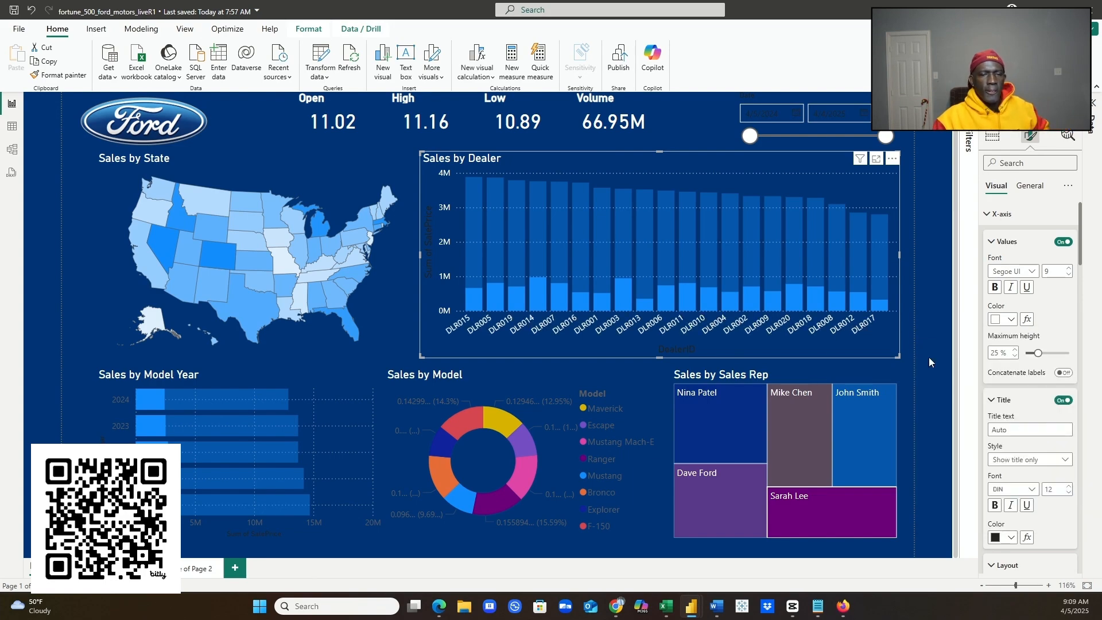
left_click(1007, 546)
left_click(928, 490)
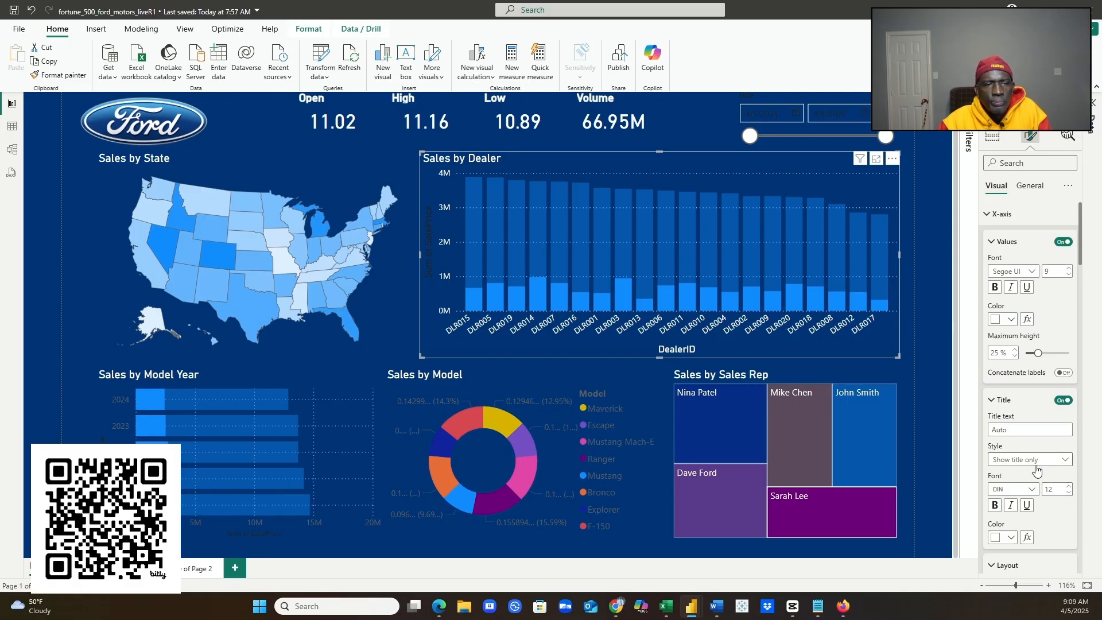
- Set the Y-axis title color of the Sales by Dealer chart to white
scroll(1036, 470, "down", 5)
scroll(1036, 470, "down", 6)
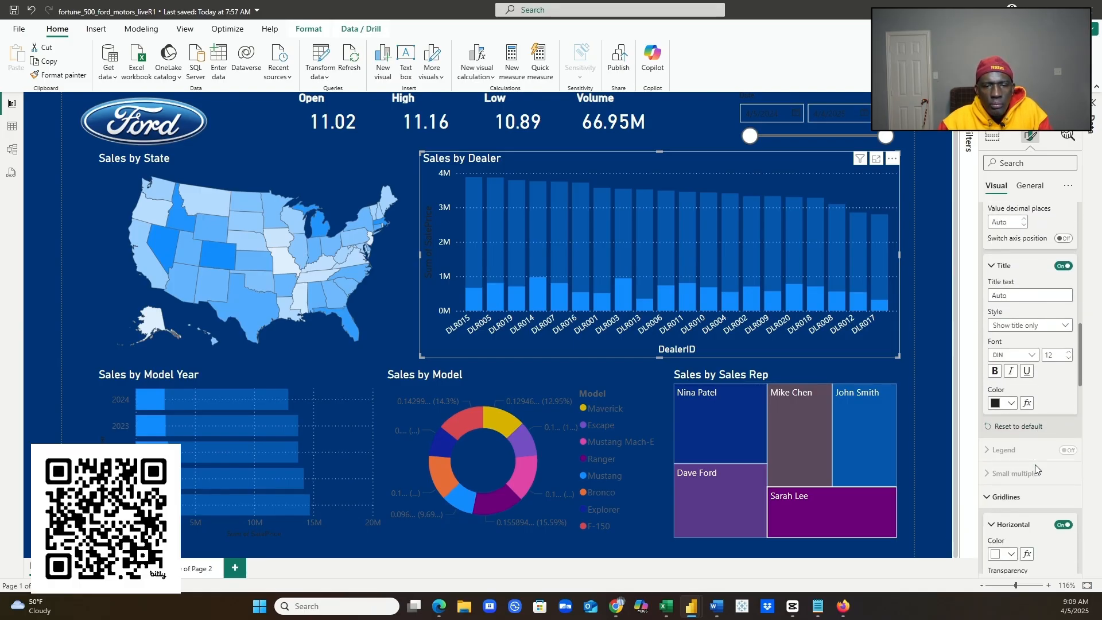
scroll(1036, 469, "down", 1)
left_click(1011, 369)
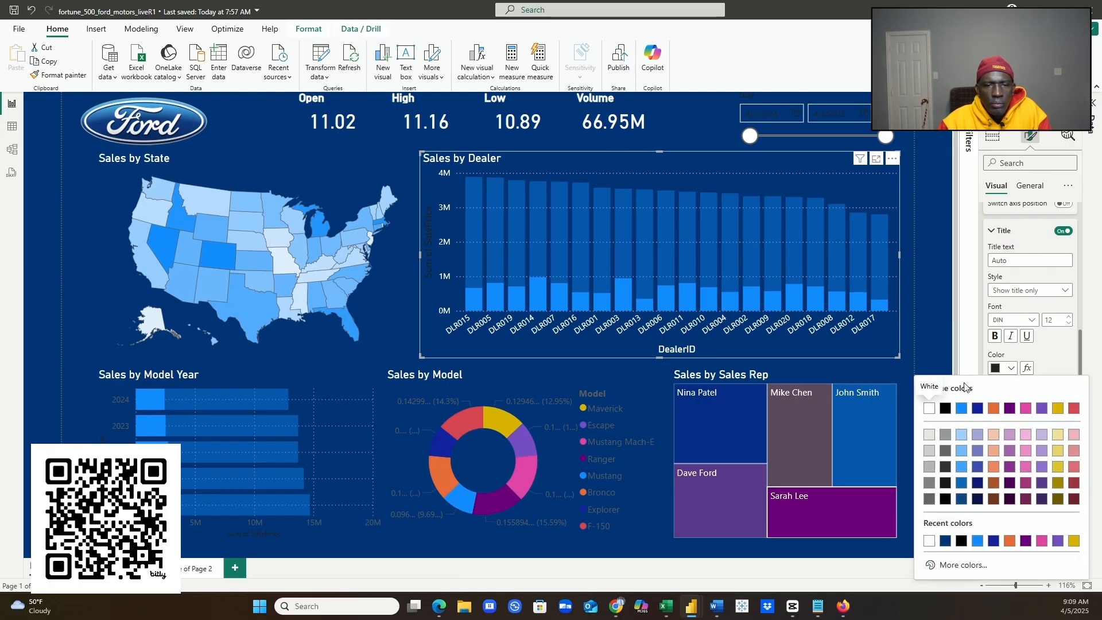
left_click(928, 541)
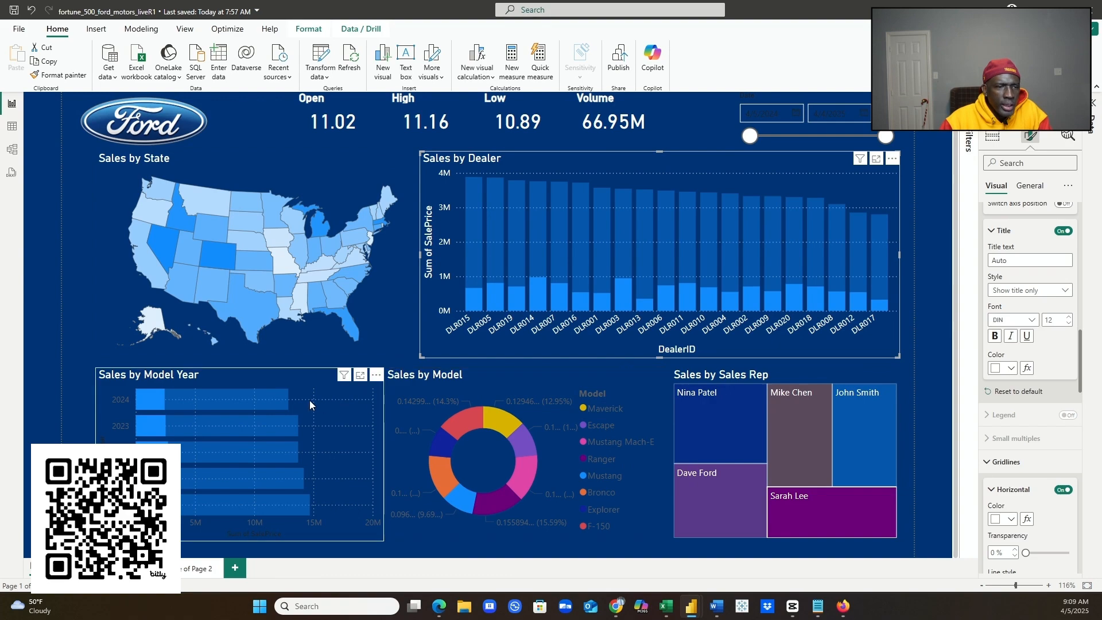
- Set the X-axis title color and the horizontal gridline color of the Sales by Model Year chart to white
left_click(306, 381)
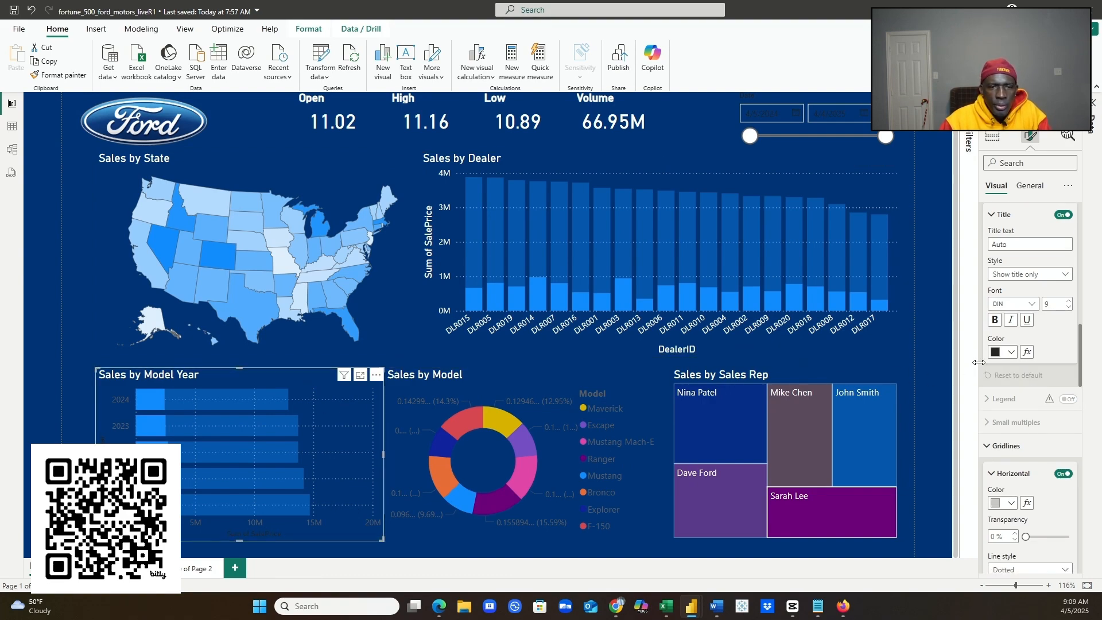
left_click(1010, 353)
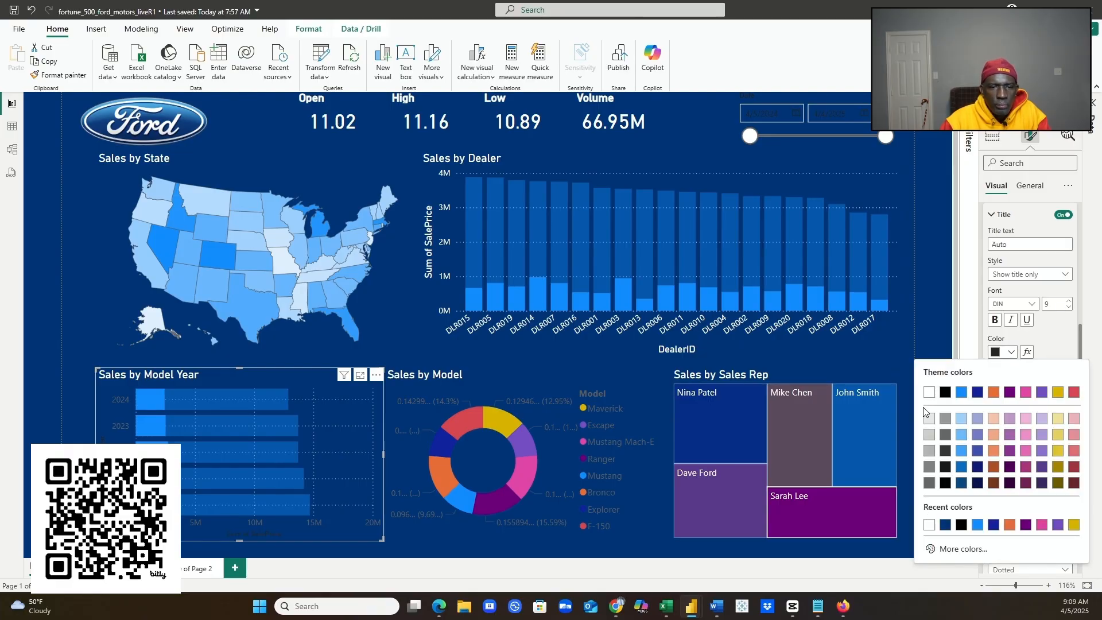
left_click(929, 394)
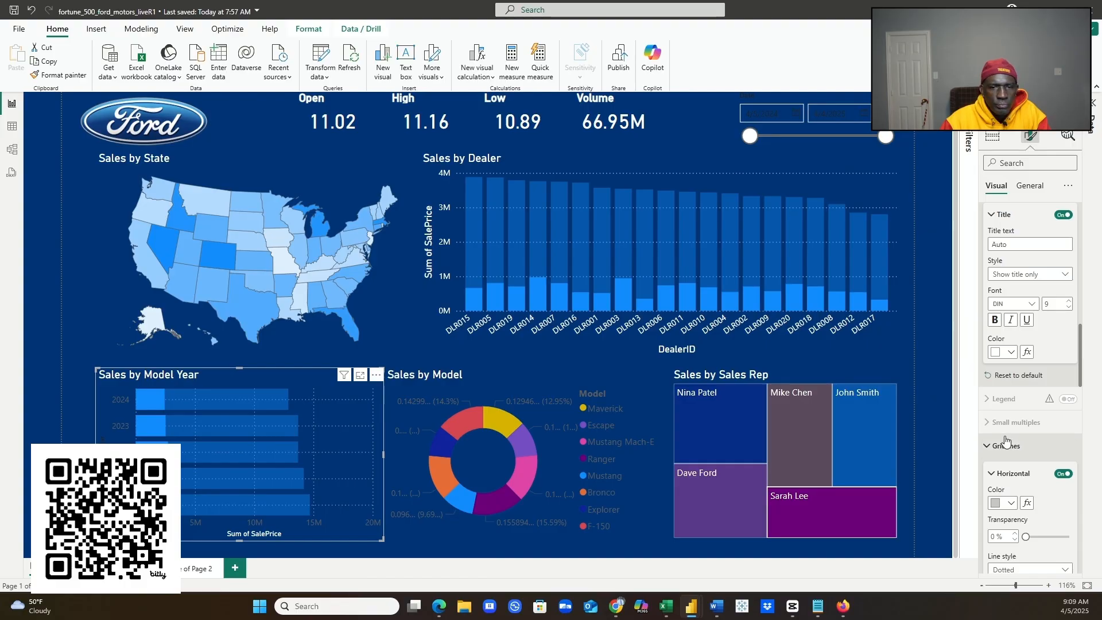
scroll(1039, 481, "down", 2)
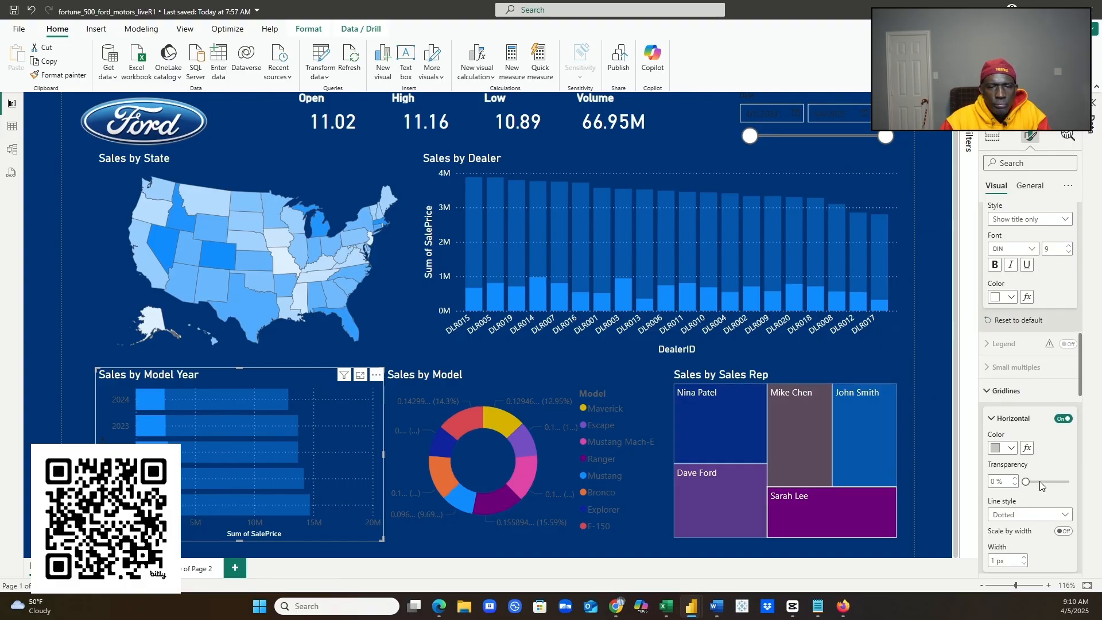
left_click(1010, 446)
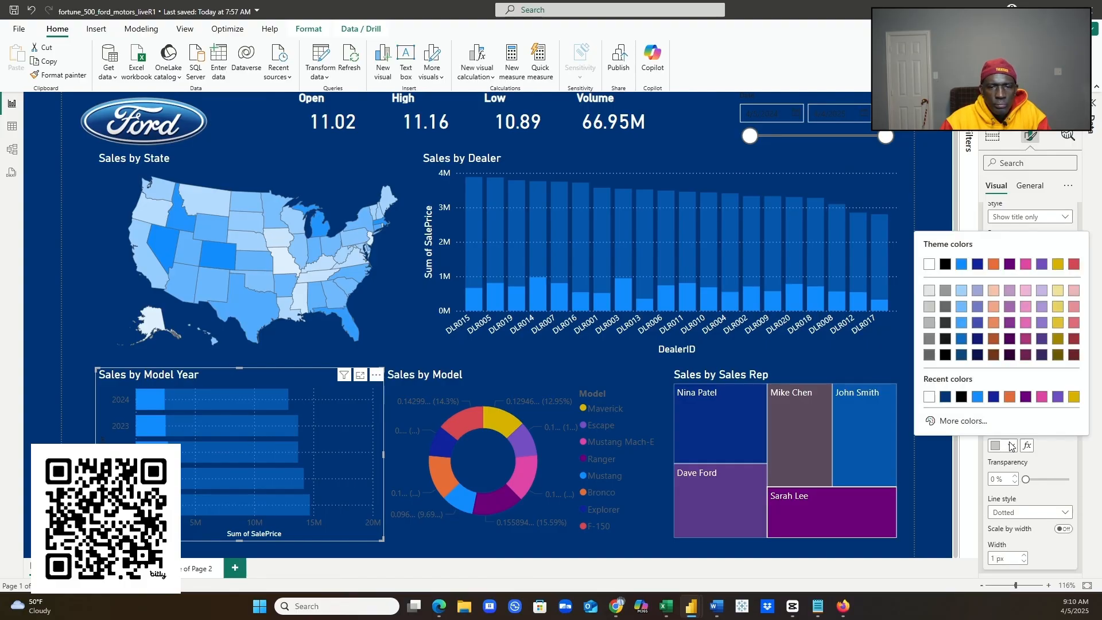
left_click(929, 398)
- Set the Y-axis title color of the Sales by Model Year chart to white
scroll(1034, 483, "down", 5)
scroll(1032, 481, "down", 5)
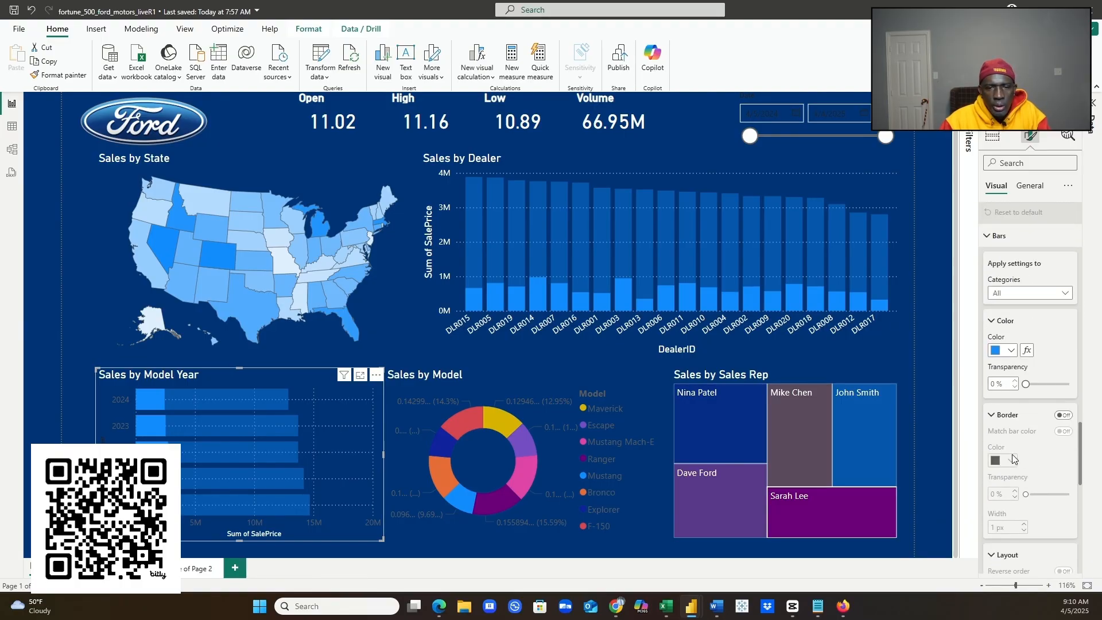
scroll(1024, 465, "down", 8)
scroll(1027, 466, "up", 3)
scroll(1027, 467, "up", 10)
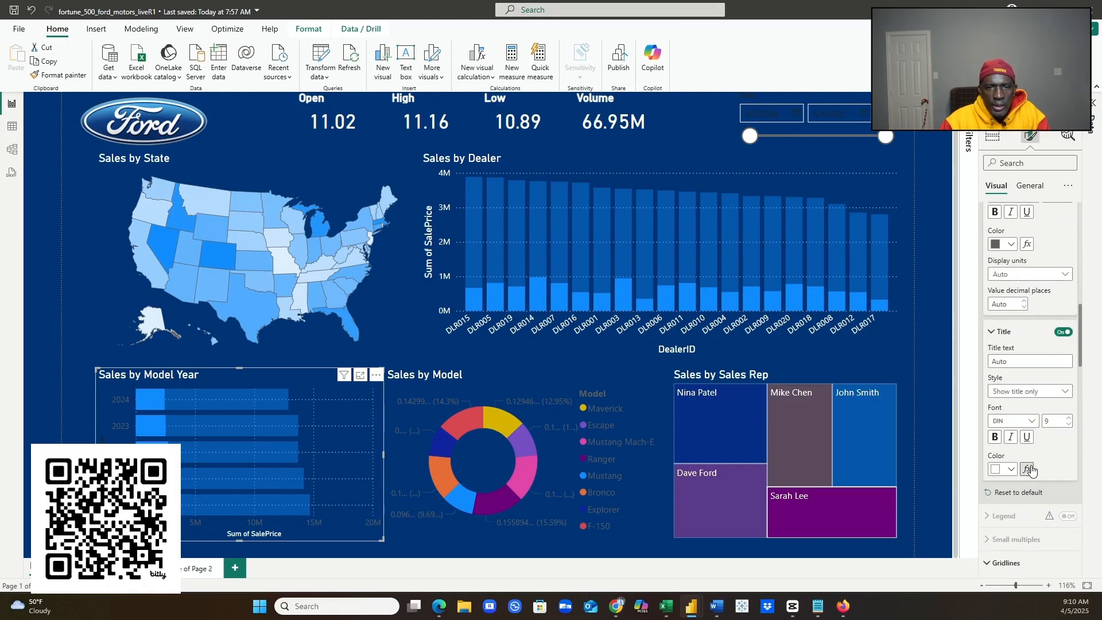
scroll(1031, 466, "up", 3)
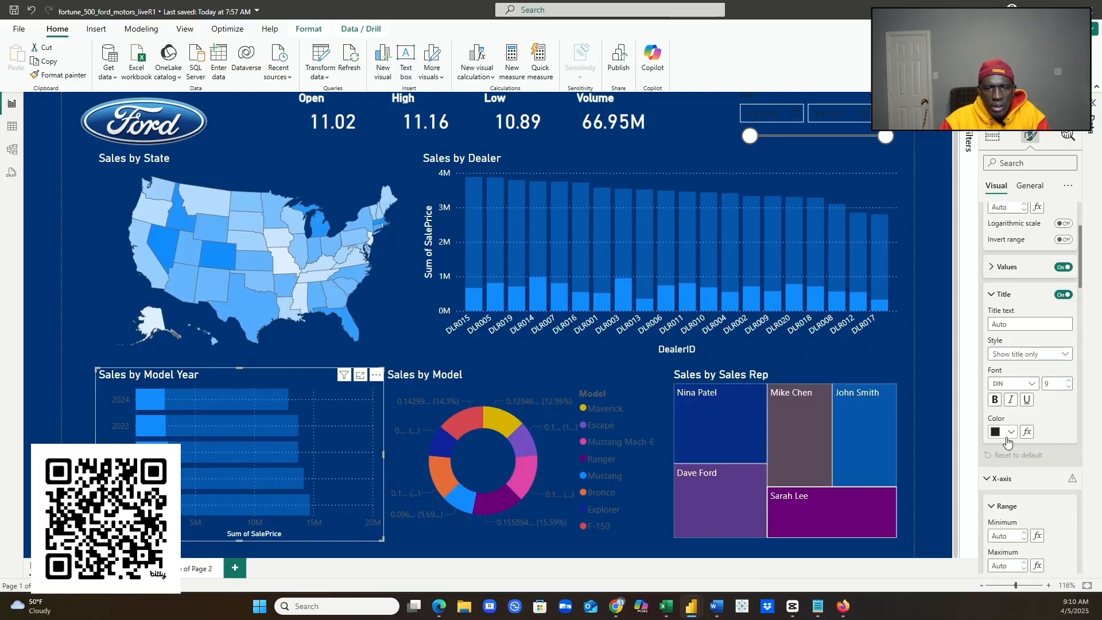
left_click(1009, 440)
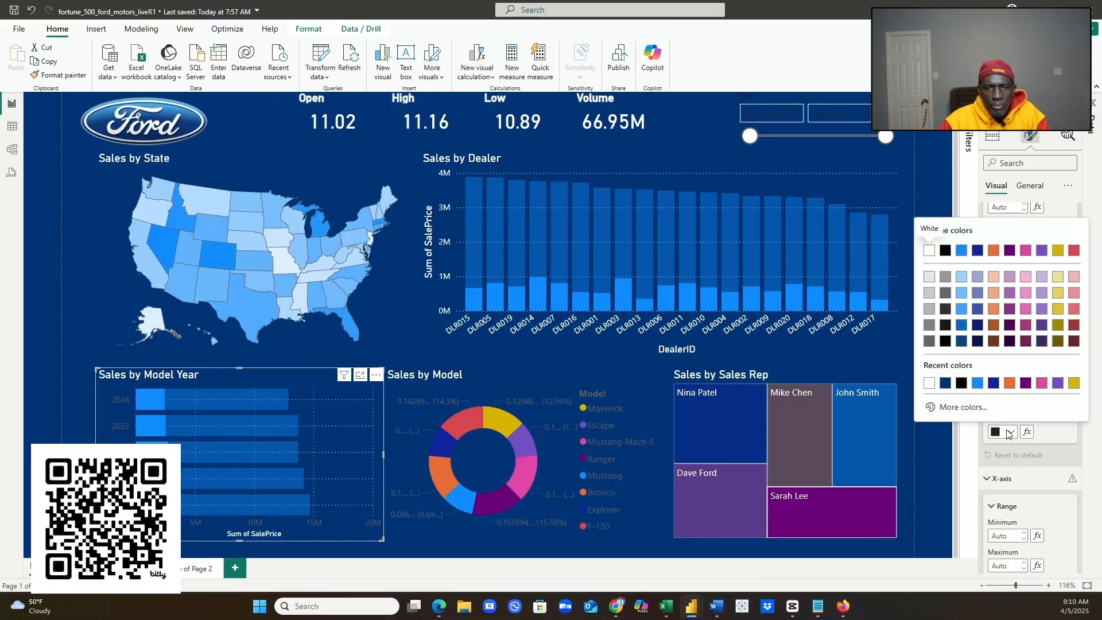
left_click(929, 385)
scroll(1026, 454, "up", 2)
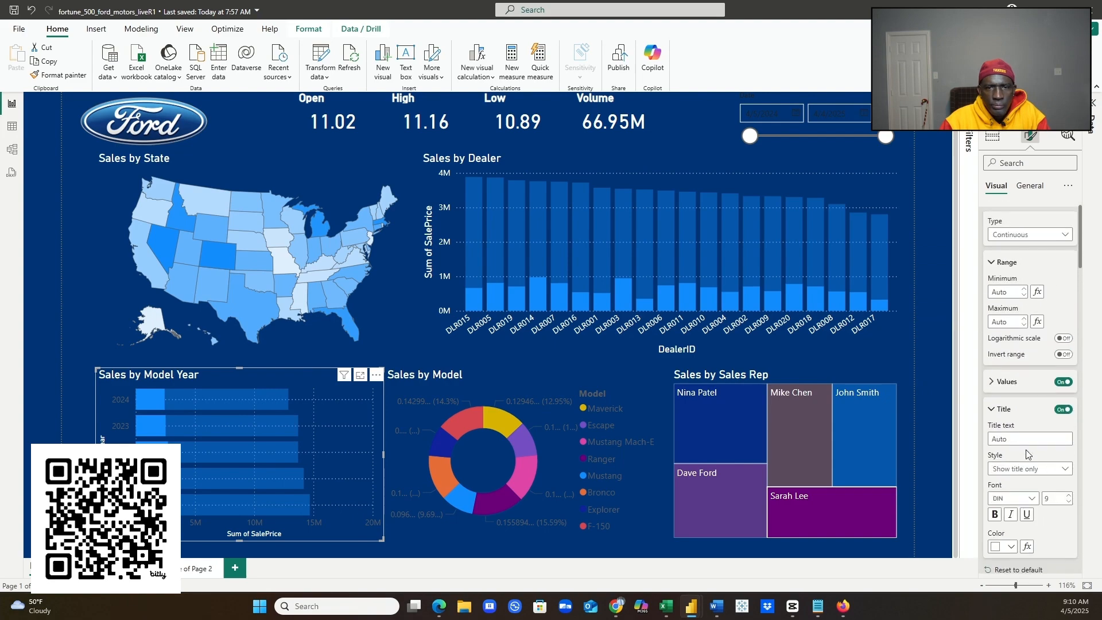
scroll(1029, 447, "up", 1)
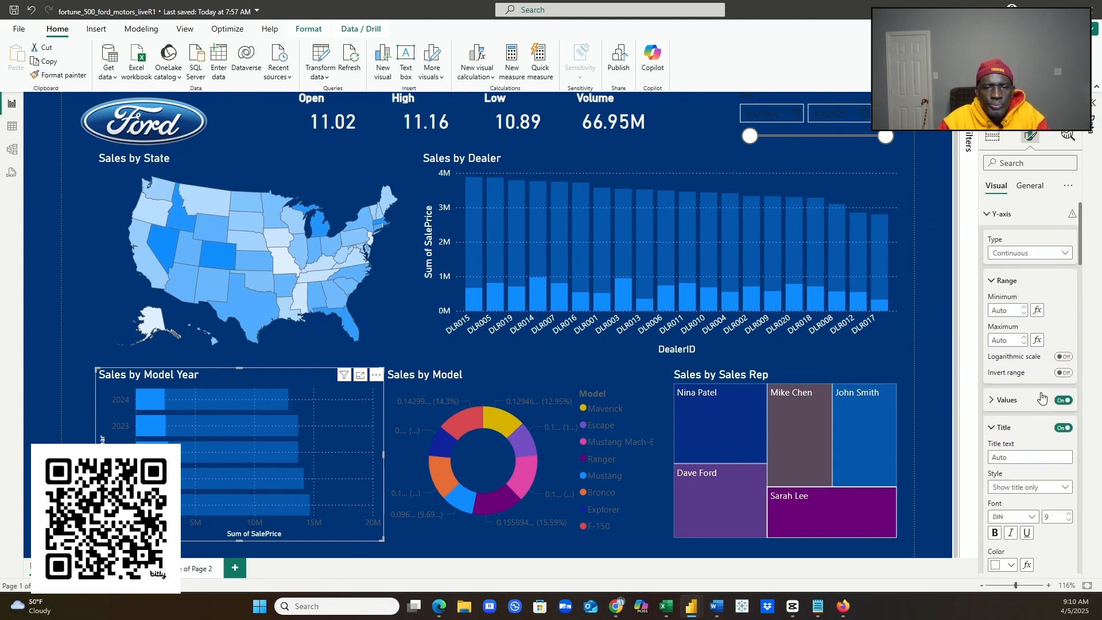
scroll(1036, 390, "down", 3)
scroll(1038, 395, "down", 8)
scroll(1042, 399, "down", 1)
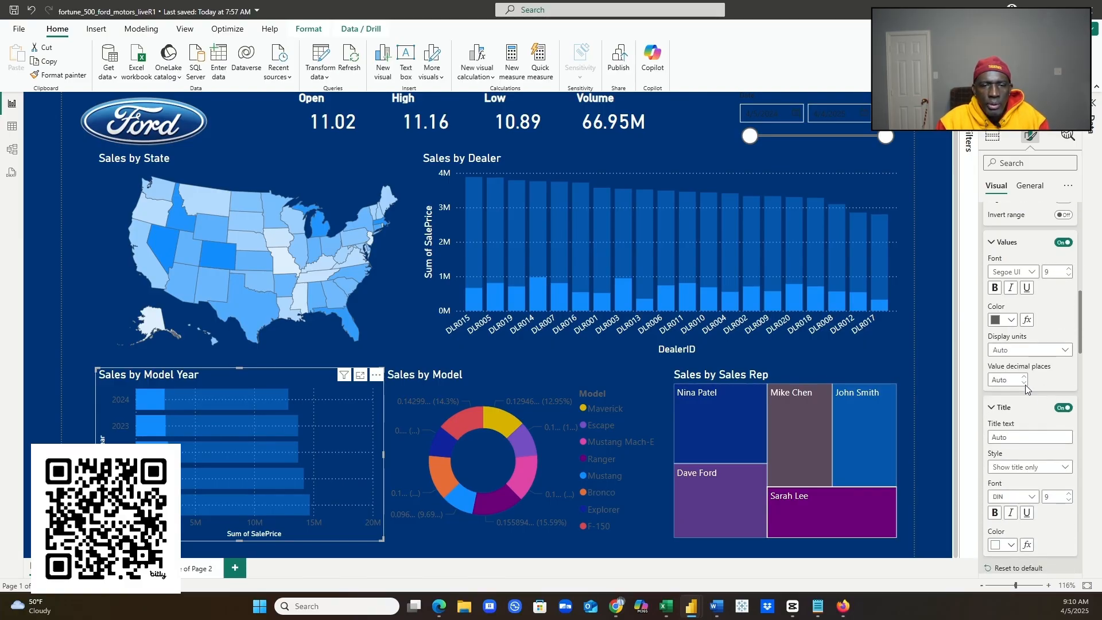
left_click(1011, 320)
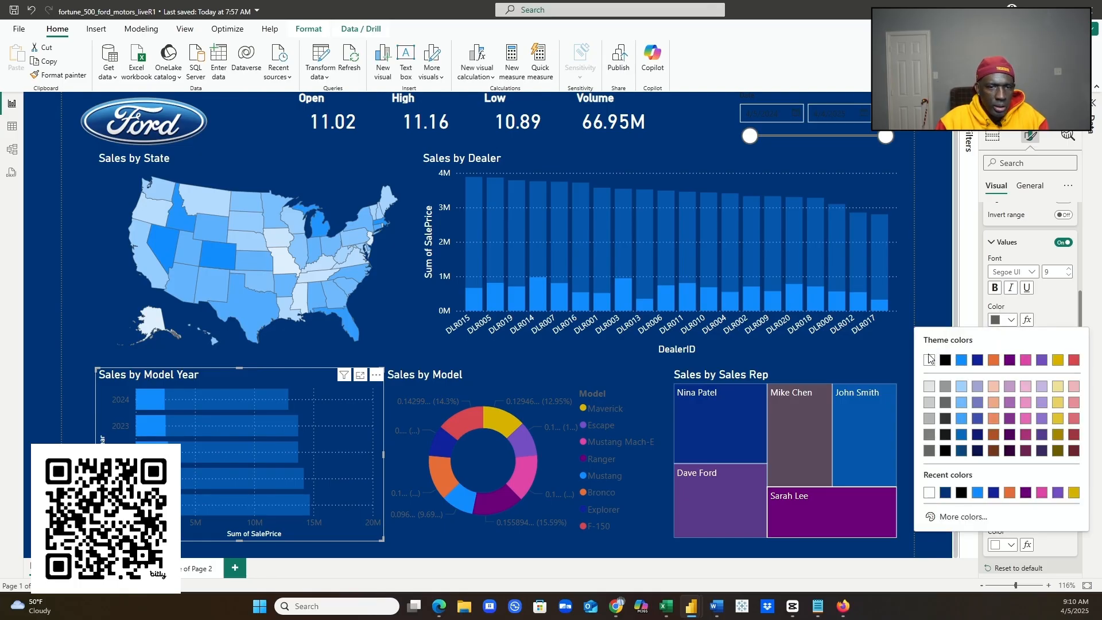
left_click(1087, 539)
scroll(1079, 534, "down", 5)
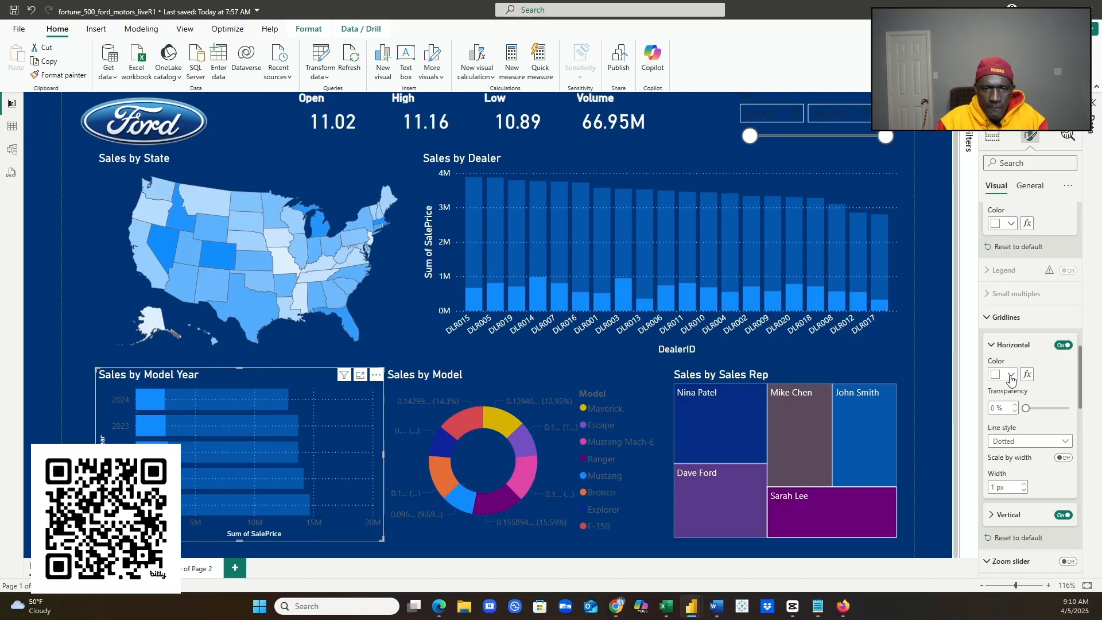
left_click(1008, 380)
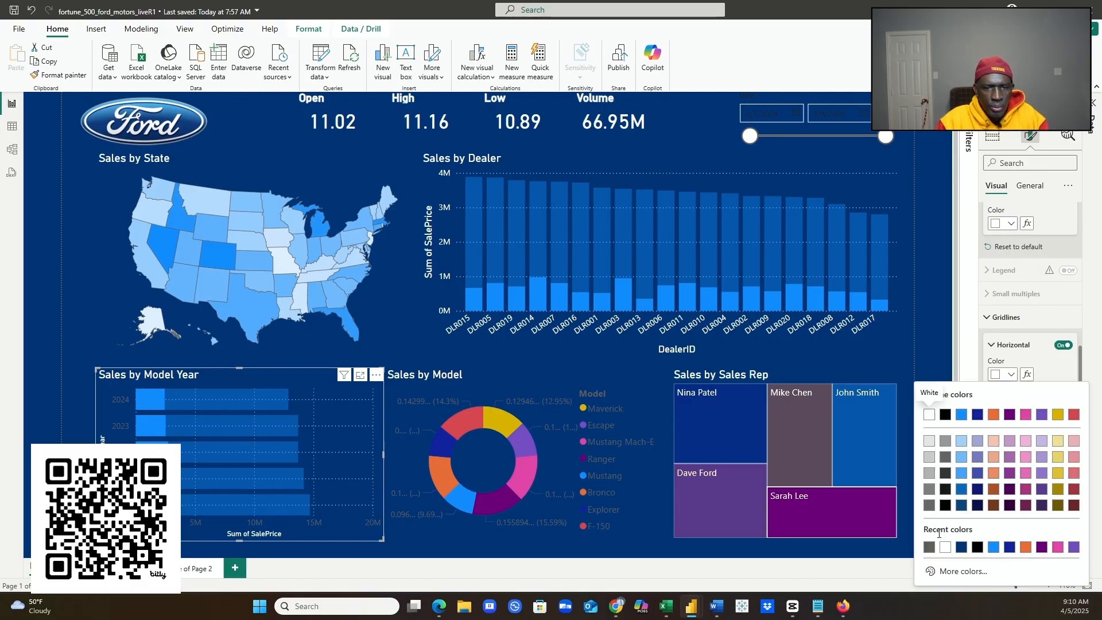
left_click(1098, 444)
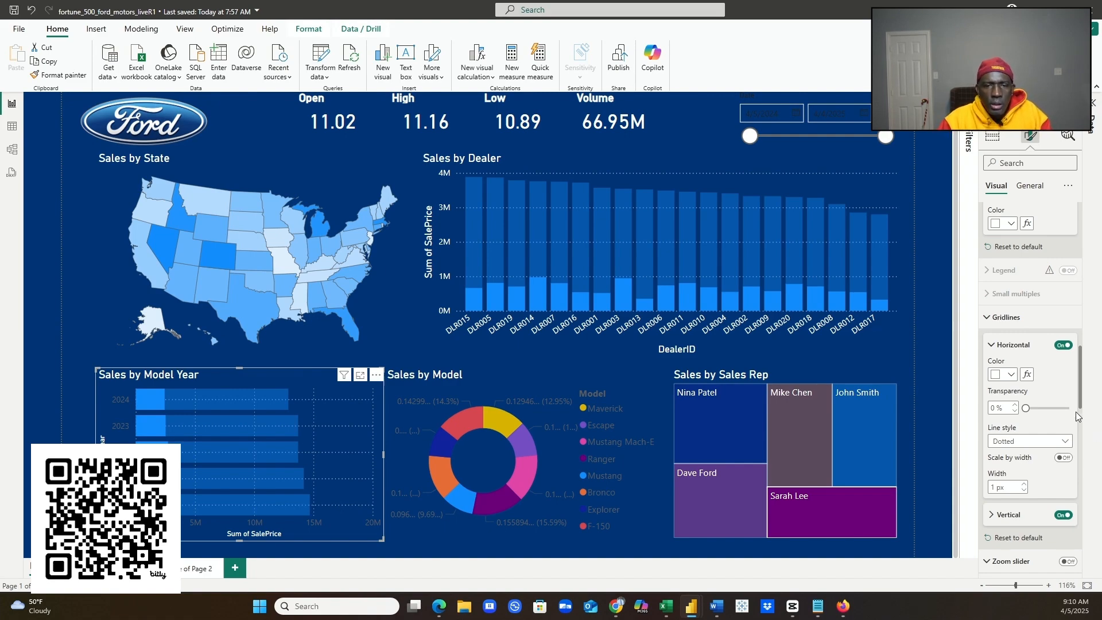
- Set the X-axis values color of the Sales by Model Year chart to white
scroll(1051, 394, "up", 2)
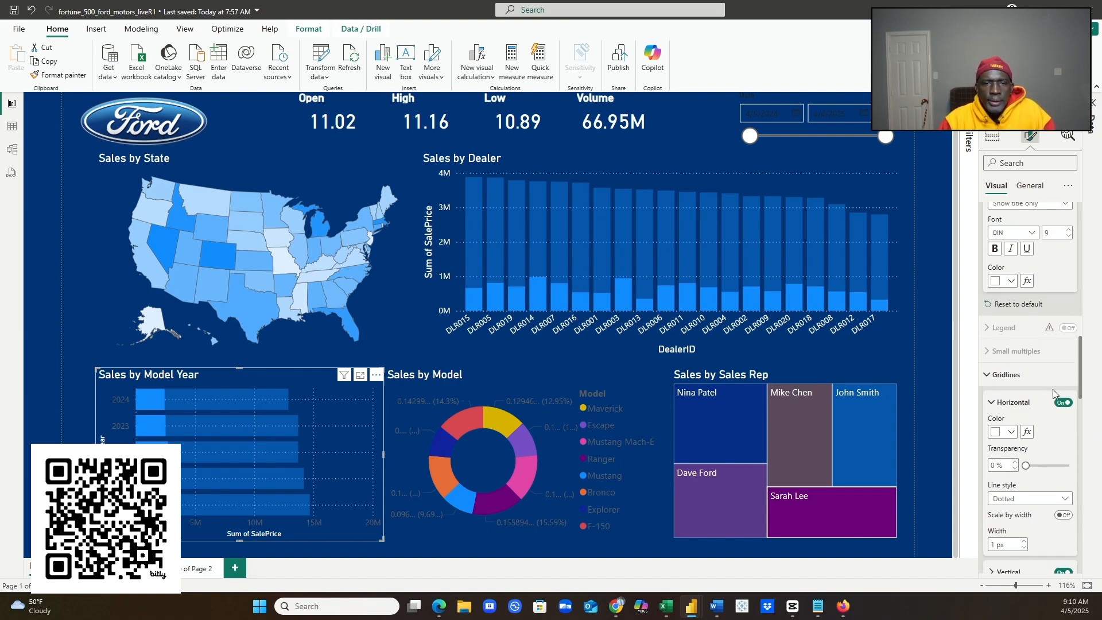
scroll(1053, 394, "up", 3)
scroll(1052, 393, "up", 3)
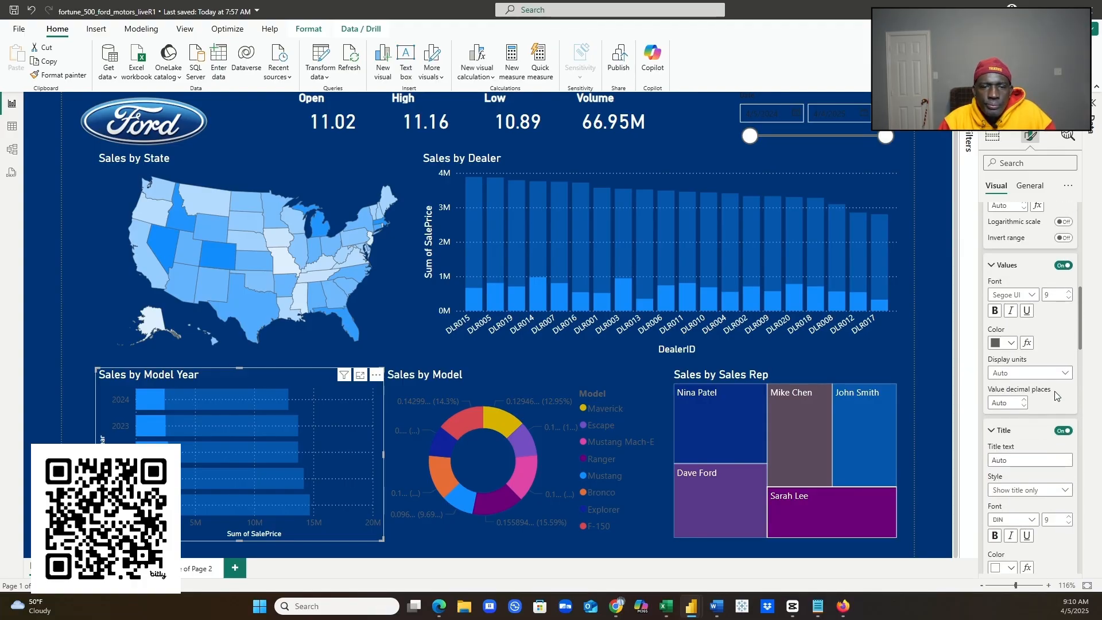
left_click(1011, 348)
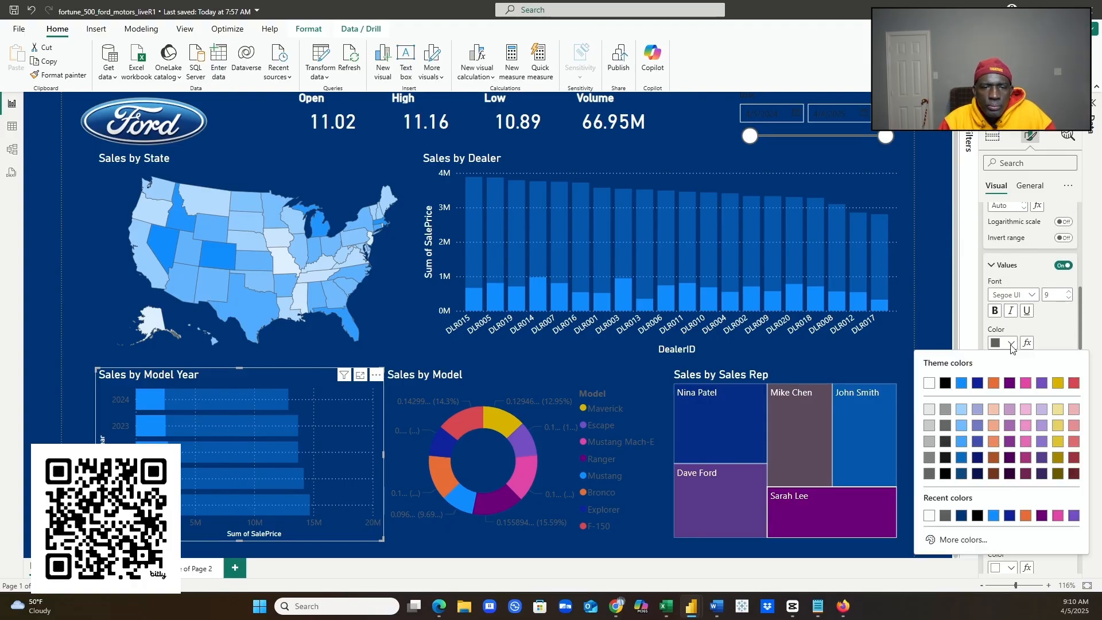
left_click(929, 384)
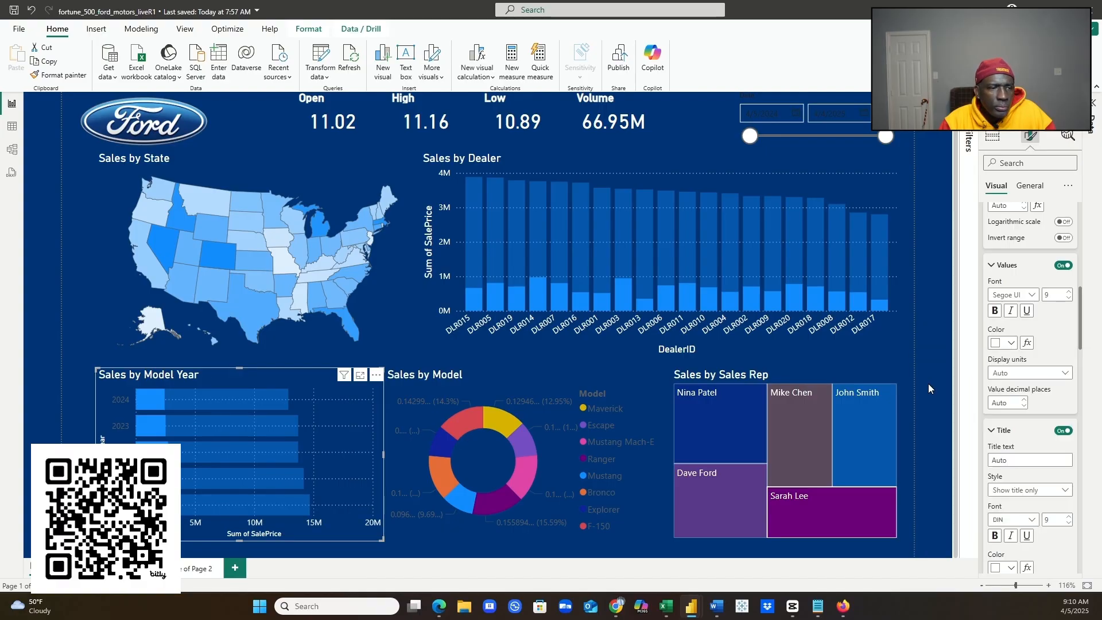
- Look through the axis, gridline, bar and data label settings of the Sales by Model Year chart for the year label color
scroll(1037, 352, "up", 3)
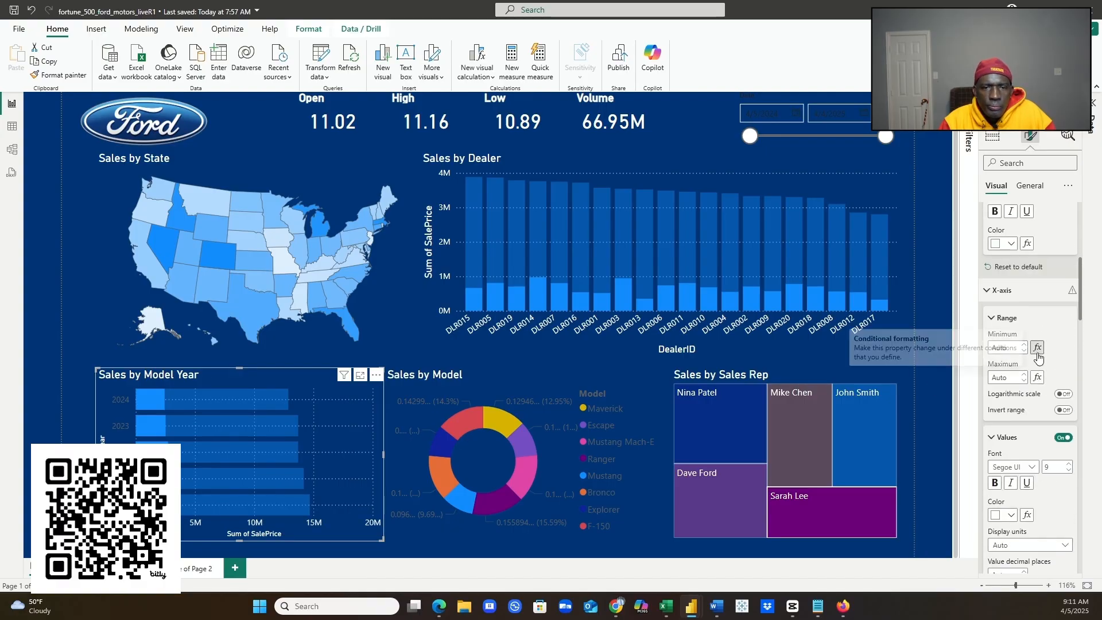
scroll(1038, 356, "up", 5)
scroll(1039, 350, "down", 3)
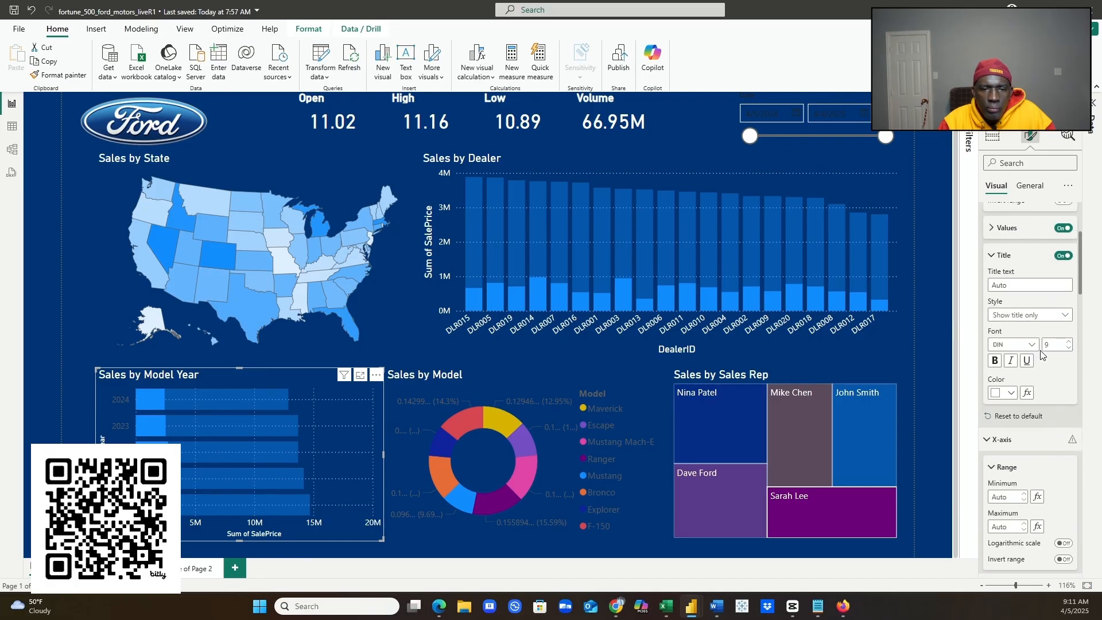
scroll(1042, 356, "down", 3)
scroll(1041, 356, "down", 4)
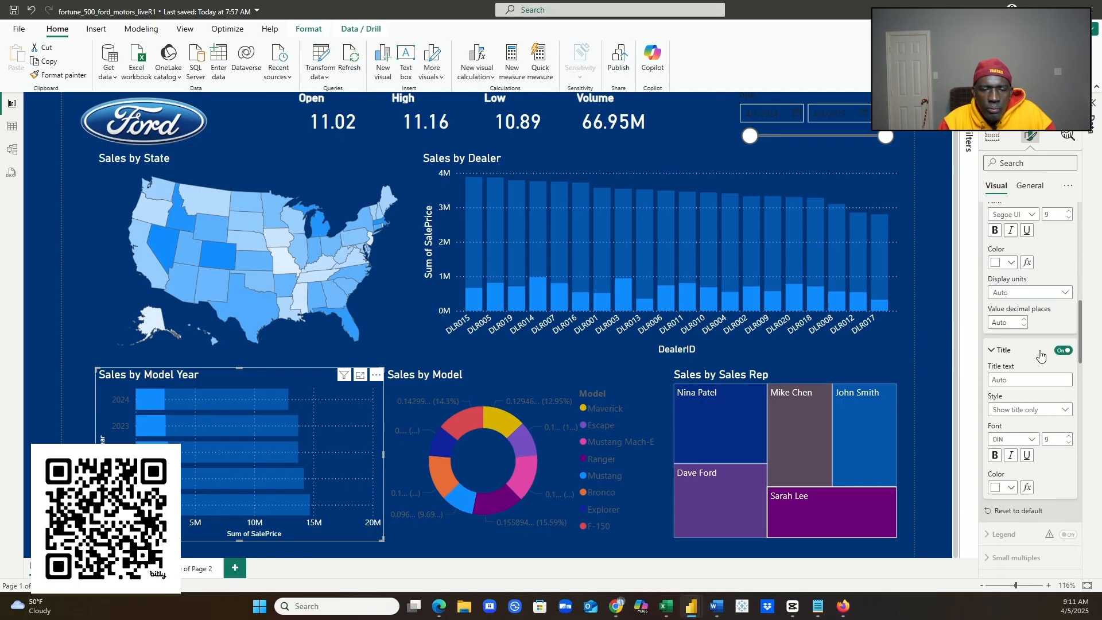
scroll(1041, 355, "down", 8)
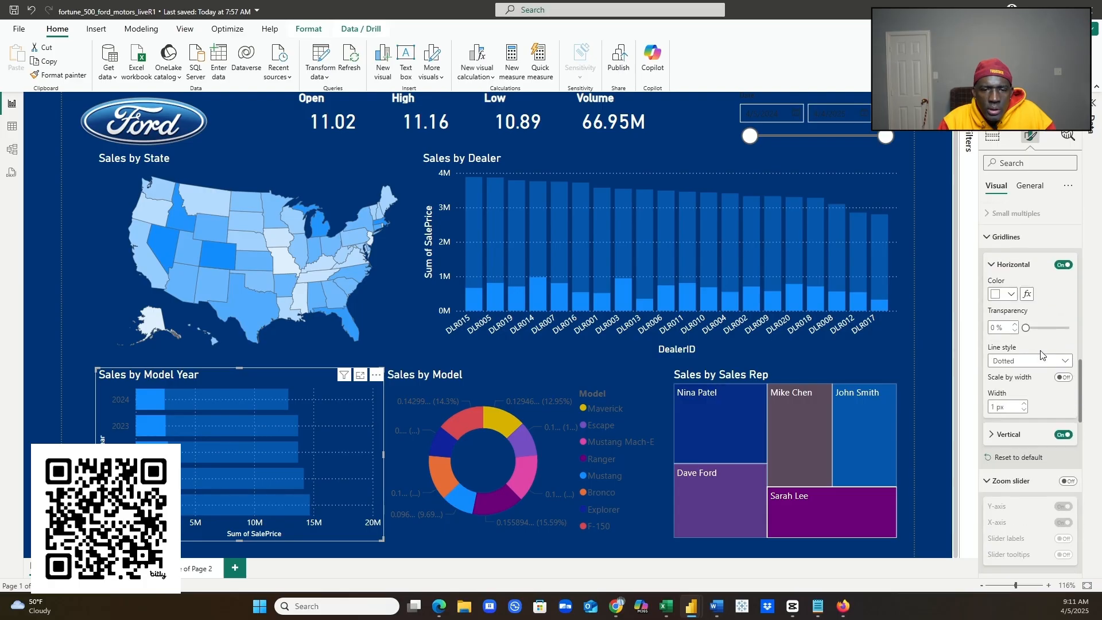
scroll(1040, 354, "down", 5)
right_click(1040, 355)
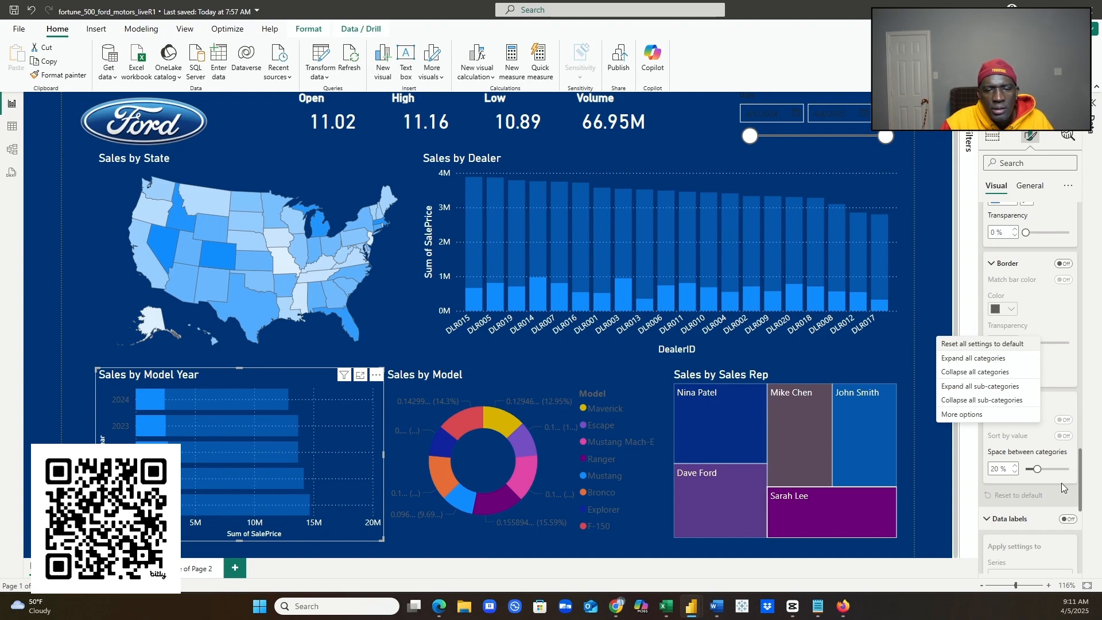
scroll(1072, 436, "up", 6)
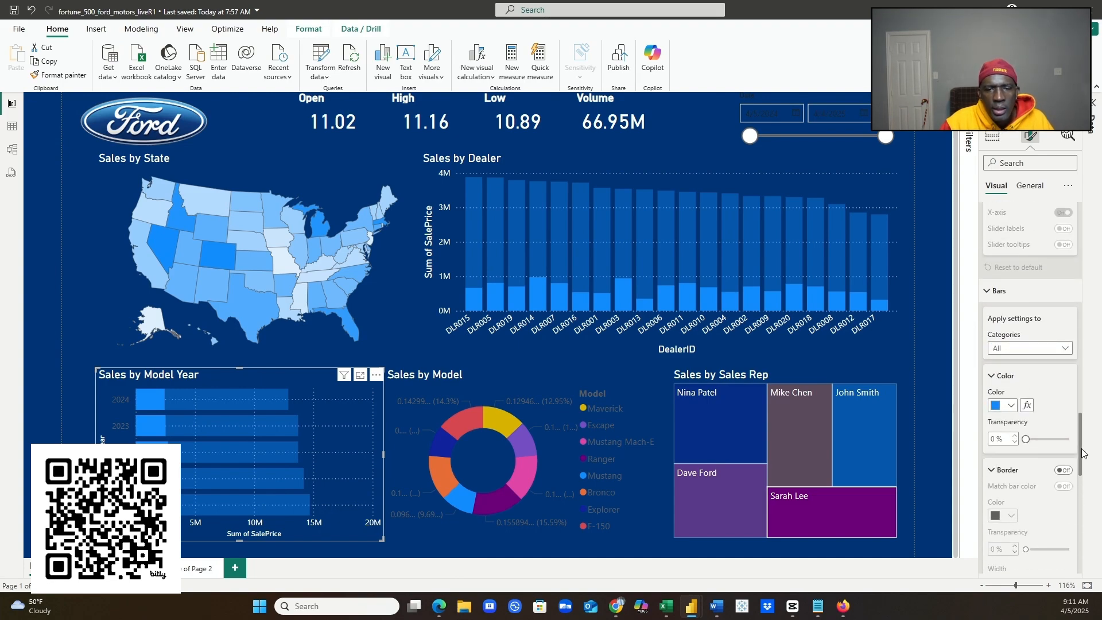
scroll(1082, 454, "up", 5)
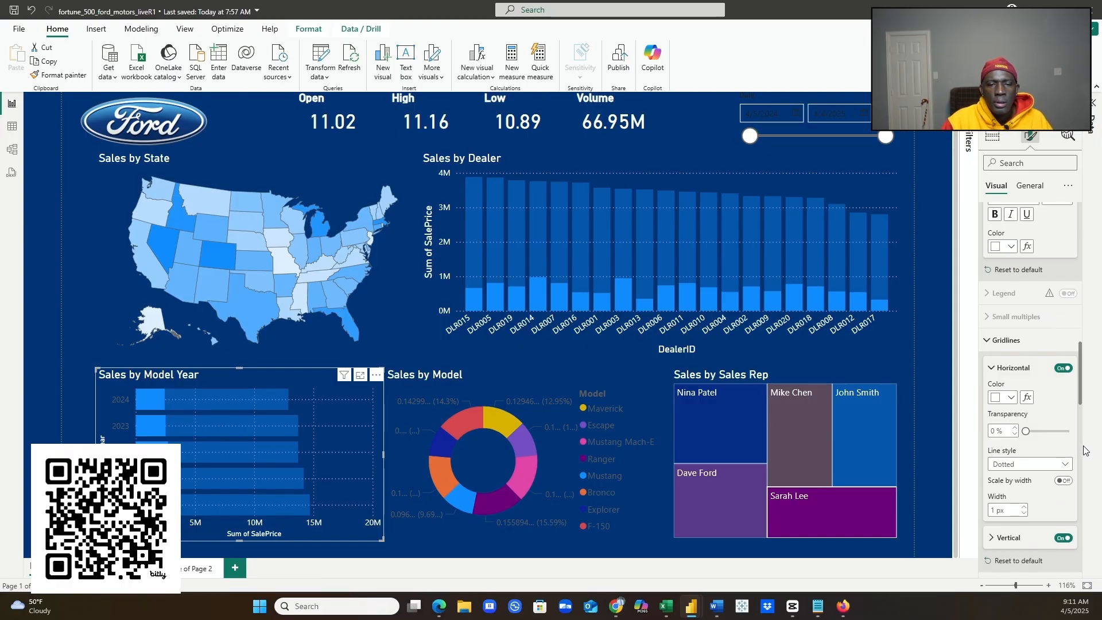
scroll(1033, 452, "down", 2)
scroll(1014, 455, "down", 8)
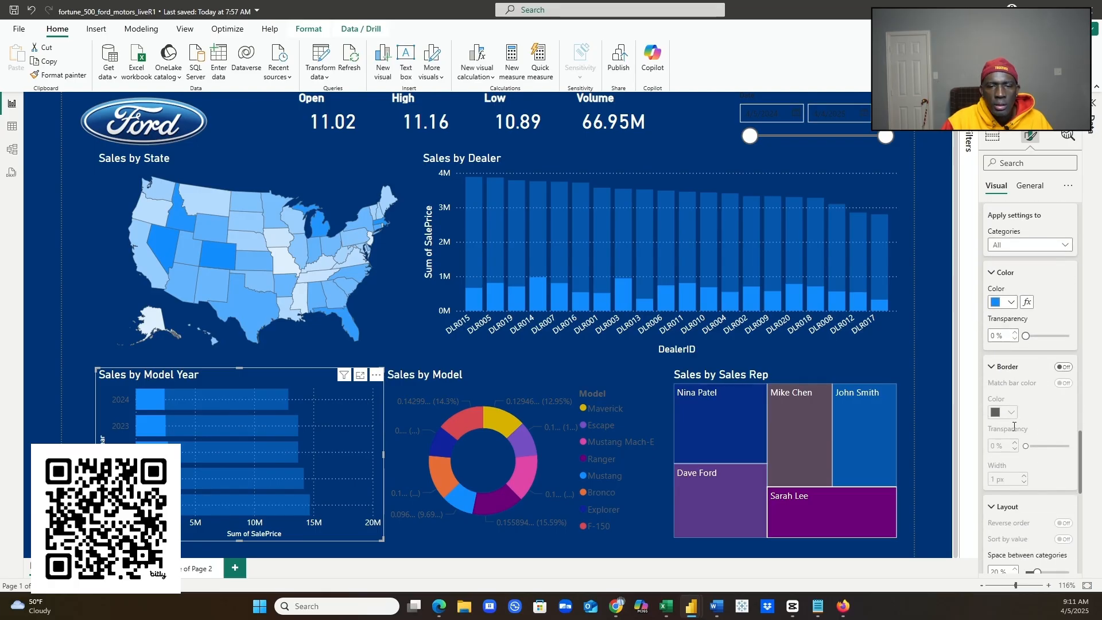
scroll(1015, 418, "down", 8)
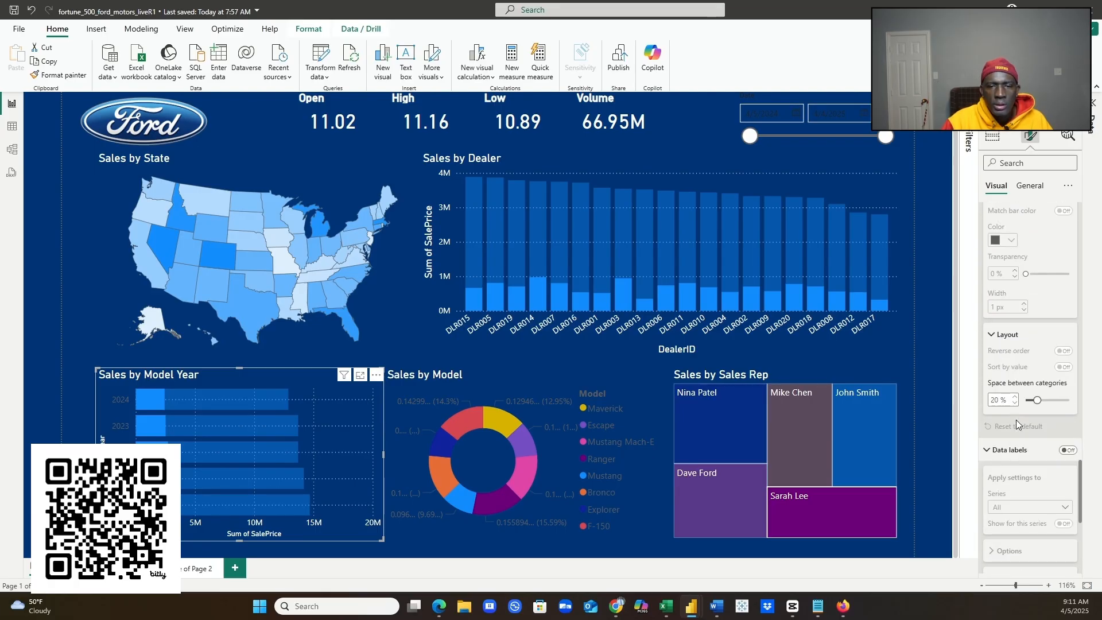
scroll(1017, 419, "down", 4)
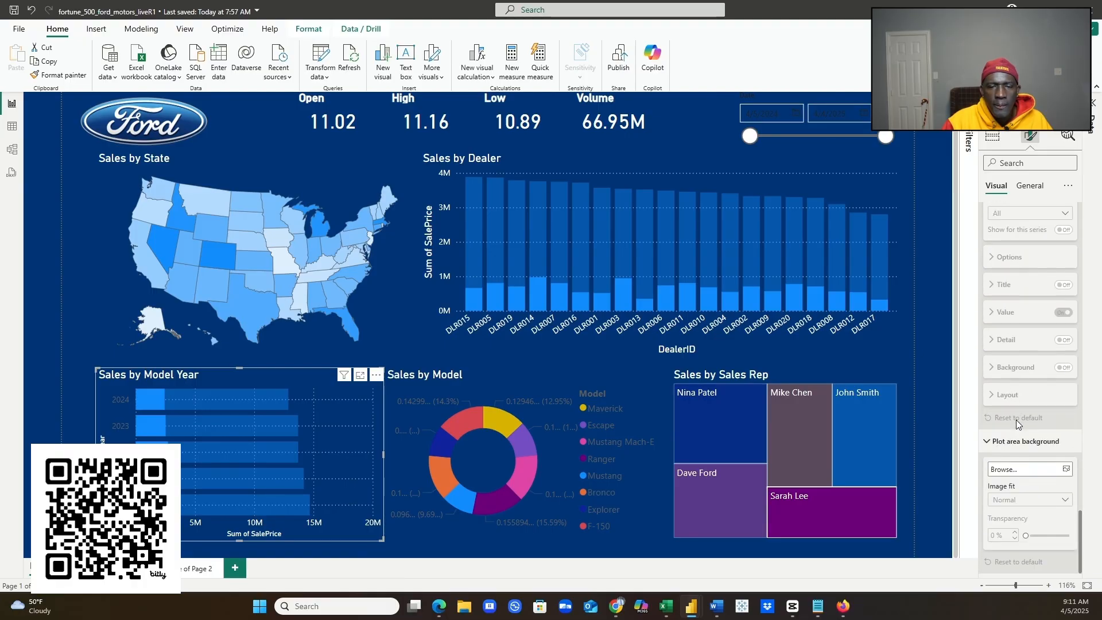
scroll(1016, 419, "up", 6)
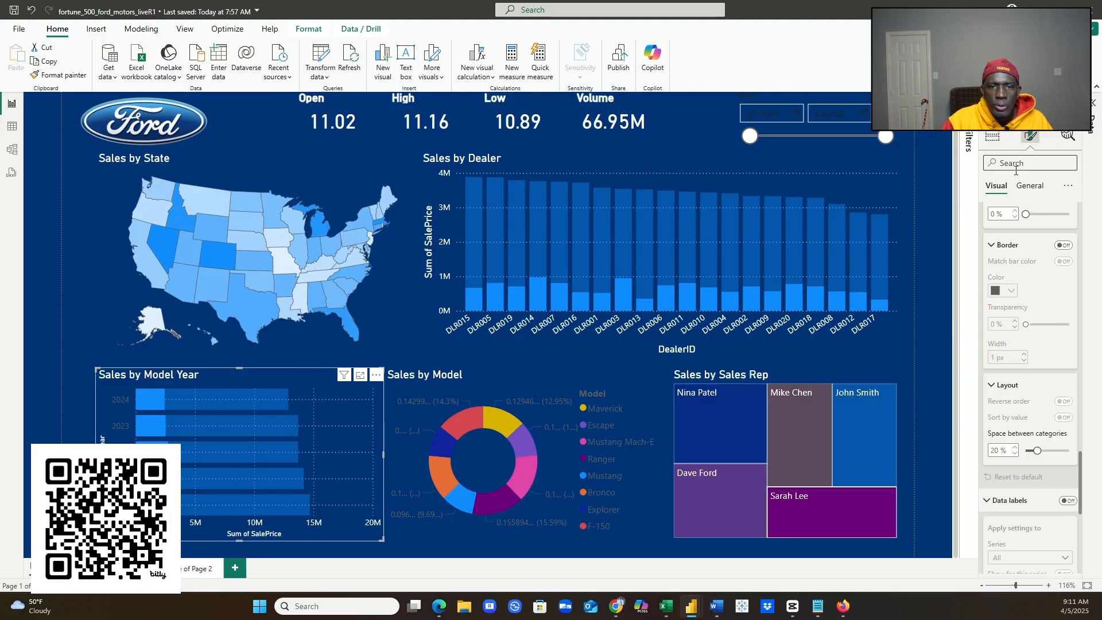
- Check the Sales by Model Year chart's general formatting and re-examine its visual settings from the Y-axis through the data labels
left_click(1031, 187)
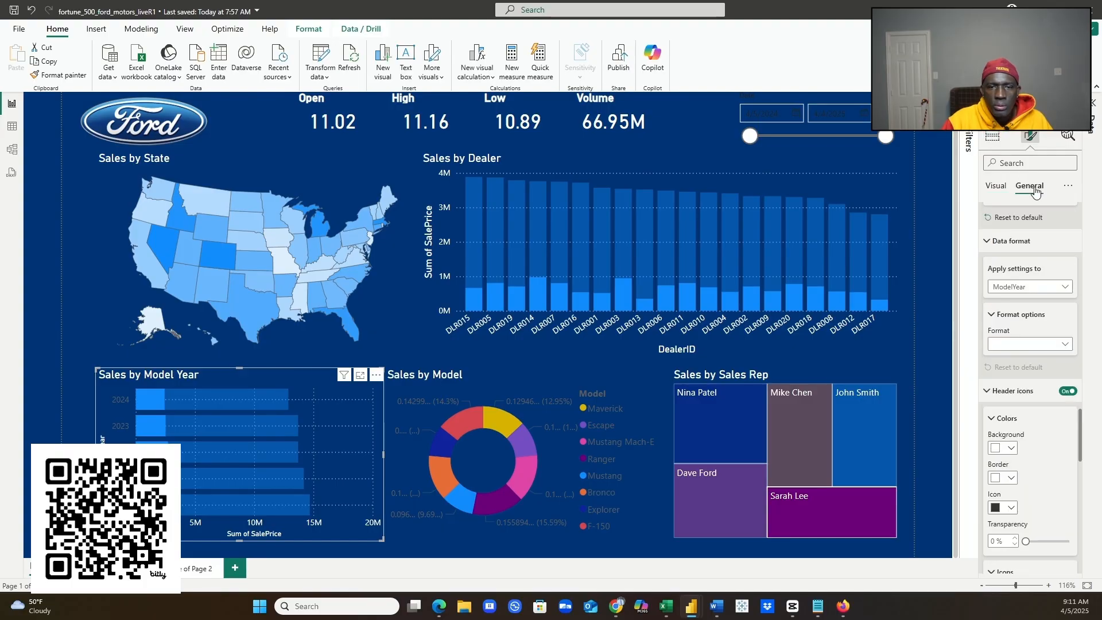
left_click(999, 186)
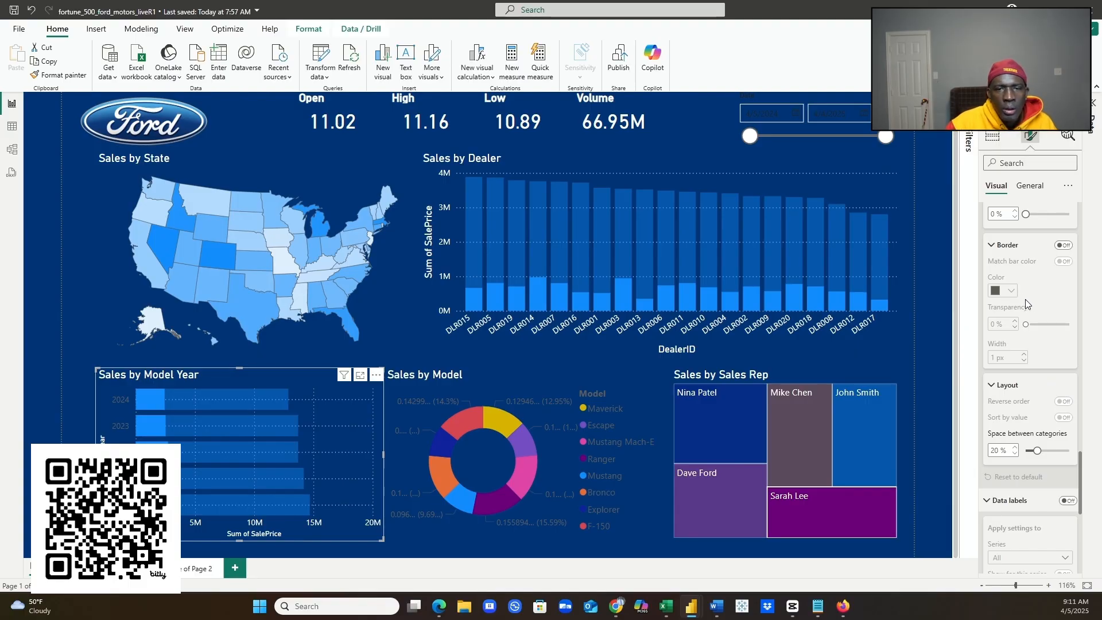
scroll(1026, 300, "up", 10)
scroll(1033, 305, "up", 8)
scroll(1036, 306, "up", 8)
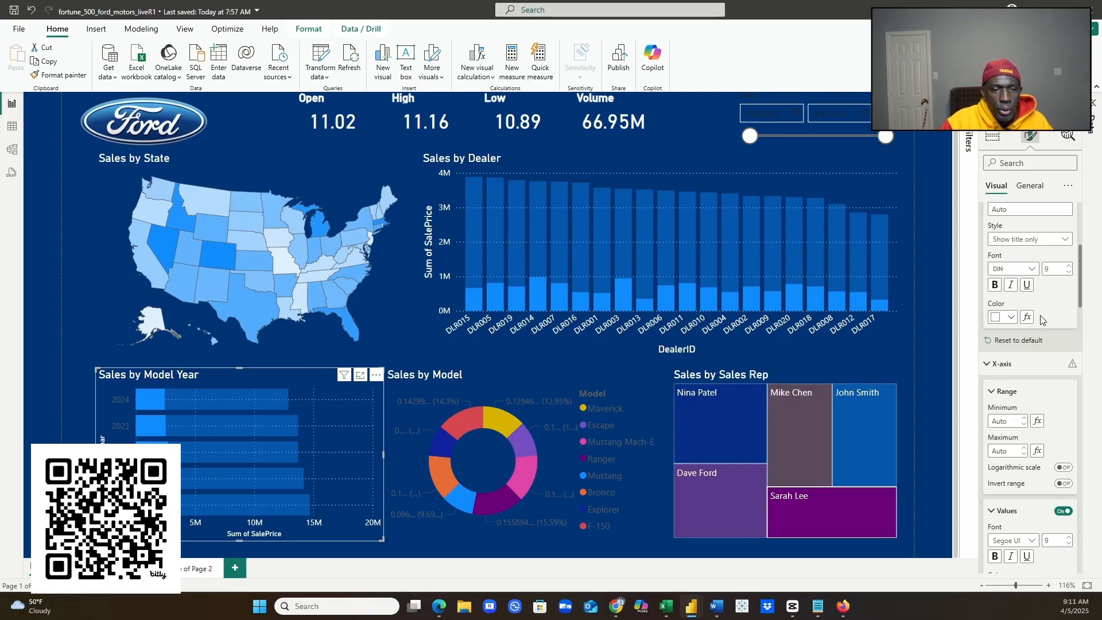
scroll(1039, 311, "up", 2)
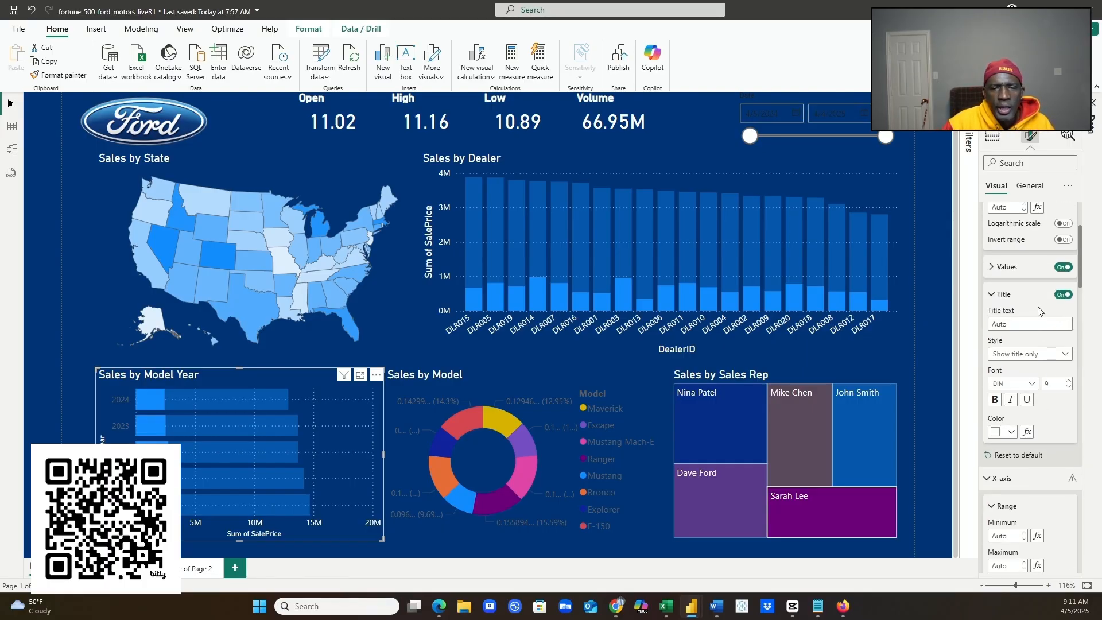
scroll(1039, 311, "up", 2)
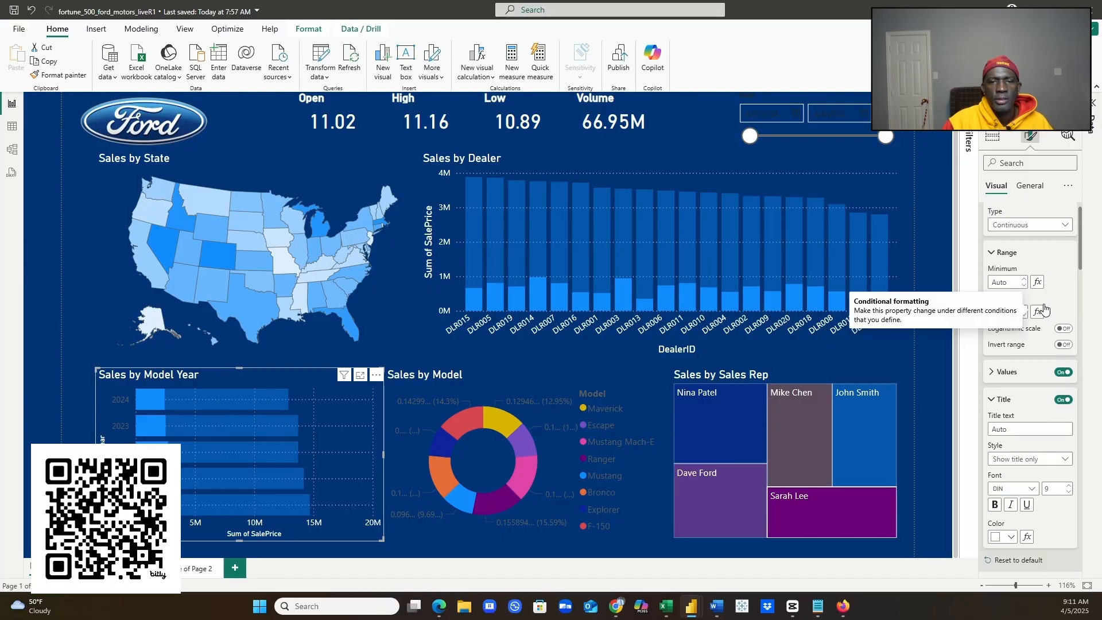
scroll(1044, 309, "down", 5)
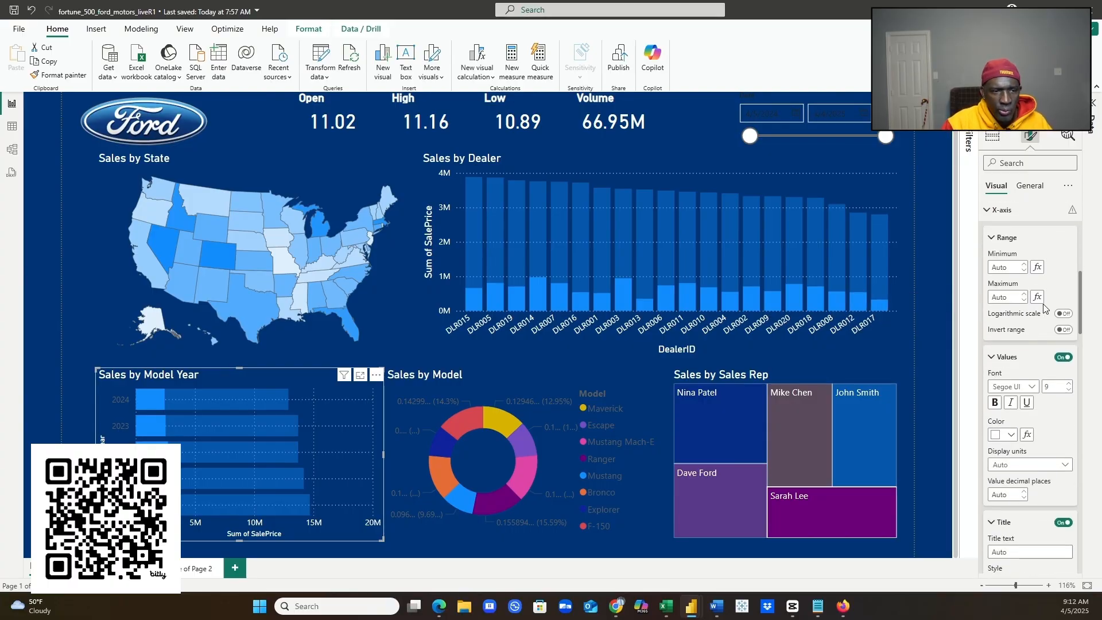
scroll(1044, 308, "down", 4)
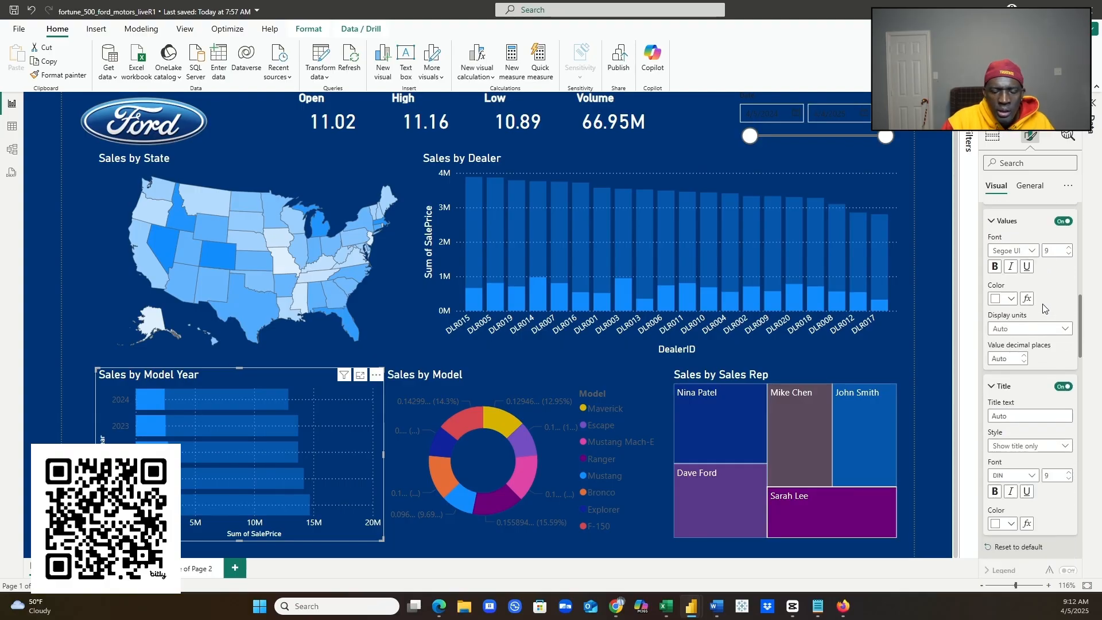
scroll(1044, 310, "down", 7)
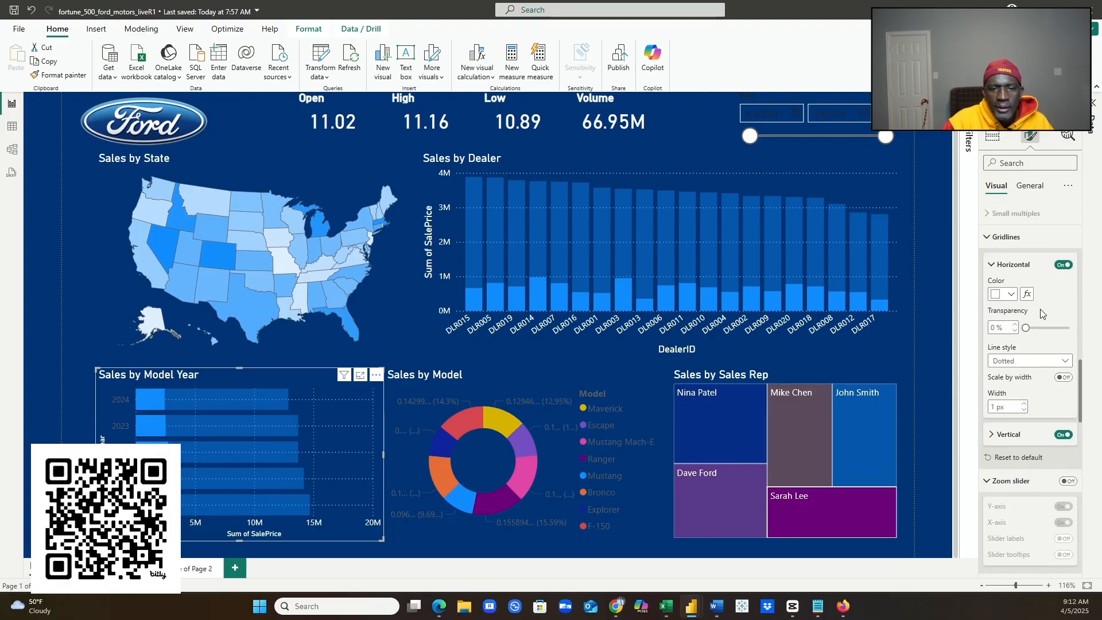
scroll(1040, 313, "down", 3)
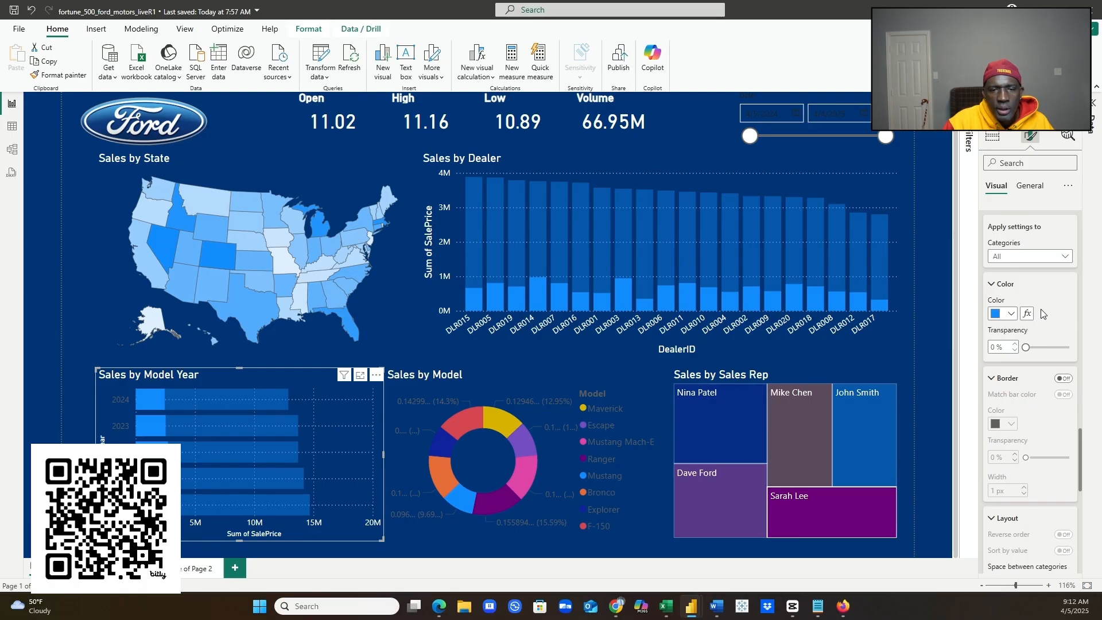
scroll(1037, 308, "down", 5)
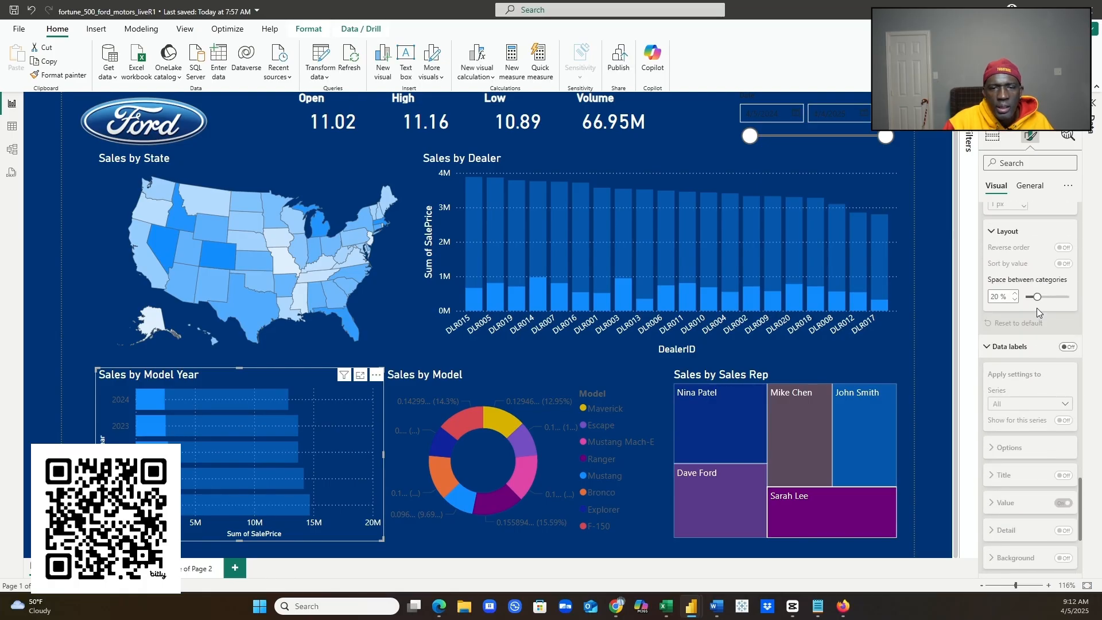
scroll(1037, 308, "up", 3)
scroll(1042, 306, "down", 4)
scroll(1042, 305, "down", 1)
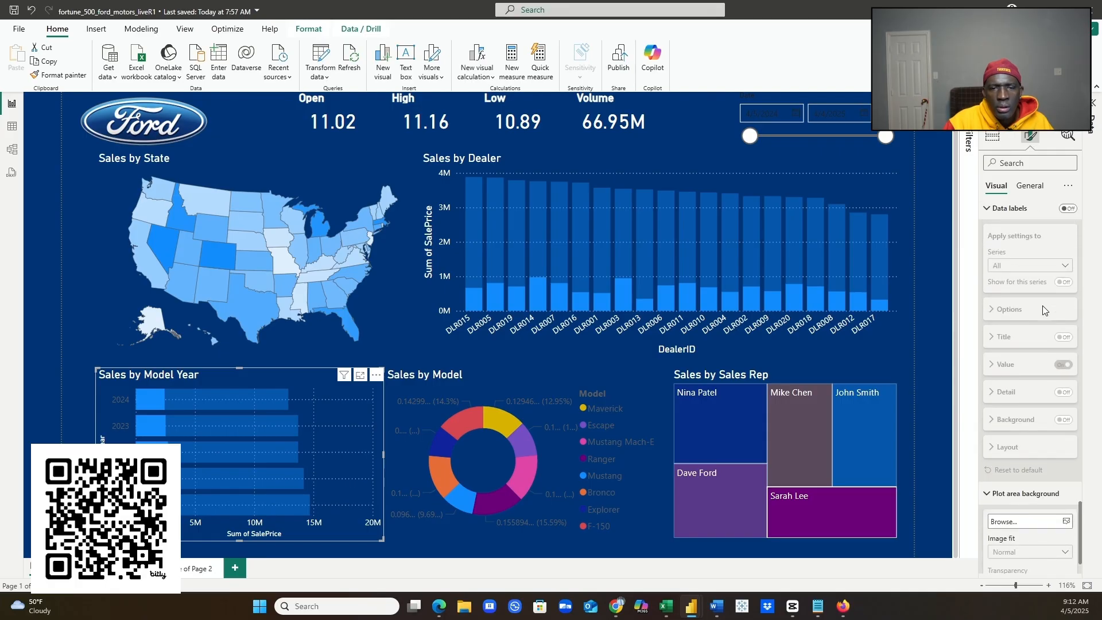
- Review the Sales by Model Year chart's gridline, X-axis, Y-axis and plot area settings again for the option controlling the year labels
scroll(1042, 305, "up", 8)
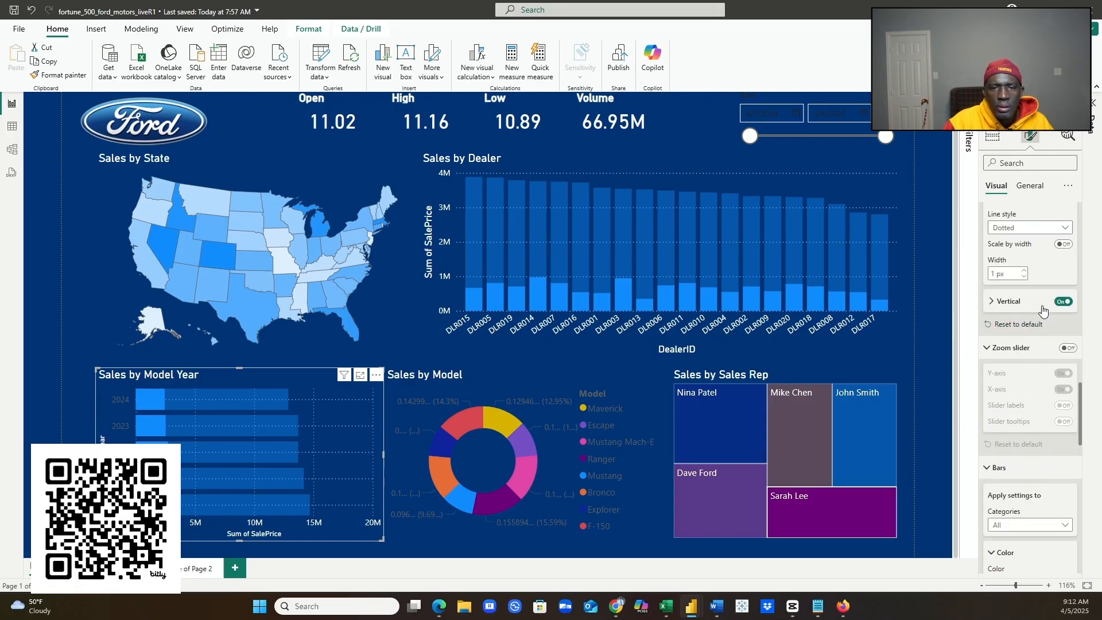
scroll(1043, 310, "up", 10)
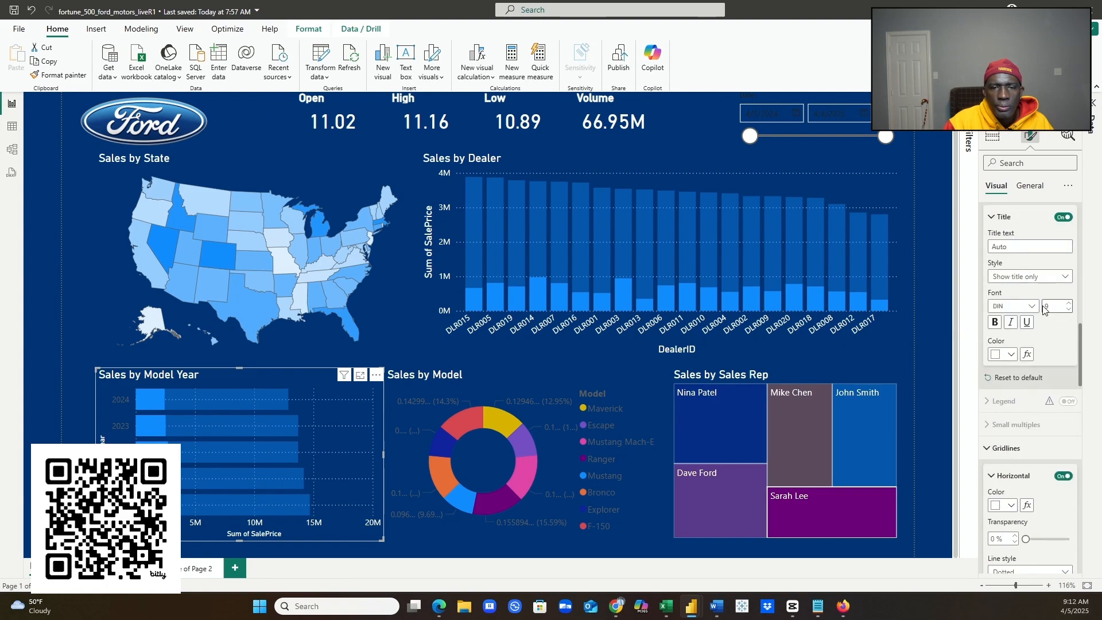
scroll(1044, 309, "up", 5)
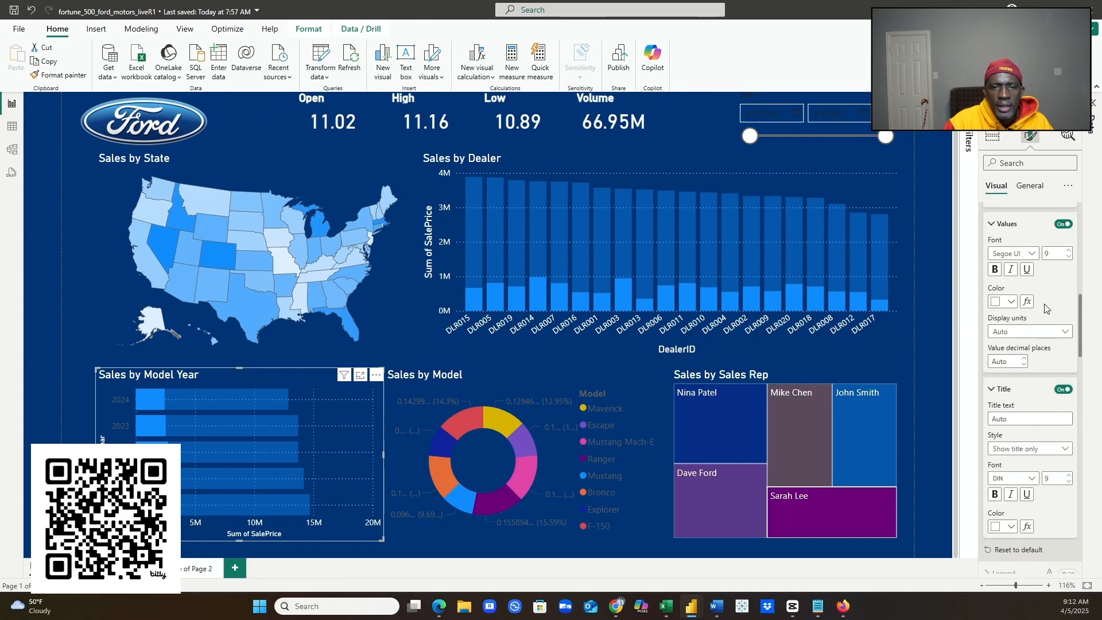
scroll(1044, 308, "up", 3)
scroll(1048, 306, "down", 7)
scroll(1048, 306, "up", 5)
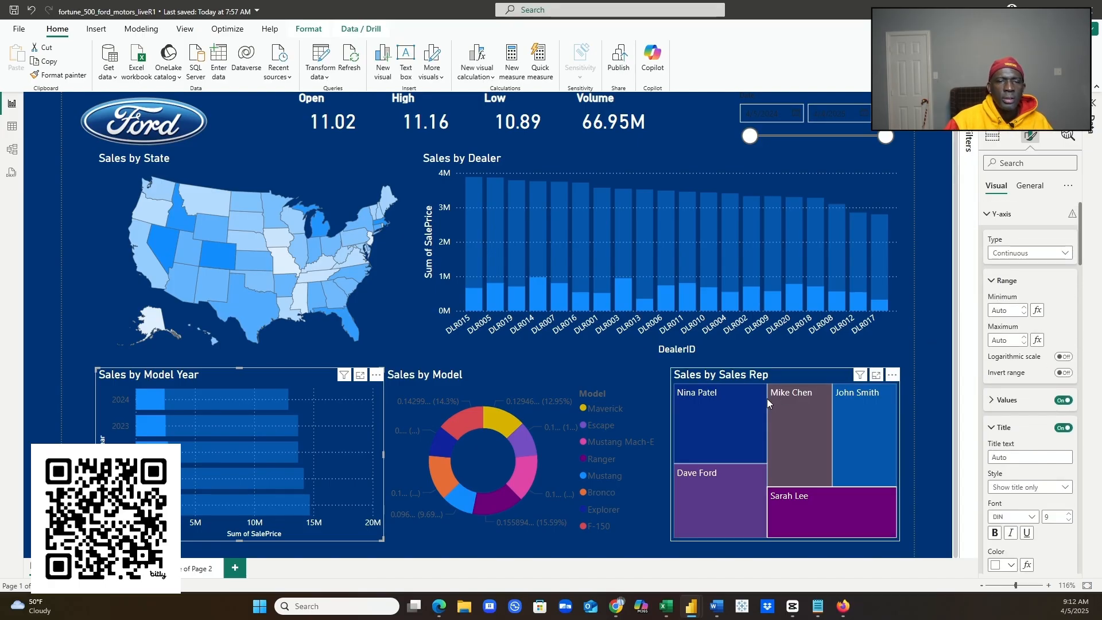
scroll(1014, 375, "down", 2)
scroll(1015, 374, "down", 4)
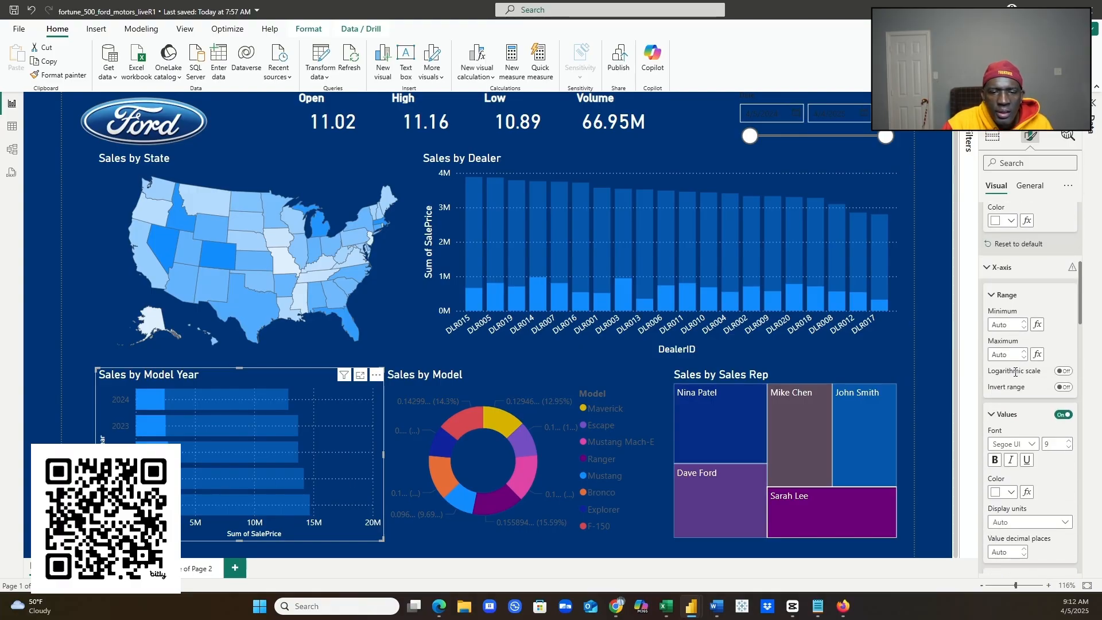
scroll(1014, 375, "down", 5)
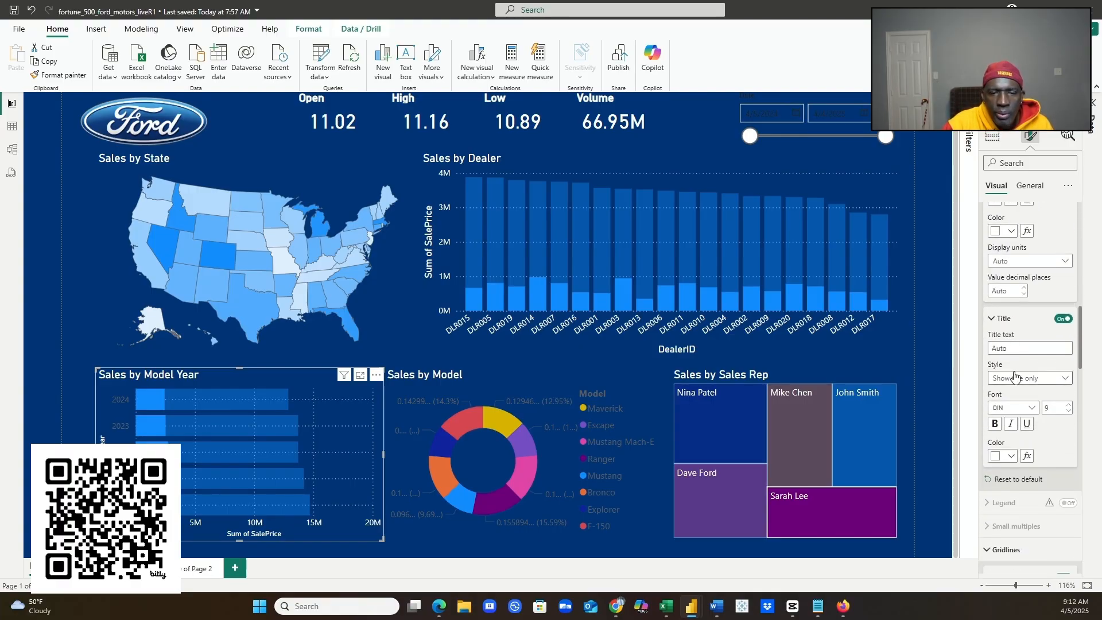
scroll(1014, 374, "down", 4)
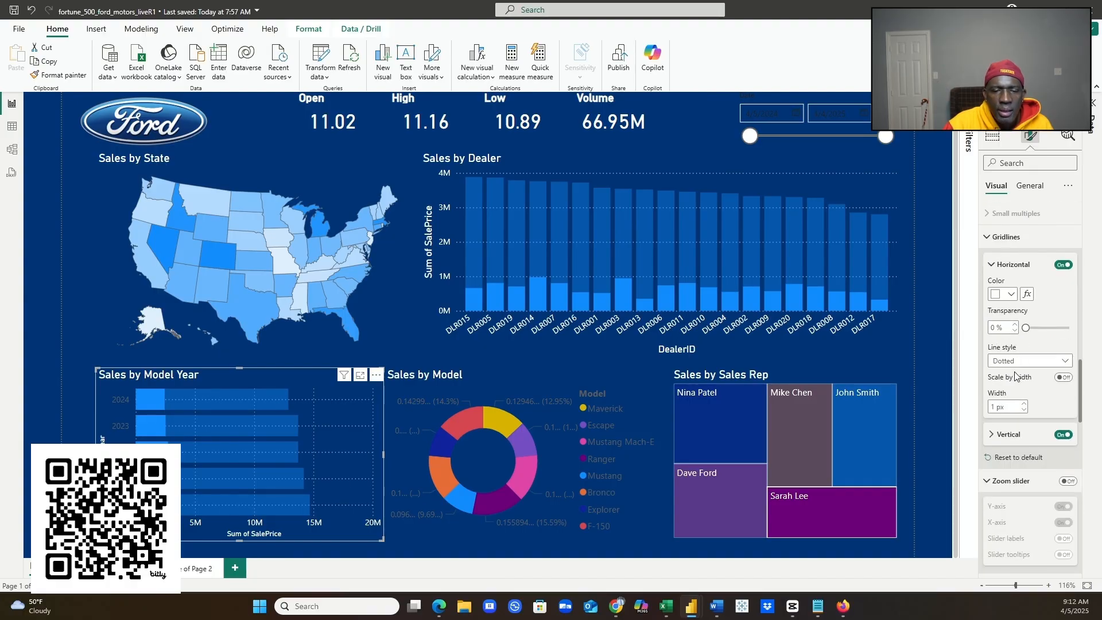
scroll(1015, 372, "down", 5)
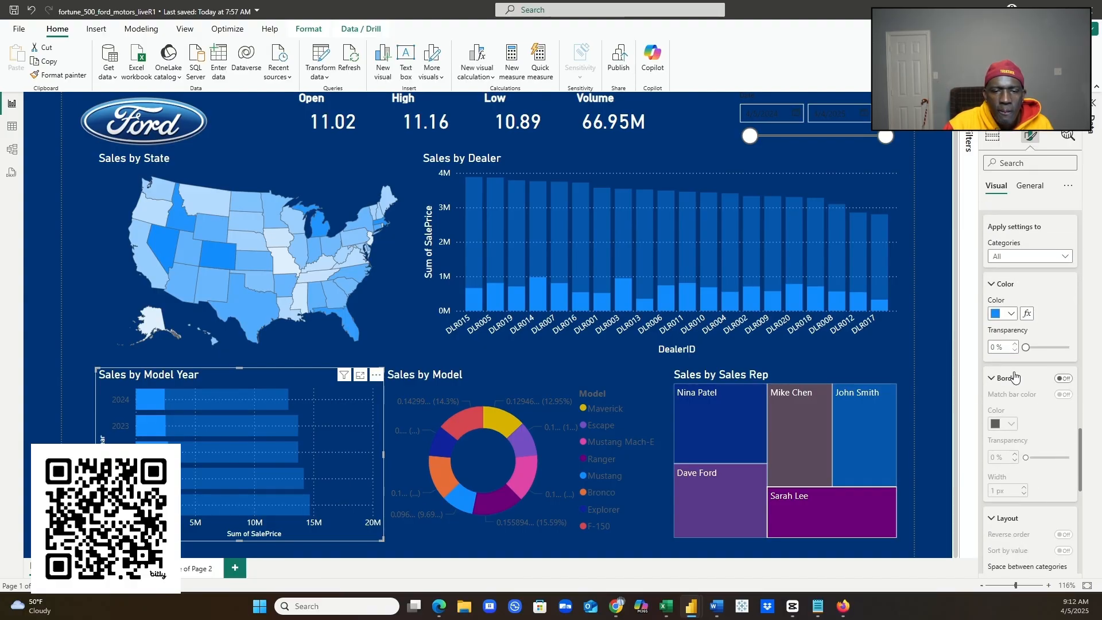
scroll(1014, 376, "down", 8)
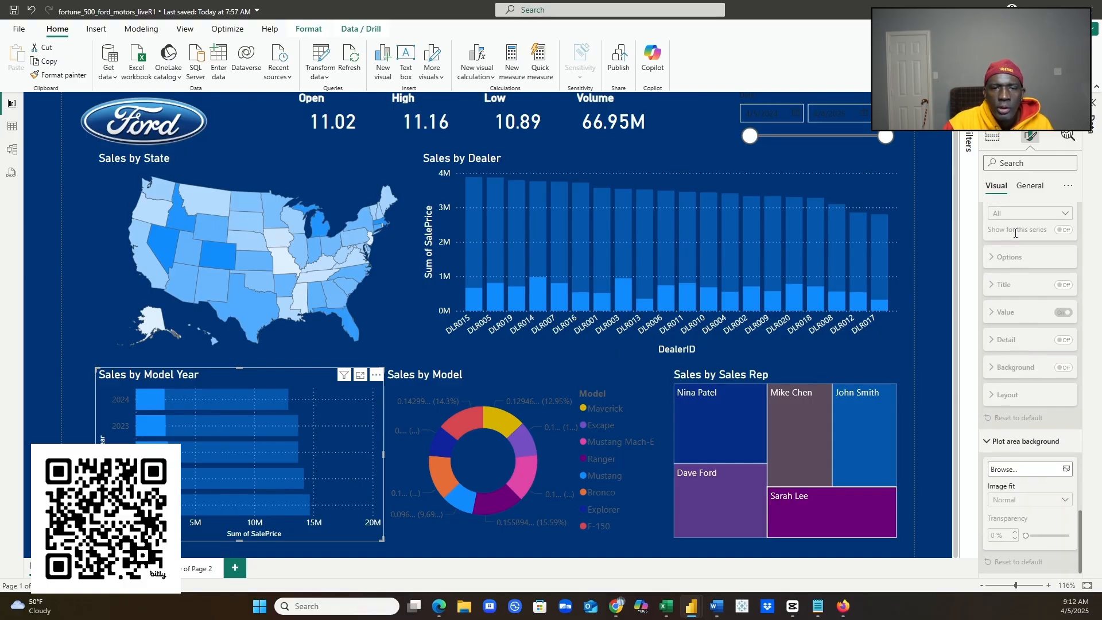
- Look through the Sales by Model Year chart's general formatting settings and check the Sales by State and Sales by Dealer visuals
left_click(1030, 185)
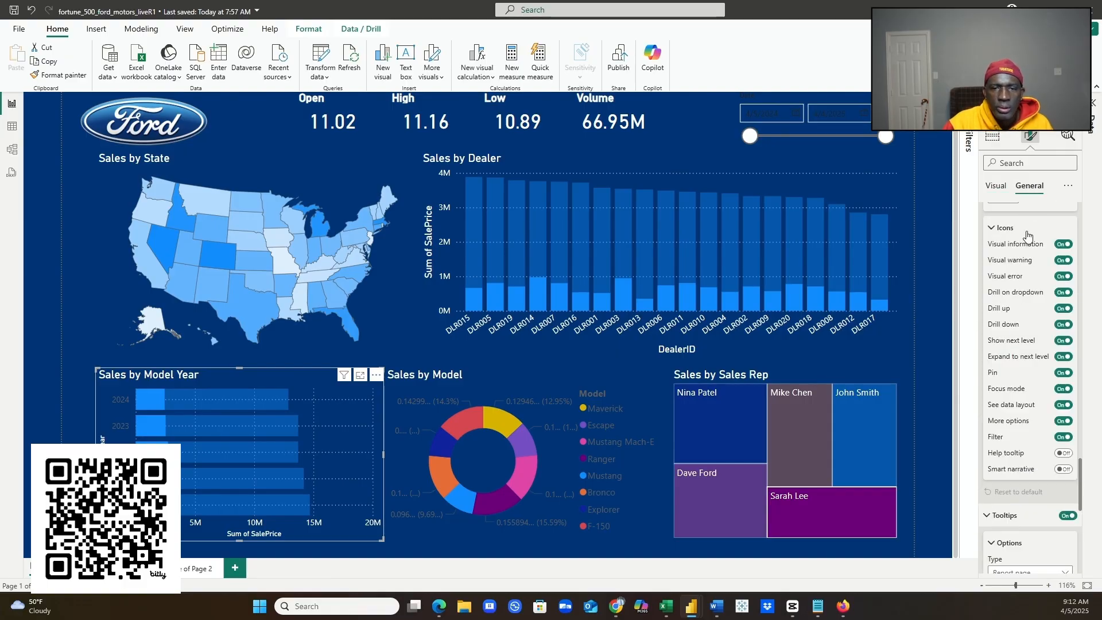
scroll(1028, 270, "up", 6)
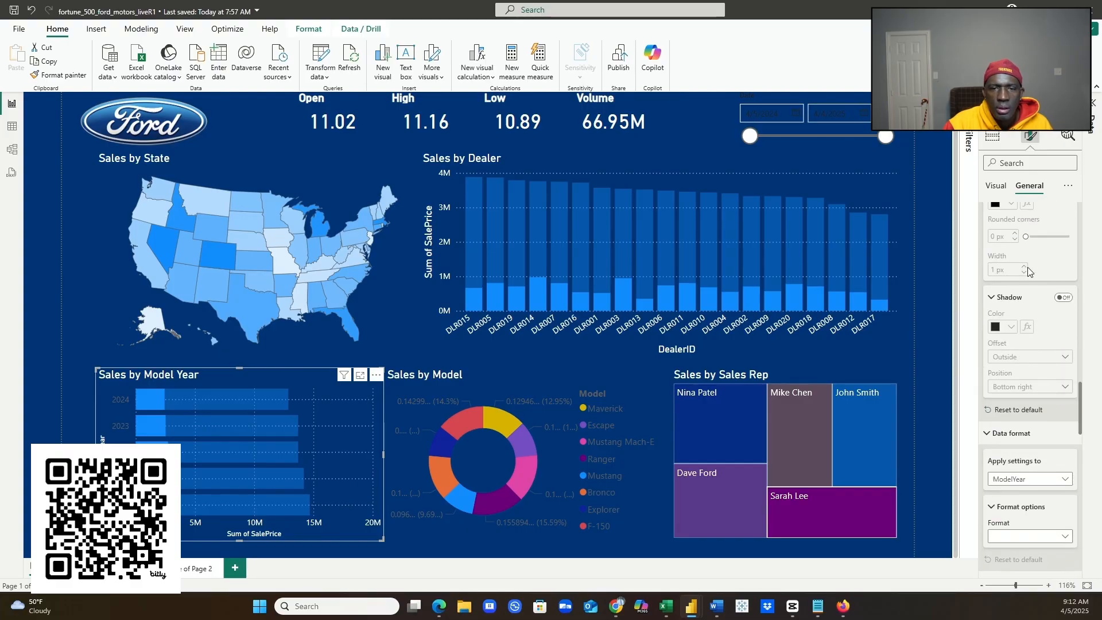
scroll(1028, 272, "up", 8)
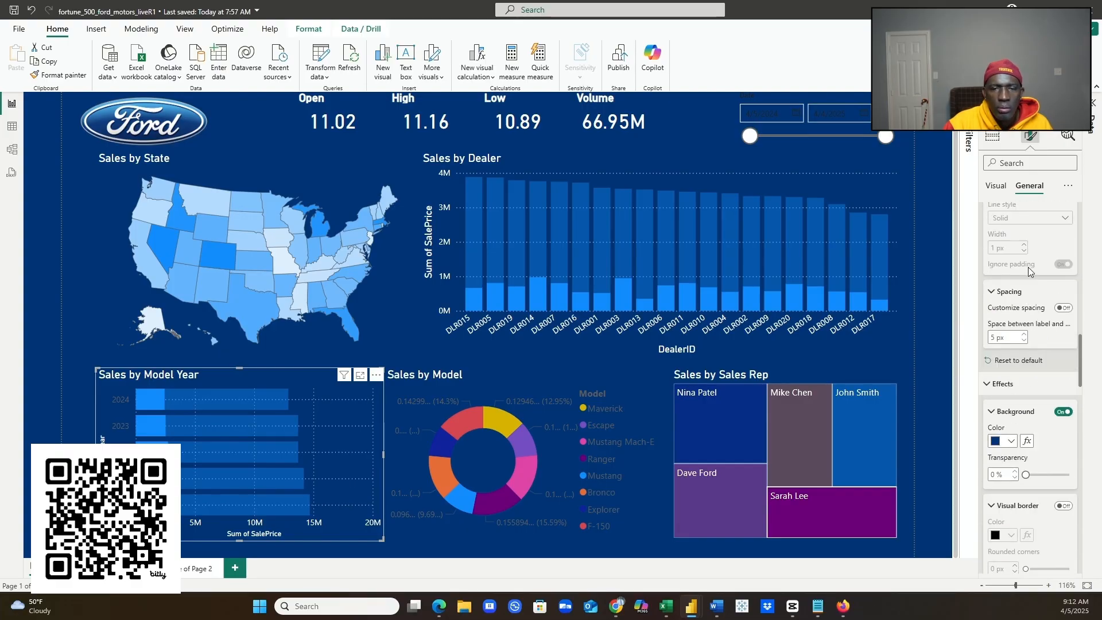
scroll(1029, 273, "up", 7)
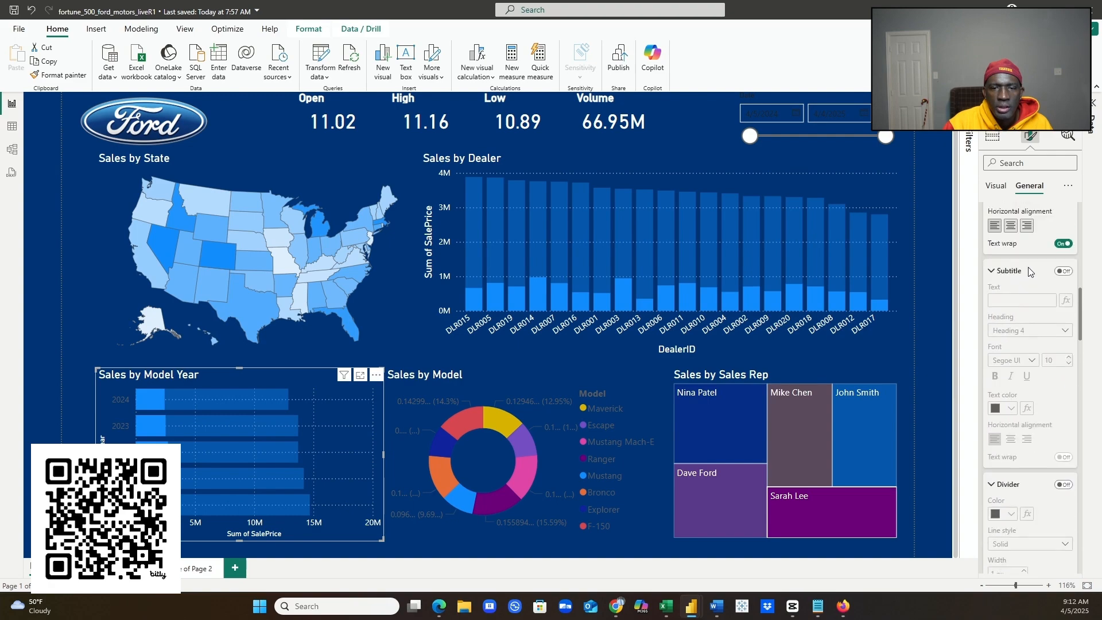
scroll(1029, 272, "up", 6)
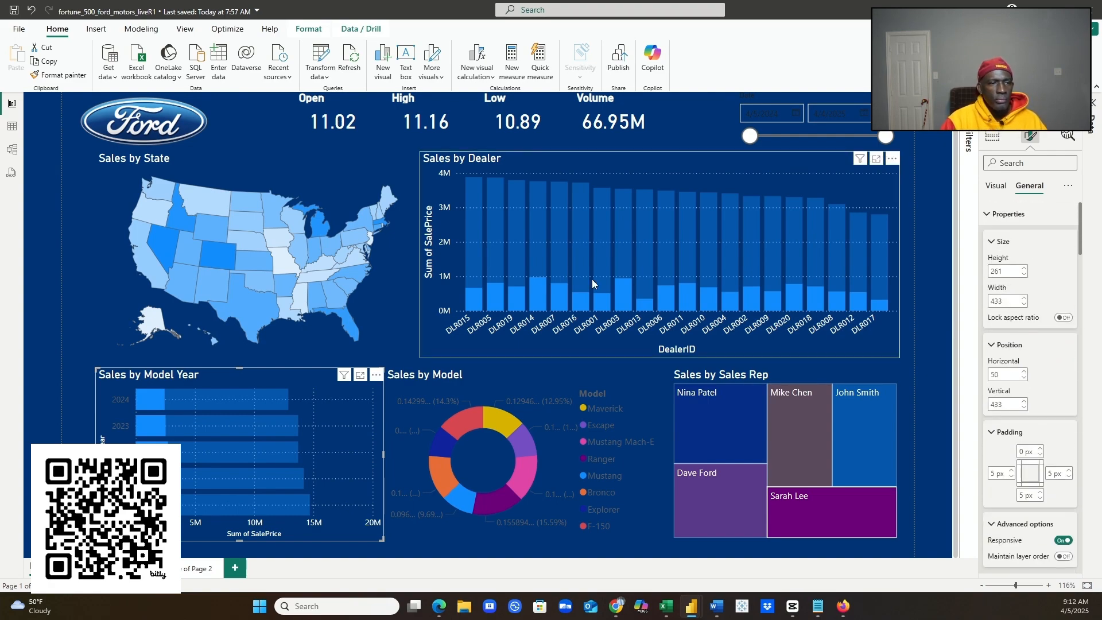
left_click(307, 178)
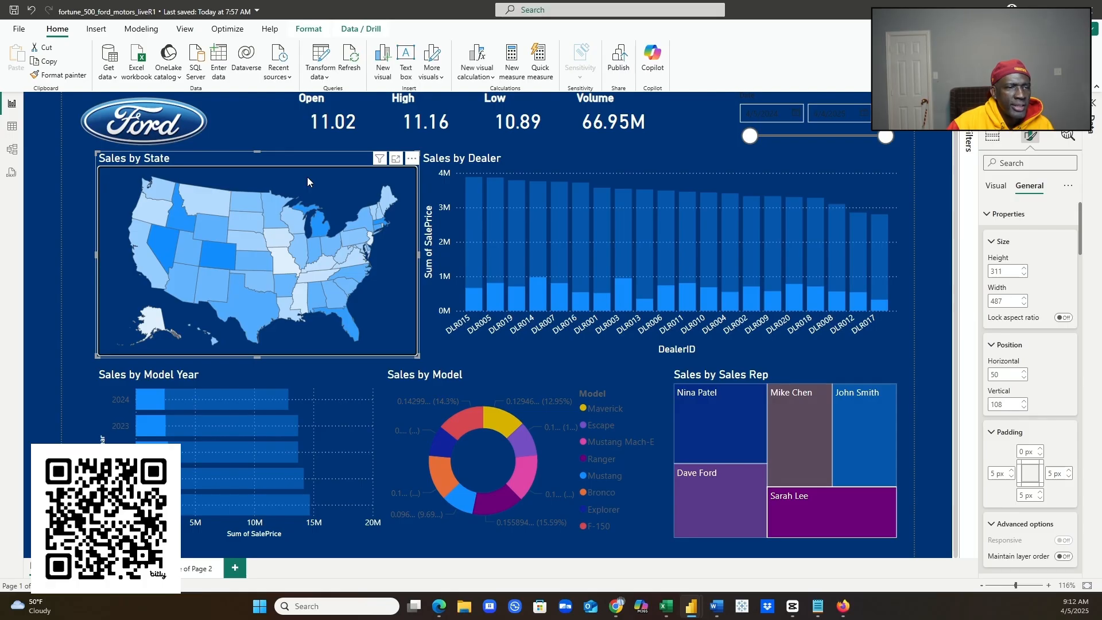
left_click(513, 165)
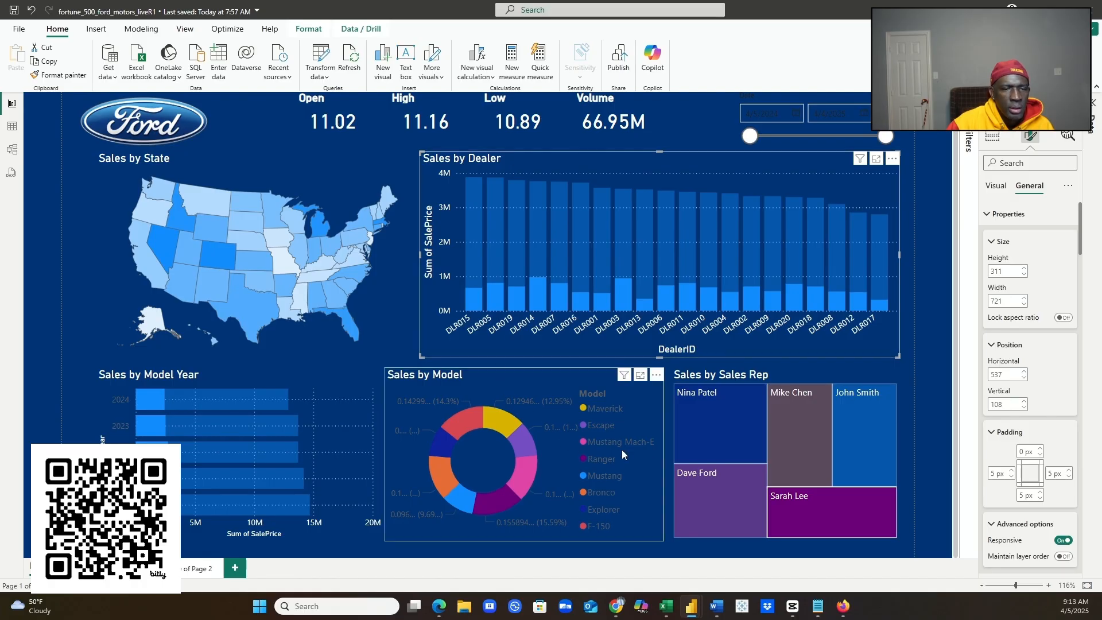
- Set the detail label values color of the Sales by Model donut chart to white
left_click(513, 388)
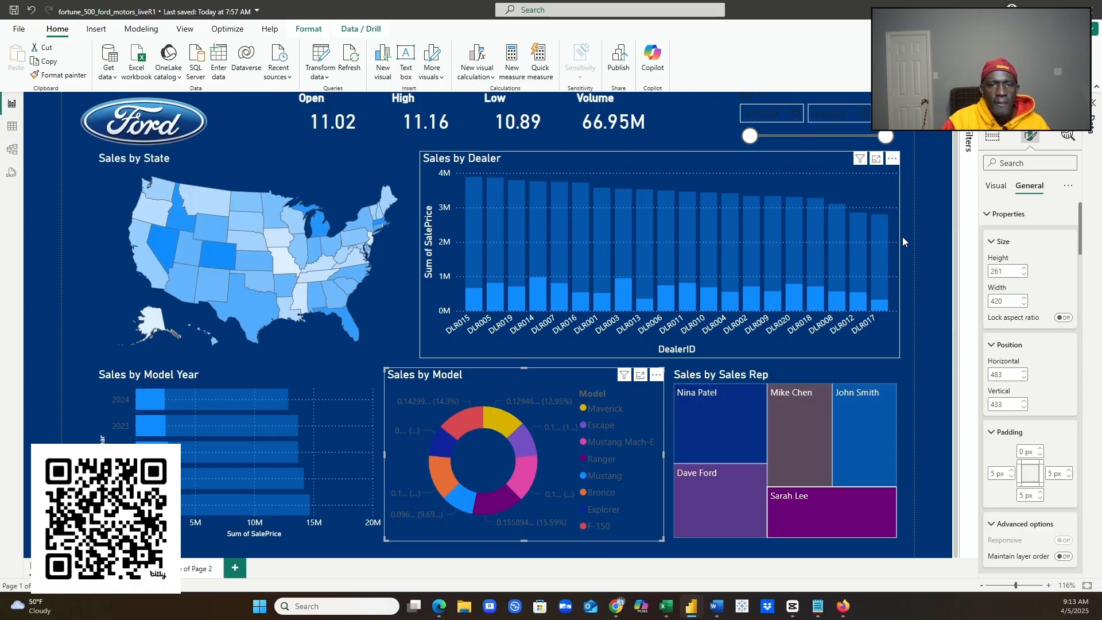
left_click(995, 187)
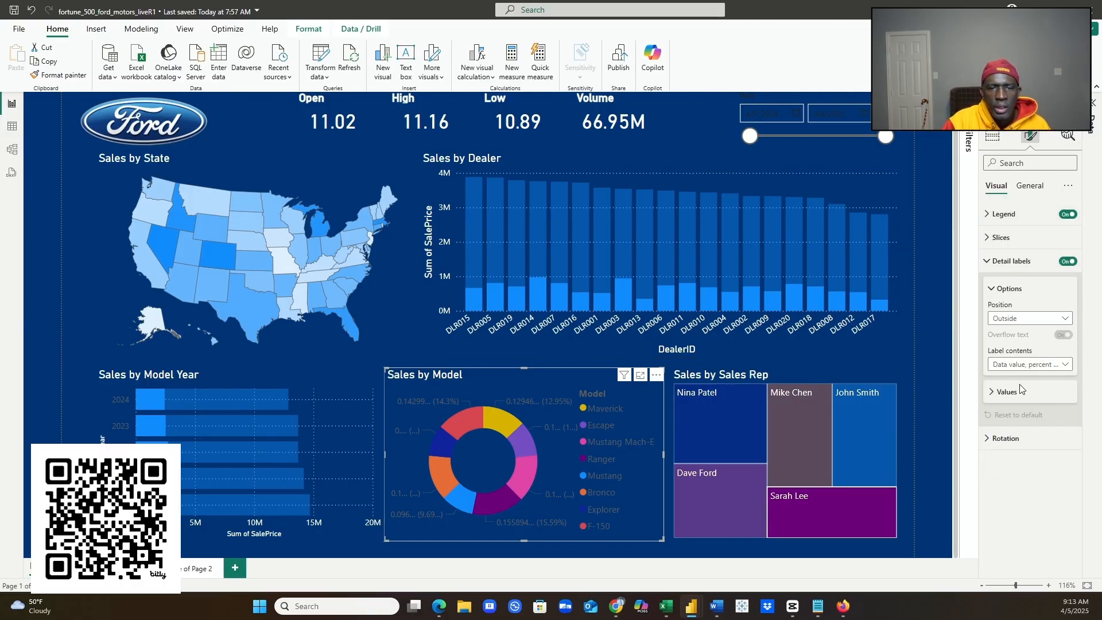
left_click(989, 393)
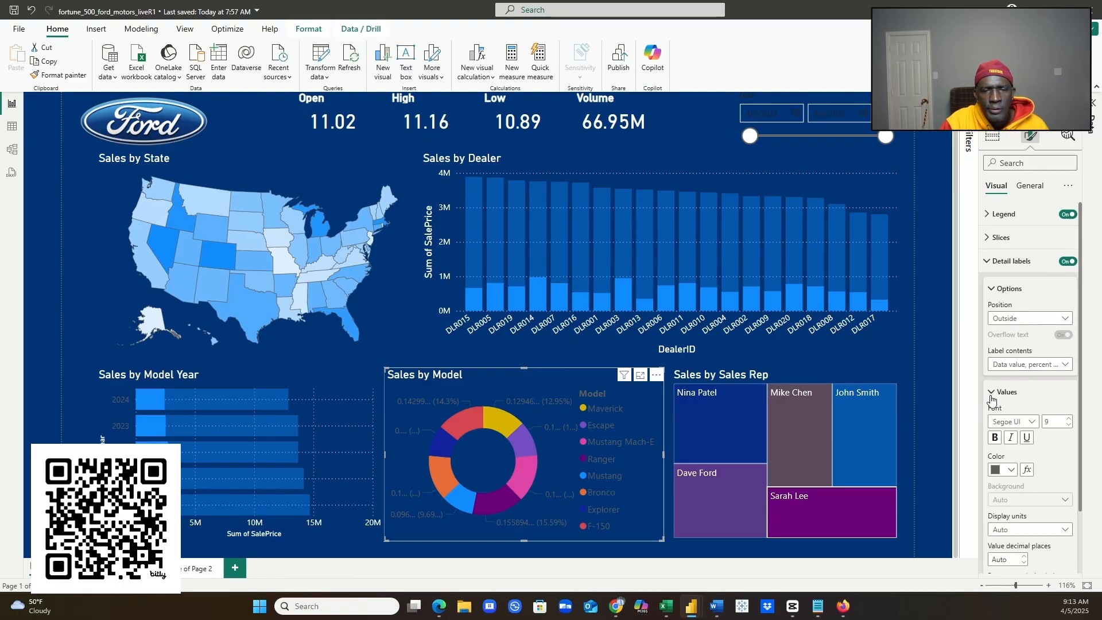
left_click(1010, 470)
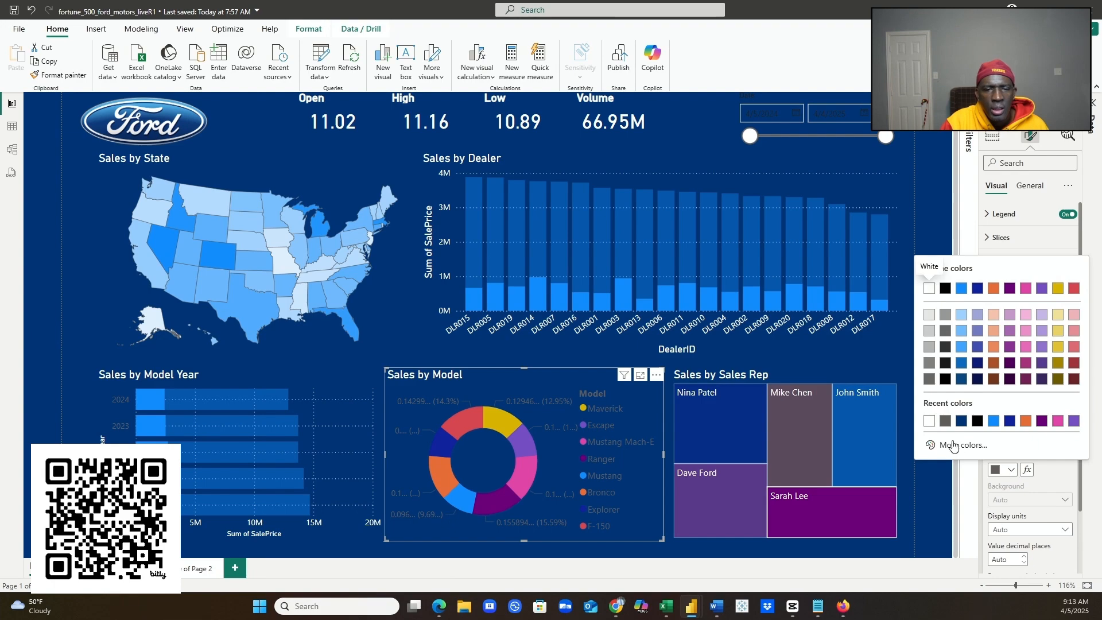
left_click(929, 422)
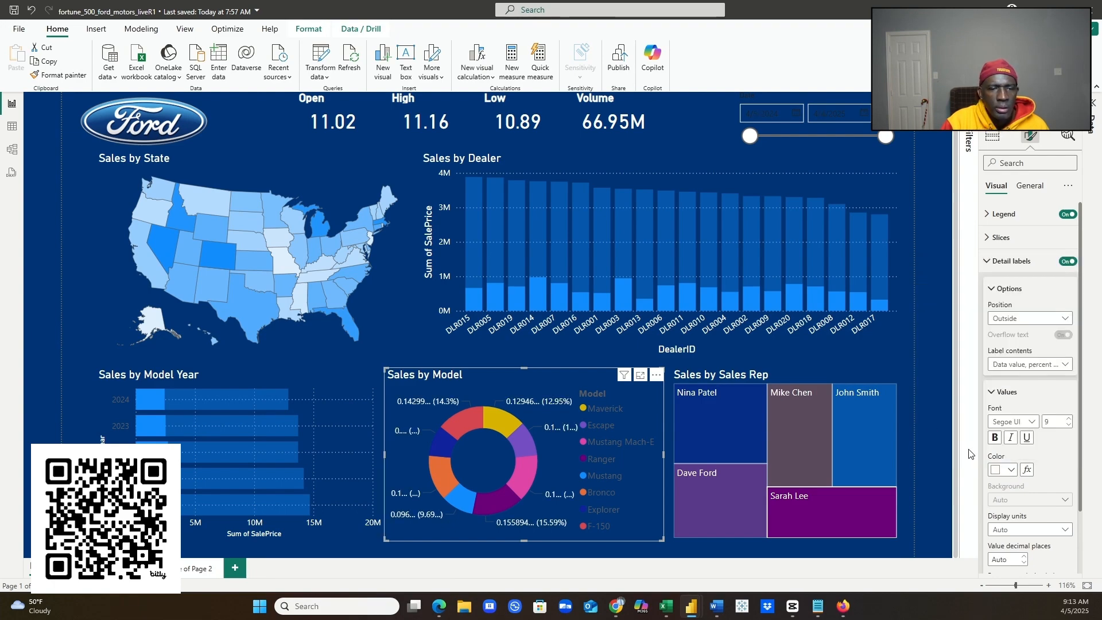
- Examine the display units and decimal place options for the Sales by Model chart's detail label values
scroll(1029, 477, "down", 2)
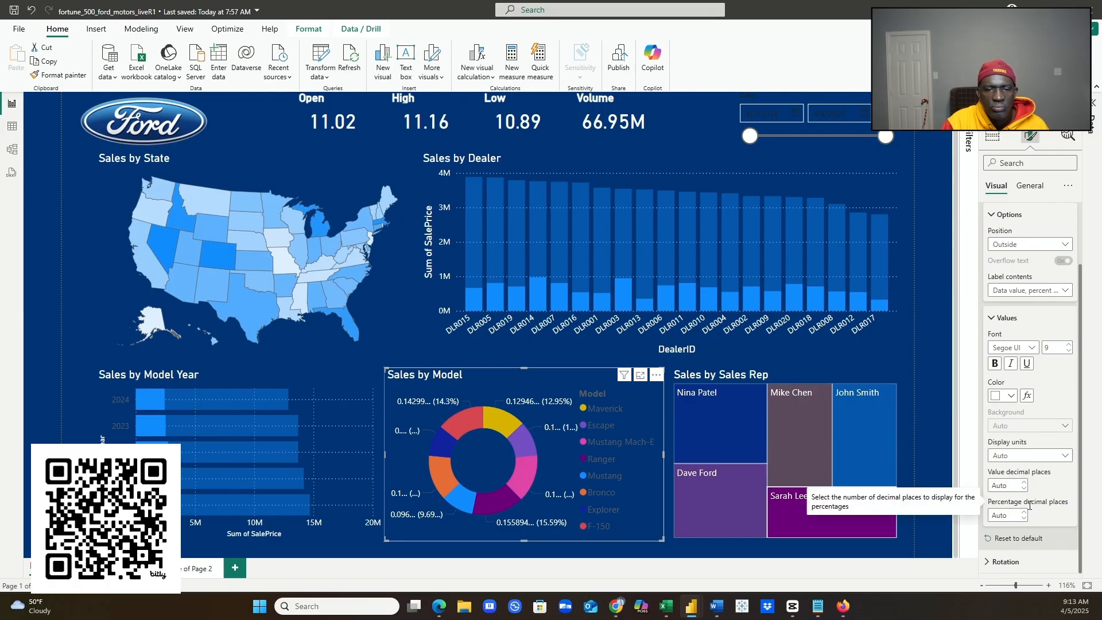
left_click(1066, 458)
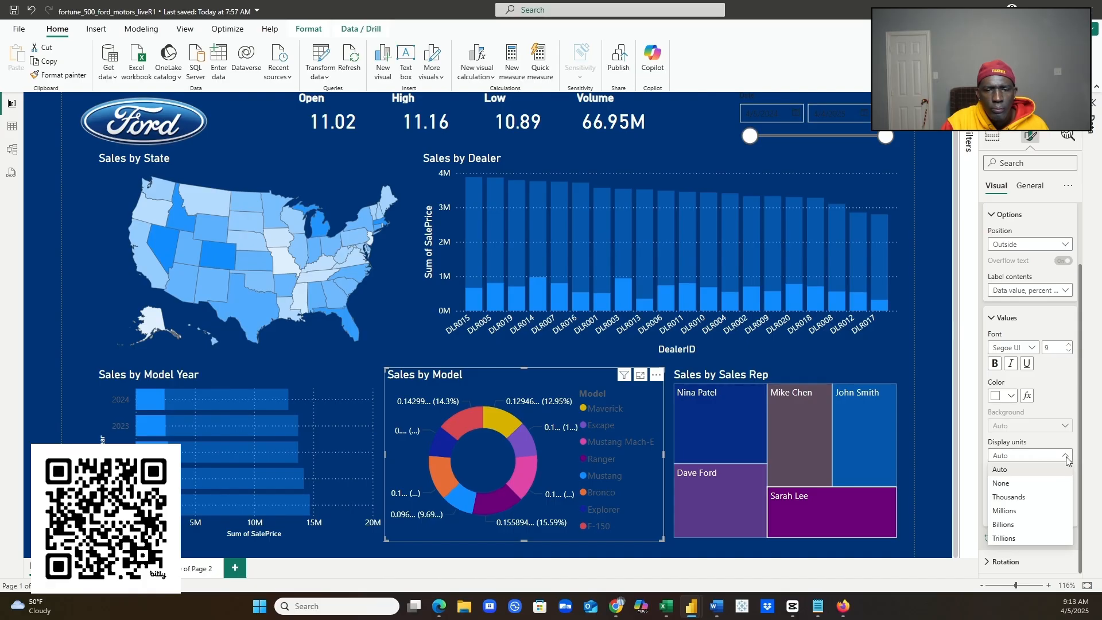
left_click(1068, 460)
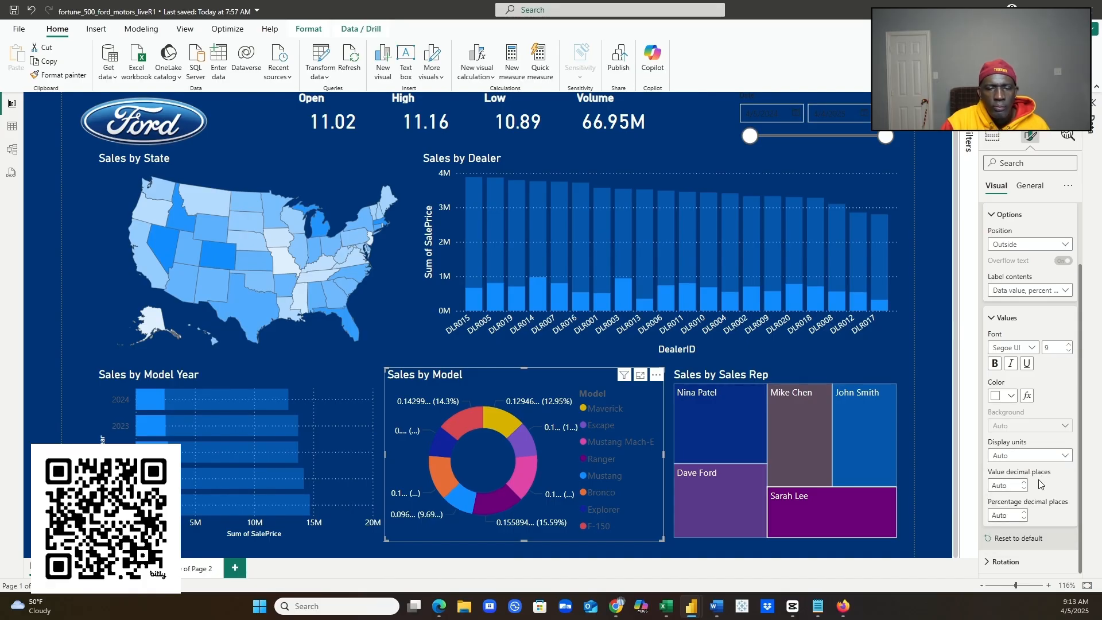
left_click(1059, 456)
left_click(1064, 458)
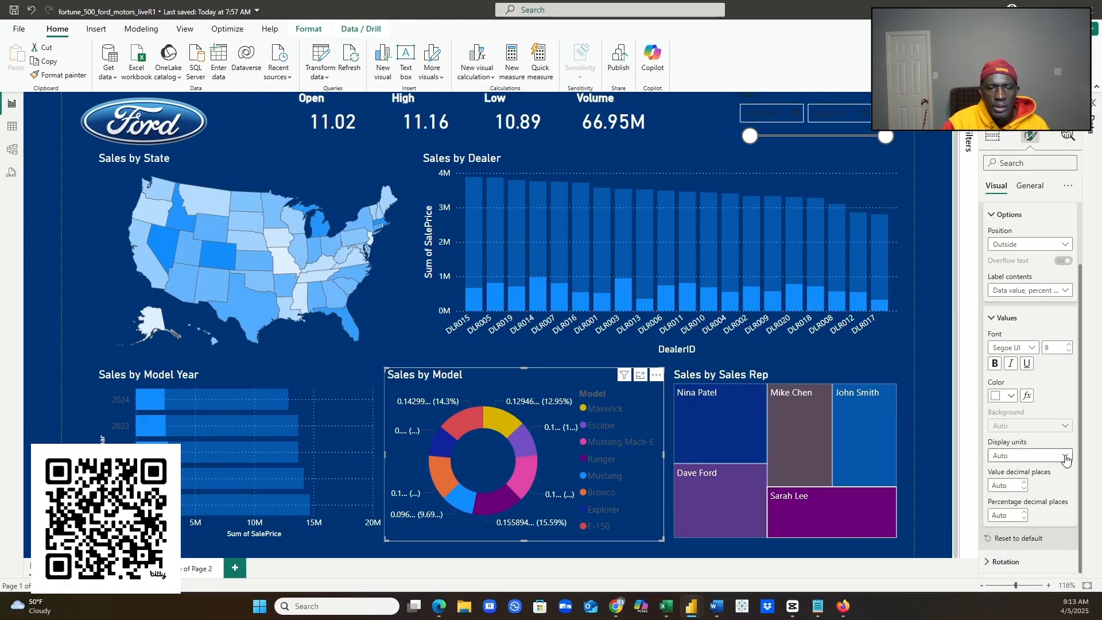
scroll(1059, 468, "up", 2)
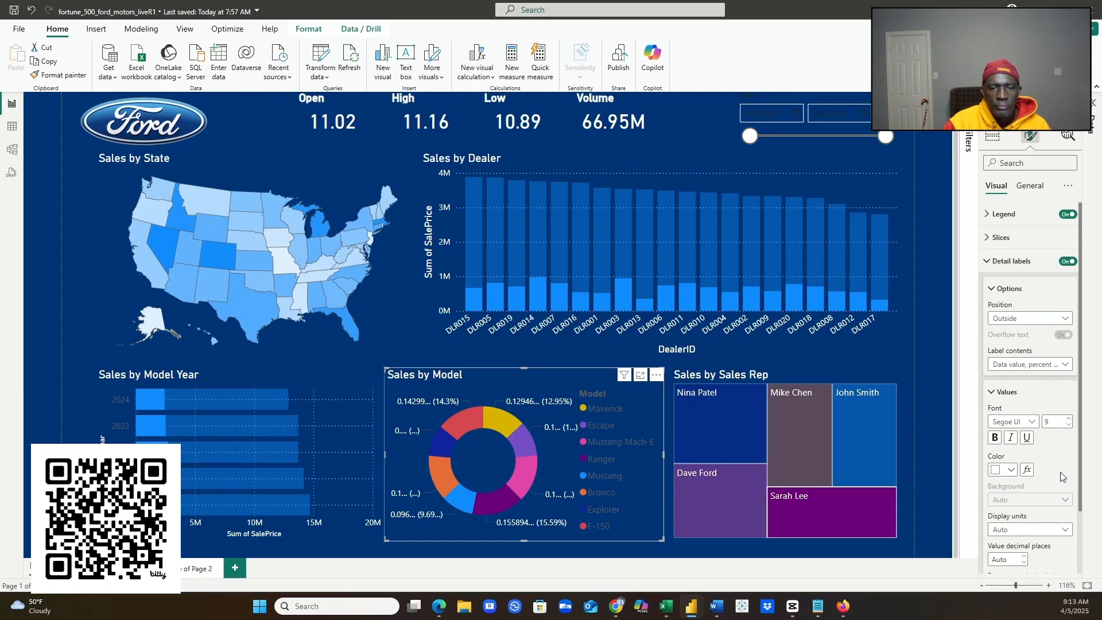
scroll(1061, 476, "down", 2)
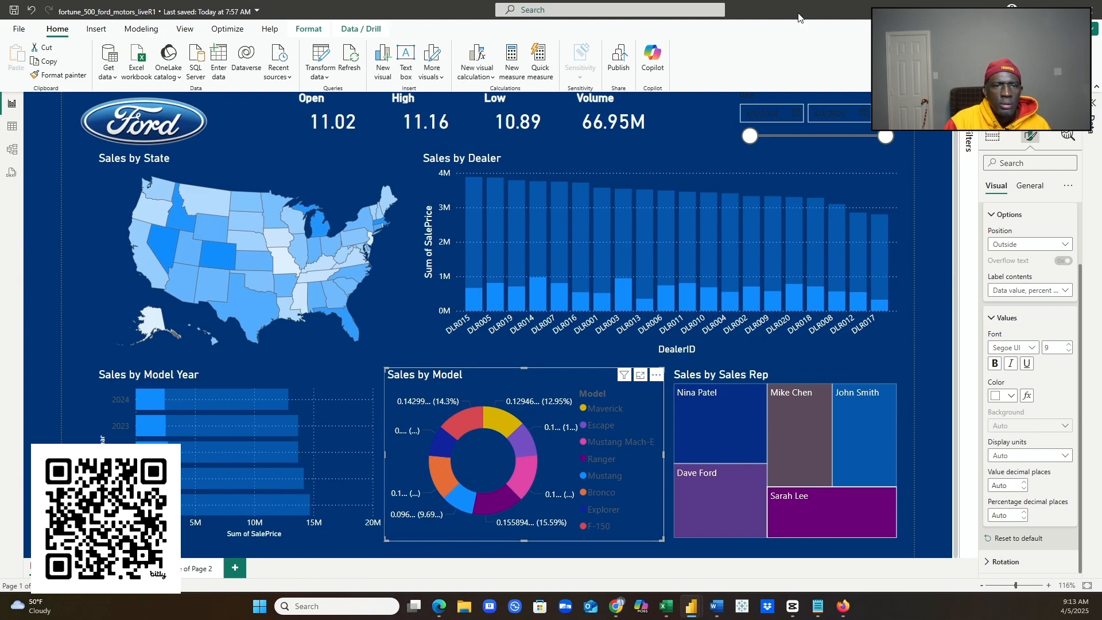
- Move the Power BI window off this screen and close the Ford 10-K, reports and investor center pages in Chrome
left_click_drag(786, 19, 0, 72)
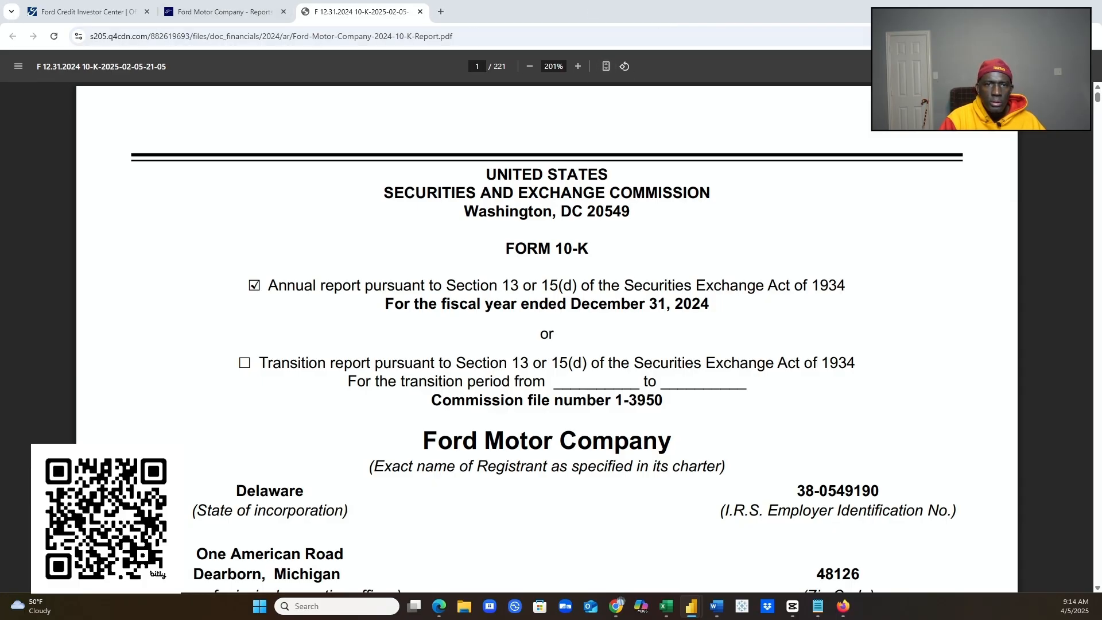
left_click(1013, 36)
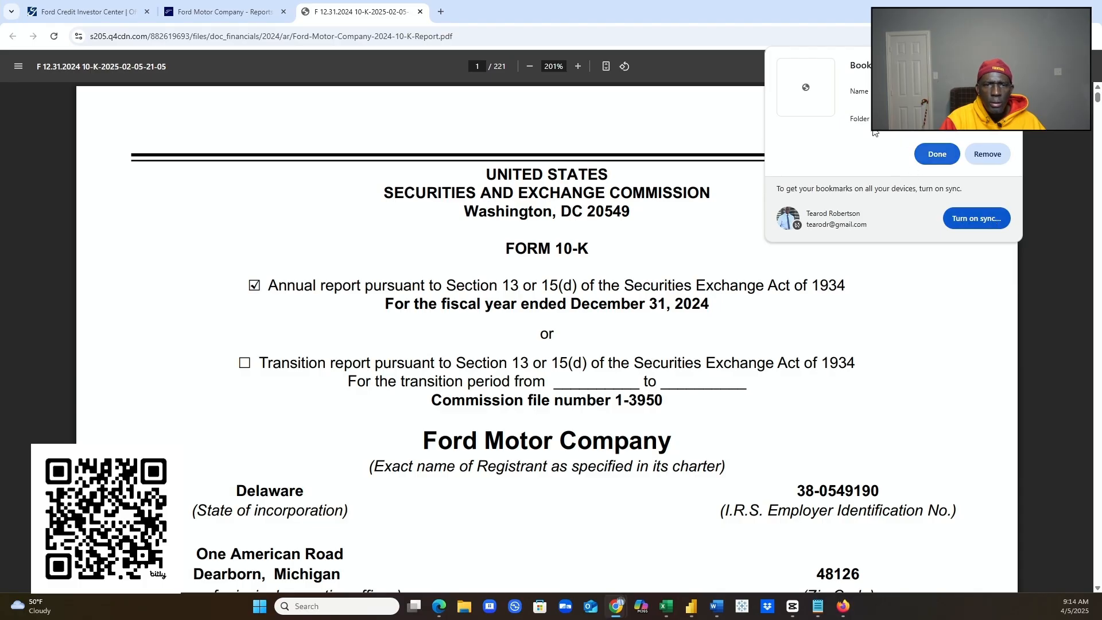
left_click(660, 26)
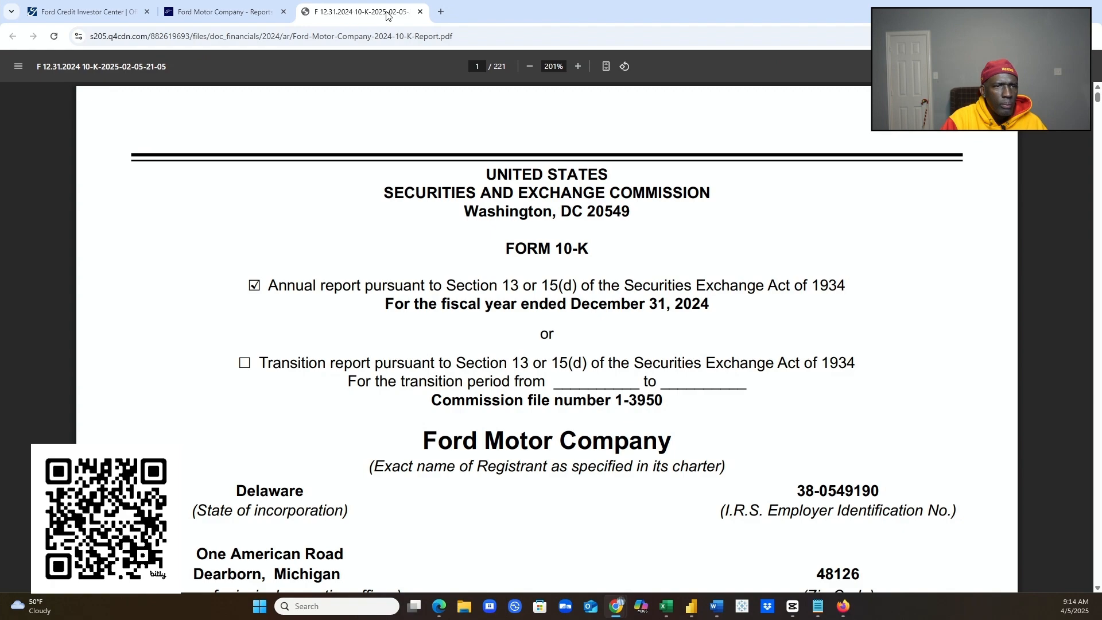
left_click(420, 12)
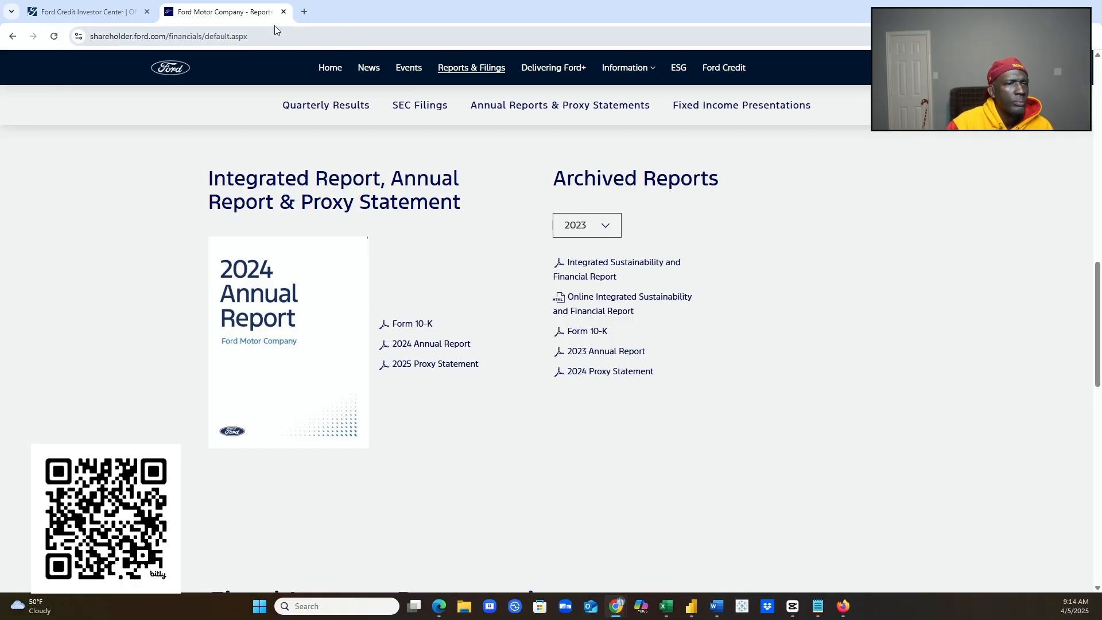
left_click(284, 11)
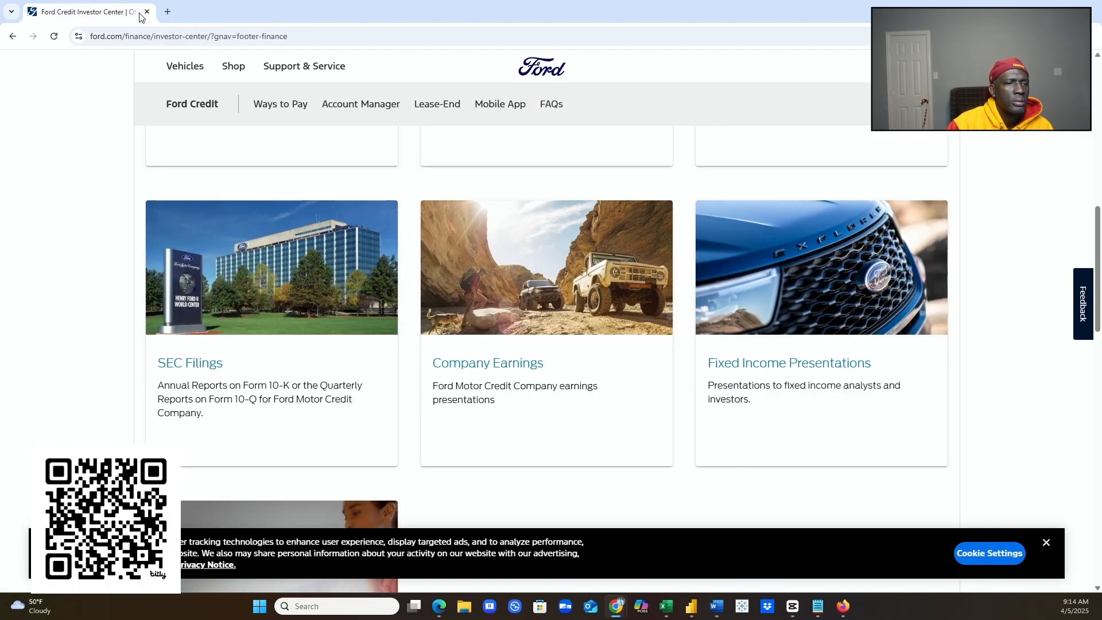
left_click_drag(140, 17, 266, 111)
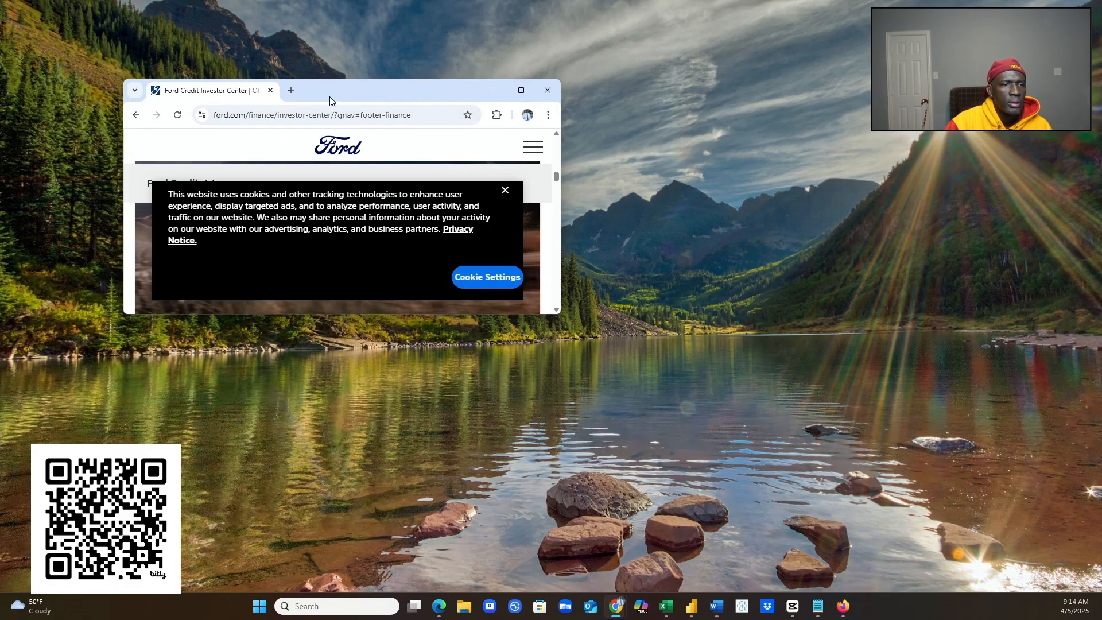
left_click(270, 90)
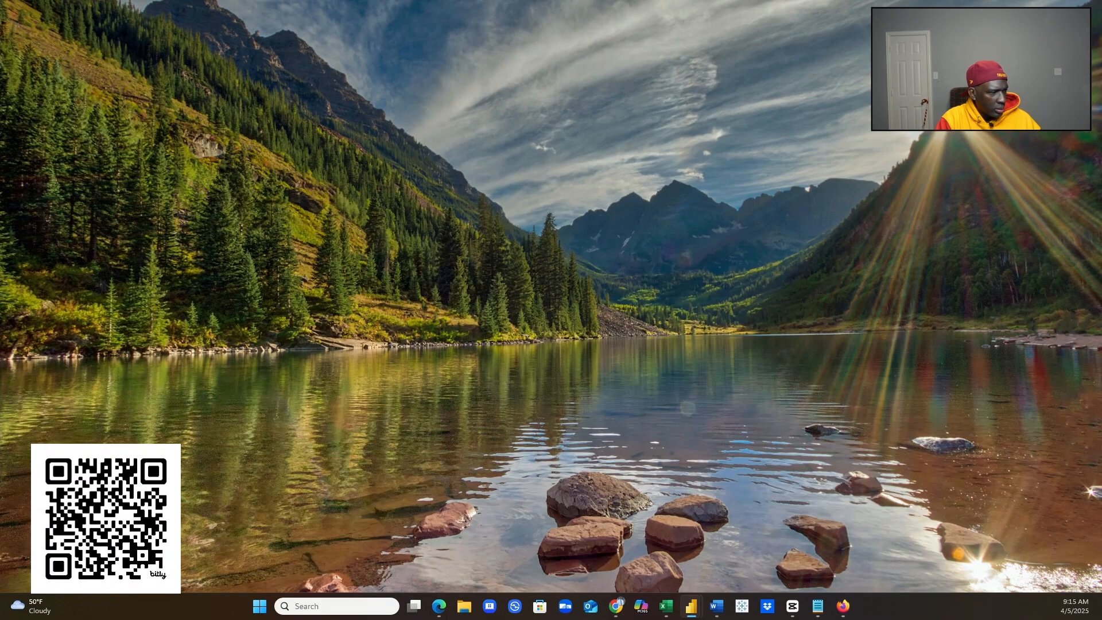
- Return to a maximized Power BI window and set the Sales by Model chart's legend text color to white
left_click_drag(0, 7, 769, 133)
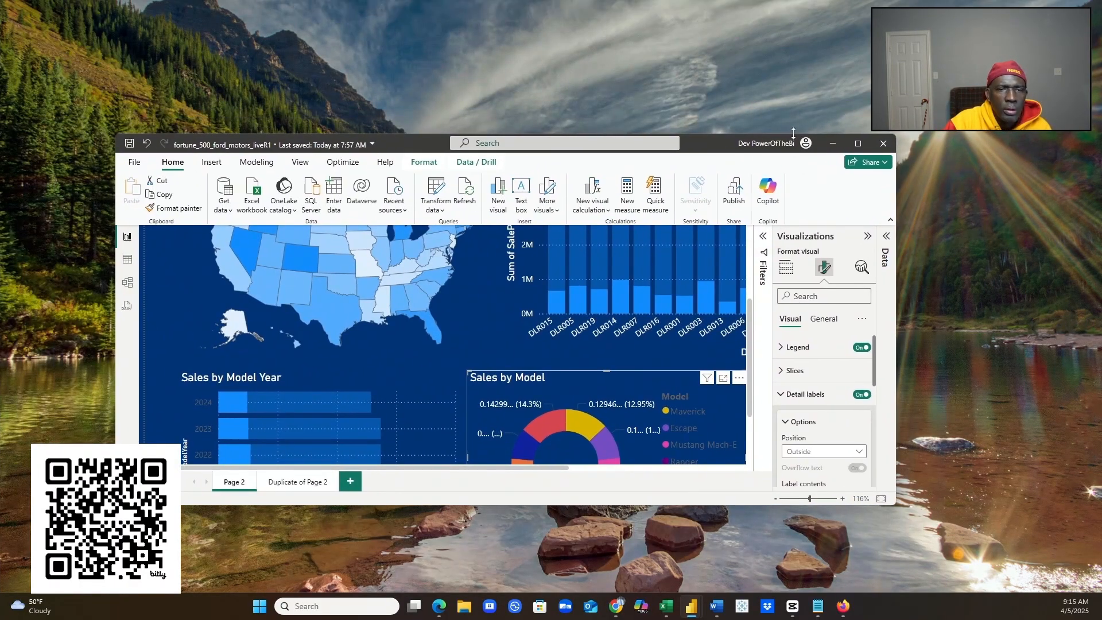
left_click(857, 143)
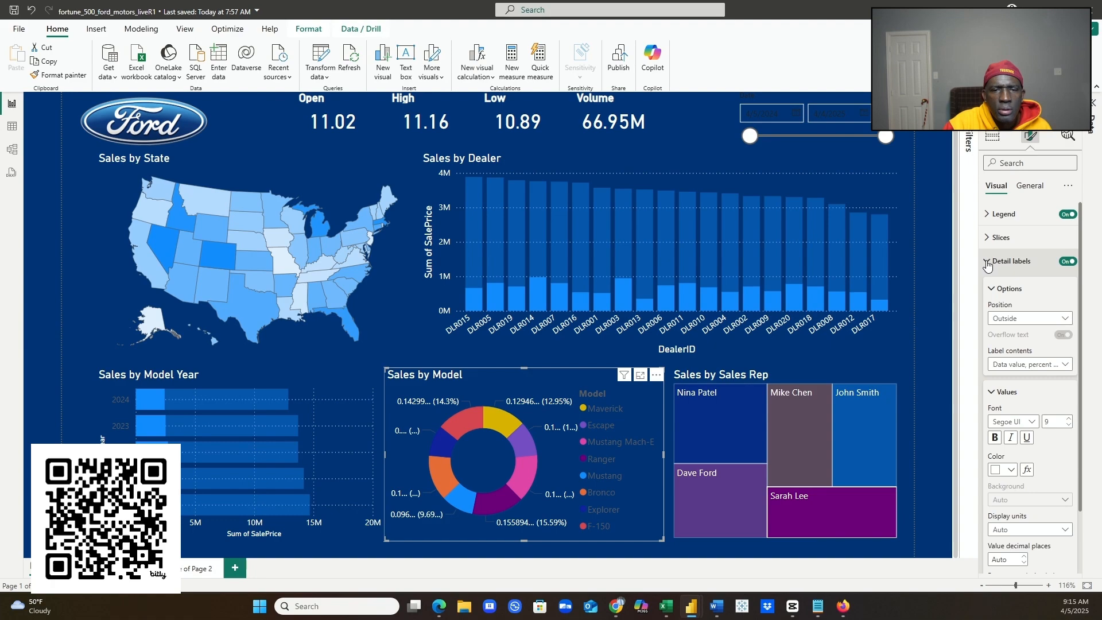
left_click(985, 261)
left_click(985, 222)
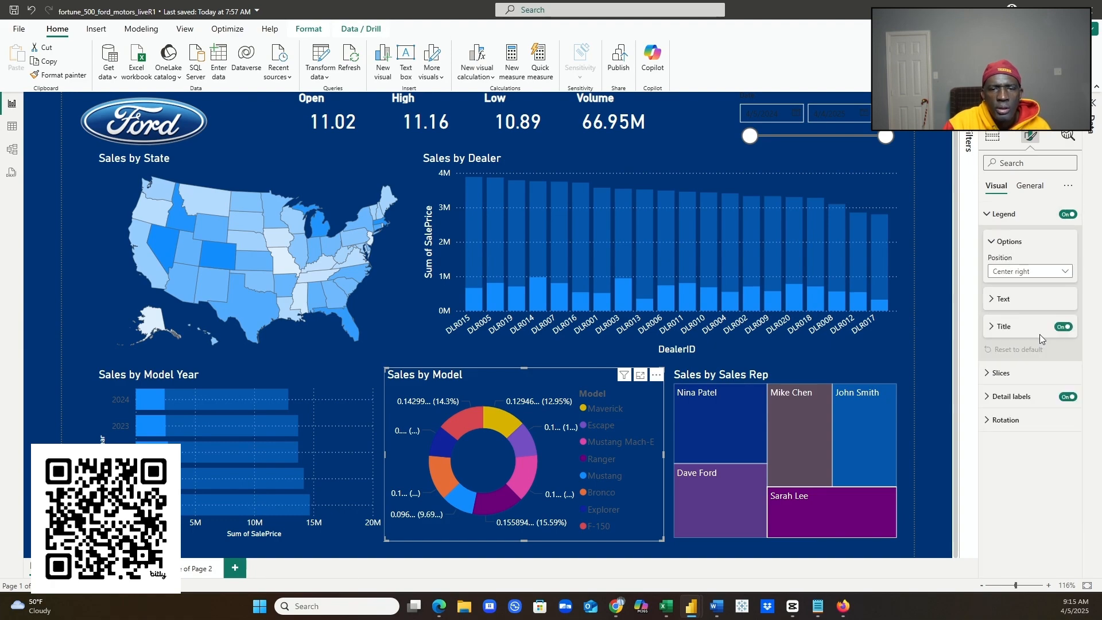
left_click(999, 301)
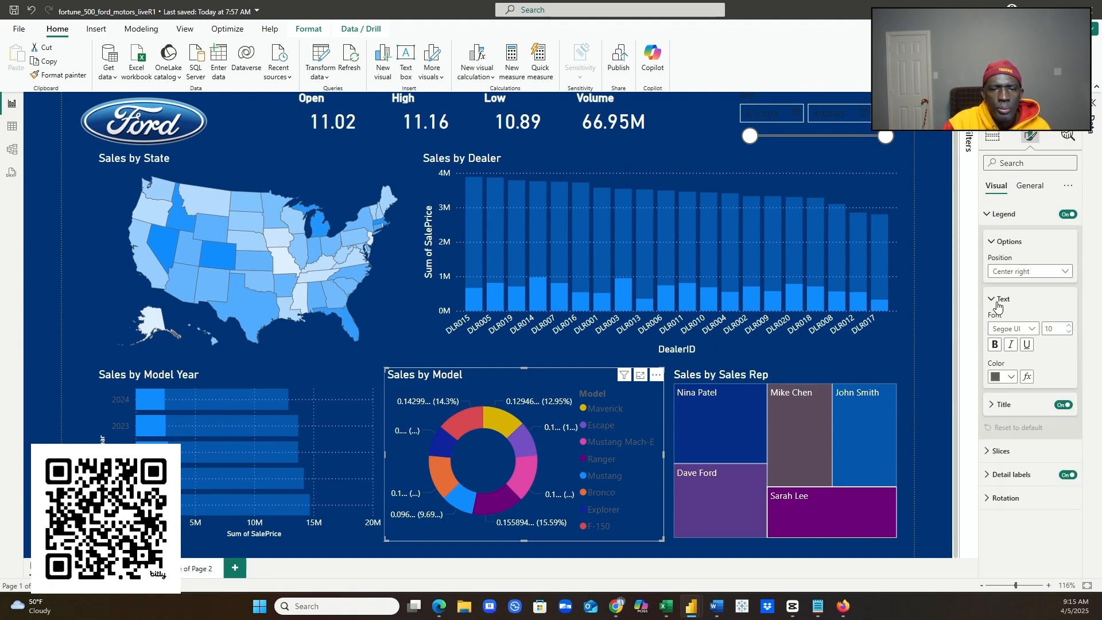
left_click(1010, 377)
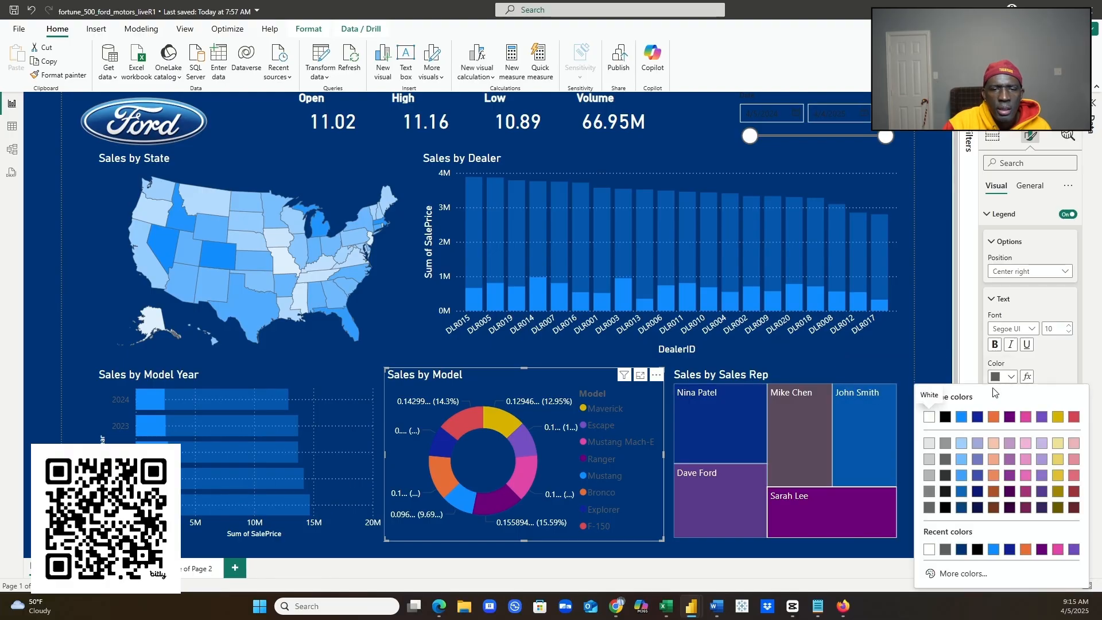
left_click(929, 416)
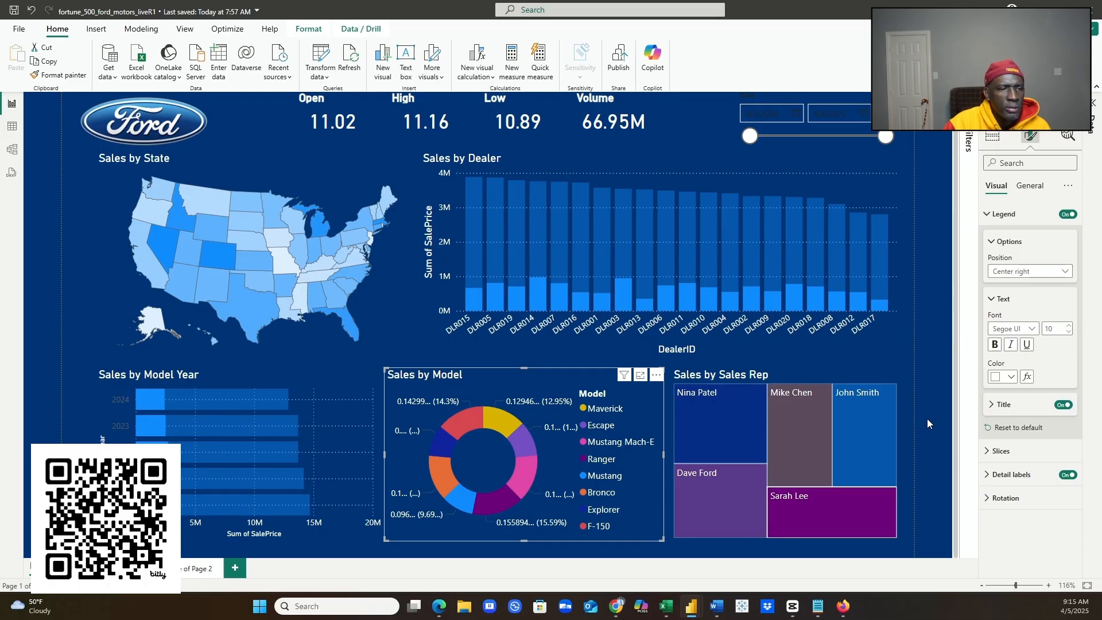
mouse_move(288, 460)
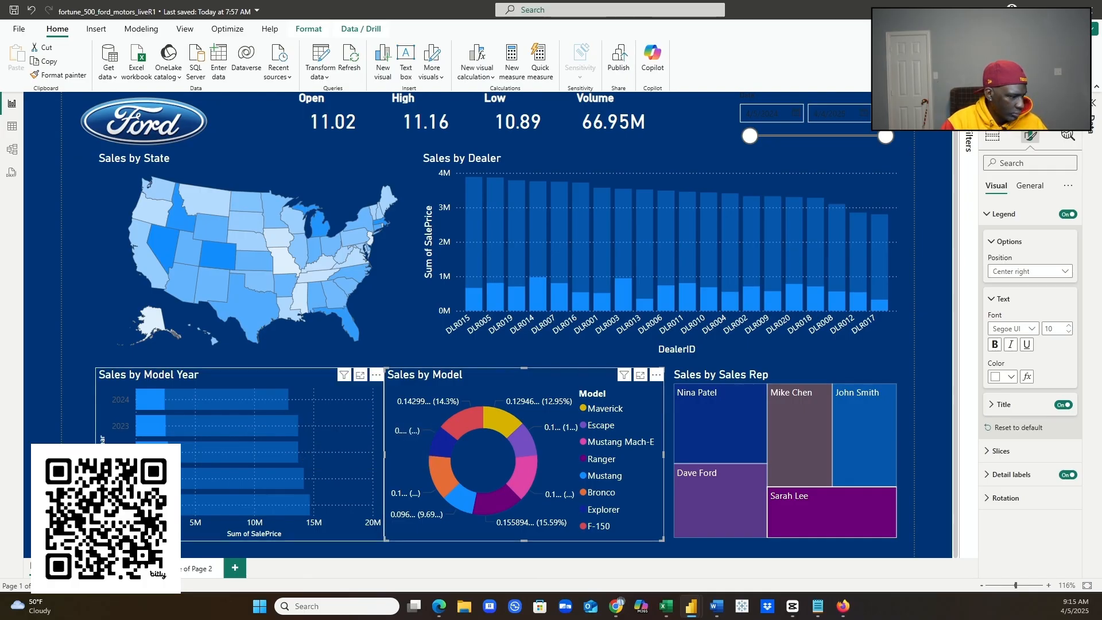
key("super+d")
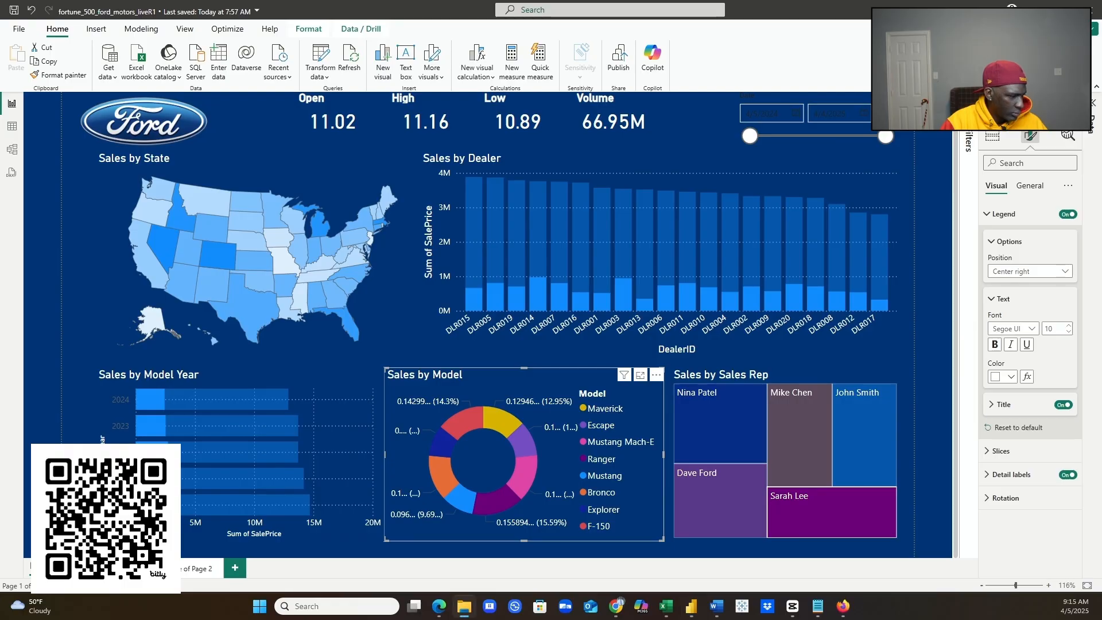
key("super+d")
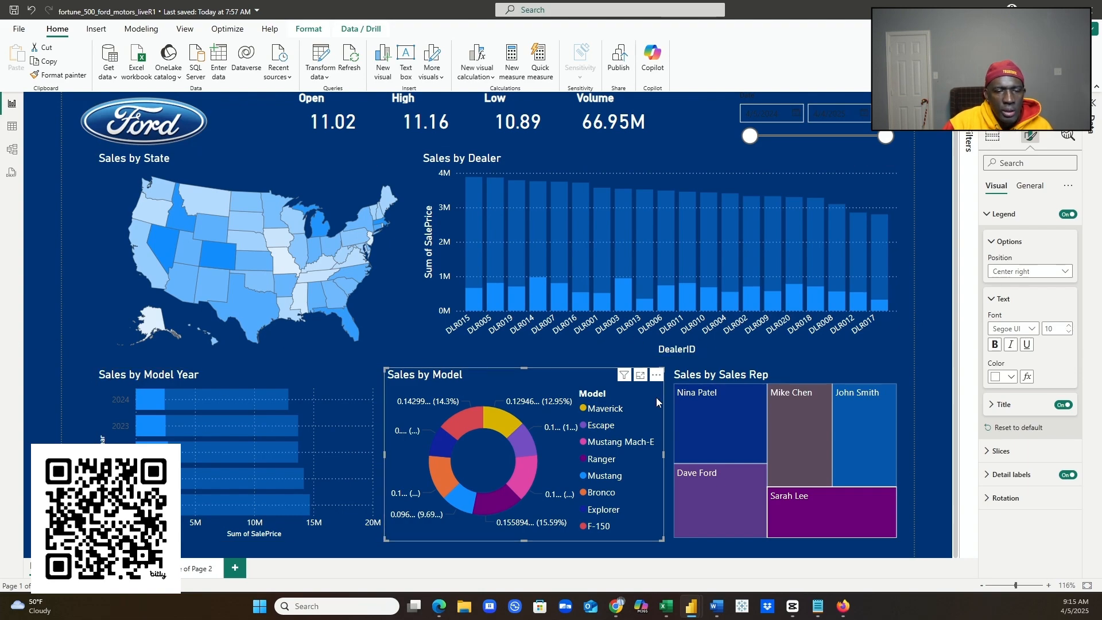
left_click(941, 416)
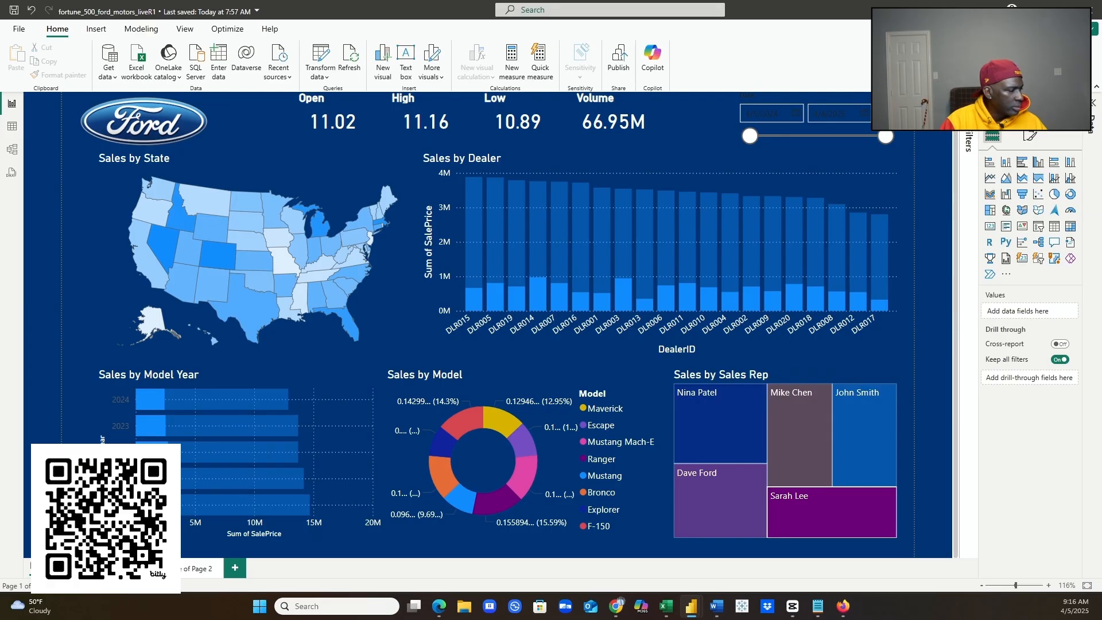
- Open the slice color settings of the Sales by Model donut chart
key("alt+Tab")
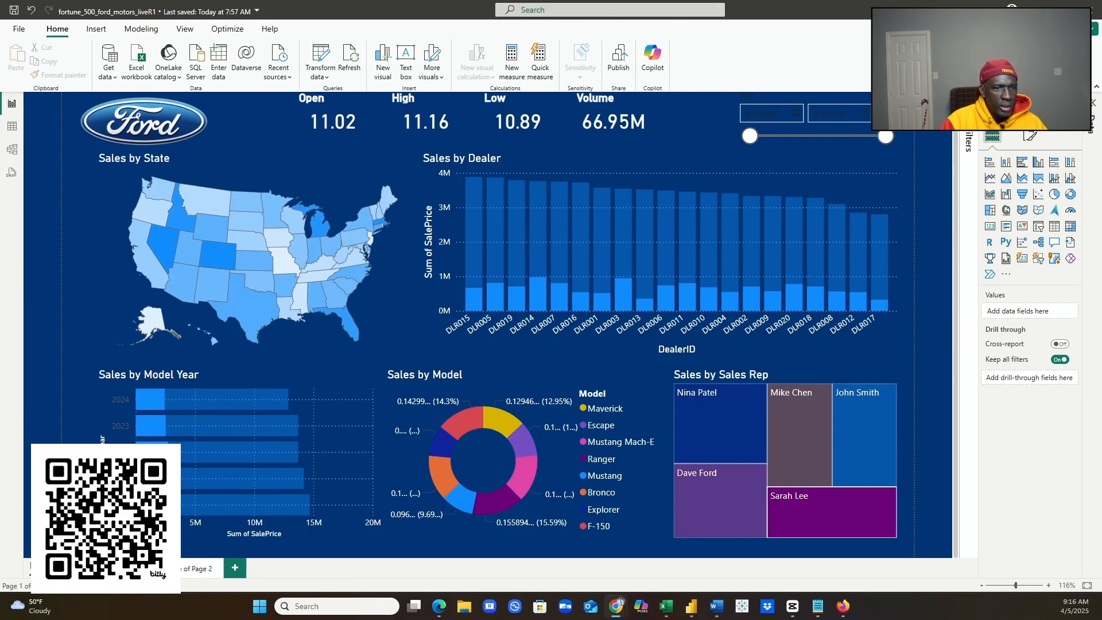
left_click(618, 298)
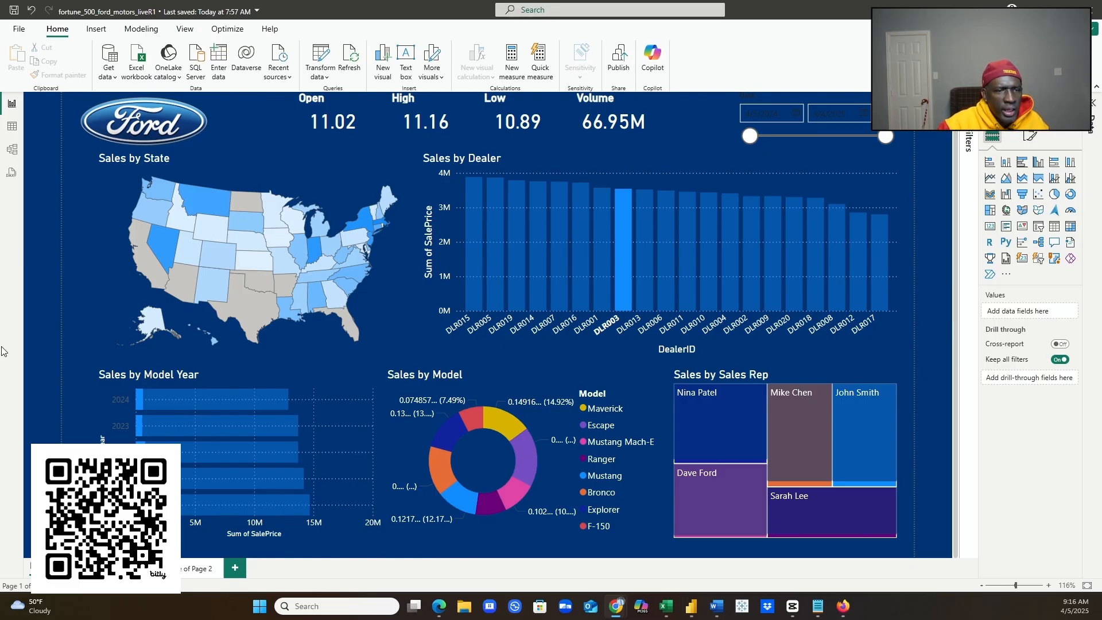
left_click(512, 390)
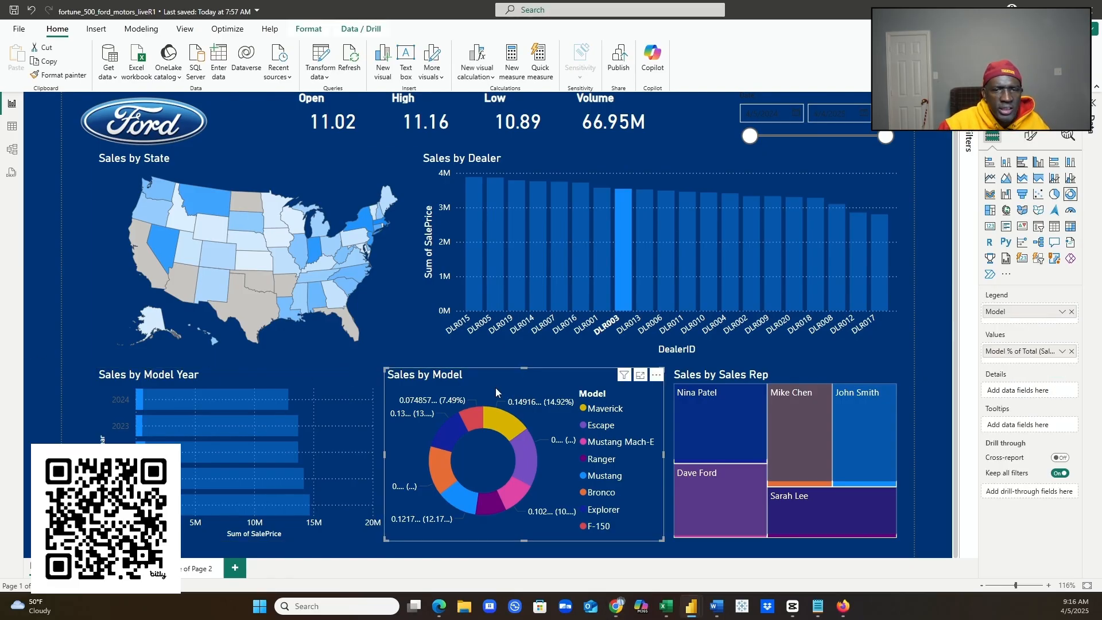
left_click(1032, 138)
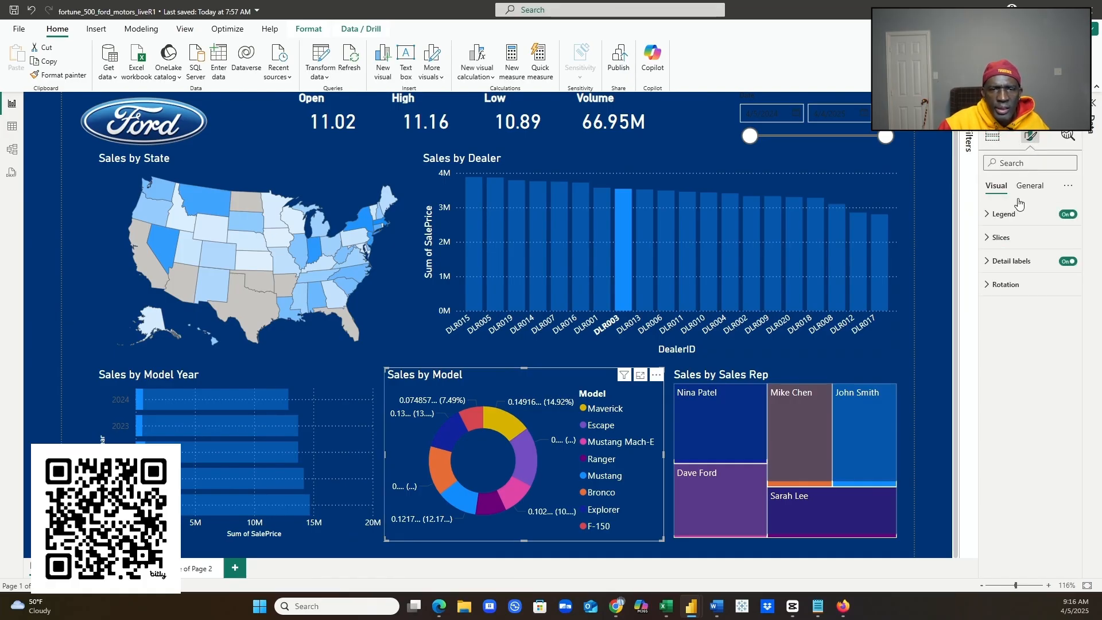
left_click(986, 240)
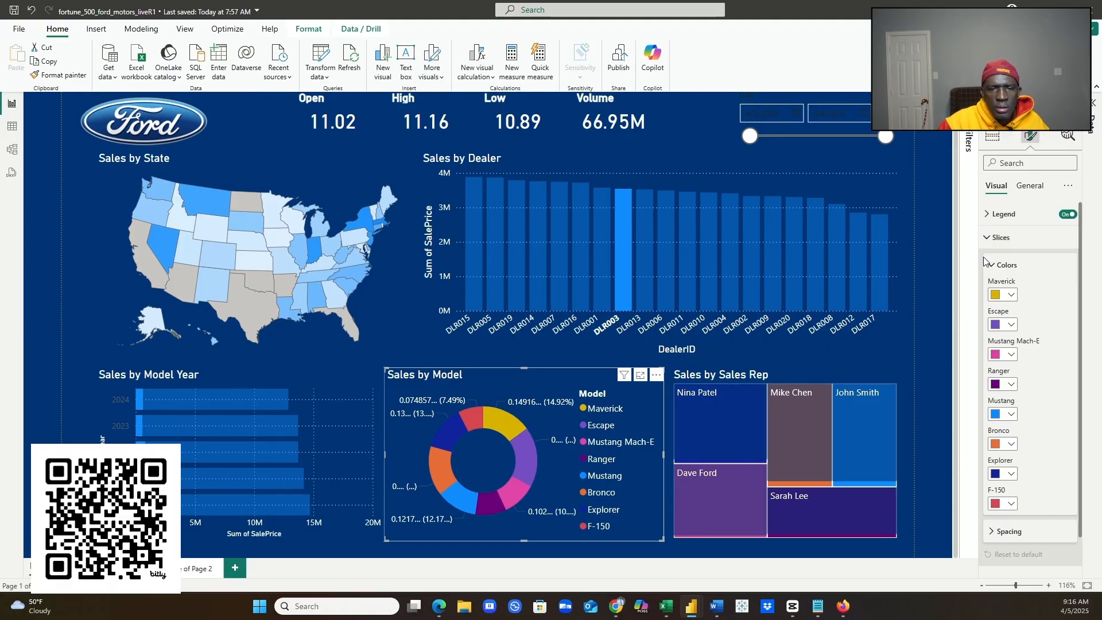
- Try to set the Maverick slice's color with the hex value 03478
left_click(1011, 295)
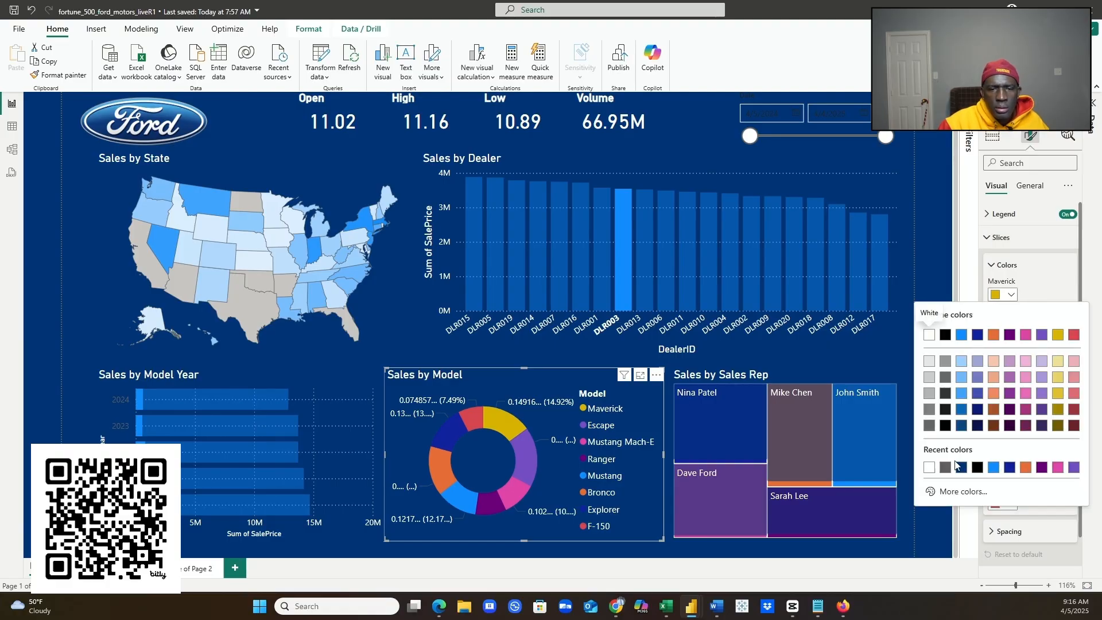
left_click(953, 493)
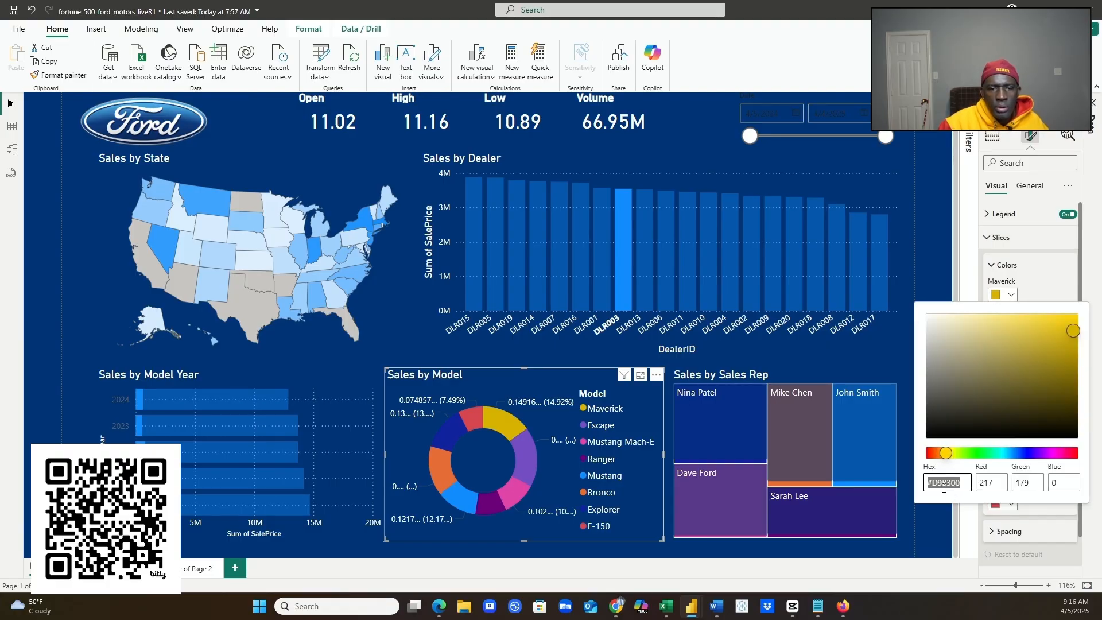
type("03478")
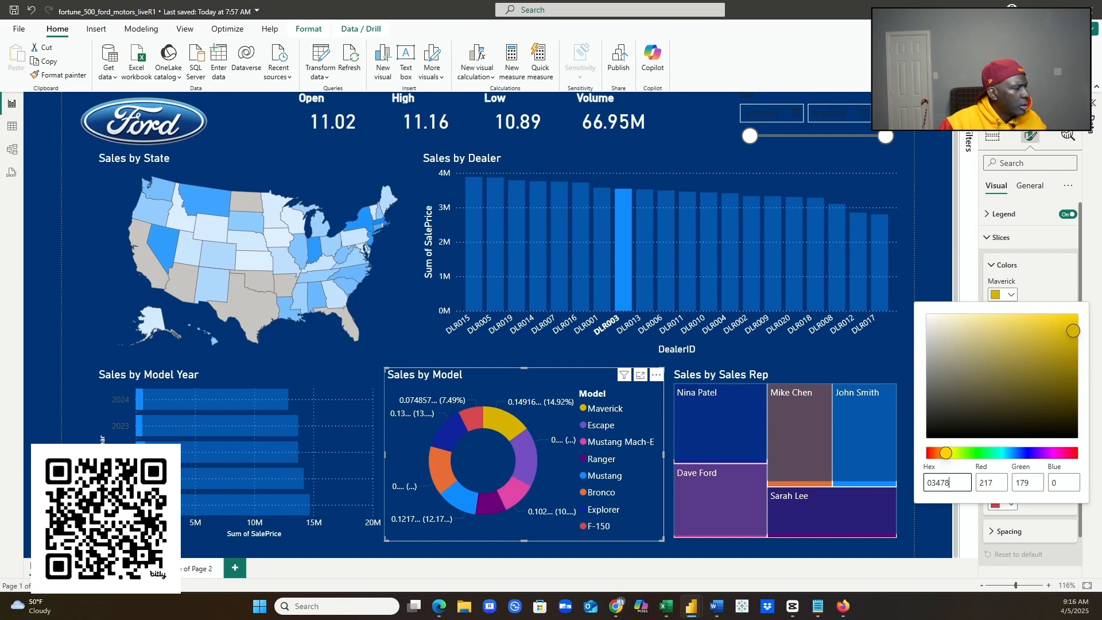
key("alt+Tab")
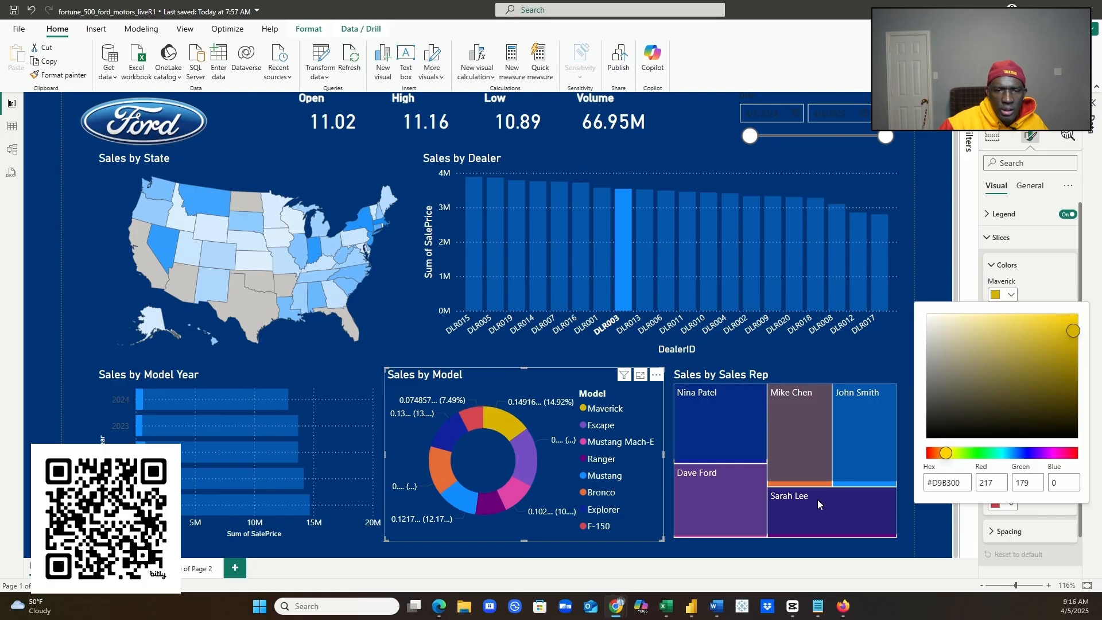
left_click(979, 548)
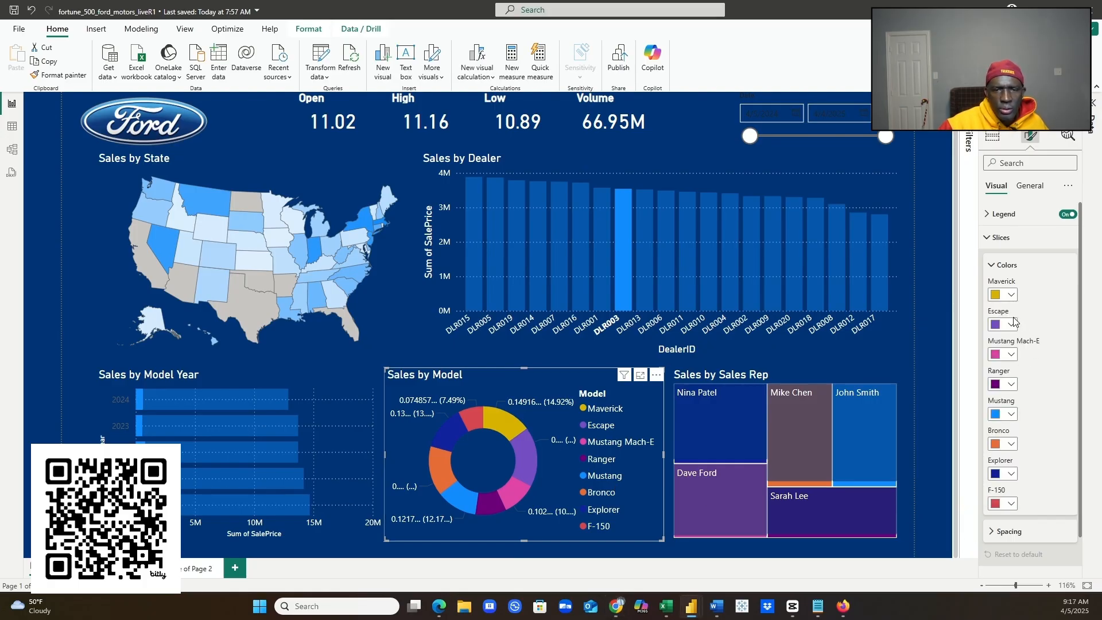
- Set the Escape slice's color in the Sales by Model chart to hex #0055A4
left_click(1013, 326)
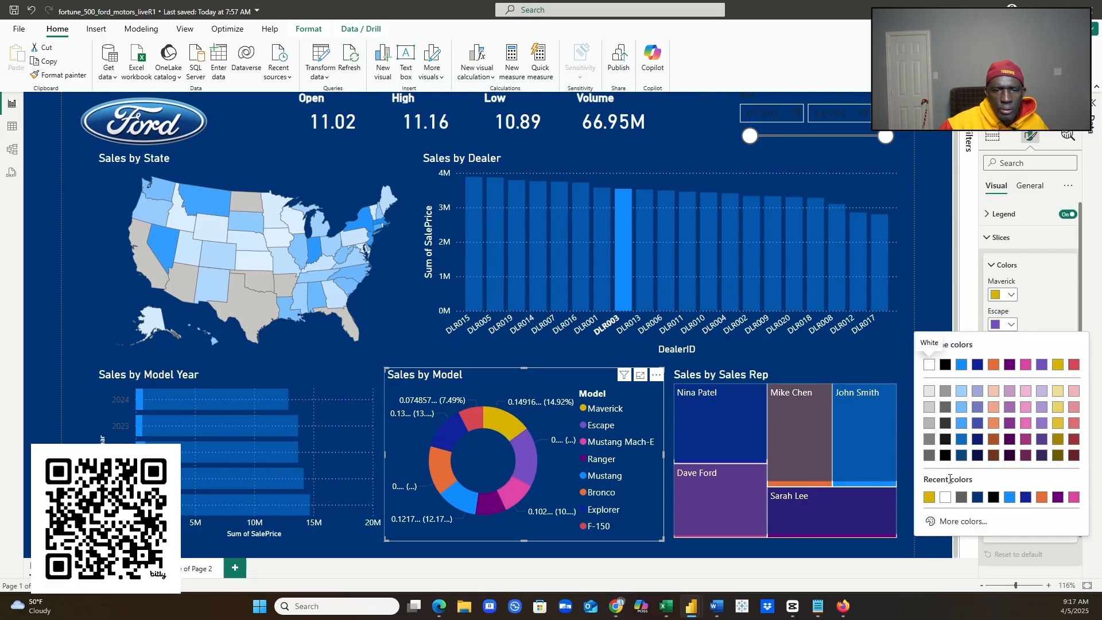
left_click(963, 522)
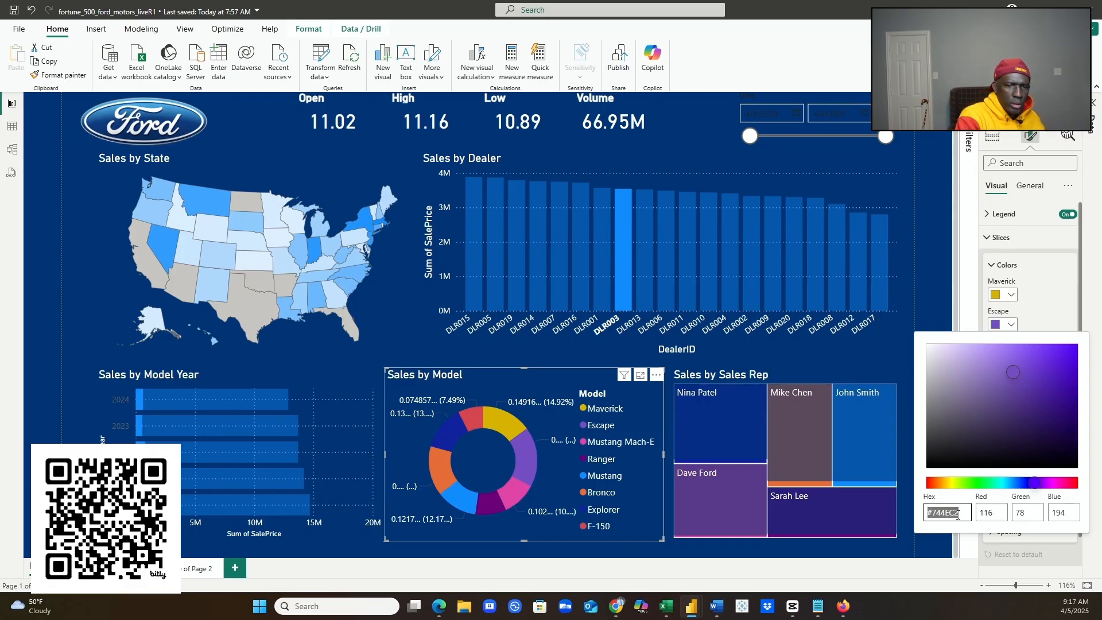
type("#0055A4")
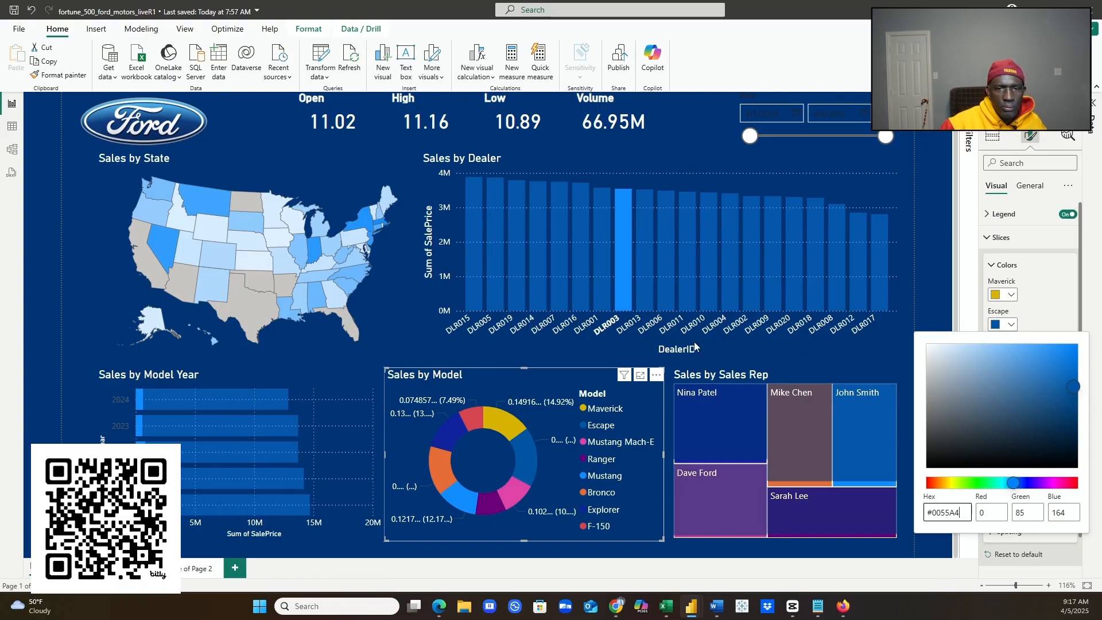
key("alt+Tab")
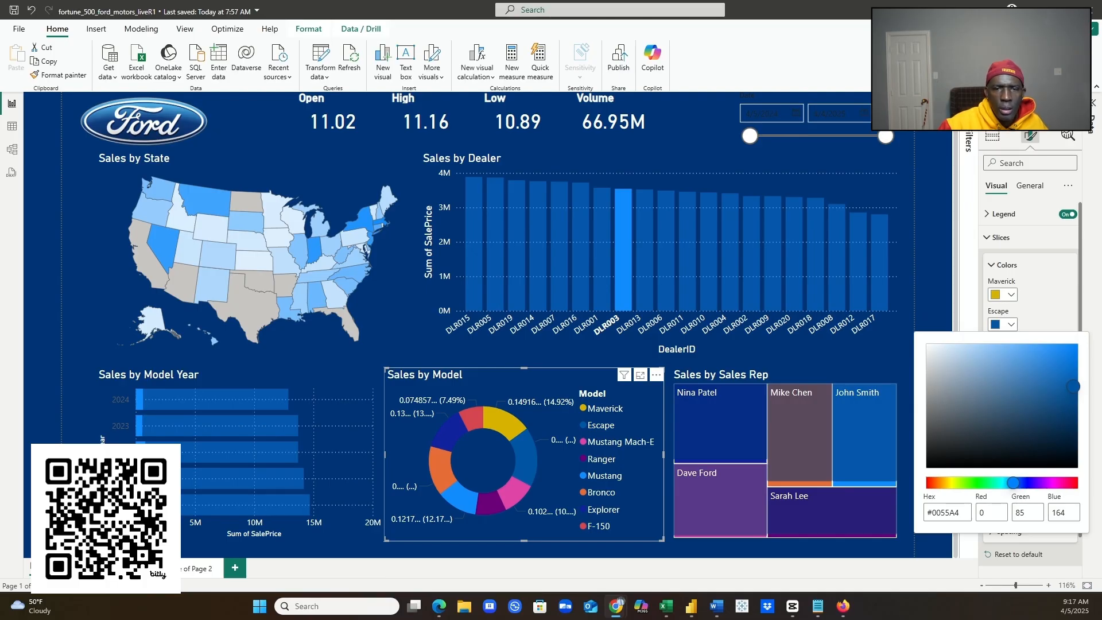
left_click(1007, 303)
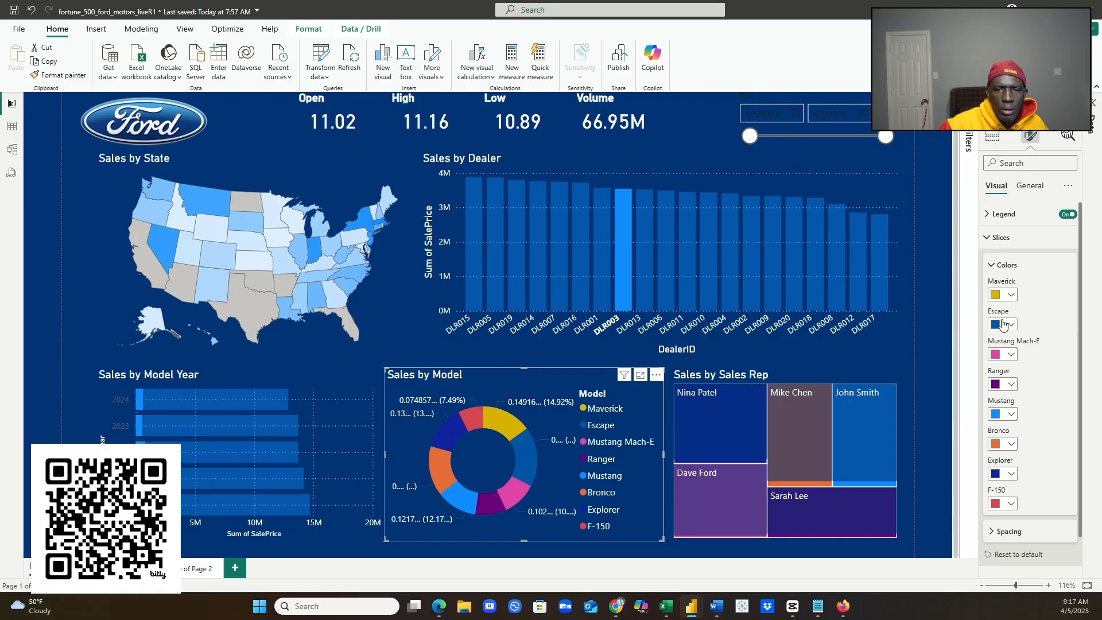
- Set the Maverick slice's color to hex #003478 and lighten it slightly to #08428E
left_click(1012, 295)
left_click(958, 490)
key("ctrl+a")
key("BackSpace")
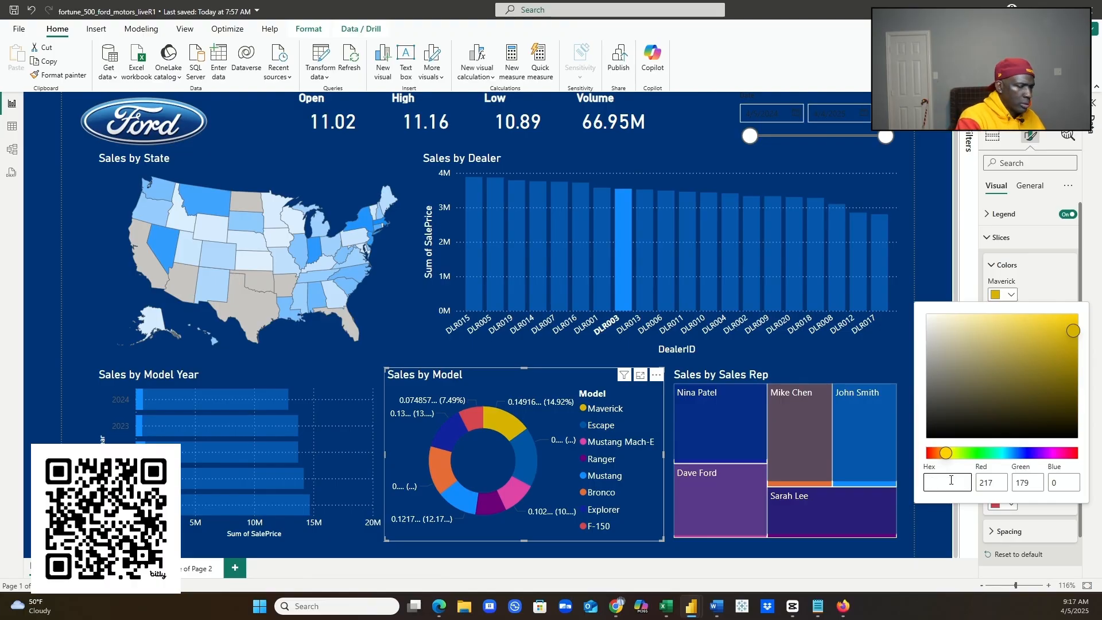
type("#003478")
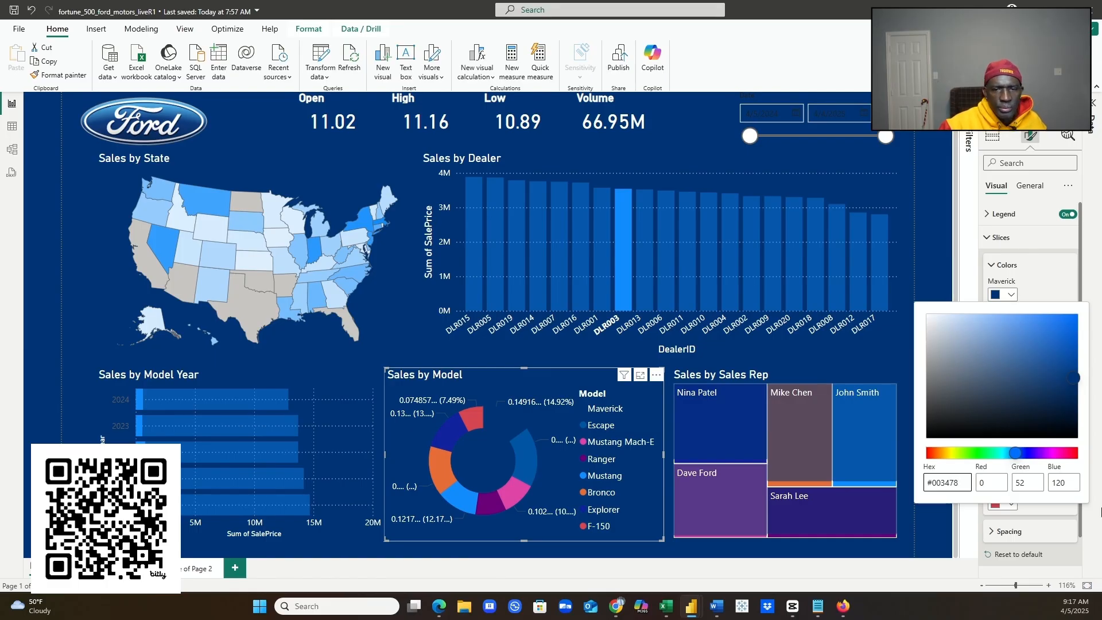
left_click(1069, 374)
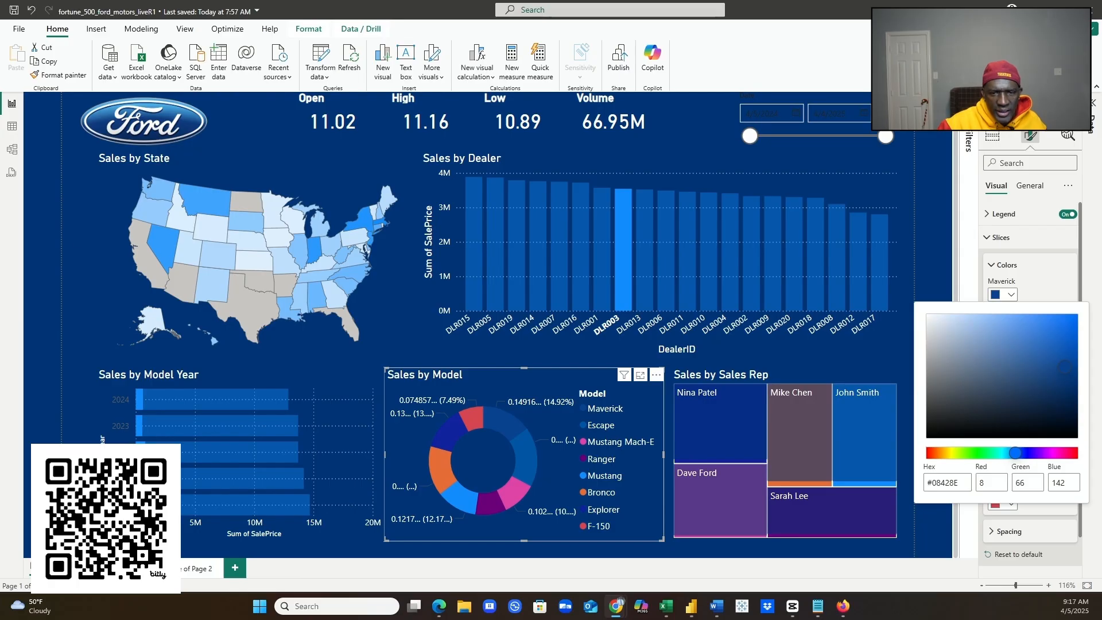
left_click(9, 459)
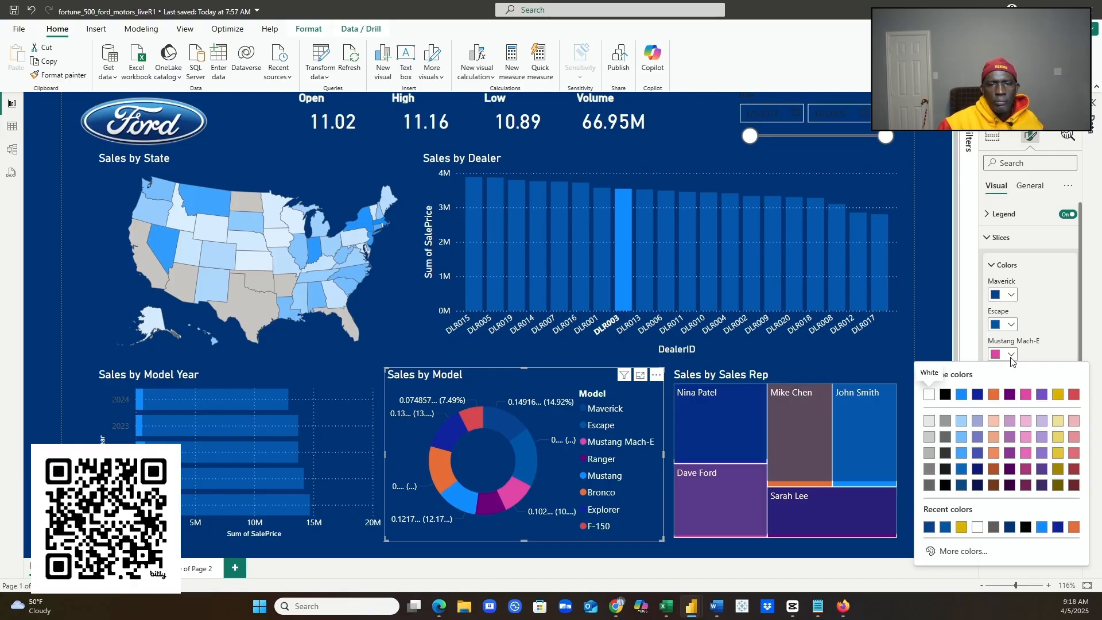
- Set the Mustang Mach-E slice's color in the donut chart to hex #0072CE
left_click(954, 551)
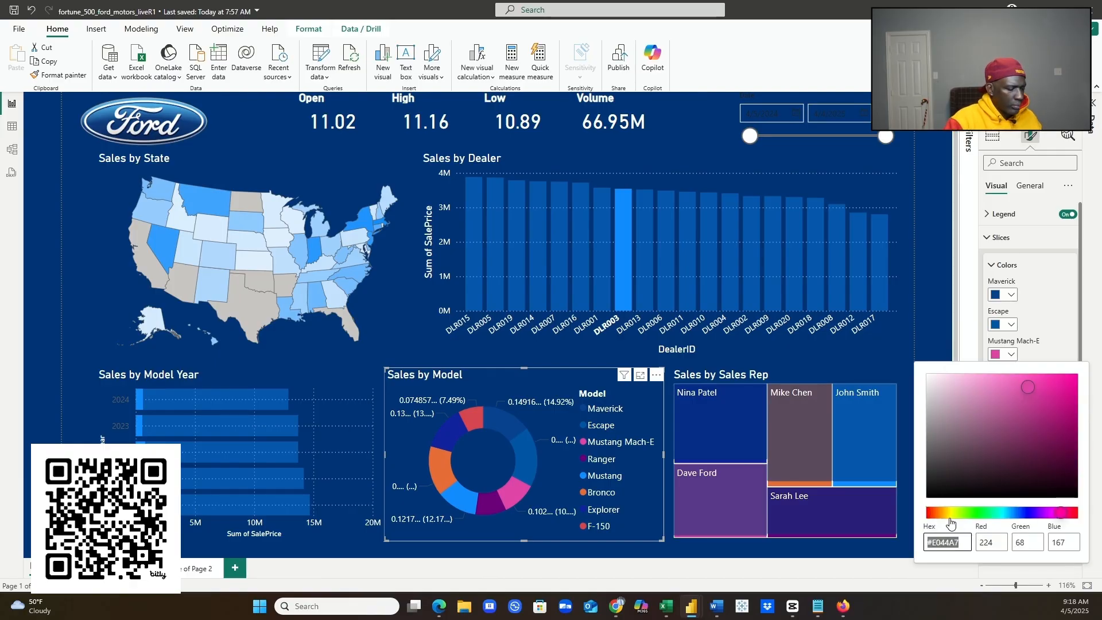
key("BackSpace")
type("#0072CE")
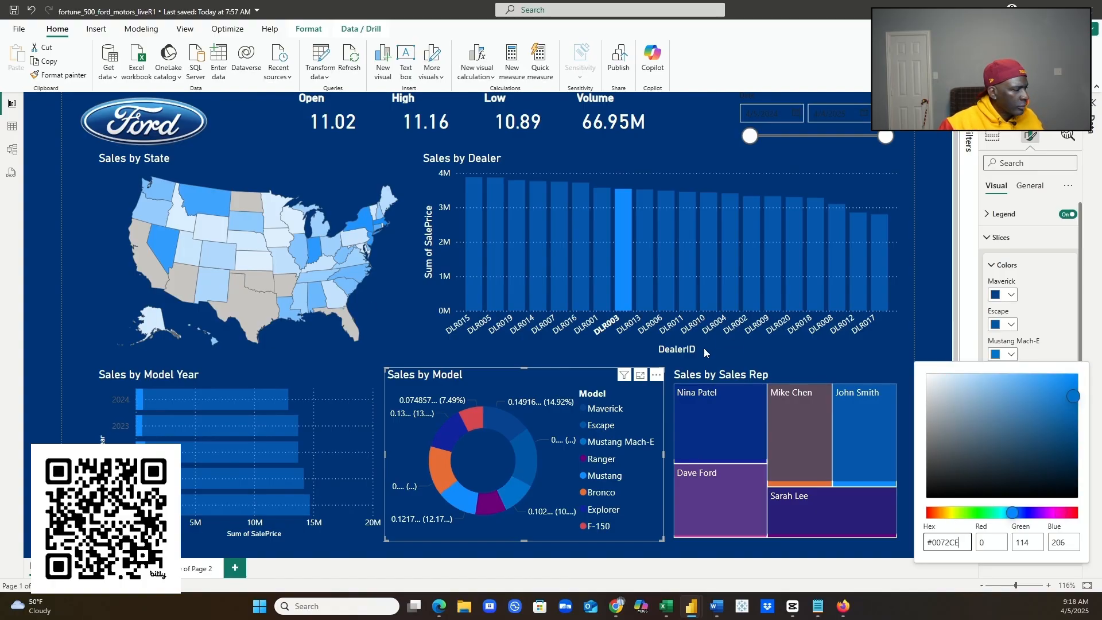
key("alt+Tab")
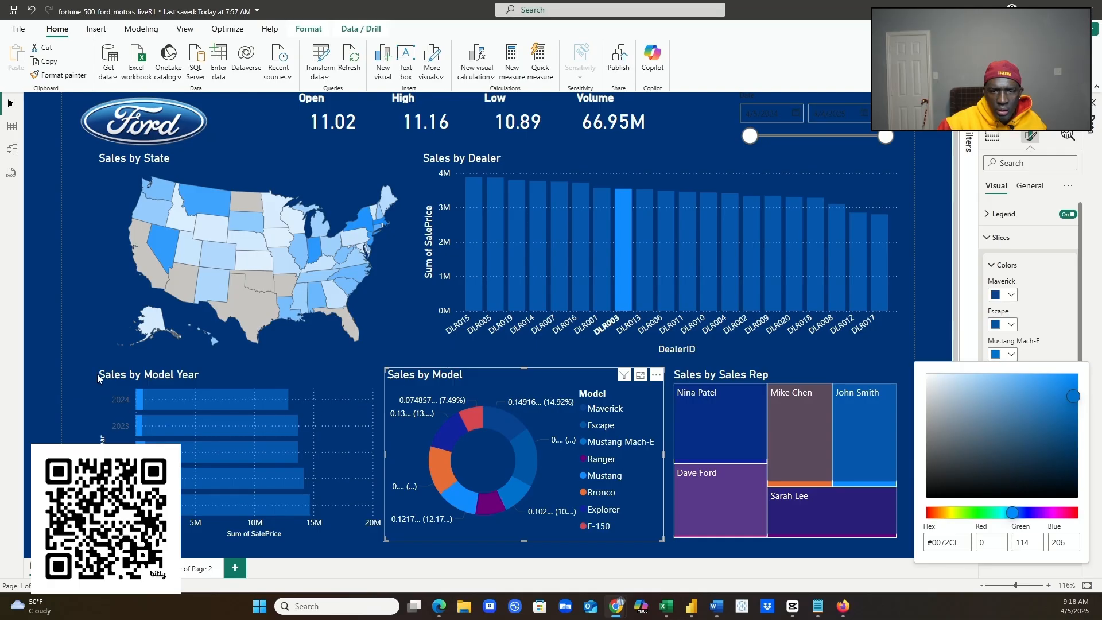
left_click(12, 362)
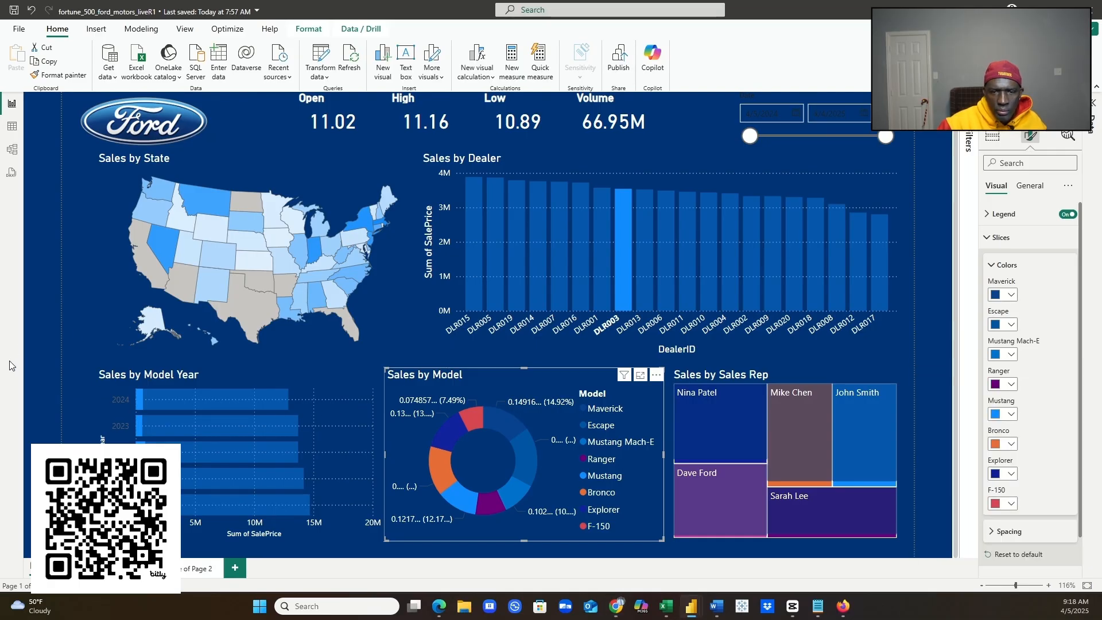
- Set the Ranger slice's color in the donut chart to hex #3399CC
left_click(1011, 385)
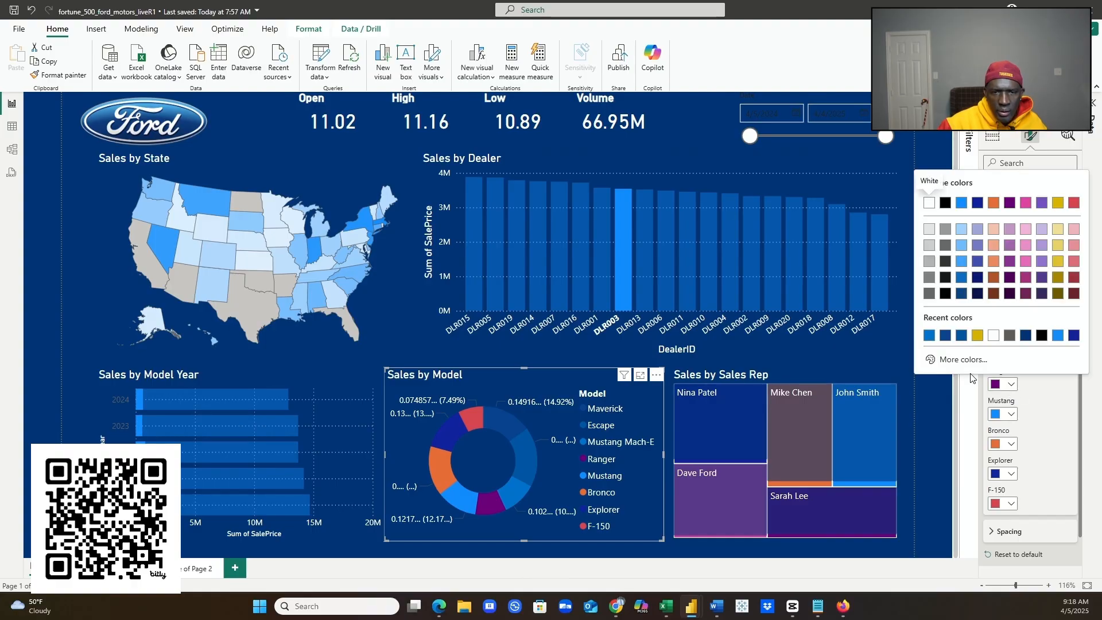
left_click(963, 360)
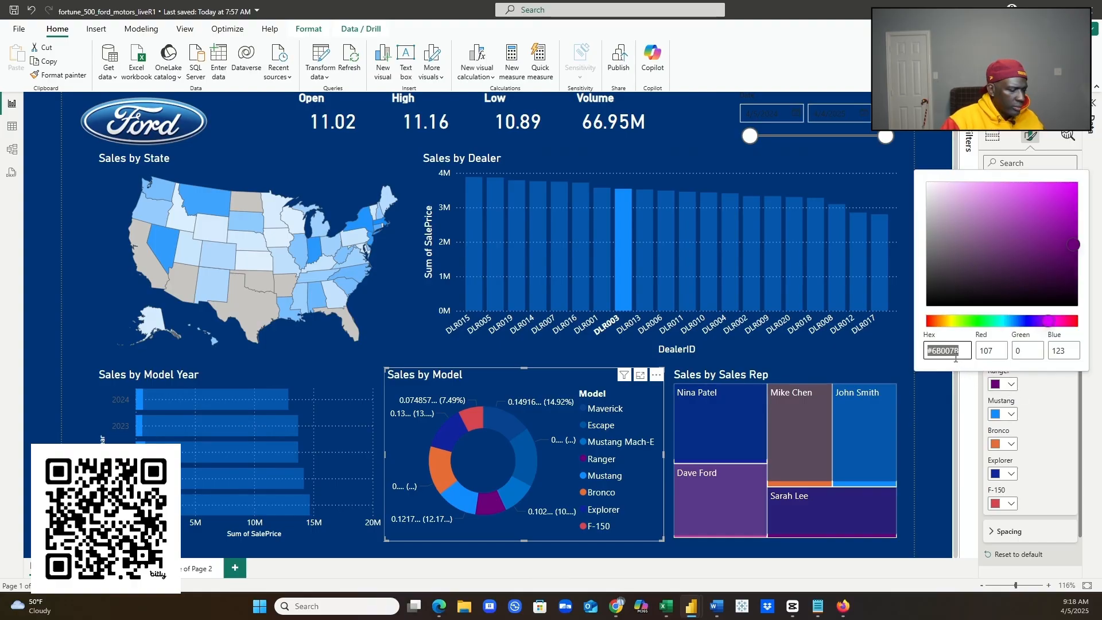
type("#3399CC")
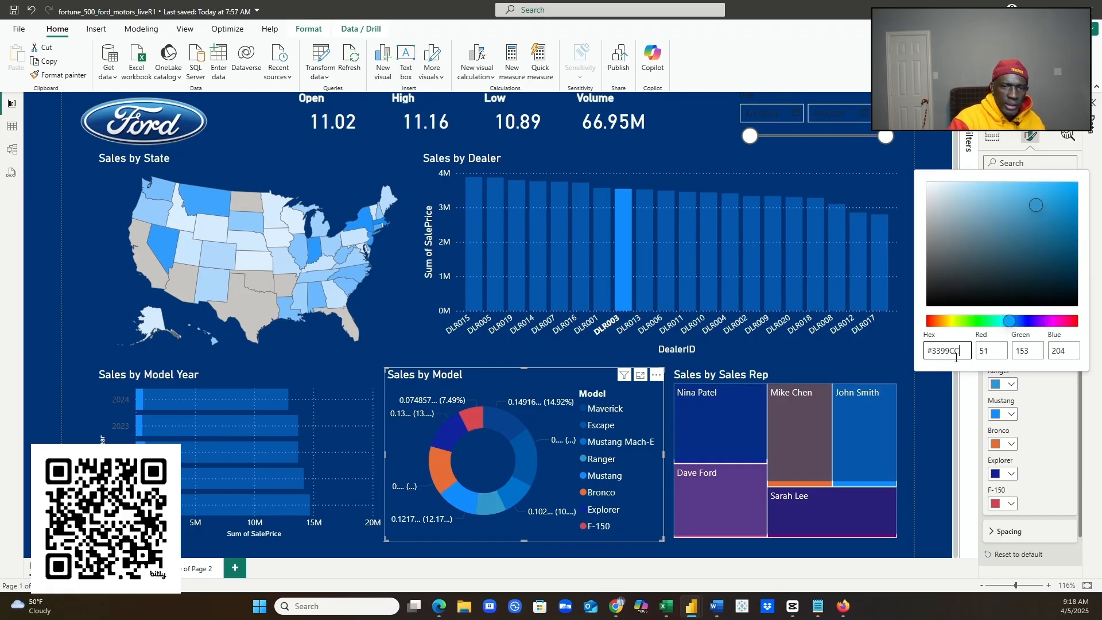
left_click(1098, 486)
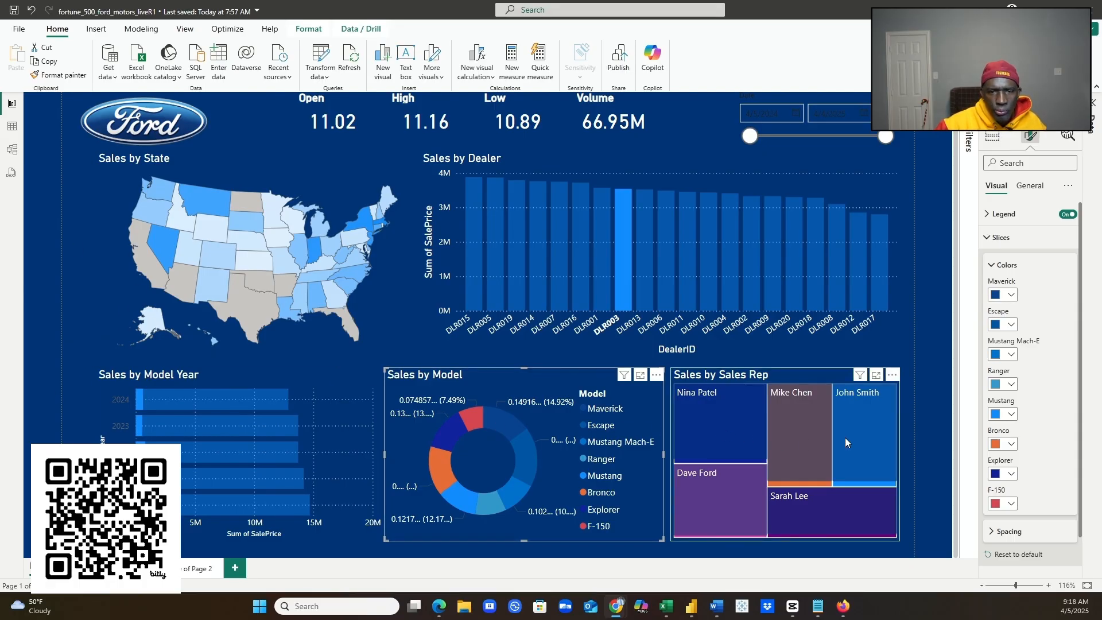
- Set the Mustang slice's color in the donut chart to hex #66B2FF
left_click(1011, 416)
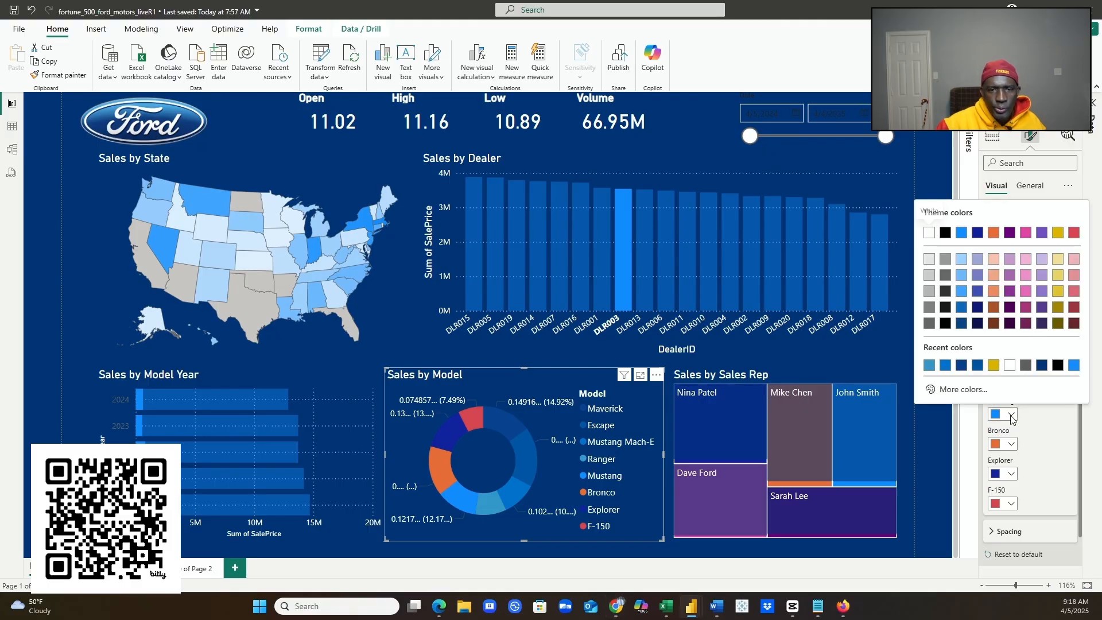
left_click(963, 389)
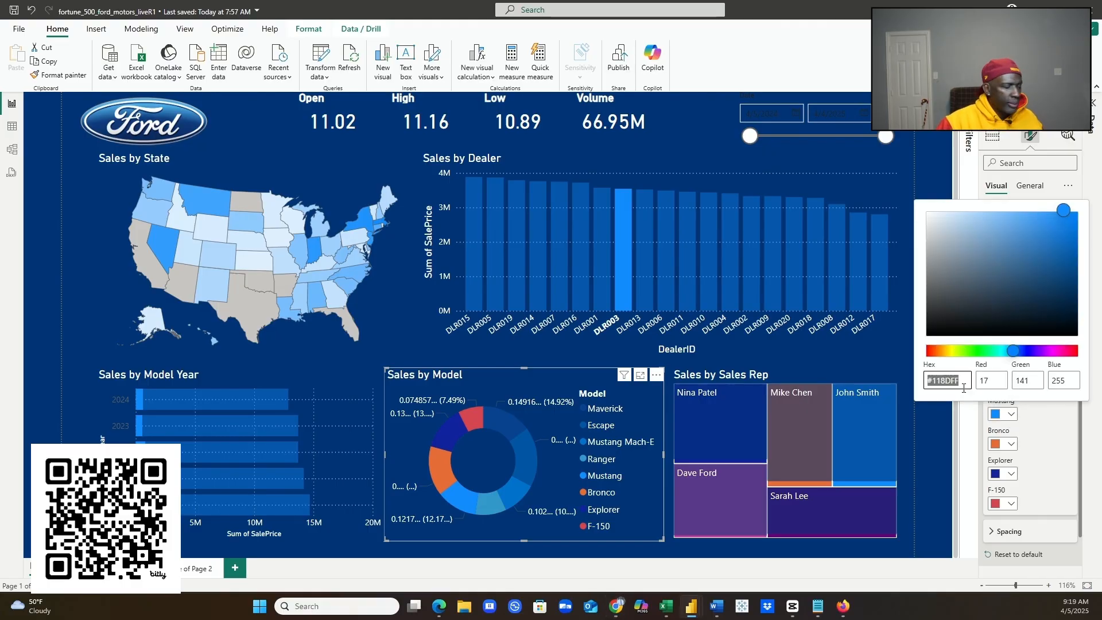
type("#66B2FF")
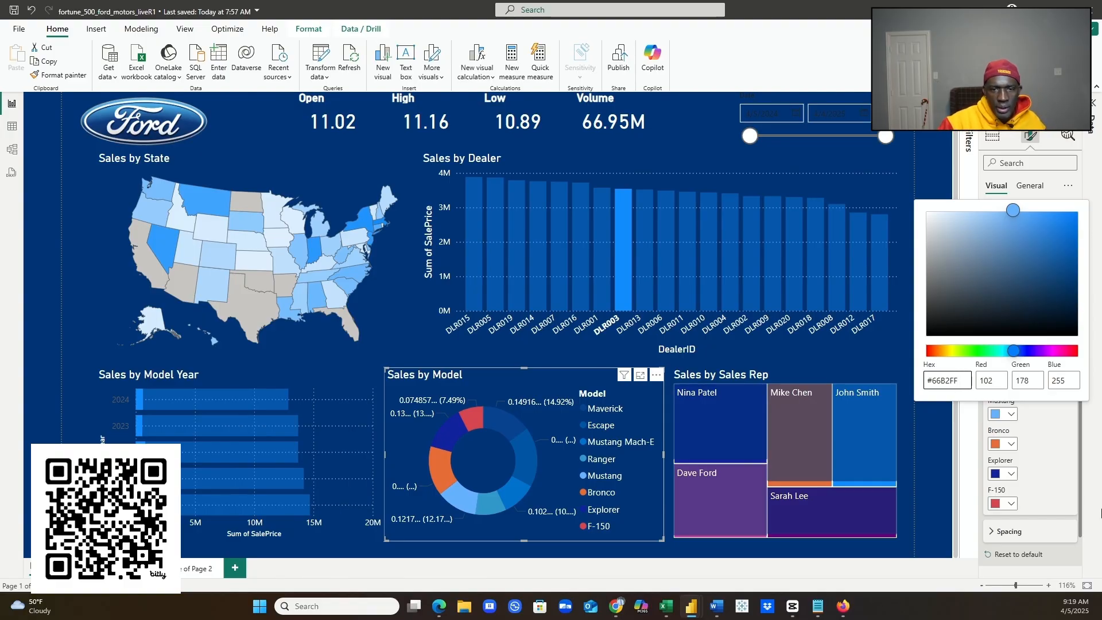
left_click(1101, 513)
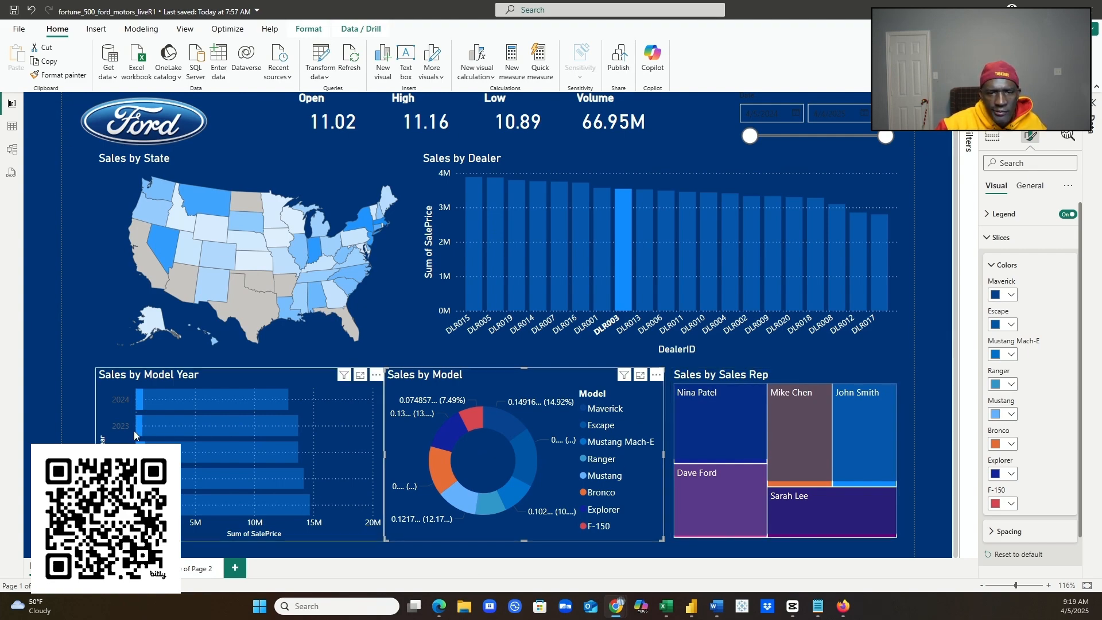
- Set the Bronco slice's color in the donut chart to hex #99CCFF
left_click(1004, 444)
left_click(969, 419)
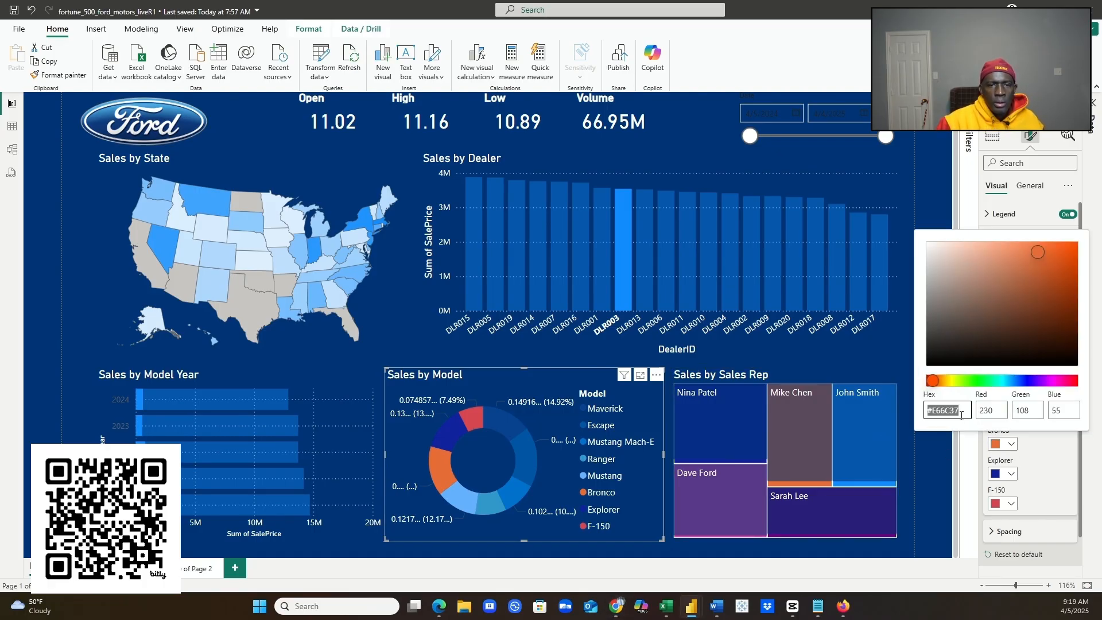
type("#99CCFF")
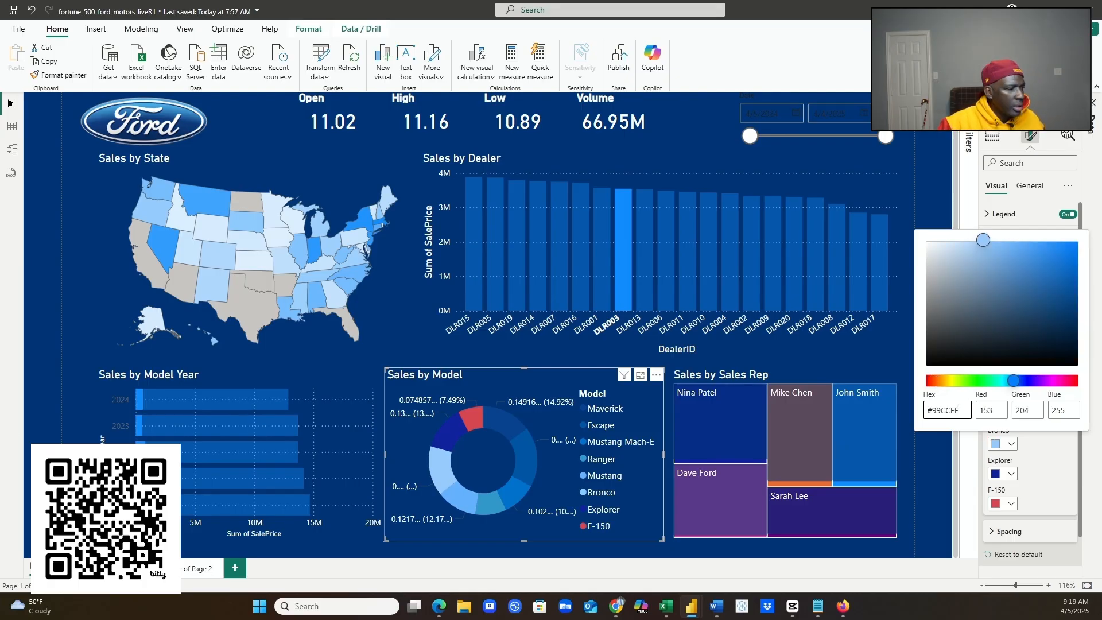
key("alt+Tab")
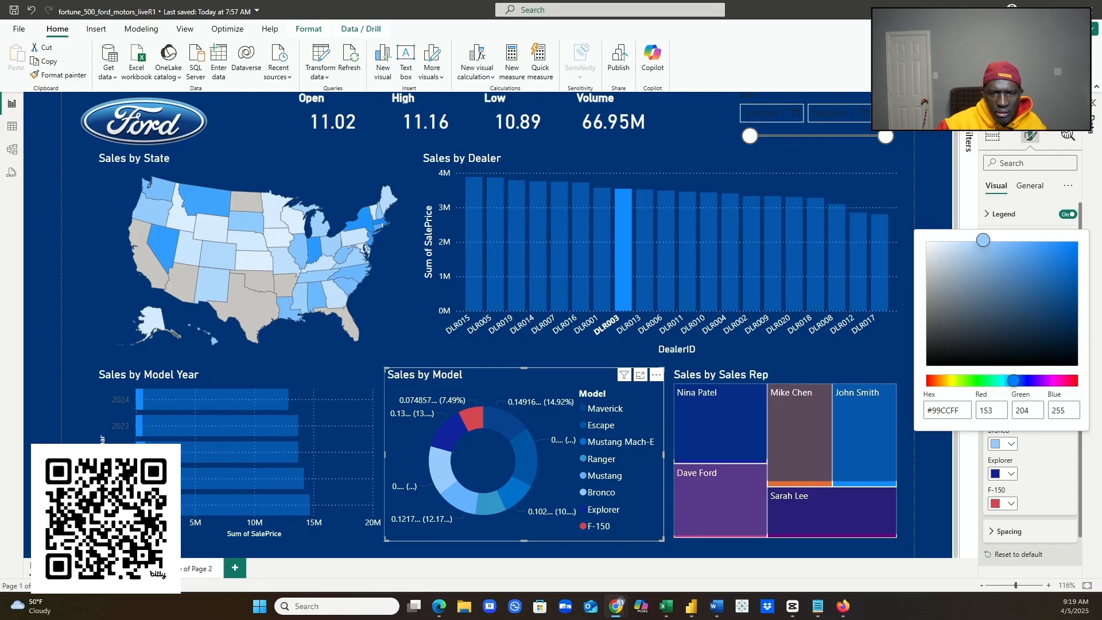
left_click(1050, 498)
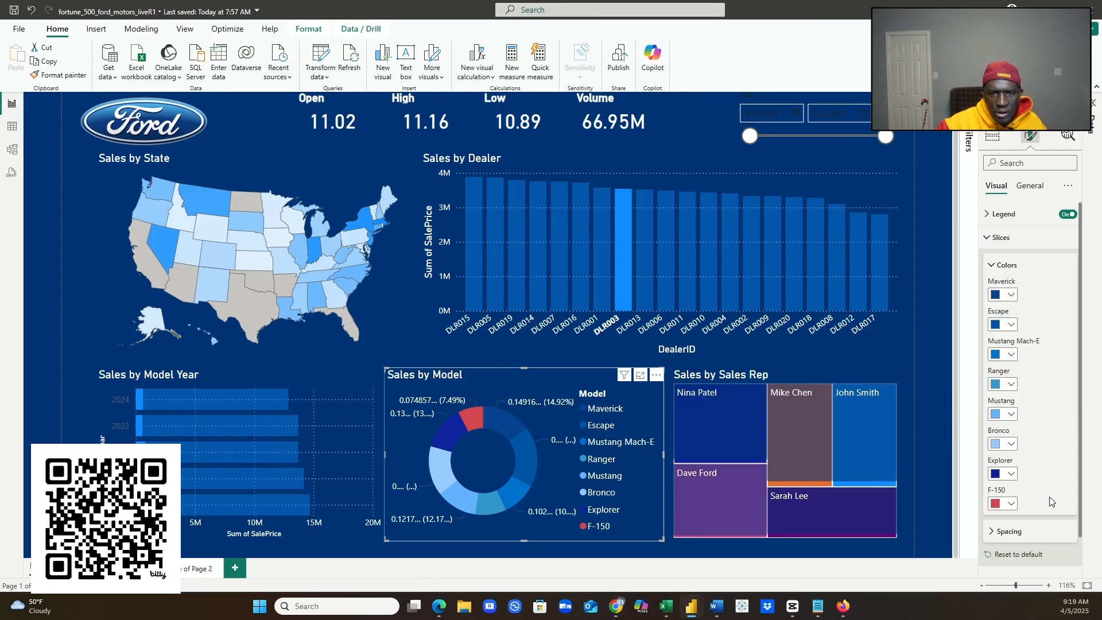
- Set the Explorer slice's color in the donut chart to hex #004B87
left_click(1013, 479)
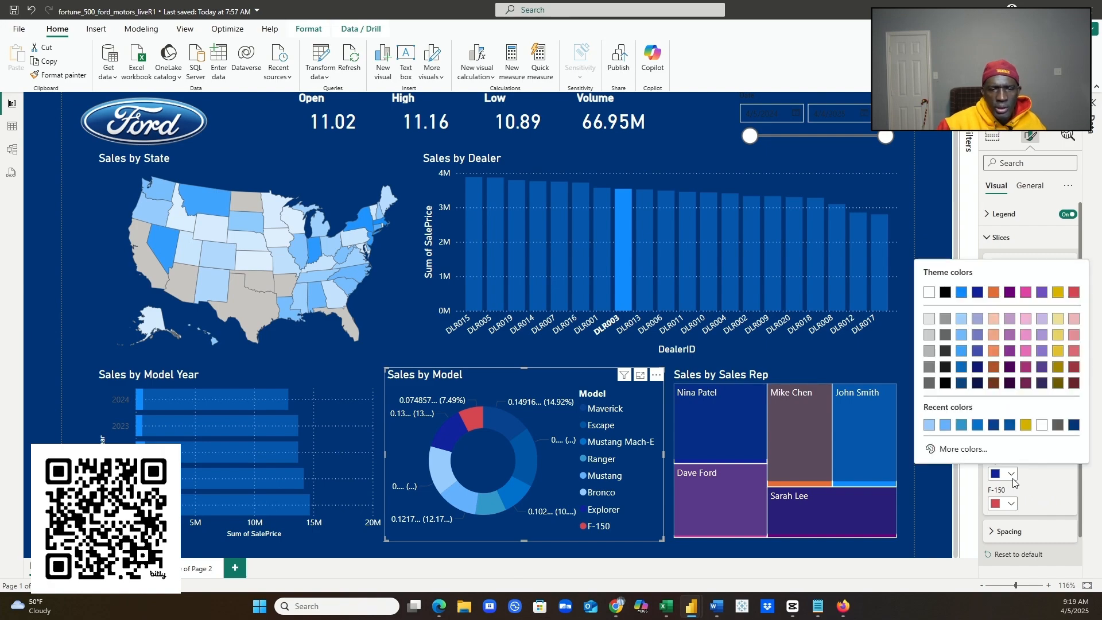
left_click(963, 450)
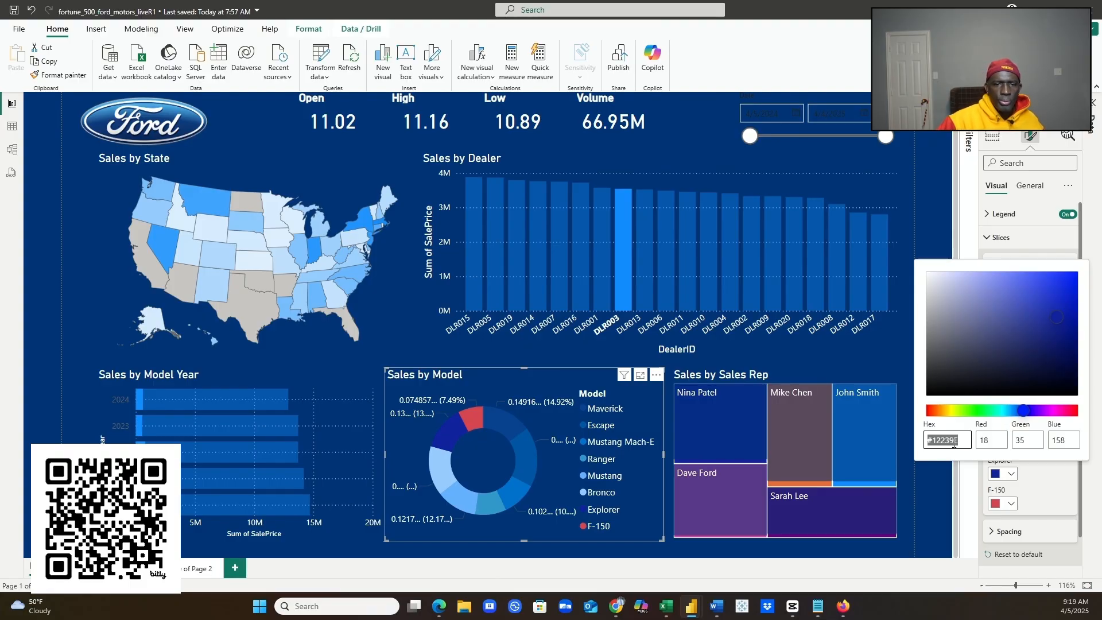
type("#004B87")
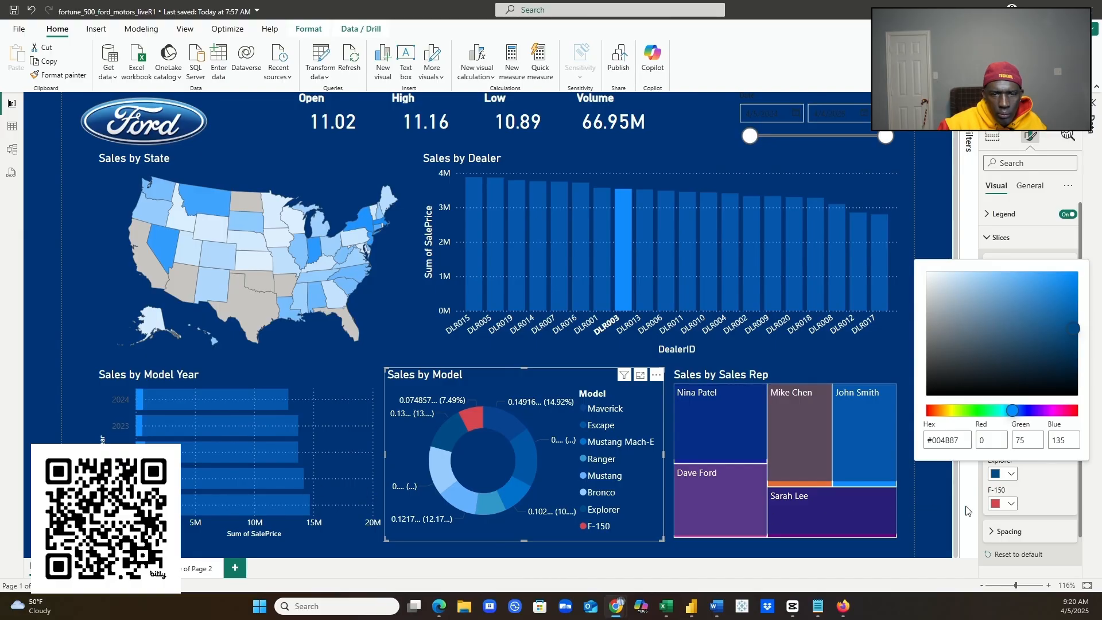
- Set the F-150 slice's color in the donut chart to hex #006494
left_click(1011, 509)
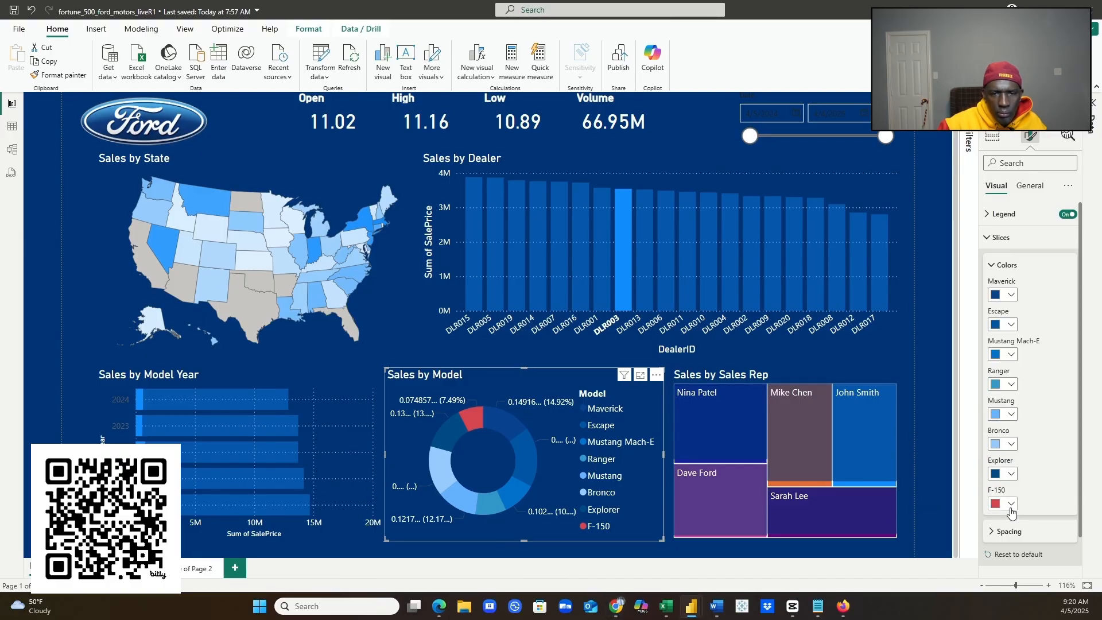
left_click(1012, 505)
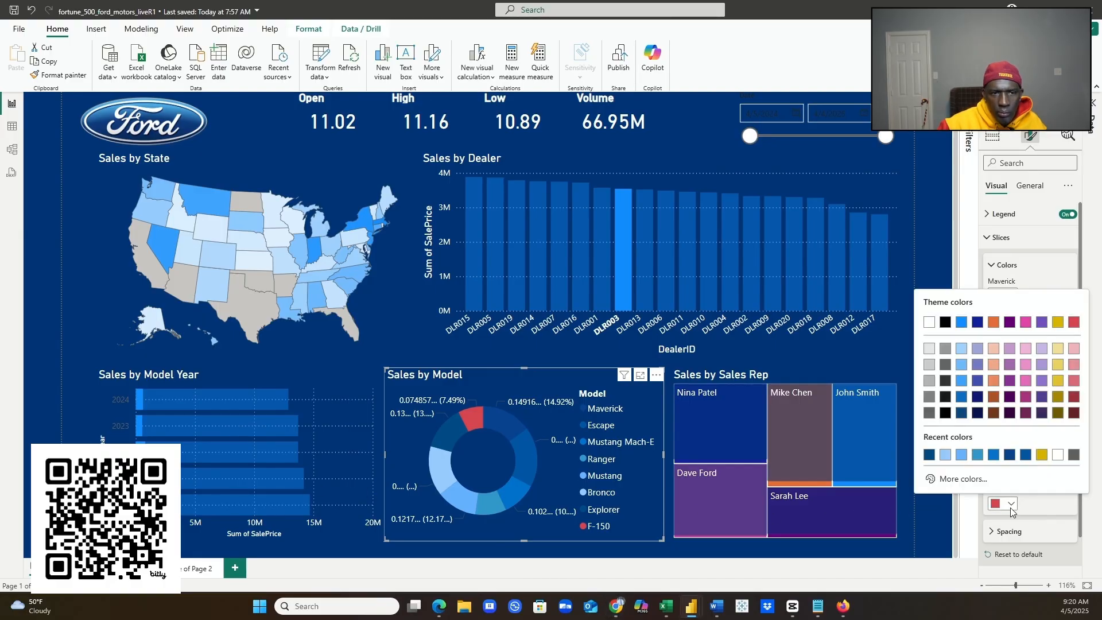
left_click(962, 480)
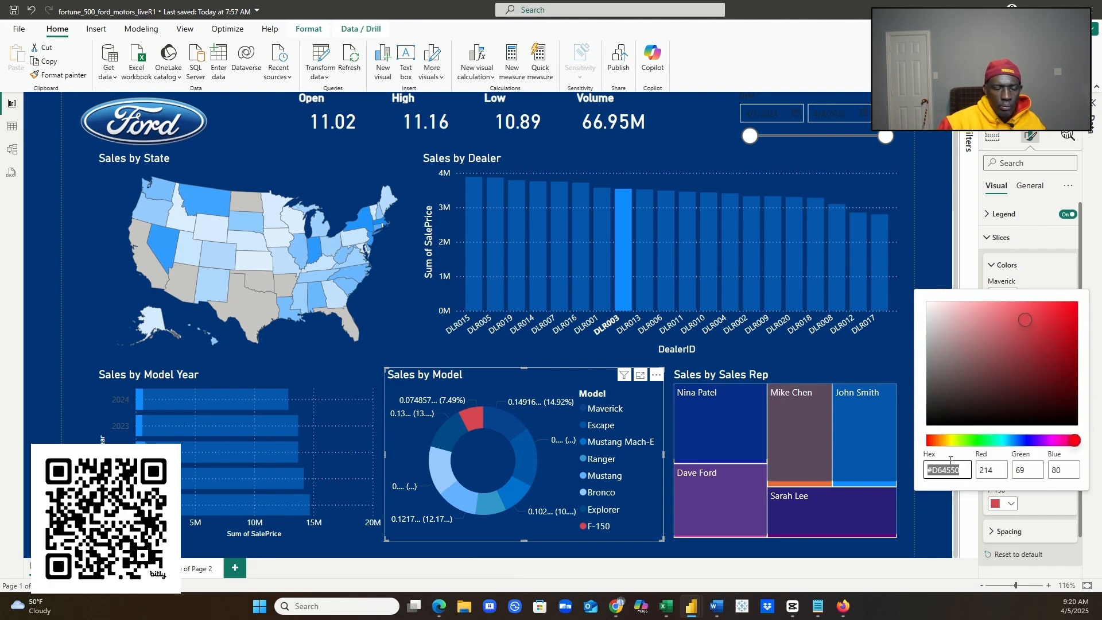
type("#006494")
key("Return")
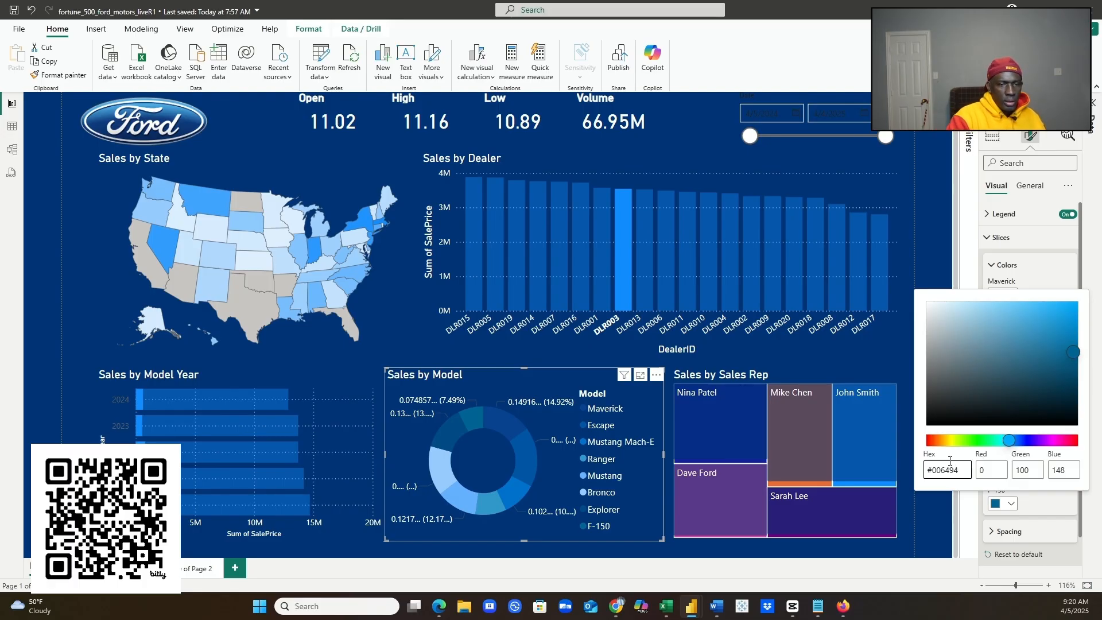
left_click(978, 540)
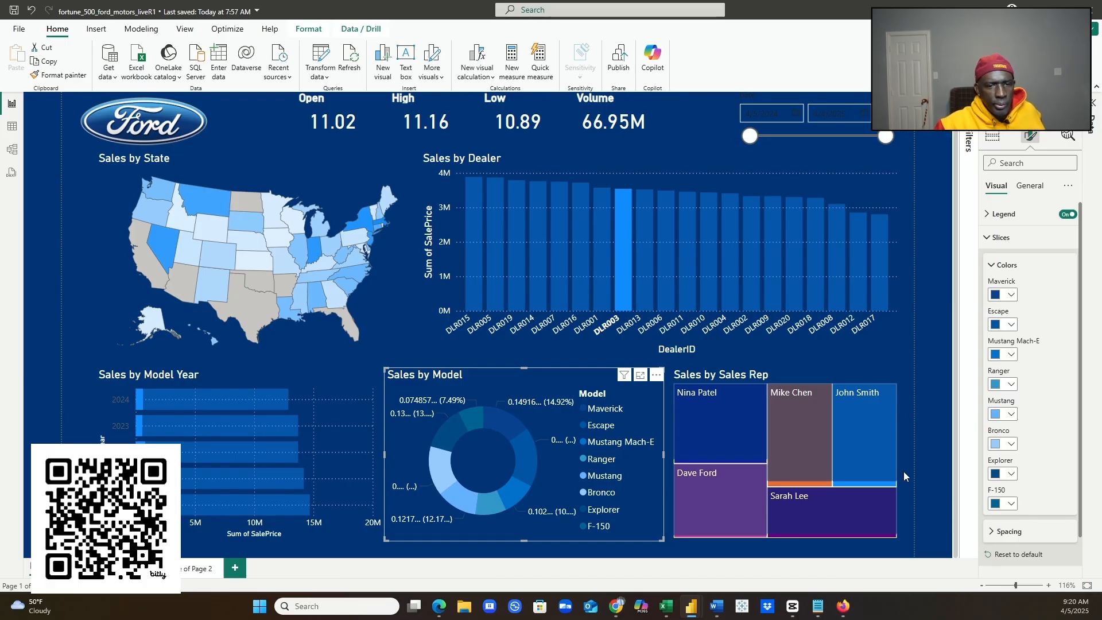
- Set the color of the upper-left tile, the first listed rep, in the Sales by Sales Rep treemap to hex #3B9DD1
left_click(846, 480)
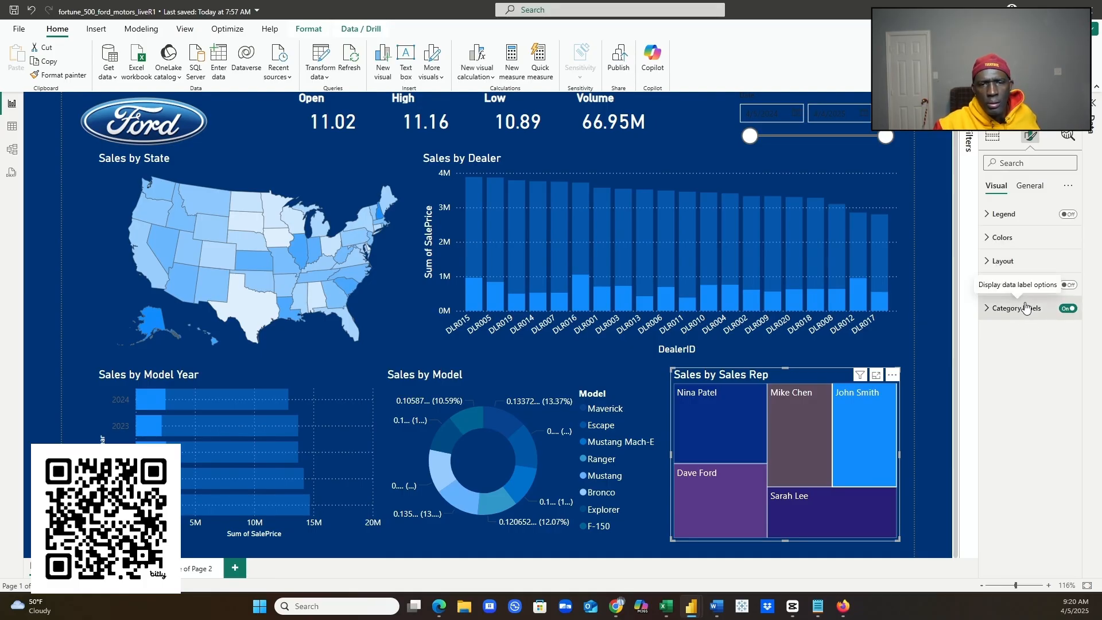
left_click(987, 241)
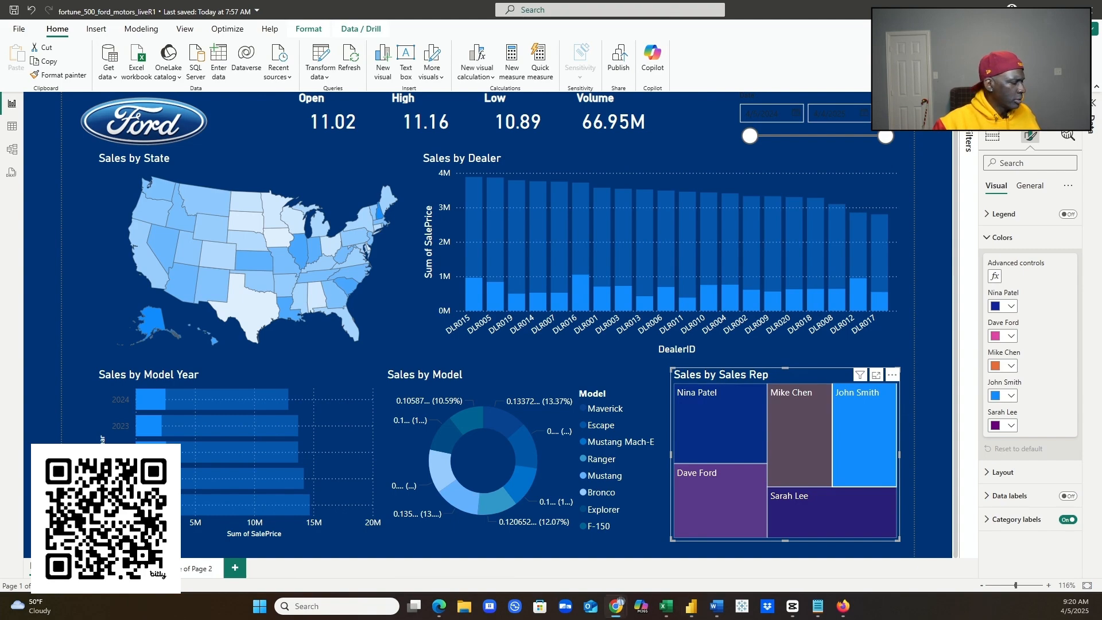
left_click(1011, 307)
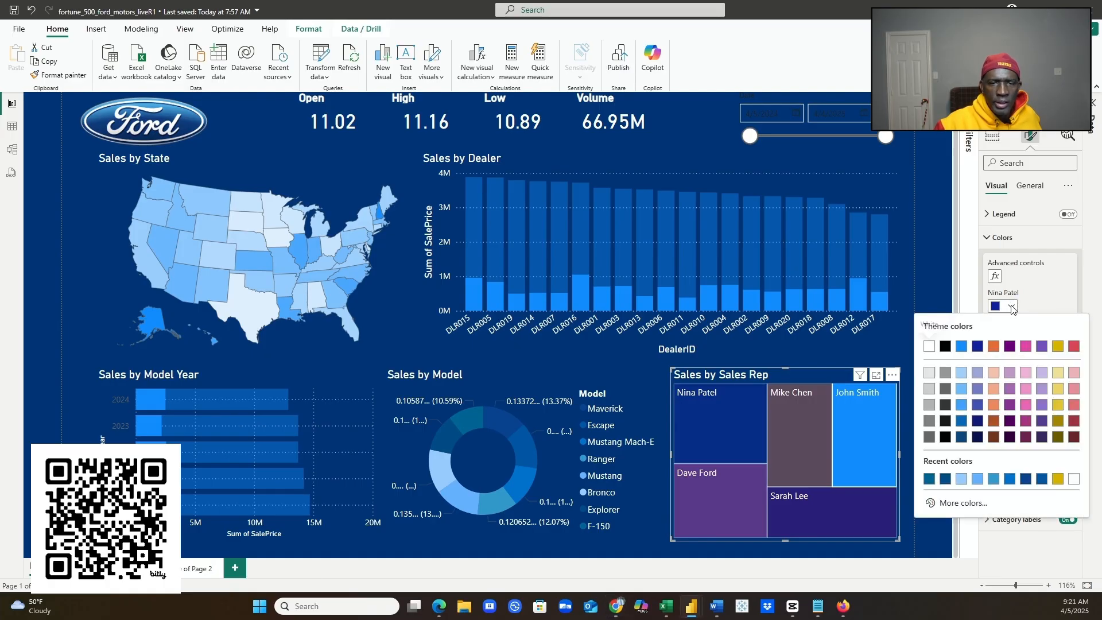
left_click(970, 504)
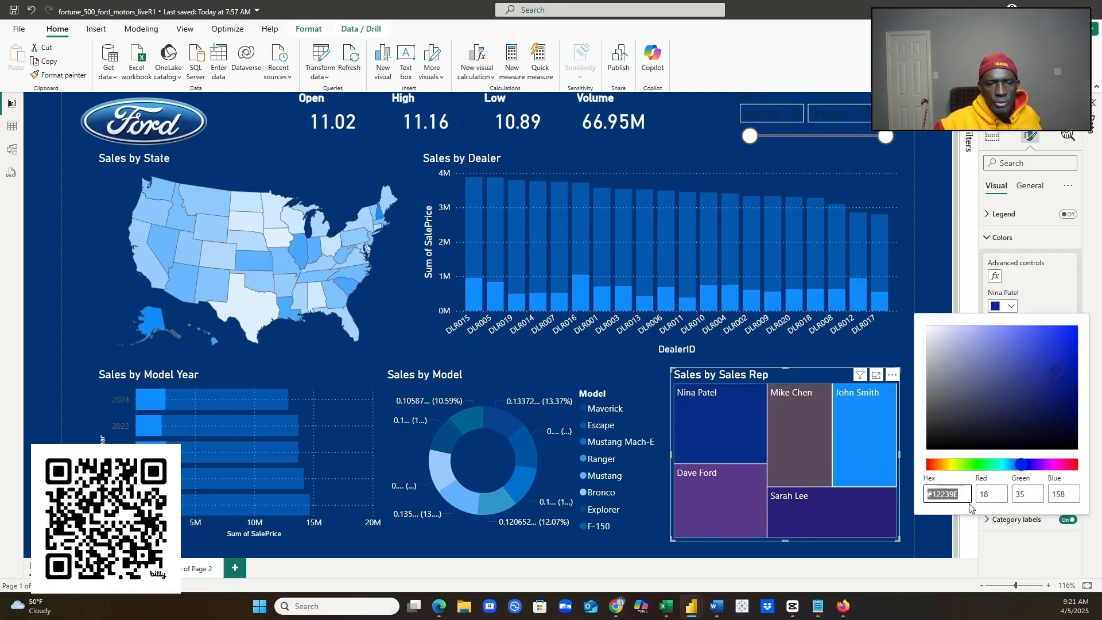
key("BackSpace")
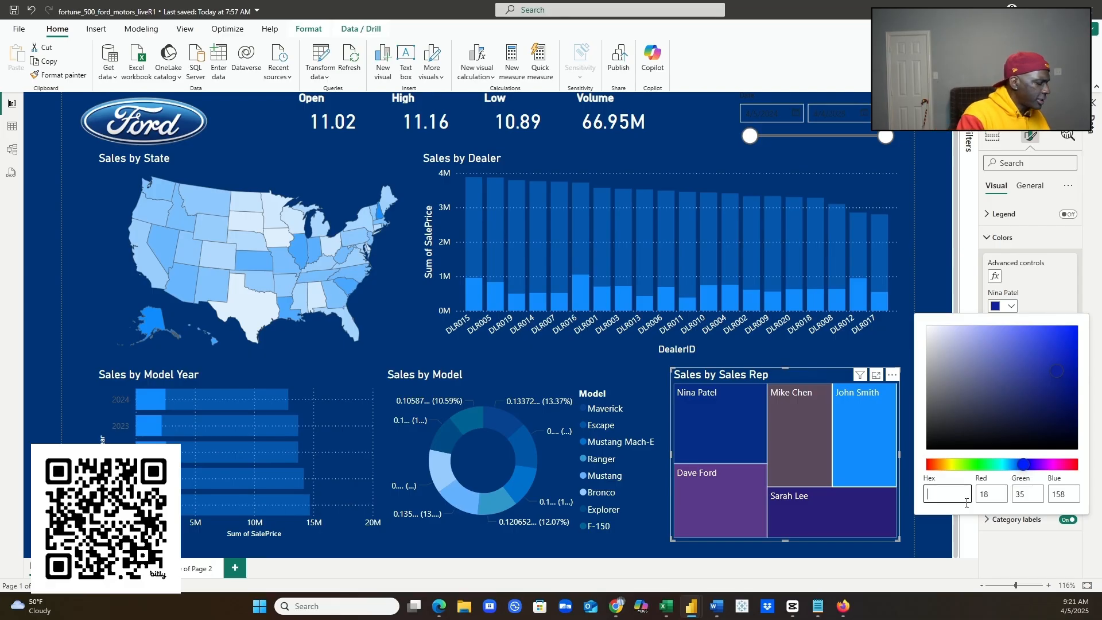
type("#3B9DD1")
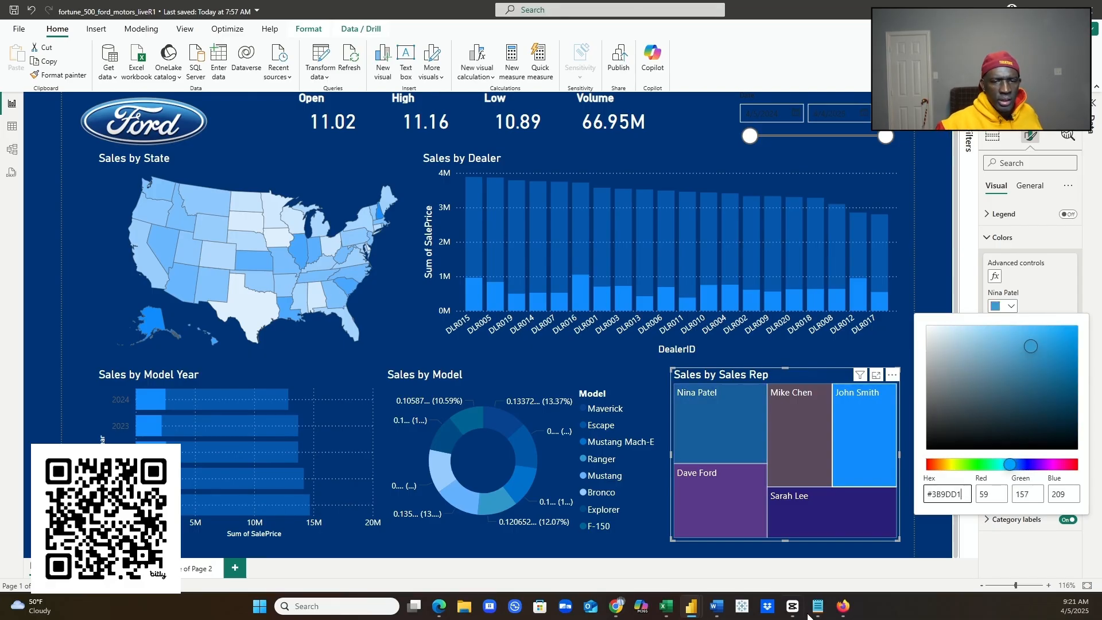
left_click(981, 556)
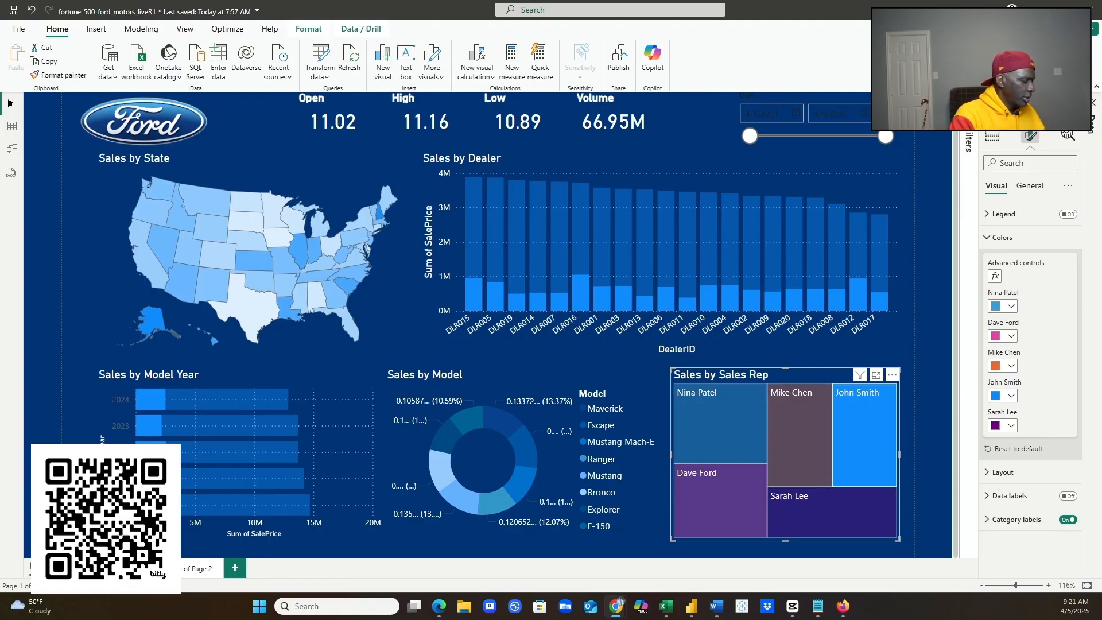
- Set the treemap's lower-left tile, the second listed rep, to hex #4682B4 and darken the shade to #254661
left_click(1010, 340)
left_click(1010, 339)
left_click(1011, 338)
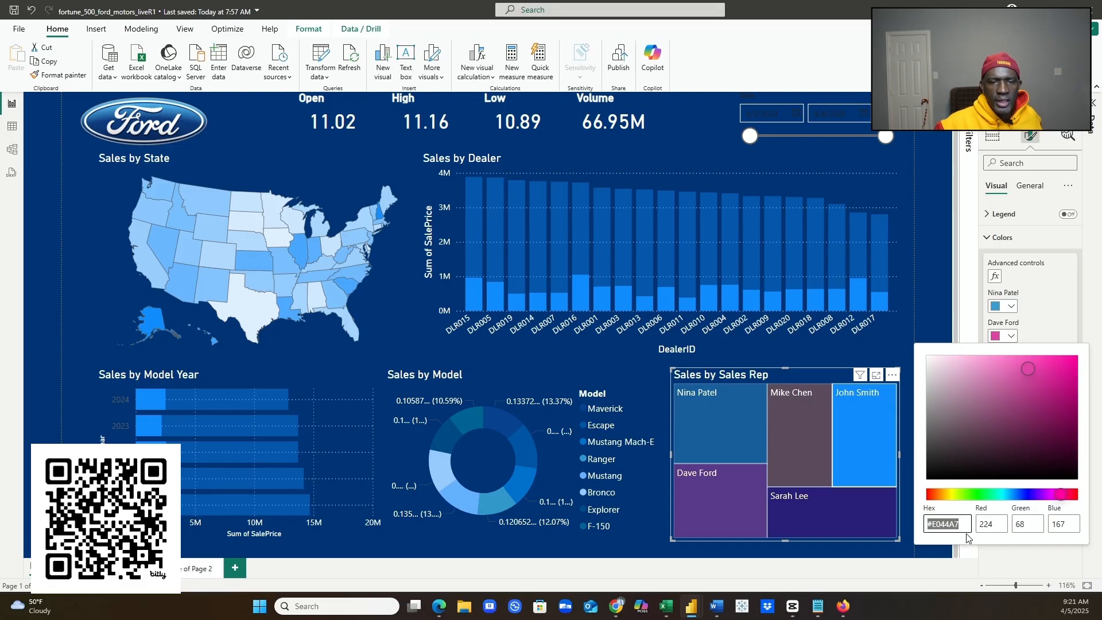
key("BackSpace")
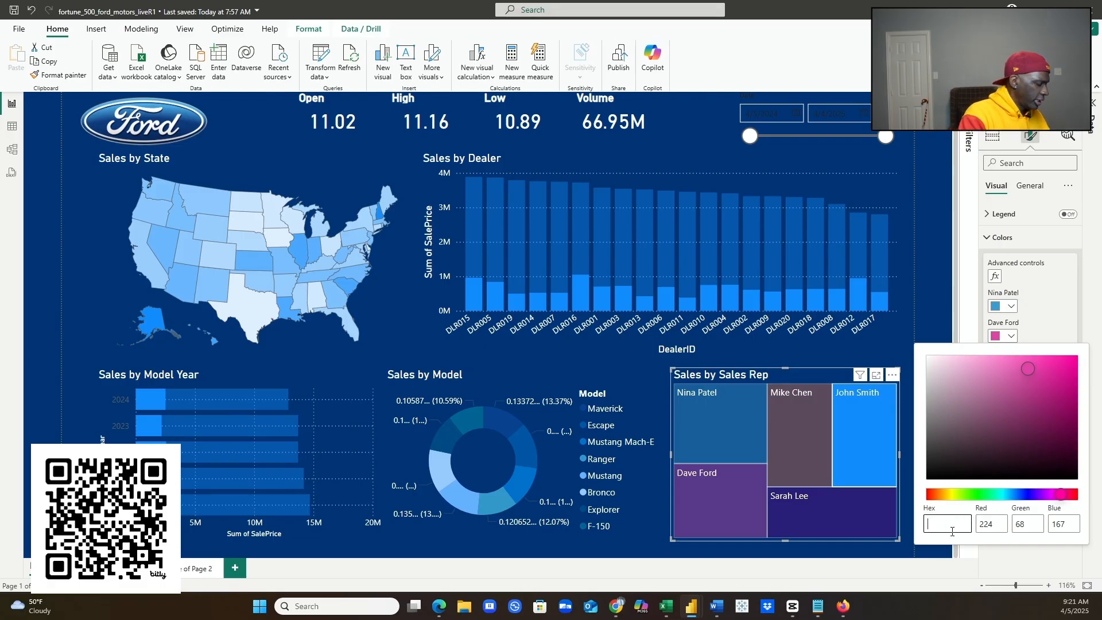
type("#4682B4")
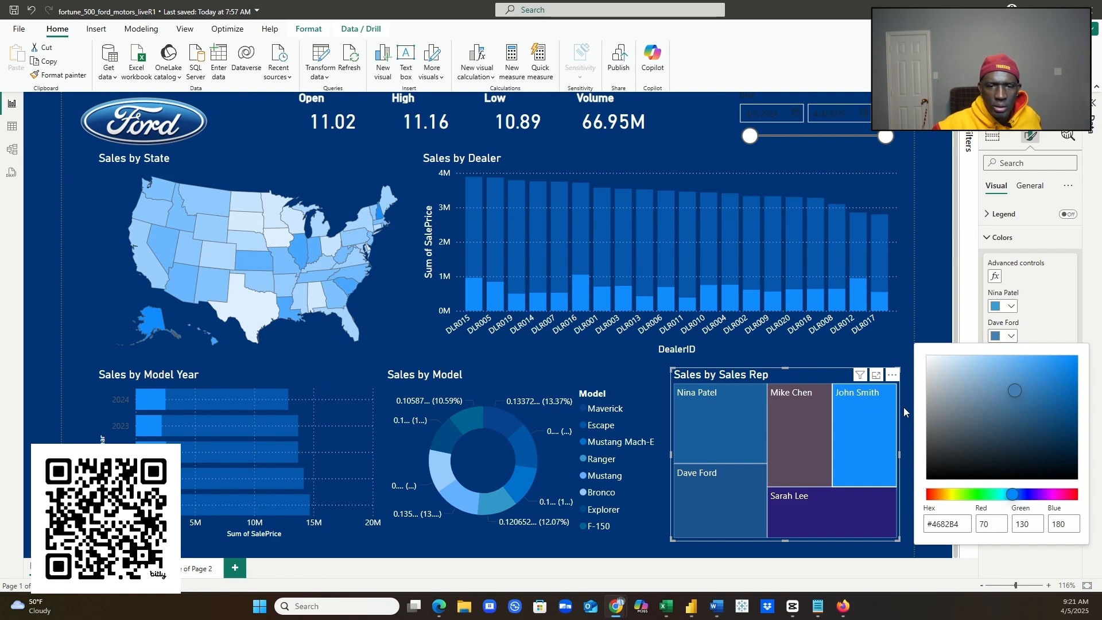
left_click(1021, 423)
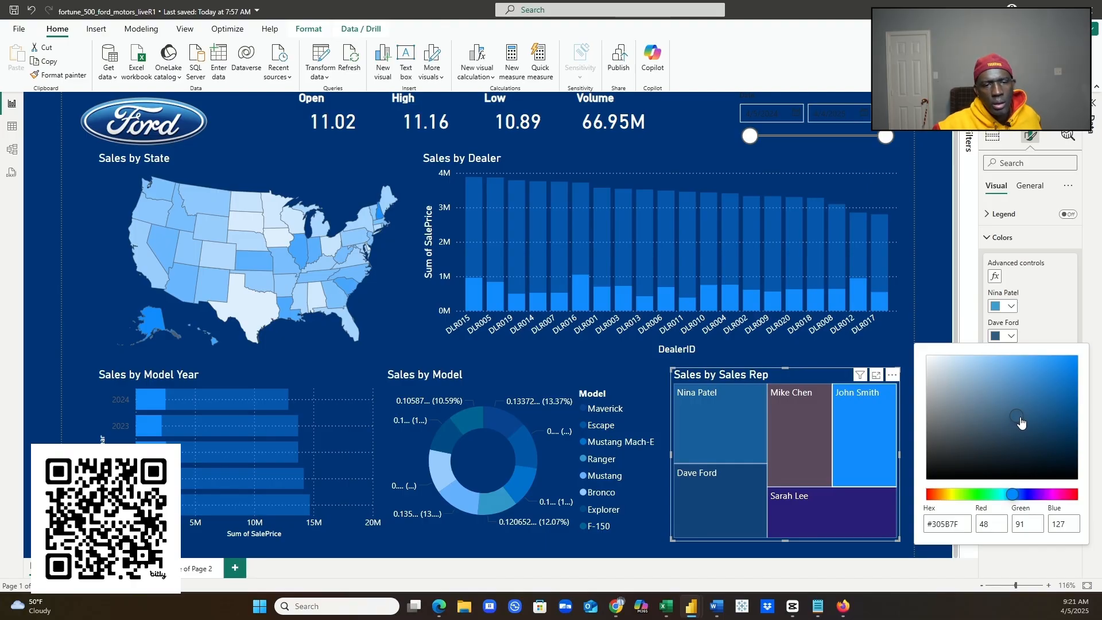
left_click(1021, 438)
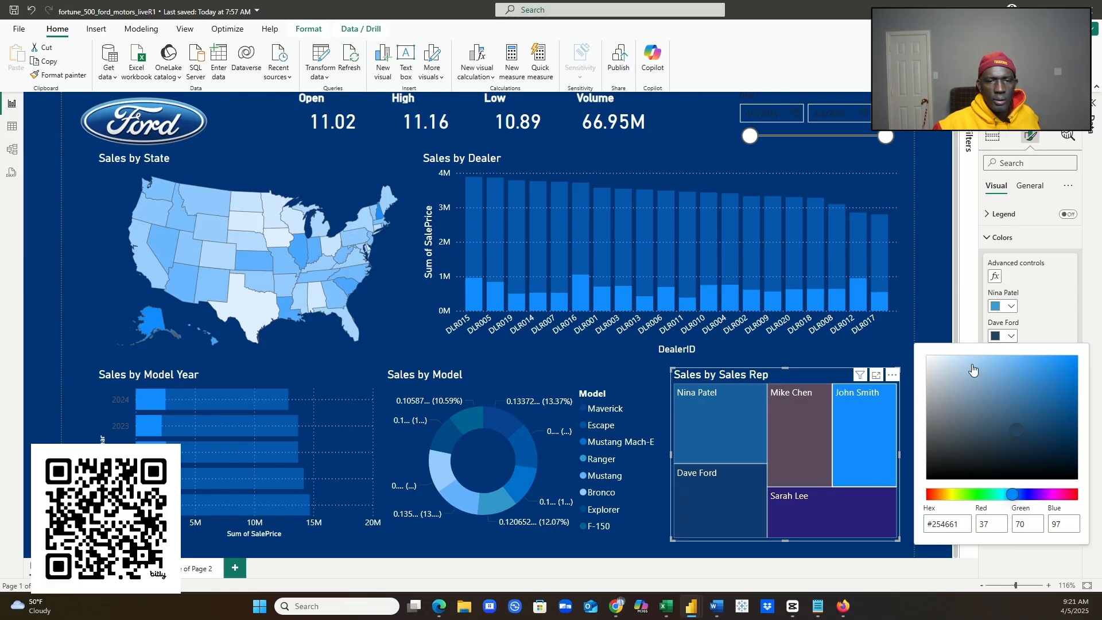
left_click(977, 309)
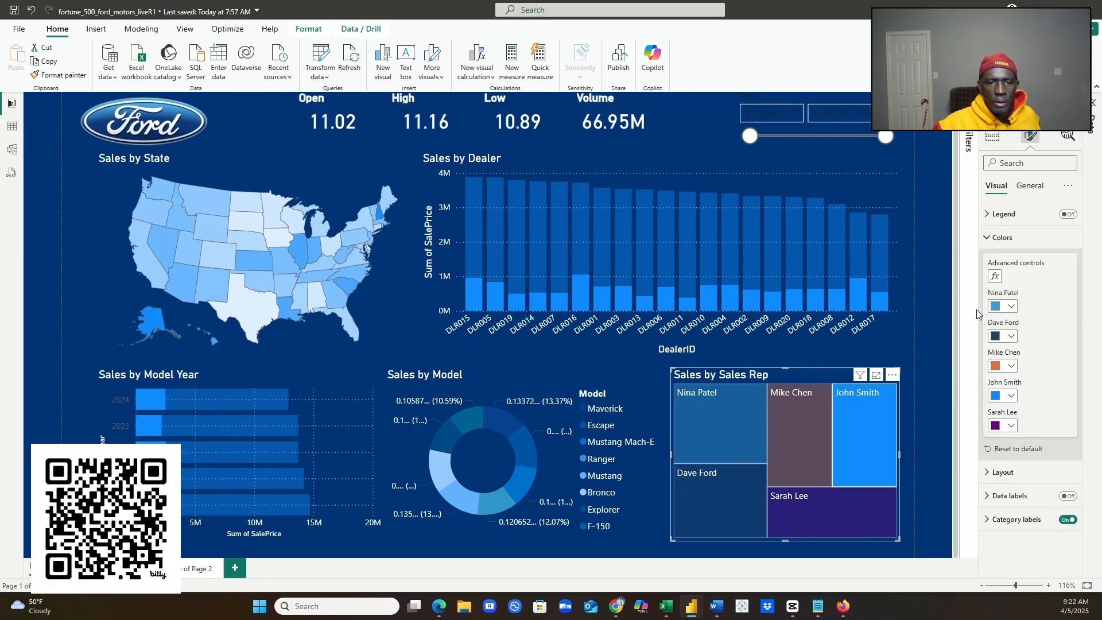
- Set the color of the treemap's upper-middle tile, the third listed rep, to hex #006494
left_click(1011, 367)
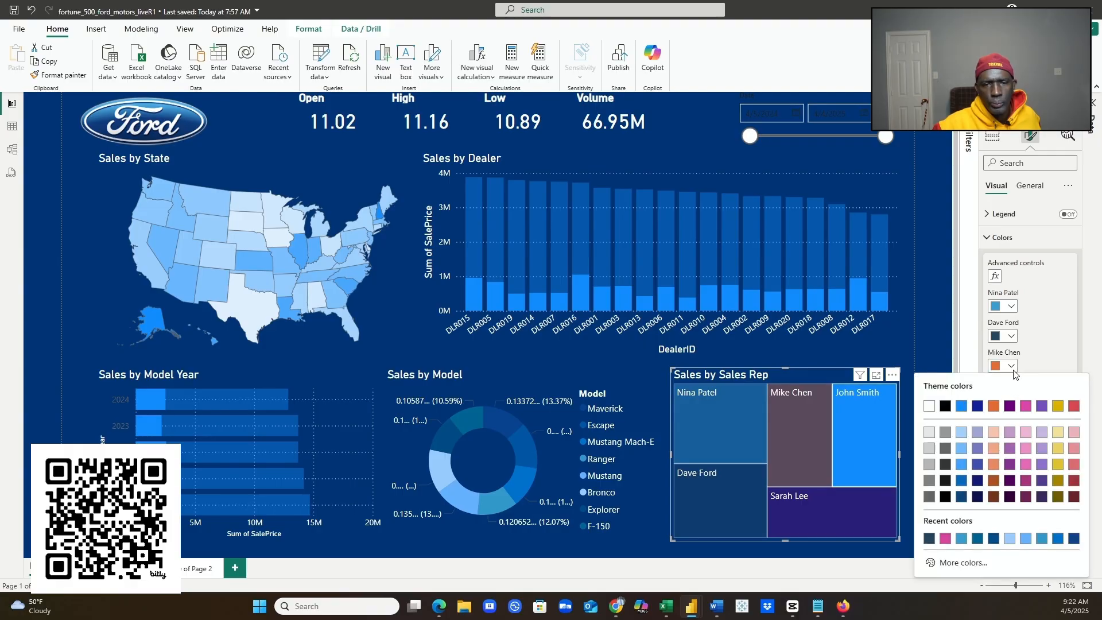
left_click(964, 564)
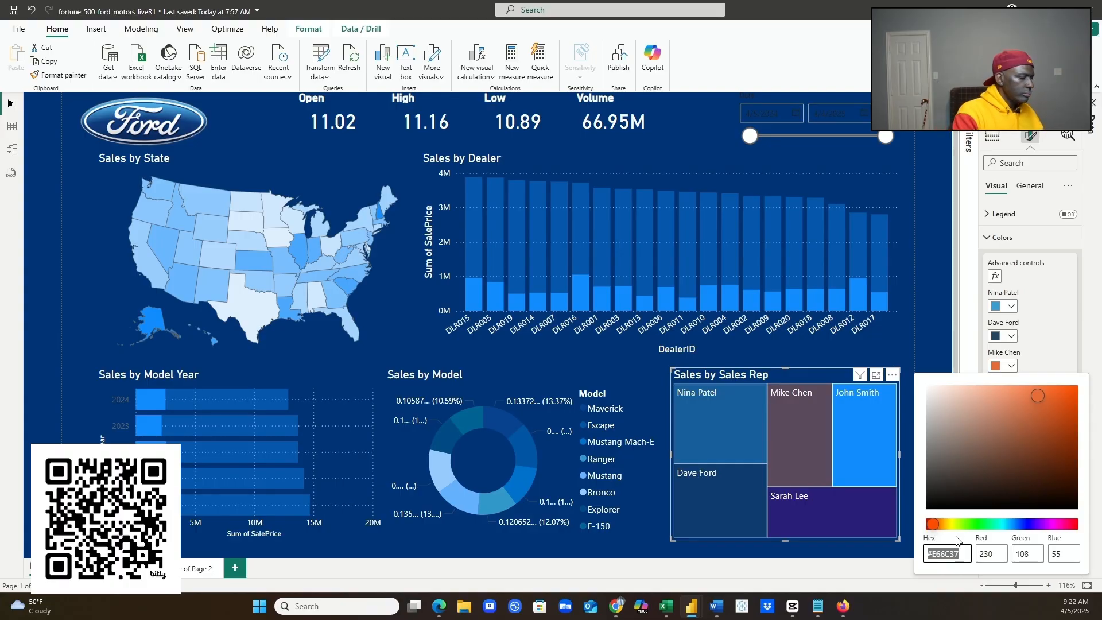
type("#006494")
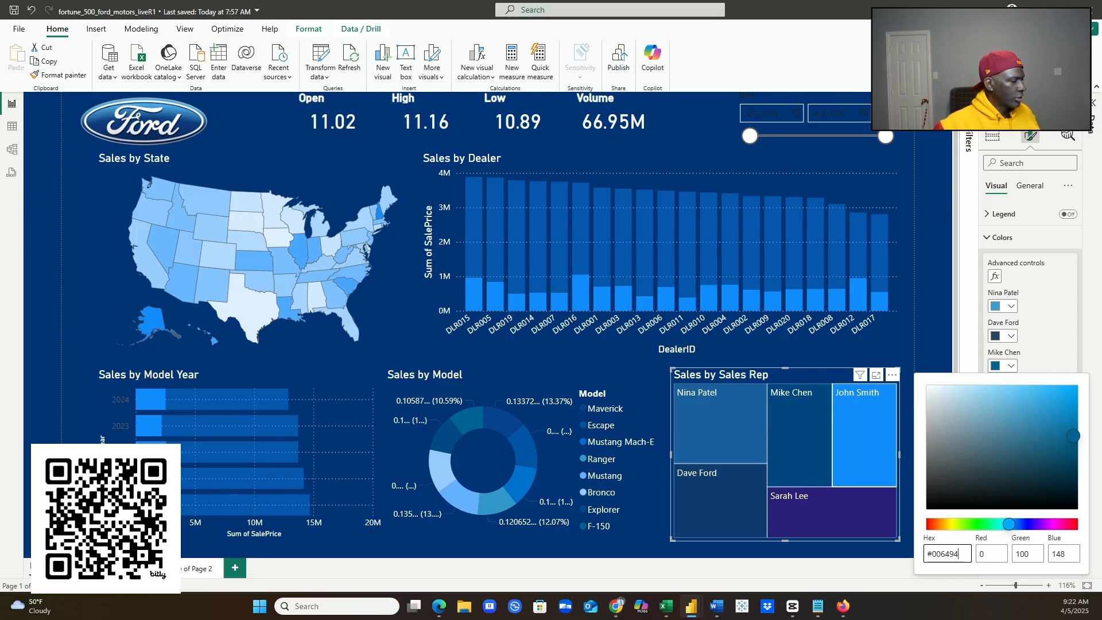
left_click(616, 606)
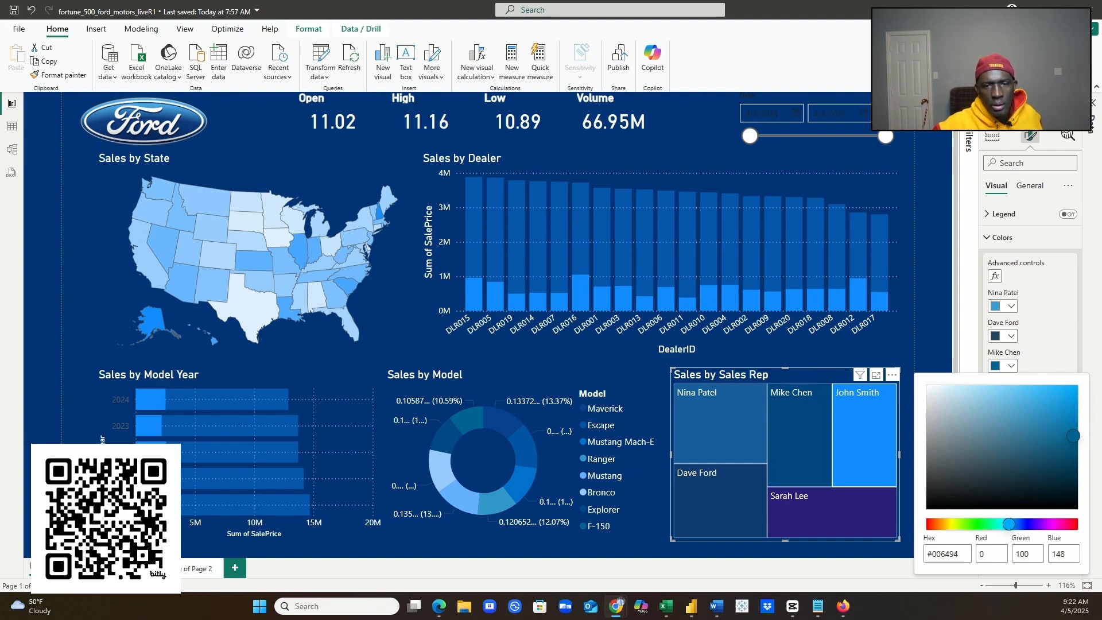
left_click(972, 344)
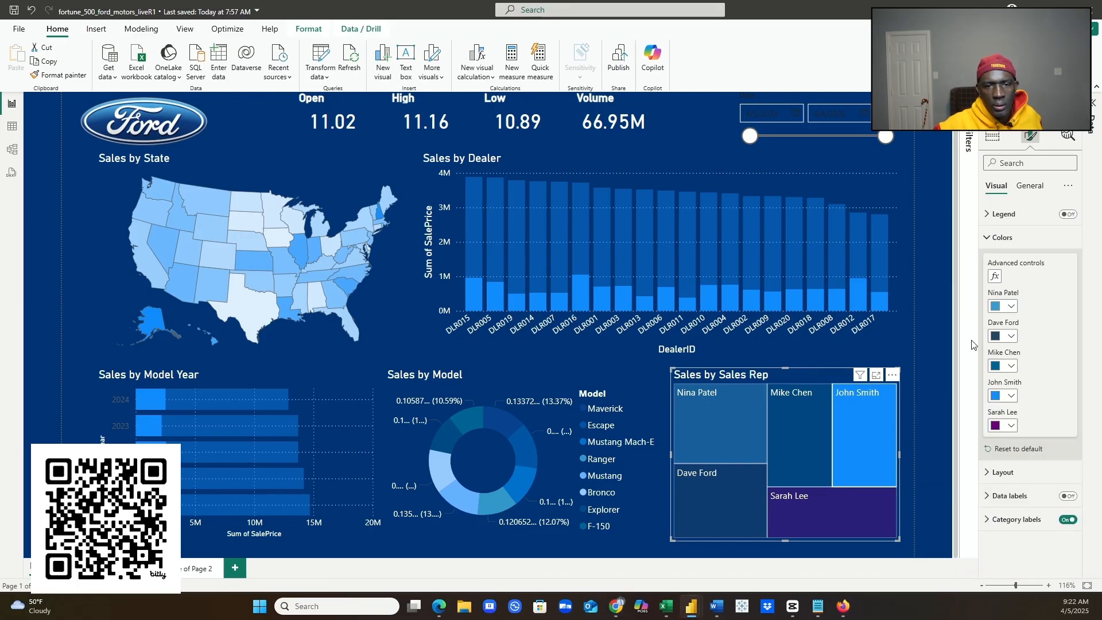
- Set the treemap's lower-right tile, the last listed rep, to hex #004B87 and darken the shade to #0B375A
left_click(1011, 426)
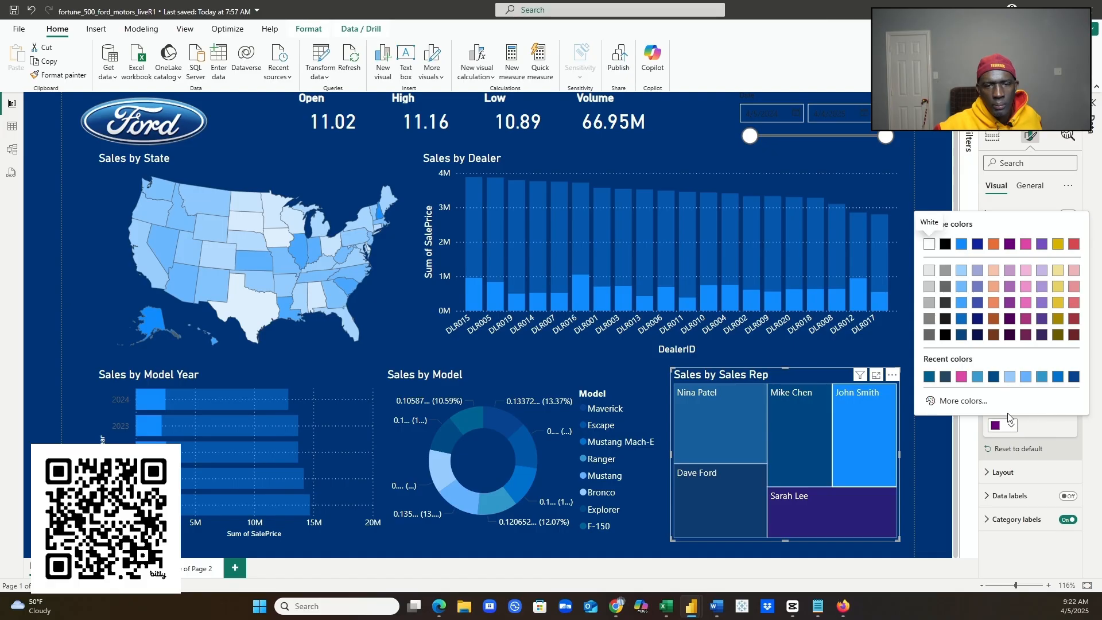
left_click(964, 401)
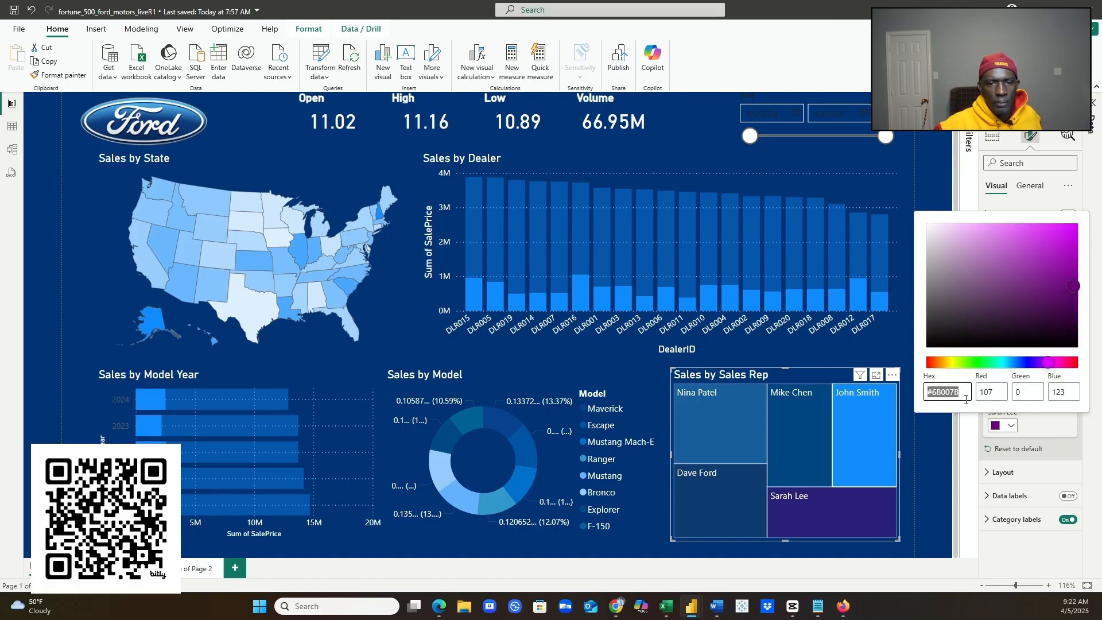
type("#004B87")
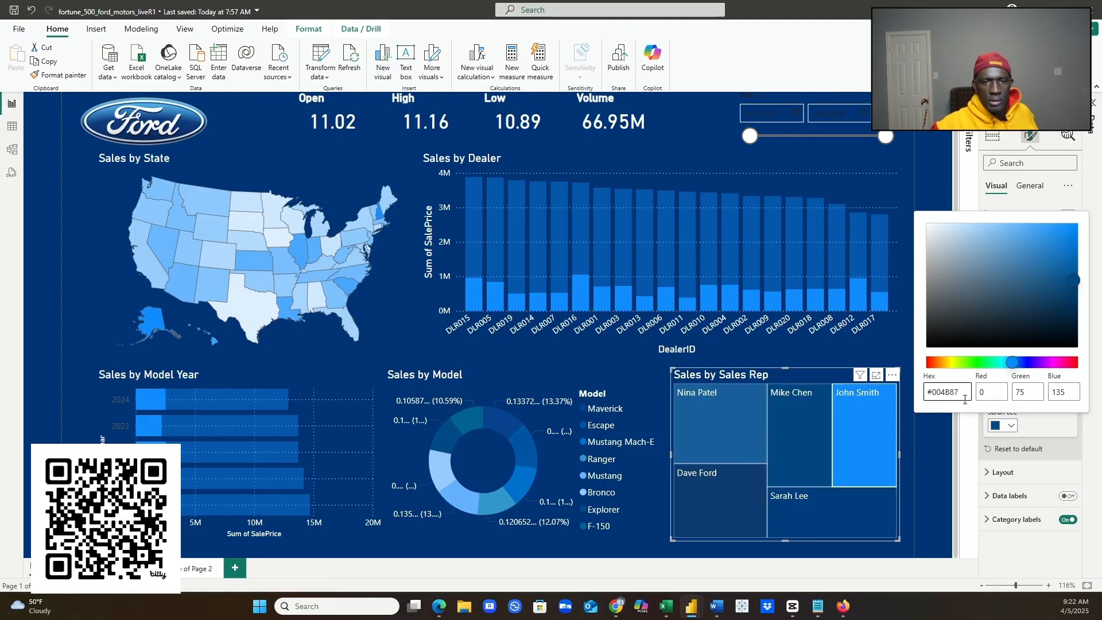
left_click(1060, 293)
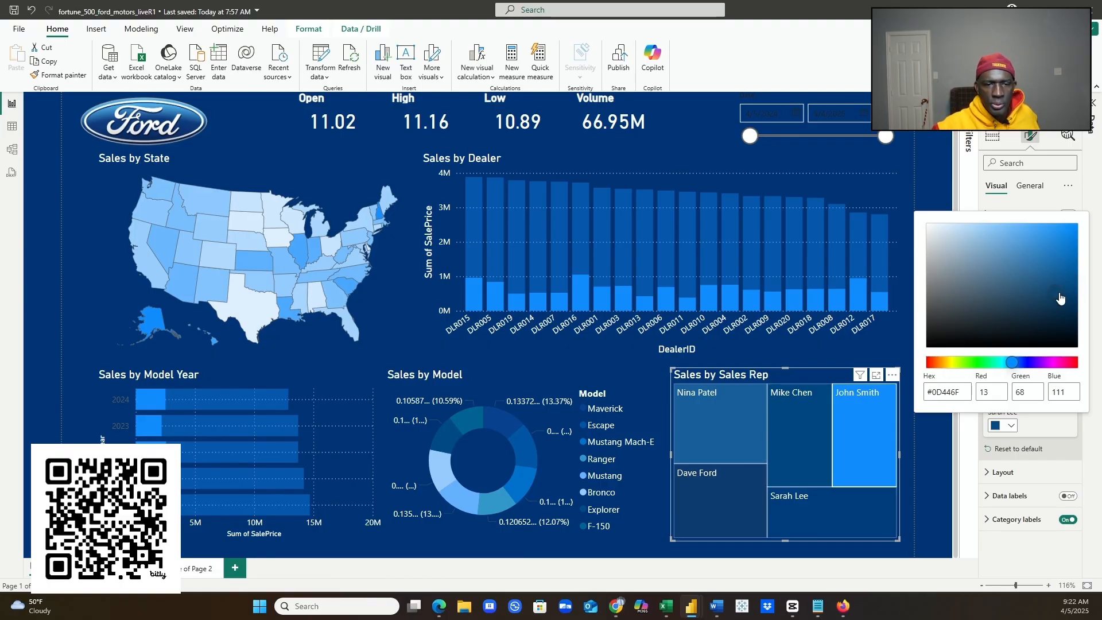
left_click(1060, 308)
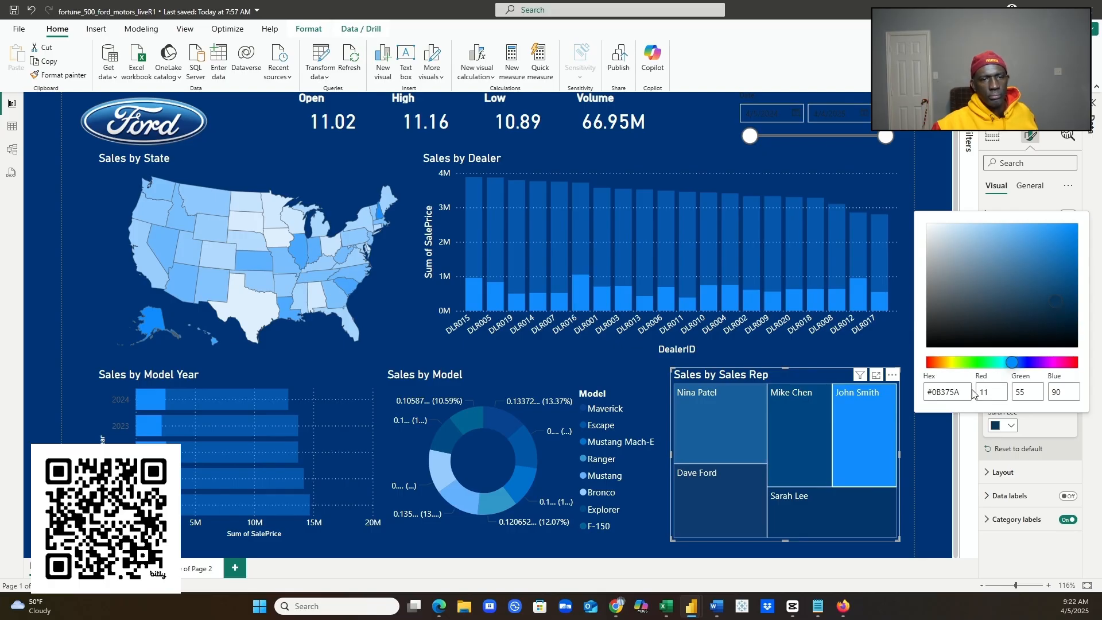
left_click(971, 475)
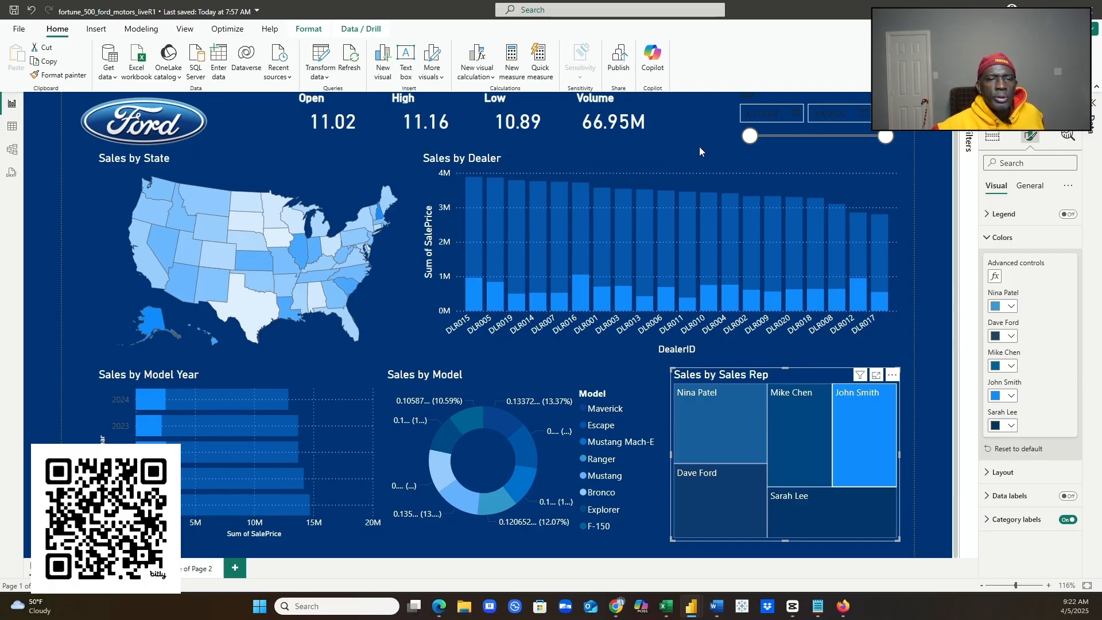
- Set the header font color of the Date slicer to white
left_click(800, 147)
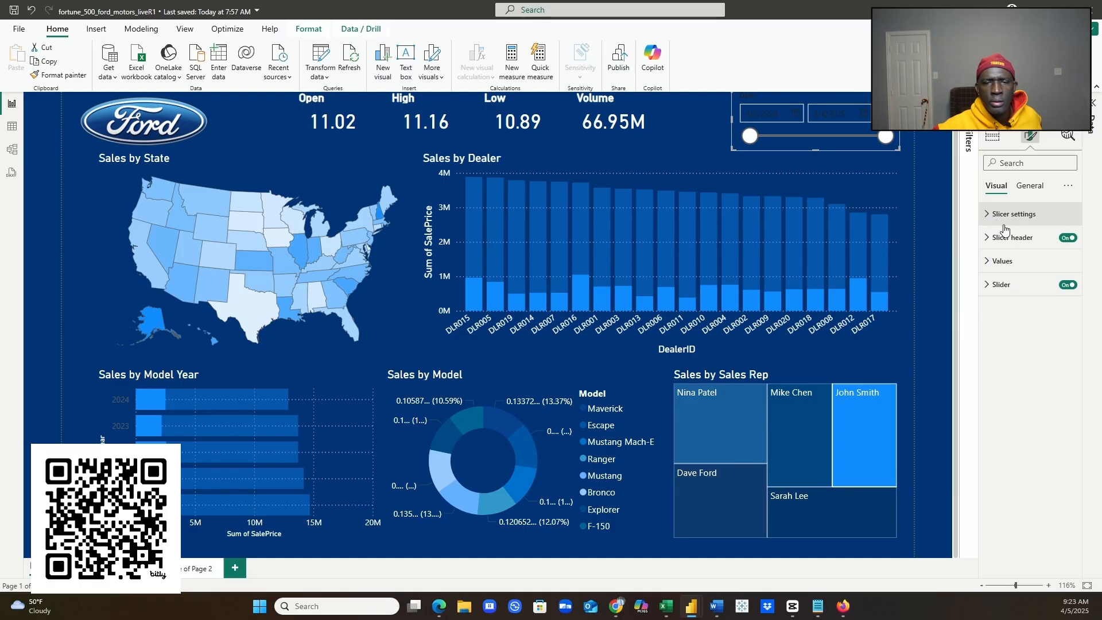
left_click(988, 221)
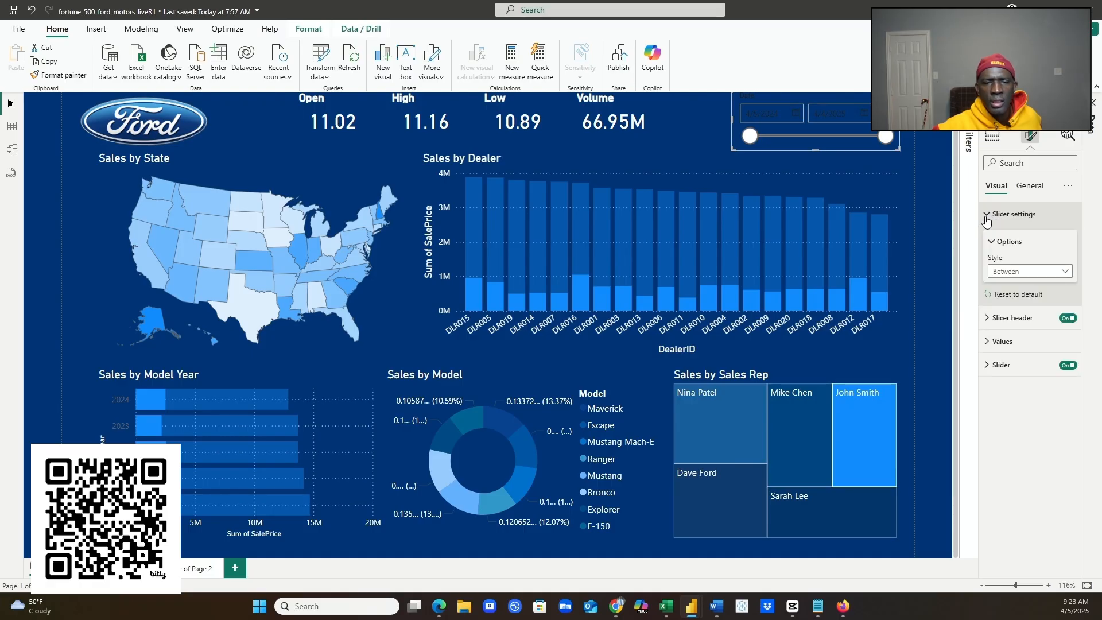
left_click(986, 220)
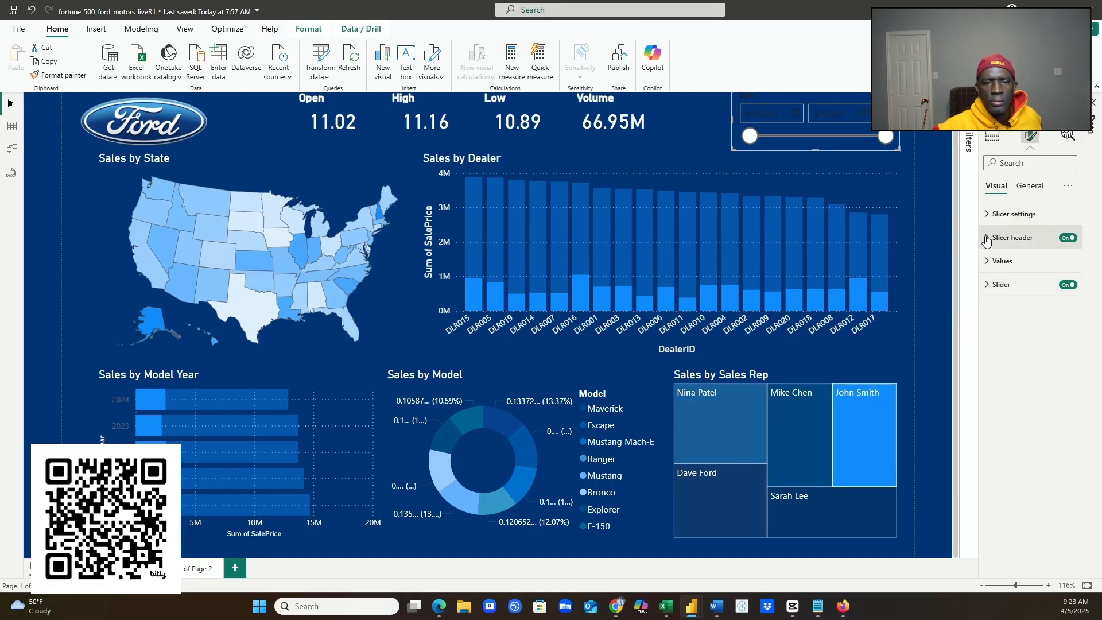
left_click(987, 237)
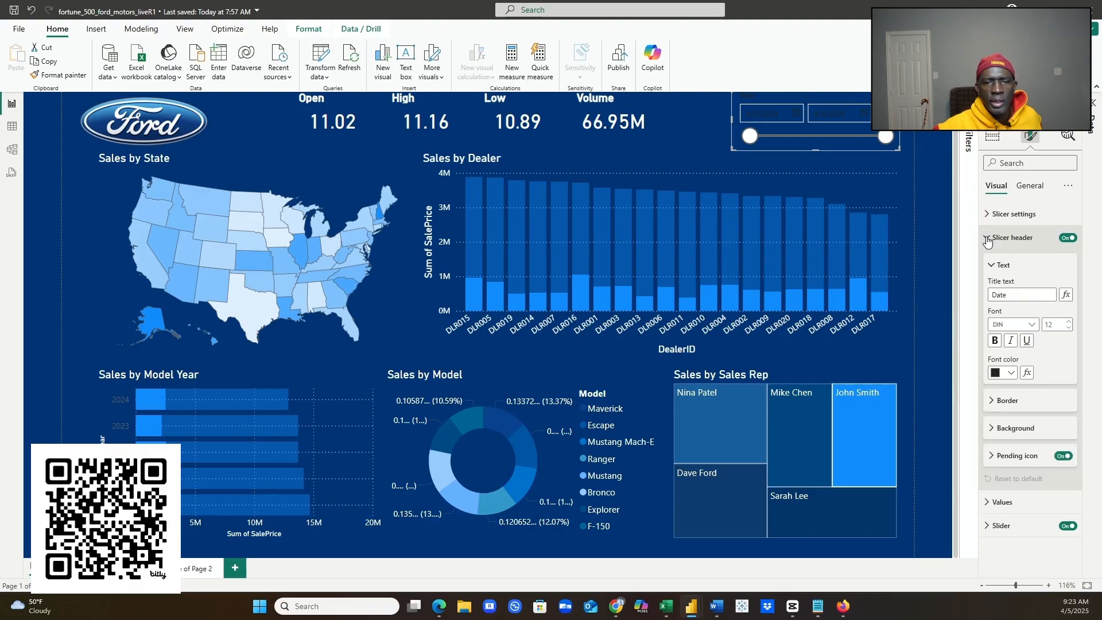
left_click(1010, 373)
left_click(929, 414)
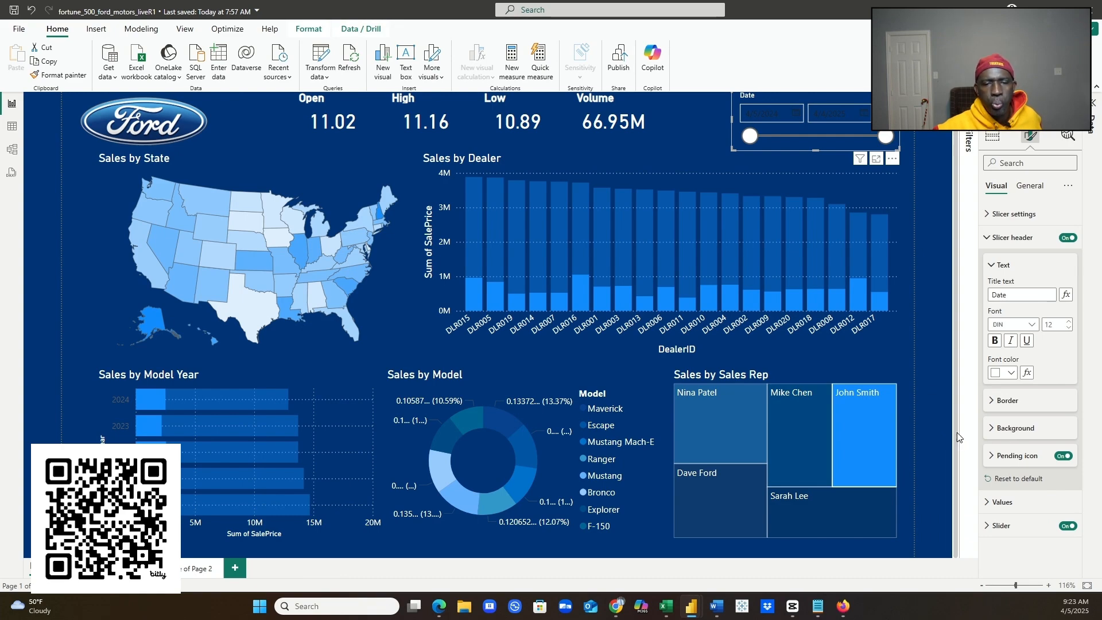
- Set the slider color of the Date slicer to white
left_click(984, 529)
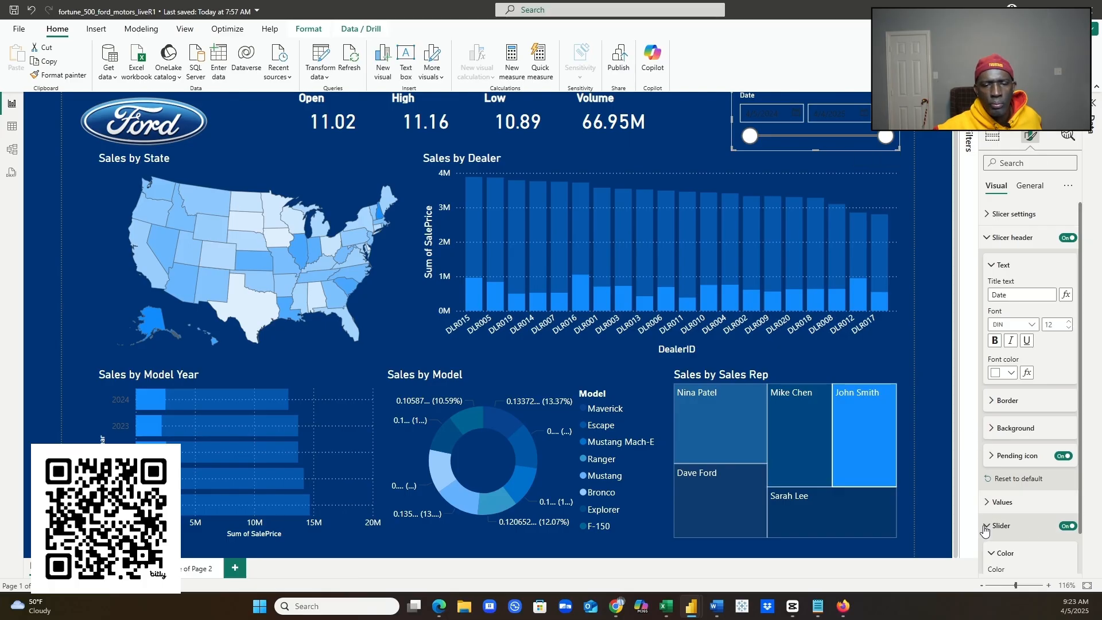
scroll(1026, 534, "down", 1)
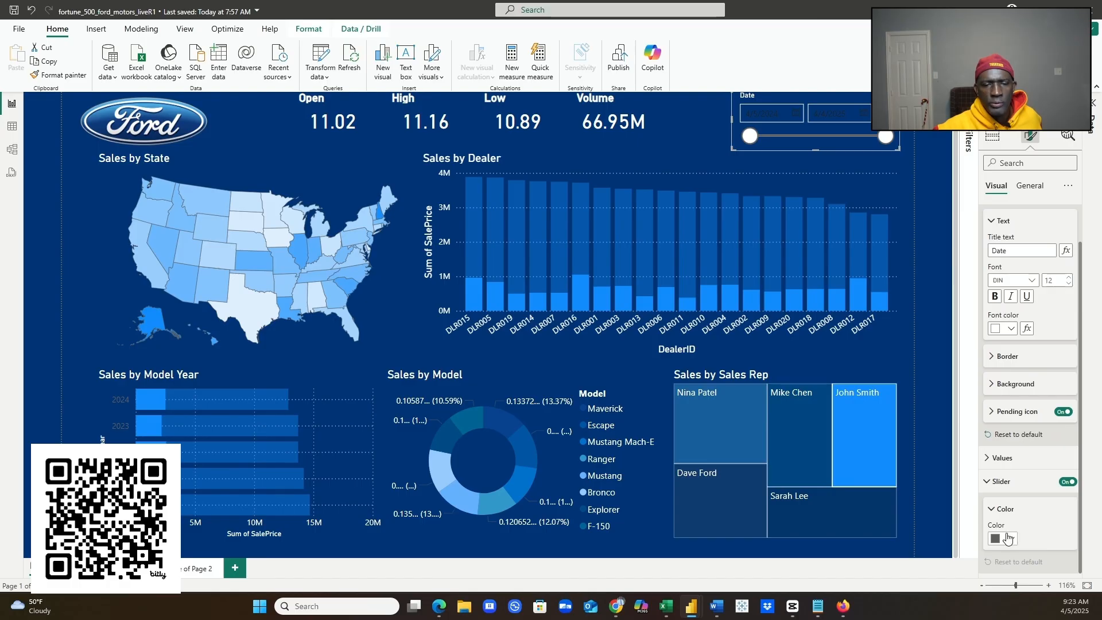
left_click(1003, 538)
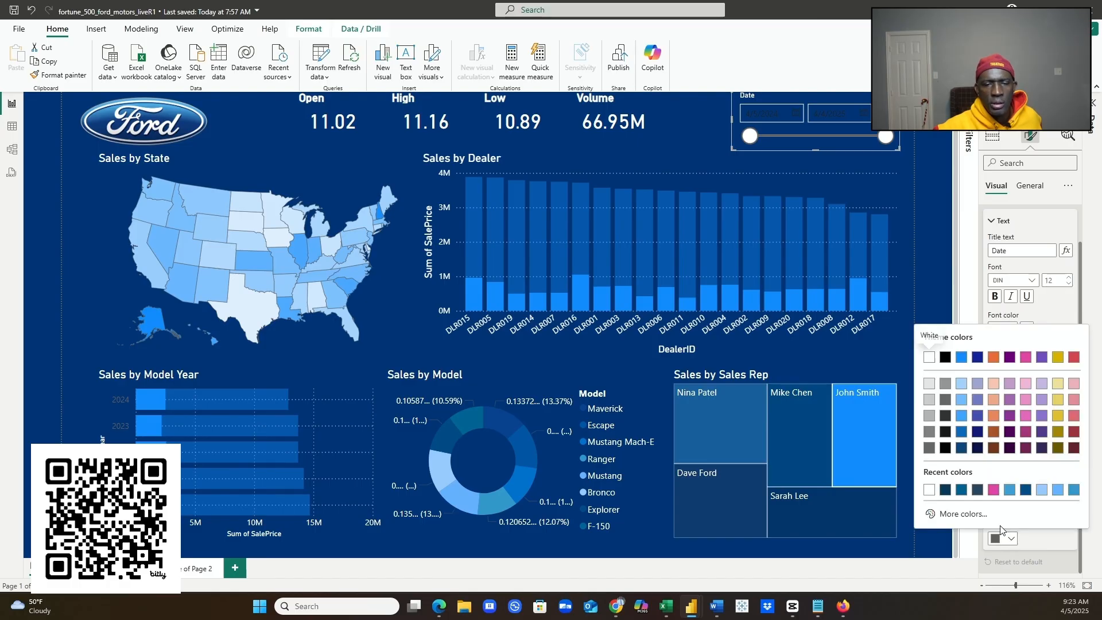
left_click(929, 490)
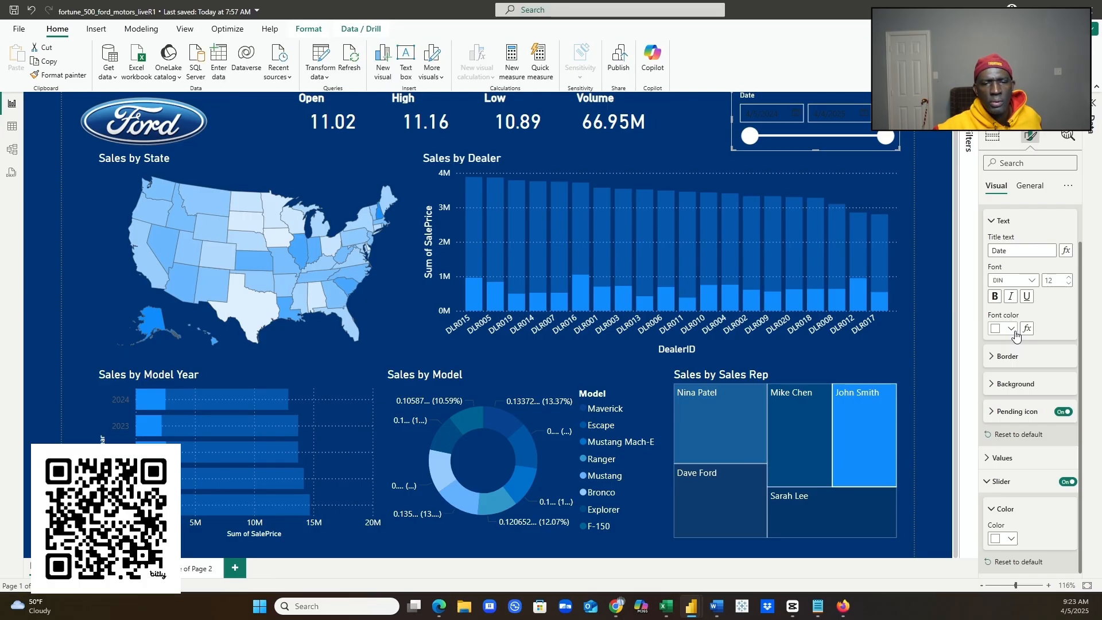
left_click(993, 222)
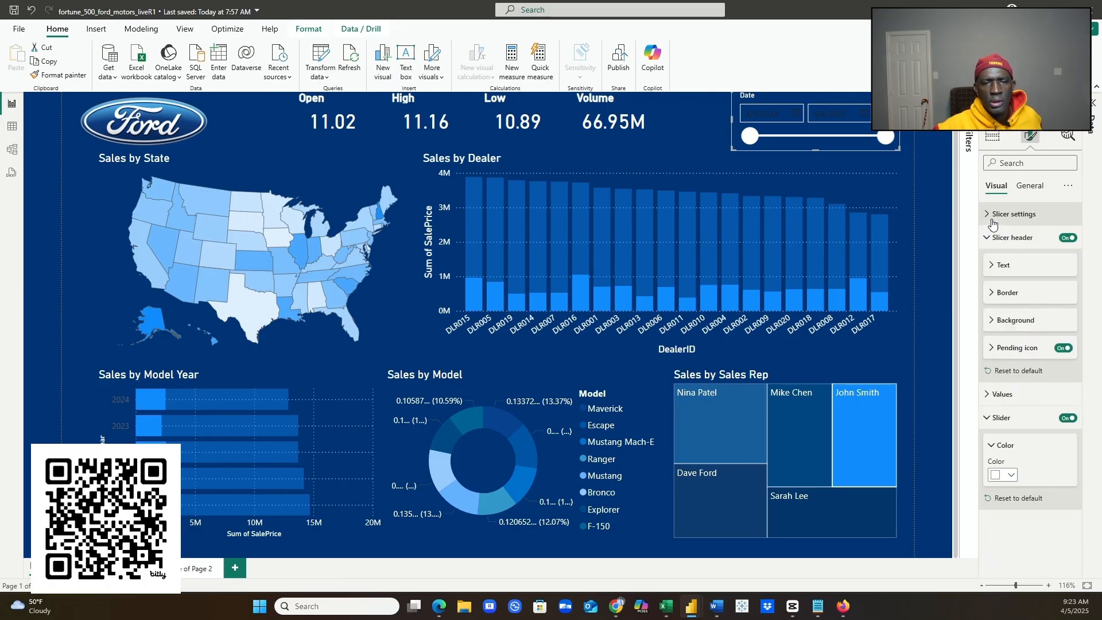
left_click(992, 266)
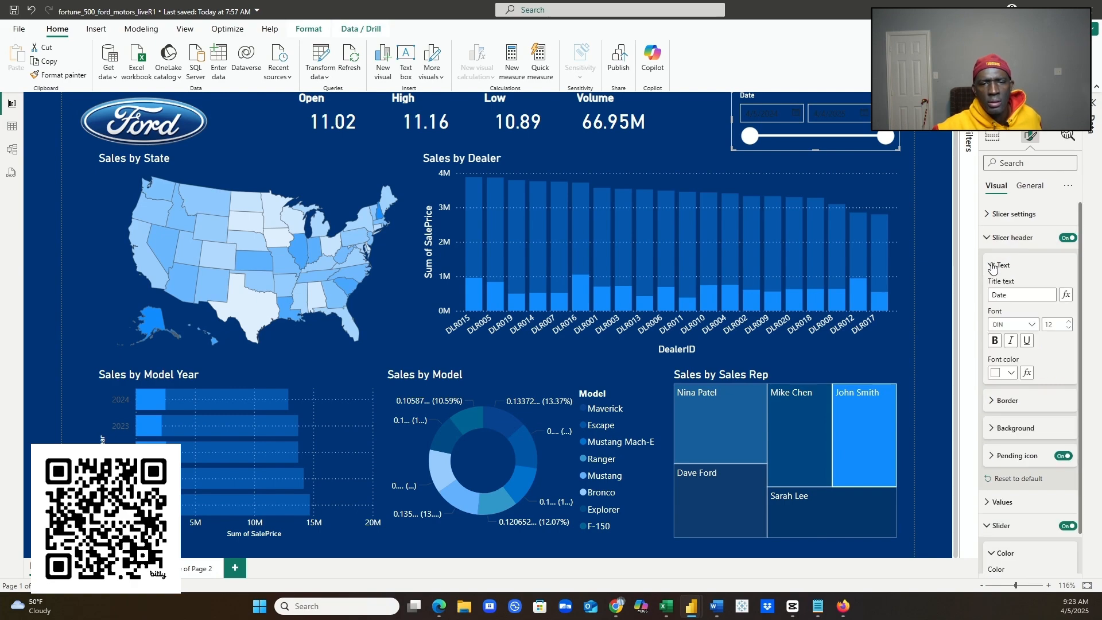
left_click(993, 267)
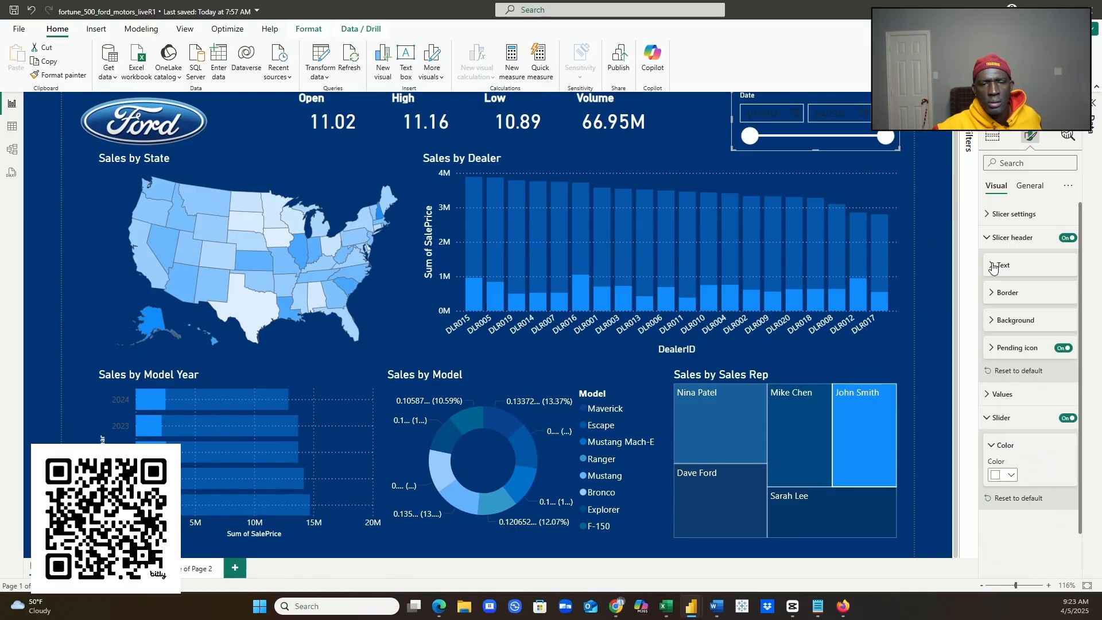
left_click(994, 295)
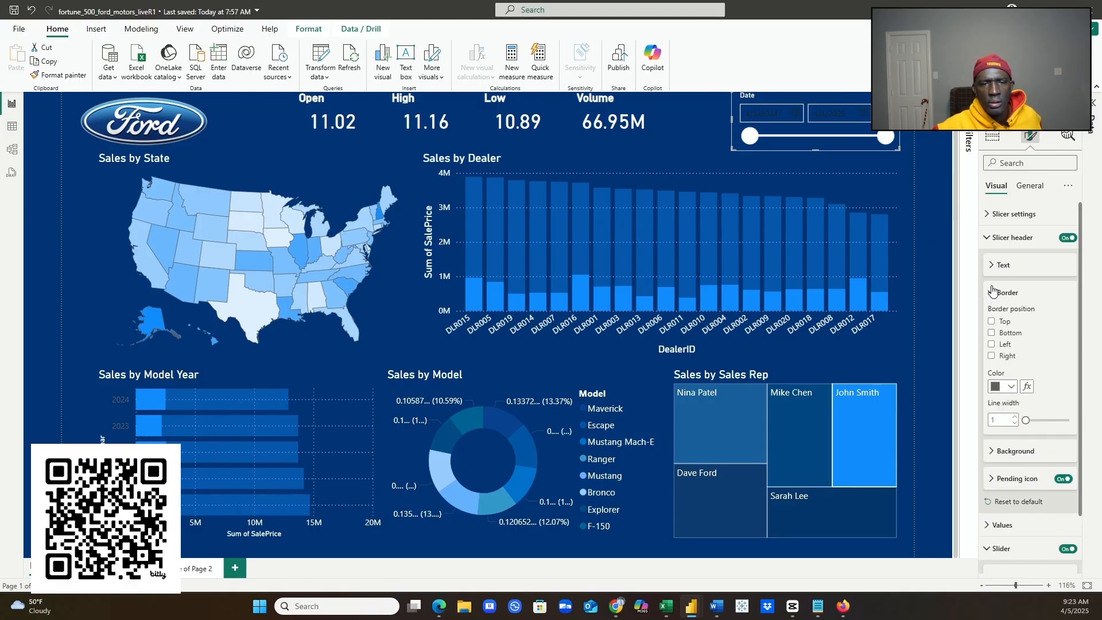
left_click(992, 293)
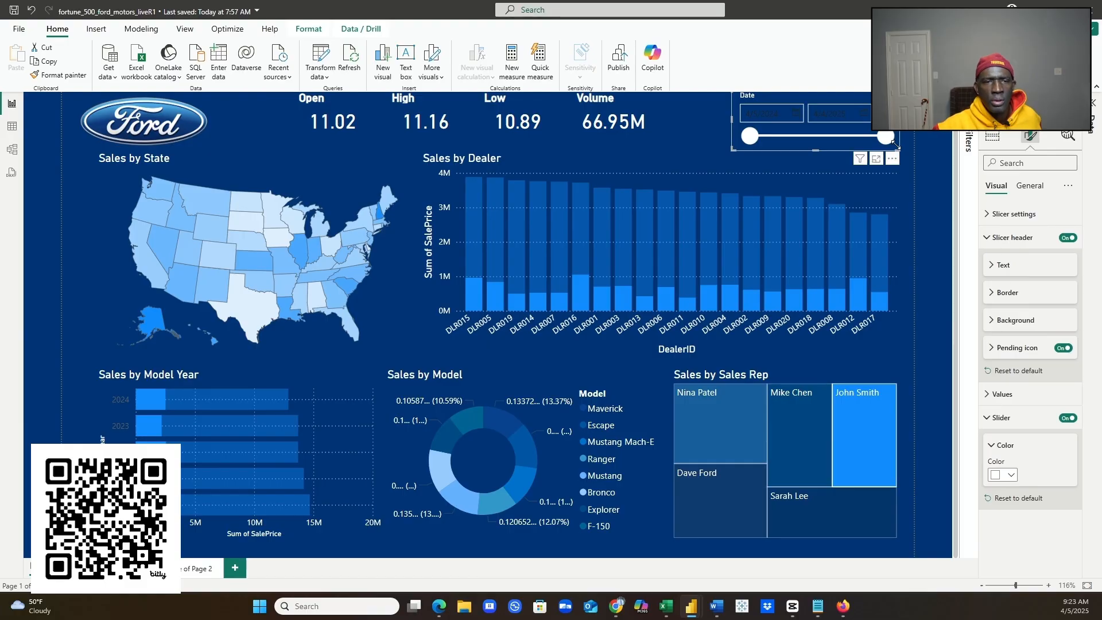
left_click_drag(814, 8, 0, 21)
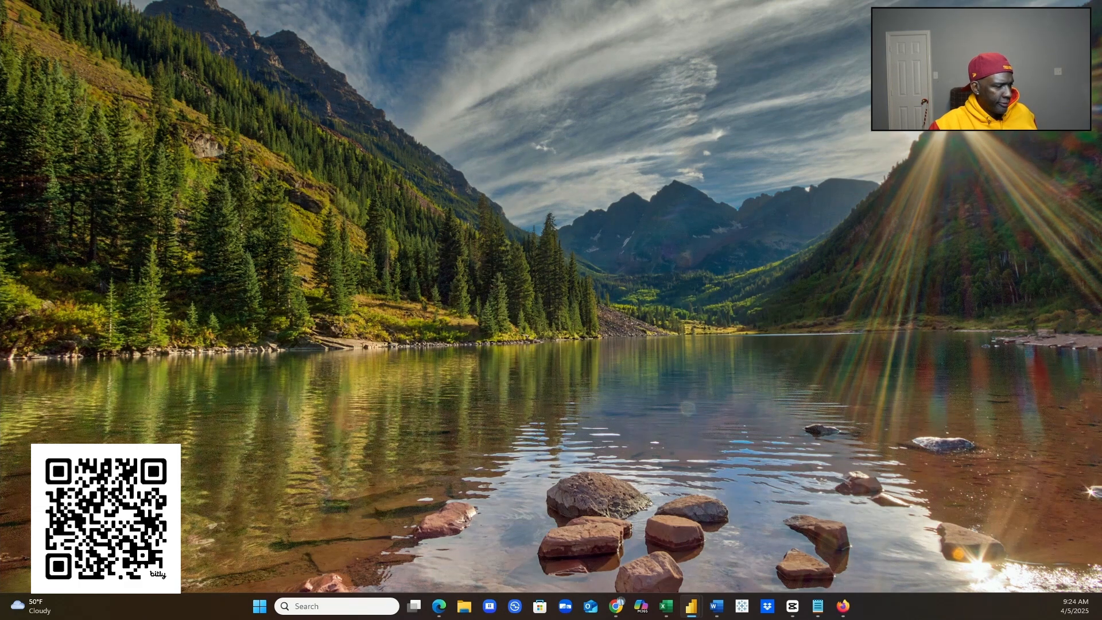
left_click_drag(0, 5, 552, 137)
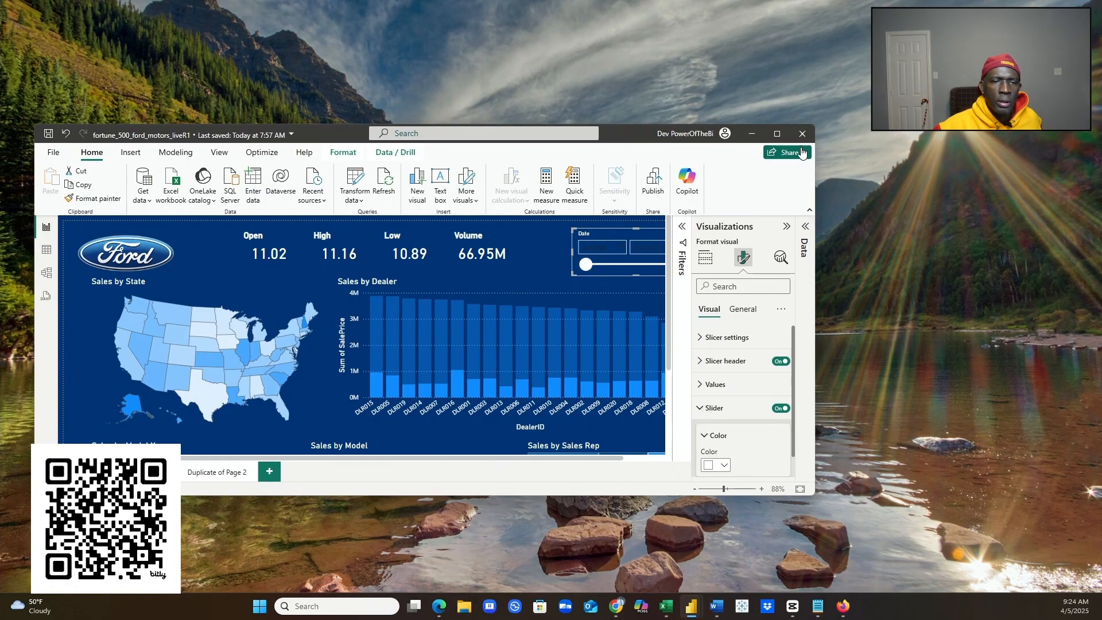
left_click(777, 133)
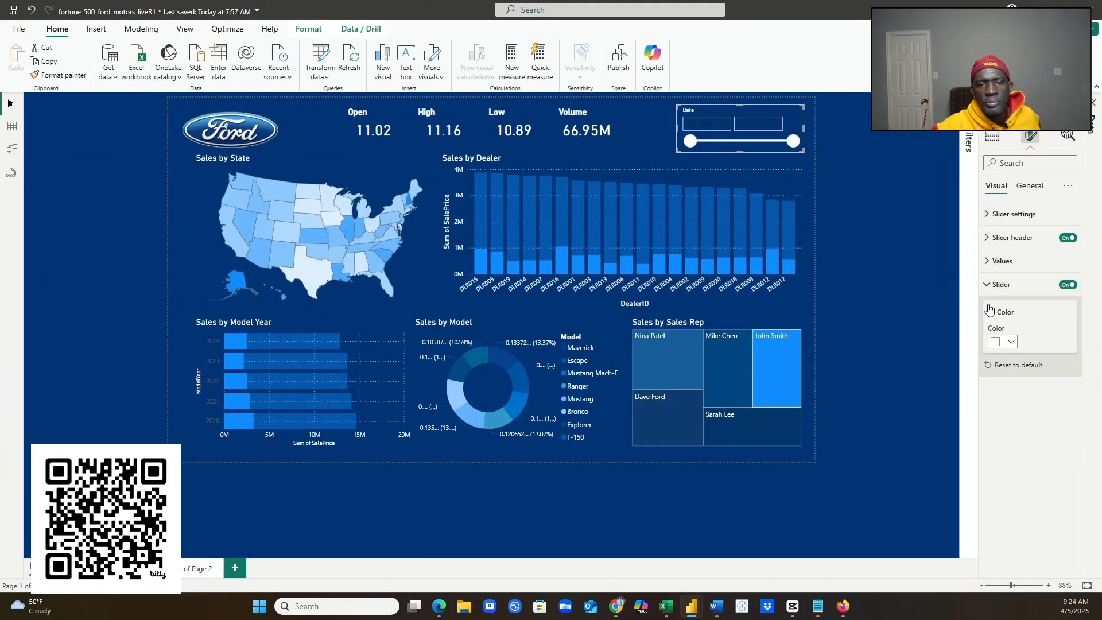
- Set the font color of the Date slicer's values to white
left_click(987, 265)
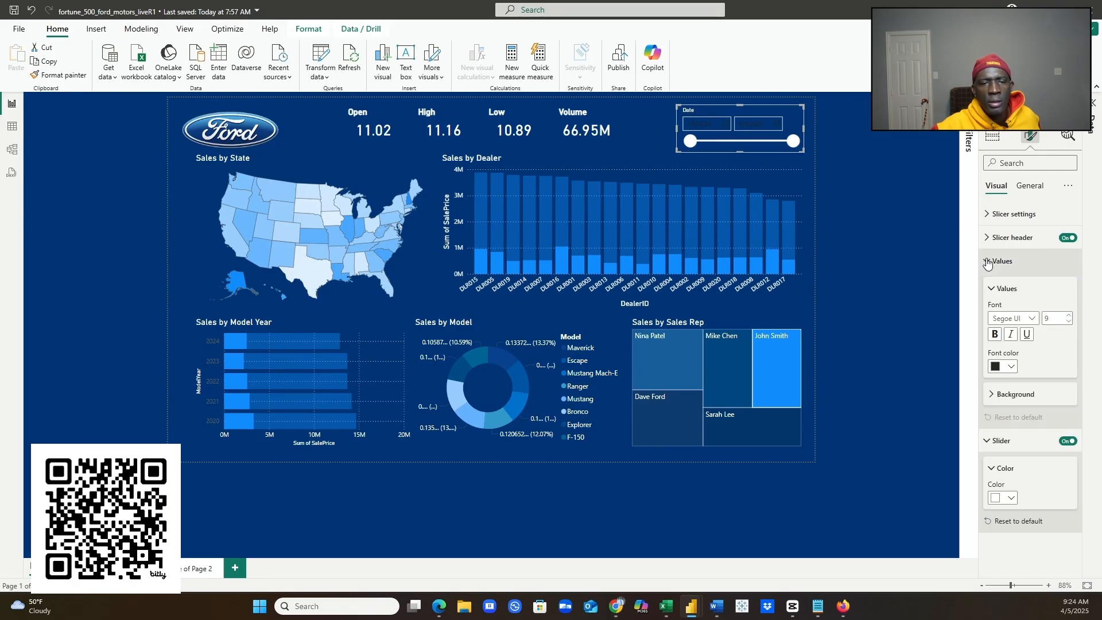
left_click(1011, 367)
left_click(929, 406)
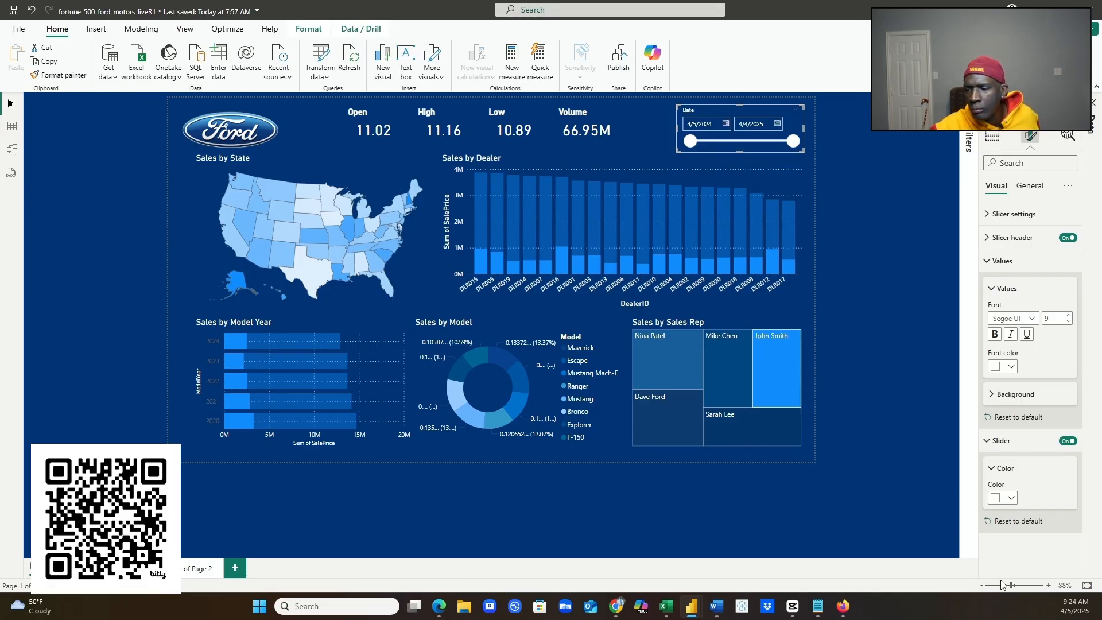
- Test the dashboard's cross-highlighting by selecting Nebraska, model year 2023, Texas and dealer DLR006 in their respective charts
left_click(1013, 586)
left_click_drag(1015, 587, 1018, 584)
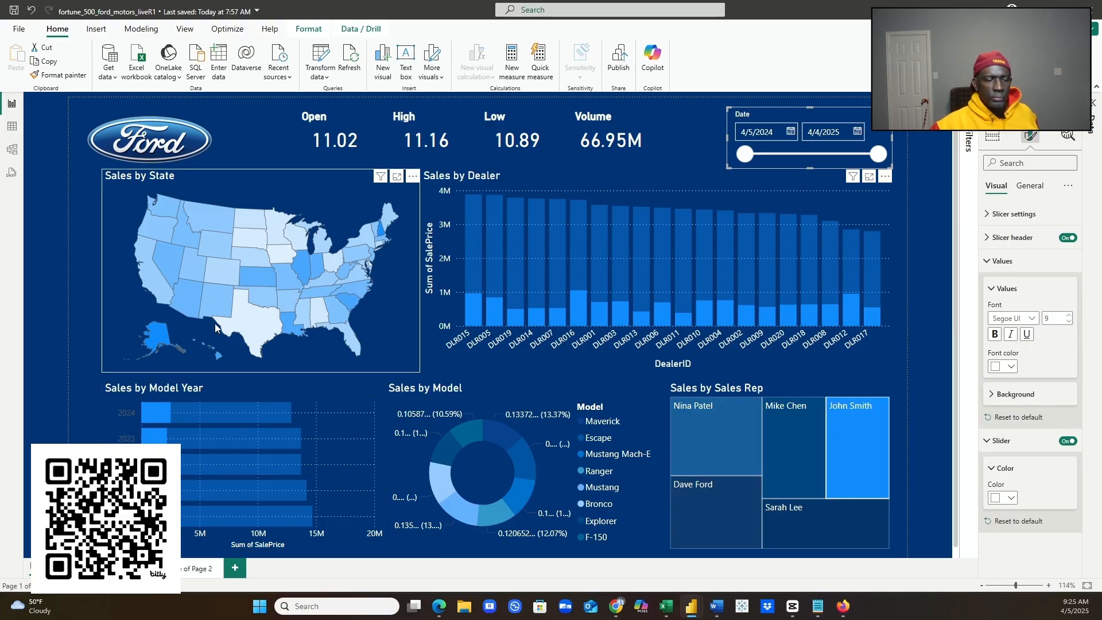
left_click(239, 254)
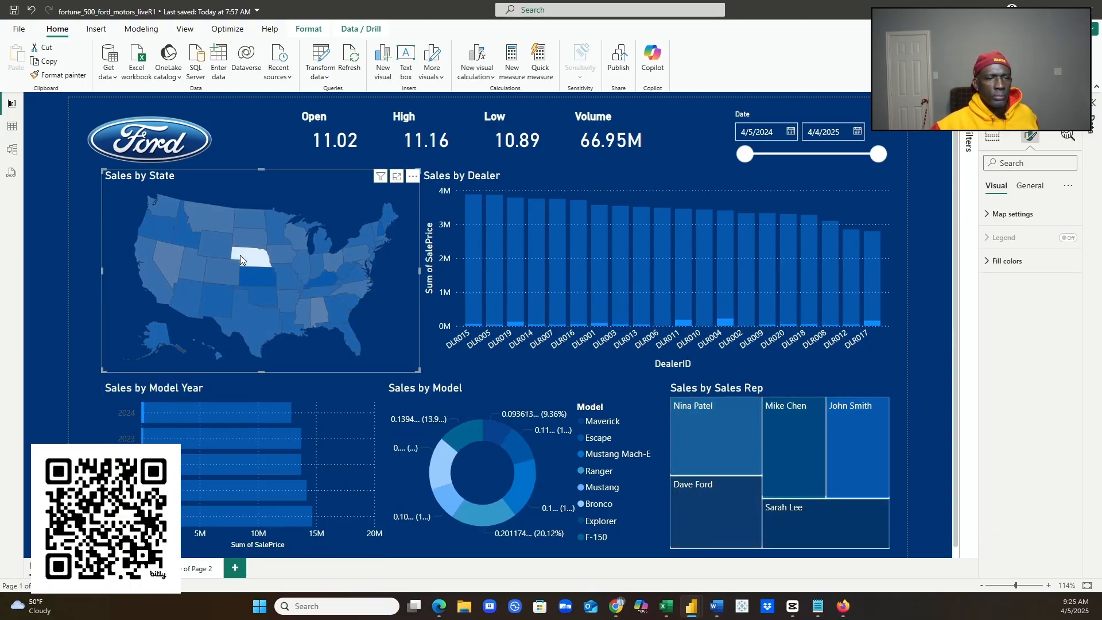
left_click(240, 431)
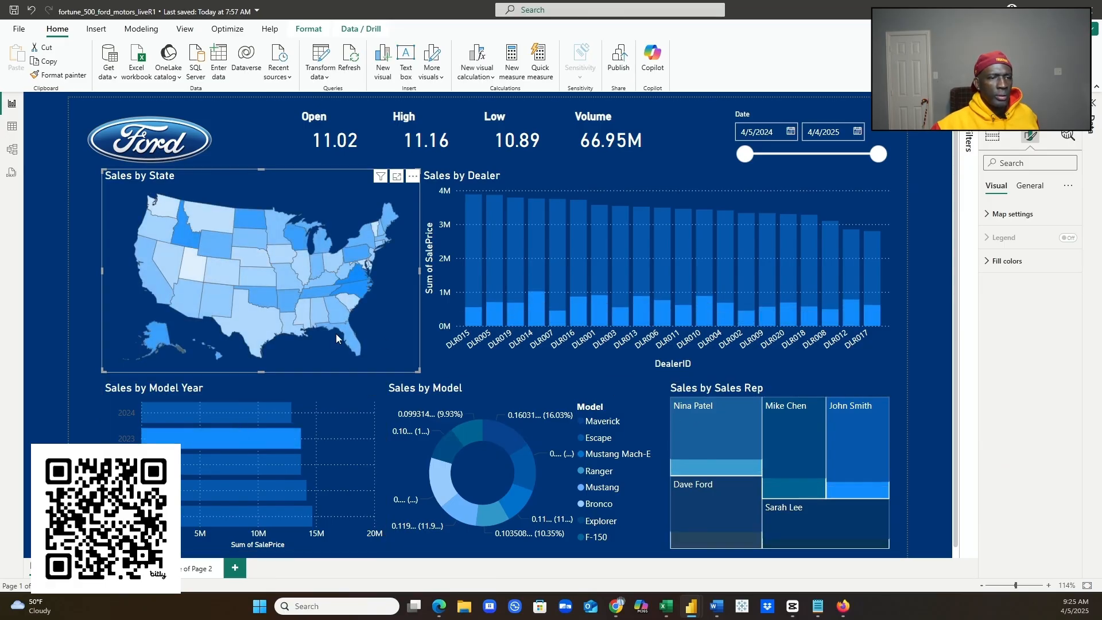
left_click(260, 329)
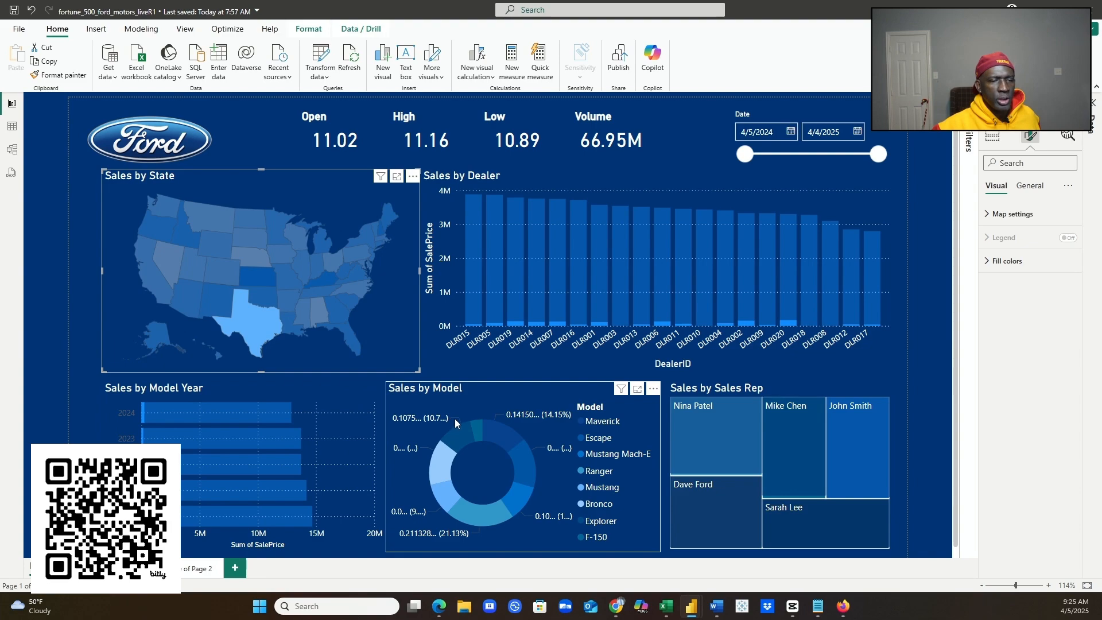
mouse_move(719, 417)
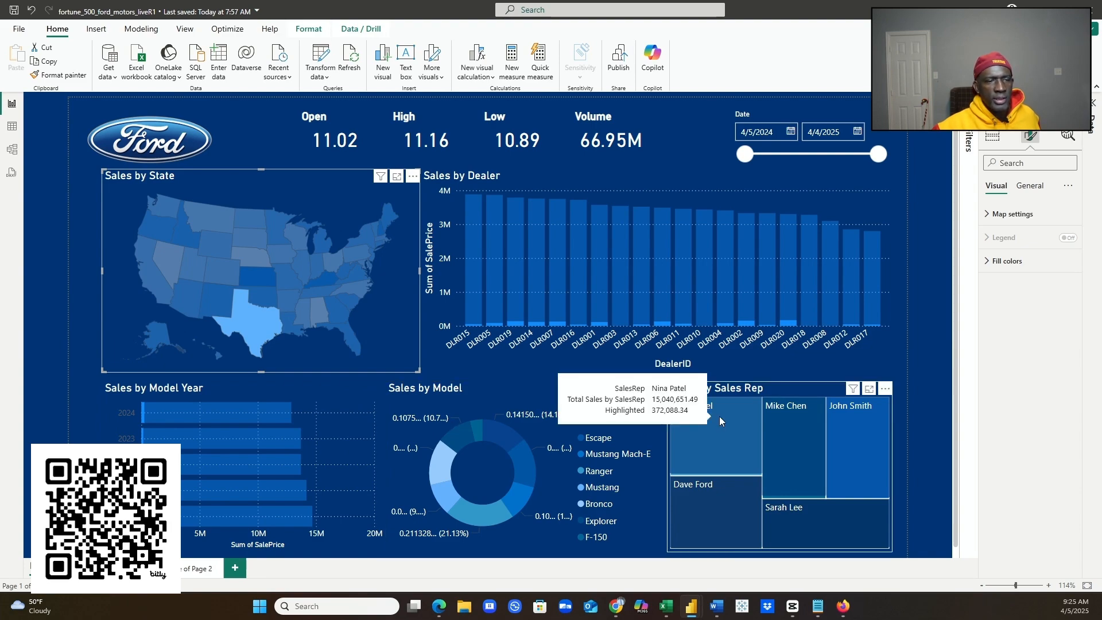
left_click(652, 269)
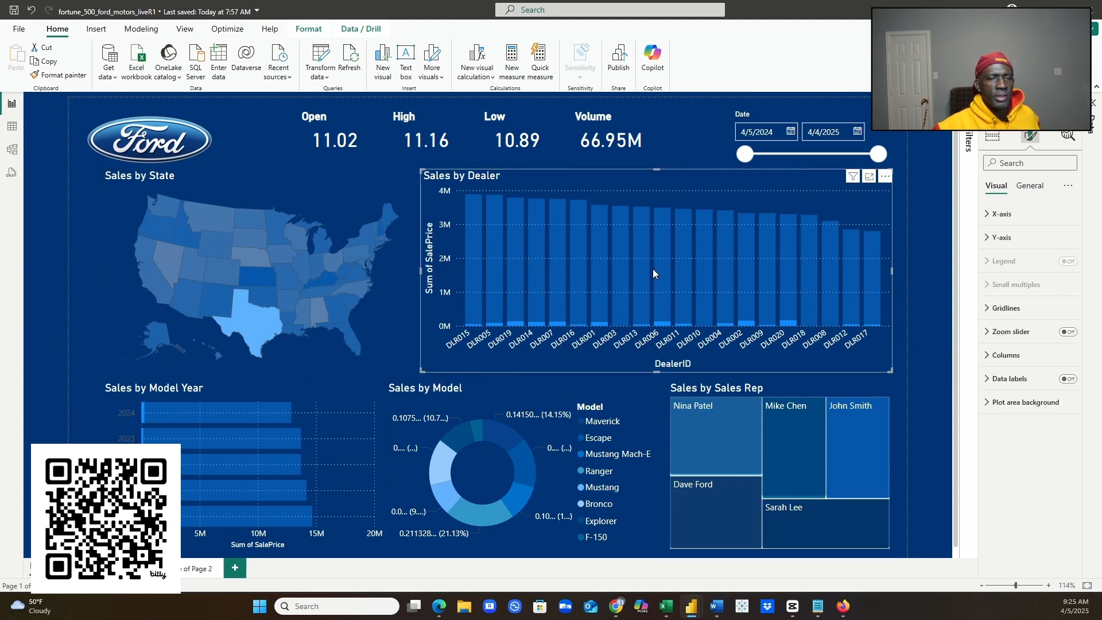
left_click(666, 275)
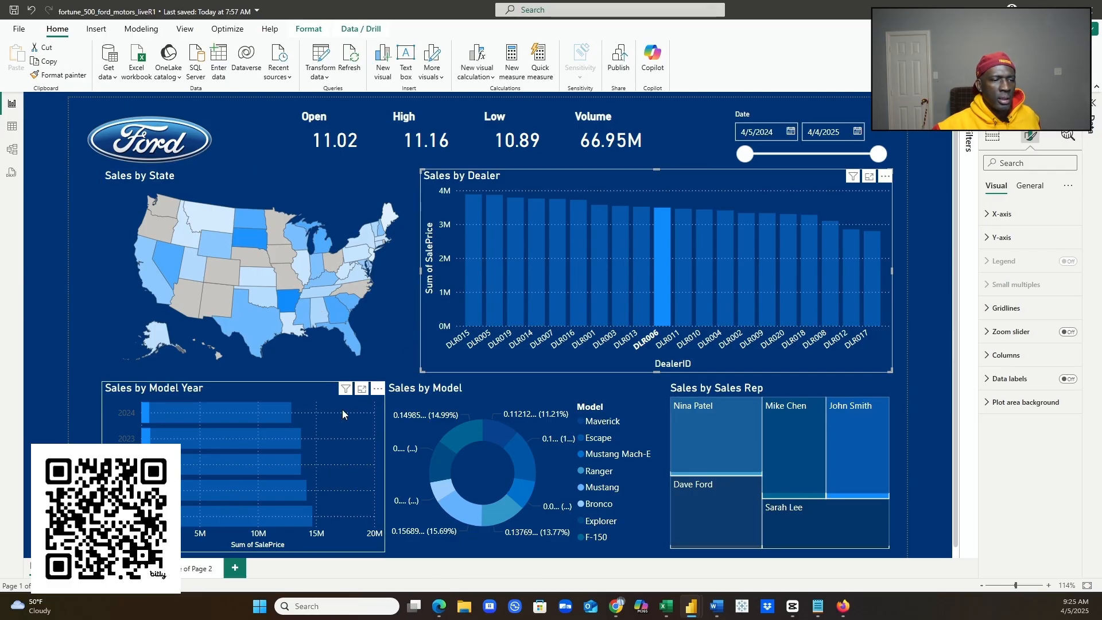
mouse_move(201, 406)
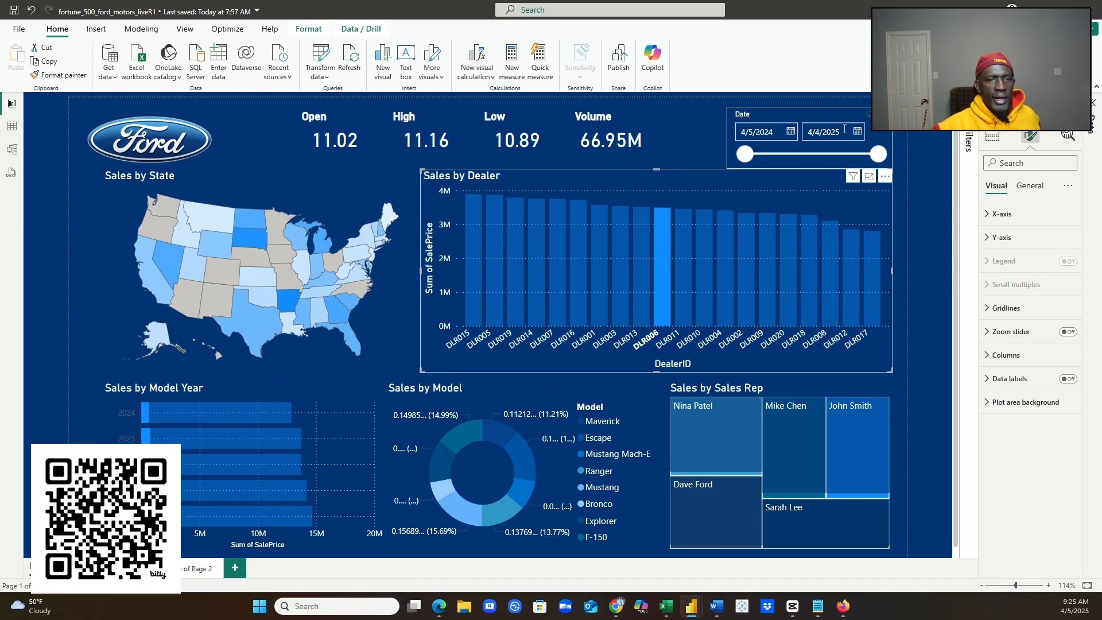
- Narrow the Date slicer's range to 7/19/2024 through 11/4/2024 to test its effect on the visuals
left_click_drag(878, 156, 824, 162)
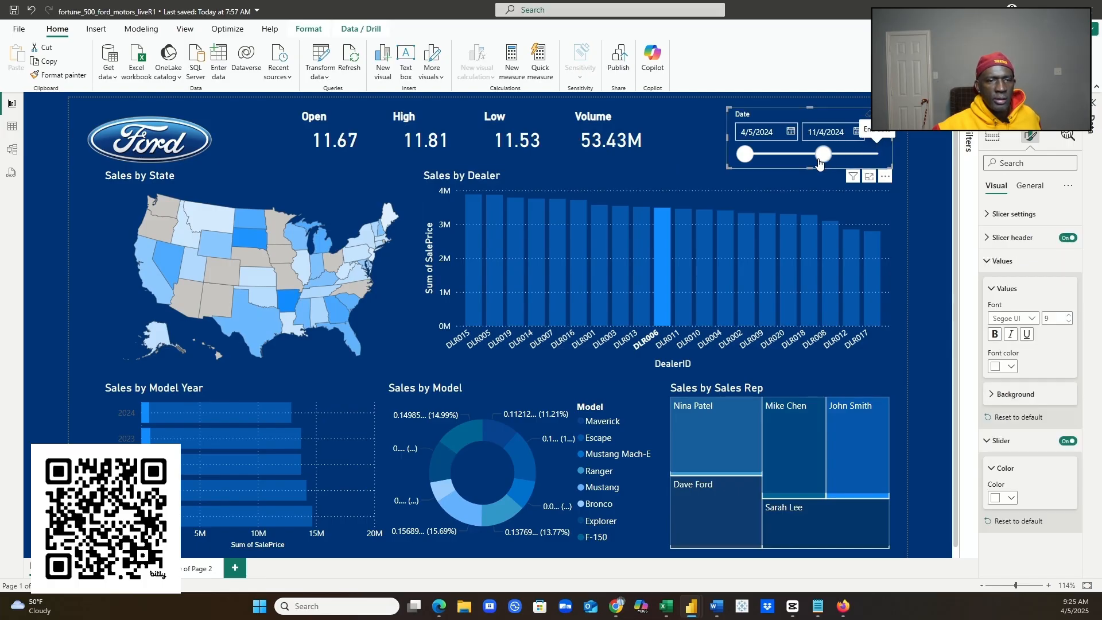
left_click_drag(745, 156, 785, 160)
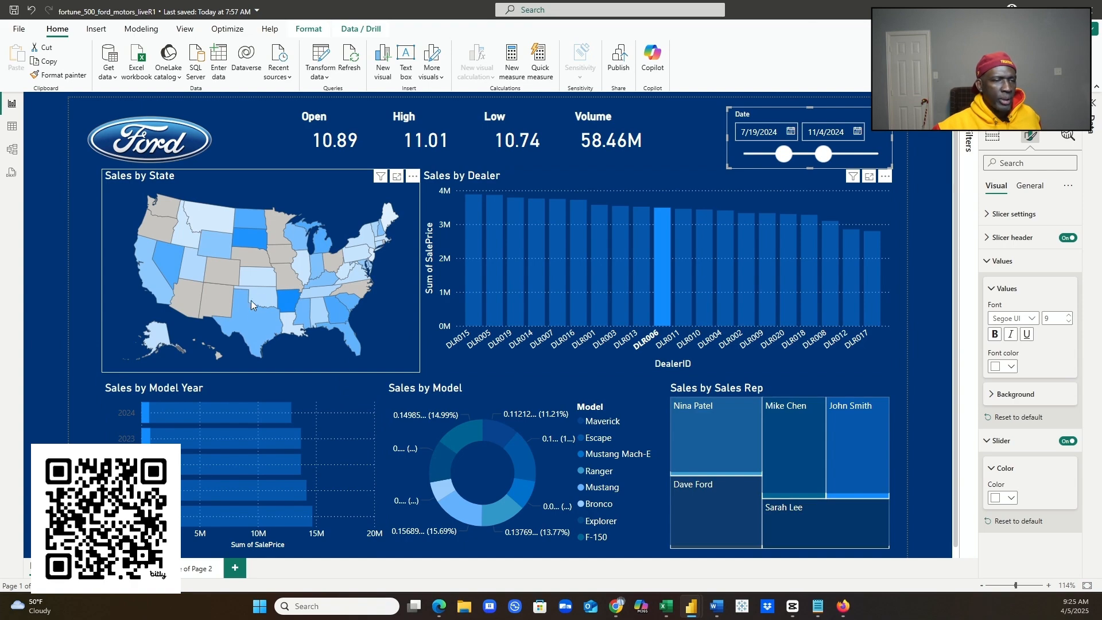
mouse_move(274, 270)
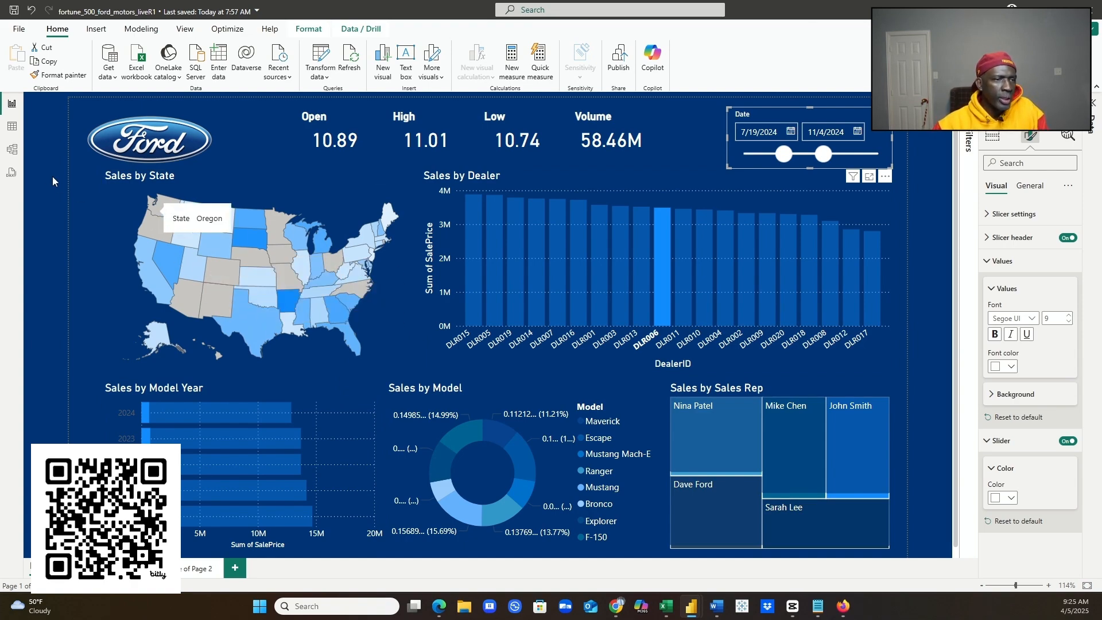
- Show the data of the Ford_SalesTransactions table in the table view, with the ford_current_stocks field list collapsed
left_click(14, 126)
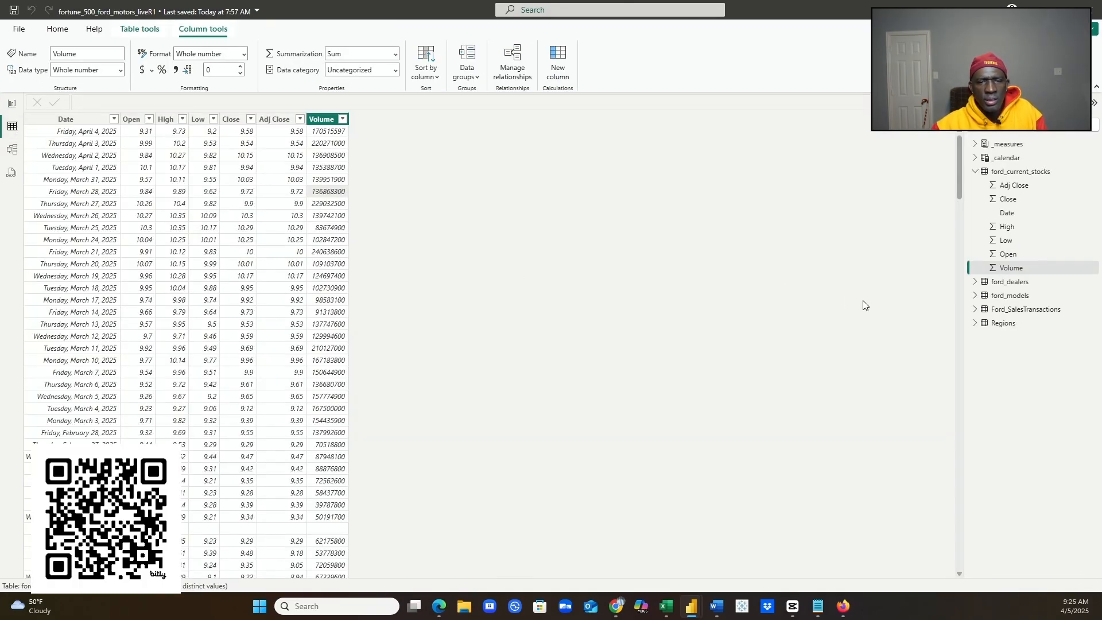
left_click(974, 172)
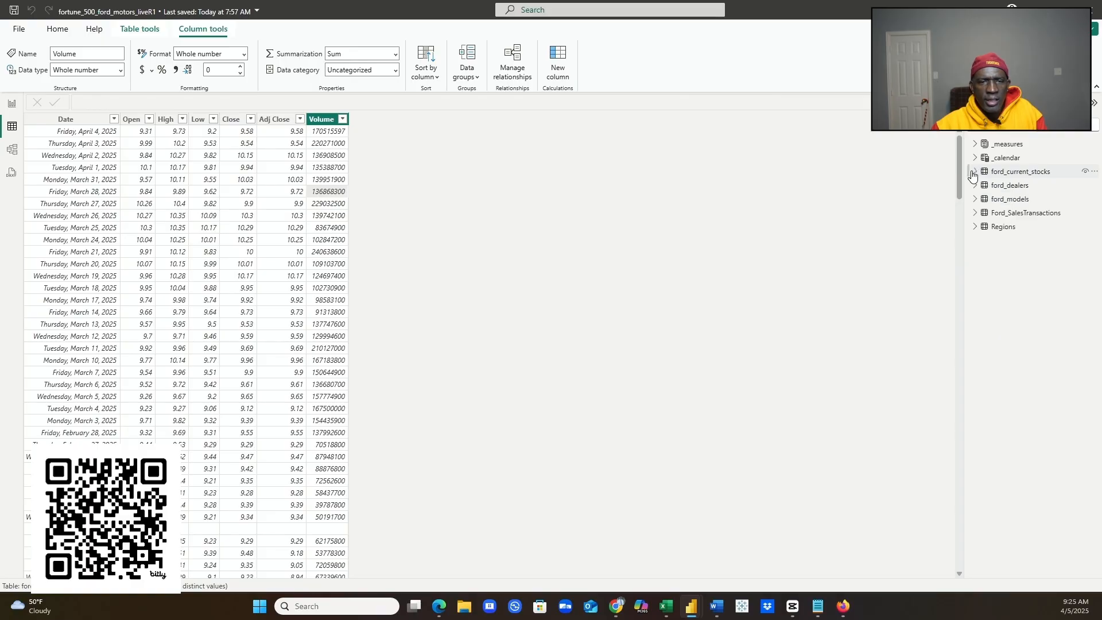
left_click(1027, 213)
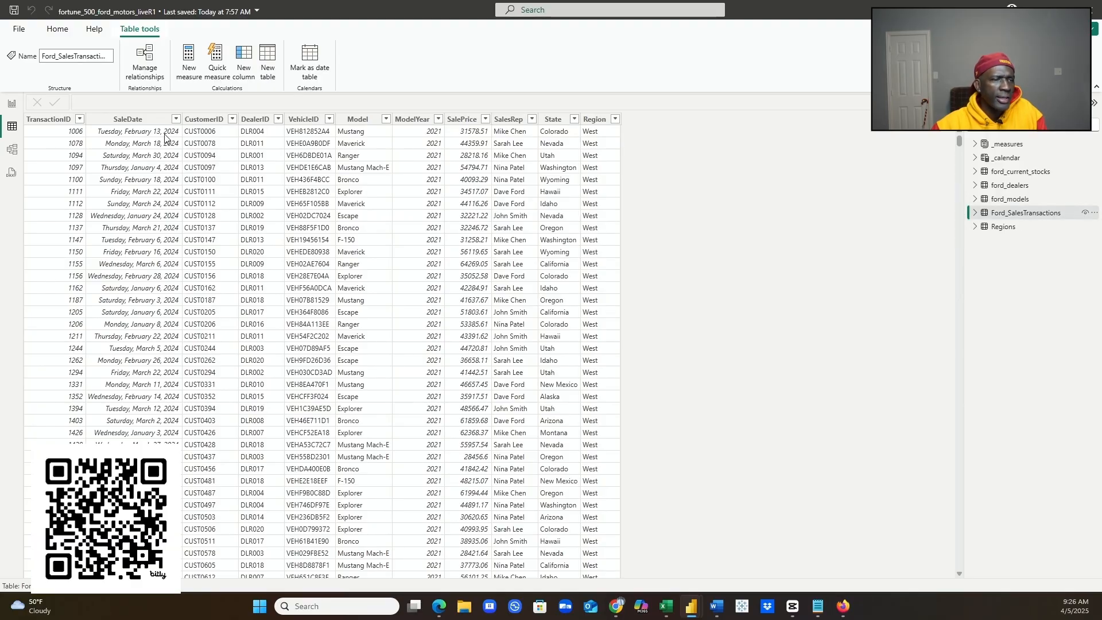
- Examine which dates the SaleDate column of Ford_SalesTransactions covers through its filter list, without filtering, and return to the report
left_click(143, 122)
left_click(153, 122)
left_click(176, 120)
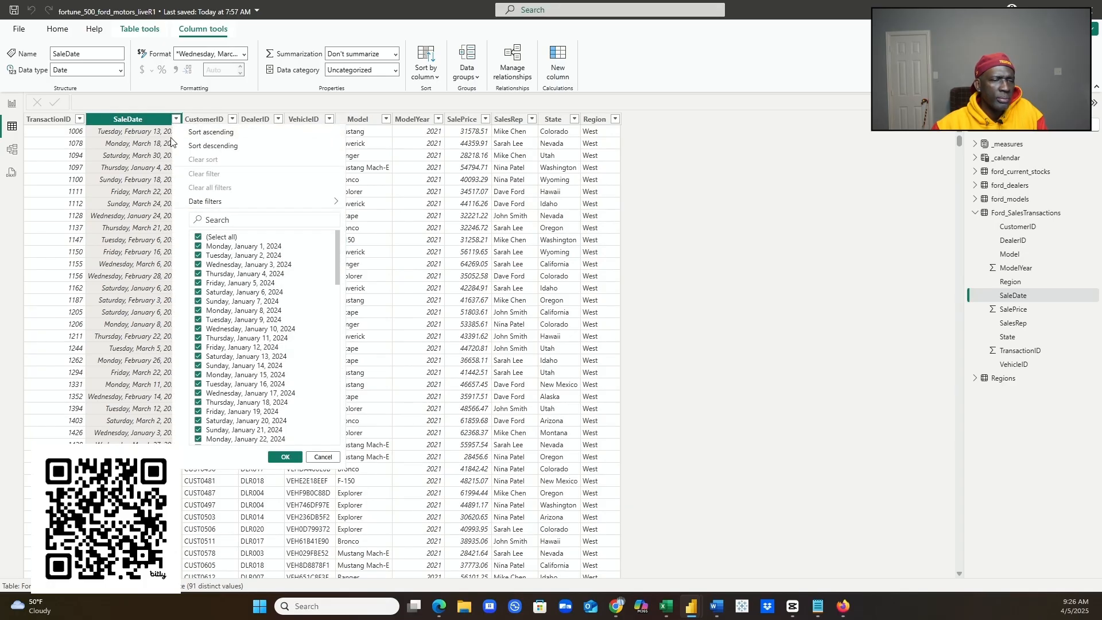
left_click(433, 120)
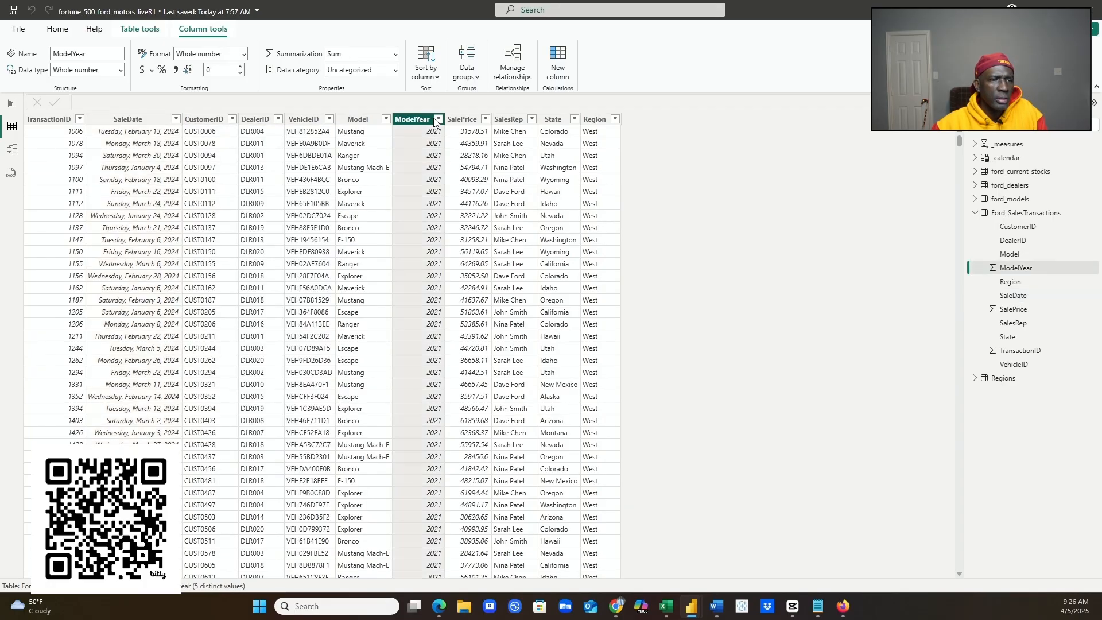
left_click(141, 120)
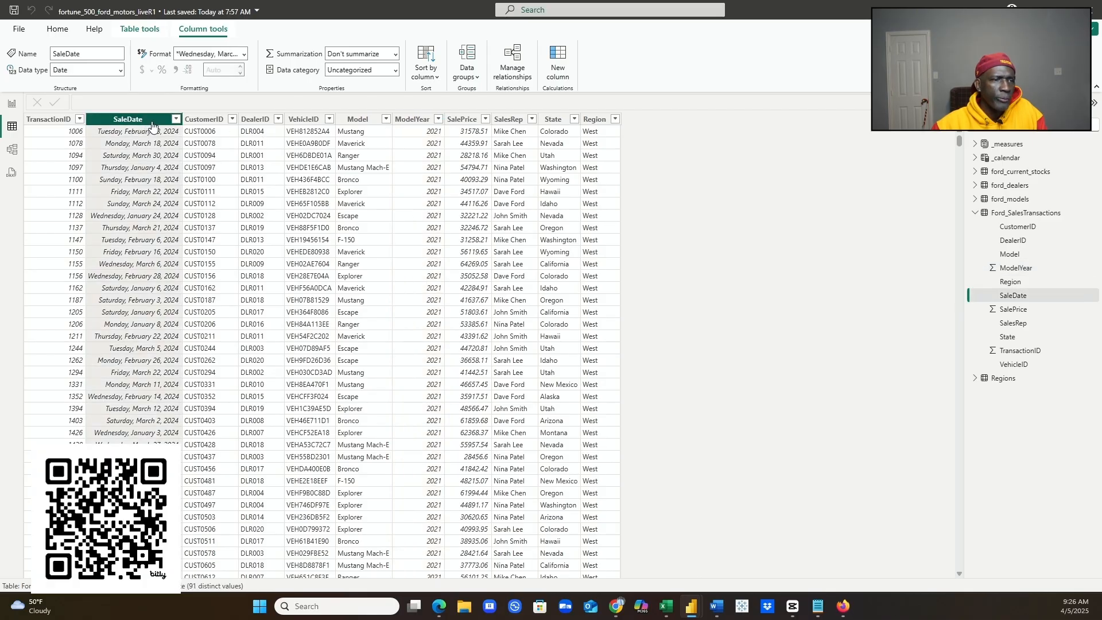
left_click(176, 119)
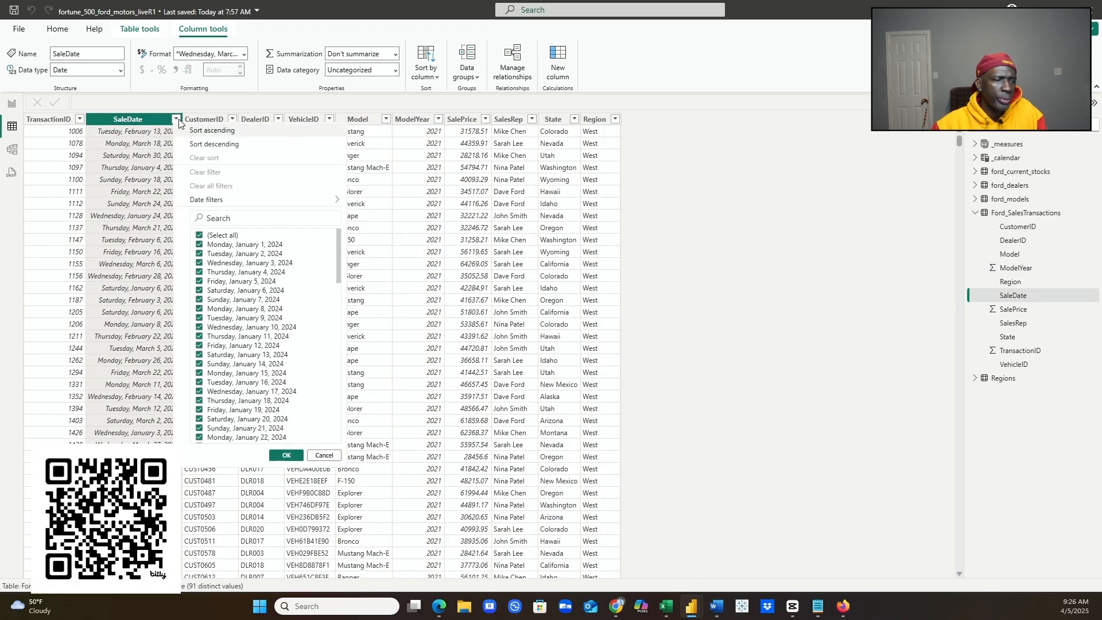
scroll(273, 317, "down", 12)
scroll(273, 318, "down", 7)
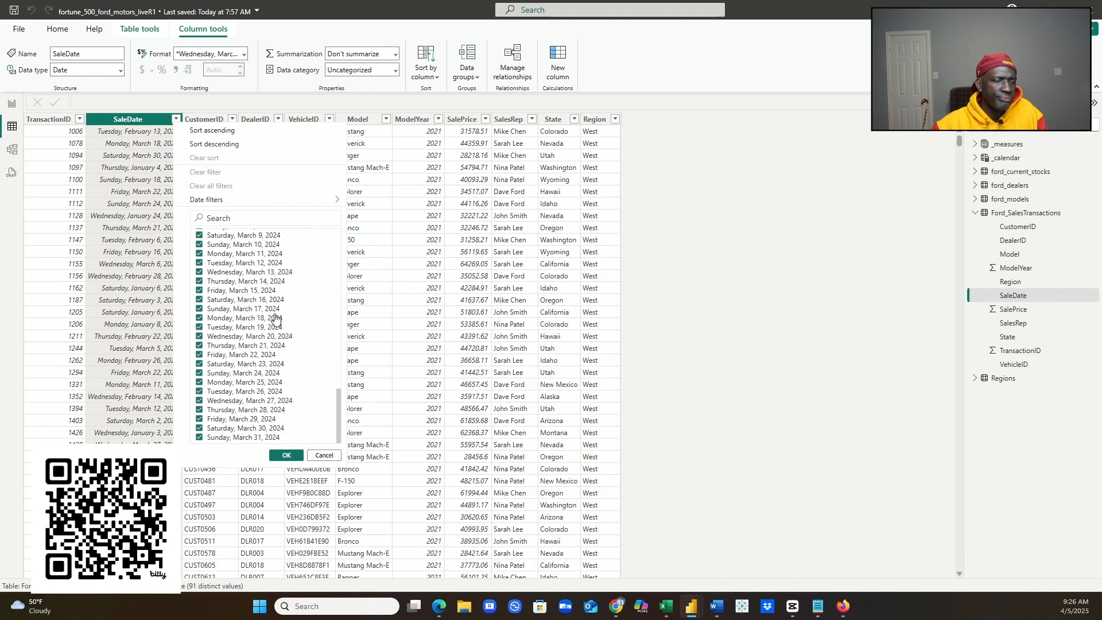
scroll(275, 317, "up", 8)
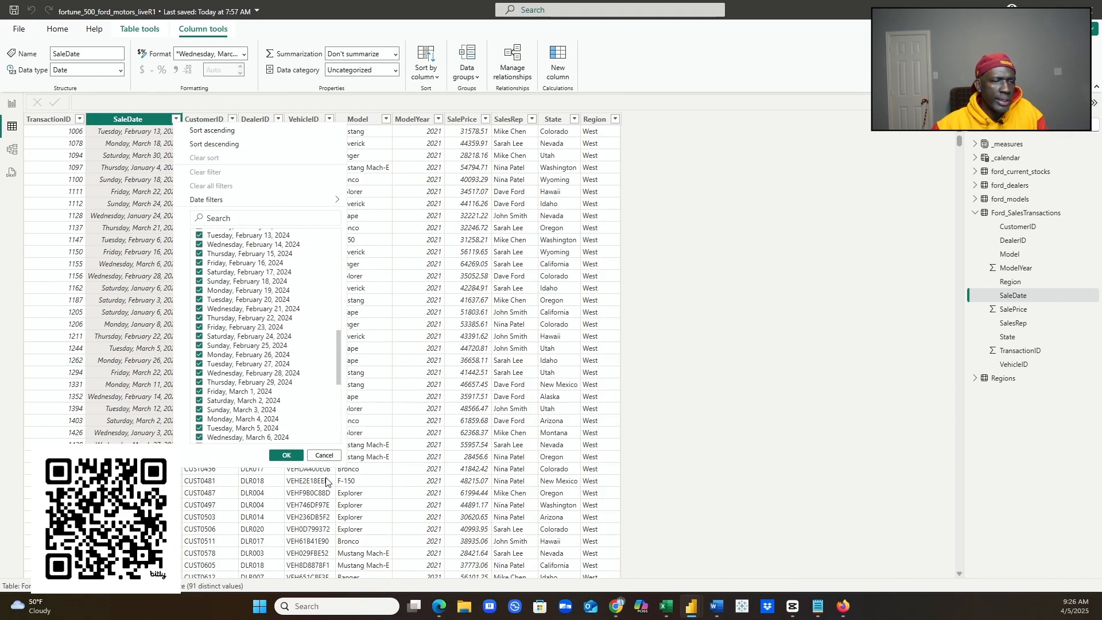
left_click(141, 390)
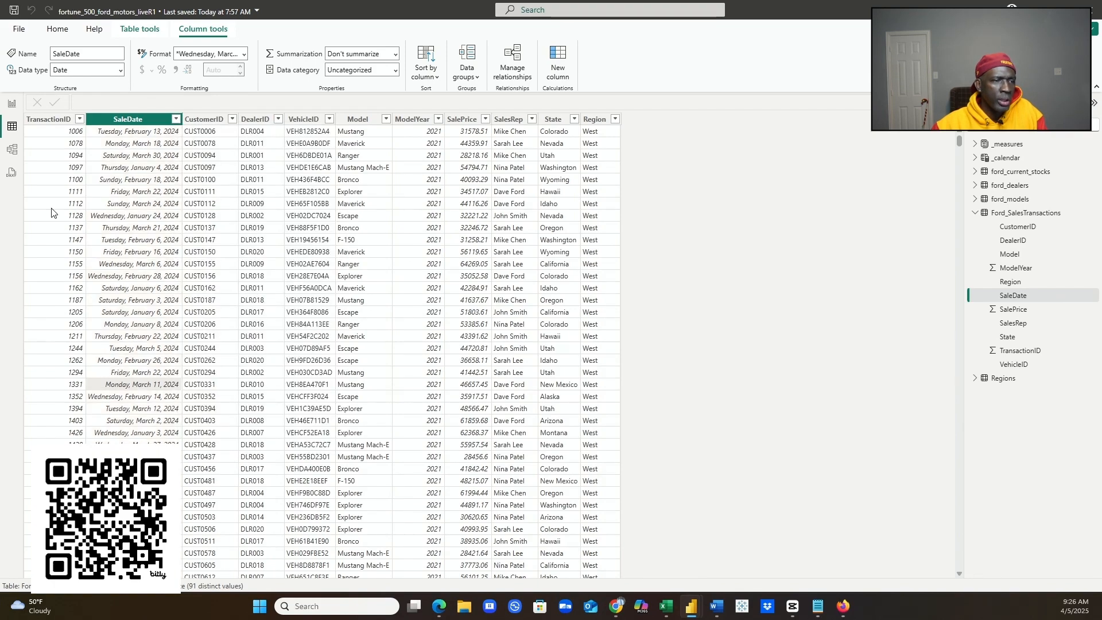
left_click(13, 105)
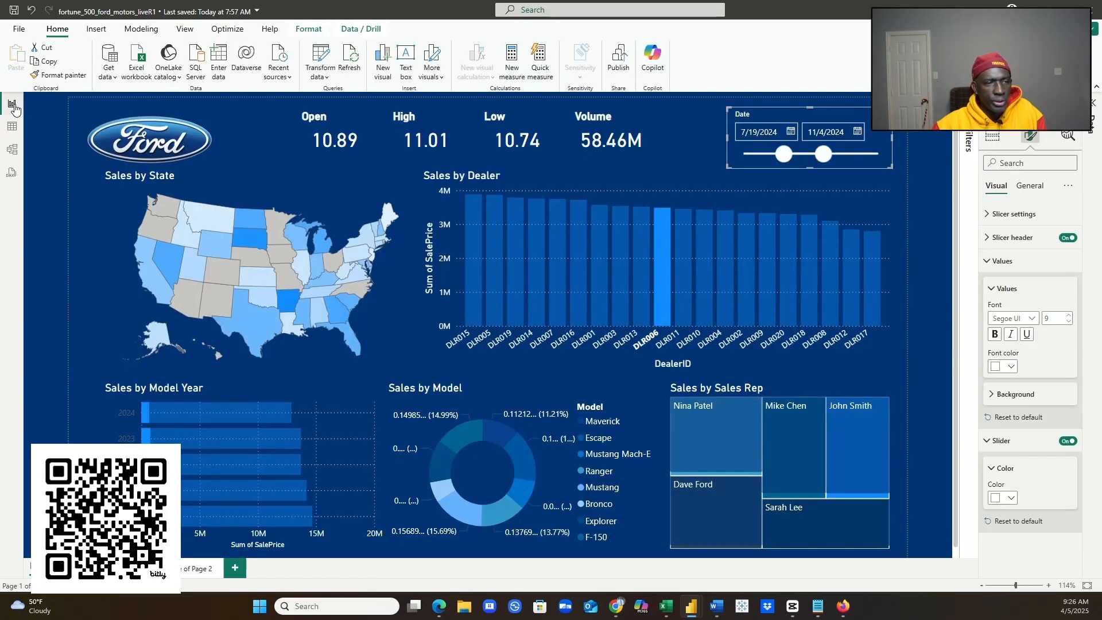
mouse_move(213, 213)
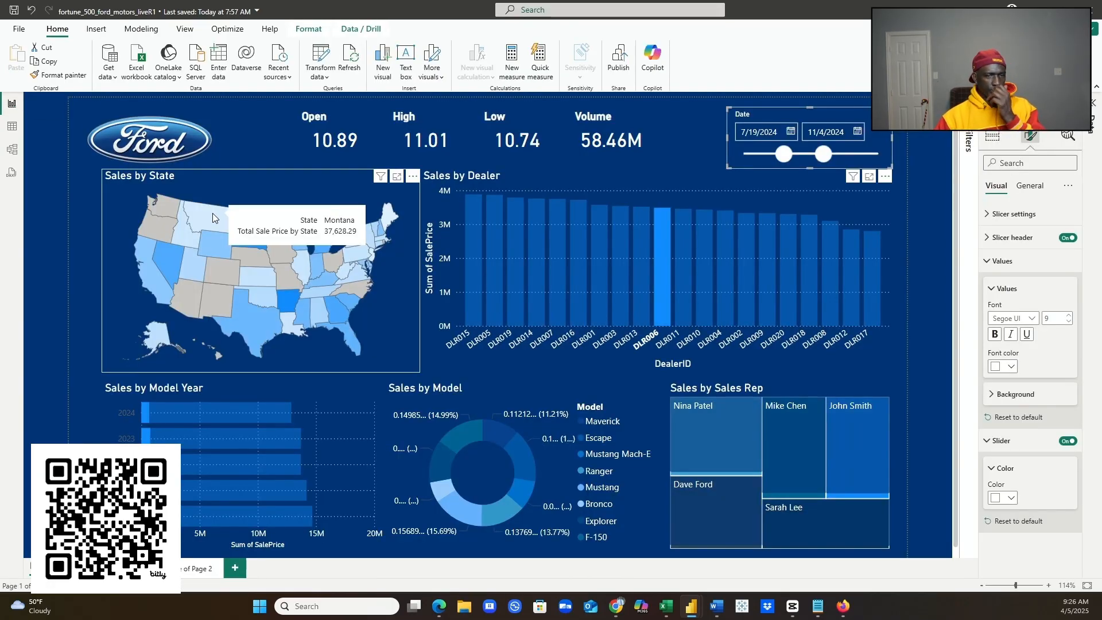